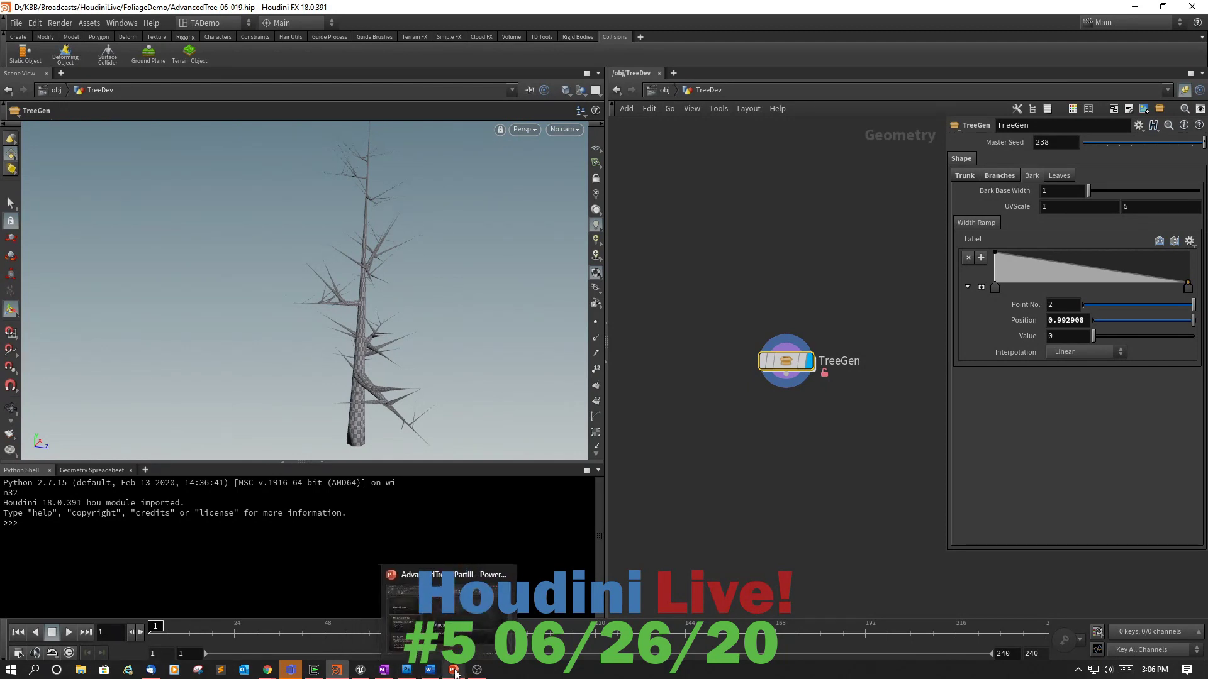
Open the TreeGen node's internal network and nudge switch1 up and to the right inside the Trunk And Branches section.
left_click(455, 671)
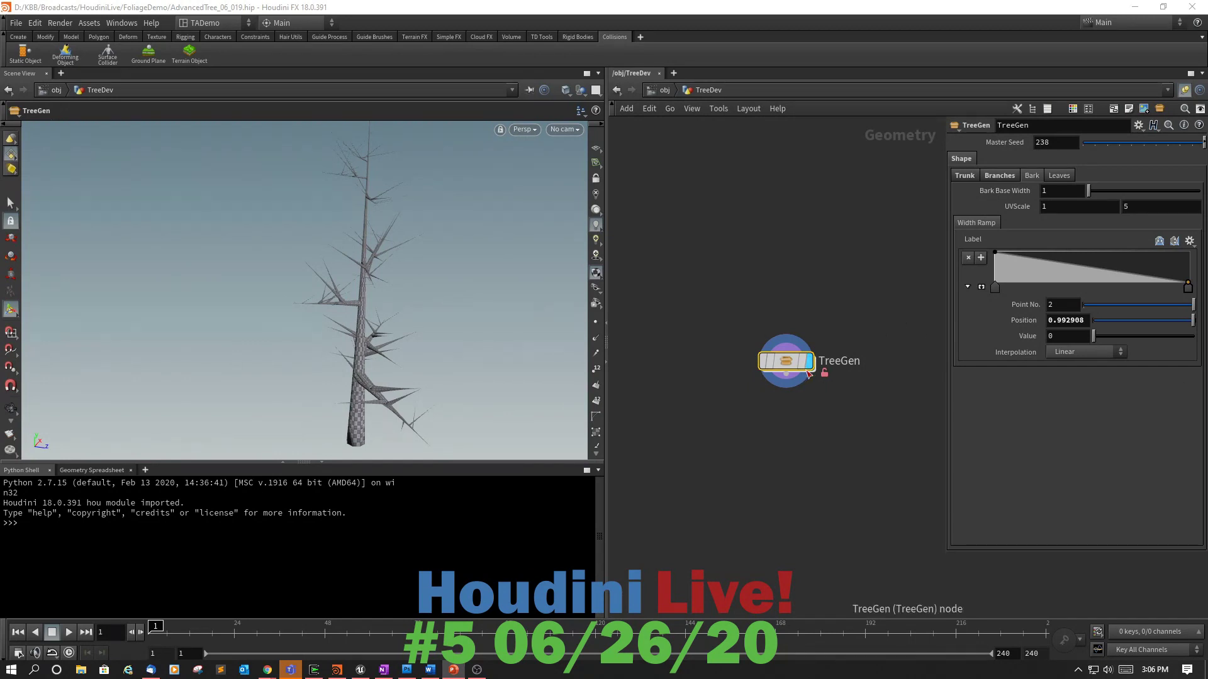
double_click(786, 370)
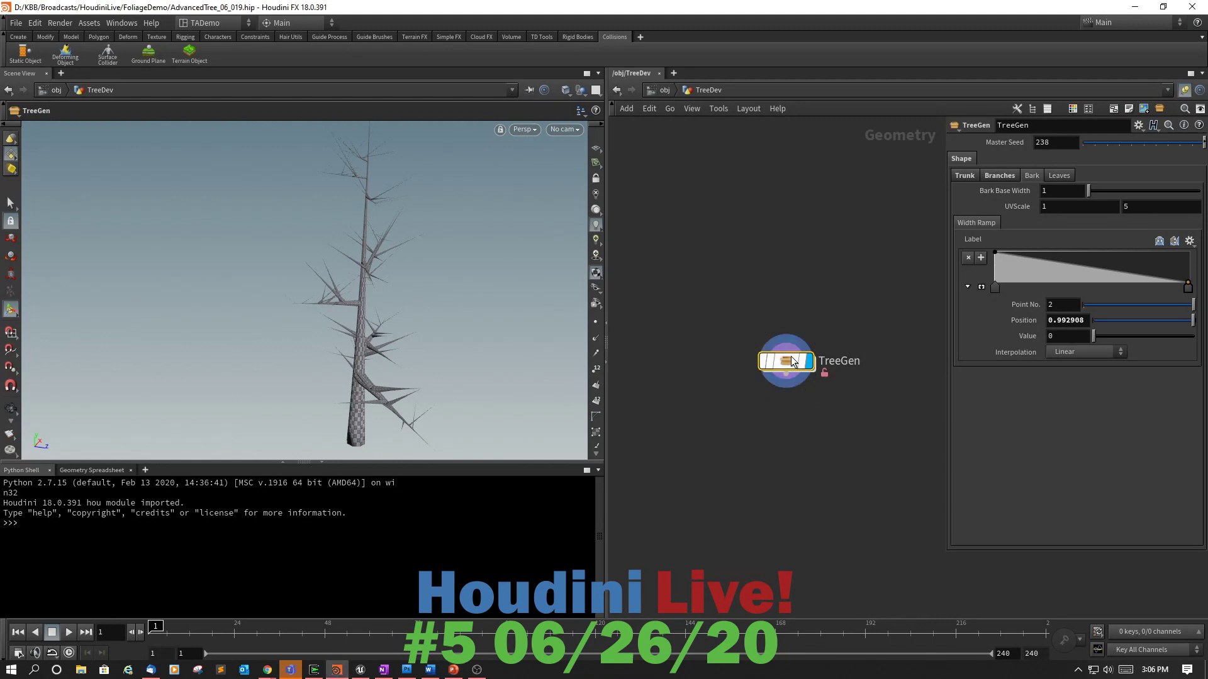
middle_click_drag(955, 386, 853, 410)
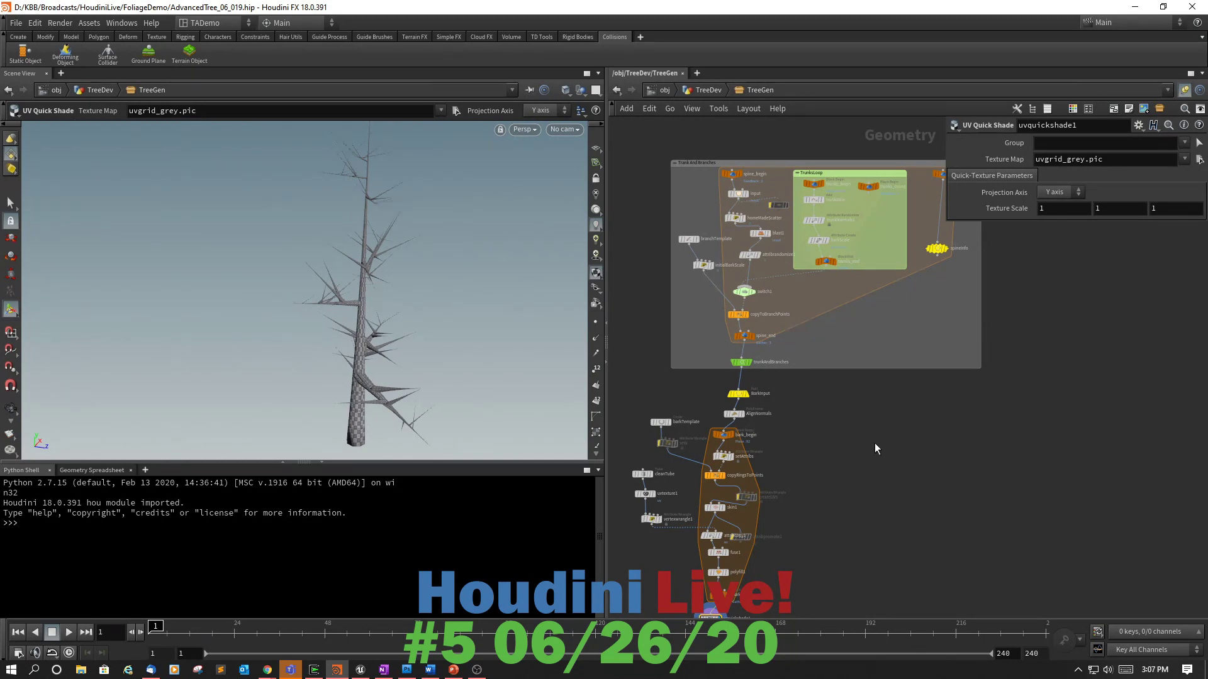
scroll(875, 443, "up", 2)
middle_click_drag(863, 434, 930, 482)
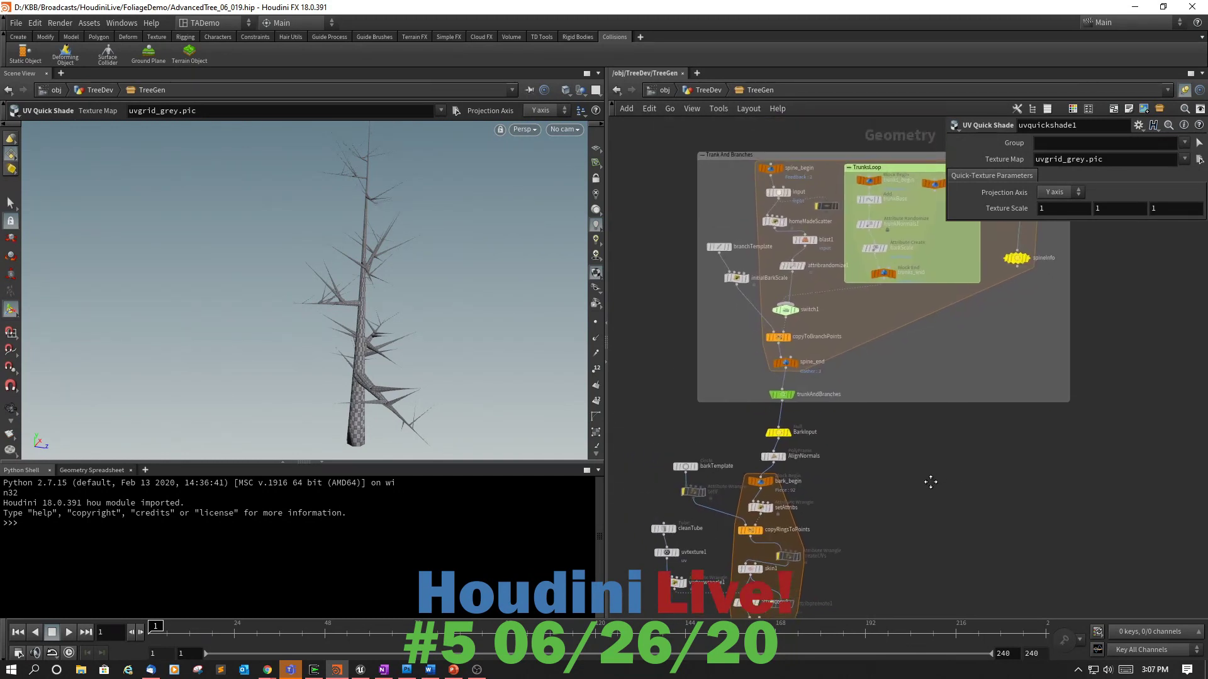
left_click_drag(788, 311, 813, 302)
scroll(941, 363, "up", 3)
middle_click_drag(911, 367, 971, 481)
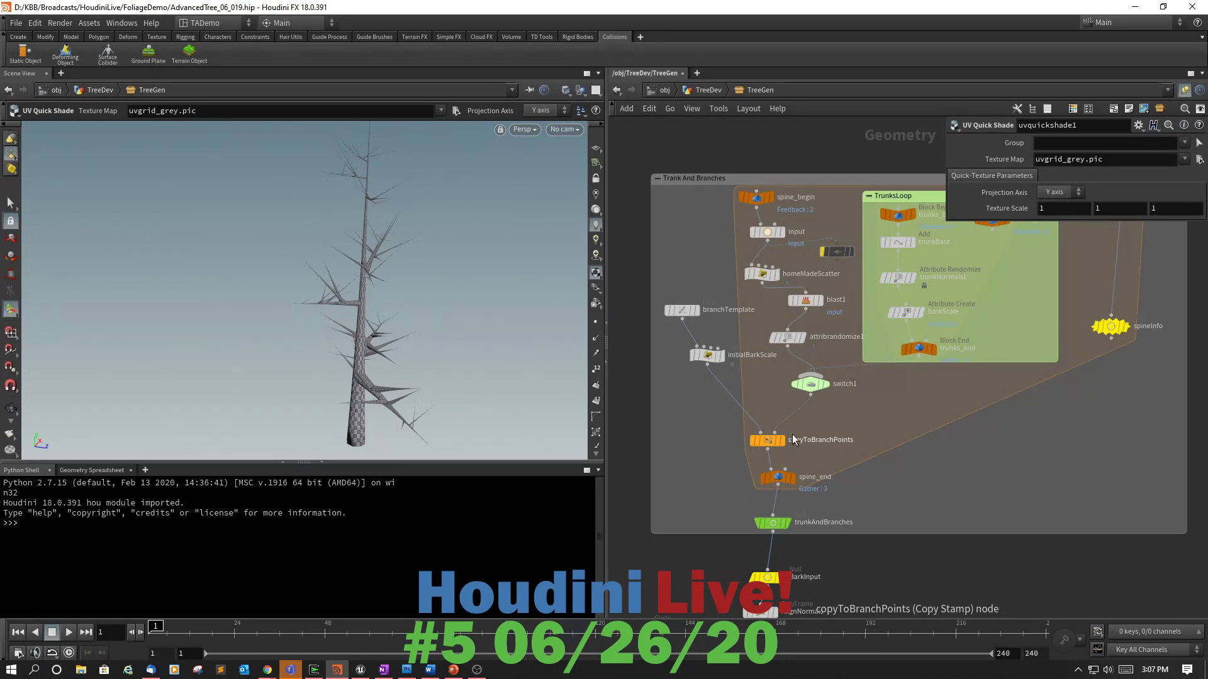
Insert an Attribute Wrangle node between switch1 and copyToBranchPoints.
left_click(810, 394)
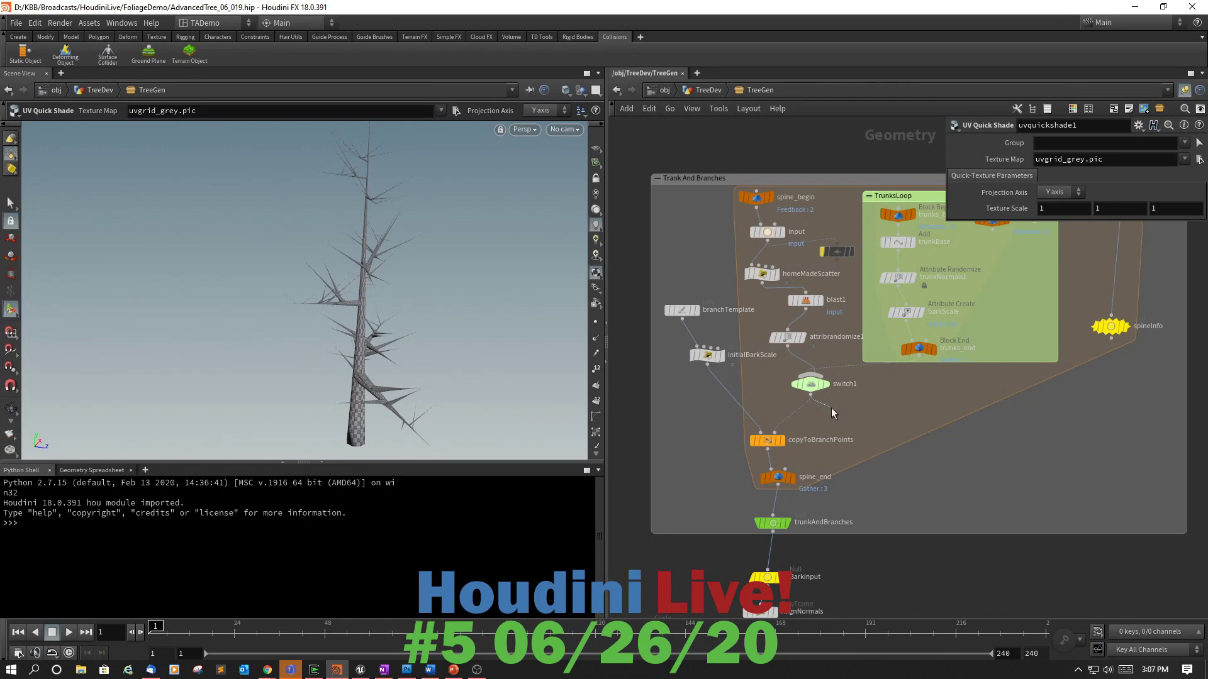
left_click(858, 409)
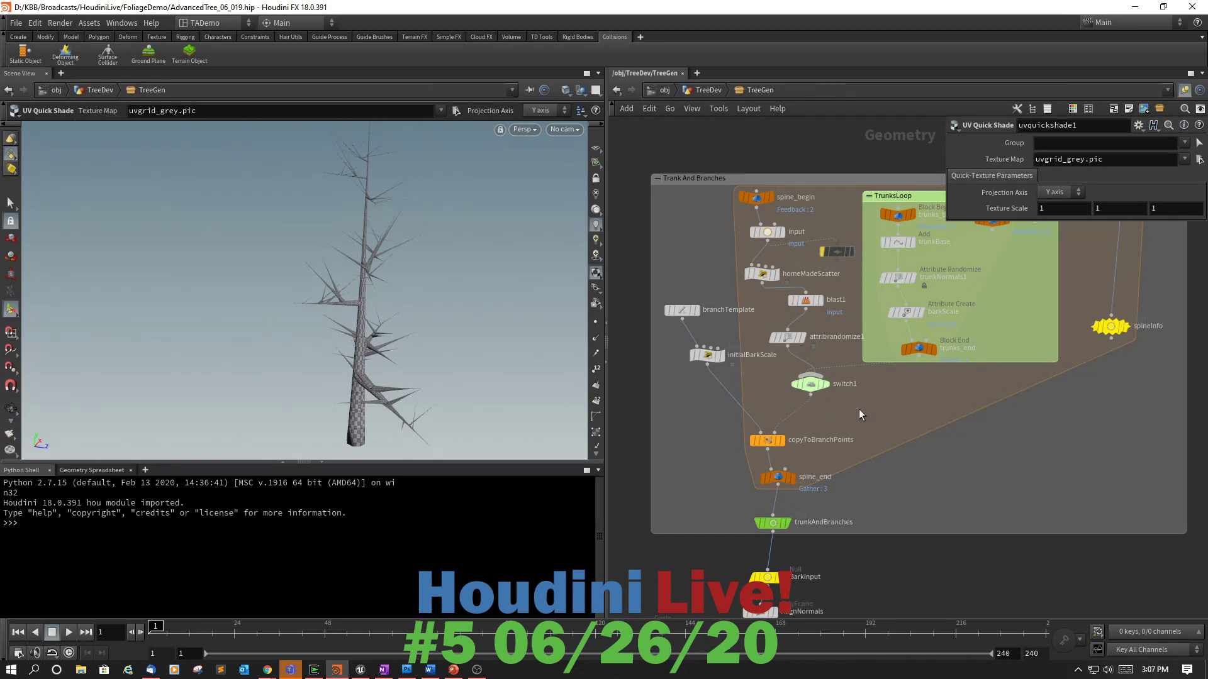
left_click(812, 394)
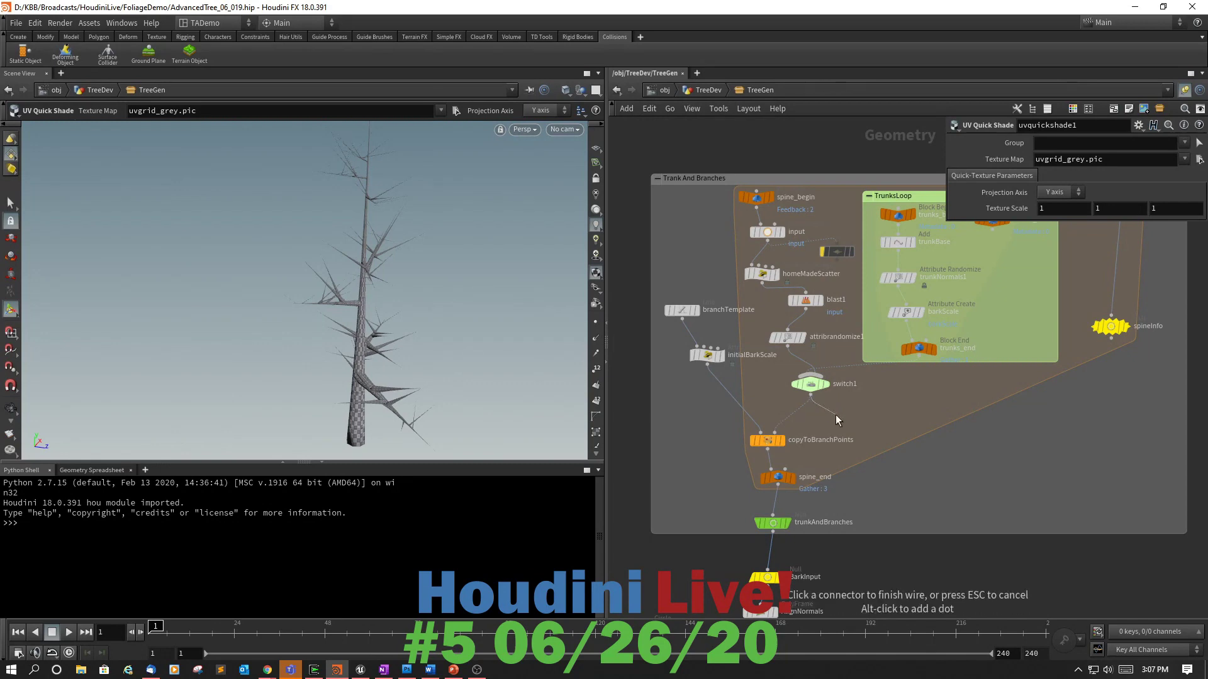
key("Tab")
type("attr")
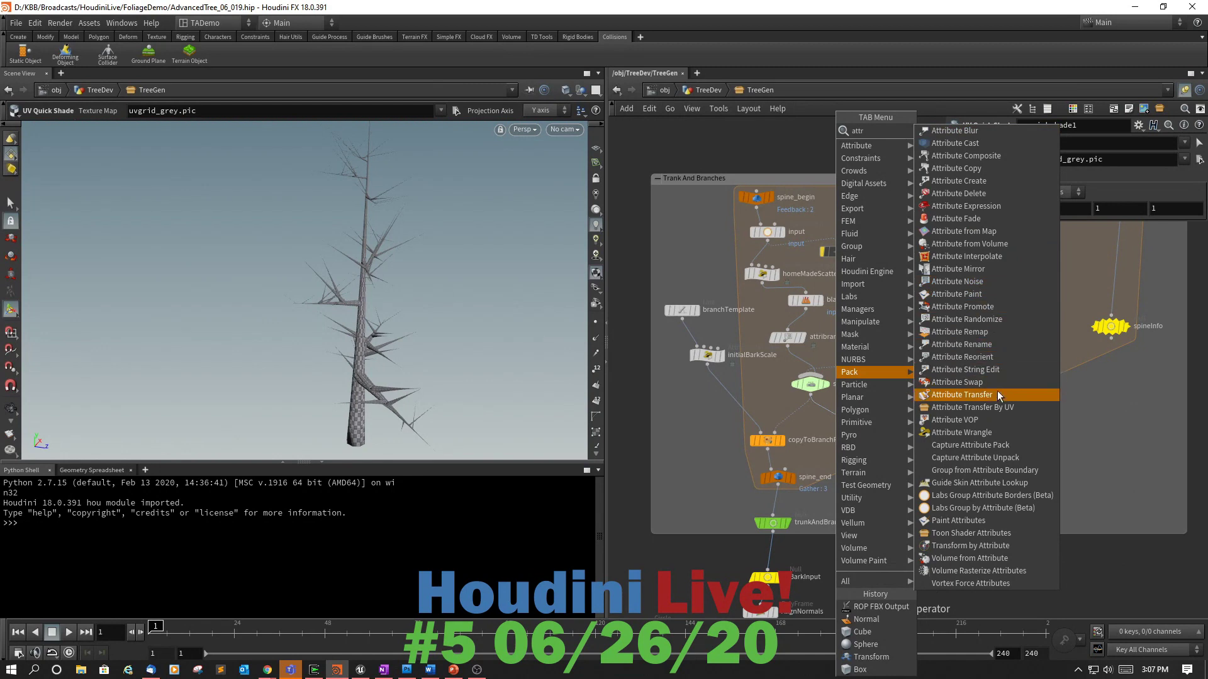
left_click(982, 432)
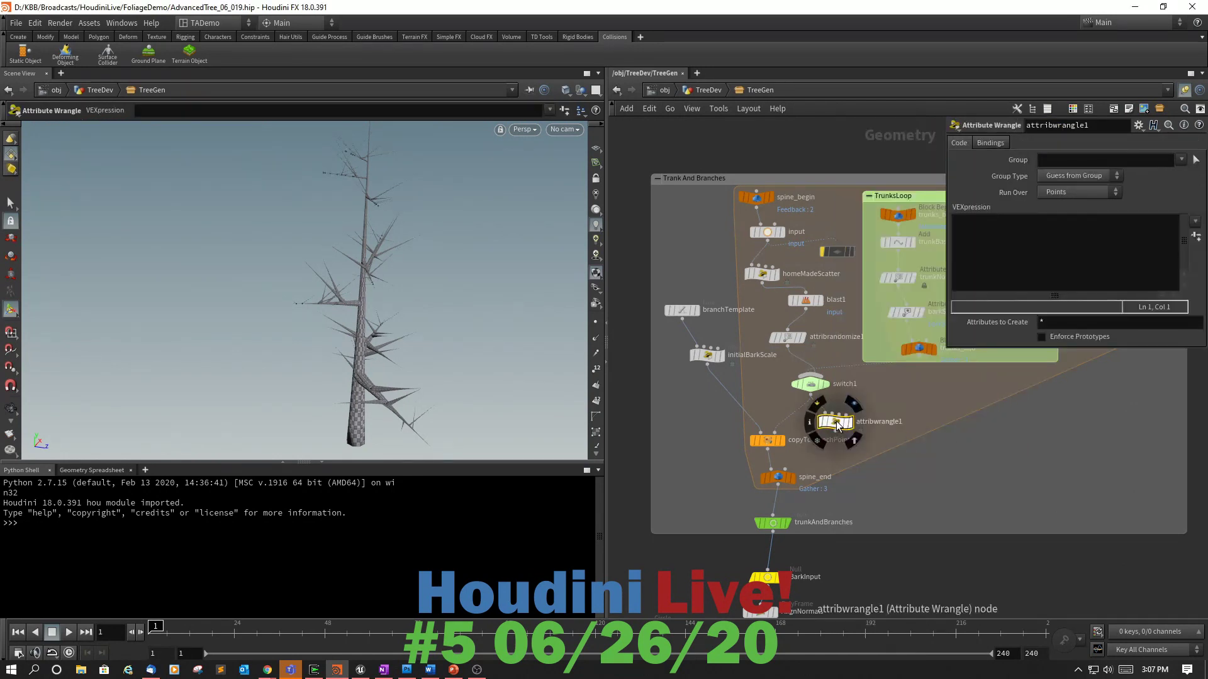
left_click_drag(836, 421, 797, 425)
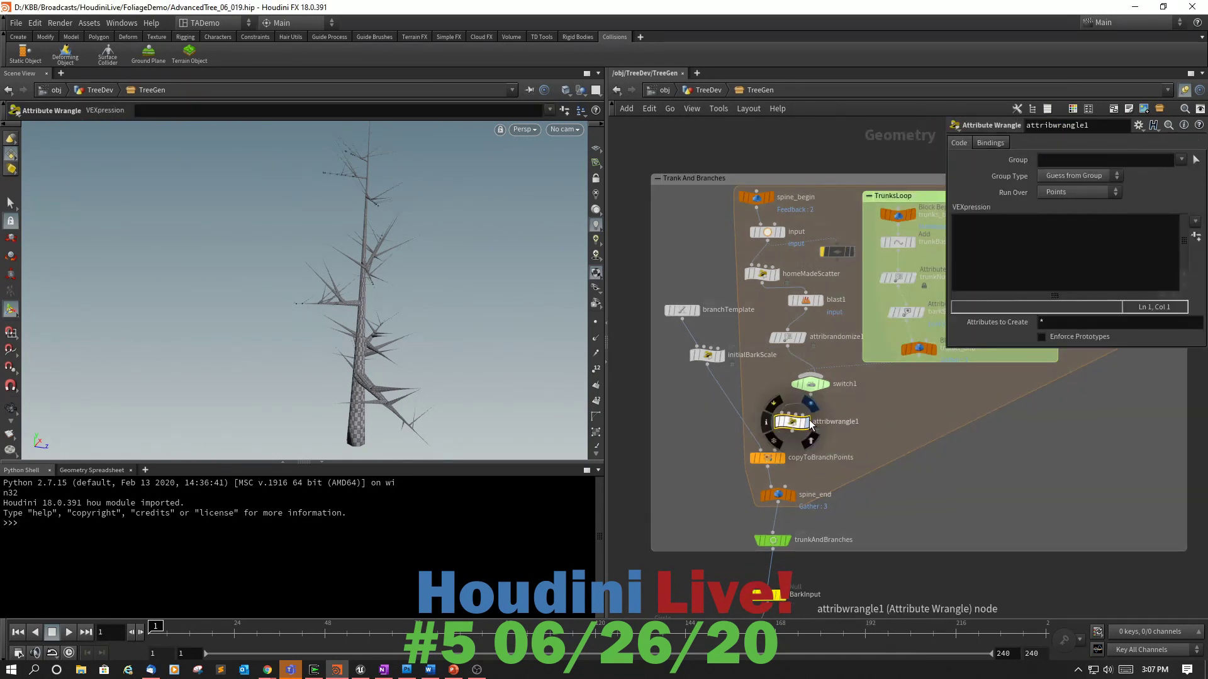
left_click(1037, 229)
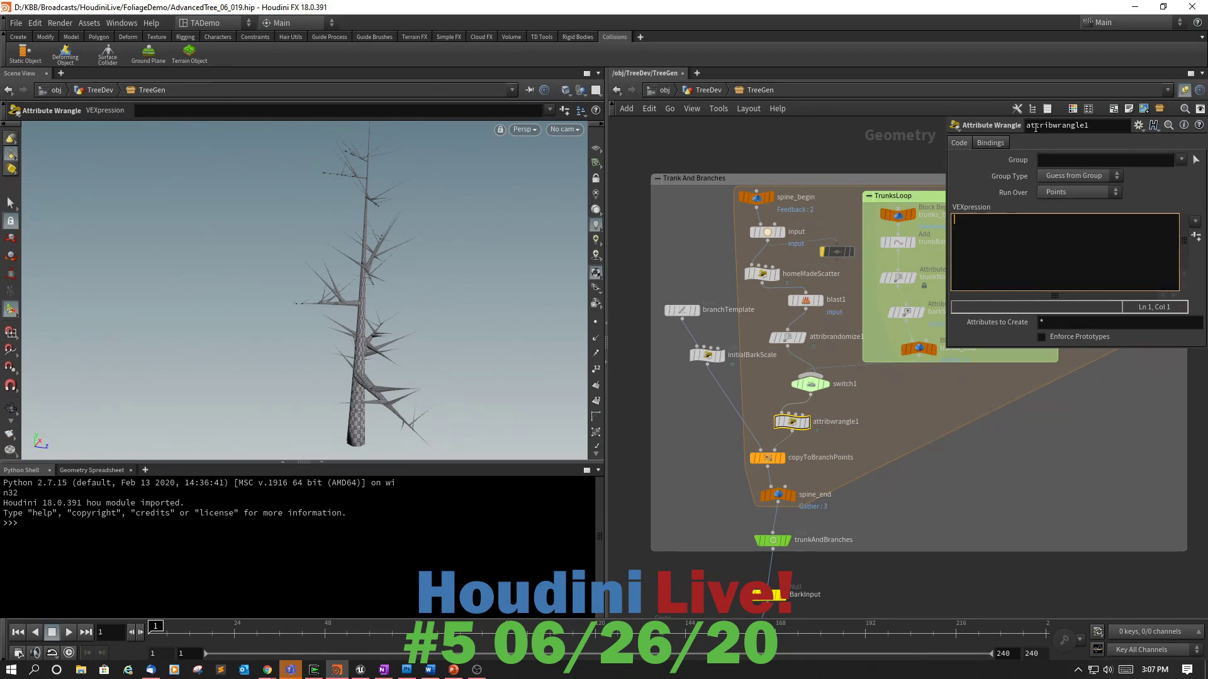
left_click(1070, 162)
type("Base_p")
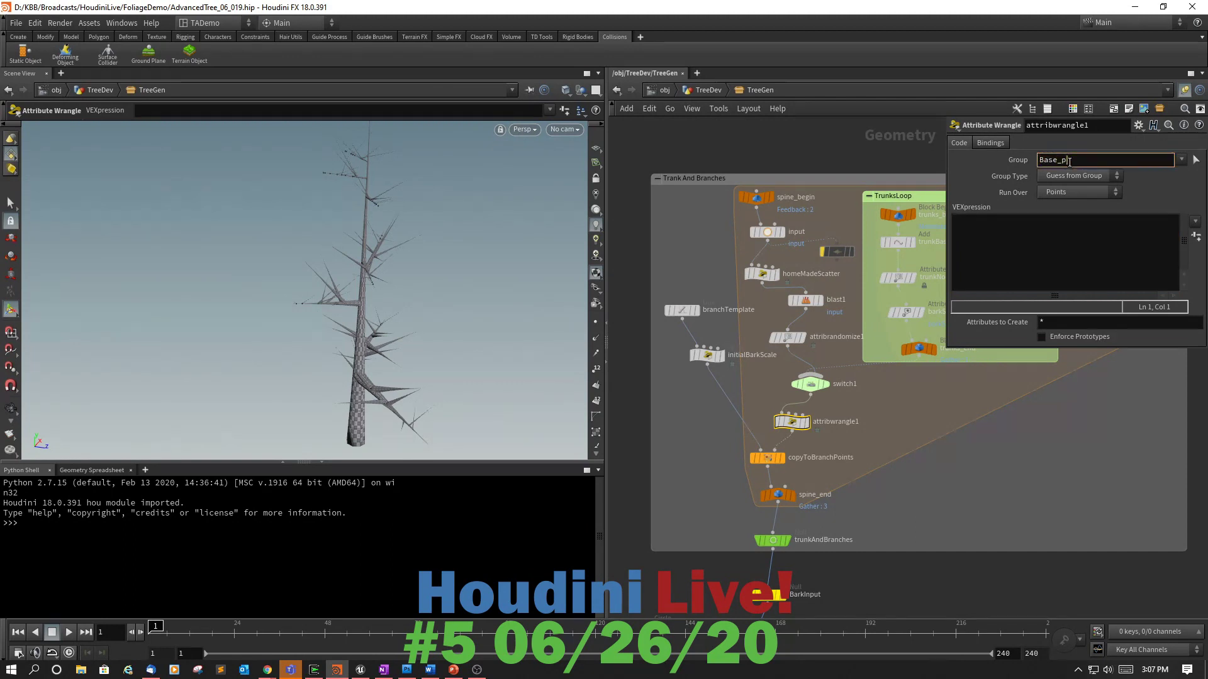
type("ts")
Rename the new attribute wrangle as base_pos and clear its Group setting.
left_click_drag(1098, 129, 979, 121)
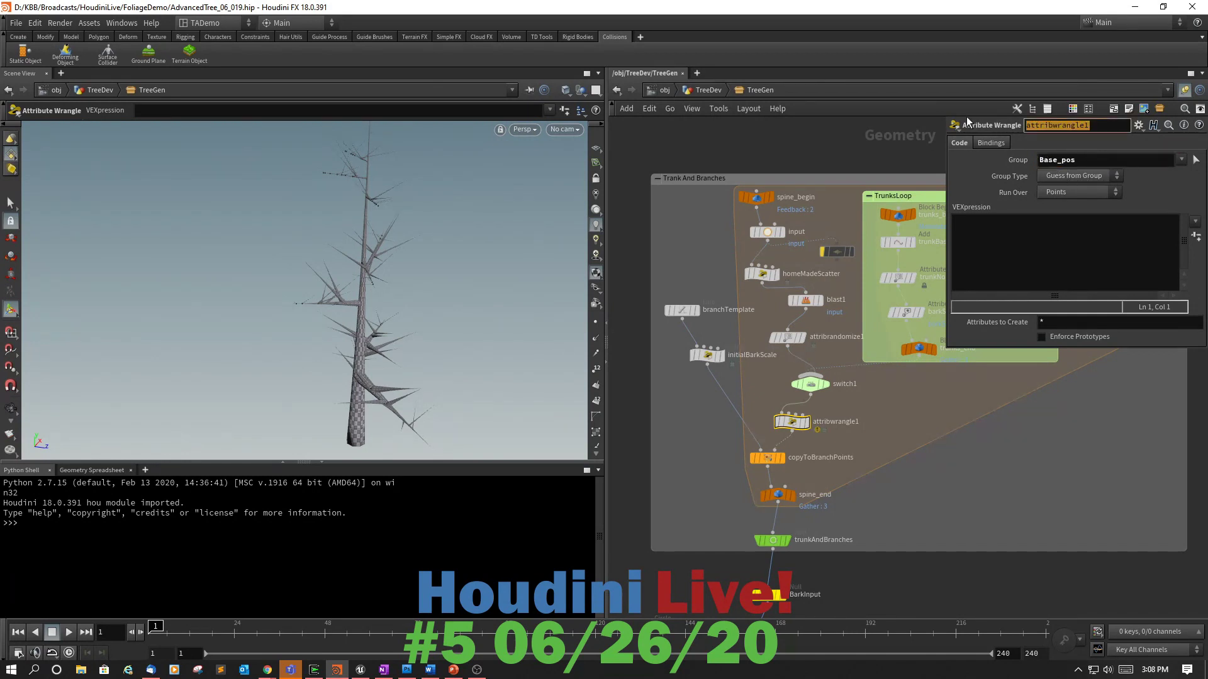
type("base_pos")
left_click(1101, 163)
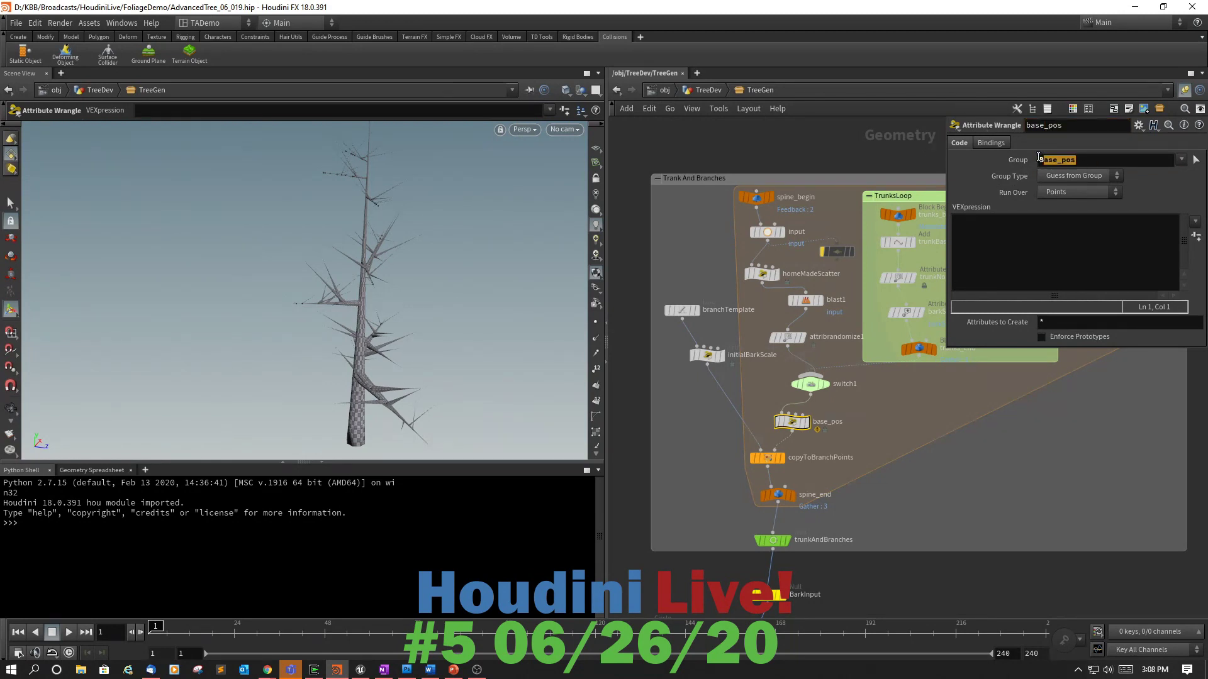
left_click_drag(1100, 163, 1015, 148)
key("BackSpace")
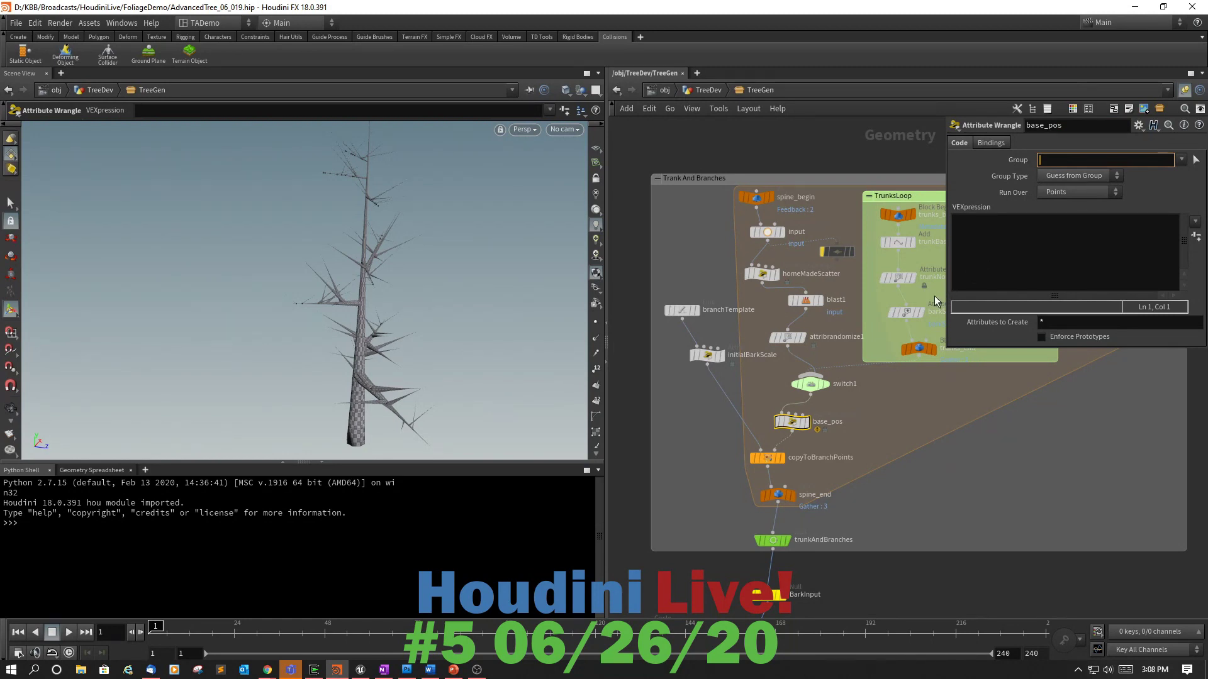
Write the VEX expression "v@base_pos = @P;" in the base_pos wrangle.
left_click(965, 225)
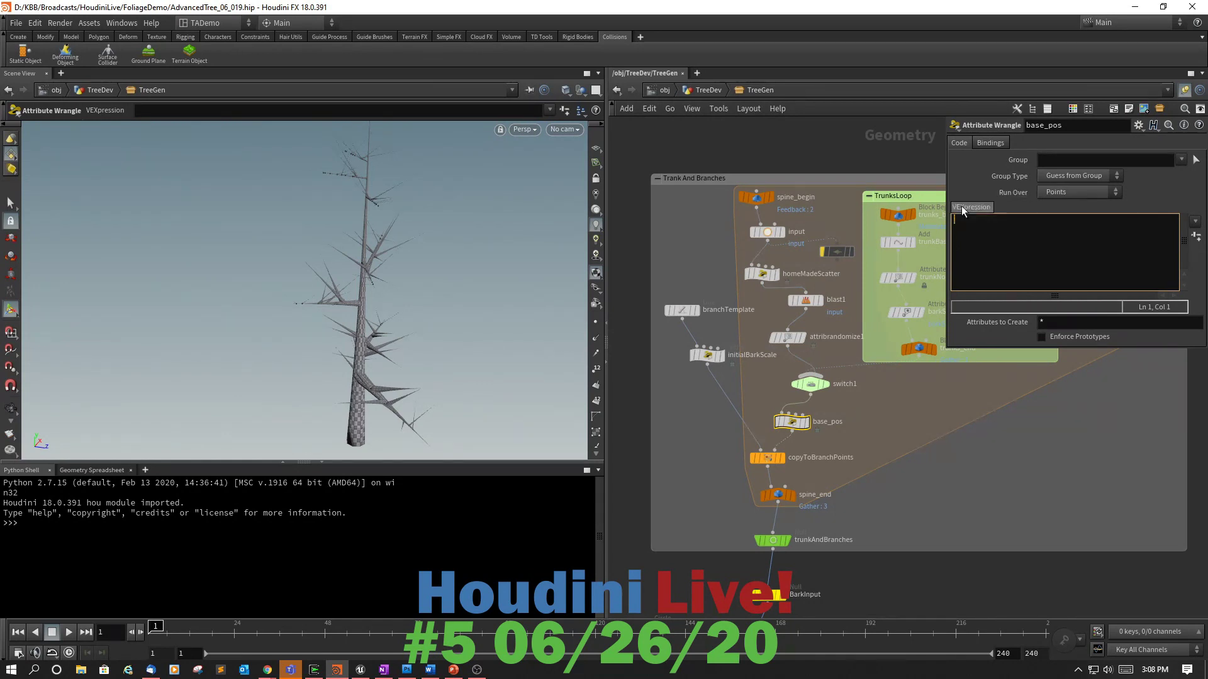
mouse_move(972, 209)
type("v")
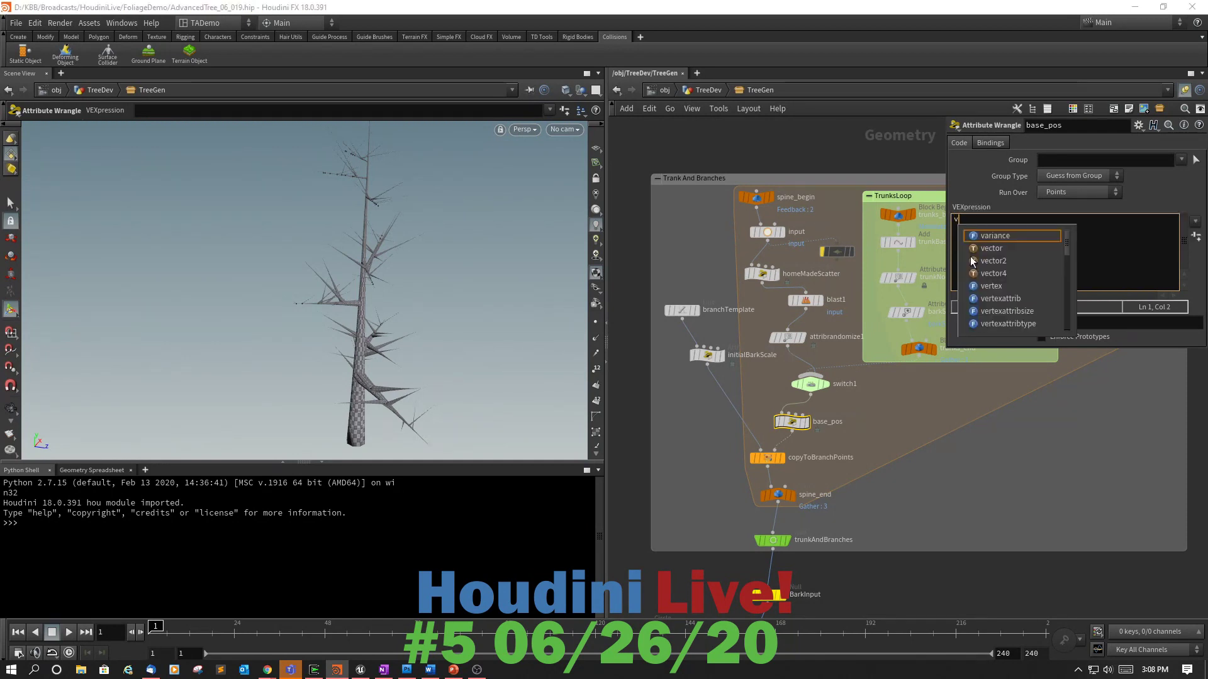
type("@")
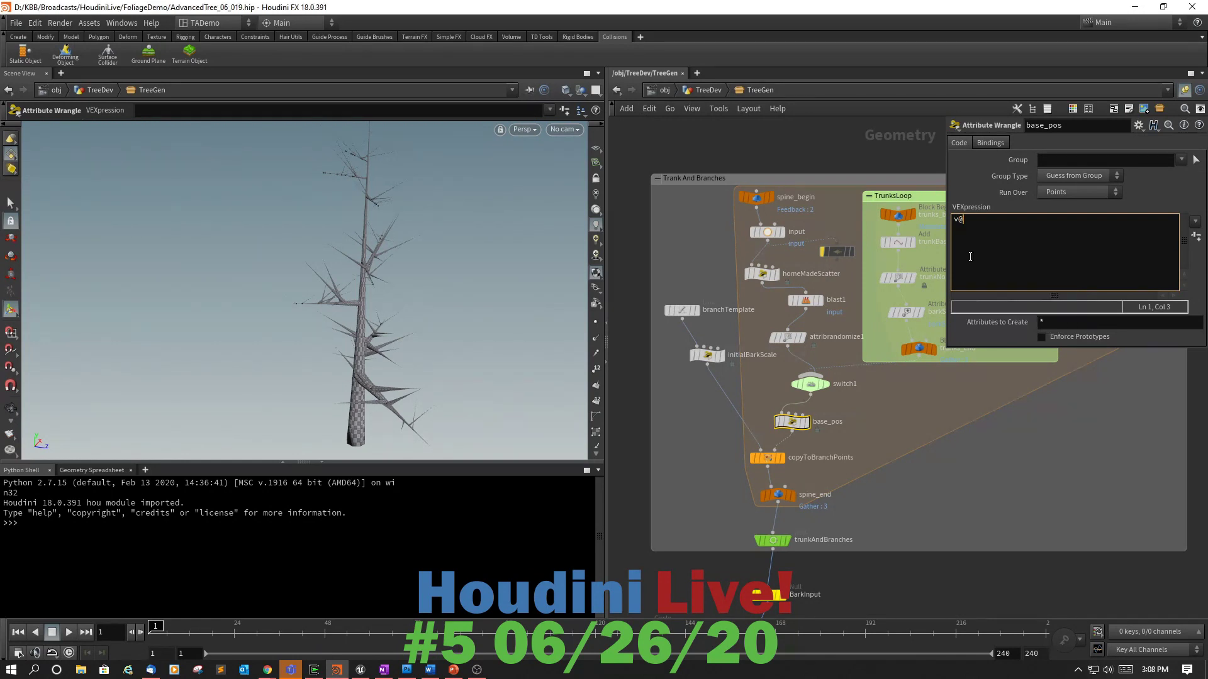
type("base_pos = @P;")
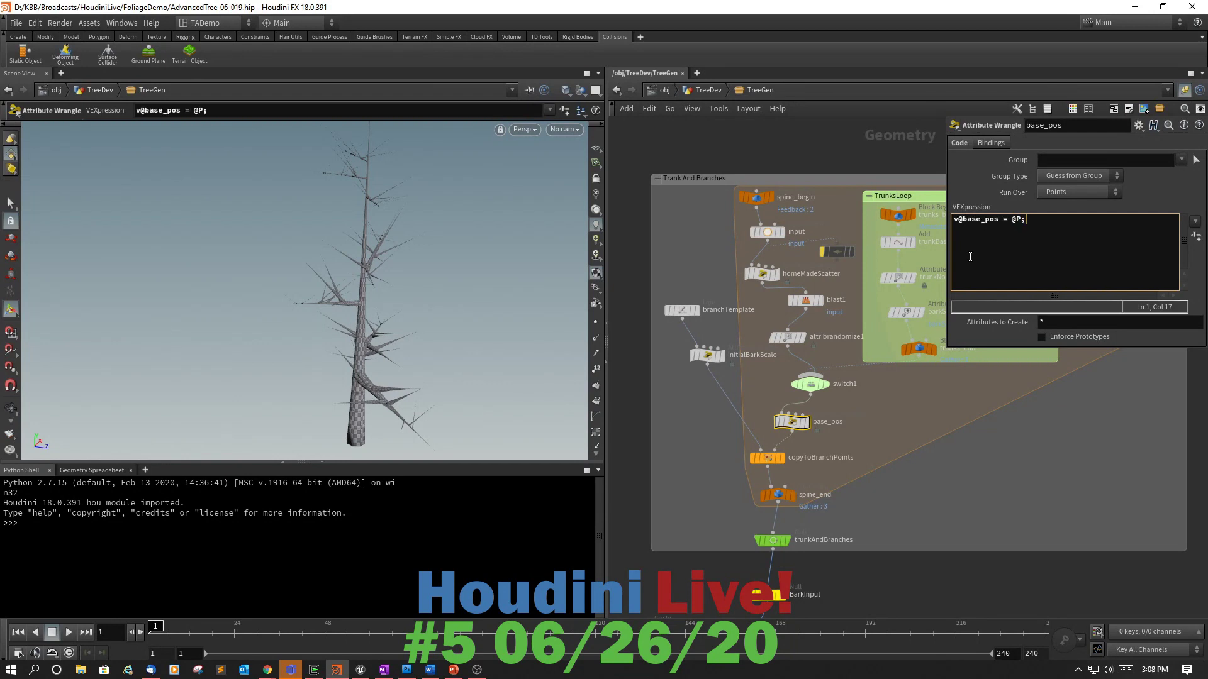
Add a Geometry Spreadsheet next to the scene view, check the base_pos attribute against the point positions, and return to the scene view.
left_click(60, 74)
mouse_move(84, 97)
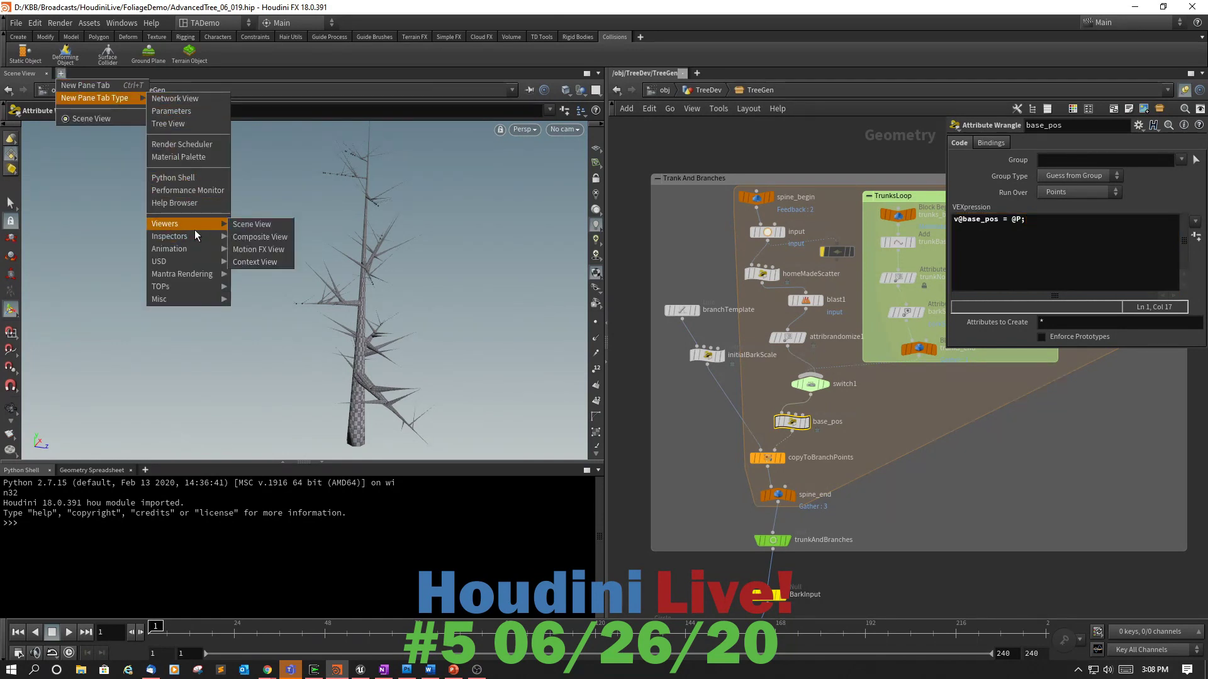
mouse_move(185, 235)
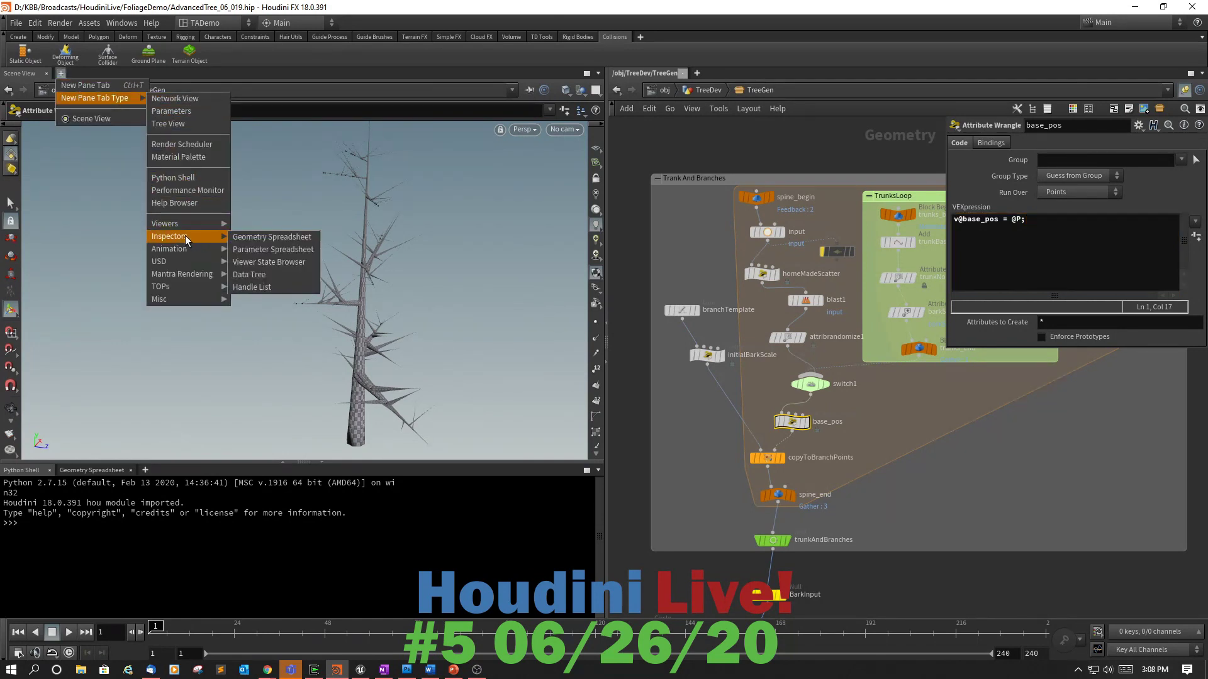
left_click(253, 242)
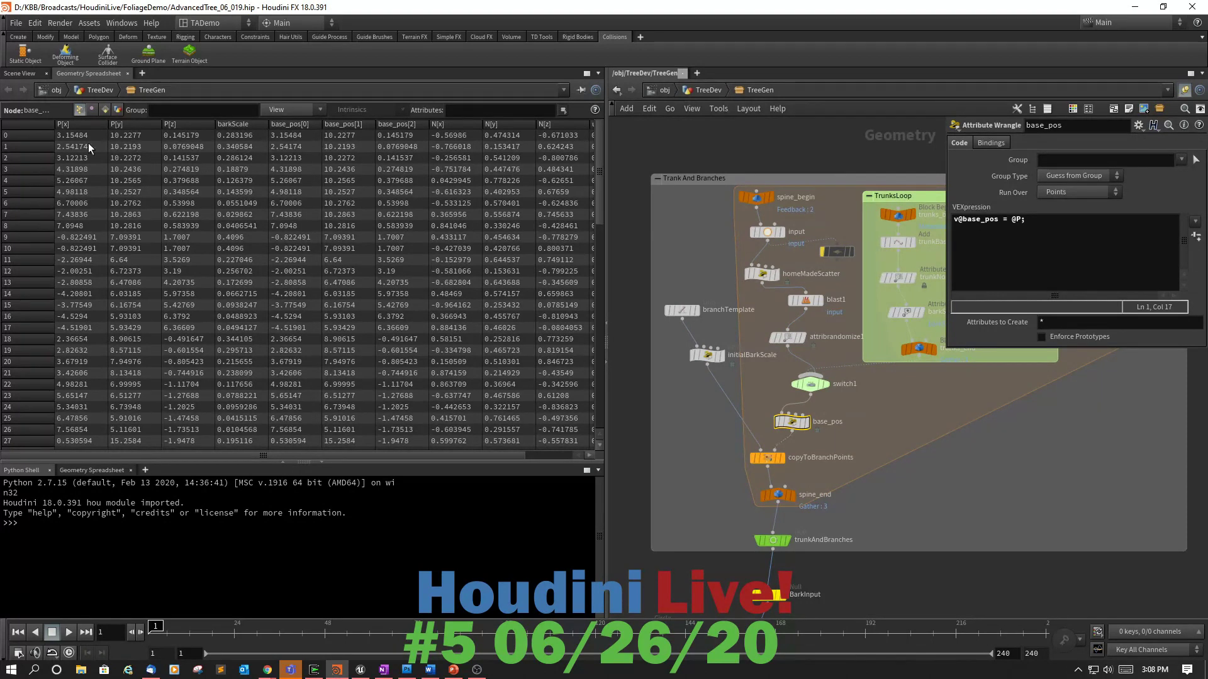
left_click(35, 71)
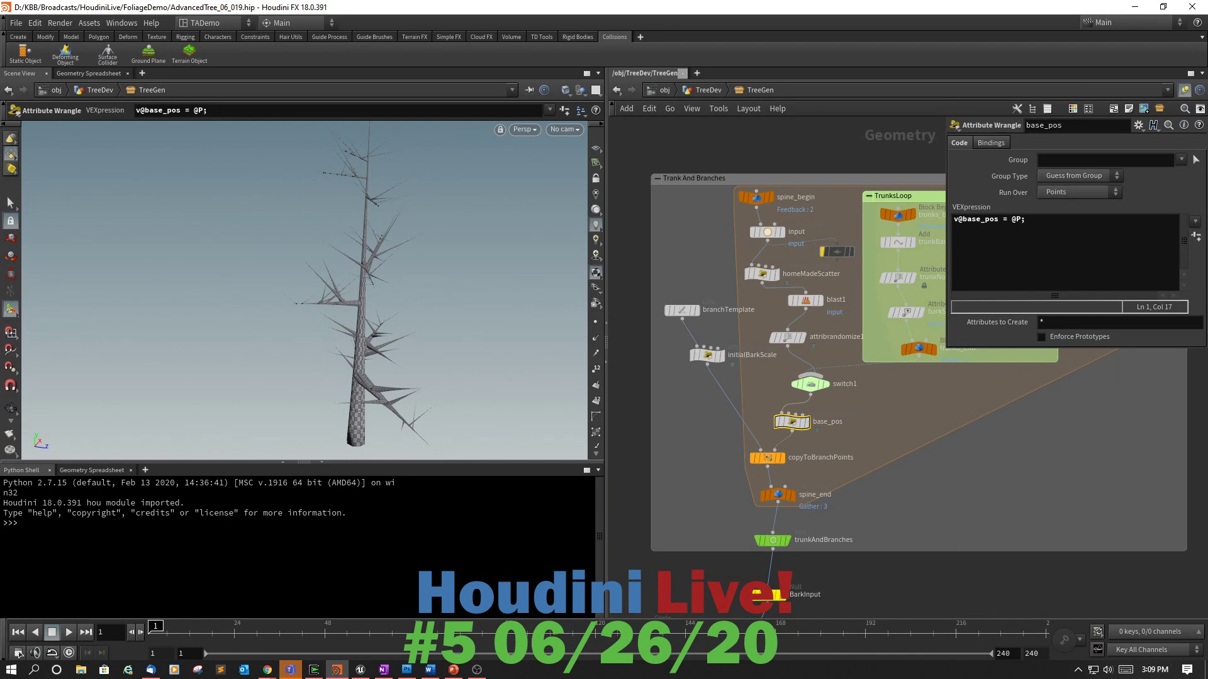
Move switch1, base_pos and copyToBranchPoints up and spine_end down to make room between copyToBranchPoints and spine_end.
key("alt+Tab")
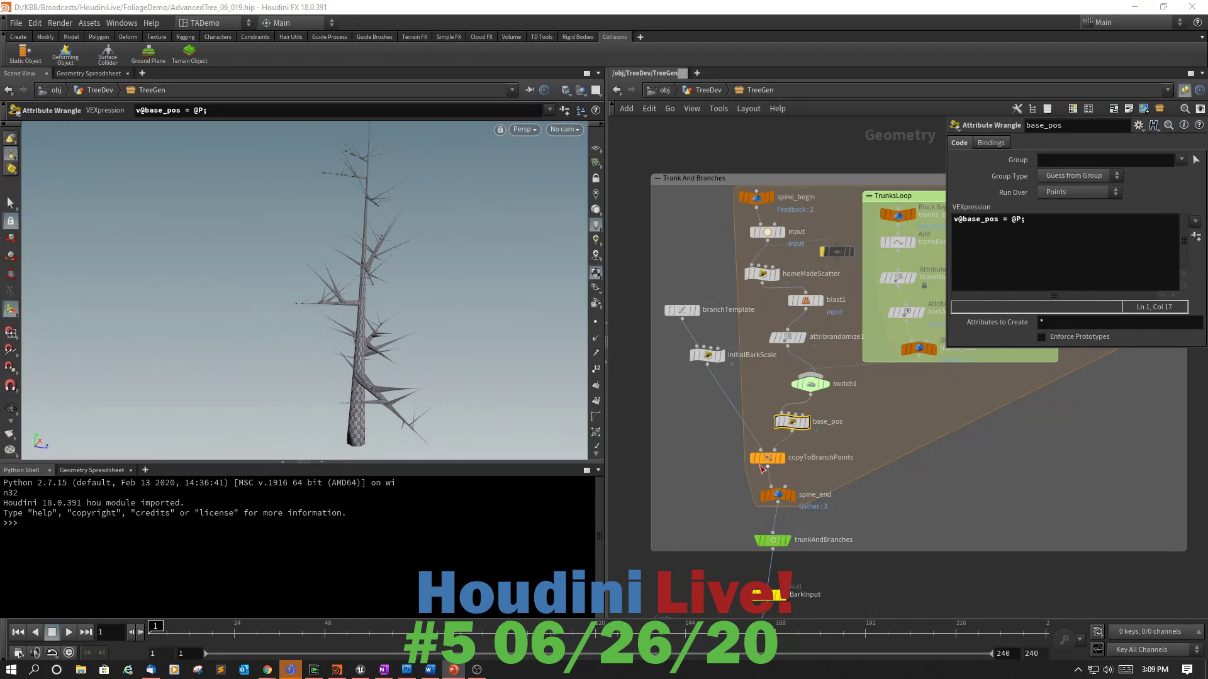
left_click_drag(763, 462, 810, 370)
left_click_drag(810, 412, 821, 405)
left_click_drag(783, 458, 790, 433)
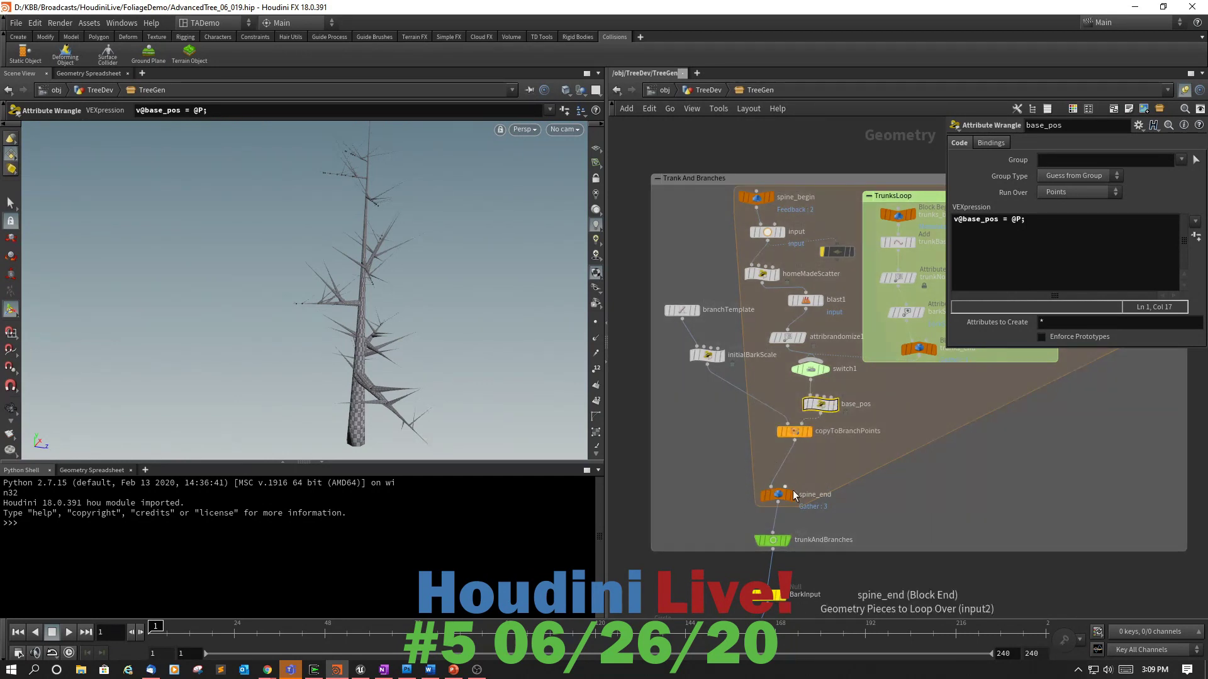
mouse_move(780, 495)
left_click_drag(779, 495, 774, 510)
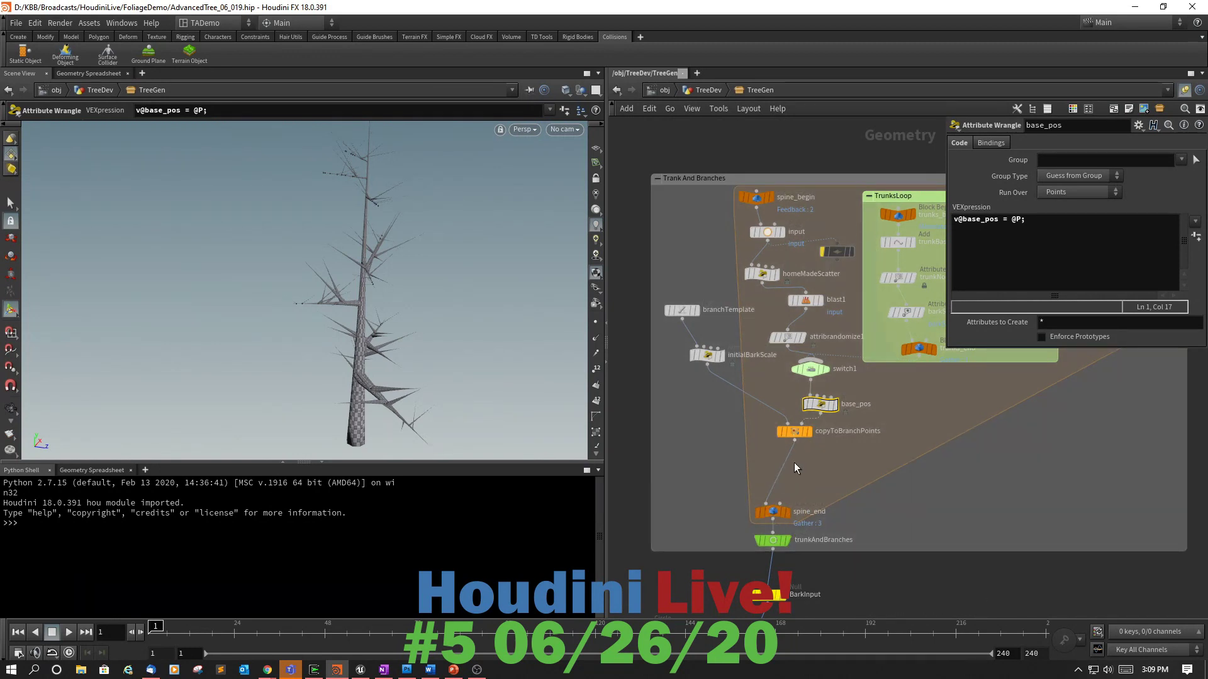
mouse_move(686, 309)
mouse_move(820, 406)
key("alt+Tab")
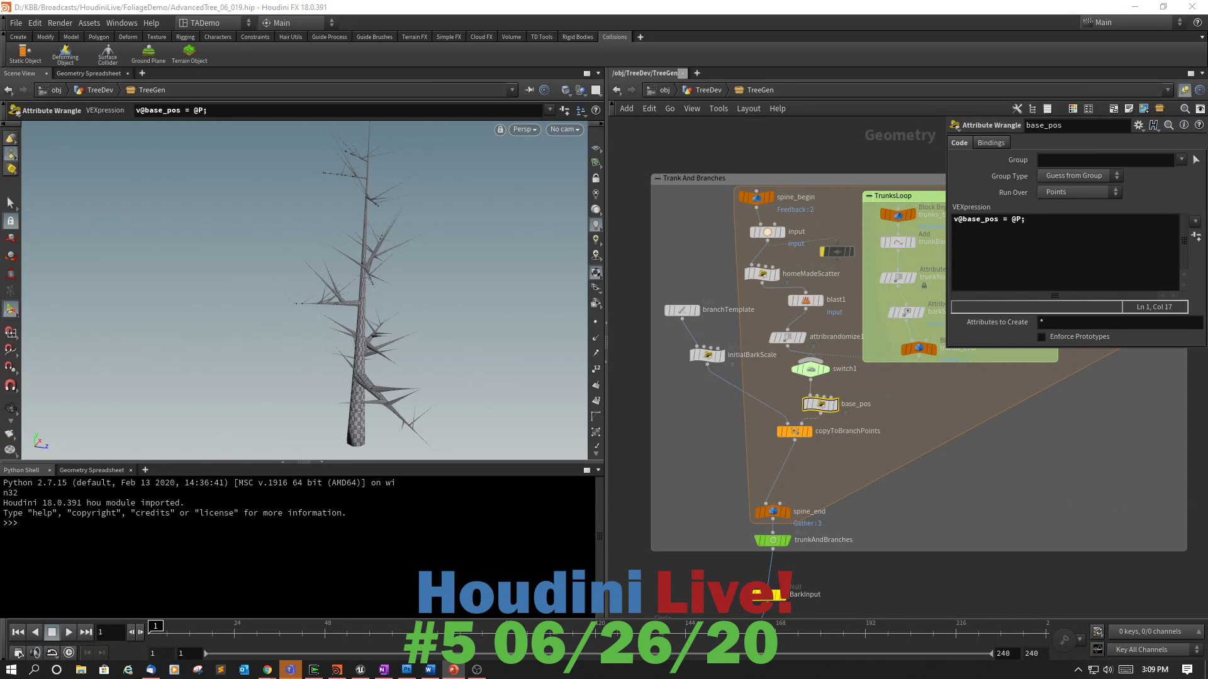
Insert an Attribute Promote node between copyToBranchPoints and spine_end.
left_click(794, 440)
key("Tab")
type("attr")
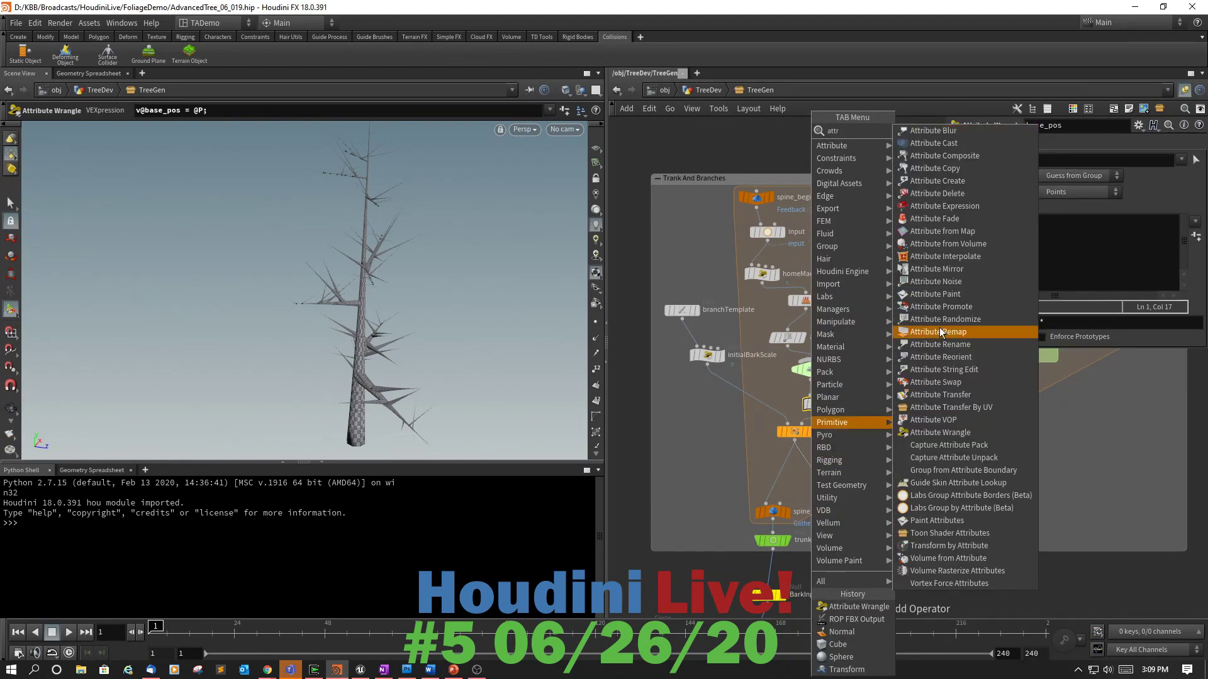
left_click(929, 312)
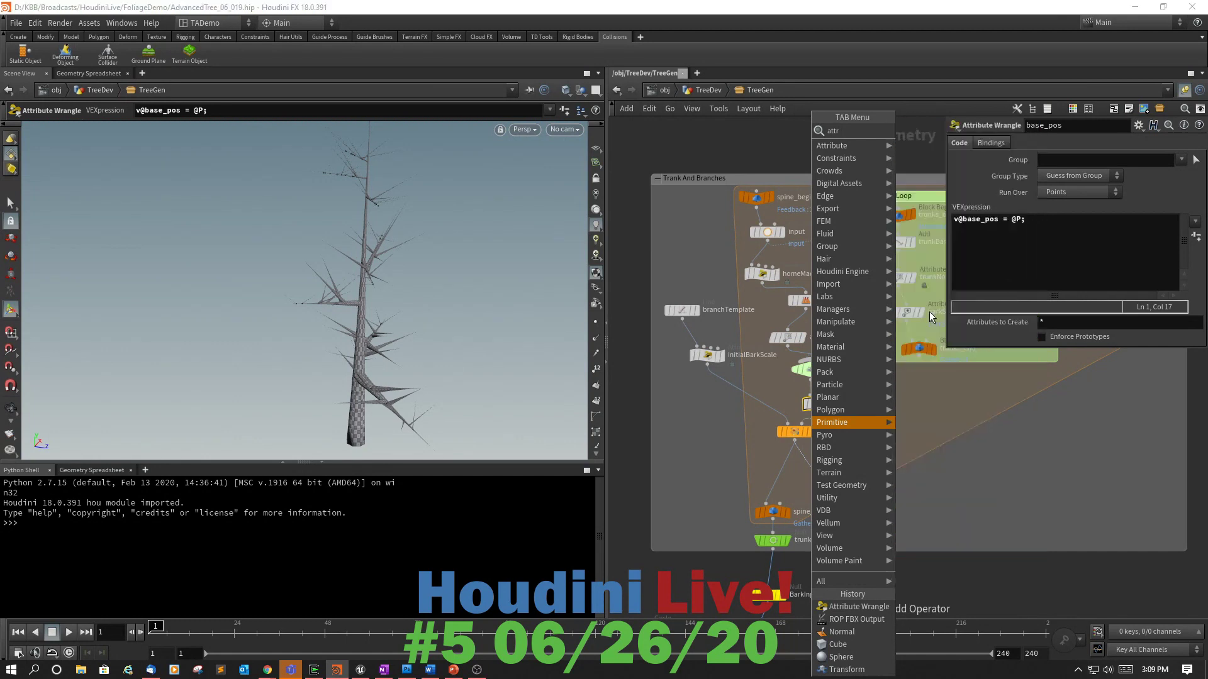
left_click(812, 471)
left_click_drag(810, 468, 801, 468)
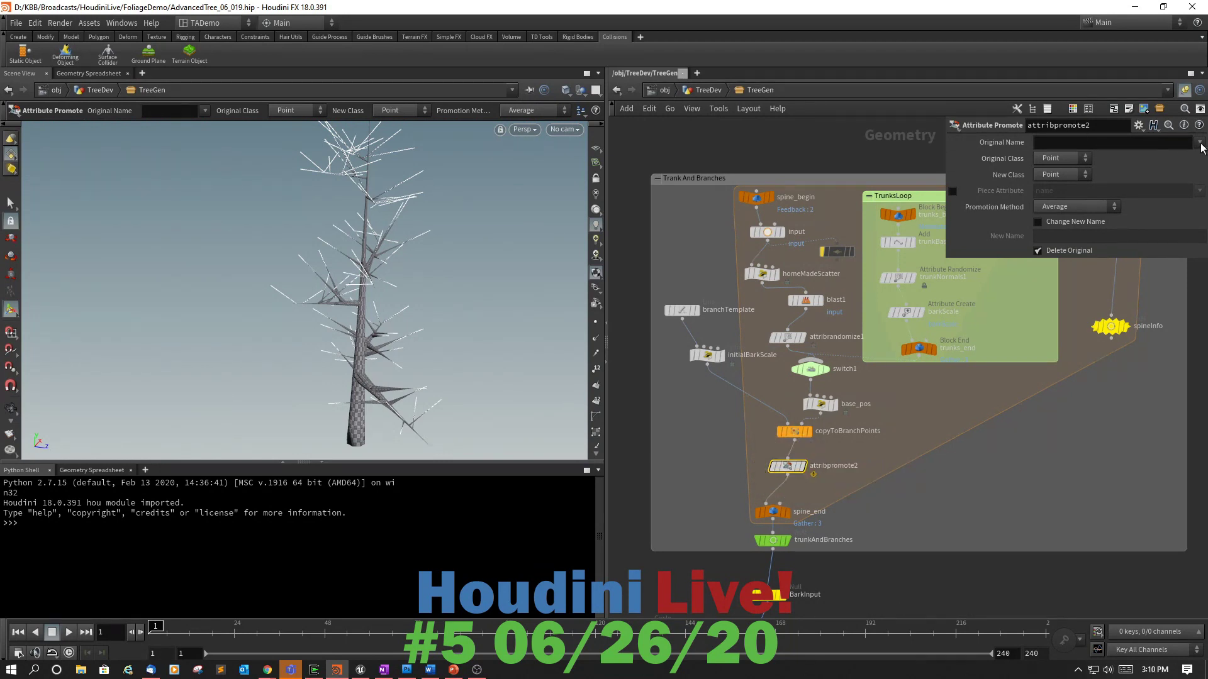
Set the Attribute Promote node to promote base_pos from Point to Primitive class using the First Match method.
left_click(1199, 143)
left_click(1180, 195)
left_click(1085, 174)
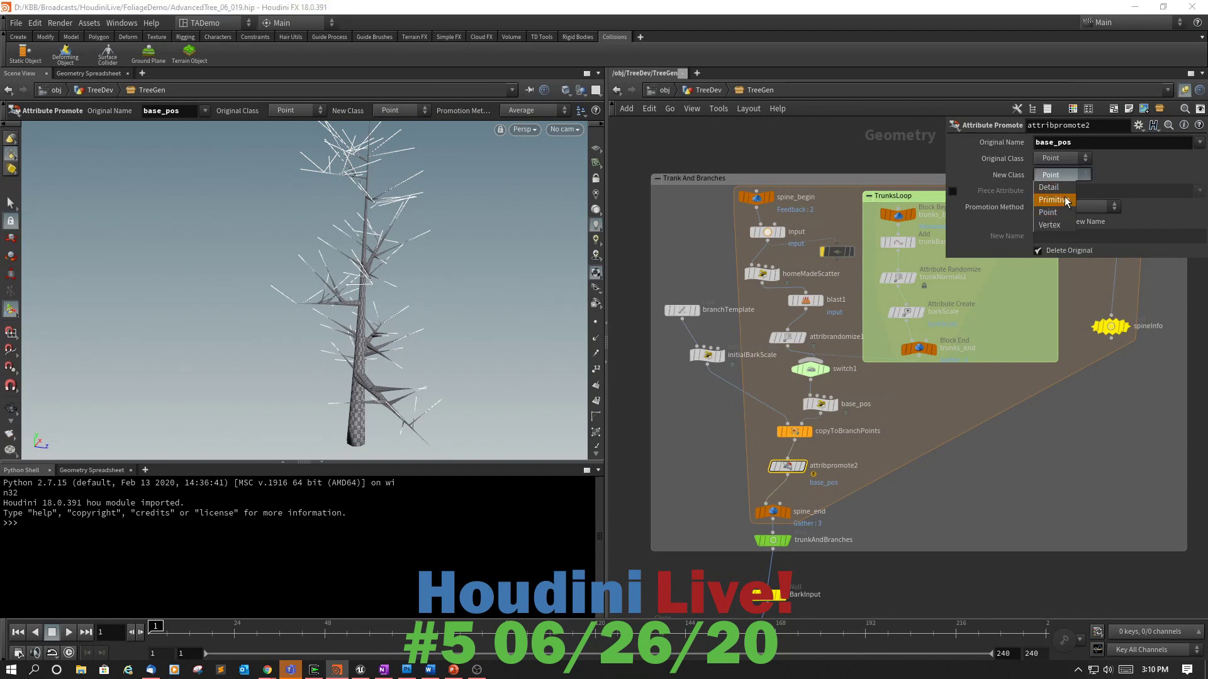
left_click(1065, 201)
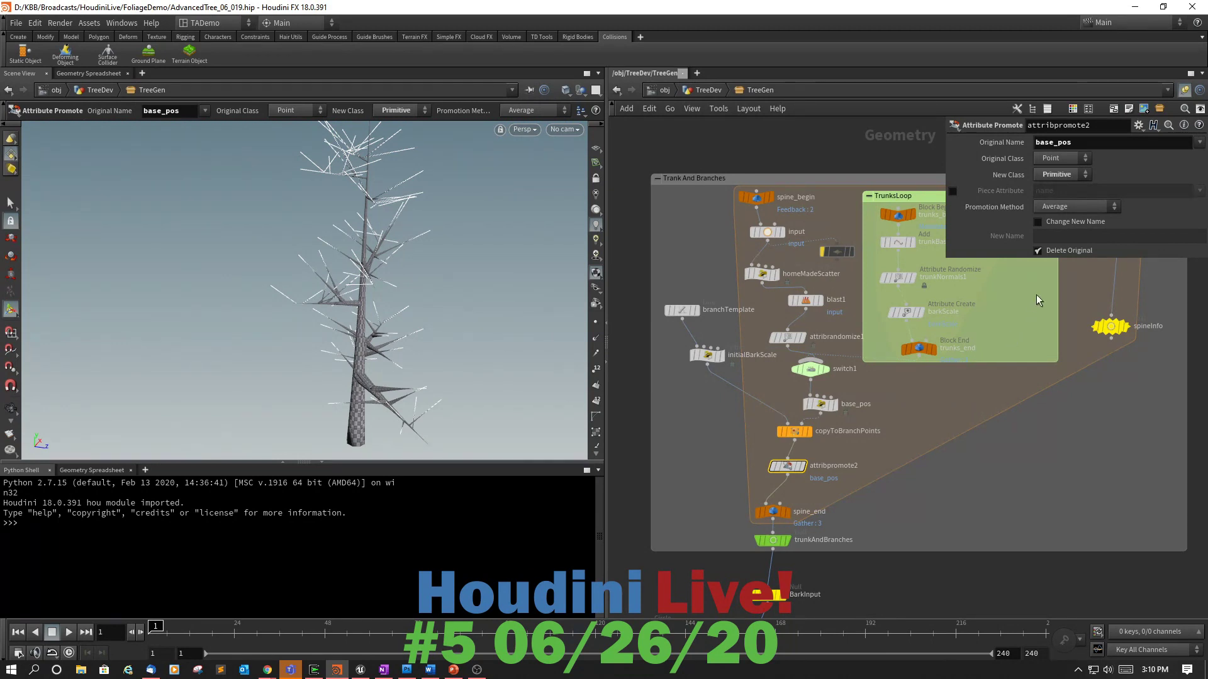
left_click(1118, 210)
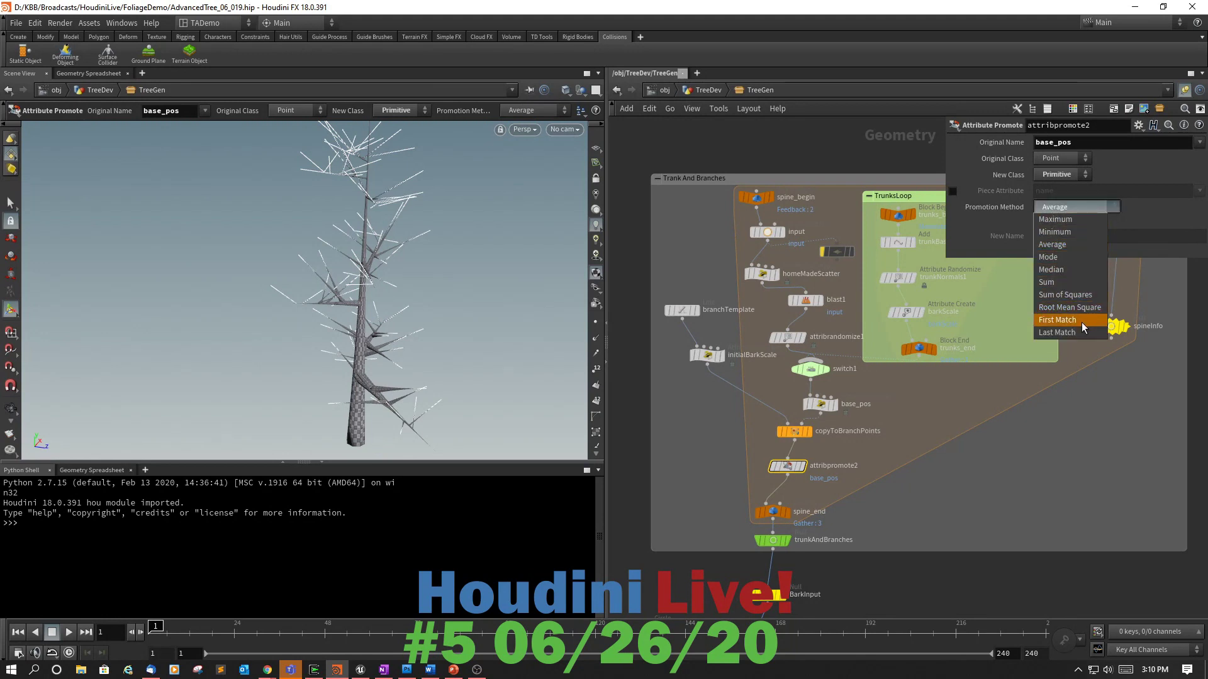
left_click(1081, 322)
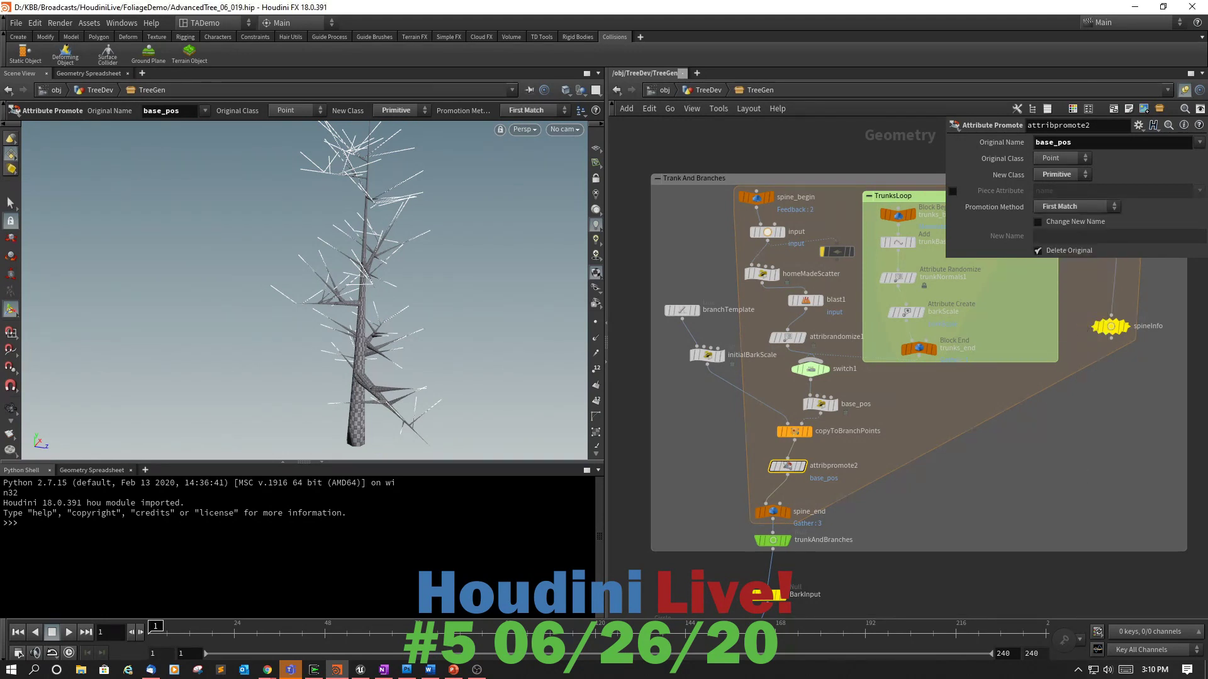
Insert an Attribute Wrangle node between attribpromote2 and spine_end.
key("alt+Tab")
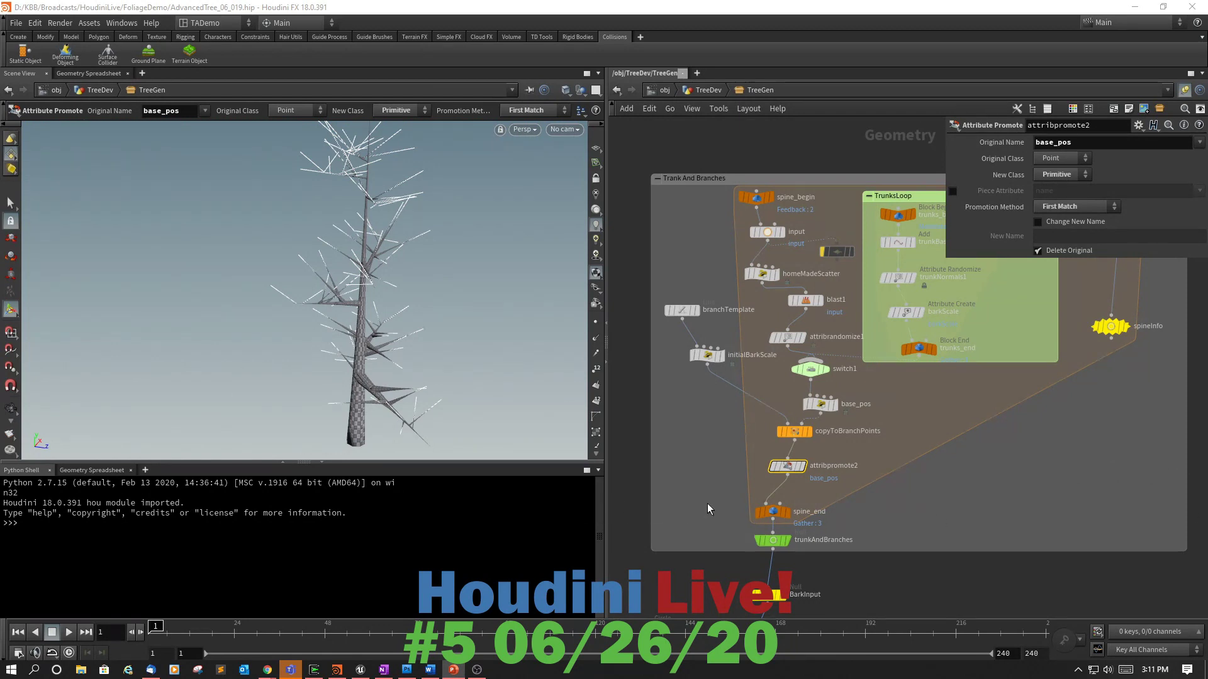
left_click_drag(795, 465, 817, 482)
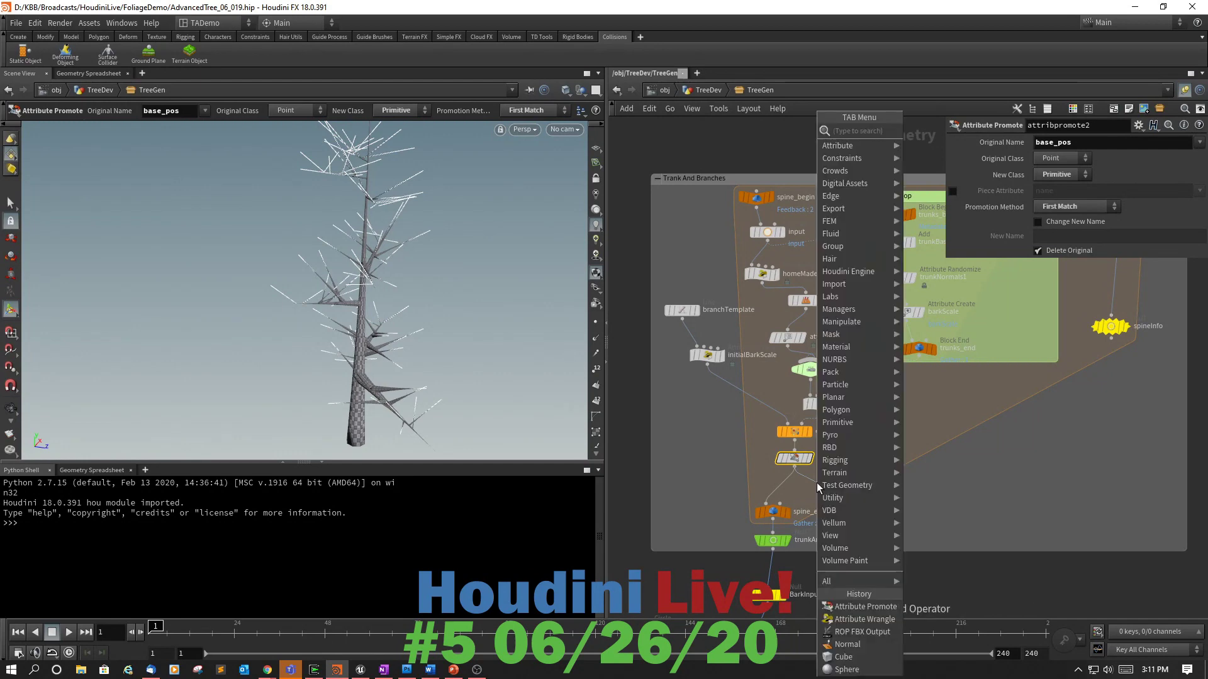
type("attrib")
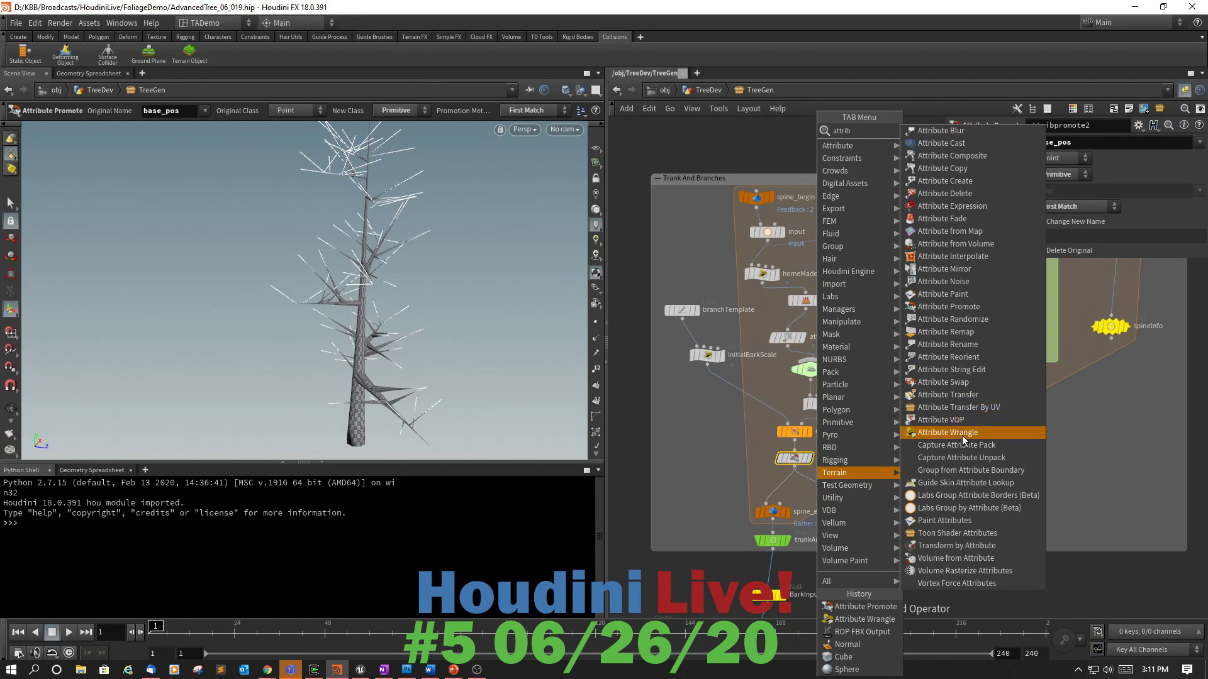
left_click(962, 434)
left_click(798, 495)
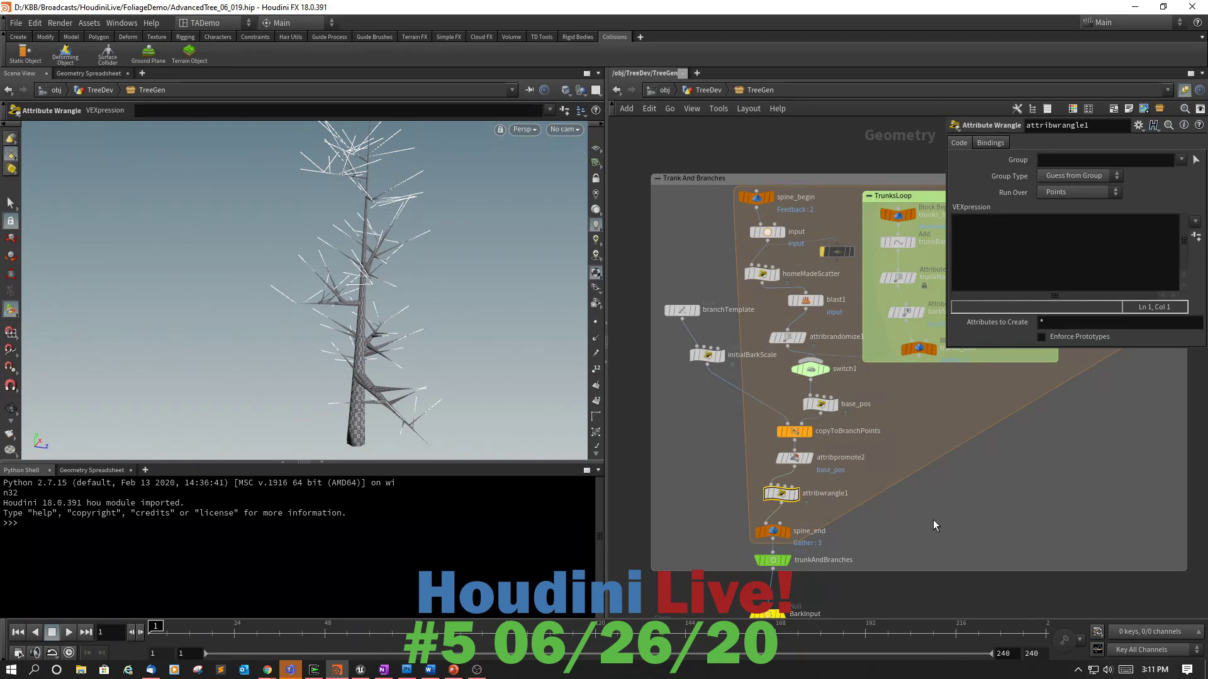
Rename the new Attribute Wrangle node to applyGravity.
double_click(1104, 131)
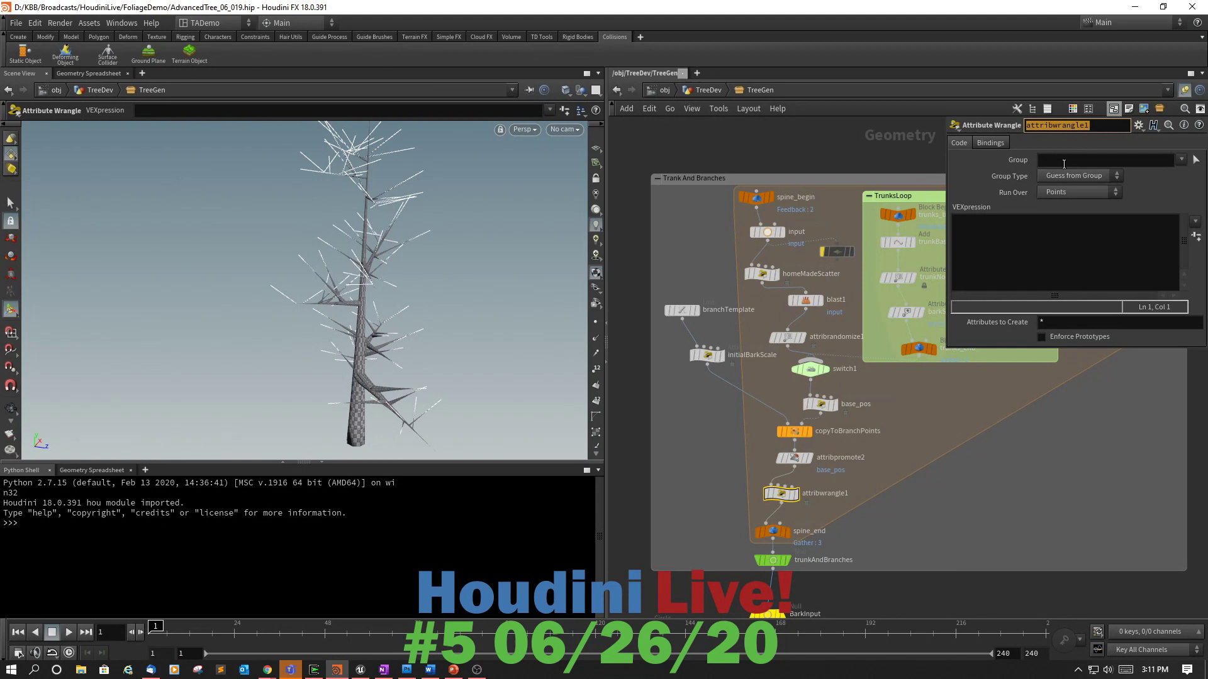
type("appky")
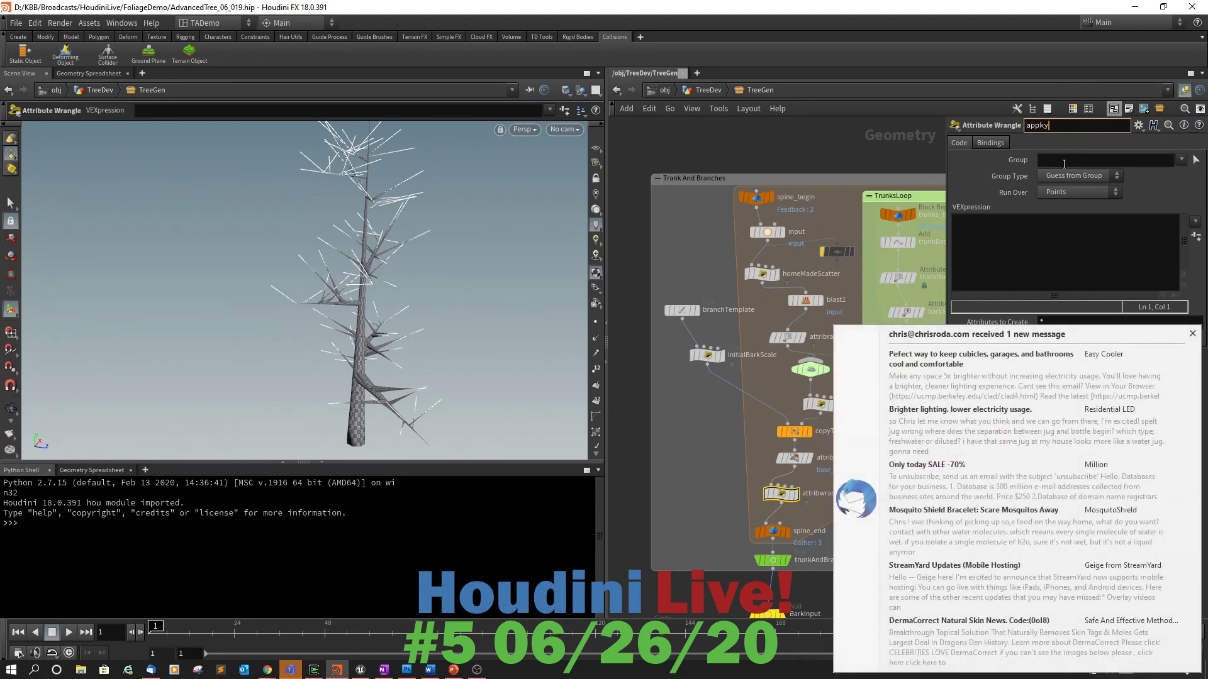
type("Gravity")
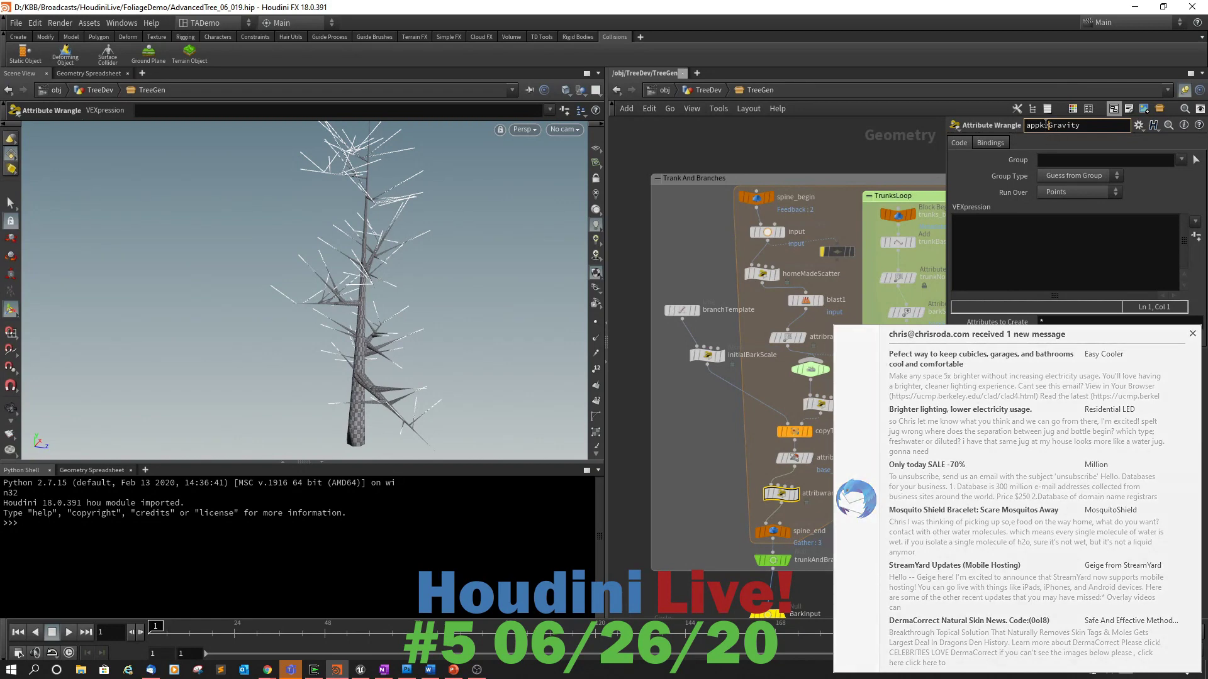
left_click(1043, 129)
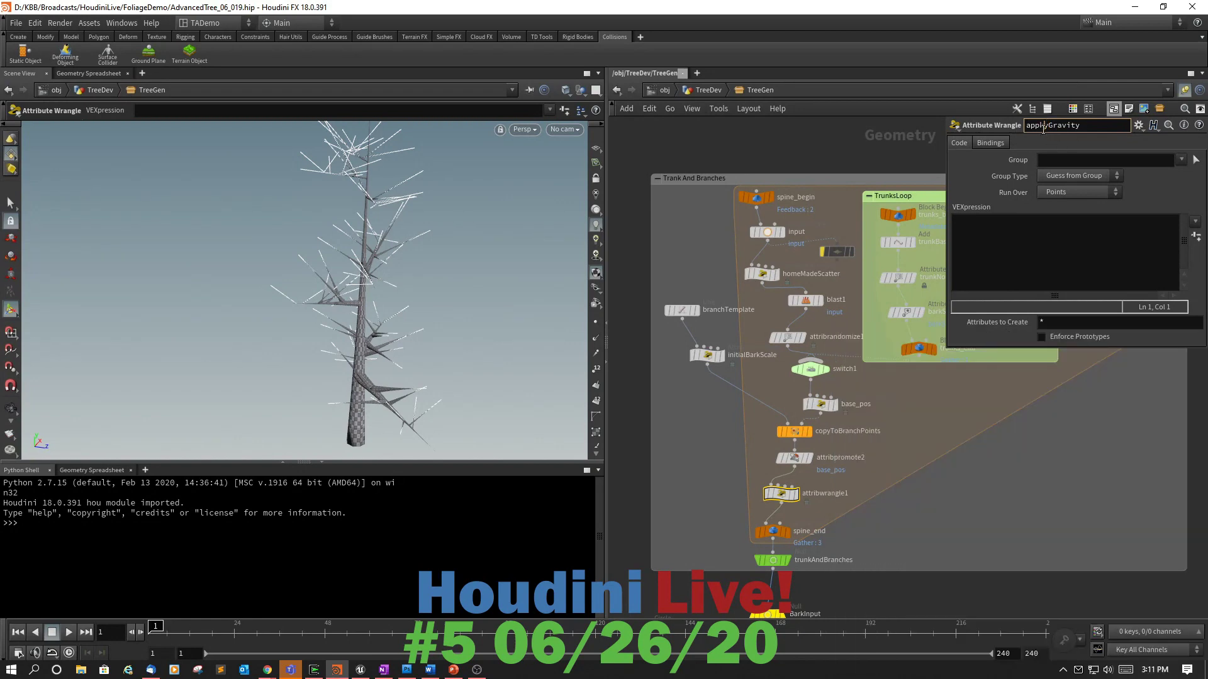
key("BackSpace")
type("l")
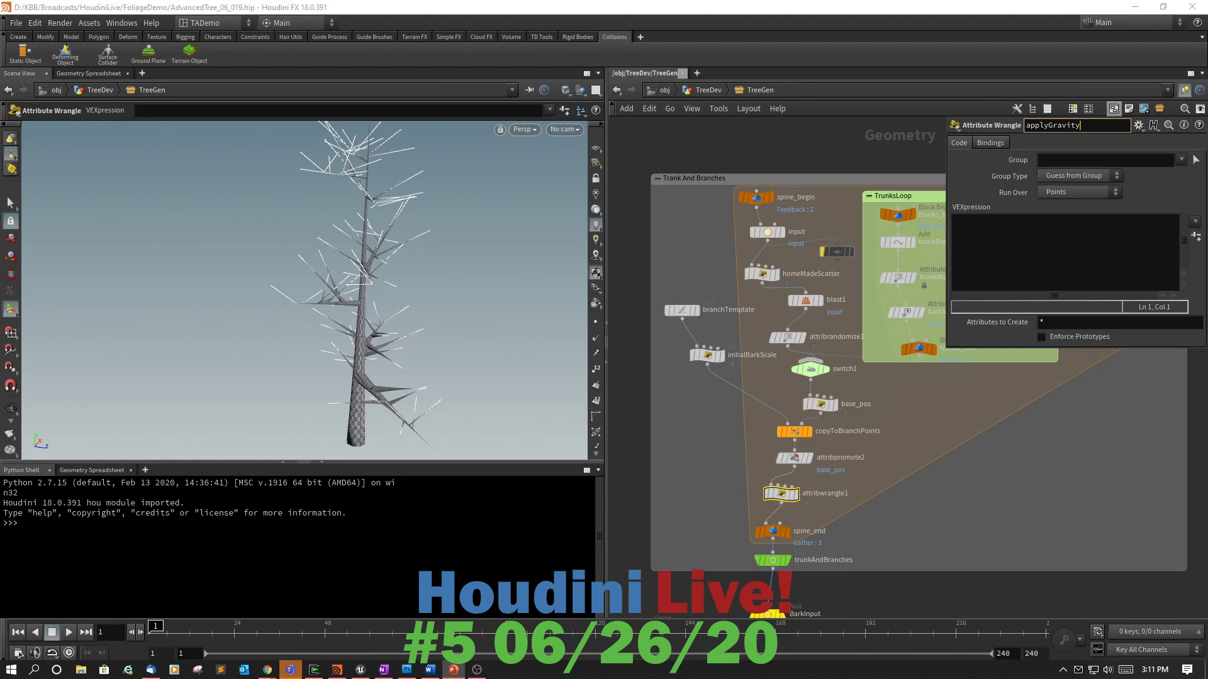
Enlarge the wrangle's parameter area and widen the network editor to make room for writing code.
left_click(947, 351)
left_click_drag(948, 351, 728, 505)
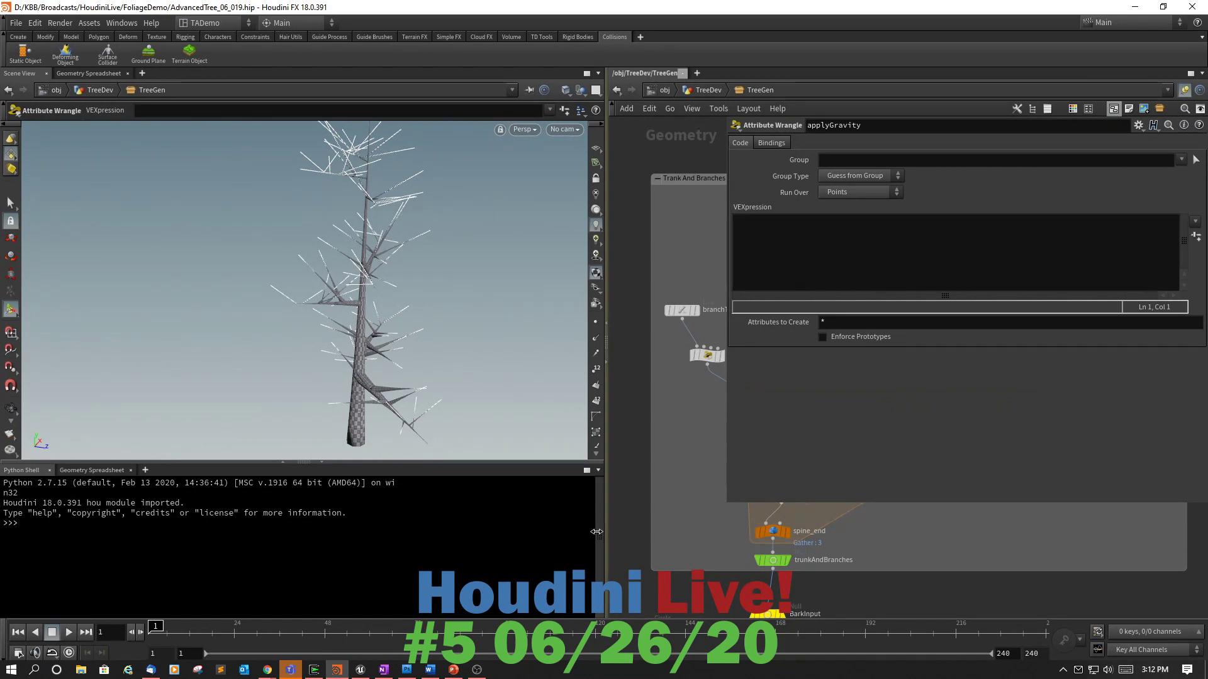
left_click_drag(605, 532, 434, 531)
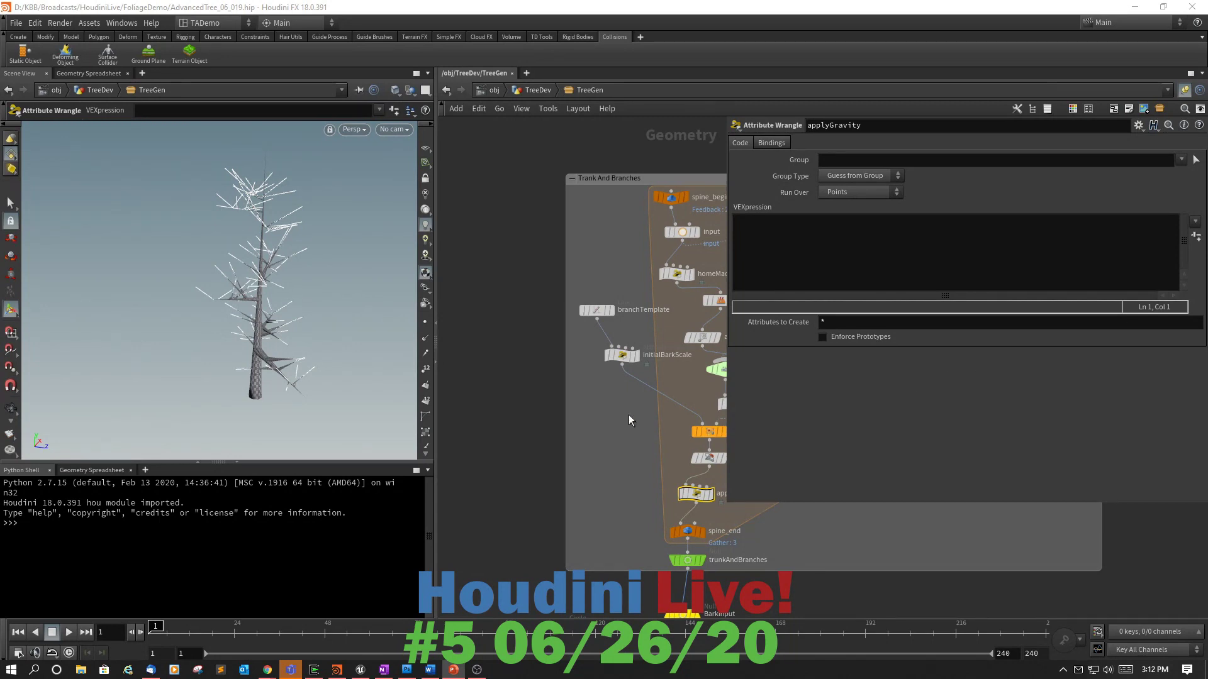
Go back up to the TreeDev network and show the branch parameters of the TreeGen asset.
left_click(503, 394)
key("u")
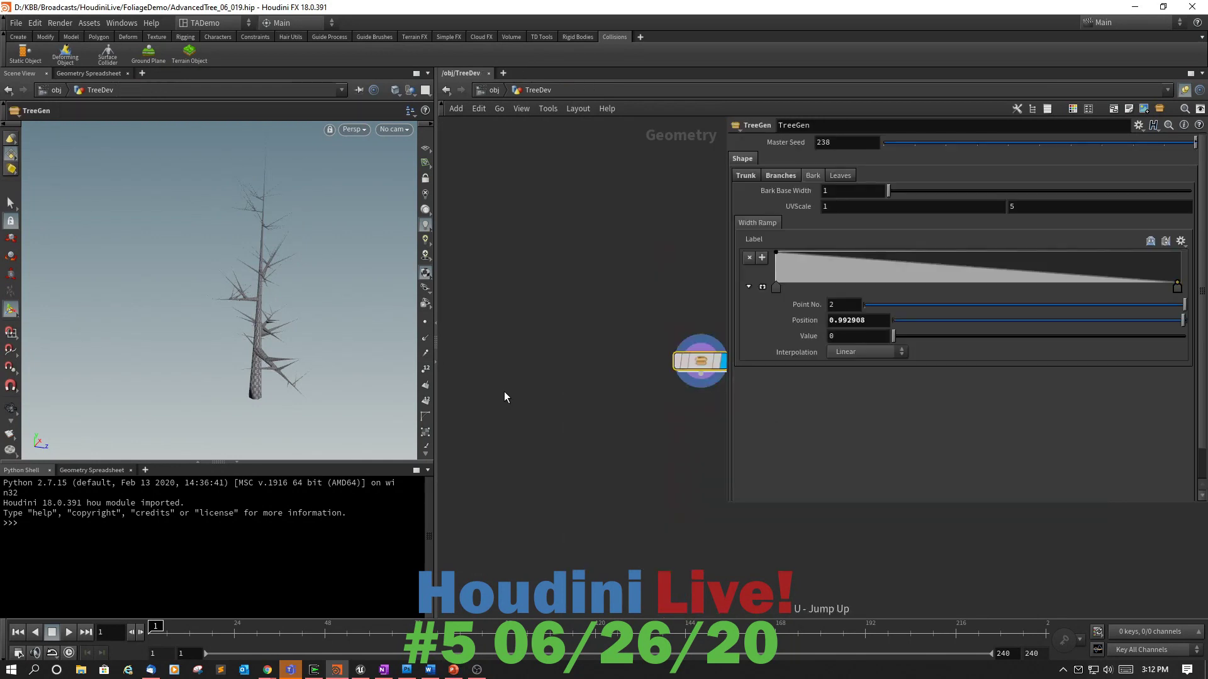
key("u")
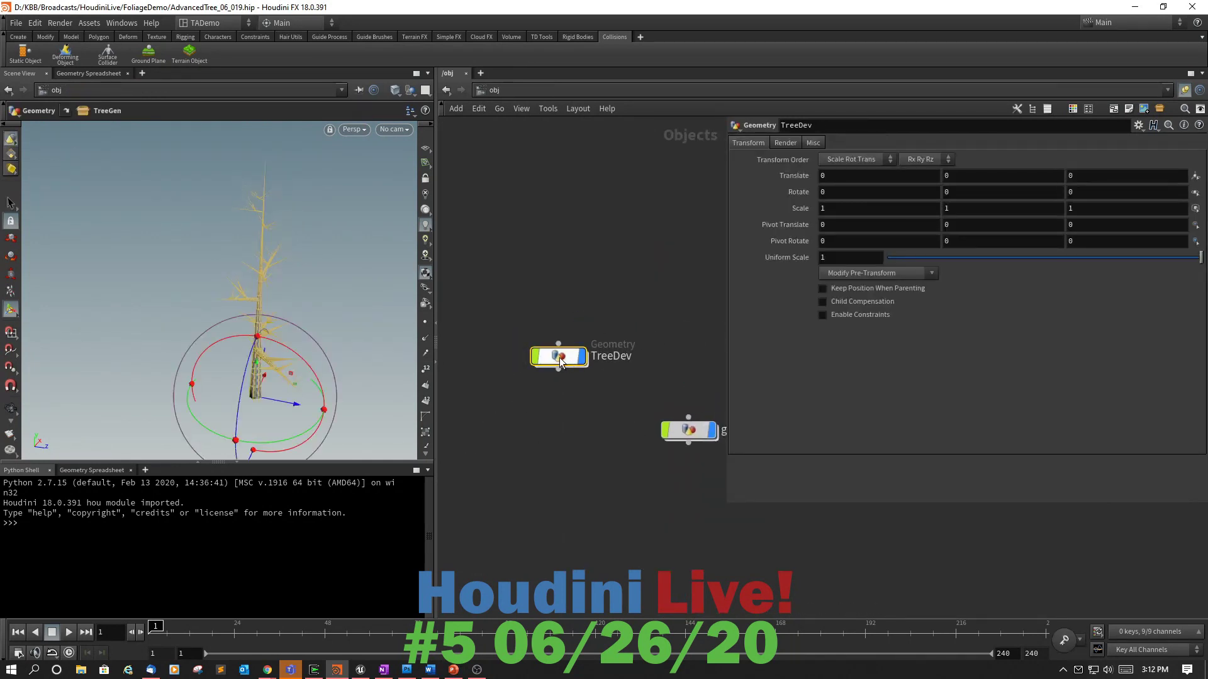
double_click(561, 361)
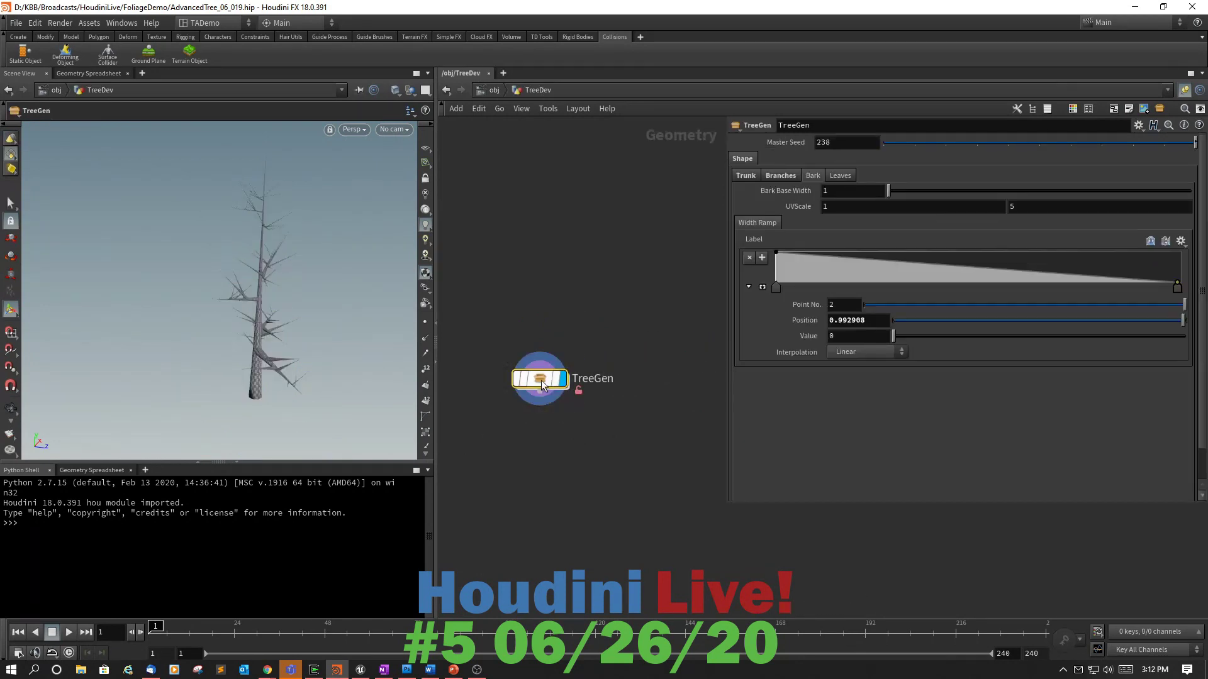
left_click(784, 175)
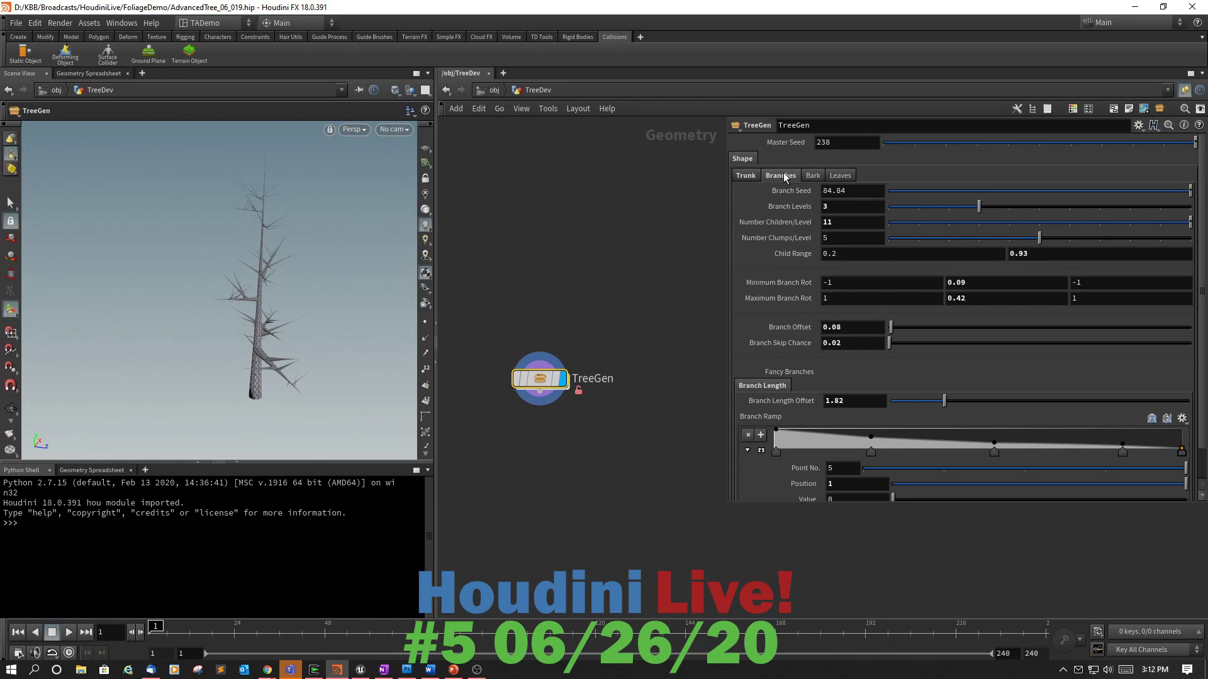
left_click(745, 176)
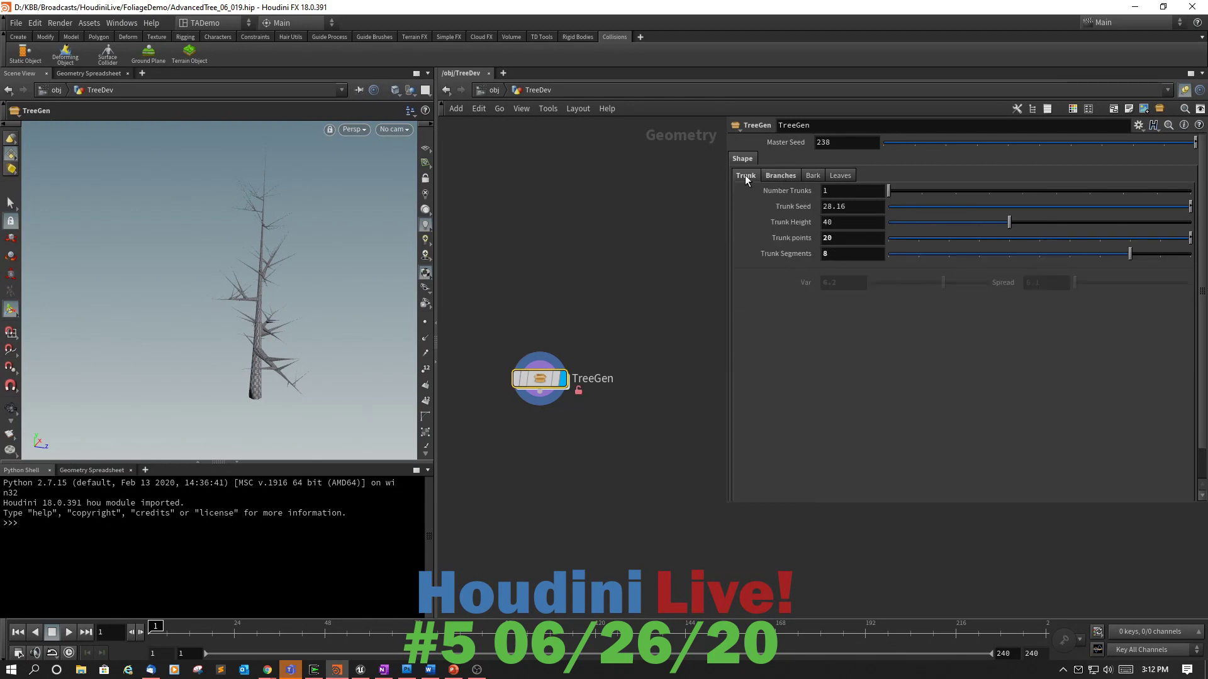
left_click(780, 176)
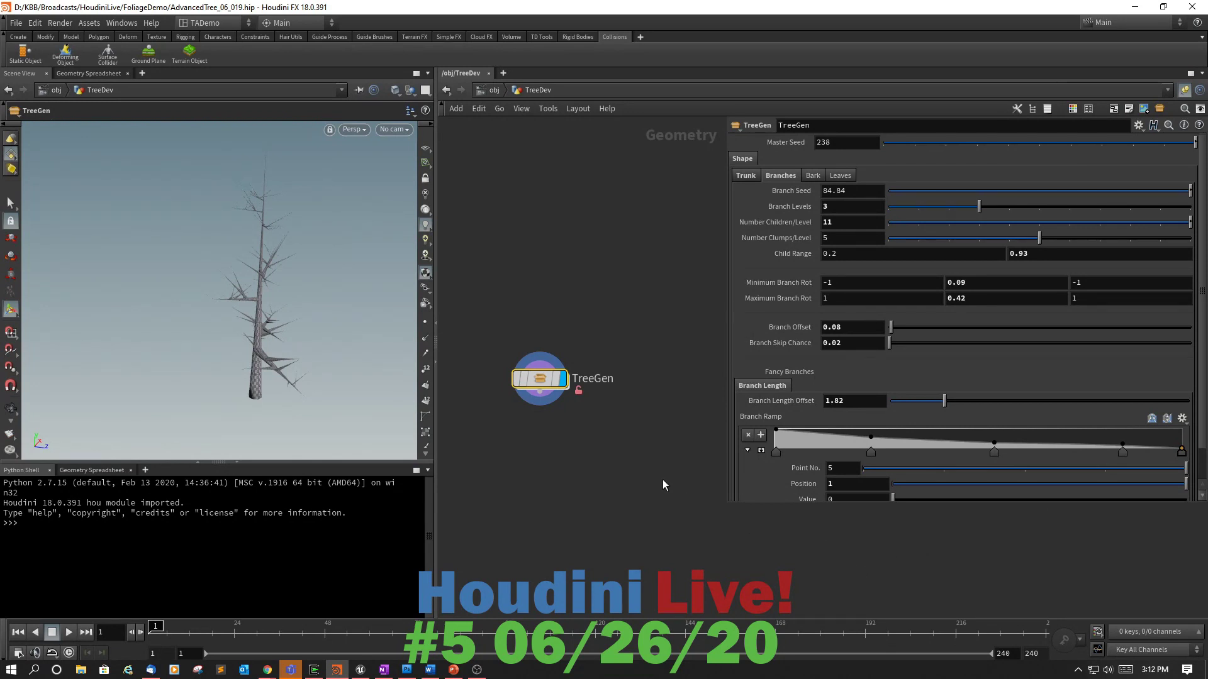
Open the TreeGen asset's type properties and show its parameter definitions.
mouse_move(534, 381)
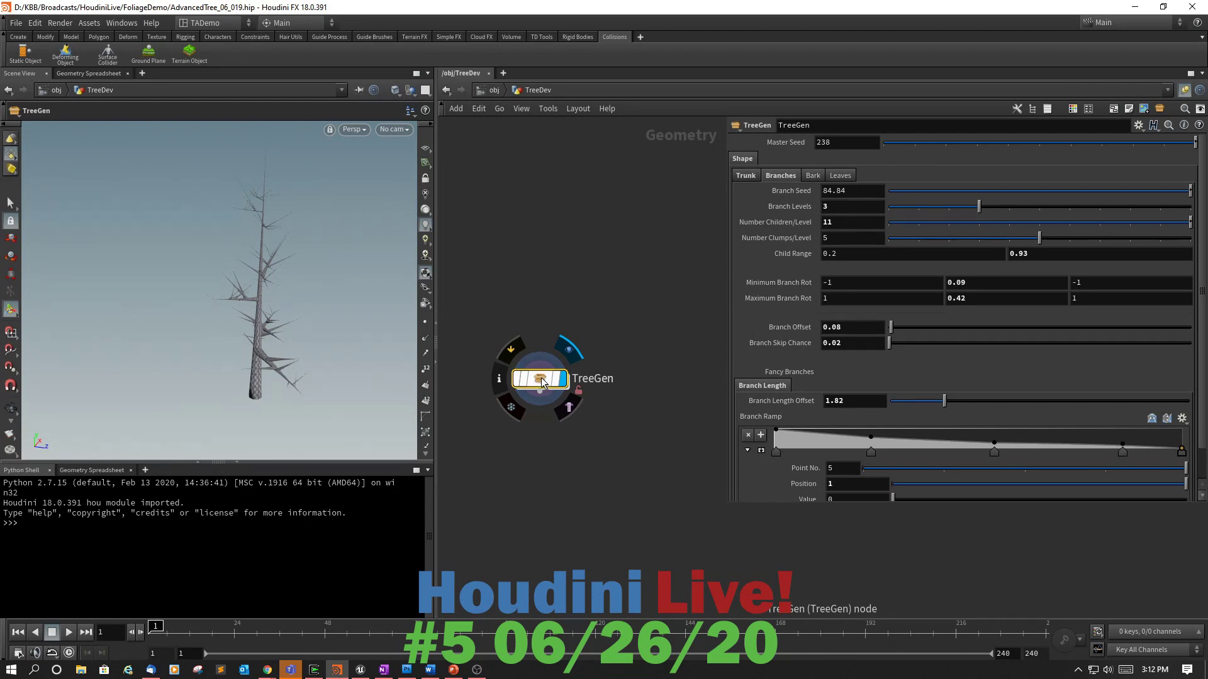
right_click(540, 385)
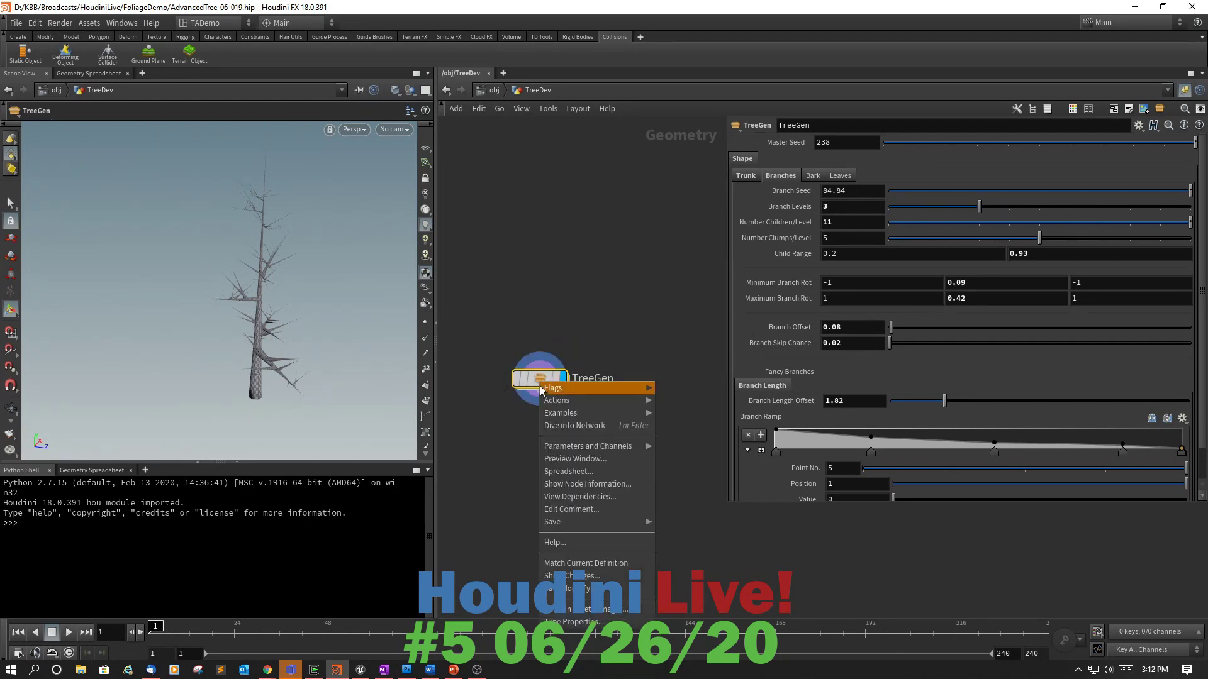
left_click(575, 622)
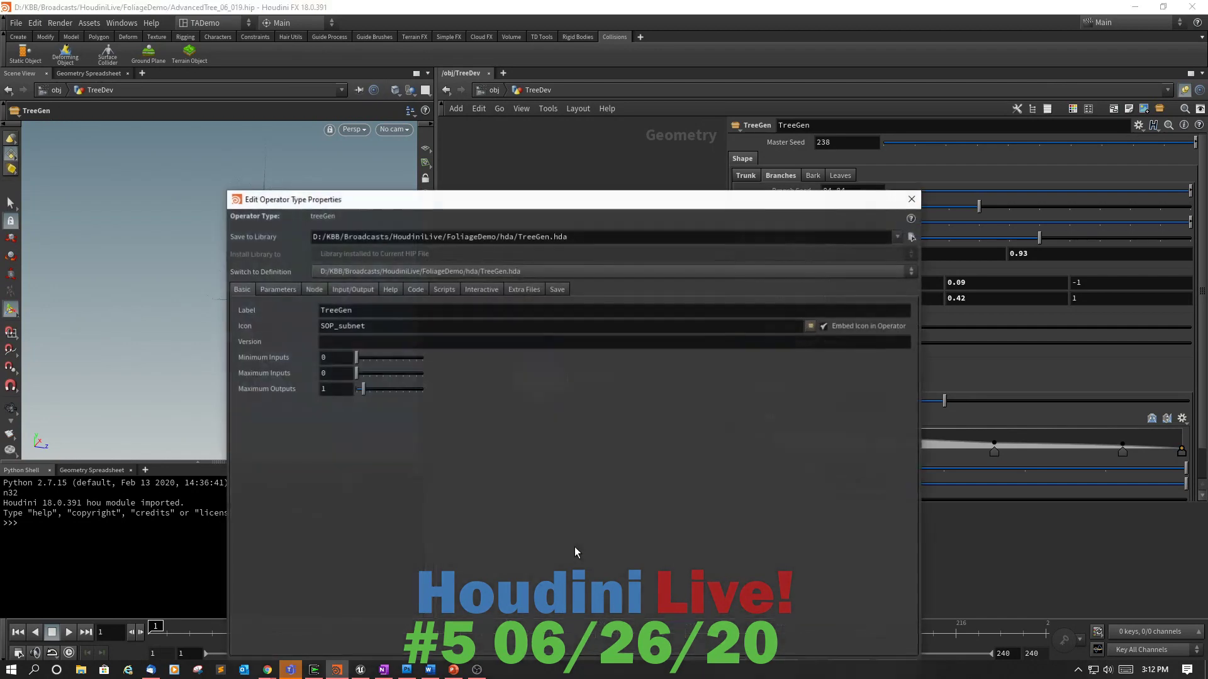
left_click_drag(609, 206, 641, 105)
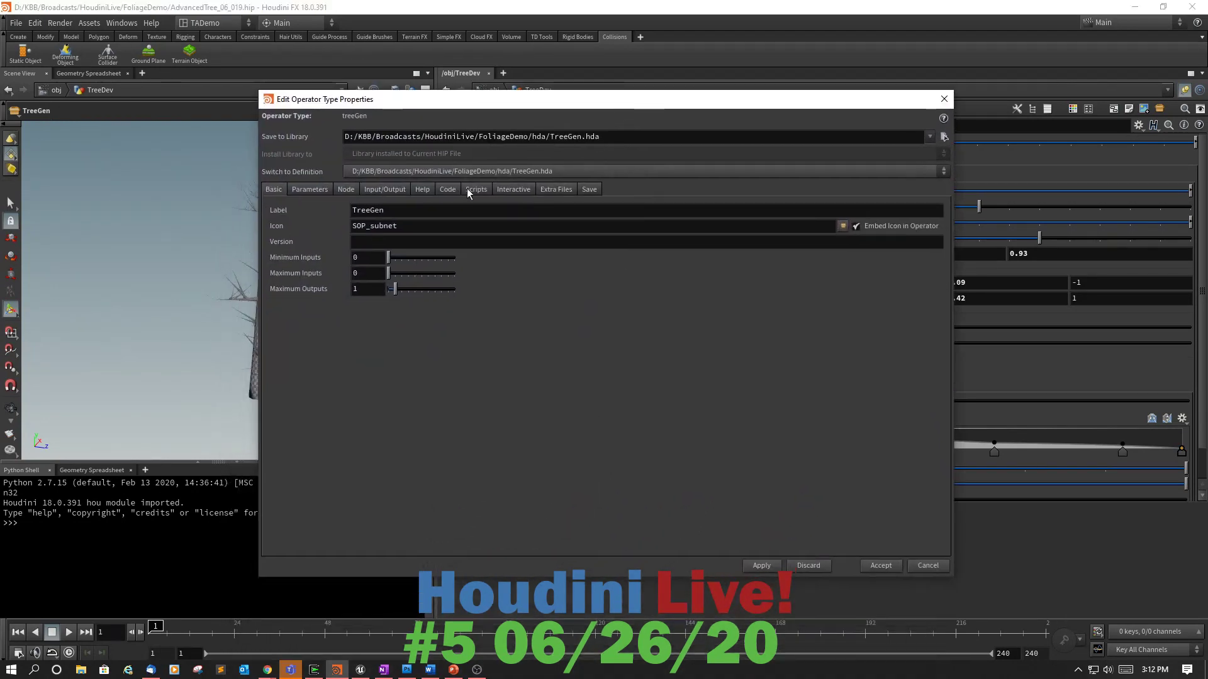
left_click(277, 289)
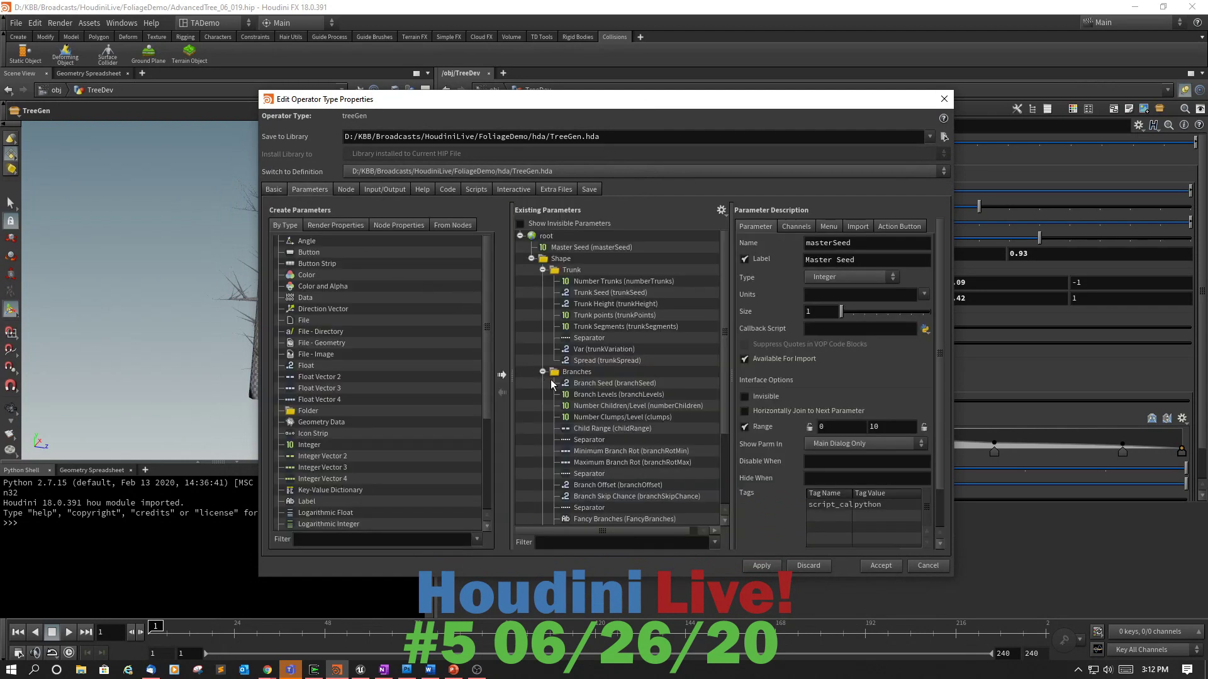
Add a tab folder labelled Gravity inside the Branches folder, after Branch Length.
left_click_drag(724, 330, 725, 401)
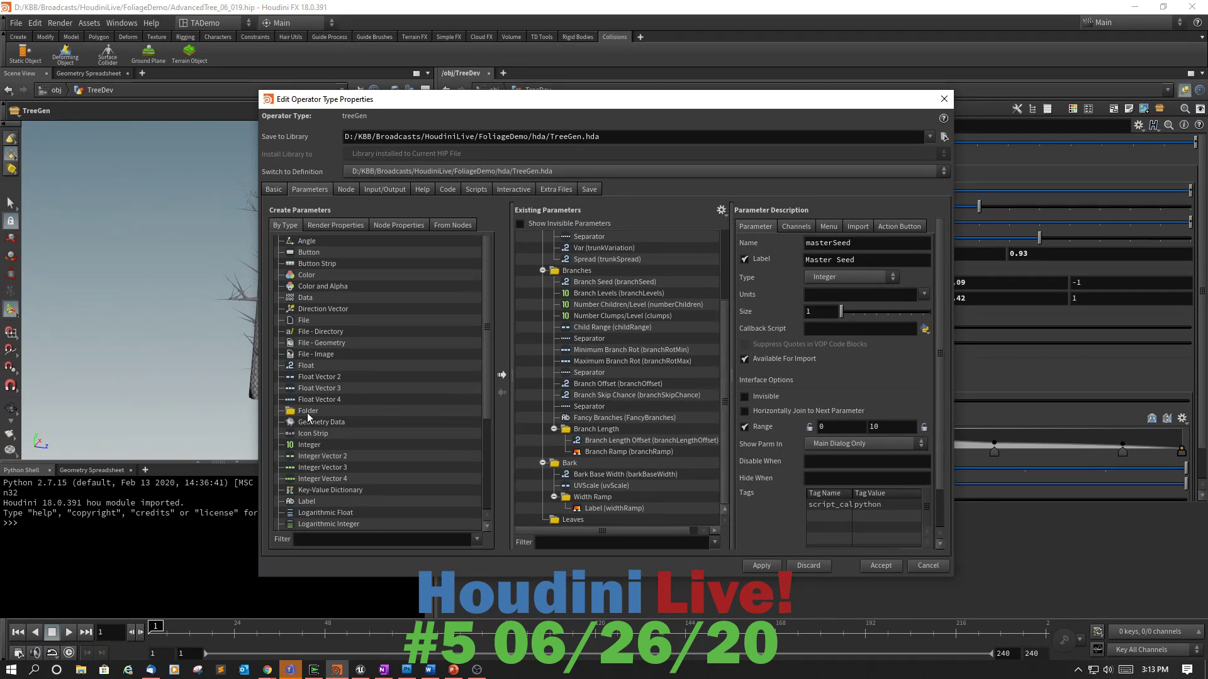
left_click_drag(309, 417, 558, 275)
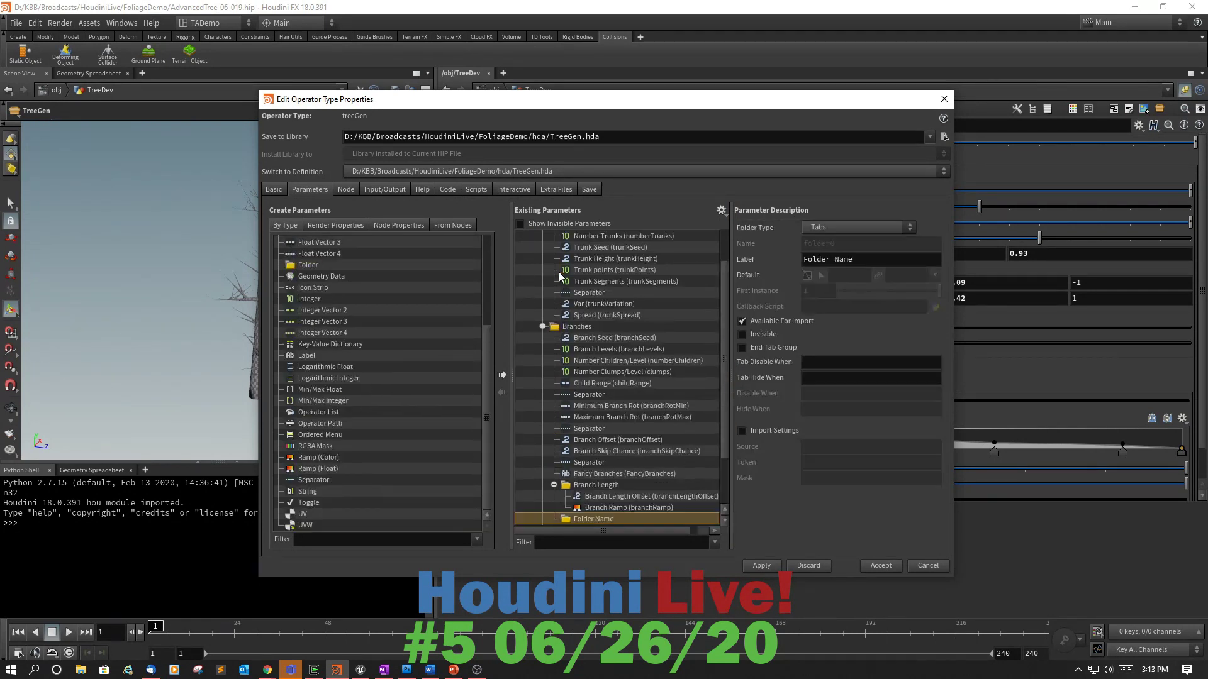
left_click(861, 260)
type("Gravity")
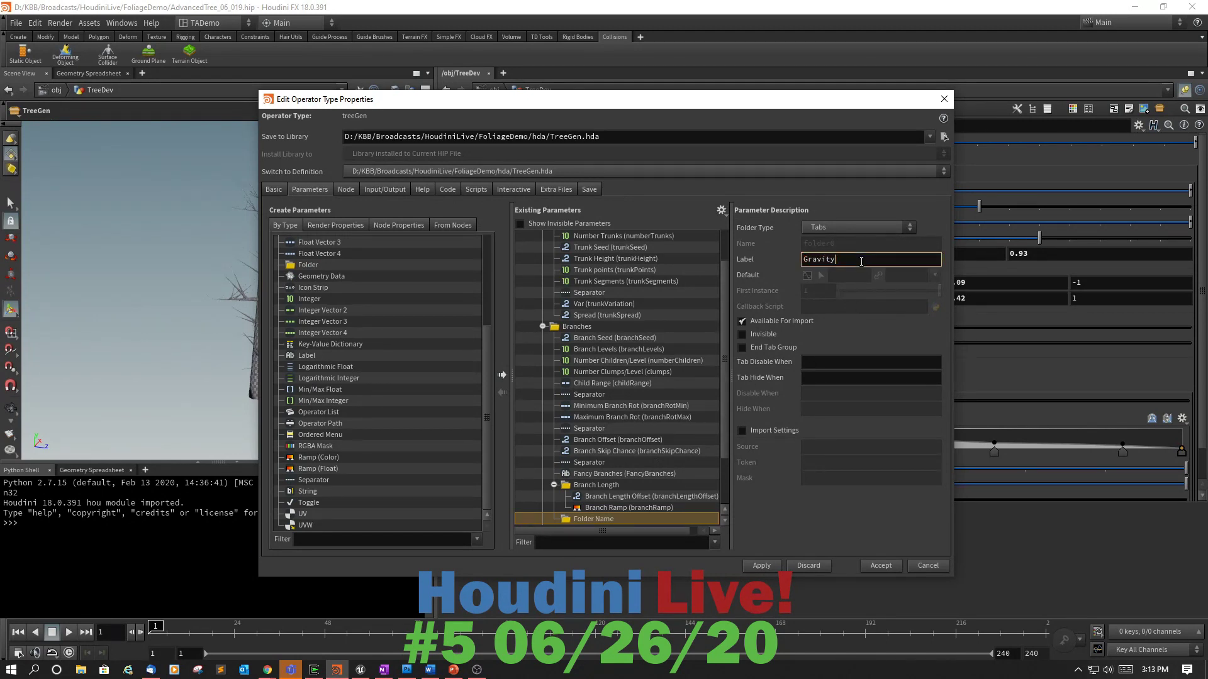
key("Return")
Add a Float Vector 3 parameter named GravityDirection with the label Gravity Direction inside the Gravity folder.
left_click_drag(725, 293, 729, 356)
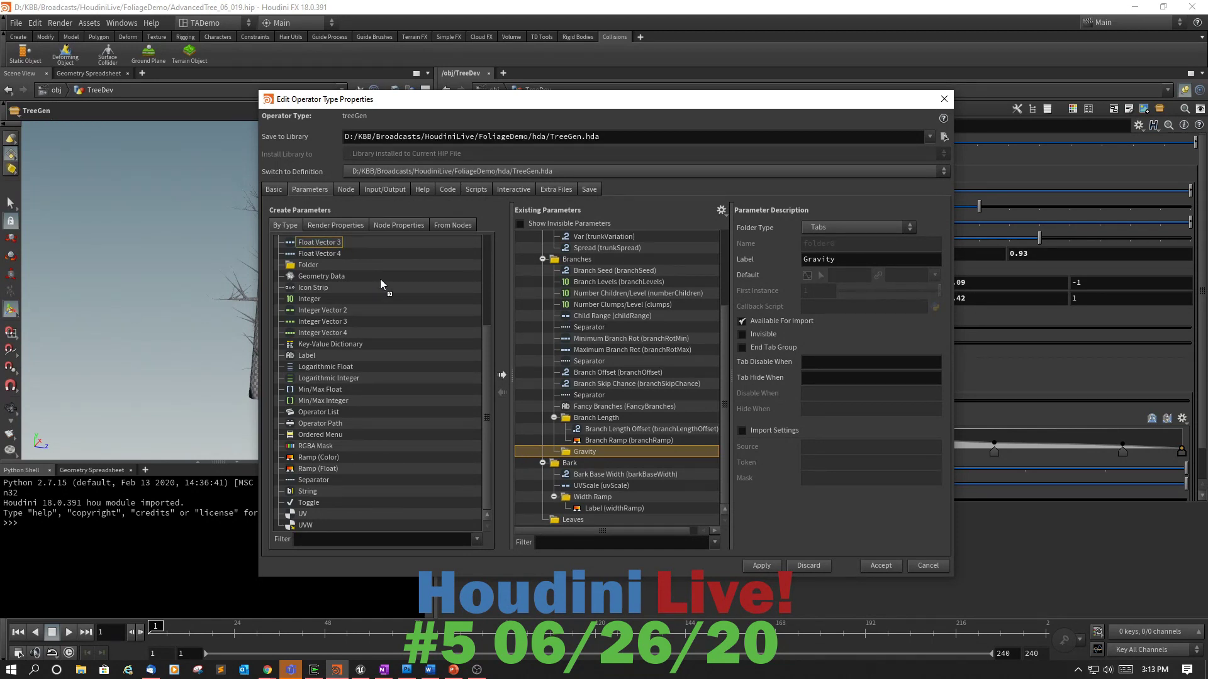
left_click_drag(381, 280, 587, 450)
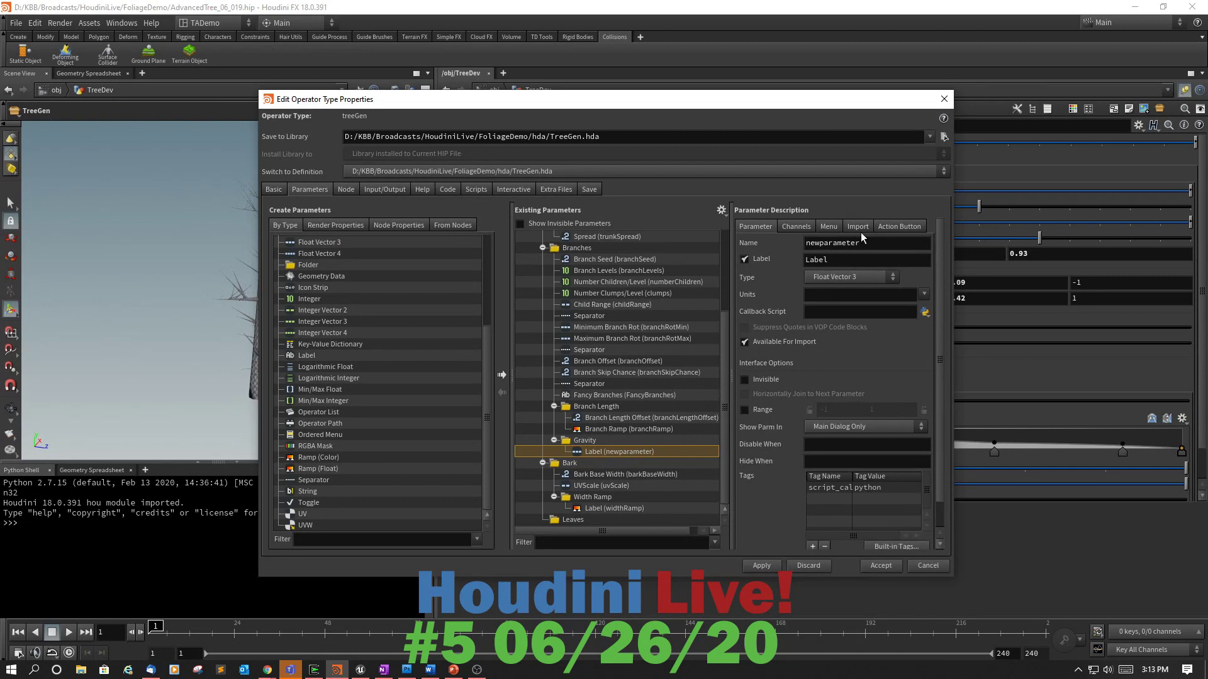
left_click(868, 246)
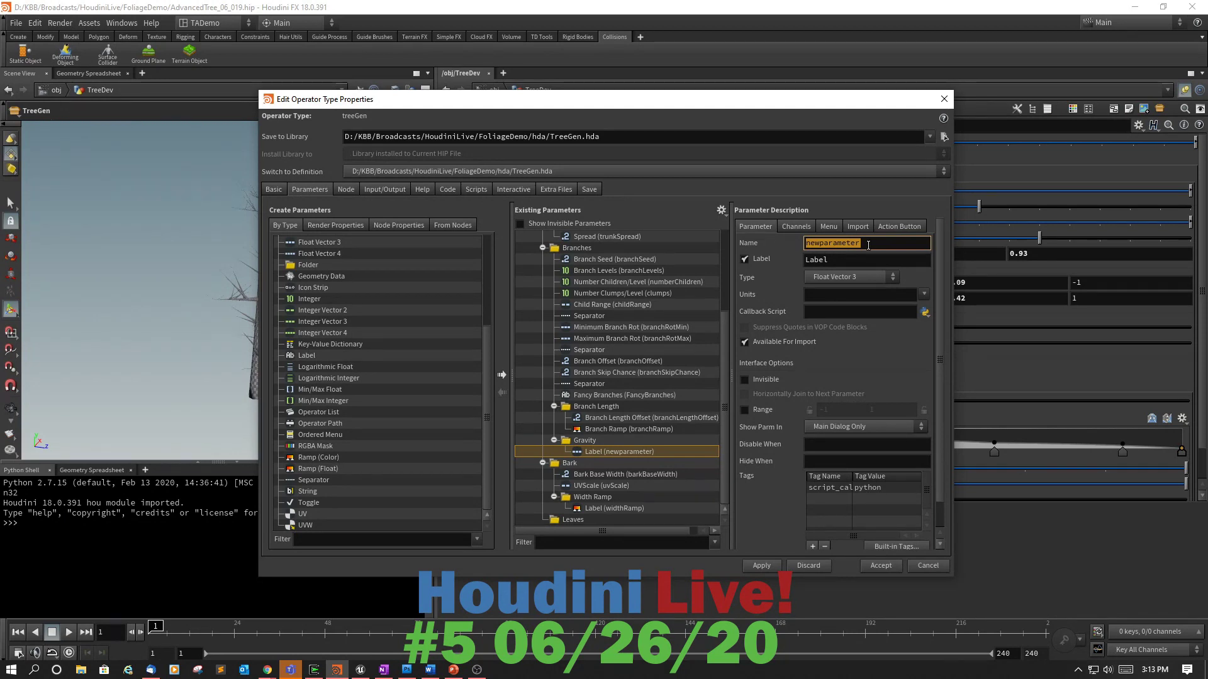
type("GravityDirection")
left_click(860, 259)
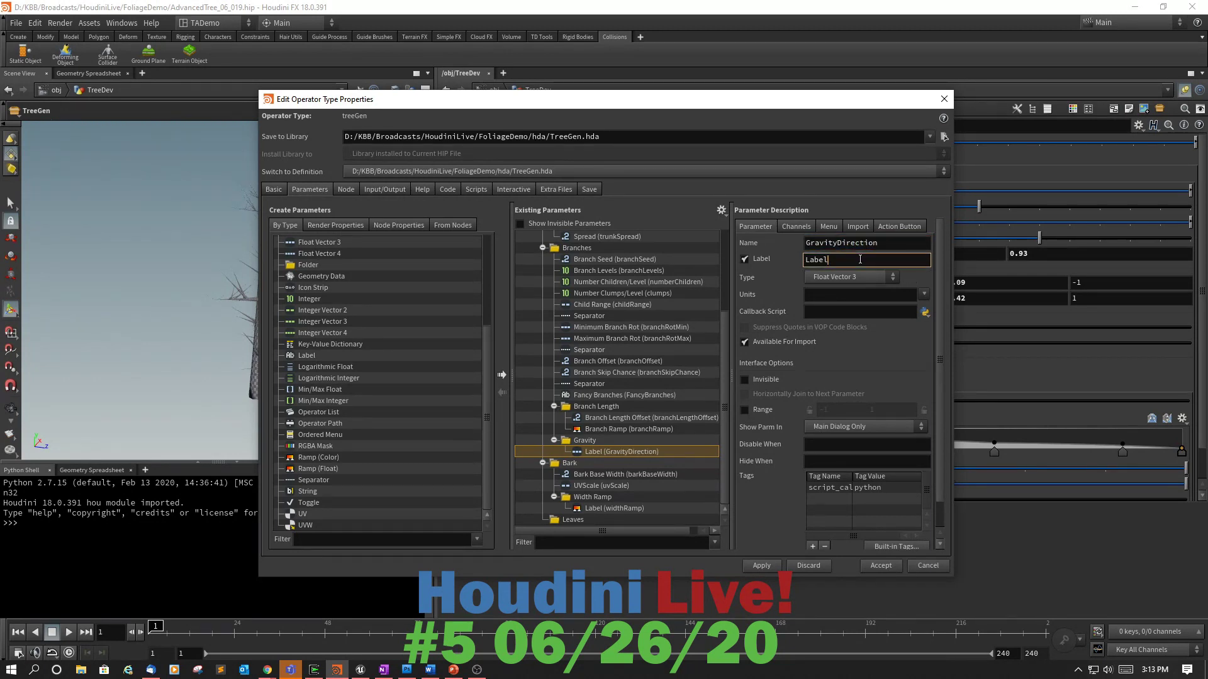
key("BackSpace")
key("BackSpace")
key("BackSpace")
key("BackSpace")
key("BackSpace")
type("Gravity Direction")
Enable the Gravity Direction parameter's range, set it from -5 to 5, and show its channel defaults.
left_click(745, 411)
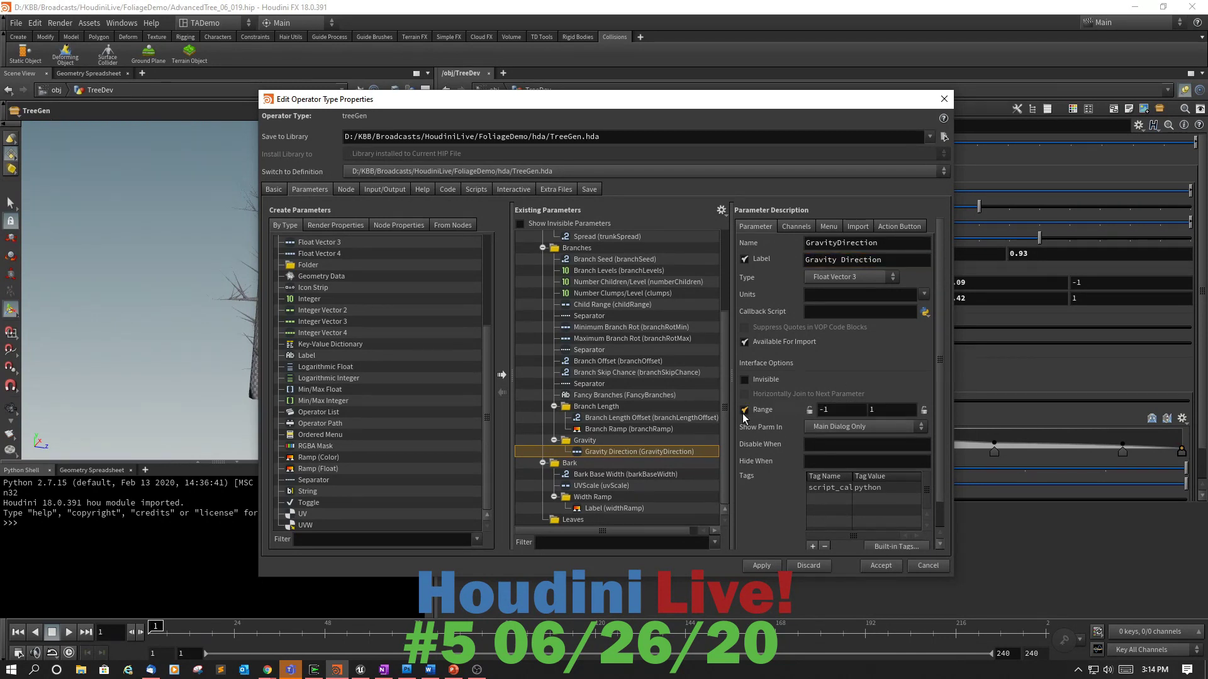
left_click(842, 410)
key("BackSpace")
type("5")
key("Tab")
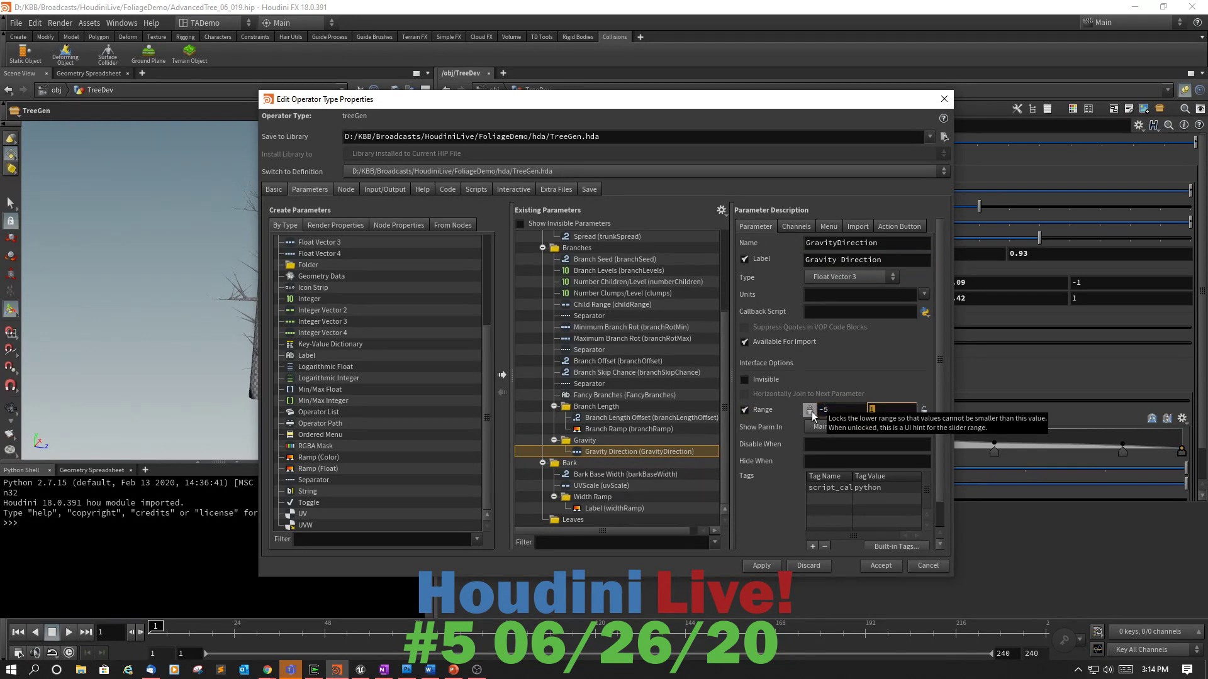
type("5")
key("Tab")
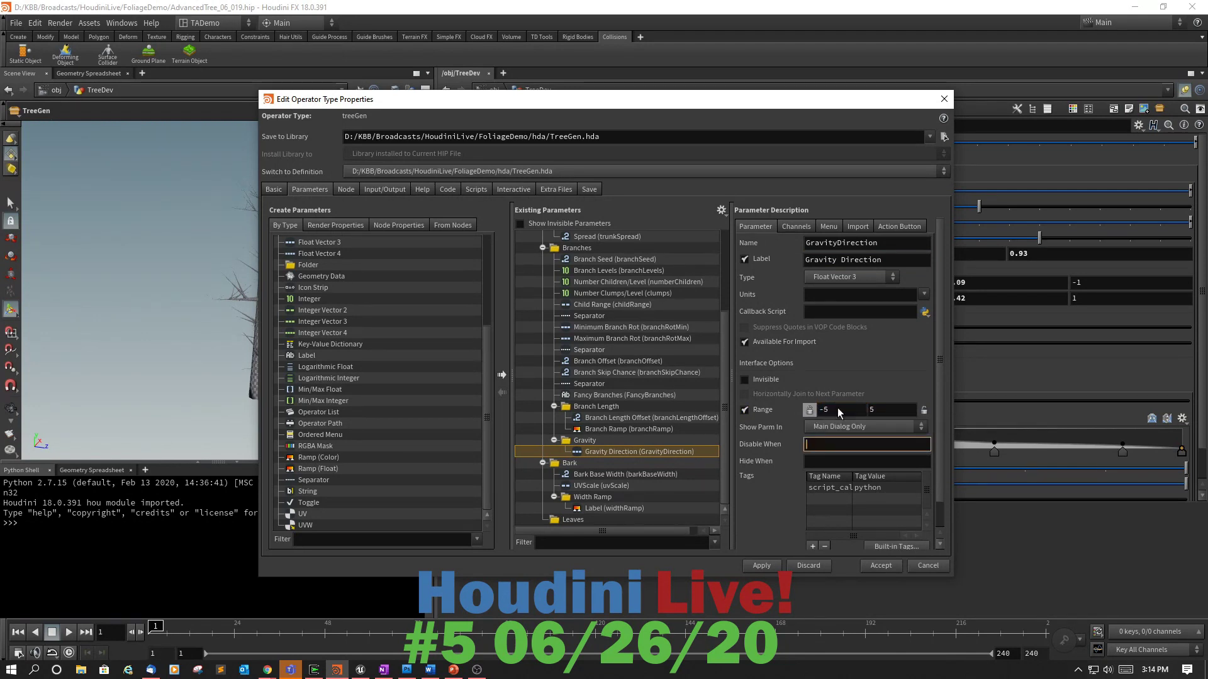
left_click(795, 227)
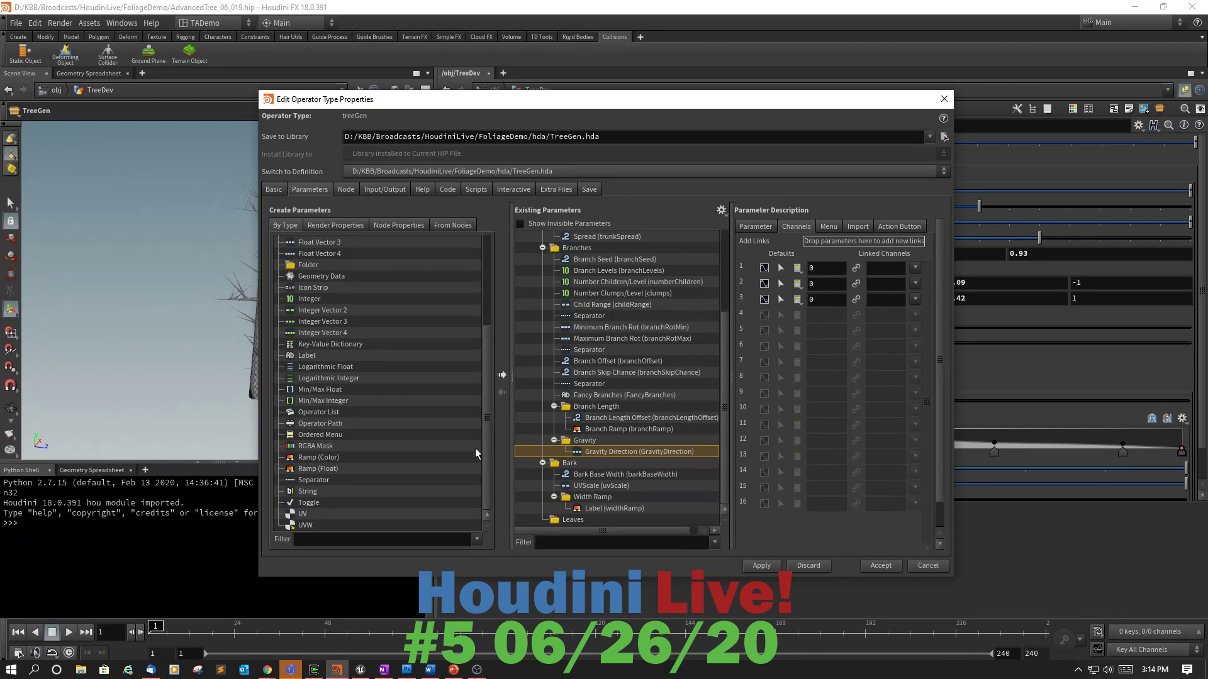
Add a Float parameter below Gravity Direction in the Gravity folder, with a default value of 1.
left_click_drag(486, 441, 477, 396)
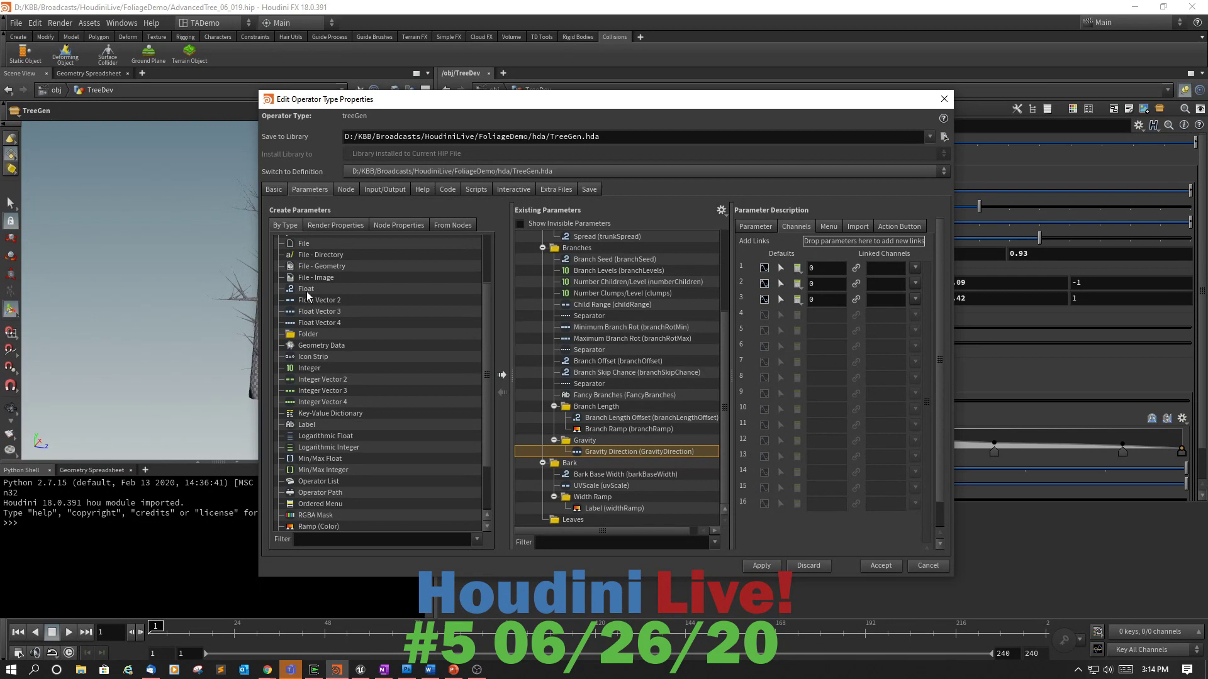
left_click_drag(300, 290, 579, 443)
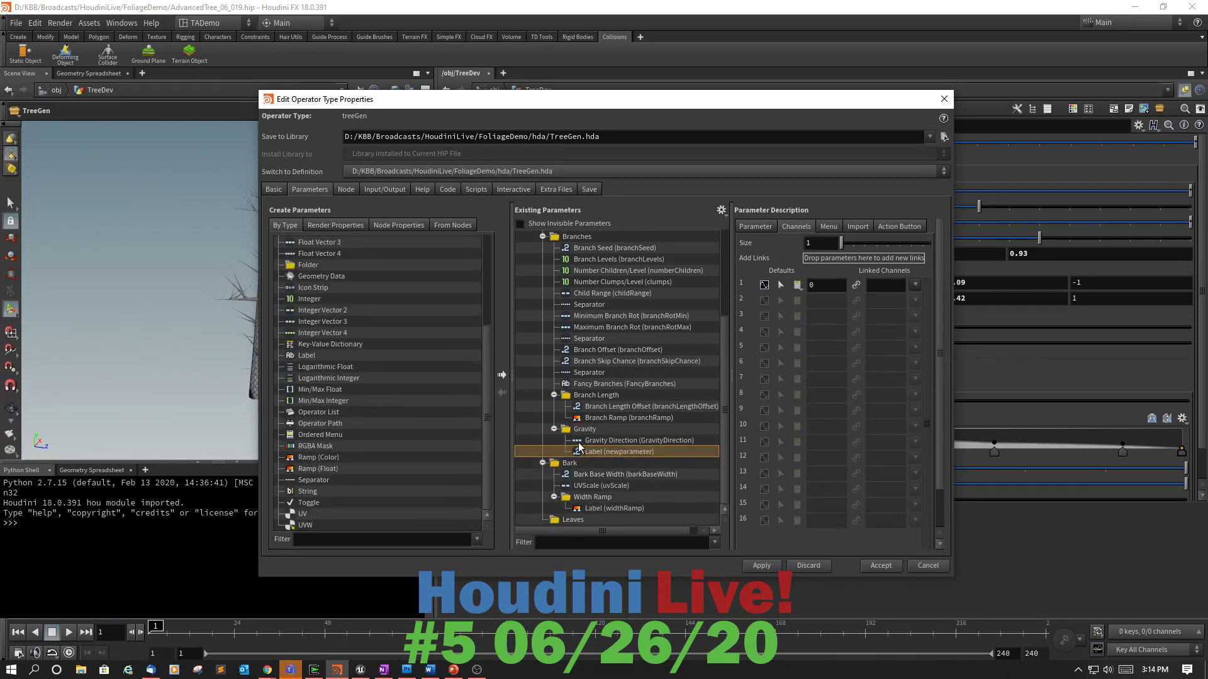
double_click(826, 287)
type("1")
key("Return")
Name the new float parameter gravity.
left_click(761, 228)
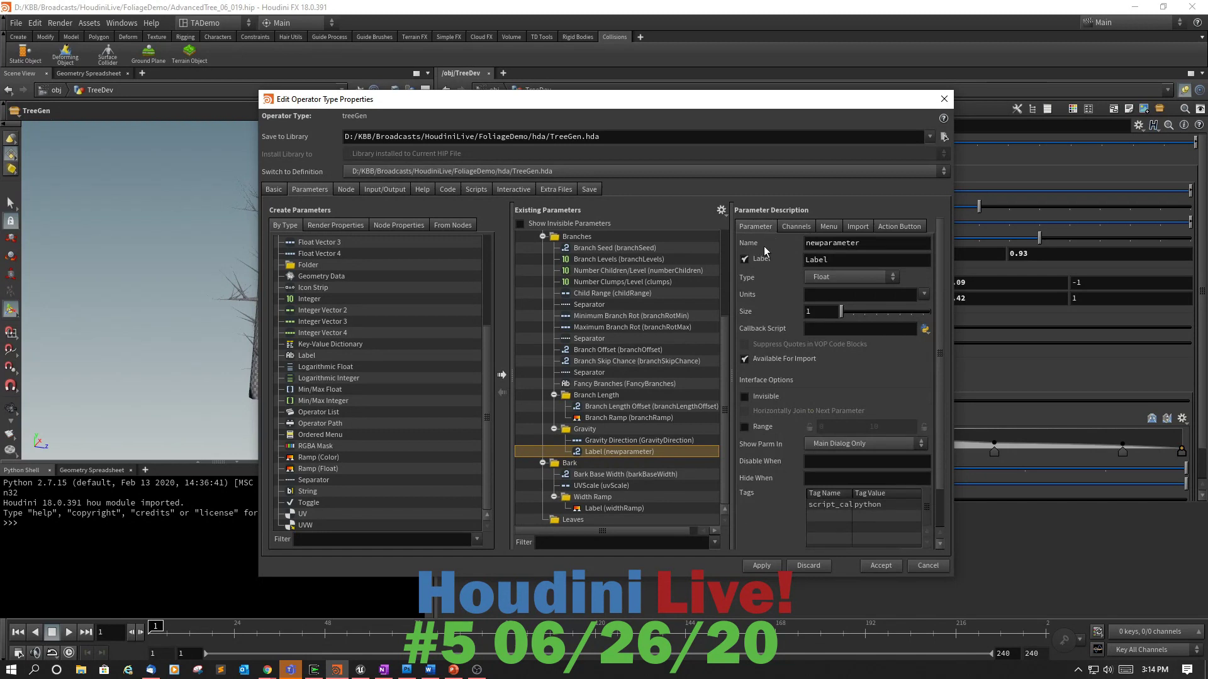
left_click_drag(875, 244, 804, 244)
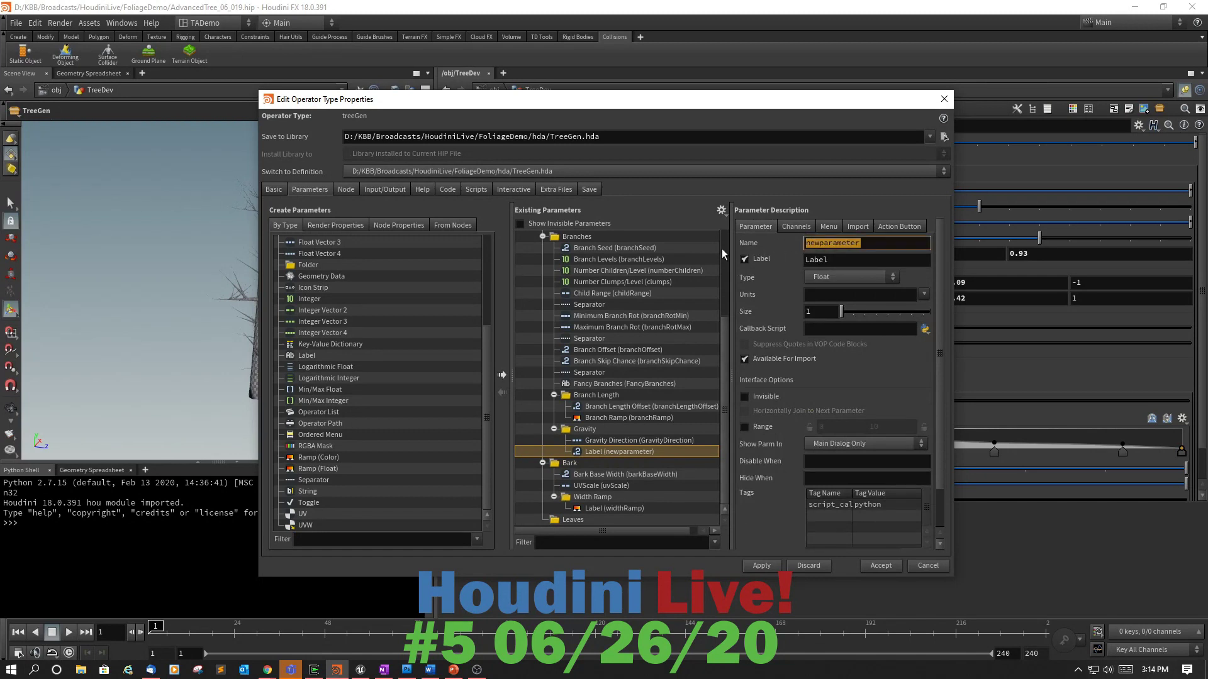
type("garvi")
type("ty")
key("BackSpace")
key("BackSpace")
key("BackSpace")
key("BackSpace")
key("BackSpace")
key("BackSpace")
type("ravity")
Label the gravity parameter Gravity Scale and accept the asset's property changes, showing its Gravity folder.
left_click(858, 258)
key("BackSpace")
key("BackSpace")
key("BackSpace")
key("BackSpace")
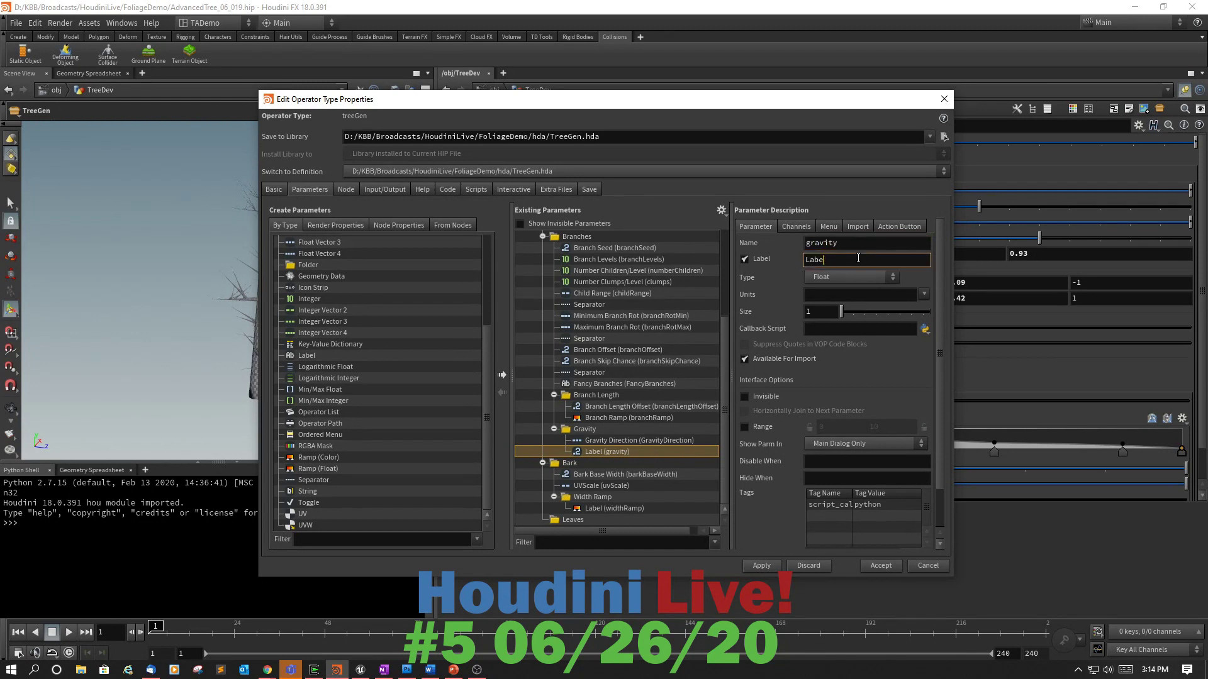
key("BackSpace")
type("Gravity SCale")
left_click(853, 260)
key("BackSpace")
type("c")
left_click(877, 564)
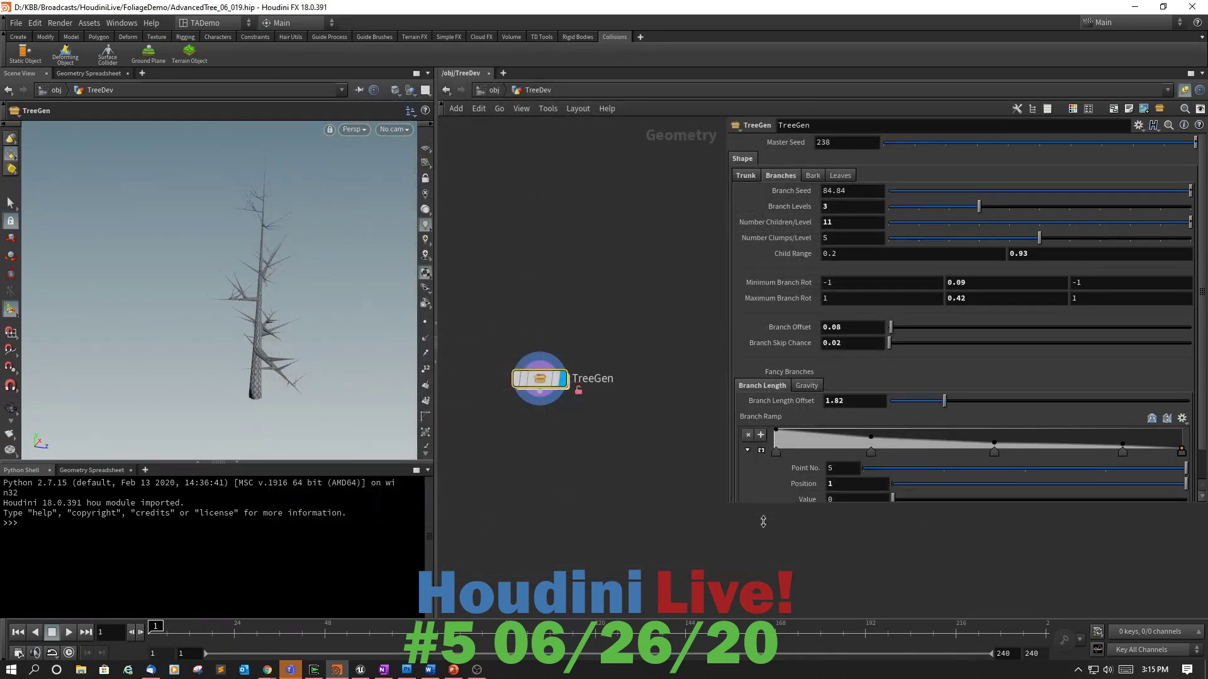
left_click(806, 385)
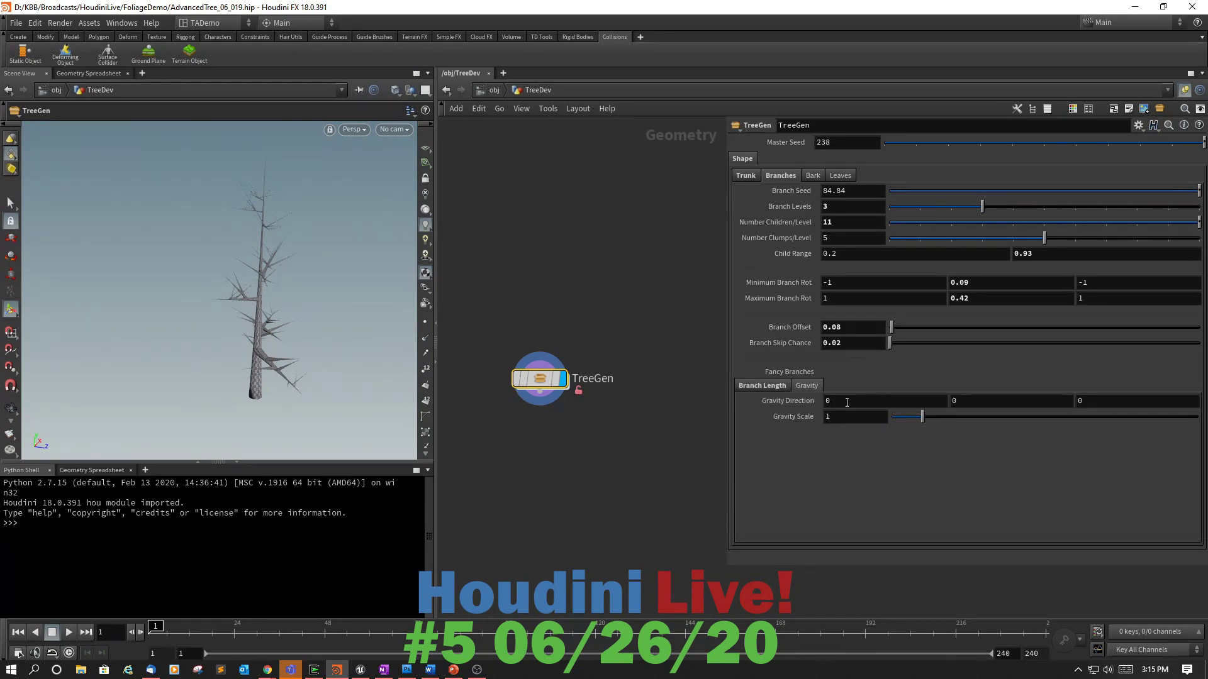
Inside TreeGen, write vector direction = chv("dir"); in the applyGravity wrangle and create its Dir parameter.
double_click(541, 379)
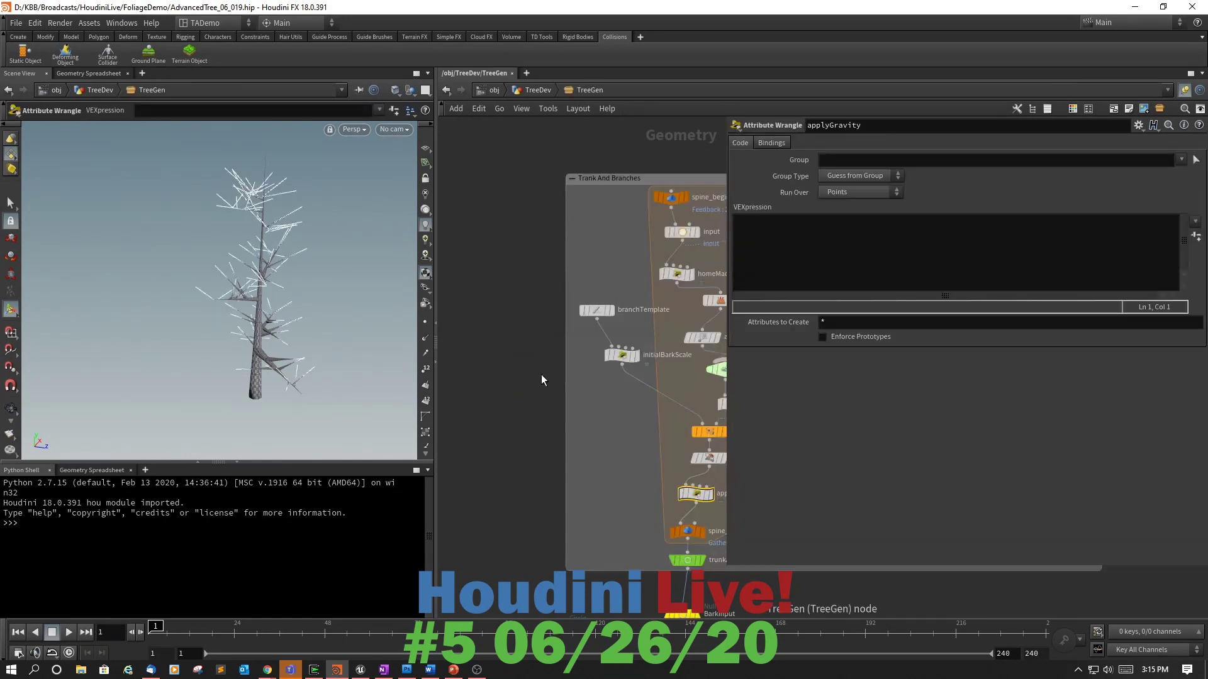
scroll(613, 418, "up", 3)
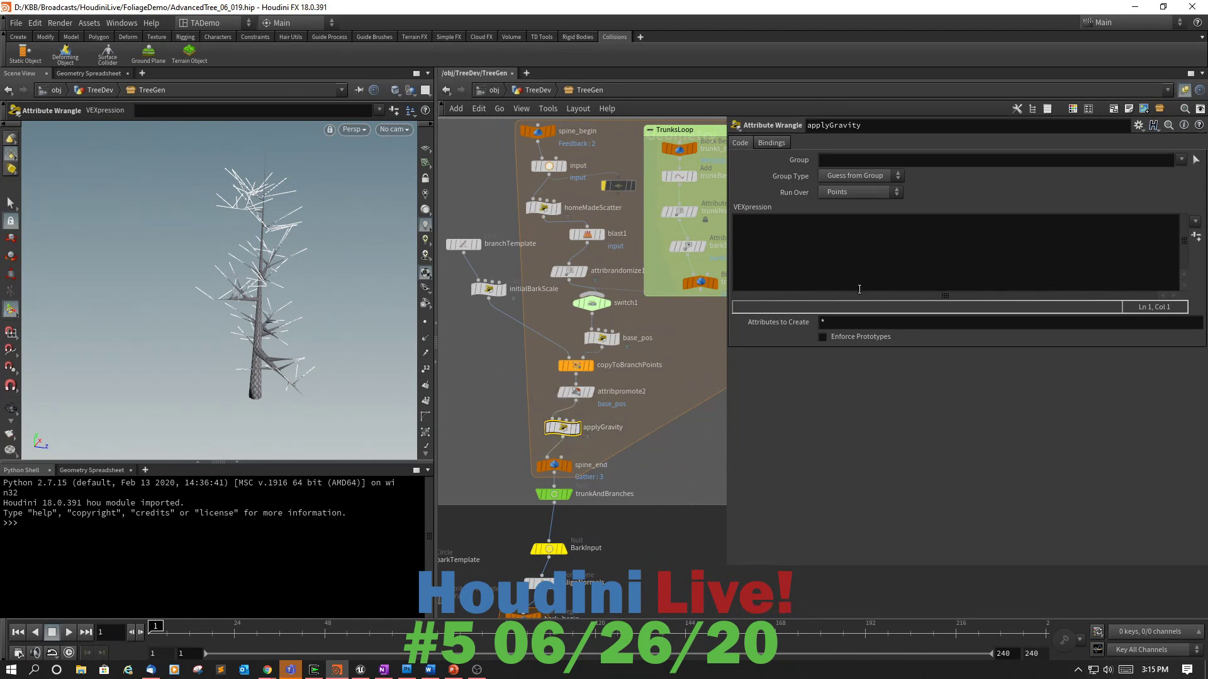
left_click(785, 236)
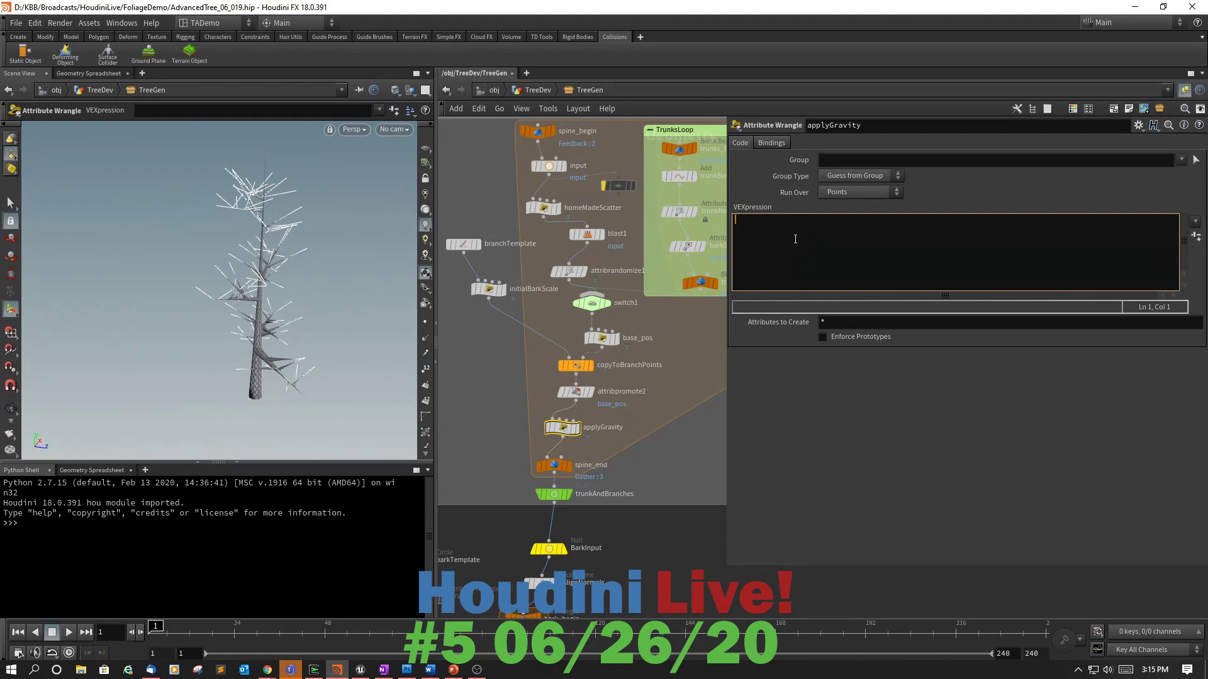
type("vector")
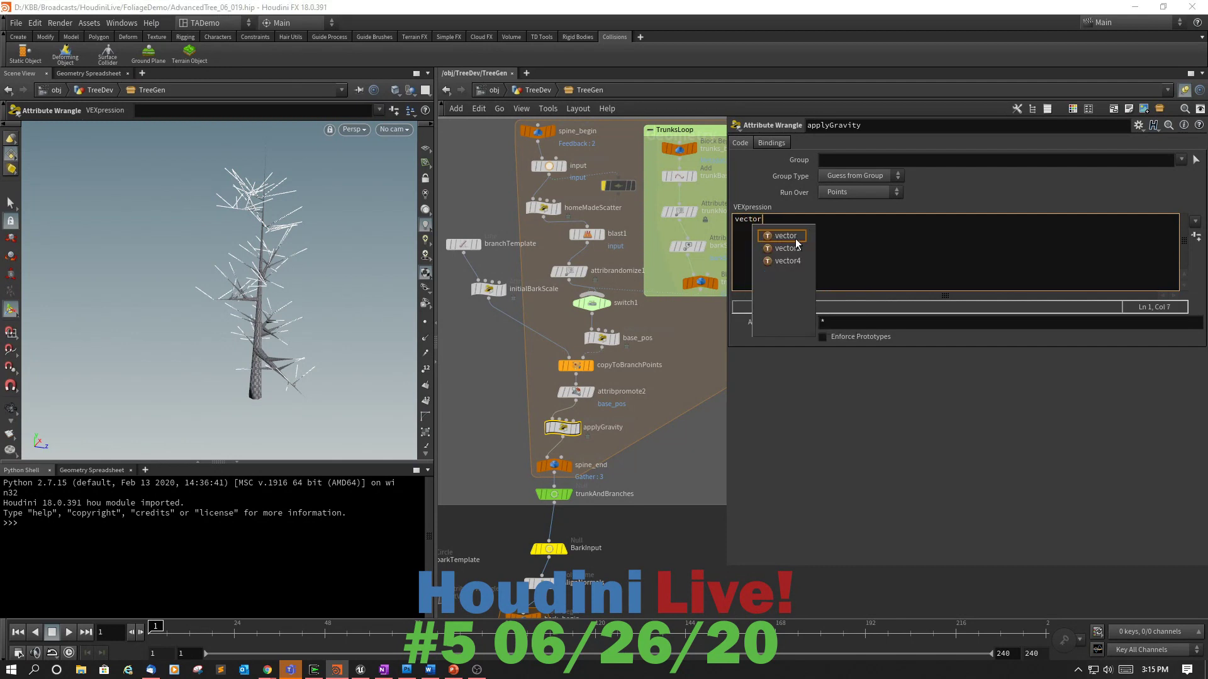
type(" direction")
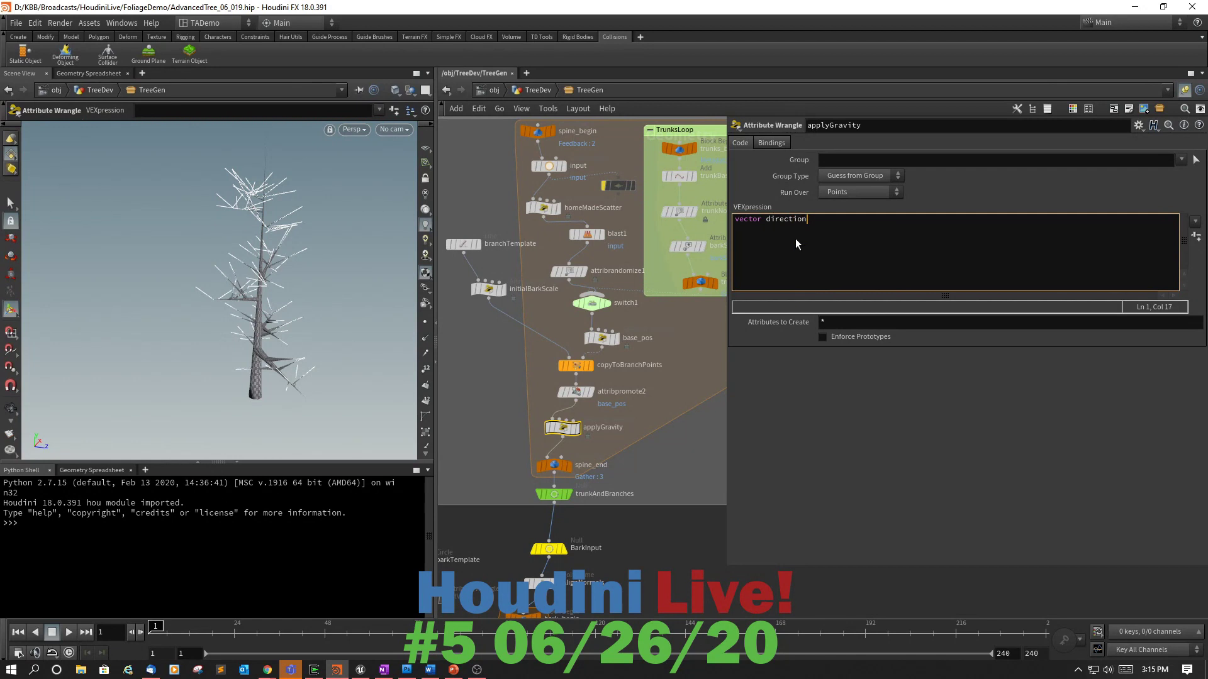
type("chv(\"dir\");")
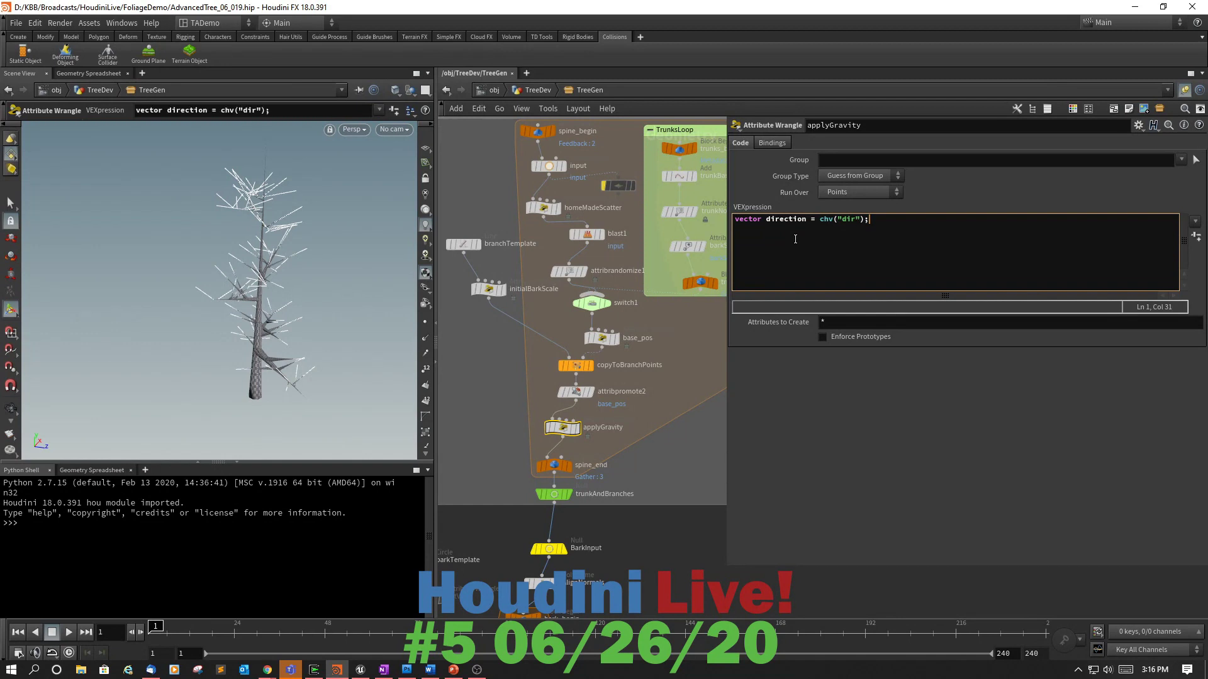
left_click(1198, 239)
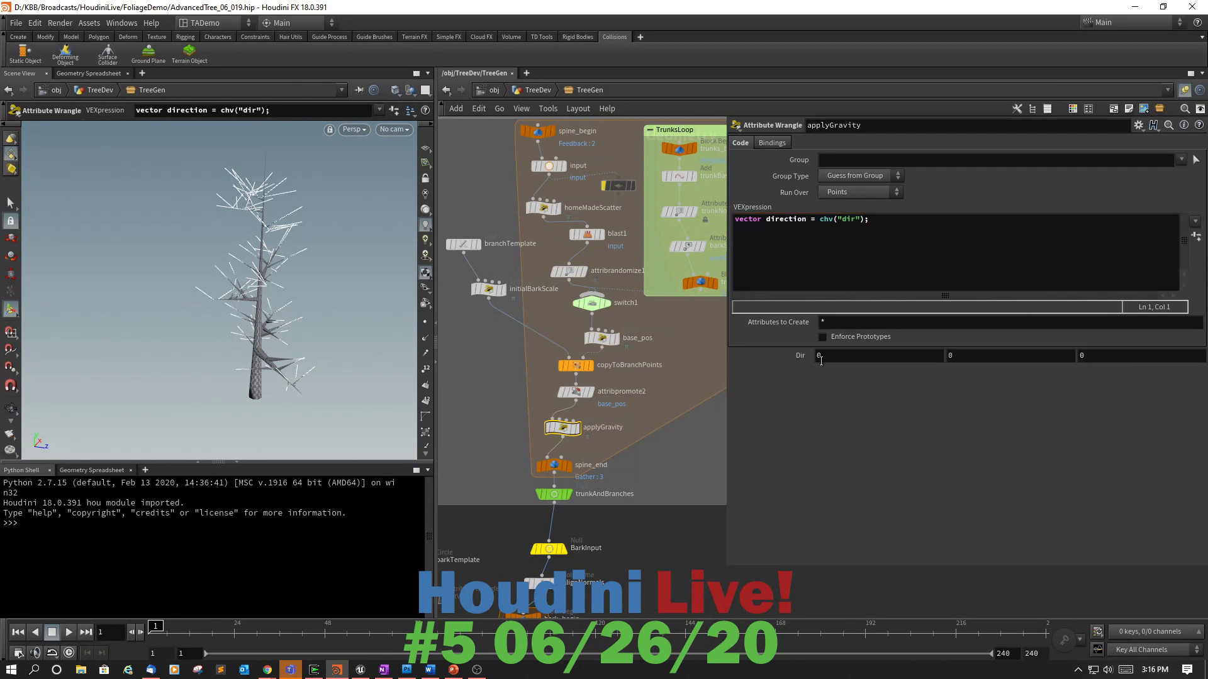
Add float dirMag = length(direction); as the second line of the VEXpression and start a third line with direction.
left_click(875, 224)
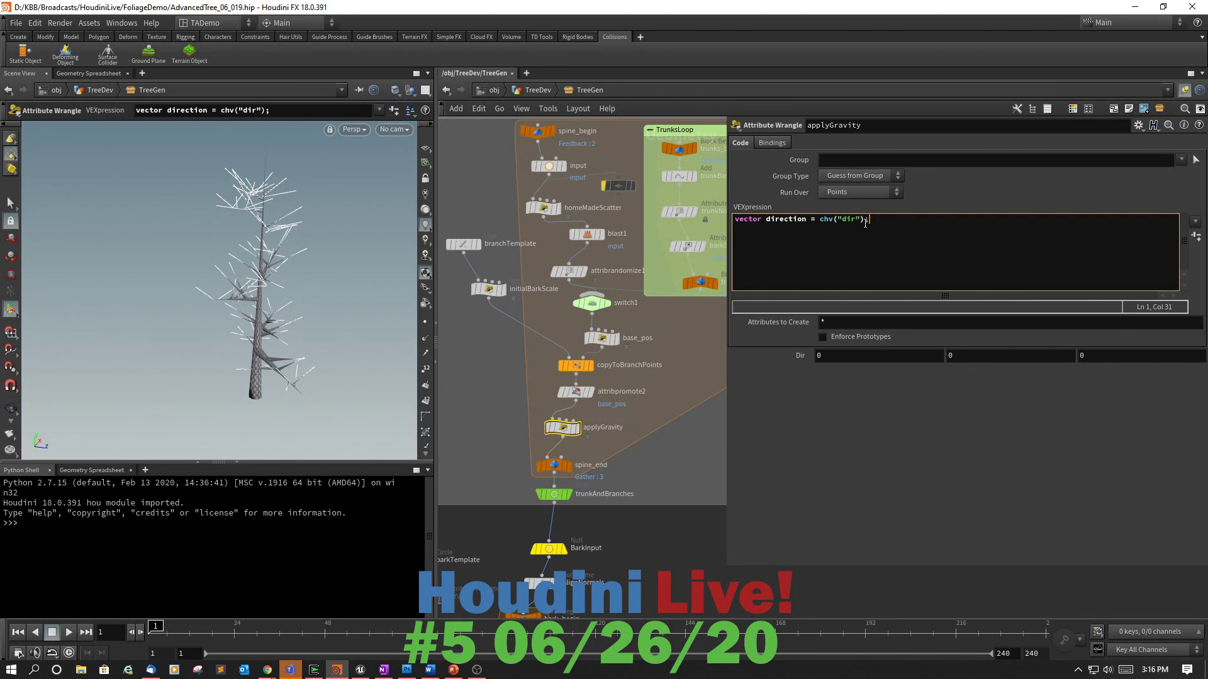
key("Return")
type("float ")
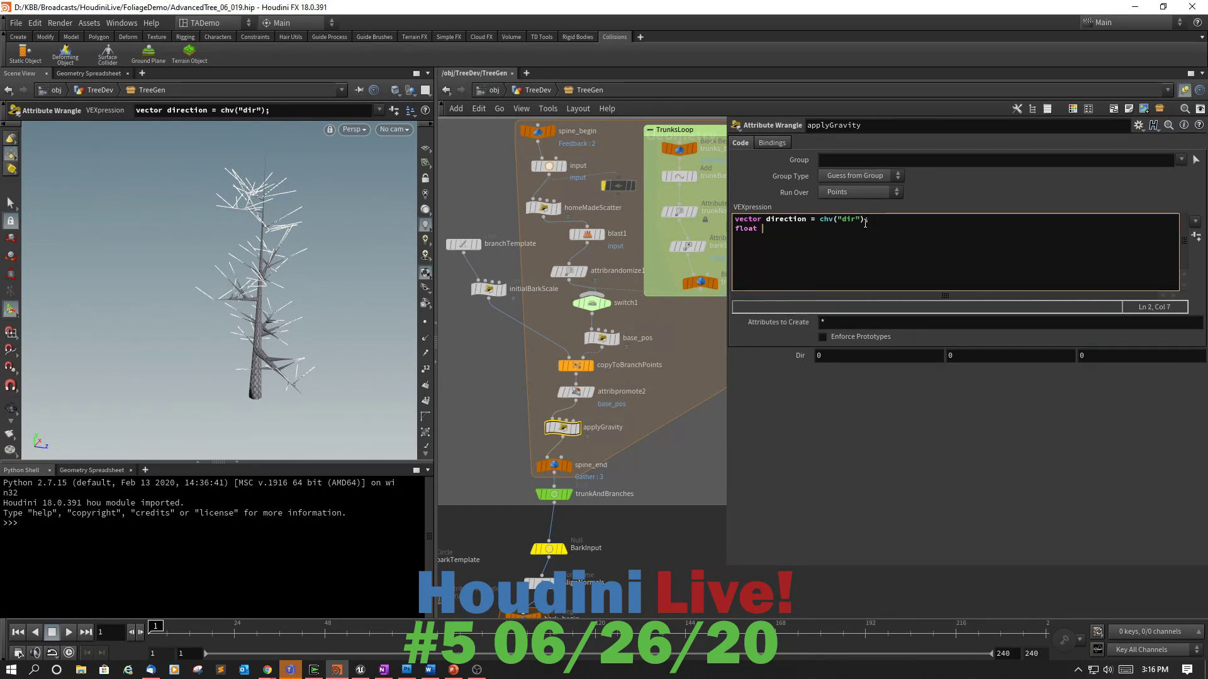
type("dirMag")
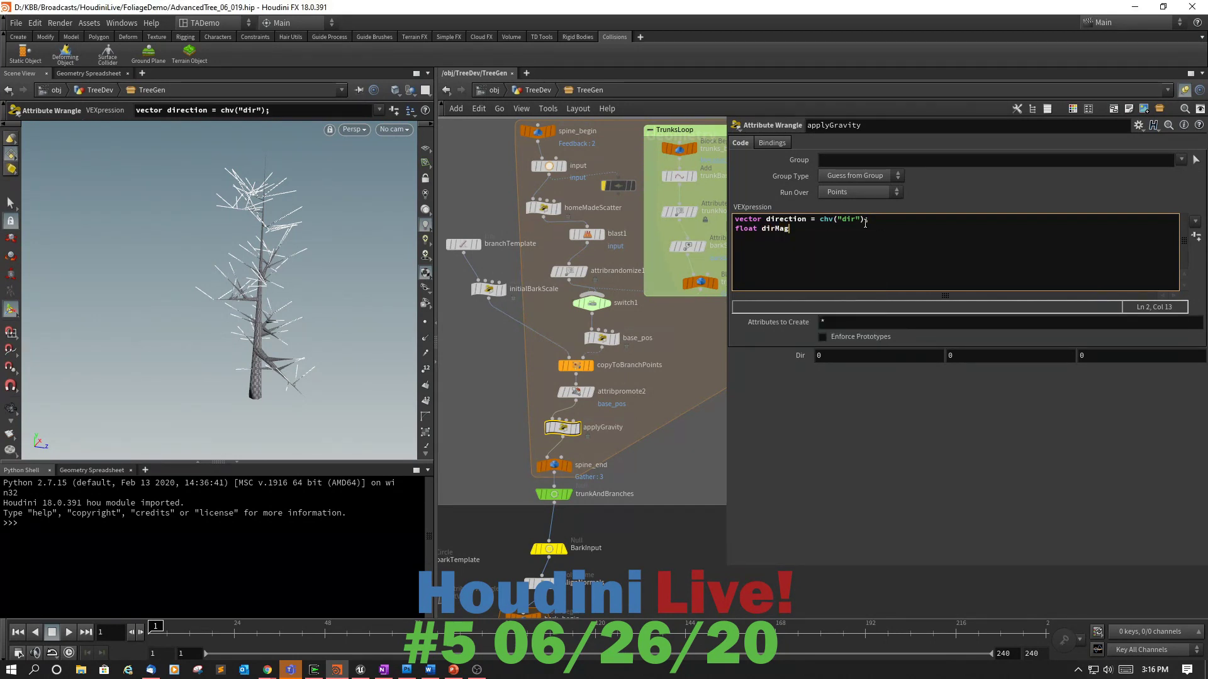
type(" = length(")
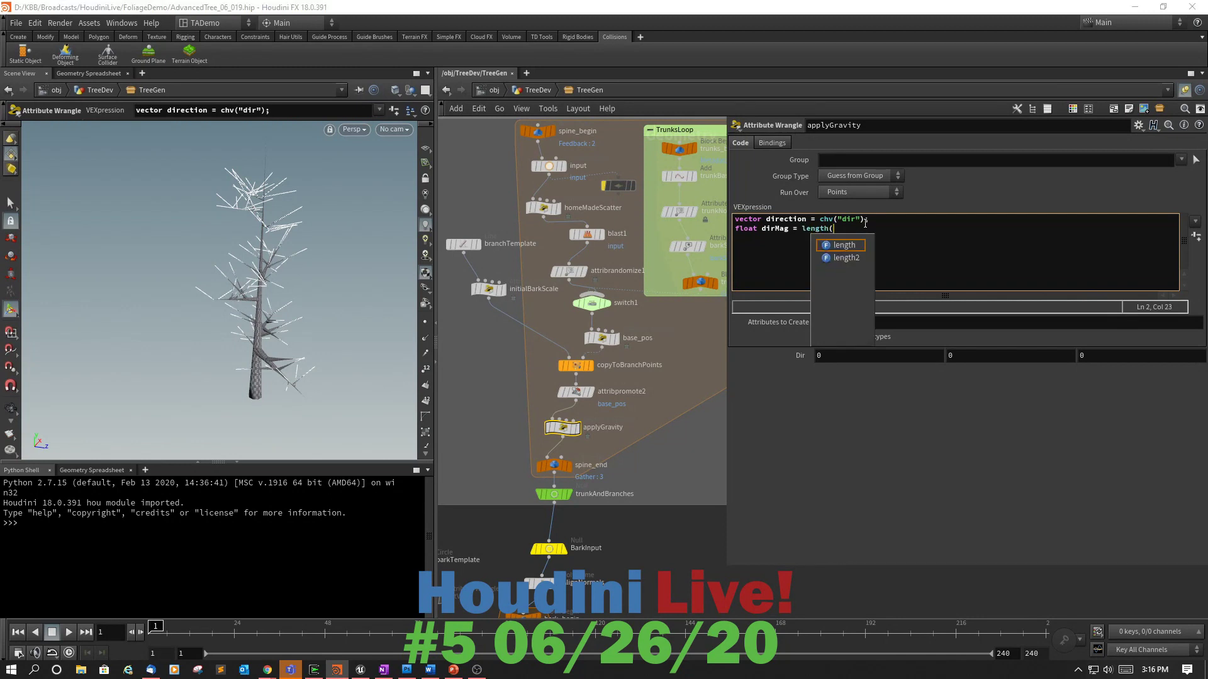
type("dire")
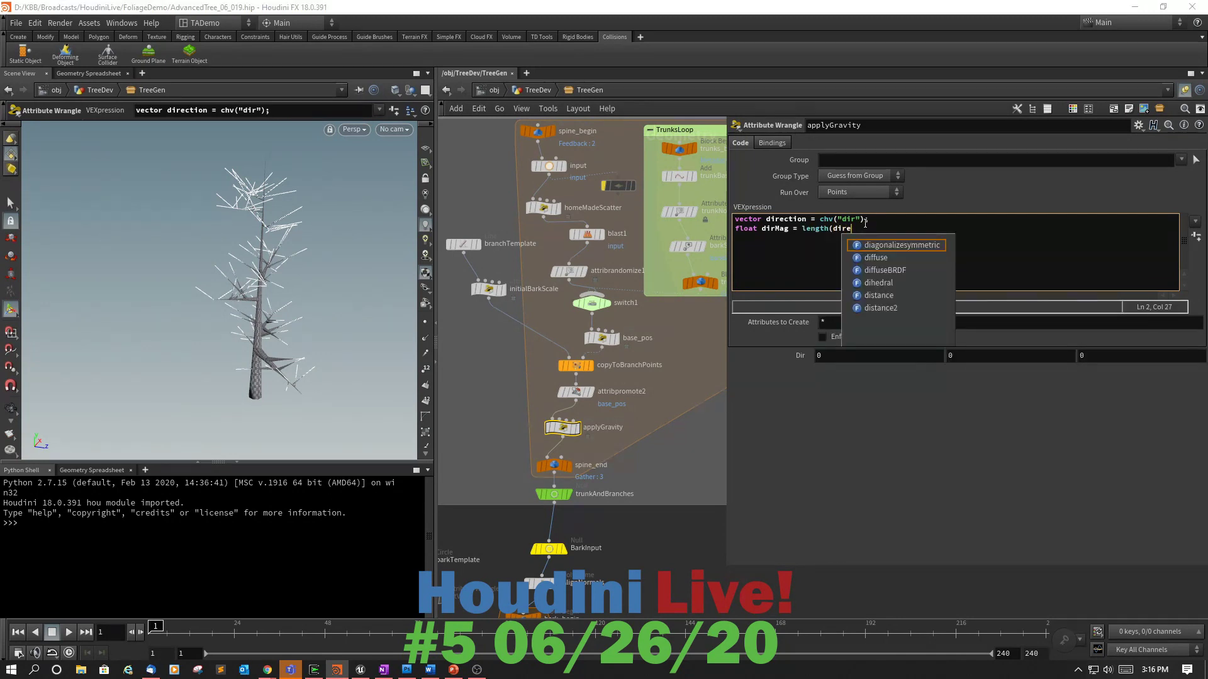
type("ction")
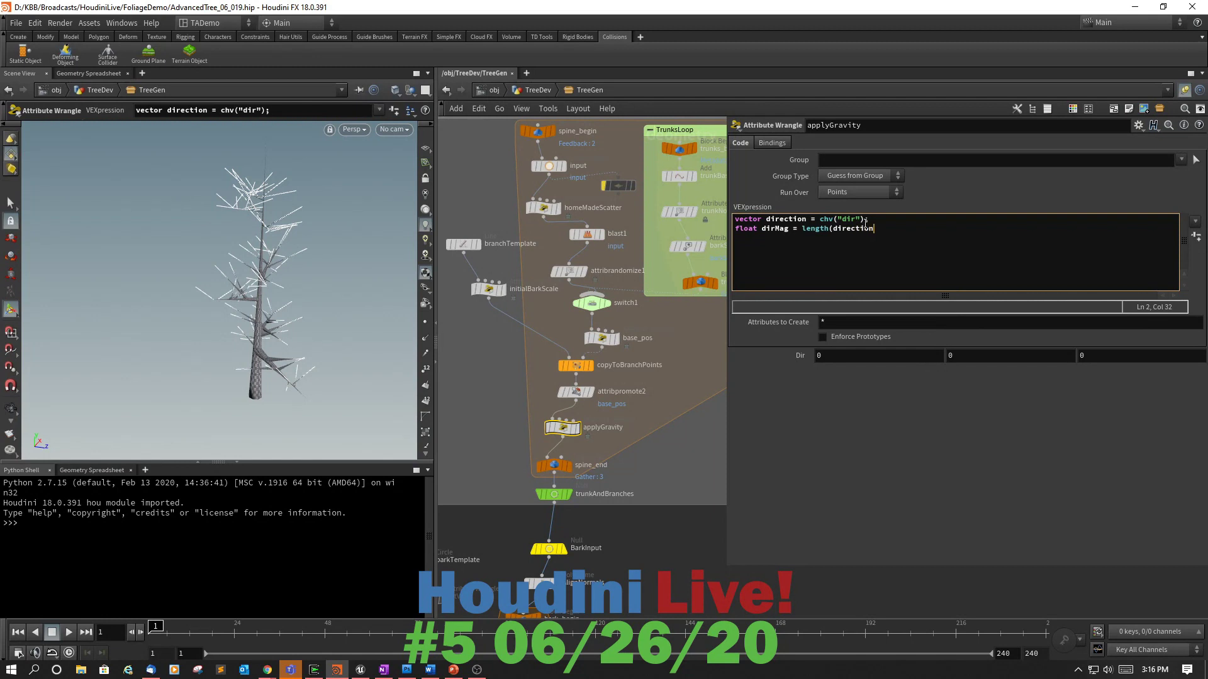
type(");")
key("Return")
type("direction")
type(" \\+")
key("BackSpace")
type("= dirMag;")
key("BackSpace")
key("BackSpace")
key("BackSpace")
key("BackSpace")
key("BackSpace")
key("BackSpace")
key("BackSpace")
key("BackSpace")
key("BackSpace")
key("BackSpace")
Complete the third line of the VEXpression as direction = normalize(direction);.
type("= normalize(")
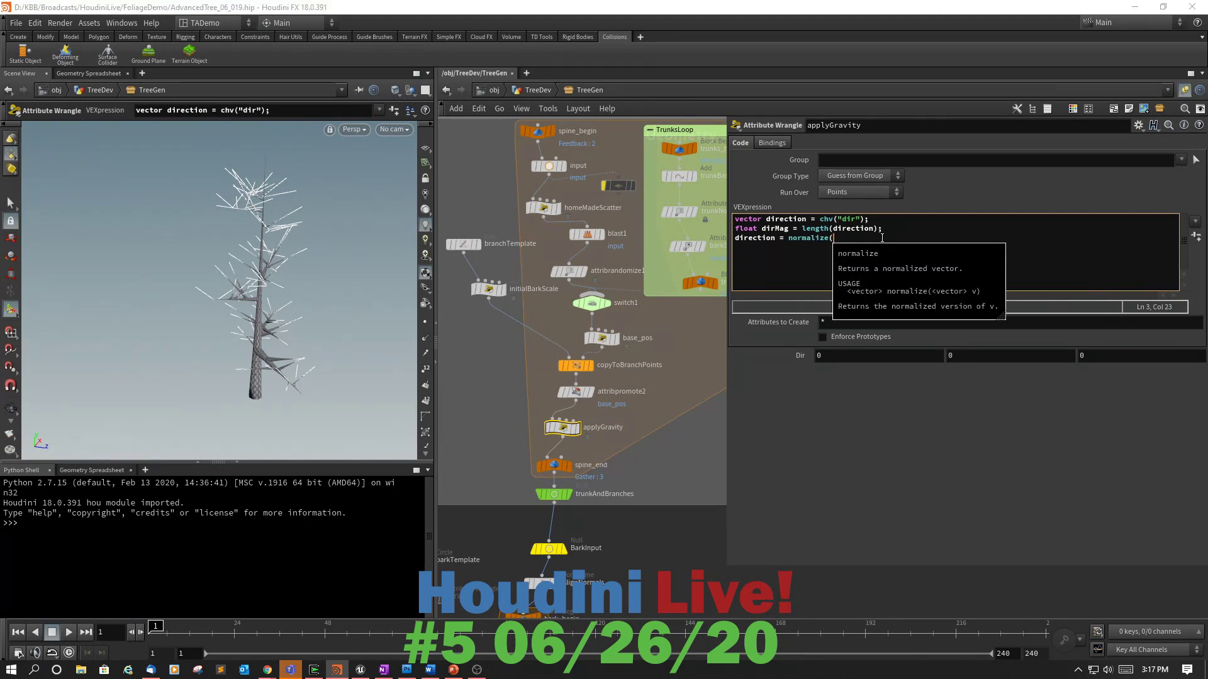
type("direction")
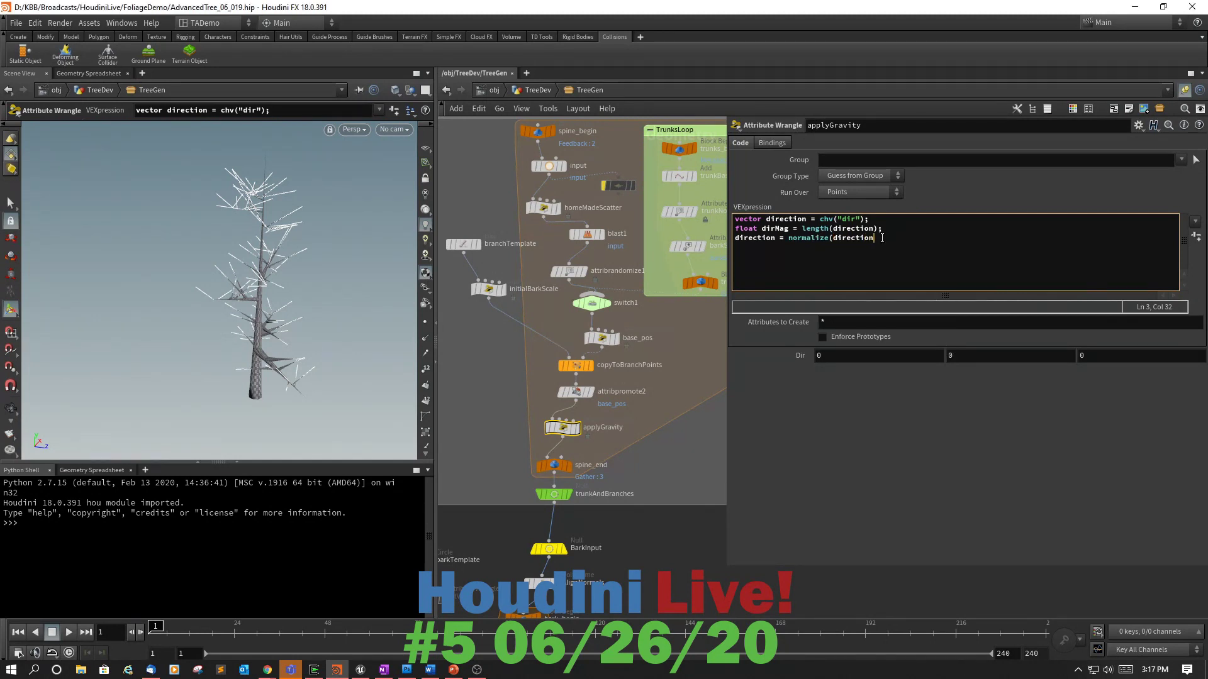
type(");")
key("Return")
After a blank line, start an integer declaration int mrPrim = pointprims( in the wrangle code.
key("Return")
type("in")
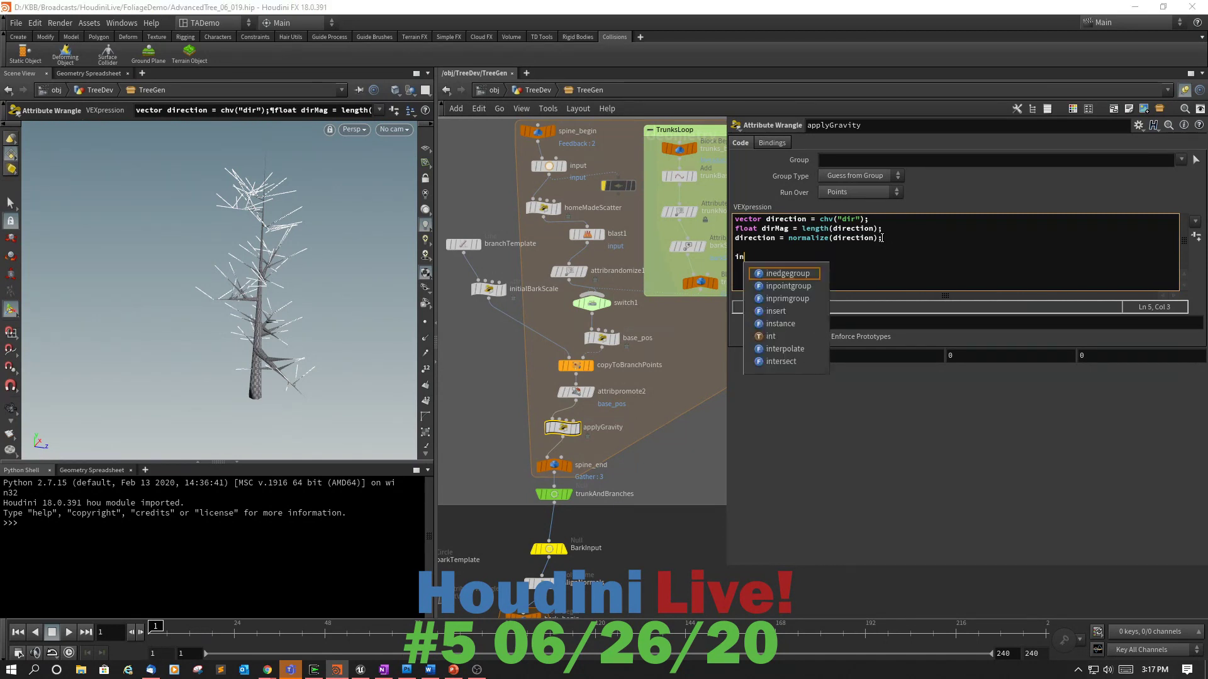
type("t m")
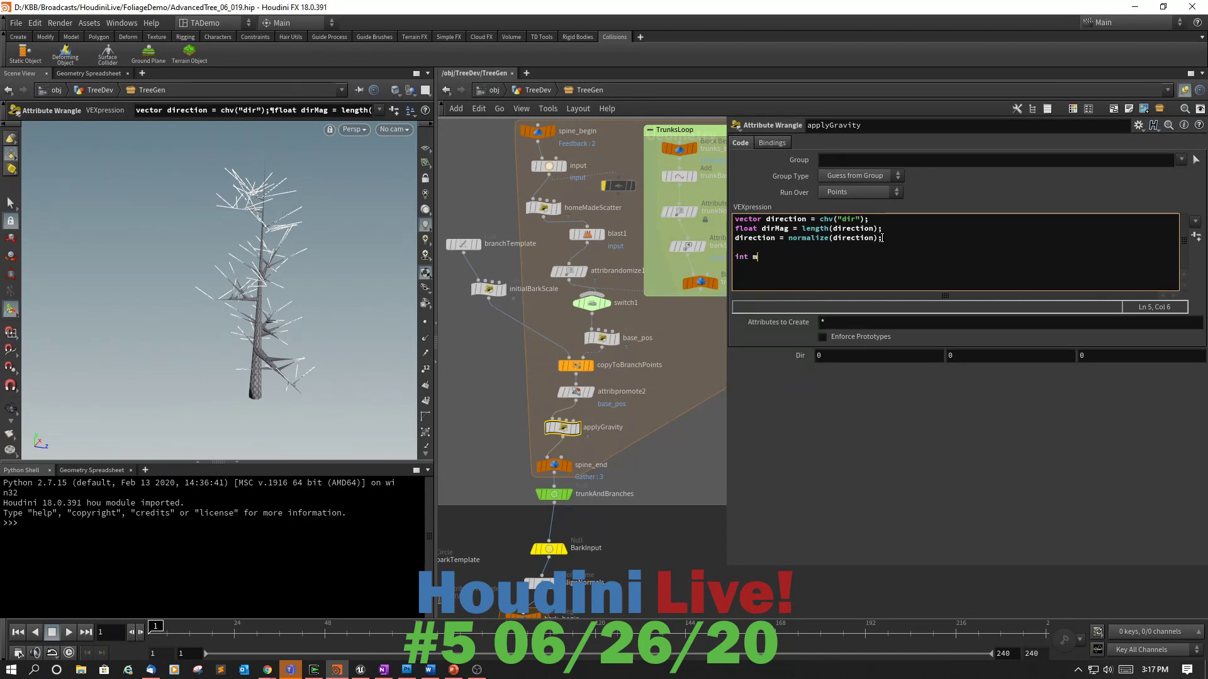
type("rPrim")
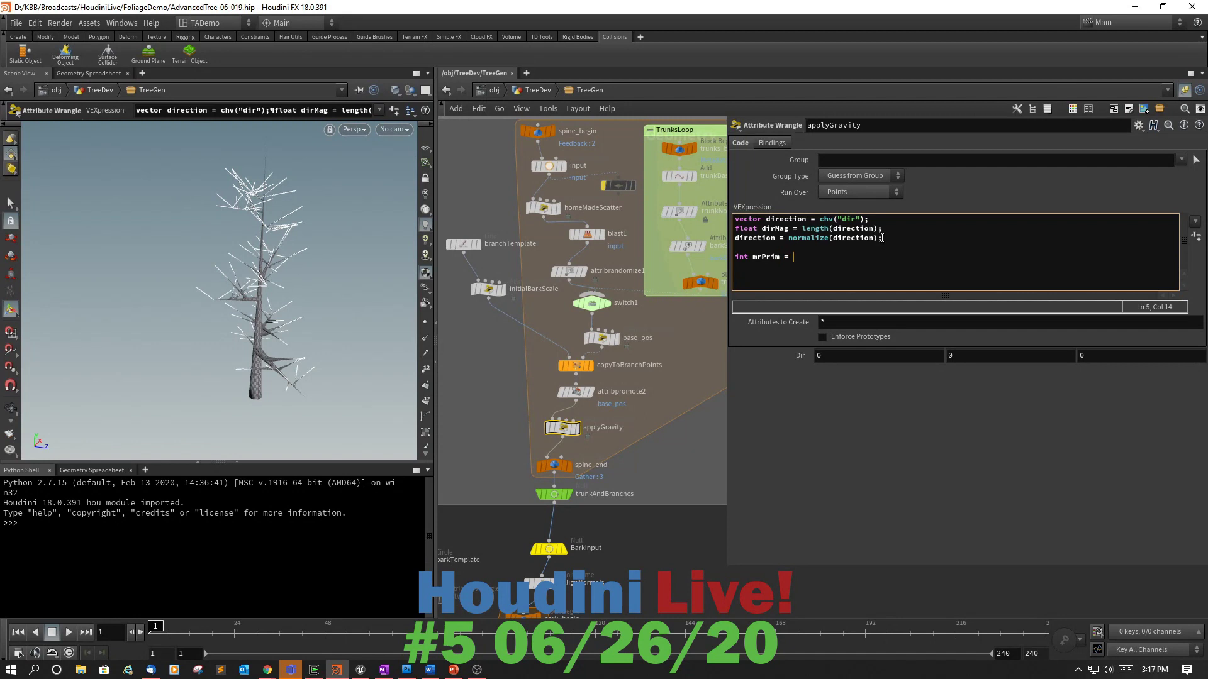
type(" = point")
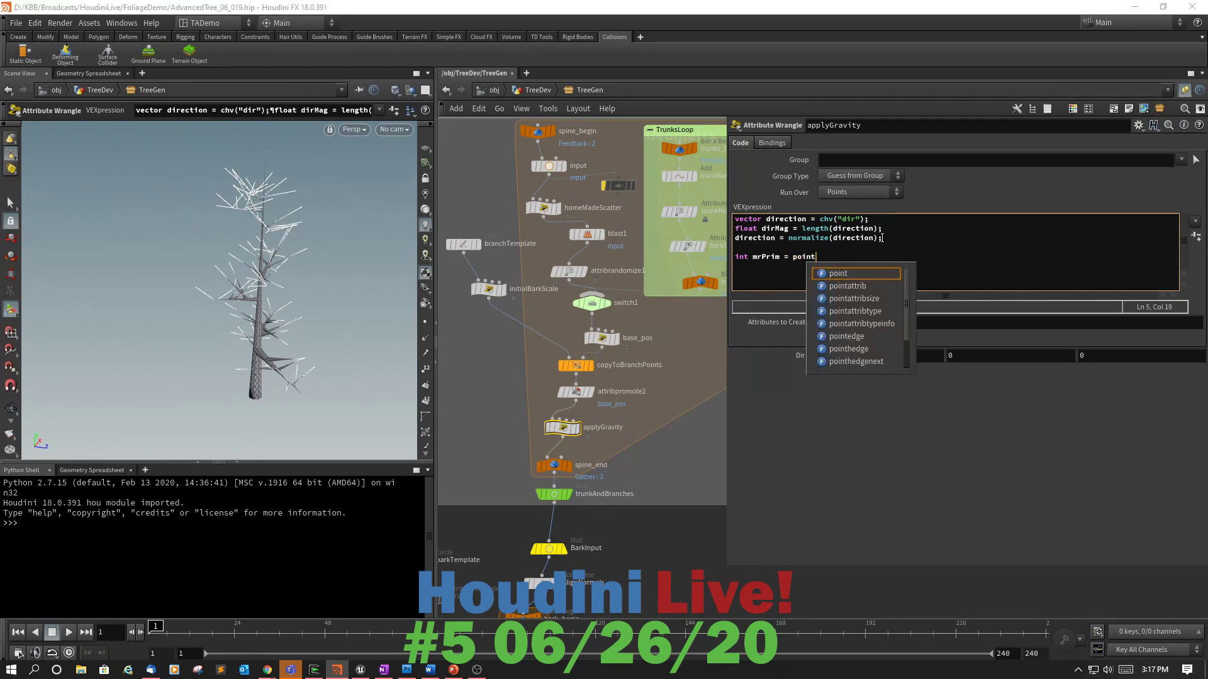
type("s")
key("BackSpace")
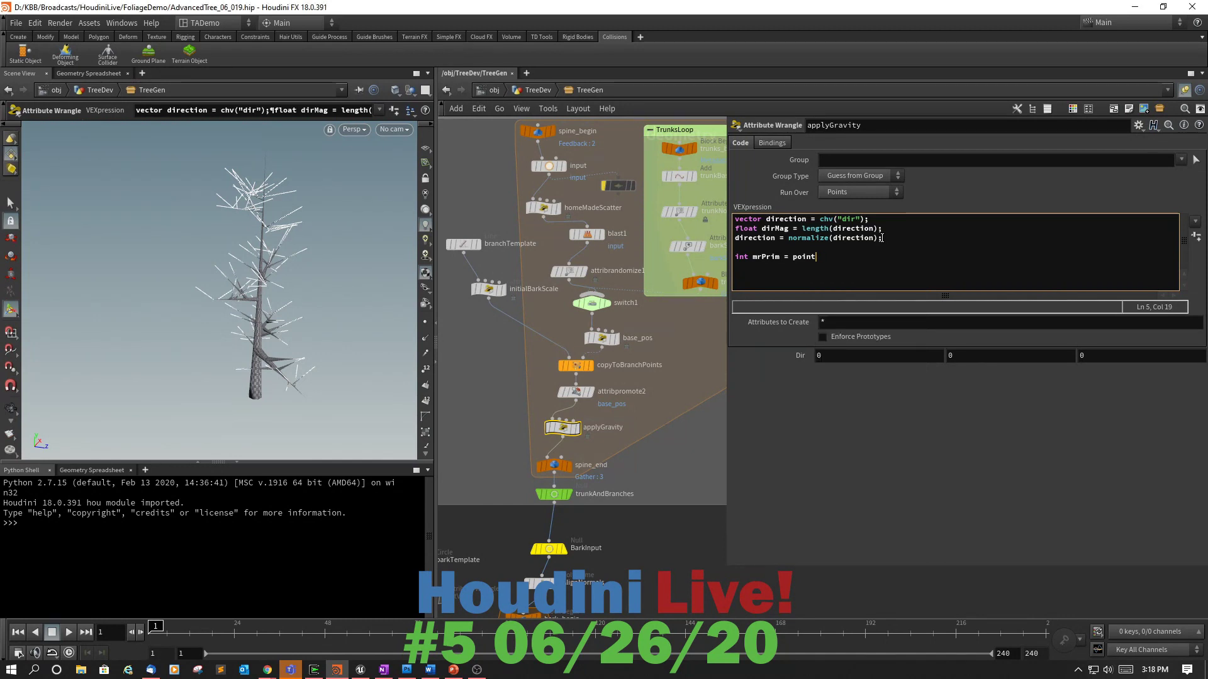
type("pr")
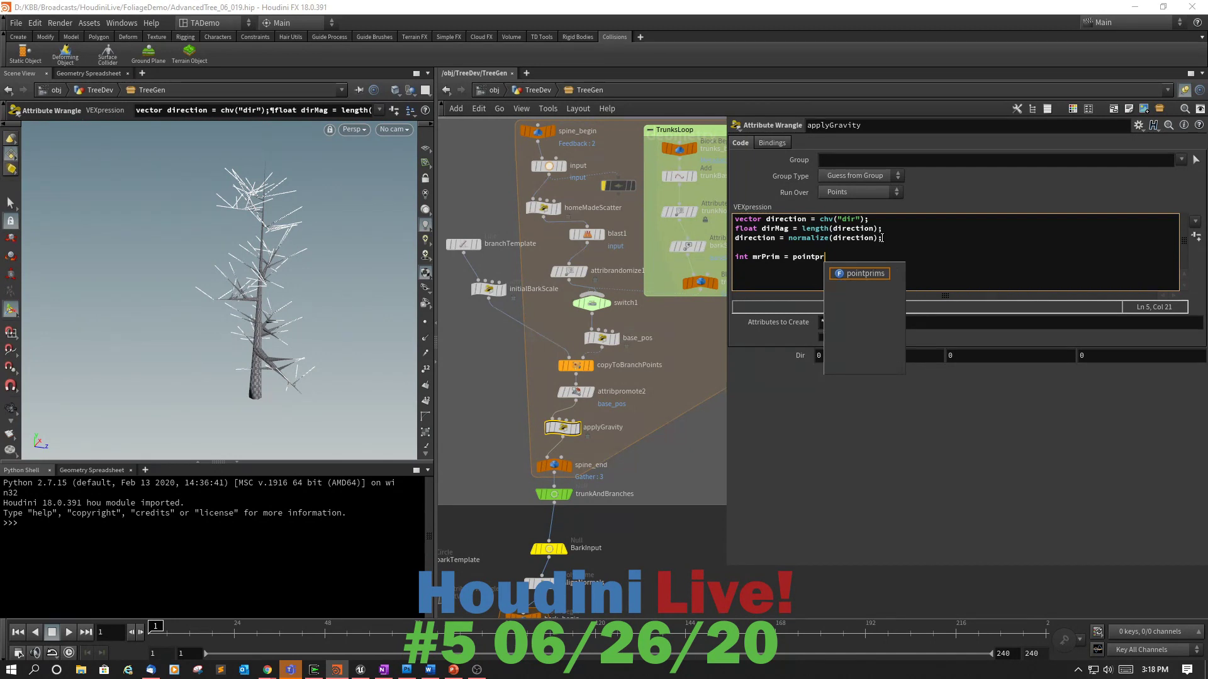
key("Down")
key("Return")
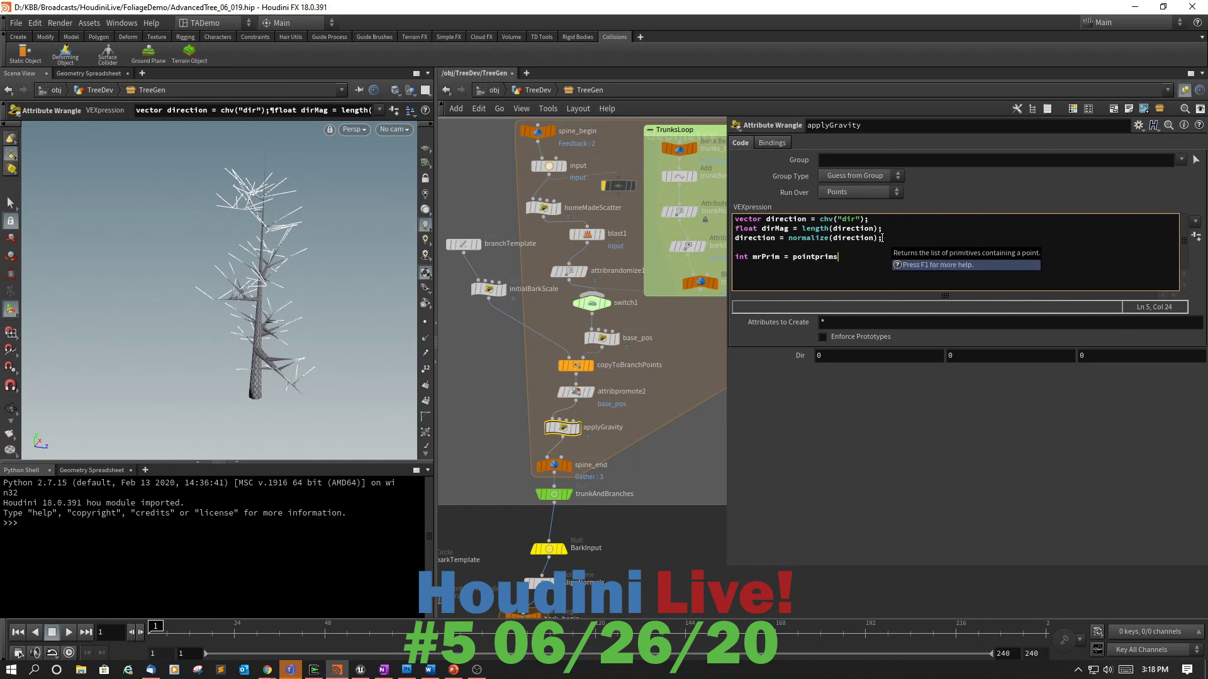
type("(")
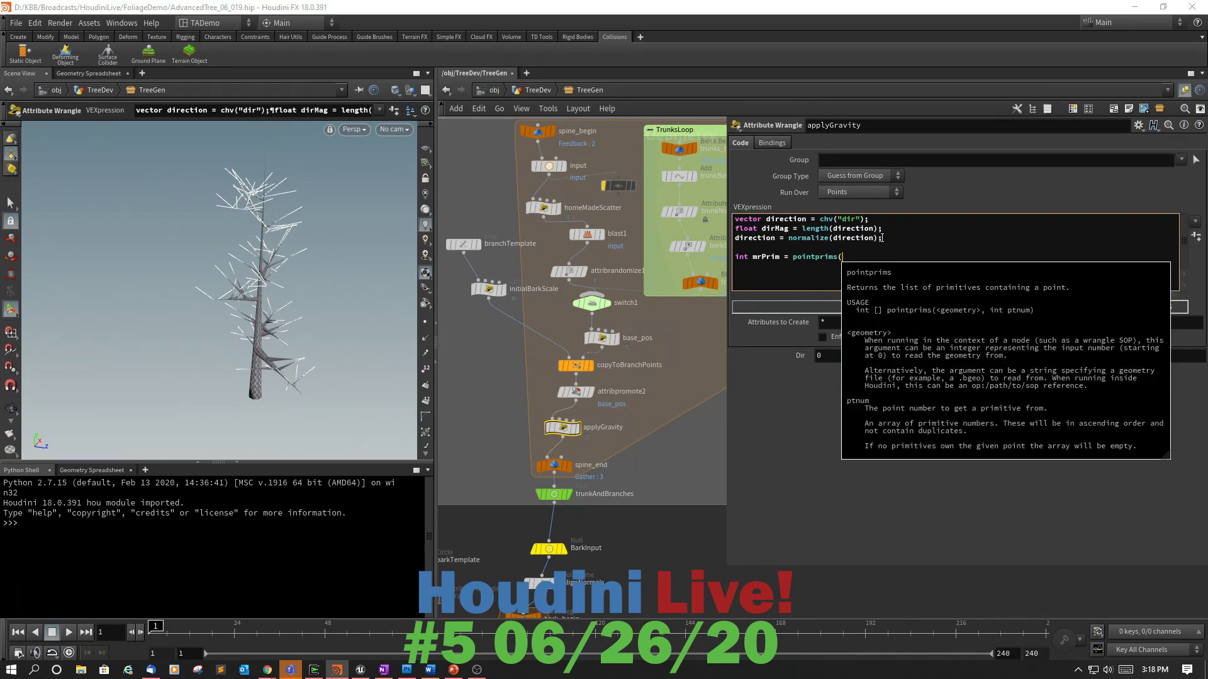
key("Escape")
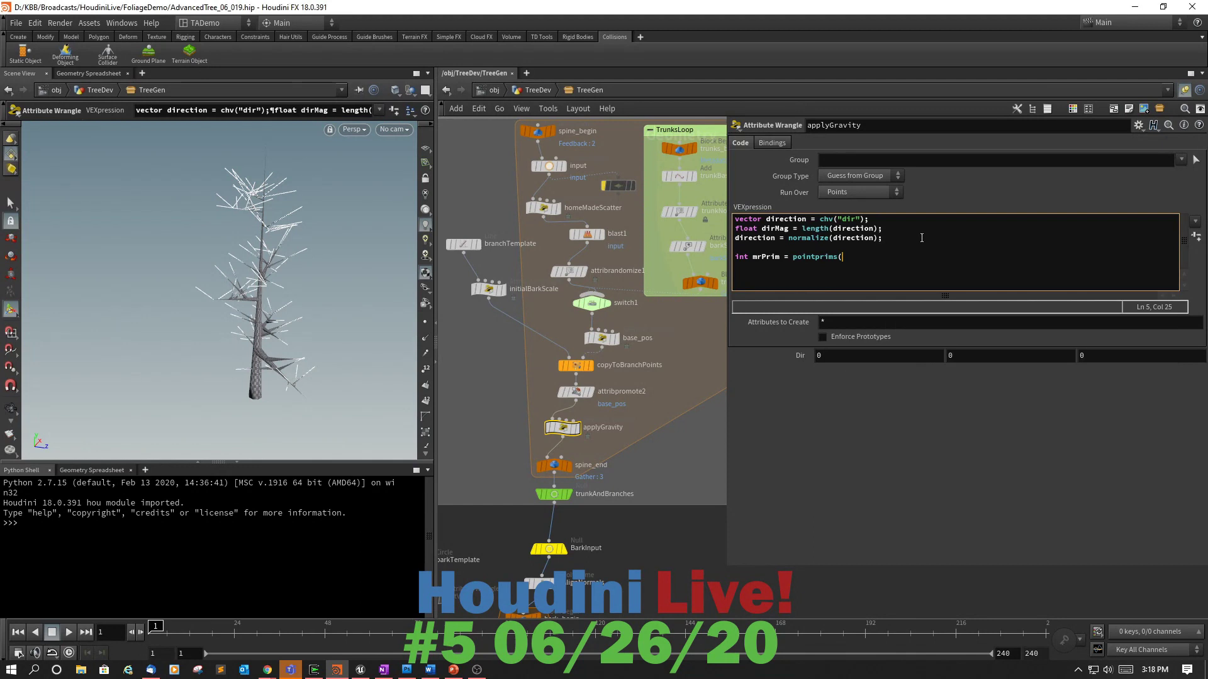
left_click(761, 258)
key("BackSpace")
type("y")
left_click(860, 257)
type("0,")
type("@ptnum)")
type("[0];")
On a new line below the myPrim declaration, start the declaration vector primBase = prim() in the wrangle code.
key("Return")
type("vector prim")
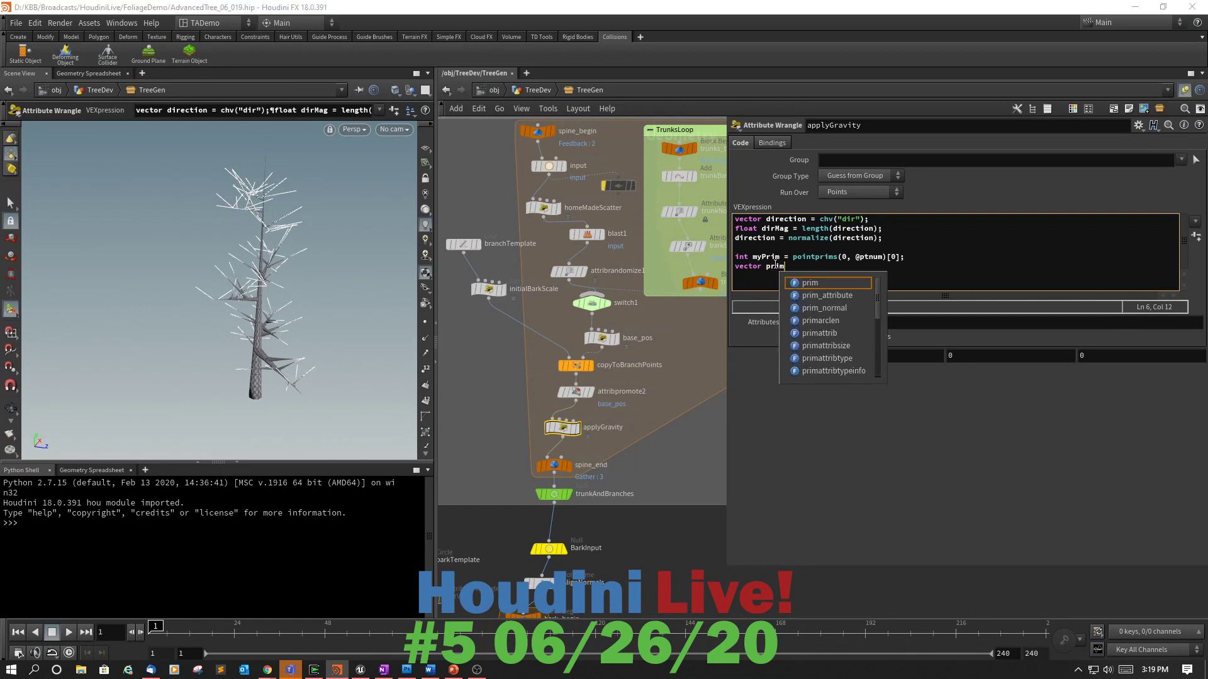
type("Base = ")
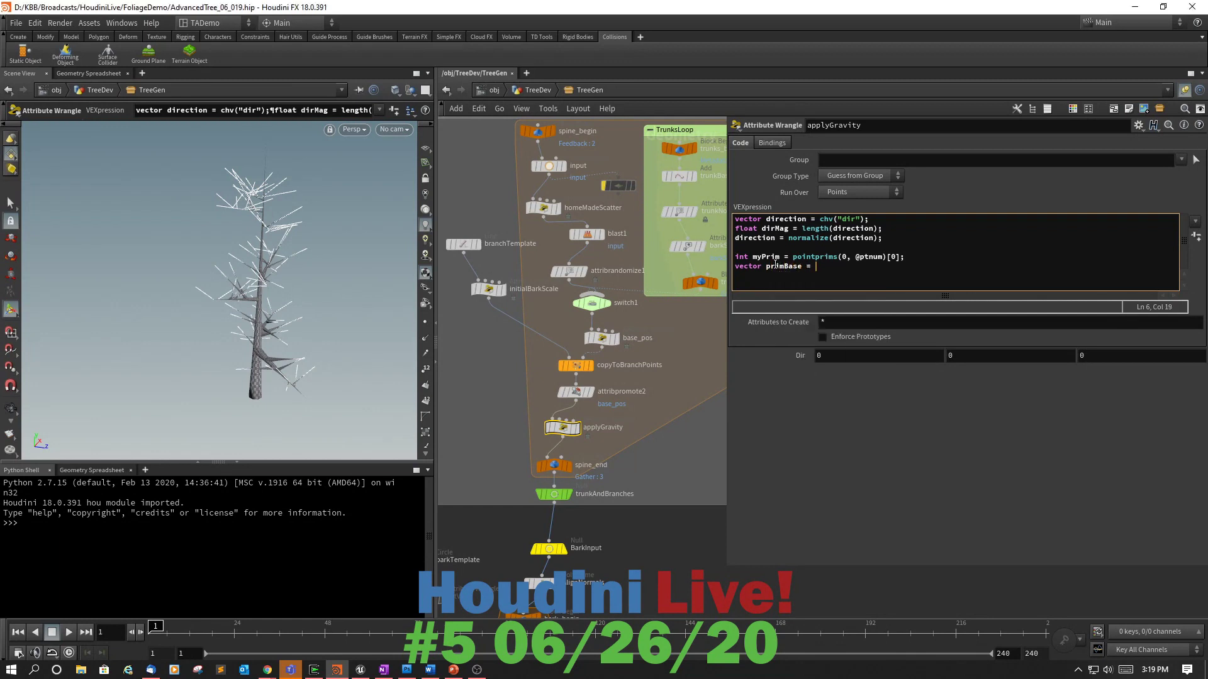
type("prim")
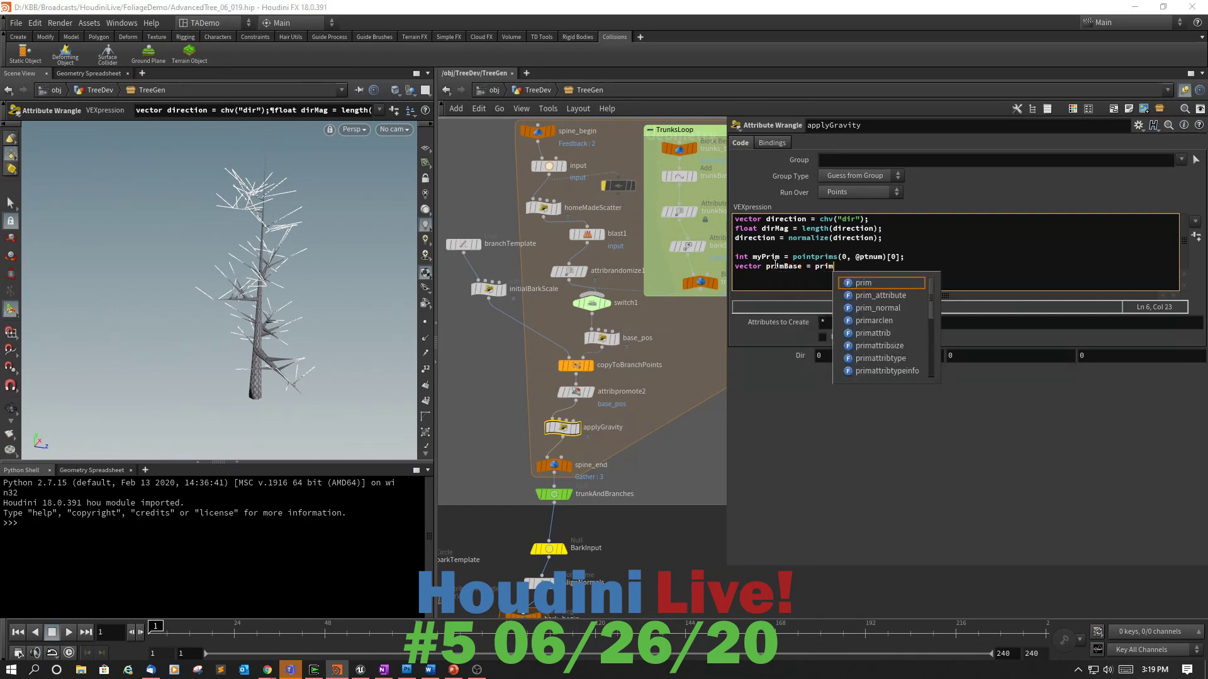
type("()")
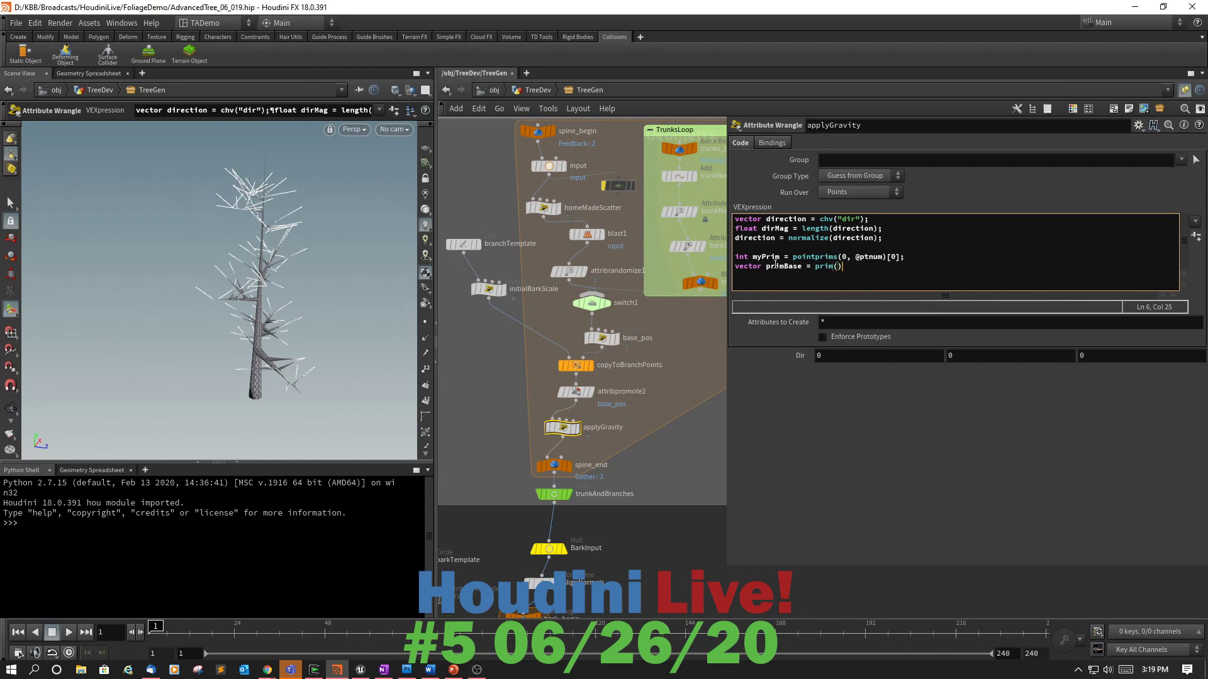
key("Left")
type("@")
type("Op")
type("Input")
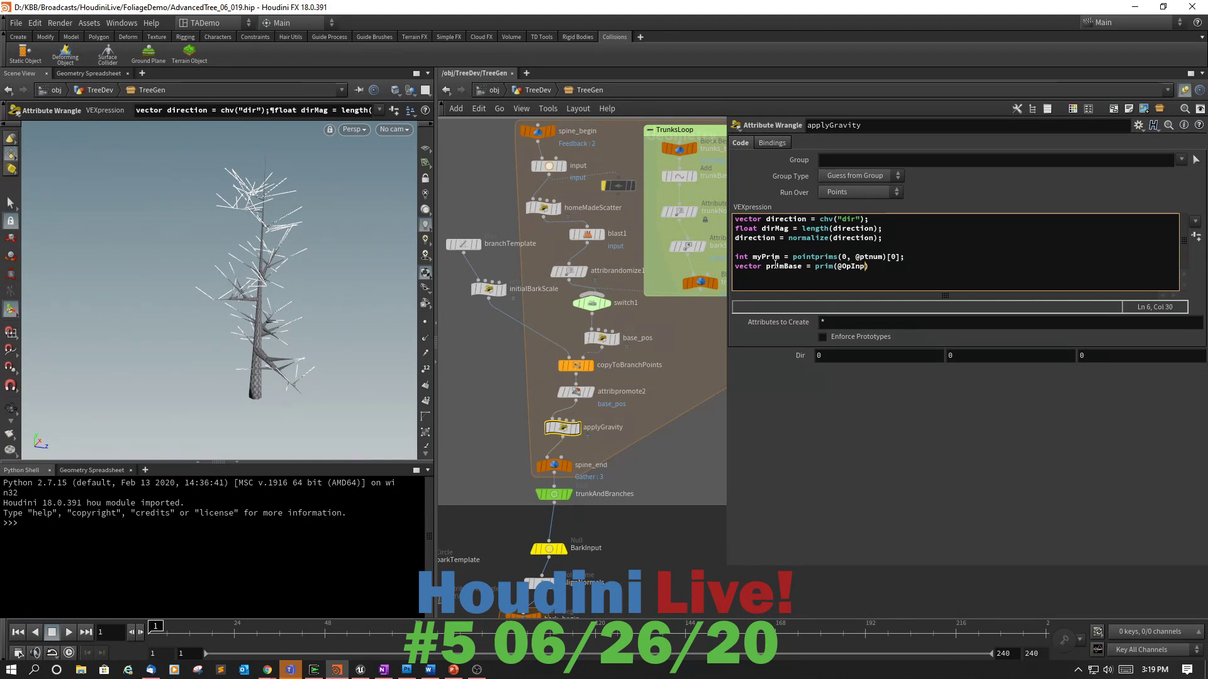
type("1, \"\"")
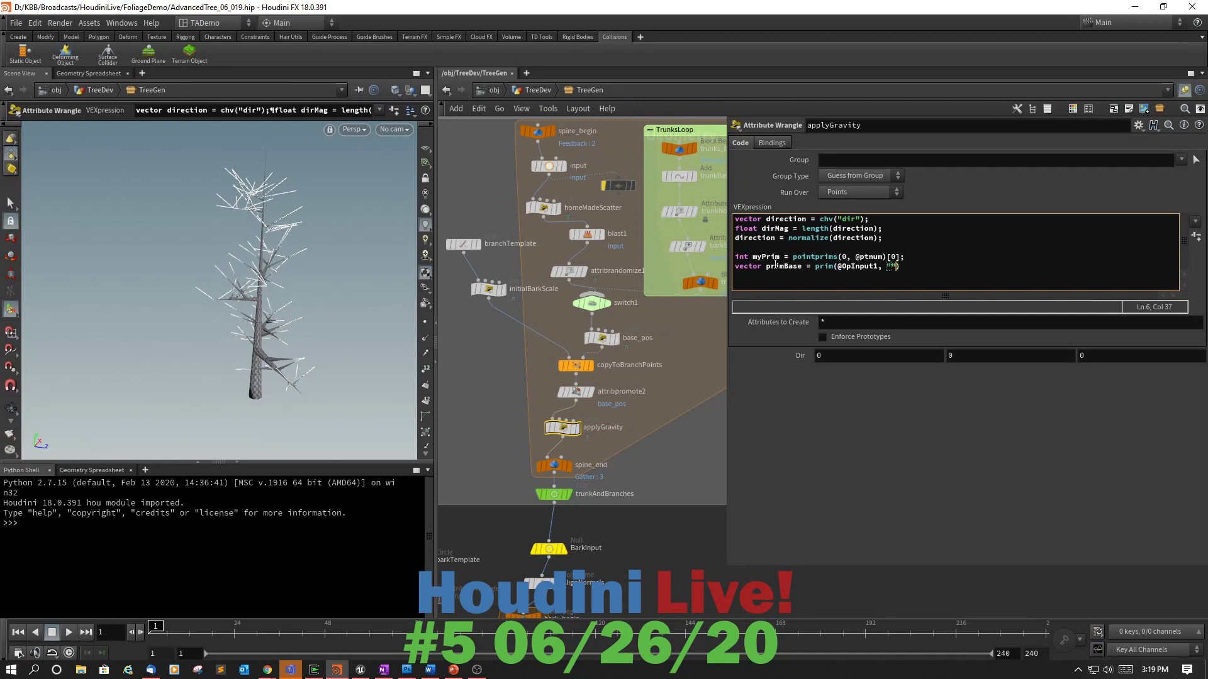
key("Left")
type("base_pos\", myPrim)")
key("BackSpace")
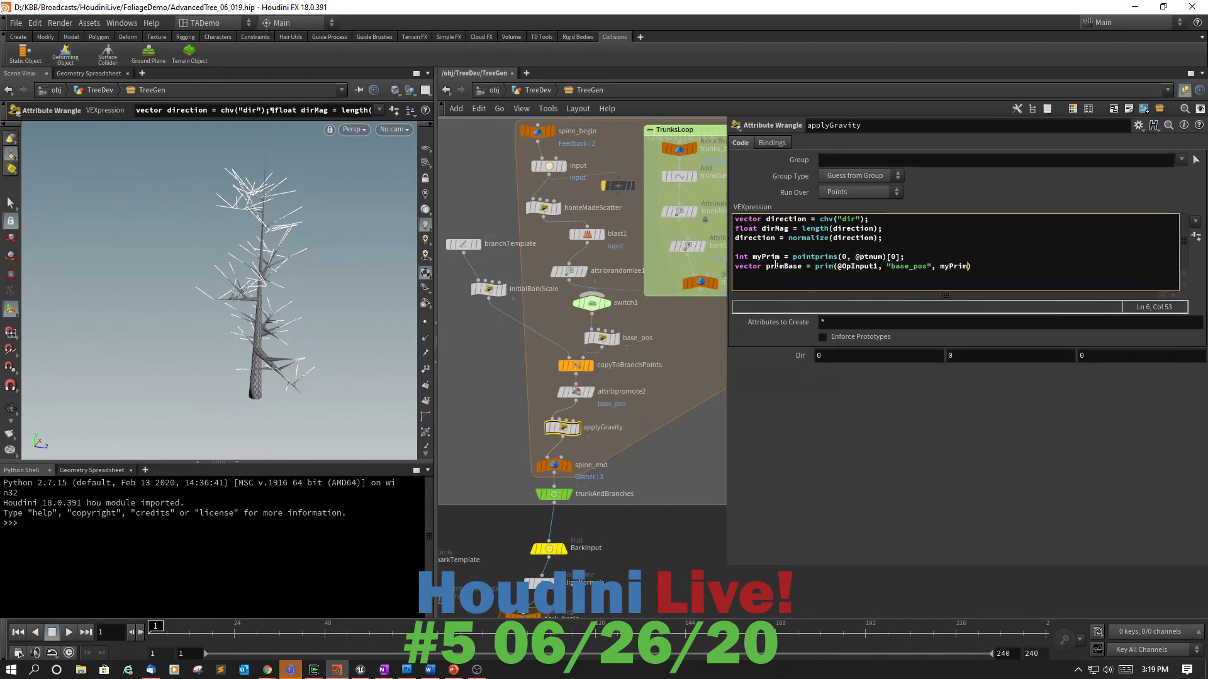
type(";")
Add the debug line printf("primBase = %f\n", primBase); below the primBase declaration.
key("Return")
type("printf(")
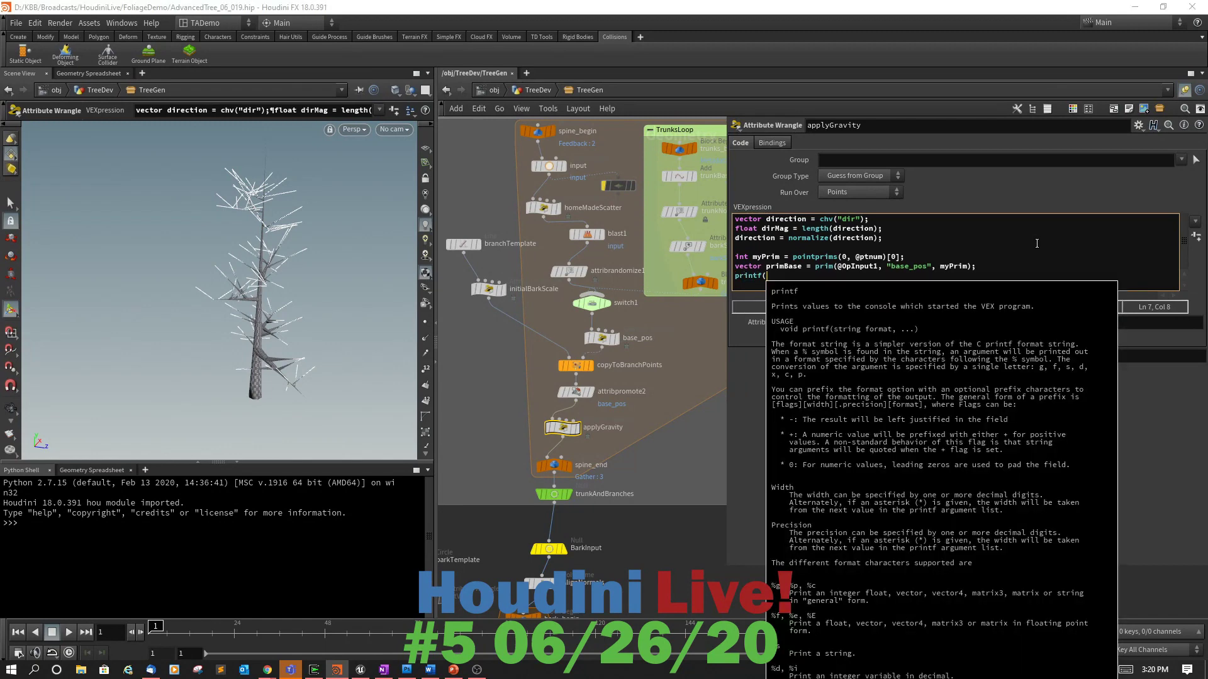
type("\"")
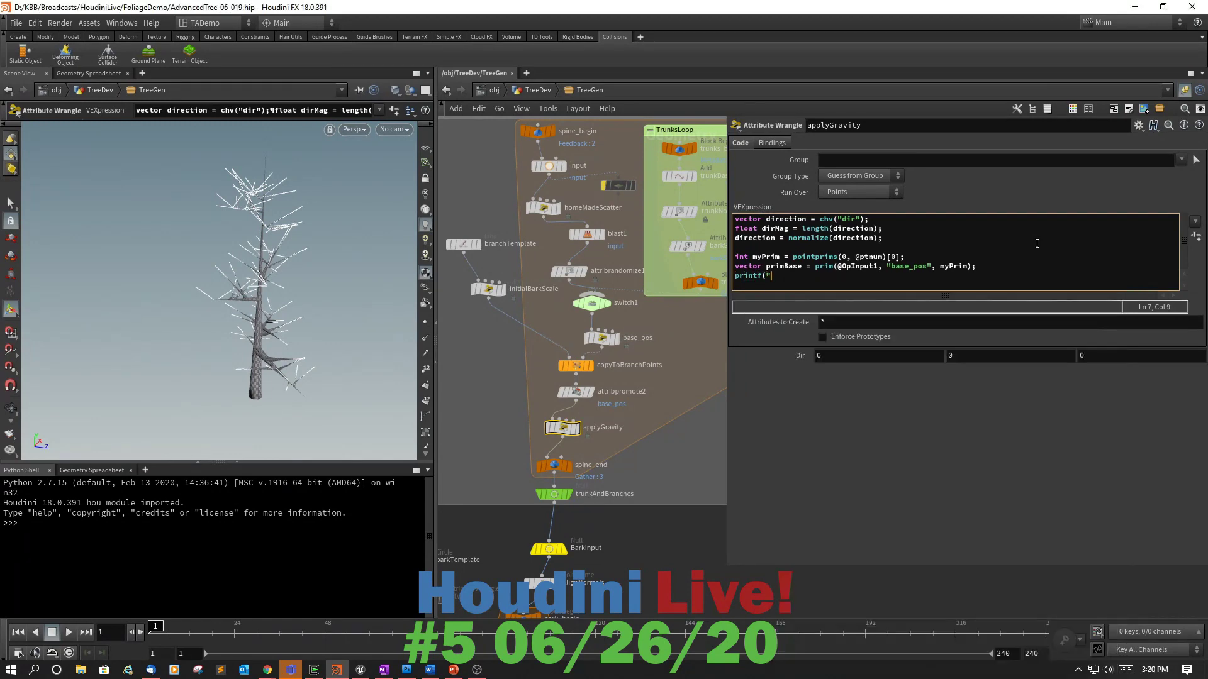
type("prim")
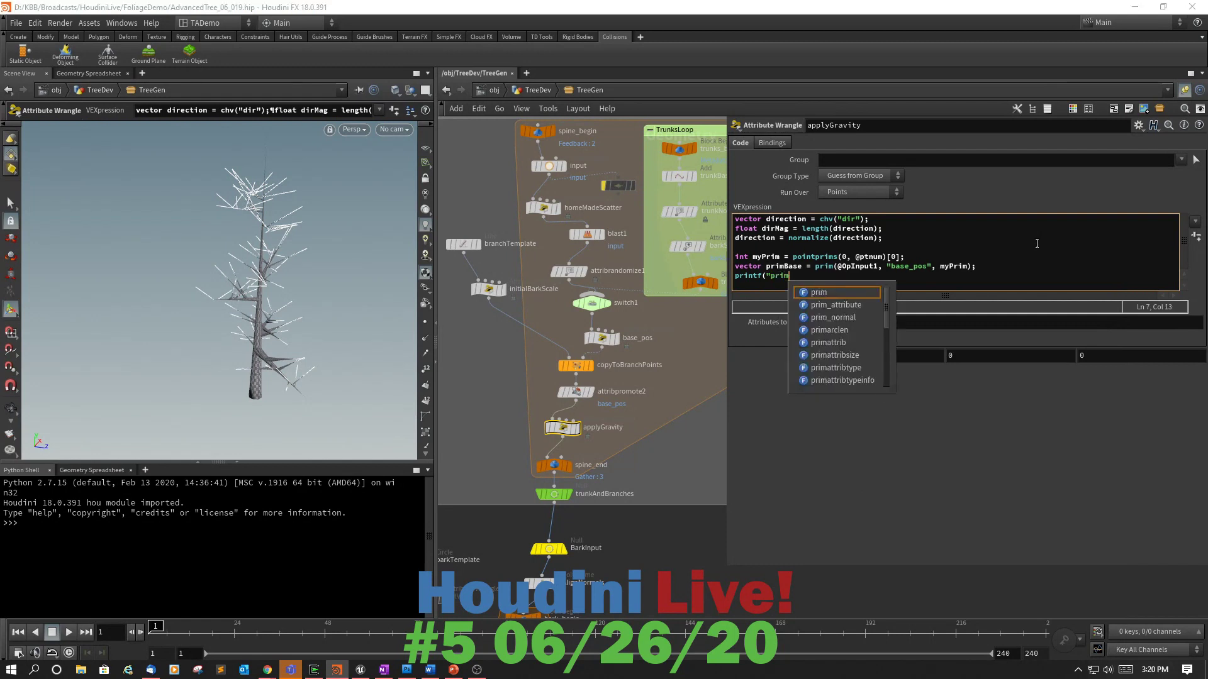
type("Base ")
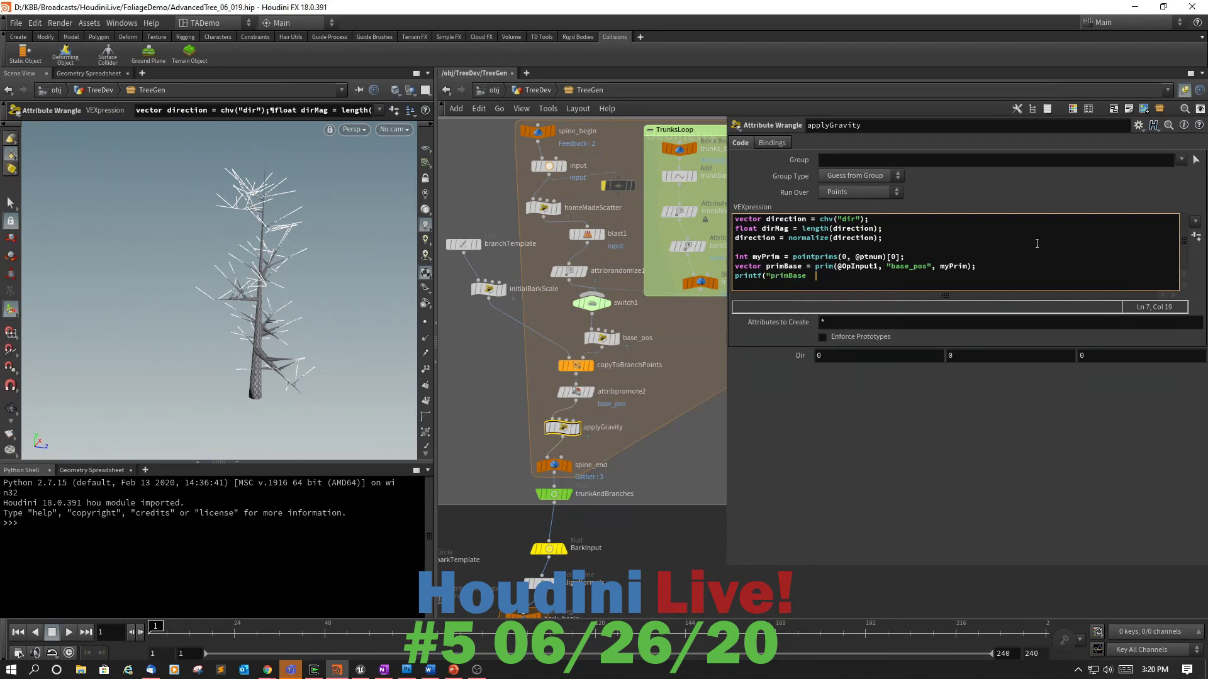
type("= %f\\n\"")
type(", pr")
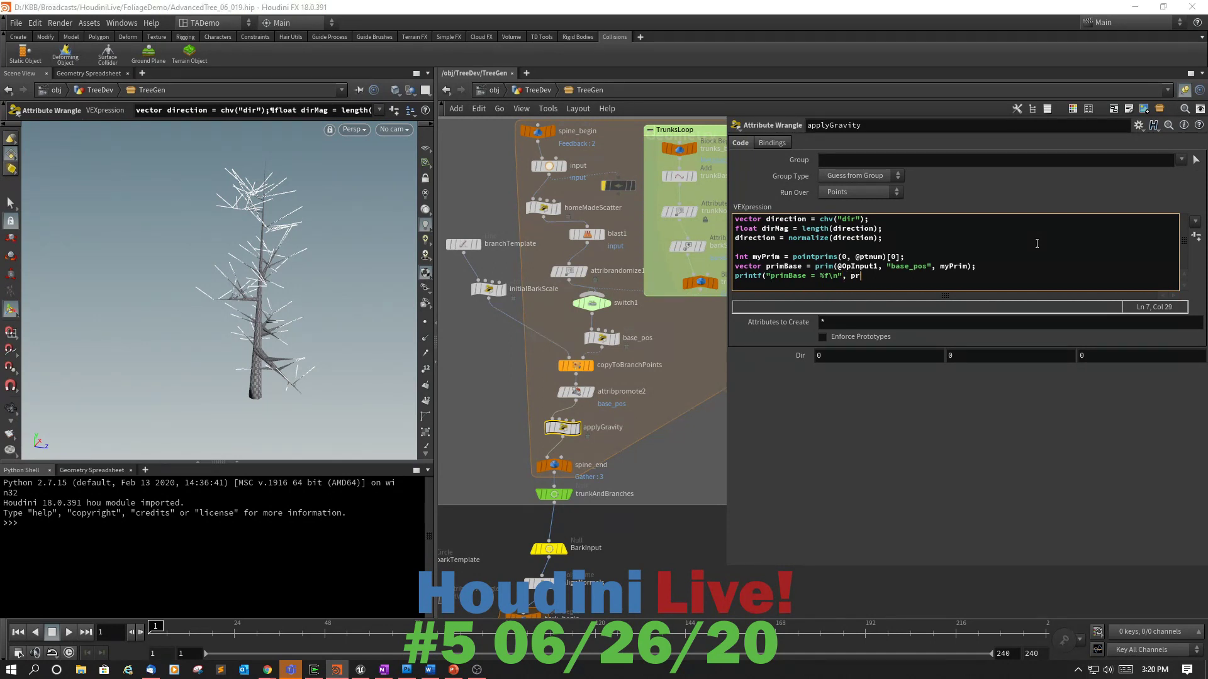
type("imBase)")
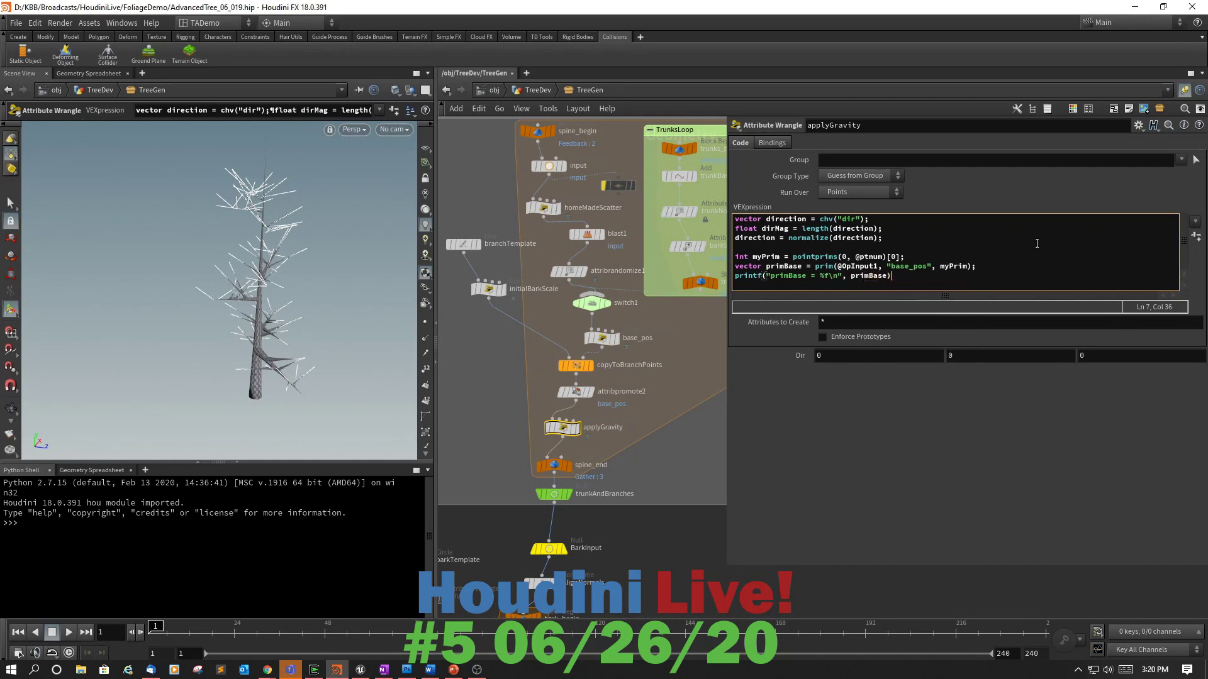
type(";")
Review the printed primBase values in the console window and comment out the printf line with //.
left_click(314, 671)
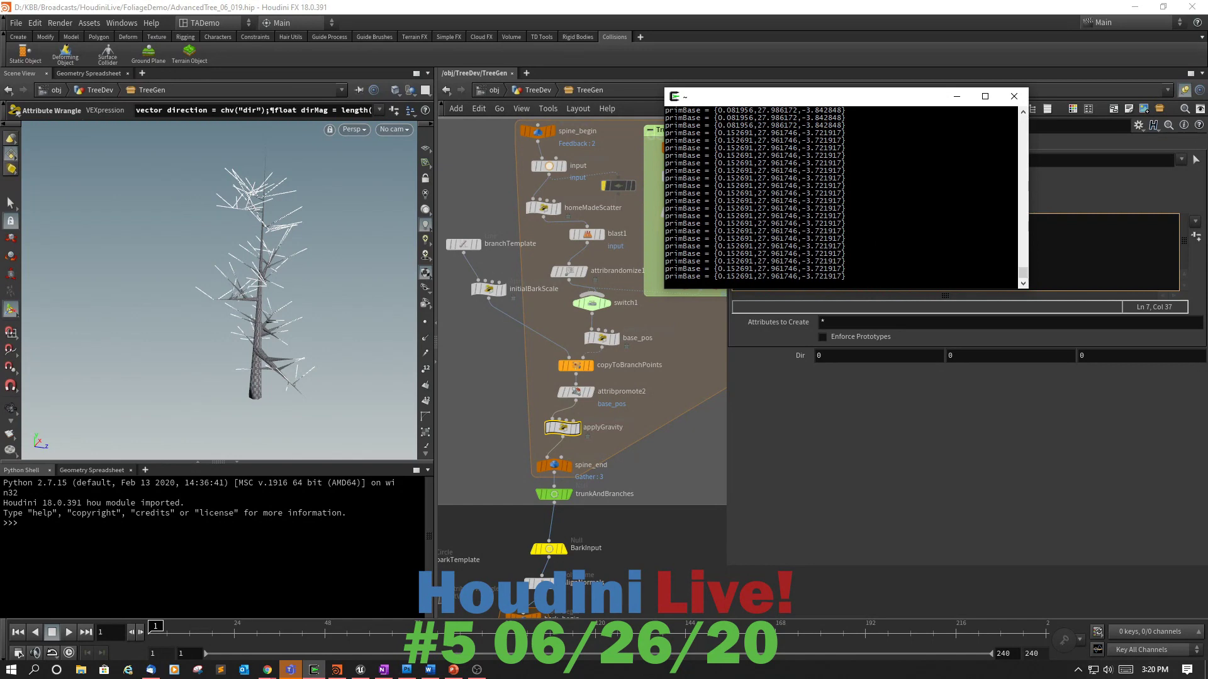
left_click_drag(1020, 272, 1022, 245)
left_click(1050, 12)
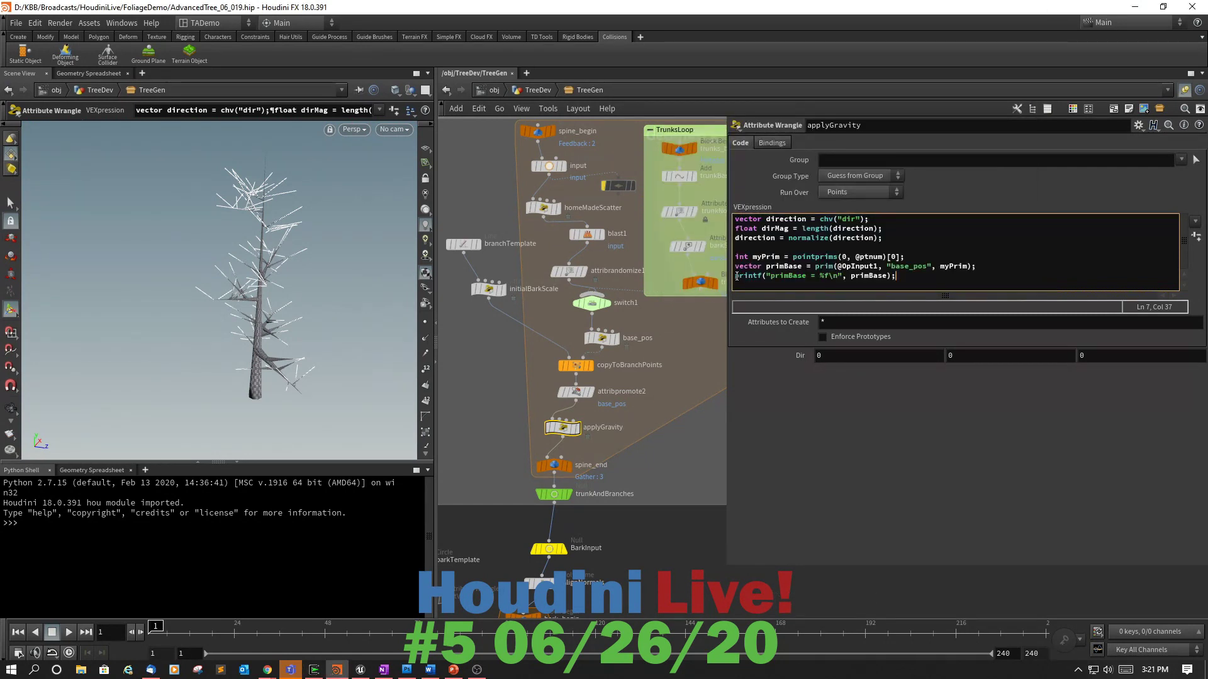
left_click(739, 277)
type("//")
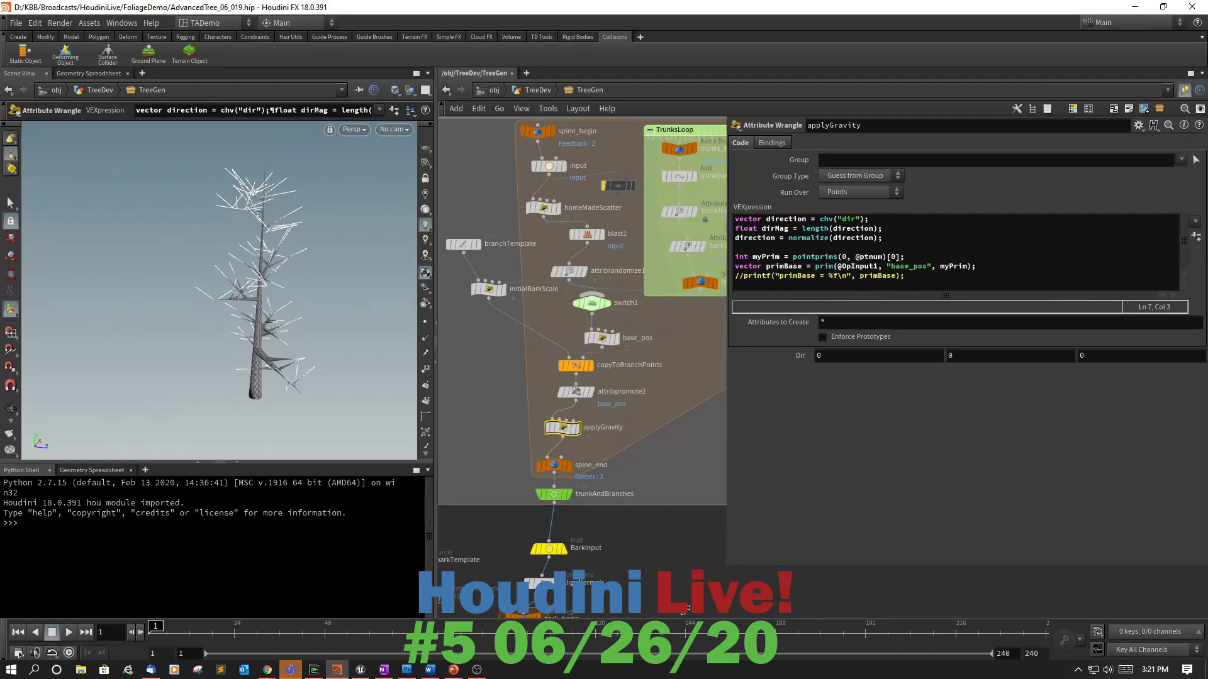
Make the wrangle's parameter pane wider and shorter over the network view, and restore the main window from its maximized state.
left_click_drag(726, 564, 685, 572)
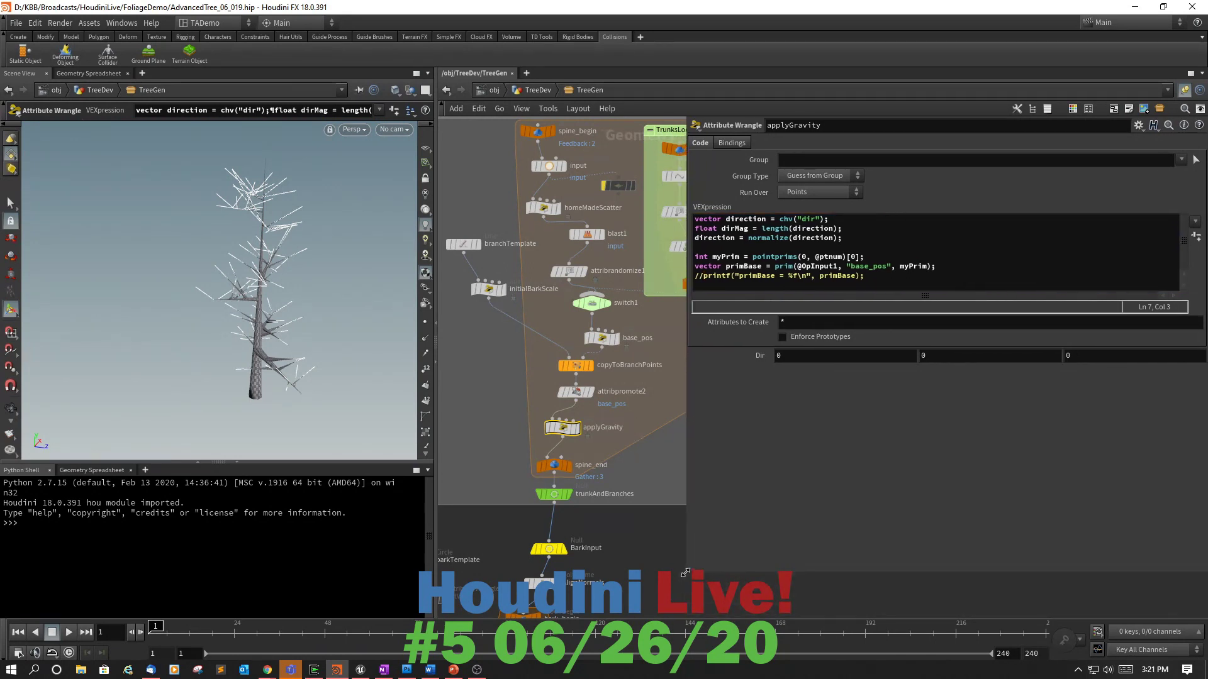
left_click(1081, 290)
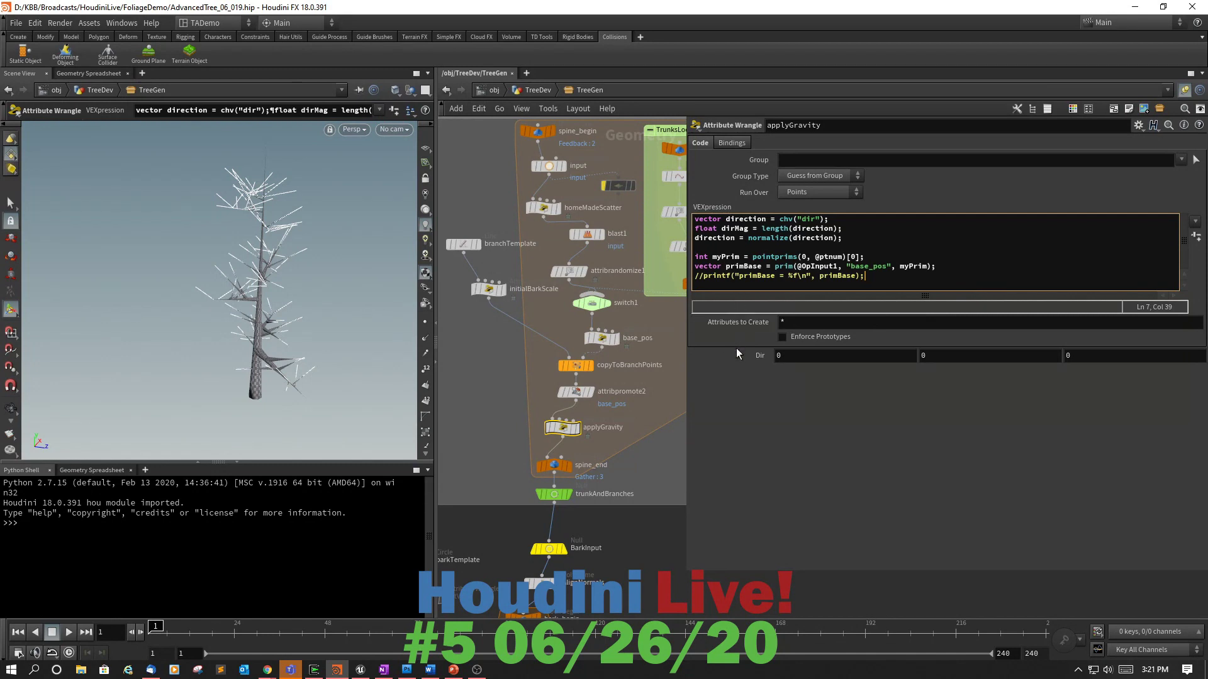
left_click(743, 374)
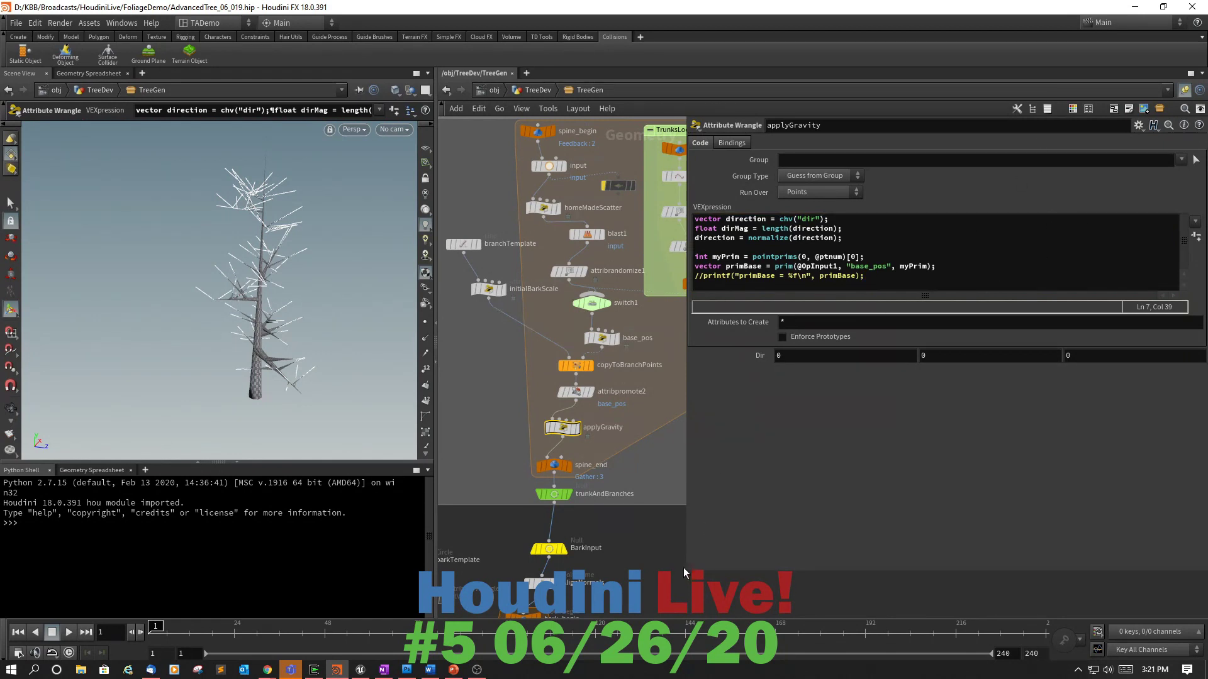
left_click_drag(683, 568, 617, 383)
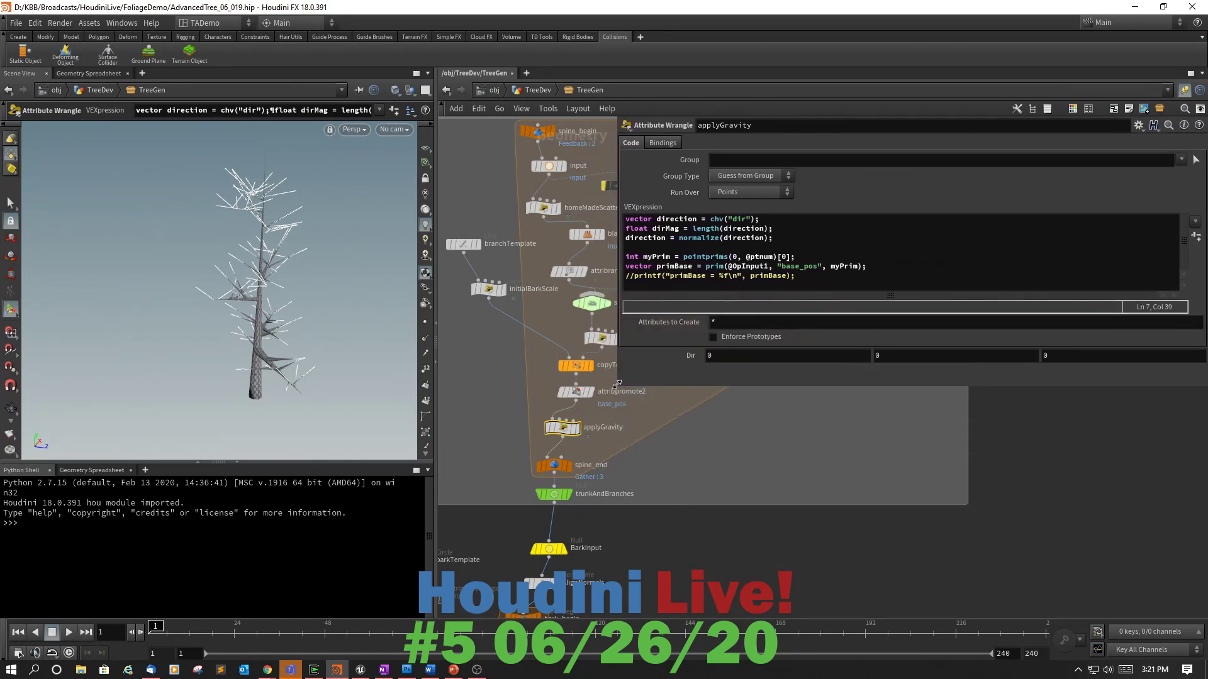
left_click(1163, 7)
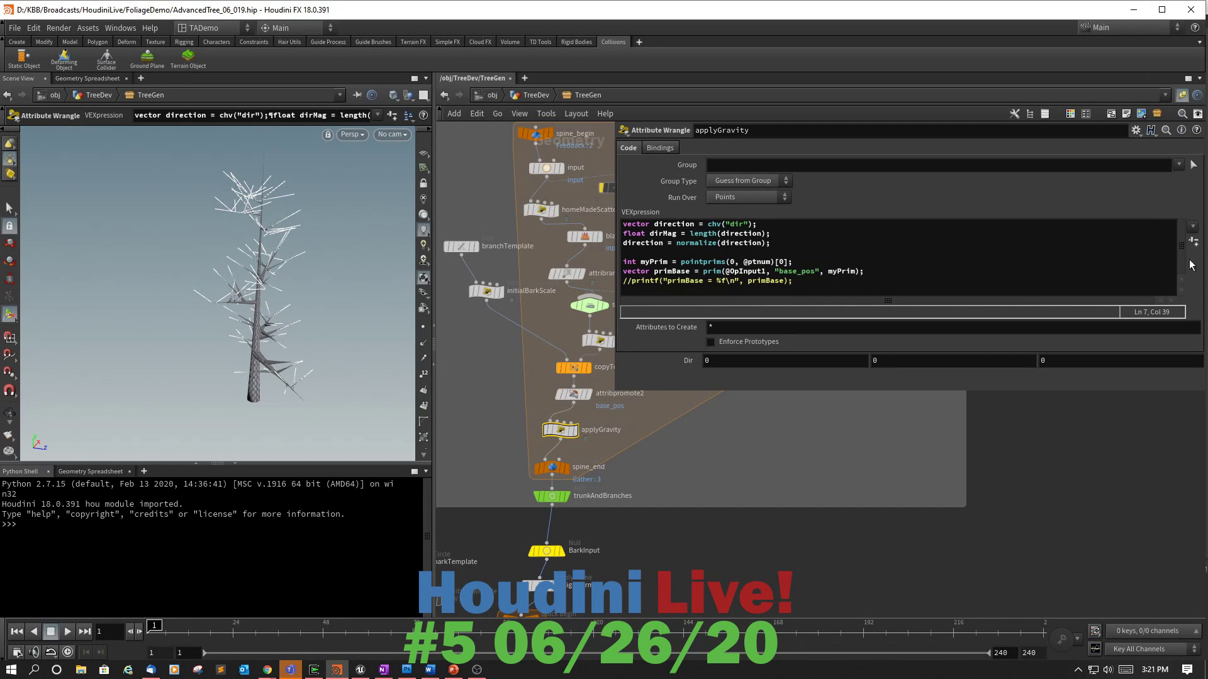
Below the commented printf line, add the line vector delta = @P - primBase;.
left_click(1068, 275)
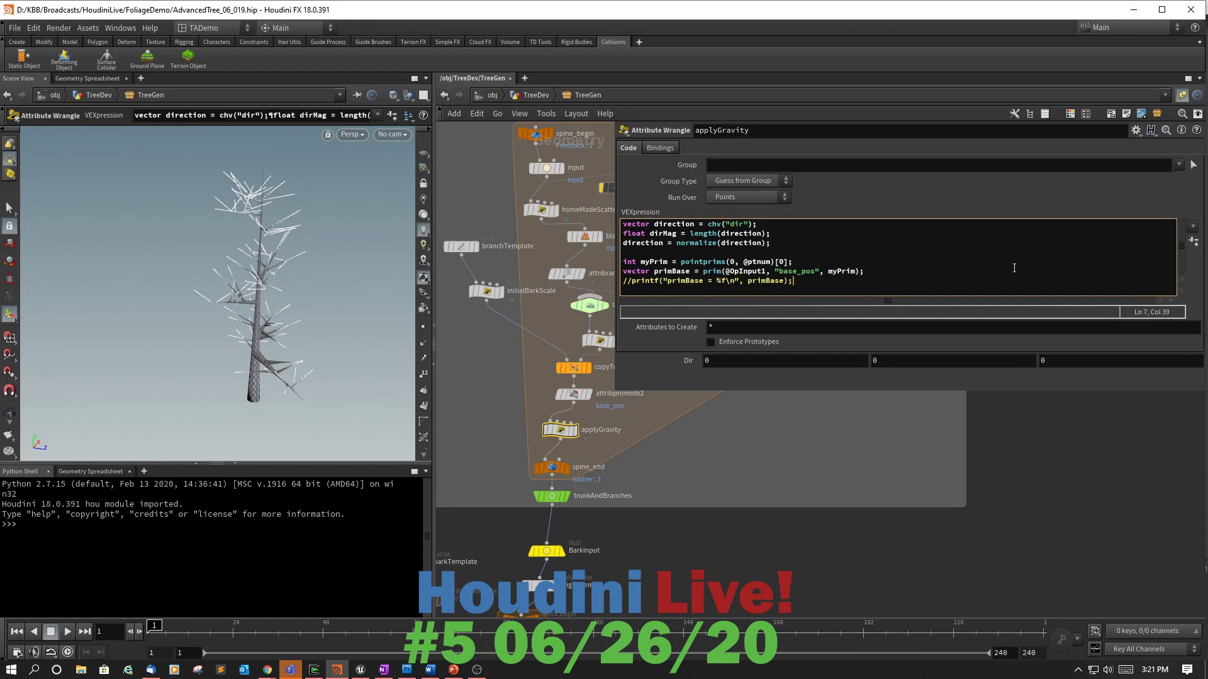
key("Return")
type("vector ")
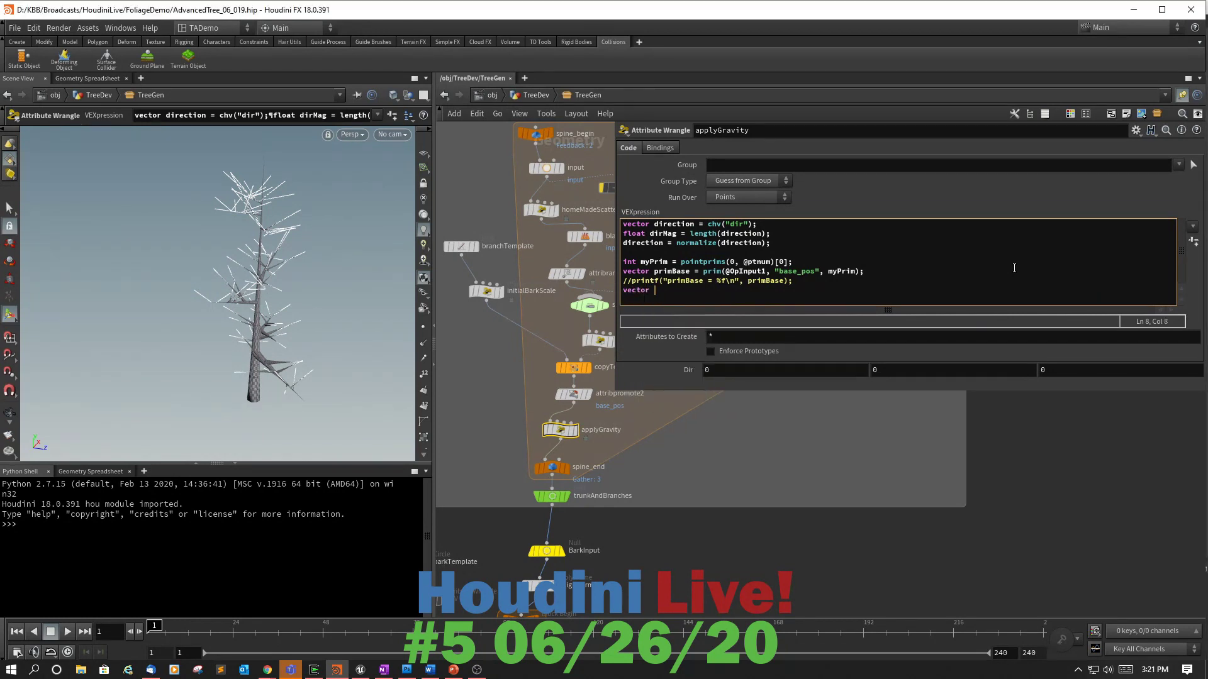
type("delta = @P - primBase")
type(";")
Add the line float deltaLength = length(delta); below the delta declaration, followed by a blank line.
key("Return")
type("float de")
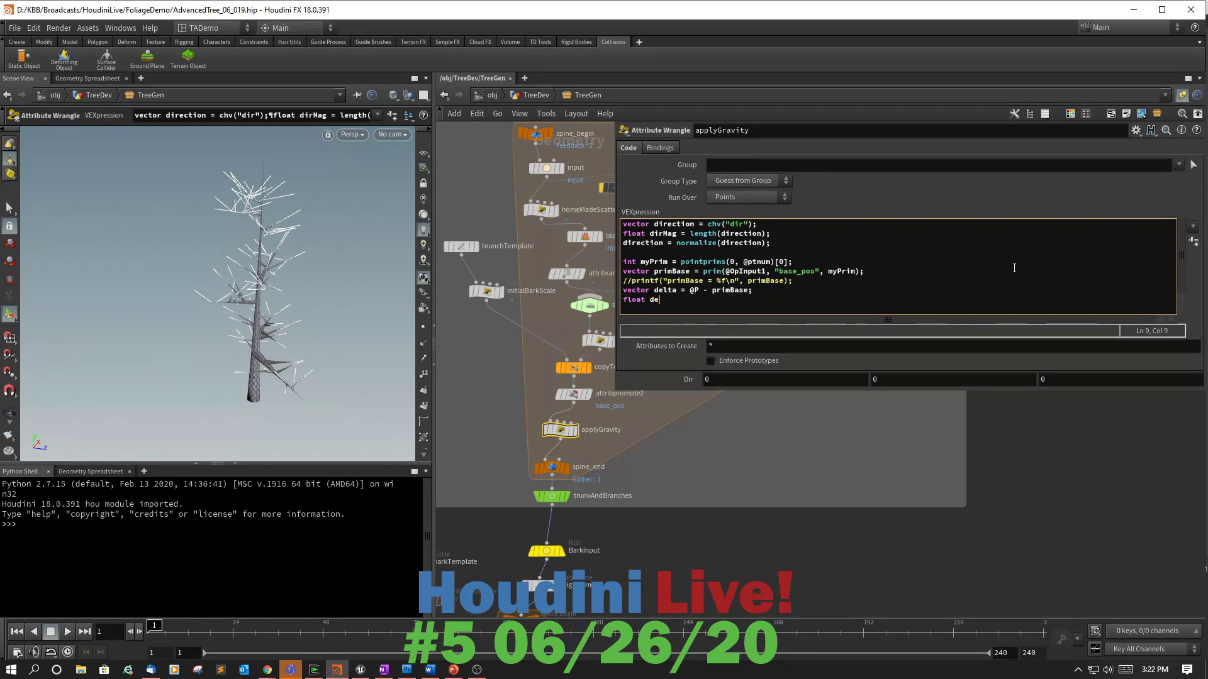
type("ltaLength = length(de")
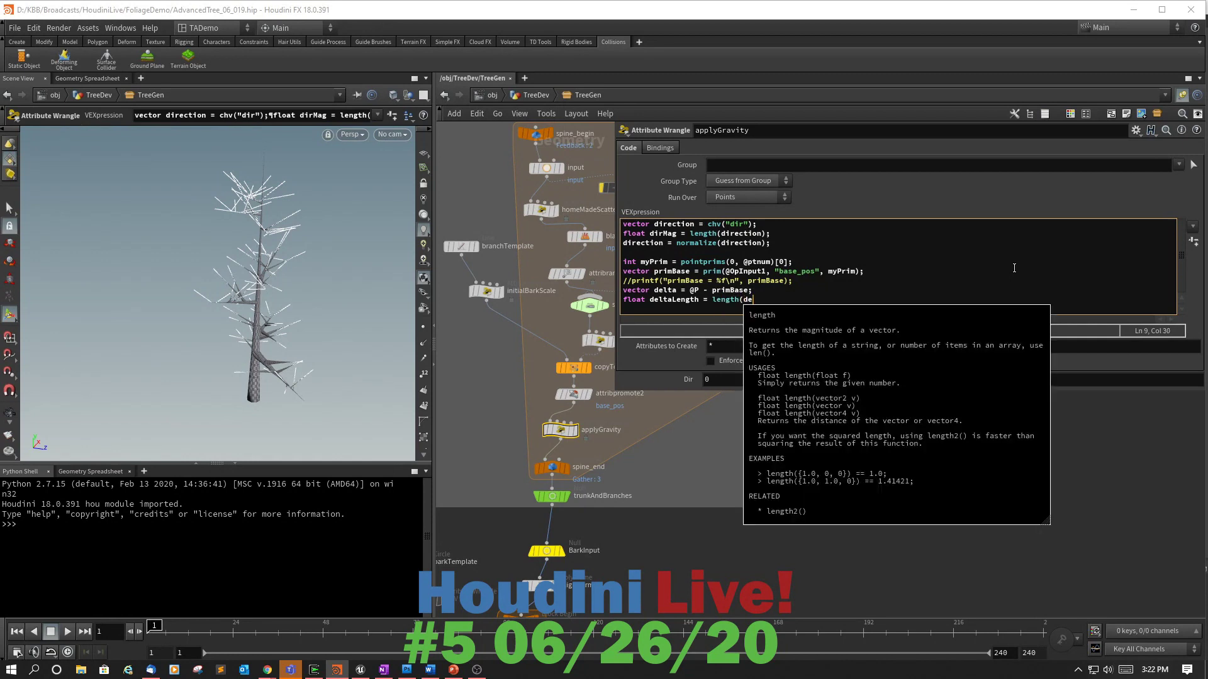
type("lta)")
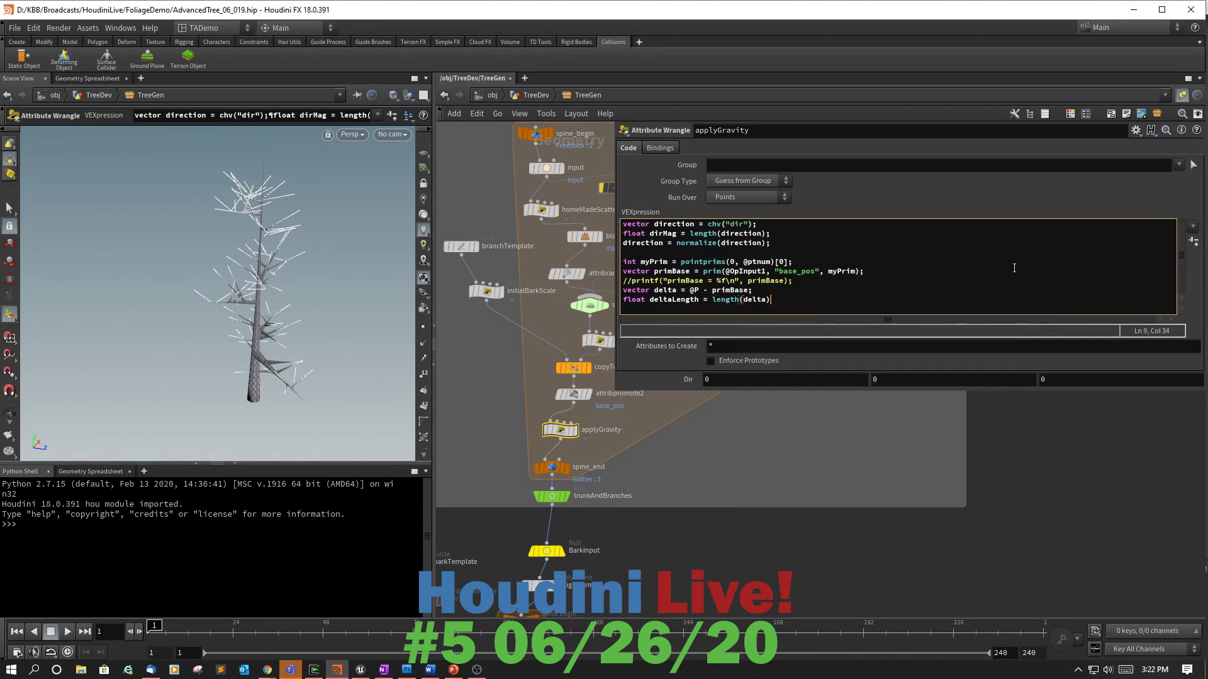
type(";")
key("Return")
key("Return")
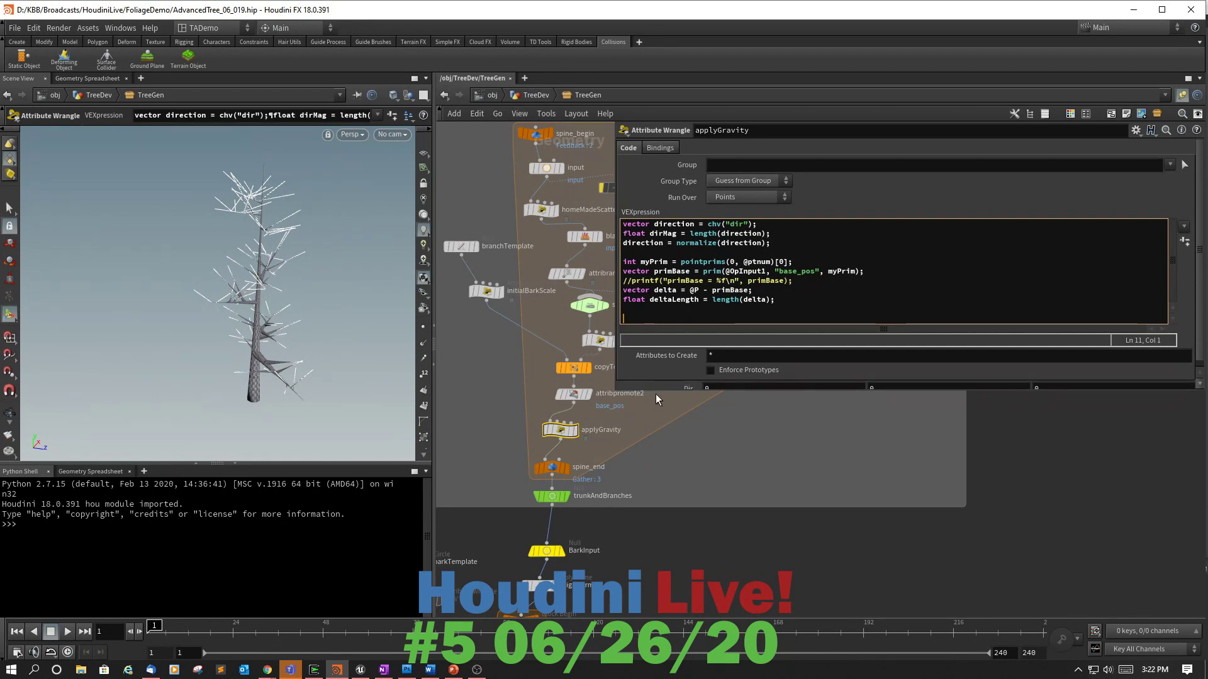
Make the parameter pane taller and set the wrangle's Dir vector to -1 in X and .5 in Z.
left_click_drag(655, 391, 660, 491)
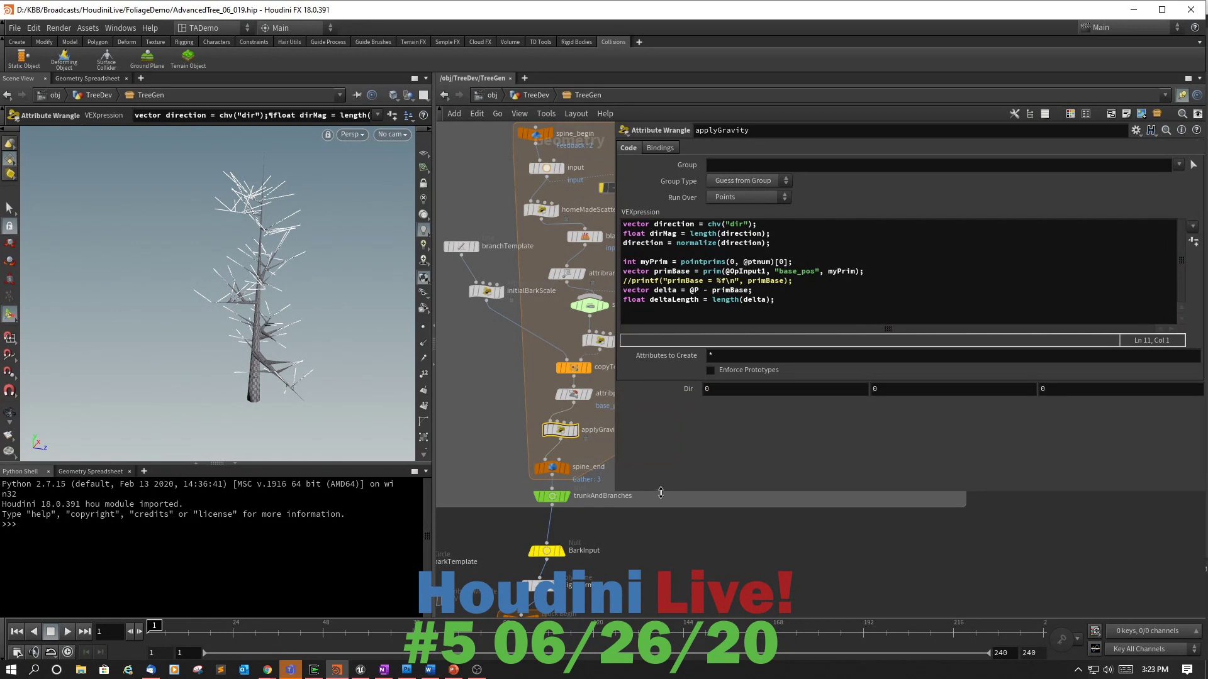
left_click(739, 390)
key("BackSpace")
type("-1")
left_click(1051, 391)
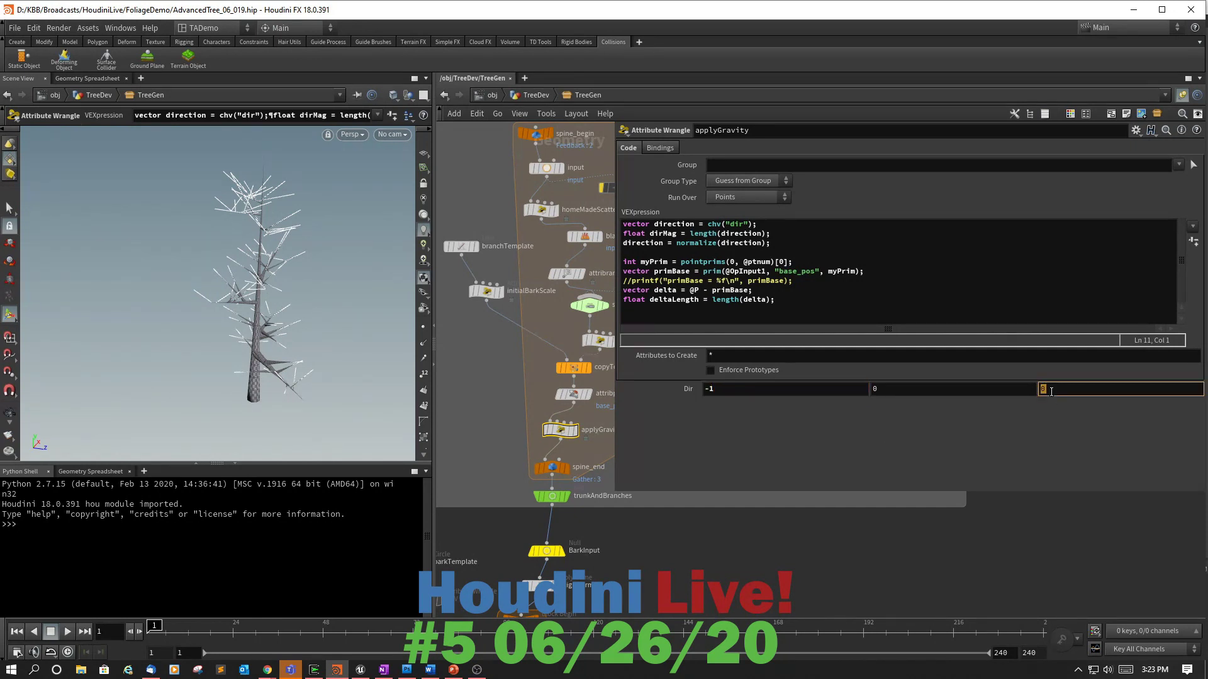
type(".5")
key("Return")
After a blank line below the deltaLength declaration, start the declaration vector ptProportion = dot in the wrangle code.
left_click(789, 302)
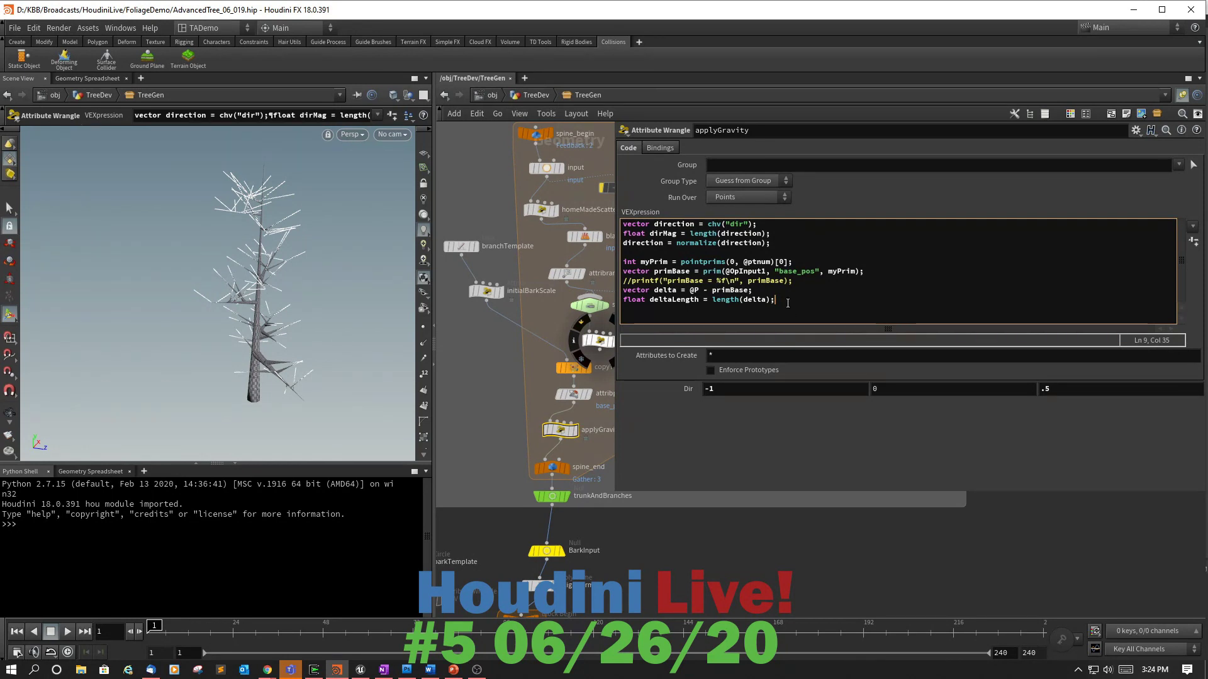
key("Return")
key("Return")
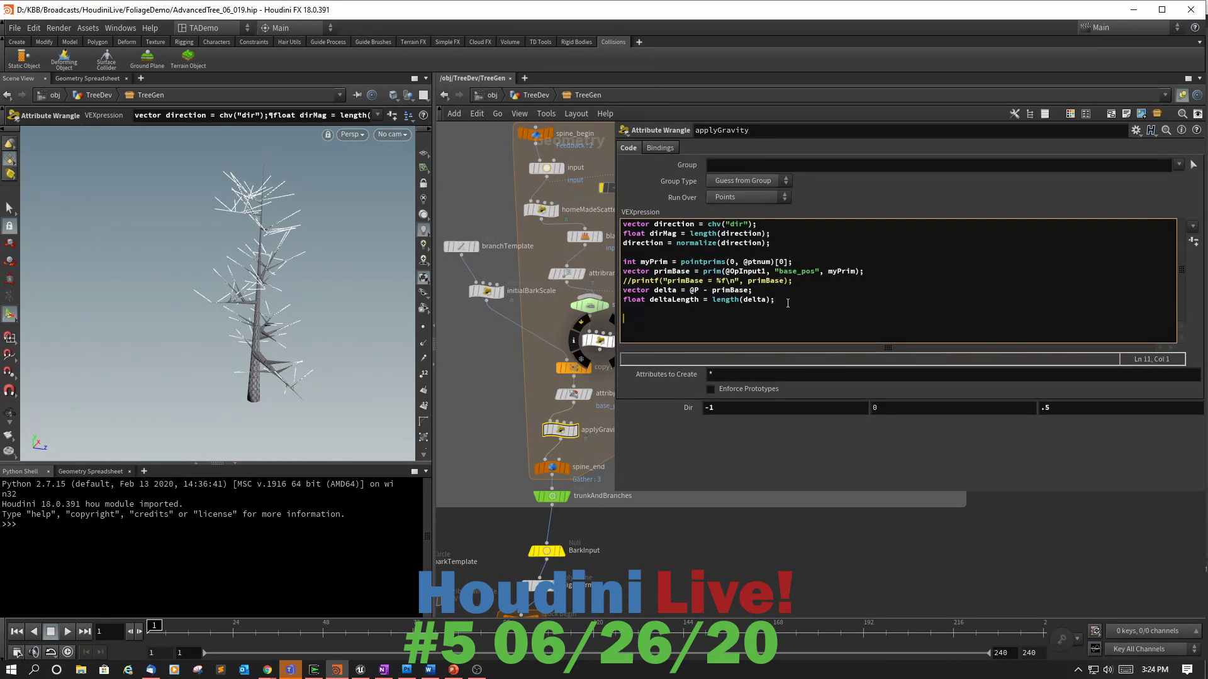
type("vector ptPropo")
key("BackSpace")
type("ortion = dot")
Change the ptProportion declaration's type to float and complete the line as float ptProportion = dot(delta, direction);.
left_click_drag(653, 318, 615, 319)
type("float")
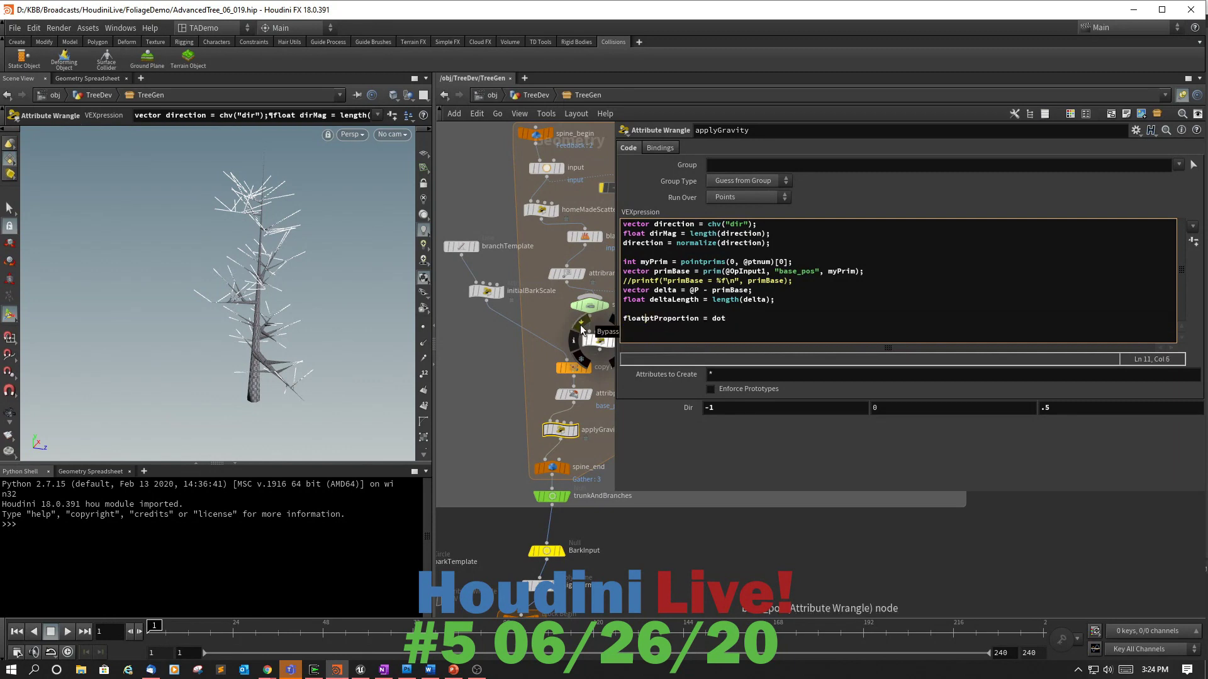
type(" ptProportion = dot")
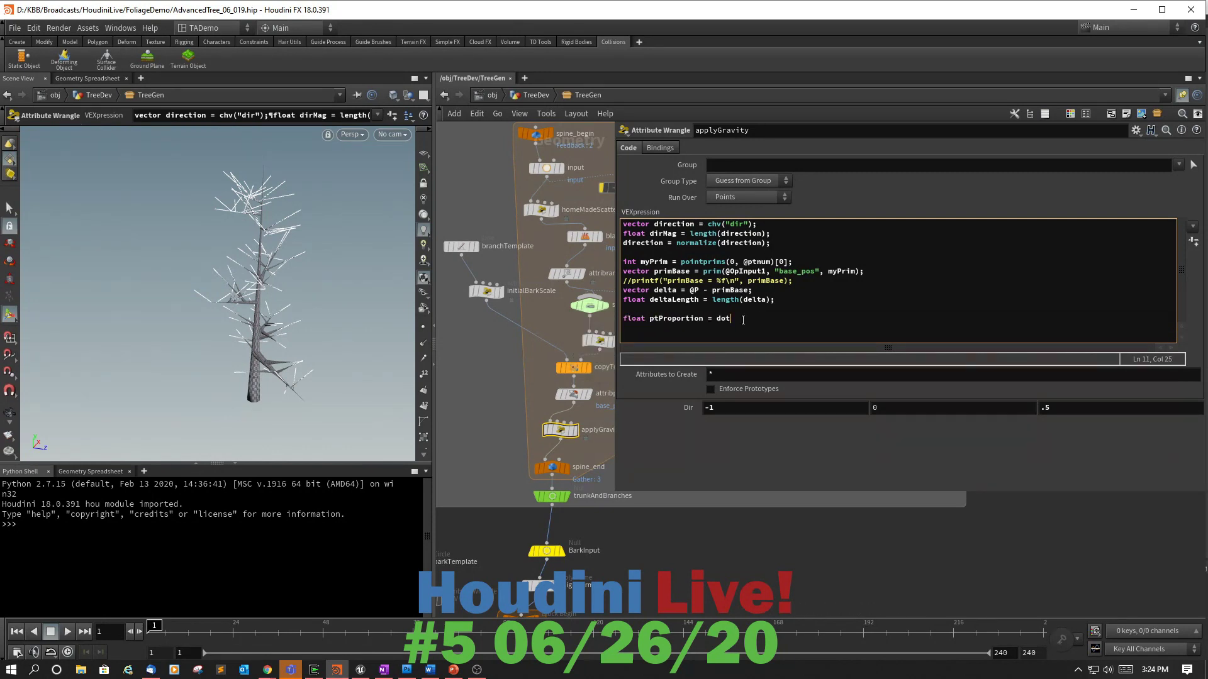
type("(")
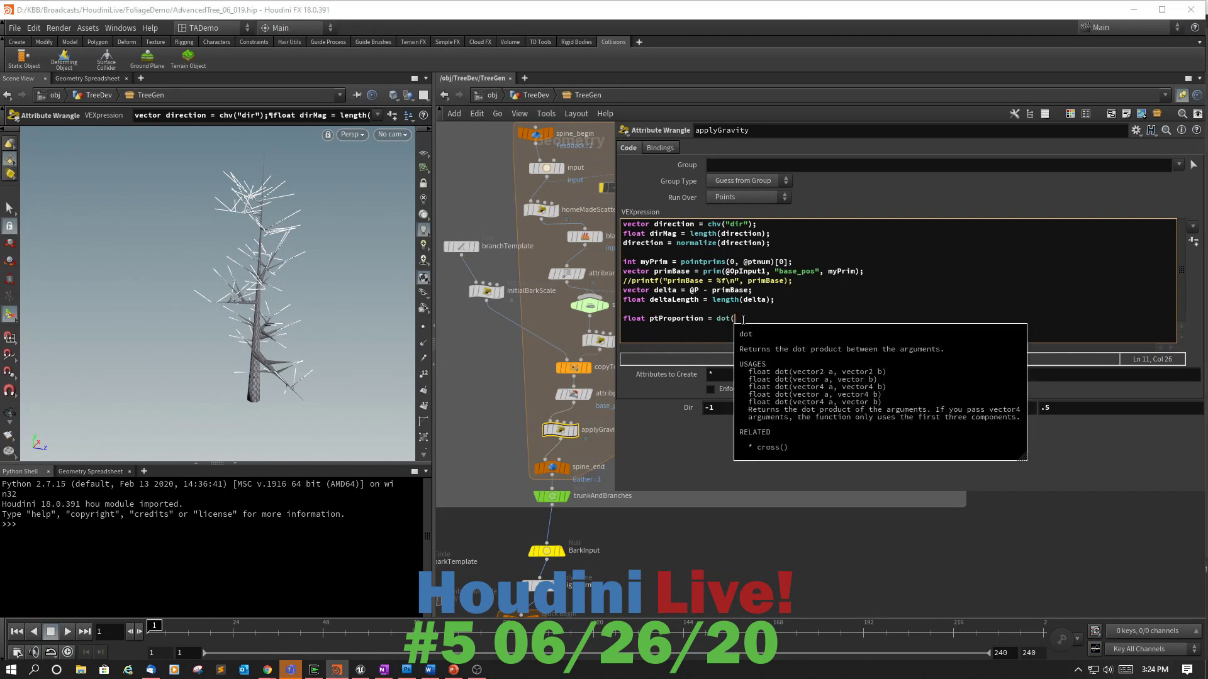
type("delta, ")
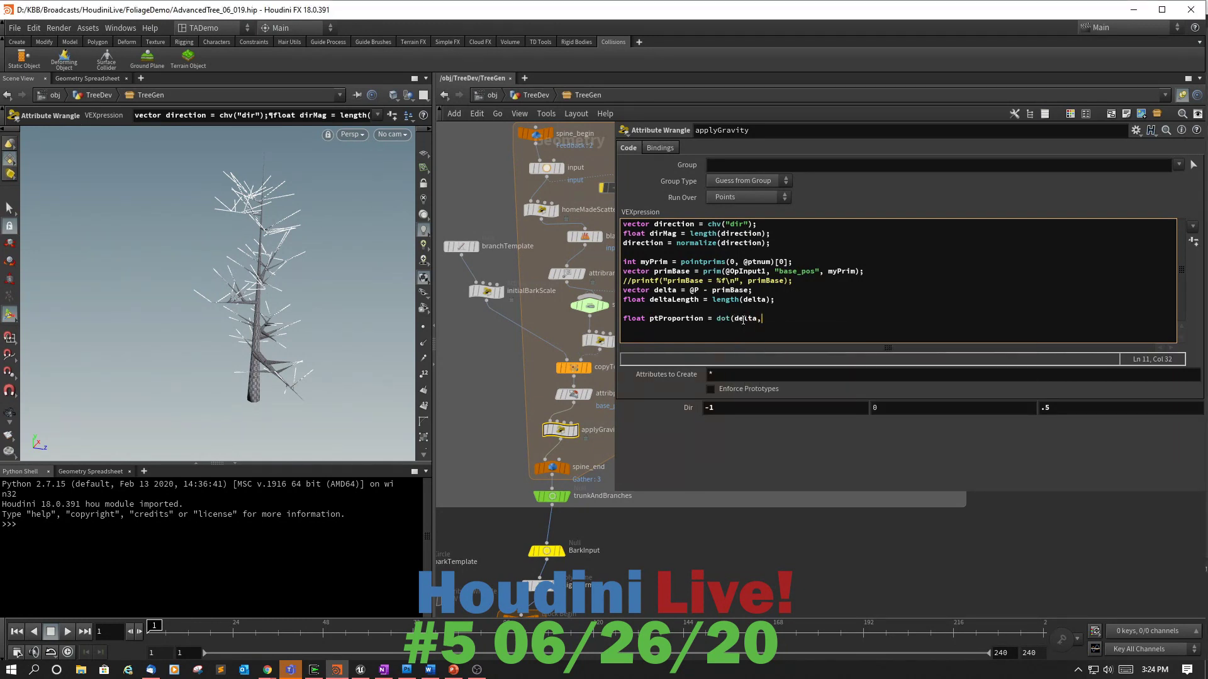
type("direction);")
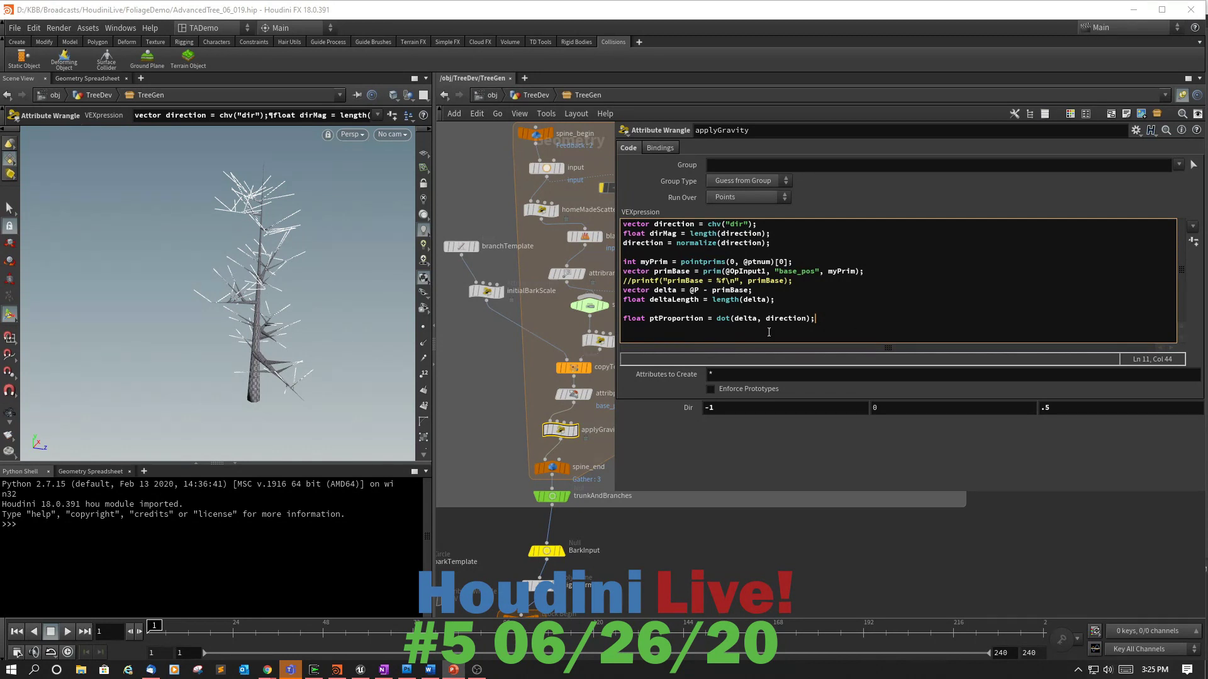
Below the ptProportion line, add float gravityImpact = length2(delta - direction*ptProportion);.
left_click(824, 319)
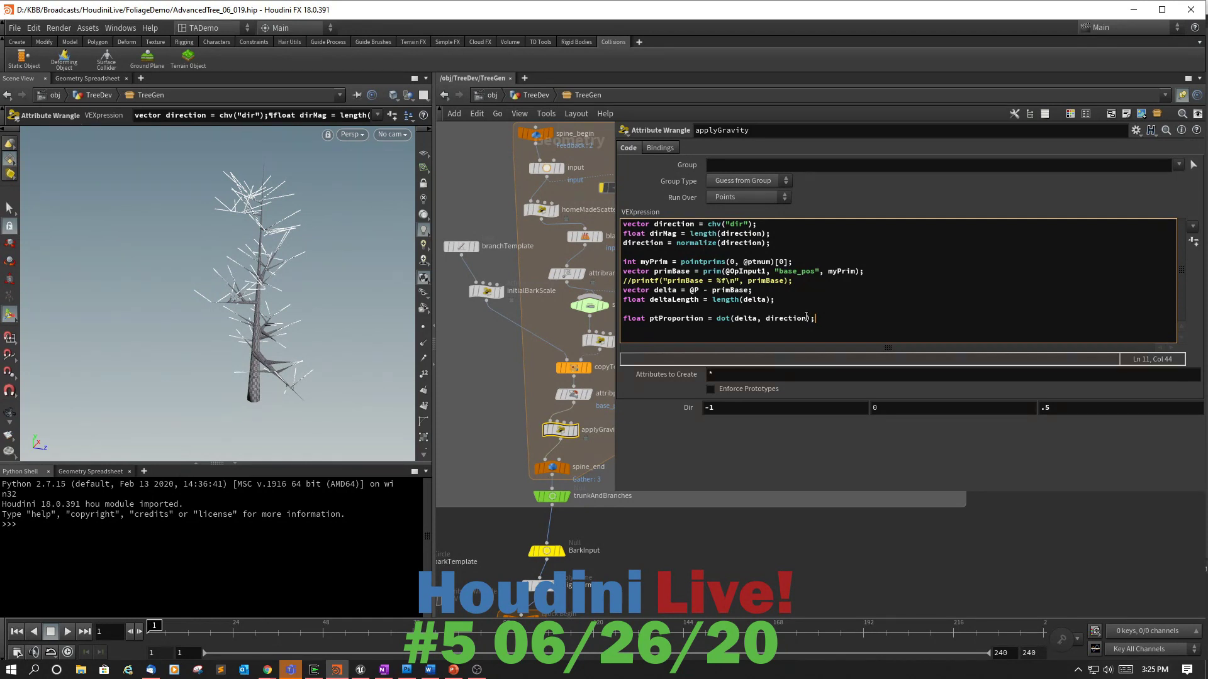
key("Return")
type("float gravityImpact = length2(delta - direction*ptProportion);")
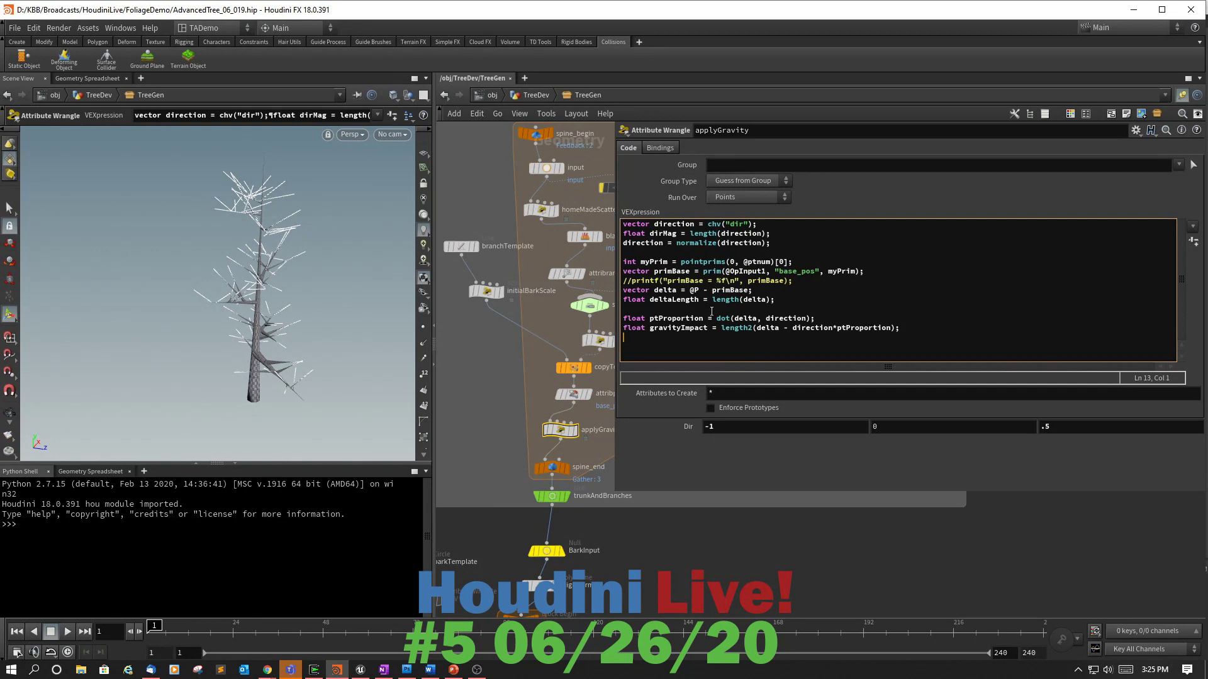
left_click_drag(704, 319, 651, 318)
left_click(894, 327)
left_click_drag(894, 327, 837, 328)
key("Right")
left_click(914, 334)
After a blank line below gravityImpact, add vector offsetPoint = @P +0.025*gravityImpact*dirMag*direction;.
left_click(905, 330)
key("Return")
key("Return")
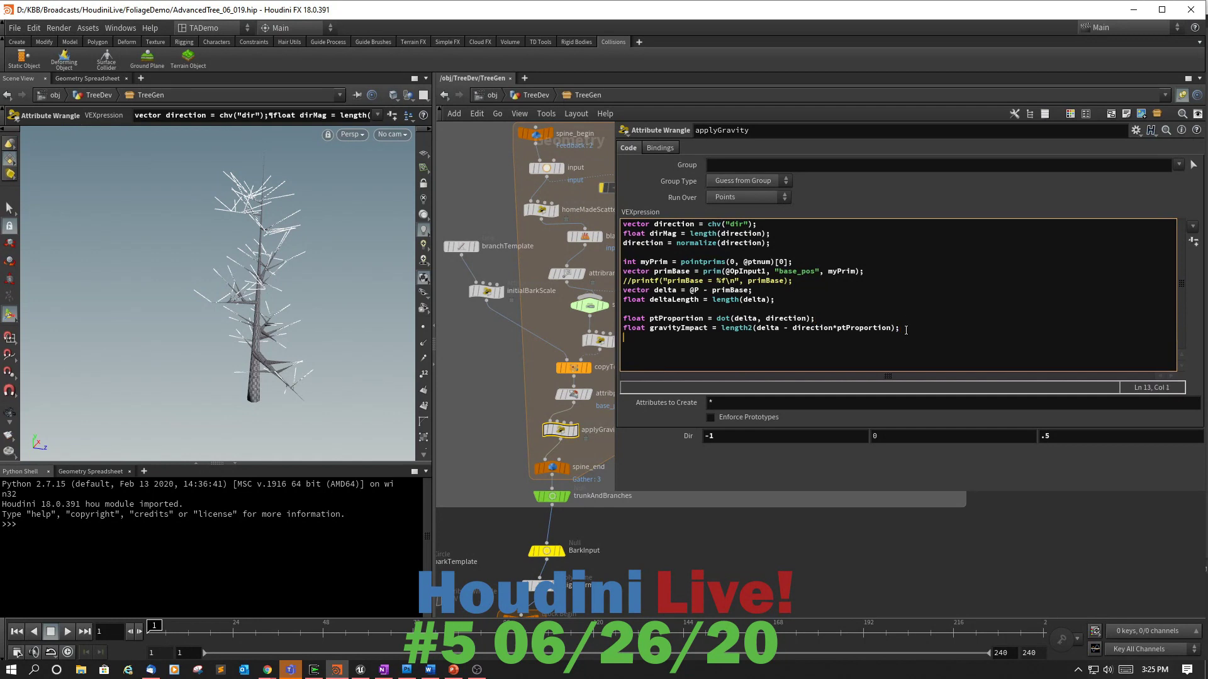
type("vecto")
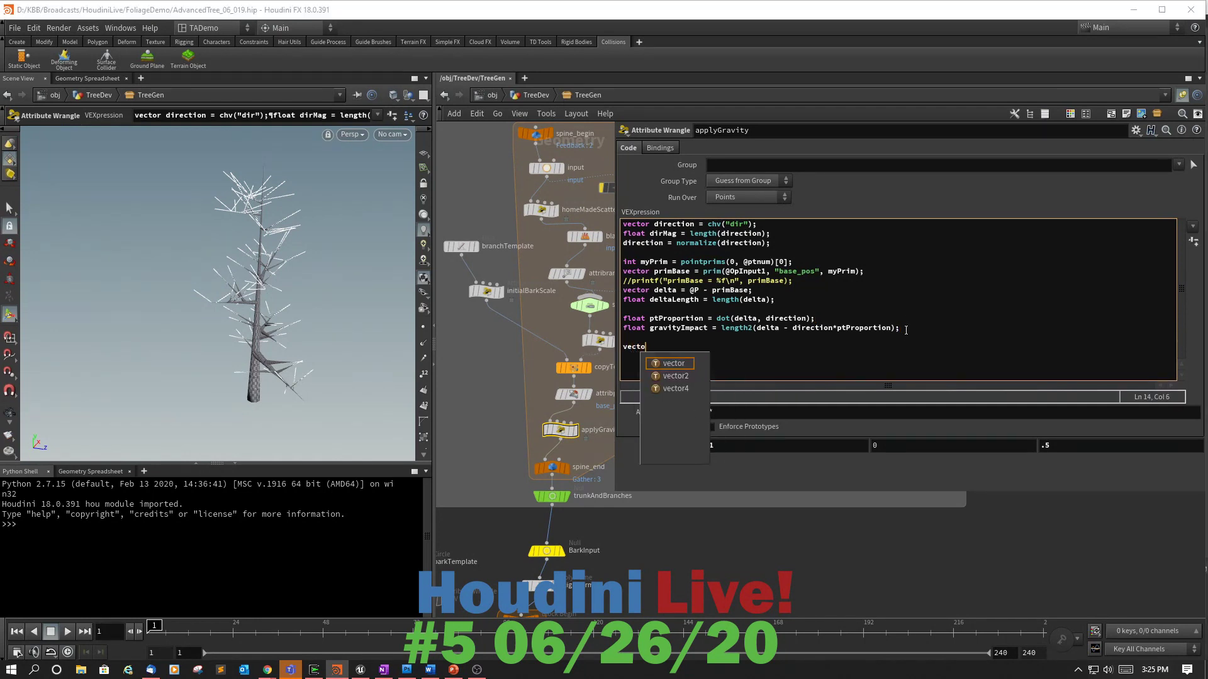
type("r o")
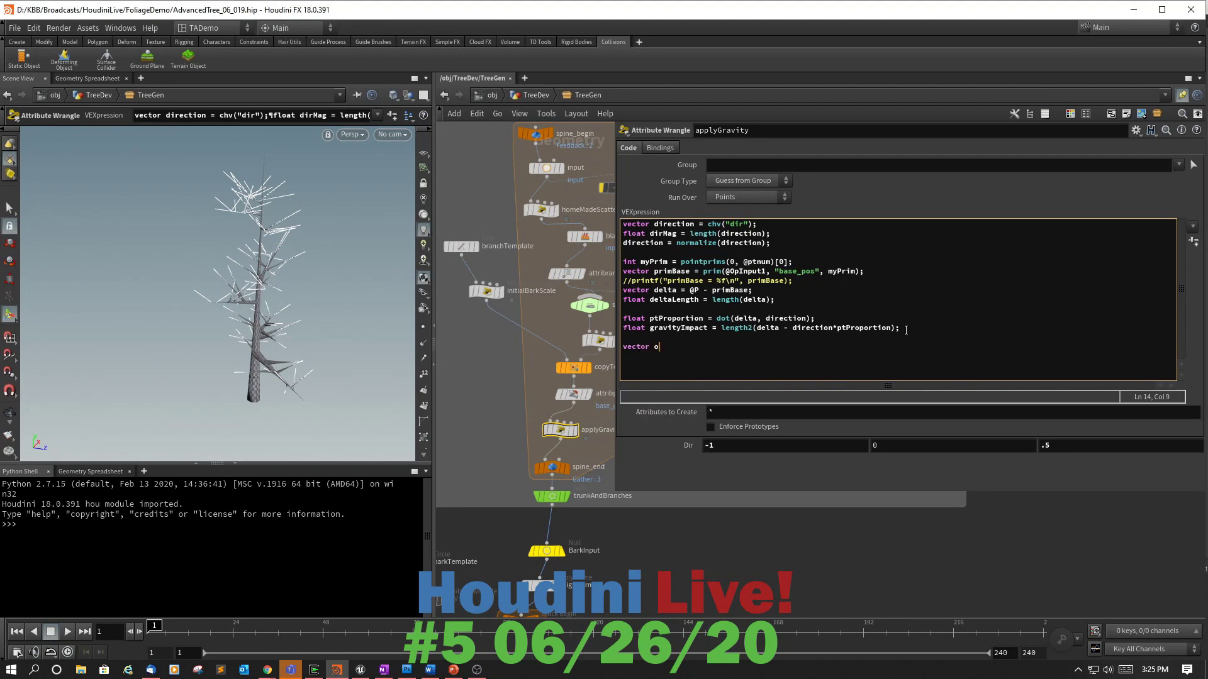
type("ffsetPoint = @P +0.025*gra")
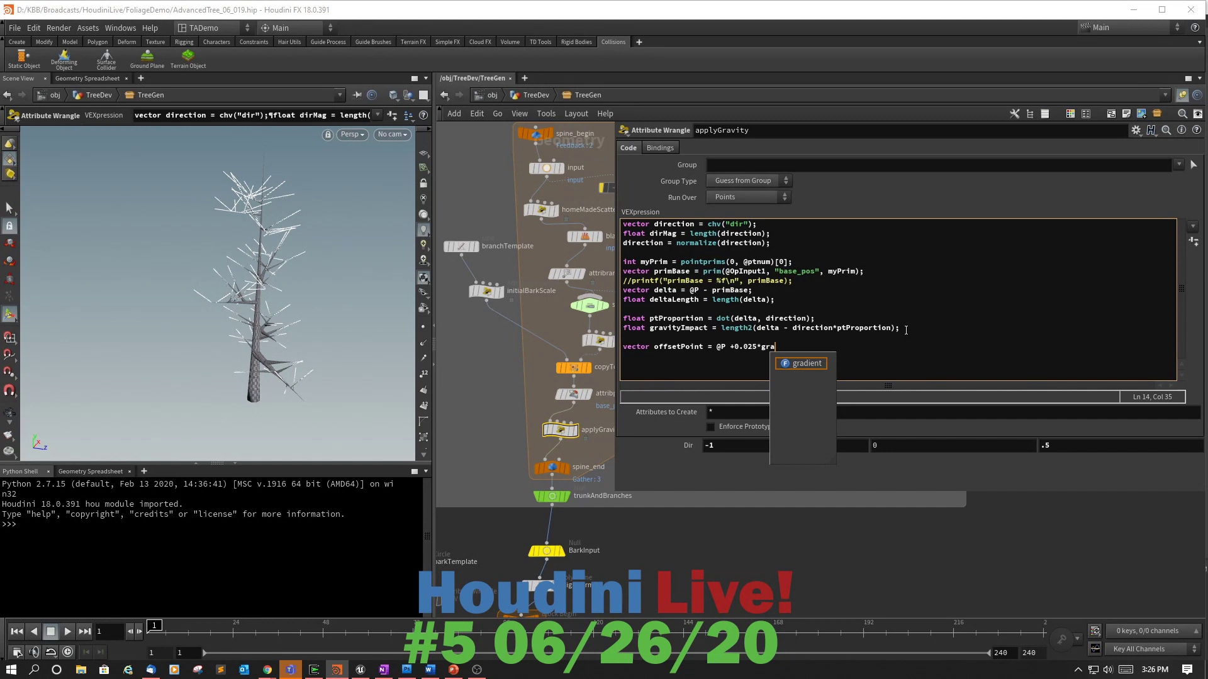
type("vity")
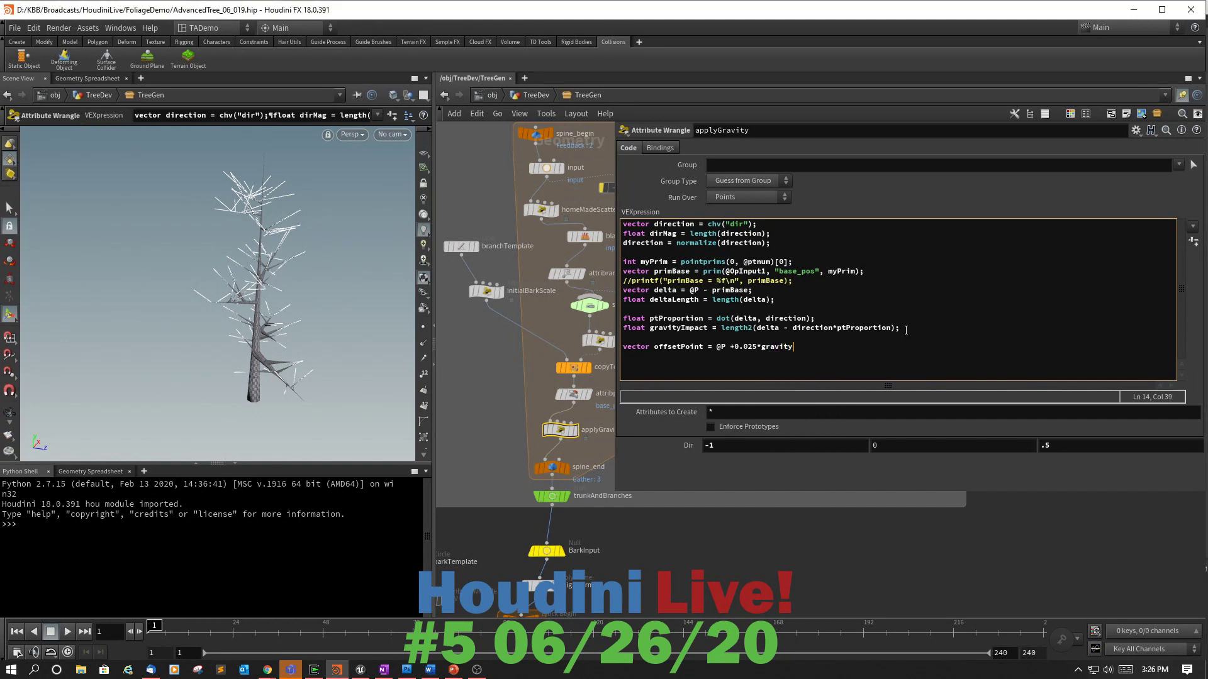
type("Impact*dirMag")
type("*direction;")
key("Return")
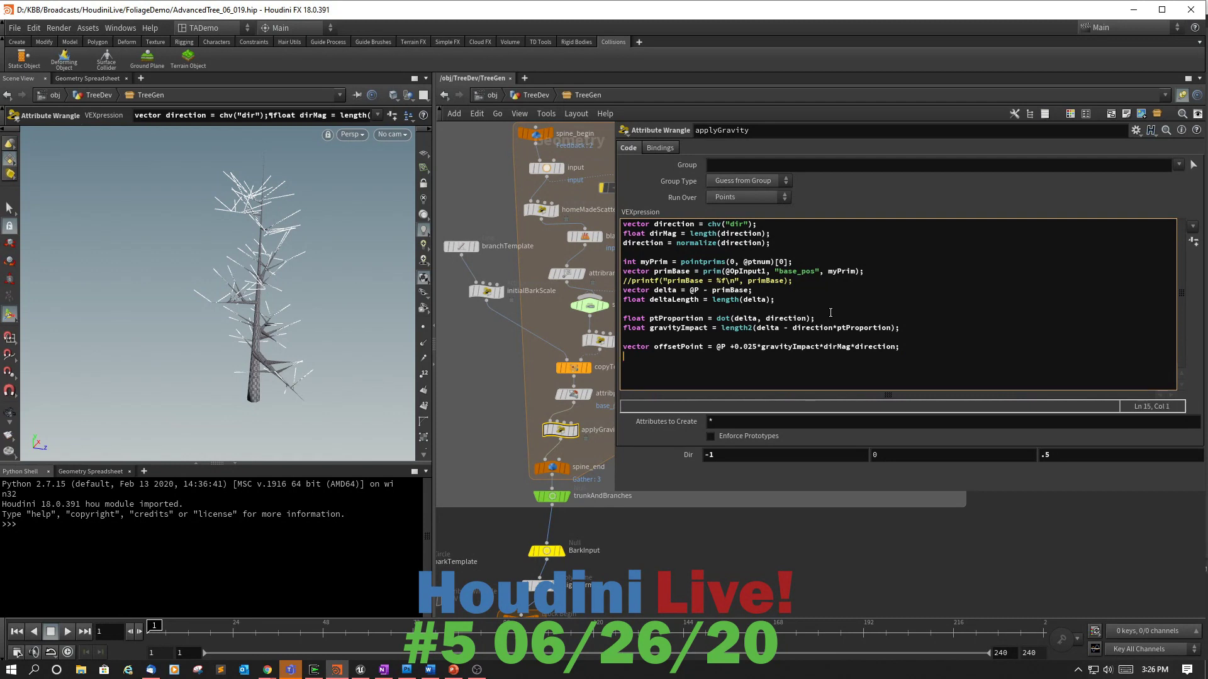
Below the offsetPoint declaration, add the line vector newDelta = normalize(offsetPoint - primBase);.
type("vector newDelta = normali")
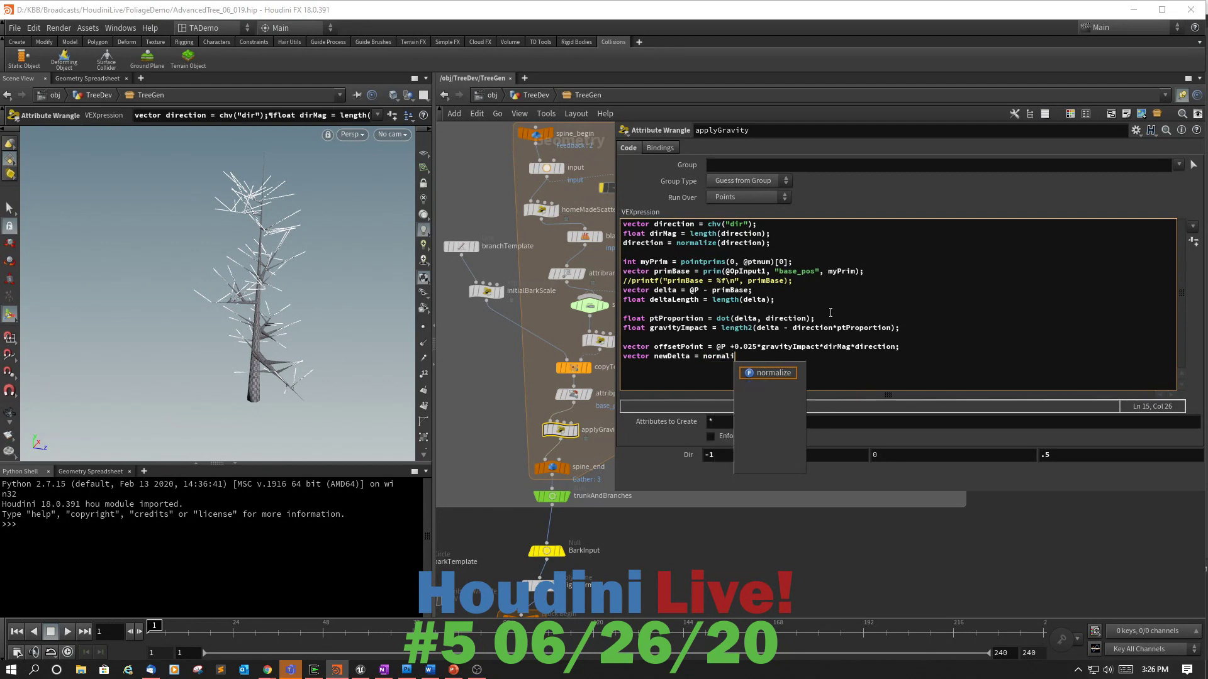
type("ze()")
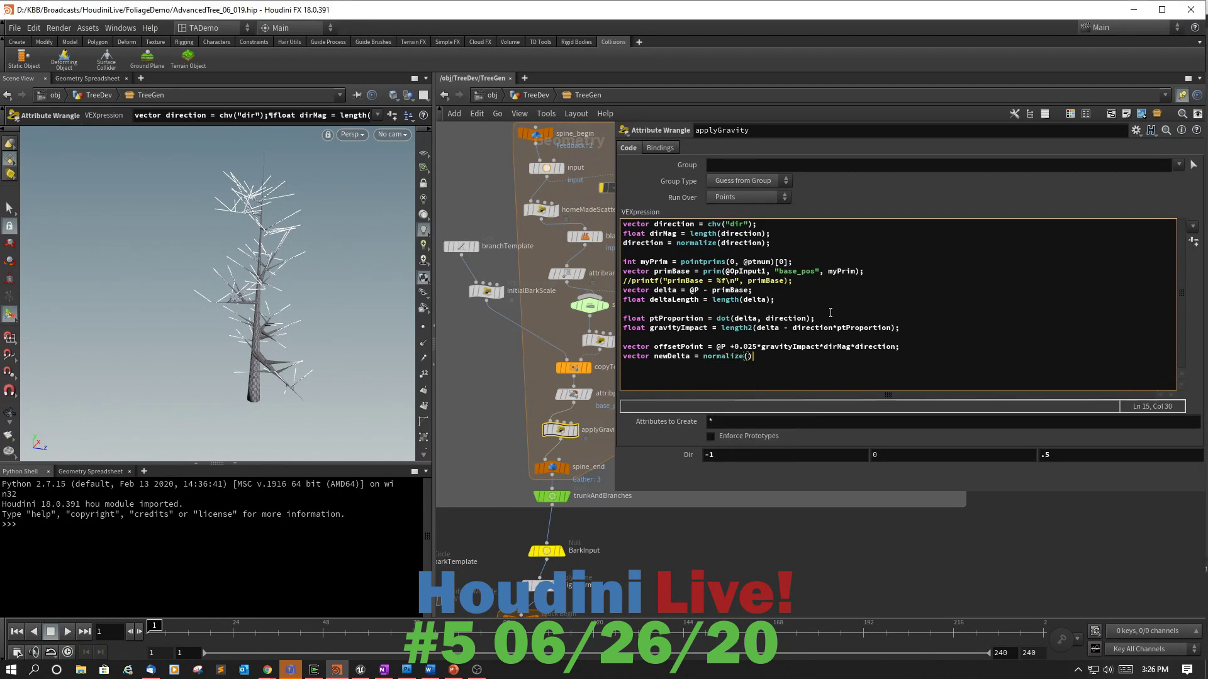
key("Left")
type("offsetPoint - pri")
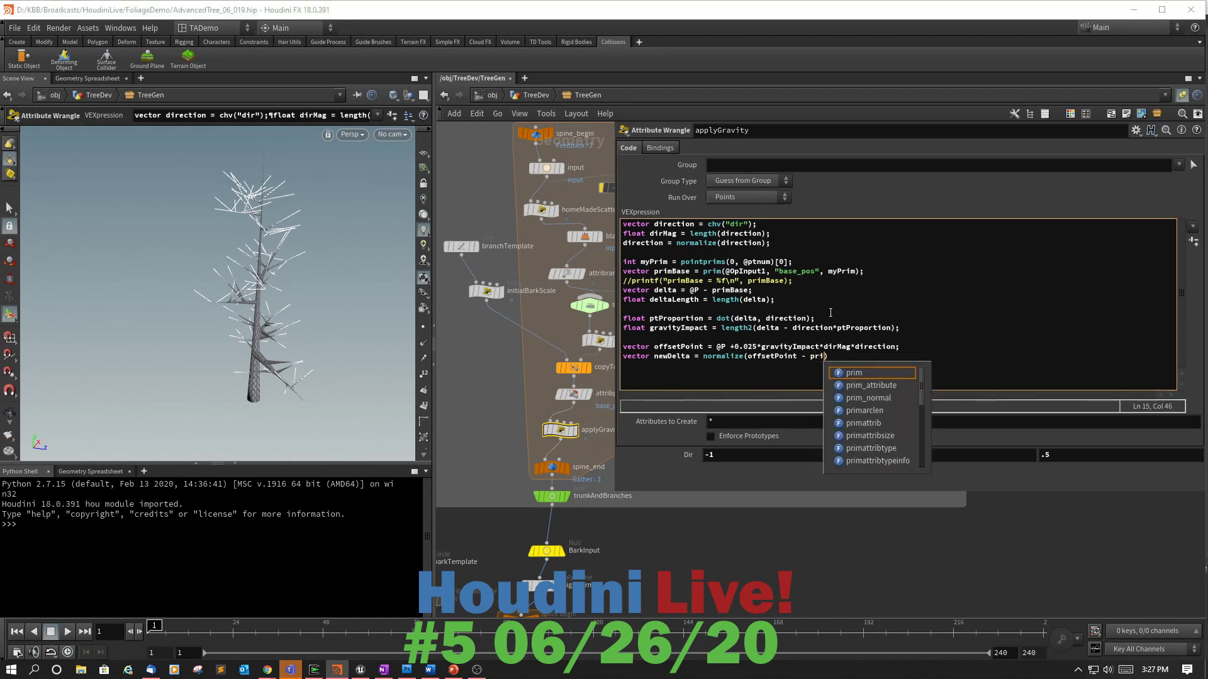
type("mBa")
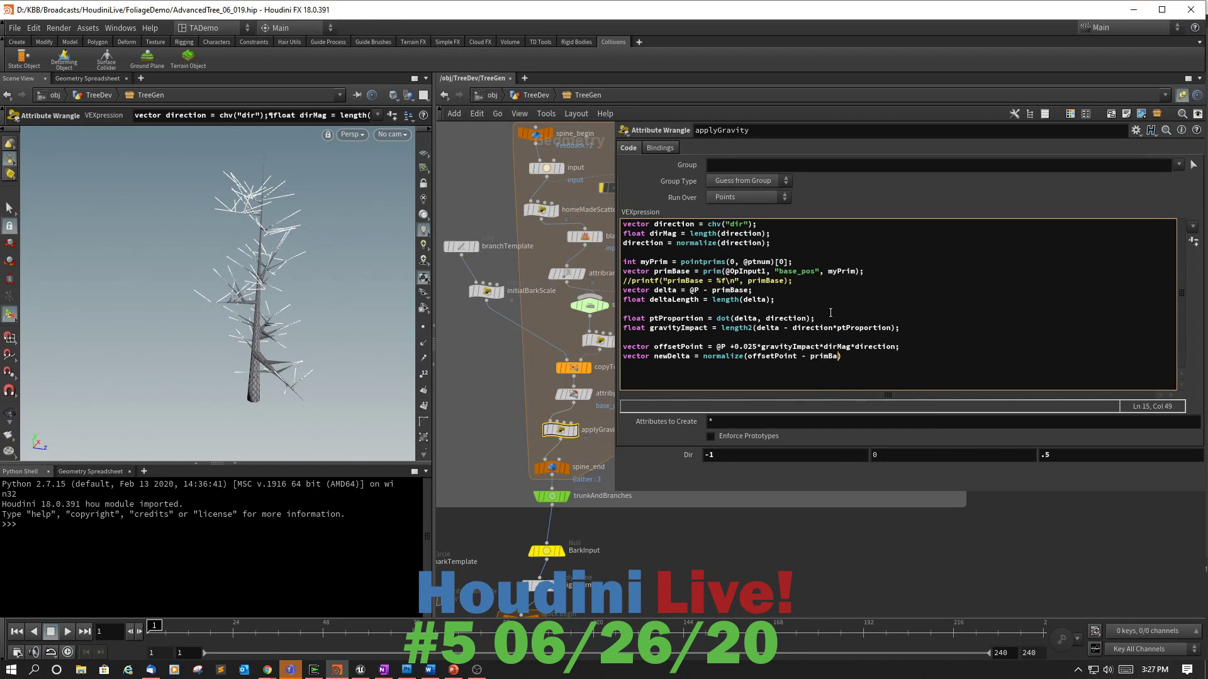
type("se);")
key("Return")
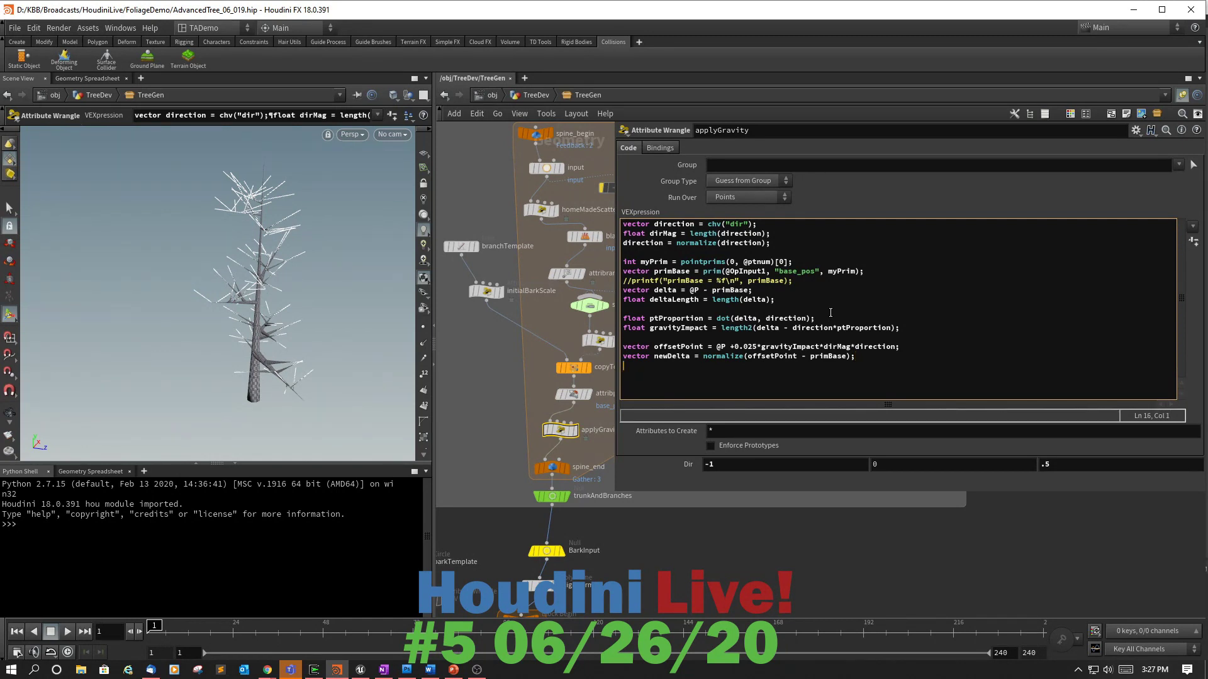
Add offsetPoint = primBase + newDelta*deltaLength; and, after a blank line, @P = offsetPoint; then apply the code.
type("offsetPoint = prim")
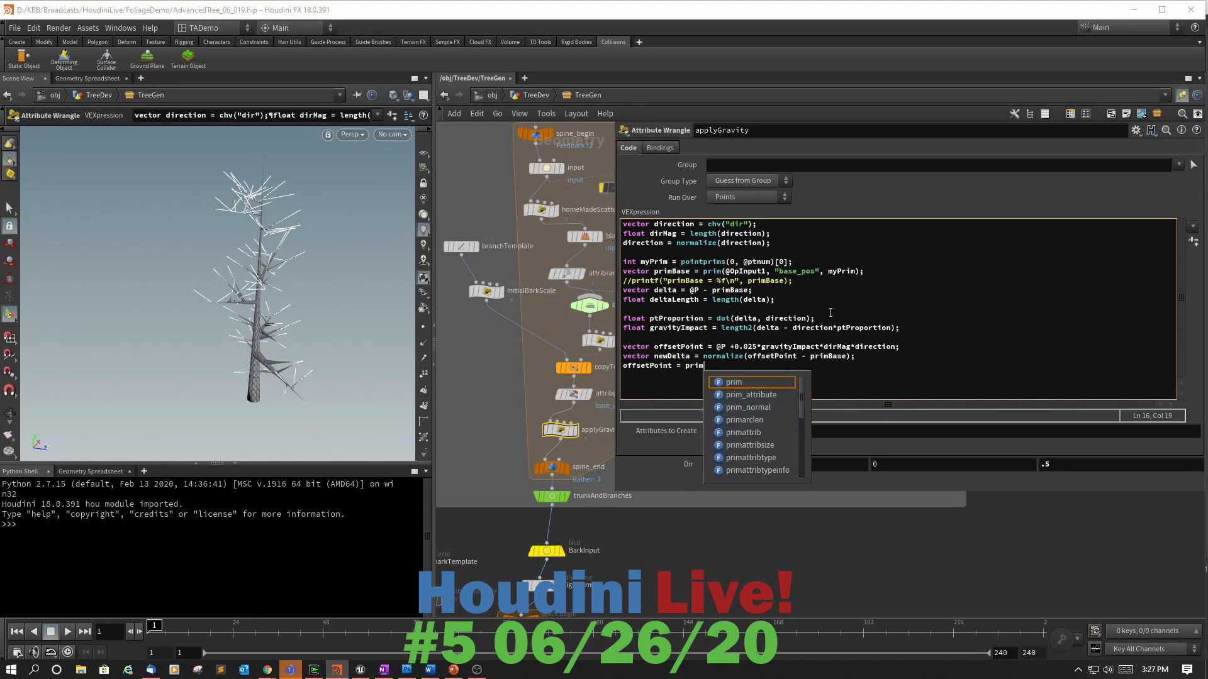
type("Base")
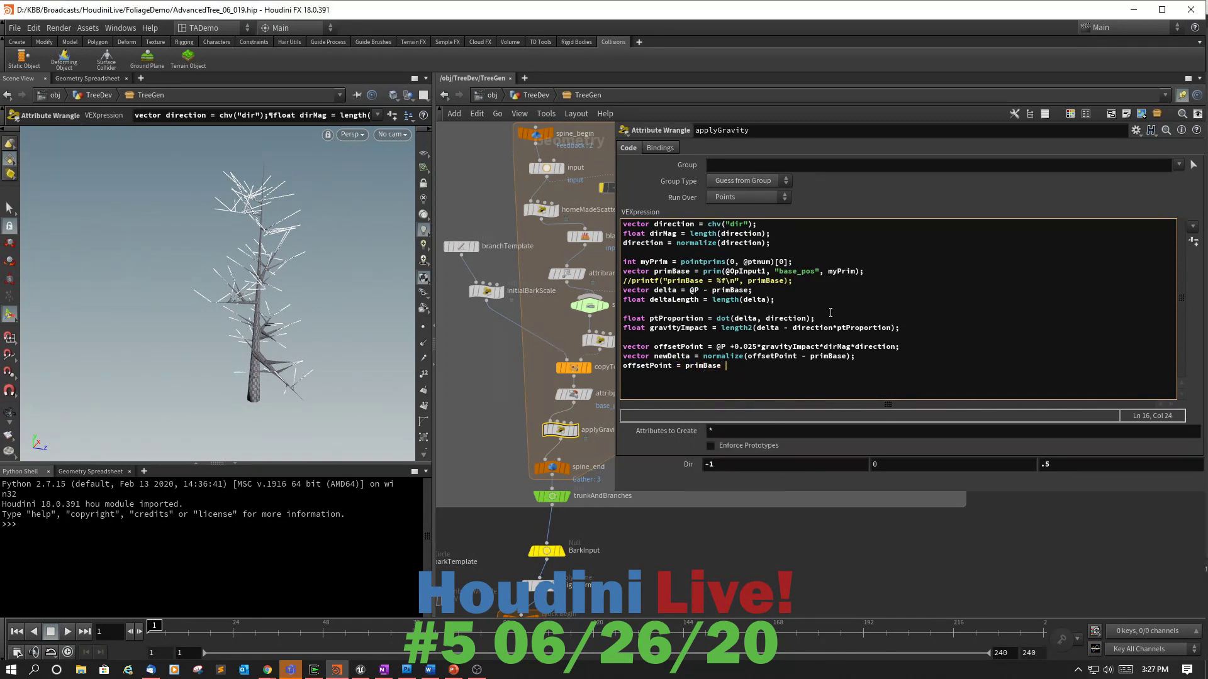
type(" + newDelta*deltaLength;")
key("Return")
key("Return")
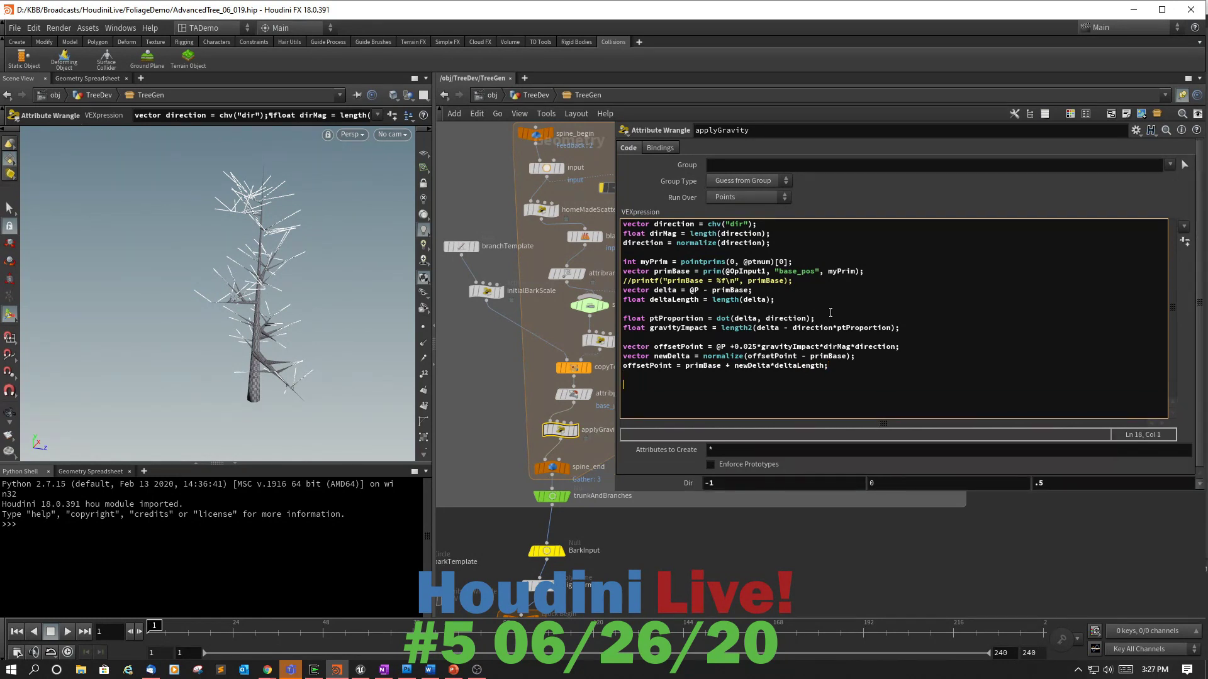
type("@P = offsetPoint;")
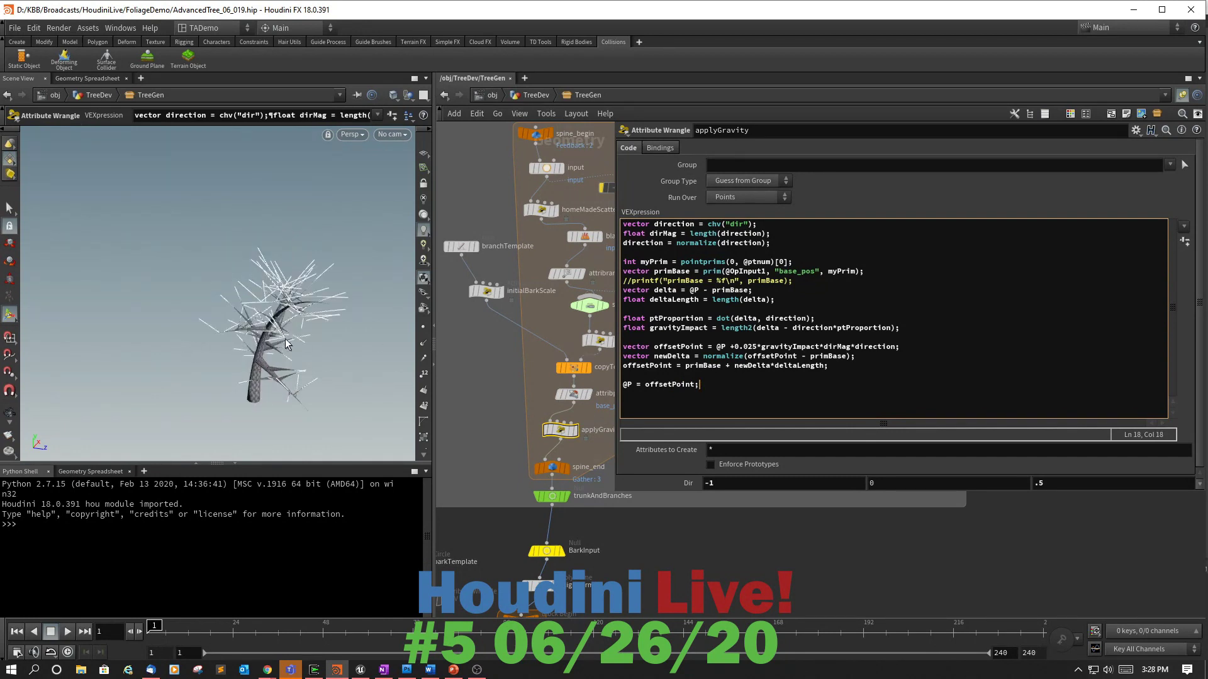
left_click(313, 335)
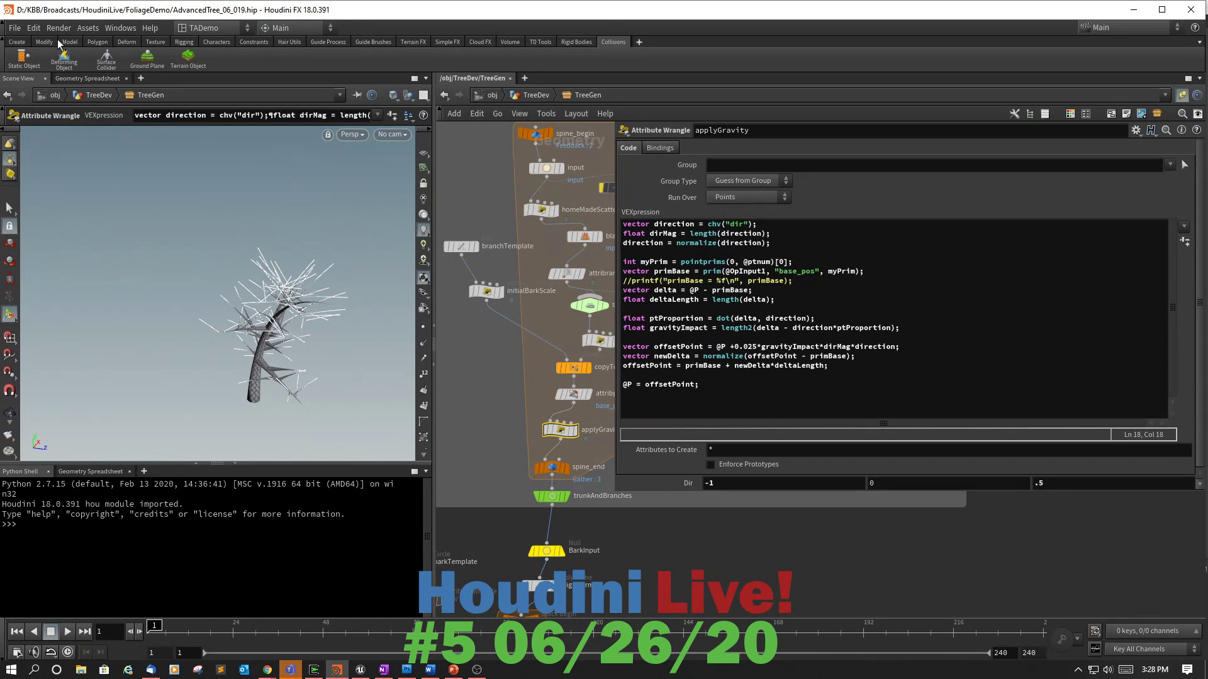
Save the scene under the new file name AdvancedTree_06_026.hip in the FoliageDemo folder.
left_click(15, 27)
left_click(33, 28)
left_click(15, 28)
left_click(32, 107)
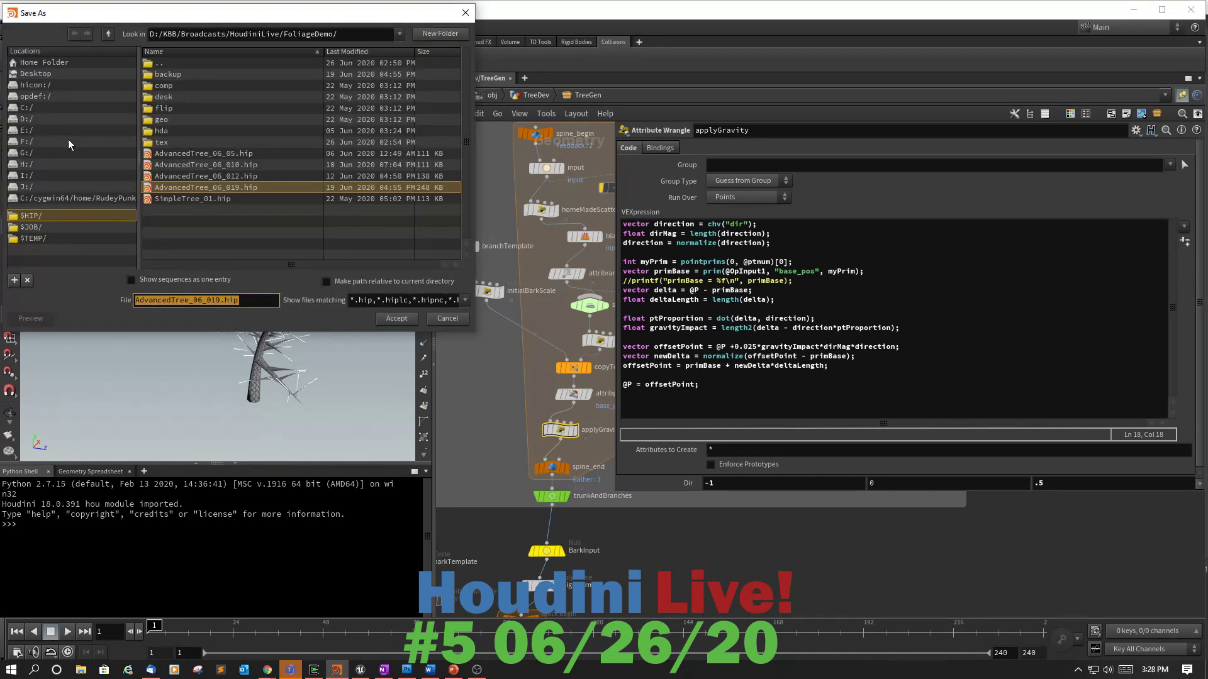
left_click(224, 302)
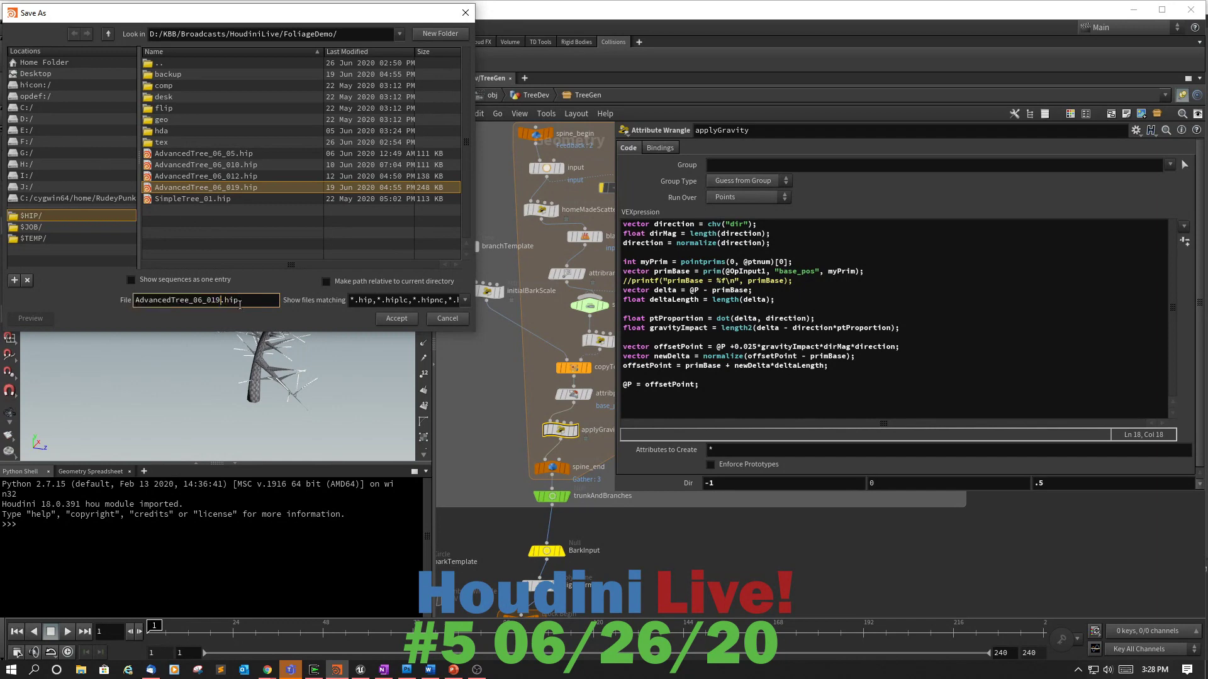
key("BackSpace")
key("BackSpace")
type("26")
key("Return")
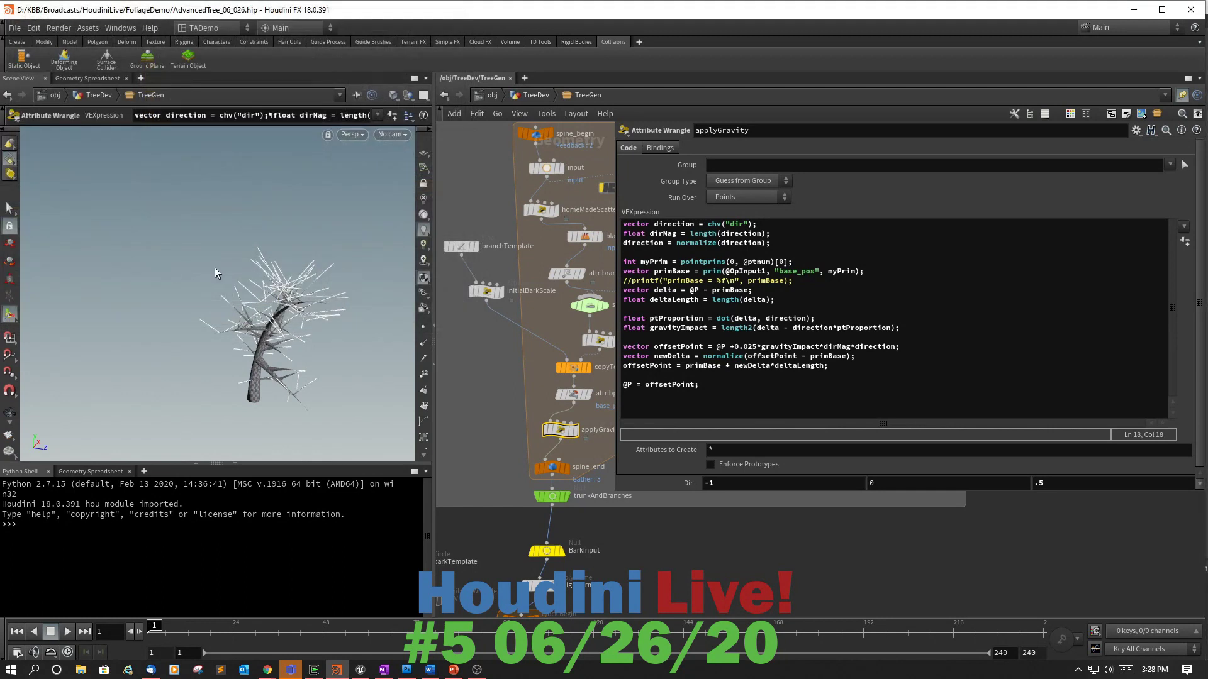
Try adjusting the Dir vector's X and Z values while viewing the tree from another side, and make the parameter pane taller.
key("Escape")
left_click_drag(370, 393, 269, 368)
key("Return")
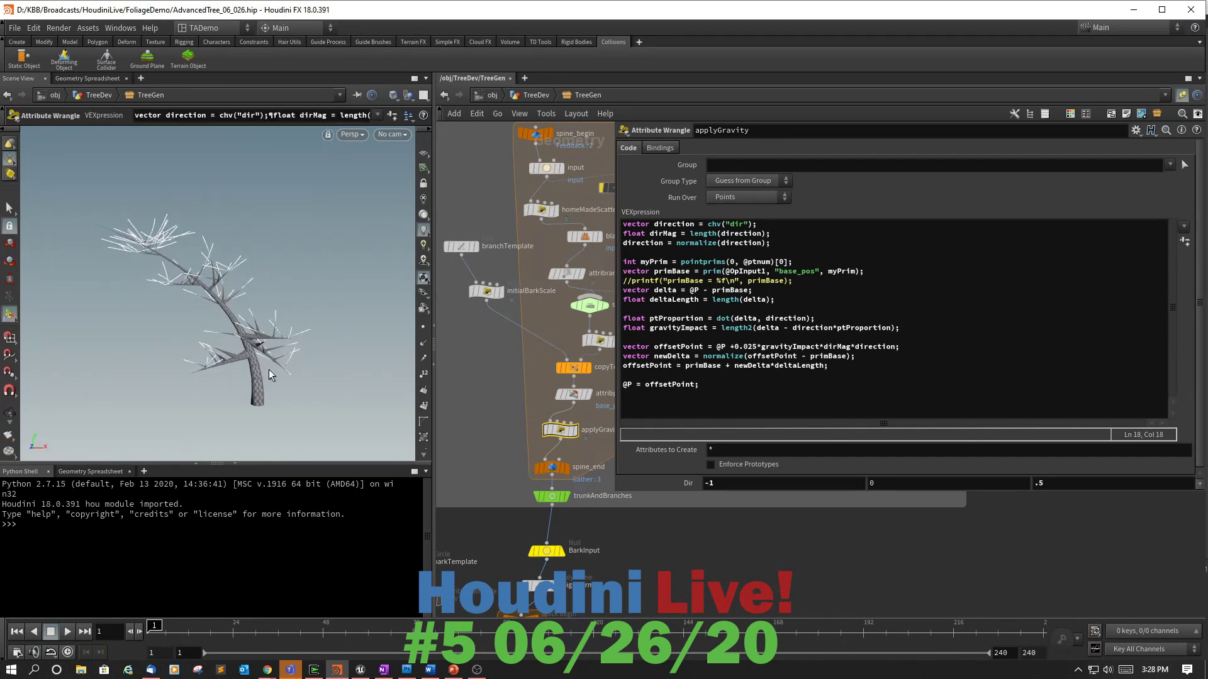
mouse_move(814, 483)
middle_mouse_down()
mouse_move(915, 488)
mouse_move(840, 487)
mouse_move(814, 455)
mouse_move(849, 457)
mouse_move(796, 461)
mouse_move(821, 465)
mouse_move(815, 486)
middle_mouse_up()
mouse_move(1052, 482)
middle_mouse_down()
mouse_move(1051, 465)
mouse_move(1107, 479)
mouse_move(1052, 482)
middle_mouse_up()
left_click_drag(664, 493, 660, 543)
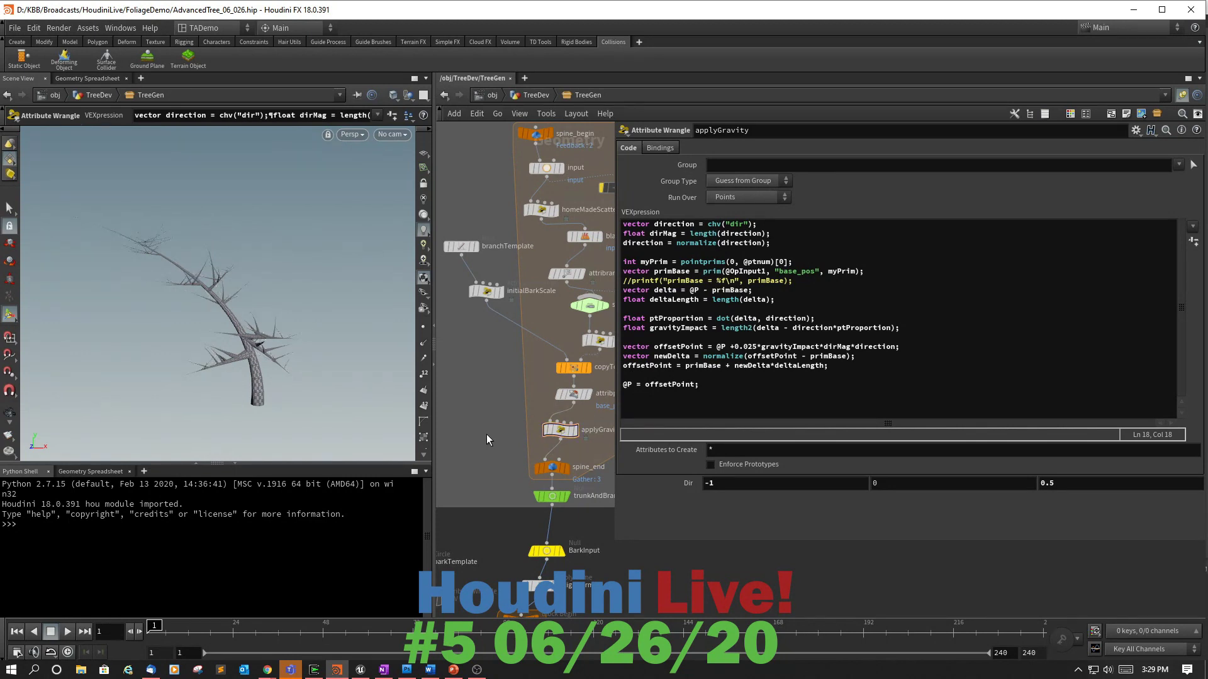
Go up to TreeDev to check the names of TreeGen's Gravity Direction and Gravity Scale parameters, and return inside TreeGen.
key("u")
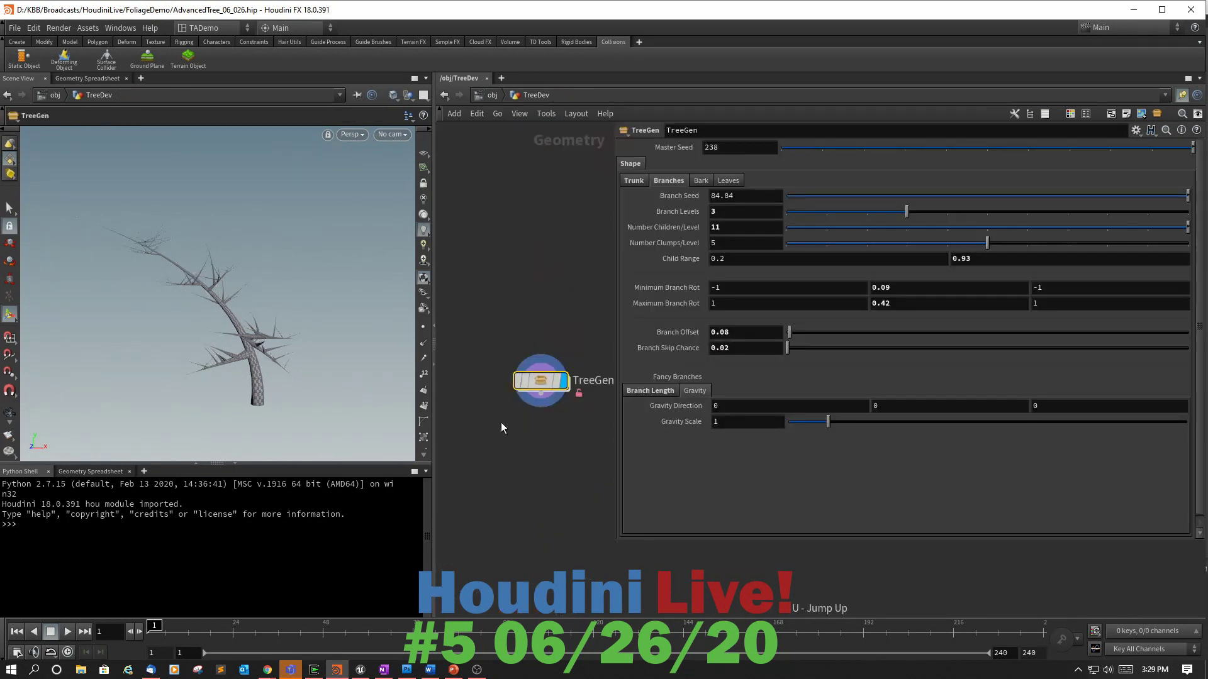
mouse_move(536, 384)
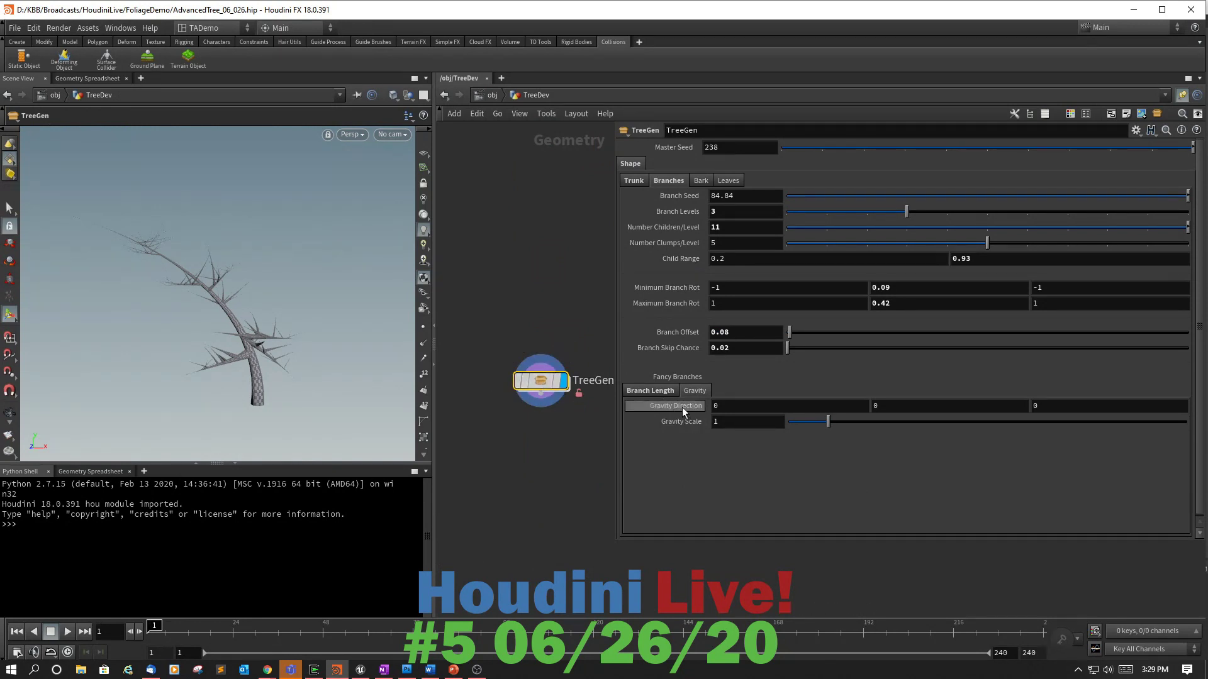
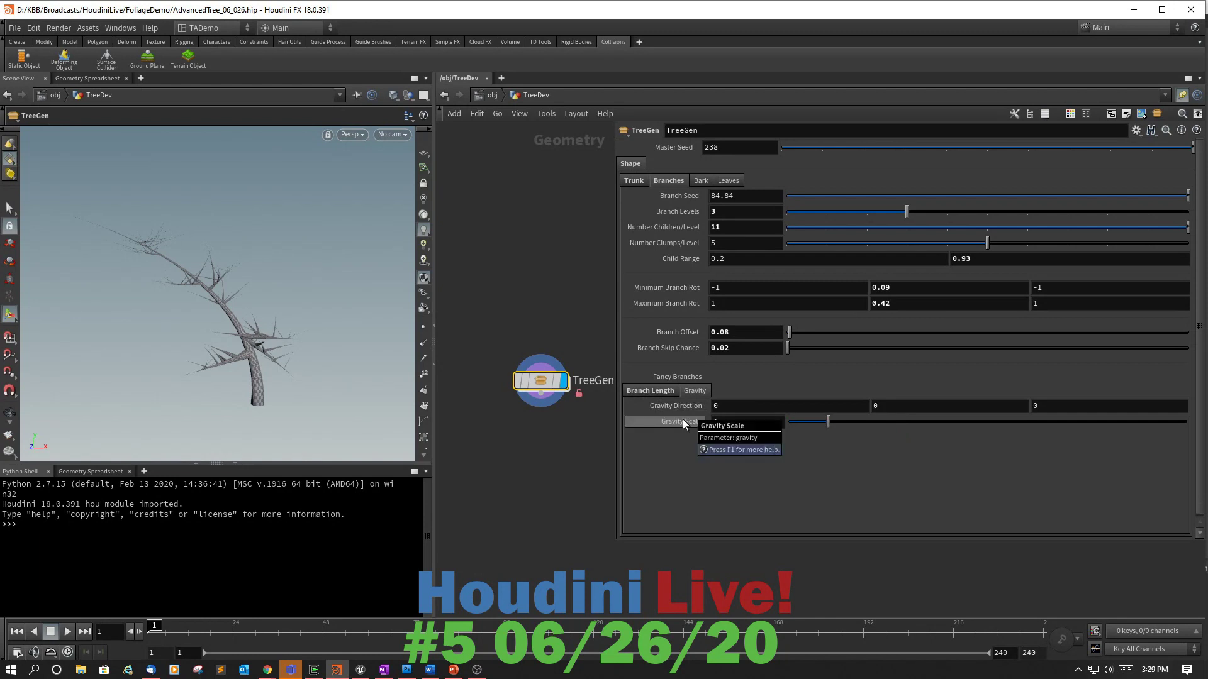
double_click(542, 382)
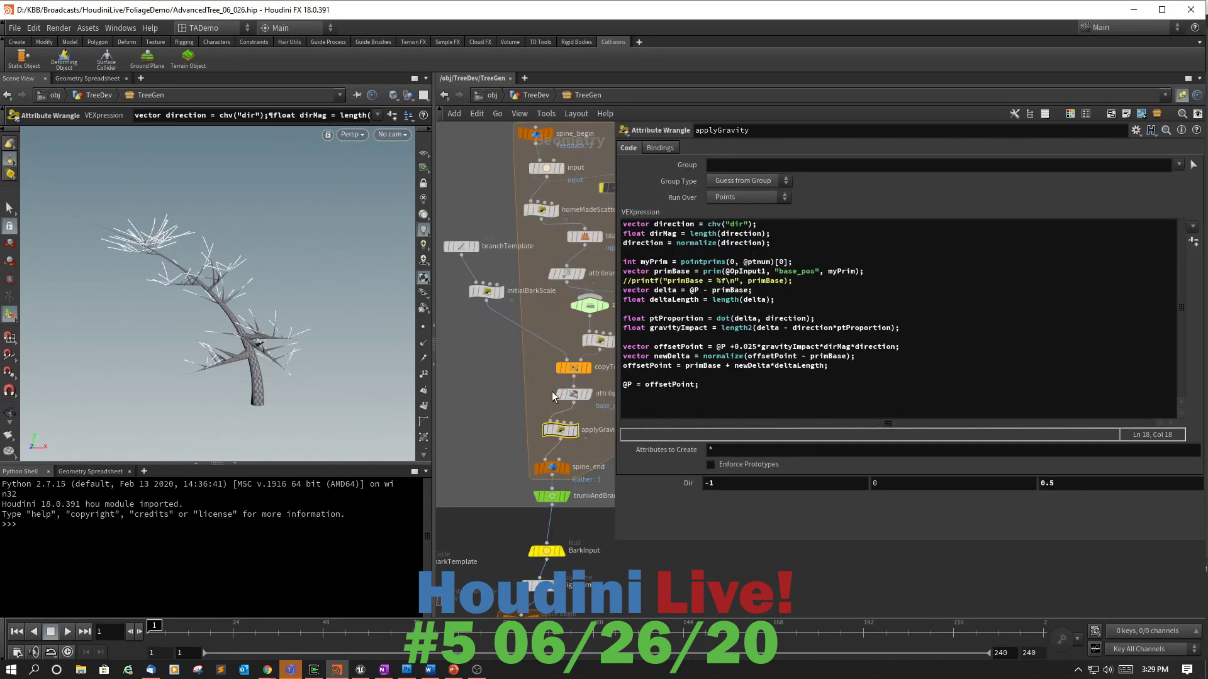
Link the X component of applyGravity's Dir vector to the parent asset with the expression ch("../GravityDirectionx").
double_click(723, 484)
type("ch(")
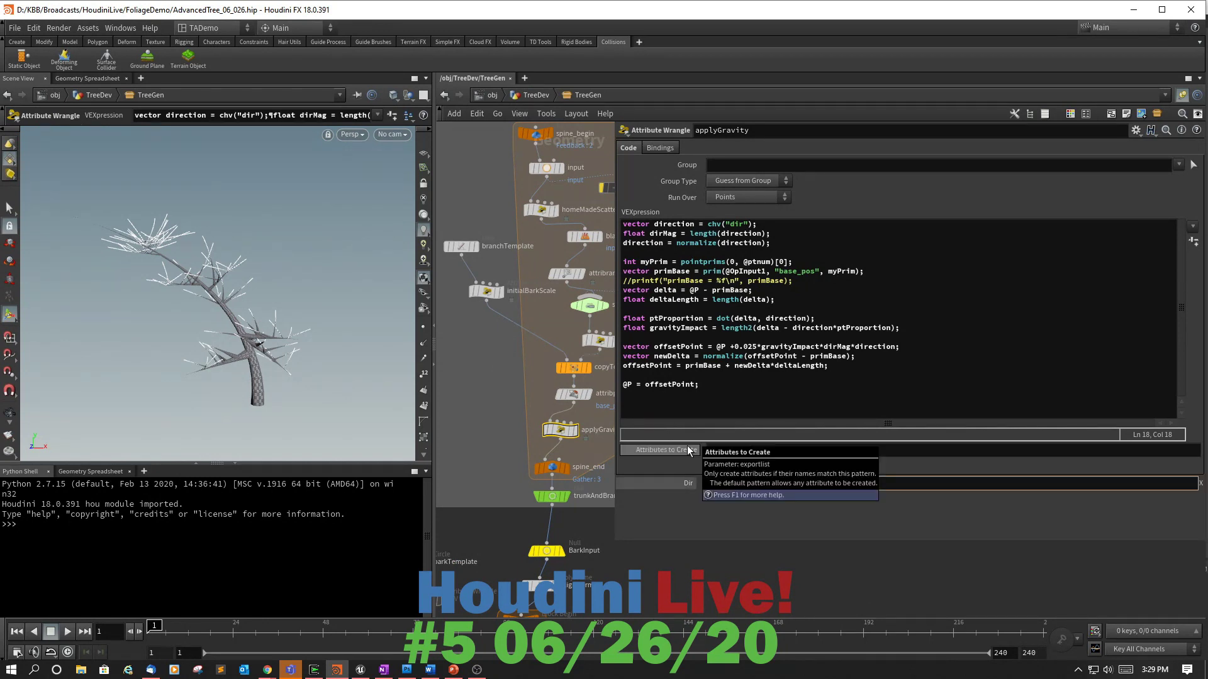
type(")")
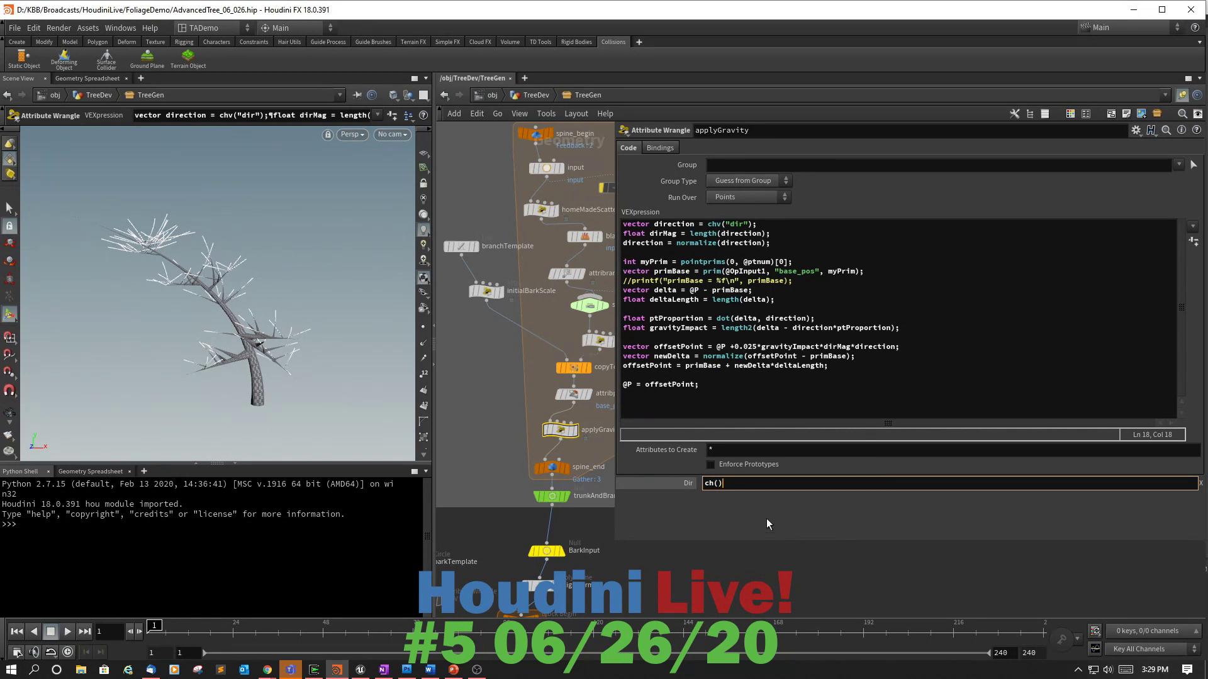
key("Left")
type("\"\"")
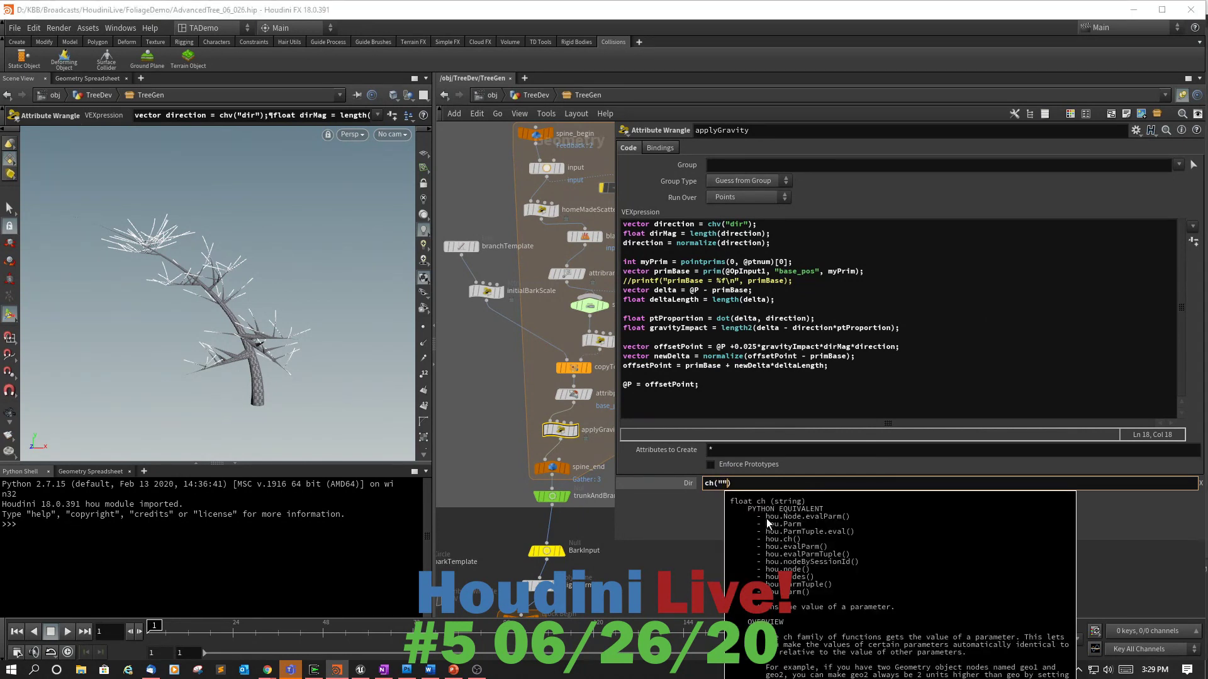
key("Left")
type("../")
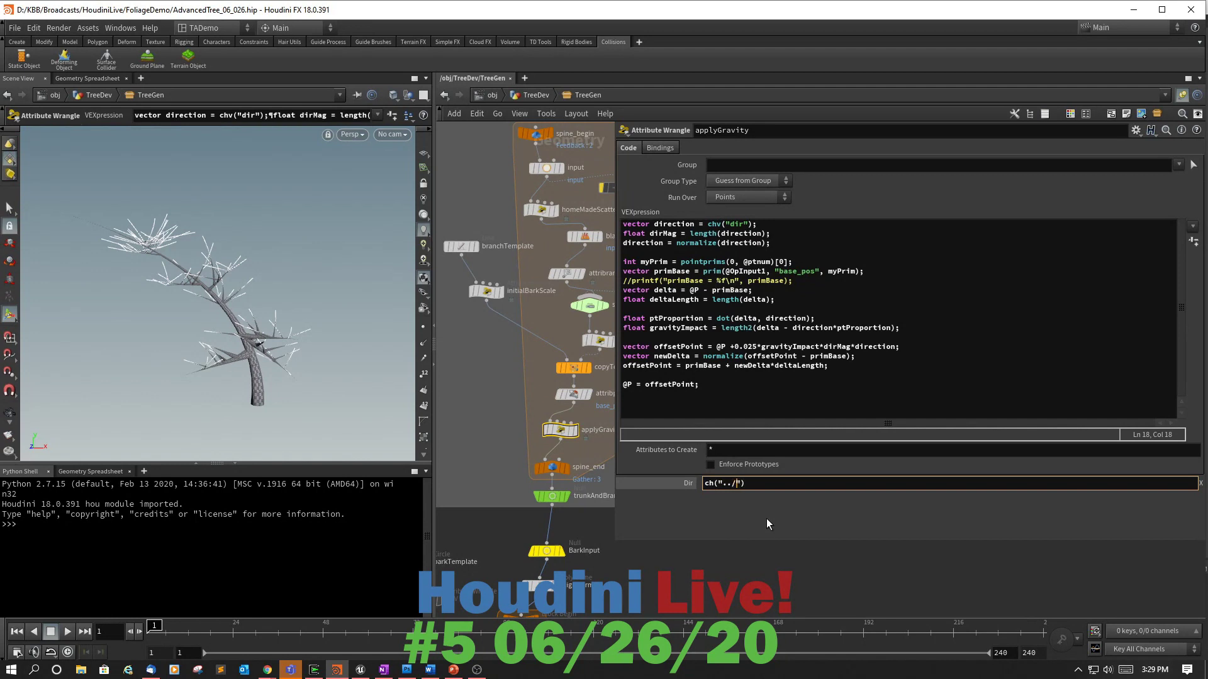
type("Gravity")
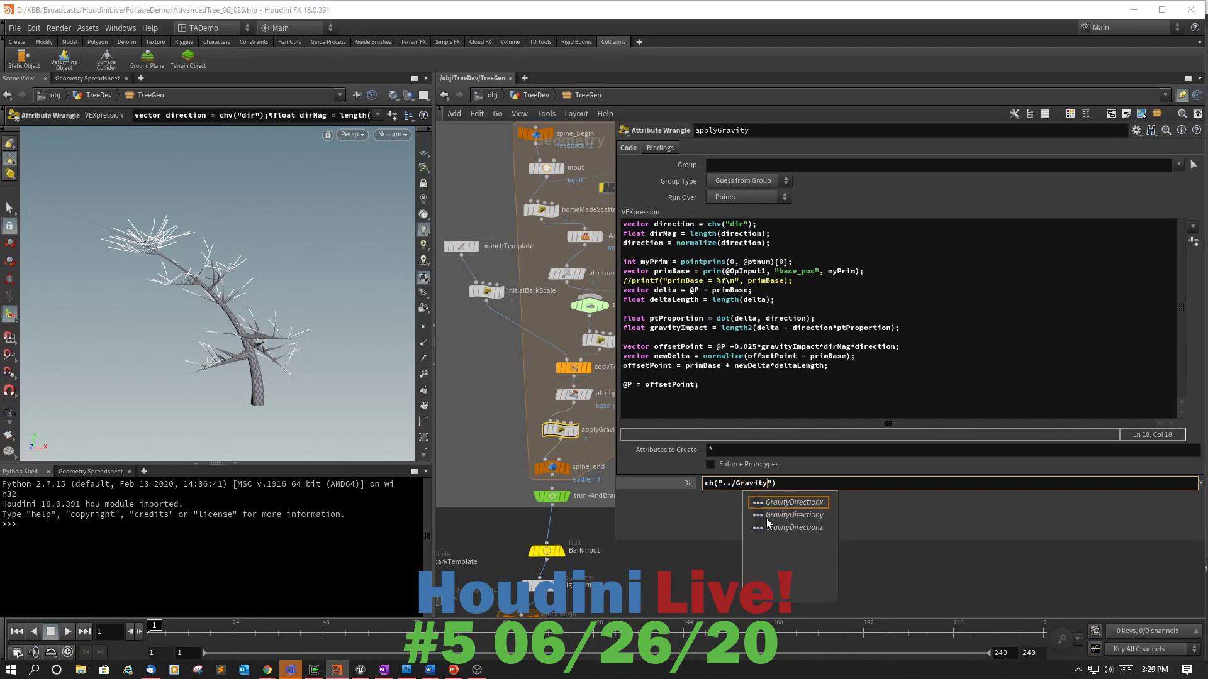
key("Down")
key("Return")
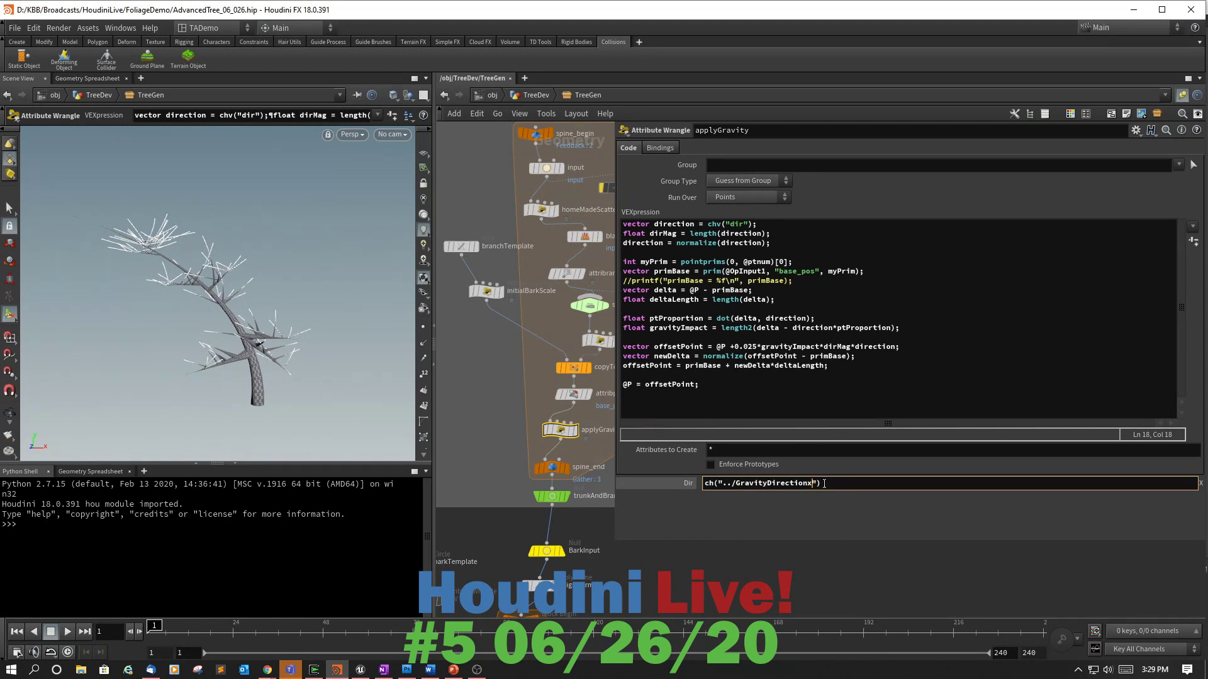
Copy the X expression into Dir's Y component and change it to ch("../GravityDirectiony").
left_click_drag(824, 484, 664, 481)
key("ctrl+c")
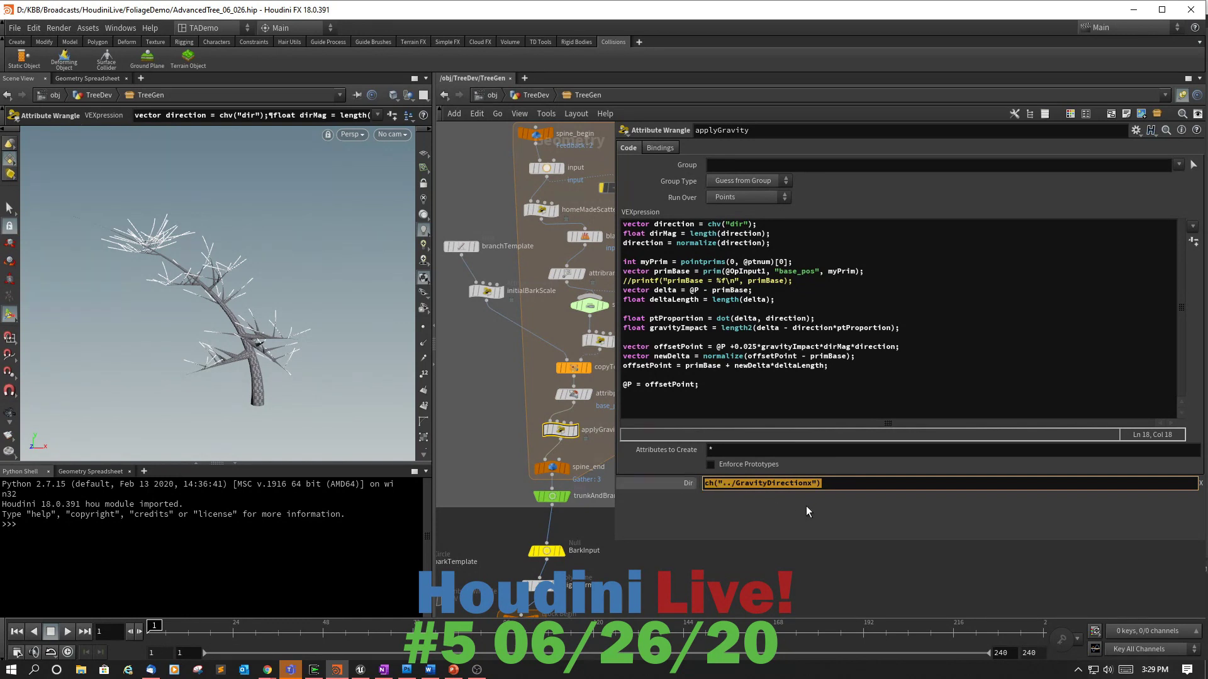
key("Tab")
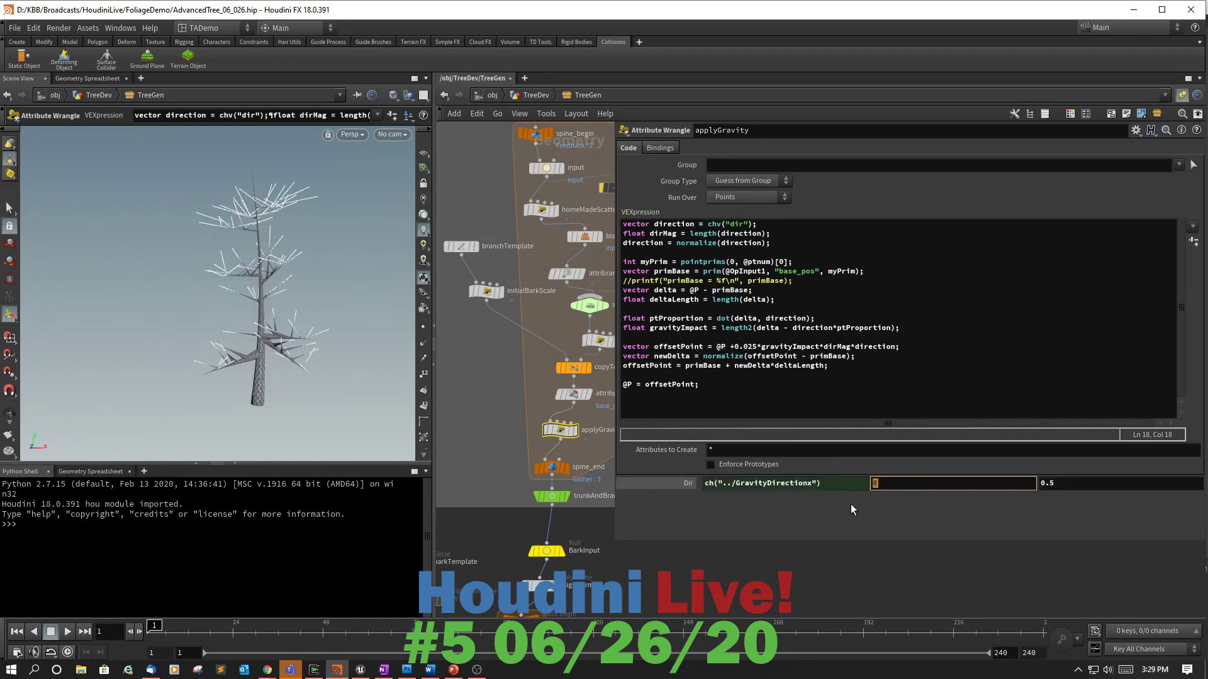
key("ctrl+v")
left_click(980, 486)
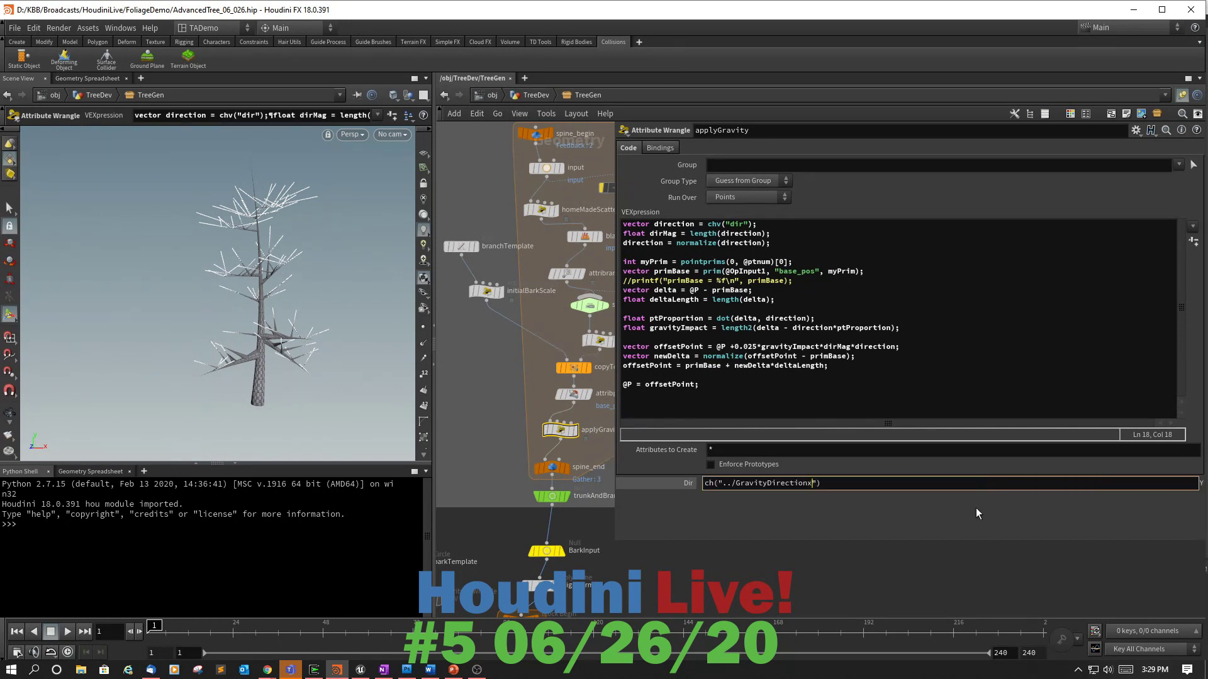
key("BackSpace")
type("yDirectiony\")")
Reuse the copied expression for Dir's Z component, changing it to ch("../GravityDirectionz").
key("Tab")
key("ctrl+a")
key("ctrl+v")
left_click(810, 489)
key("BackSpace")
type("z")
key("Return")
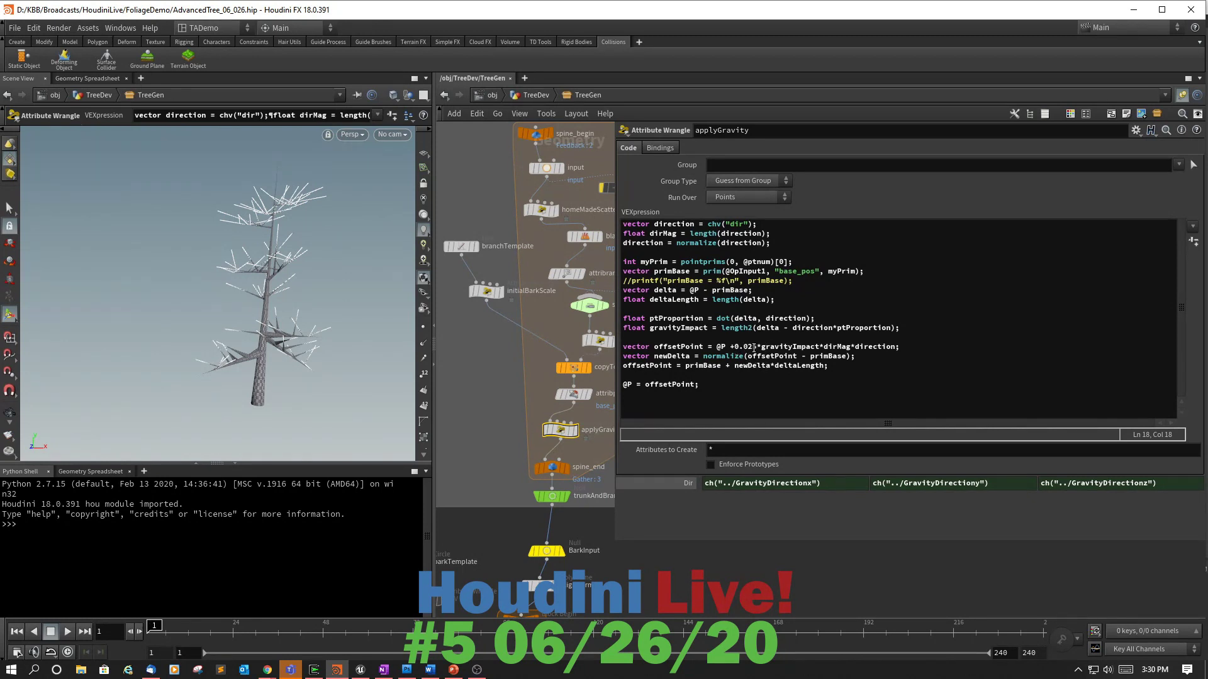
Replace the 0.025 factor in the offsetPoint line with a ch("../") reference to TreeGen's Gravity Scale parameter.
left_click(758, 347)
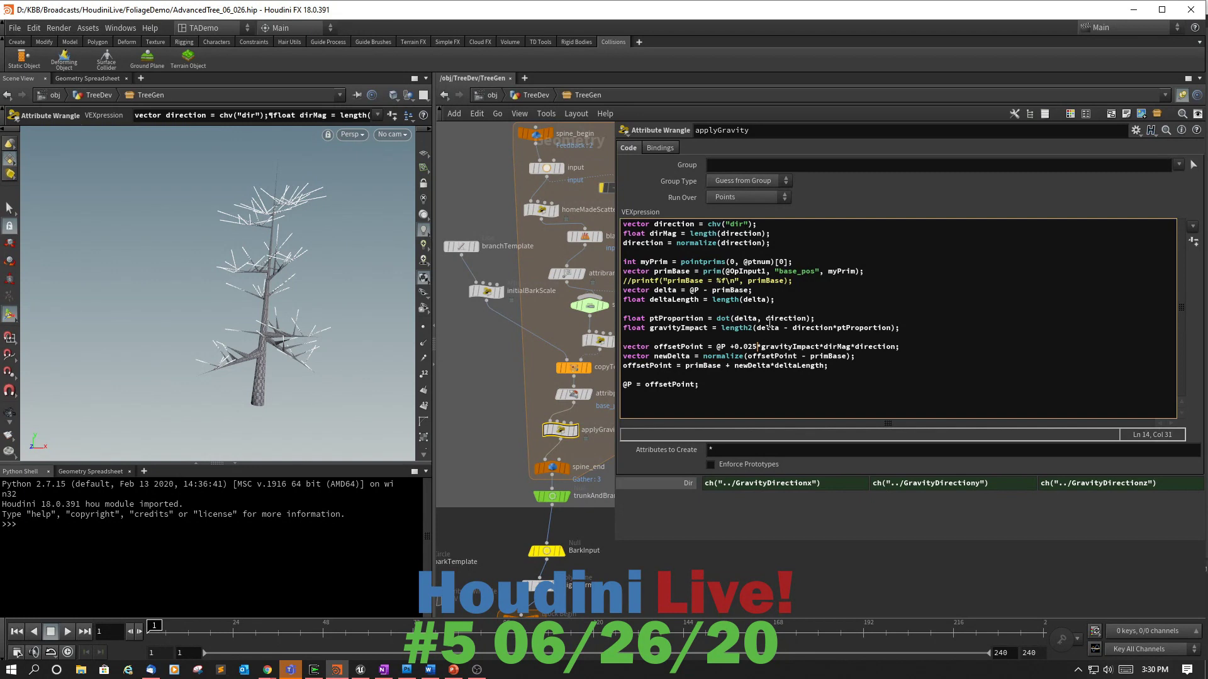
key("BackSpace")
key("BackSpace")
key("BackSpace")
key("BackSpace")
key("BackSpace")
type("ch")
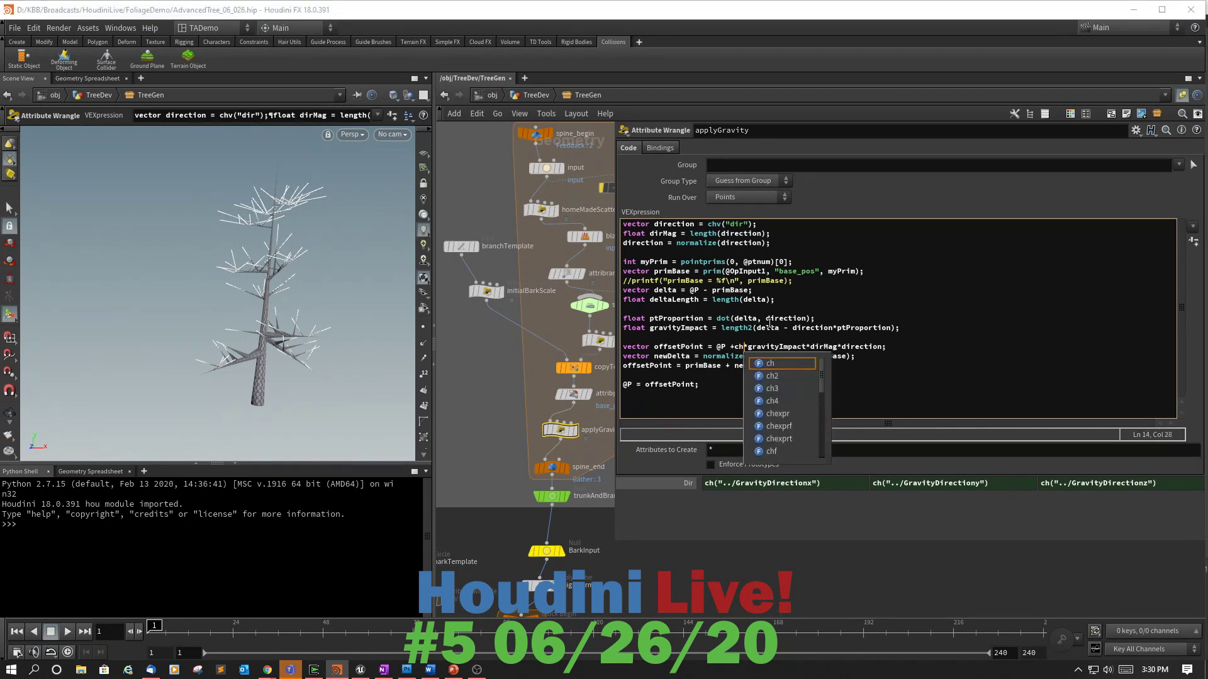
type("()")
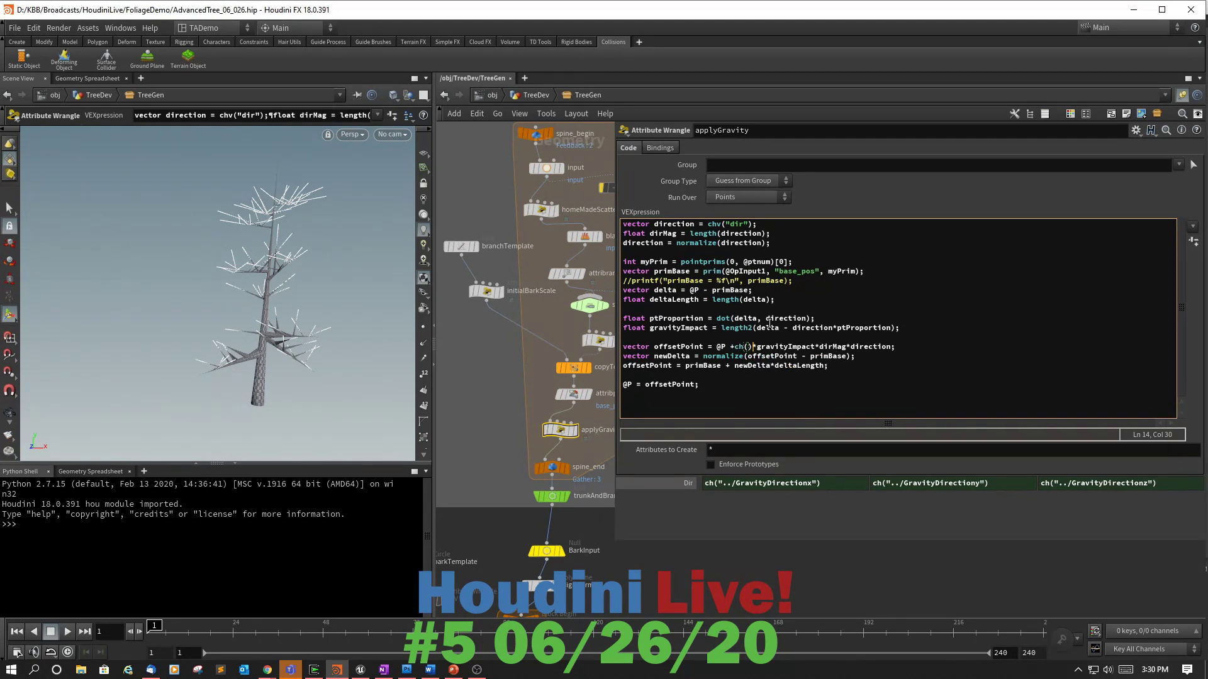
key("Left")
type("\"\"")
key("Left")
type("../")
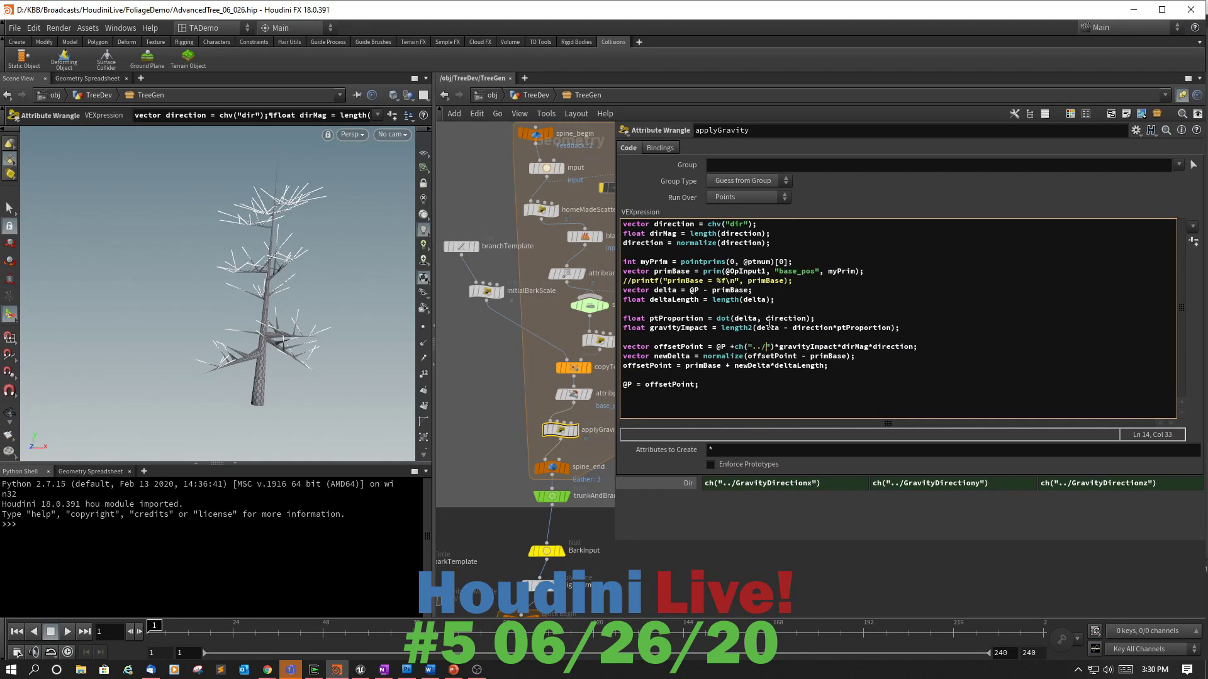
type("gravity")
Go up to TreeDev and set TreeGen's Gravity Direction X to -0.1 and Gravity Scale to .025.
key("u")
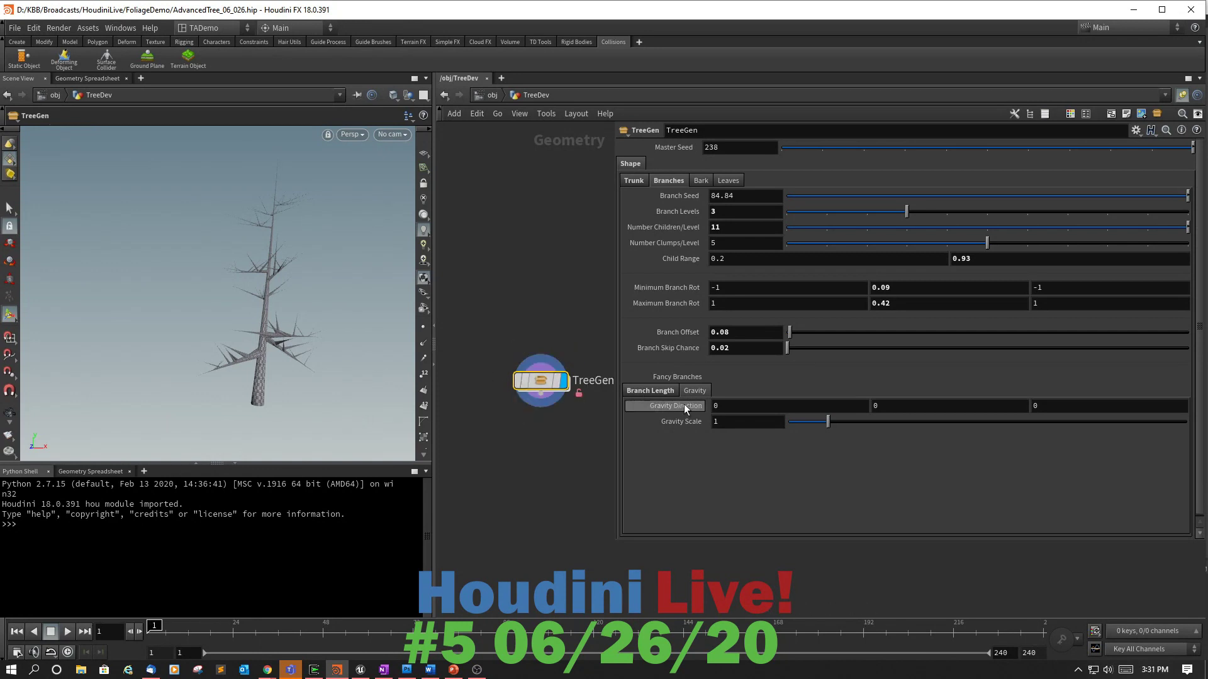
middle_click_drag(754, 407, 737, 414)
double_click(751, 420)
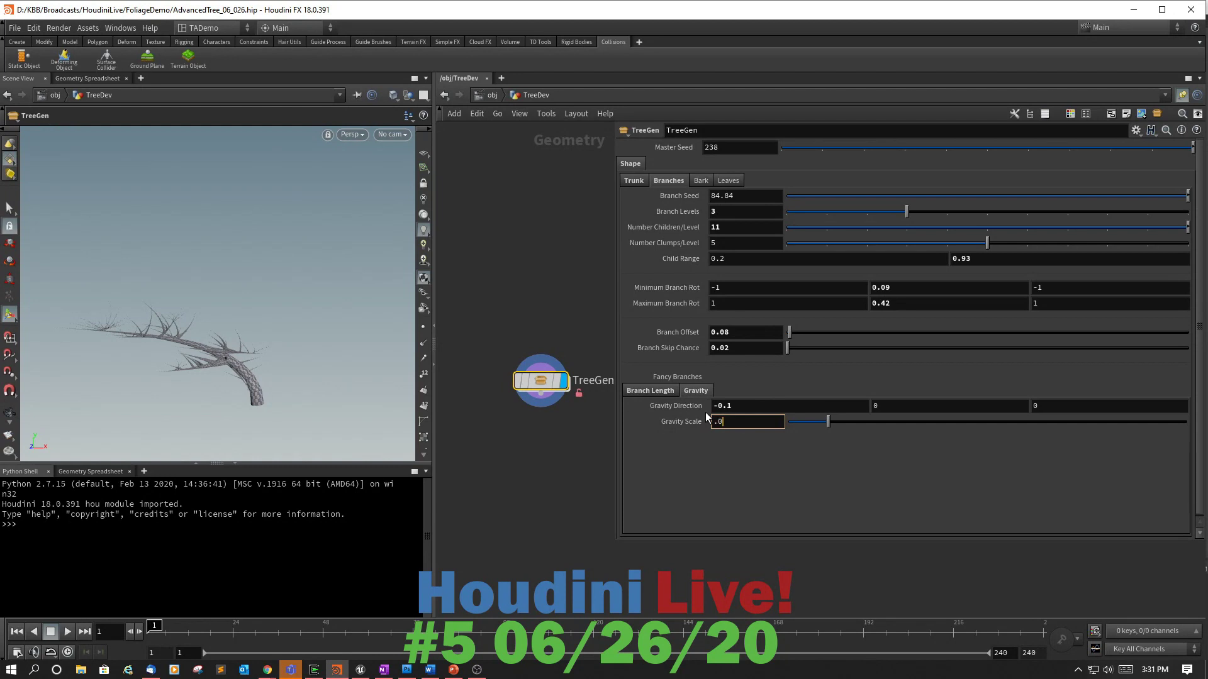
key("Return")
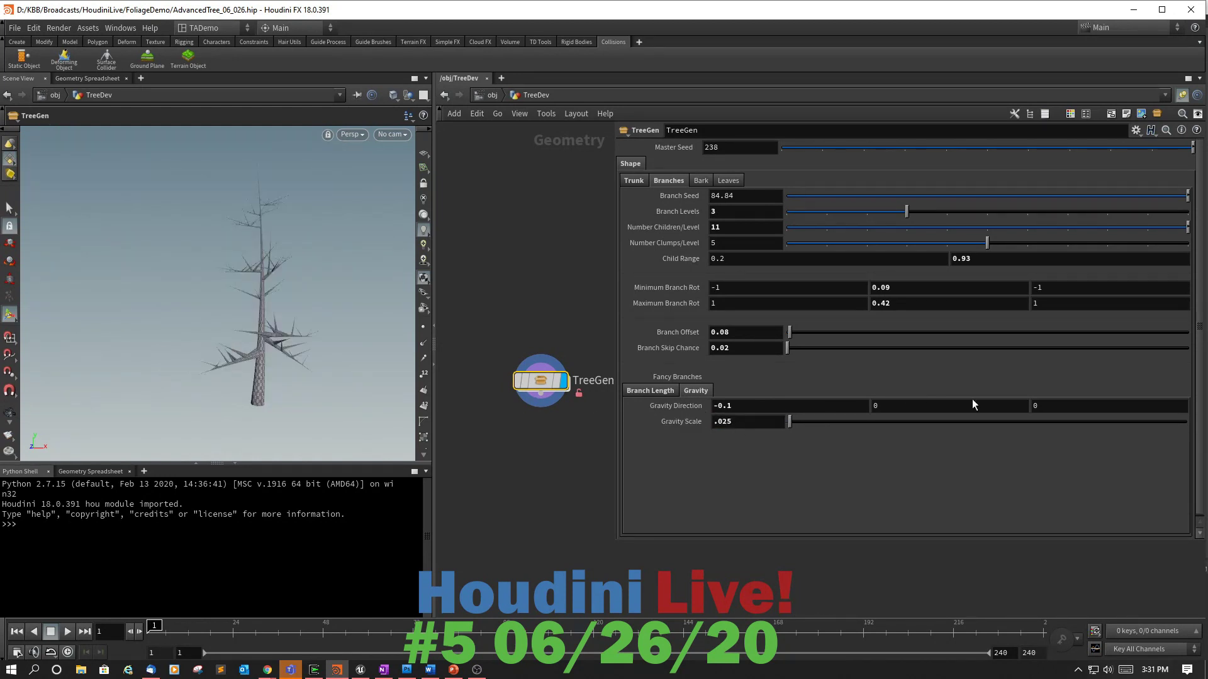
Set Gravity Direction Z to .1, increase Gravity Scale to 0.13, and save the scene.
double_click(1060, 405)
type("1")
key("Return")
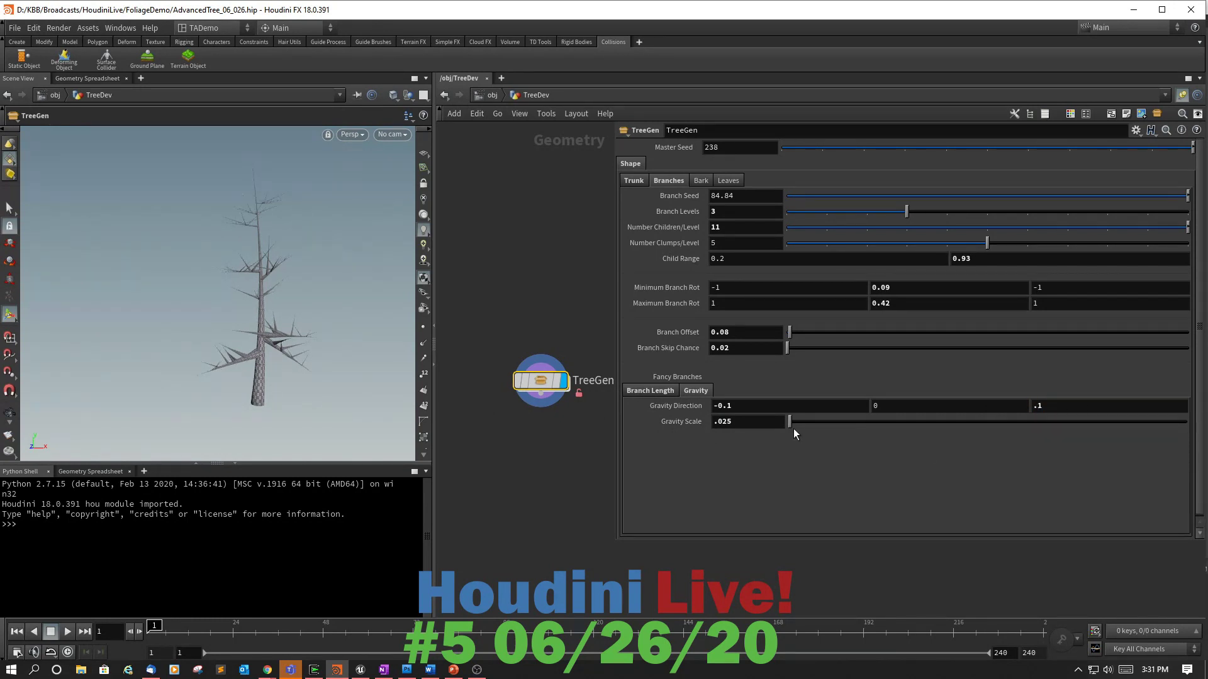
mouse_move(788, 417)
left_mouse_down()
mouse_move(871, 418)
mouse_move(793, 424)
left_mouse_up()
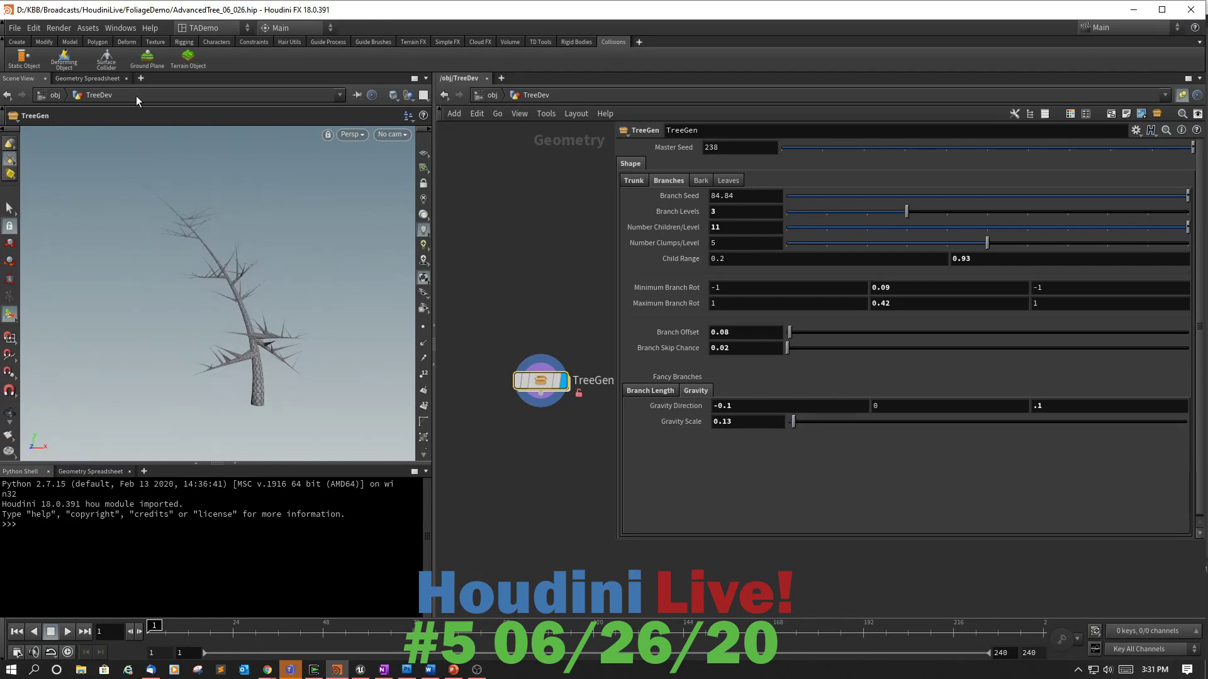
left_click(15, 29)
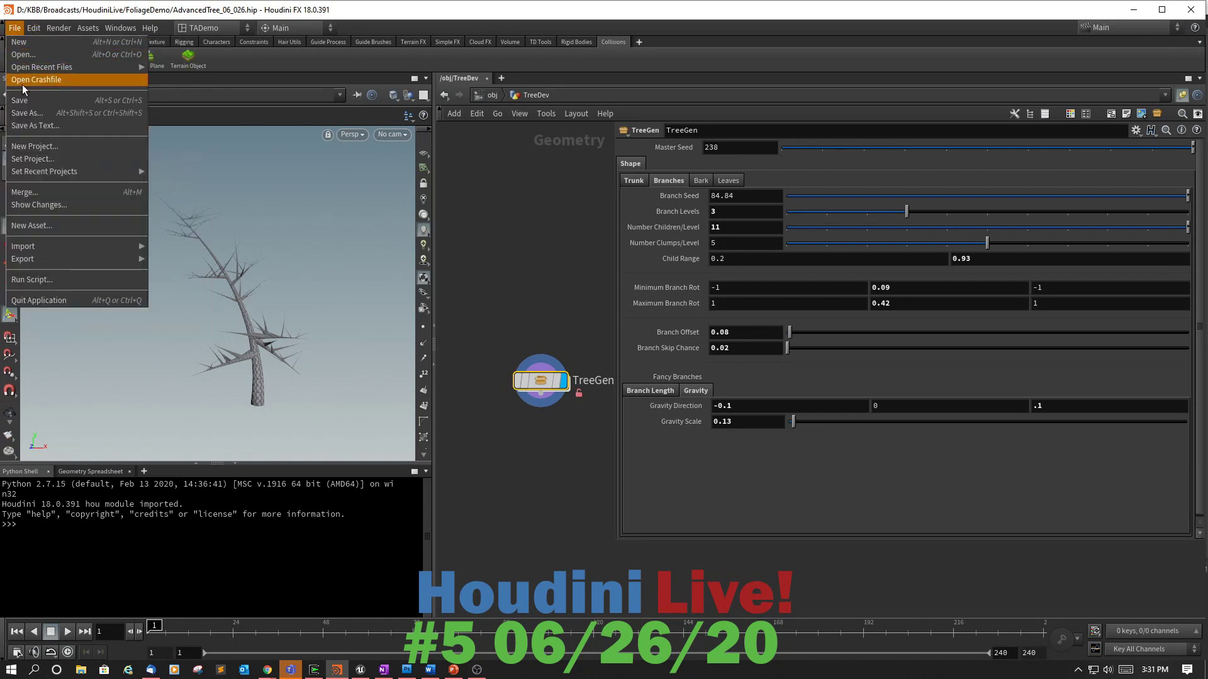
left_click(25, 100)
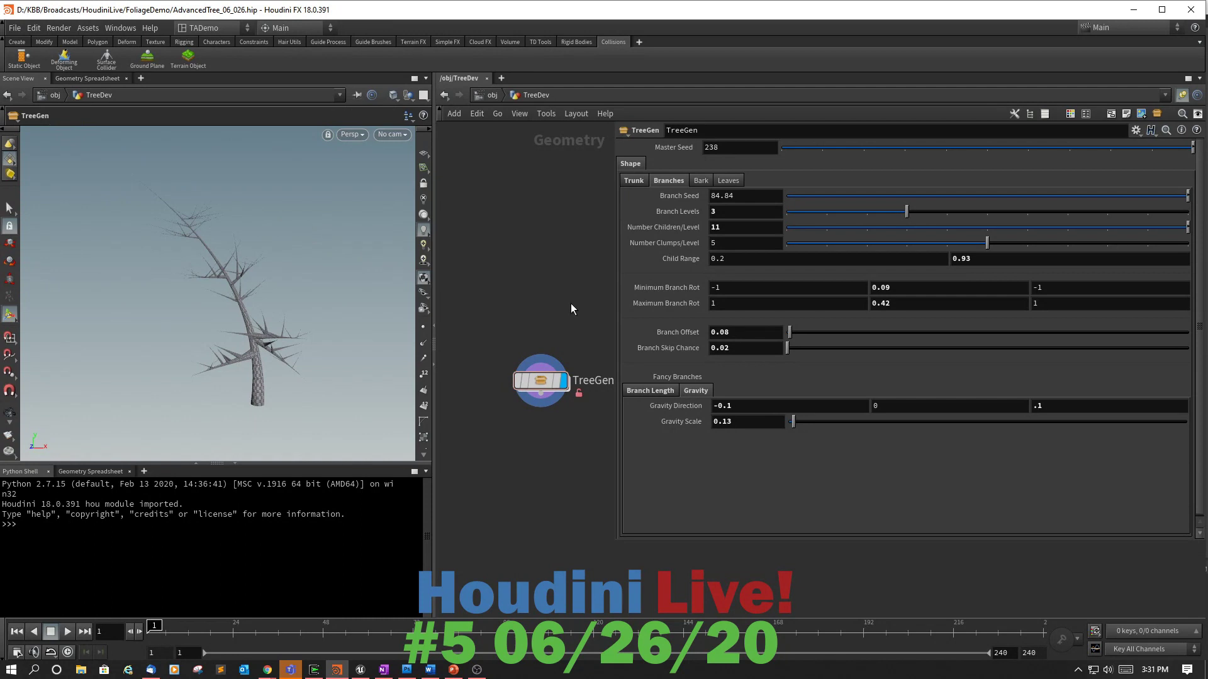
Activate the Select tool and hide the parameter pane at object level, and go back inside TreeDev.
key("u")
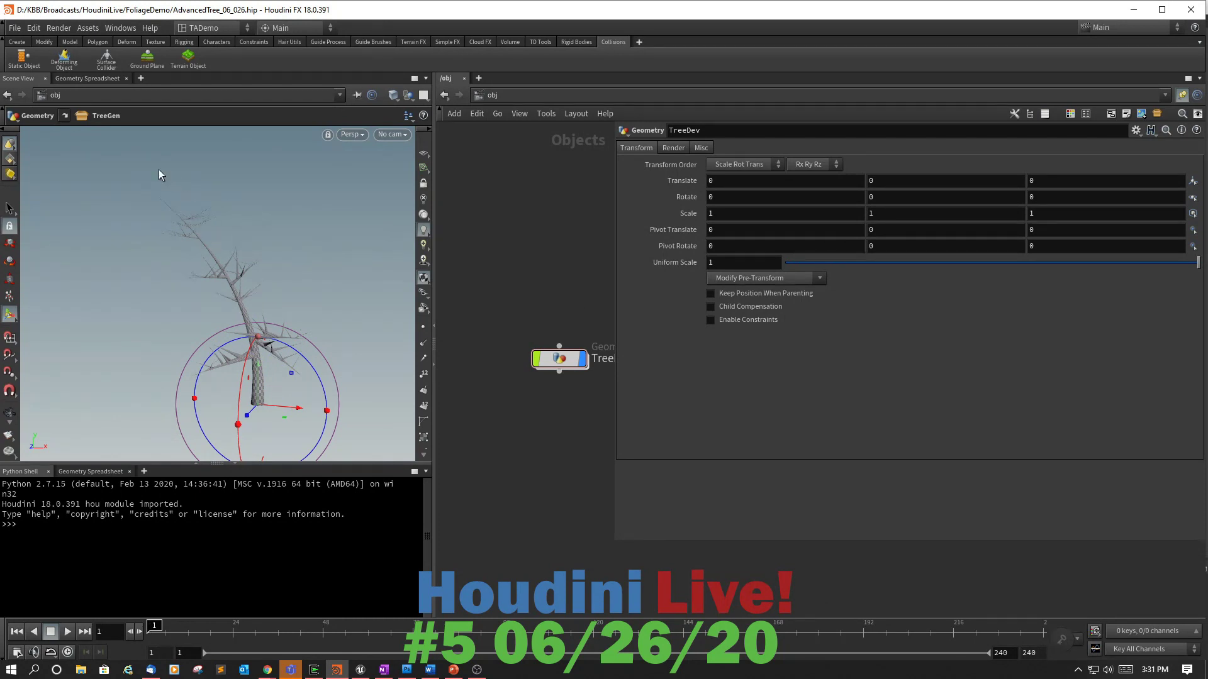
left_click(9, 208)
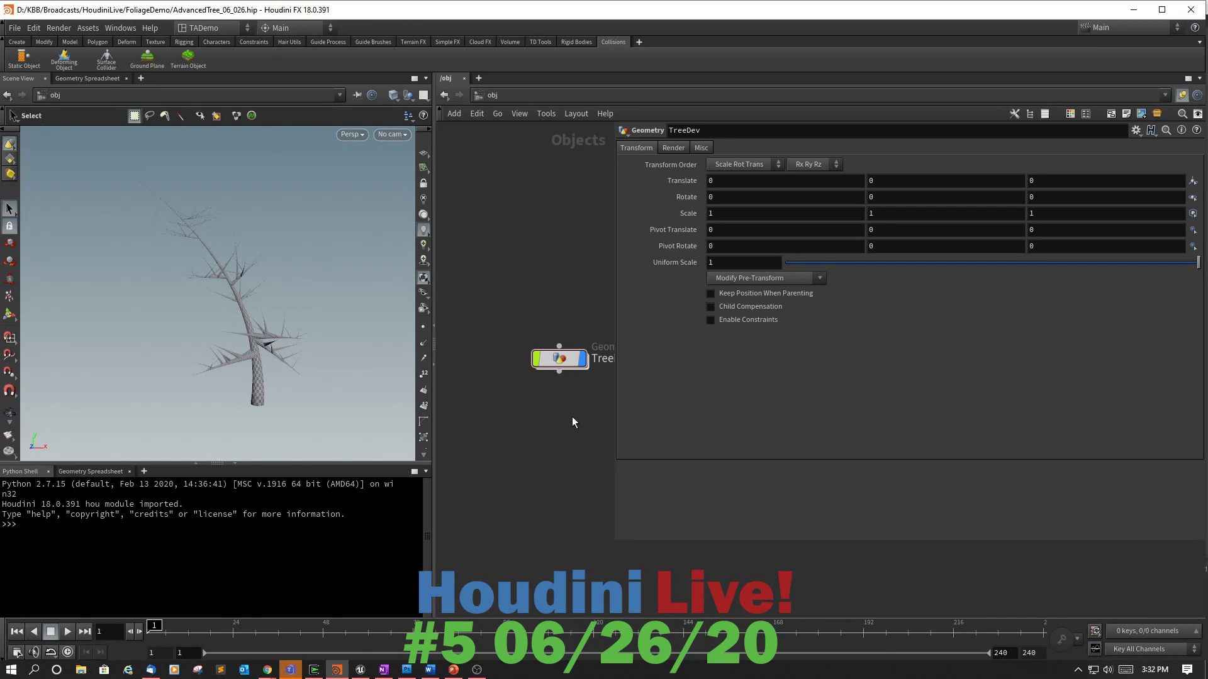
key("p")
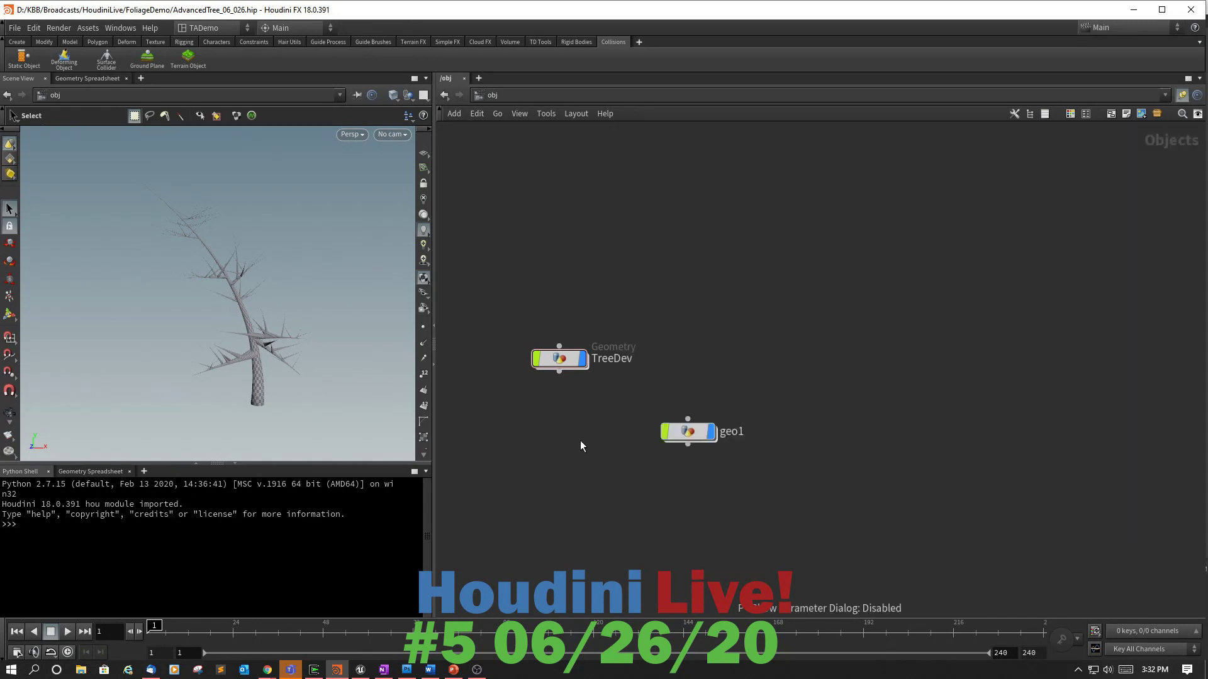
double_click(557, 359)
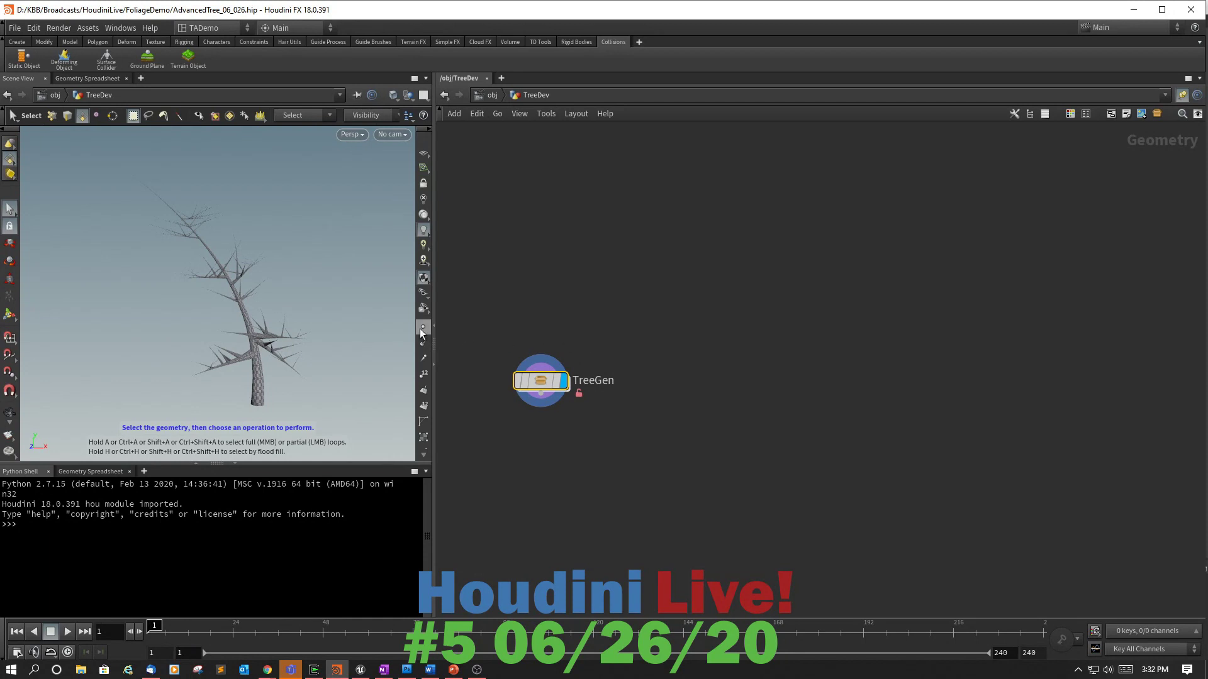
key("Escape")
left_click_drag(371, 332, 274, 331)
key("s")
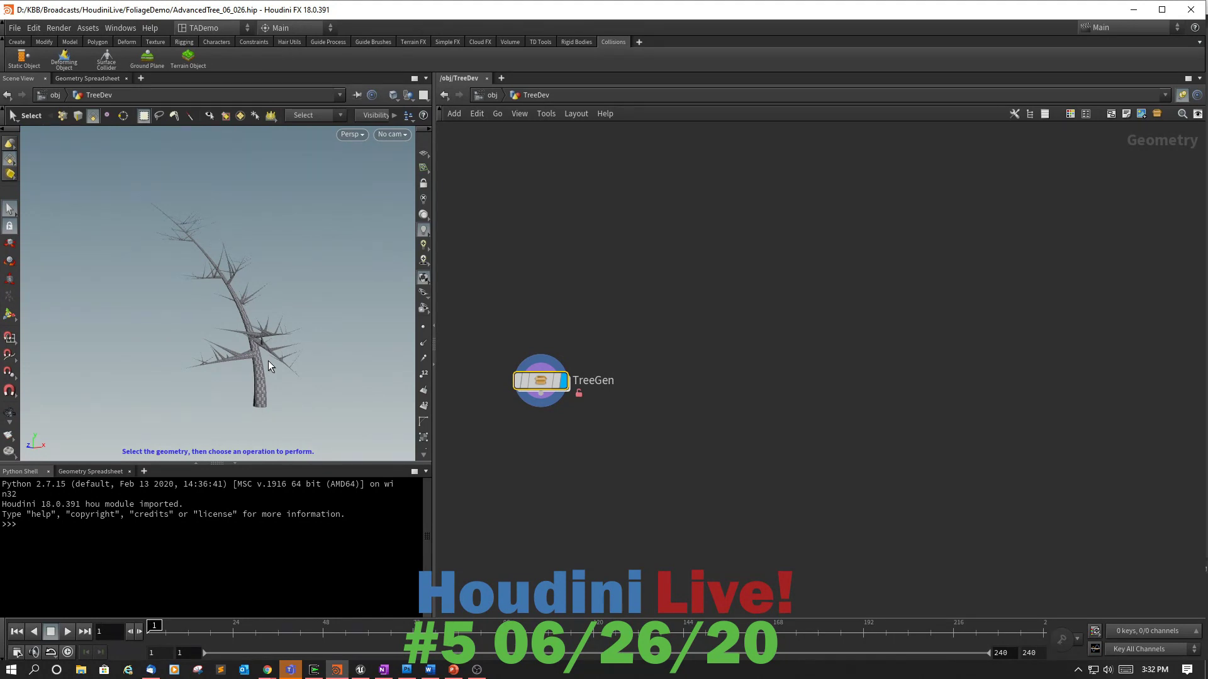
Open the type properties of the TreeGen asset and collapse its Trunk, Branches and Bark parameter folders.
double_click(541, 380)
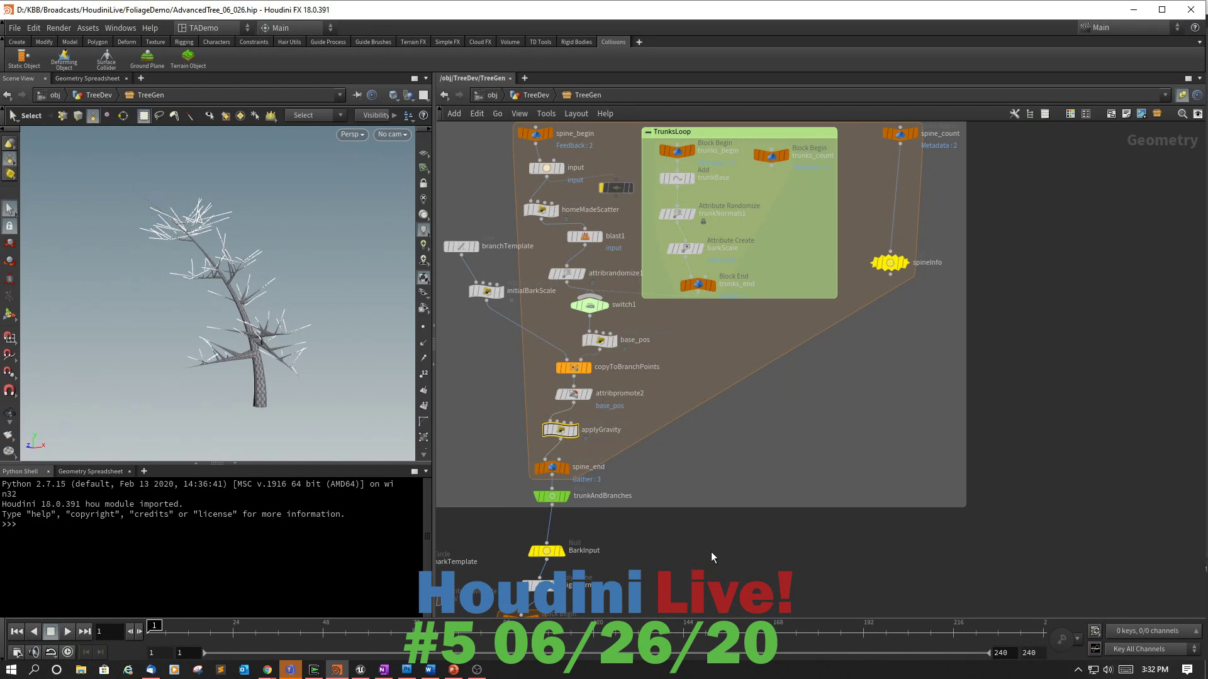
key("u")
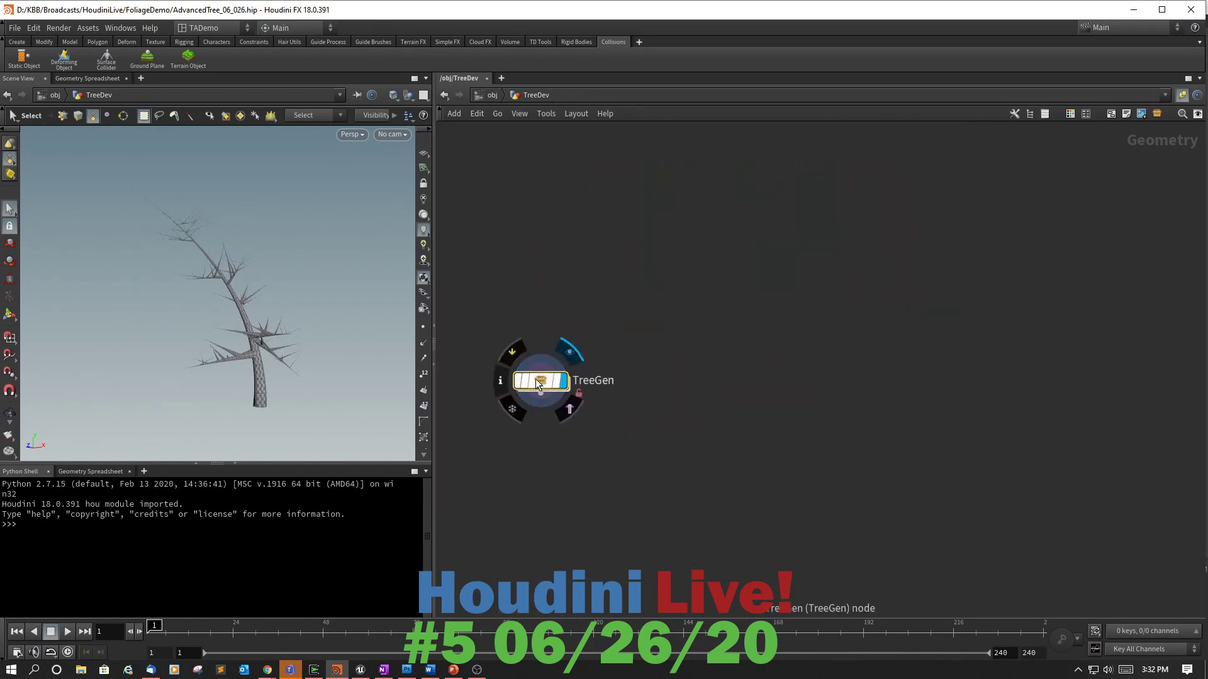
right_click(538, 383)
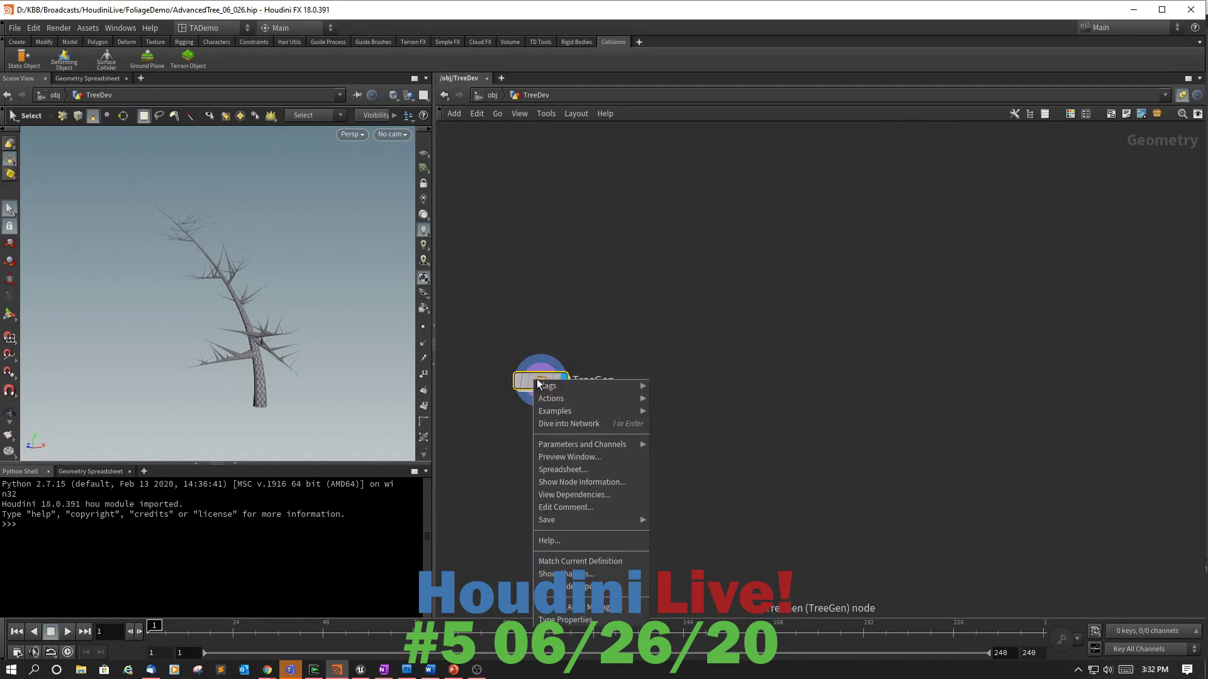
left_click(577, 621)
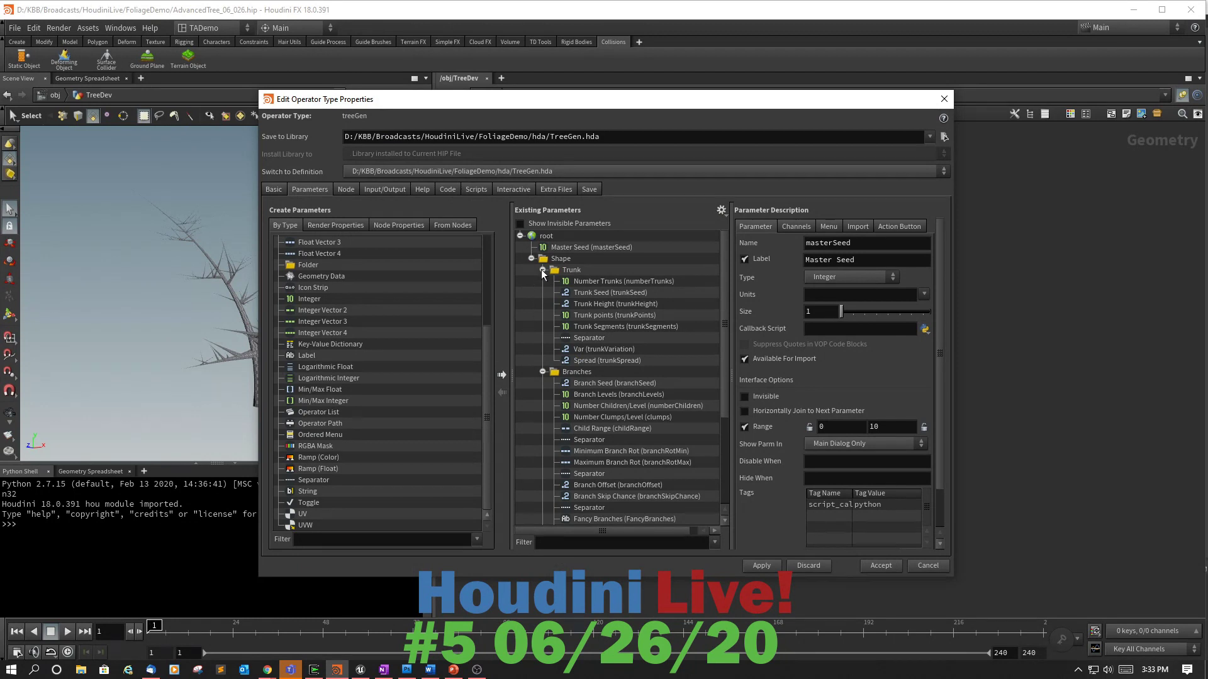
left_click(542, 270)
left_click(542, 281)
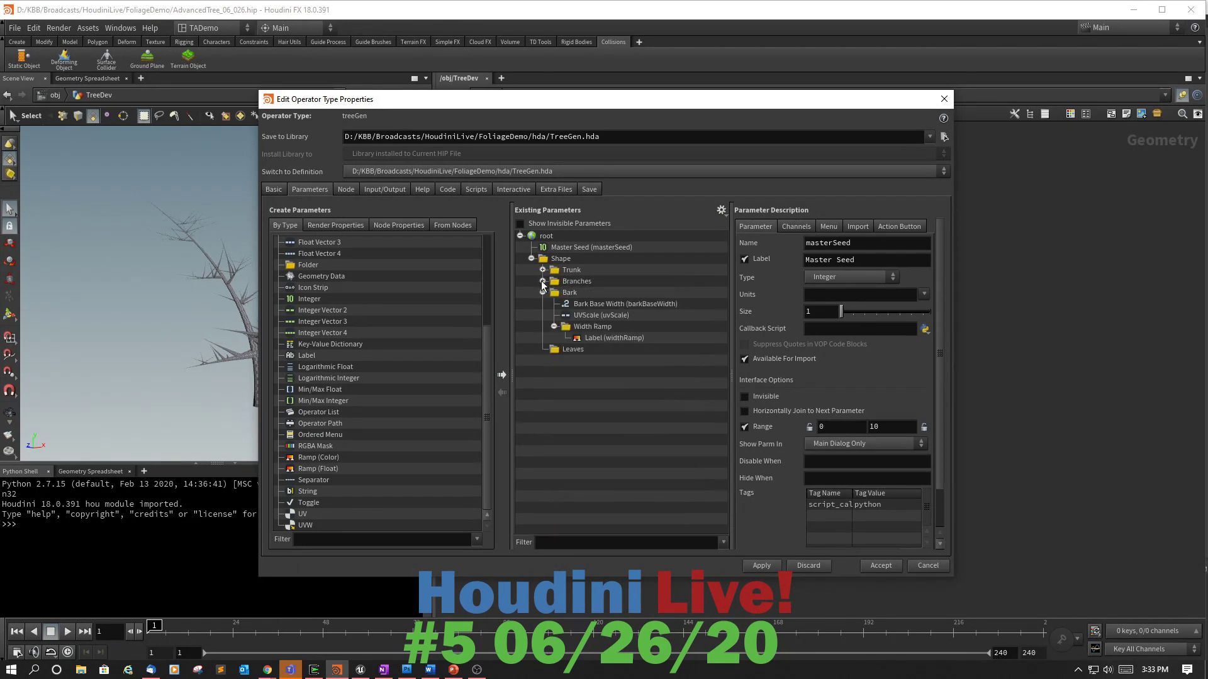
left_click(542, 293)
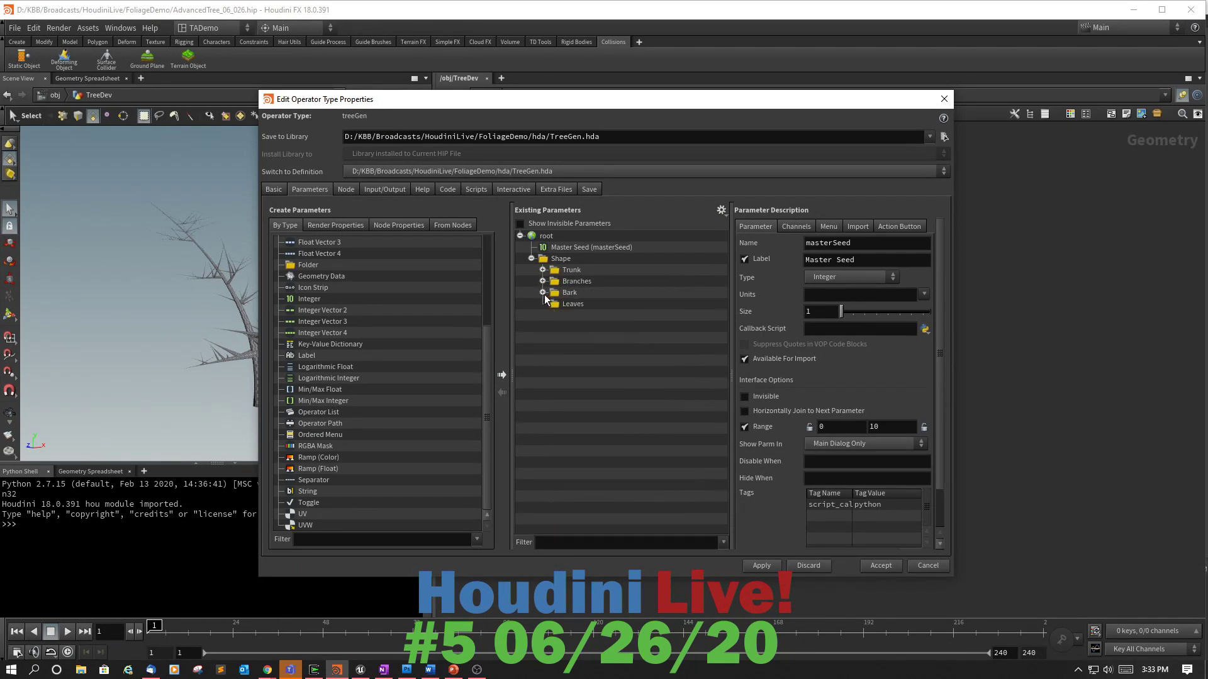
Add a new folder inside the Leaves folder of TreeGen's existing parameters.
left_click(575, 306)
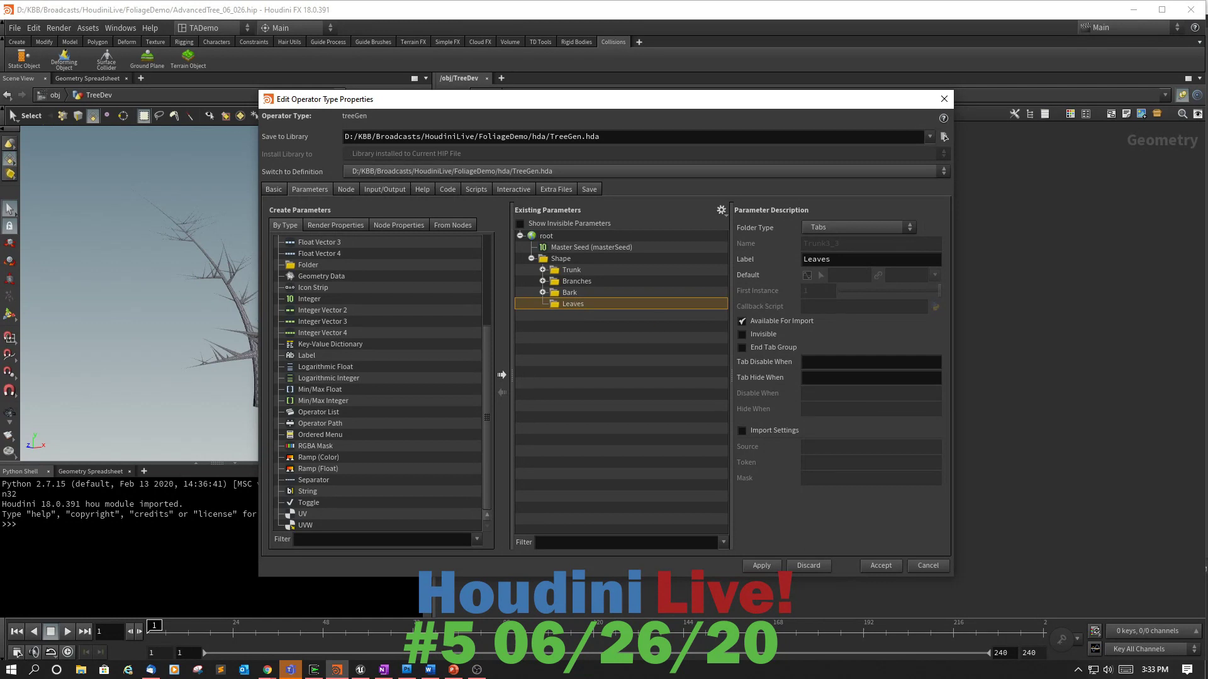
key("alt+Tab")
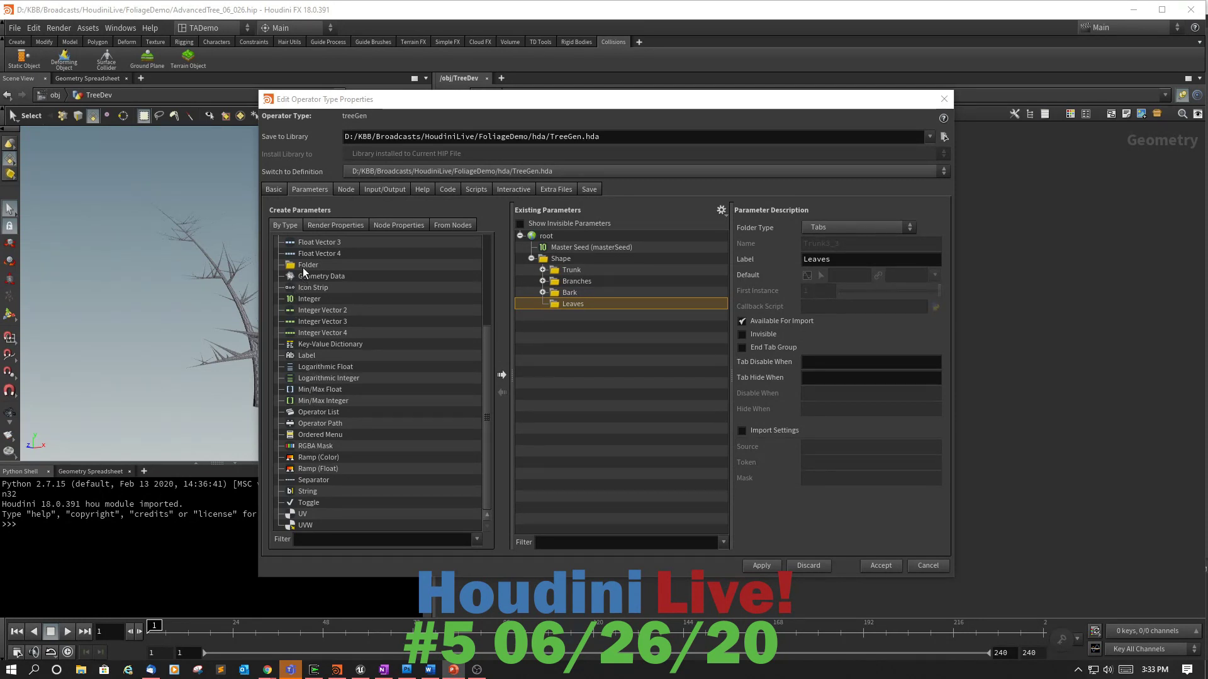
left_click_drag(303, 267, 572, 304)
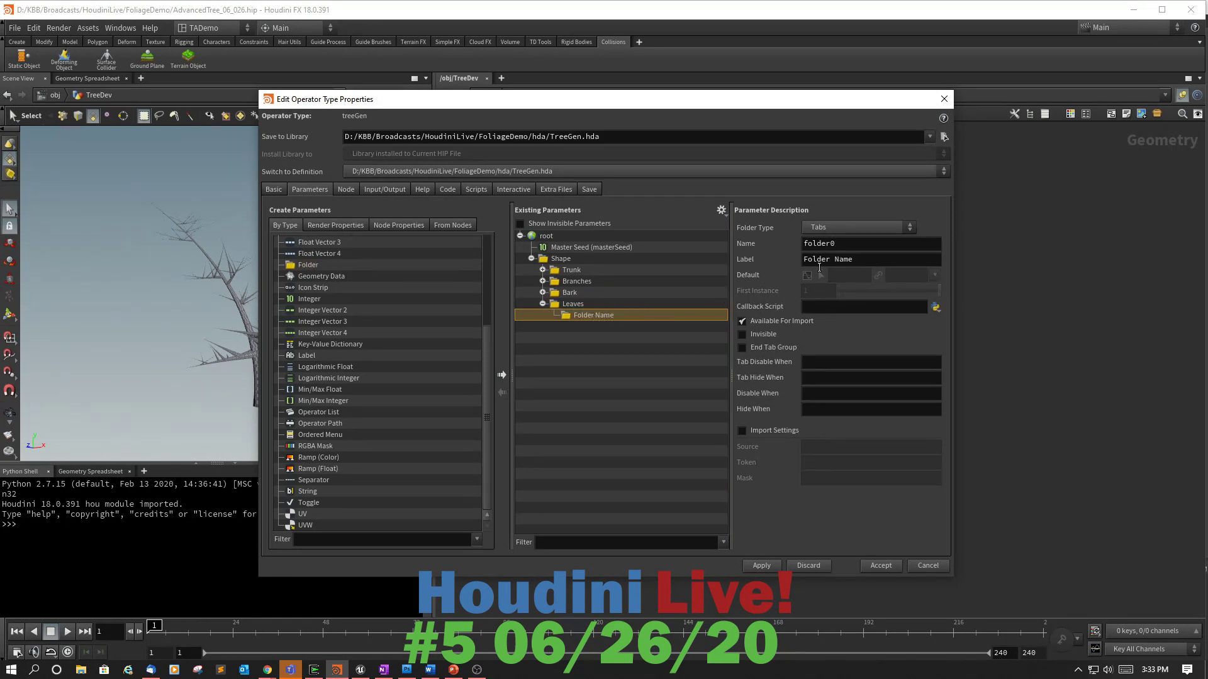
Set both the name and the label of the new folder inside Leaves to Geometry.
double_click(850, 244)
type("Geometry")
key("Tab")
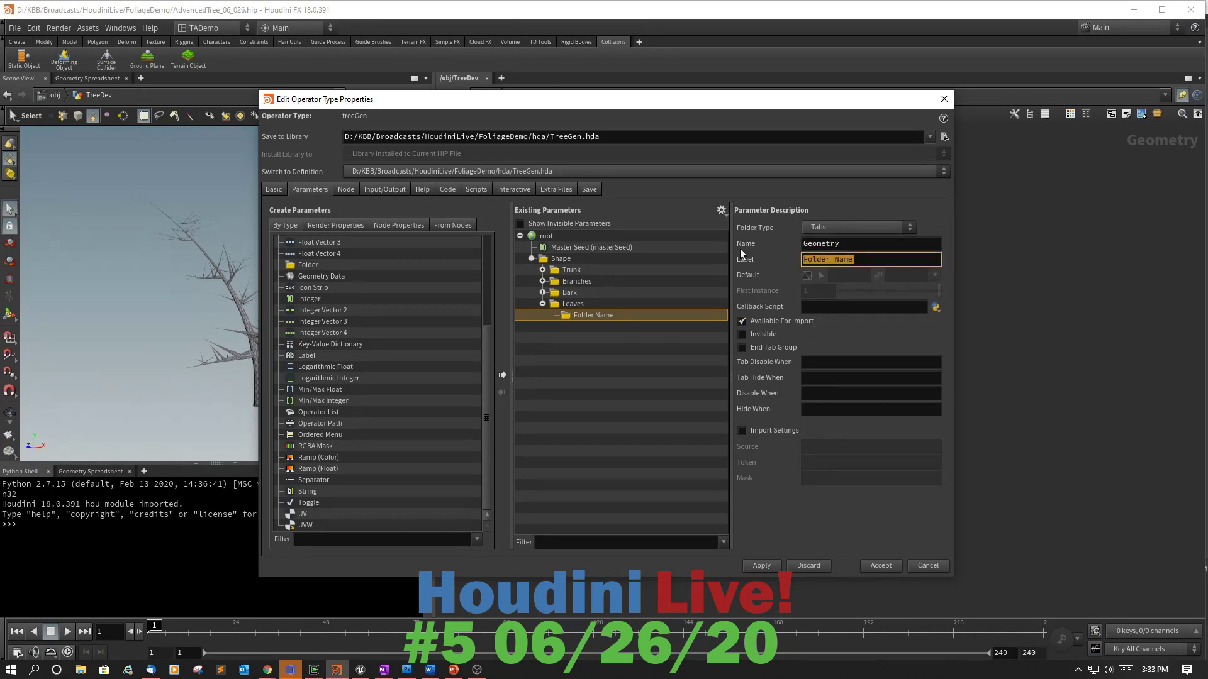
type("Geometry")
key("Return")
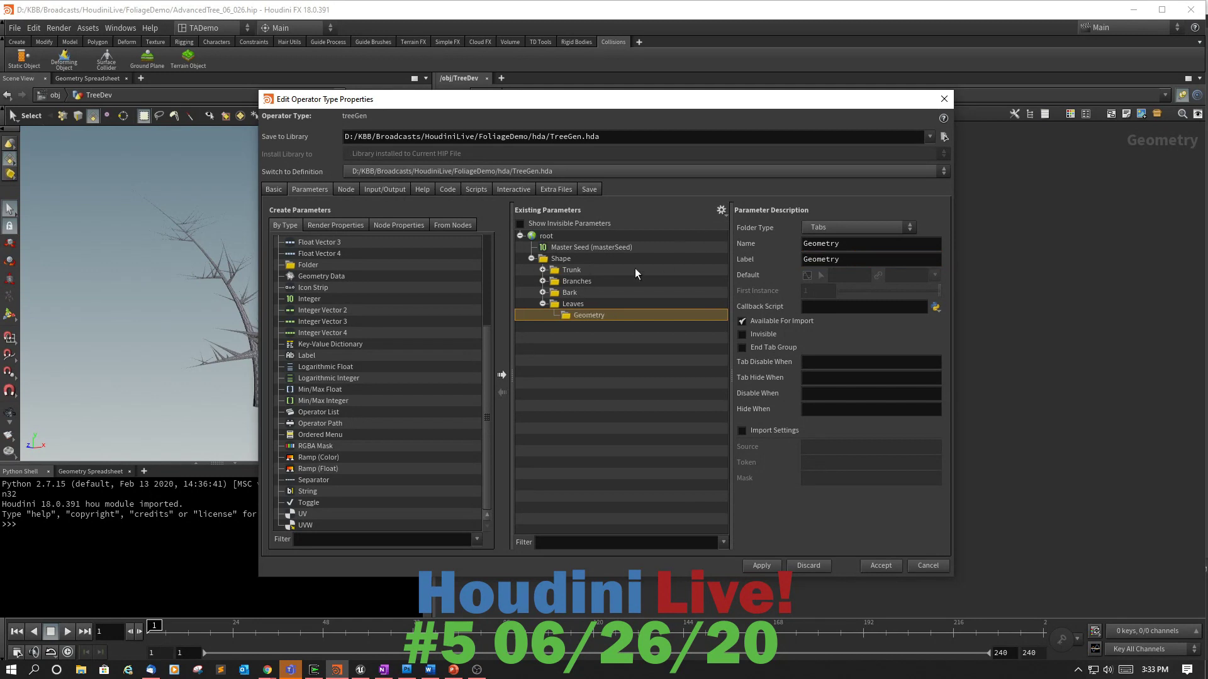
Add a second folder inside Leaves, after Geometry, and label it Scatter.
left_click_drag(308, 265, 568, 300)
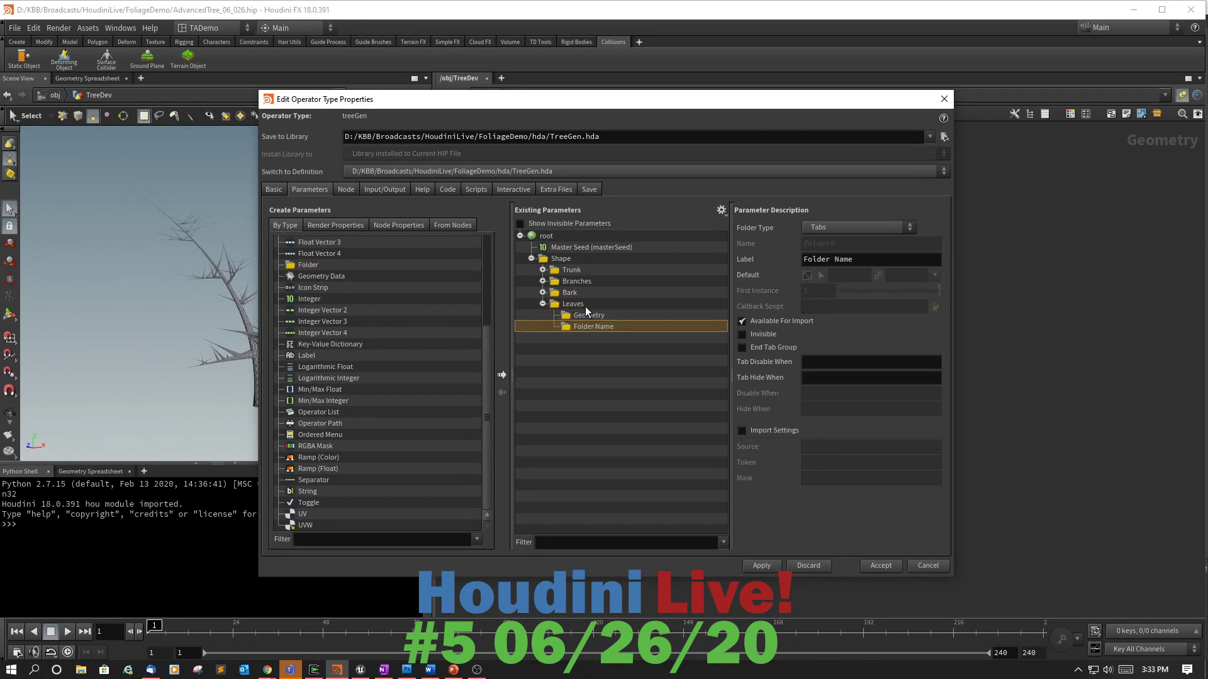
left_click_drag(898, 262, 758, 272)
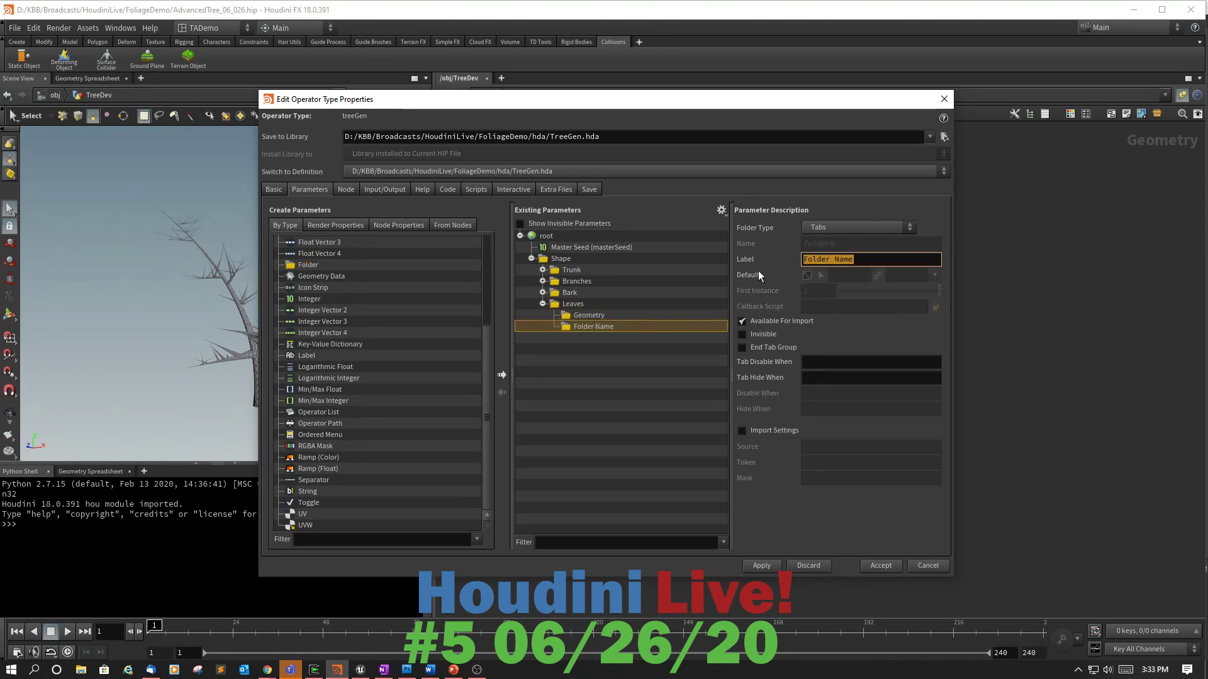
type("Scatter")
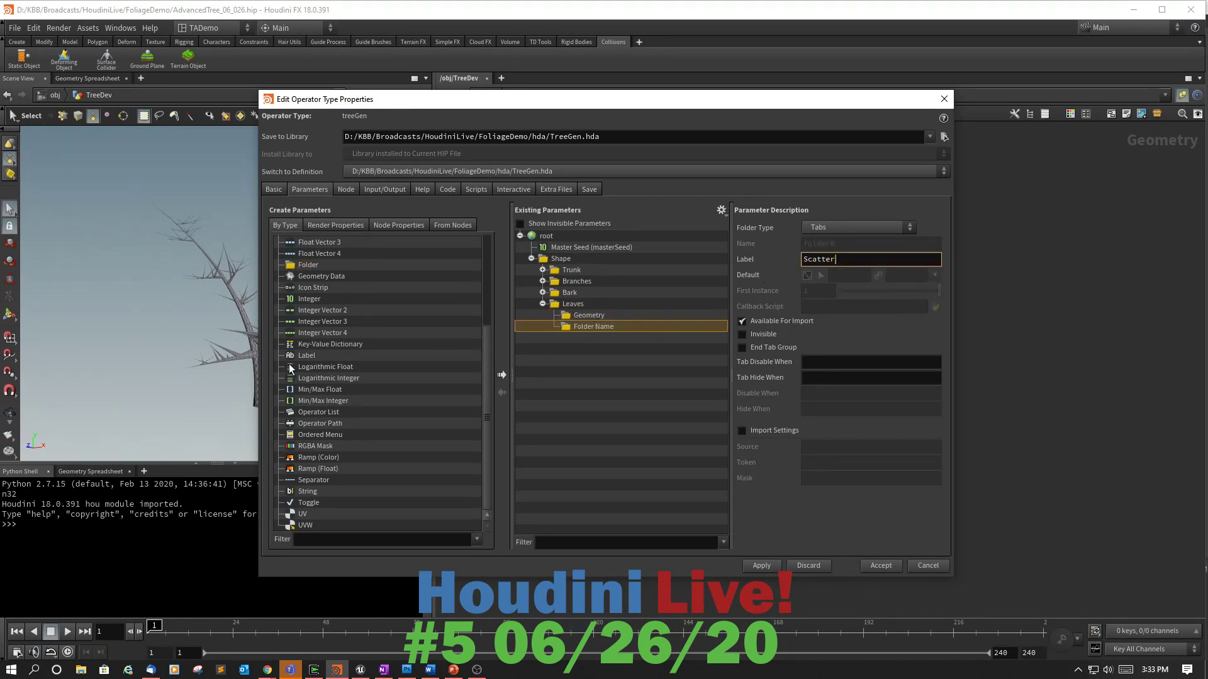
key("Return")
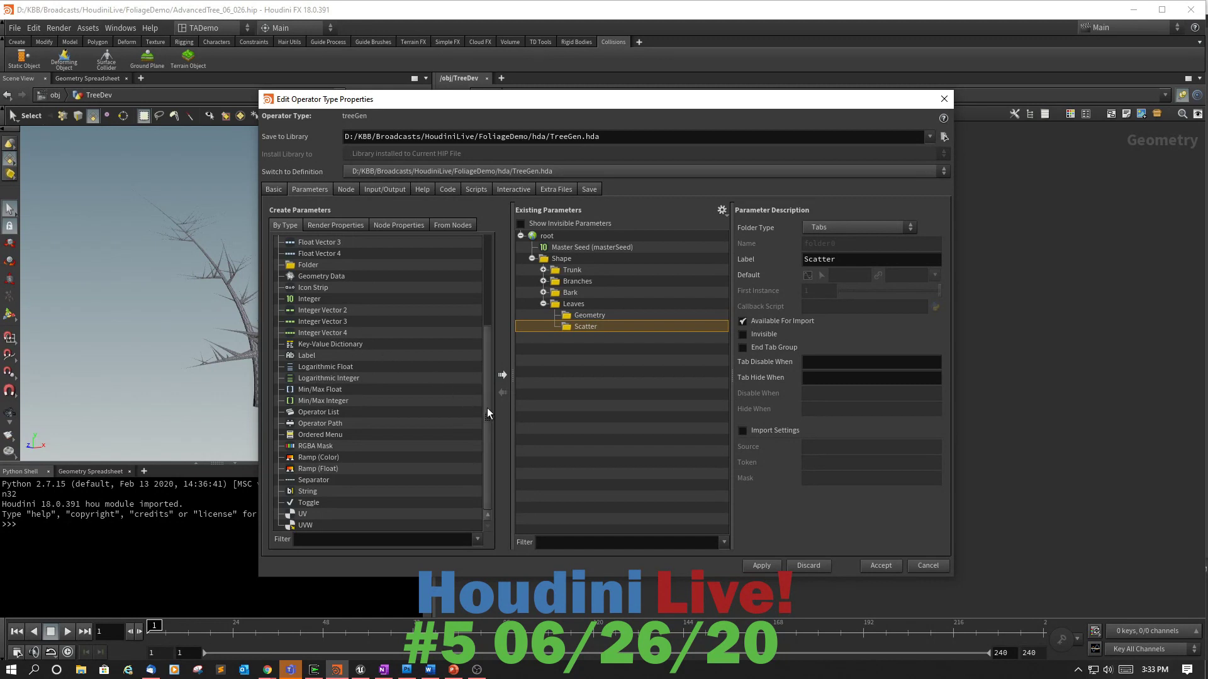
Add two Float parameters inside the Geometry folder of Leaves.
left_click_drag(487, 407, 485, 366)
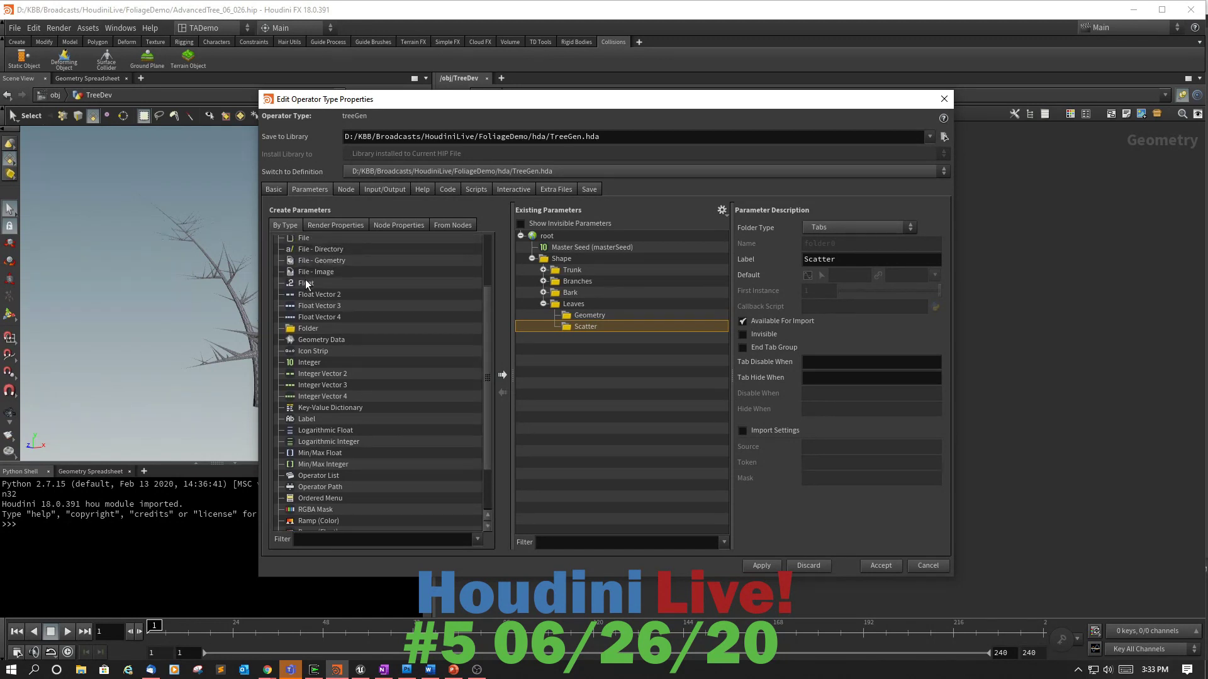
mouse_move(304, 279)
left_mouse_down()
mouse_move(523, 321)
mouse_move(614, 312)
mouse_move(599, 317)
left_mouse_up()
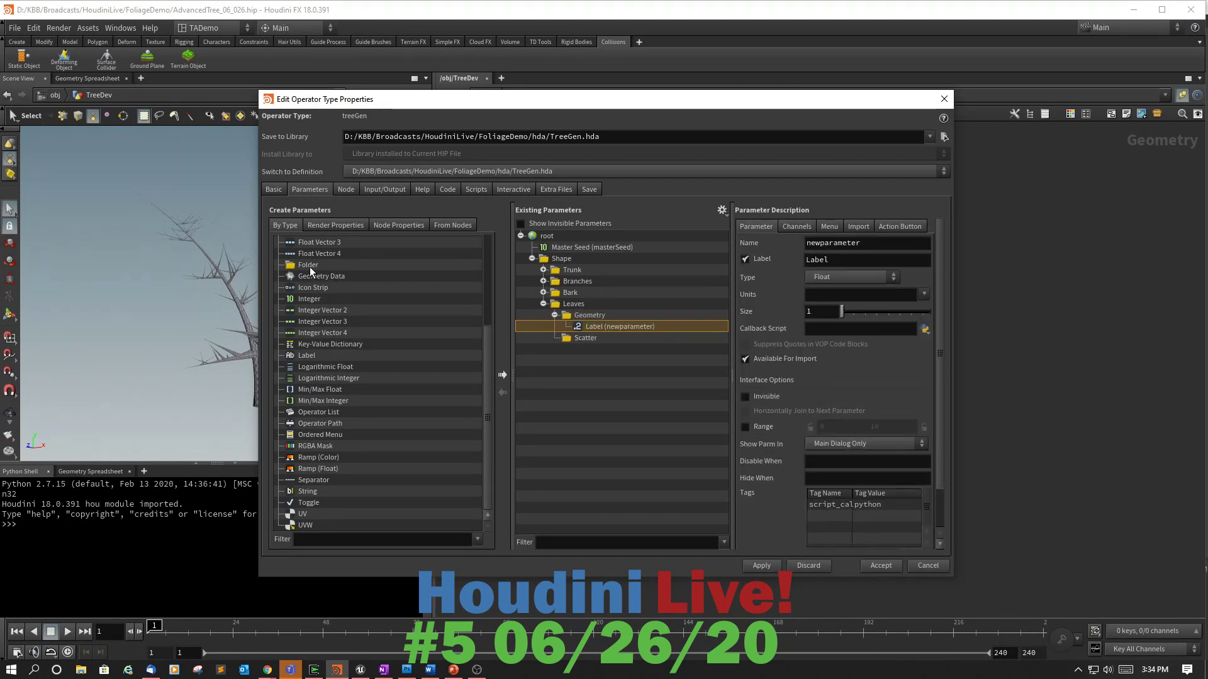
scroll(486, 363, "up", 2)
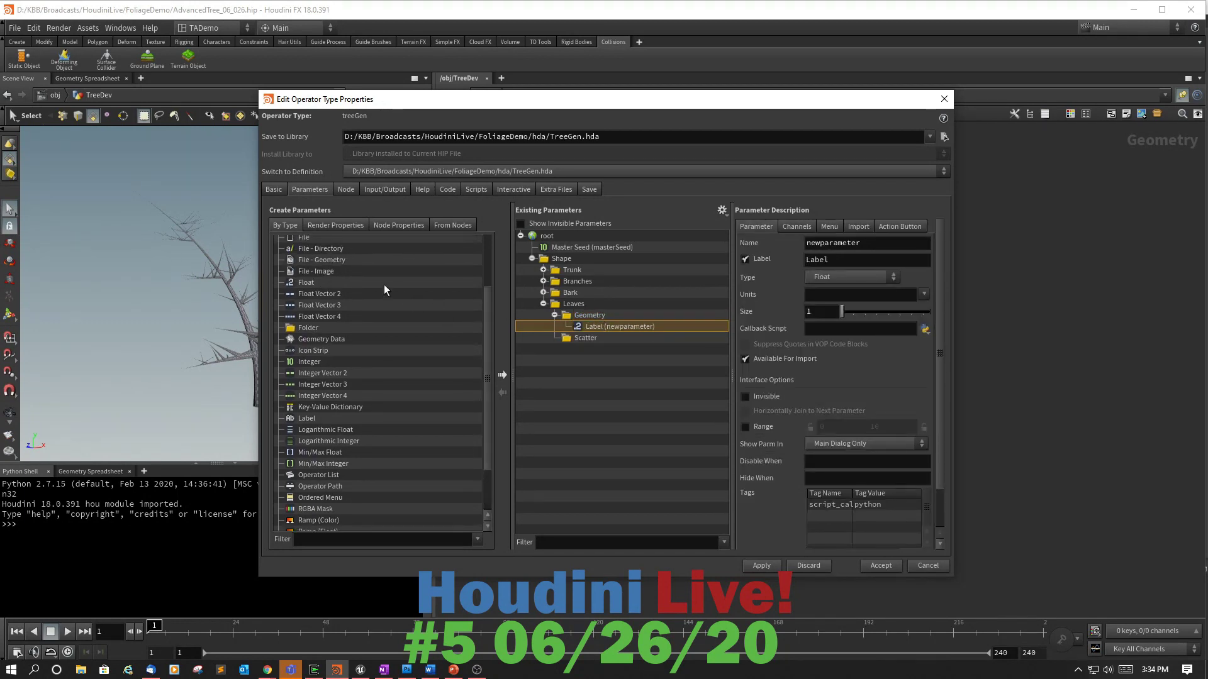
left_click_drag(510, 329, 604, 316)
Name the first new float in the Geometry folder minU and label it Leaves Start.
left_click(602, 328)
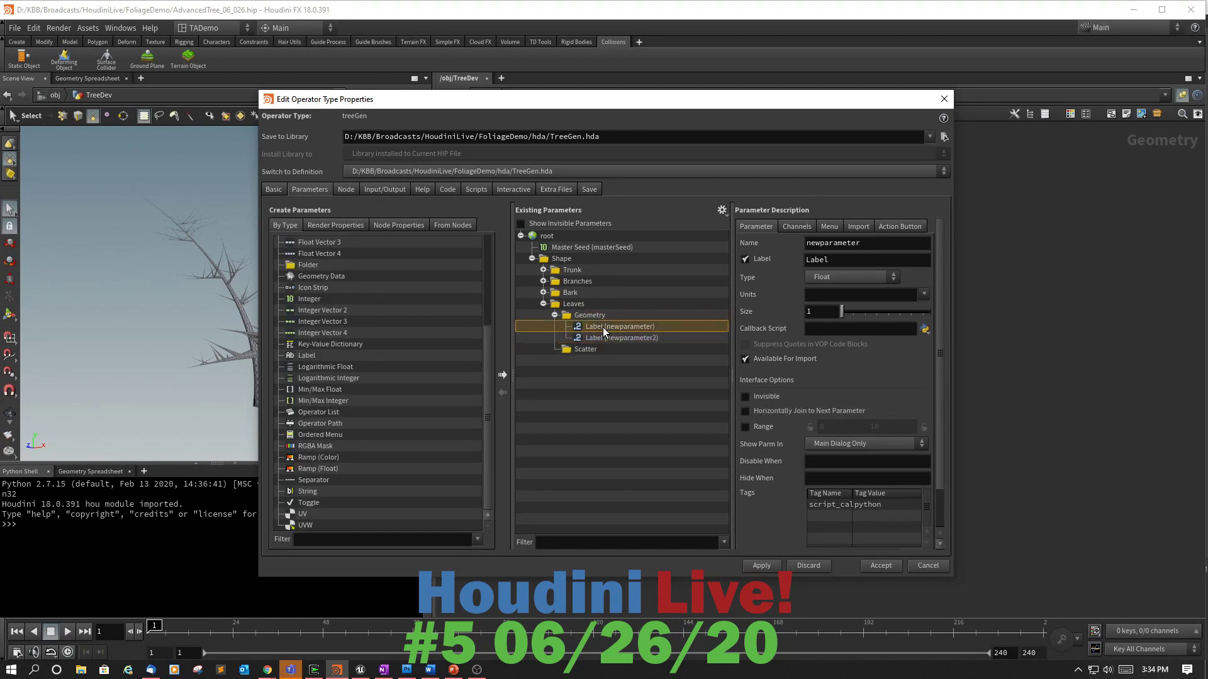
left_click(881, 244)
double_click(881, 245)
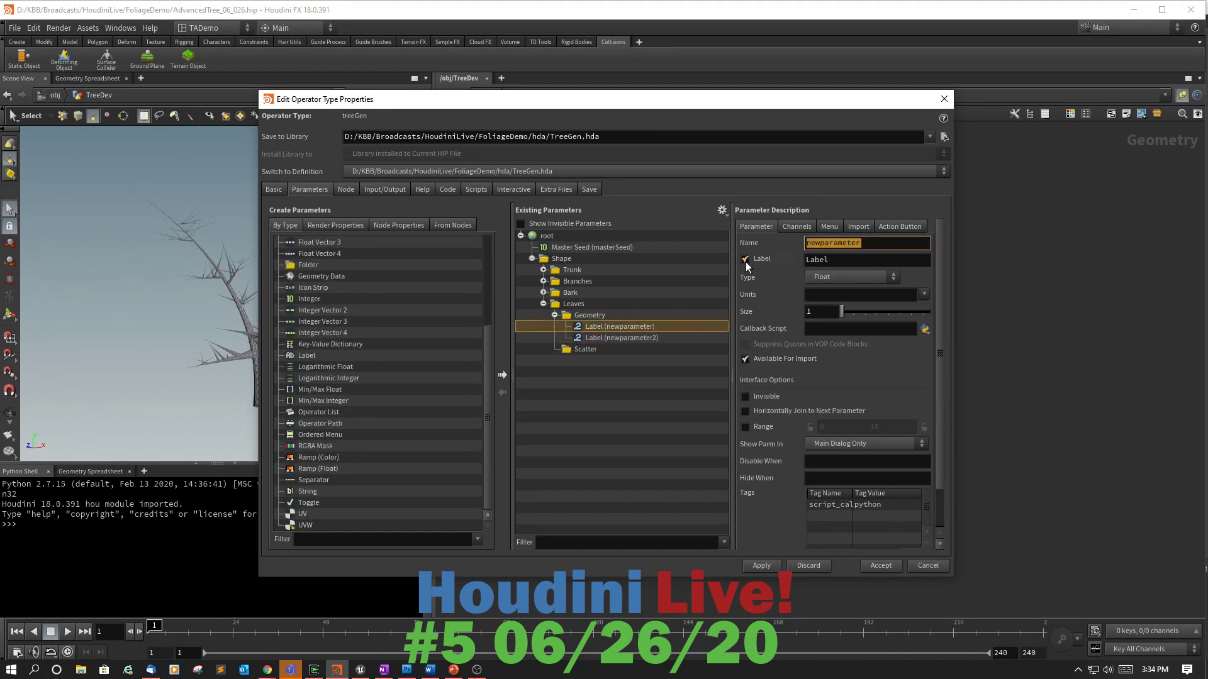
type("minU")
key("Tab")
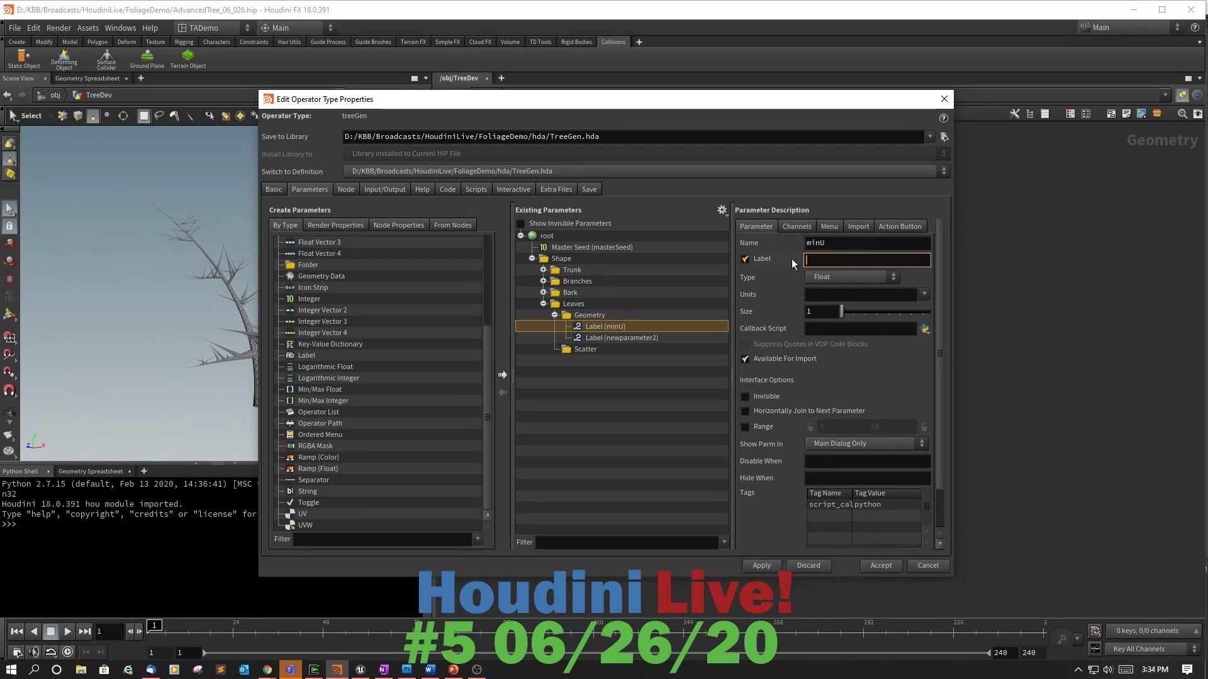
type("Leaves Start")
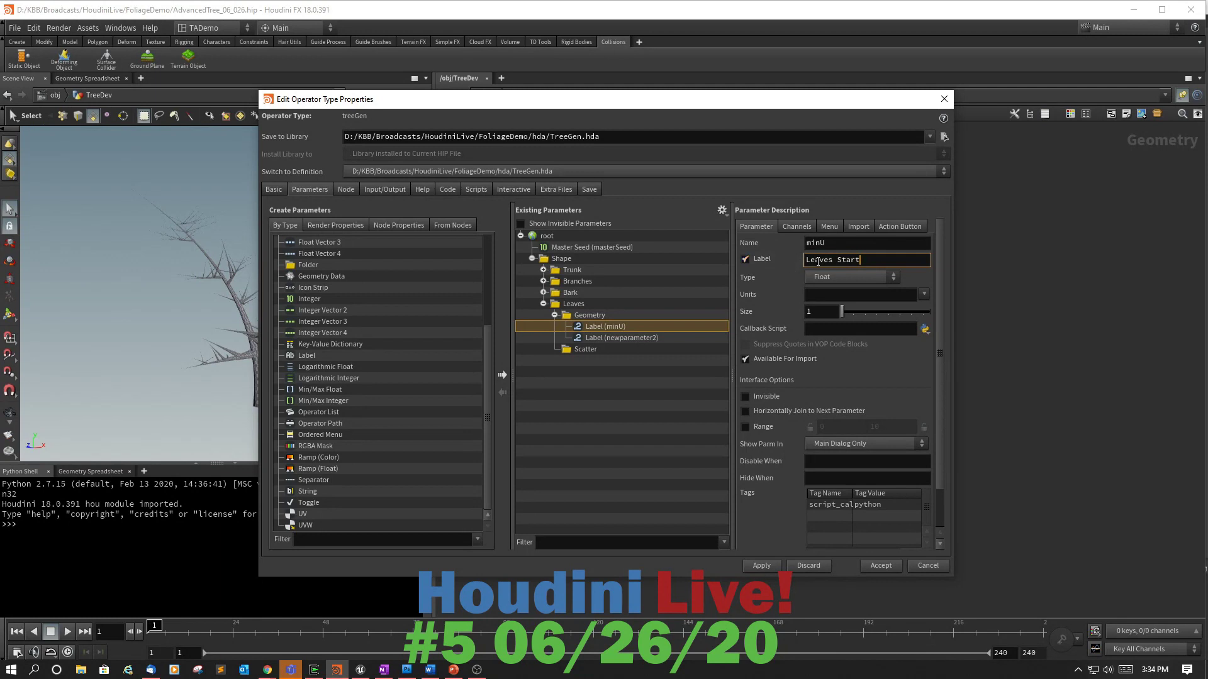
Enable the range of the Leaves Start parameter, set it to 0 to 1, and check its channel default.
left_click(743, 429)
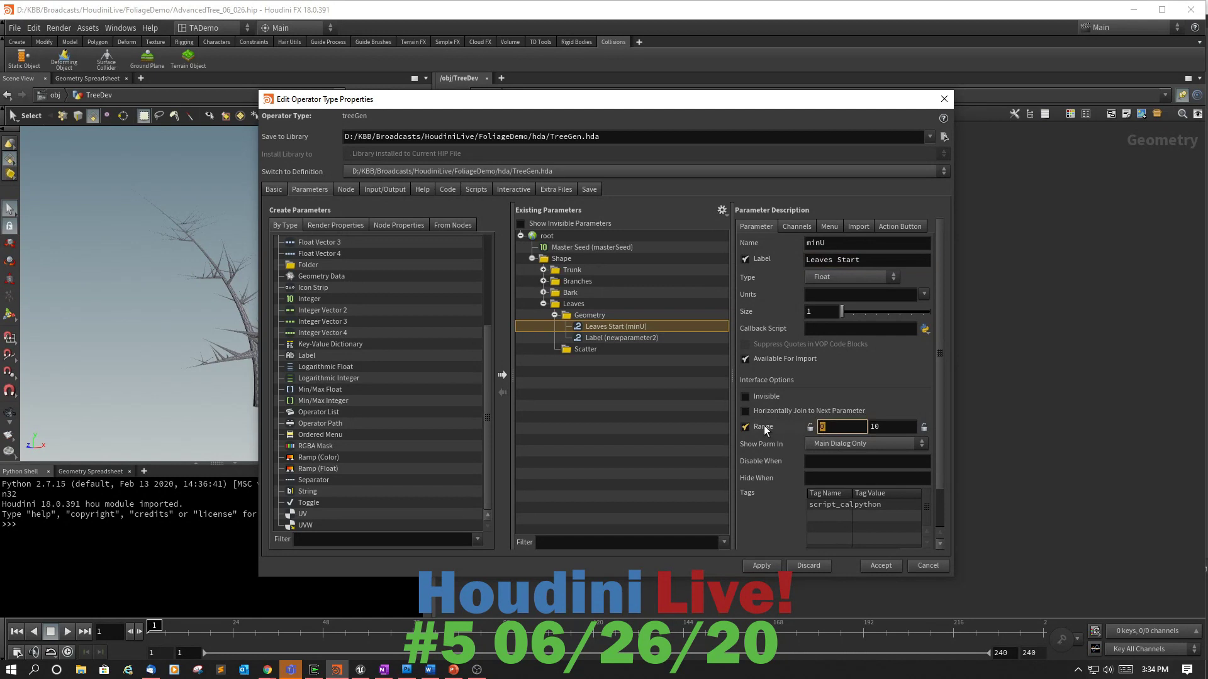
type("0")
key("Tab")
type("1")
key("Tab")
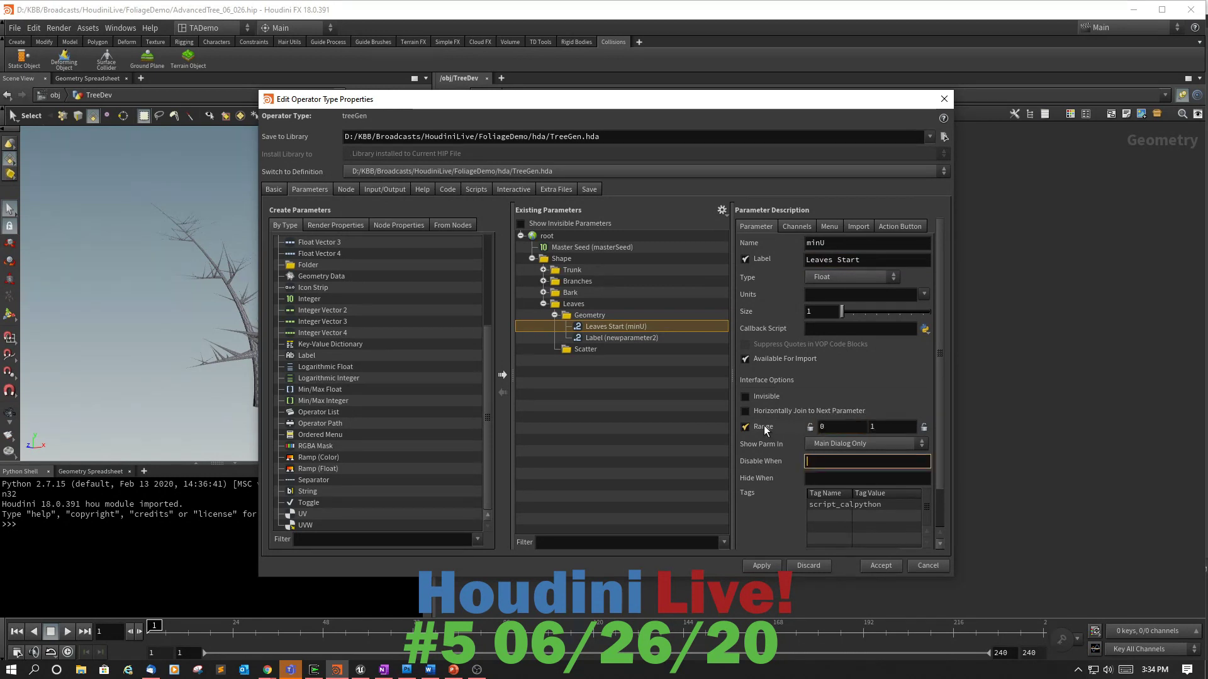
left_click(796, 225)
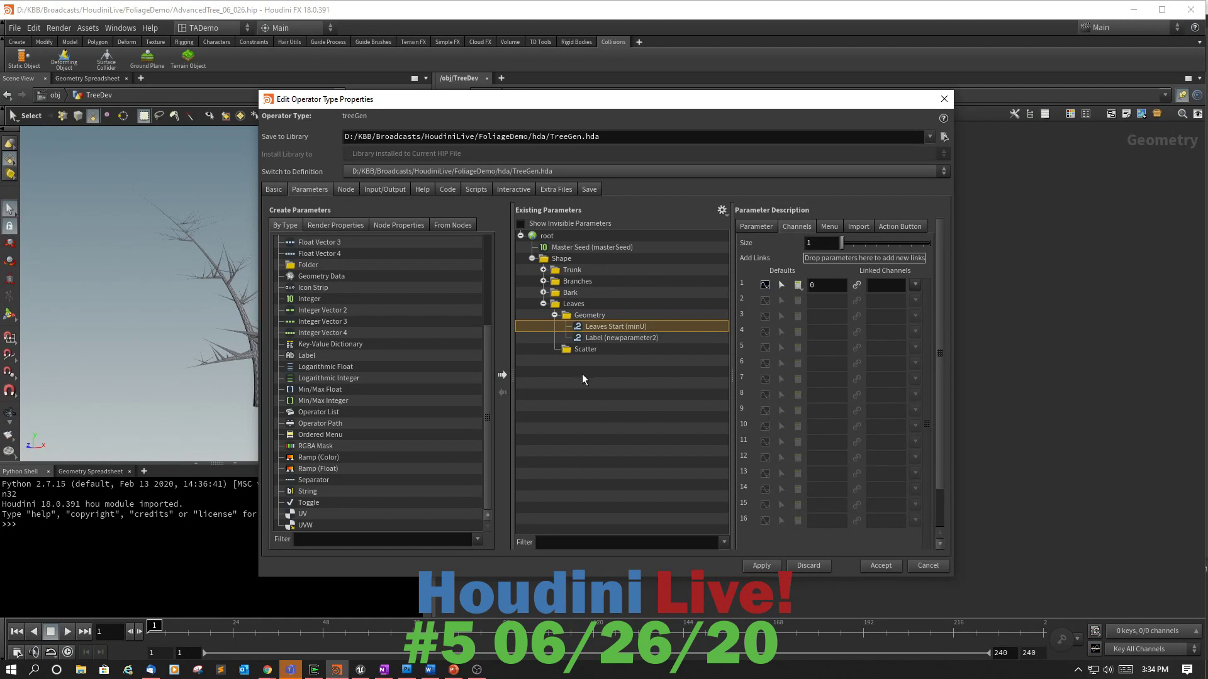
Name the second new float in the Geometry folder maxU.
left_click(605, 340)
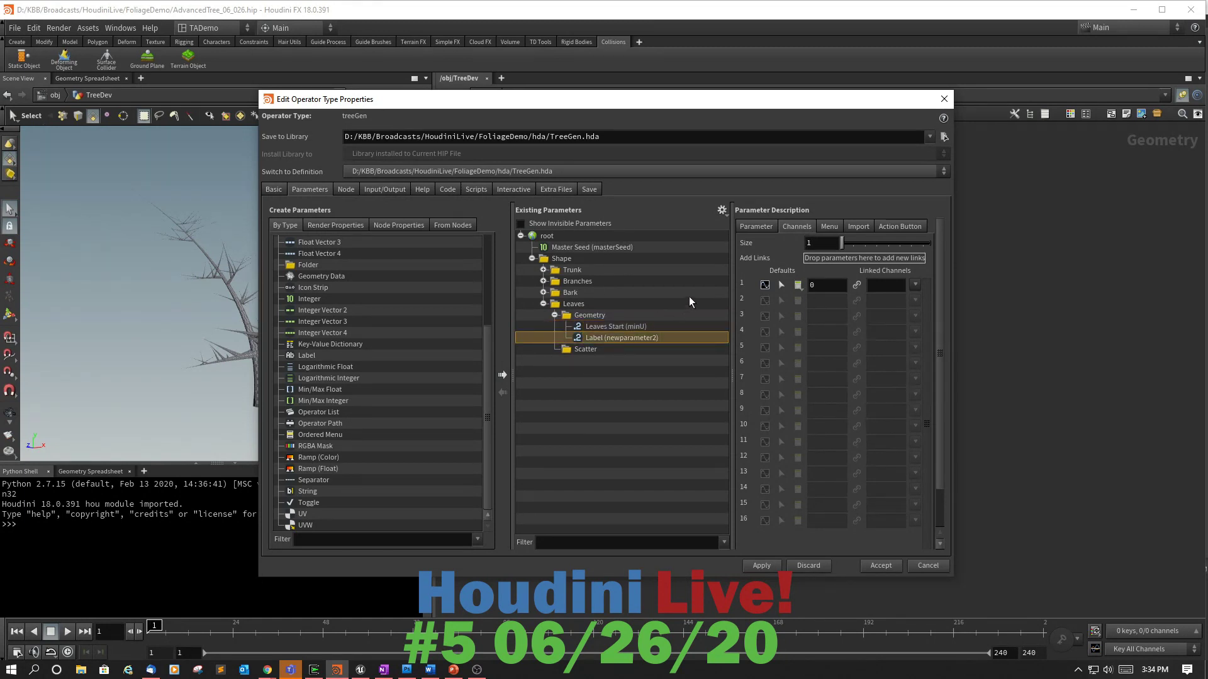
left_click(767, 222)
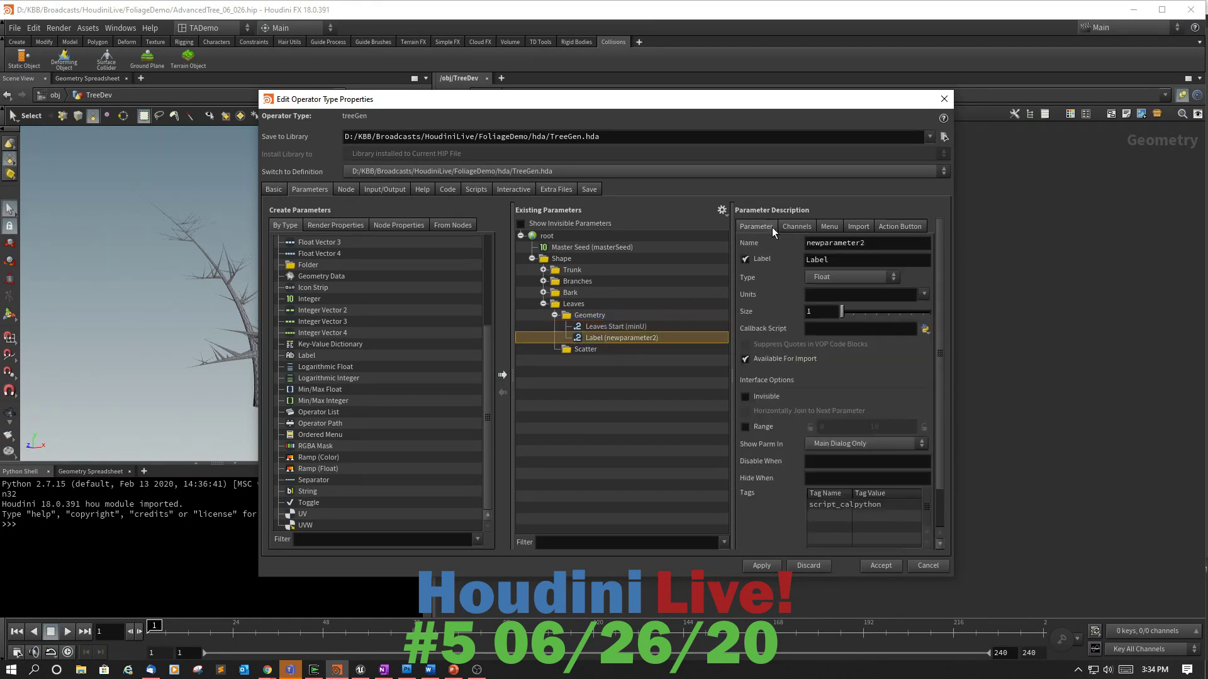
double_click(885, 242)
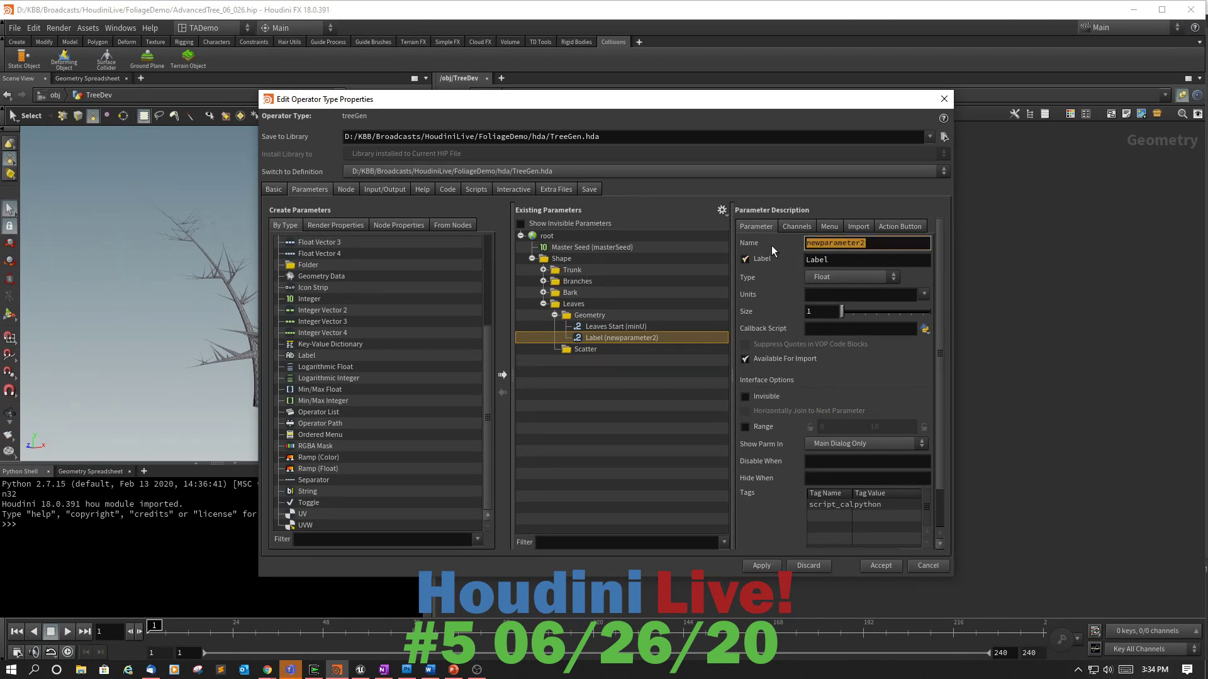
type("maxU")
key("Tab")
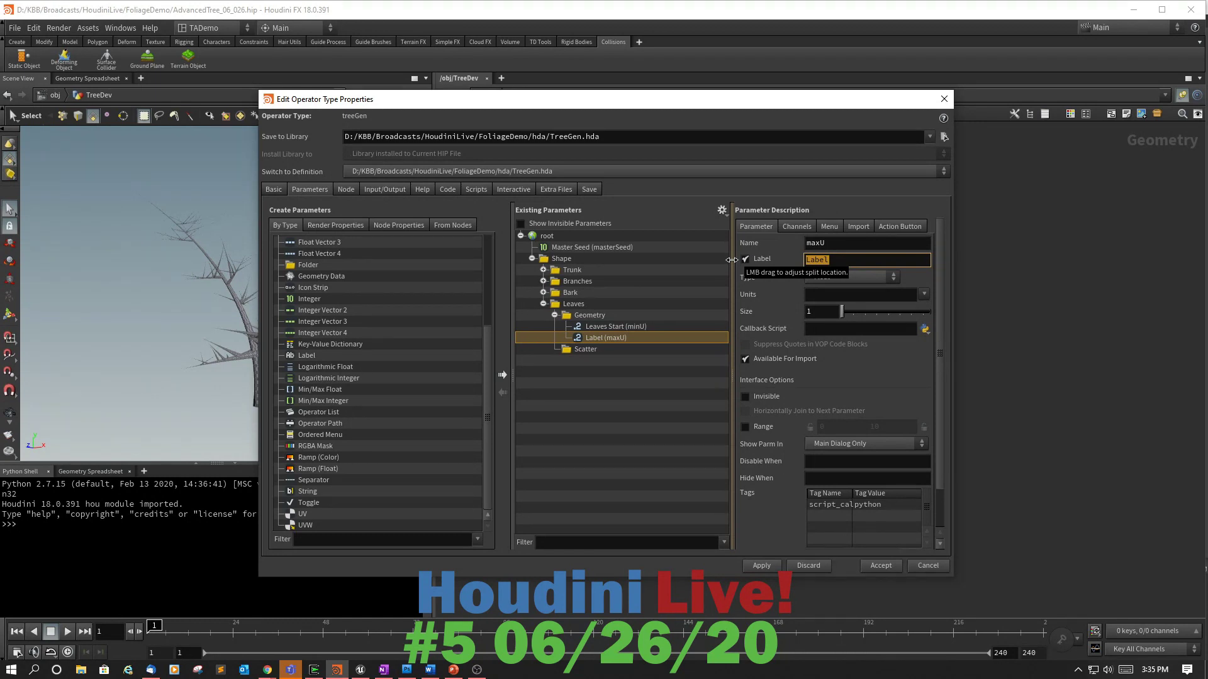
left_click(667, 381)
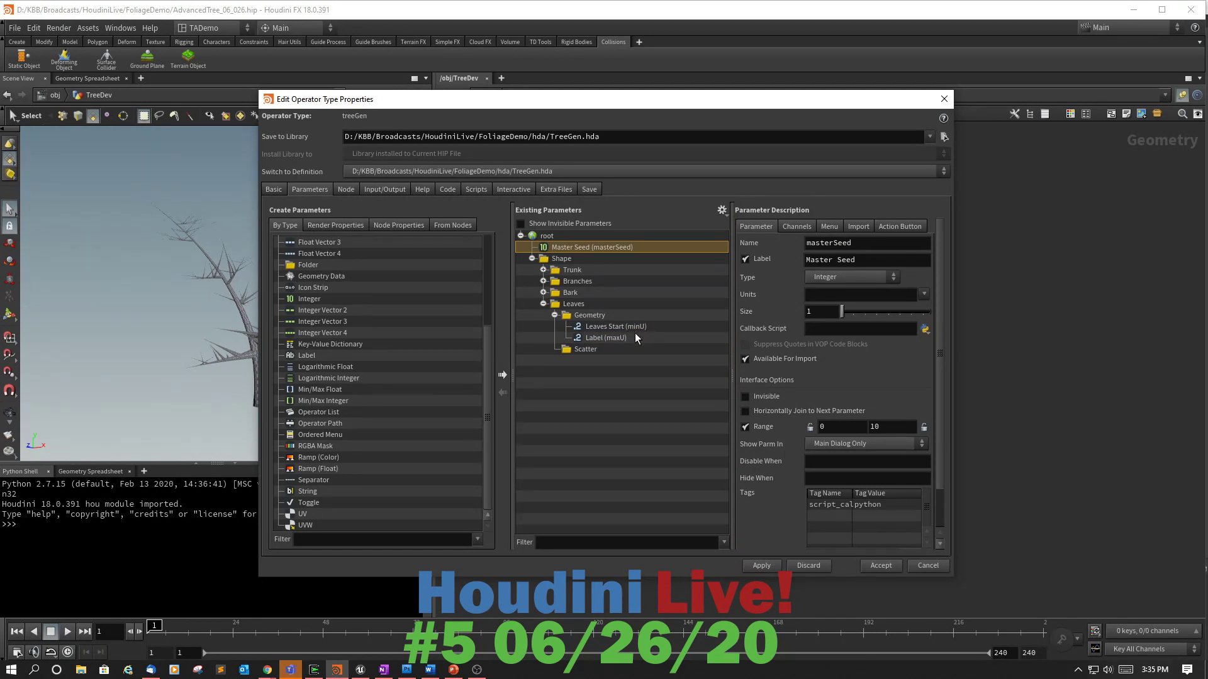
Change the minU parameter's label to Leaves Start/End and join it horizontally to the next parameter.
left_click(604, 327)
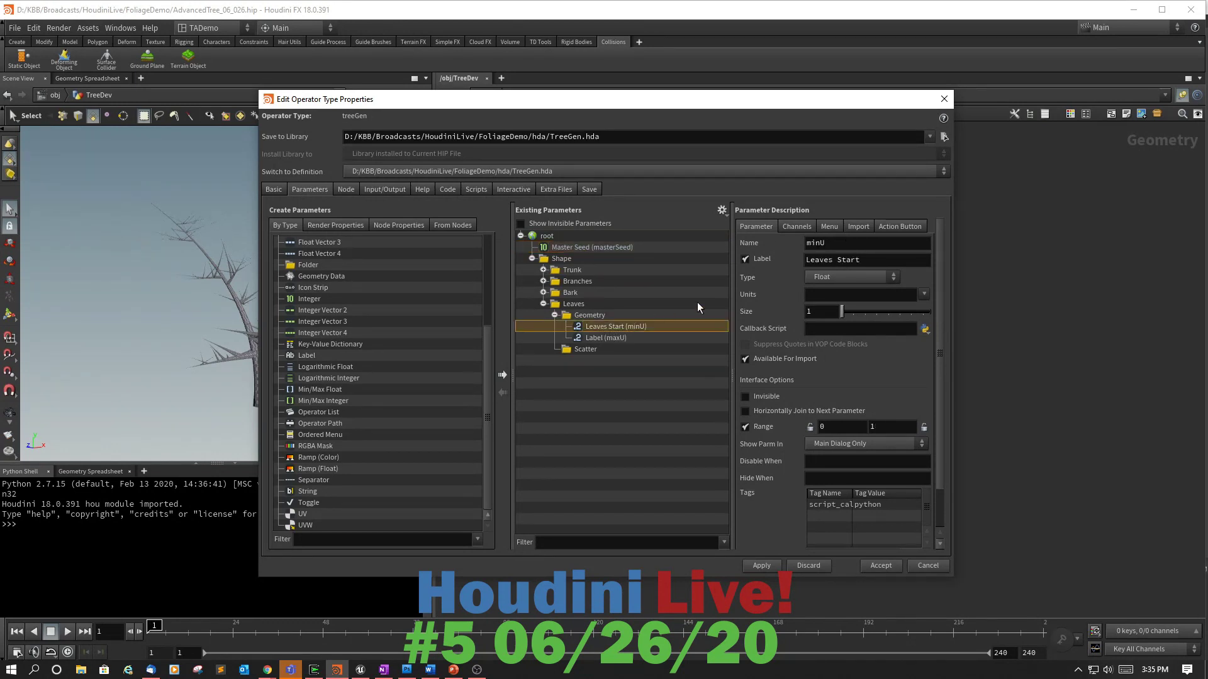
left_click(861, 260)
type("/End")
key("Return")
left_click(630, 349)
left_click(623, 326)
Clear the label of the maxU parameter and set its default value to 1.
left_click(607, 340)
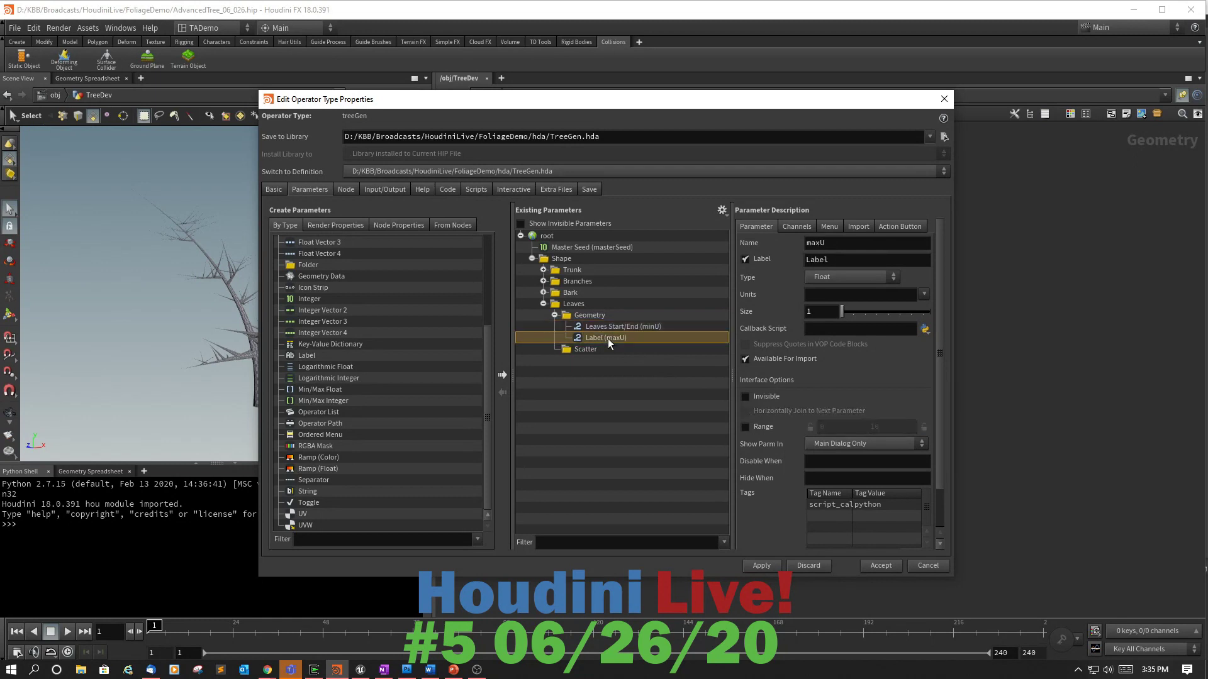
left_click_drag(844, 260, 777, 259)
key("BackSpace")
left_click(852, 246)
left_click(802, 225)
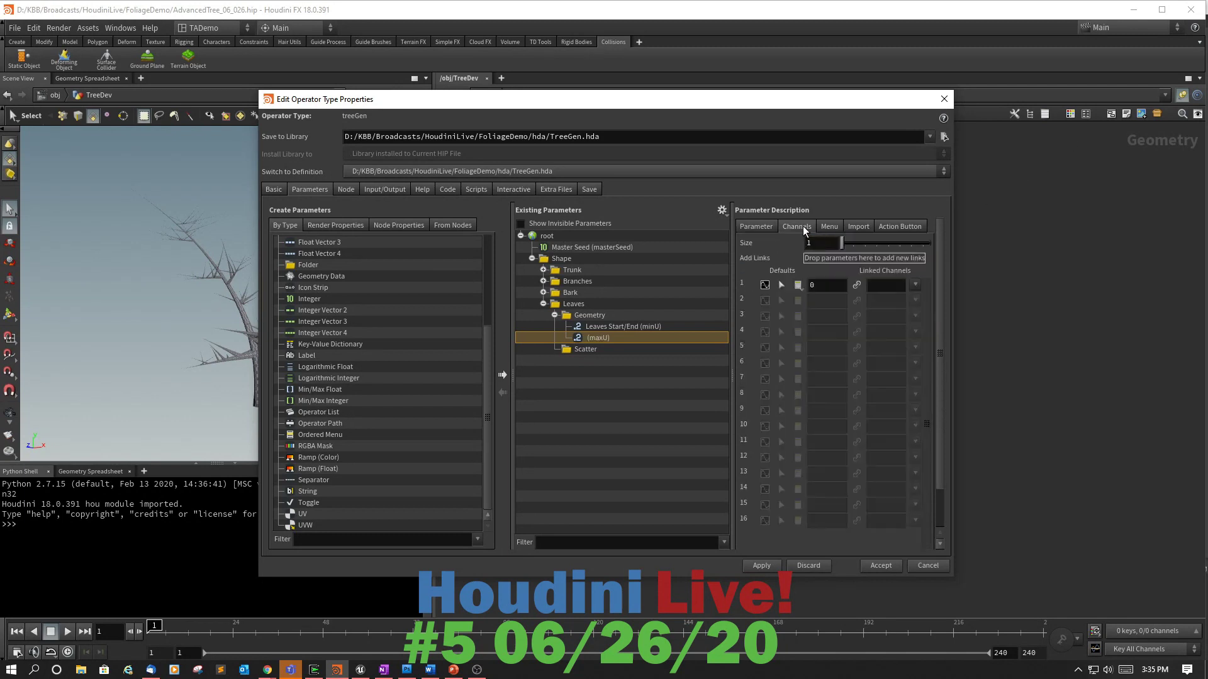
type("1")
key("Return")
Show the TreeGen node's parameters beside the type properties and examine the layout of its Leaves controls.
left_click_drag(790, 99, 633, 479)
left_click(540, 380)
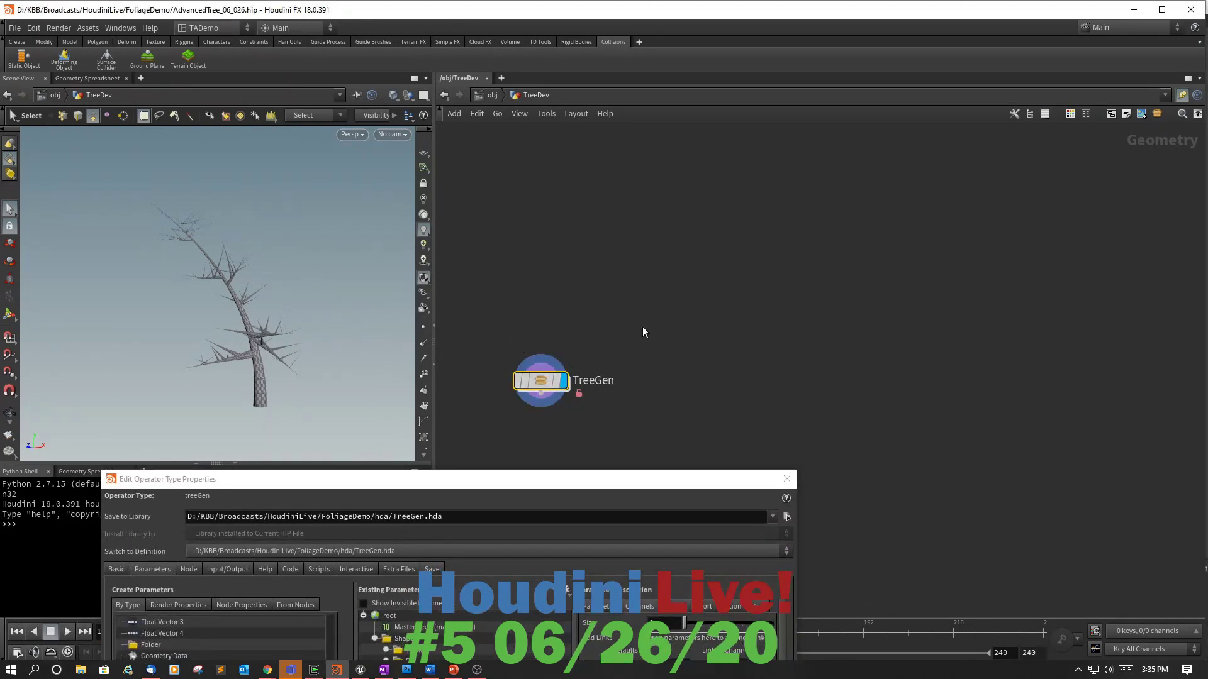
key("p")
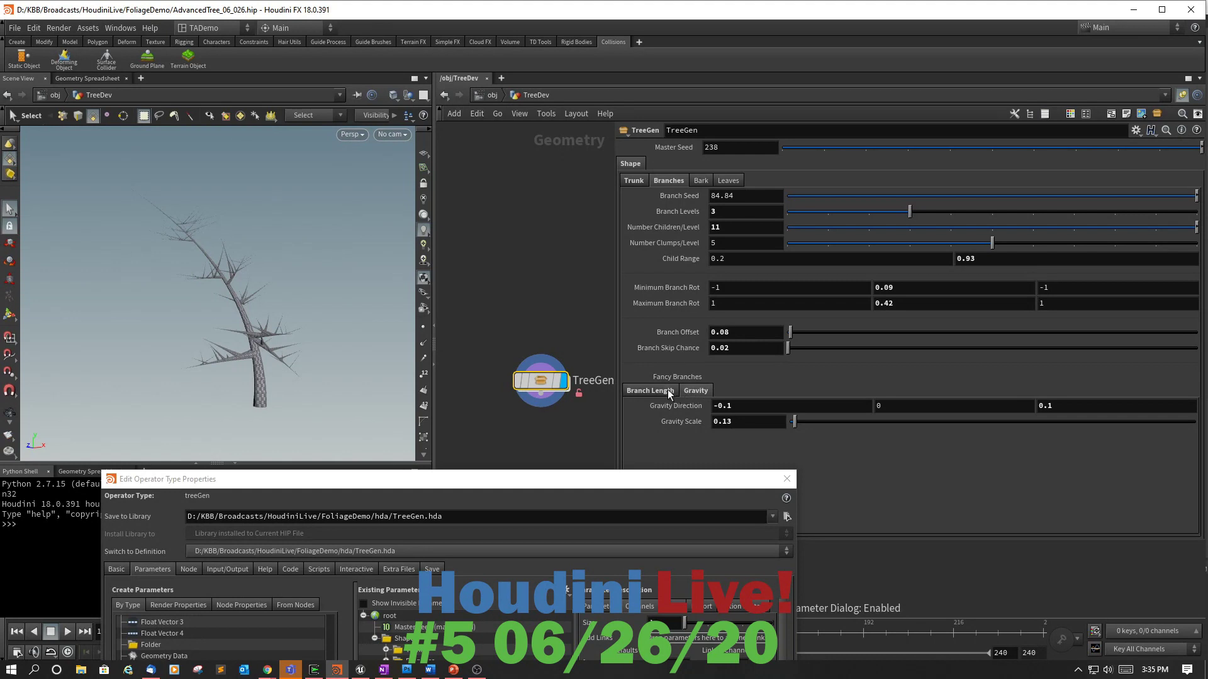
left_click(726, 179)
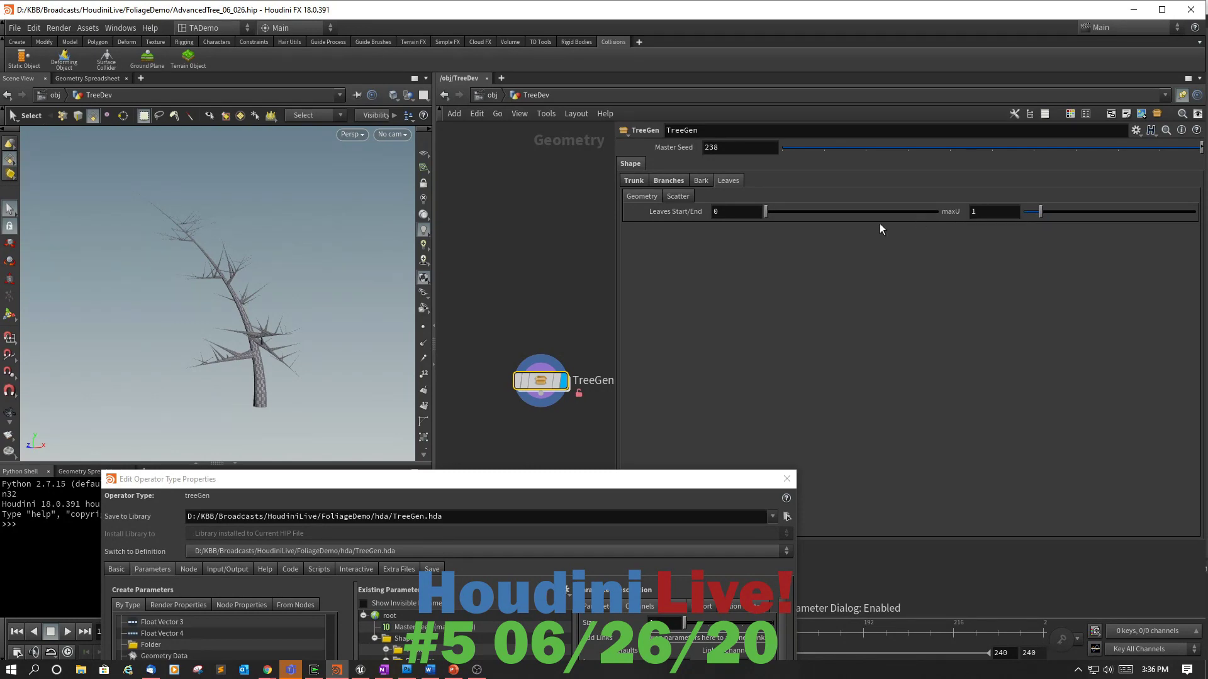
Return to the type properties and shorten the minU parameter's label to Leaves Start.
left_click_drag(710, 487, 801, 133)
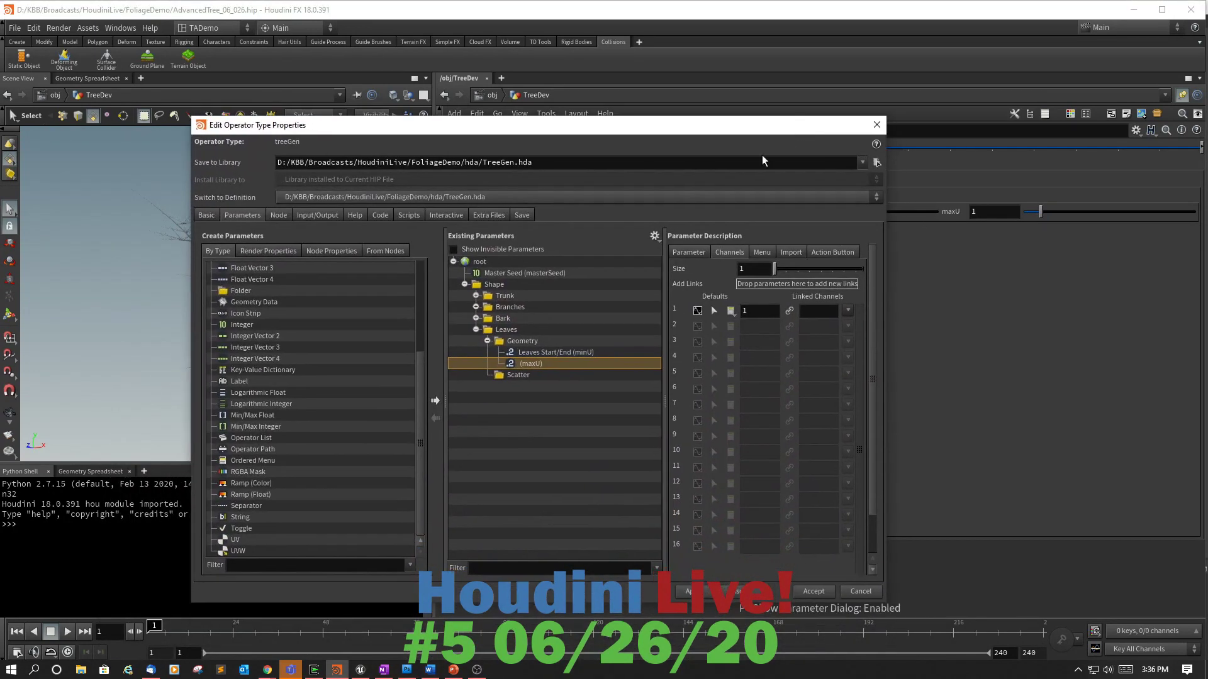
left_click(544, 351)
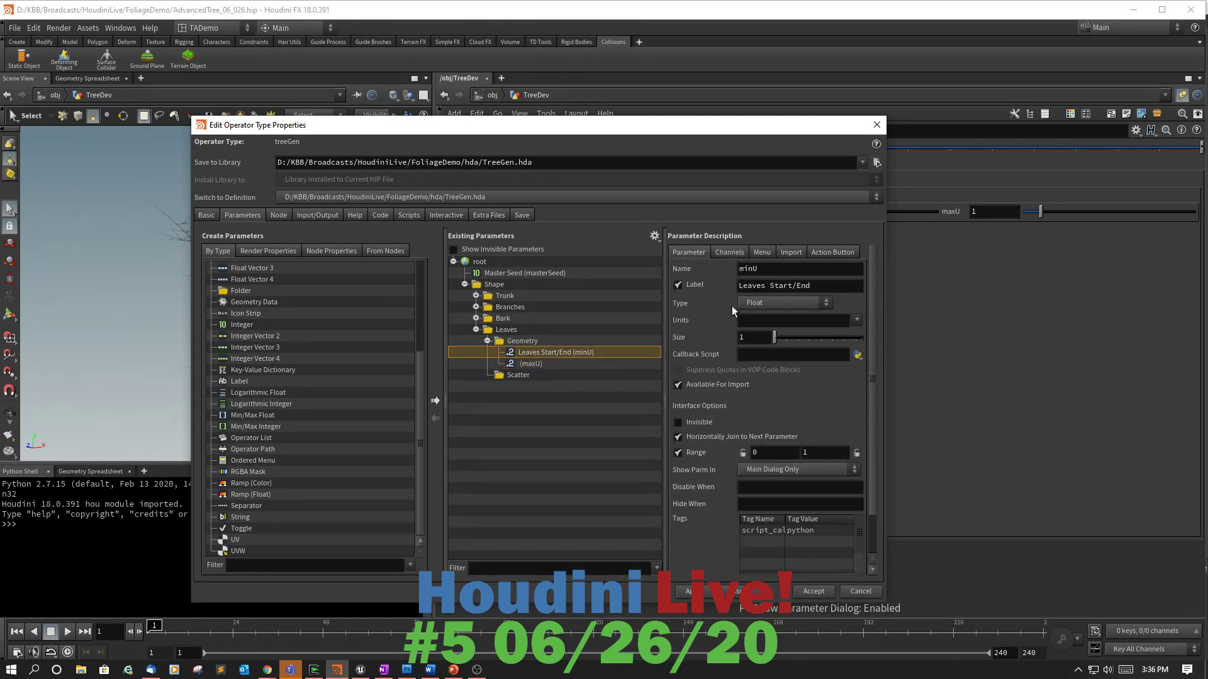
left_click_drag(811, 286, 793, 287)
key("BackSpace")
key("BackSpace")
Label the maxU parameter End, apply the changes, and uncover the node's Leaves parameters to check them.
left_click(528, 364)
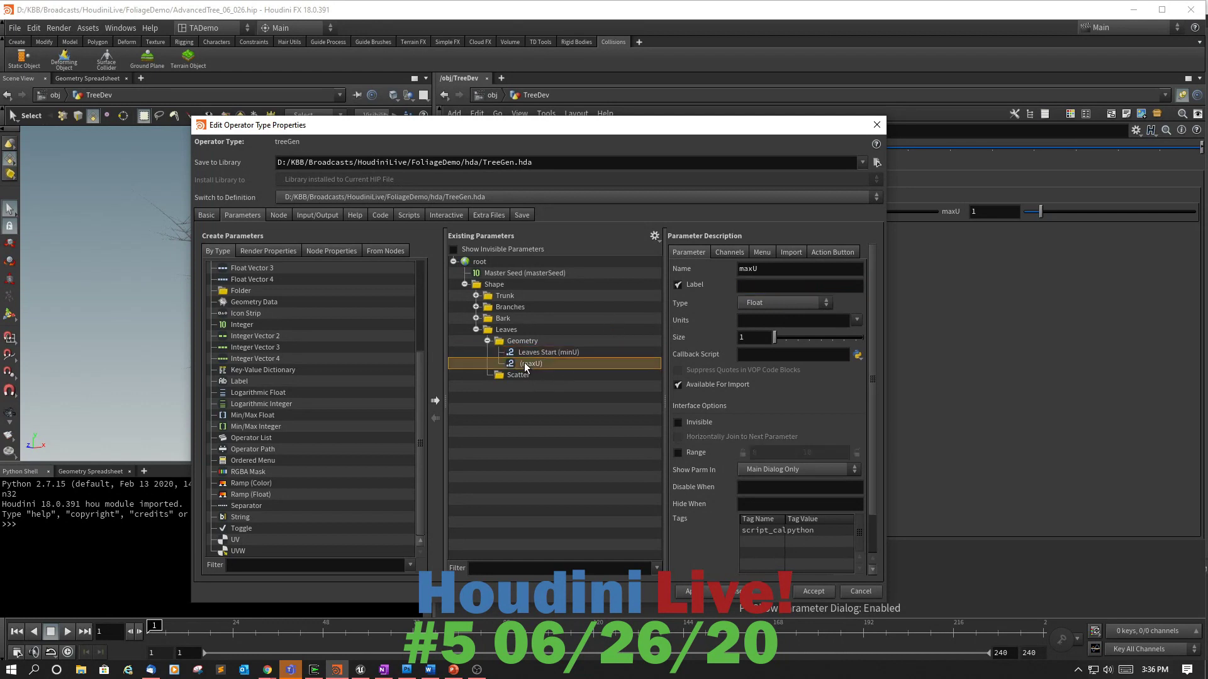
left_click(749, 285)
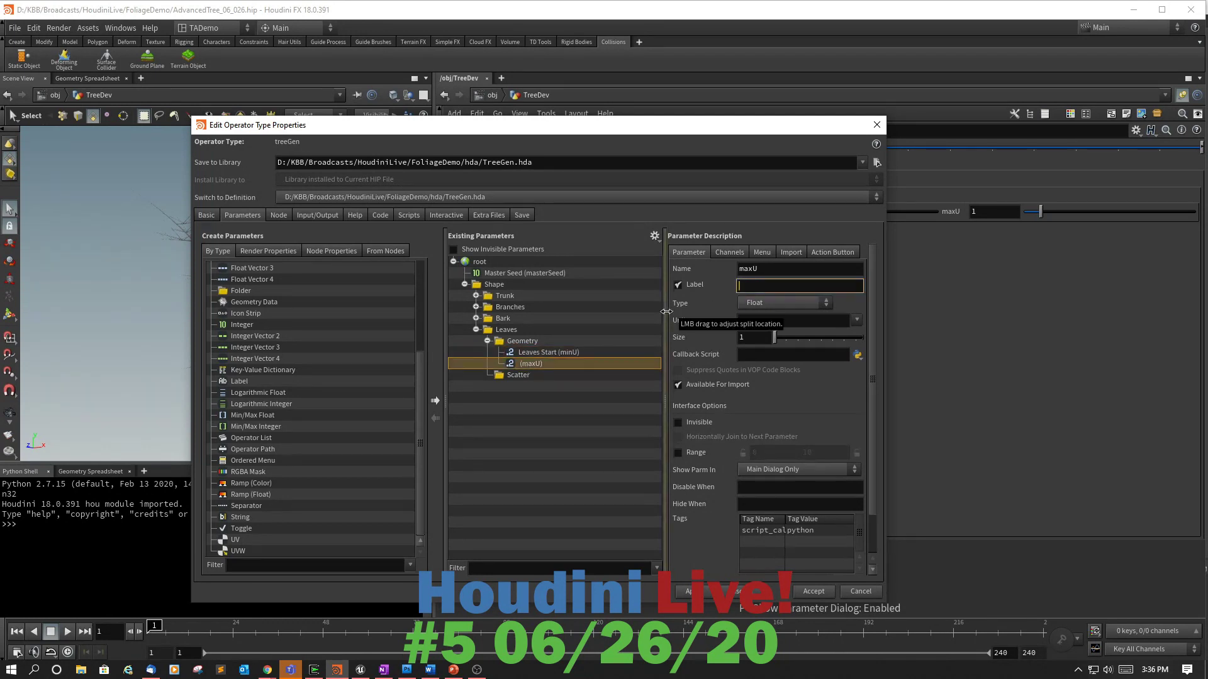
type("End")
left_click(686, 592)
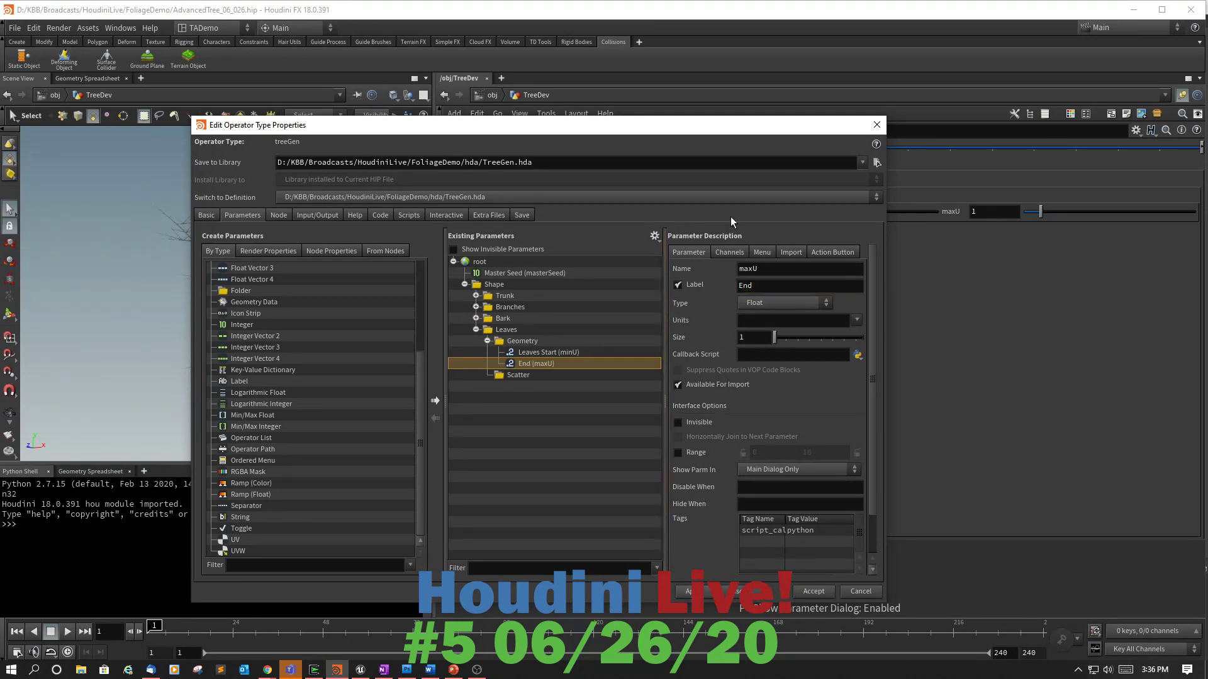
left_click_drag(714, 127, 766, 374)
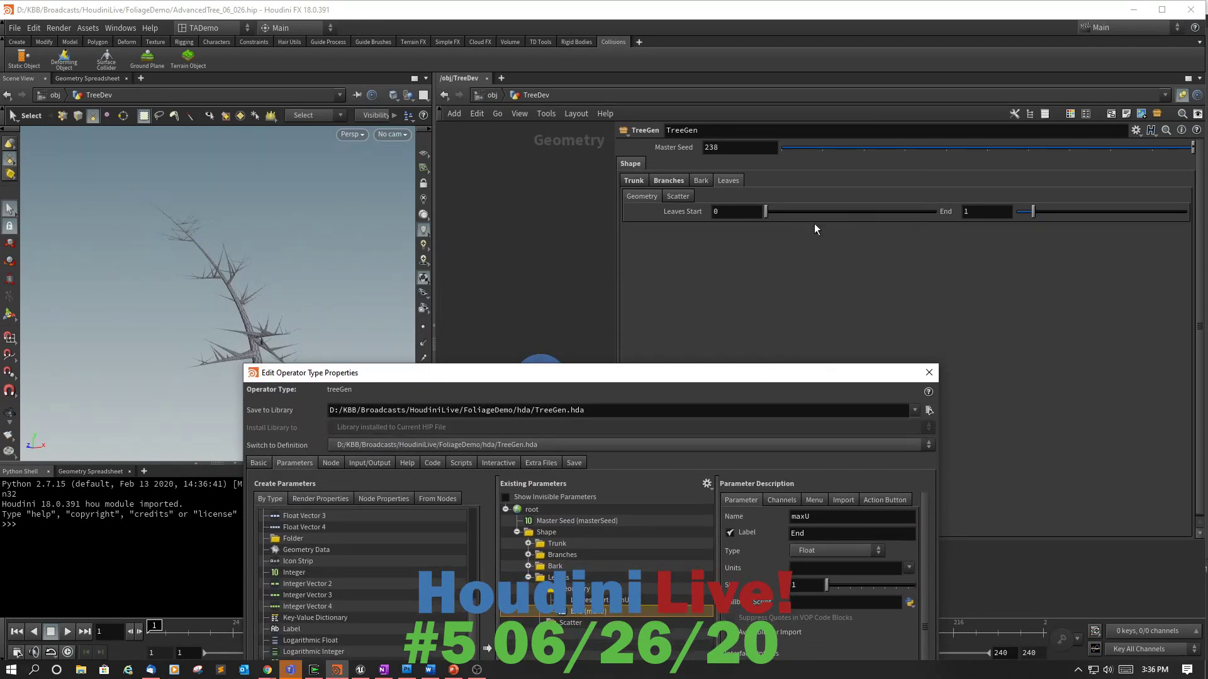
Add an Integer parameter to the Geometry folder under Leaves, named nLeaves and labelled Number Leaves.
left_click_drag(819, 375, 826, 89)
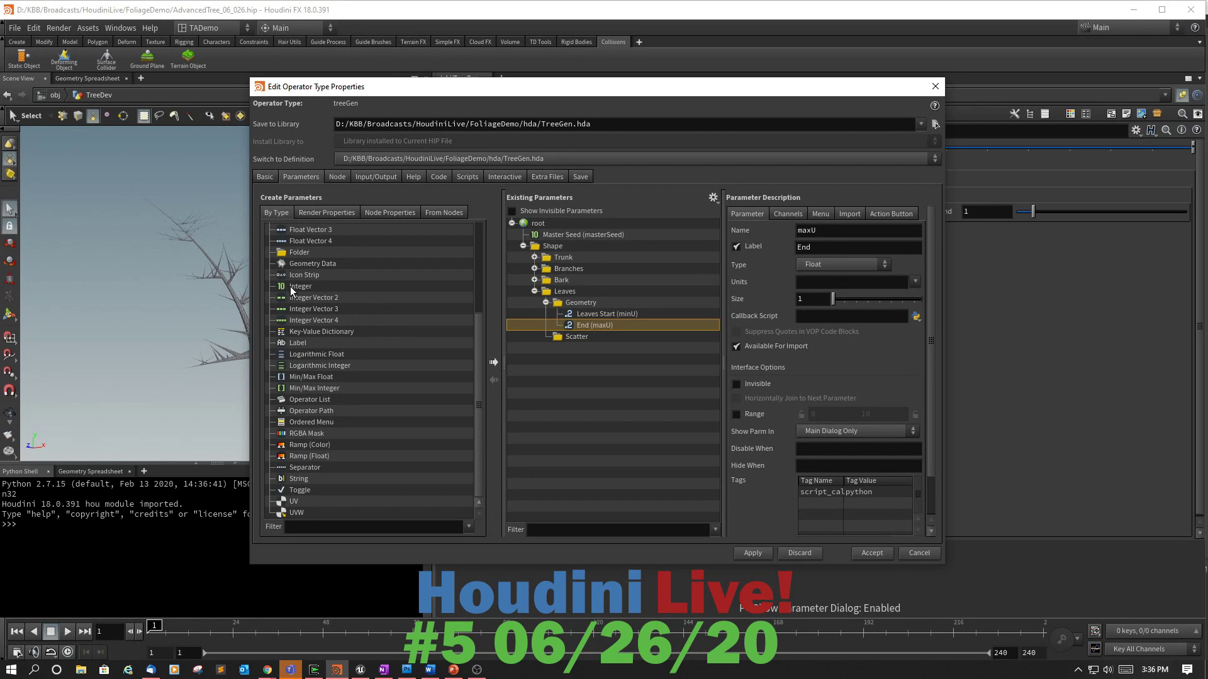
left_click_drag(319, 292, 585, 299)
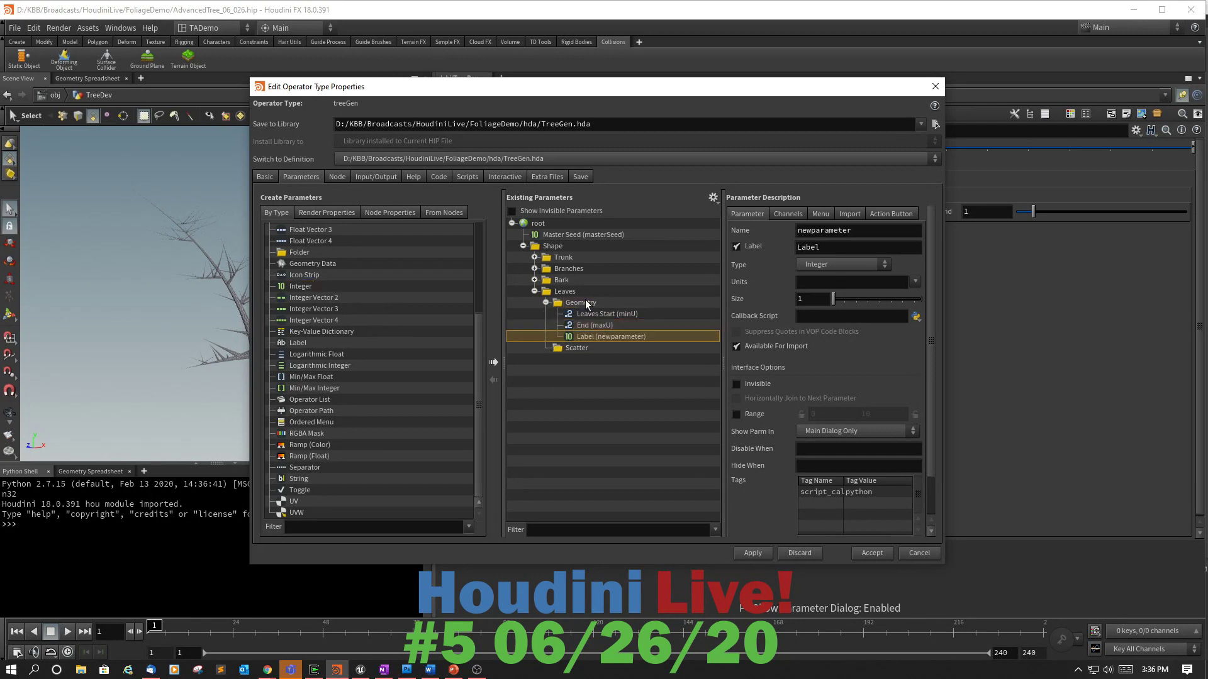
double_click(835, 230)
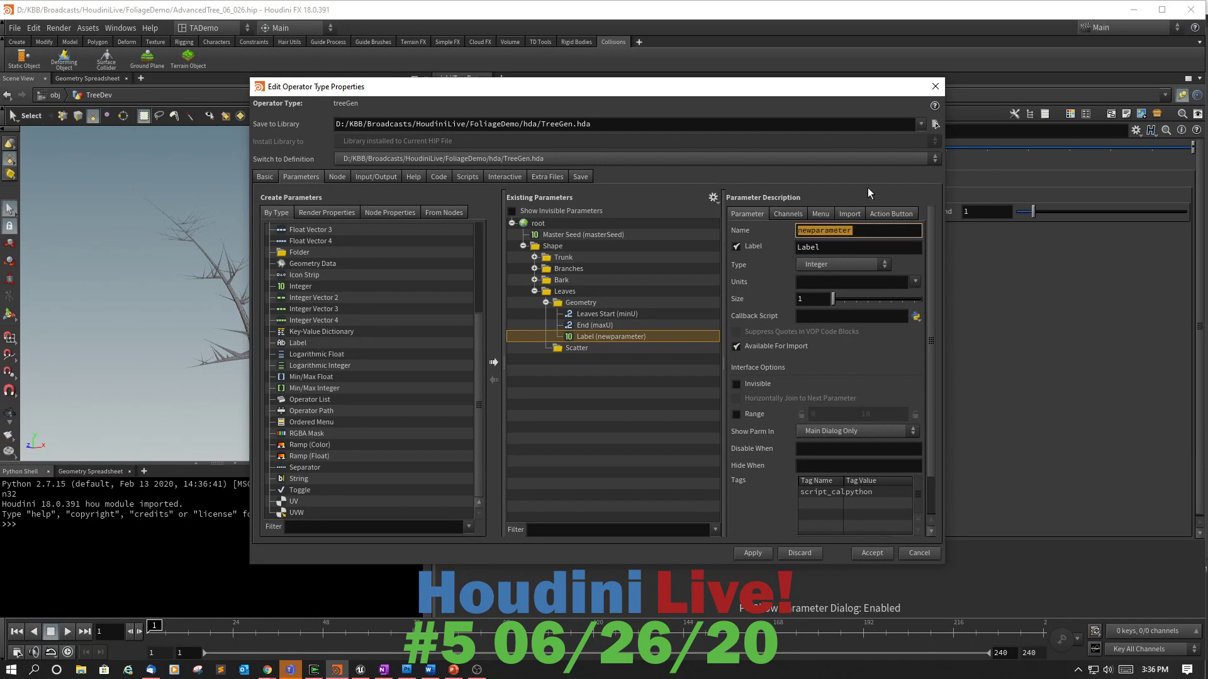
type("nLeaves")
key("Tab")
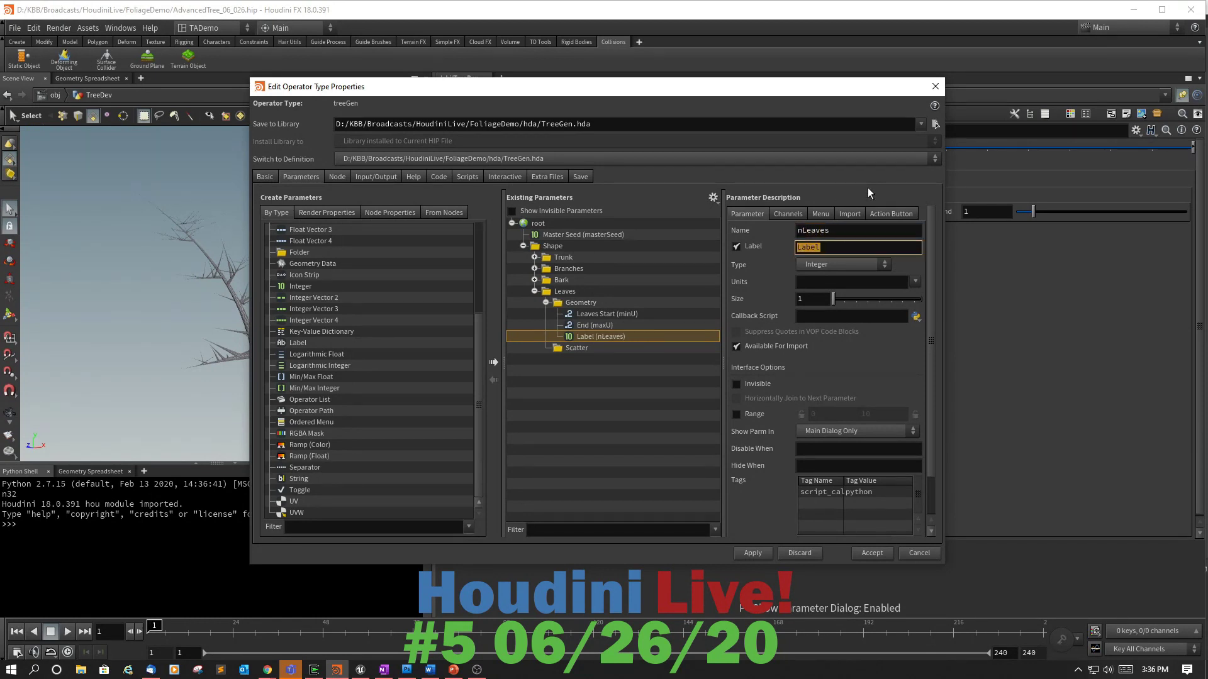
type("Number Leaves")
Set the default value of the Number Leaves parameter to 25, leaving its range disabled.
left_click(736, 414)
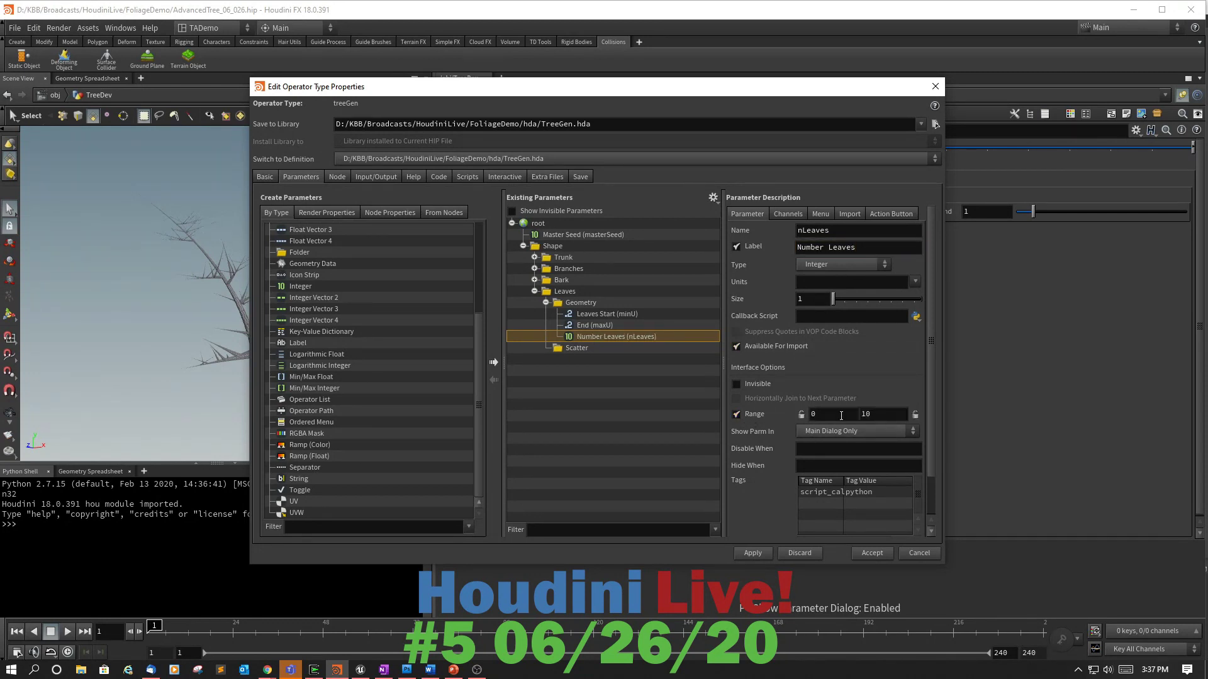
left_click(737, 414)
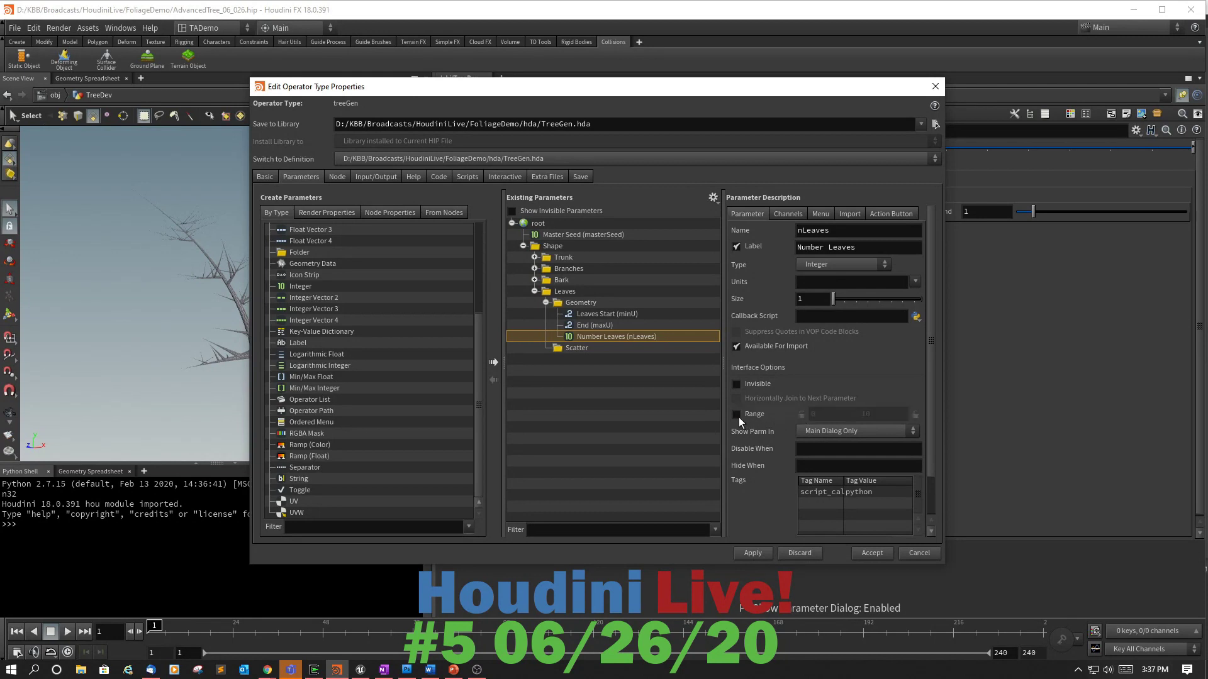
left_click(780, 214)
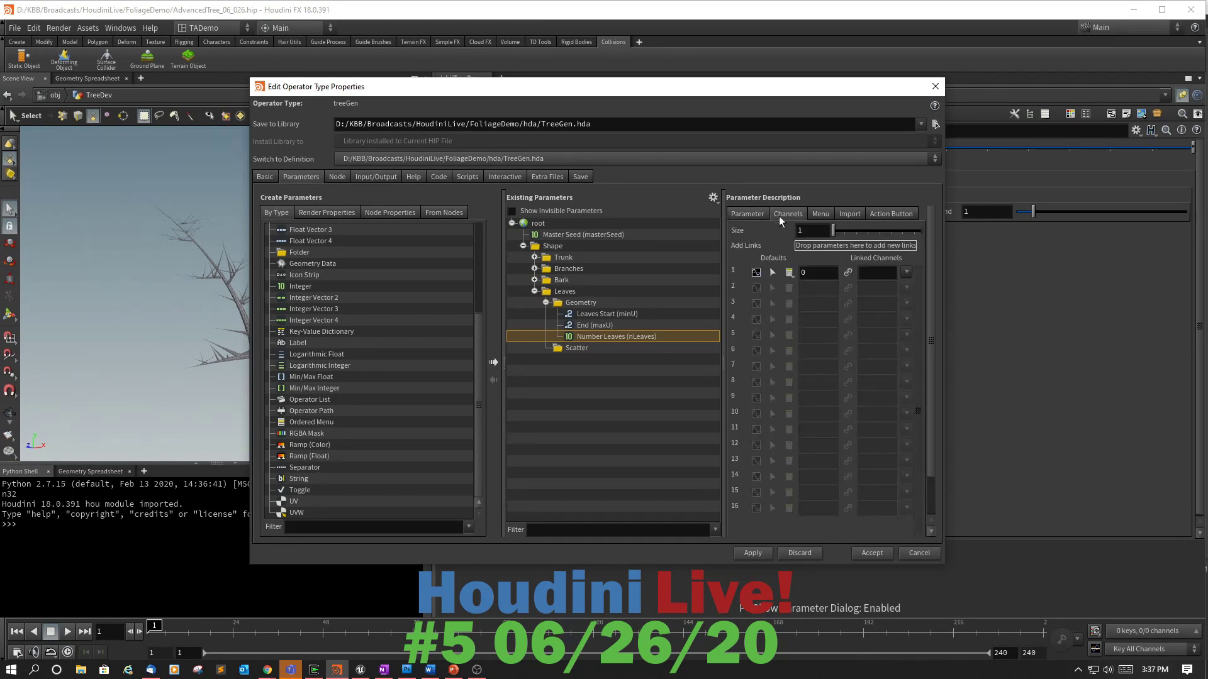
left_click(810, 271)
type("25")
left_click(746, 214)
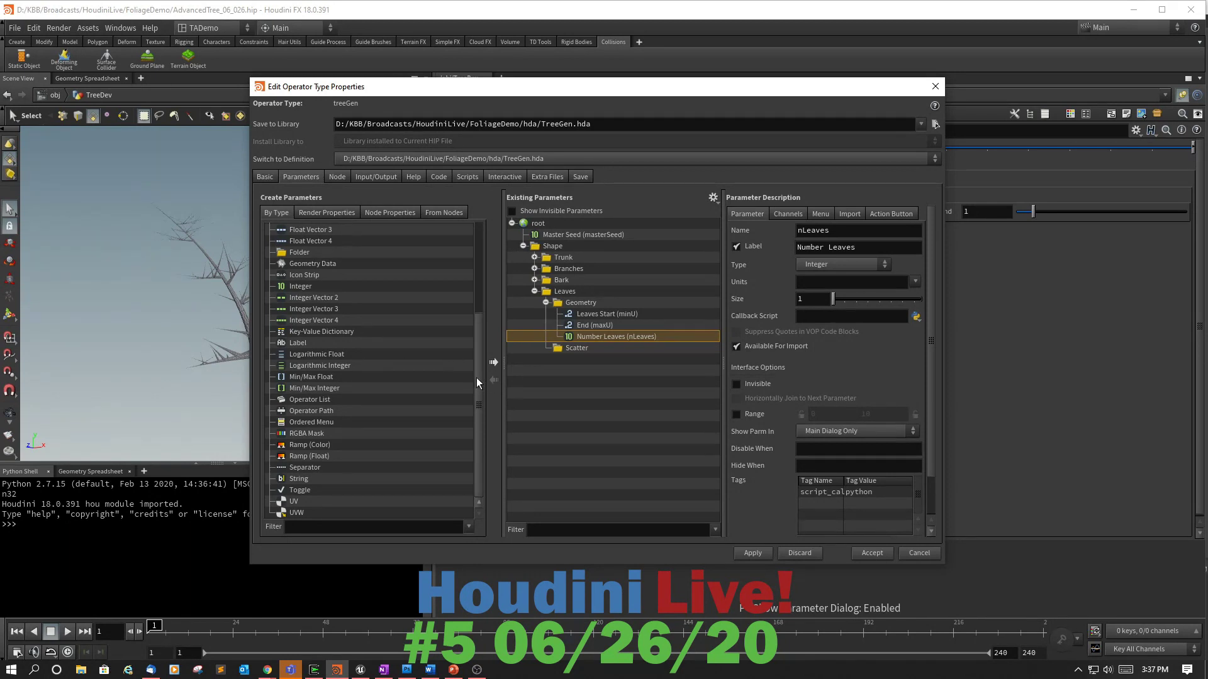
Add a Float Vector 2 parameter to the Geometry folder, named leafScale and labelled Leaf Scale.
left_click_drag(477, 377, 477, 350)
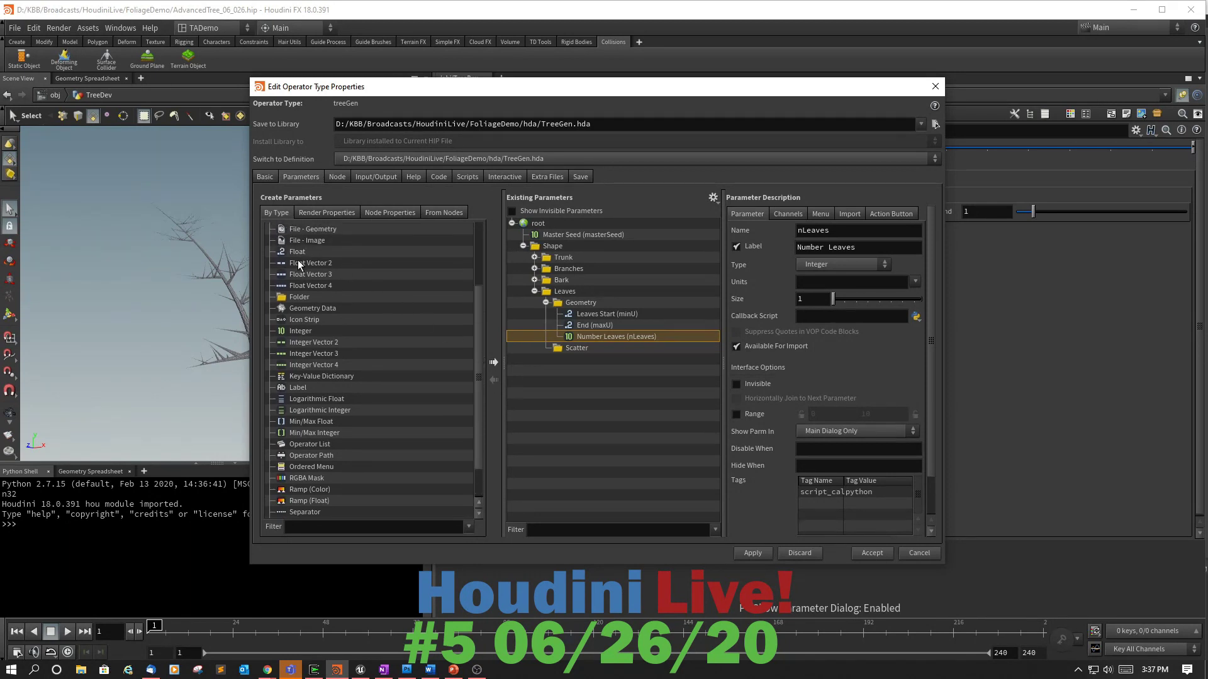
left_click_drag(303, 262, 590, 301)
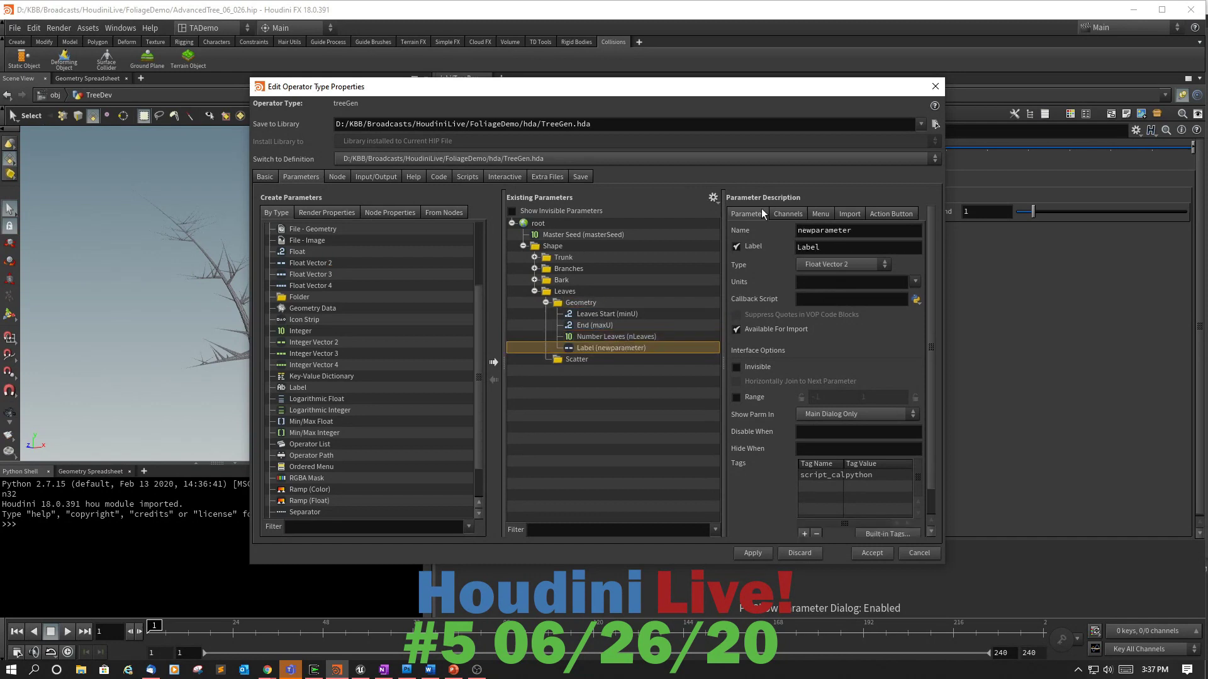
double_click(857, 230)
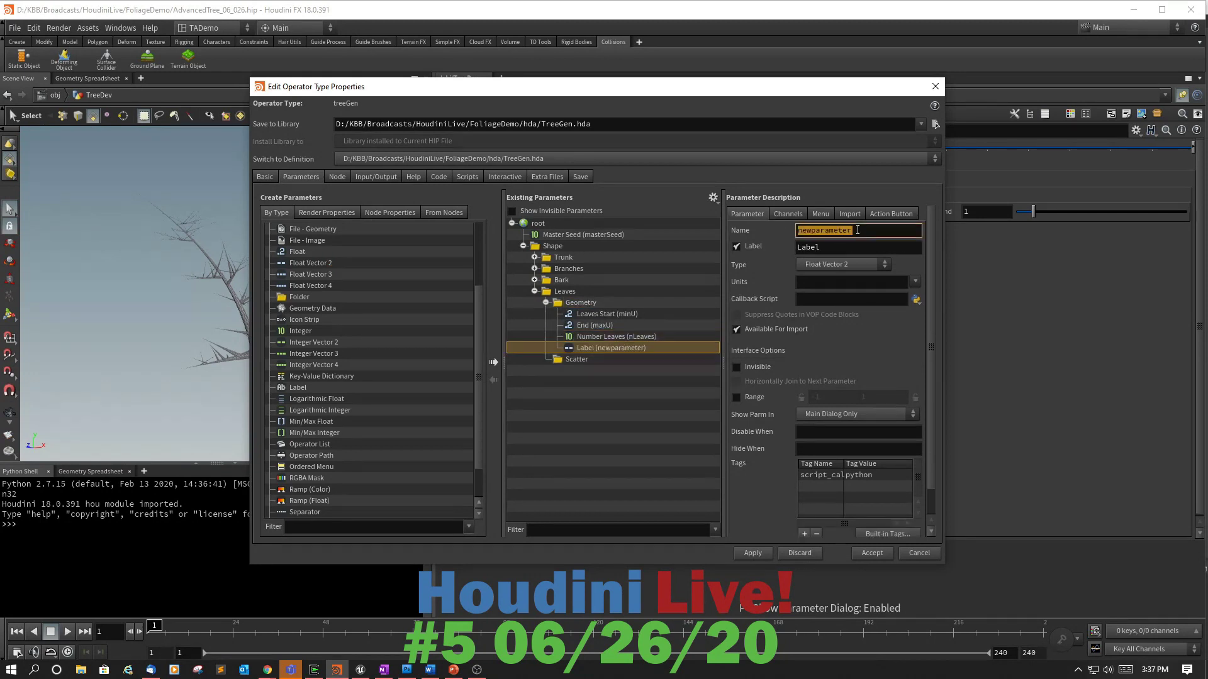
type("leafScale")
key("Tab")
type("L")
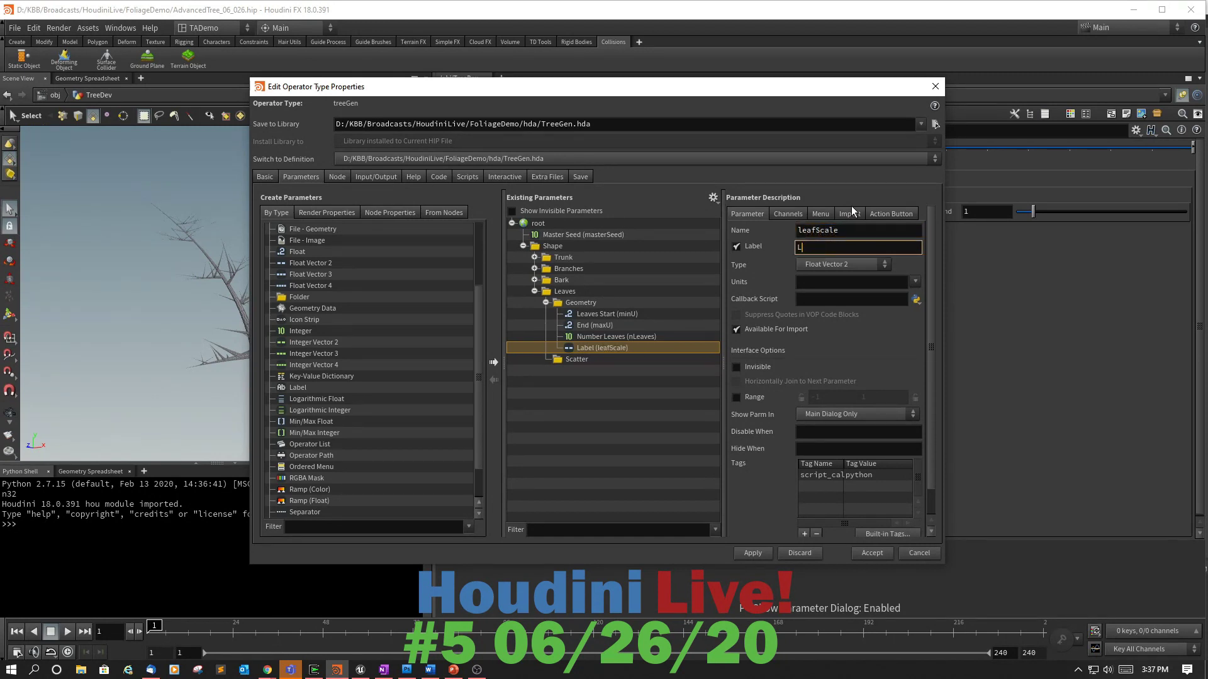
type("eaf Scale")
Enable the range of the Leaf Scale parameter and enter its limits, with 5 as the upper one.
left_click(737, 395)
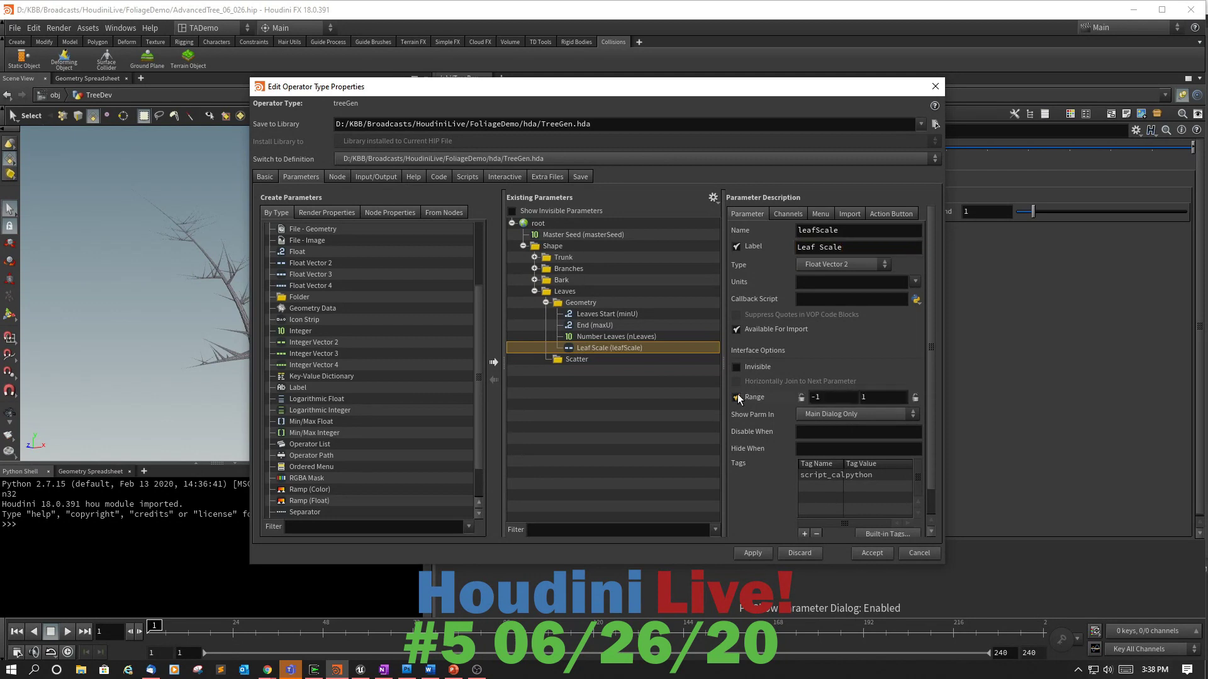
left_click(824, 397)
type("5")
key("Tab")
type("5")
key("Tab")
Set both default components of the Leaf Scale parameter to 1.
left_click(788, 214)
double_click(819, 256)
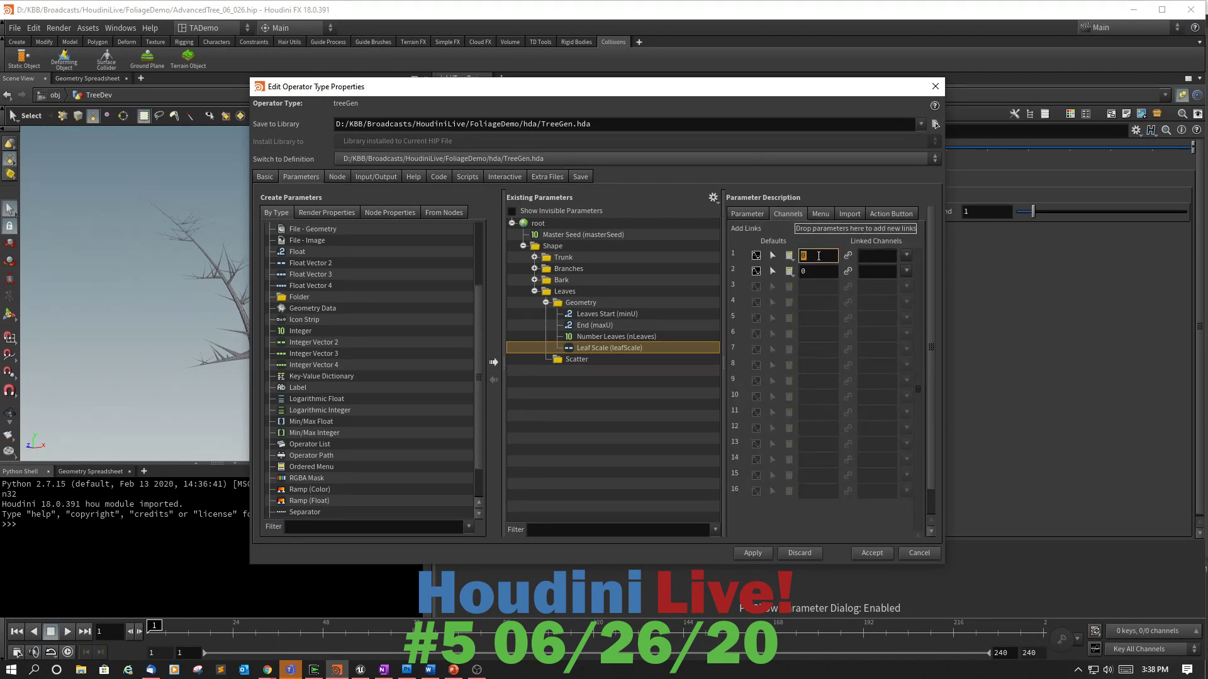
type("1")
key("Tab")
double_click(815, 271)
type("1")
key("Tab")
left_click(671, 396)
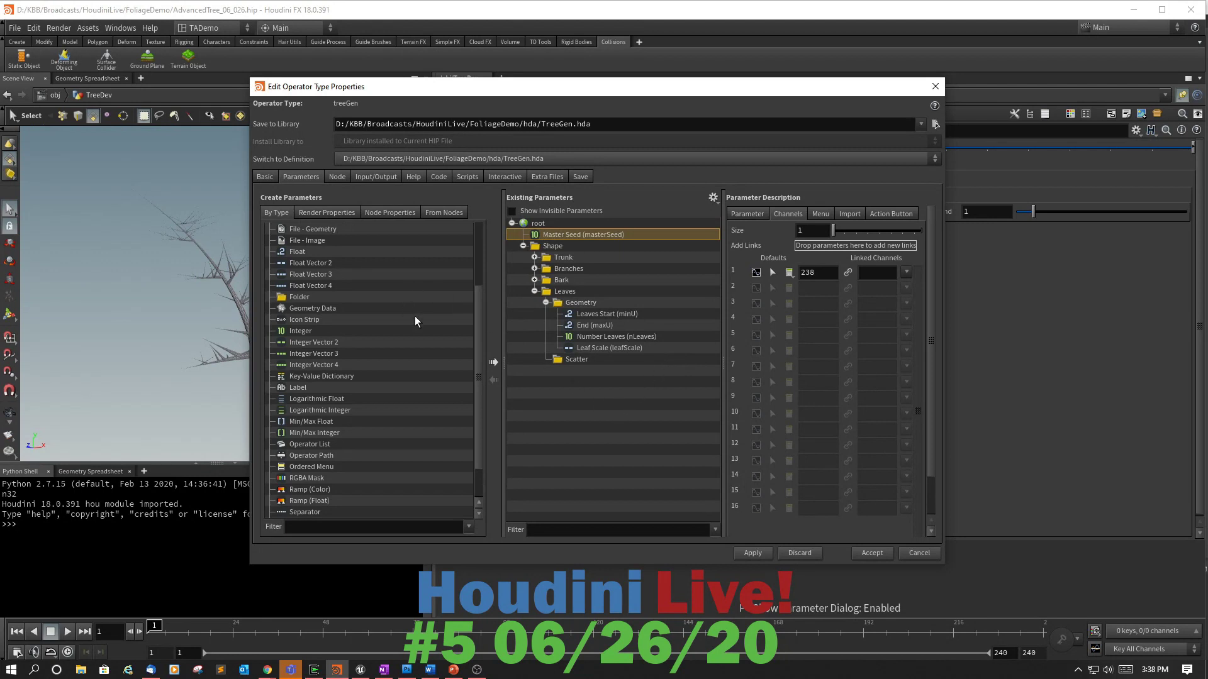
Add a Float parameter to the Geometry folder, named leafSeed and labelled Leaf Seed.
scroll(479, 334, "down", 2)
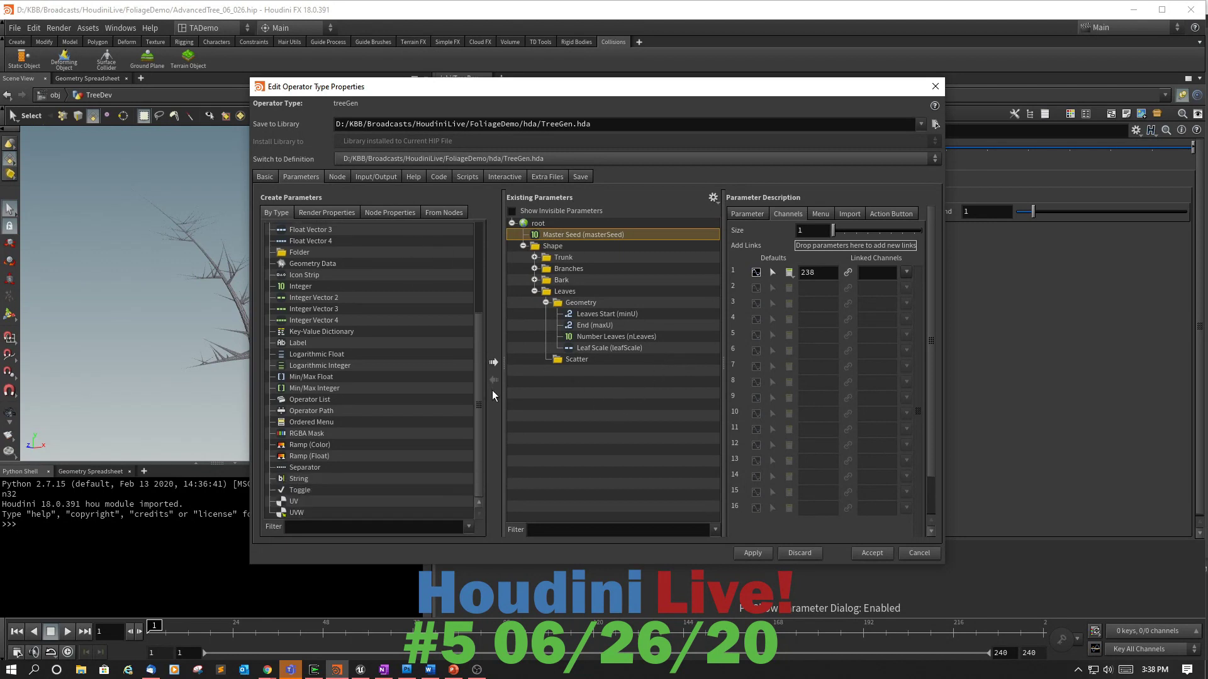
scroll(486, 377, "up", 5)
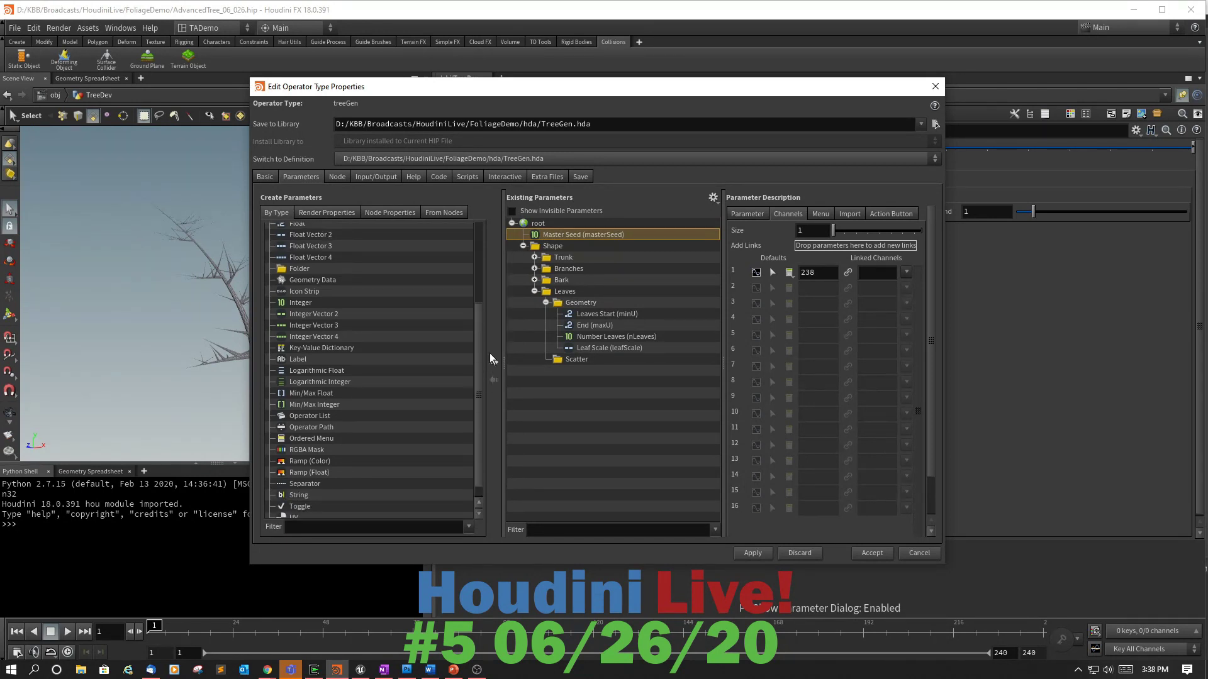
left_click_drag(291, 317, 579, 308)
left_click(760, 215)
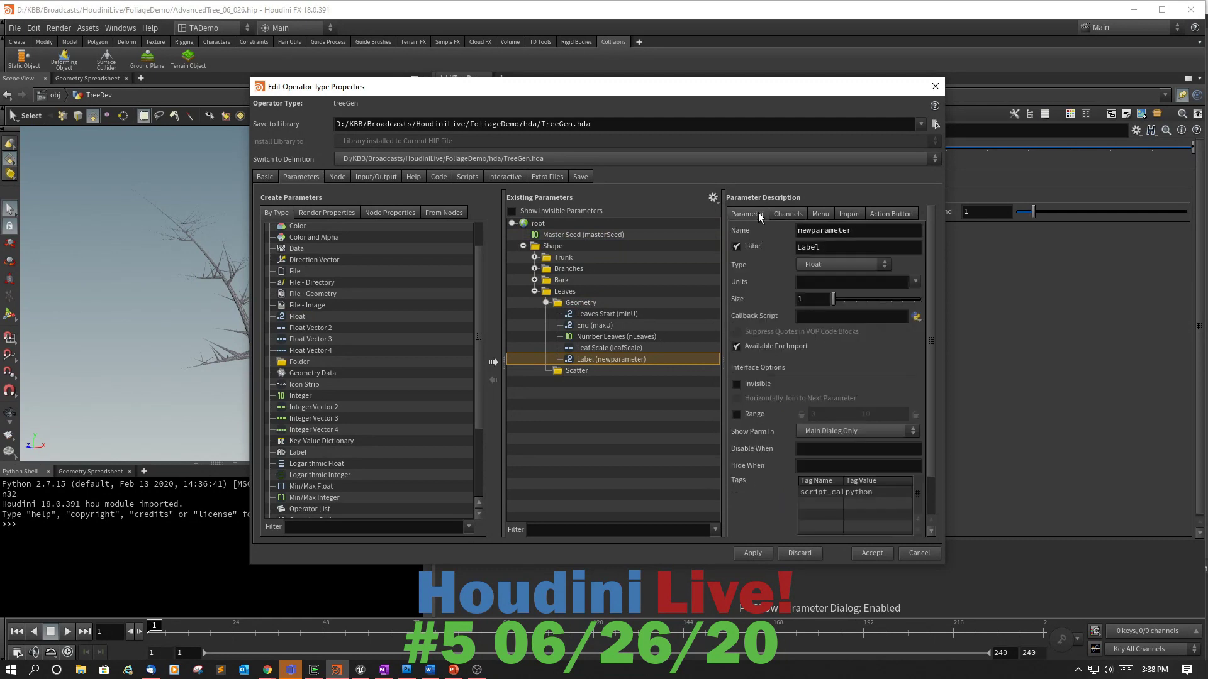
double_click(843, 229)
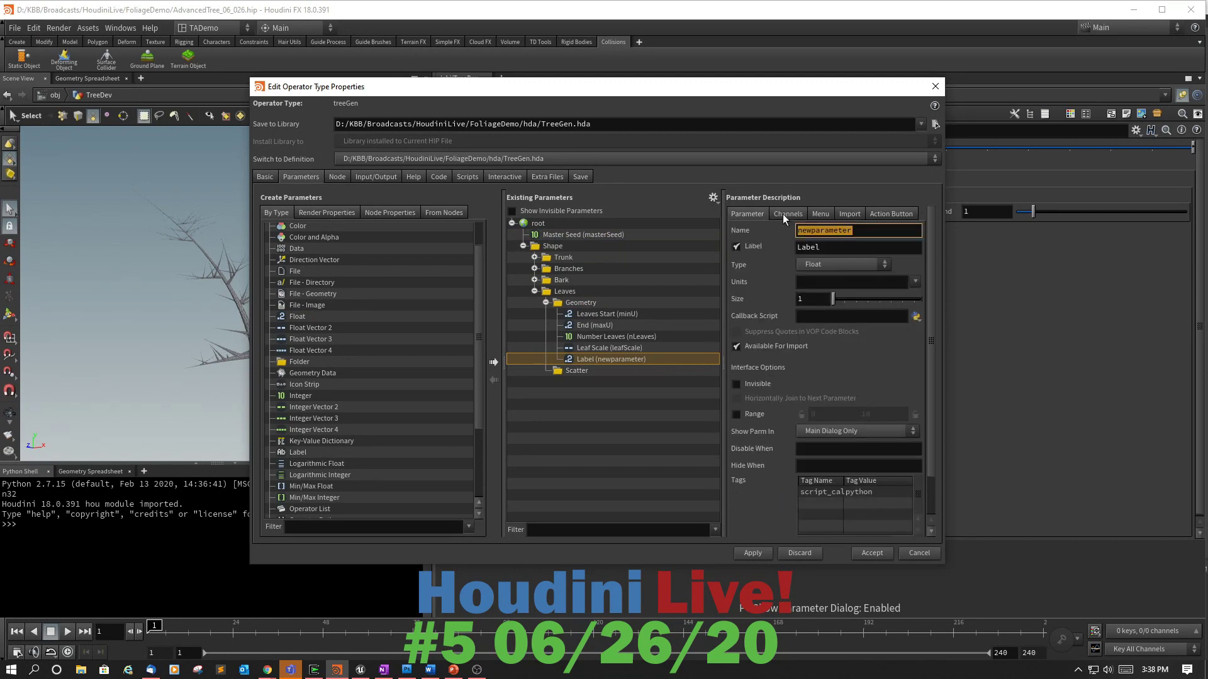
type("leafSeed")
key("Return")
left_click_drag(822, 248, 764, 244)
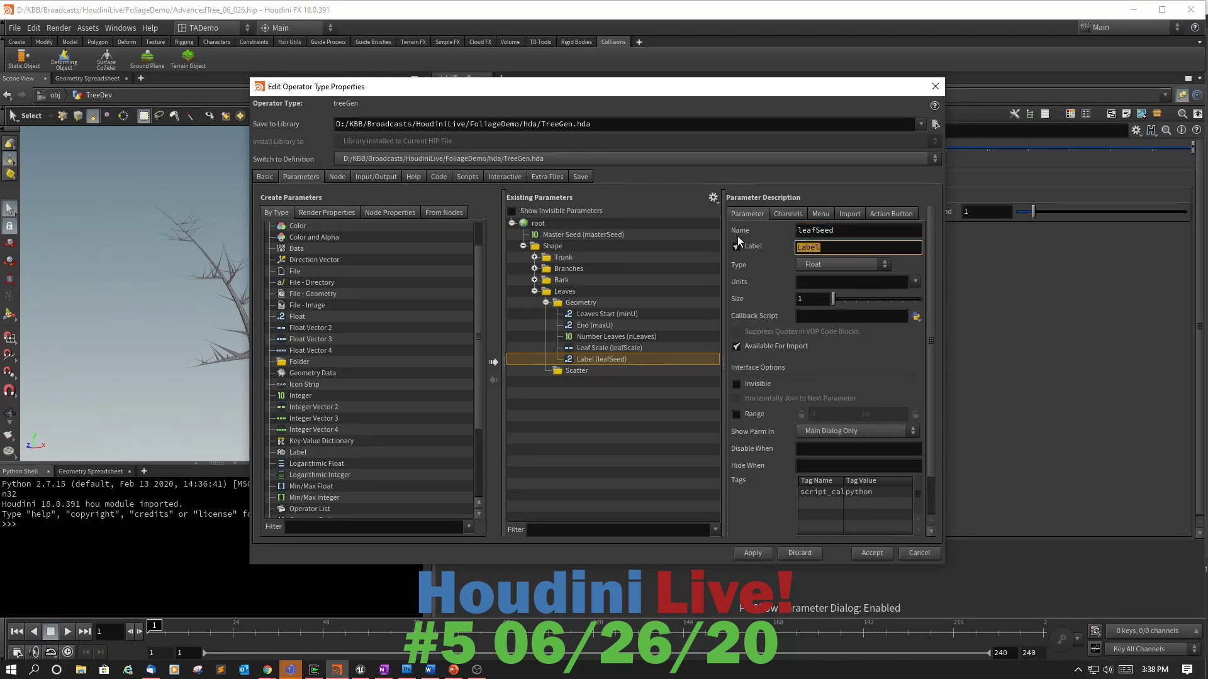
type("Leaf Seed")
Set the Leaf Seed parameter's default value to 76.84 and apply the changes to the asset.
left_click(784, 214)
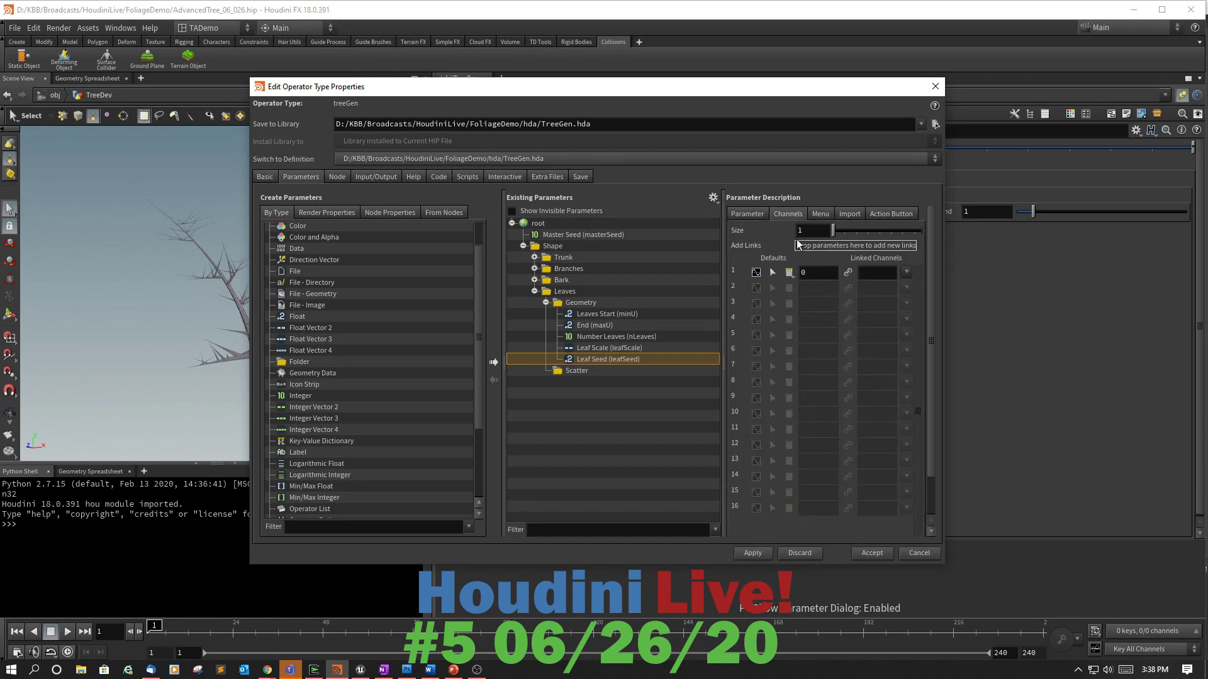
left_click(822, 274)
type("76.84")
key("Tab")
left_click(761, 551)
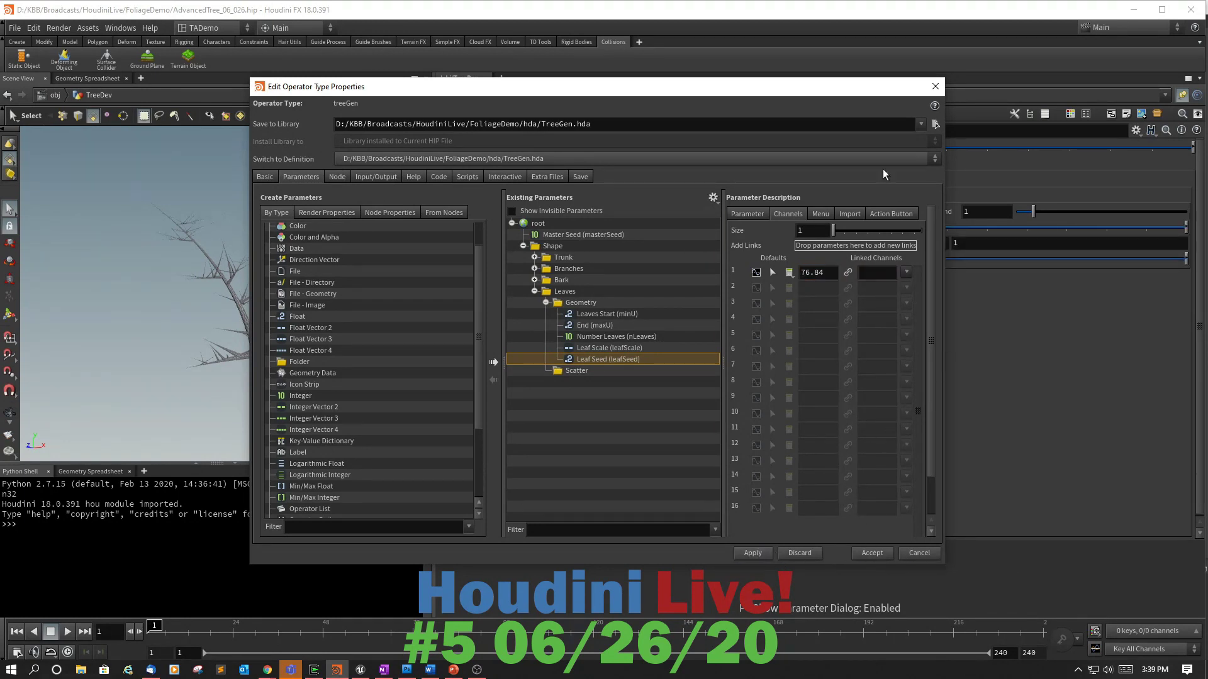
Add an Integer parameter to the Scatter folder, named relaxIterations and labelled Relax Iterations.
left_click_drag(817, 88, 915, 90)
left_click(665, 373)
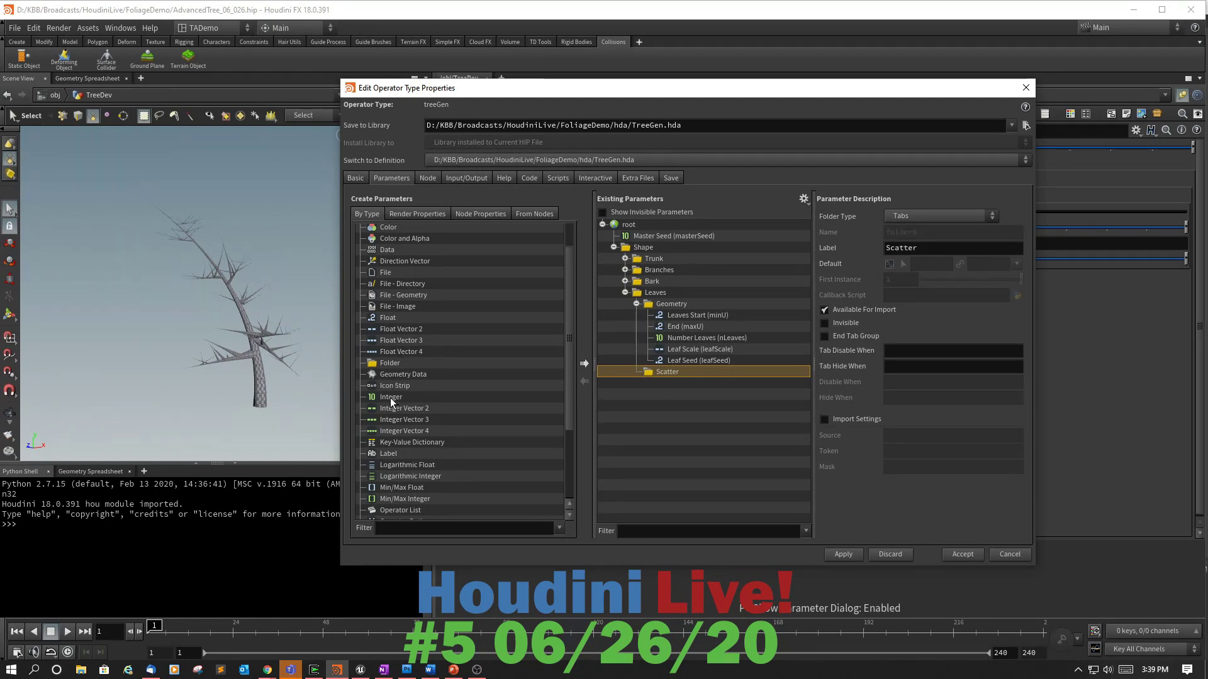
left_click_drag(391, 398, 666, 370)
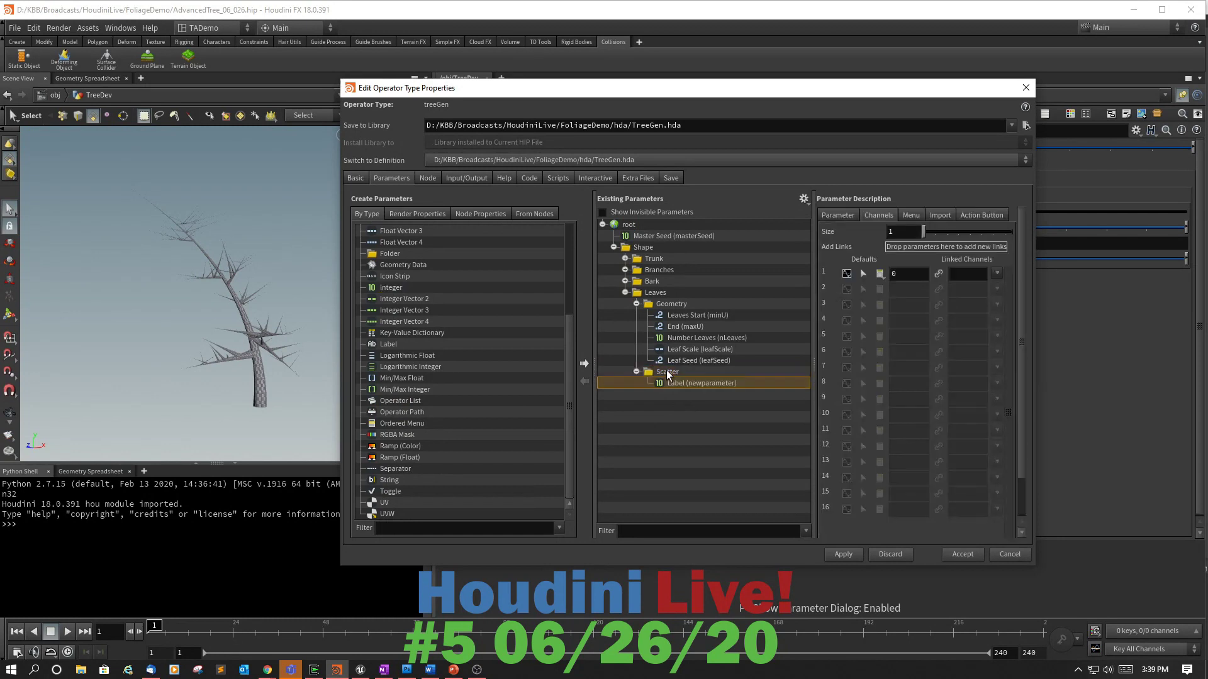
left_click(851, 214)
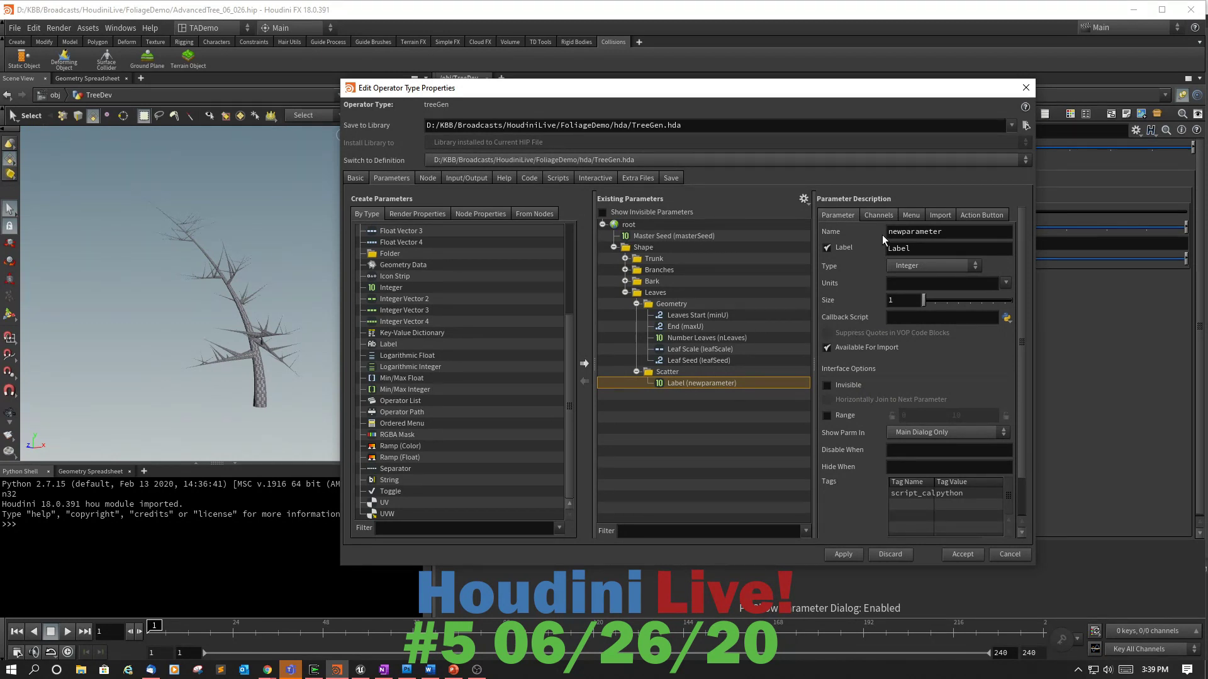
double_click(945, 232)
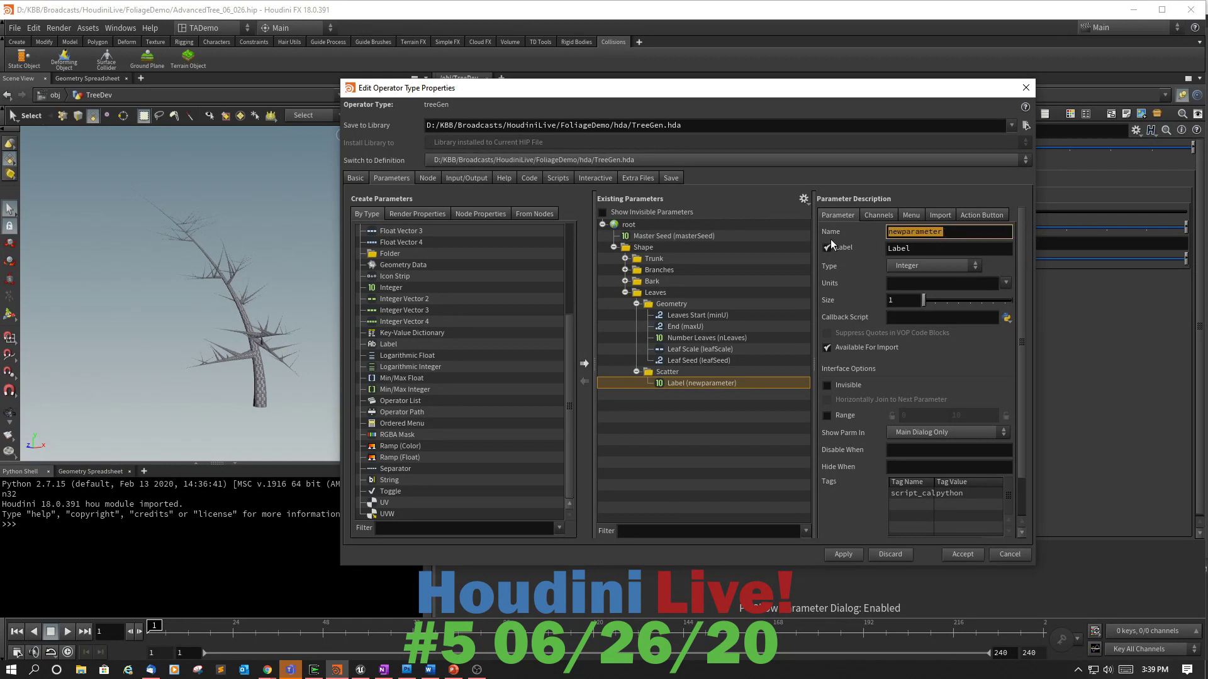
type("relaxIterations")
key("Tab")
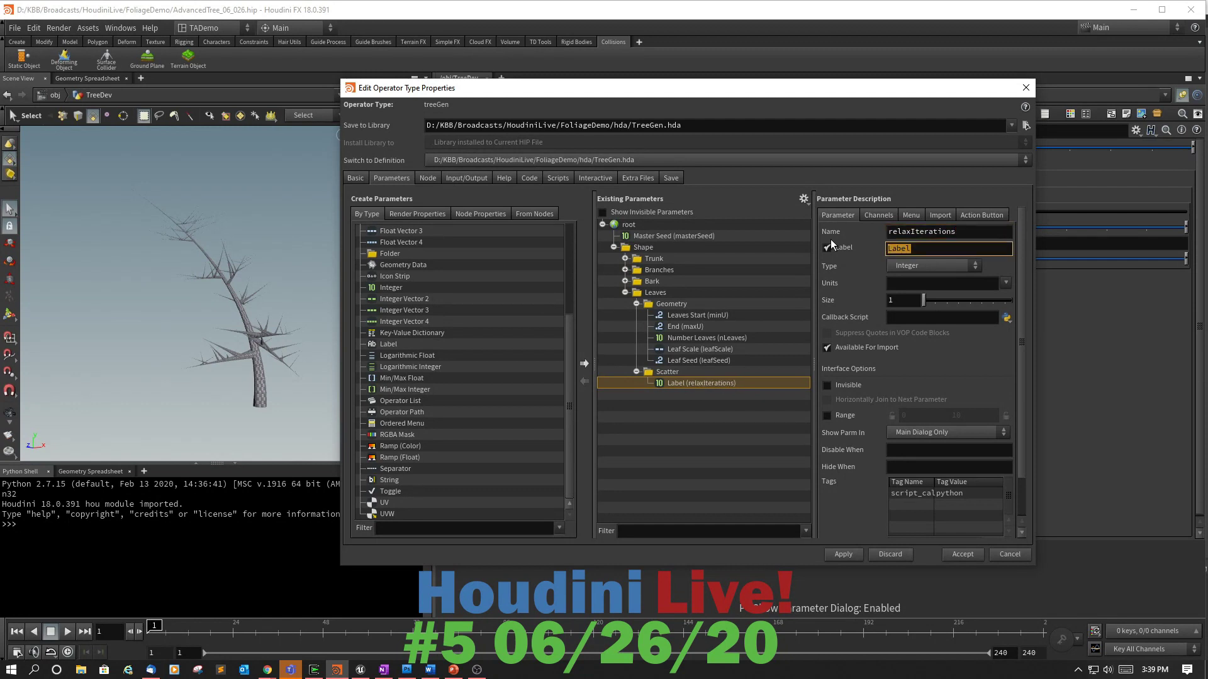
type("Relax Iterations")
Edit the default value of the Relax Iterations parameter and return to its general settings.
left_click(874, 214)
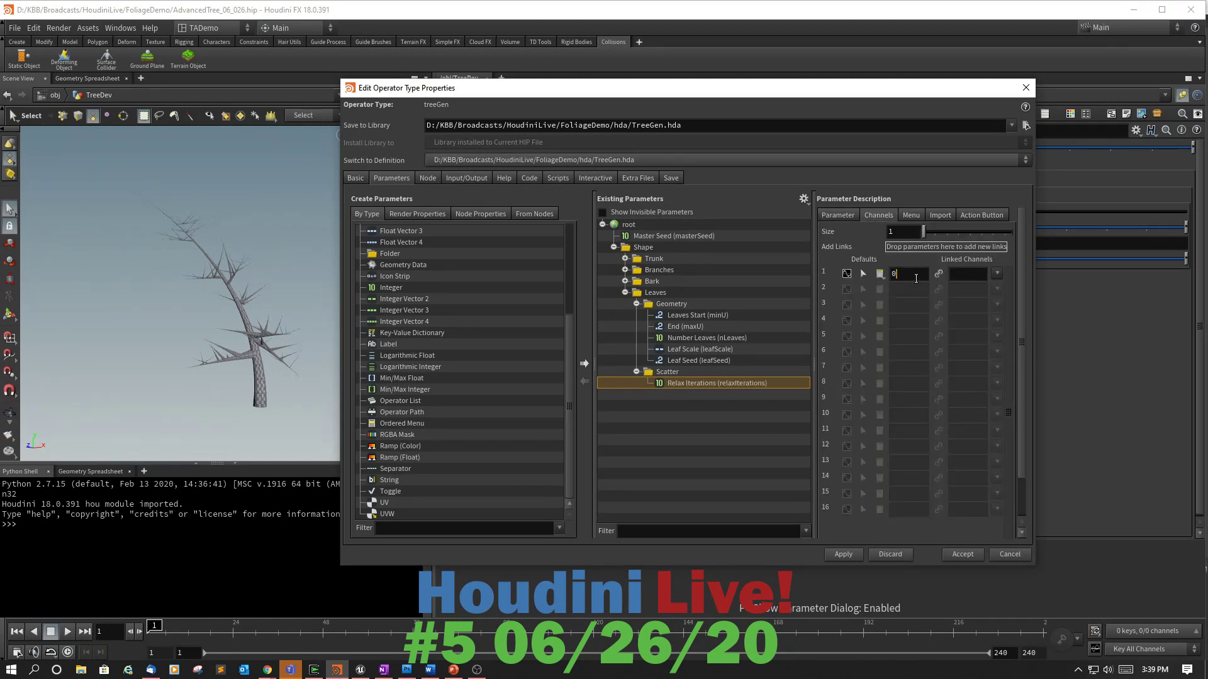
left_click_drag(916, 279, 881, 283)
left_click(846, 214)
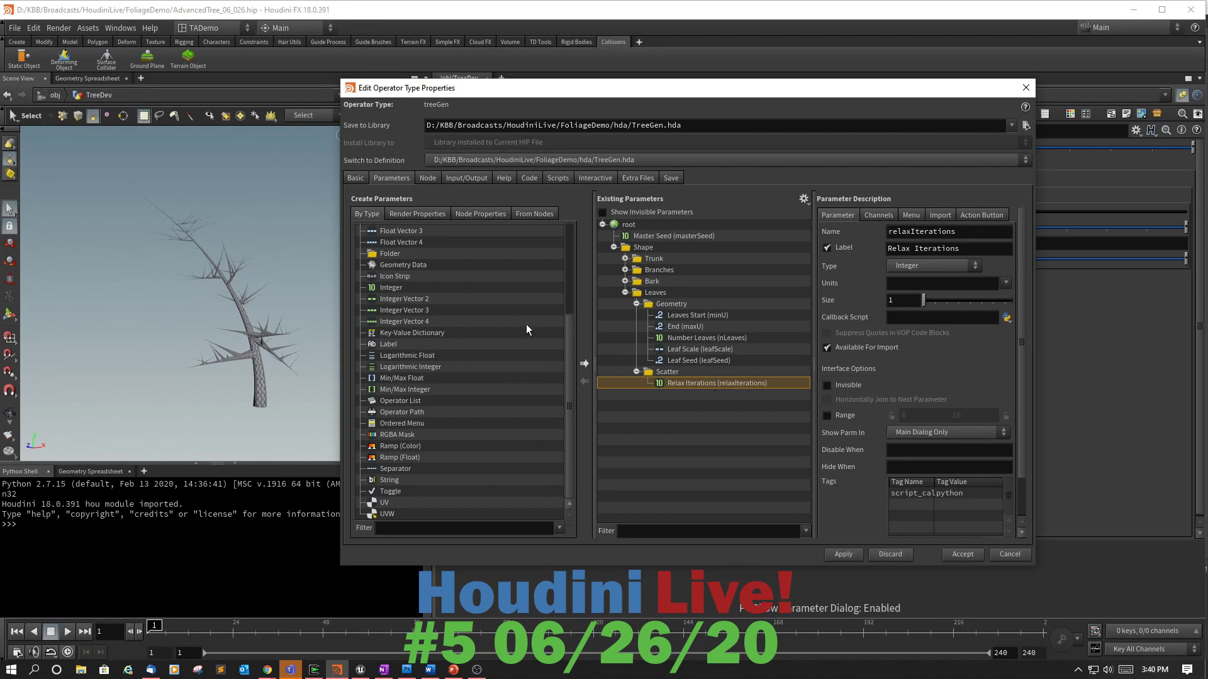
Add a Float parameter to the Scatter folder, named radiiScatter and labelled Radii Scatter.
left_click_drag(567, 335, 560, 275)
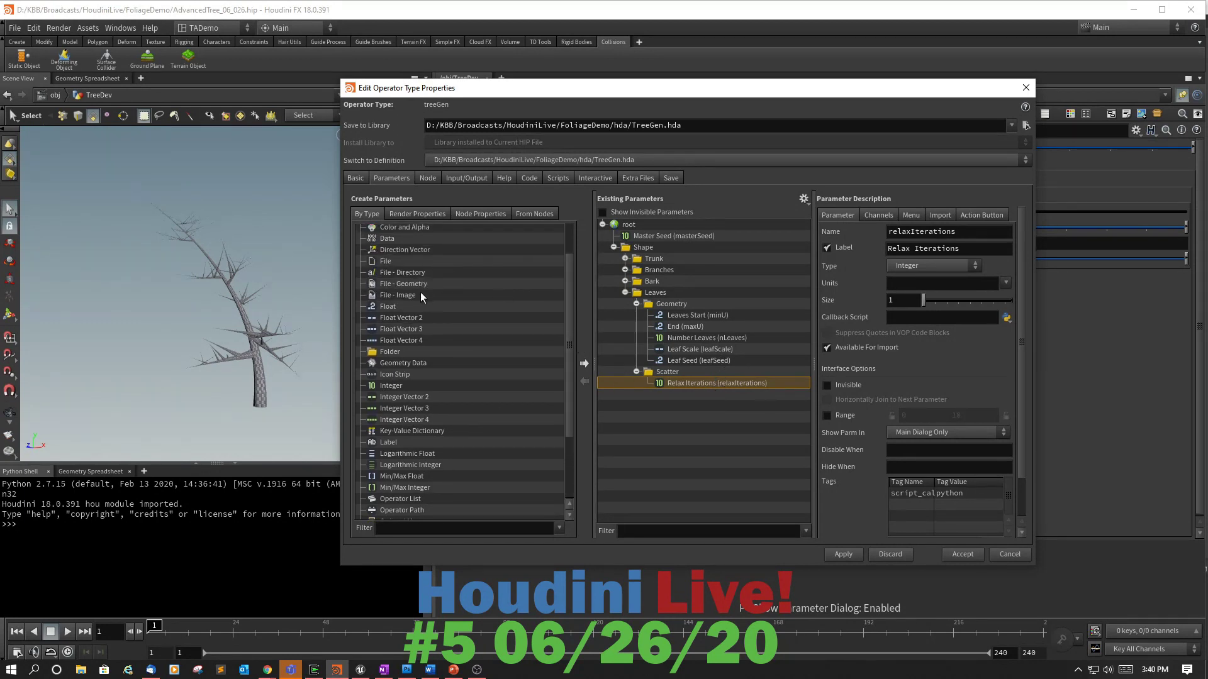
left_click_drag(389, 307, 673, 371)
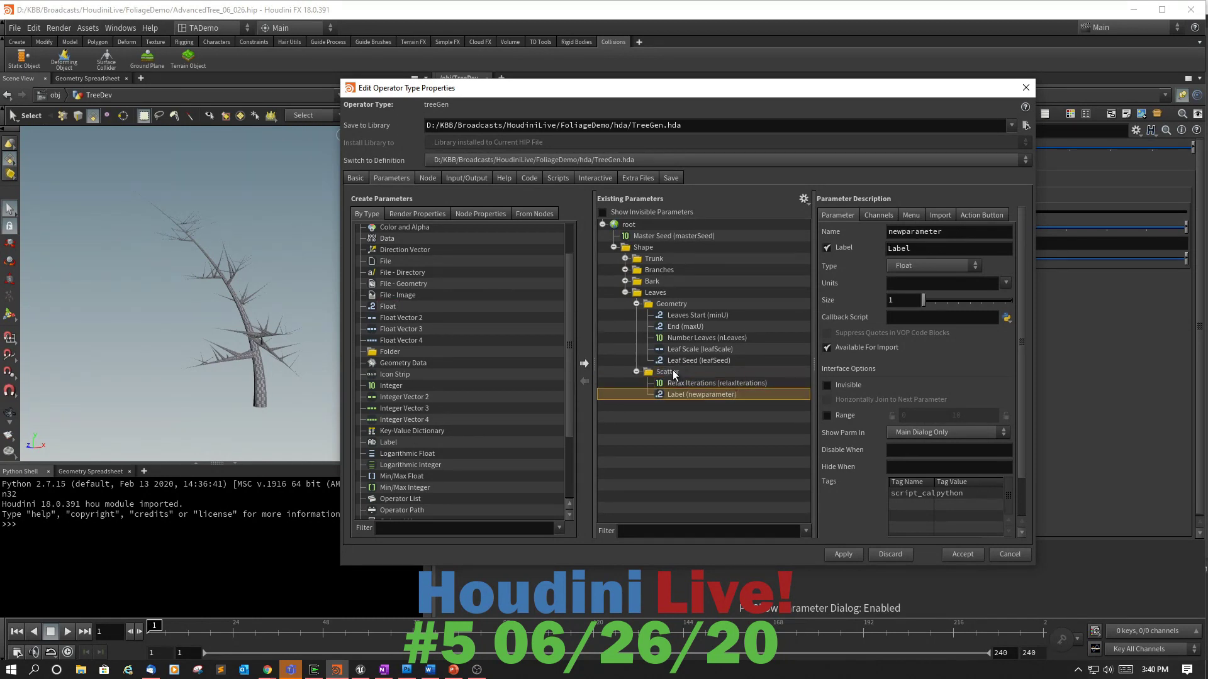
double_click(920, 232)
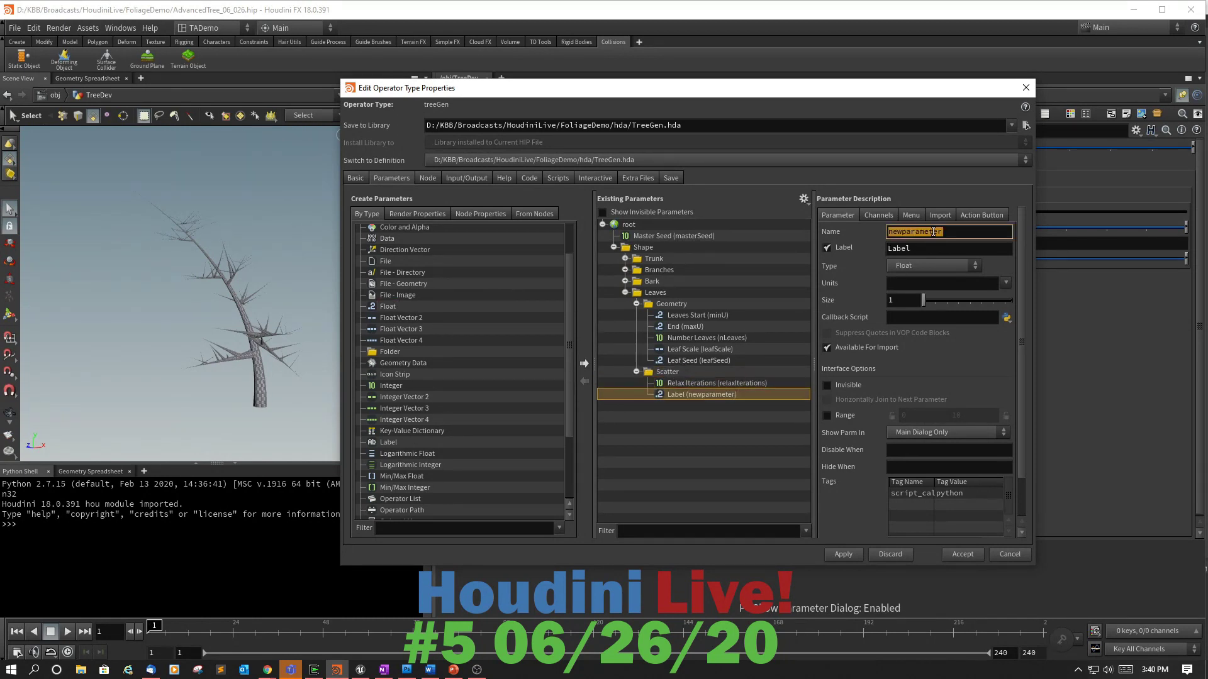
type("radiiScatter")
double_click(935, 247)
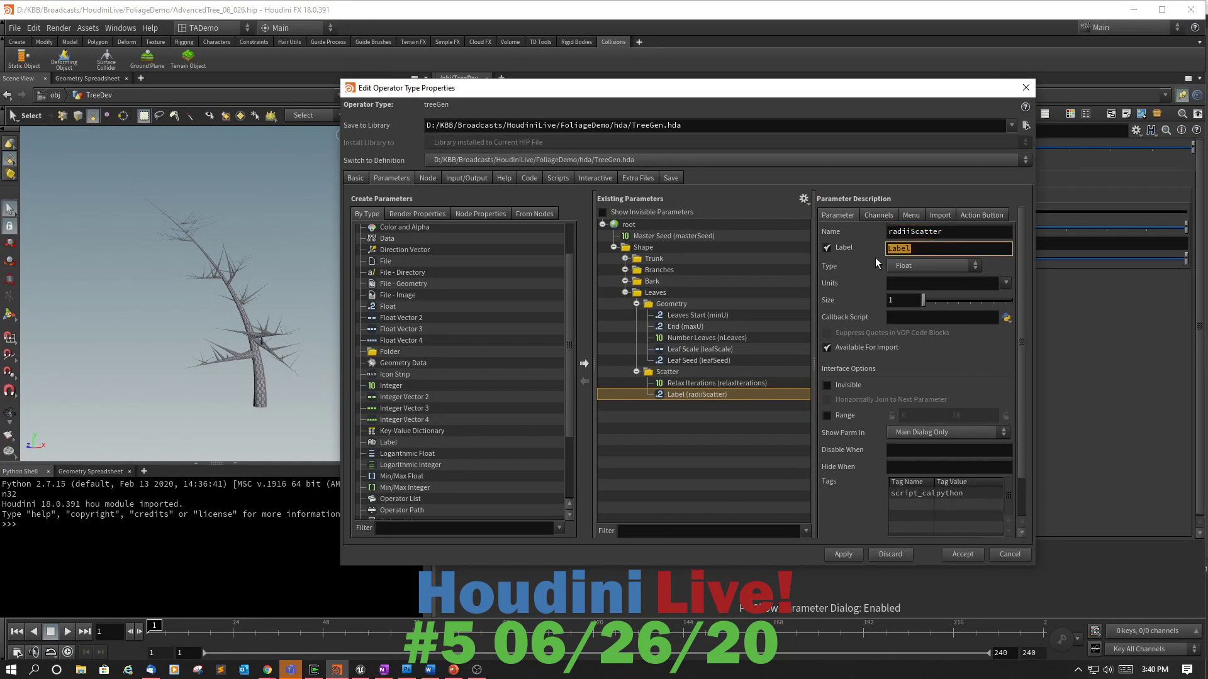
type("Radii ")
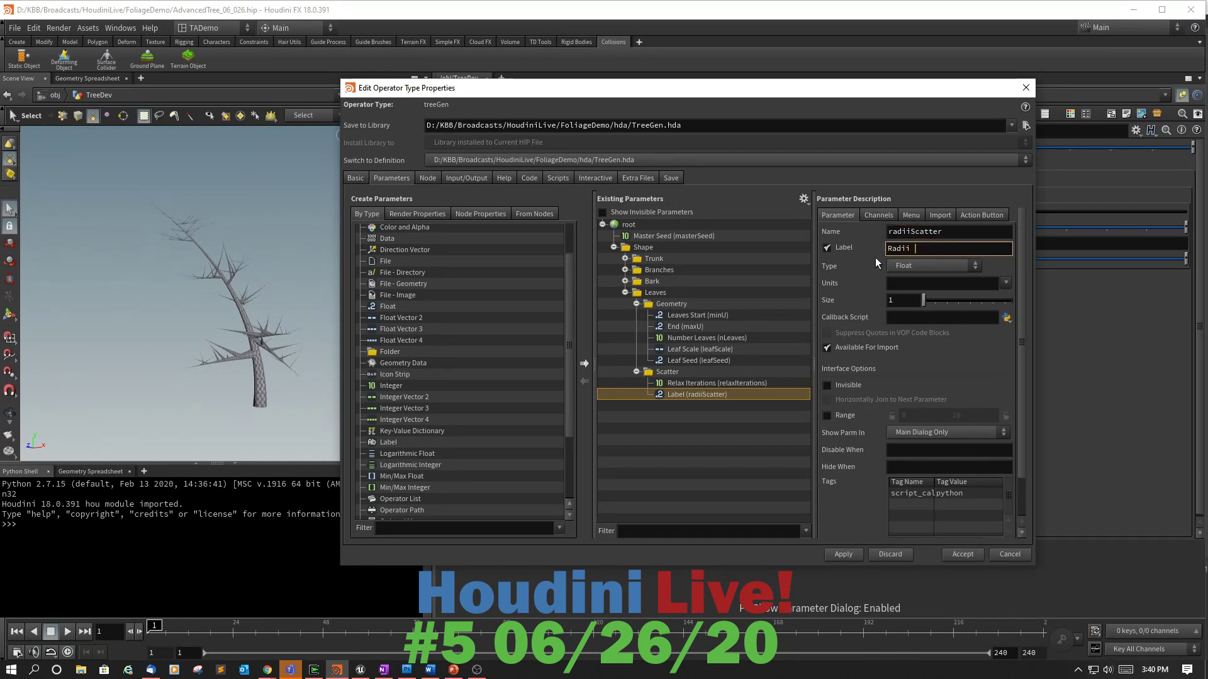
type("Scatter")
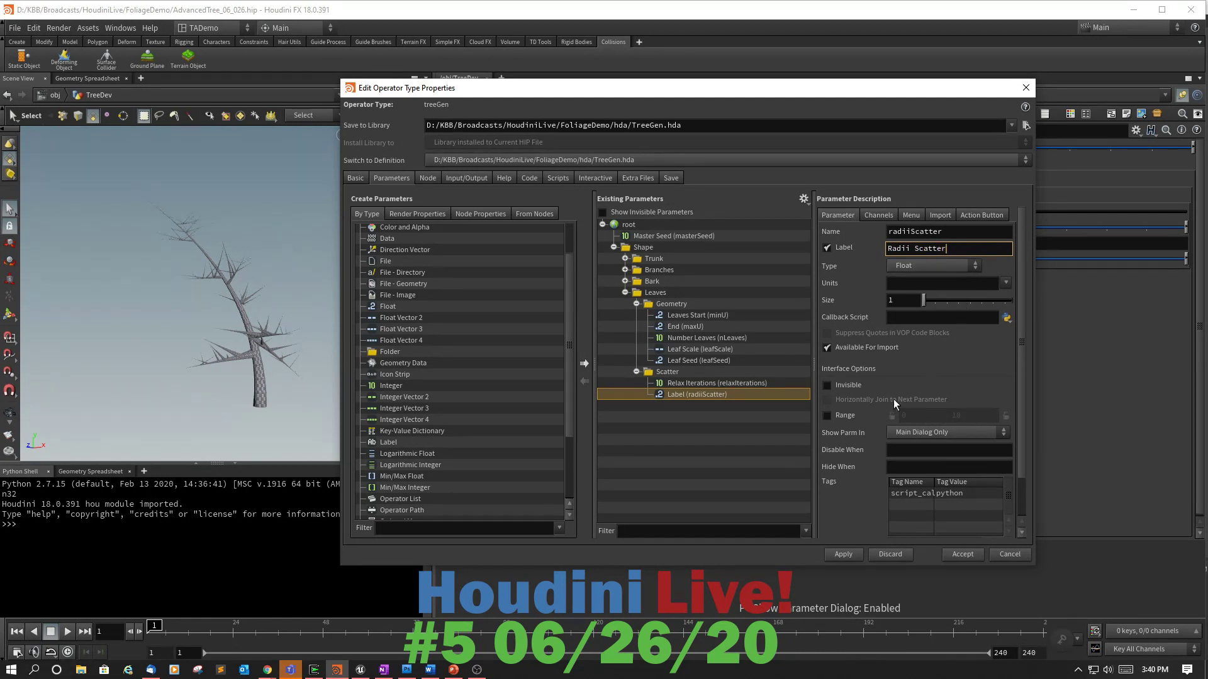
Enable a value range for the Radii Scatter parameter with a maximum of 1.
left_click(827, 415)
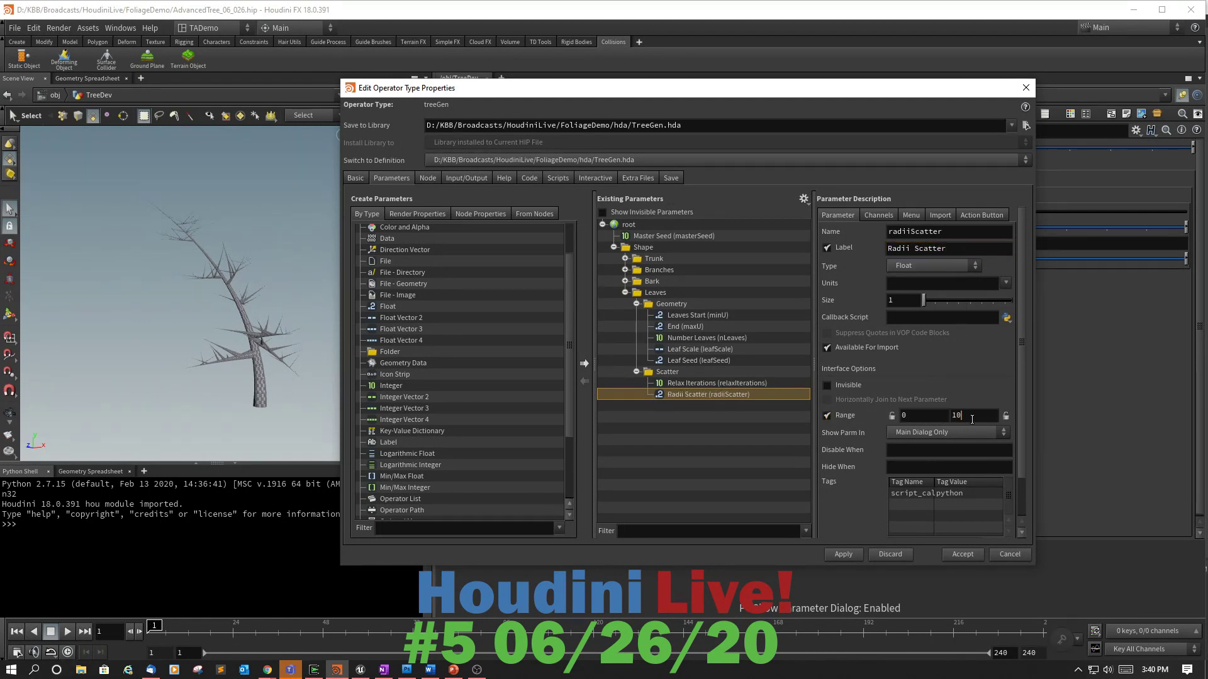
key("BackSpace")
key("Tab")
Set the Radii Scatter parameter's default value to .574.
left_click(872, 215)
double_click(903, 275)
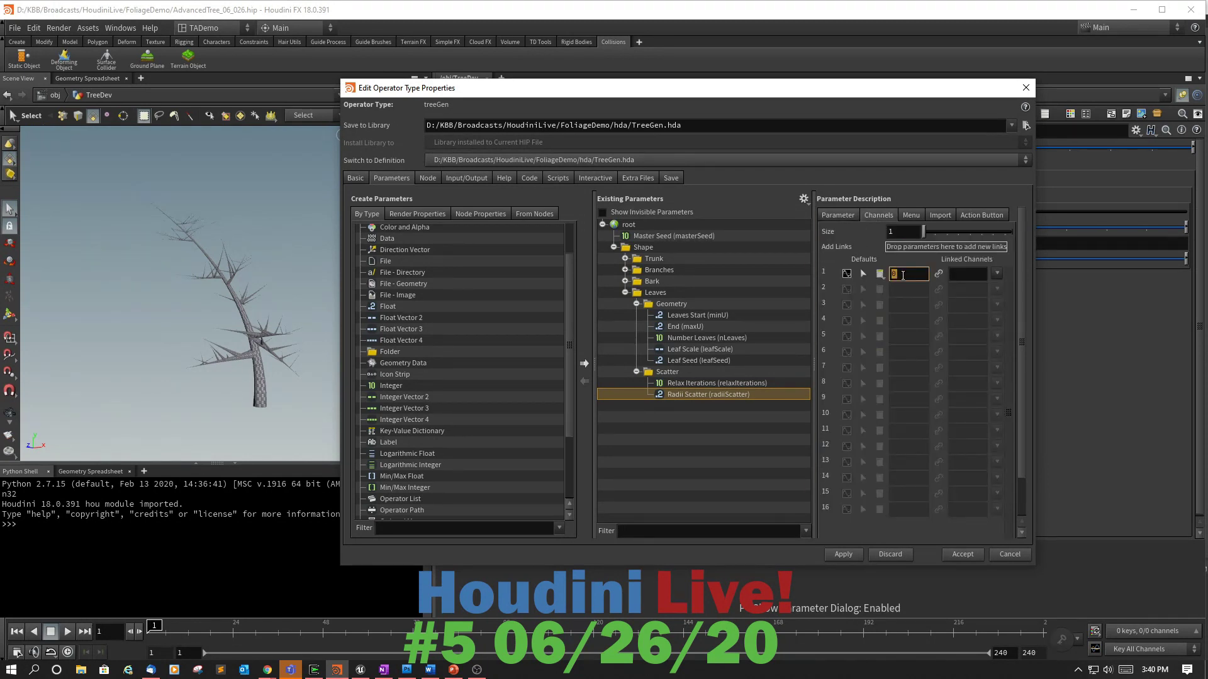
type(",")
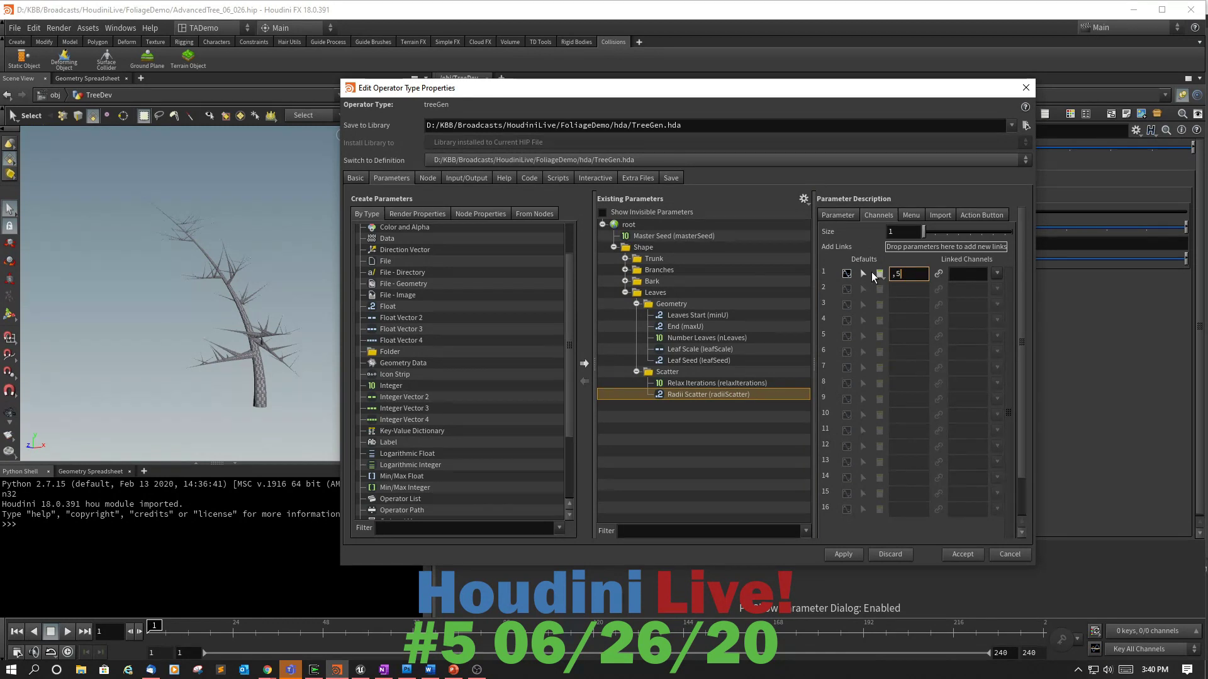
type("574")
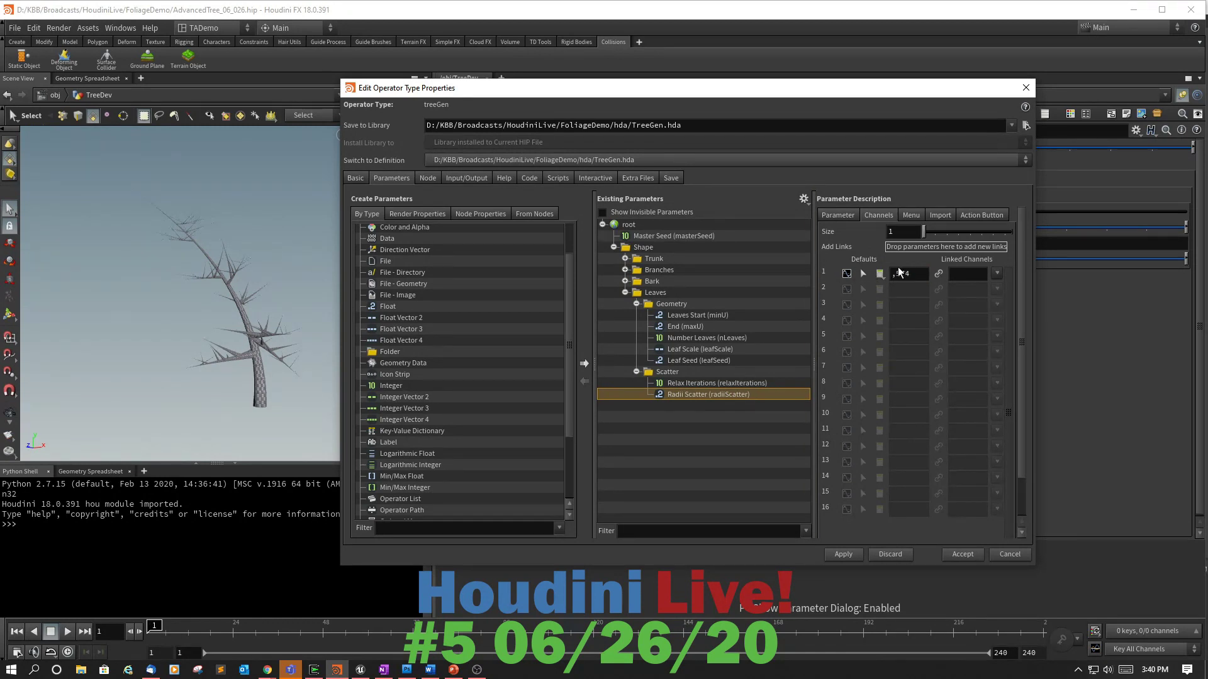
left_click(896, 273)
key("BackSpace")
type(".")
Accept the asset's parameter changes and check the Scatter and Geometry controls under Leaves.
left_click(670, 374)
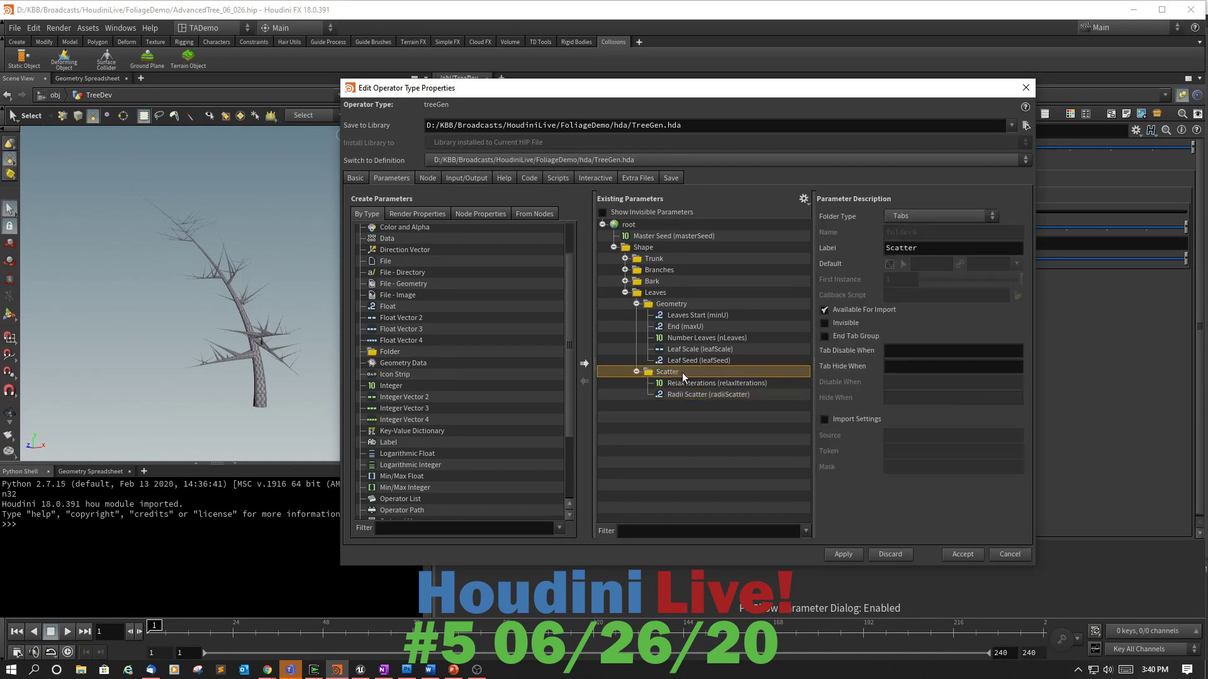
left_click(962, 555)
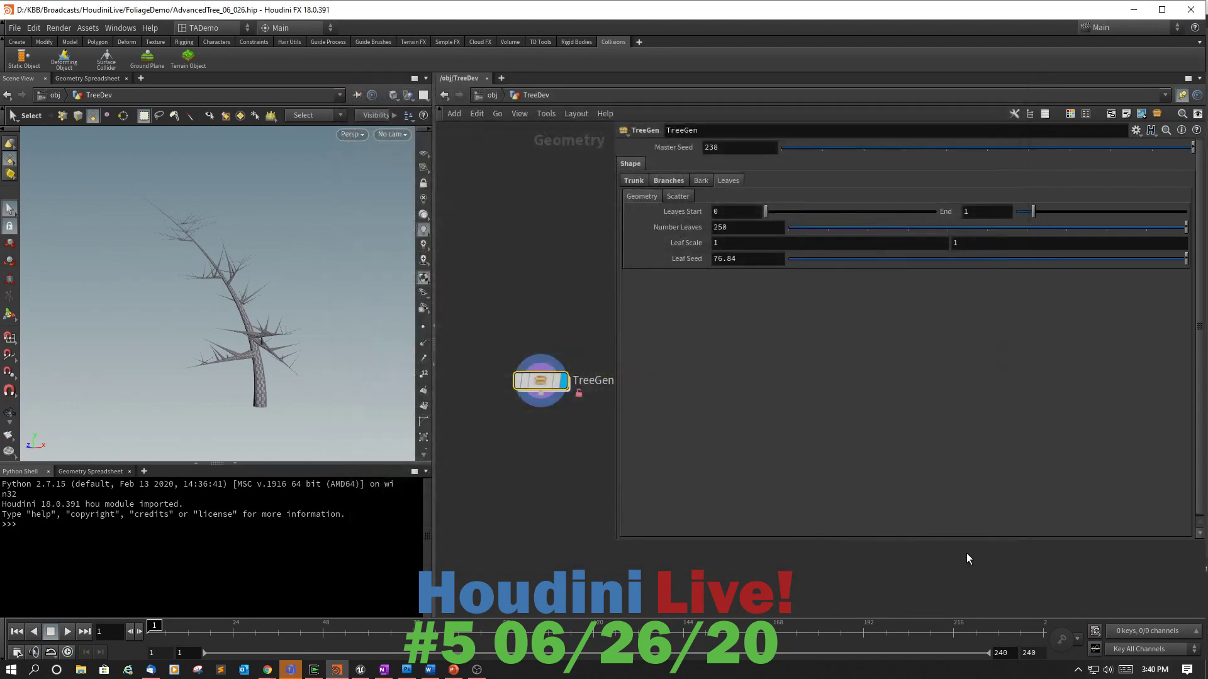
left_click(683, 195)
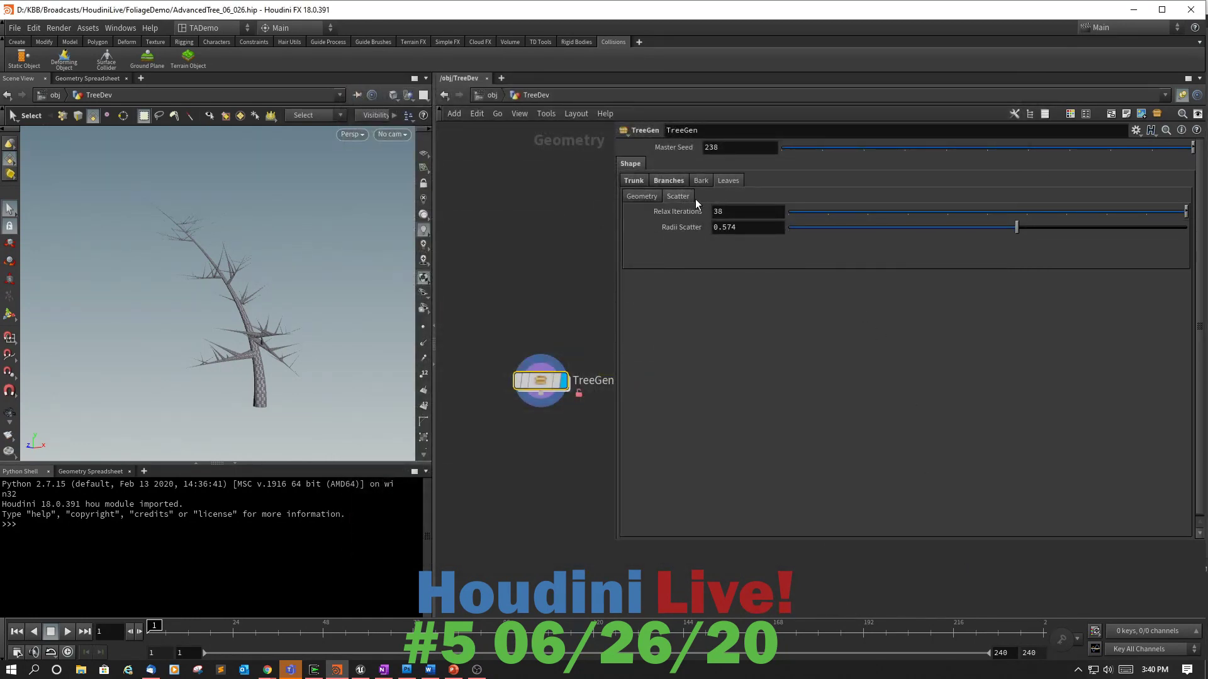
left_click(644, 196)
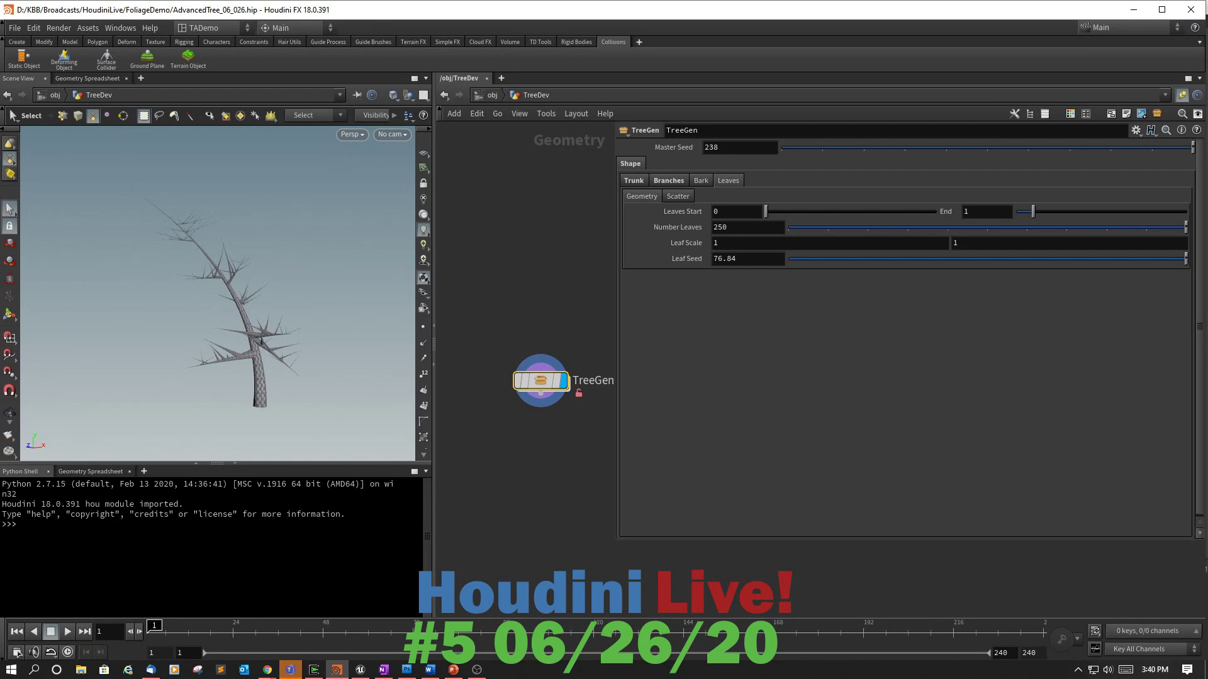
Go inside the TreeGen asset and read through the homeMadeScatter wrangle's VEX code.
double_click(541, 381)
middle_click_drag(522, 376, 493, 515)
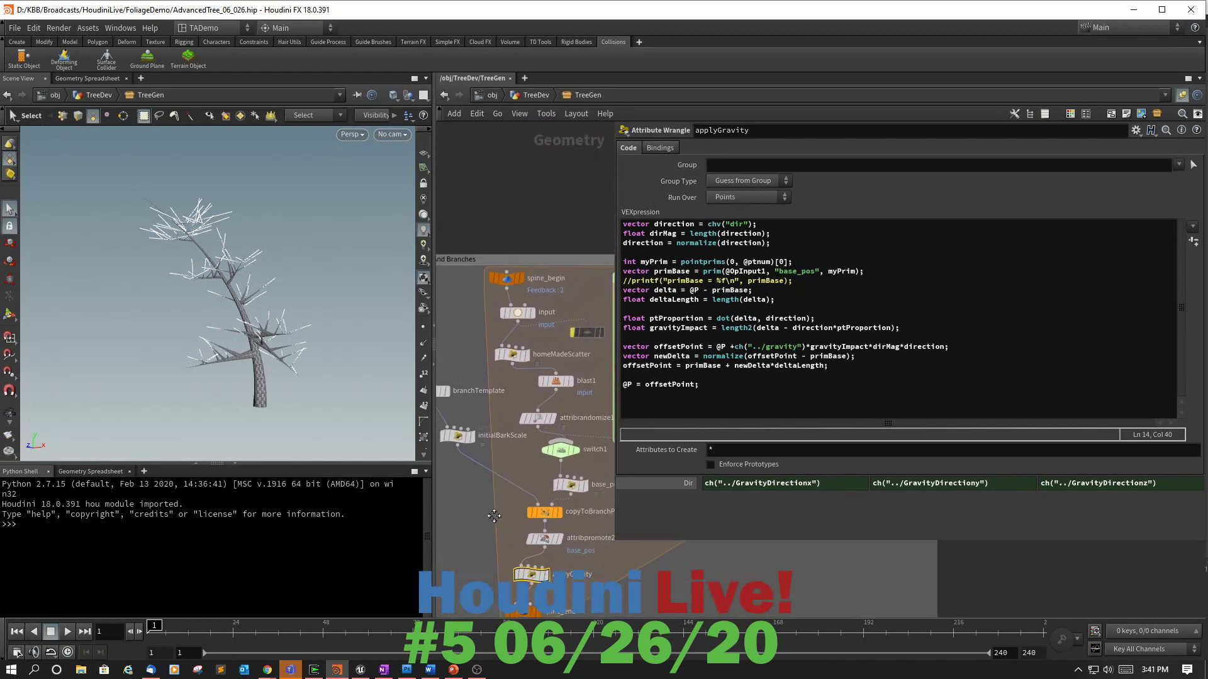
left_click(515, 357)
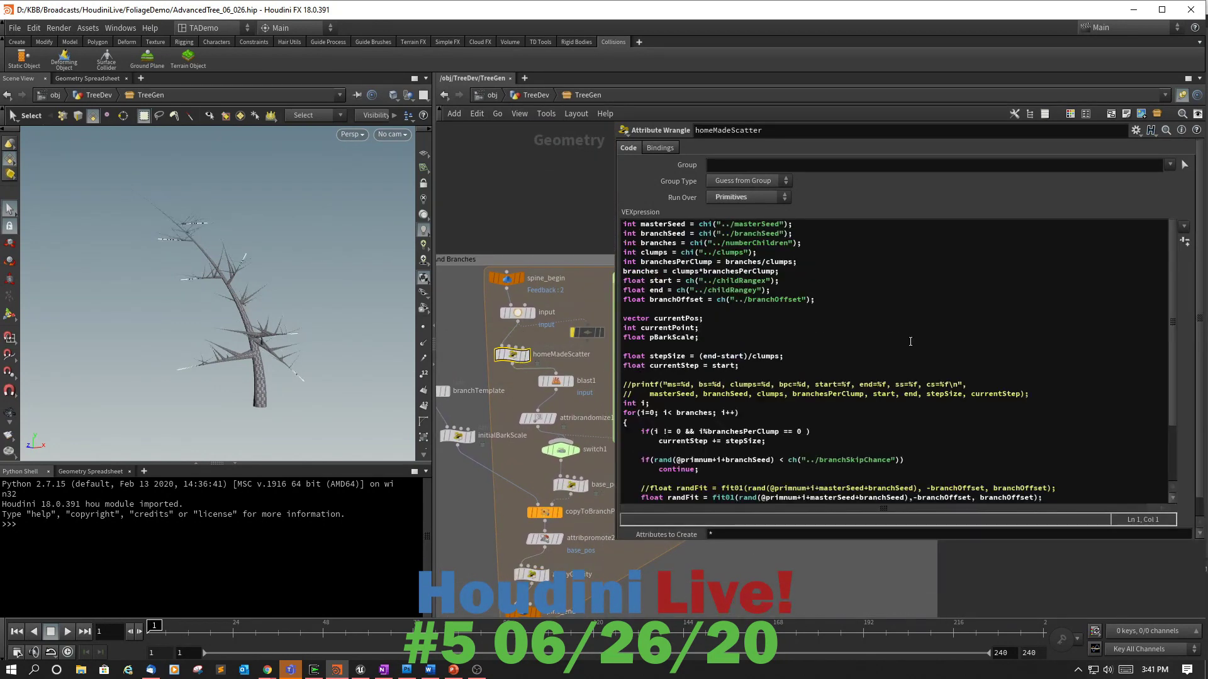
scroll(954, 336, "down", 2)
scroll(946, 337, "down", 2)
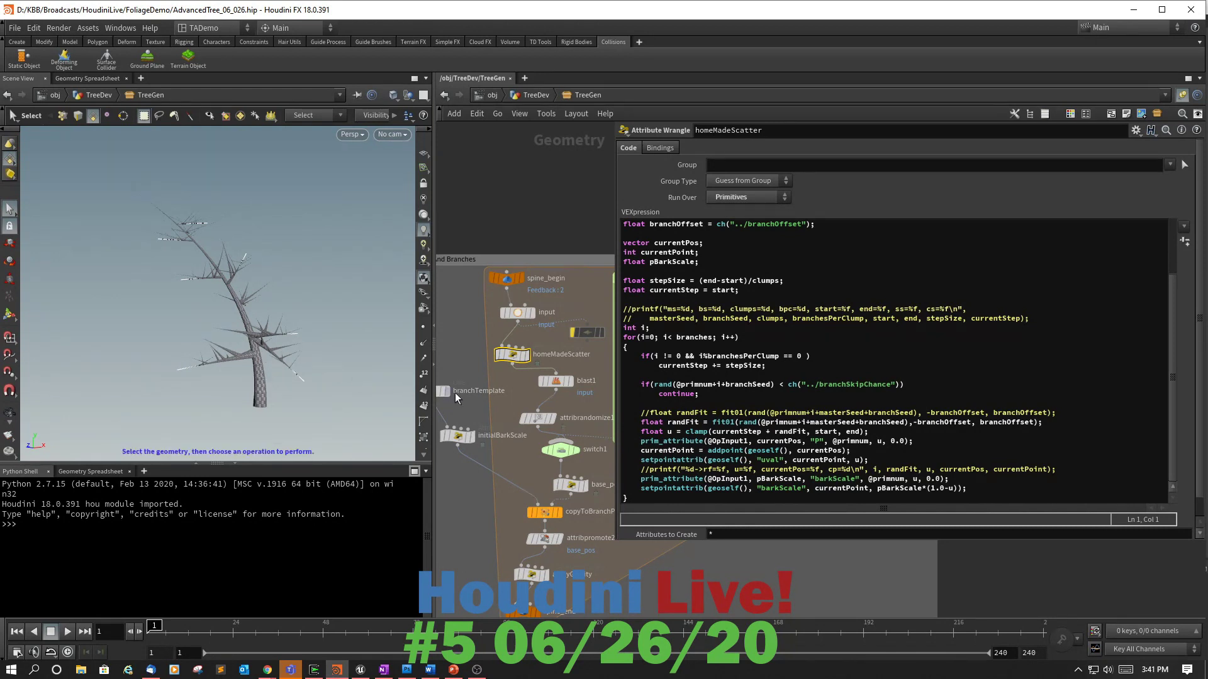
Review the initialBarkScale wrangle's expression and its place beside the branch loop.
mouse_move(515, 356)
middle_click_drag(474, 418, 492, 327)
left_click(477, 346)
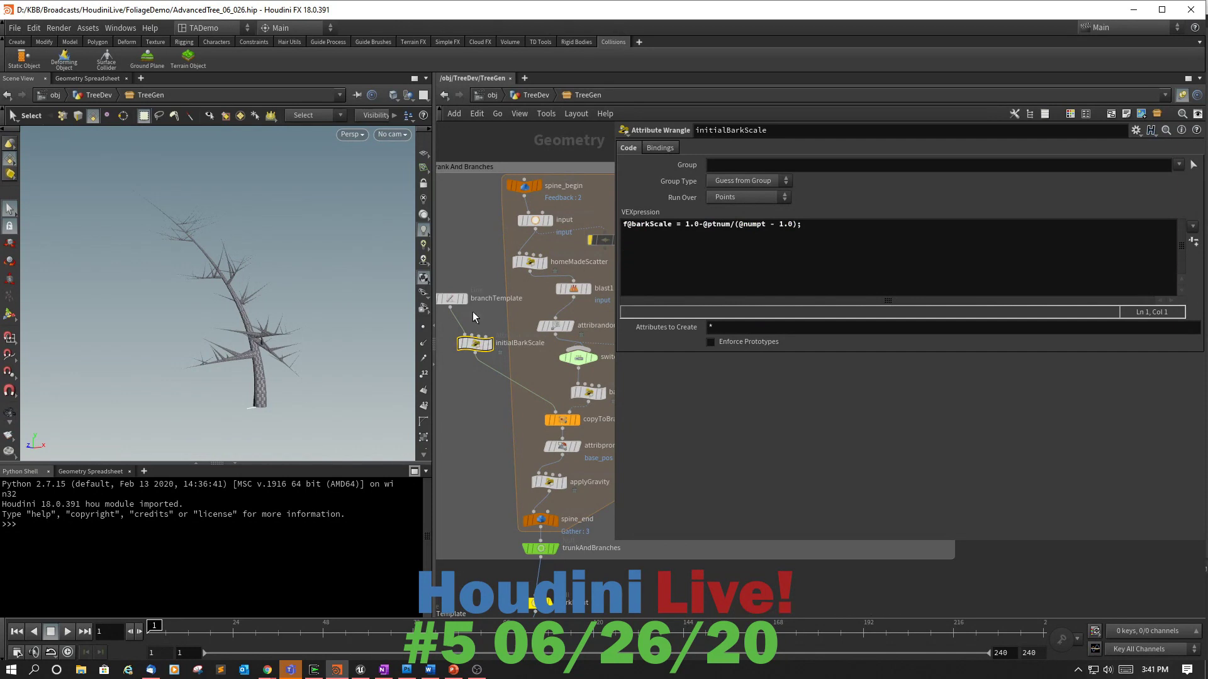
middle_click_drag(465, 259, 425, 291)
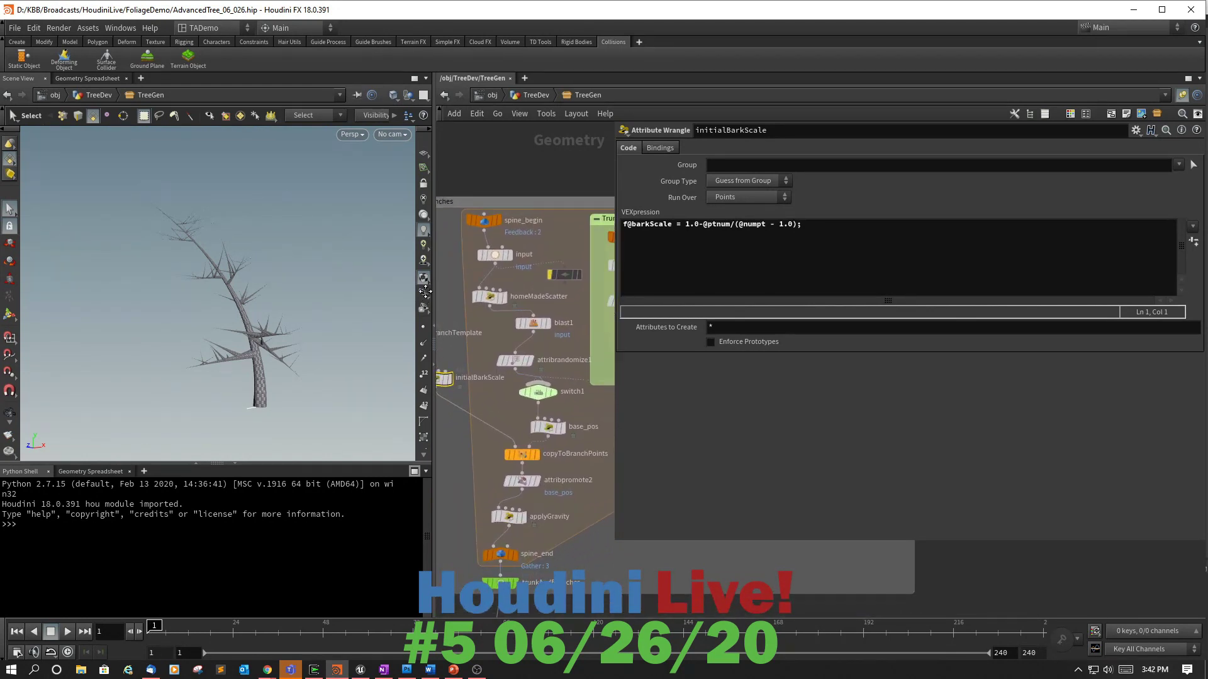
middle_click_drag(425, 290, 467, 316)
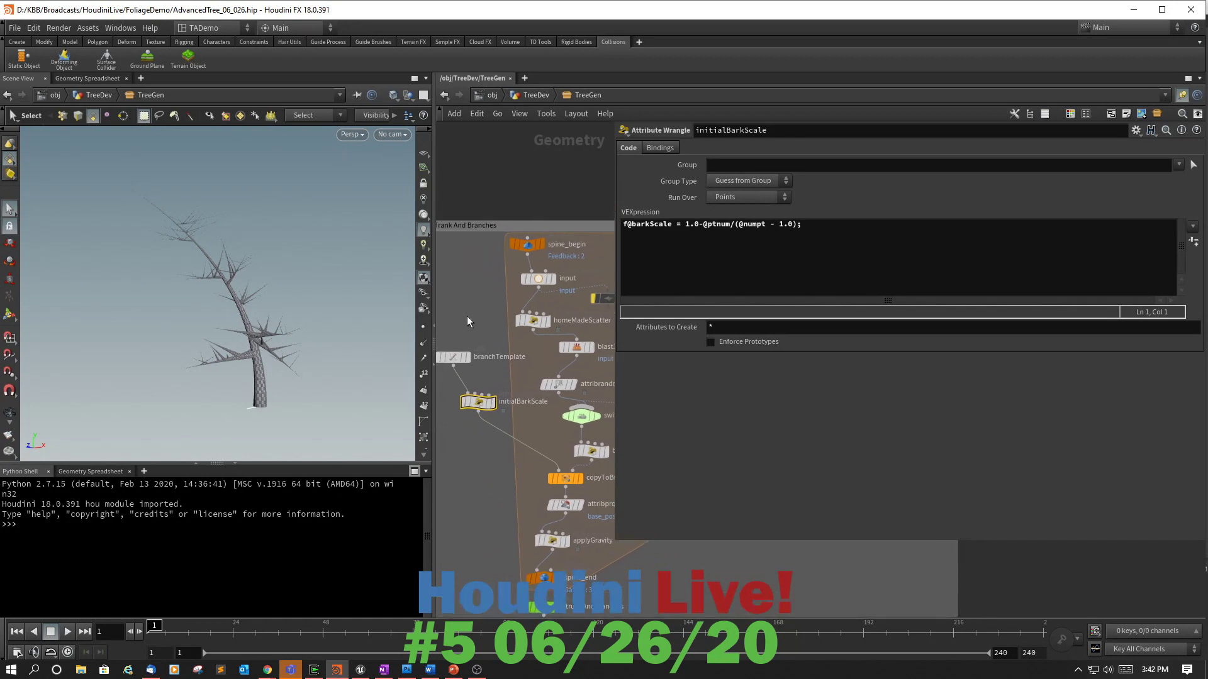
Inspect the node information of the branch loop's input and spine_end nodes, then close it.
mouse_move(544, 281)
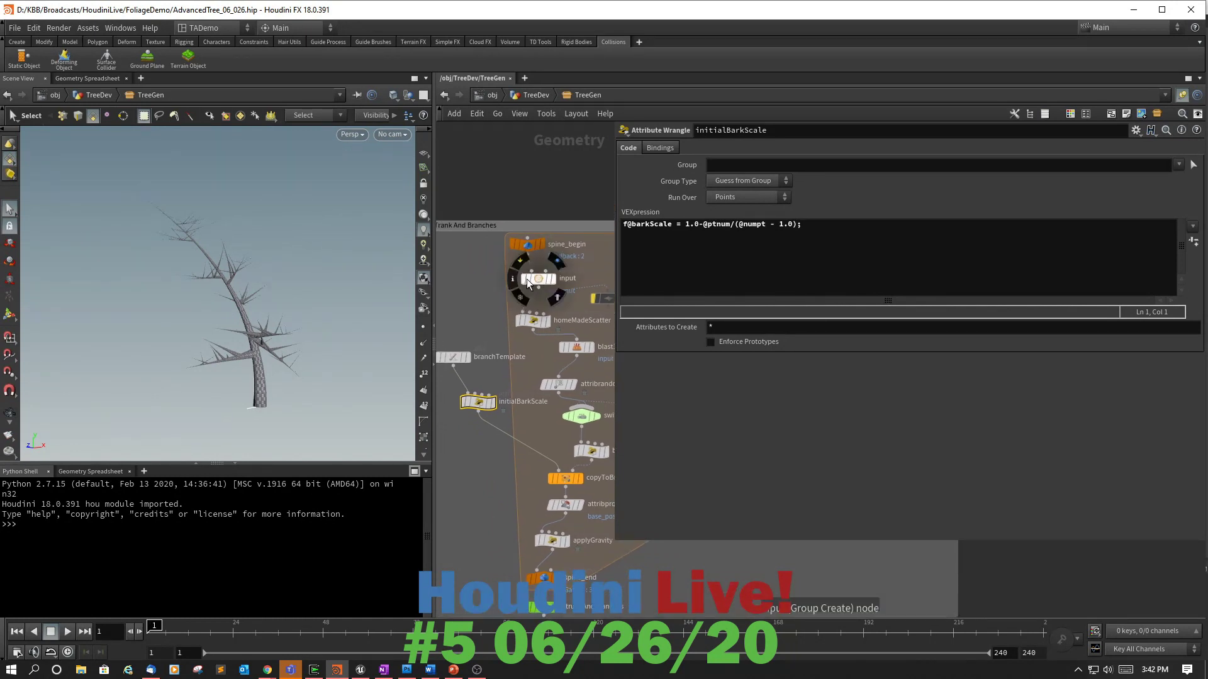
left_click(515, 281)
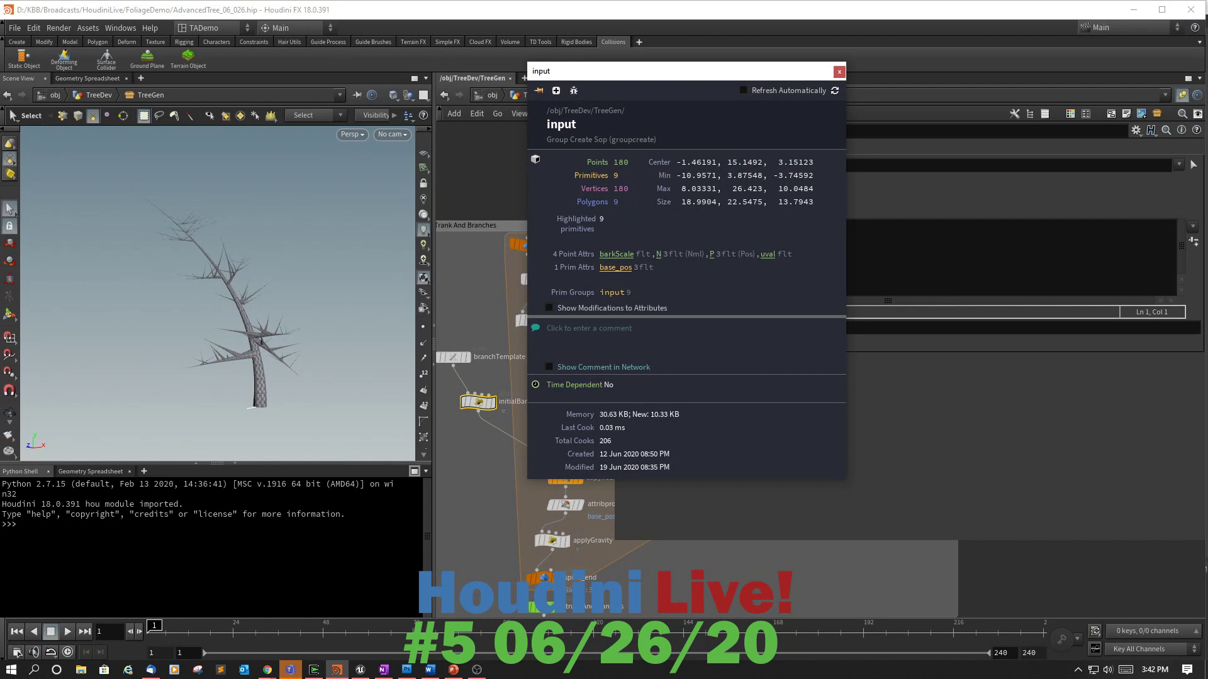
key("alt+Tab")
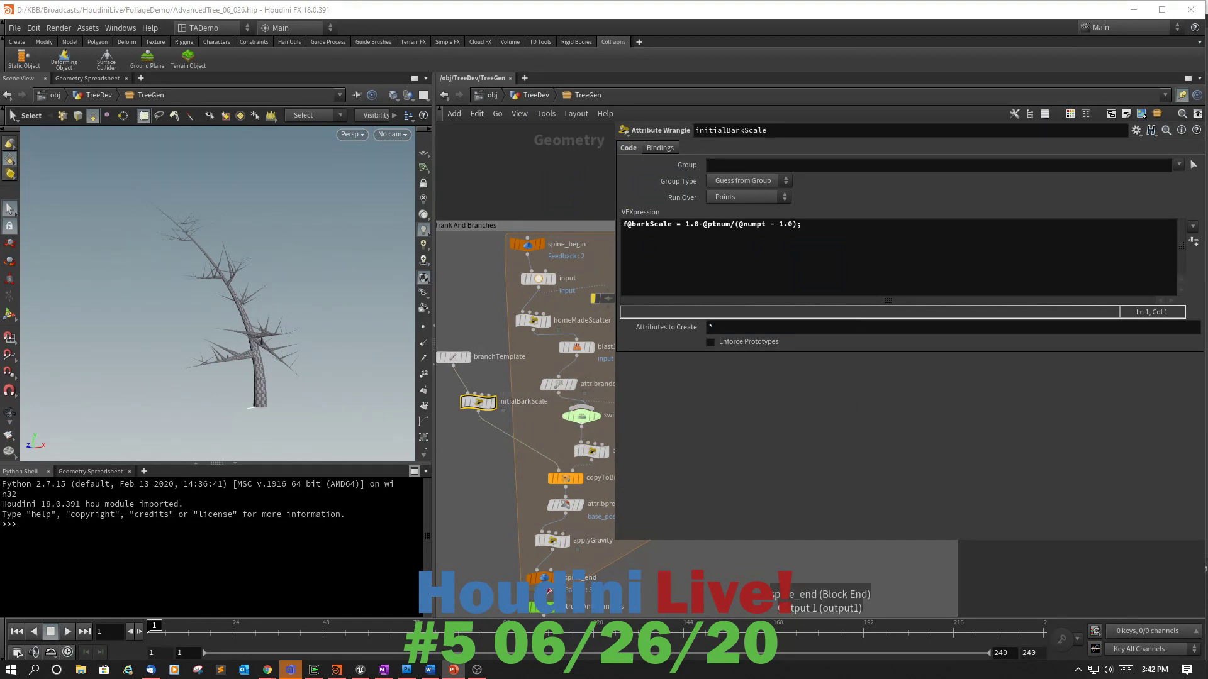
left_click(545, 576)
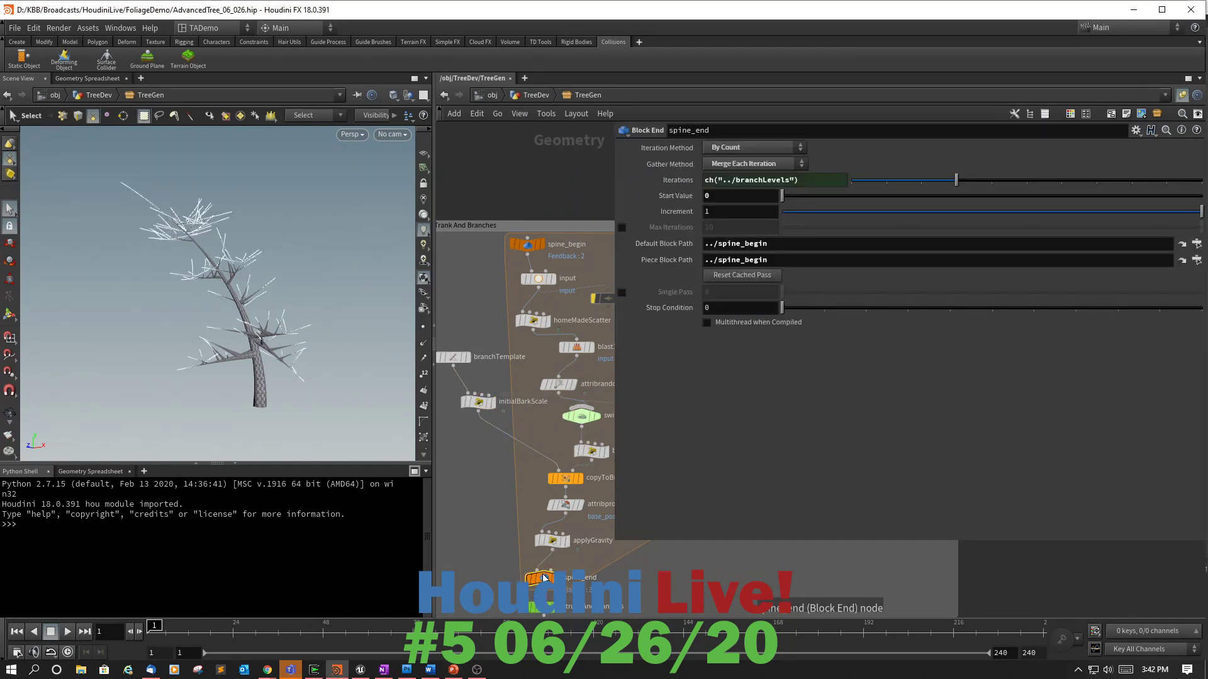
left_click(517, 578)
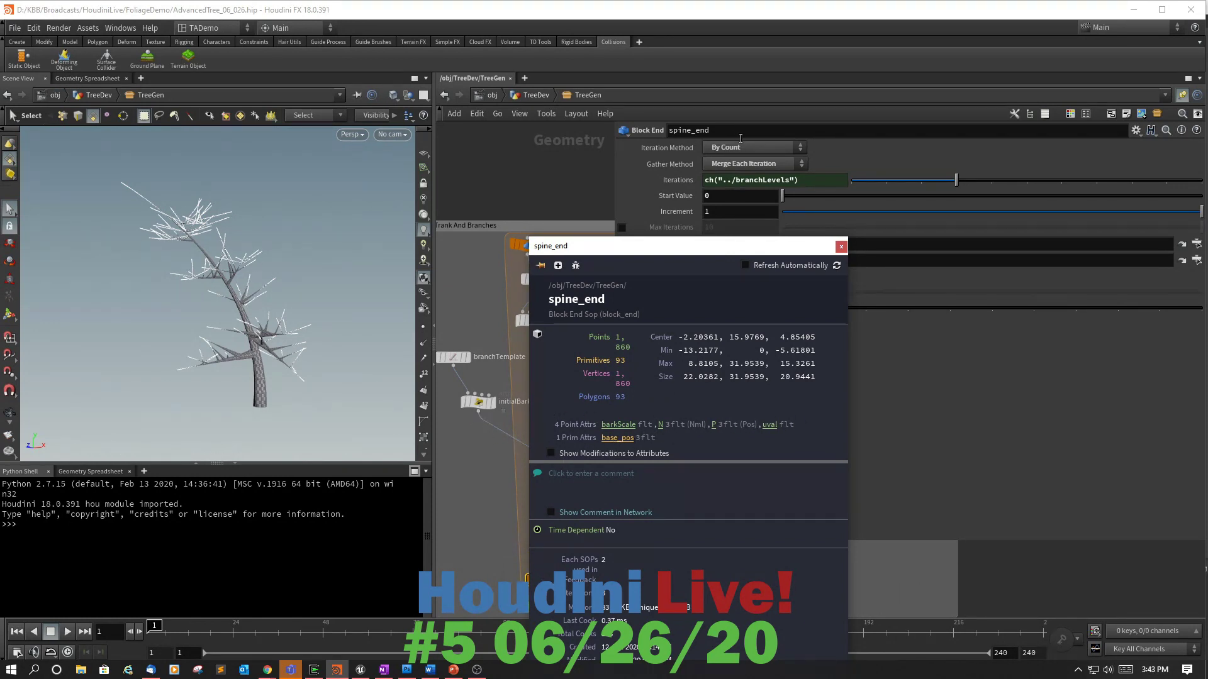
left_click(841, 247)
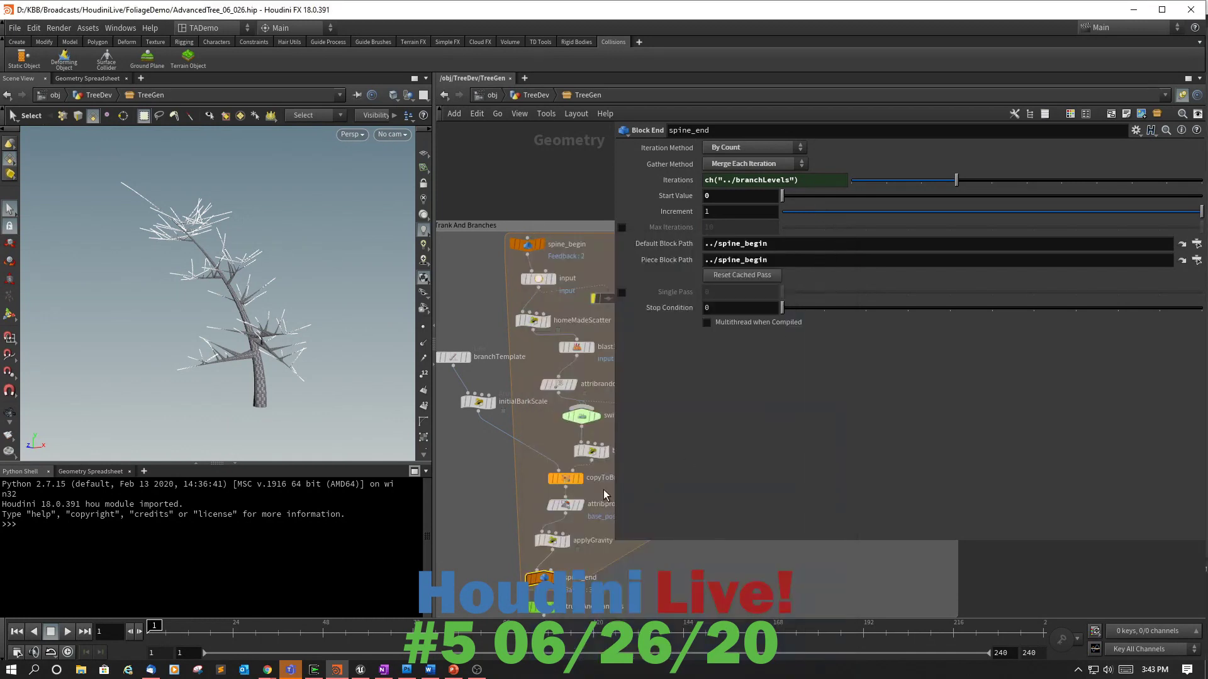
Examine the barkScale point values of copyToBranchPoints in the Geometry Spreadsheet and return to the scene view.
left_click(563, 481)
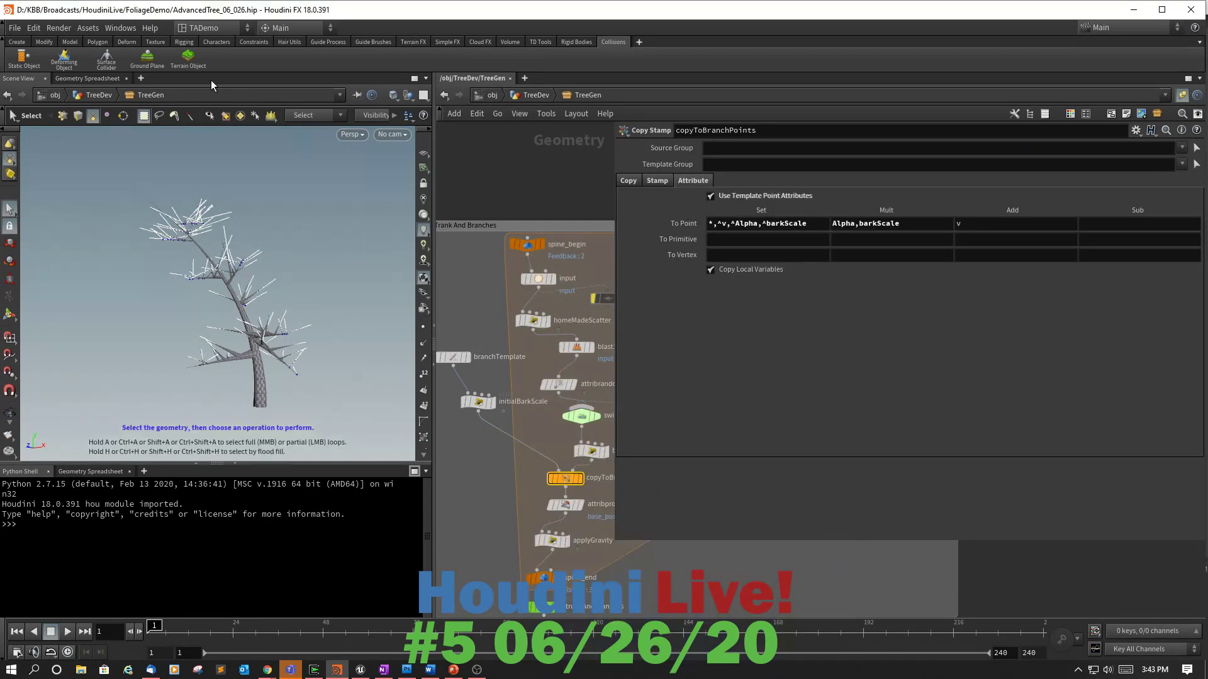
left_click(84, 78)
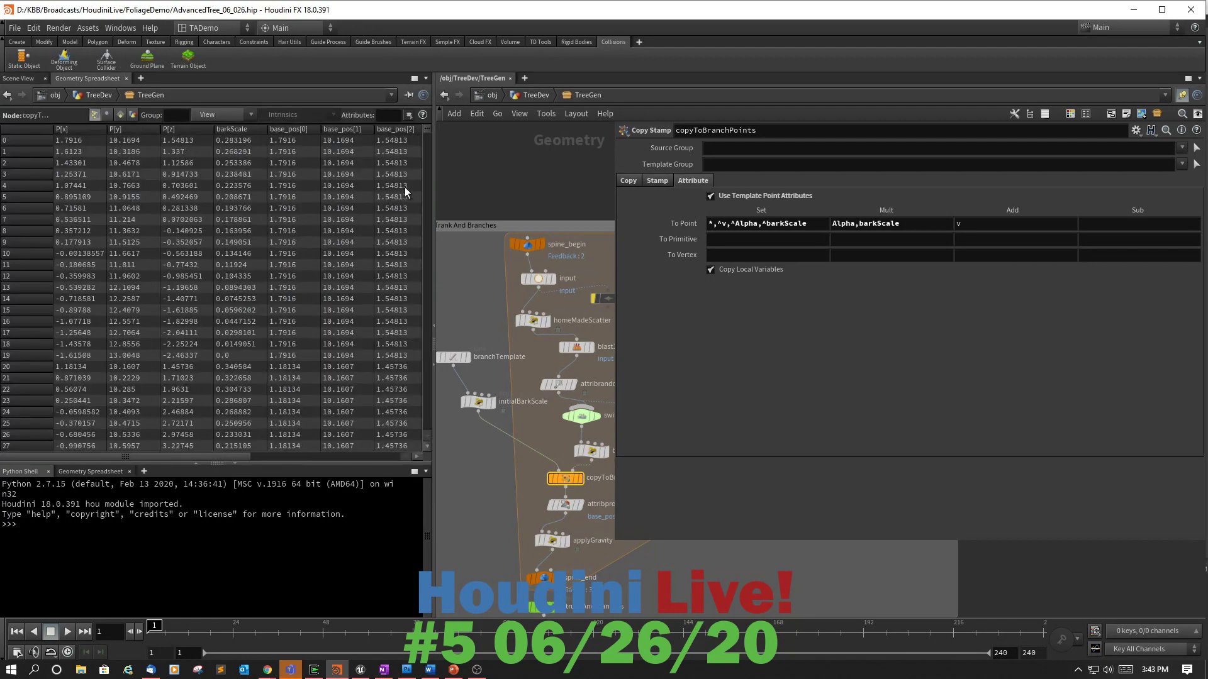
left_click_drag(427, 130, 451, 108)
mouse_move(209, 455)
left_mouse_down()
mouse_move(368, 470)
mouse_move(206, 446)
left_mouse_up()
scroll(236, 252, "down", 3)
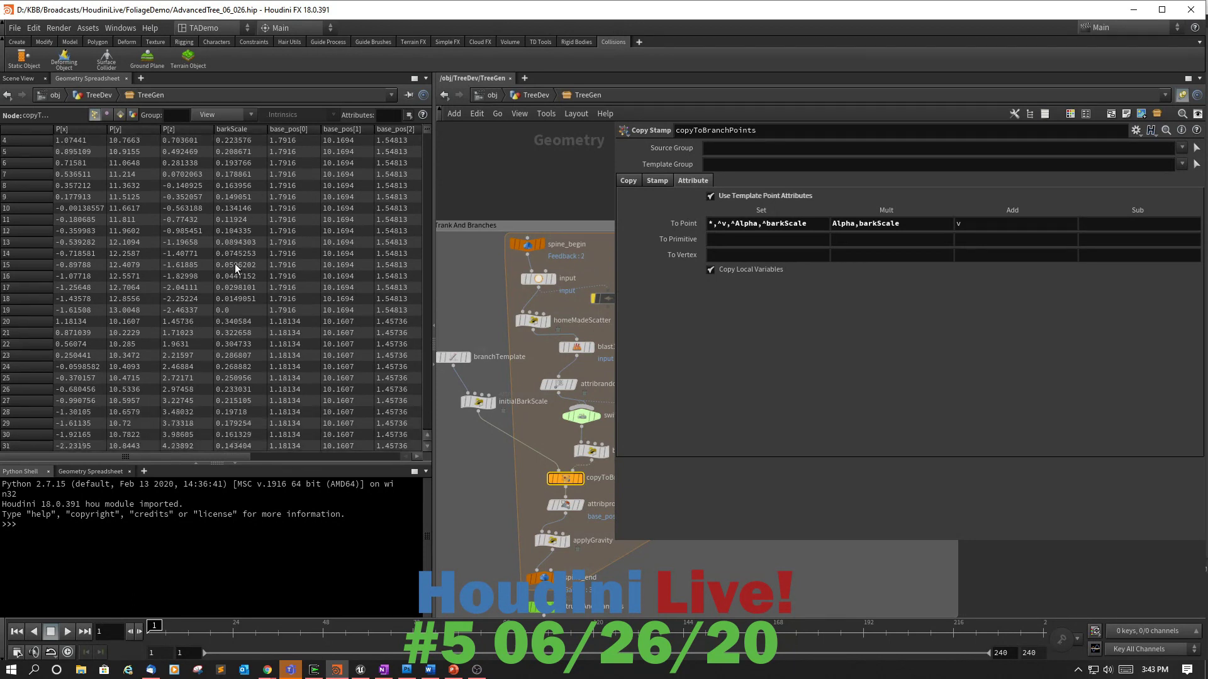
scroll(235, 266, "down", 6)
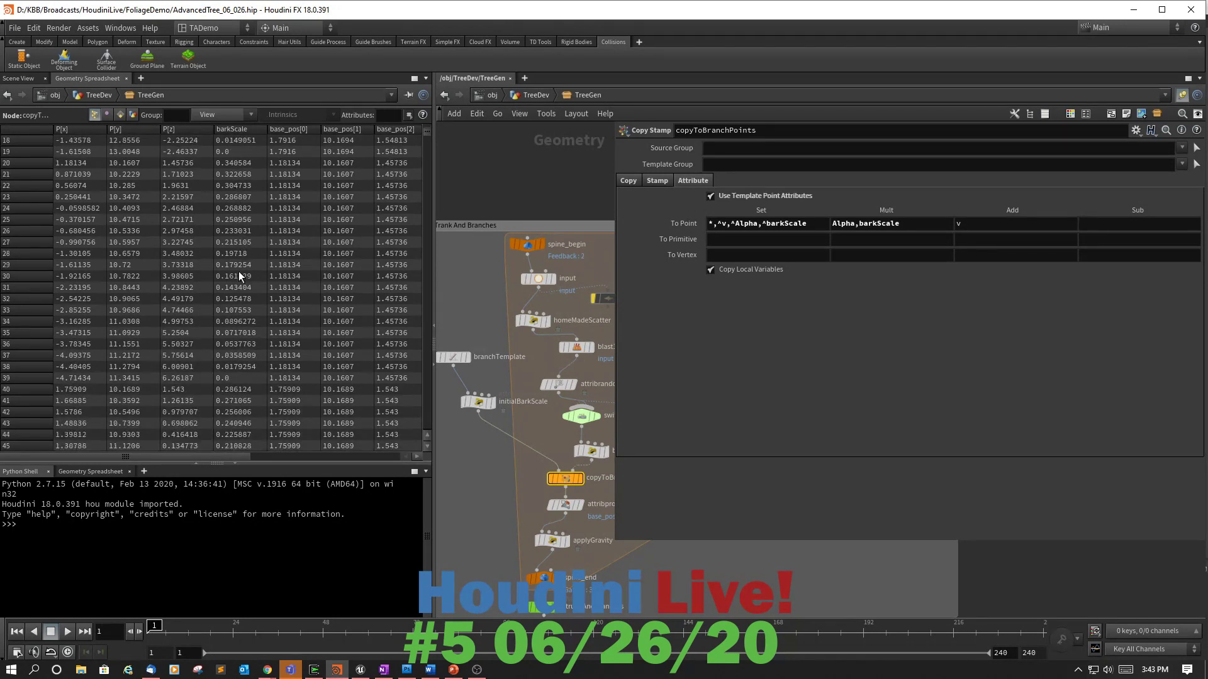
scroll(240, 288, "down", 7)
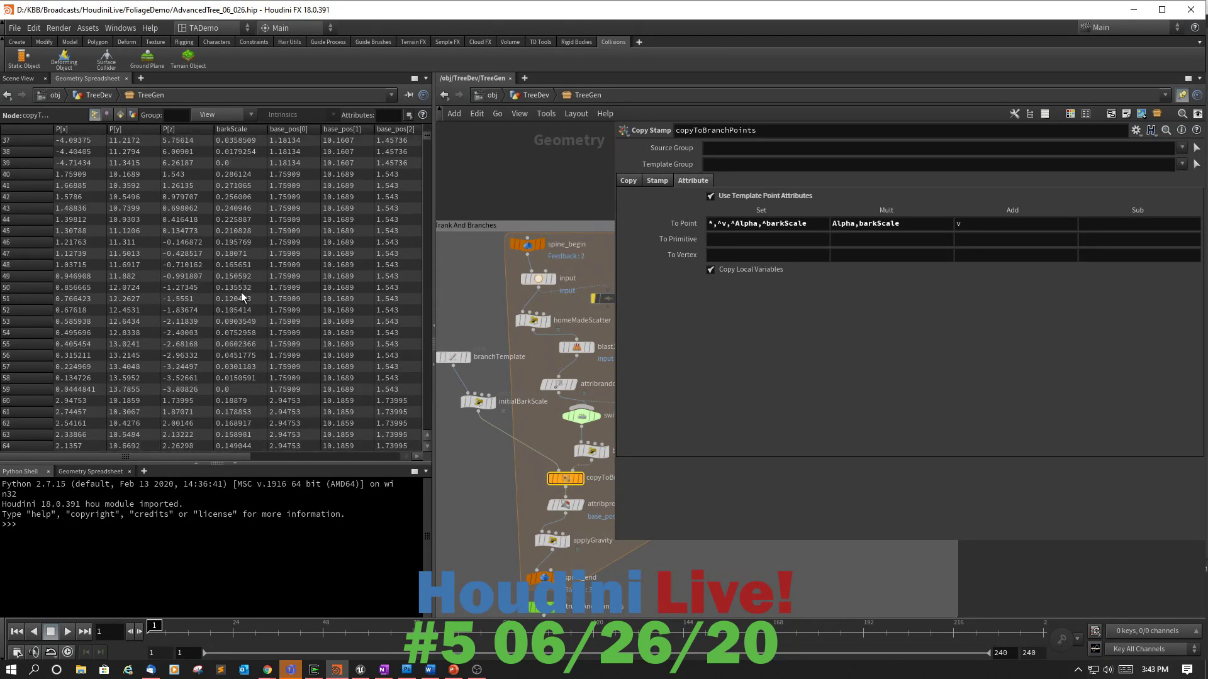
scroll(240, 292, "down", 7)
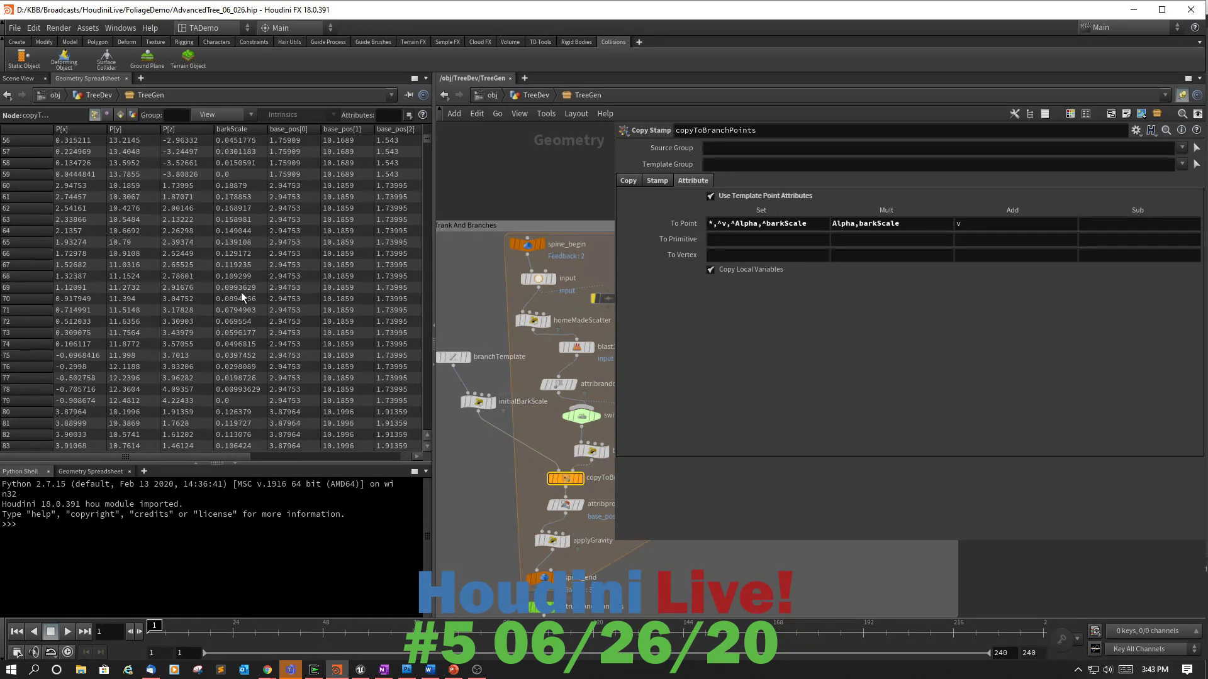
scroll(225, 303, "down", 4)
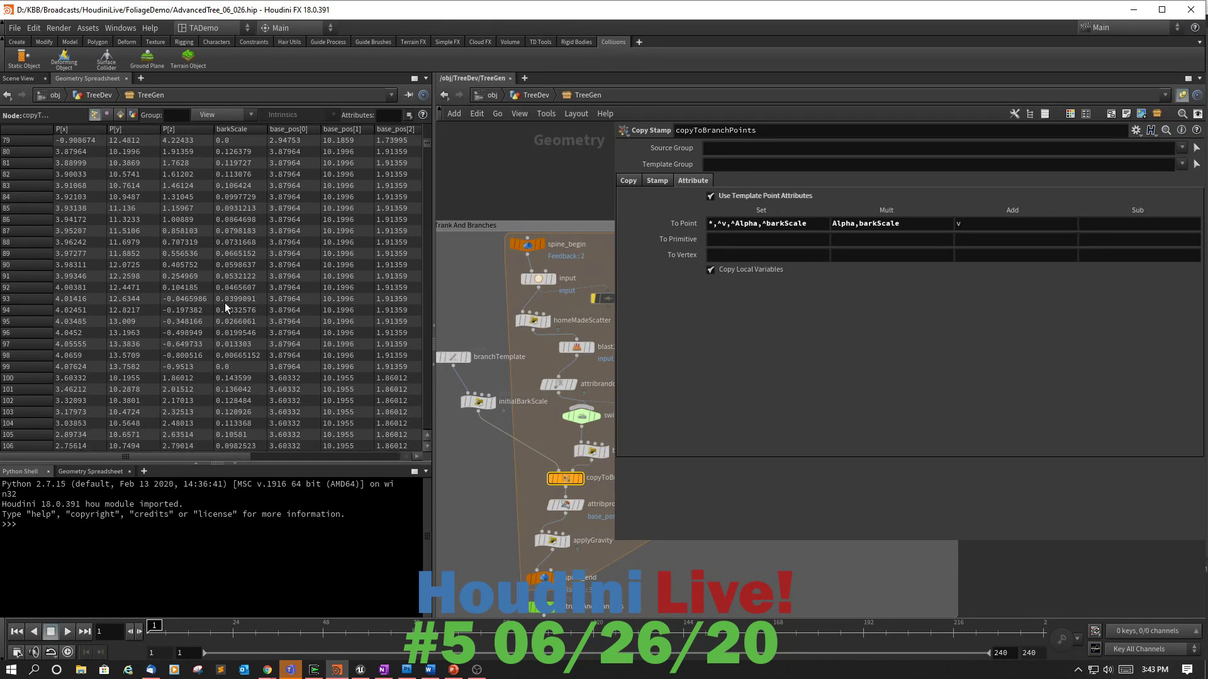
scroll(225, 303, "down", 5)
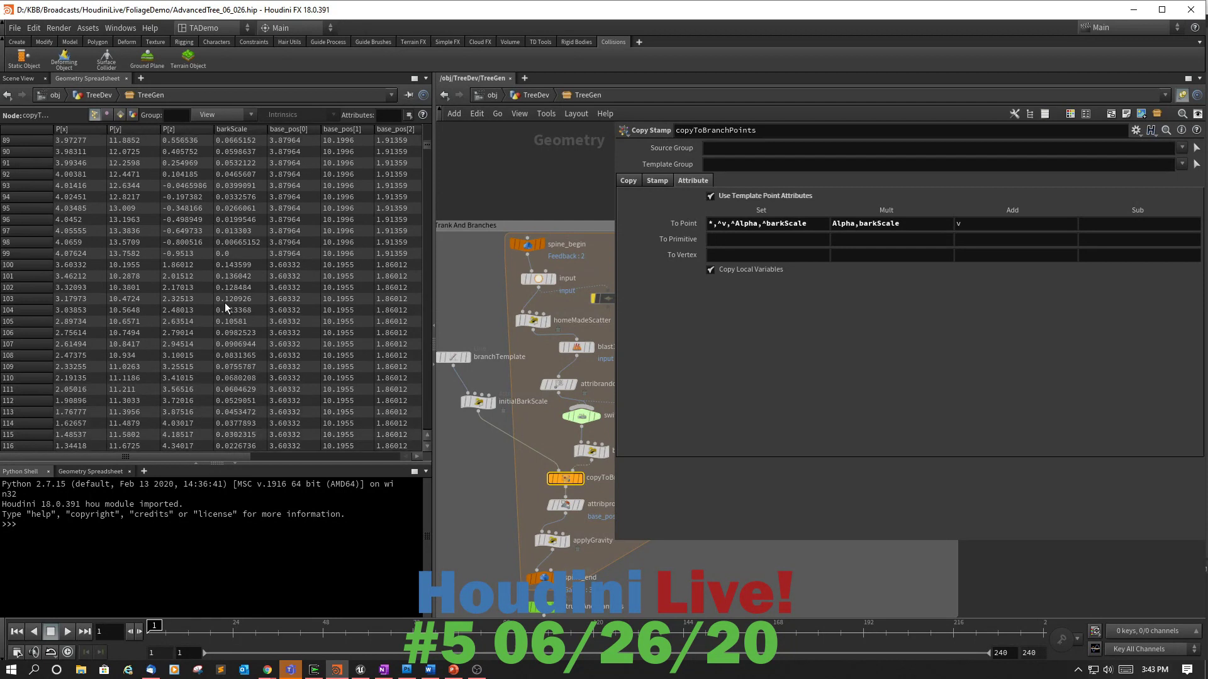
scroll(237, 309, "down", 6)
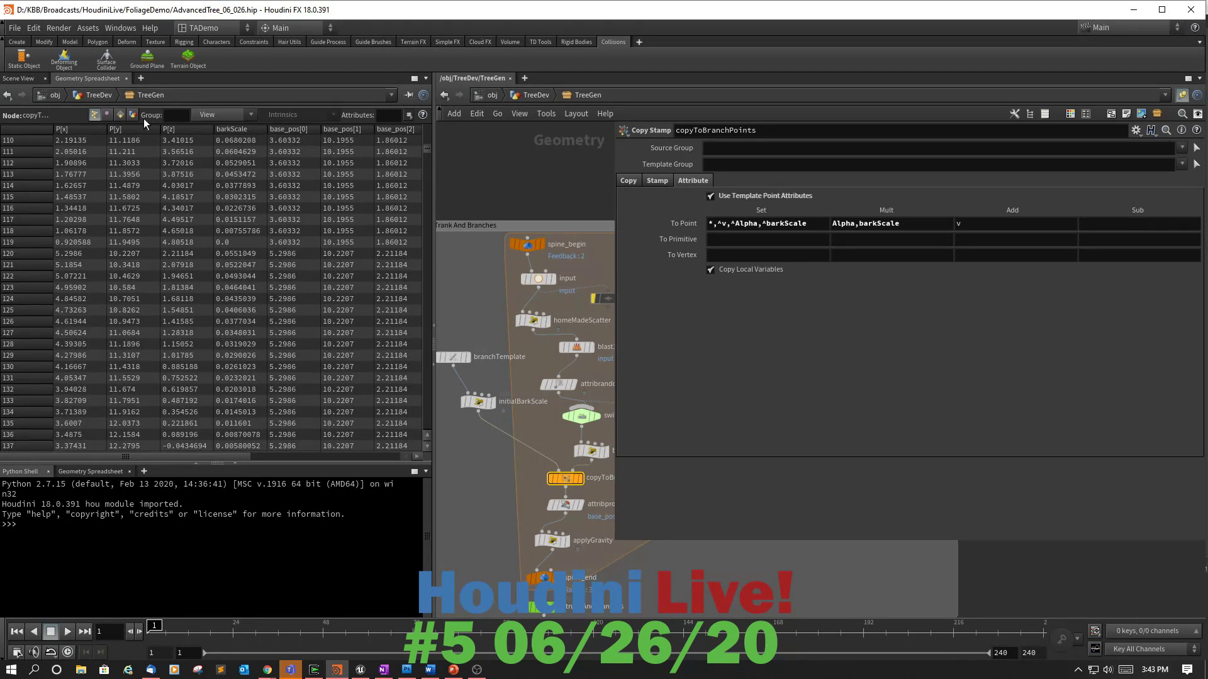
left_click(19, 78)
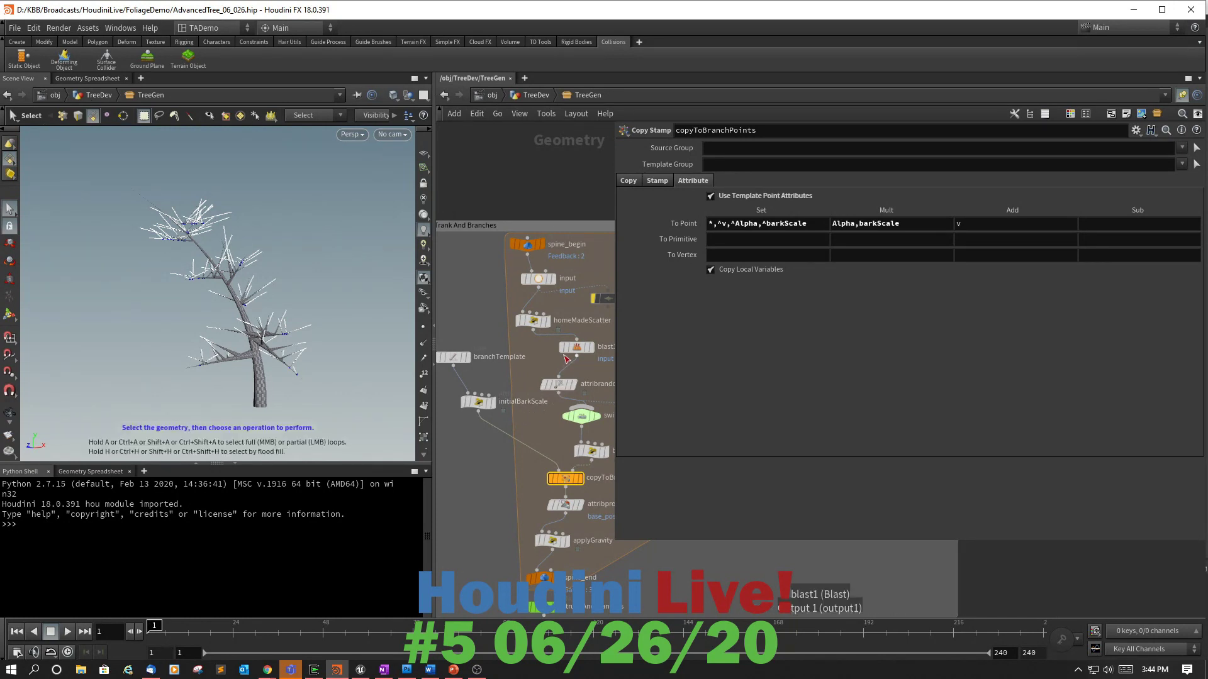
mouse_move(492, 408)
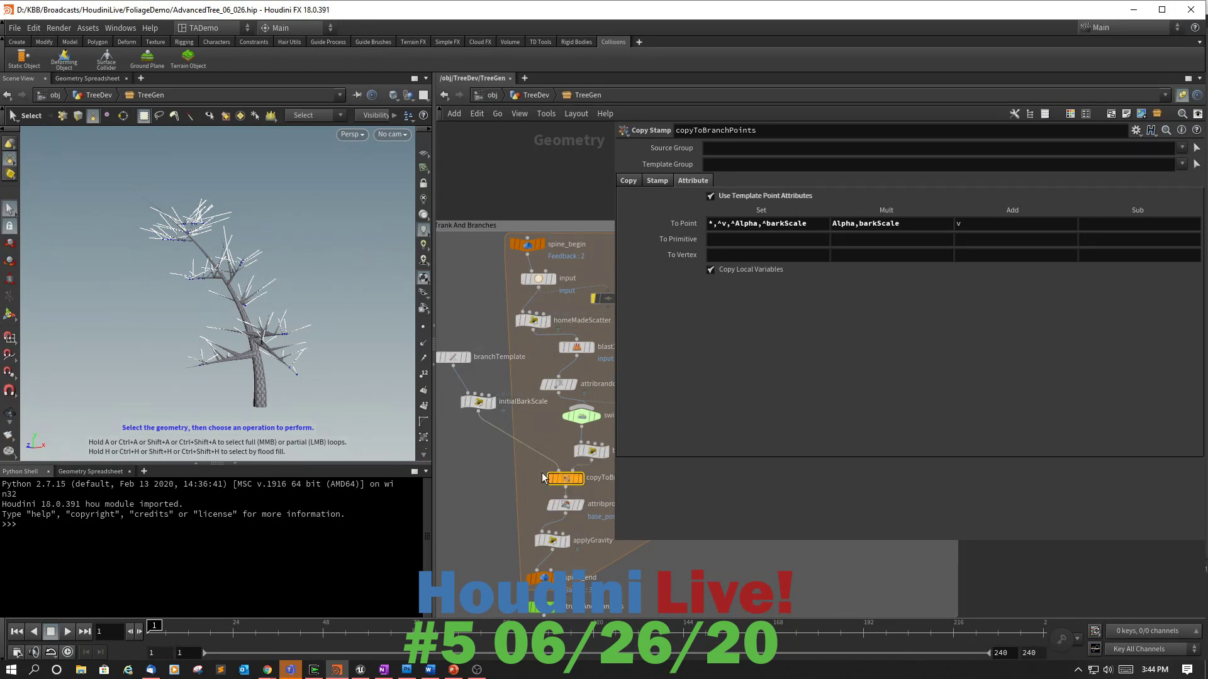
left_click(478, 405)
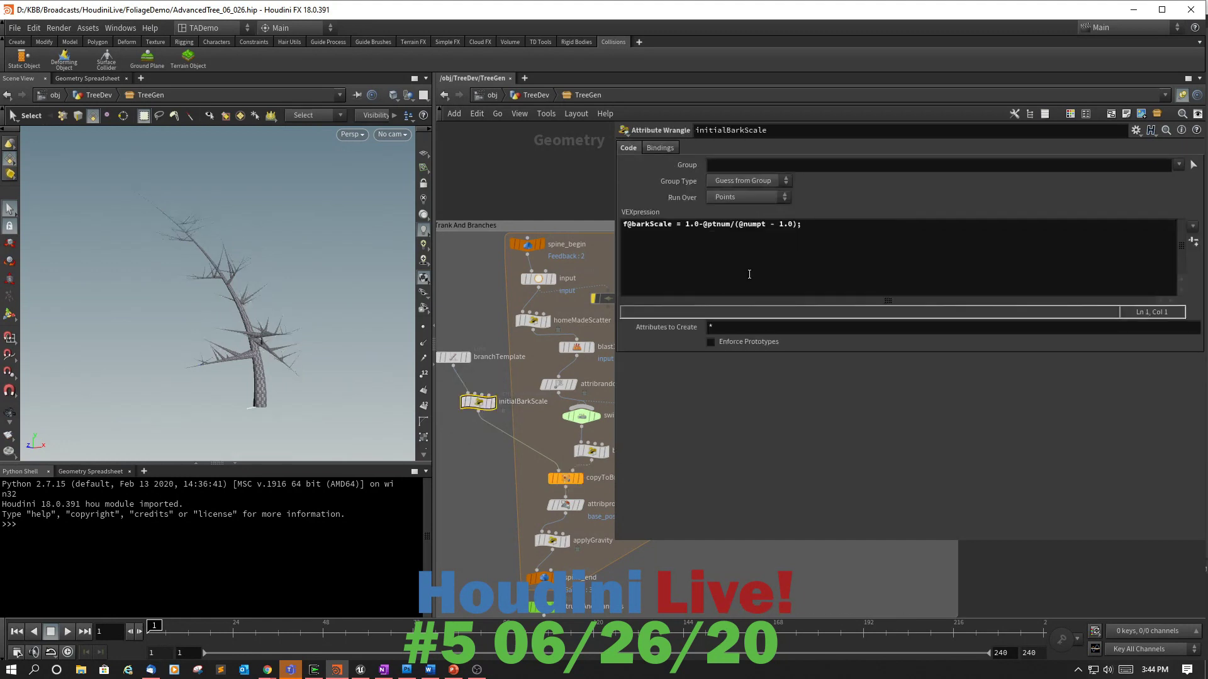
left_click(811, 228)
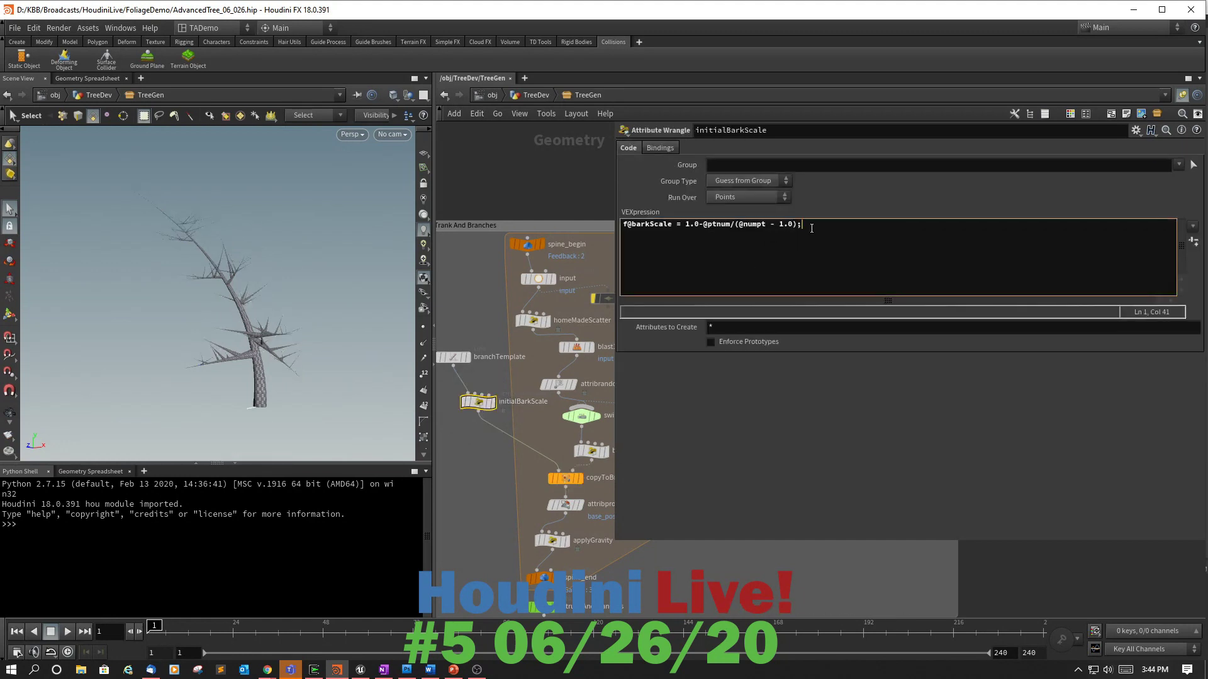
key("Return")
type("f@grad = @pt")
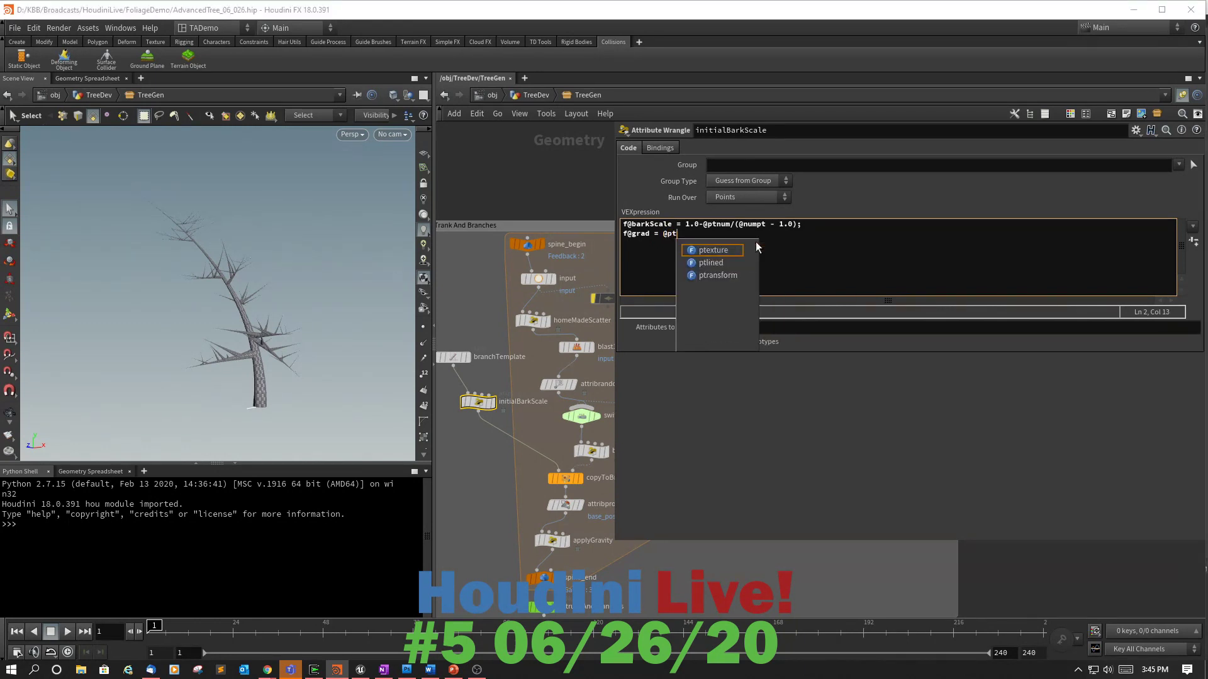
type("num/")
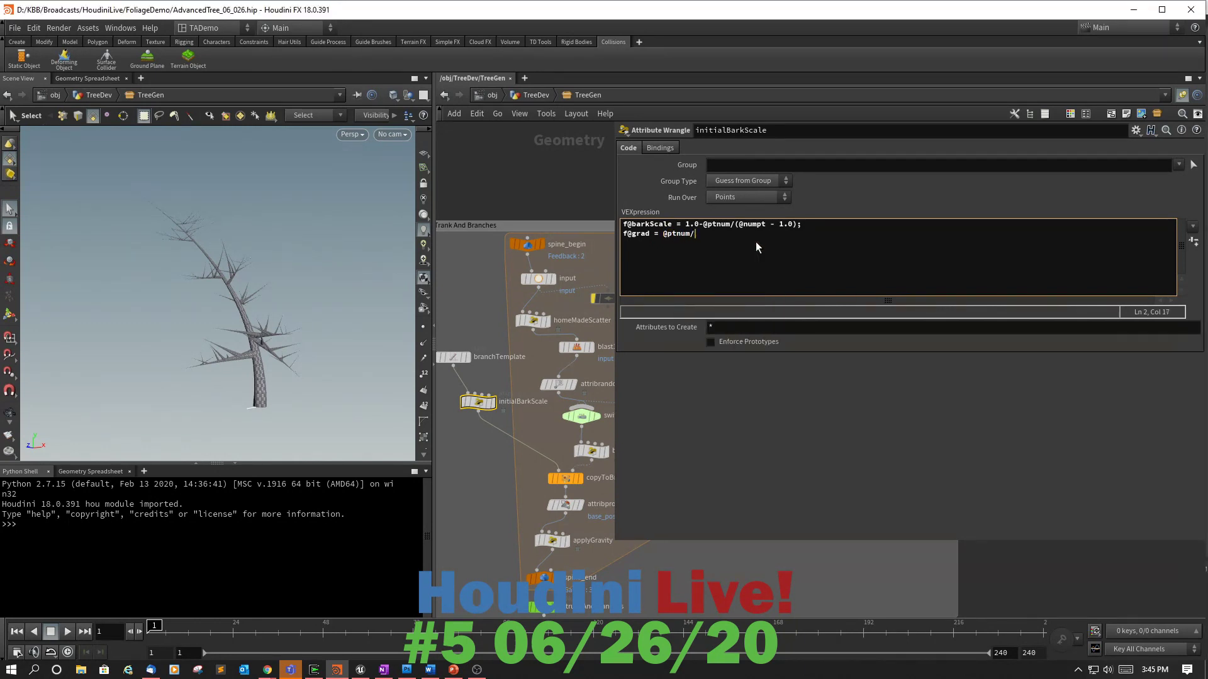
type("()")
key("Left")
type("$")
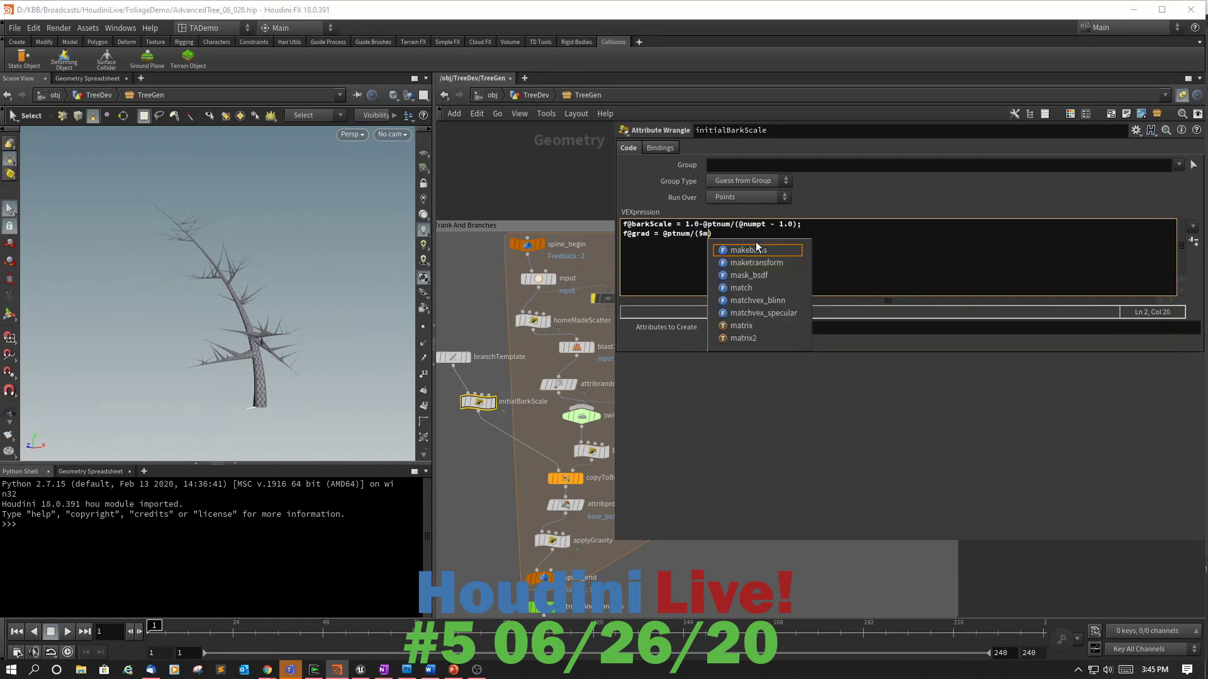
key("BackSpace")
type("@num")
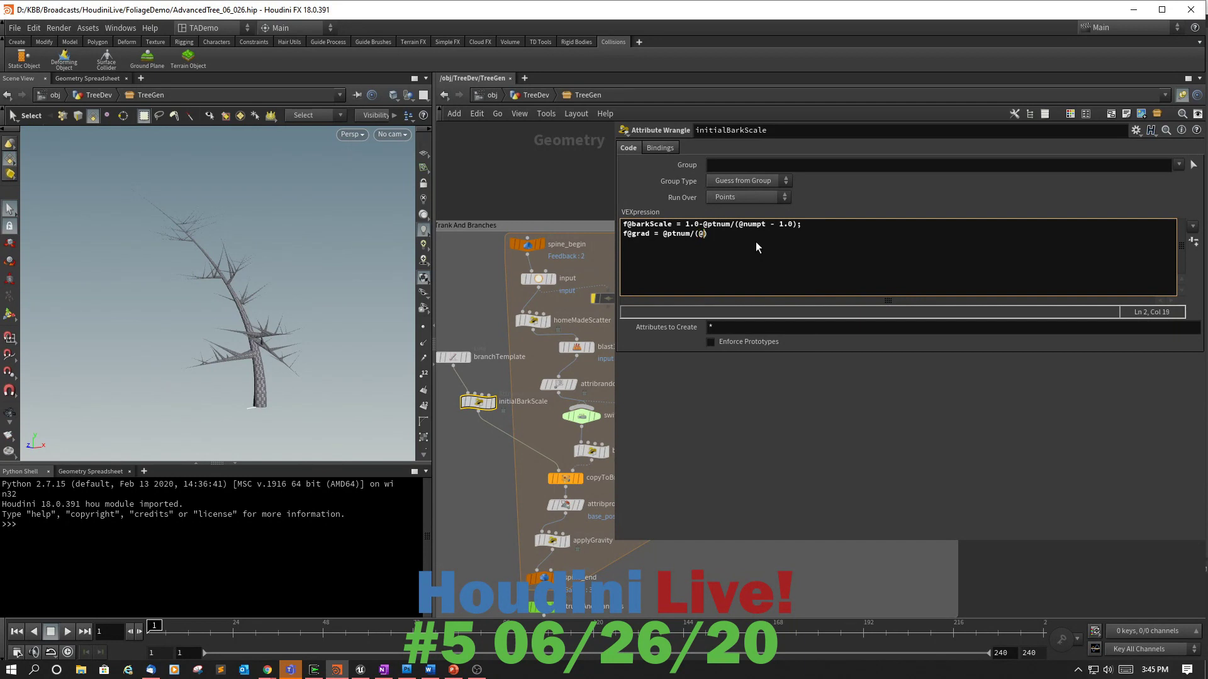
key("Escape")
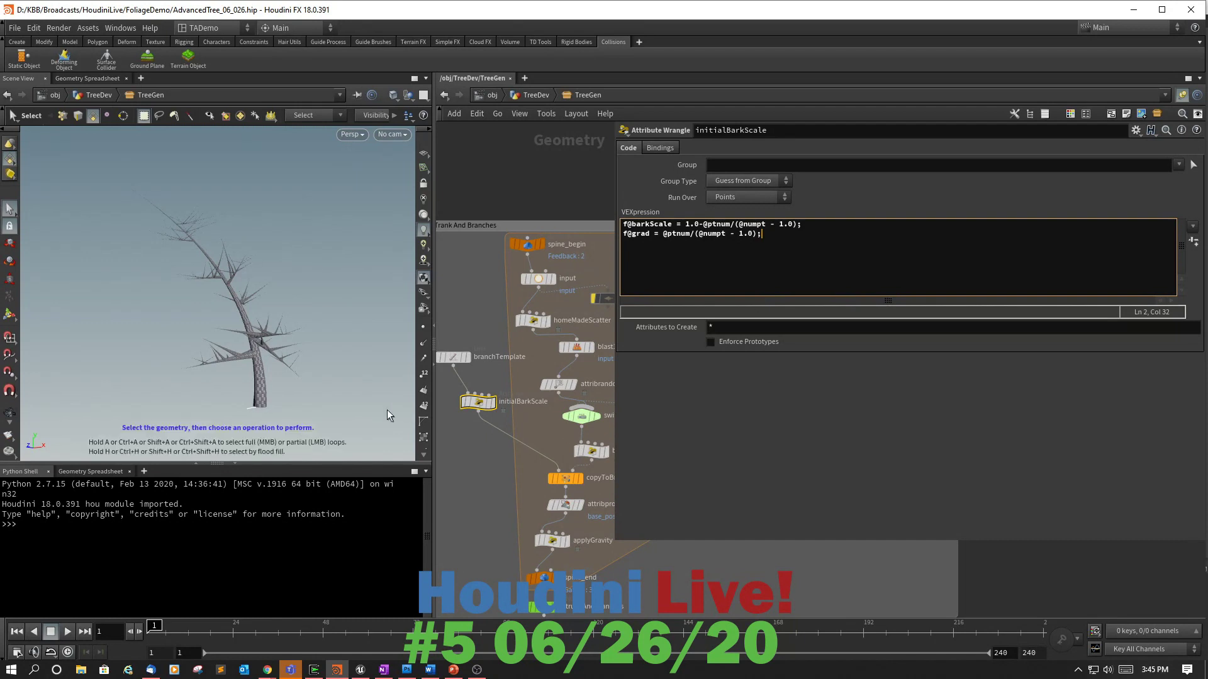
Examine the grad point values of the branch loop's input node in the Geometry Spreadsheet.
mouse_move(488, 401)
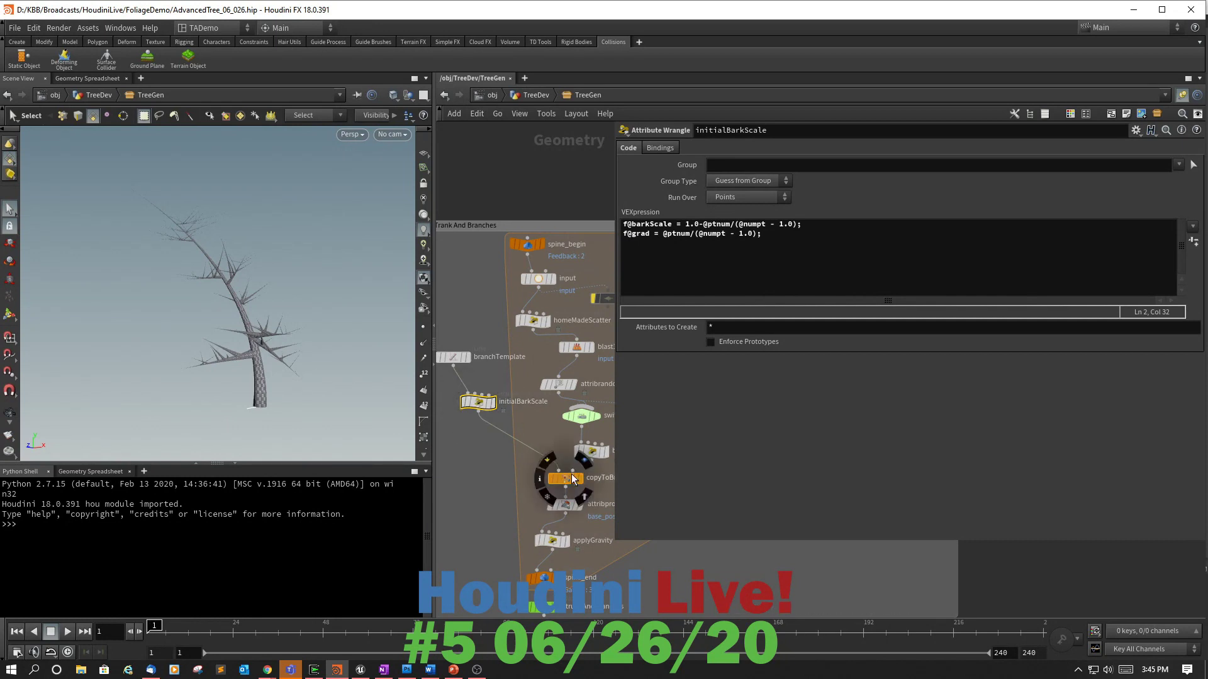
left_click(539, 279)
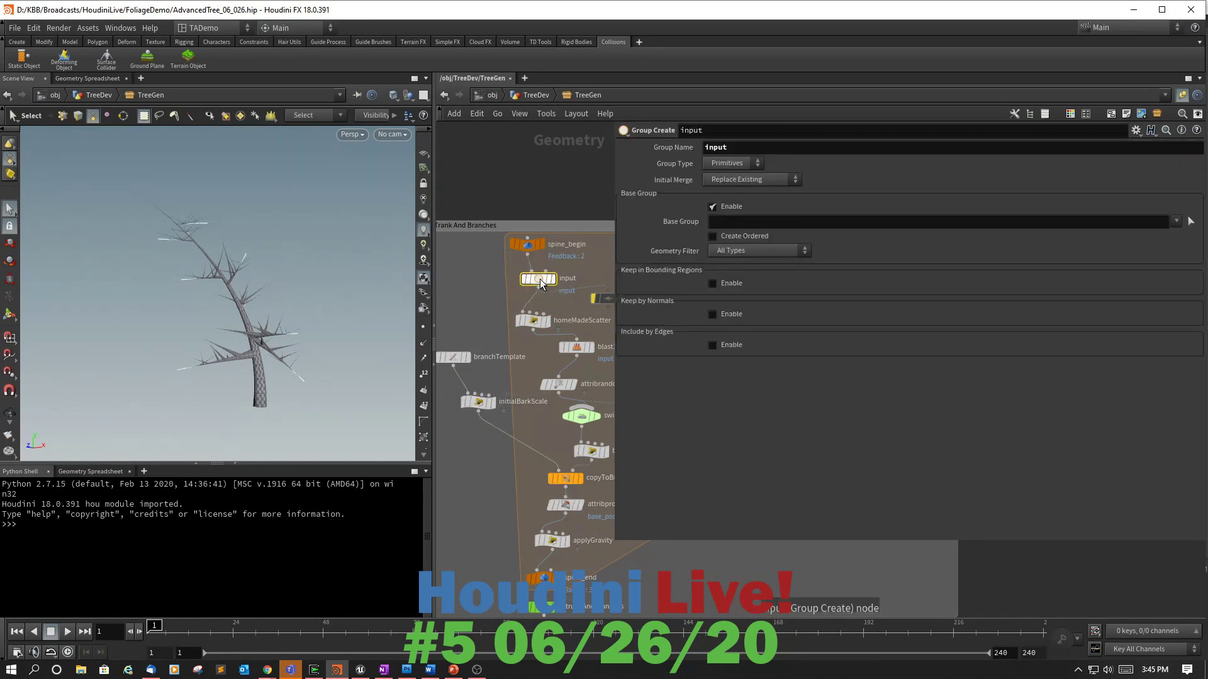
key("r")
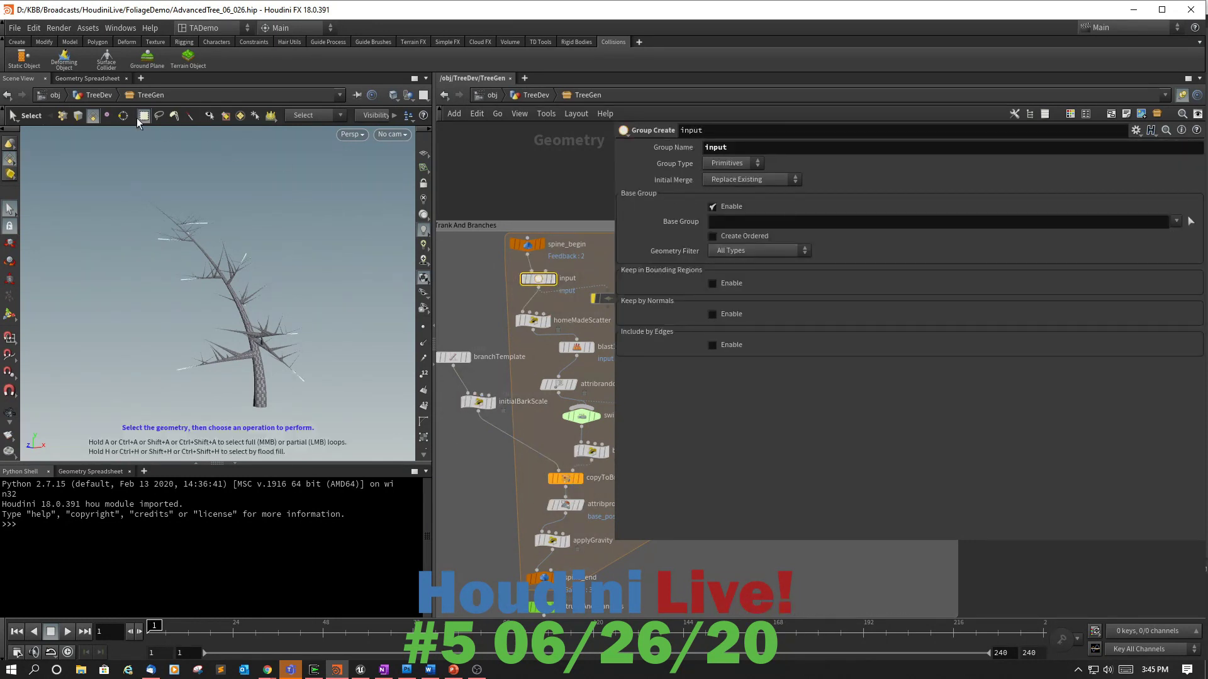
left_click(92, 77)
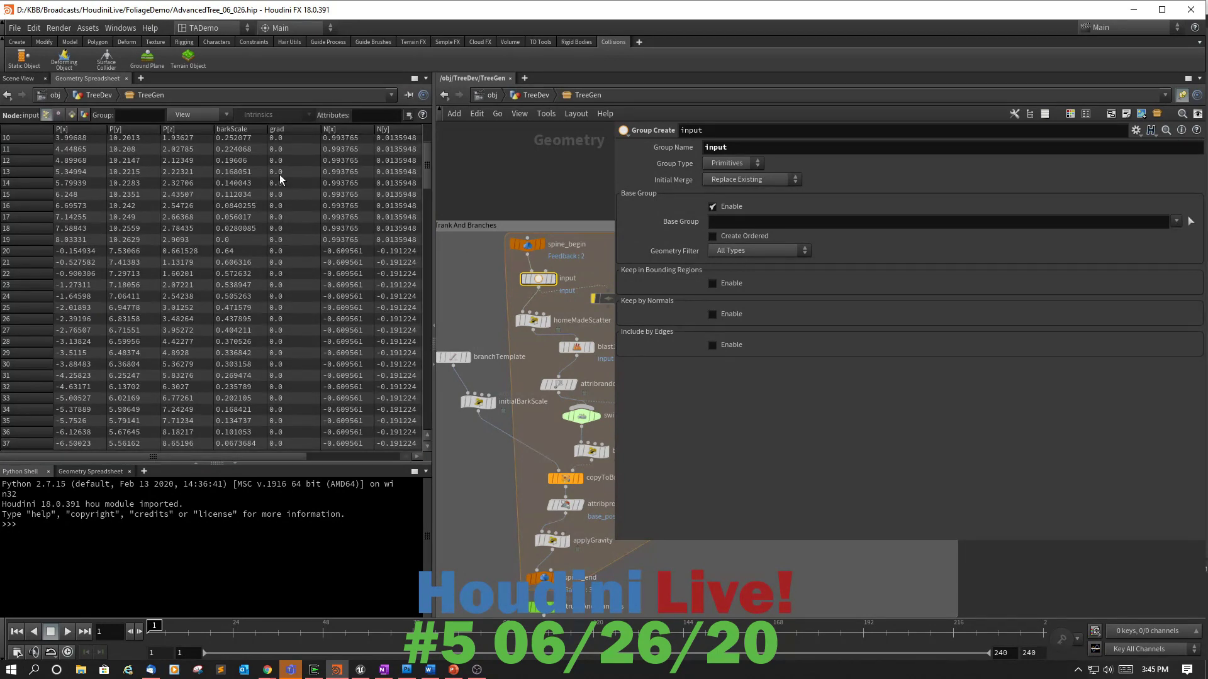
mouse_move(424, 155)
left_mouse_down()
mouse_move(432, 141)
mouse_move(445, 390)
mouse_move(433, 160)
mouse_move(426, 168)
left_mouse_up()
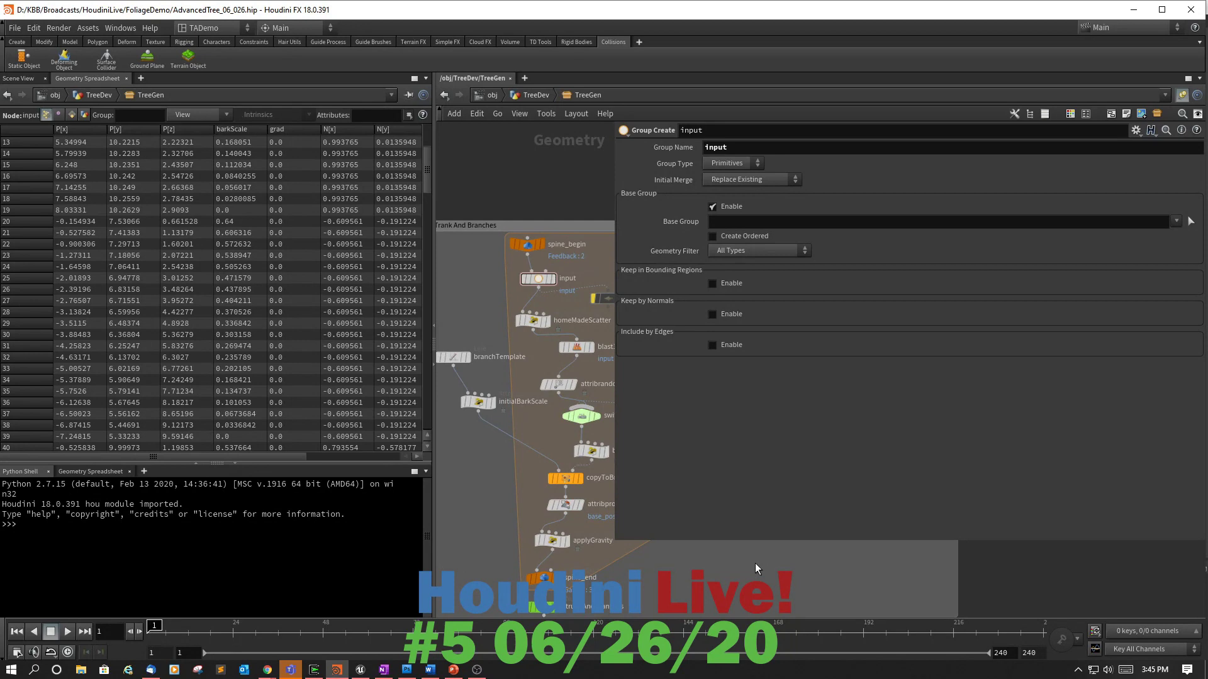
Set TreeGen's Branch Levels to 1 and go back inside its network.
key("u")
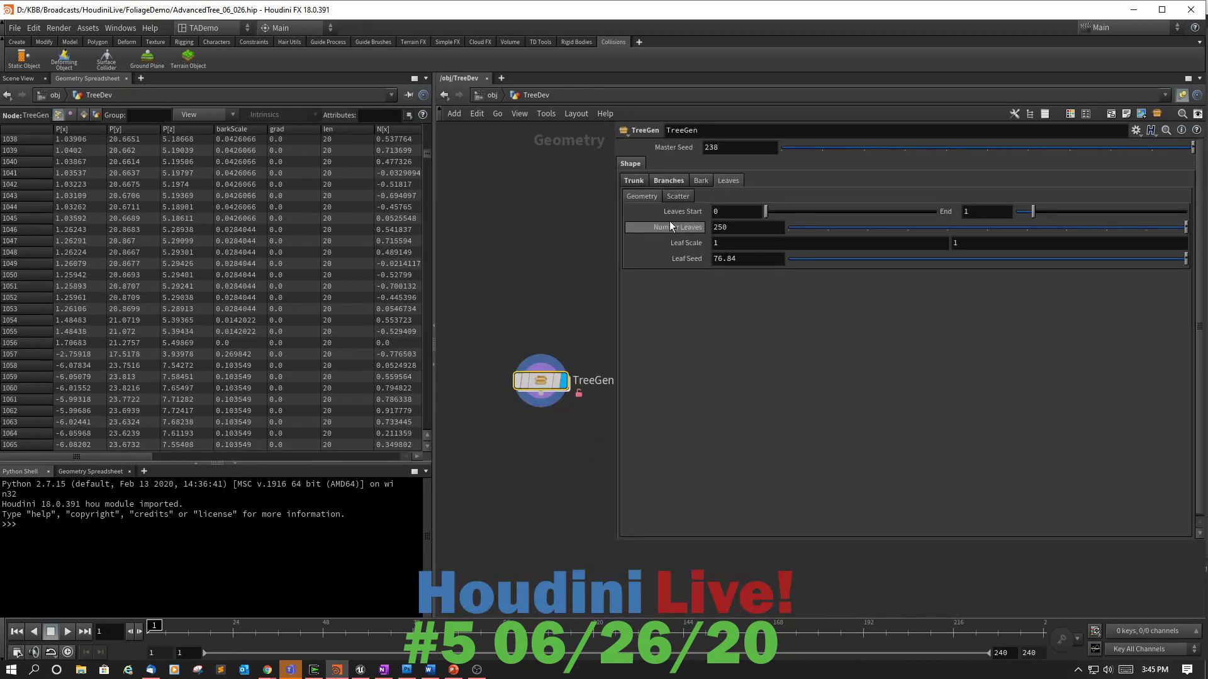
left_click(669, 179)
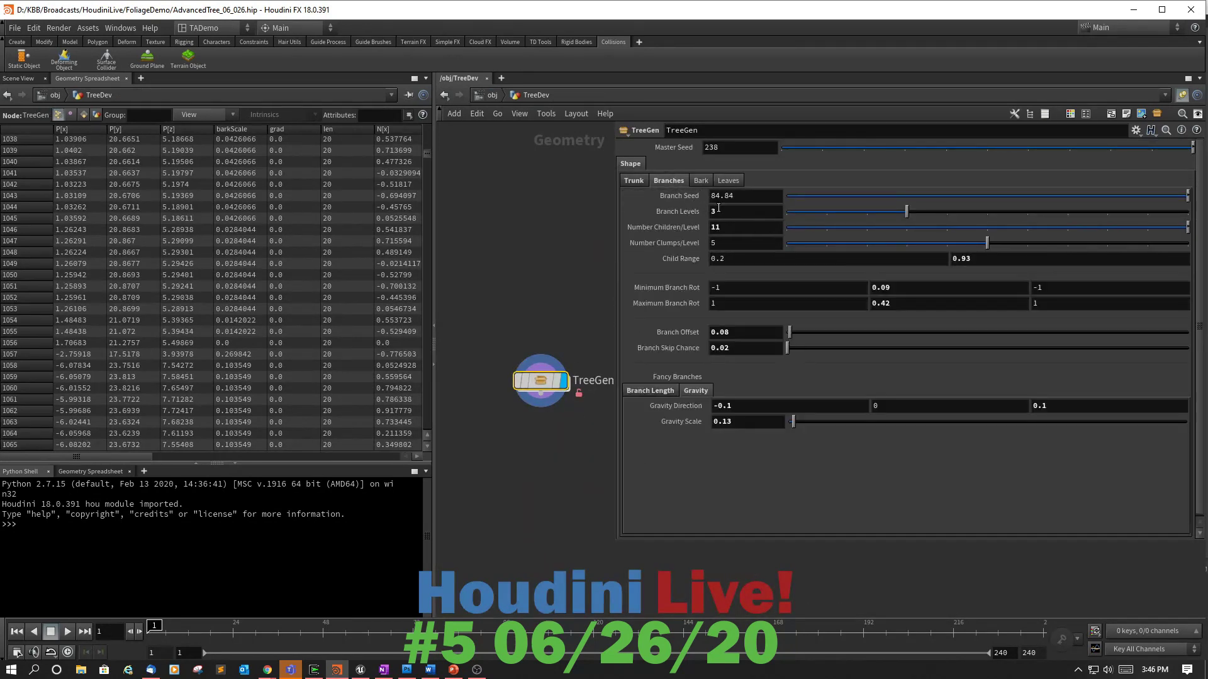
left_click(828, 212)
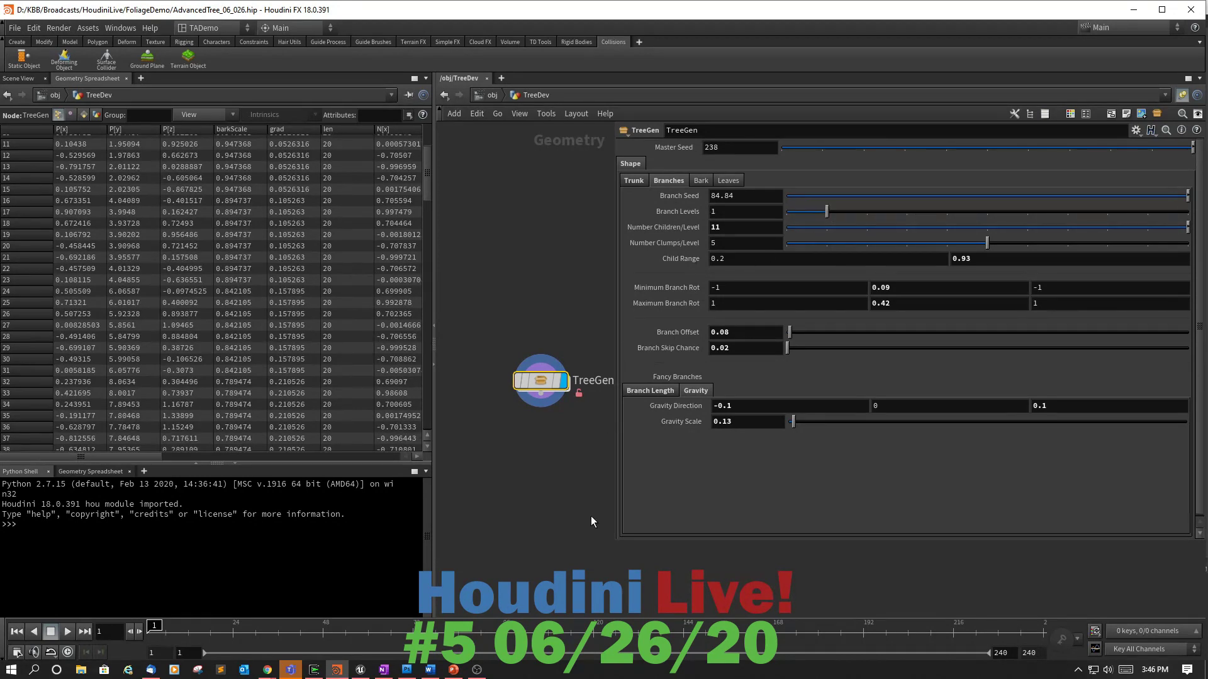
double_click(540, 380)
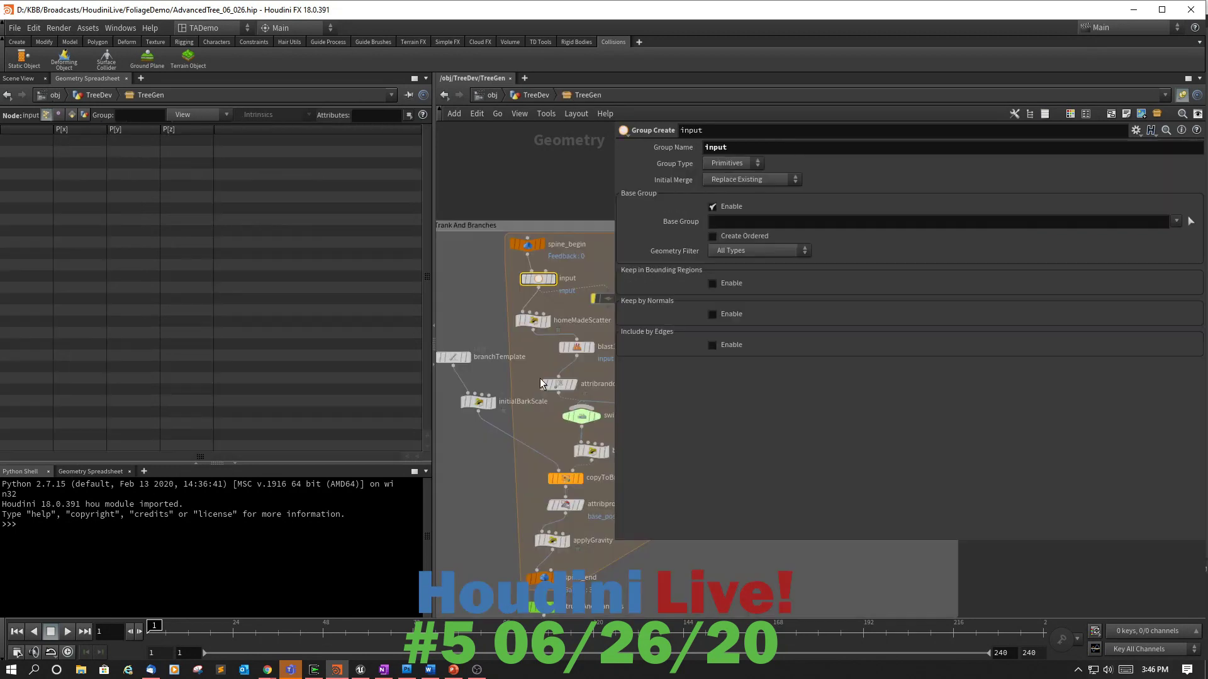
View the trunk in the scene and examine the grad point values of spine_end in the Geometry Spreadsheet.
left_click(27, 79)
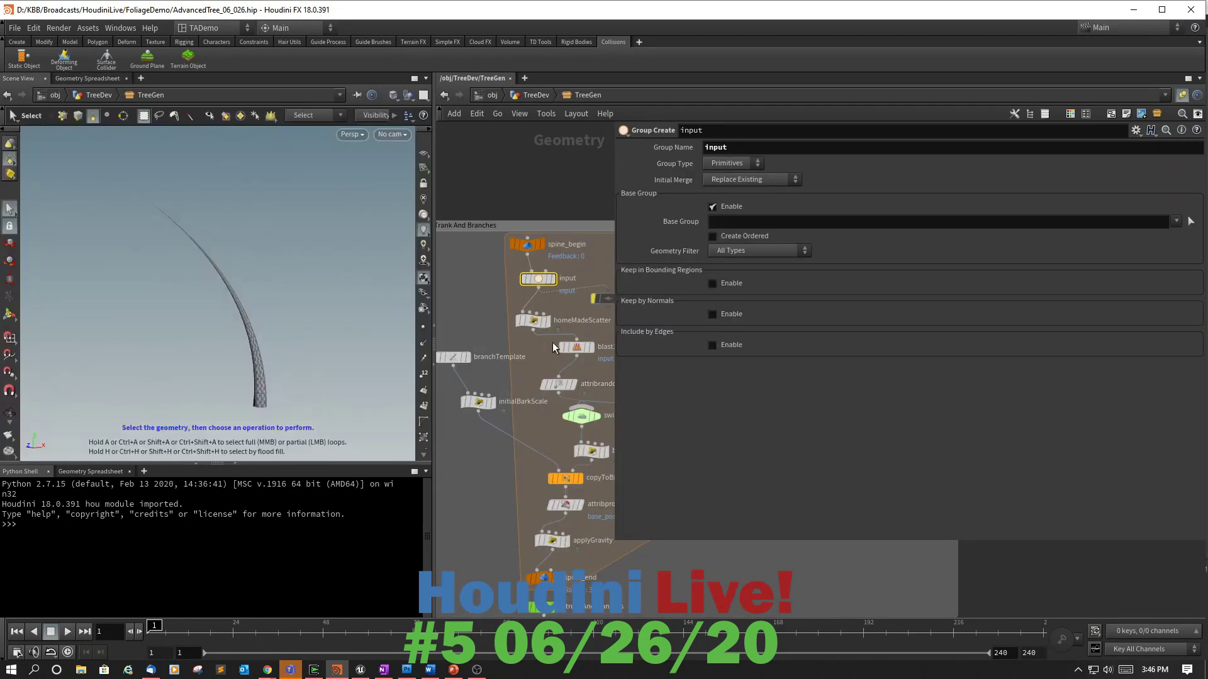
mouse_move(538, 277)
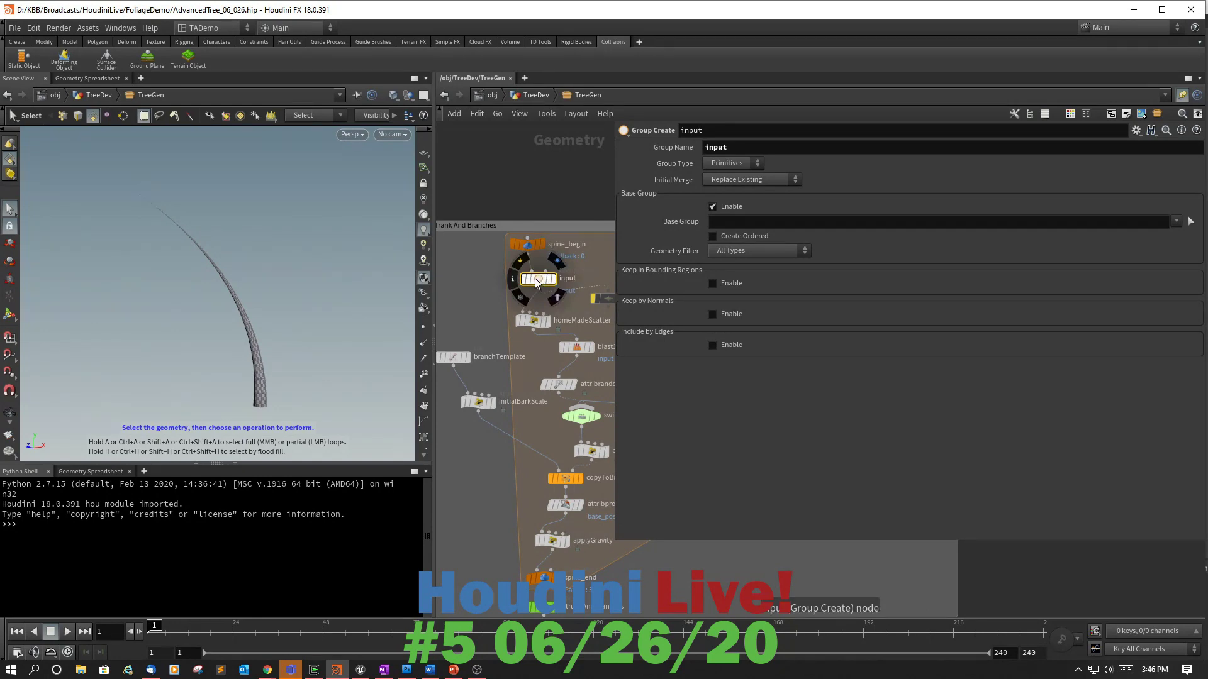
left_click(544, 577)
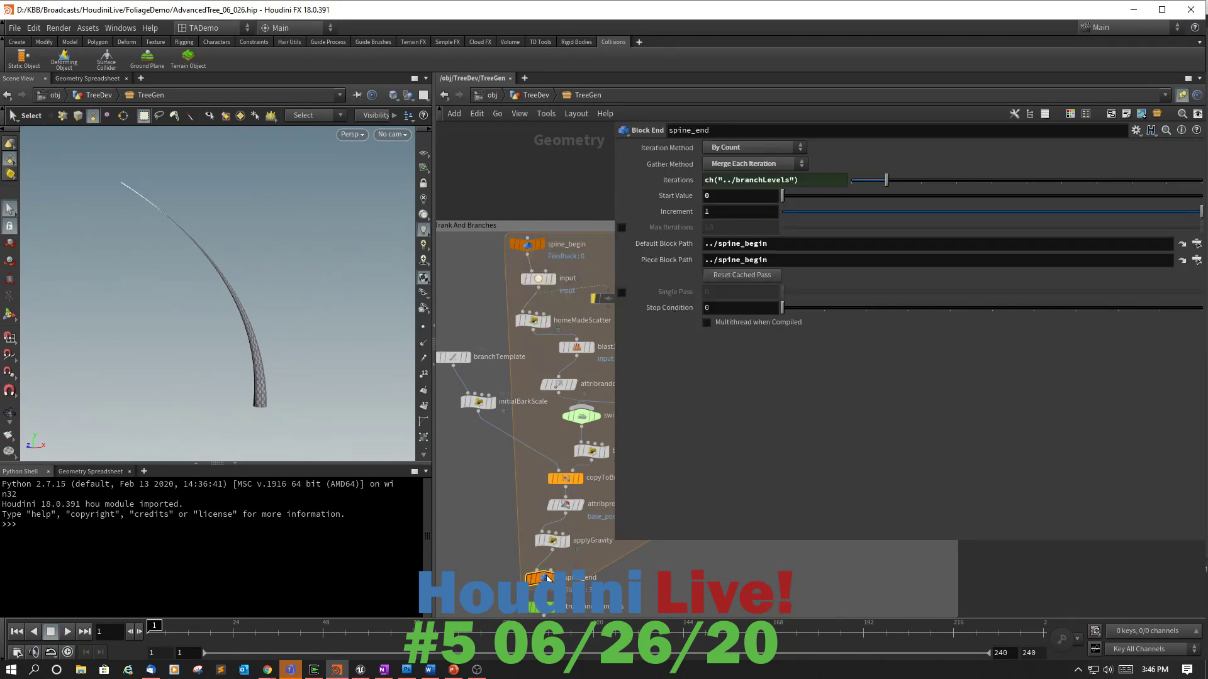
left_click(91, 78)
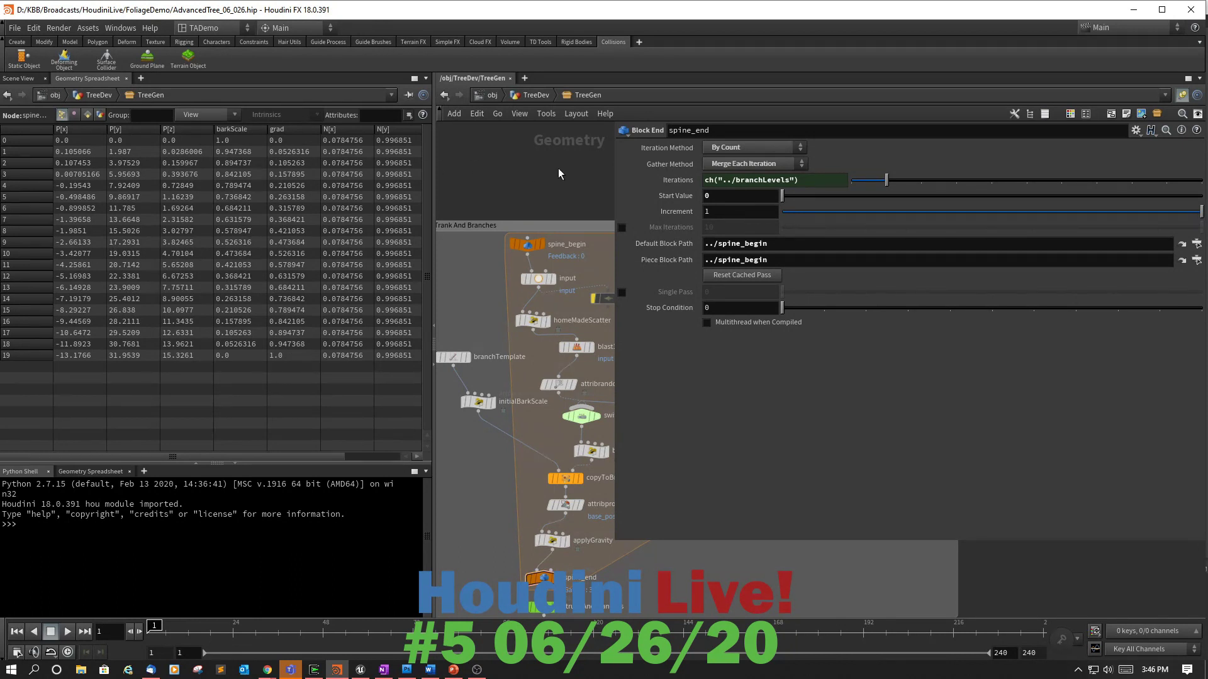
Set TreeGen's Branch Levels to 2, show the tree in the scene view and go back inside the network.
key("u")
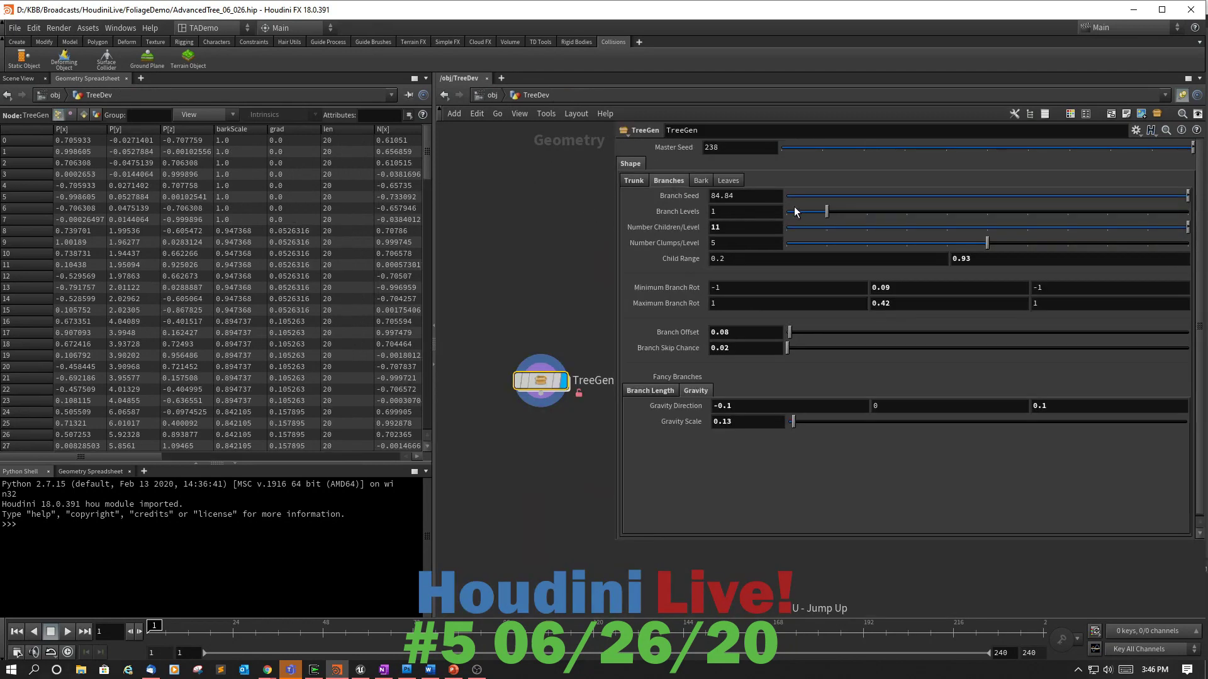
left_click(866, 210)
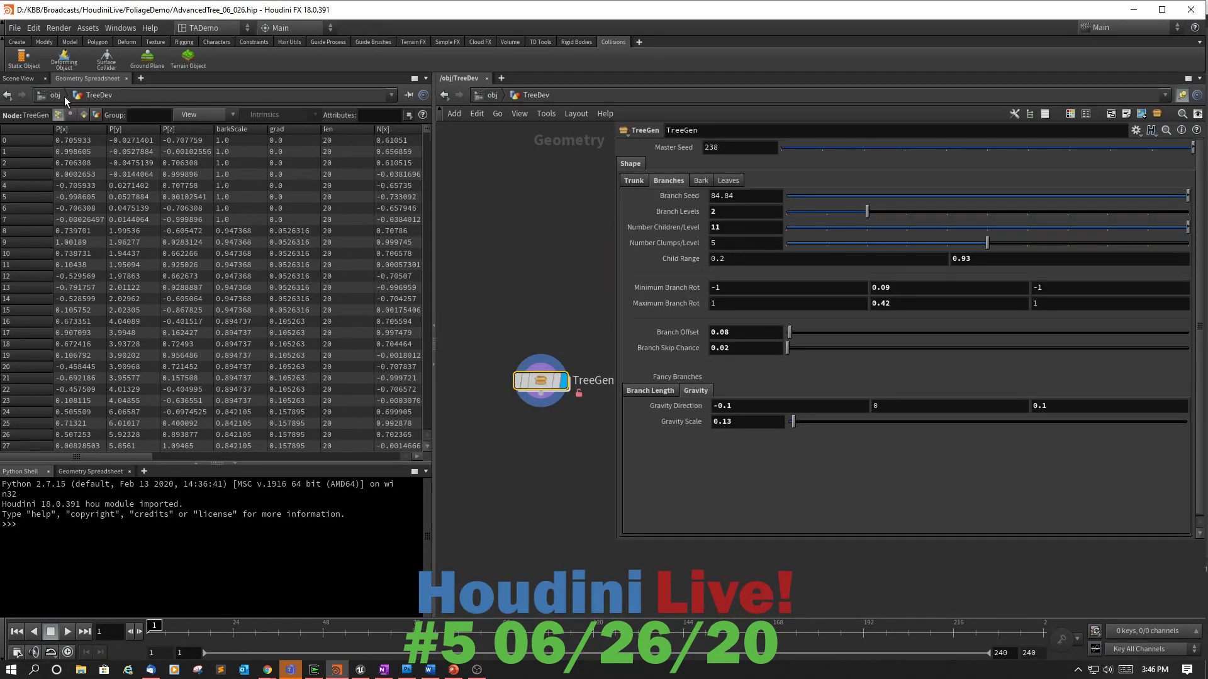
left_click(19, 80)
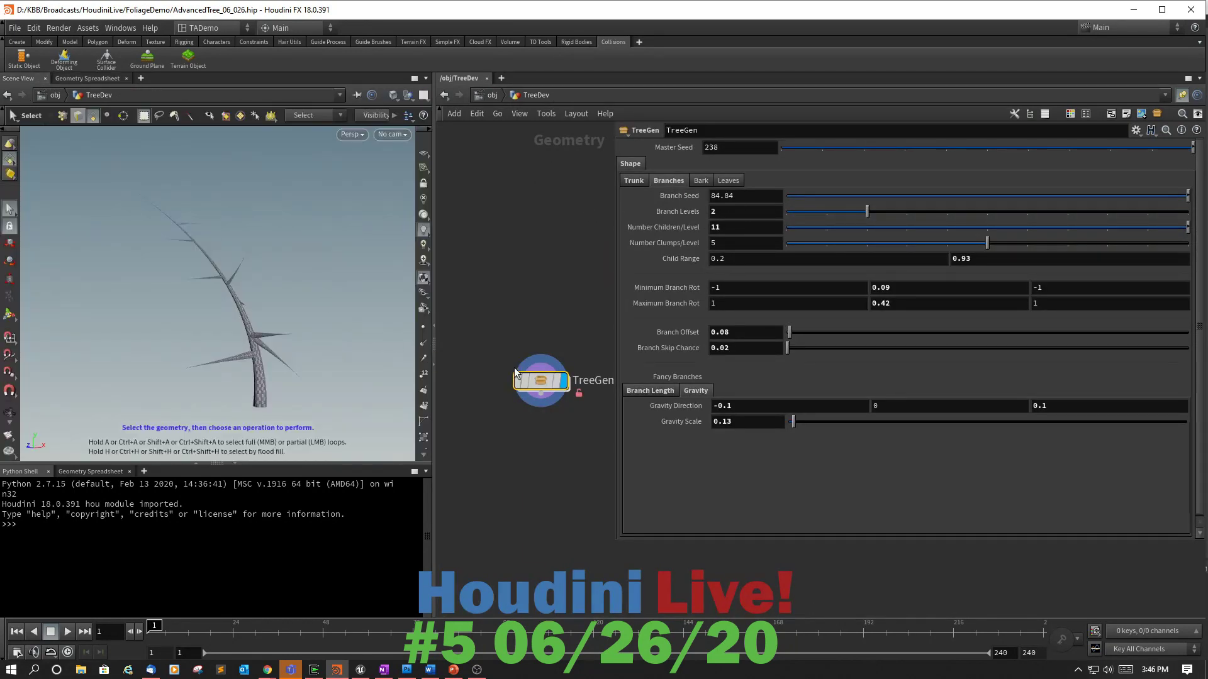
double_click(548, 379)
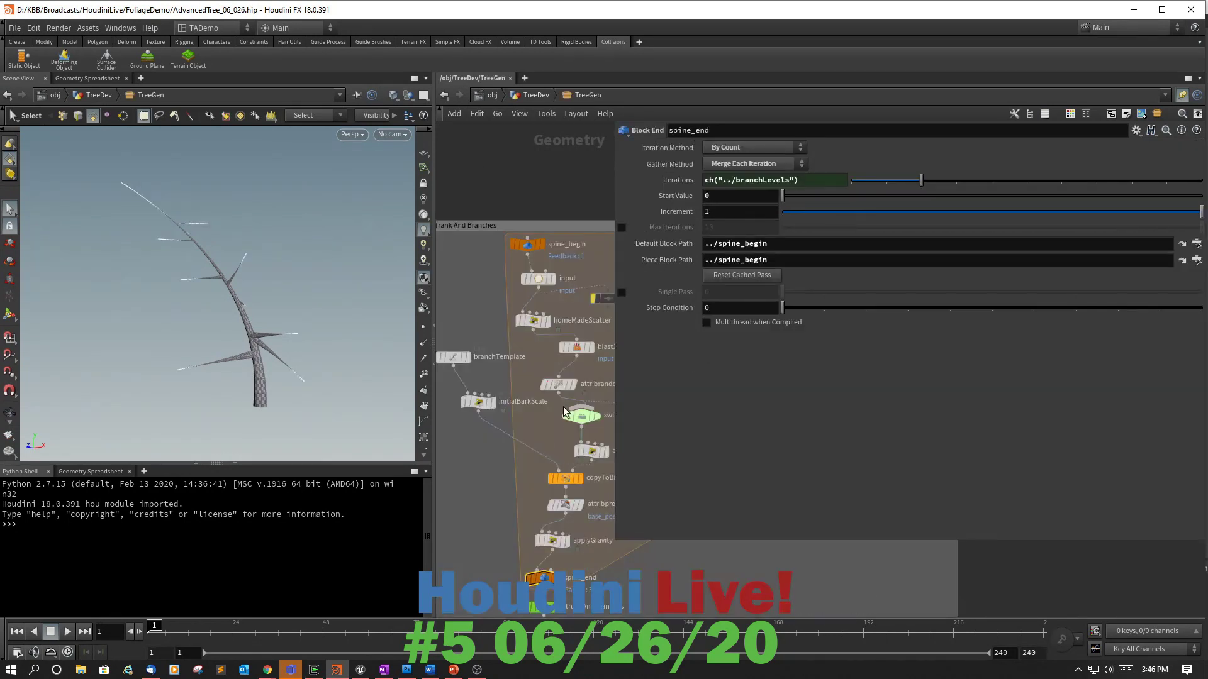
Check the branch loop's input node in the viewport and examine its point attributes in the Geometry Spreadsheet.
mouse_move(539, 279)
mouse_move(534, 326)
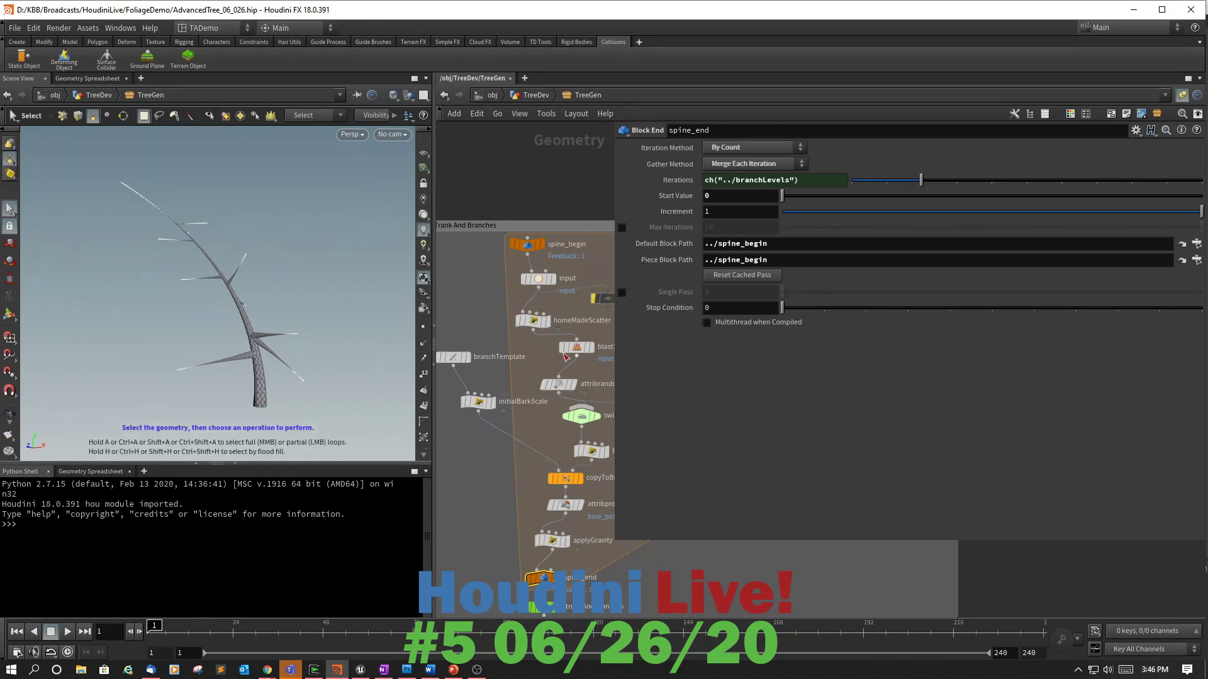
left_click(538, 278)
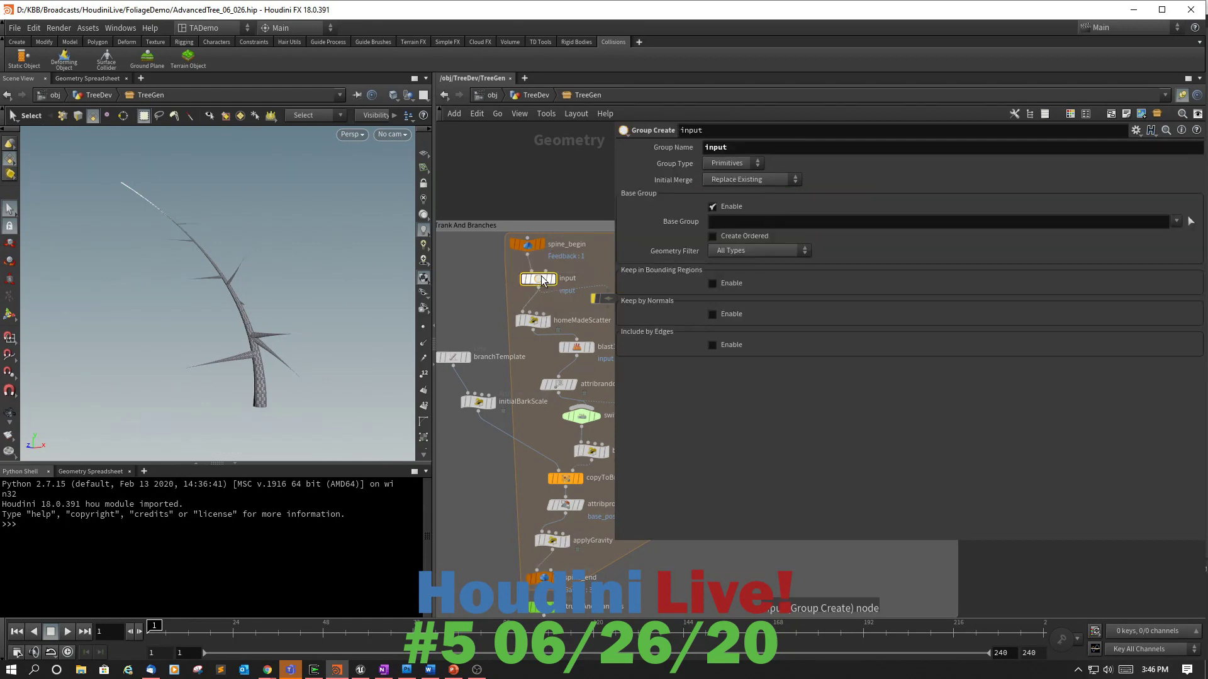
left_click(87, 78)
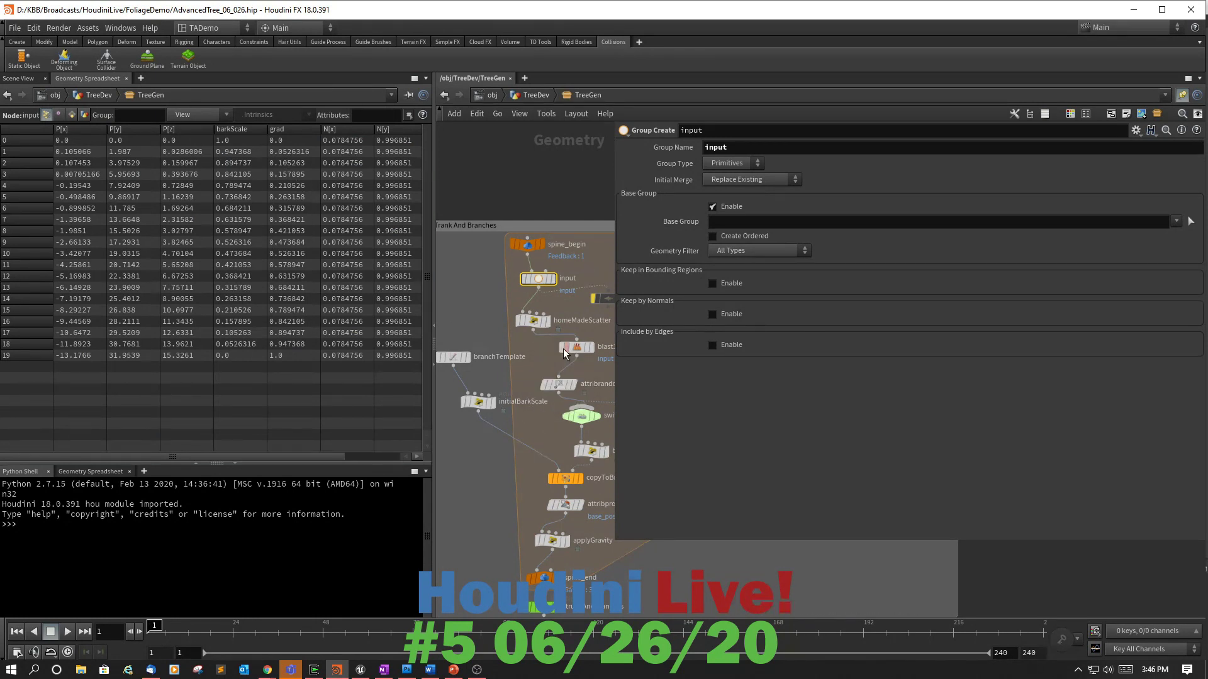
Compare the grad values of the scattered points on homeMadeScatter and blast1.
left_click(532, 320)
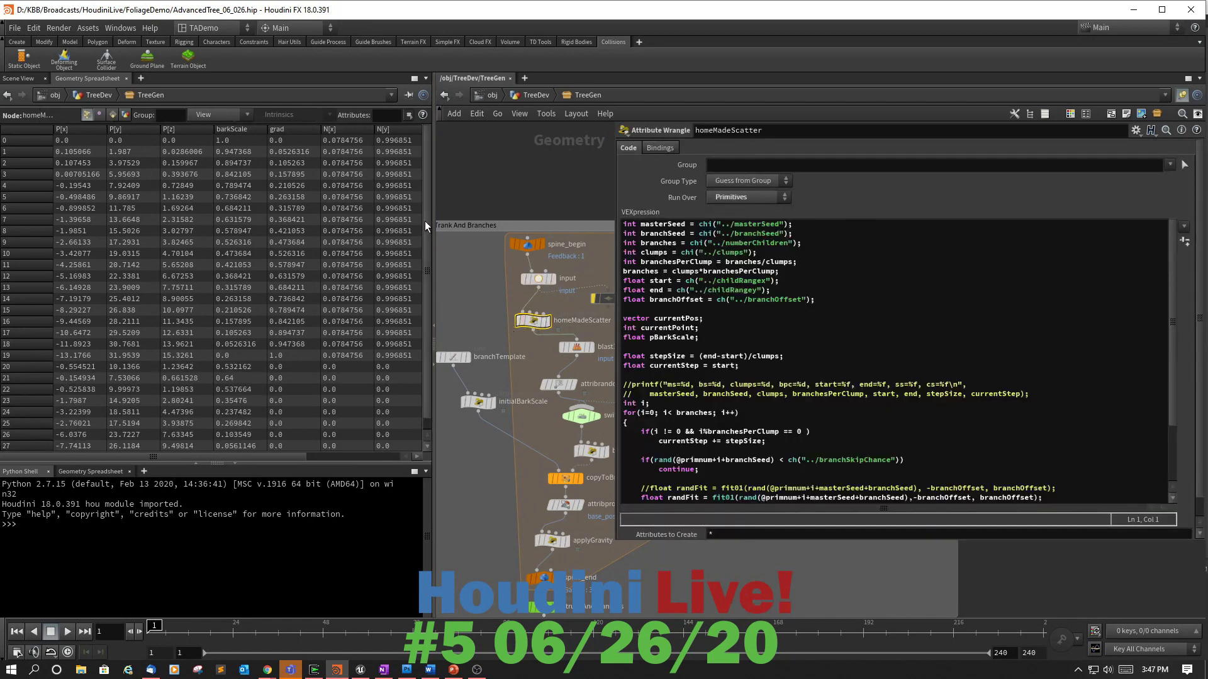
scroll(425, 220, "down", 1)
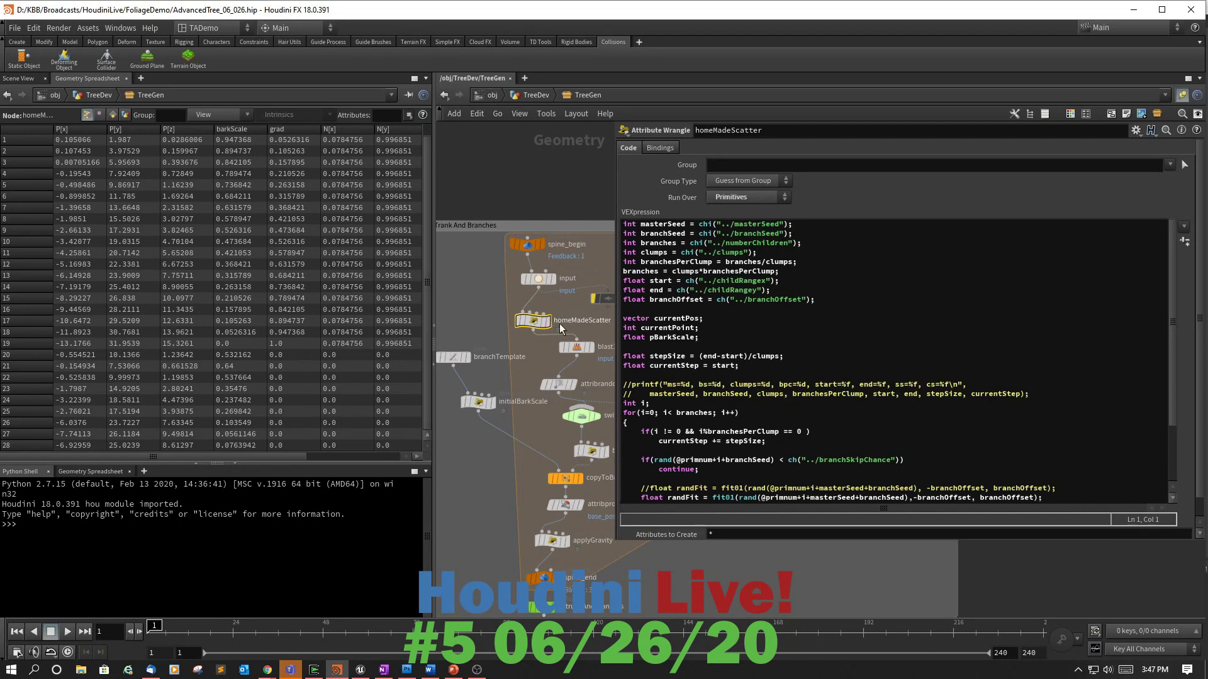
mouse_move(580, 351)
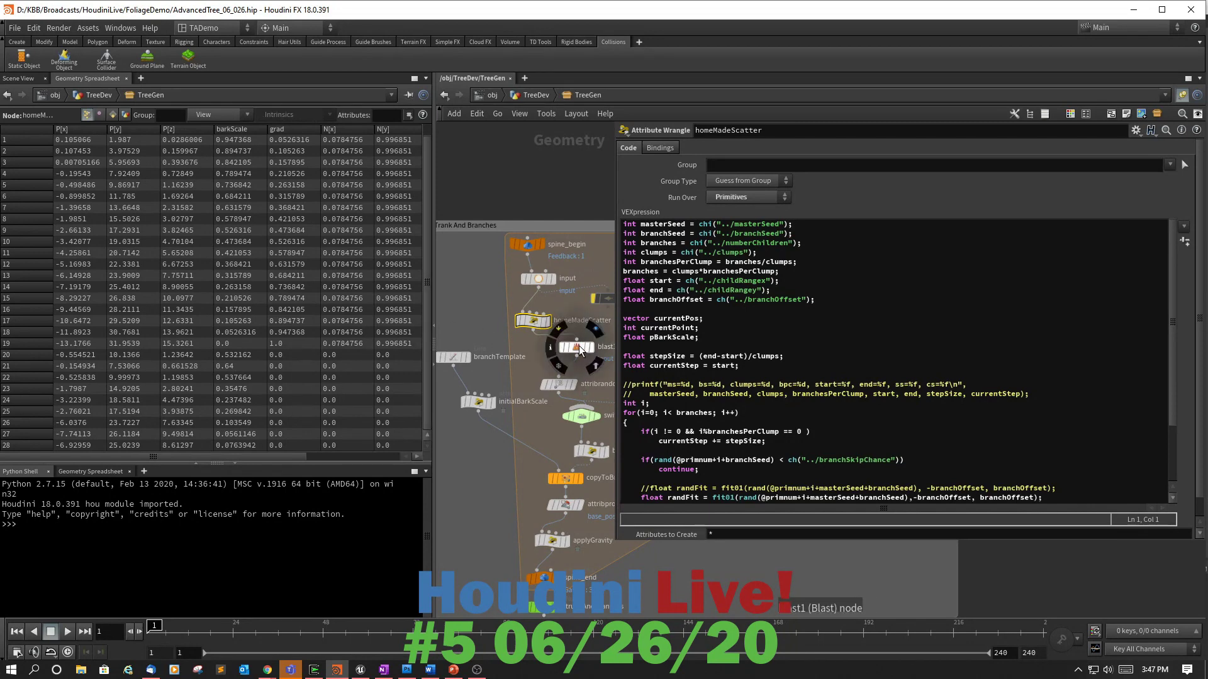
left_click(576, 346)
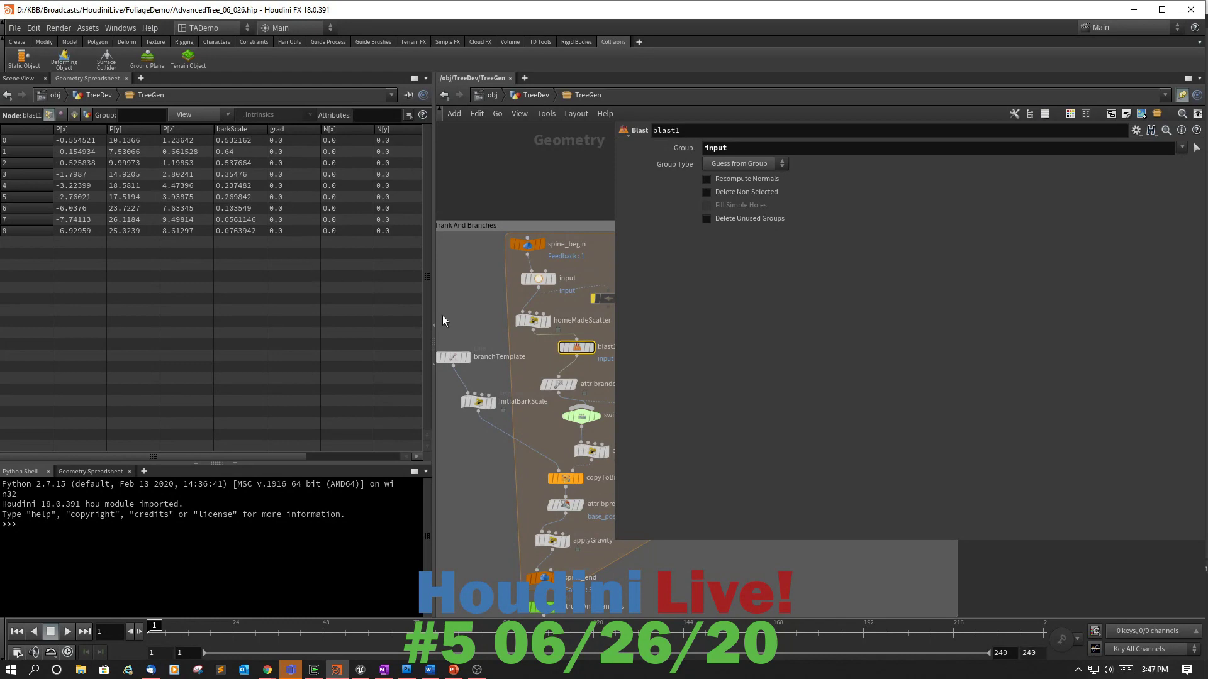
Declare a float variable currentGrad below pBarkScale in the VEX code of the homeMadeScatter wrangle.
left_click(535, 320)
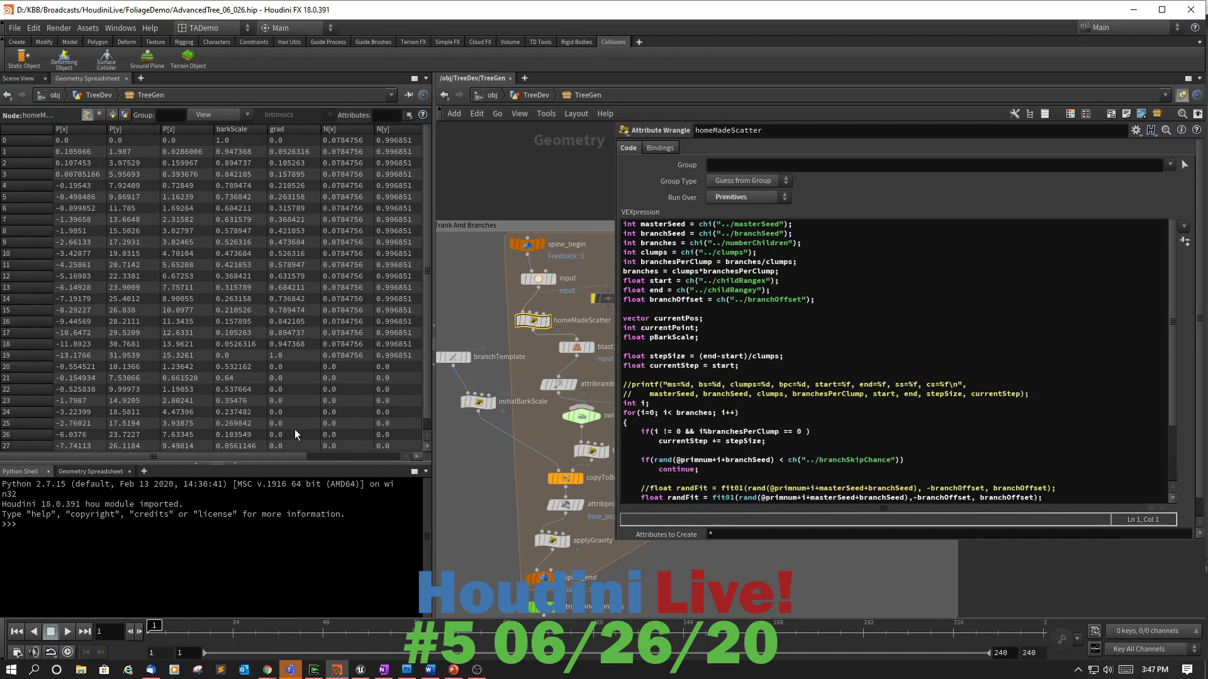
scroll(944, 333, "down", 3)
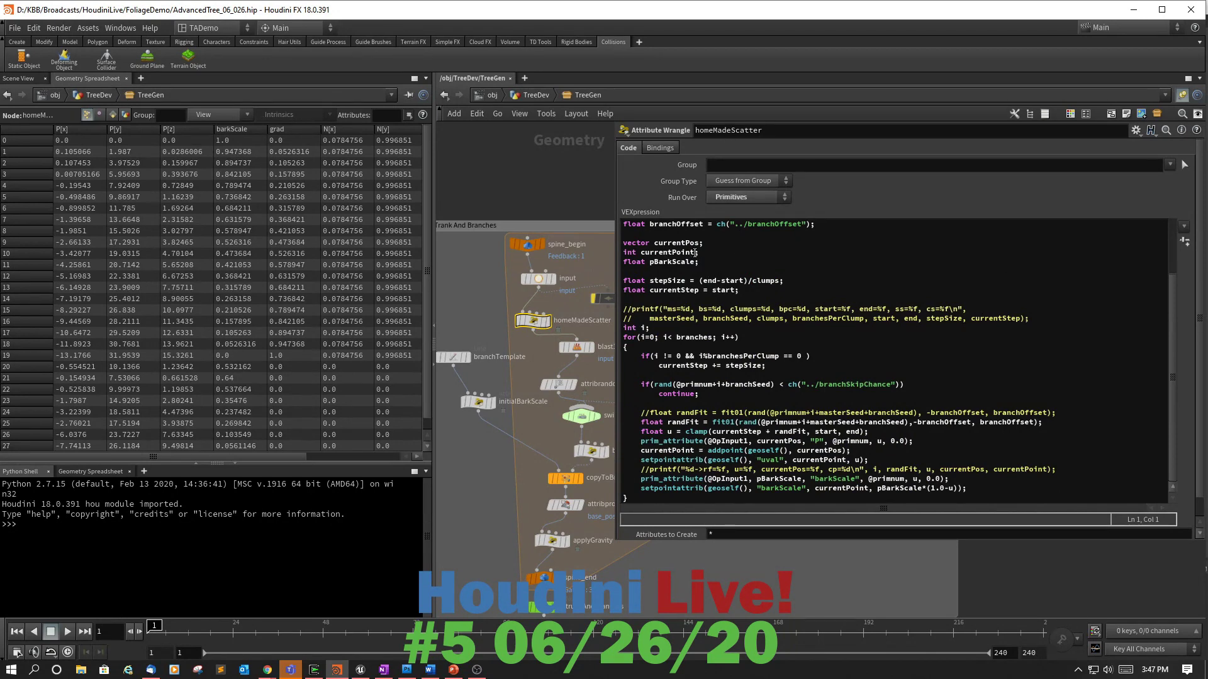
left_click(703, 263)
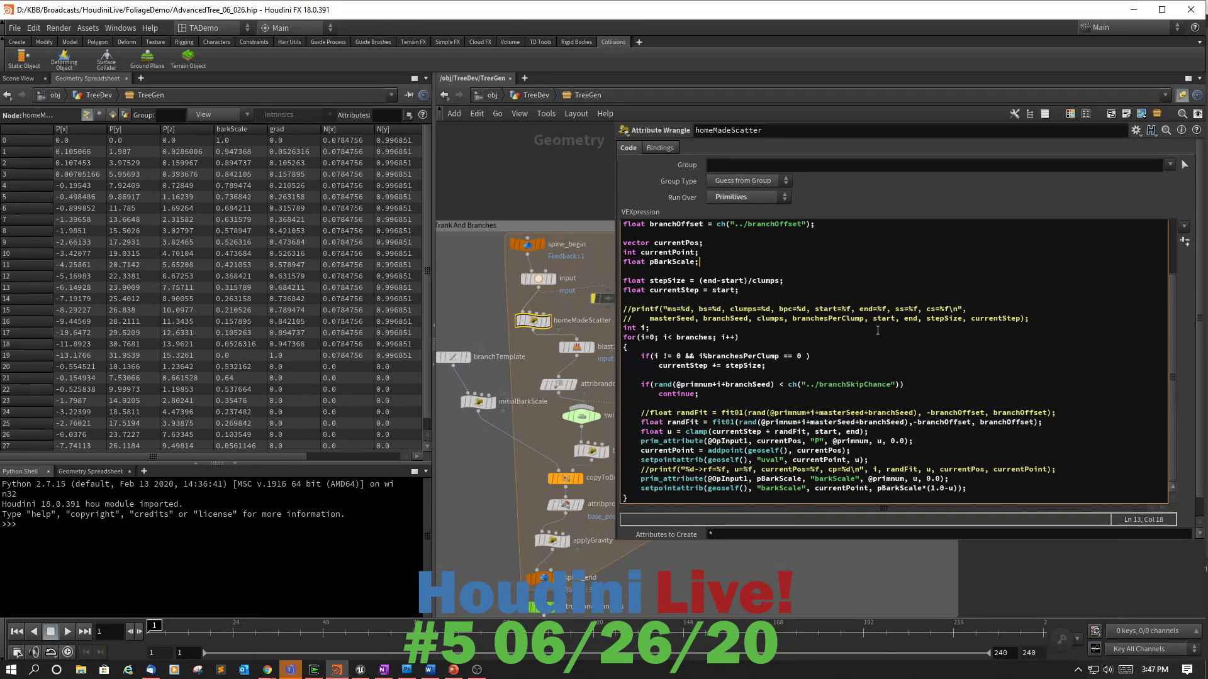
key("Return")
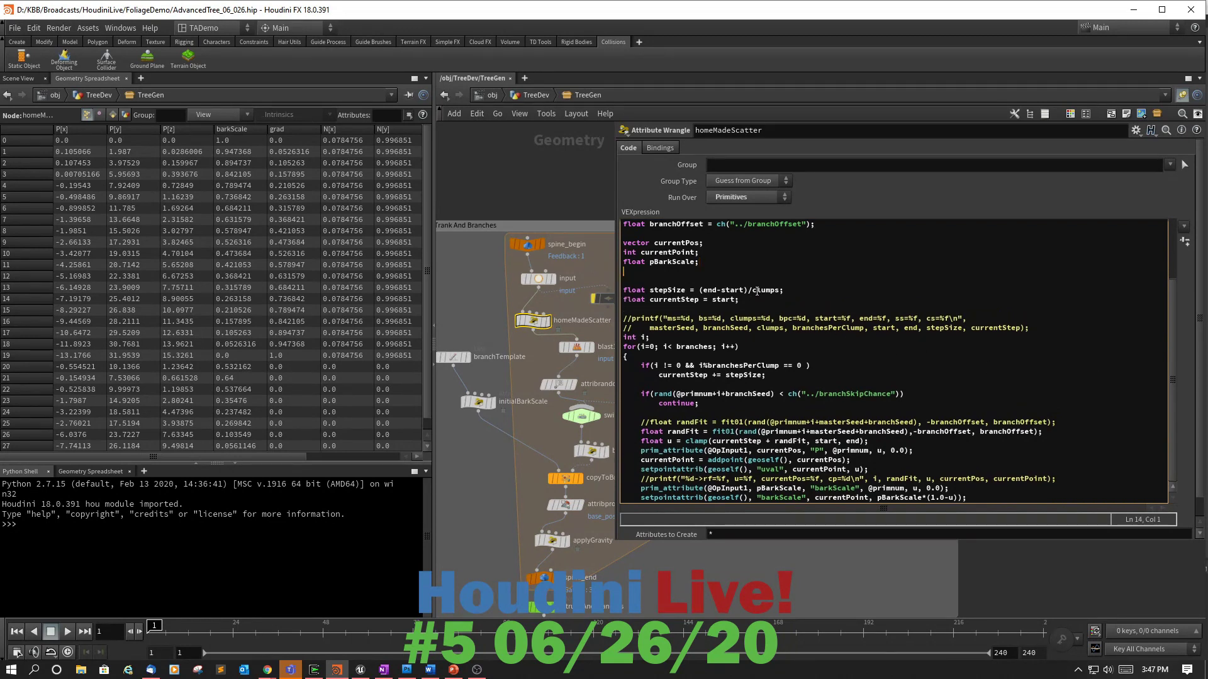
type("floa")
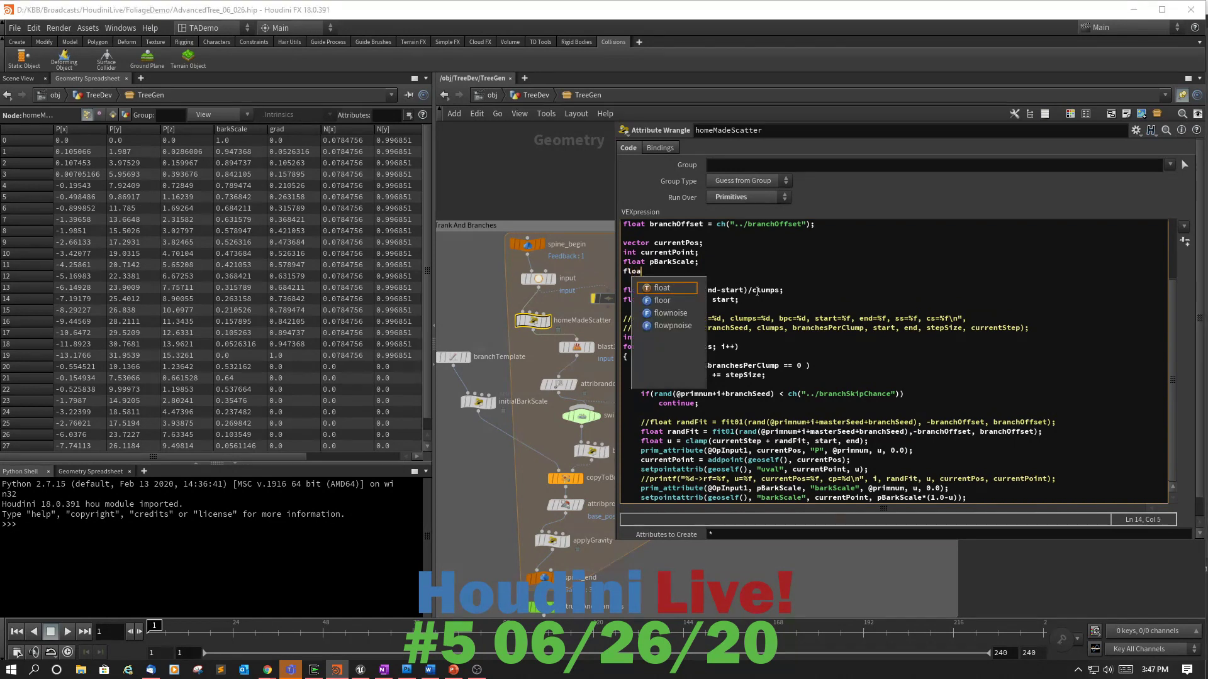
type("t current")
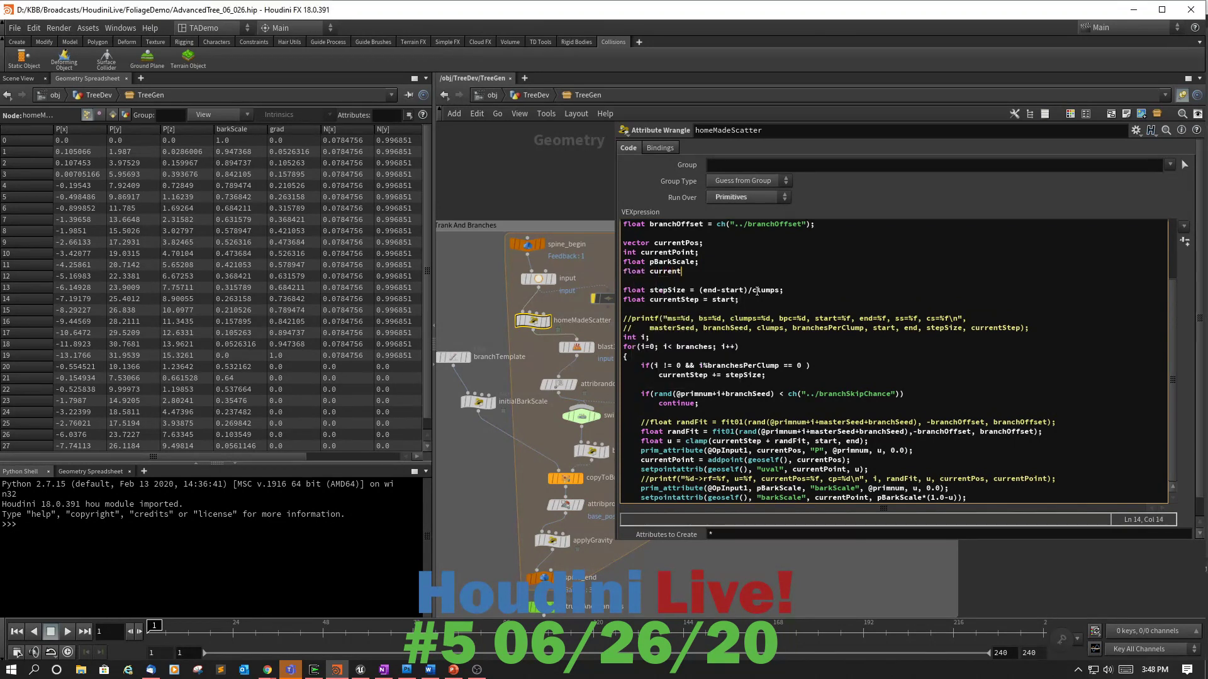
type("Grad;")
Duplicate the prim_attribute line that reads "P" into currentPos onto a new line directly beneath it.
scroll(919, 343, "down", 1)
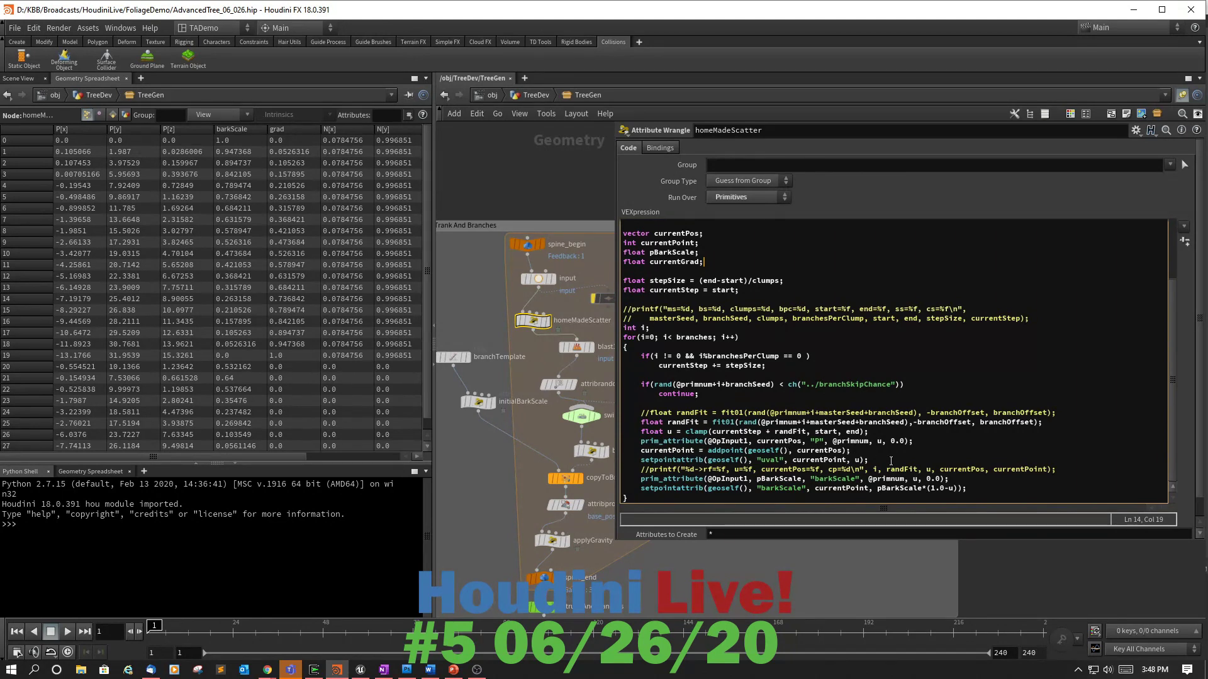
left_click_drag(917, 442, 639, 443)
key("ctrl+c")
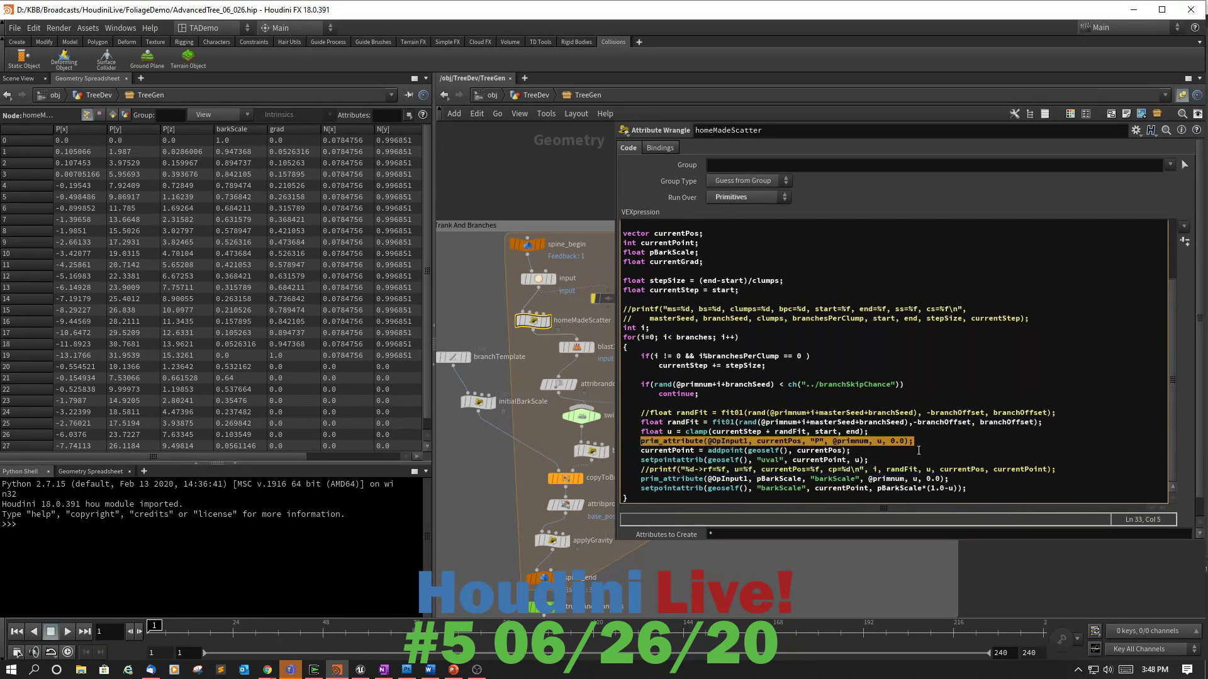
left_click(922, 446)
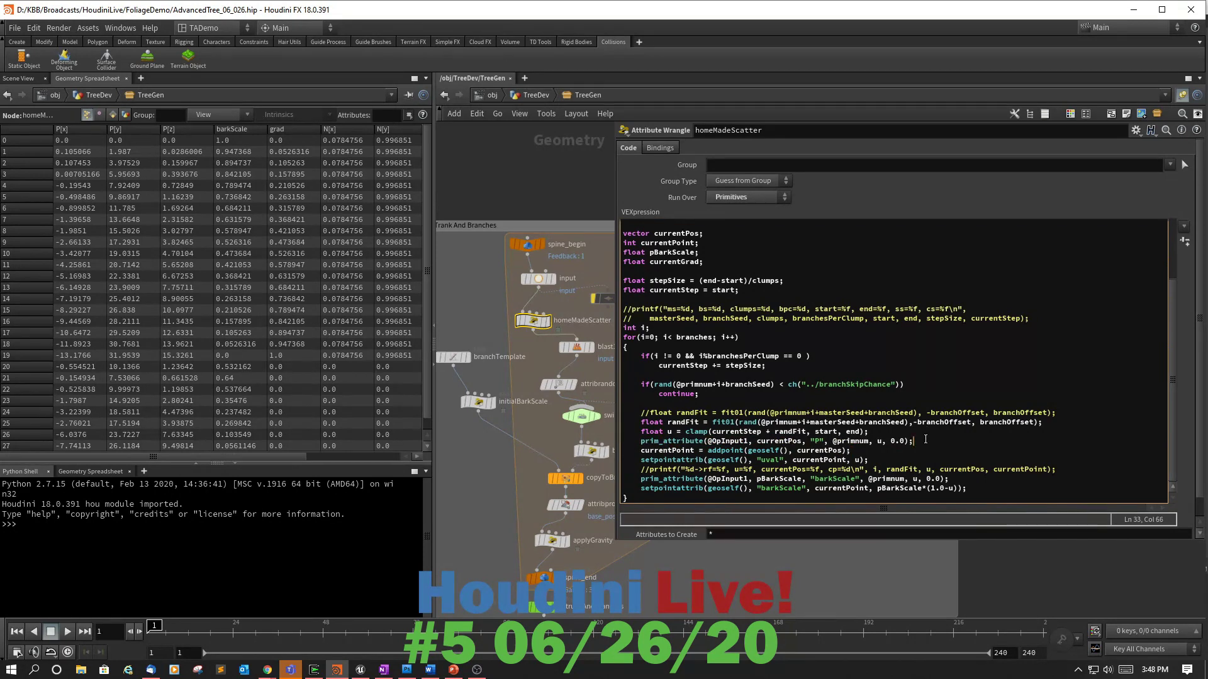
key("Return")
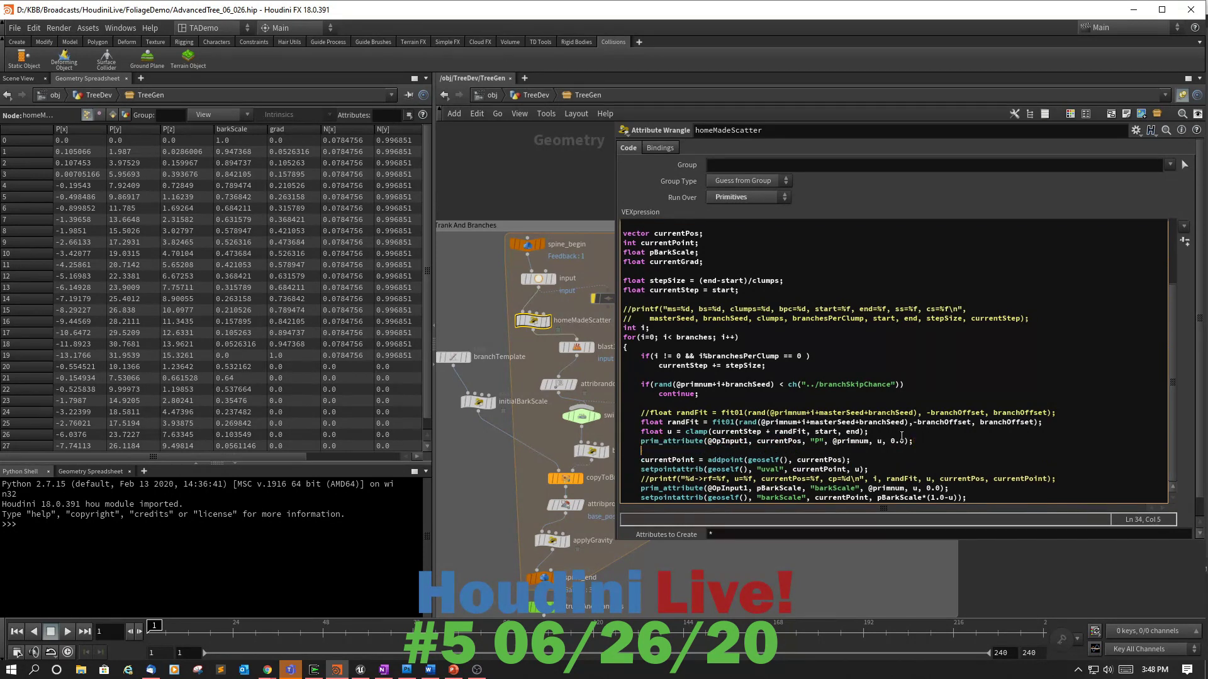
key("ctrl+v")
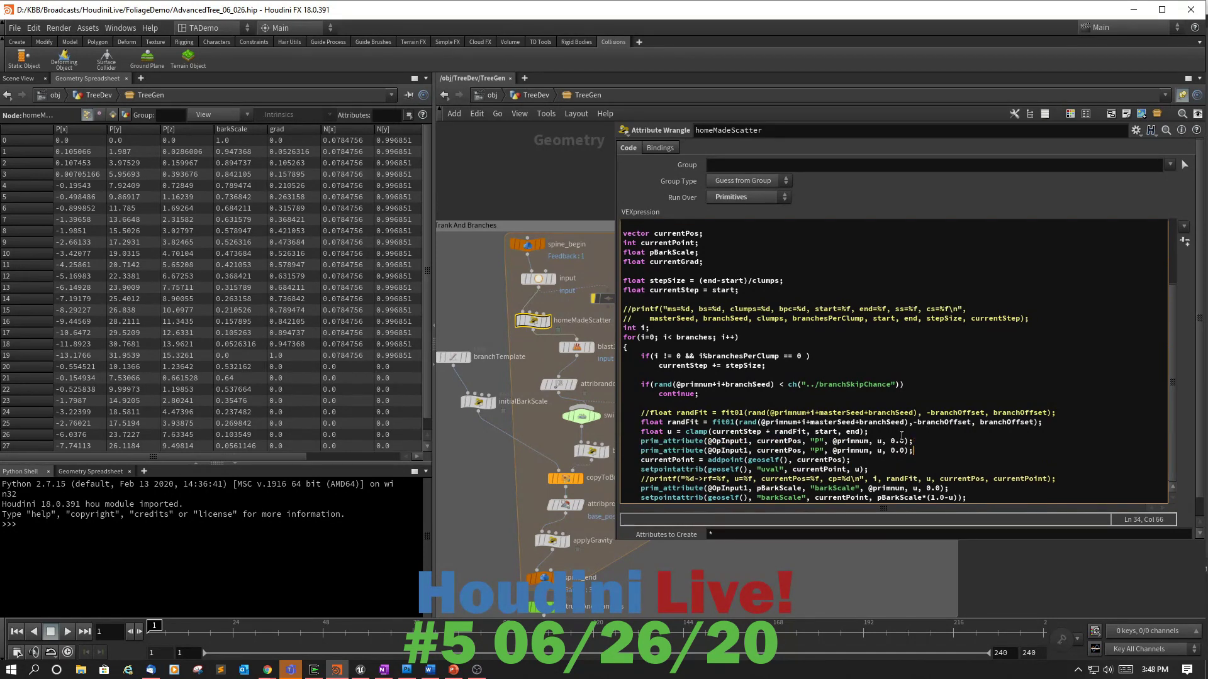
Change the duplicated prim_attribute call so it reads the "grad" attribute into currentGrad.
left_click(802, 450)
key("BackSpace")
key("BackSpace")
key("BackSpace")
type("Grad")
key("BackSpace")
type("grad")
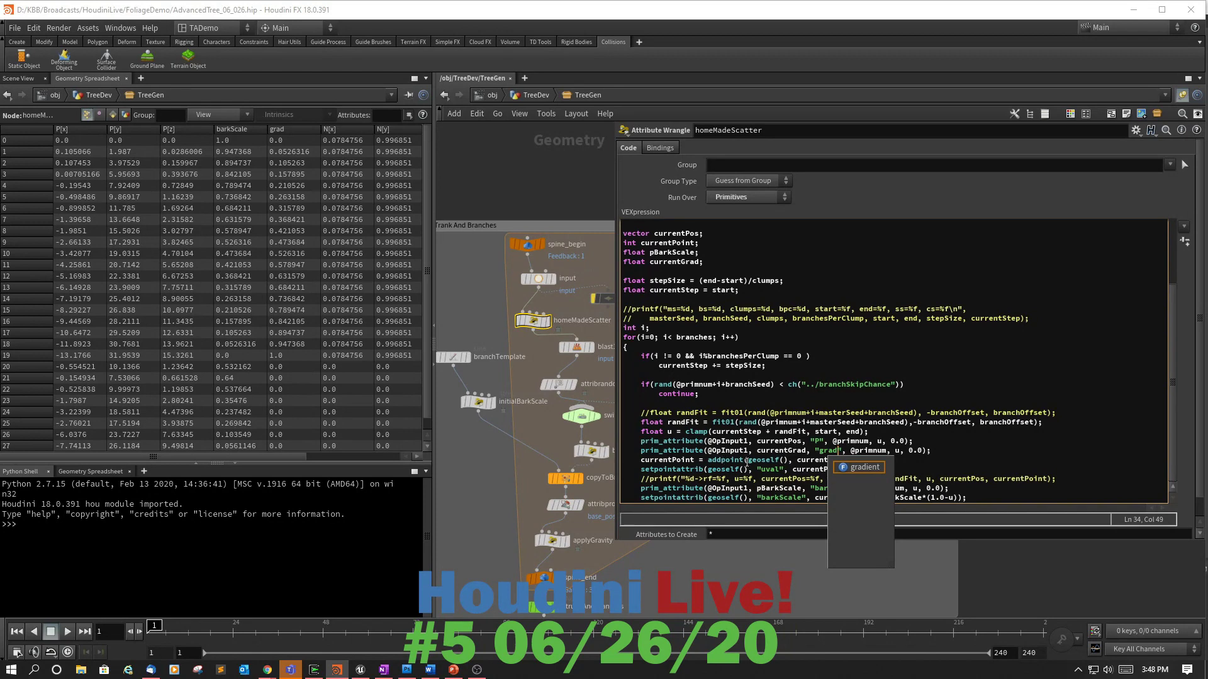
Duplicate the uval setpointattrib line below the addpoint line in homeMadeScatter and change the copy's attribute name to "grad".
left_click(747, 461)
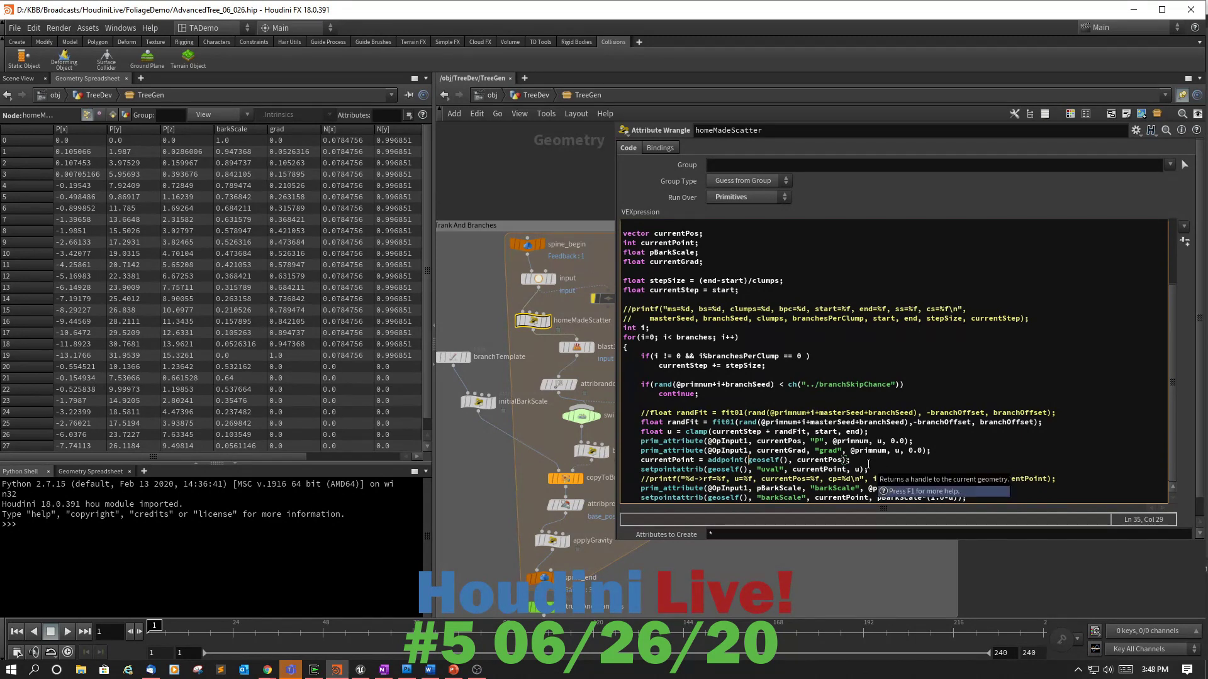
left_click_drag(868, 469, 641, 470)
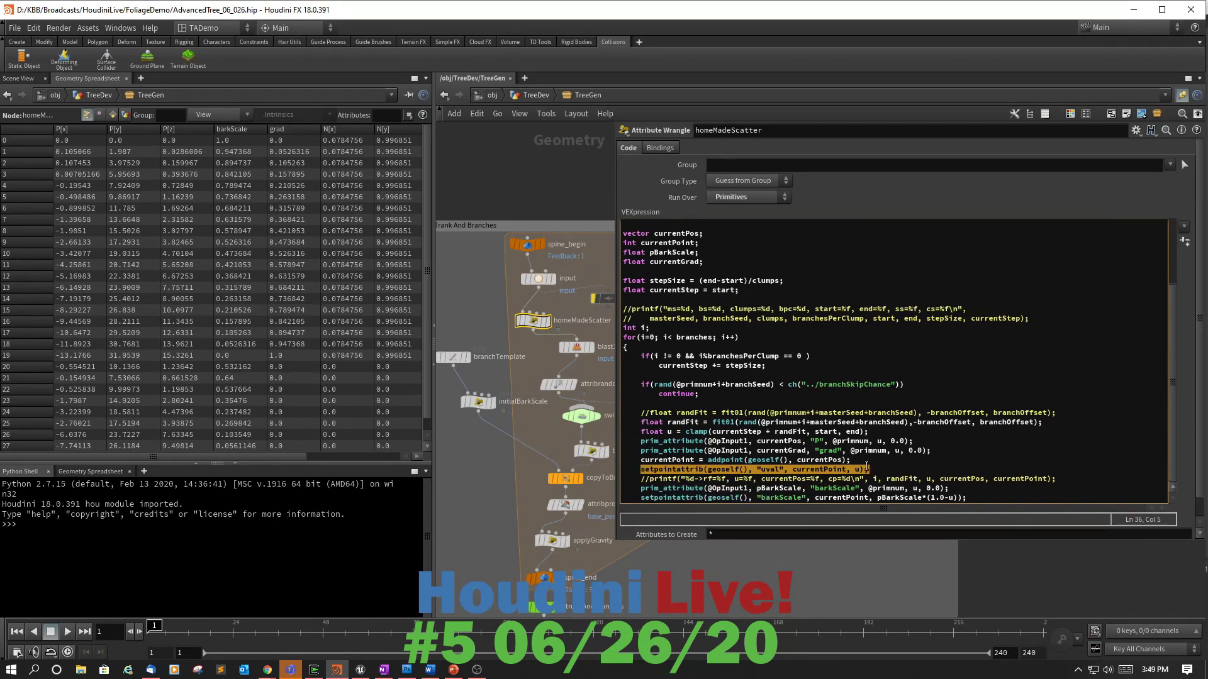
left_click(865, 463)
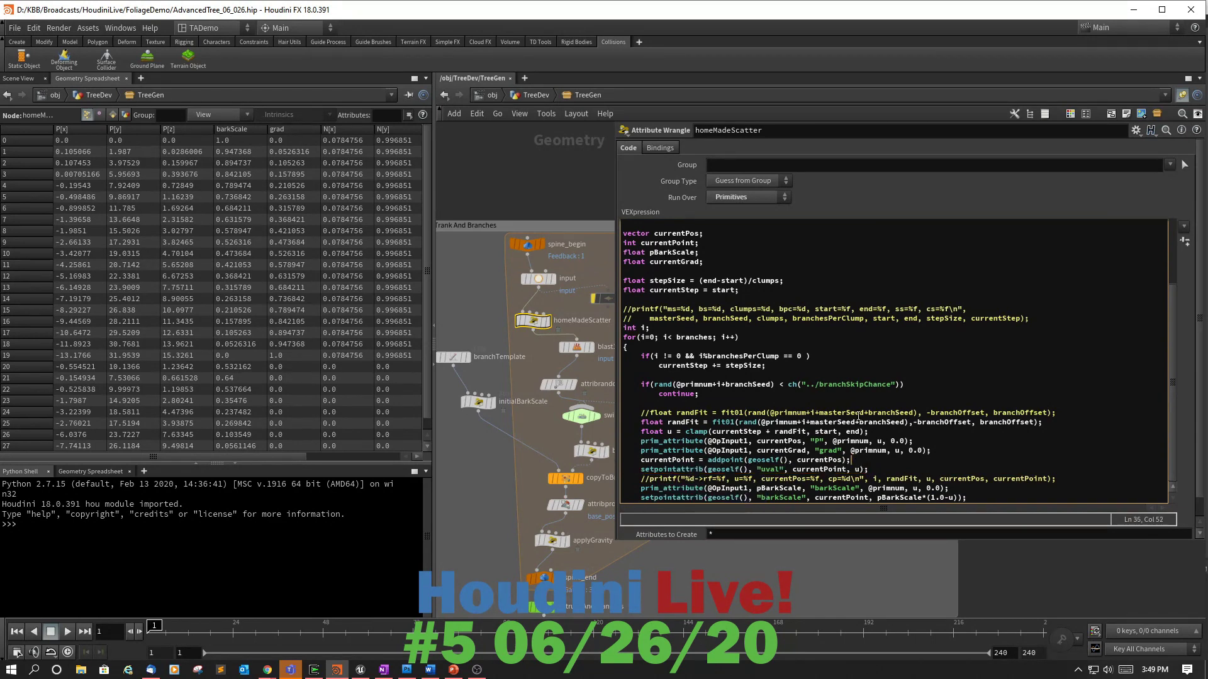
key("Return")
type("setpointattrib(geoself(), \"uval\", currentPoint, u);")
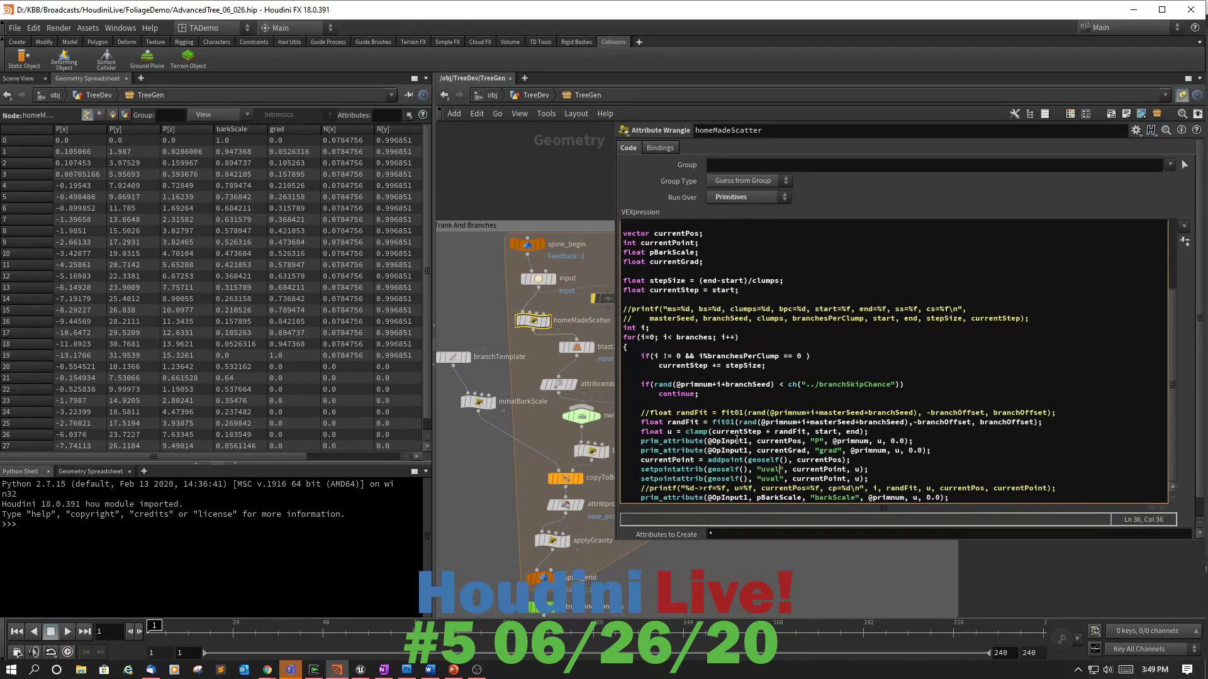
key("BackSpace")
key("BackSpace")
key("BackSpace")
key("BackSpace")
type("grad")
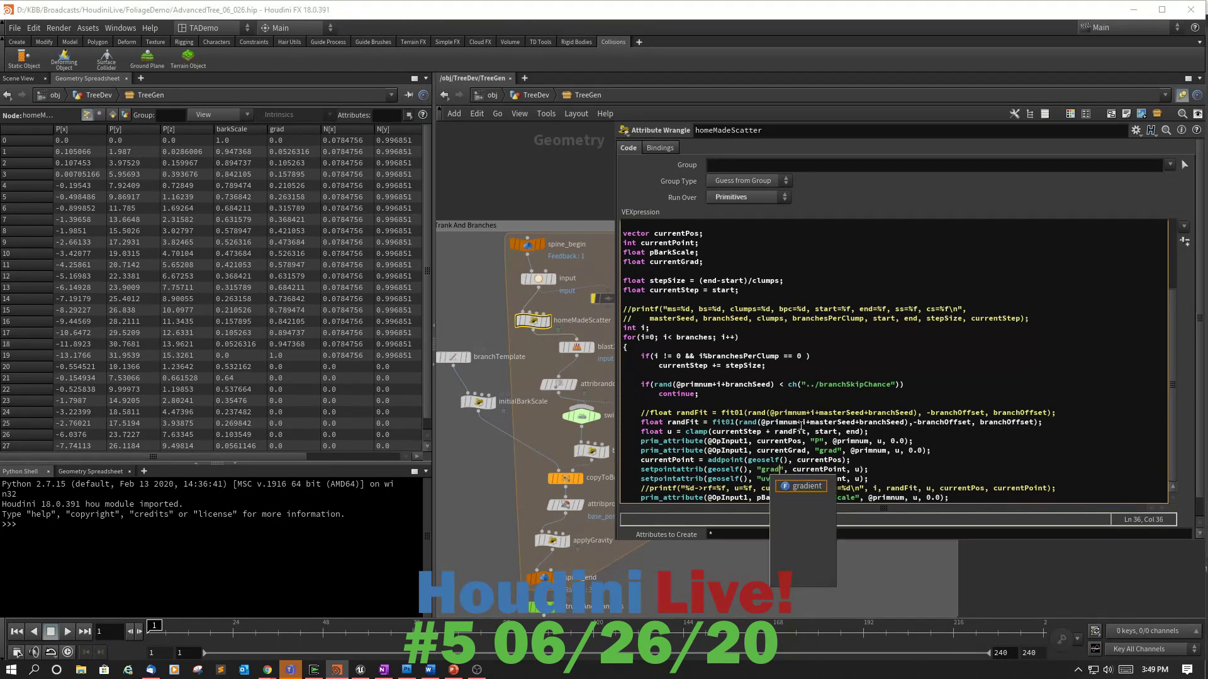
Try replacing the currentPoint argument with currentGrad in the "grad" setpointattrib line.
left_click_drag(847, 470, 792, 471)
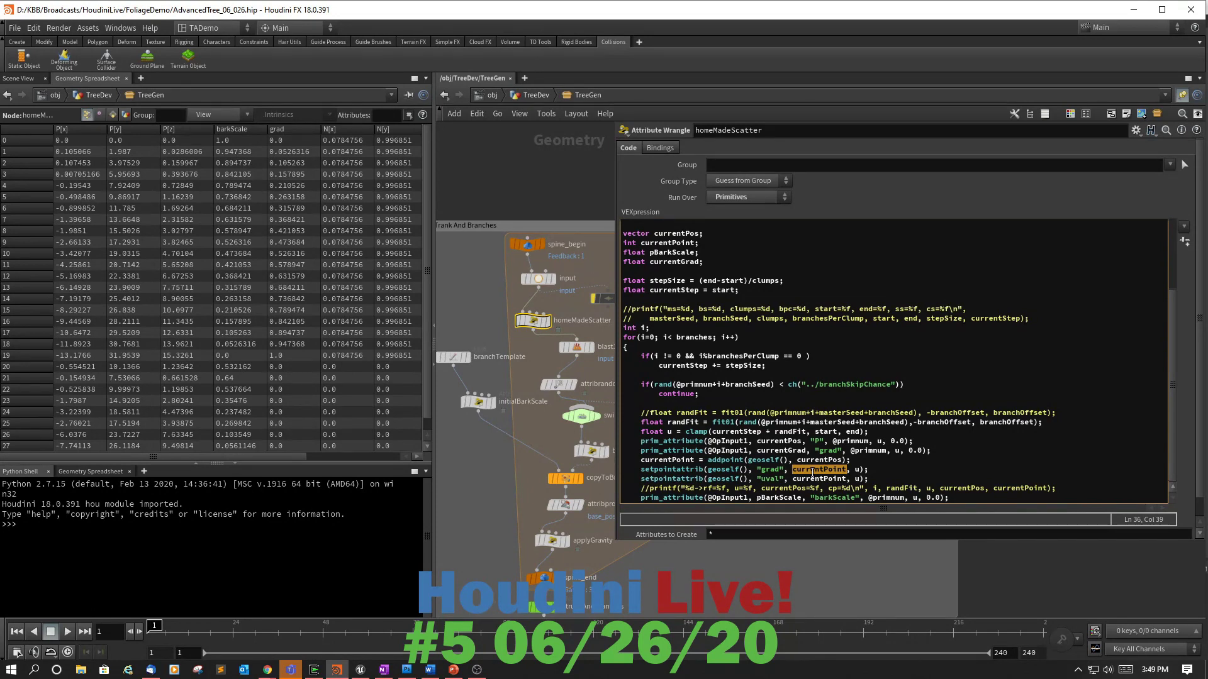
type("currentGrad")
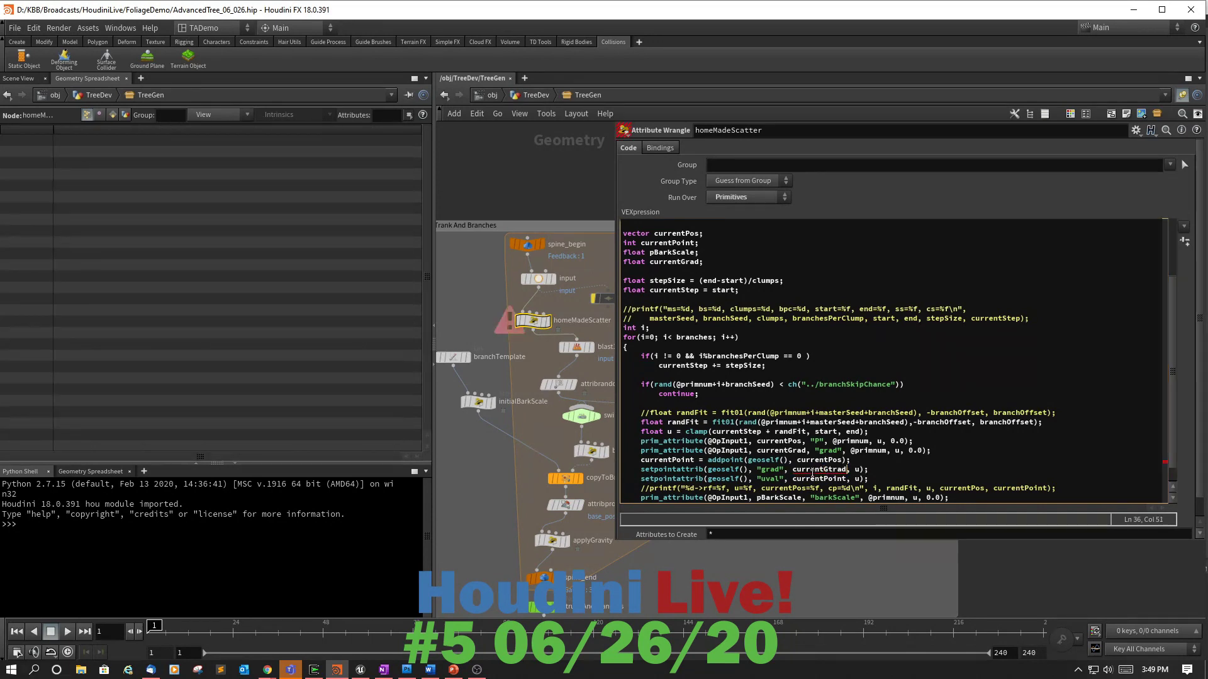
key("BackSpace")
key("BackSpace")
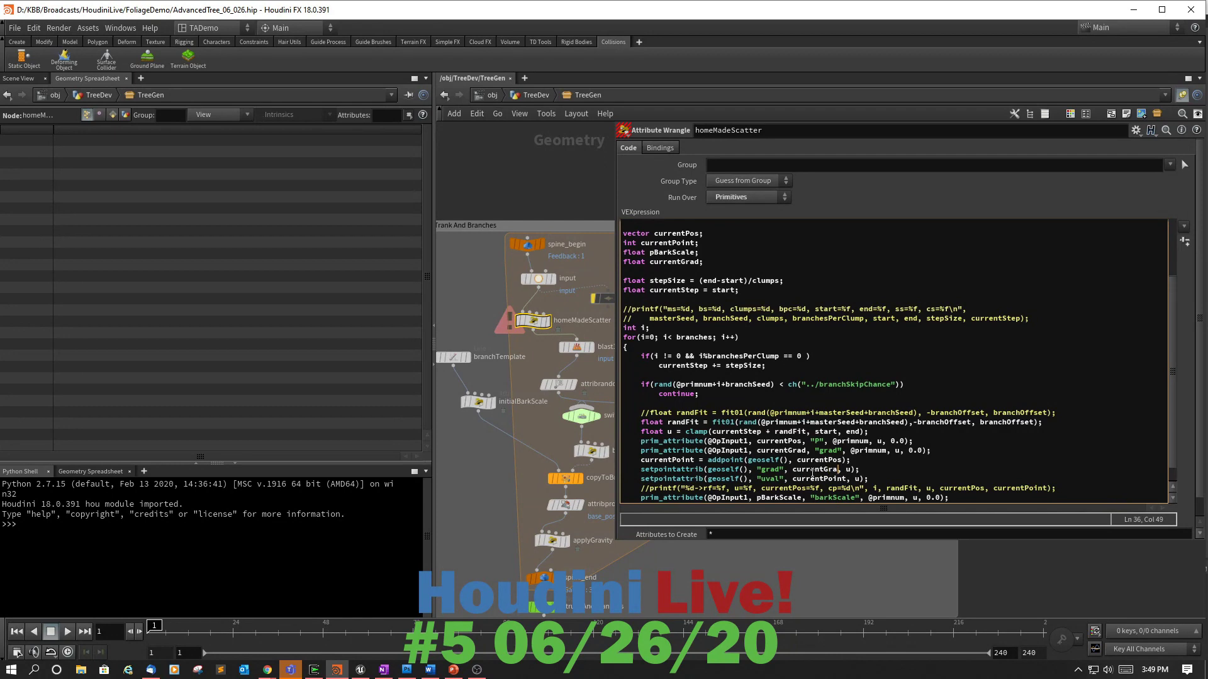
type("d")
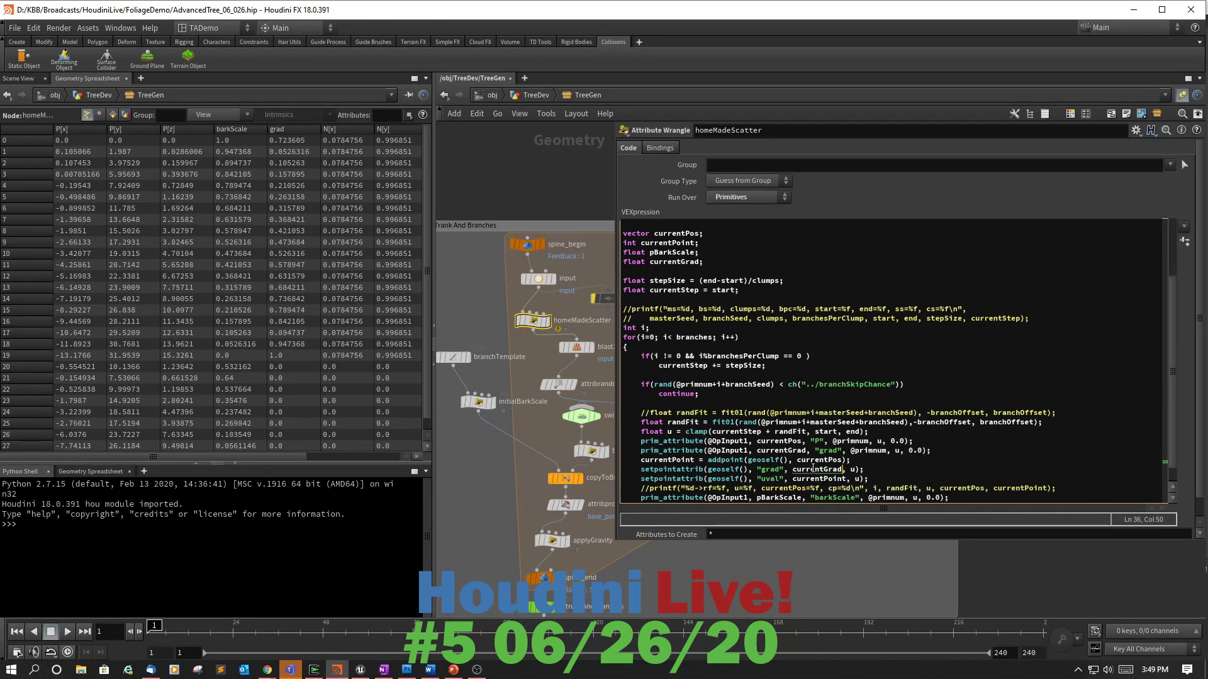
mouse_move(814, 469)
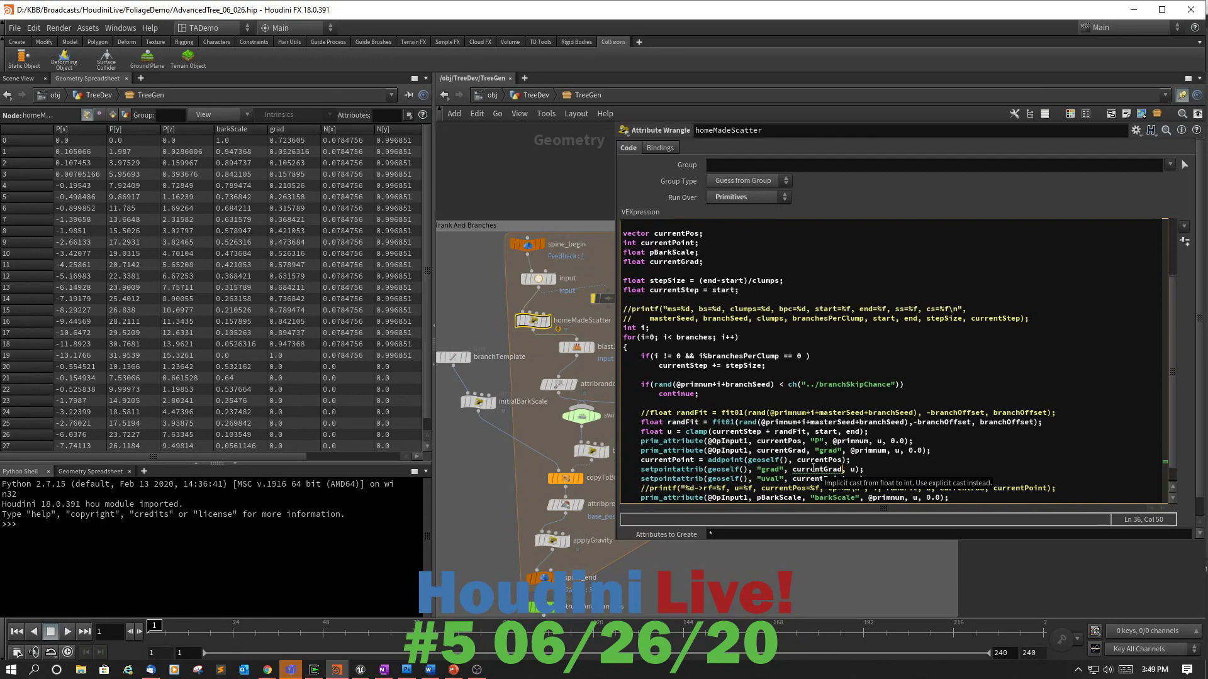
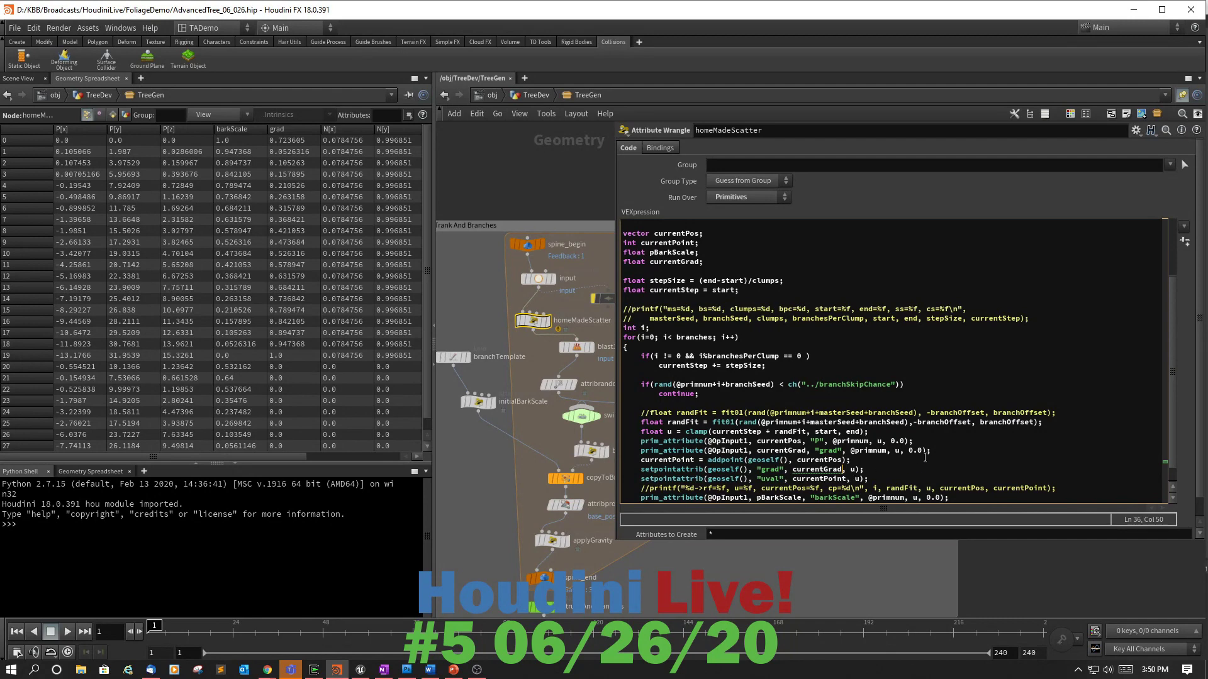
Restore currentPoint as the point argument of the "grad" setpointattrib line and pass currentGrad as its value instead of u.
key("BackSpace")
key("BackSpace")
key("BackSpace")
key("BackSpace")
type("Po")
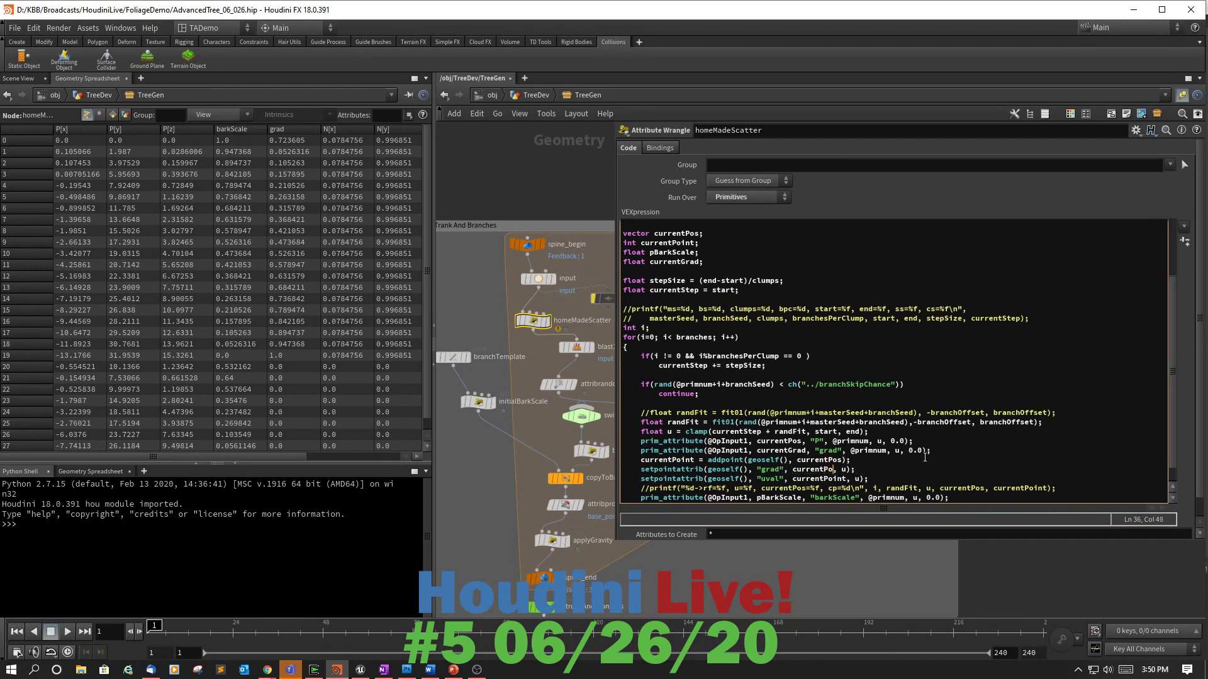
type("int")
key("BackSpace")
type("currentGrad")
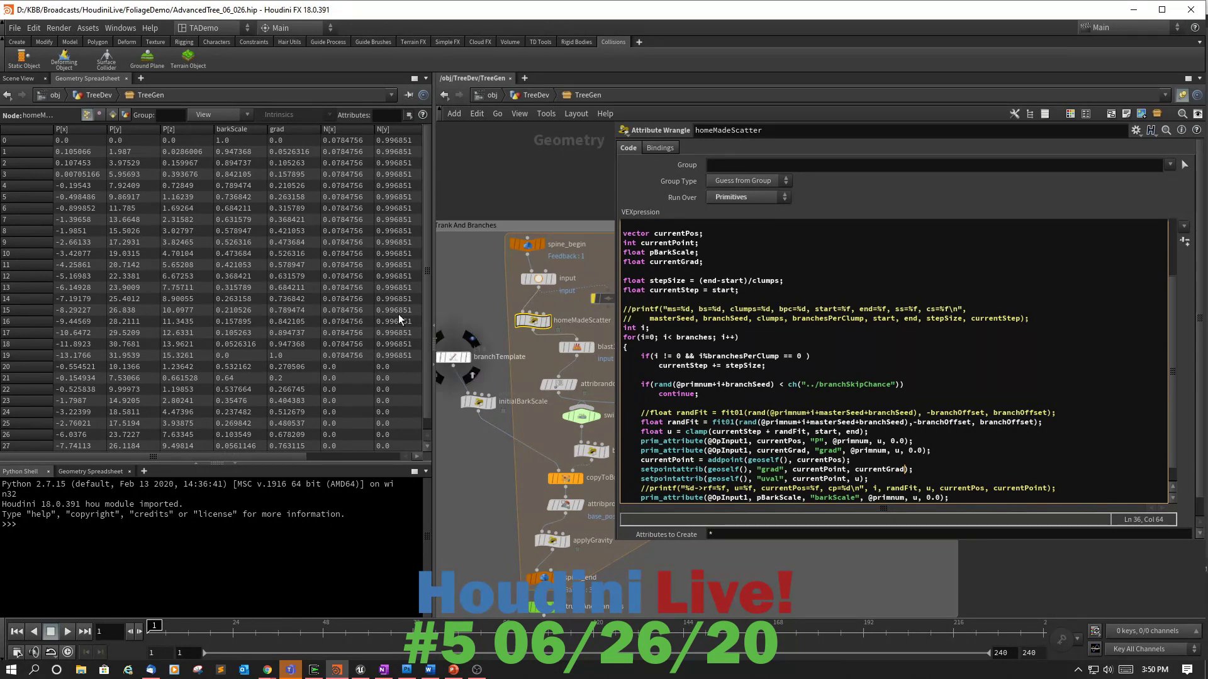
Check the grad values of the homeMadeScatter and spine_end nodes in the geometry spreadsheet and return to the 3D scene view.
scroll(424, 276, "down", 1)
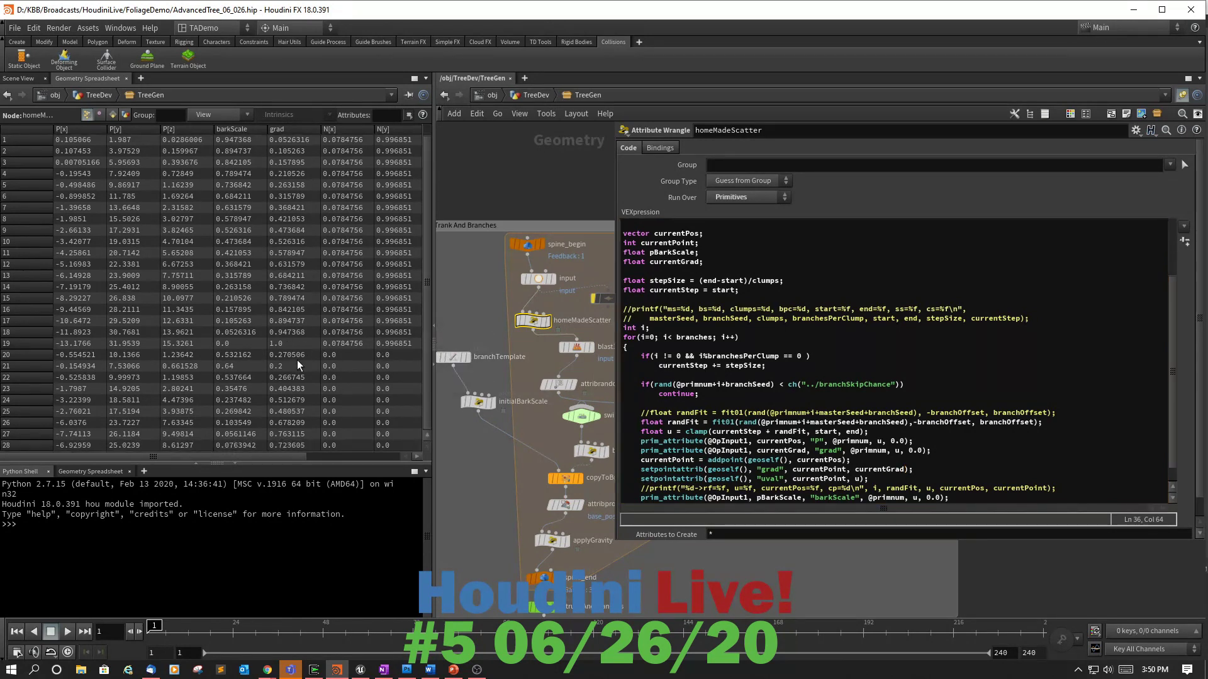
mouse_move(546, 578)
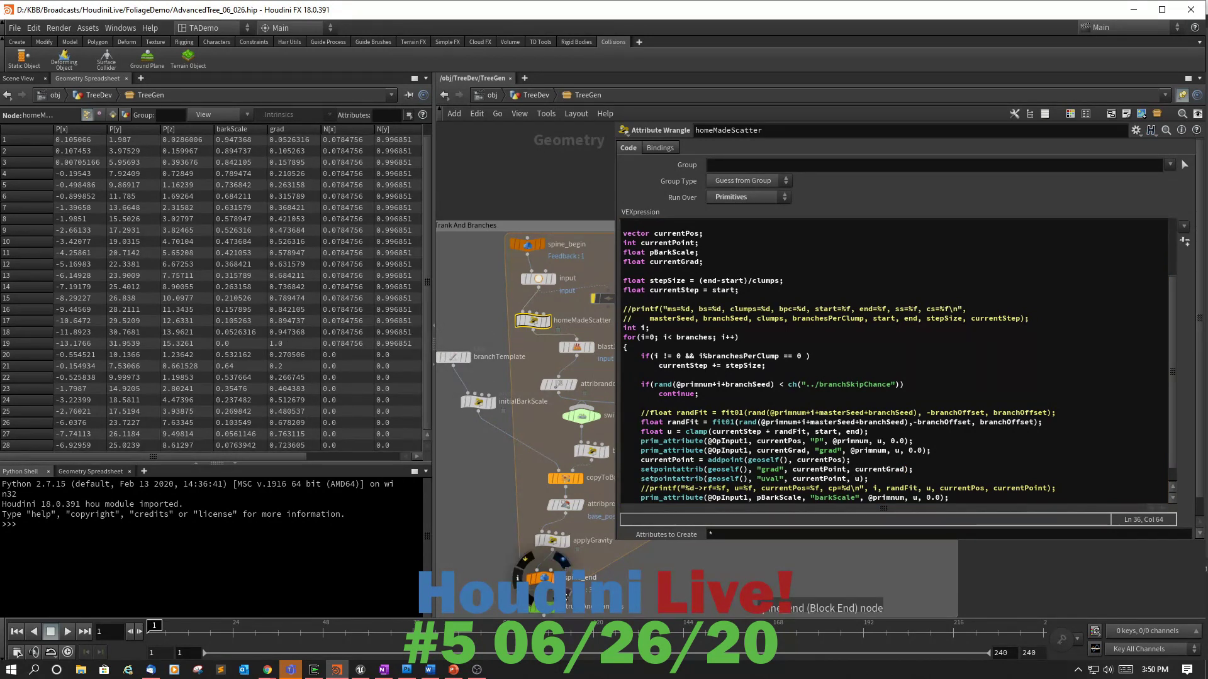
left_click(546, 579)
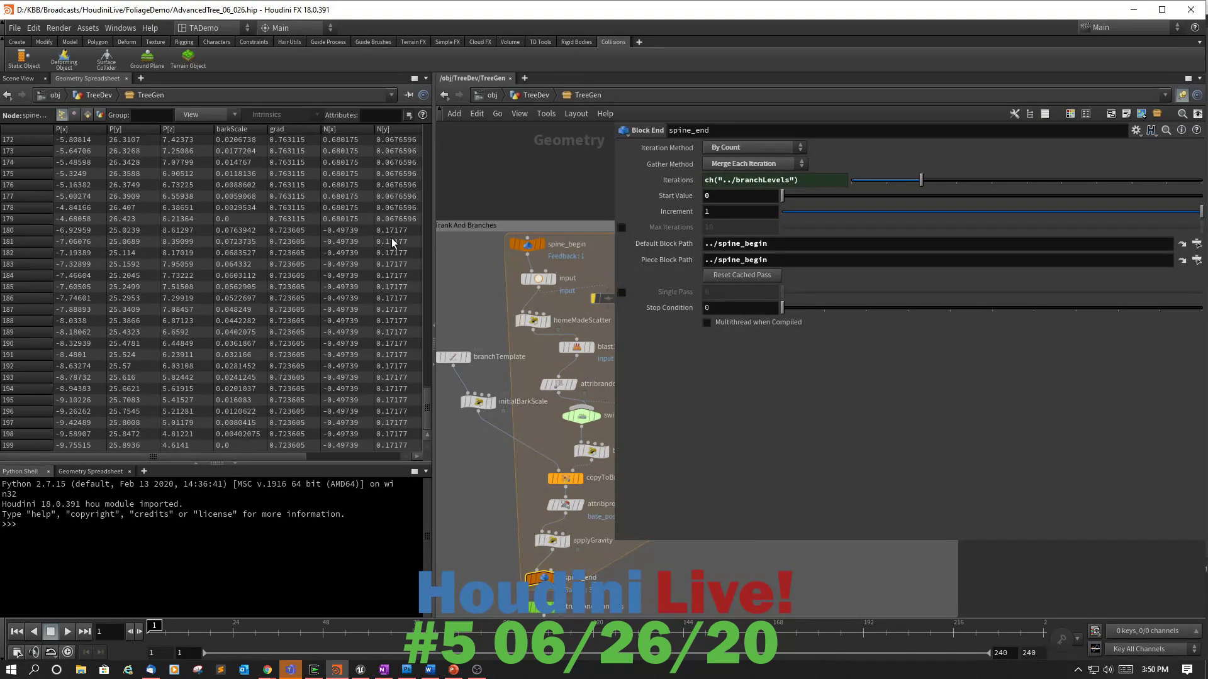
left_click_drag(429, 410, 399, 145)
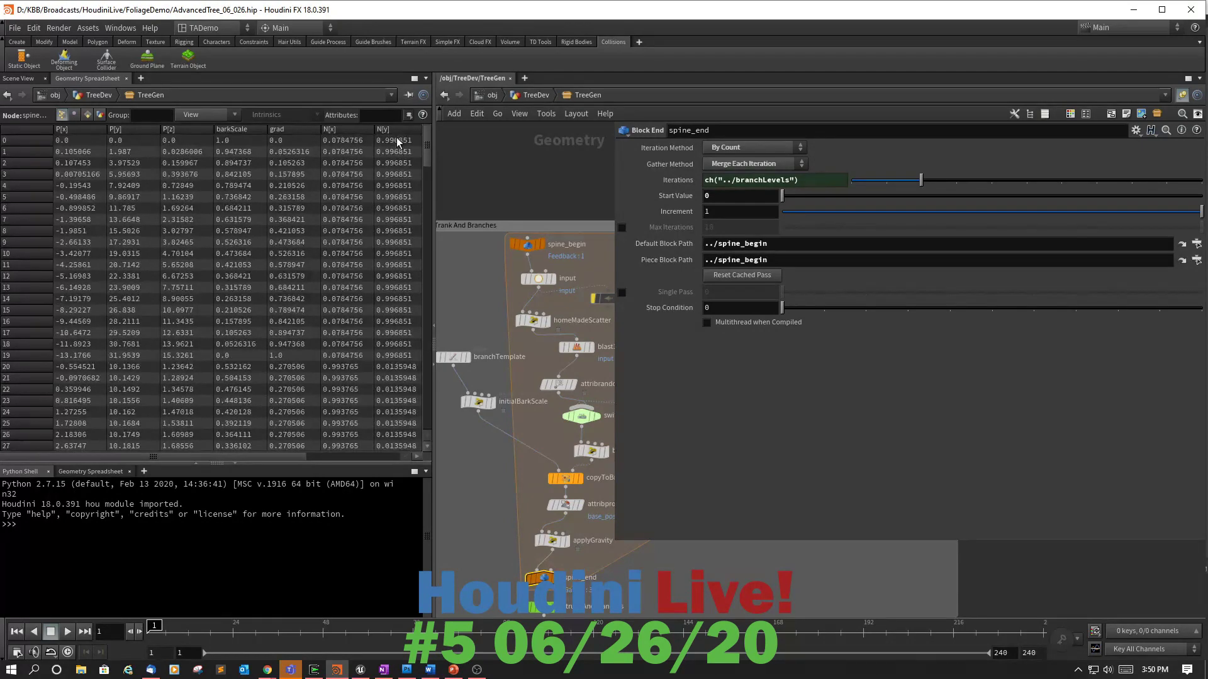
left_click(25, 78)
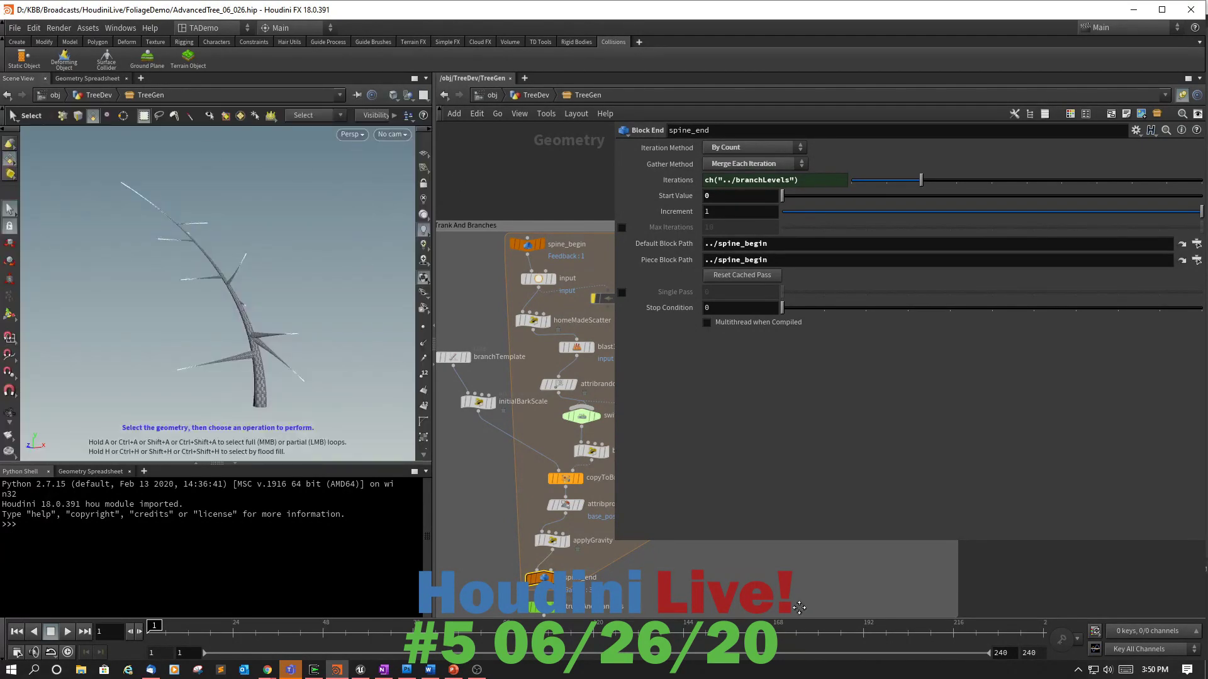
middle_click_drag(801, 616, 785, 481)
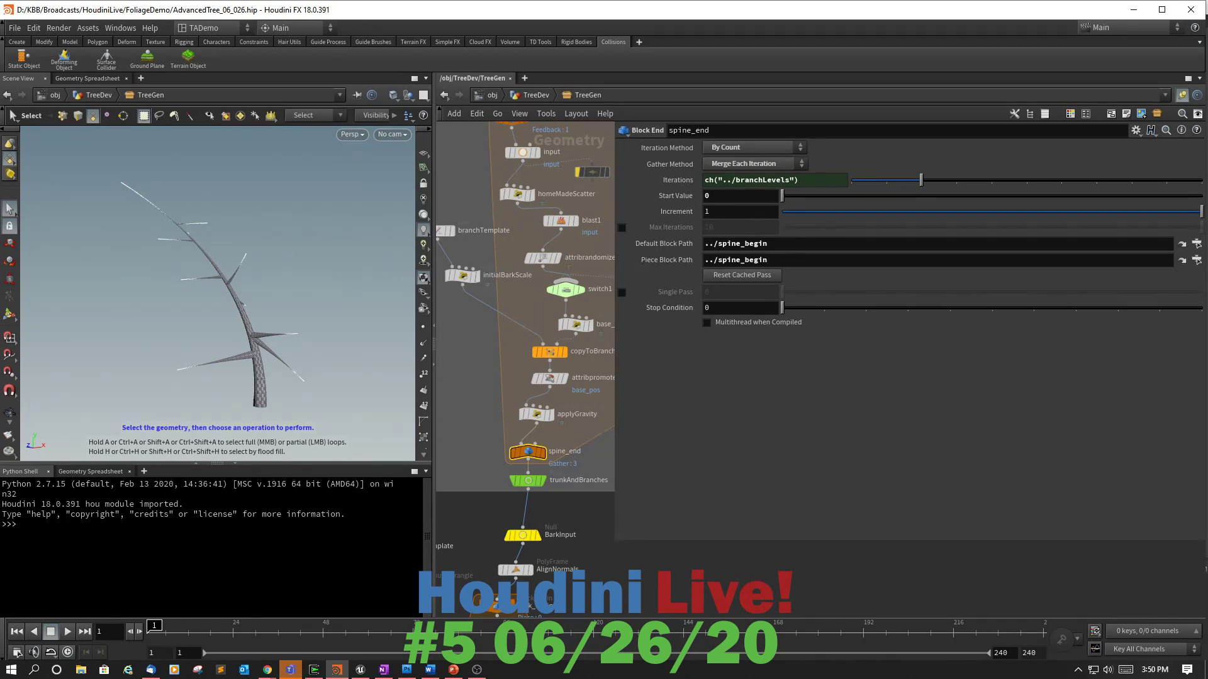
key("alt+Tab")
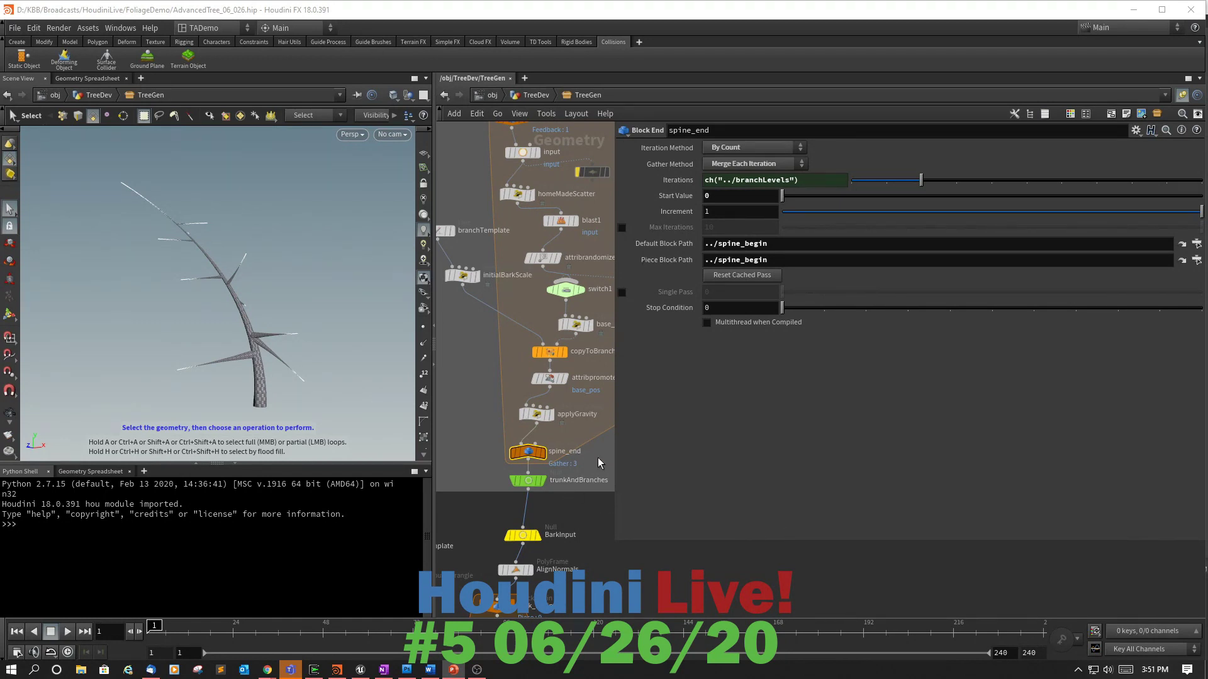
Tidy the branch loop network by moving homeMadeScatter, blast1, attribrandomize1, switch1, base_pos and copyToBranchPoints into a compact column.
middle_click_drag(598, 464, 552, 566)
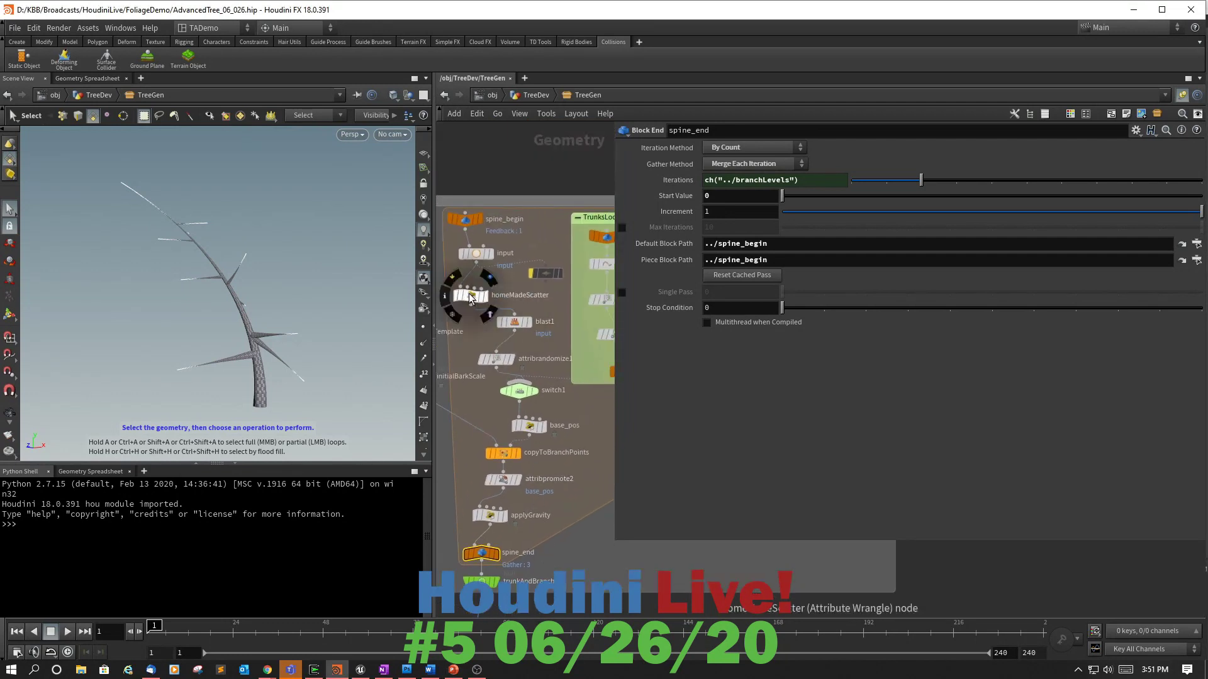
mouse_move(479, 300)
left_mouse_down()
mouse_move(485, 286)
mouse_move(481, 310)
left_mouse_up()
left_click_drag(506, 361, 500, 335)
left_click_drag(520, 392, 504, 371)
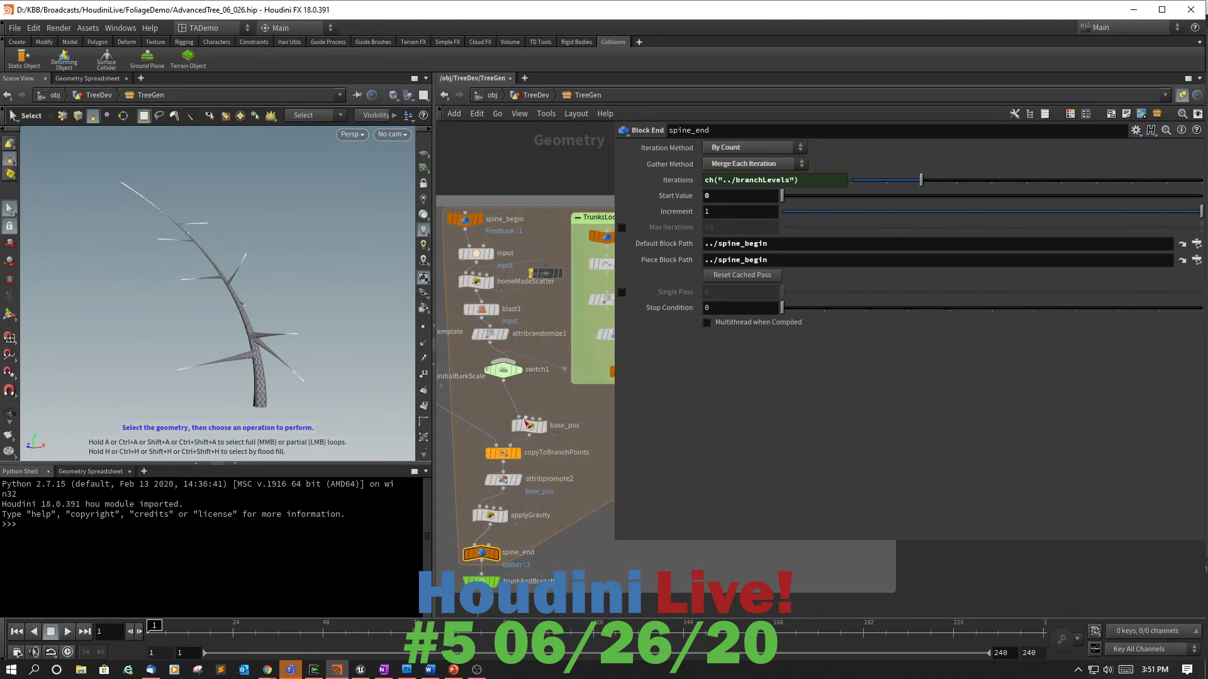
left_click_drag(539, 431, 521, 406)
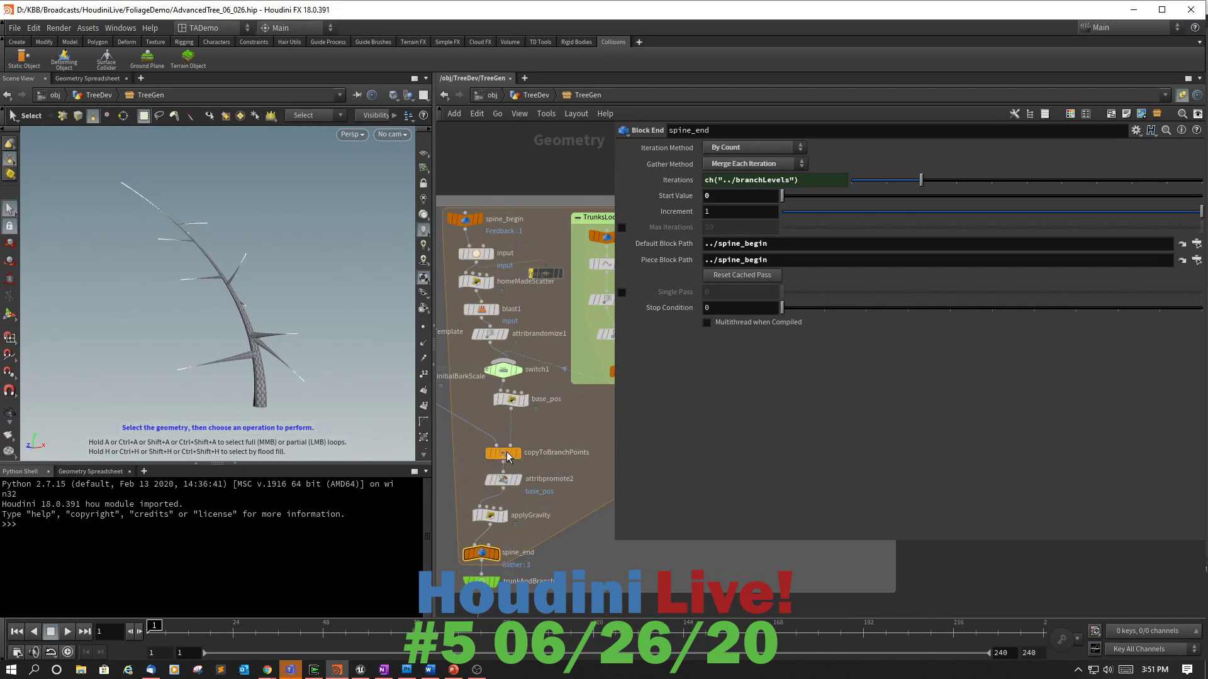
left_click_drag(511, 454, 508, 434)
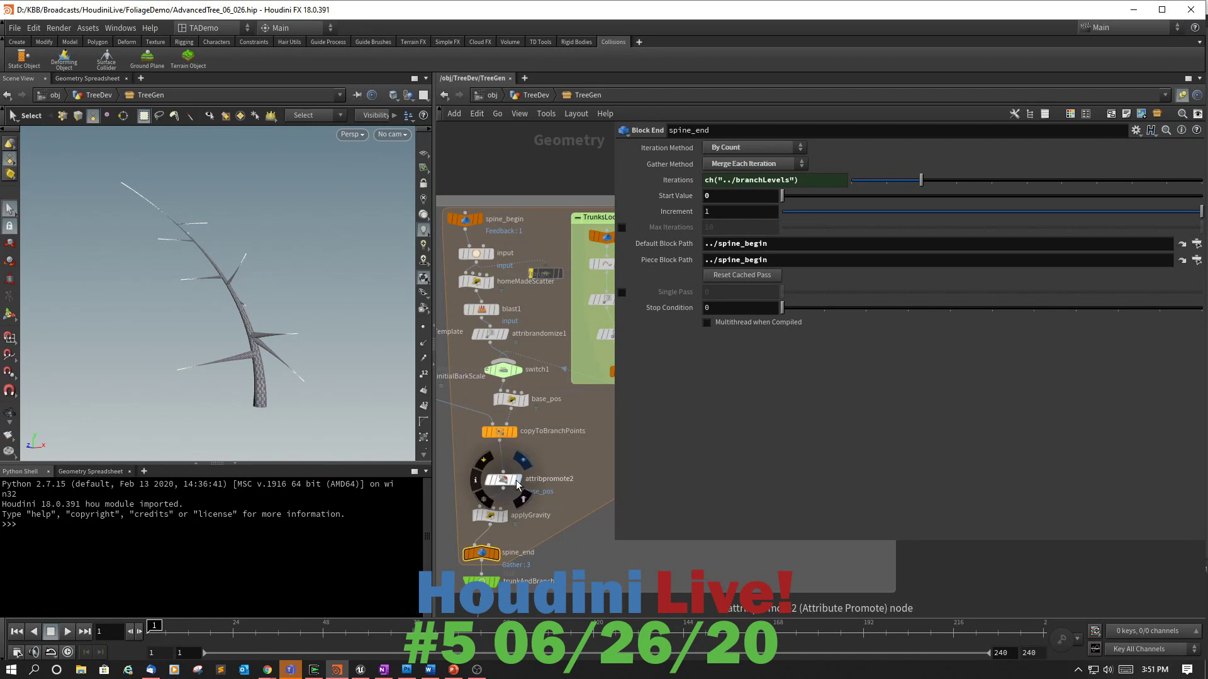
mouse_move(503, 448)
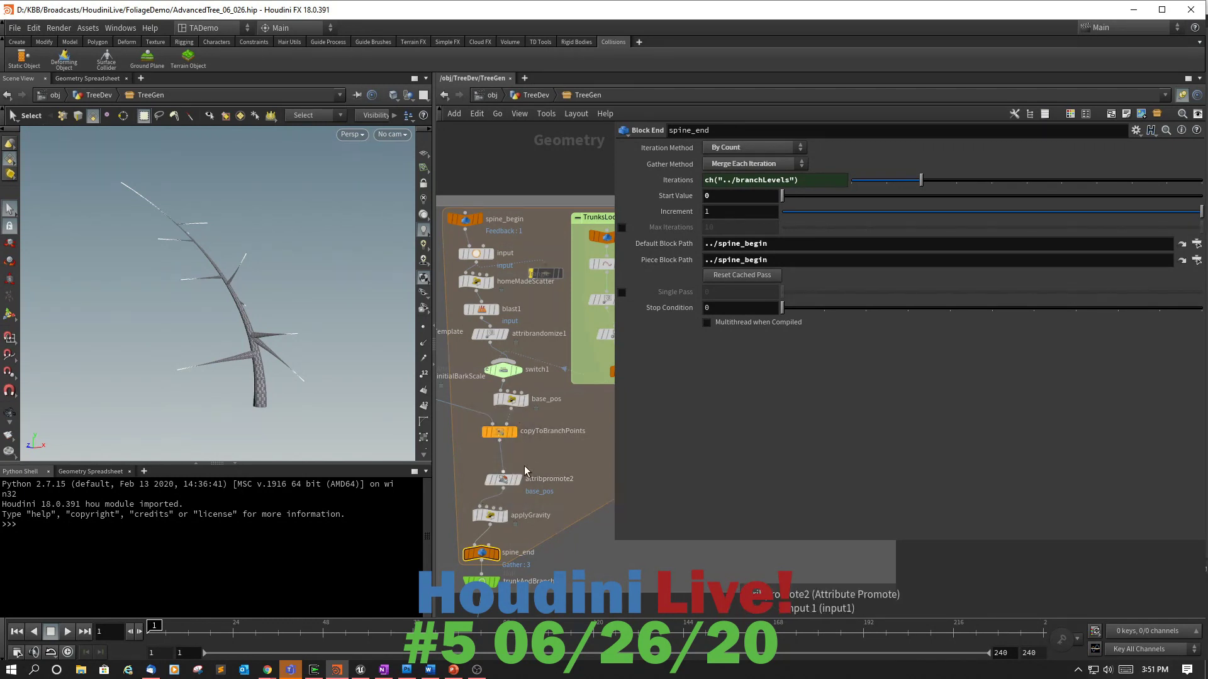
Inspect the expression behind the iteration parameter on the spineInfo null.
middle_click_drag(584, 455, 266, 513)
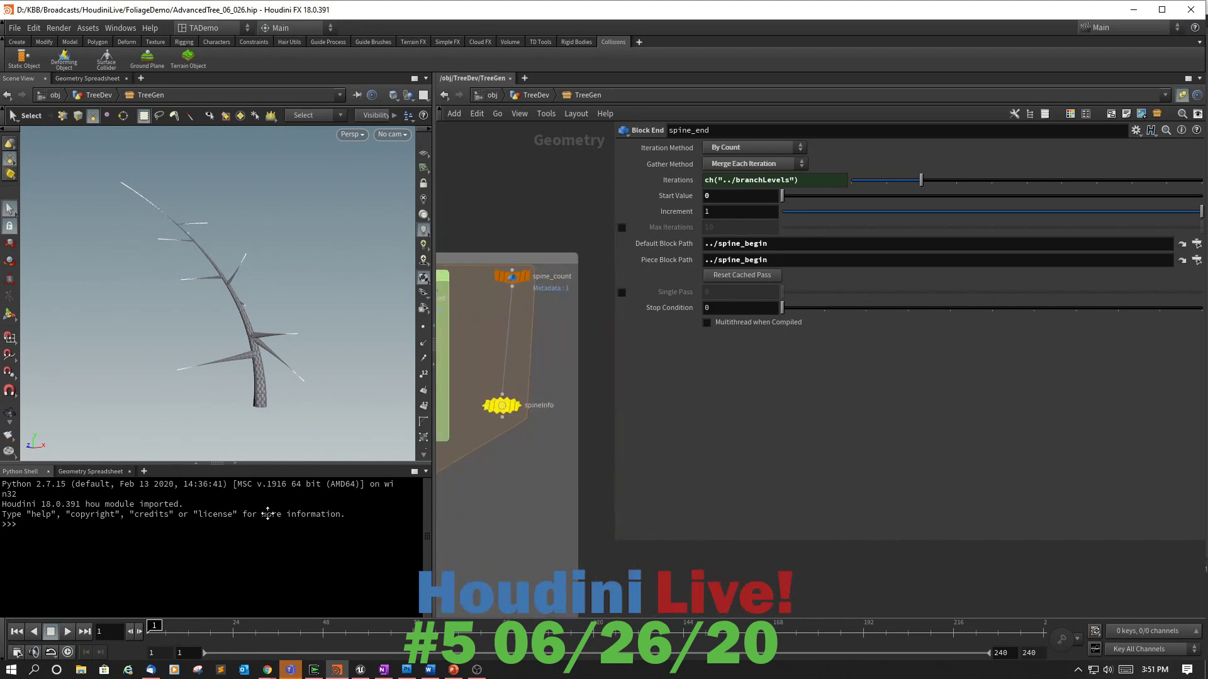
left_click(504, 408)
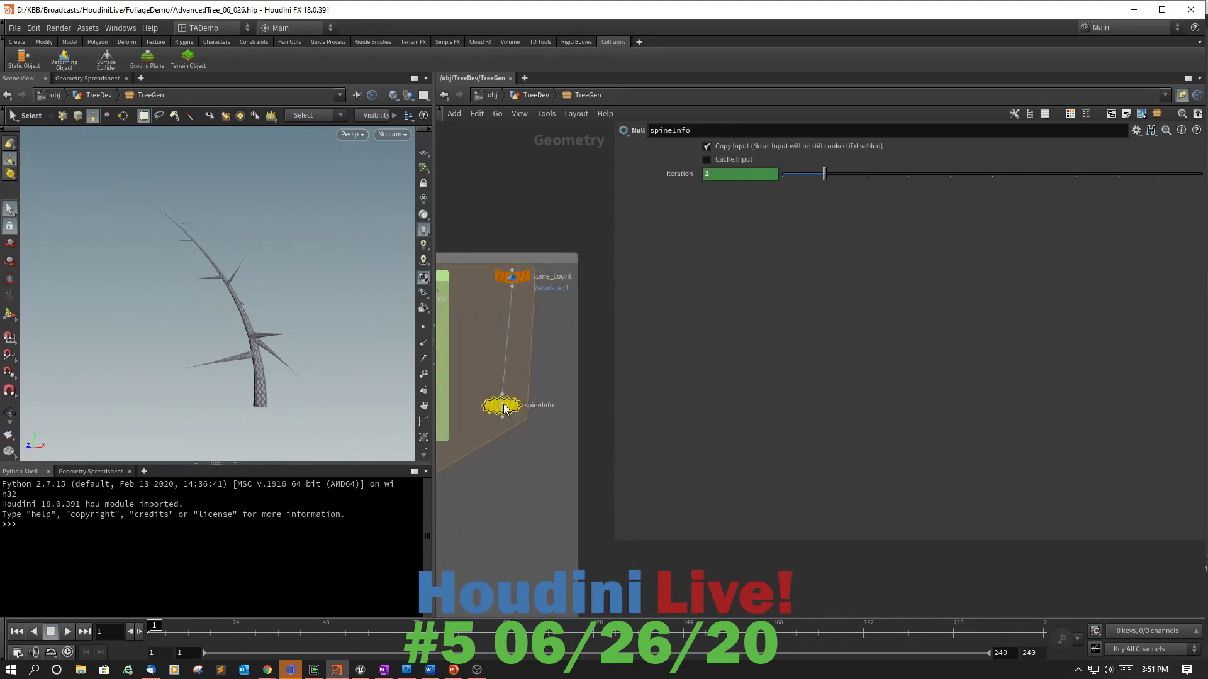
left_click(678, 172)
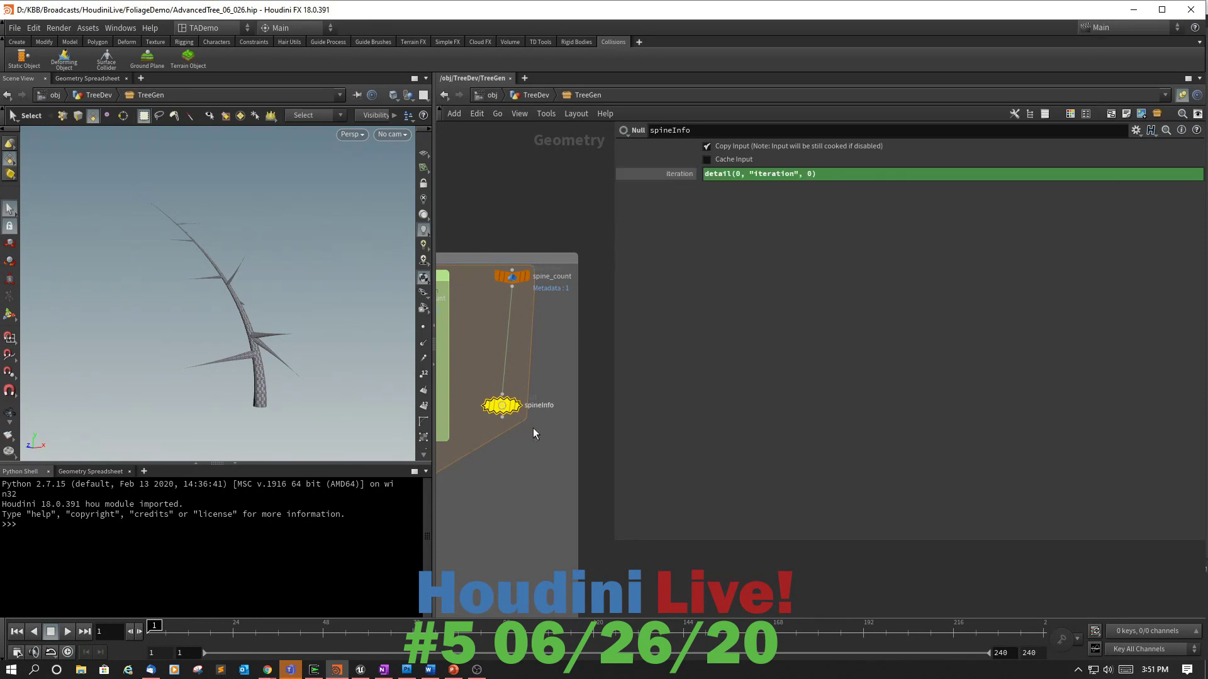
Insert a Point Wrangle between copyToBranchPoints and attribpromote2 and space the nodes around it.
middle_click_drag(488, 502, 785, 426)
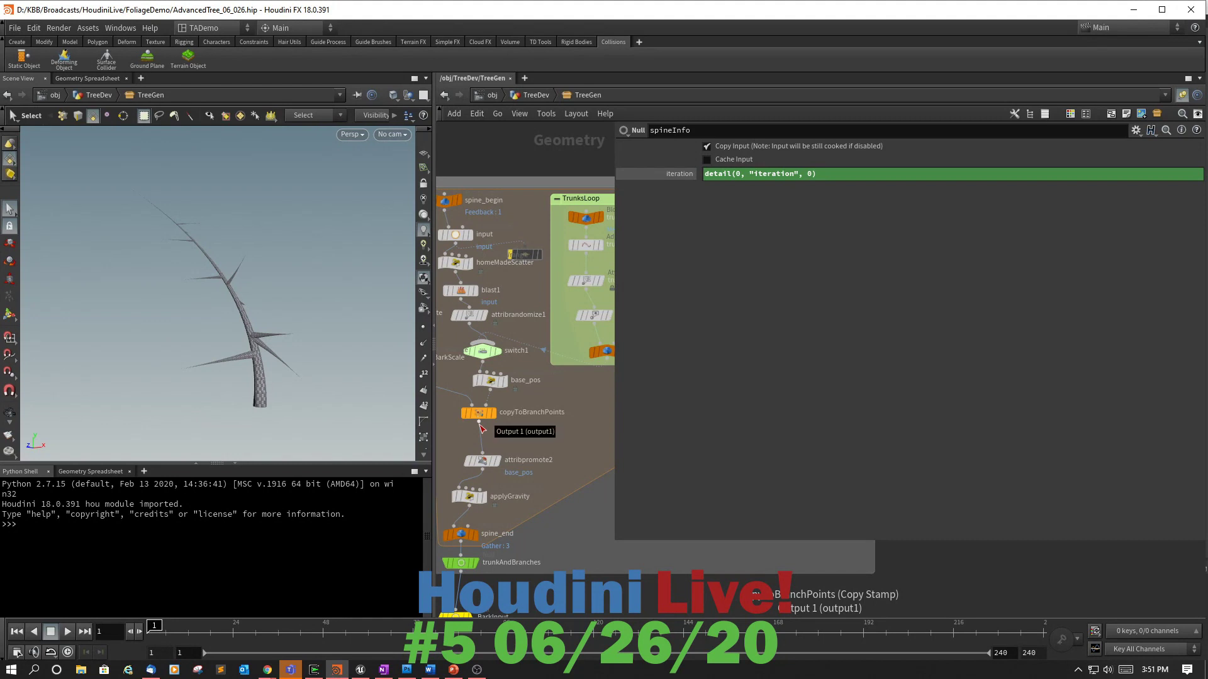
left_click(481, 428)
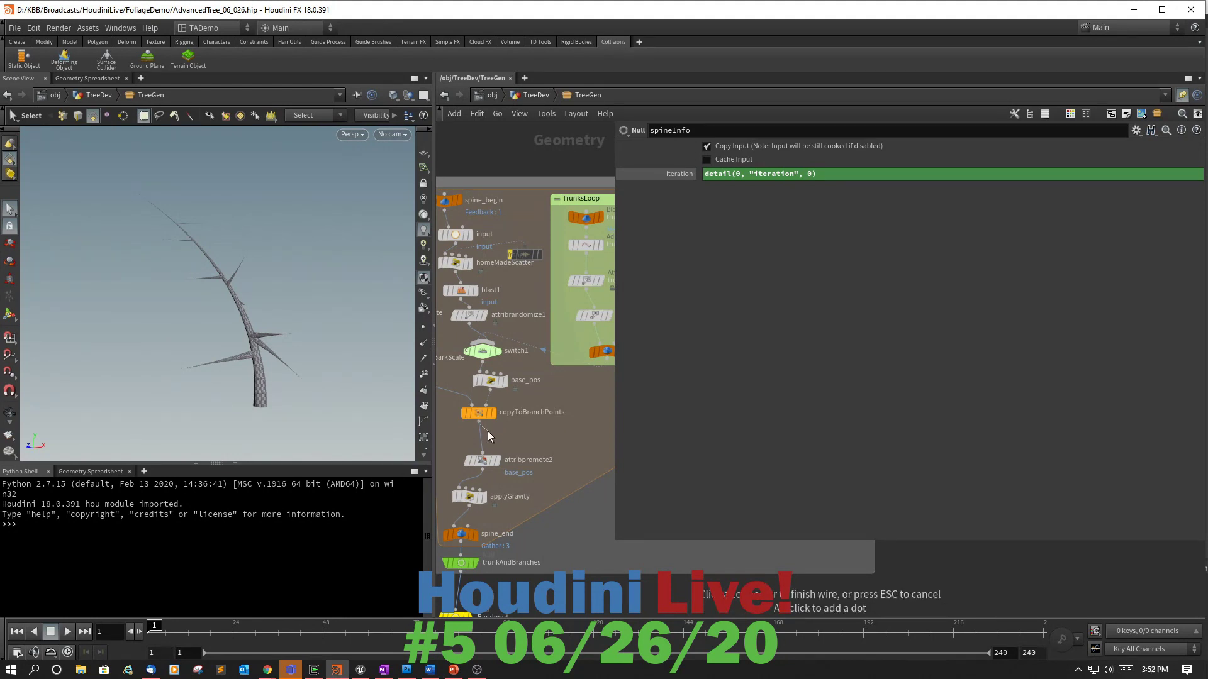
key("Tab")
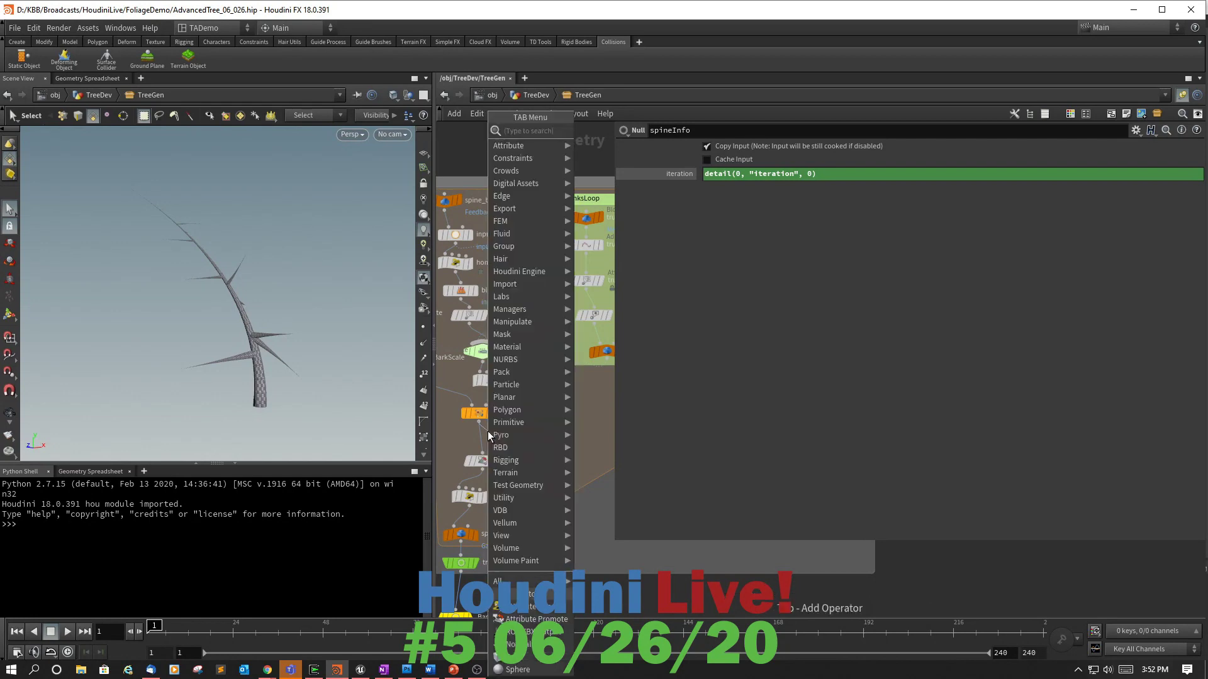
type("point")
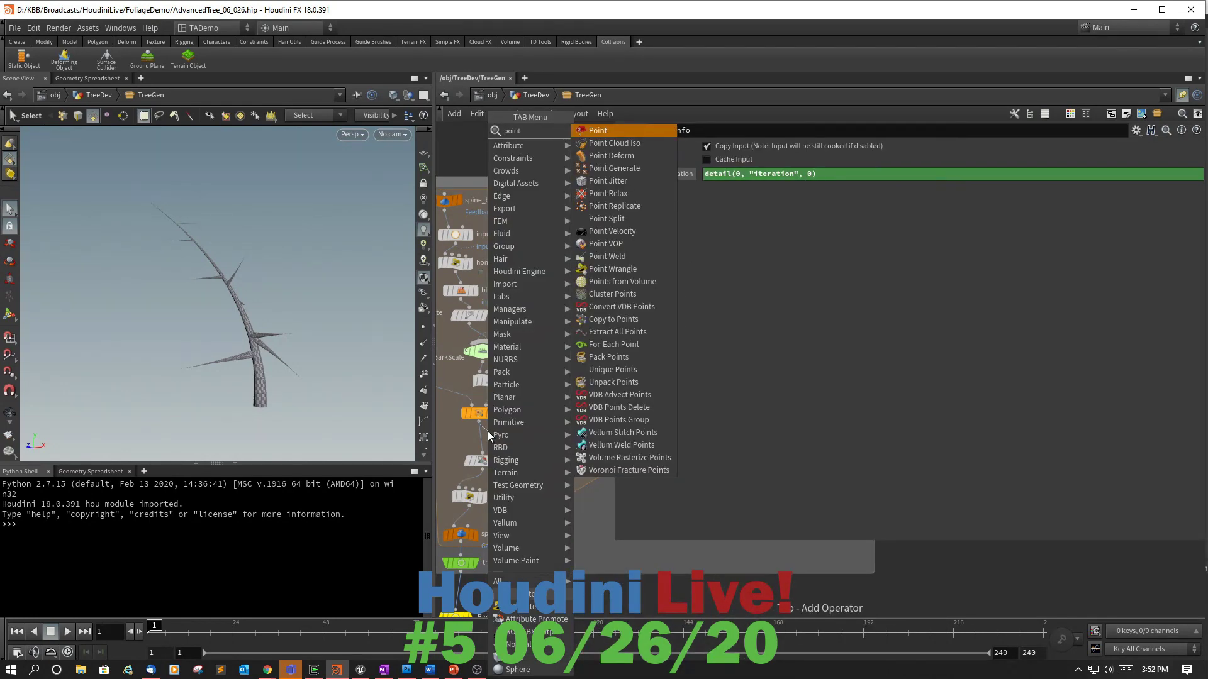
left_click(614, 269)
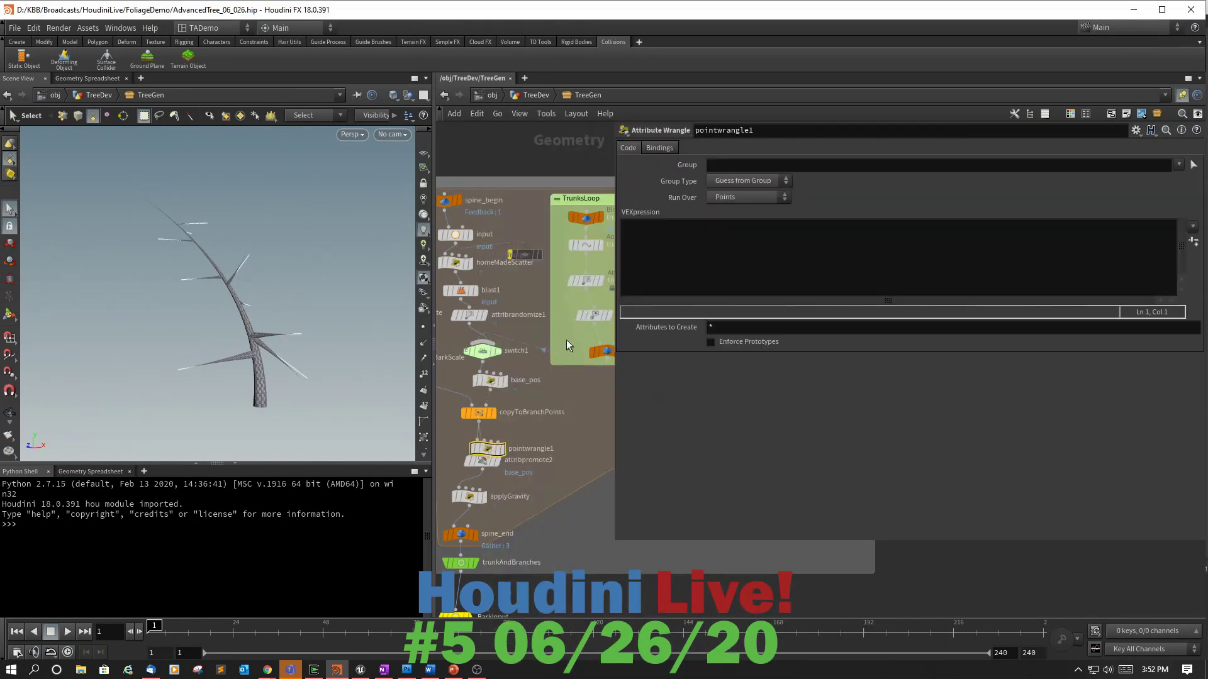
left_click(492, 435)
mouse_move(491, 435)
left_mouse_down()
mouse_move(480, 436)
mouse_move(496, 454)
left_mouse_up()
Start the pointwrangle1 VEX code with an integer level attribute assigned from an empty channel reference, i@level = chi("").
left_click(633, 227)
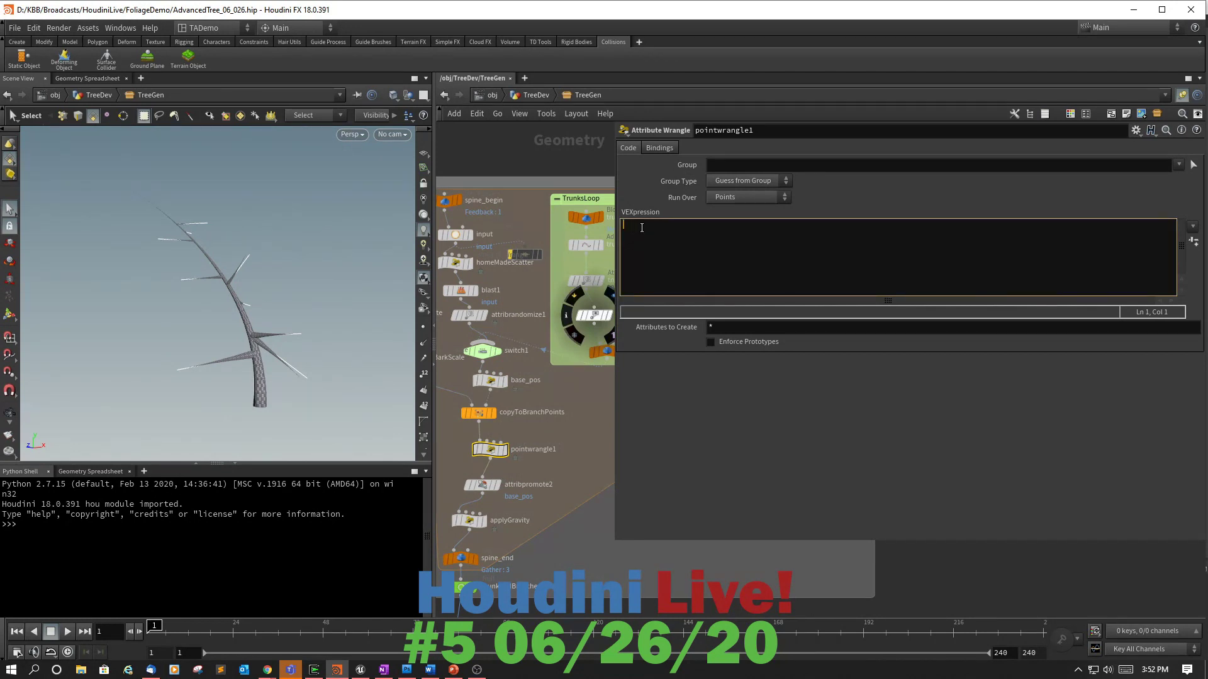
type("i@level = chi(")
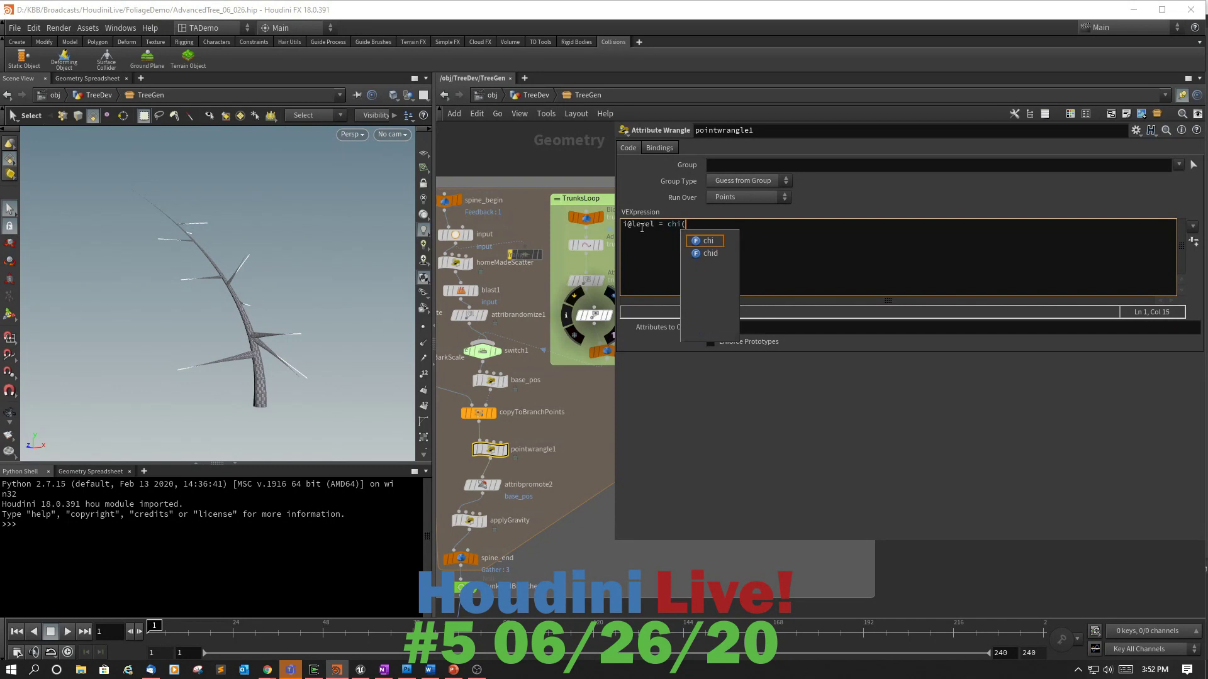
type(")")
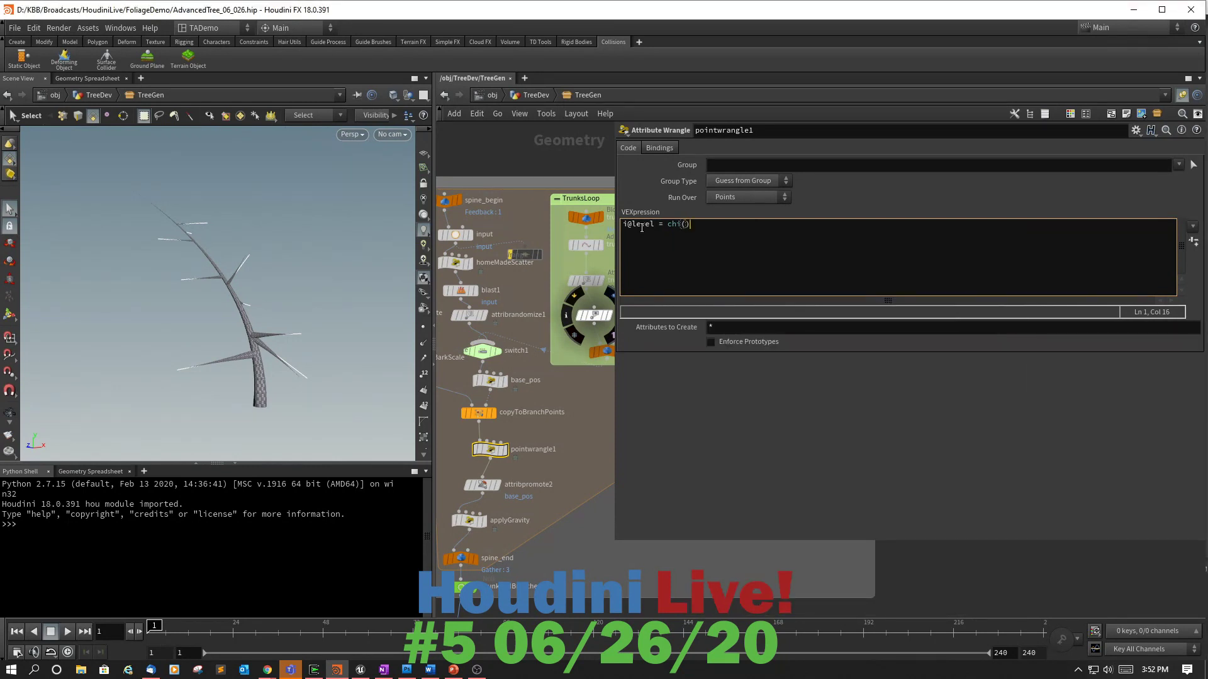
key("Left")
type("\"\"")
key("Left")
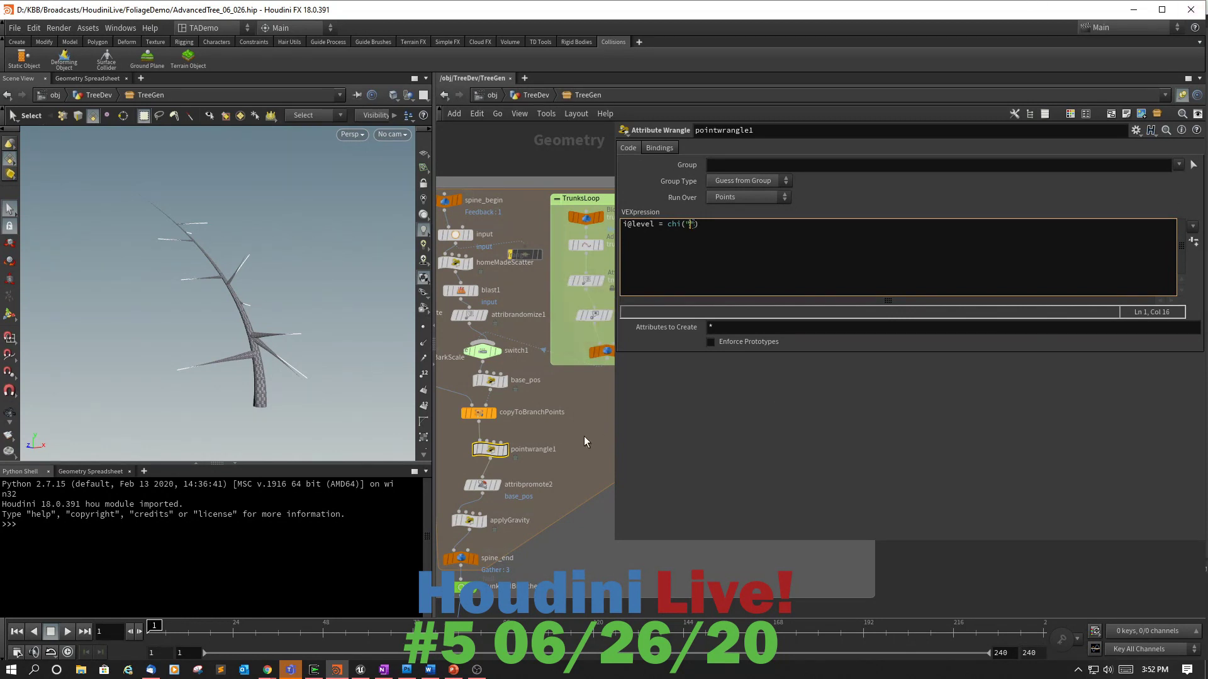
Copy the iteration parameter of the spineInfo null.
middle_click_drag(584, 436, 341, 471)
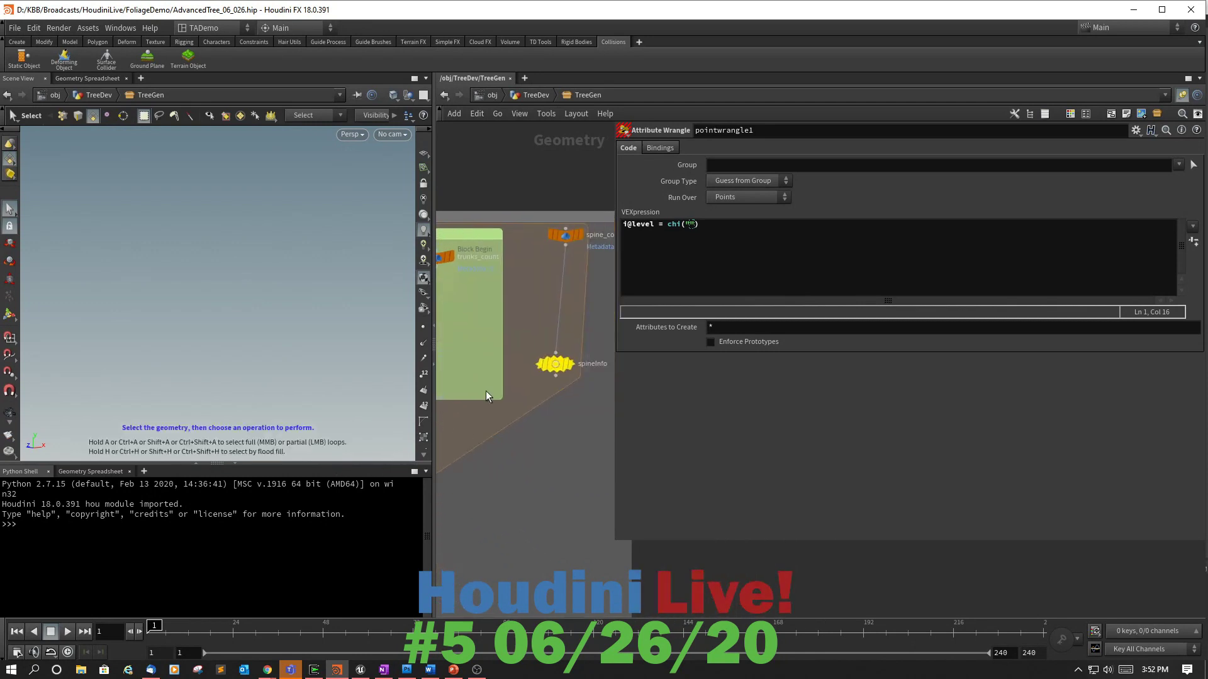
left_click(556, 364)
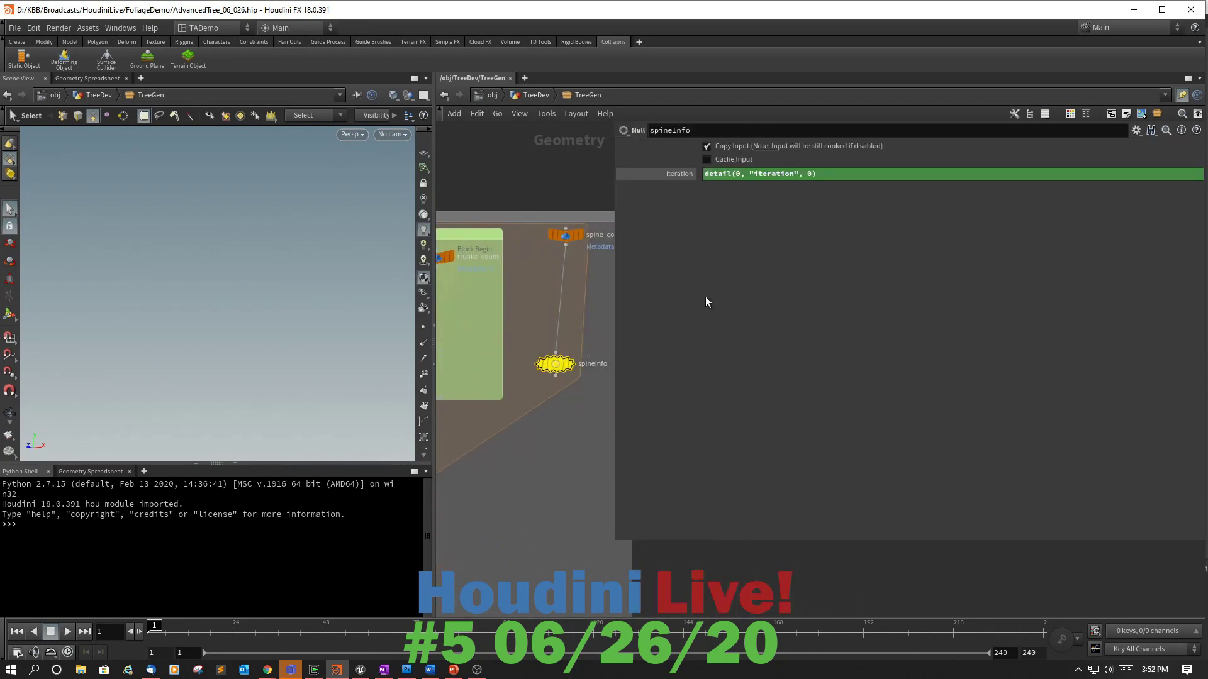
right_click(670, 175)
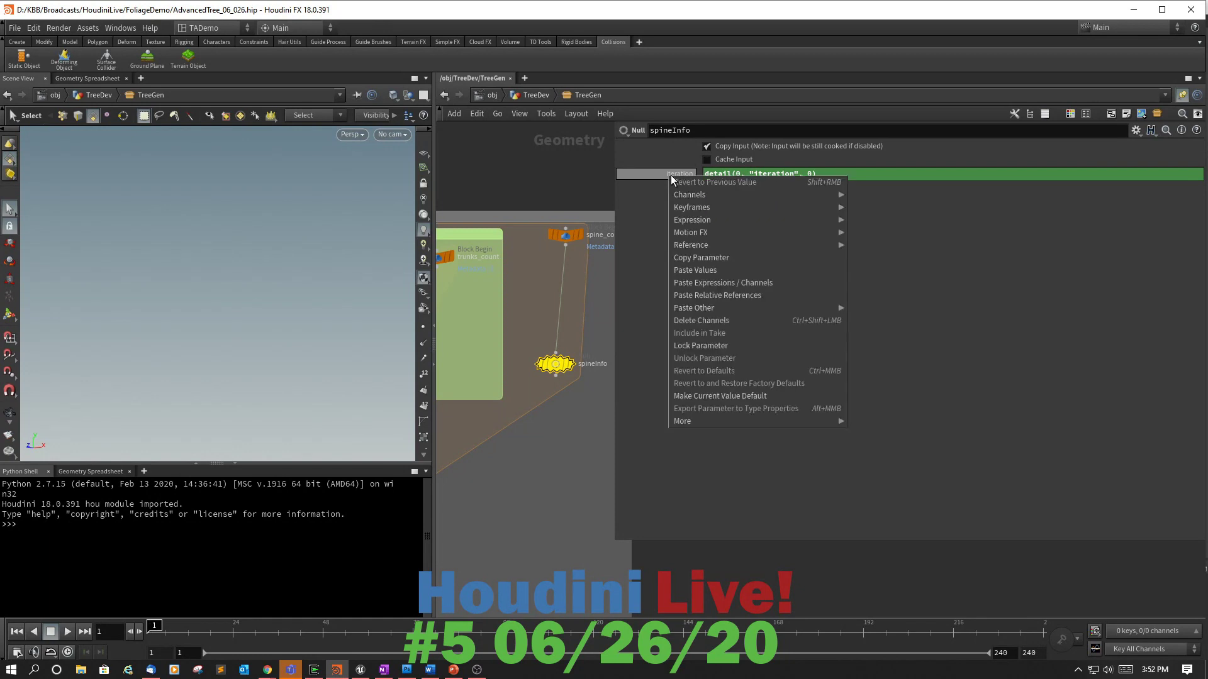
left_click(703, 259)
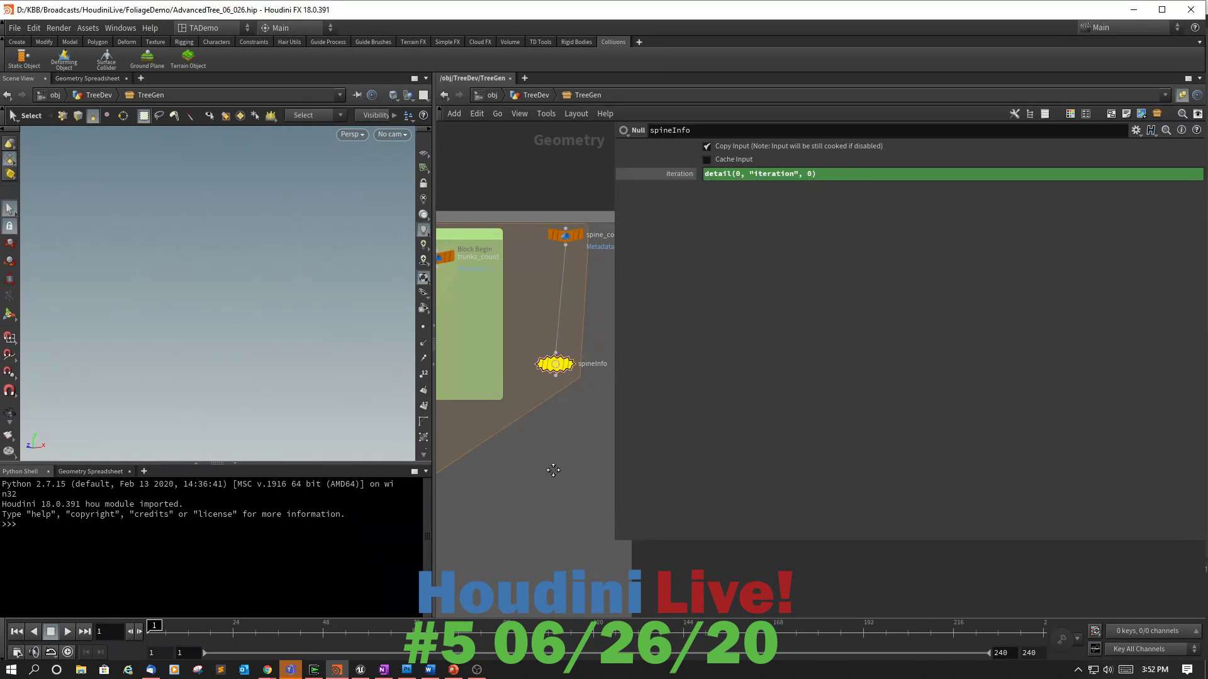
Paste the copied iteration parameter as a relative reference inside the chi() quotes in the pointwrangle1 code.
middle_click_drag(586, 416, 857, 412)
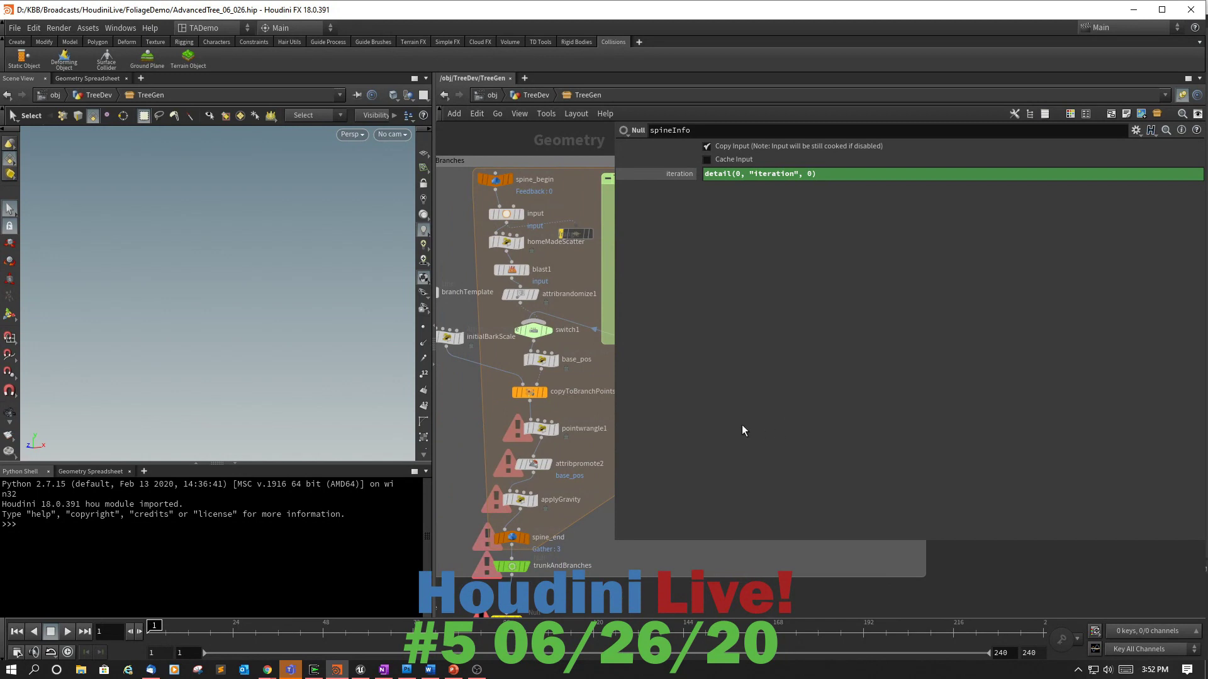
left_click(542, 430)
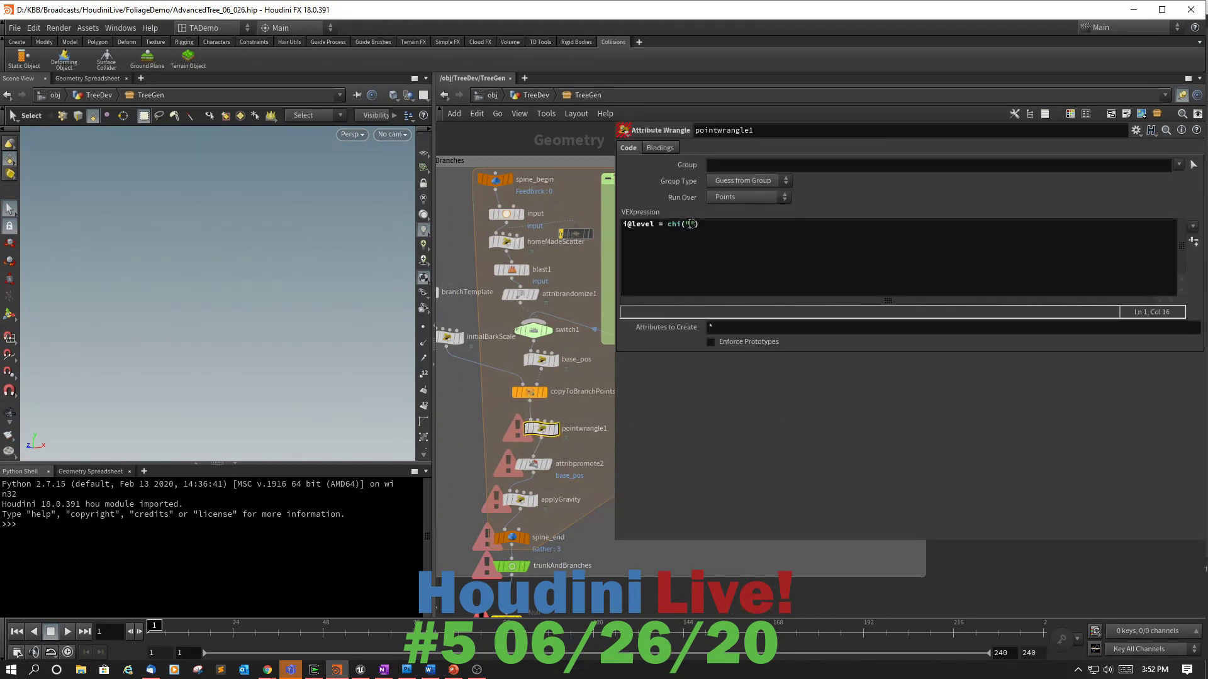
right_click(688, 224)
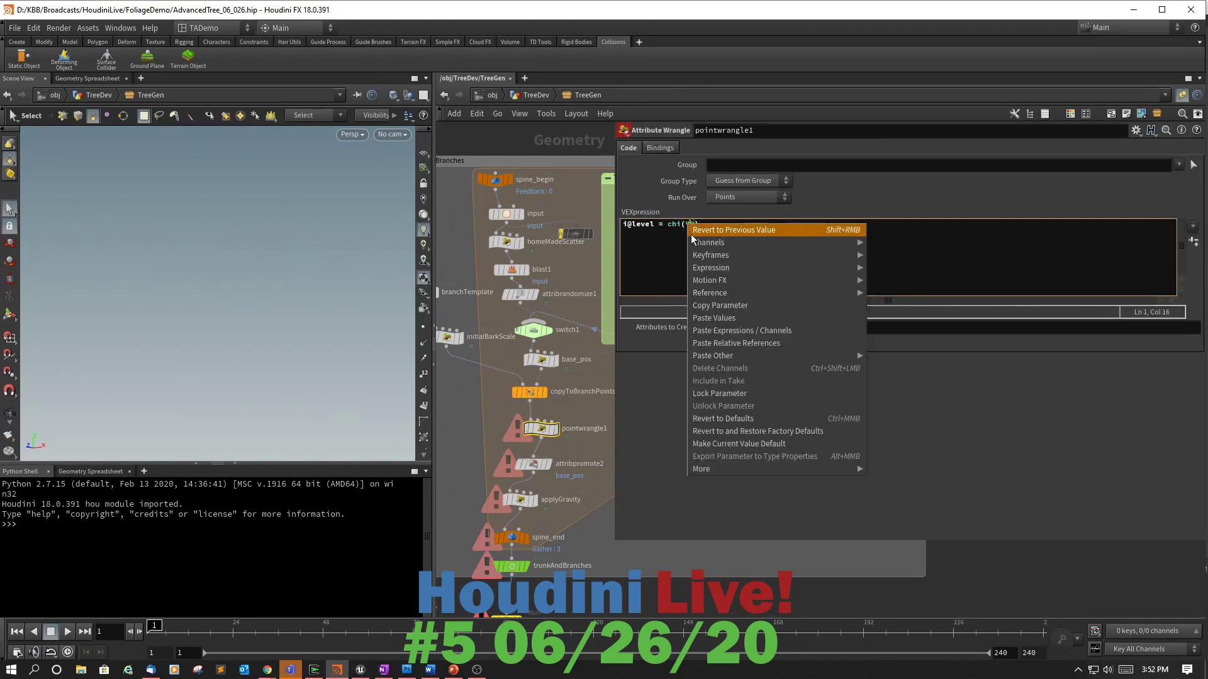
left_click(714, 343)
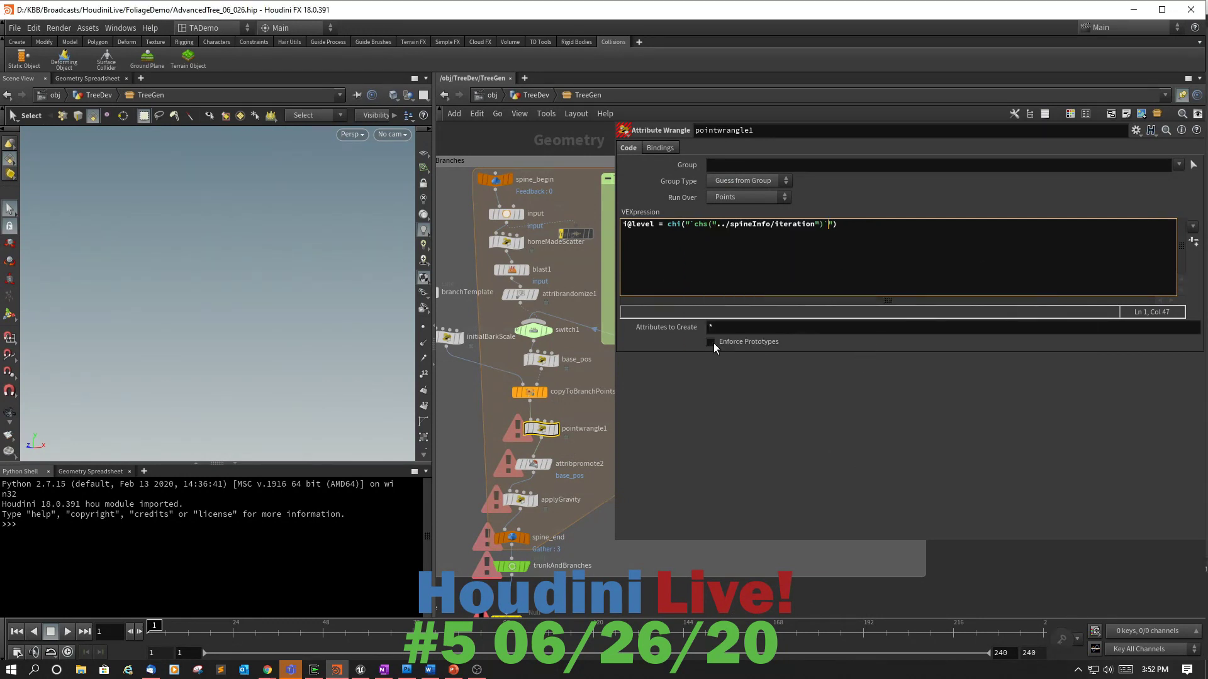
Clean the pasted reference of its backticks, chs call and extra quotes so the code reads i@level = chi("../spineInfo/iteration");.
left_click(695, 226)
key("BackSpace")
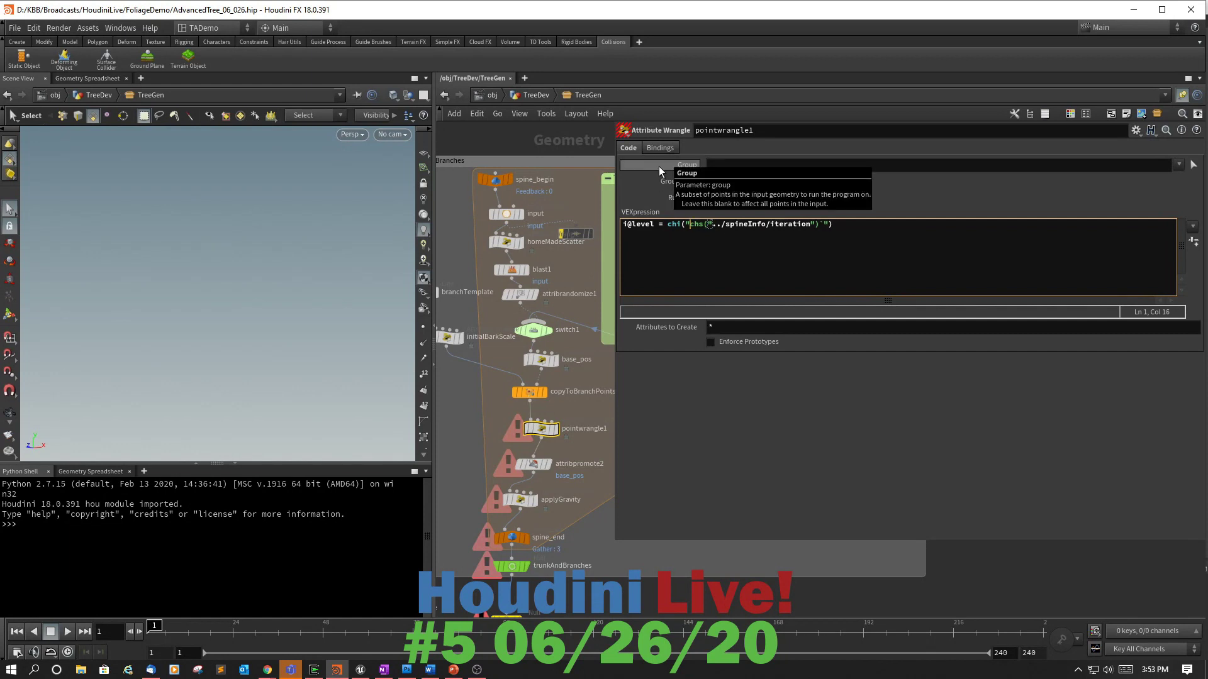
key("Right")
key("Right")
key("Right")
key("Right")
key("Right")
key("Right")
key("Right")
key("Right")
key("Right")
key("Right")
key("Right")
key("Right")
key("Right")
key("Right")
key("Right")
key("Right")
key("Right")
key("Right")
key("Right")
key("Right")
key("Right")
key("BackSpace")
key("Left")
key("Left")
key("Left")
key("Left")
key("Left")
key("Left")
key("Left")
key("Left")
key("Left")
key("Left")
key("Left")
key("Left")
key("Left")
key("Left")
key("Left")
key("Left")
key("Left")
key("Left")
key("Left")
key("Left")
key("Left")
key("BackSpace")
key("Right")
key("End")
key("Left")
key("BackSpace")
left_click(704, 224)
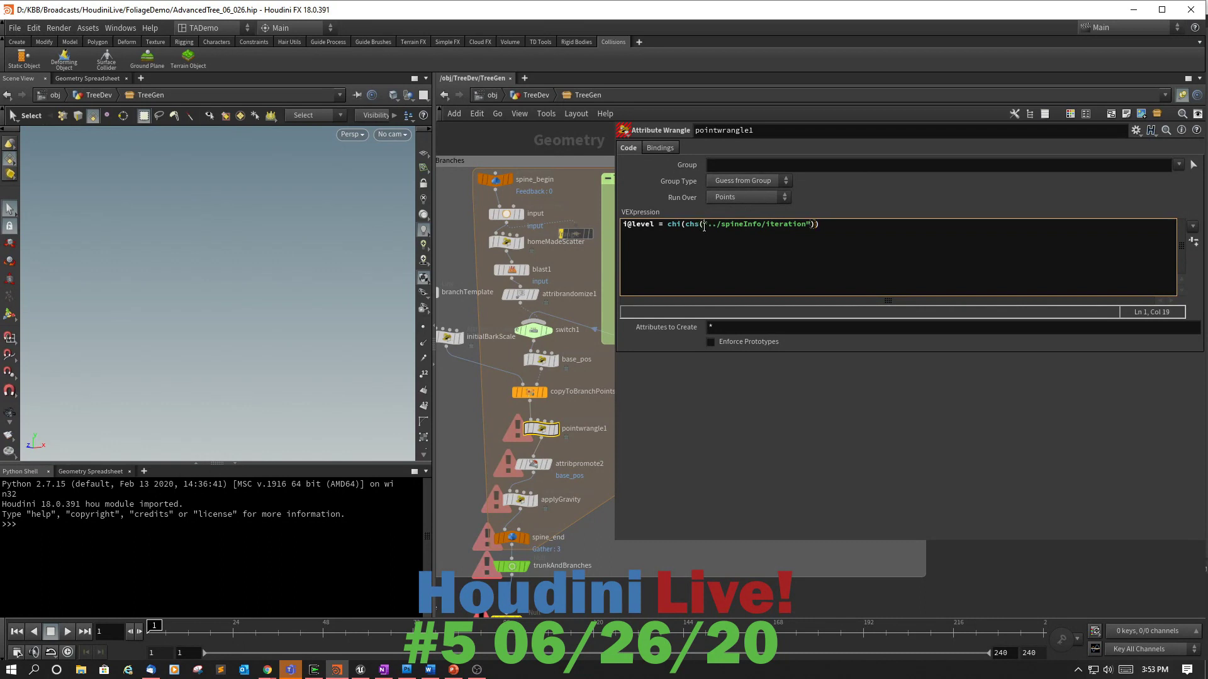
key("BackSpace")
key("BackSpace")
key("BackSpace")
key("BackSpace")
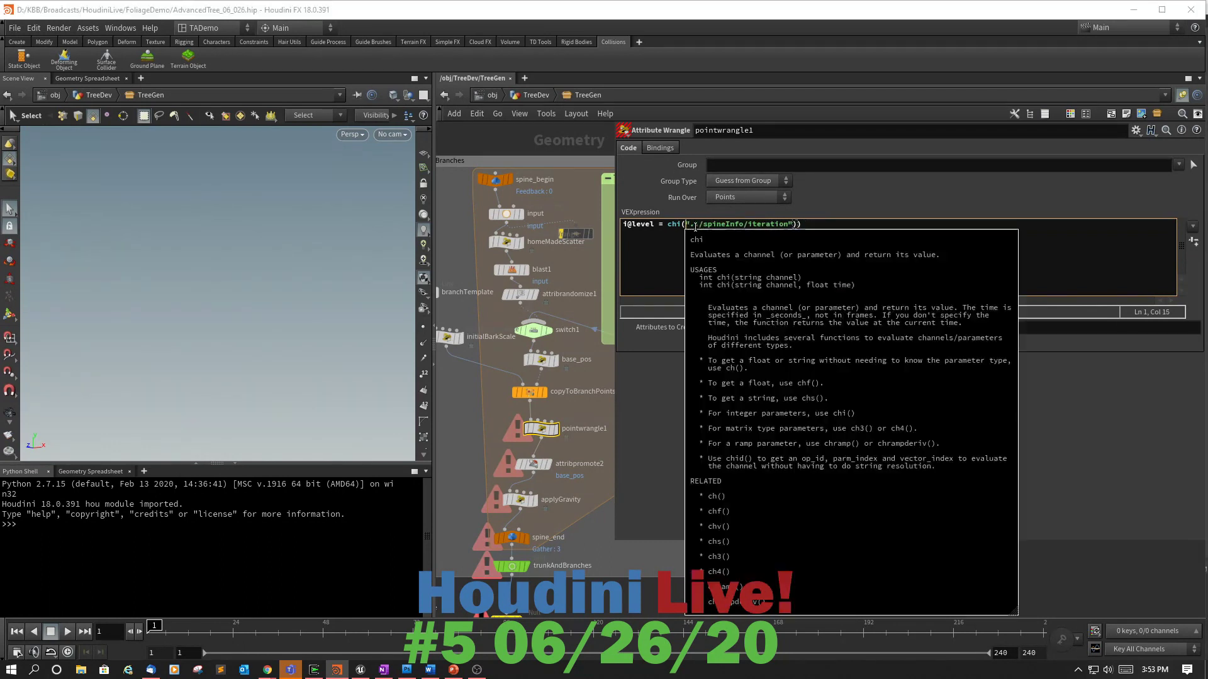
left_click(796, 224)
key("BackSpace")
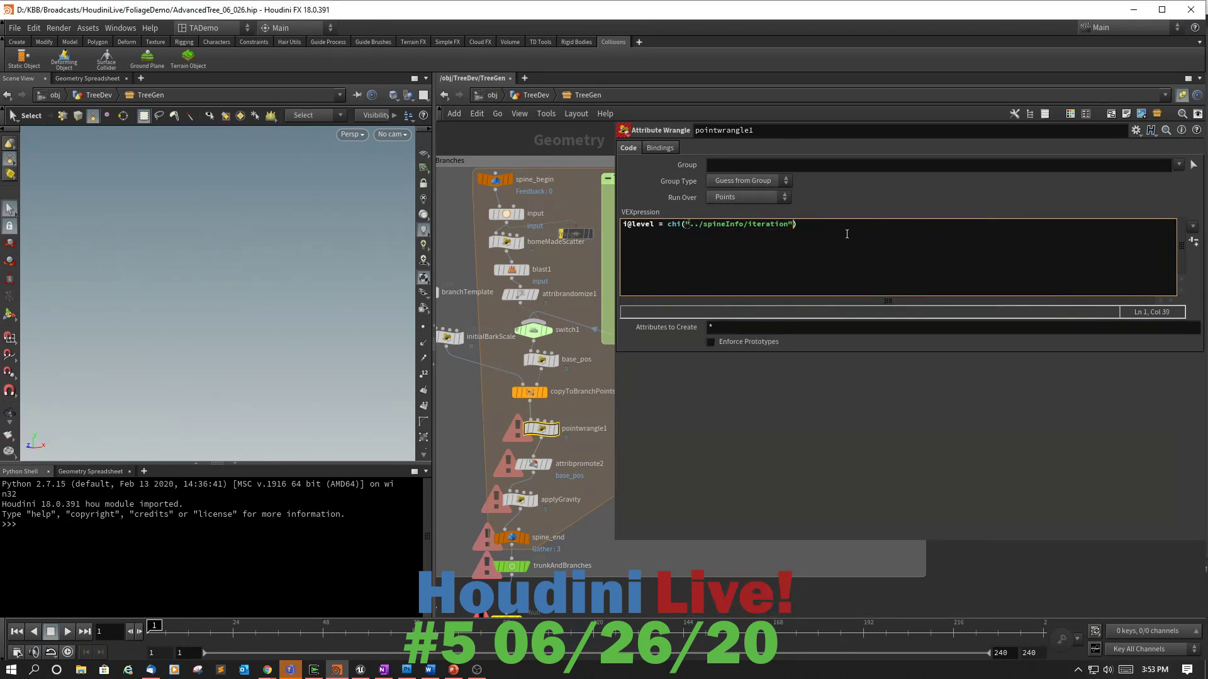
key("End")
type(";")
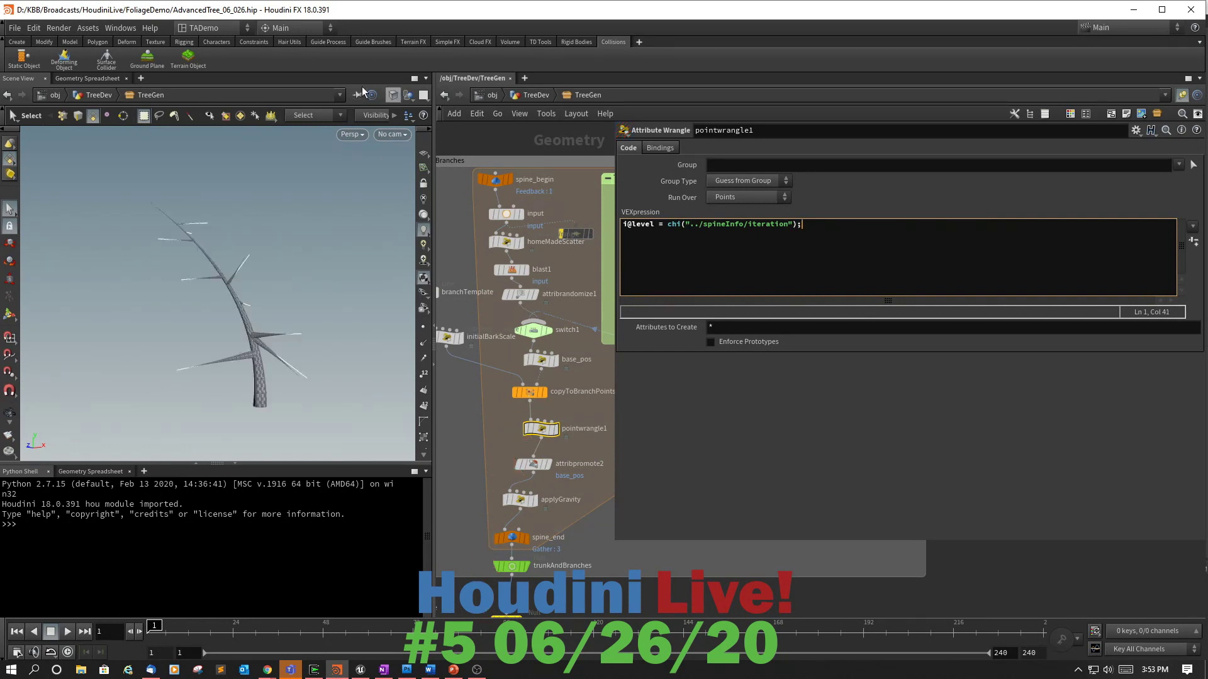
Check the level attribute of spine_end in the geometry spreadsheet and return to the 3D scene view.
left_click(512, 536)
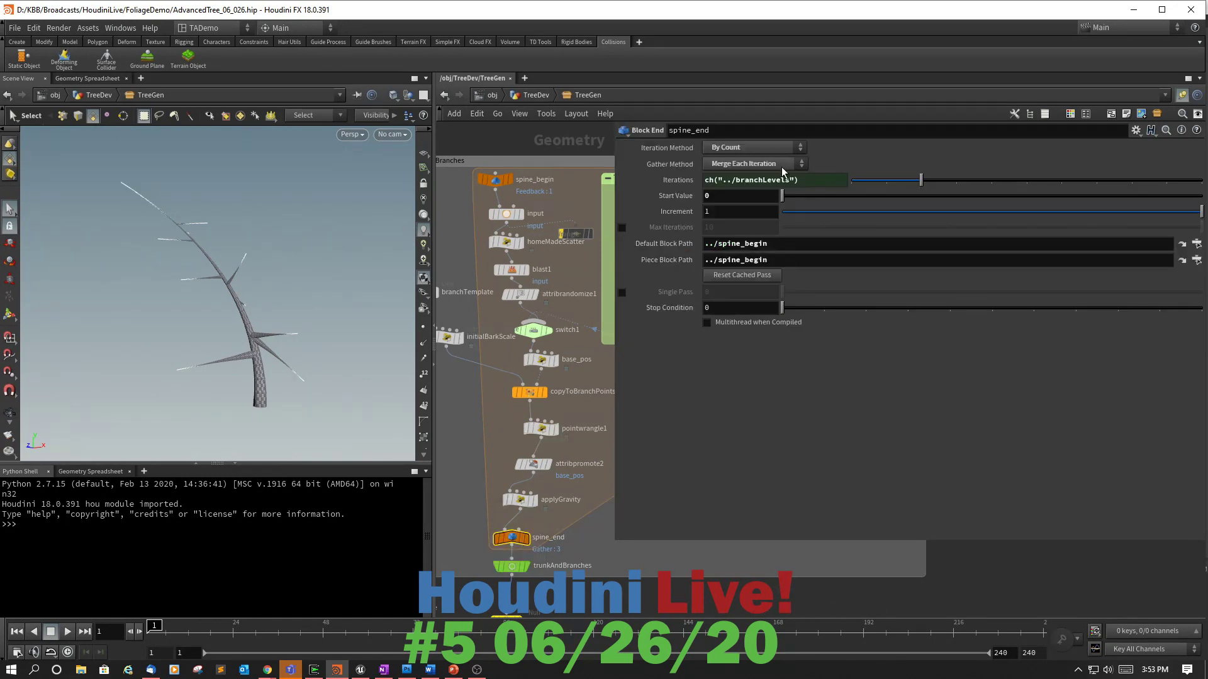
left_click(99, 78)
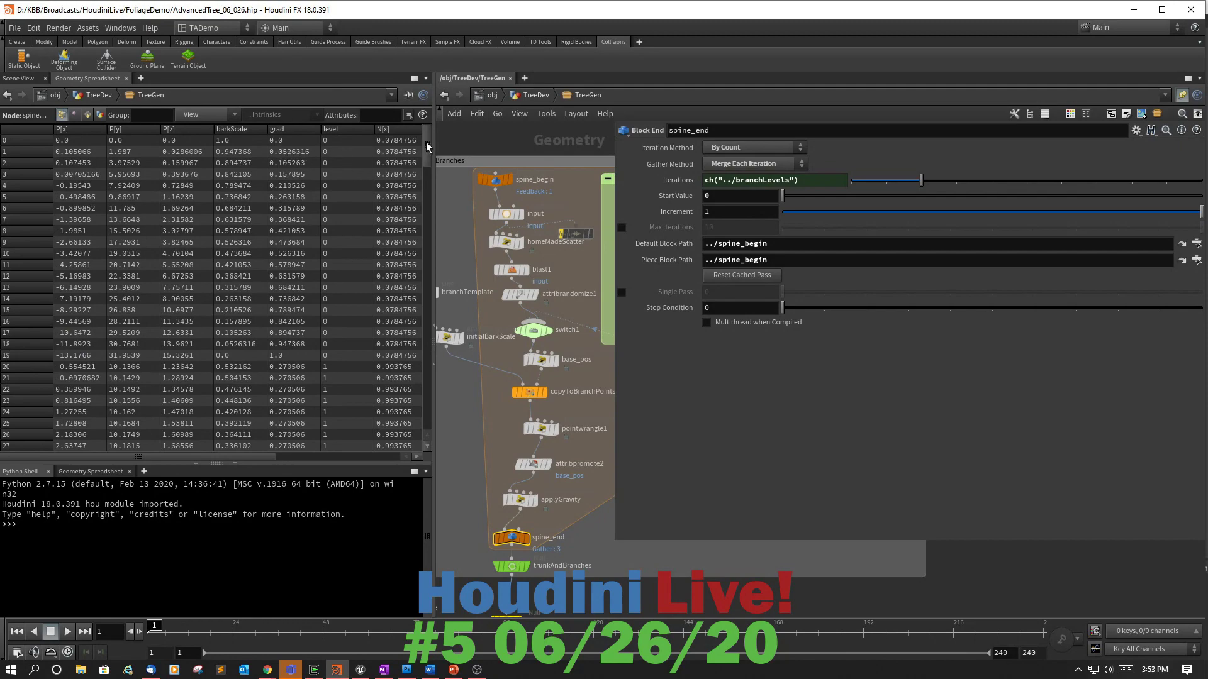
left_click_drag(425, 141, 436, 104)
left_click(19, 78)
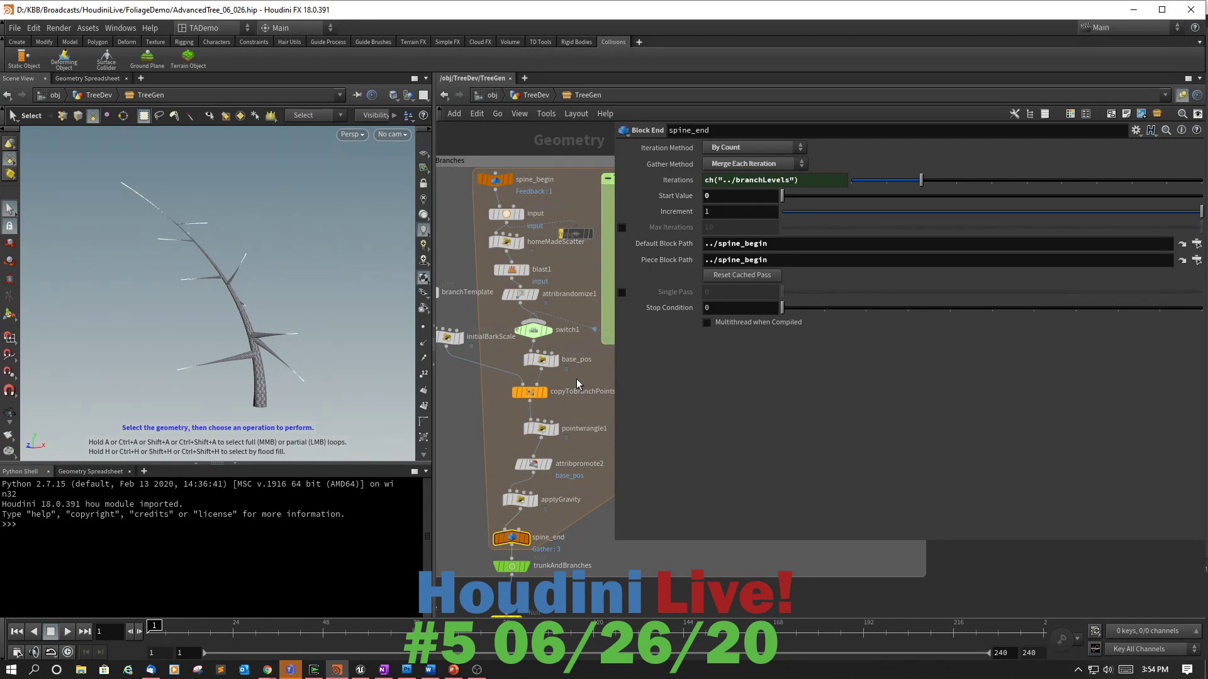
mouse_move(541, 359)
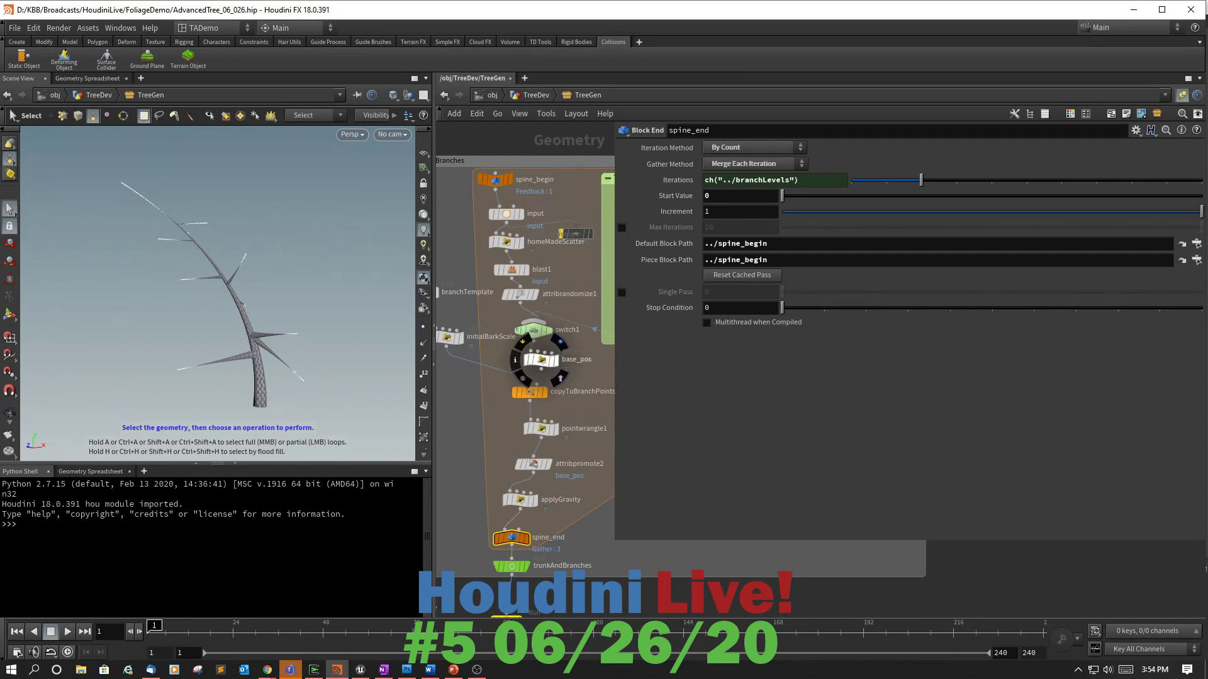
middle_click_drag(603, 542, 613, 521)
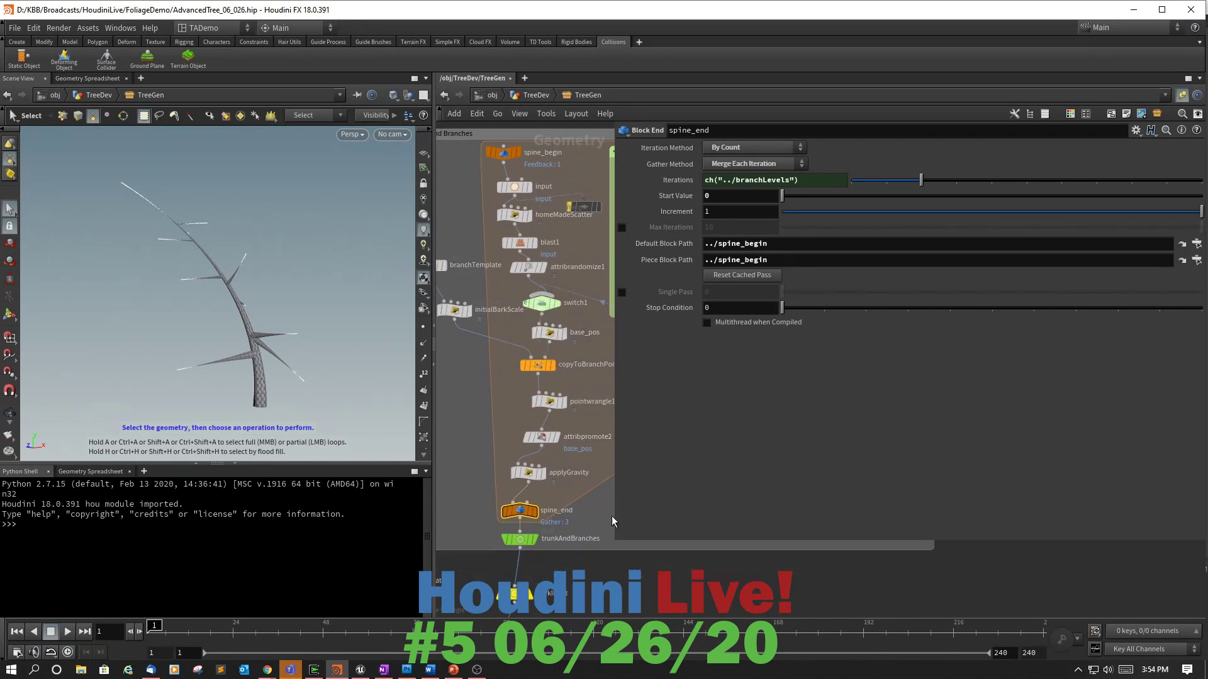
left_click(14, 28)
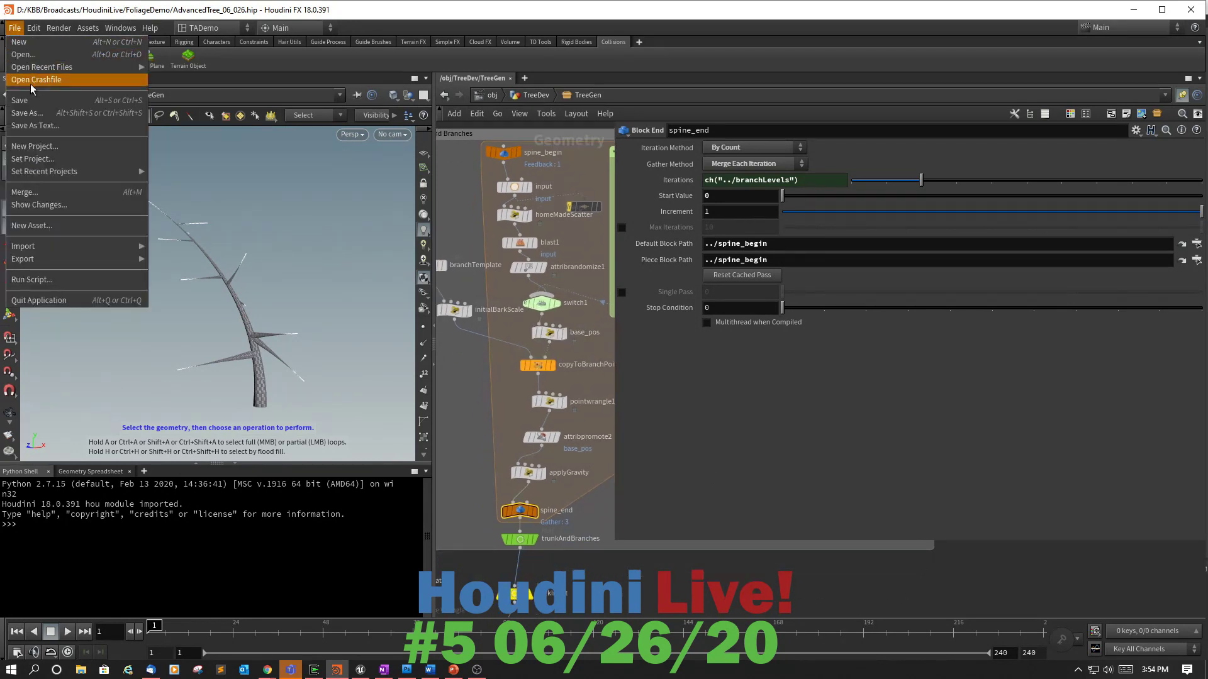
key("Escape")
Hide the network's parameter overlay and add an empty Subnetwork node in the free space beside the bark loop.
middle_click_drag(607, 578, 623, 154)
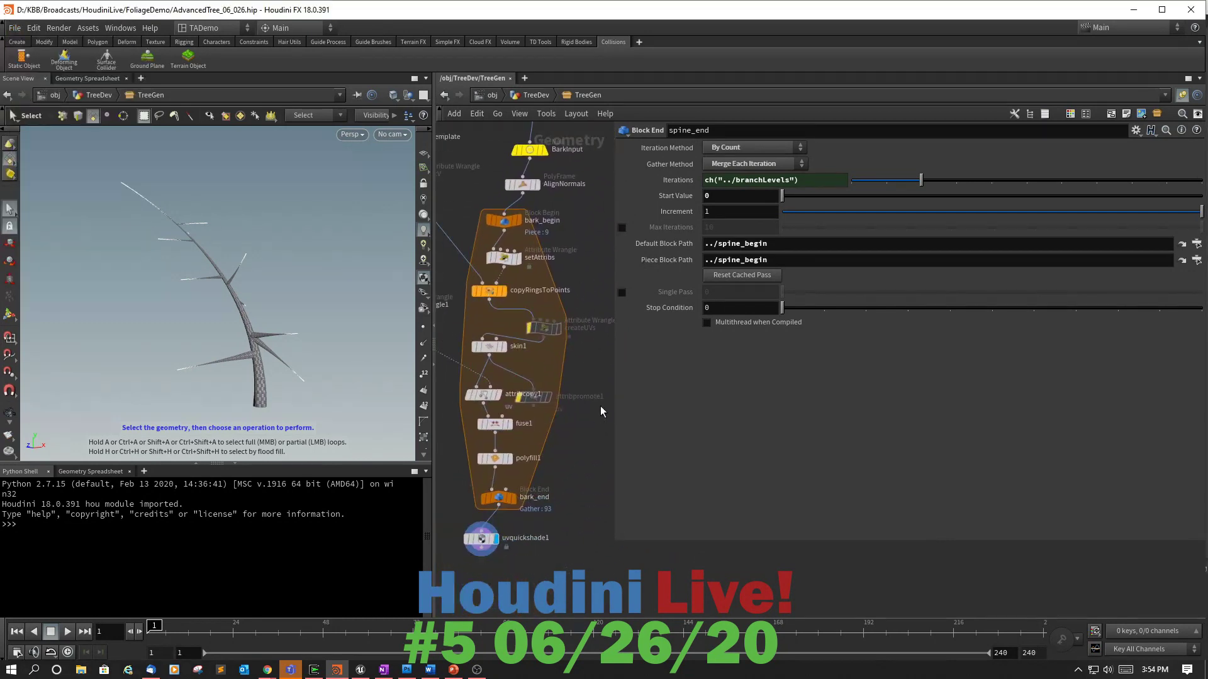
mouse_move(601, 406)
middle_mouse_down()
mouse_move(601, 420)
mouse_move(604, 388)
middle_mouse_up()
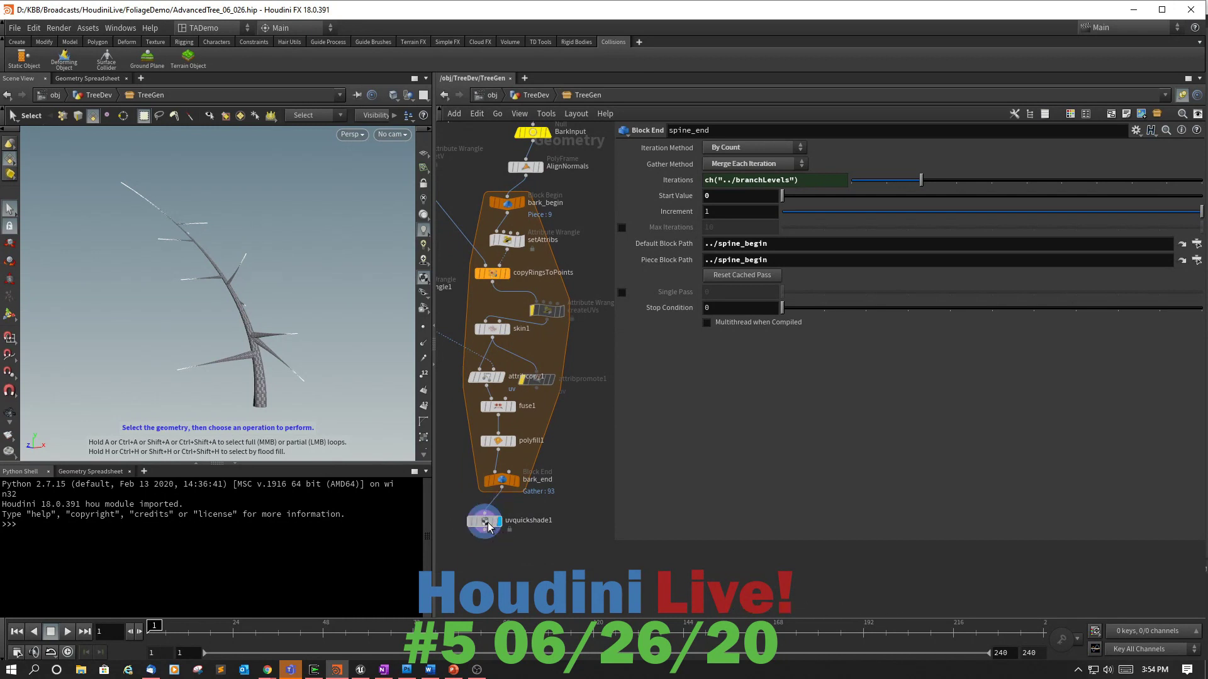
middle_click_drag(584, 458, 530, 505)
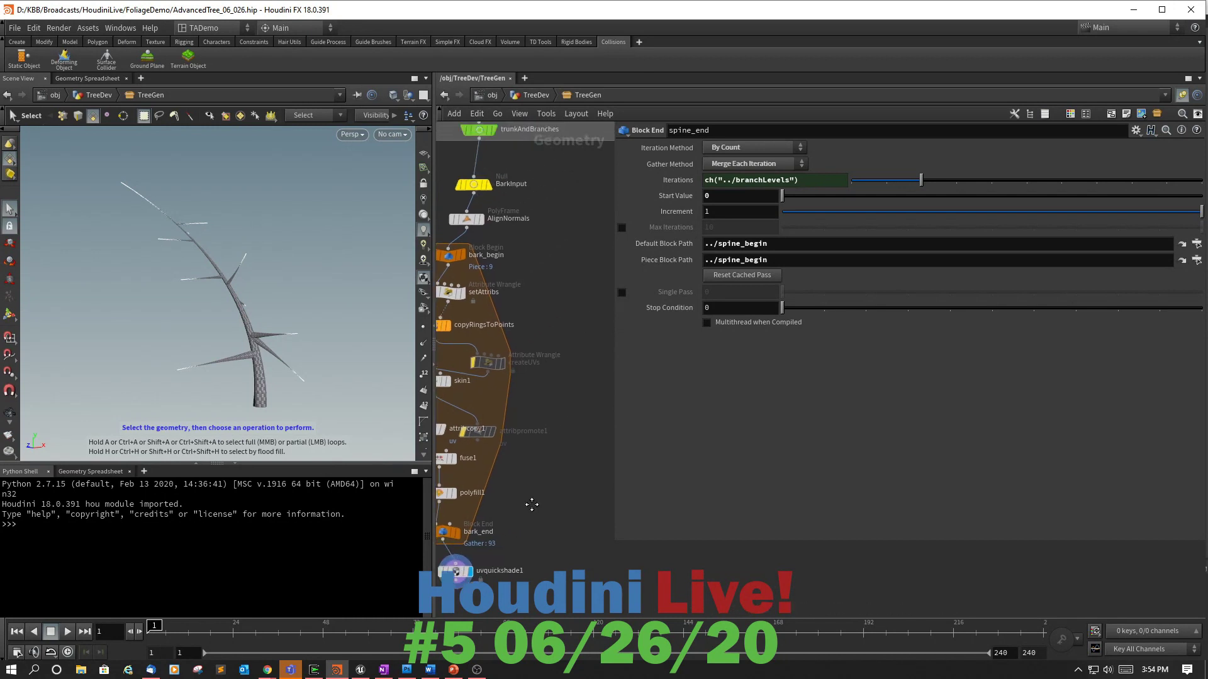
scroll(567, 496, "down", 2)
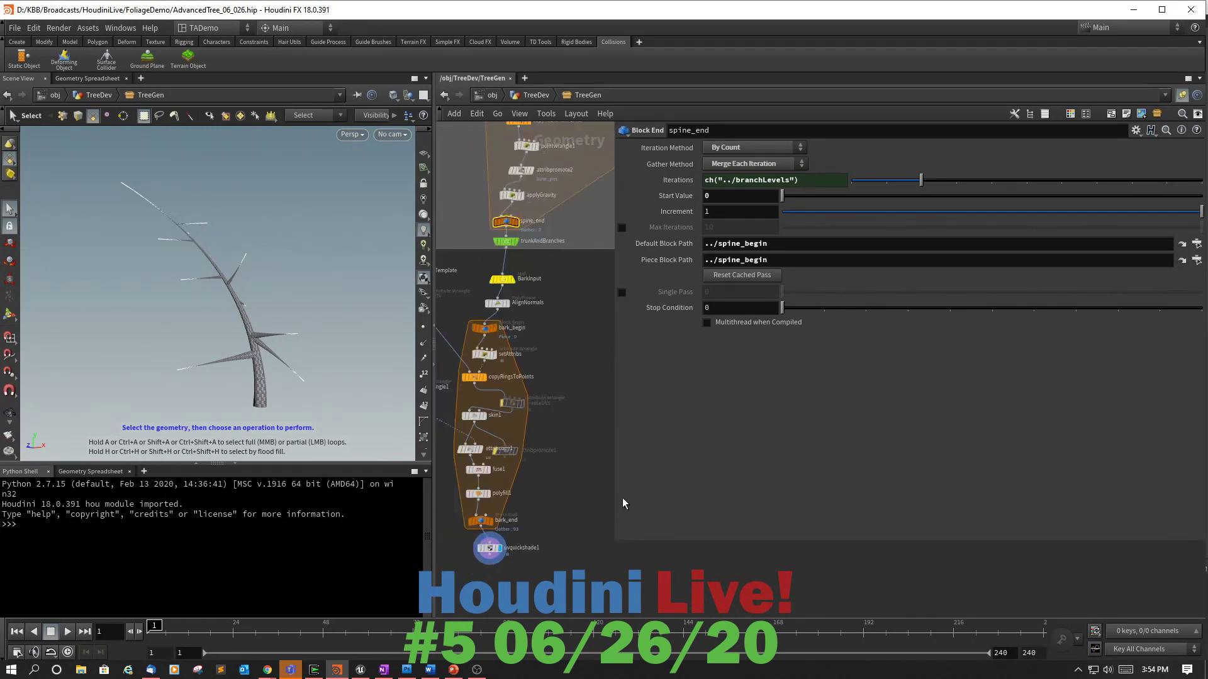
key("p")
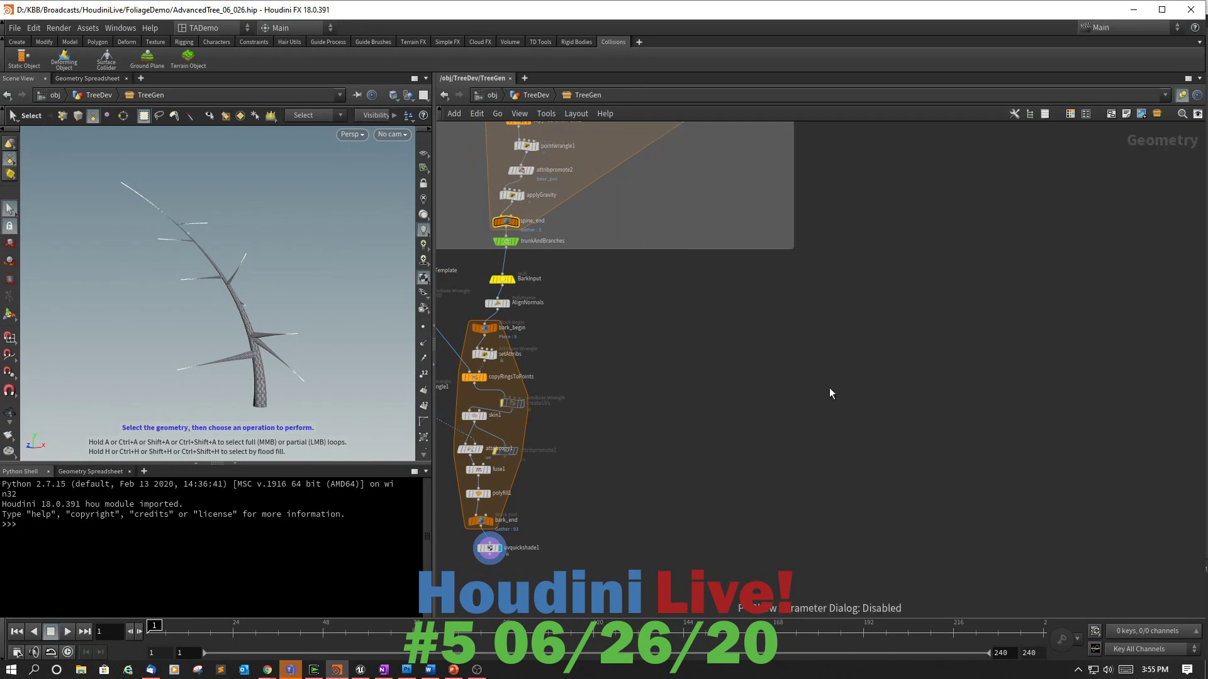
middle_click_drag(829, 389, 893, 407)
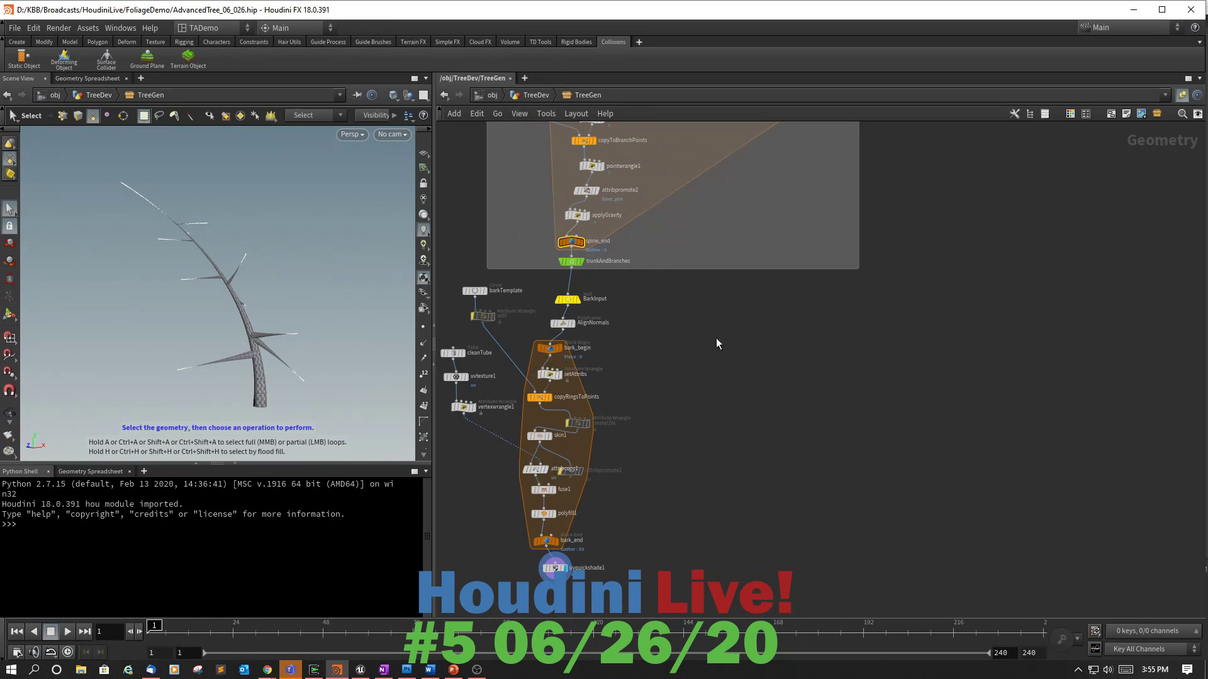
key("Tab")
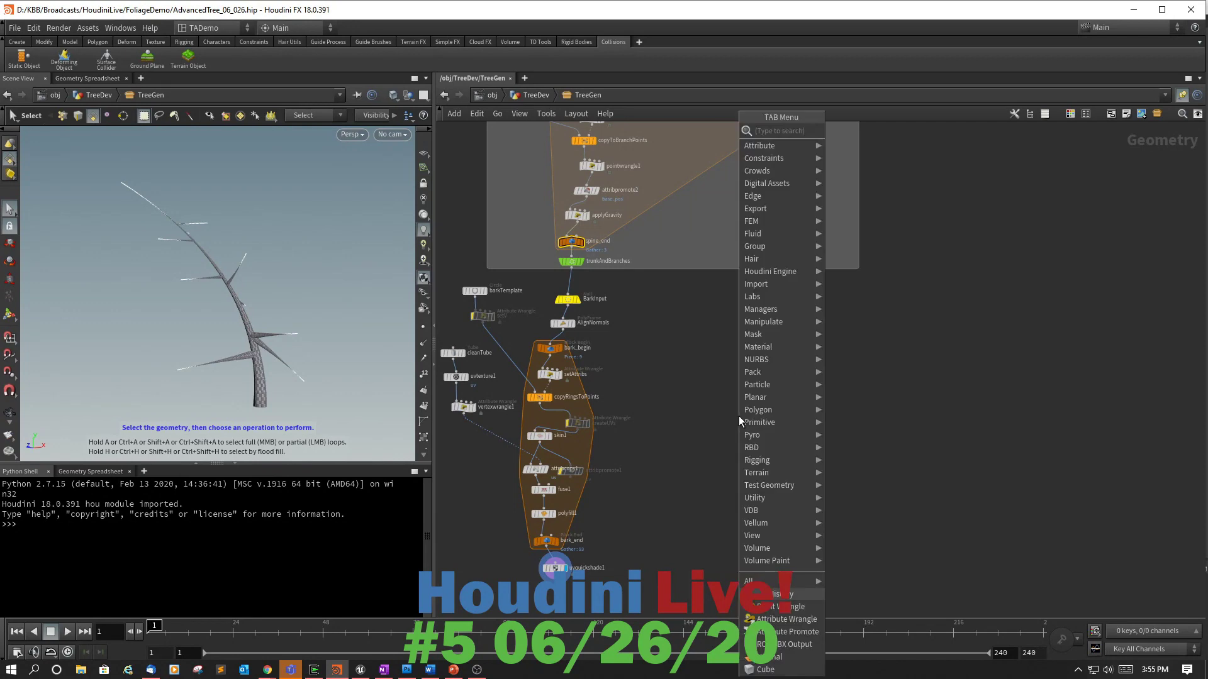
type("sub")
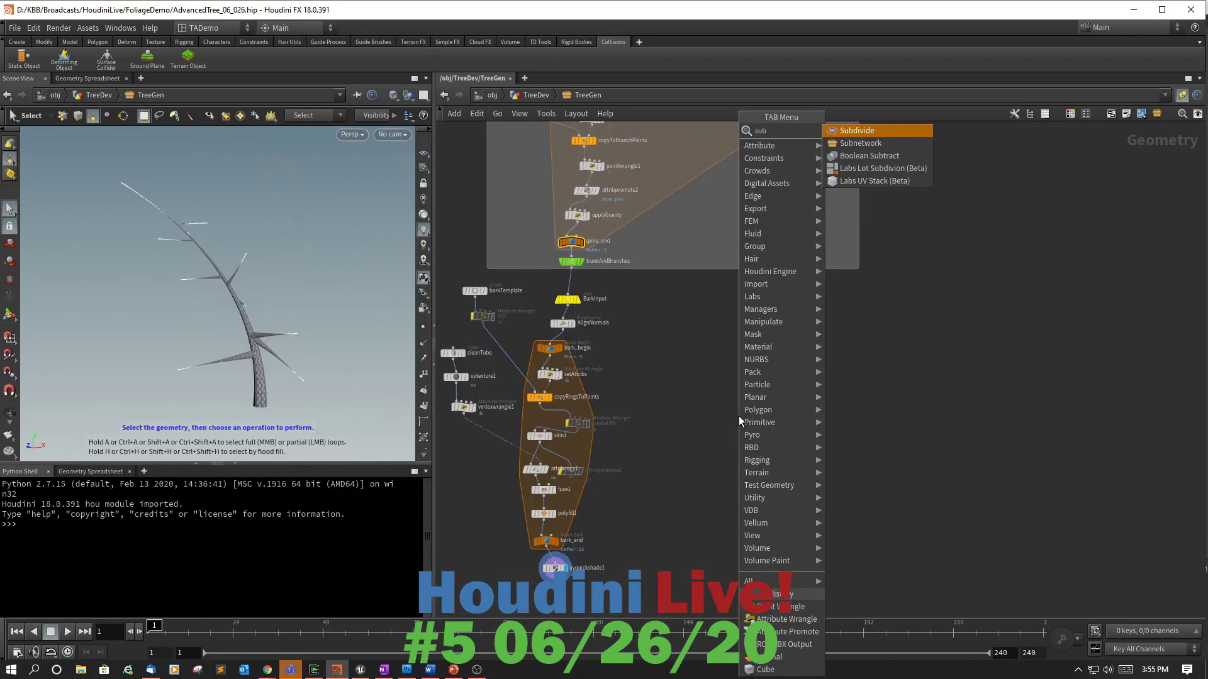
left_click(857, 145)
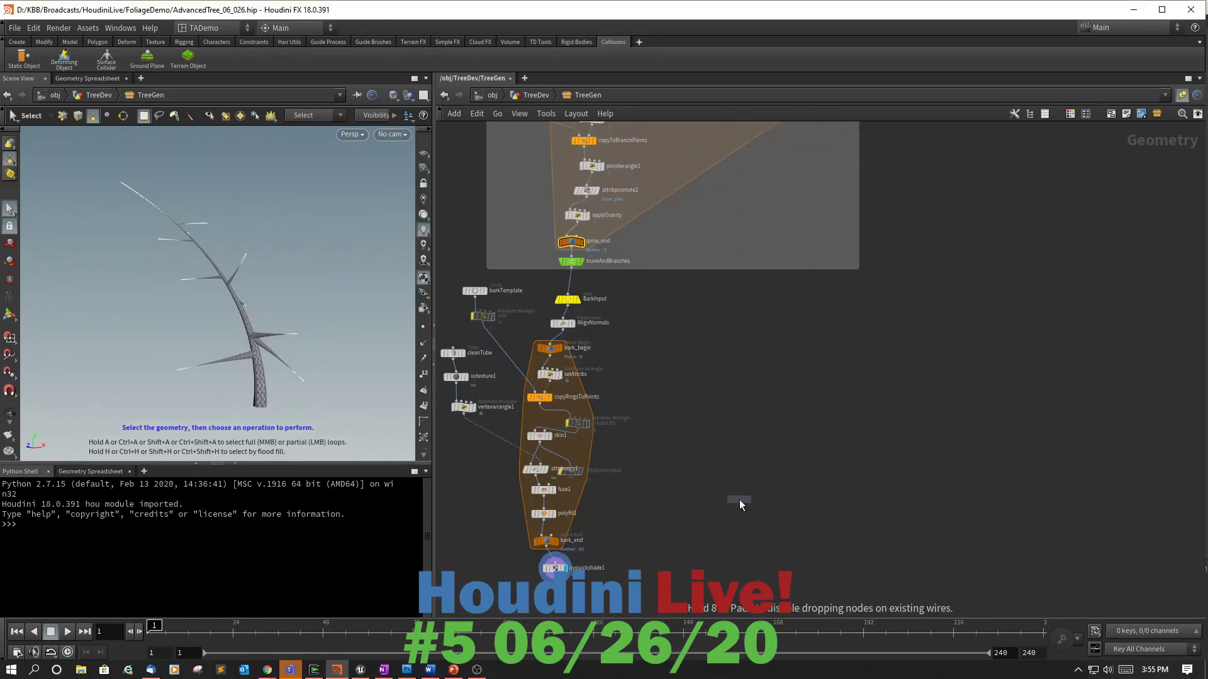
left_click(734, 457)
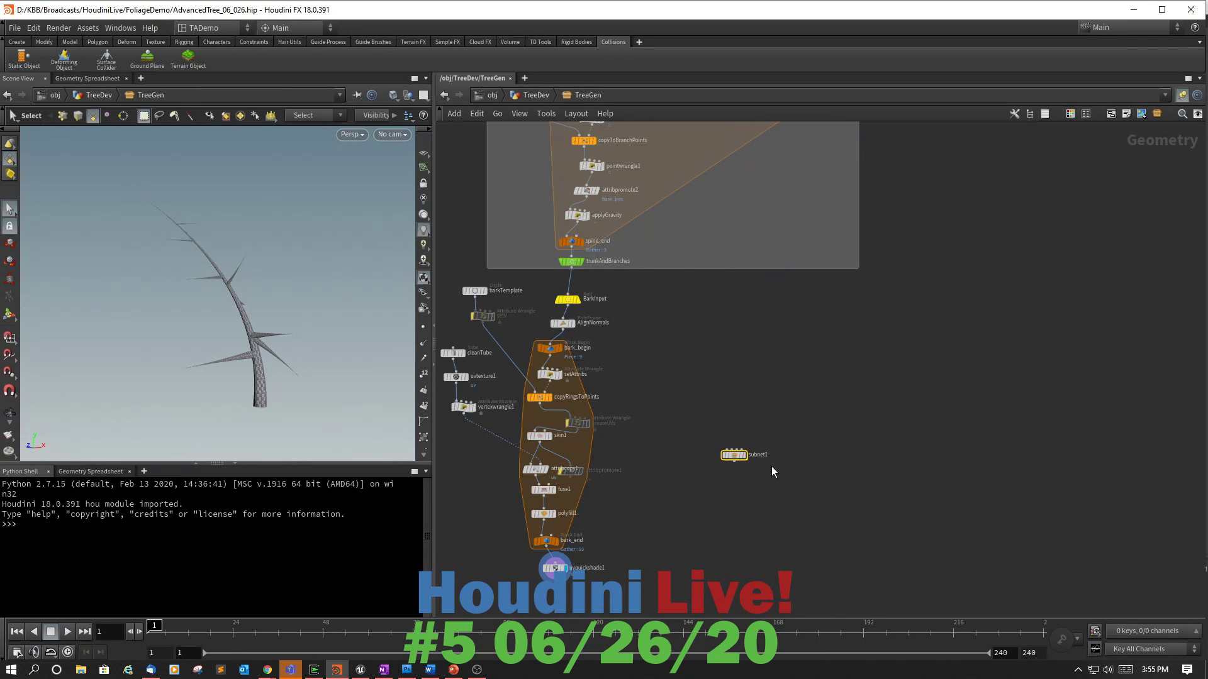
Rename the new subnetwork makeLeaves, move it near the end of the bark network and wire uvquickshade1 into its first input.
double_click(762, 455)
double_click(760, 456)
type("makeLeaves")
key("Return")
left_click_drag(727, 462, 758, 522)
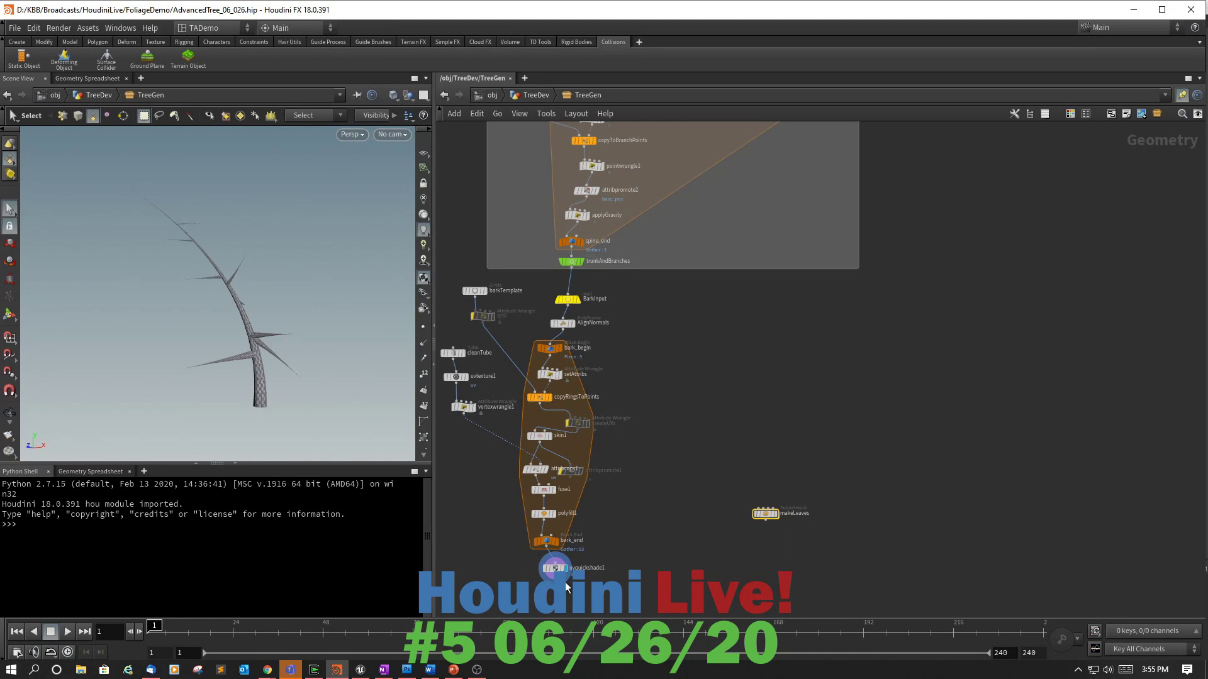
left_click_drag(555, 574, 758, 515)
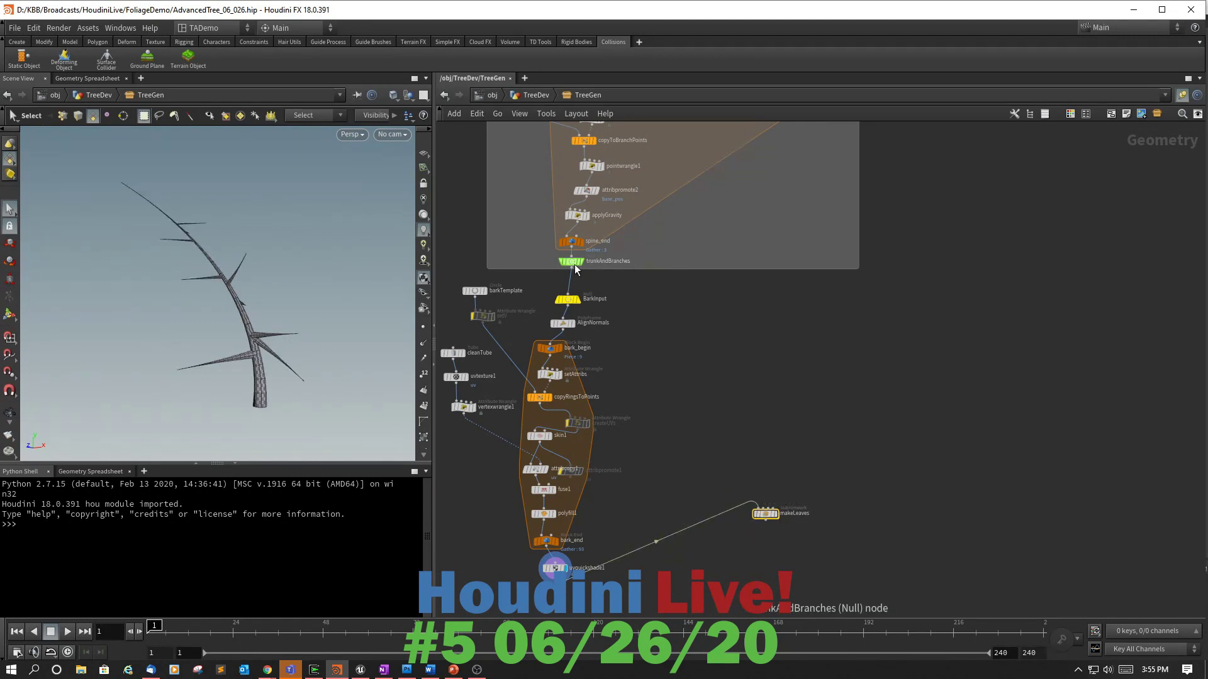
Wire trunkAndBranches into the second input of makeLeaves and go inside the subnetwork.
left_click_drag(571, 266, 767, 515)
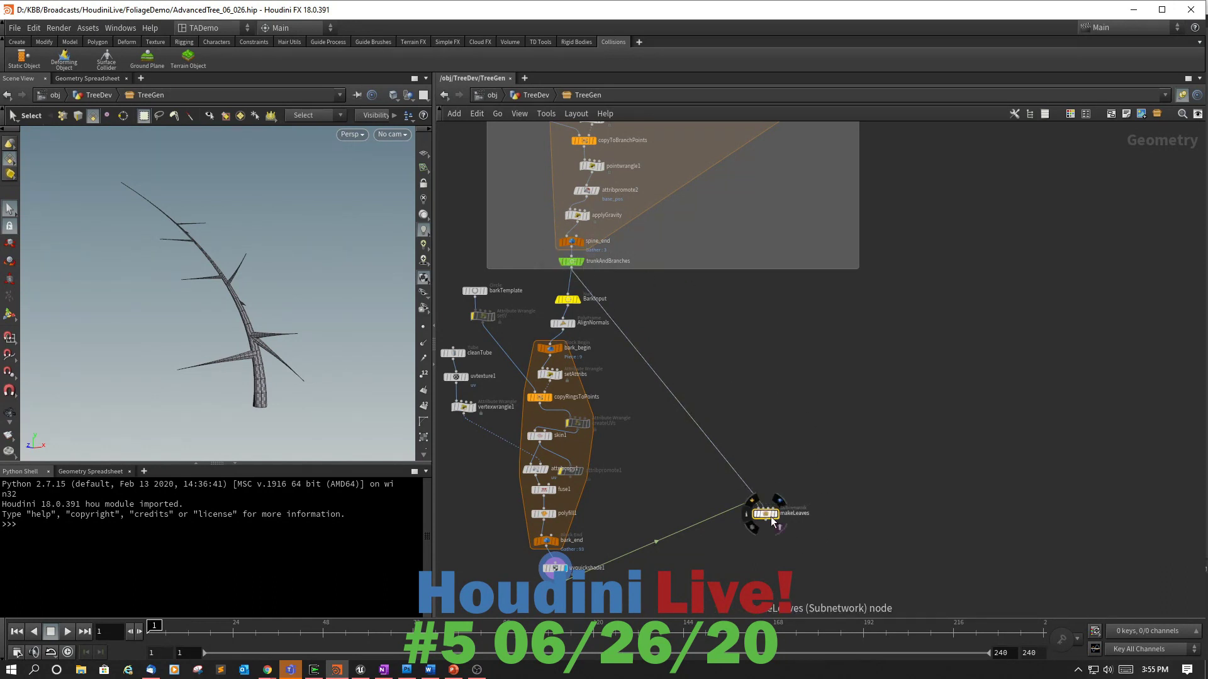
mouse_move(769, 514)
double_click(768, 515)
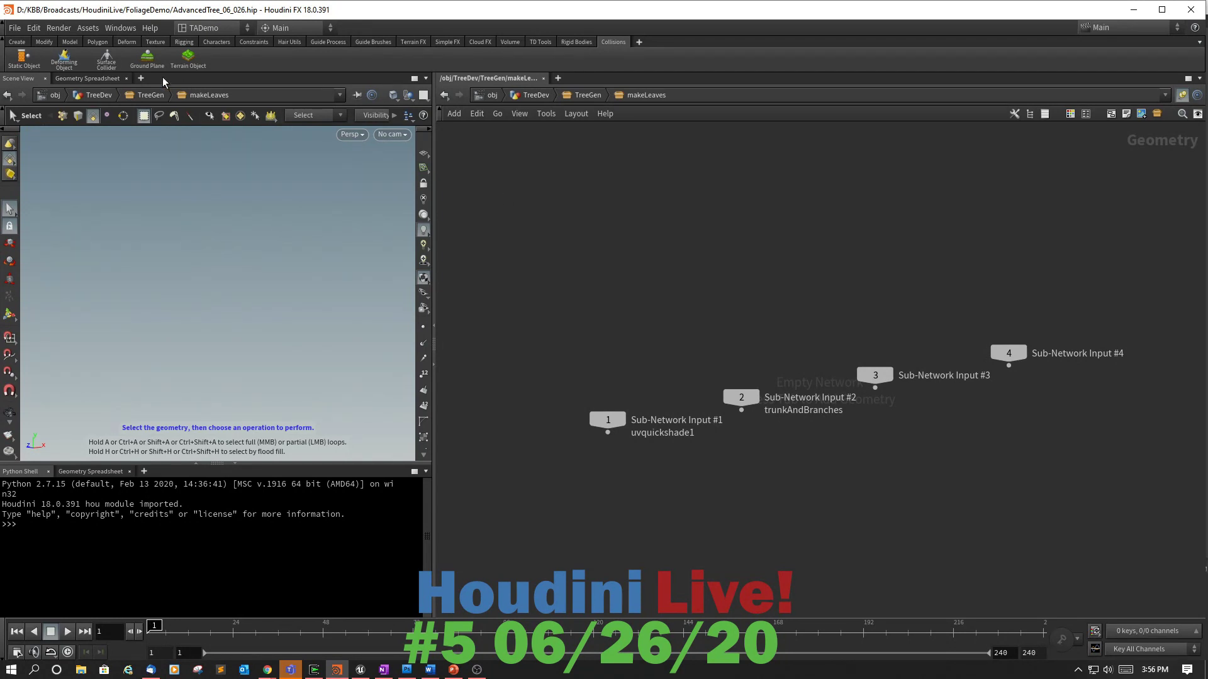
Add a Context View pane beside the scene view and geometry spreadsheet.
left_click(141, 78)
mouse_move(208, 103)
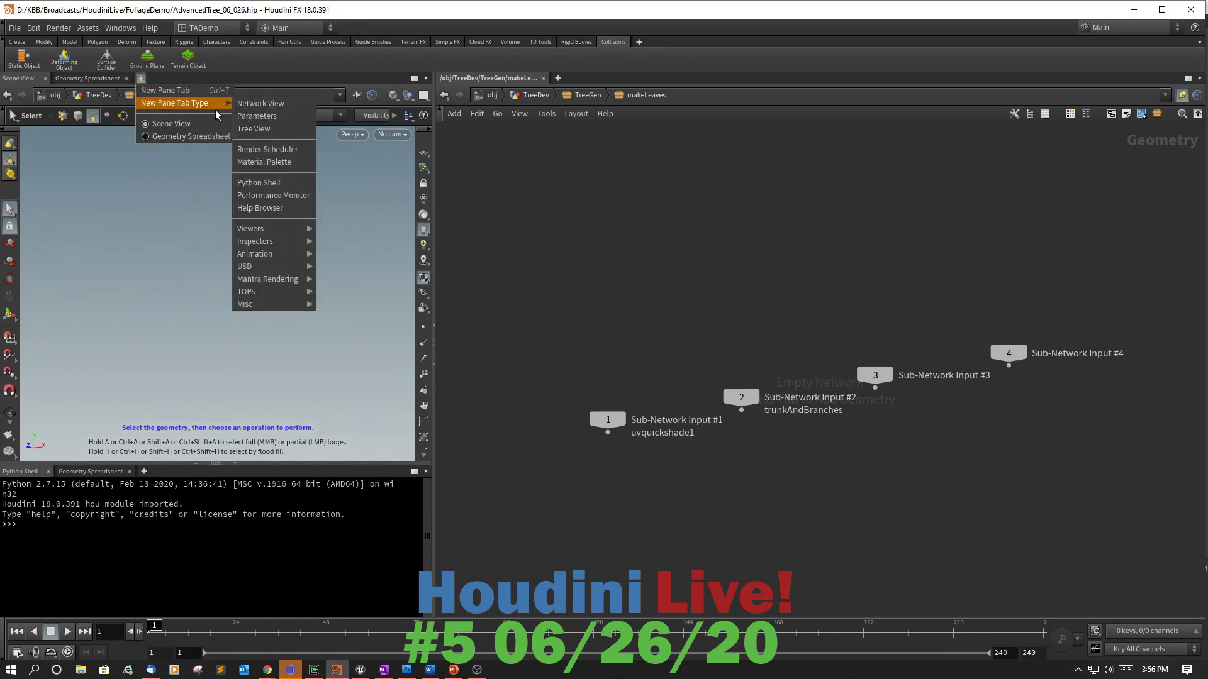
mouse_move(266, 243)
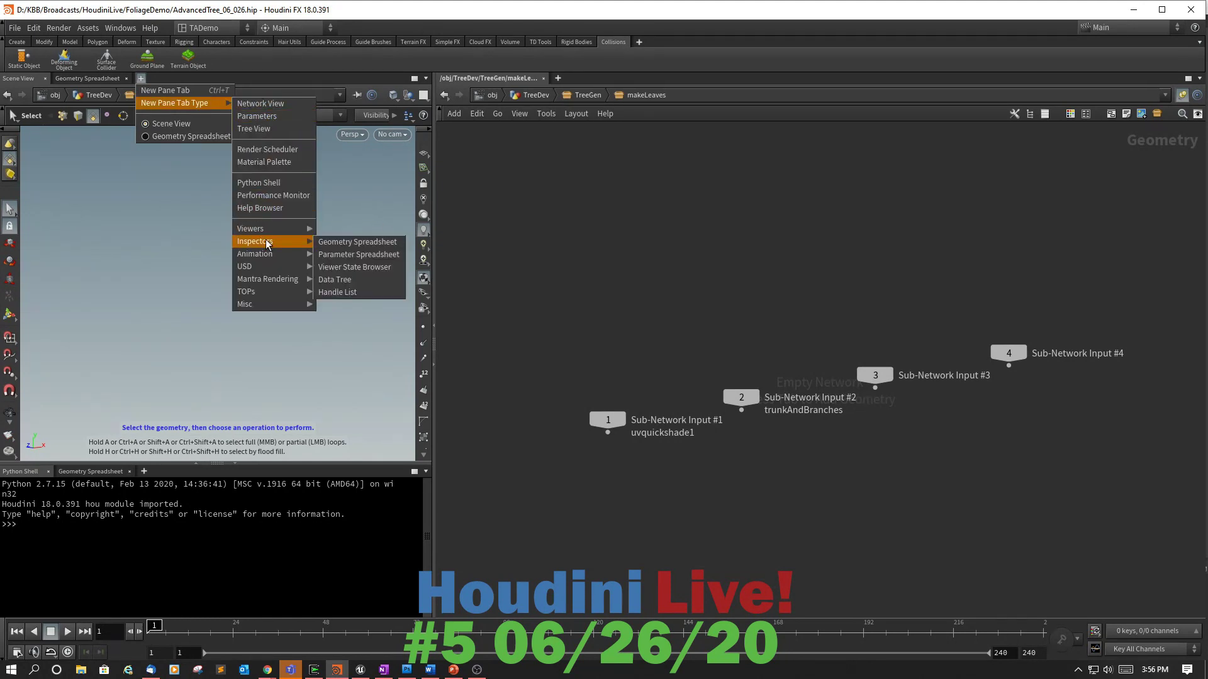
left_click(331, 266)
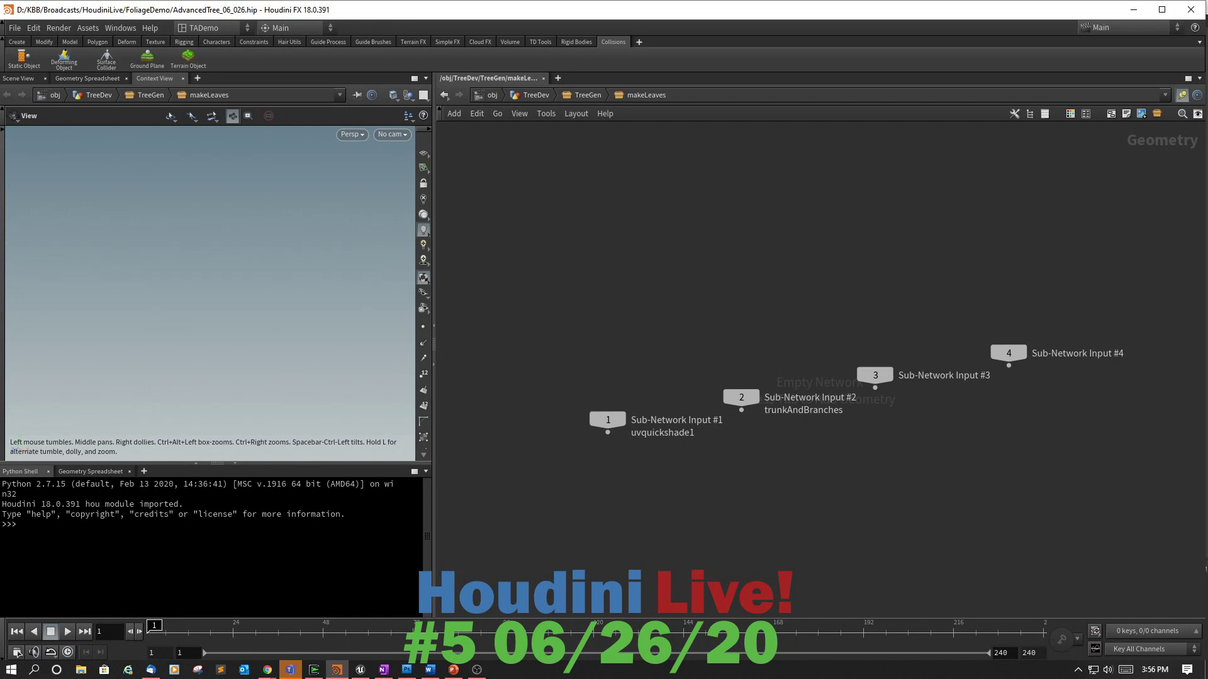
key("alt+Tab")
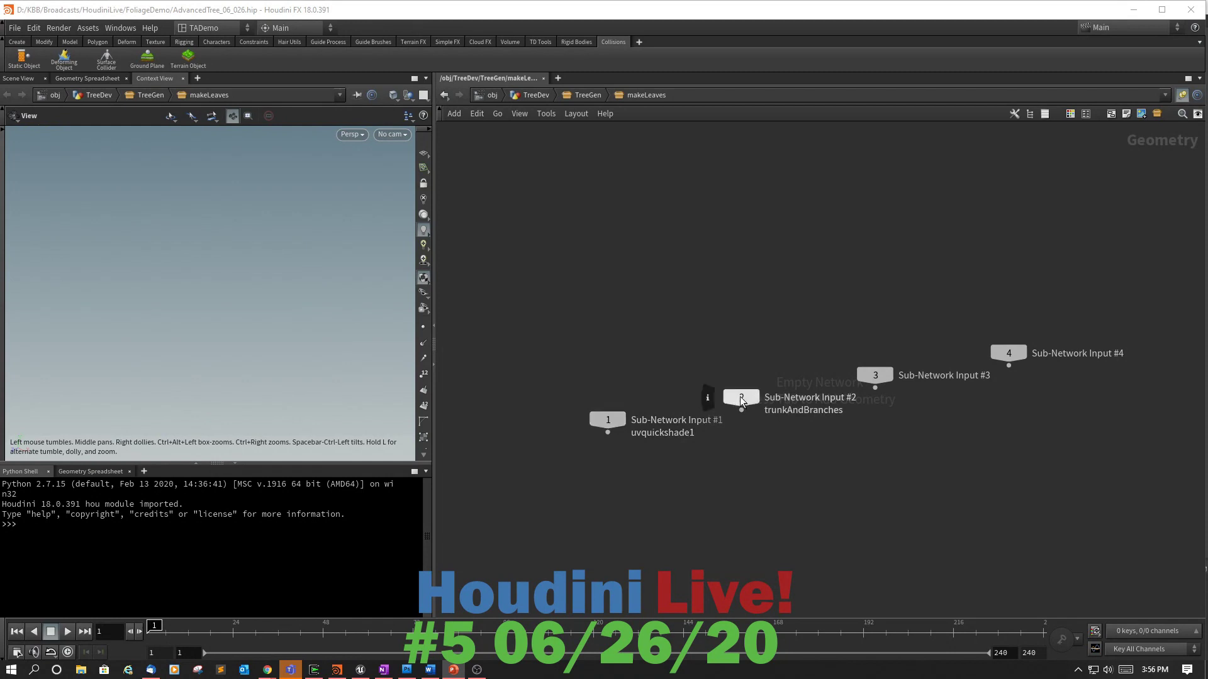
Move Sub-Network Input #2 below the other inputs and attach a Null node to its output.
left_click_drag(741, 397, 797, 478)
scroll(1024, 481, "up", 2)
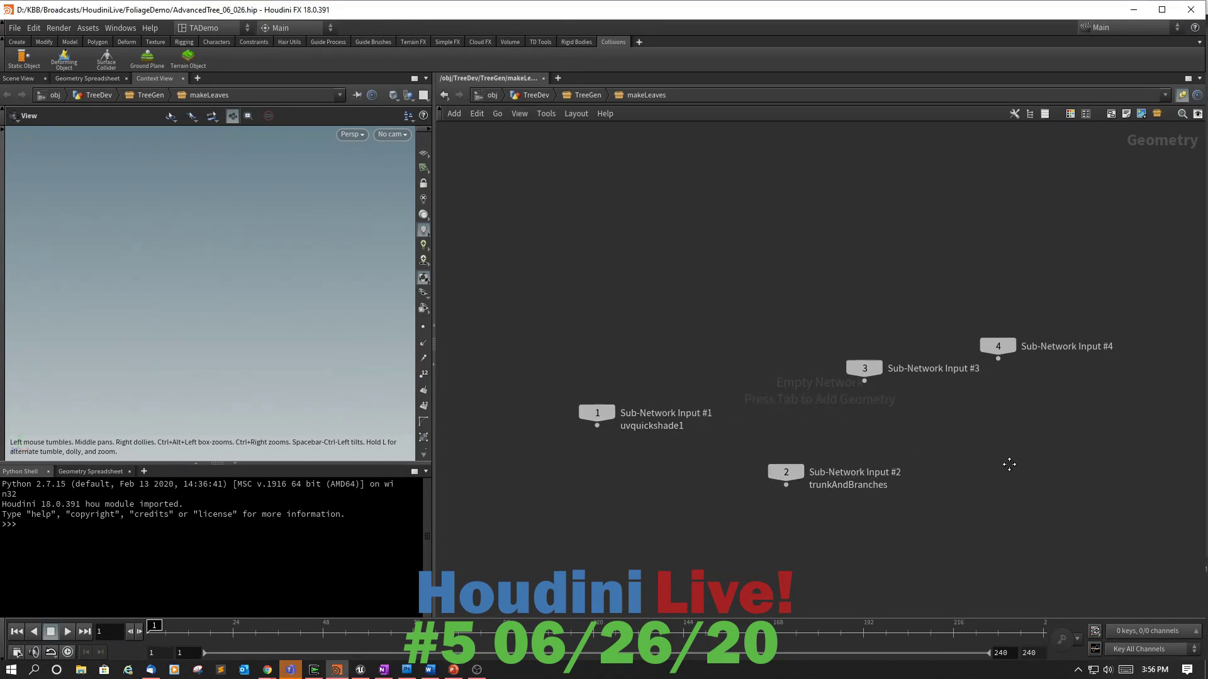
key("alt+Tab")
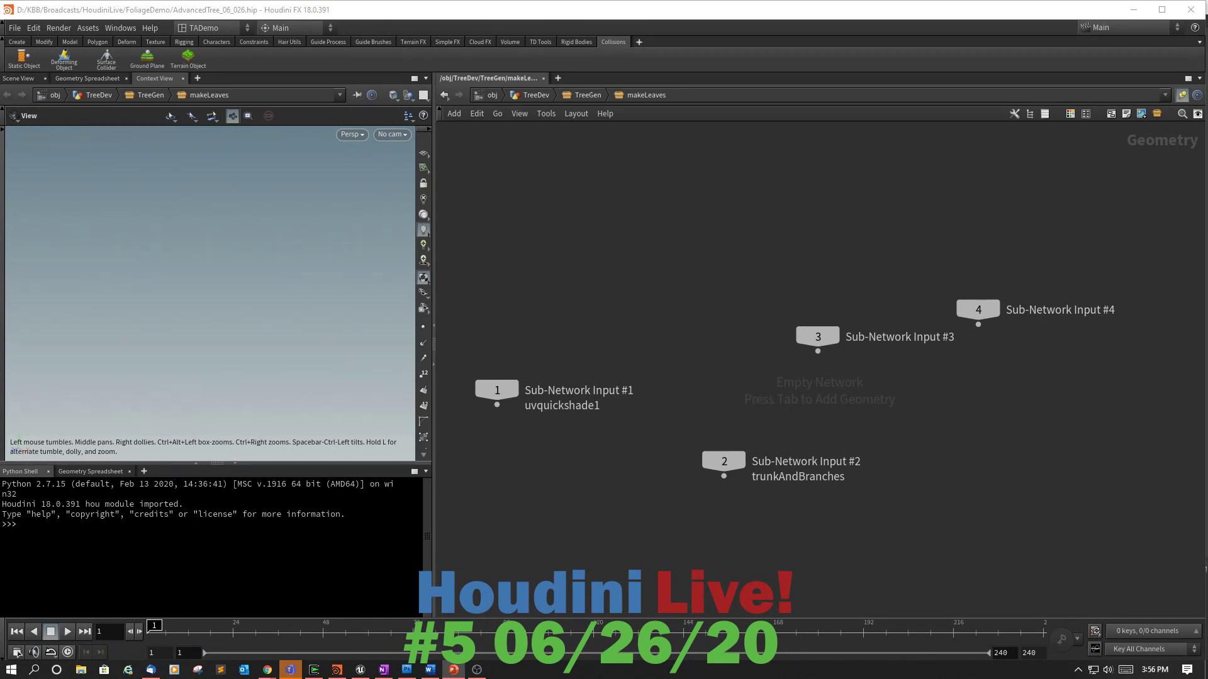
left_click(724, 476)
left_click(746, 501)
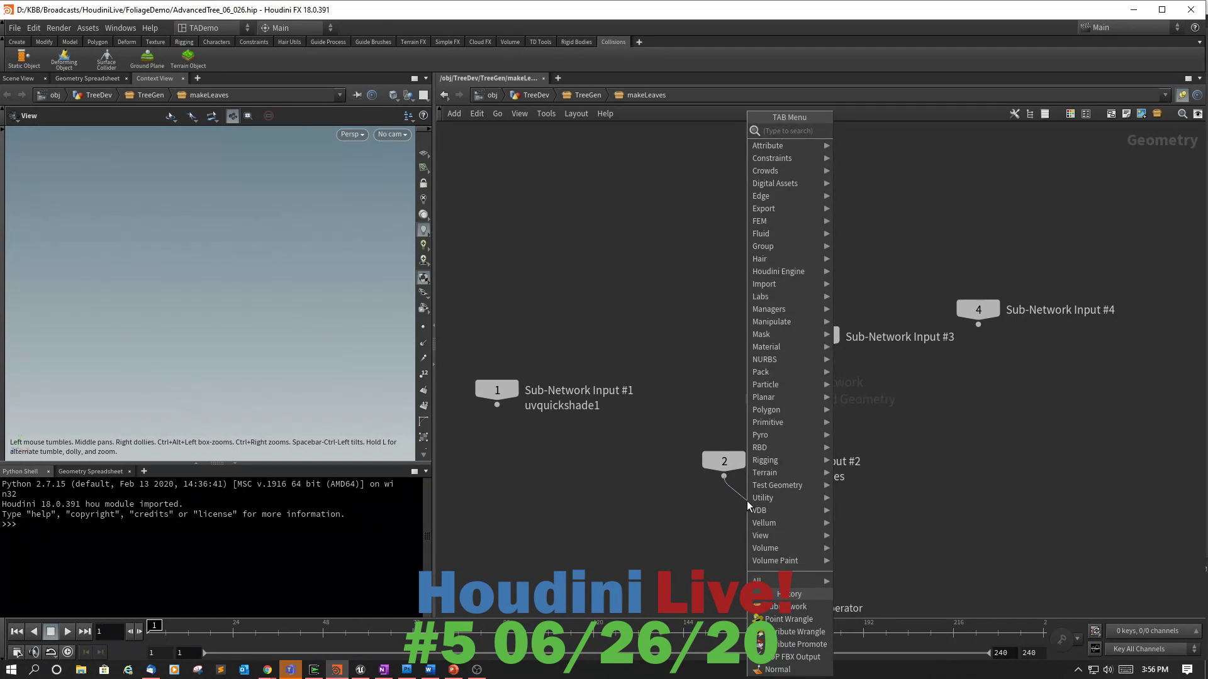
type("null")
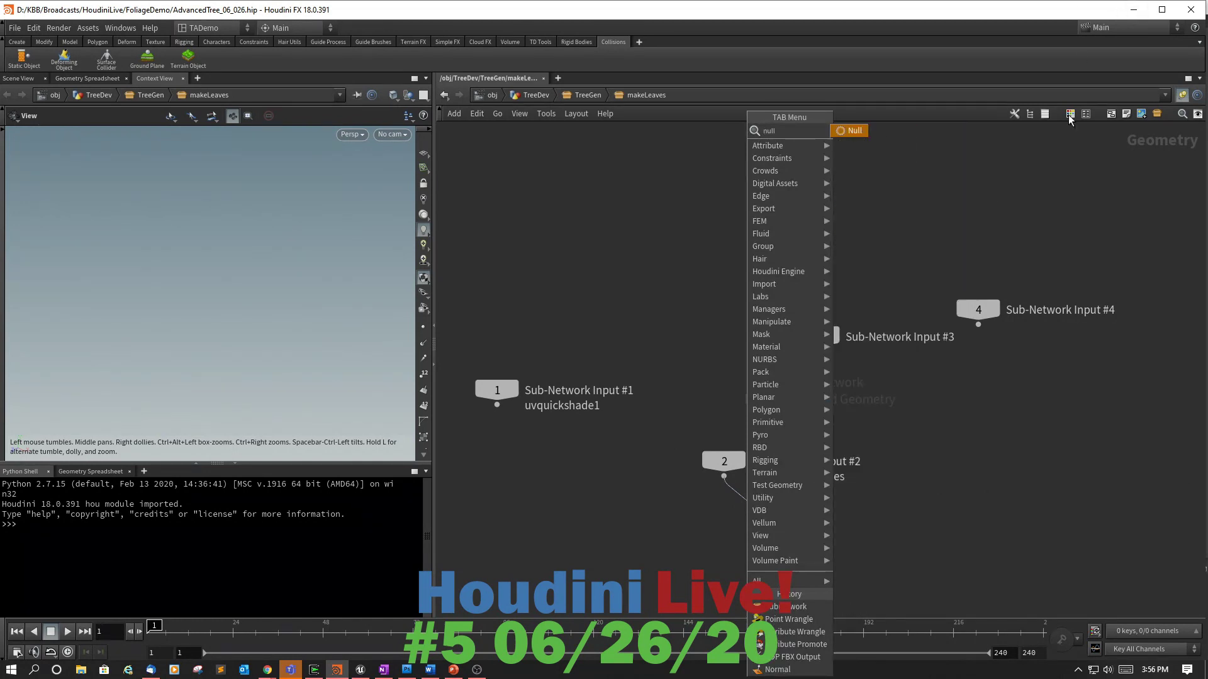
left_click(851, 132)
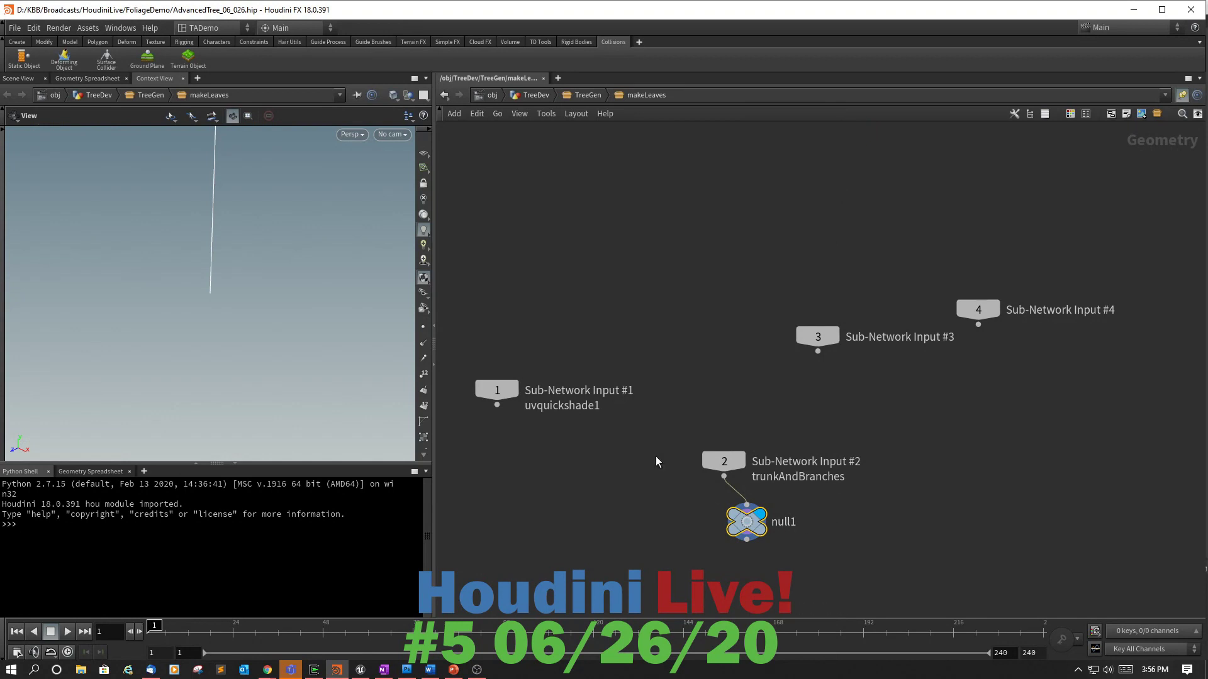
Examine the trunk and branch curves from the second input in the 3D view.
scroll(269, 244, "down", 3)
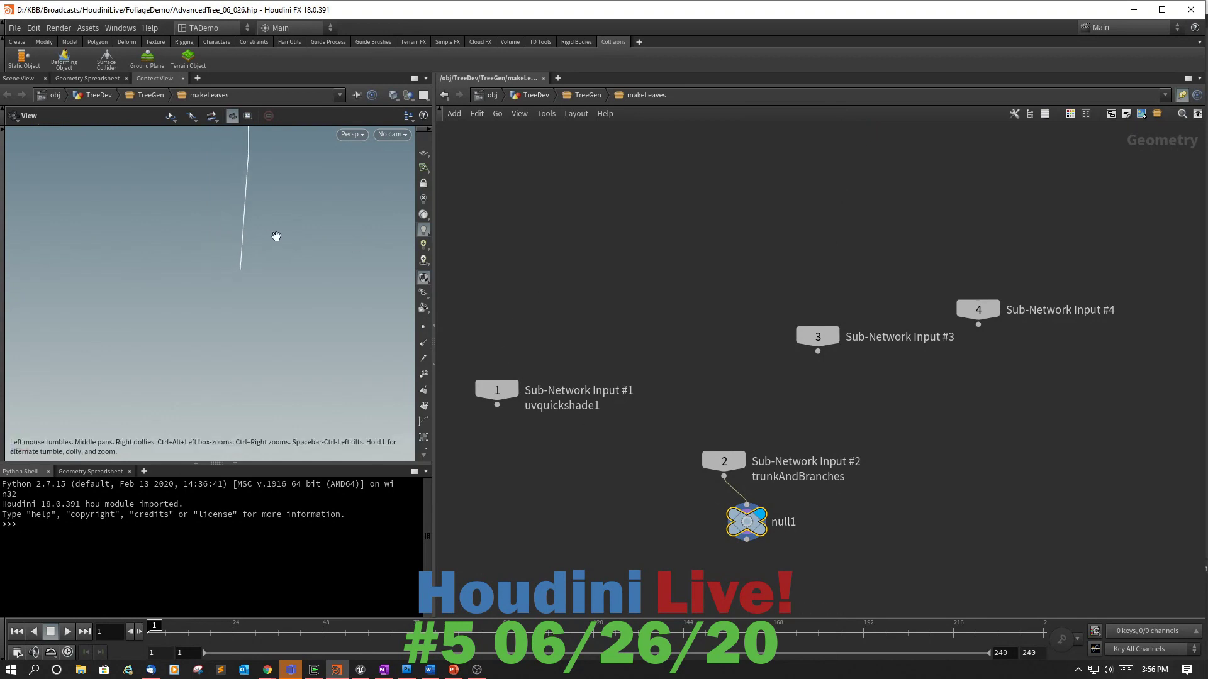
middle_click_drag(304, 288, 317, 372)
scroll(318, 333, "down", 7)
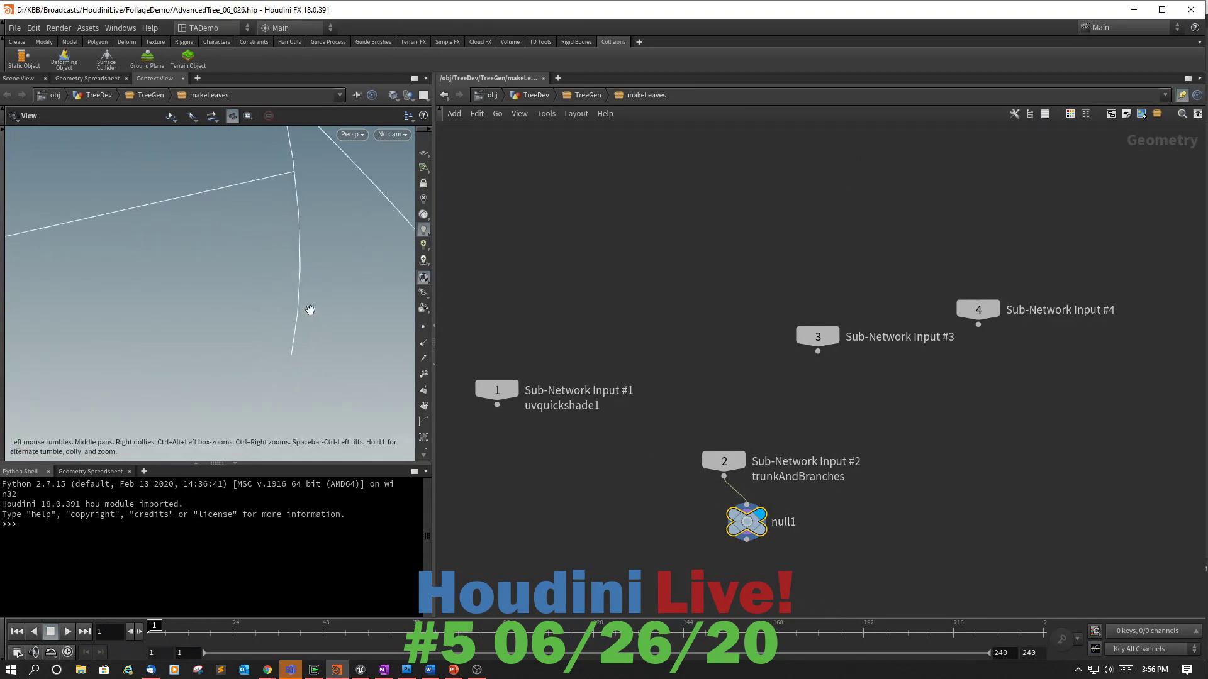
scroll(311, 310, "down", 6)
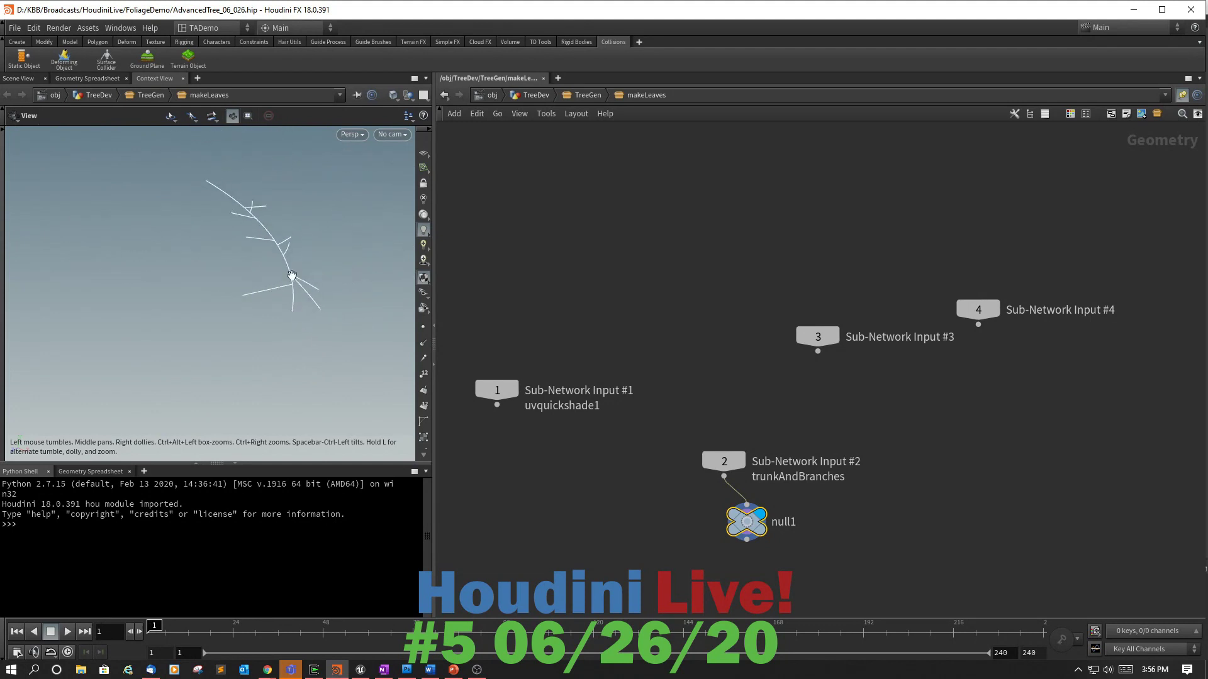
middle_click_drag(291, 278, 261, 333)
scroll(261, 332, "up", 8)
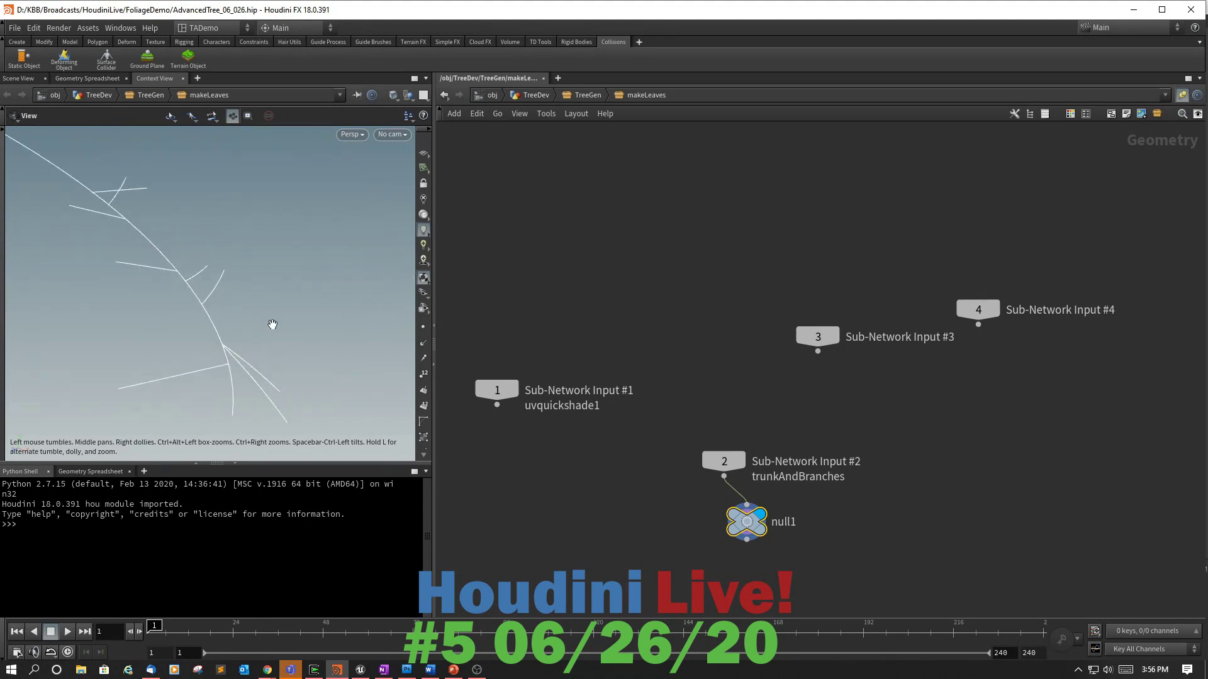
left_click_drag(276, 304, 272, 303)
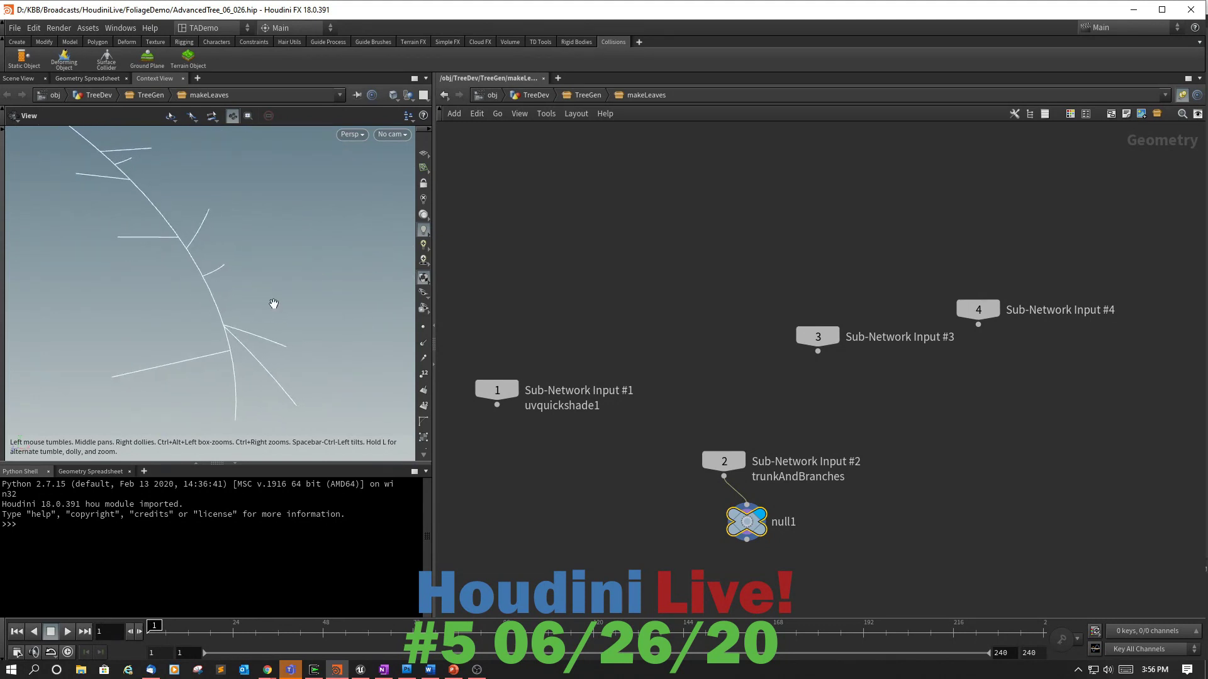
Rename the new null node trankBranches.
double_click(785, 522)
type("tr")
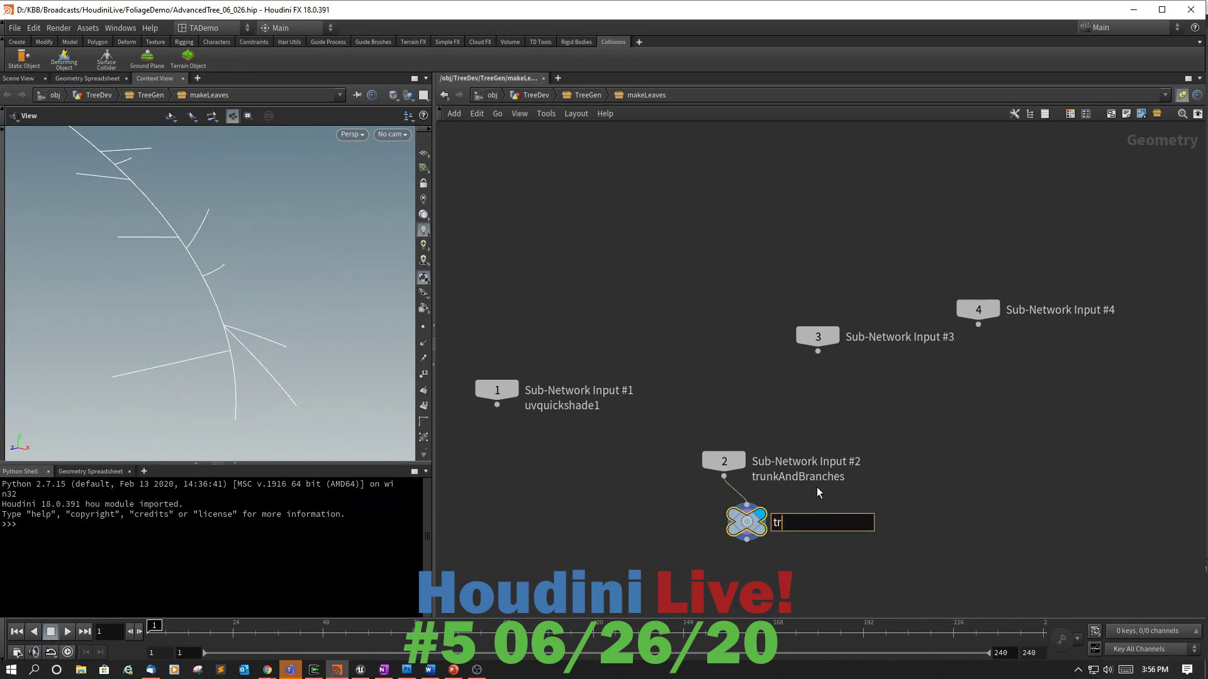
type("ankBranches")
key("Return")
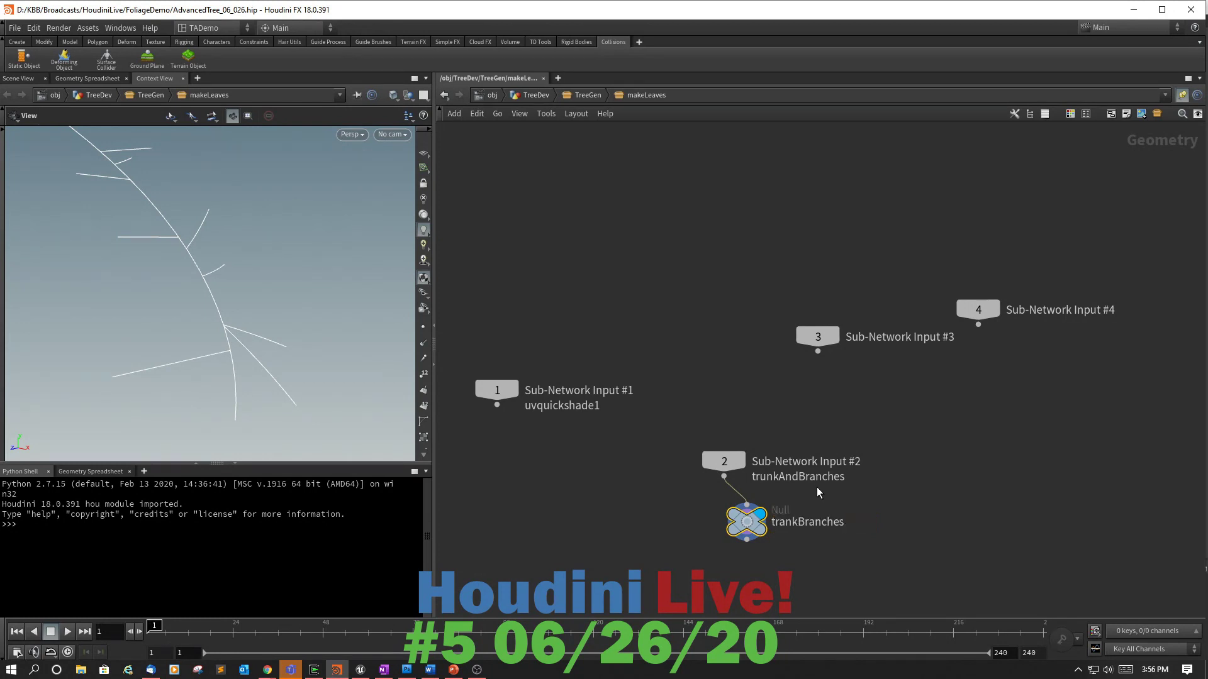
Colour the null node yellow and give it the angled chevron-like bar shape.
key("c")
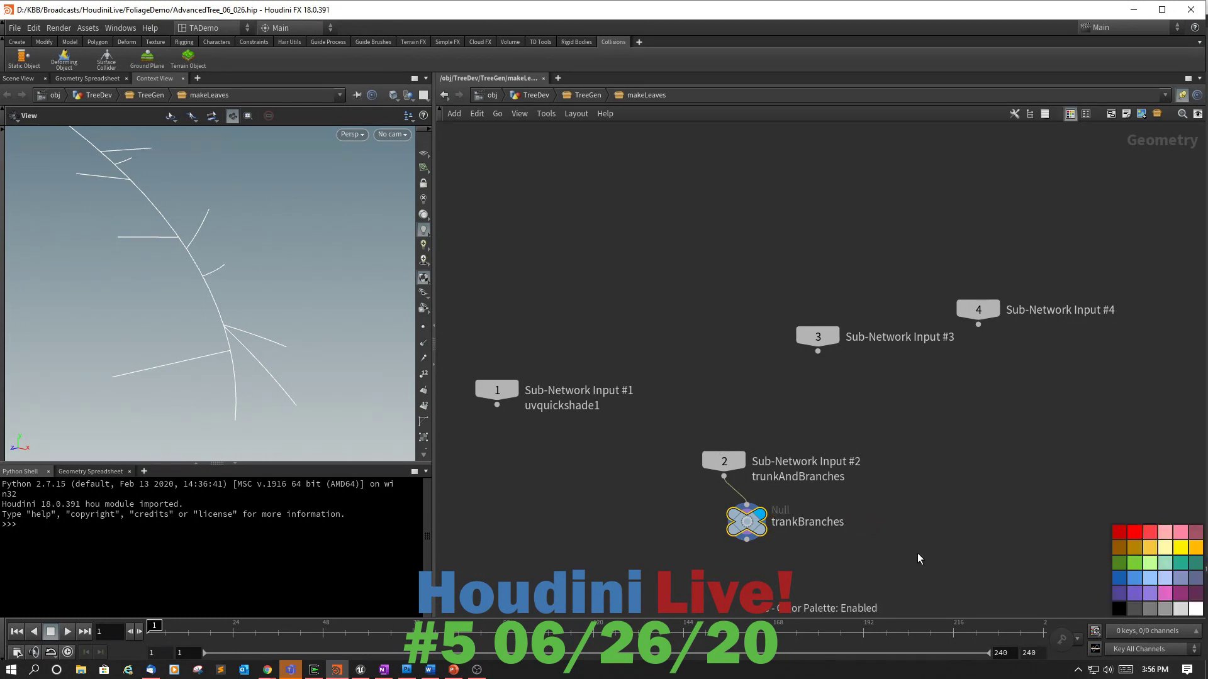
left_click(1180, 548)
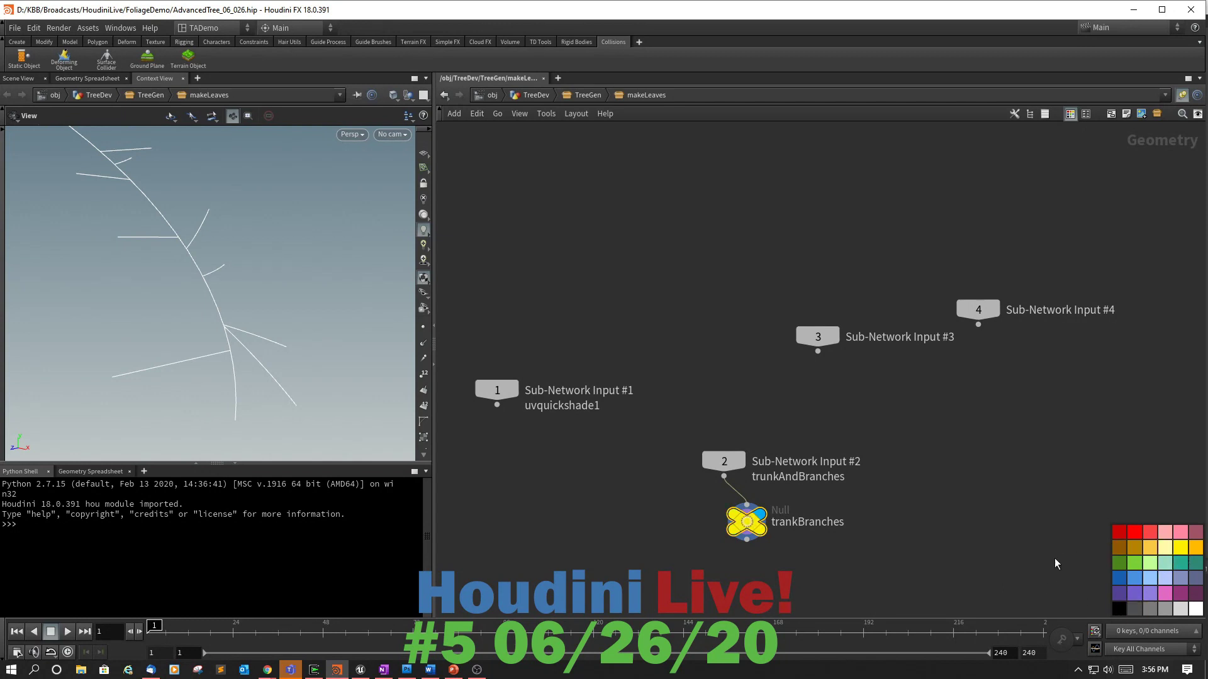
key("c")
key("z")
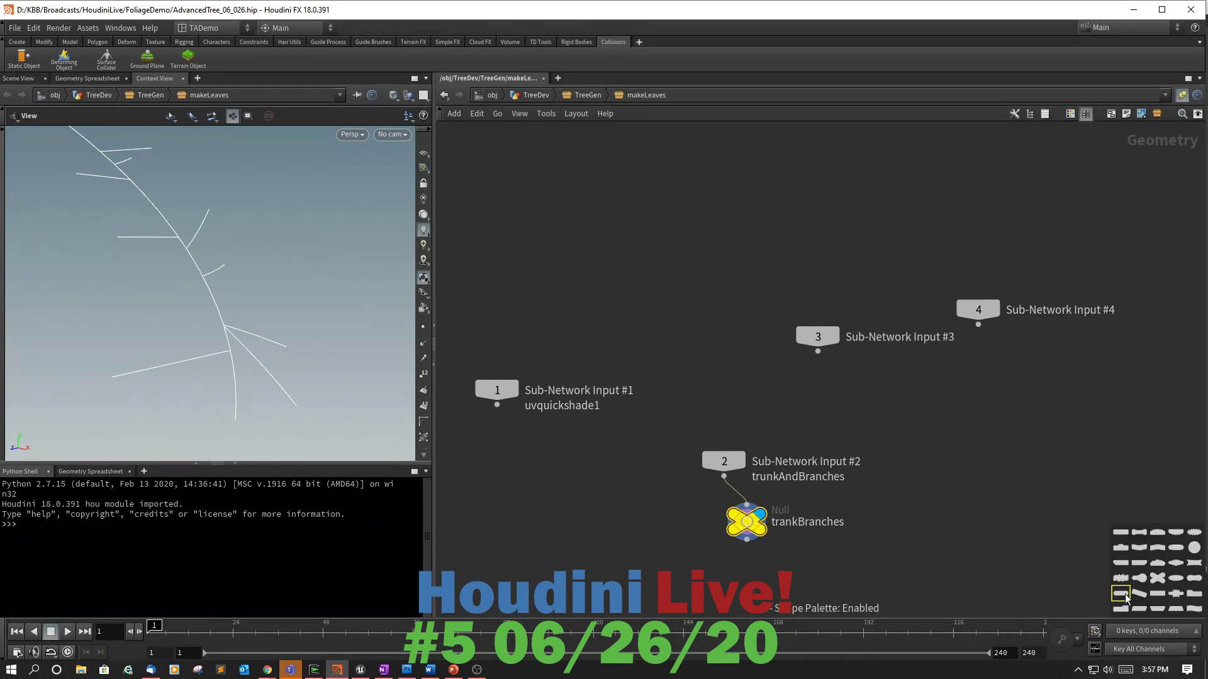
left_click(1140, 550)
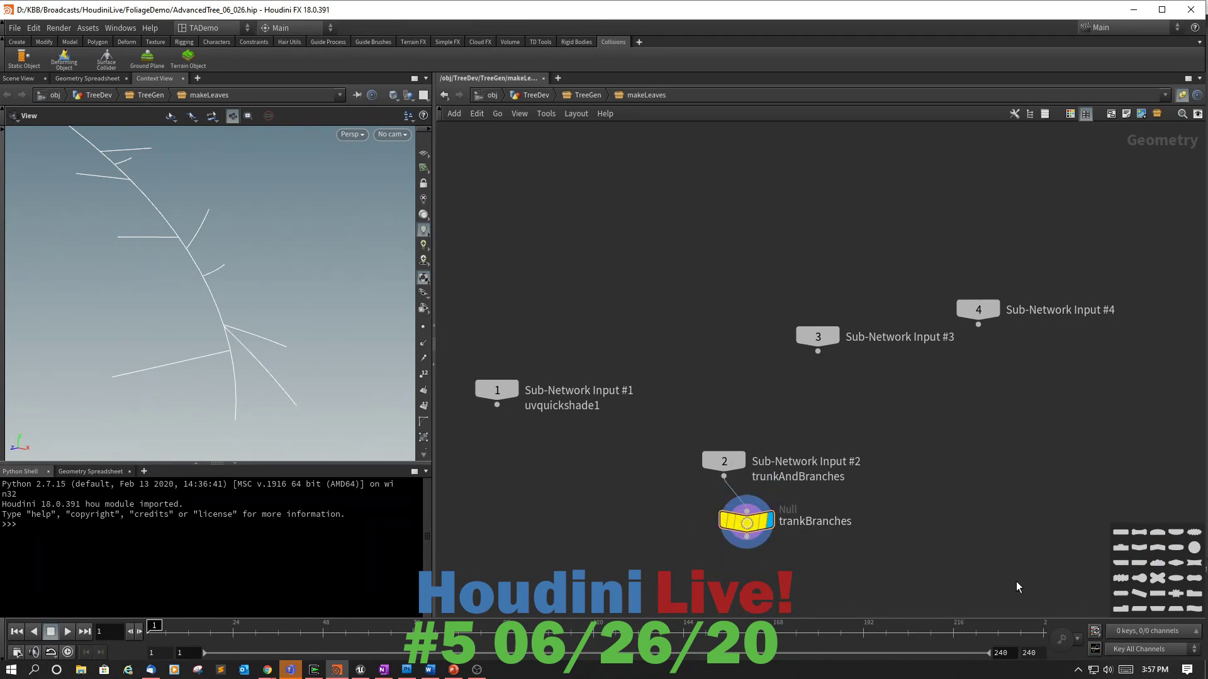
Correct the null's name to trunkBranches and align it directly beneath Sub-Network Input #2.
double_click(791, 523)
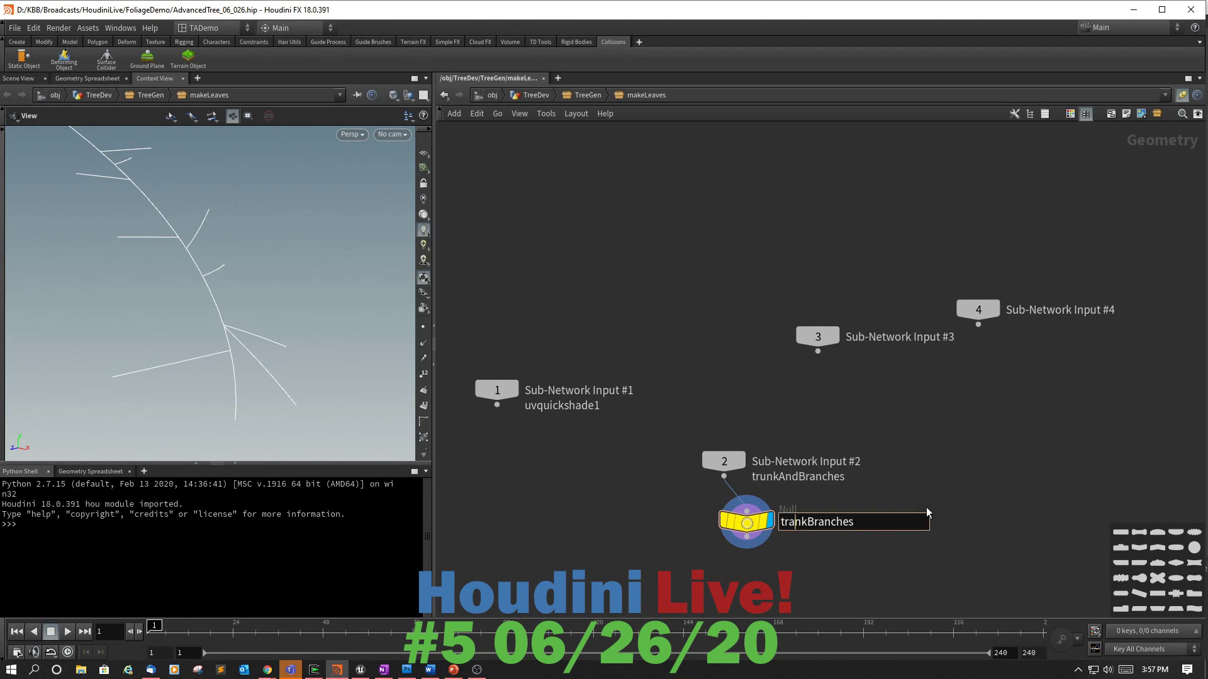
key("Delete")
type("u")
key("Return")
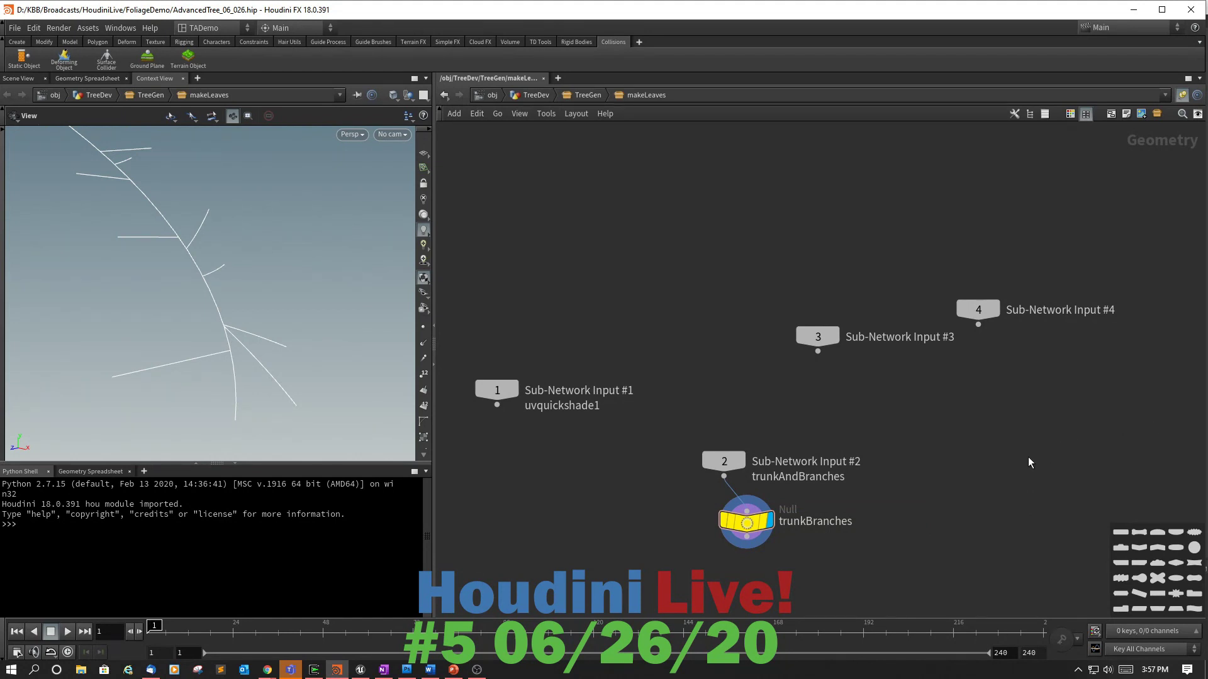
left_click_drag(754, 526, 731, 518)
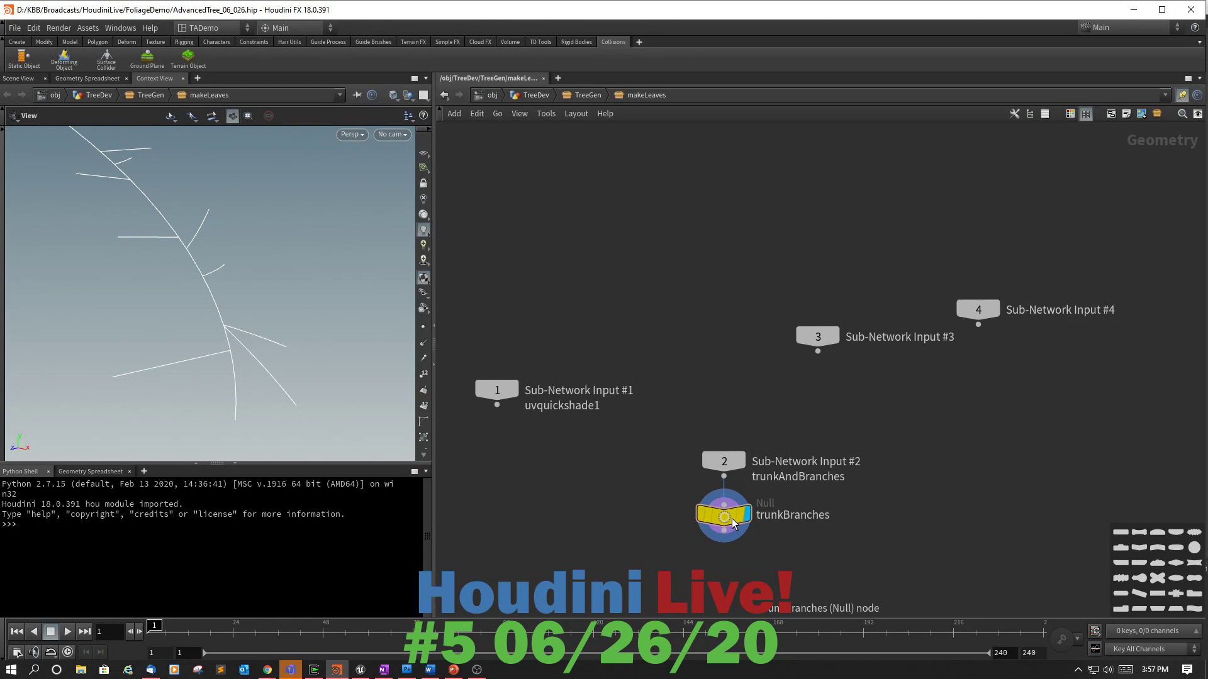
mouse_move(730, 518)
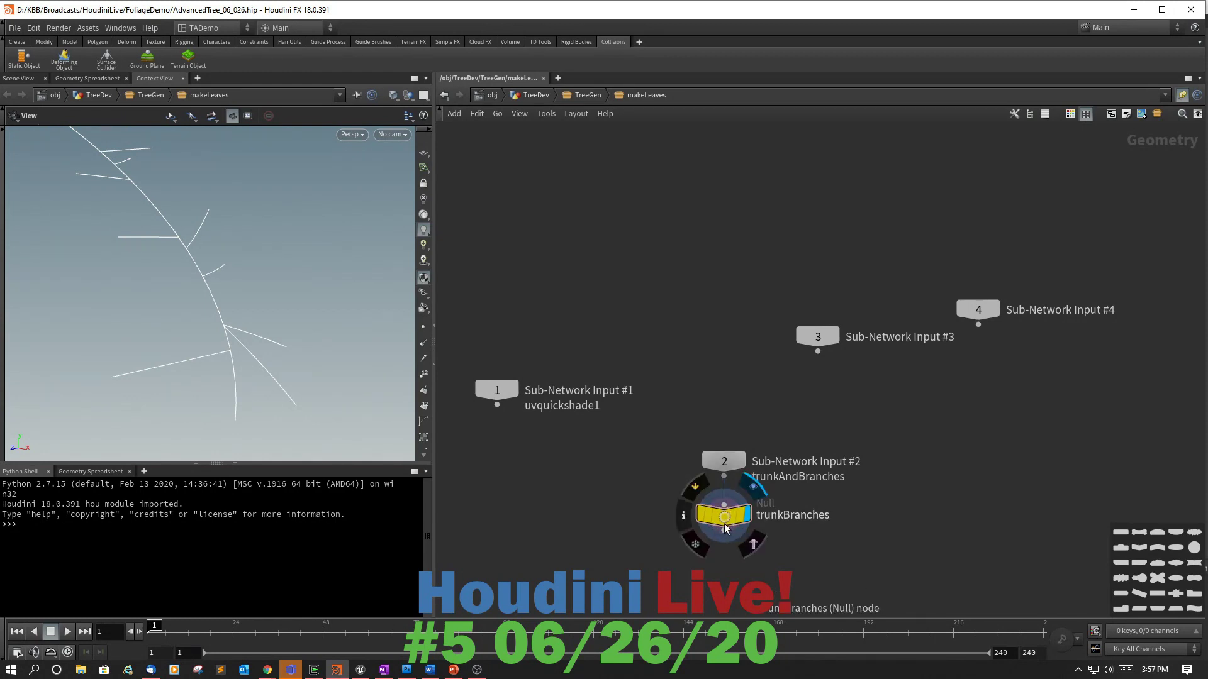
middle_click_drag(892, 553, 866, 419)
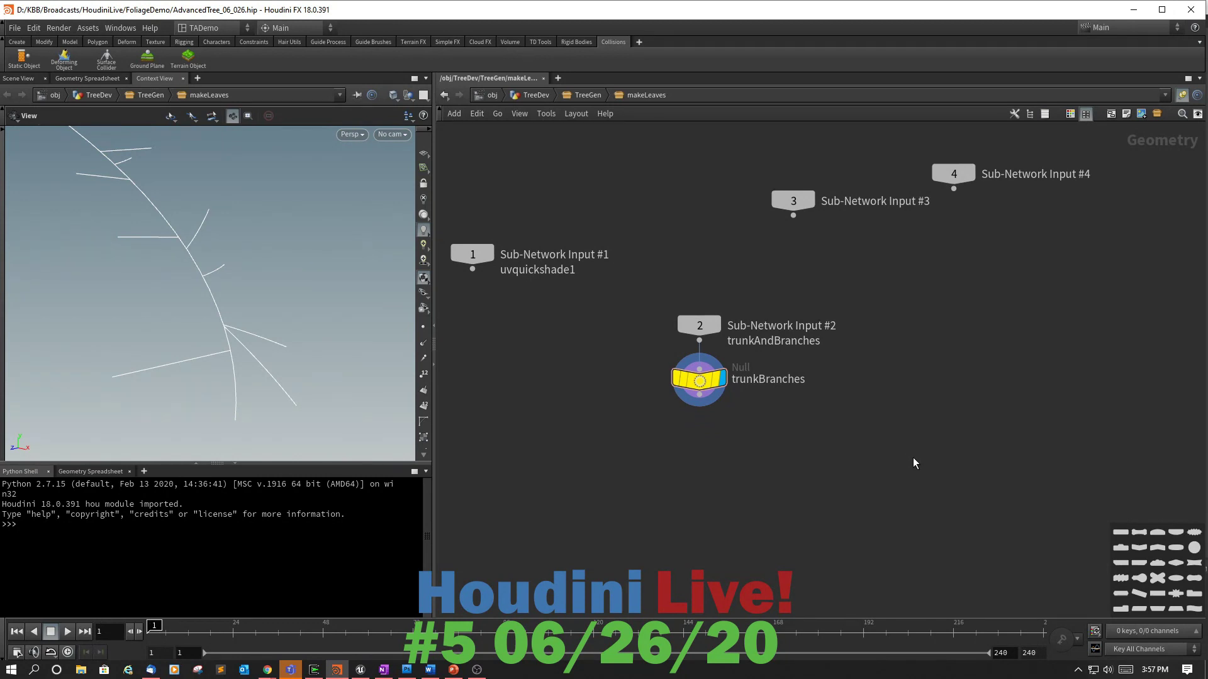
key("z")
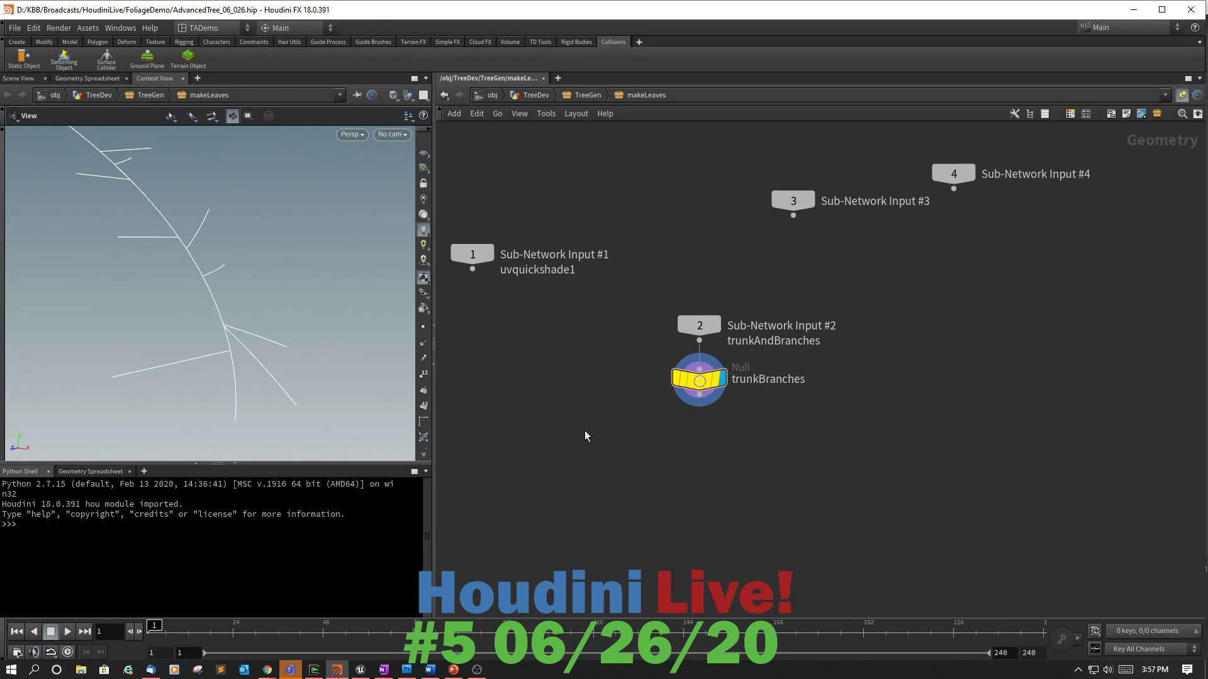
Add a Delete node to the output of trunkBranches, line it up underneath and set its display flag.
left_click(699, 395)
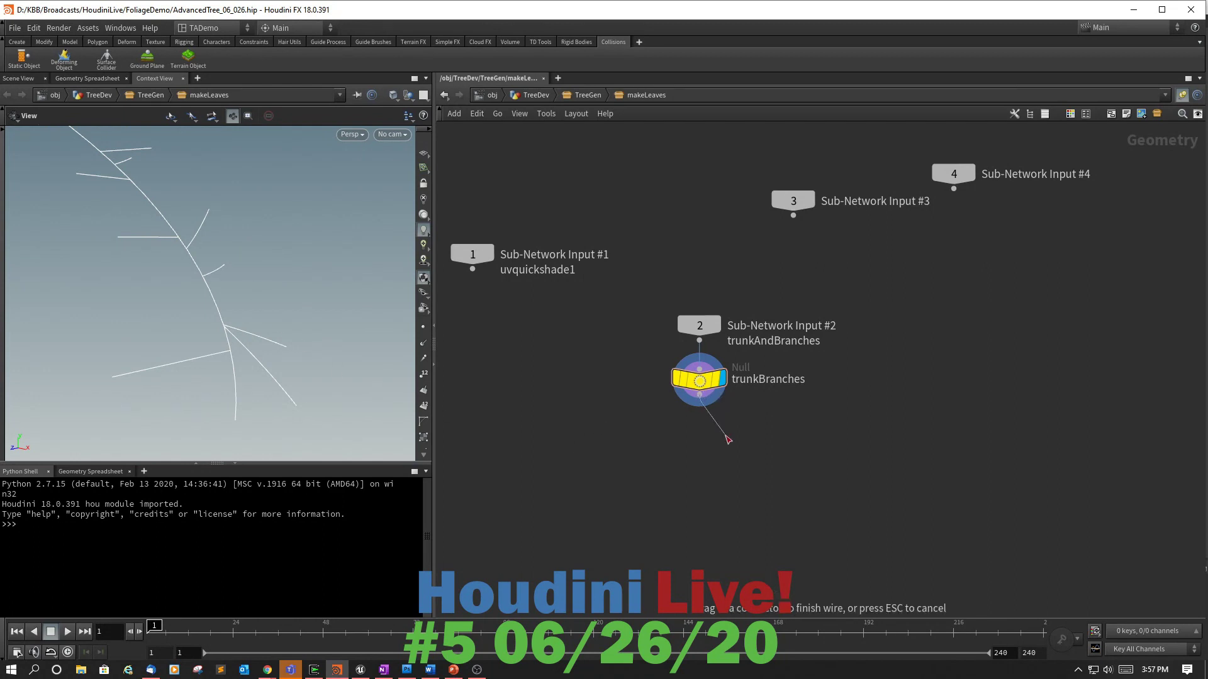
key("Tab")
type("dele")
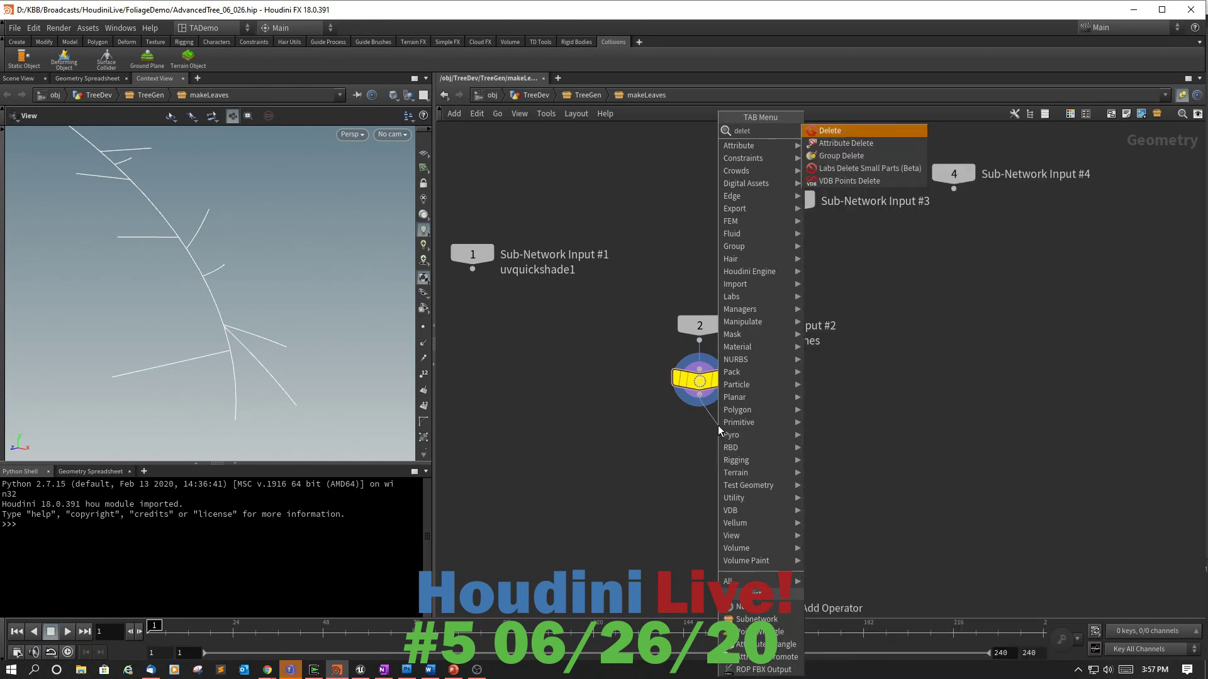
left_click(829, 131)
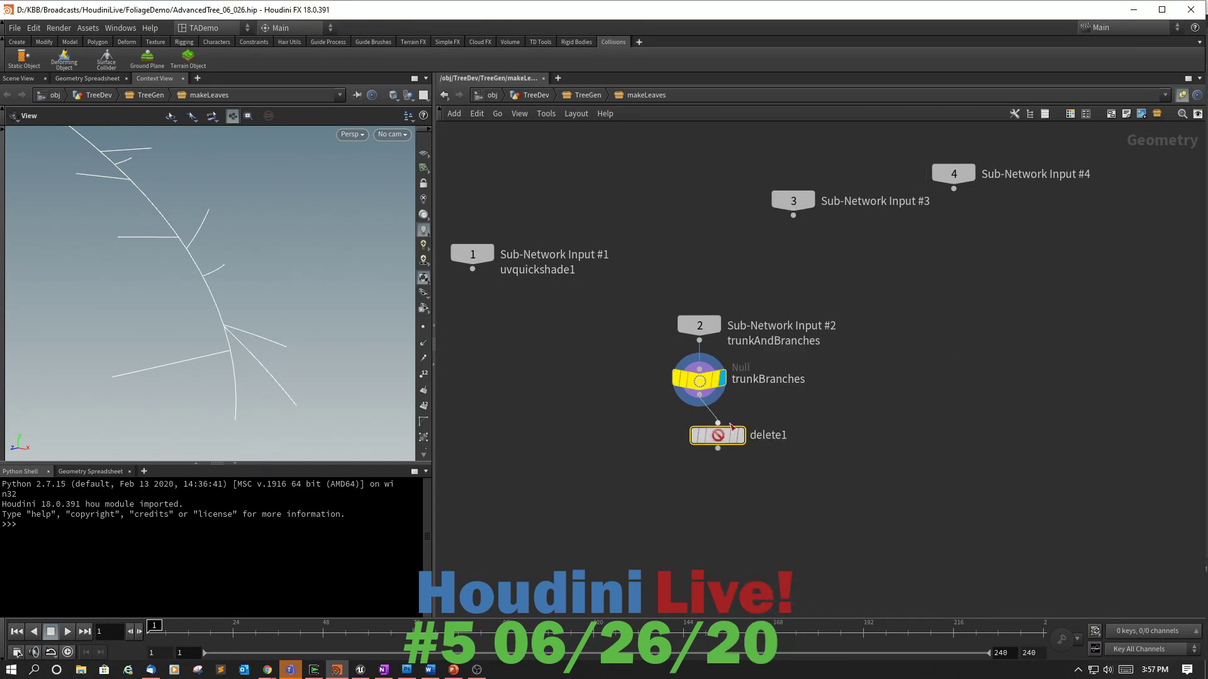
left_click(716, 442)
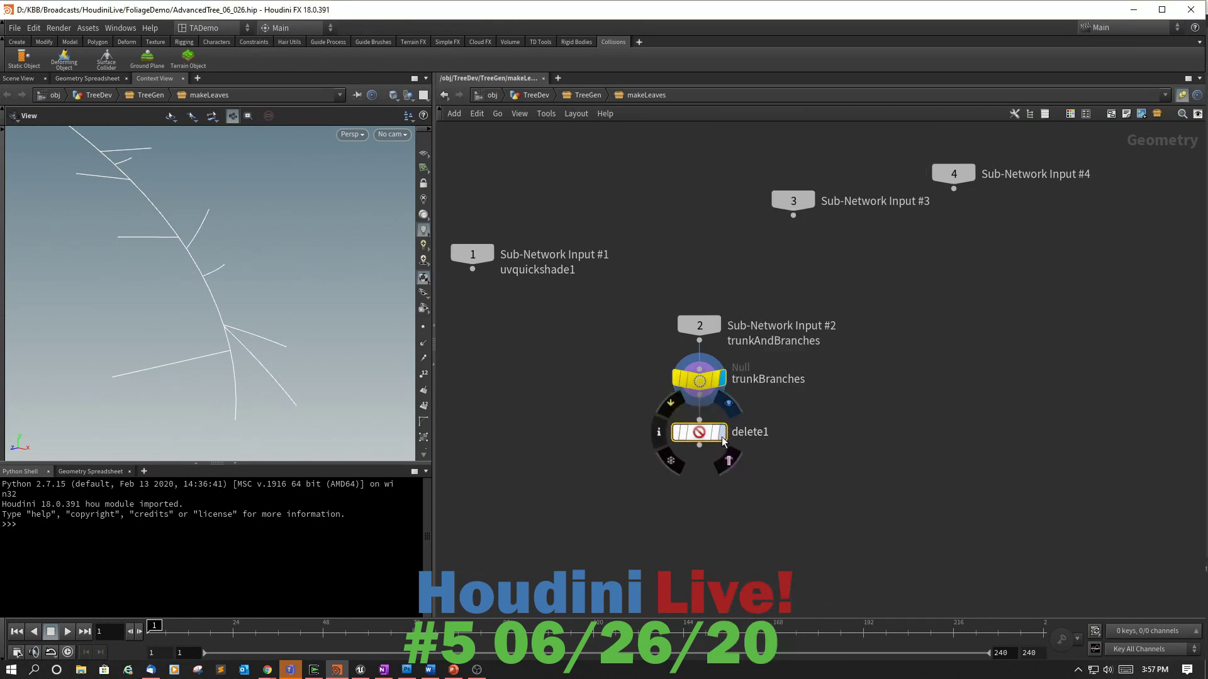
left_click(722, 434)
Show the delete node's parameters and rename the node DeleteNonLeafLevels.
key("p")
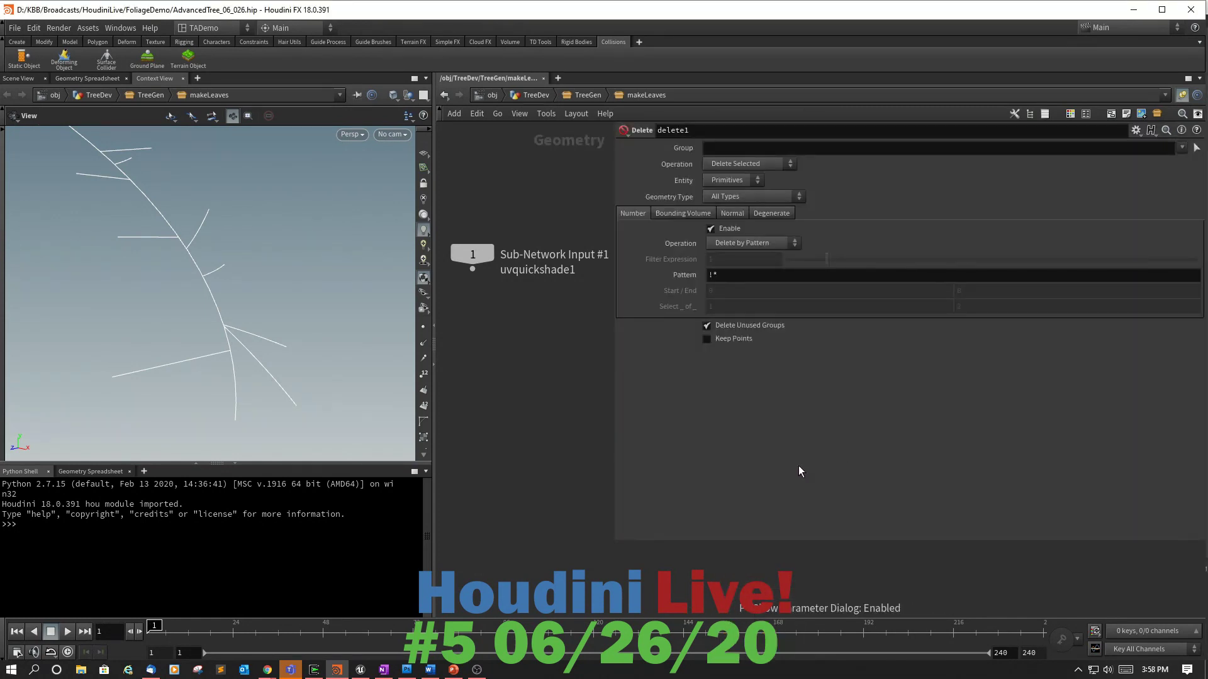
middle_click_drag(581, 422, 419, 467)
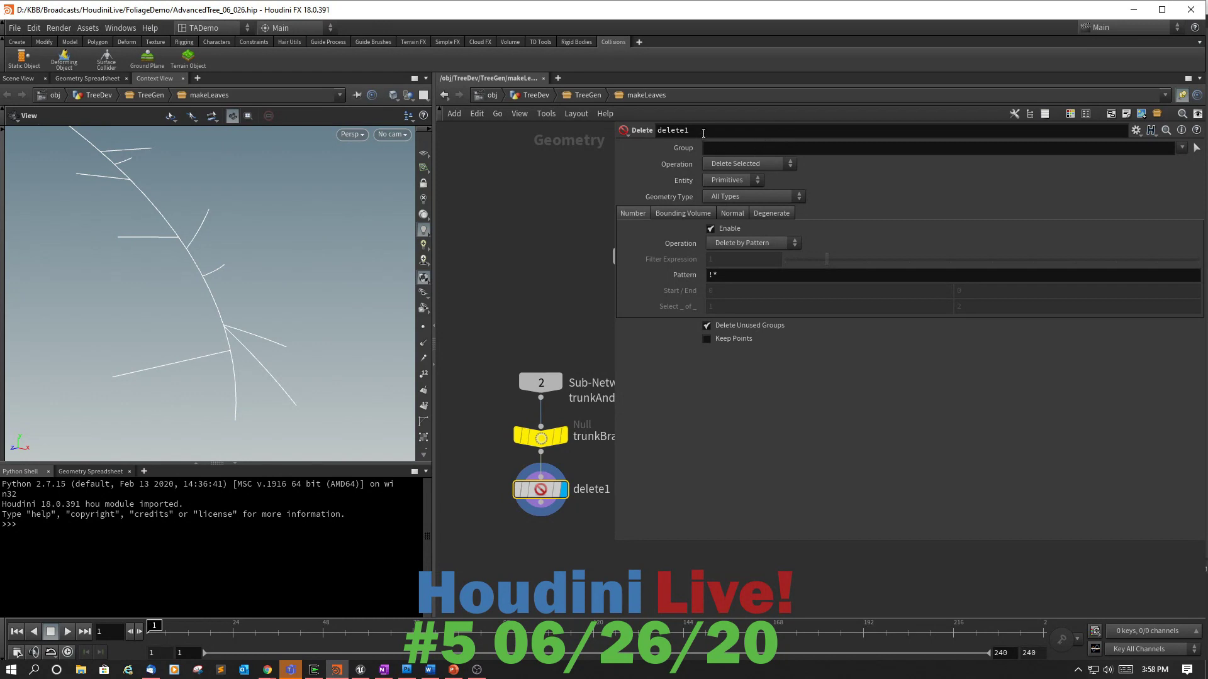
left_click(704, 131)
type("D")
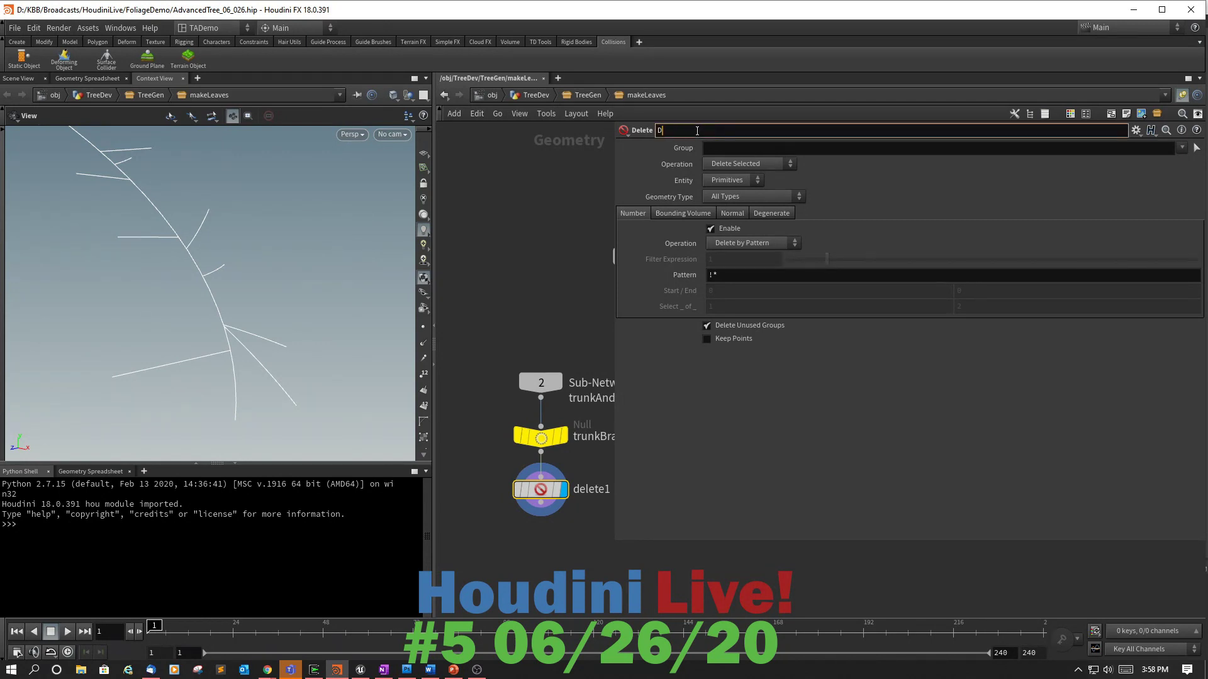
type("eleteN")
type("orLeafLevels")
key("Return")
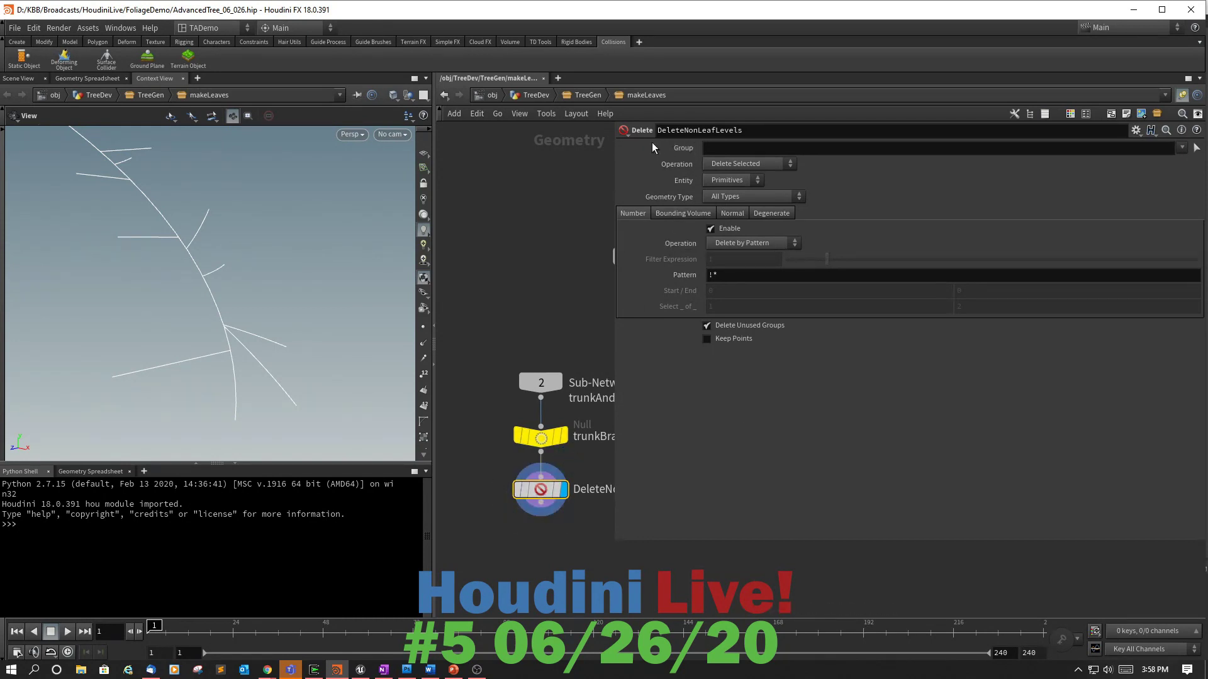
Edit the parameter interface of DeleteNonLeafLevels and add an integer parameter directly under root, above Group.
mouse_move(545, 494)
scroll(680, 553, "down", 2)
scroll(681, 553, "up", 3)
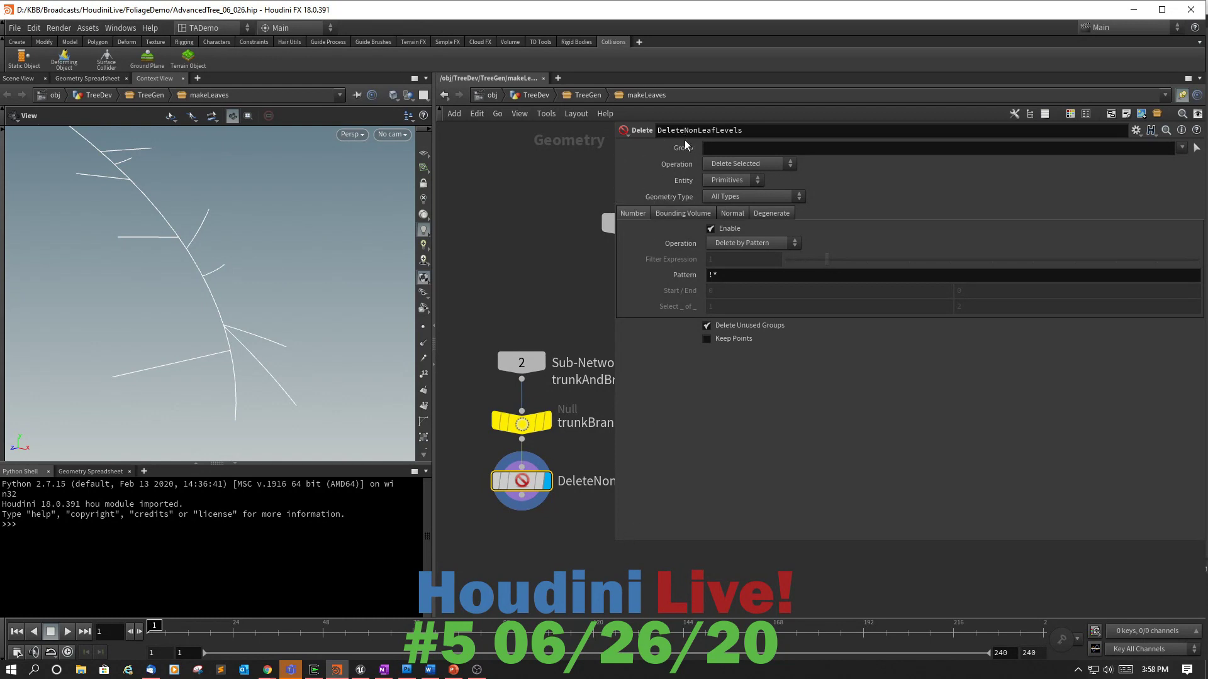
right_click(522, 483)
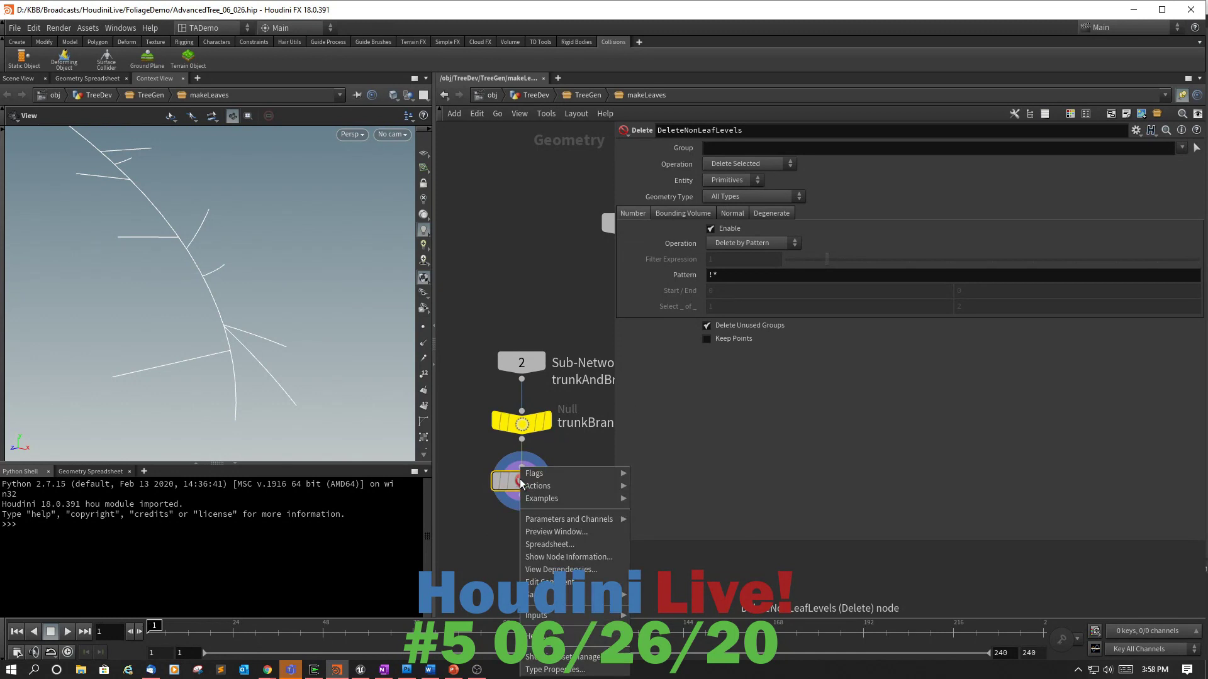
mouse_move(535, 521)
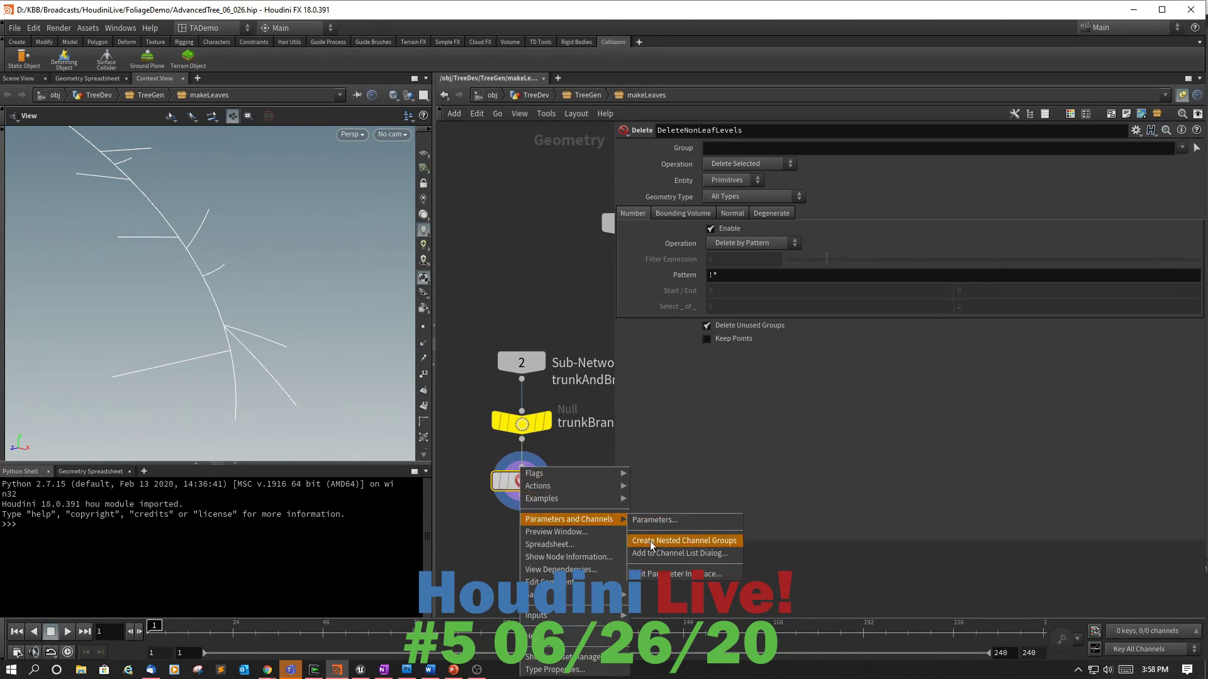
left_click(679, 574)
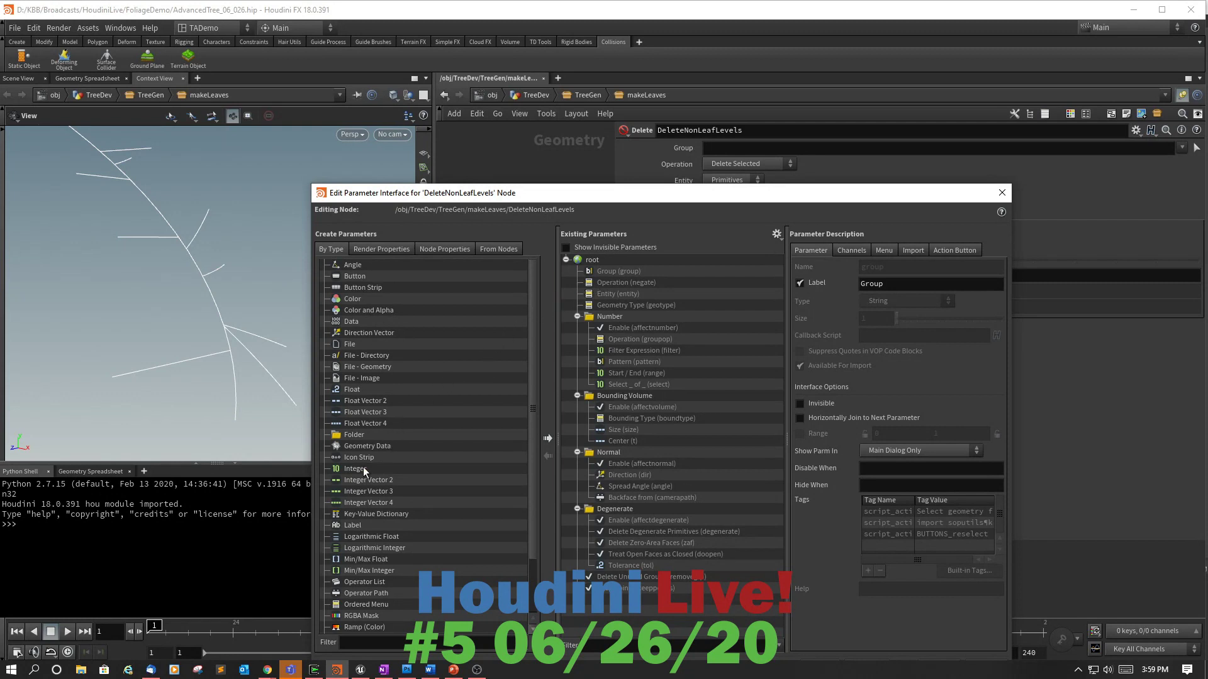
left_click_drag(521, 329, 590, 263)
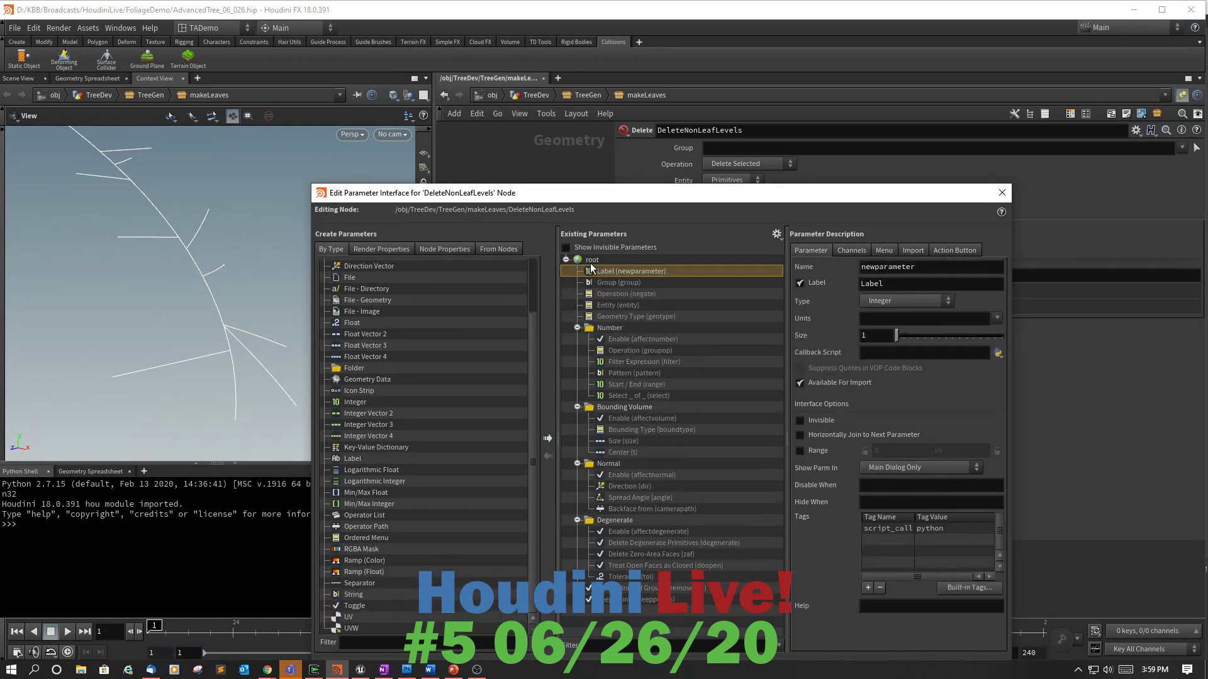
Name the new integer parameter minLevel, label it "Minumum Level", and accept the interface changes.
double_click(870, 268)
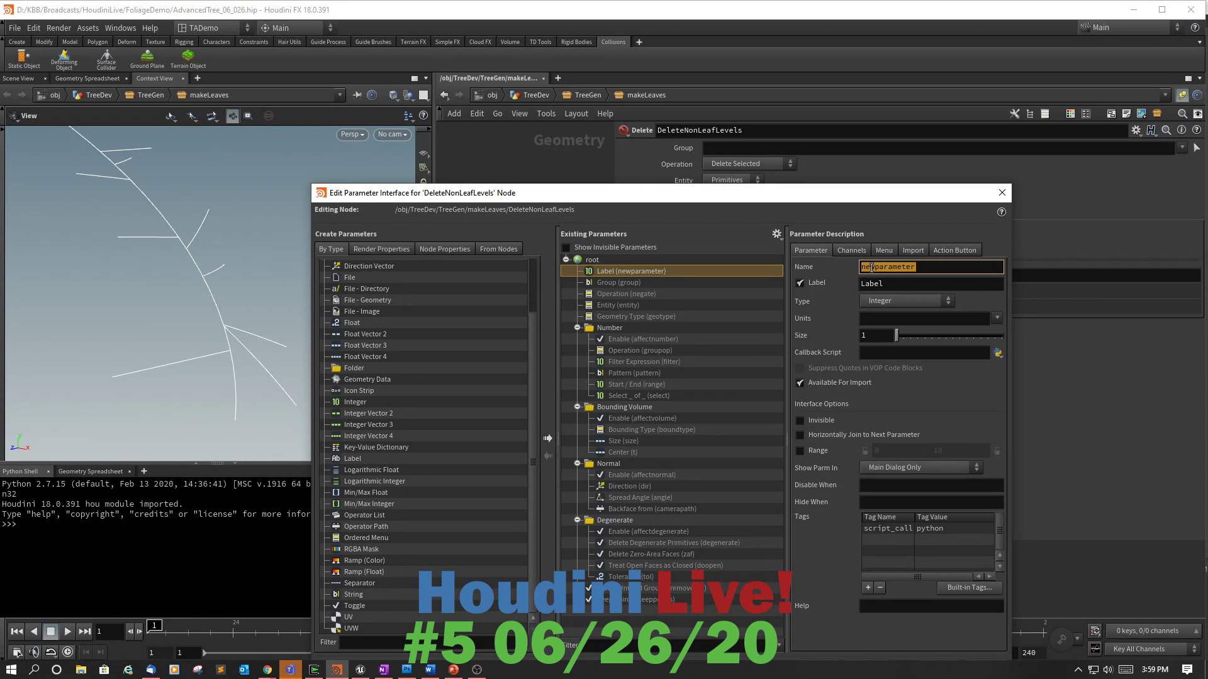
type("minLevel")
key("Tab")
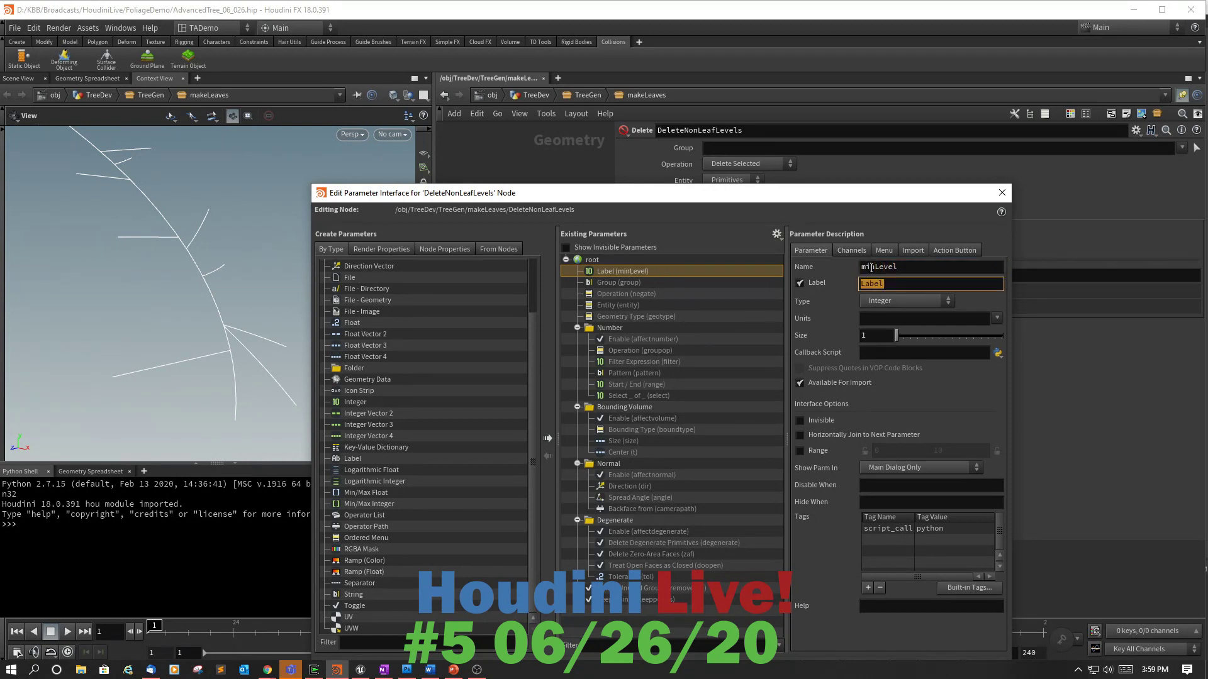
type("Minumum Level")
left_click(855, 252)
left_click(804, 249)
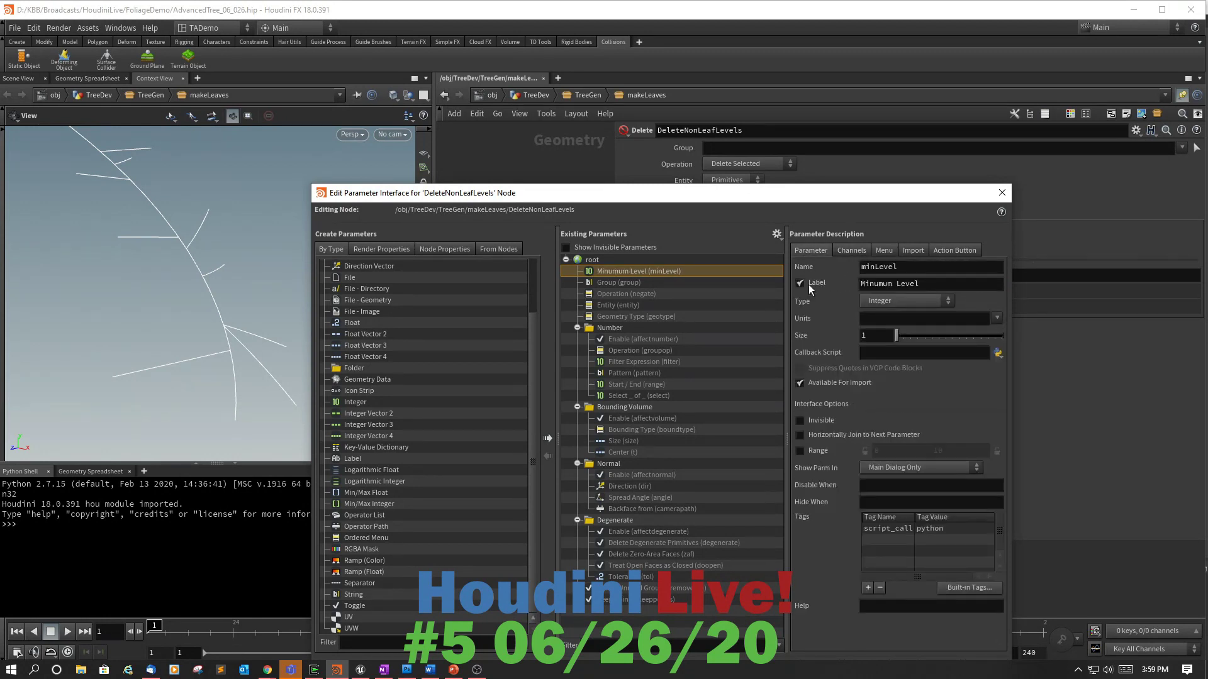
left_click_drag(765, 196, 672, 42)
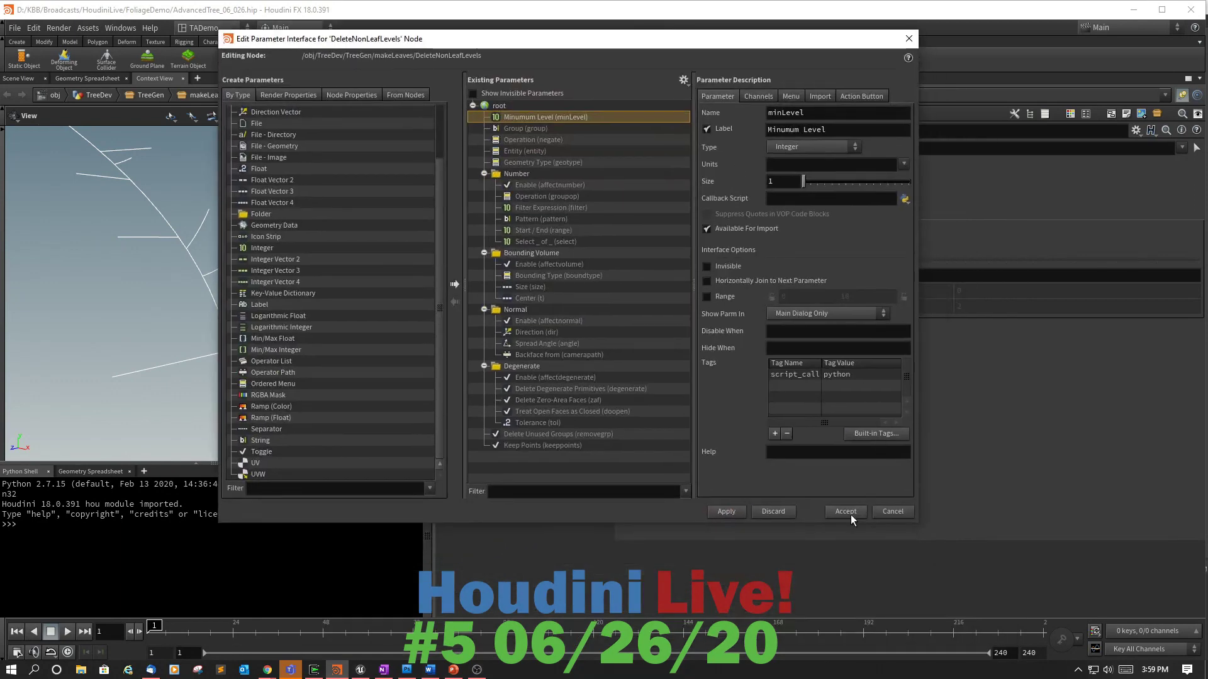
left_click(846, 511)
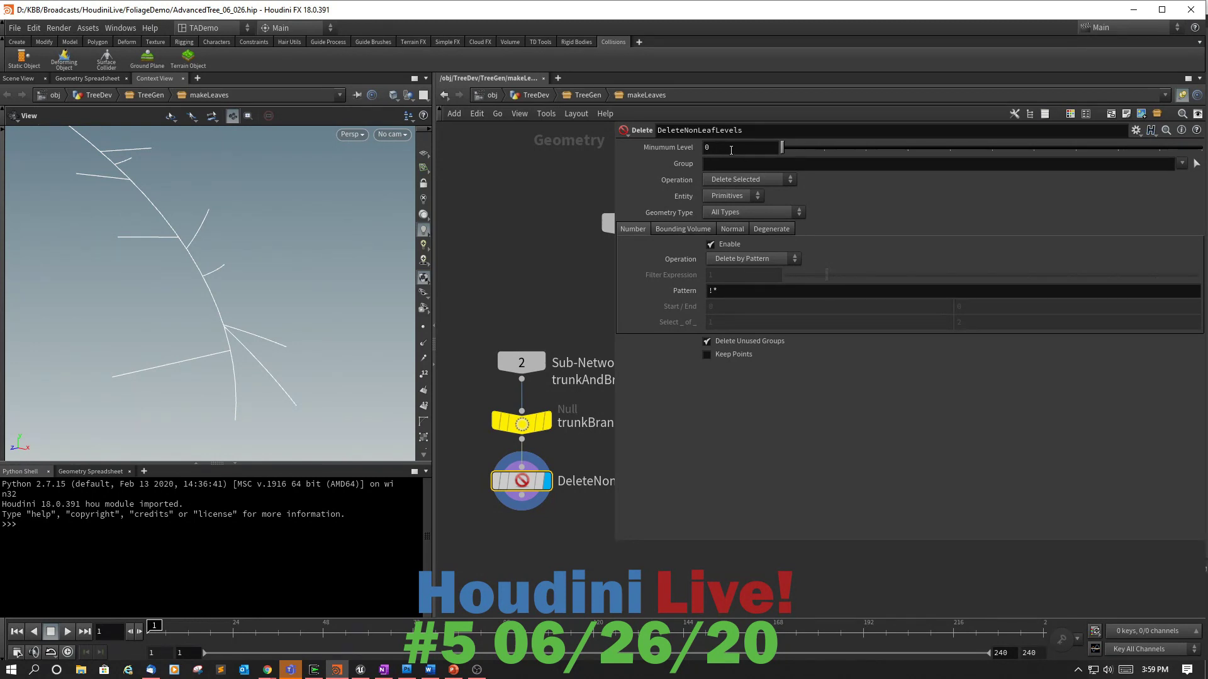
Enter the channel reference ch("../../branchLevels") as the Minumum Level of DeleteNonLeafLevels.
left_click(730, 150)
type("ch")
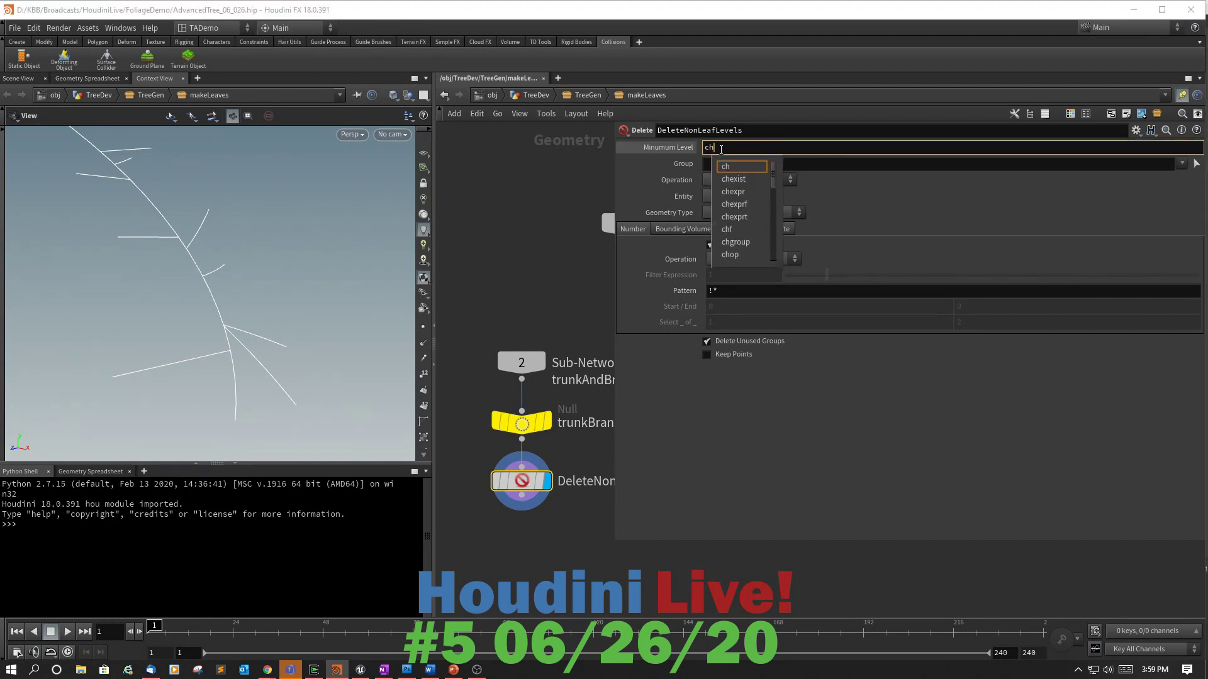
type("(")
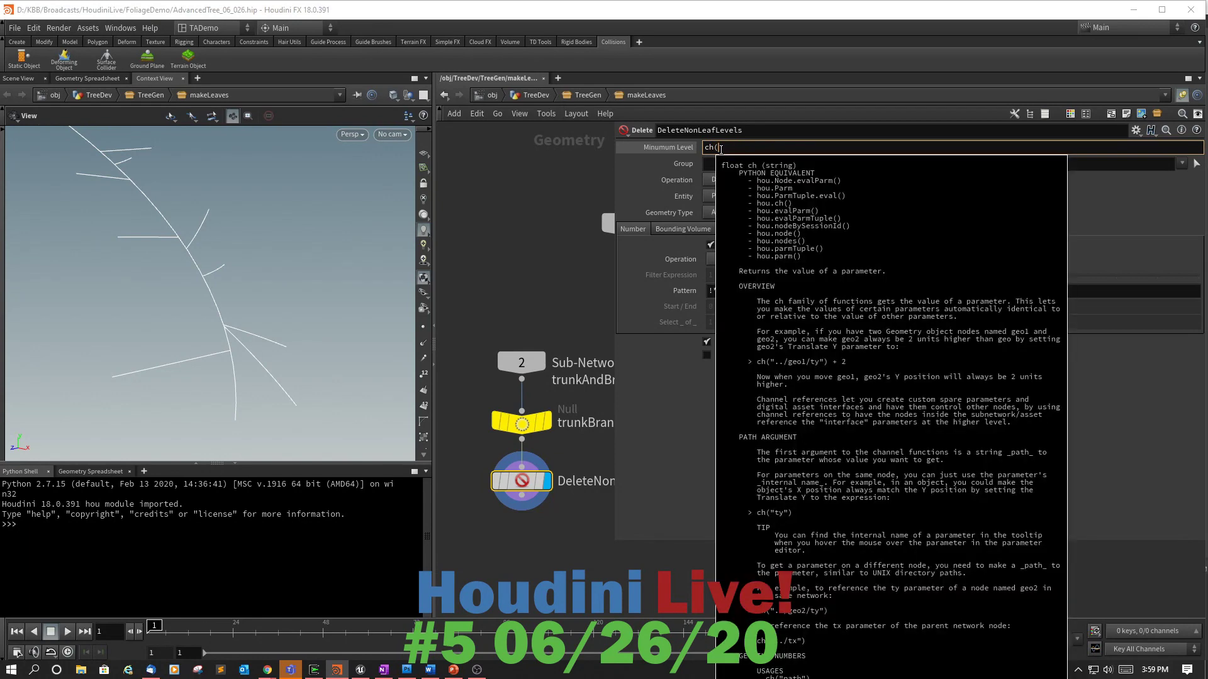
type(")")
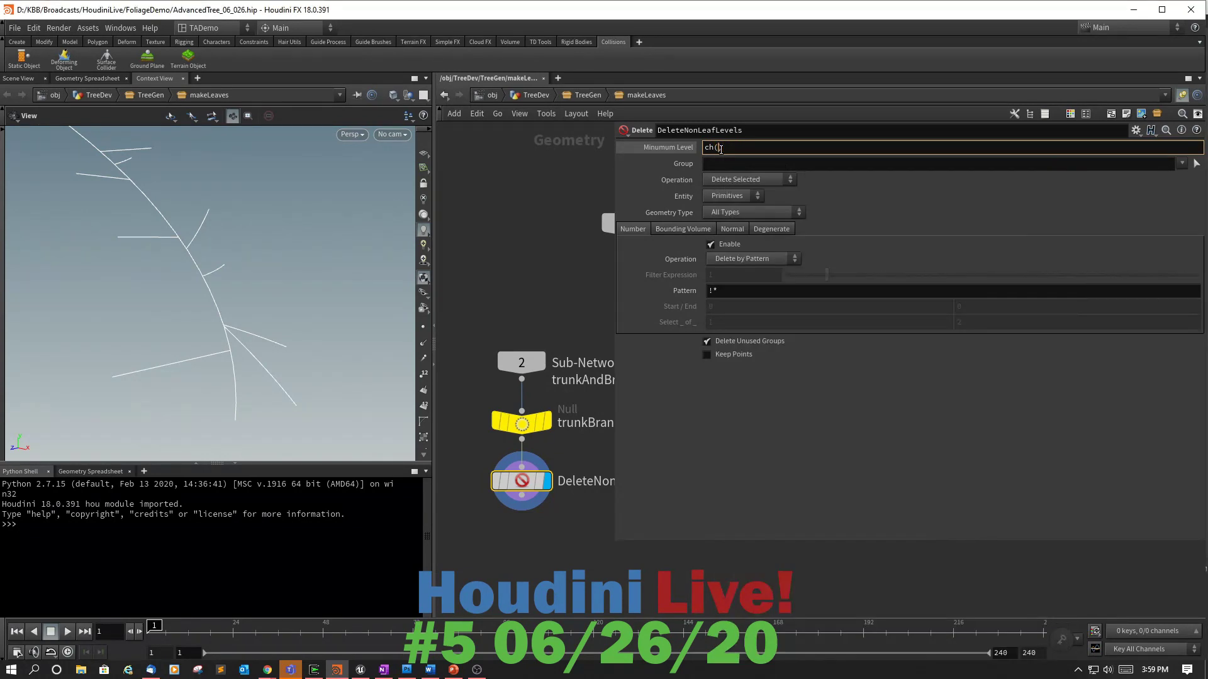
type("\"")
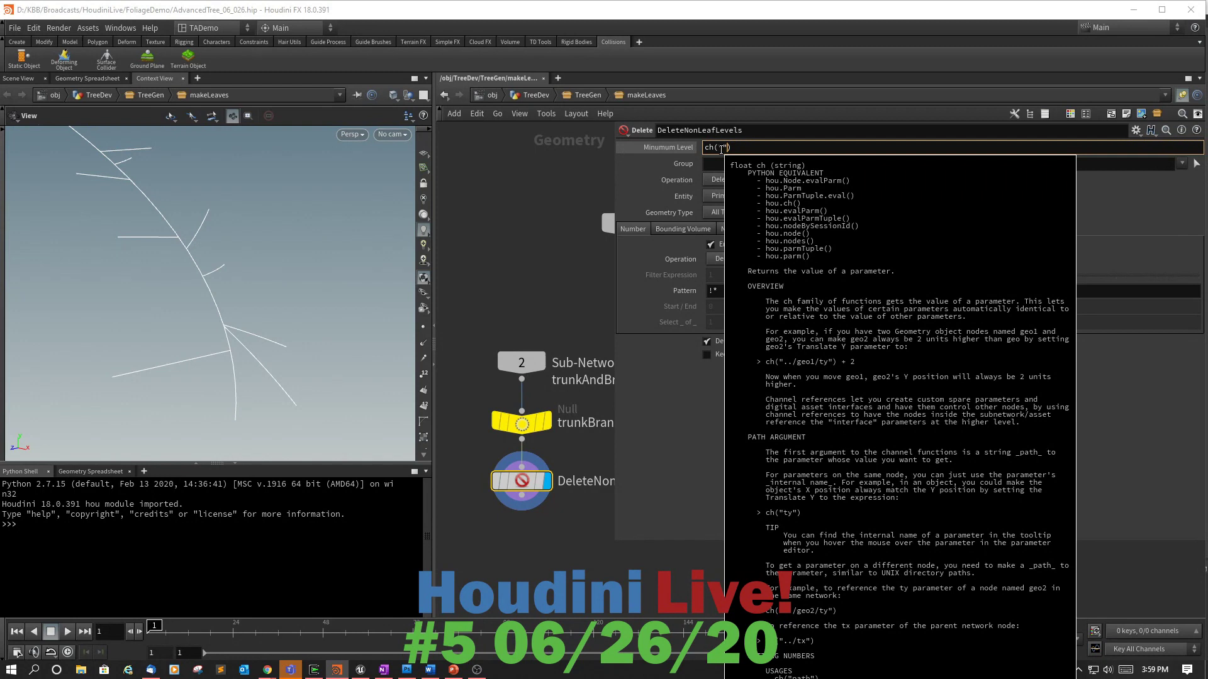
left_click(722, 149)
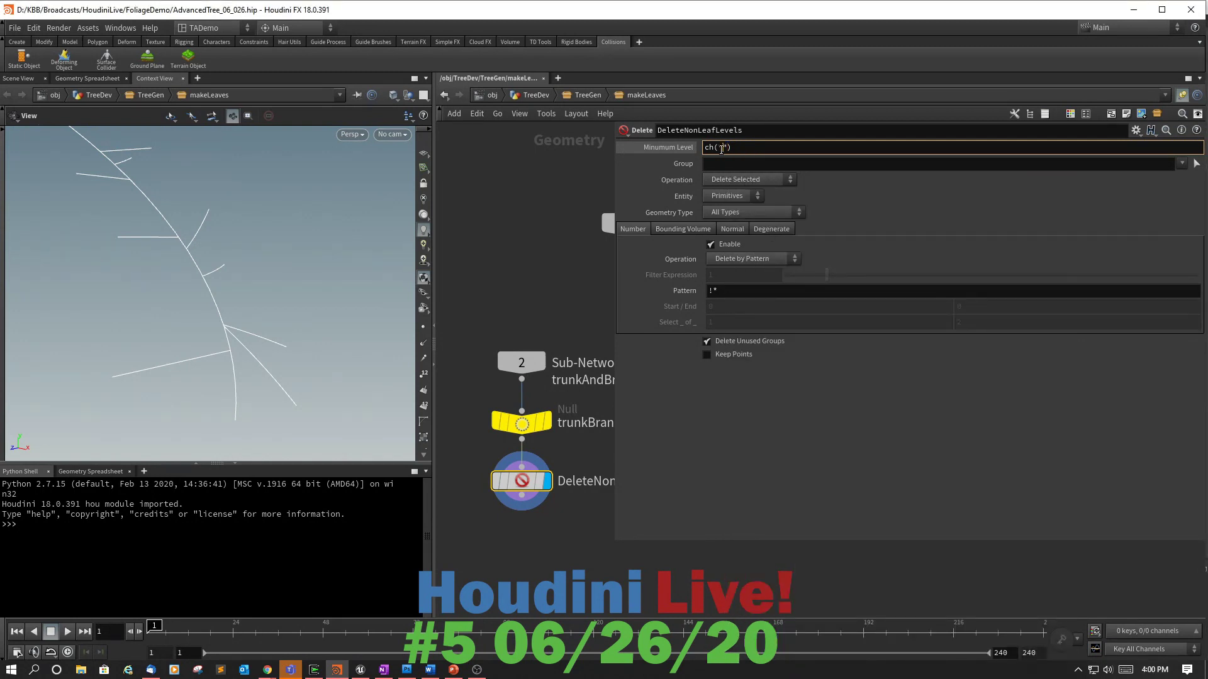
type("../..")
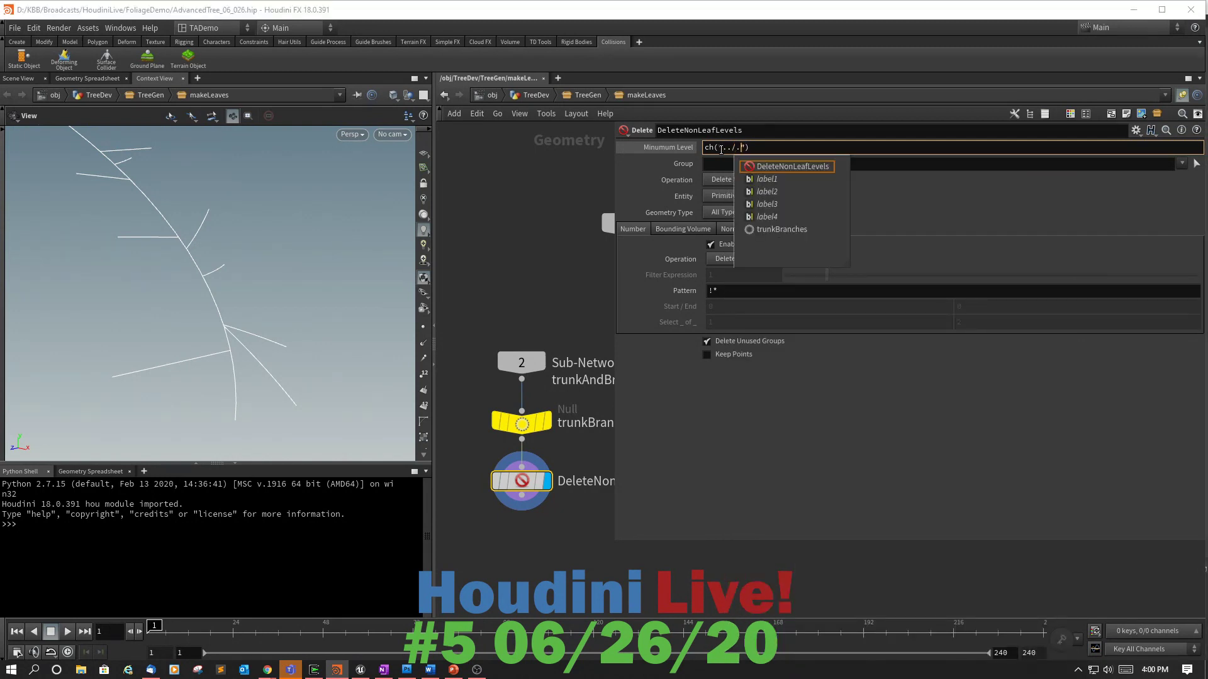
type("/")
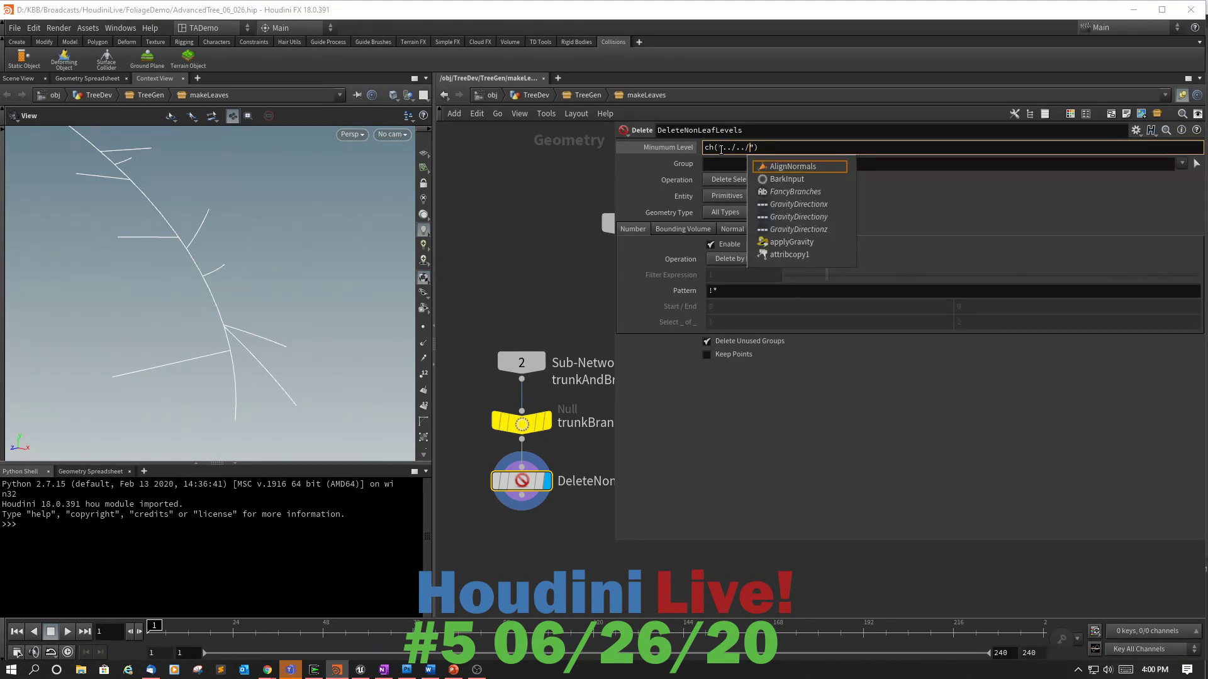
type("br")
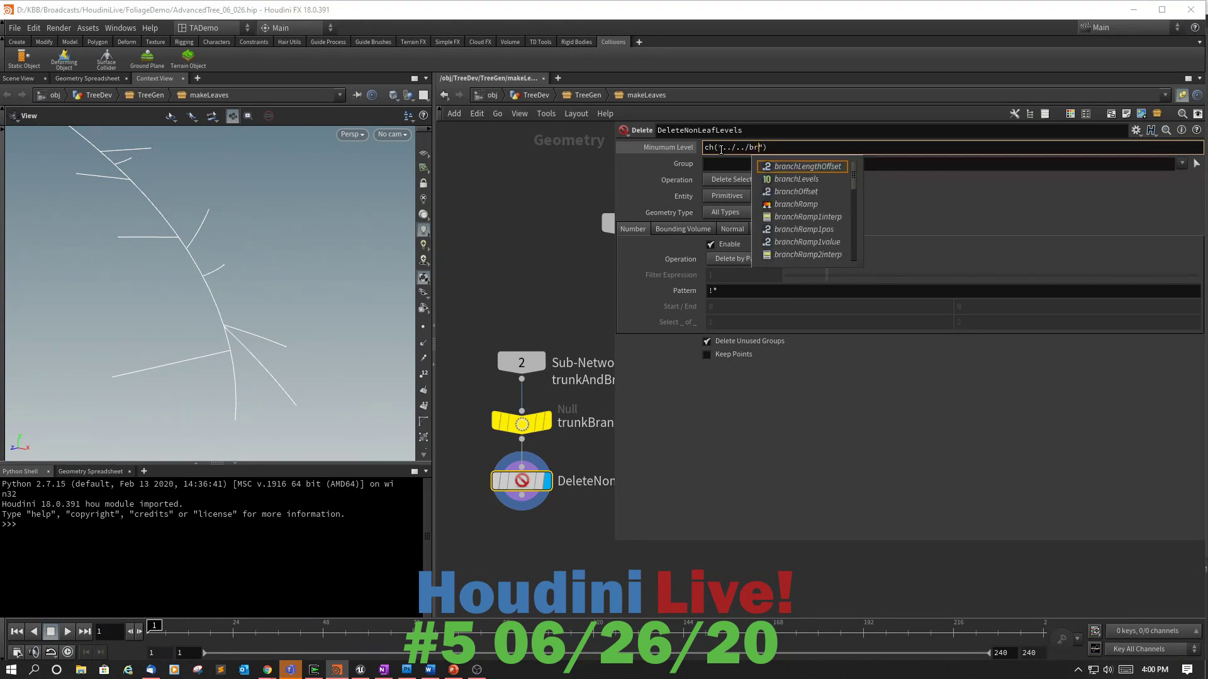
key("Escape")
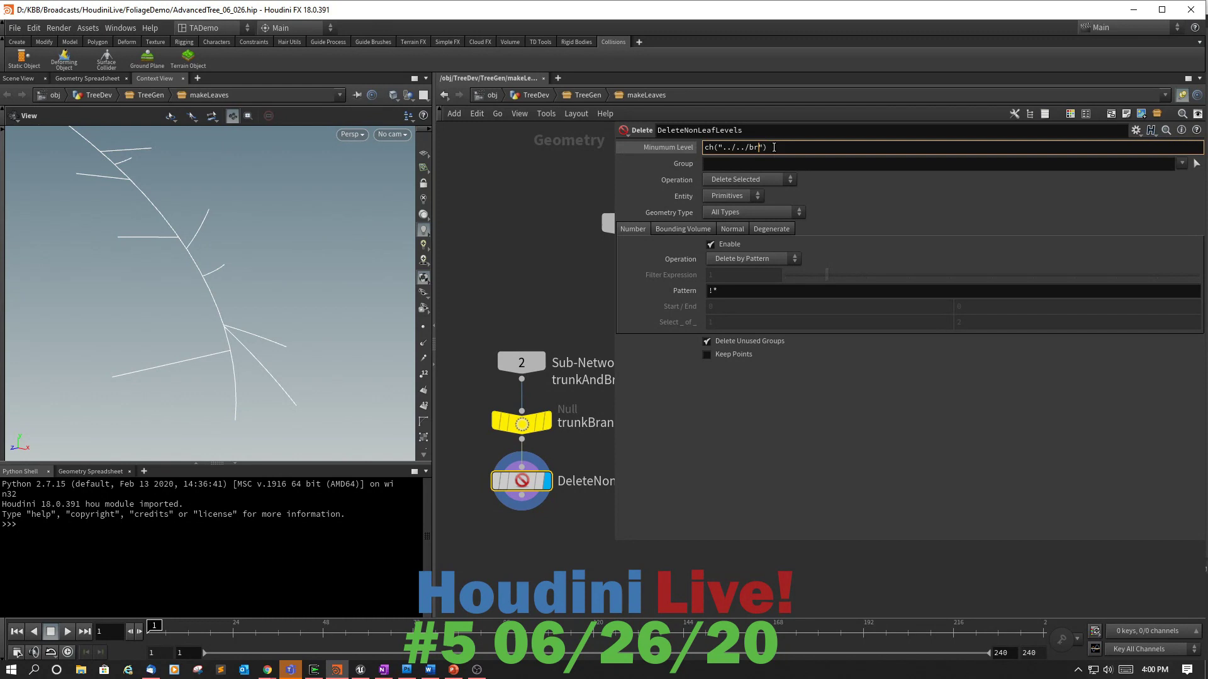
key("BackSpace")
key("BackSpace")
type("br")
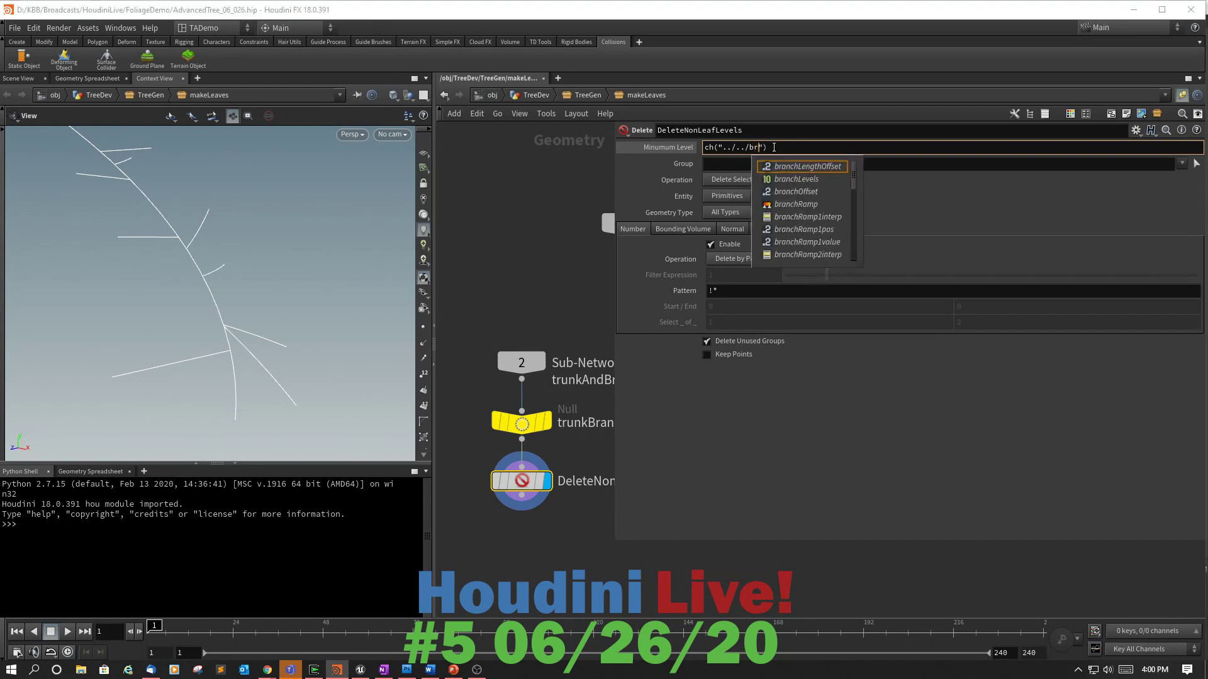
key("Down")
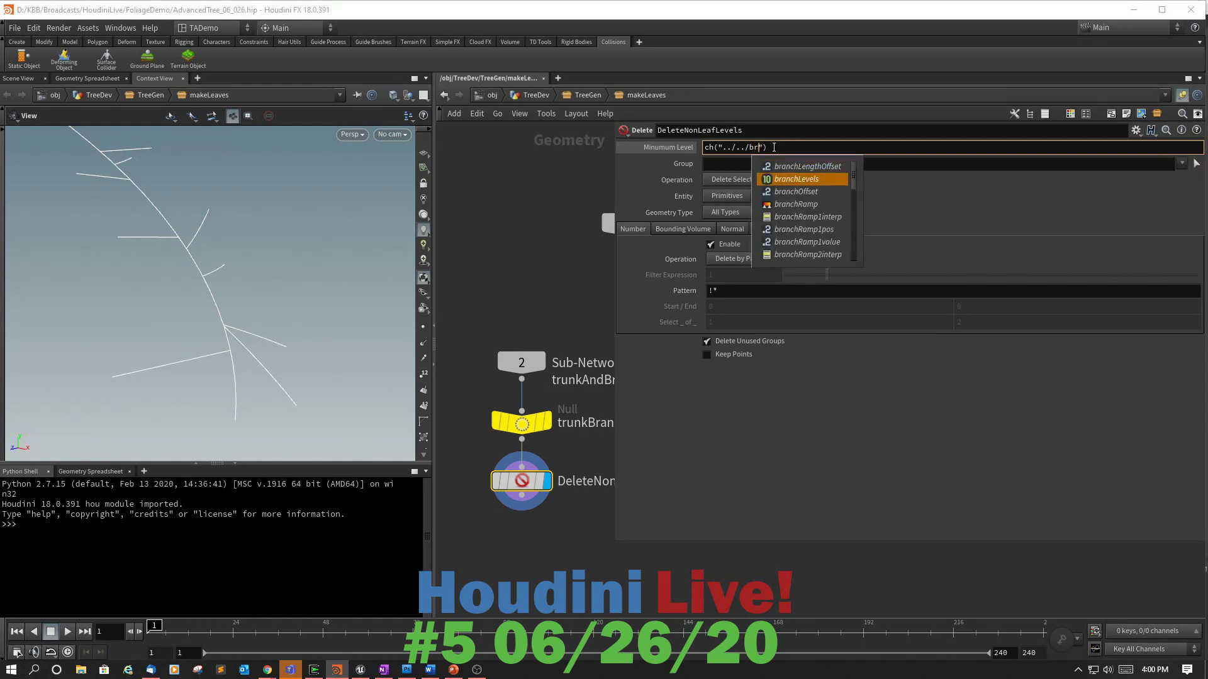
key("Return")
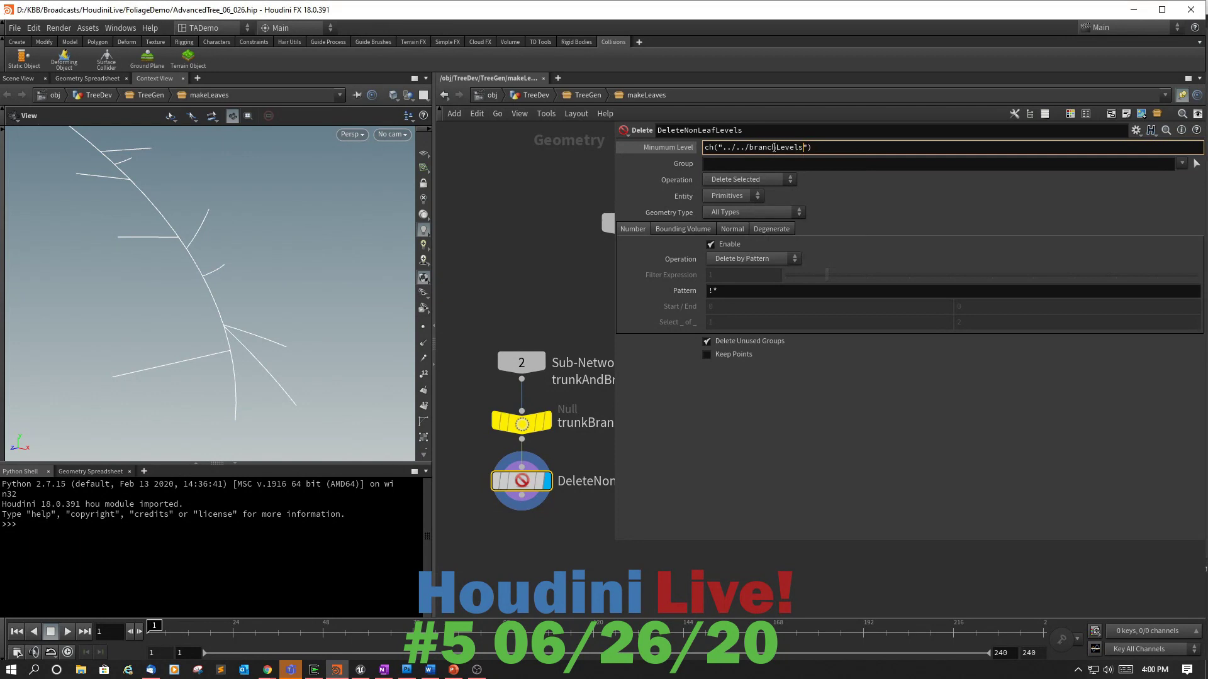
Extend the Minumum Level expression to ch("../../branchLevels")-2 and check its evaluated value.
left_click(817, 146)
type("-2")
key("Return")
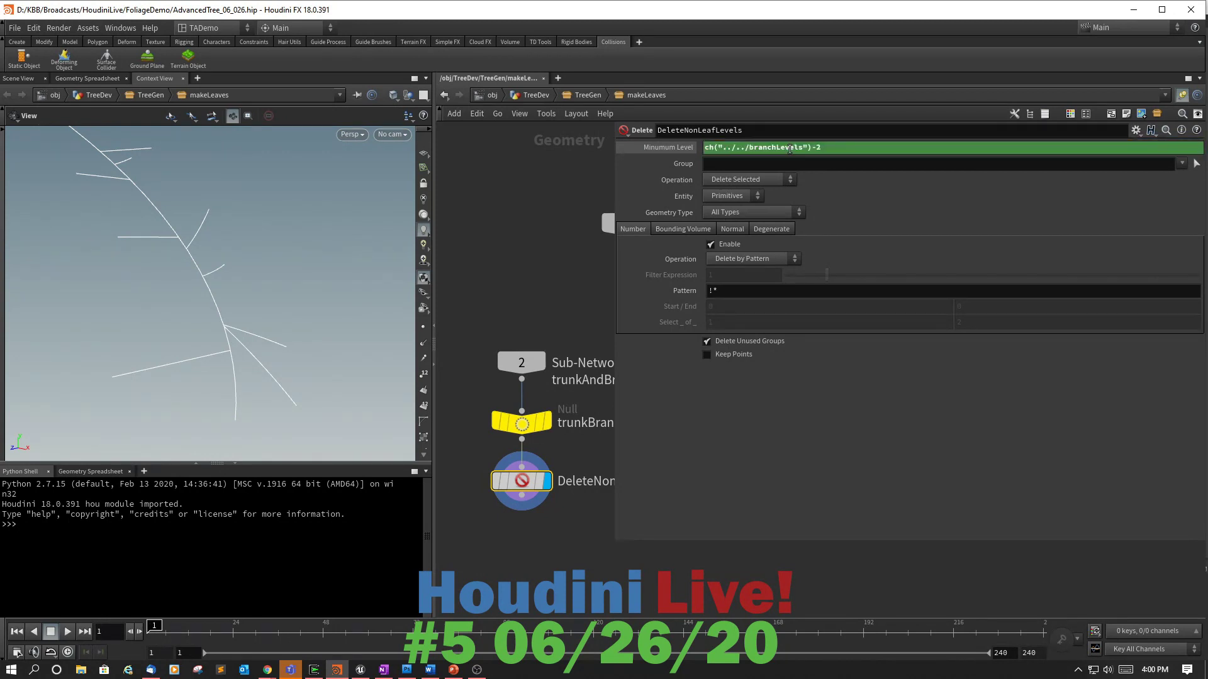
left_click(670, 150)
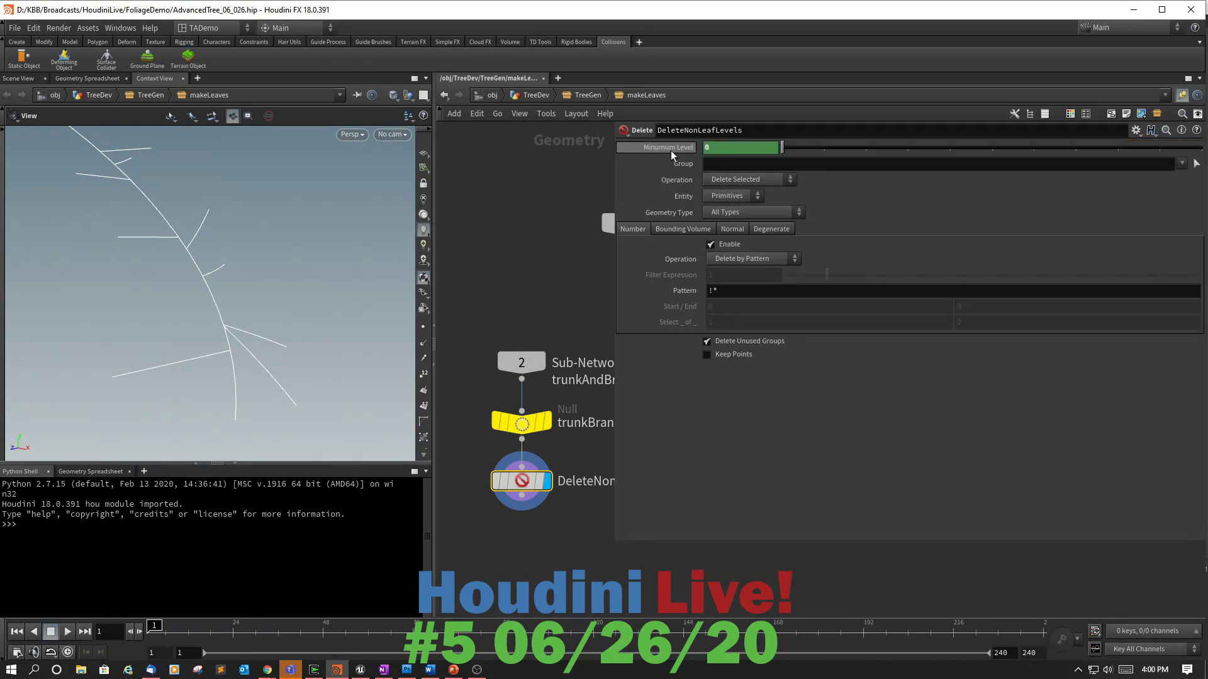
left_click(670, 149)
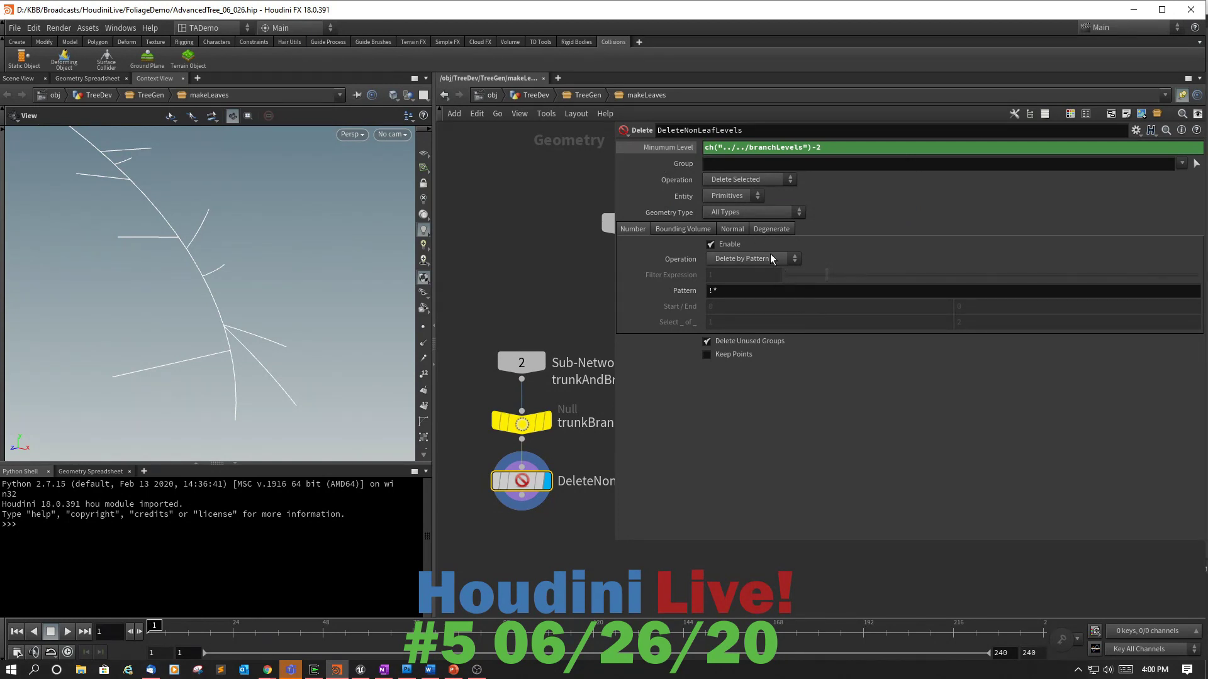
Configure the Delete node to Delete Non-Selected with entity Points, using Delete by Expression as the number operation.
left_click(728, 180)
left_click(732, 202)
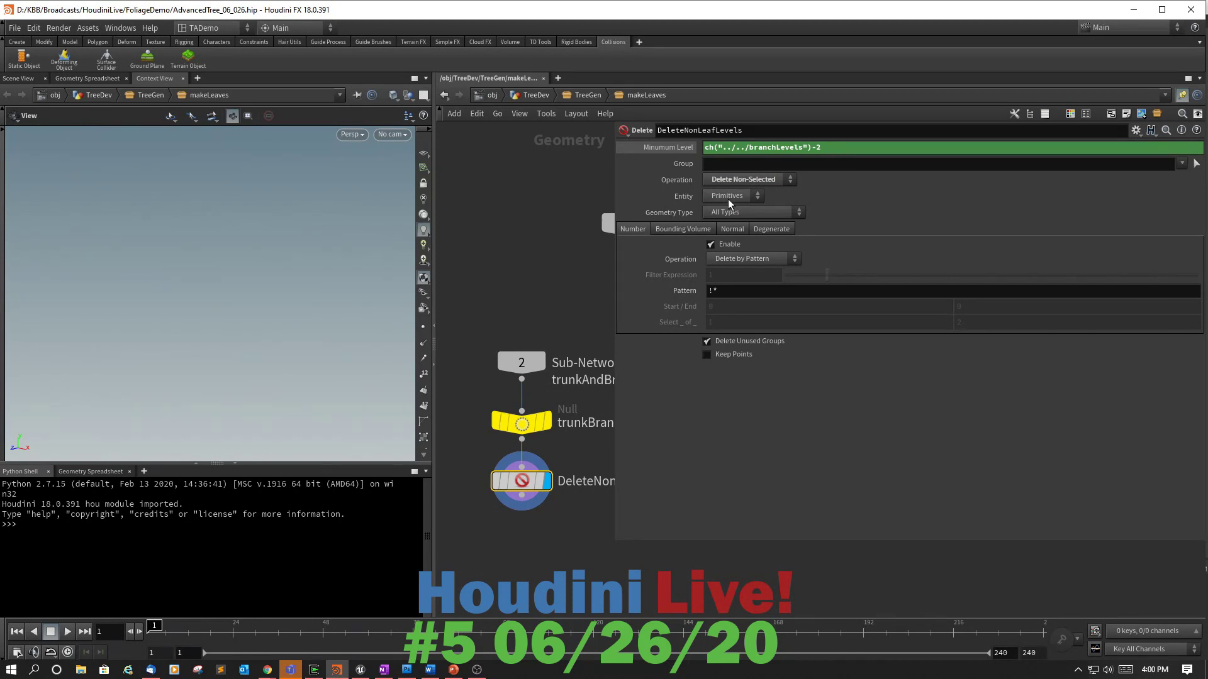
left_click(727, 194)
left_click(729, 218)
left_click(742, 255)
left_click(751, 296)
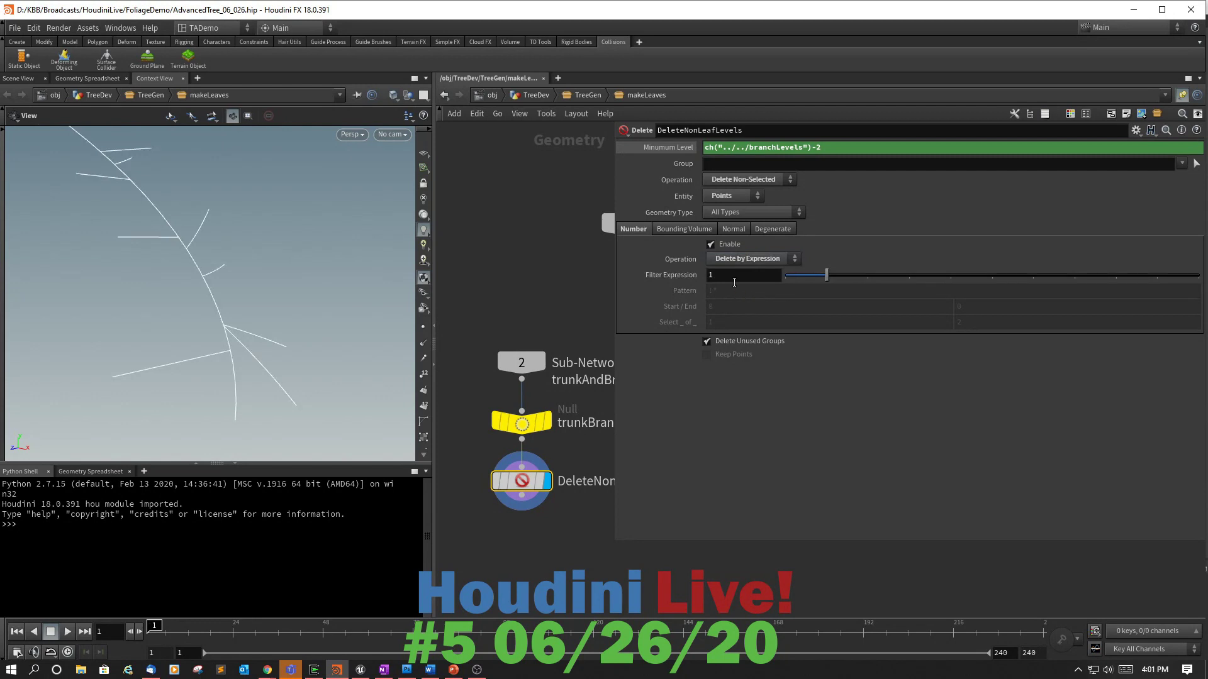
left_click(734, 272)
type("@level >= ch(")
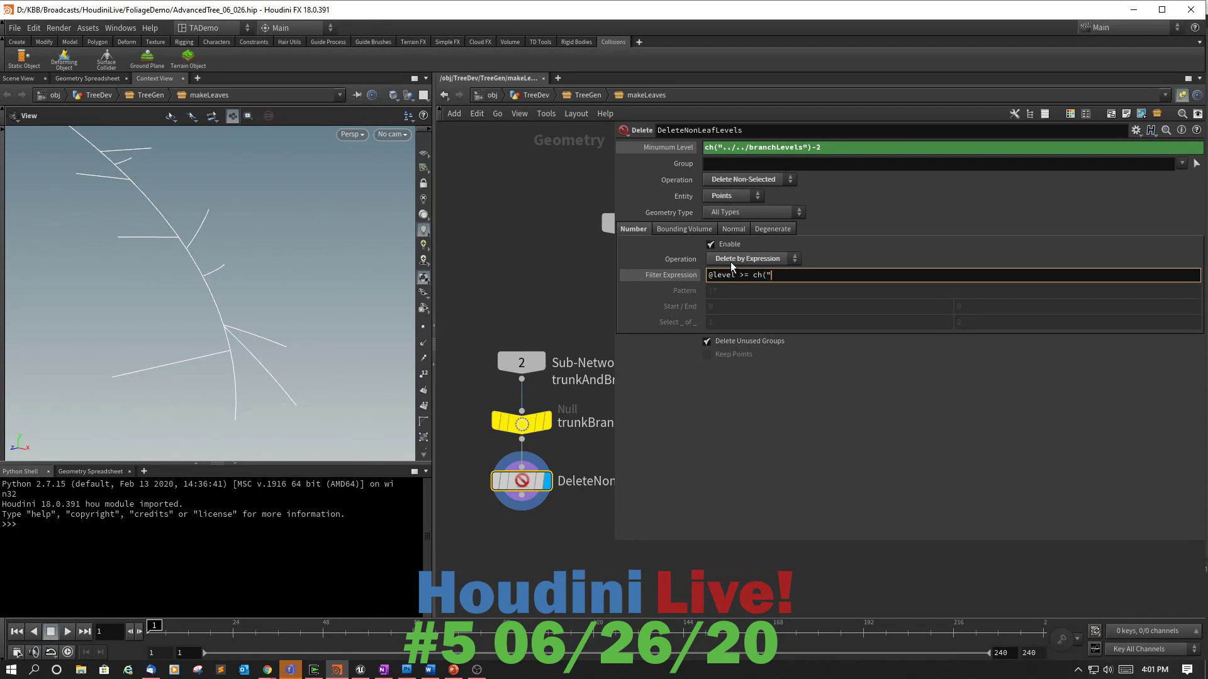
type("\"minLevel\")")
key("Return")
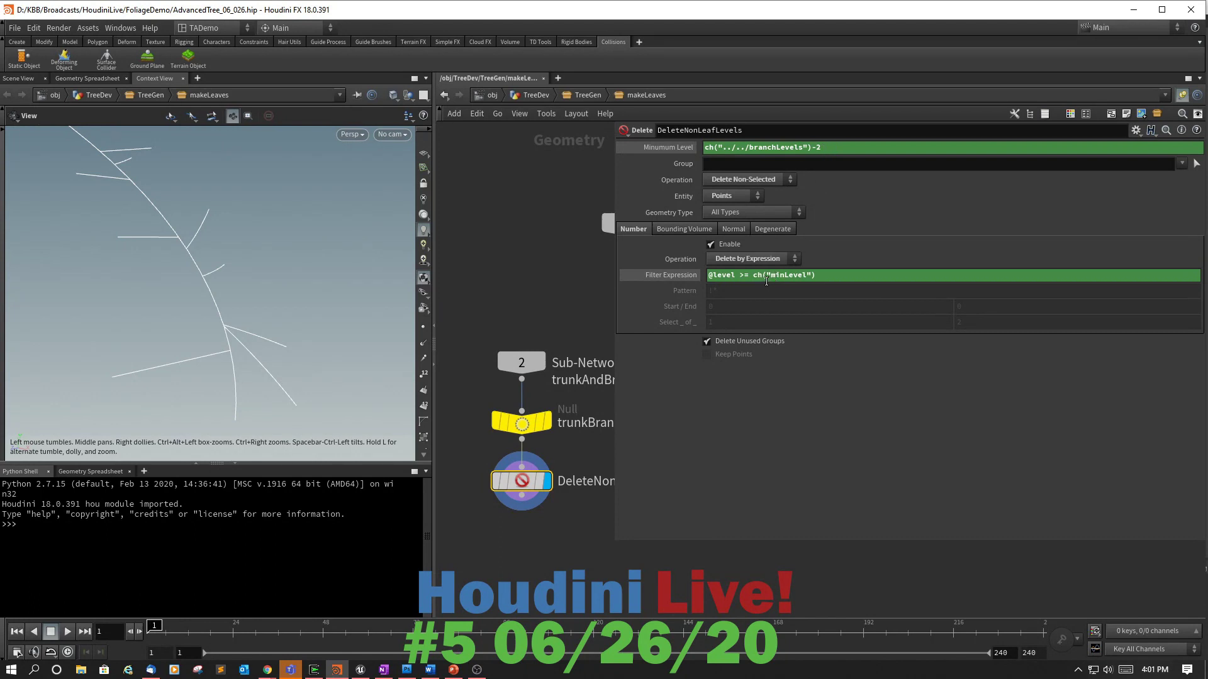
left_click(816, 149)
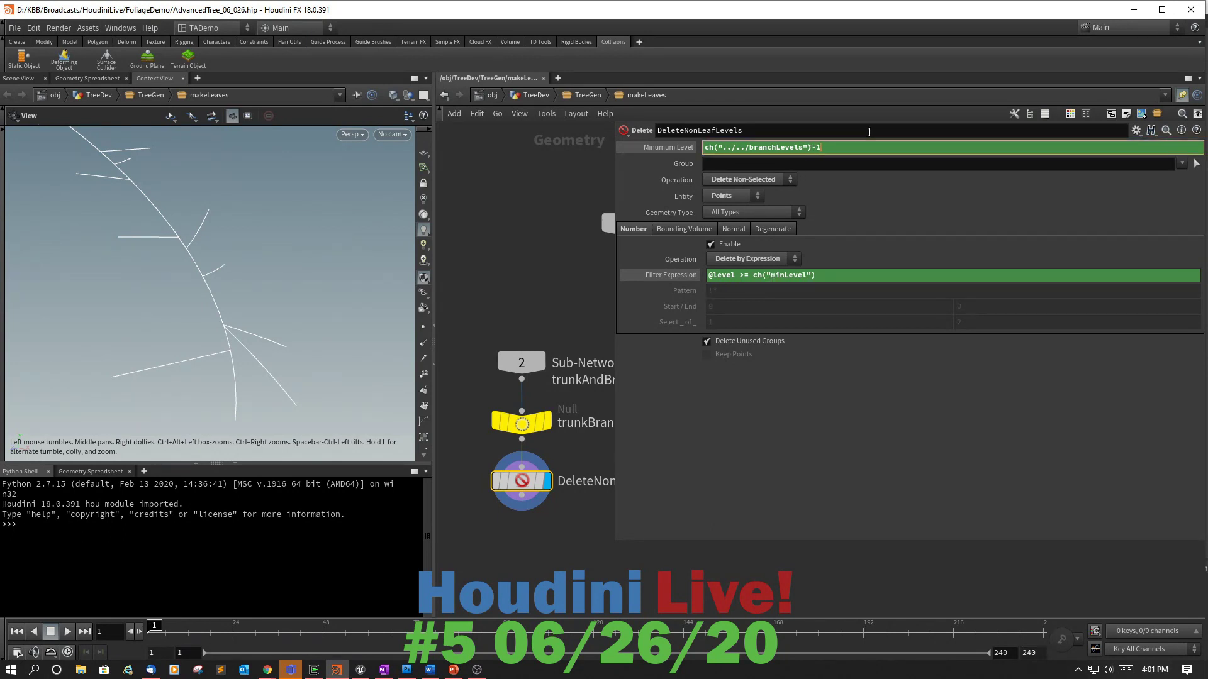
key("Return")
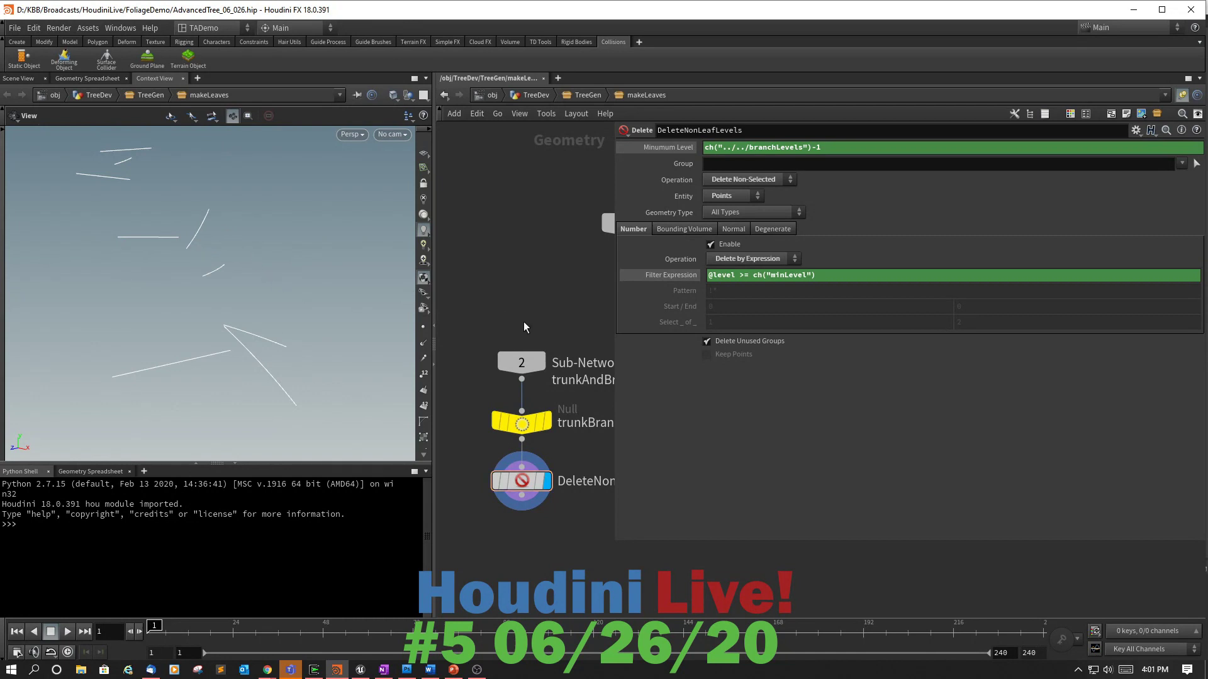
Set Branch Levels to 3 on the TreeGen node and return inside the makeLeaves subnetwork to check the isolated branch curves.
key("u")
key("u")
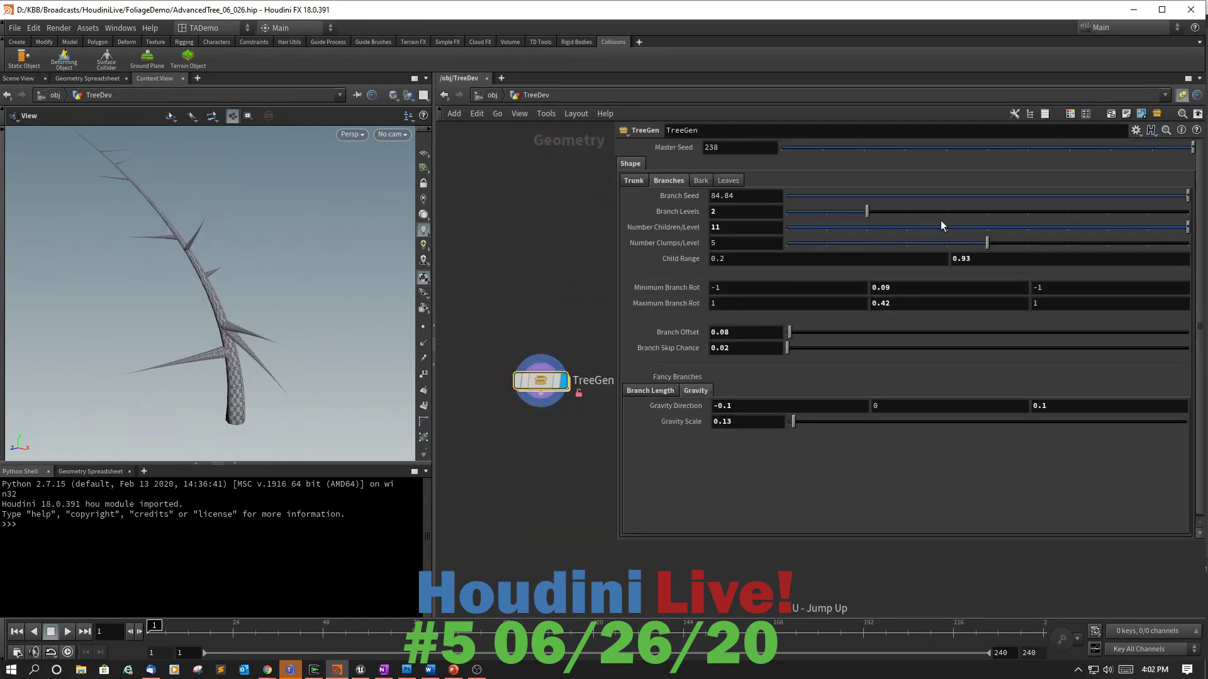
left_click(905, 207)
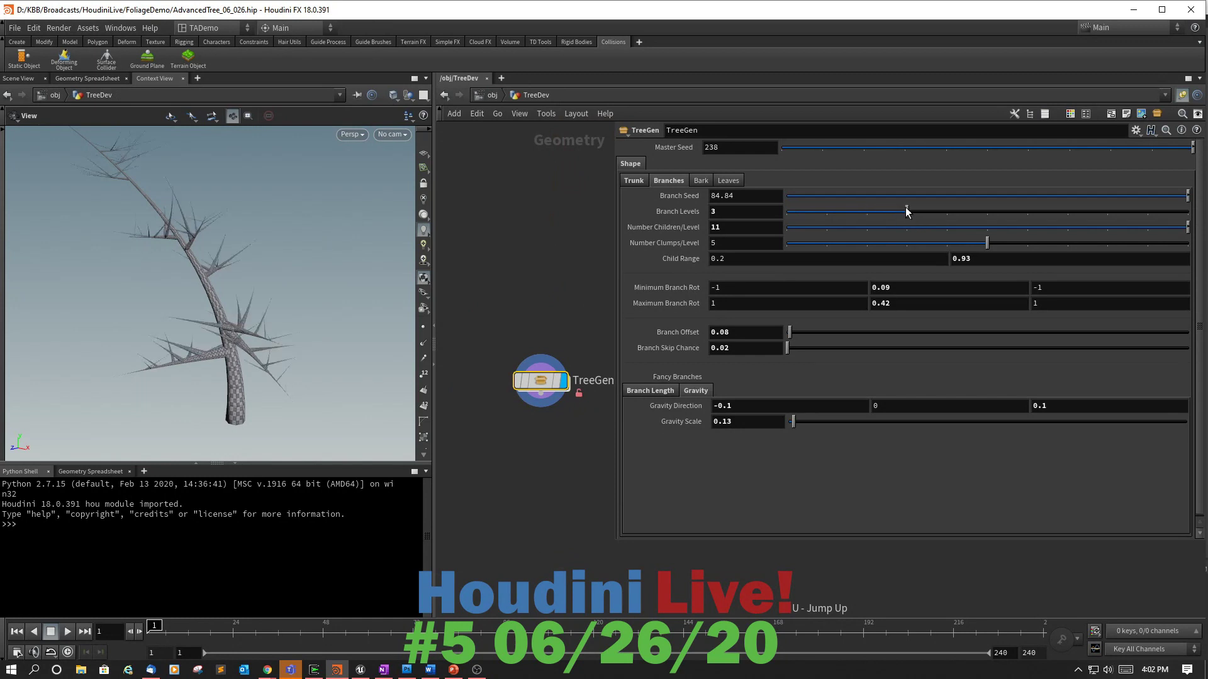
double_click(541, 384)
middle_click_drag(599, 497, 417, 441)
middle_click_drag(588, 458, 531, 410)
double_click(531, 410)
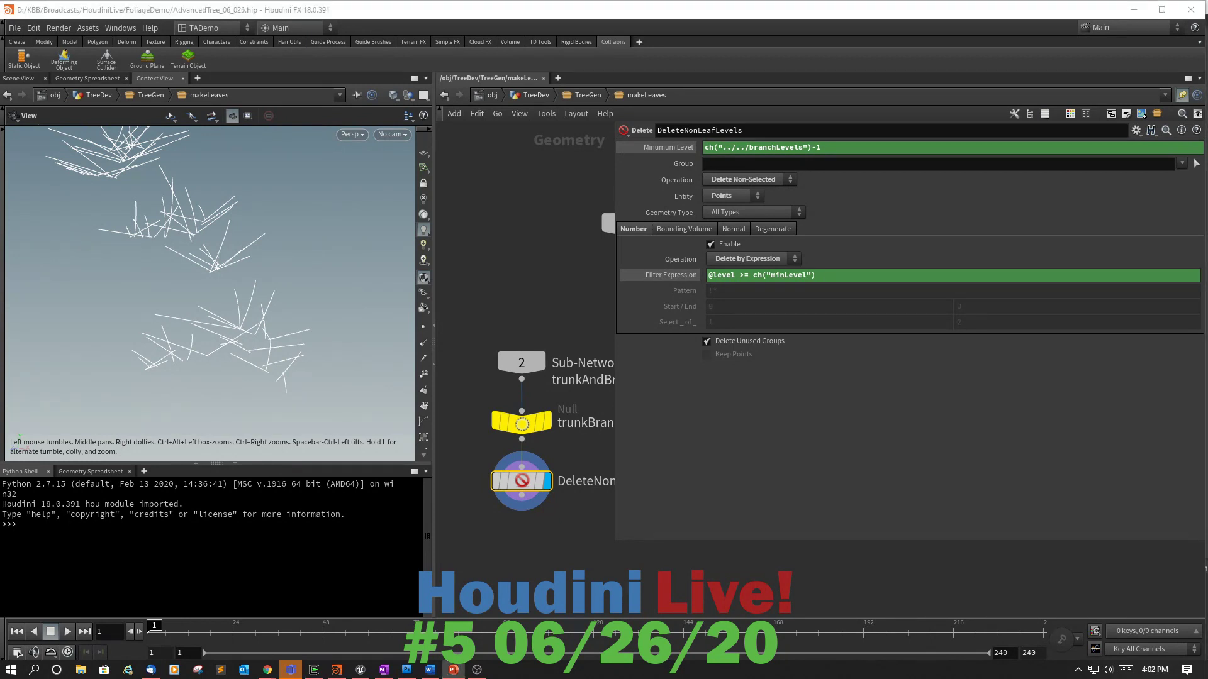
Add a Carve node directly below DeleteNonLeafLevels, connected to its output, and set it as the displayed node.
middle_click_drag(549, 557, 537, 414)
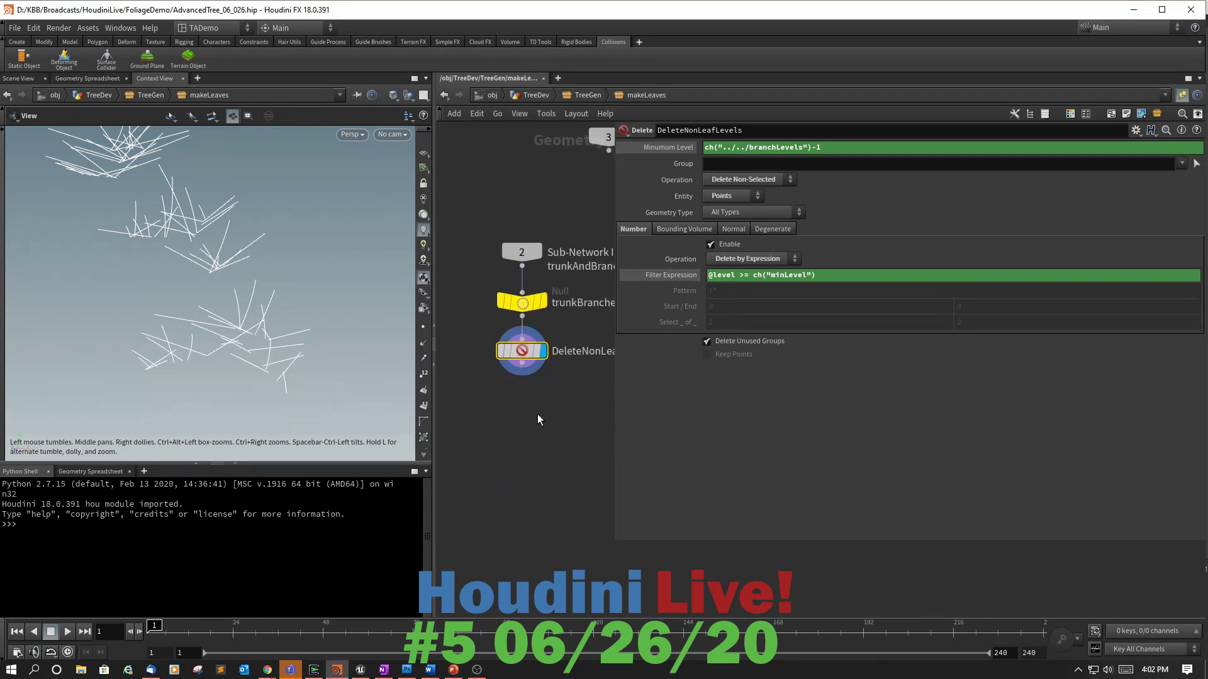
left_click(523, 364)
key("Tab")
type("carve")
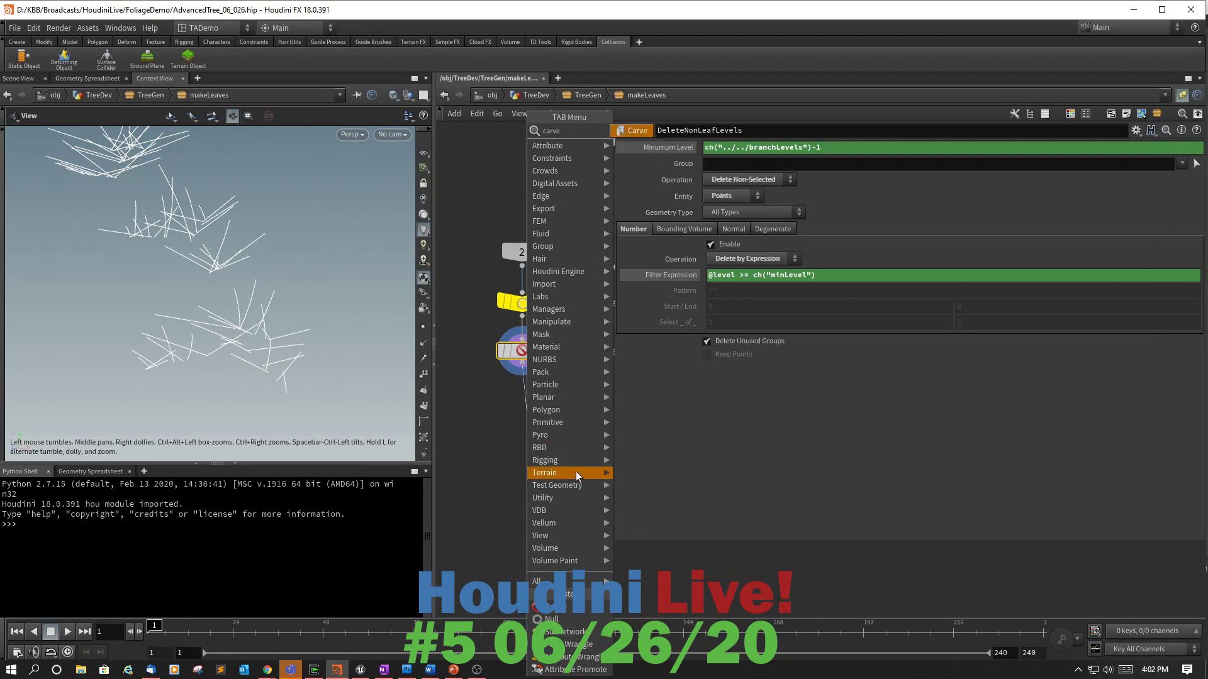
left_click(632, 131)
left_click(512, 412)
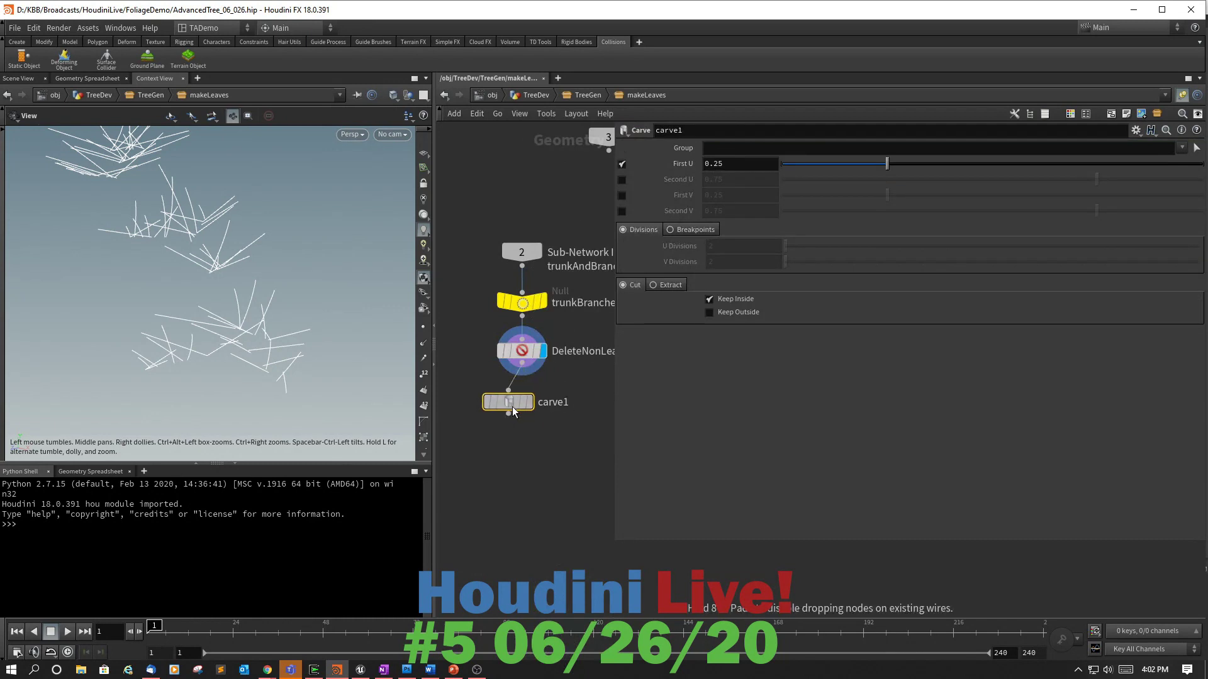
left_click_drag(512, 412, 522, 414)
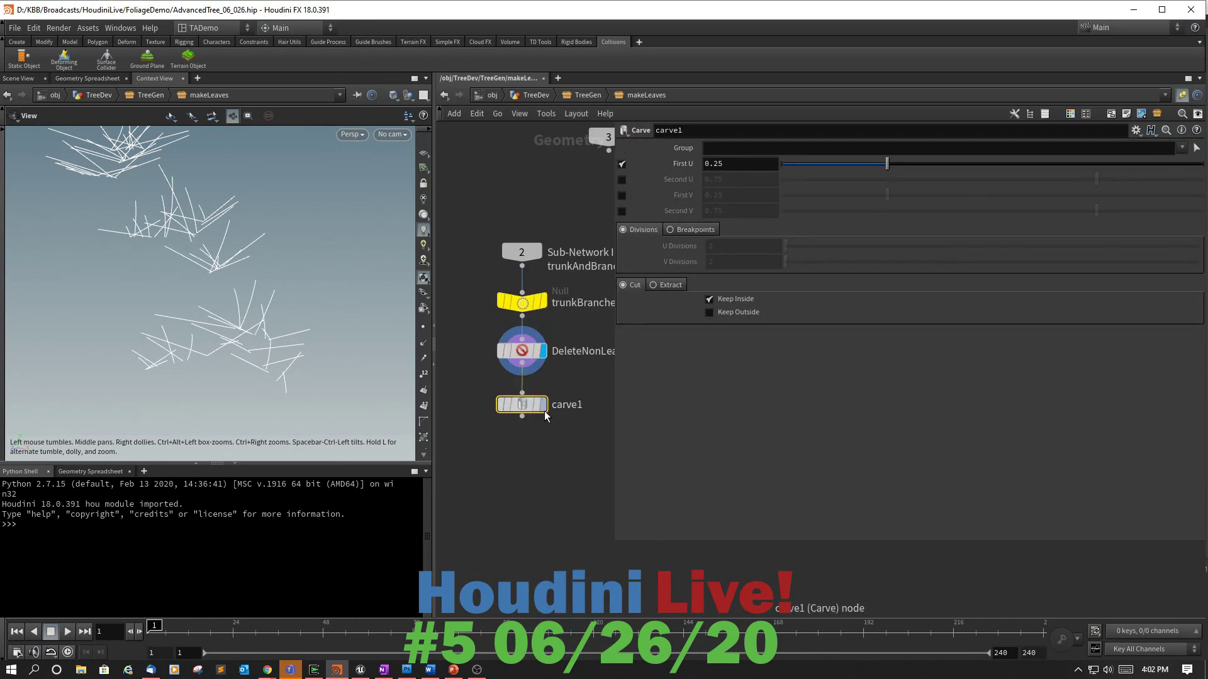
mouse_move(545, 410)
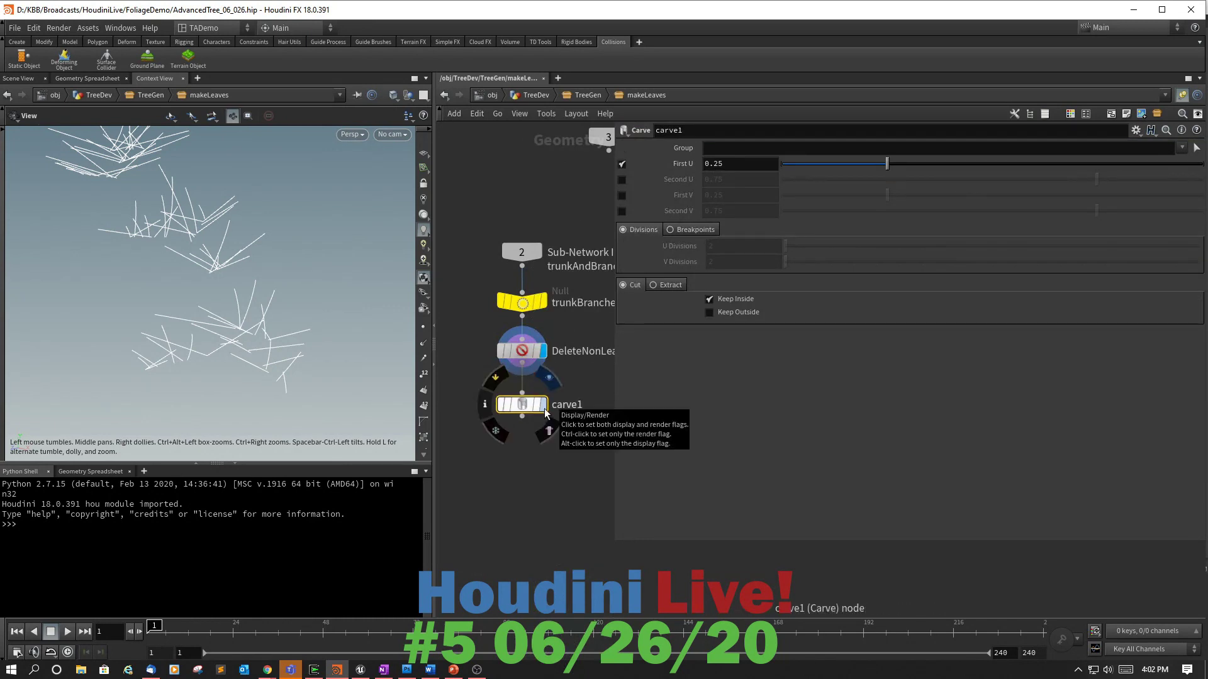
left_click(543, 410)
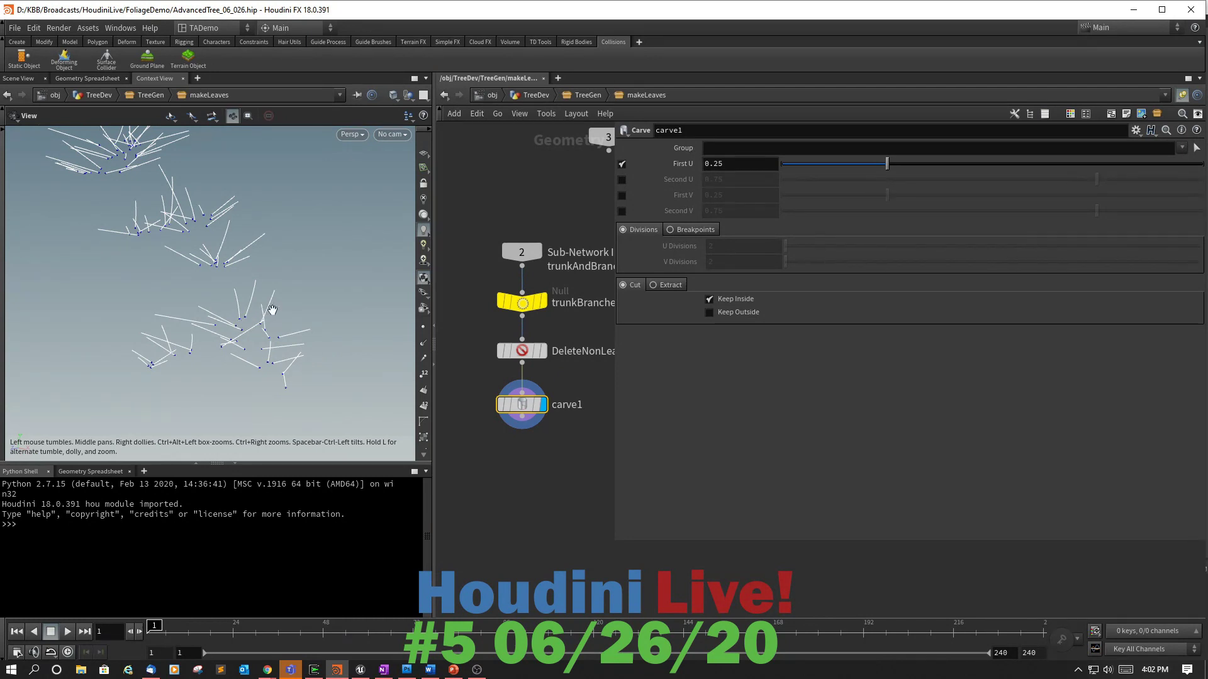
Try raising the Carve node's First U to 0.36 and undo the change.
left_click(890, 165)
left_click_drag(891, 165, 934, 240)
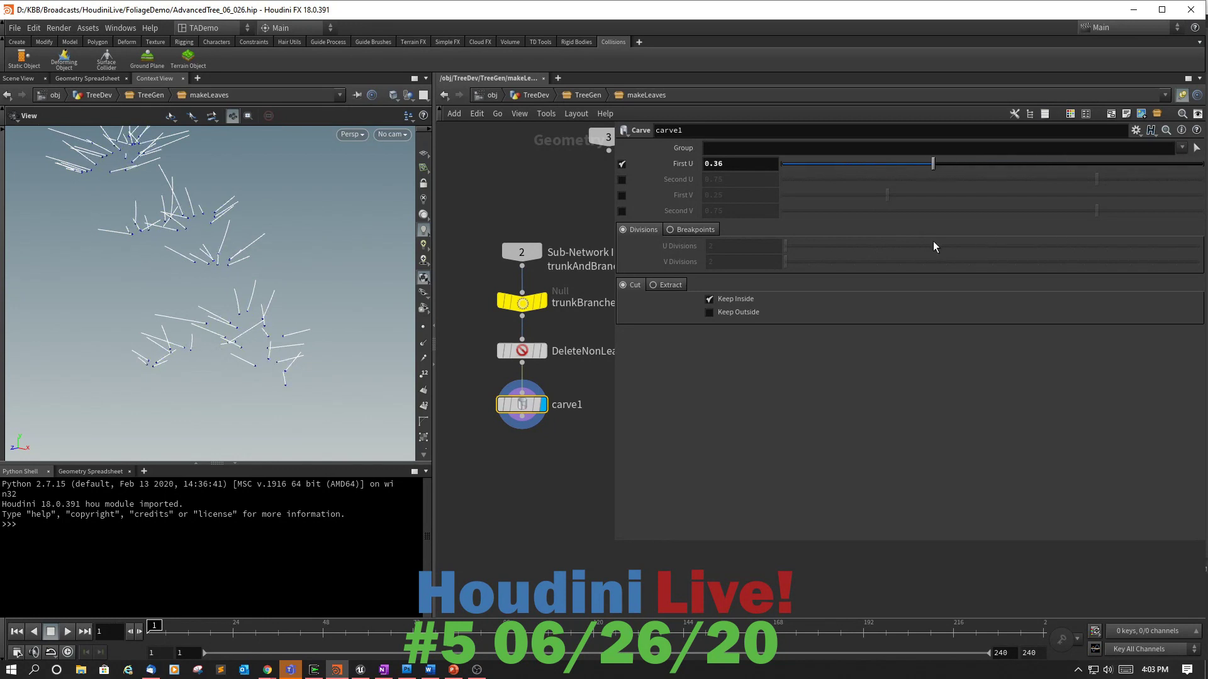
key("ctrl+z")
Replace the Carve node's First U value with the start of a channel reference, ch("../../").
double_click(737, 163)
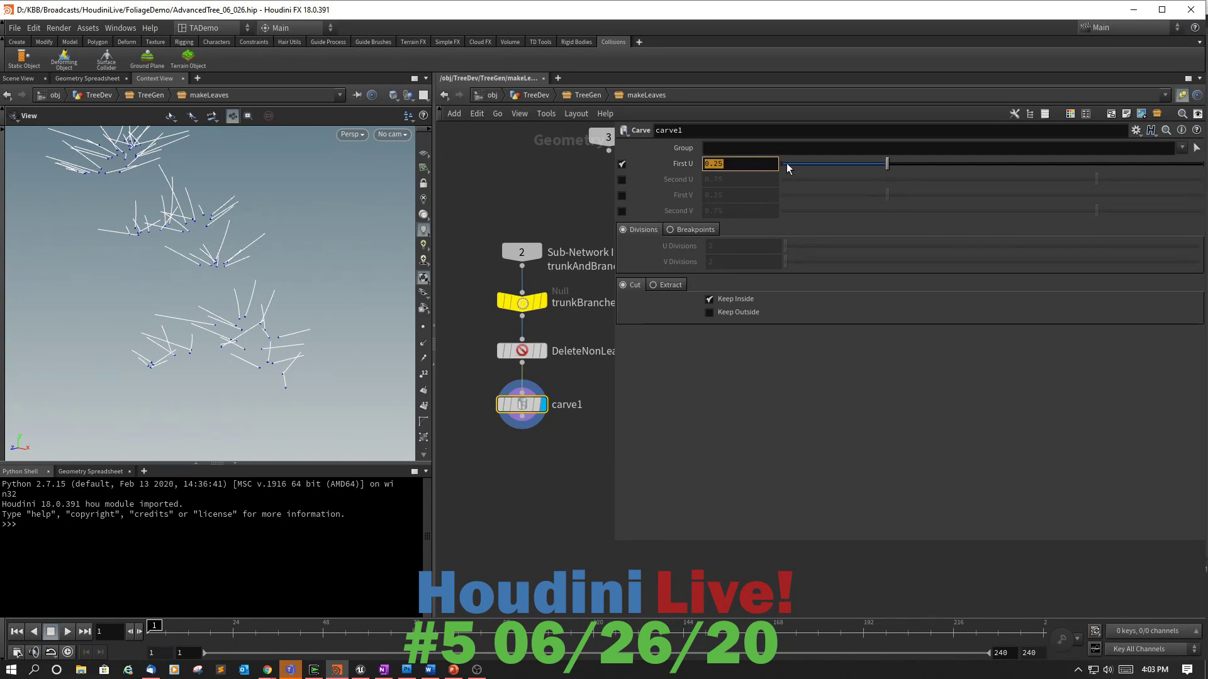
type("ch(")
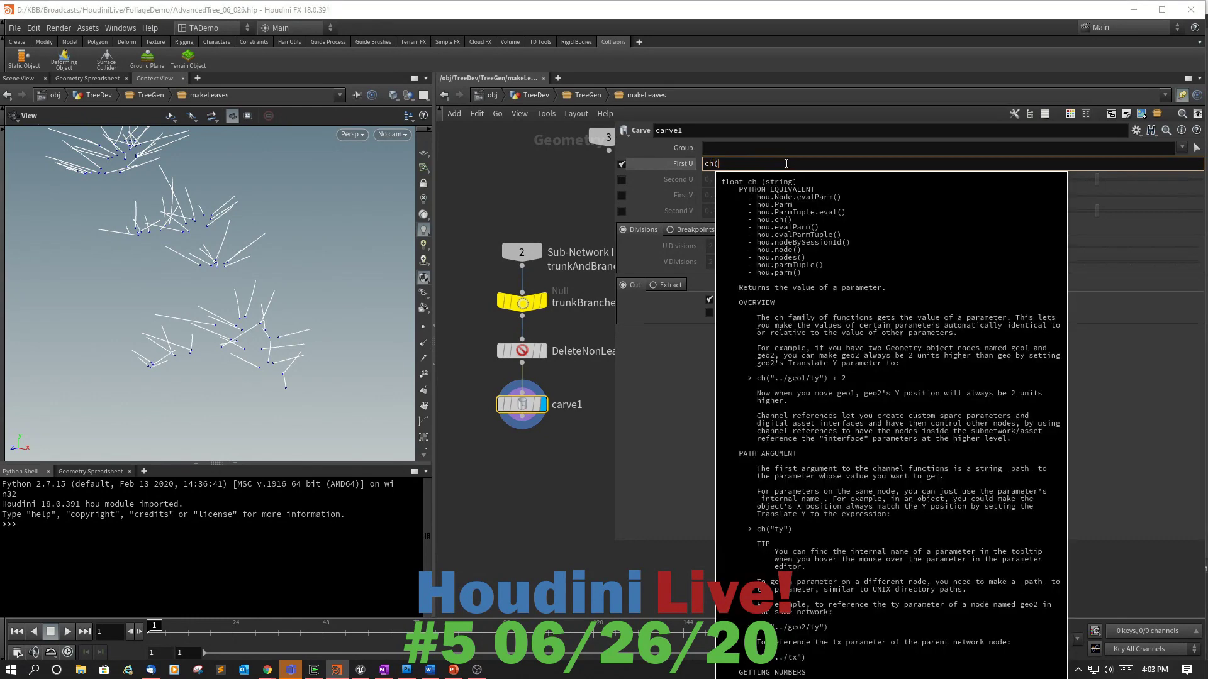
type(")")
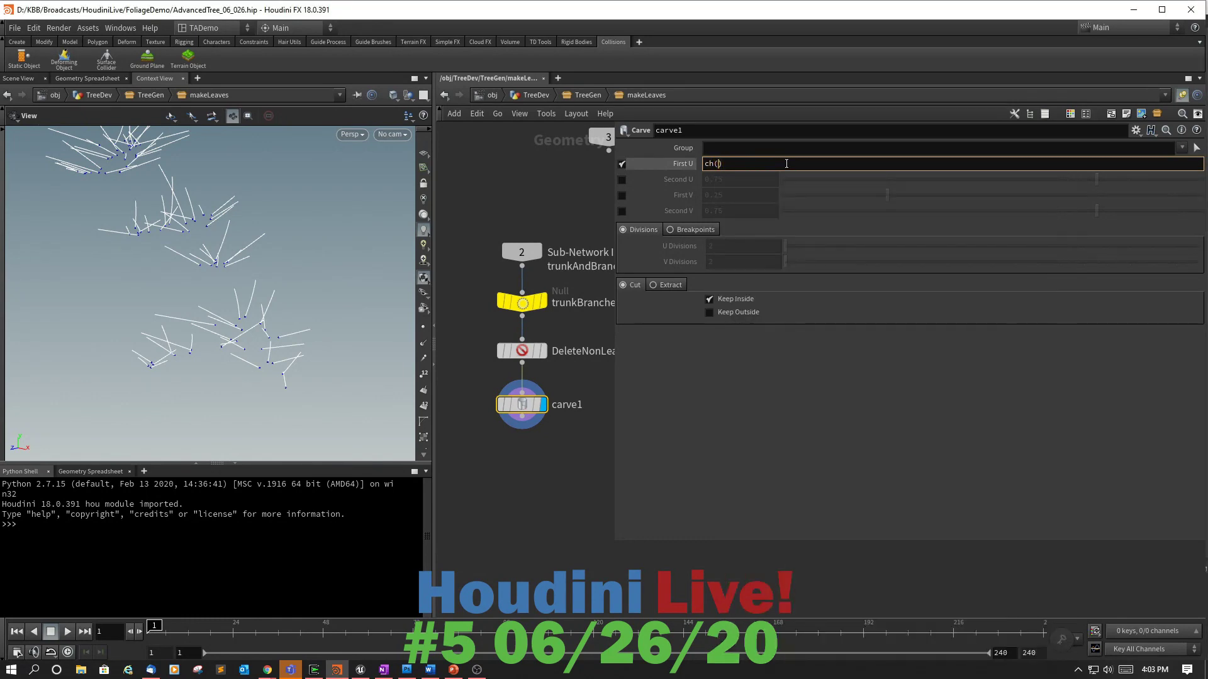
type("\"\"")
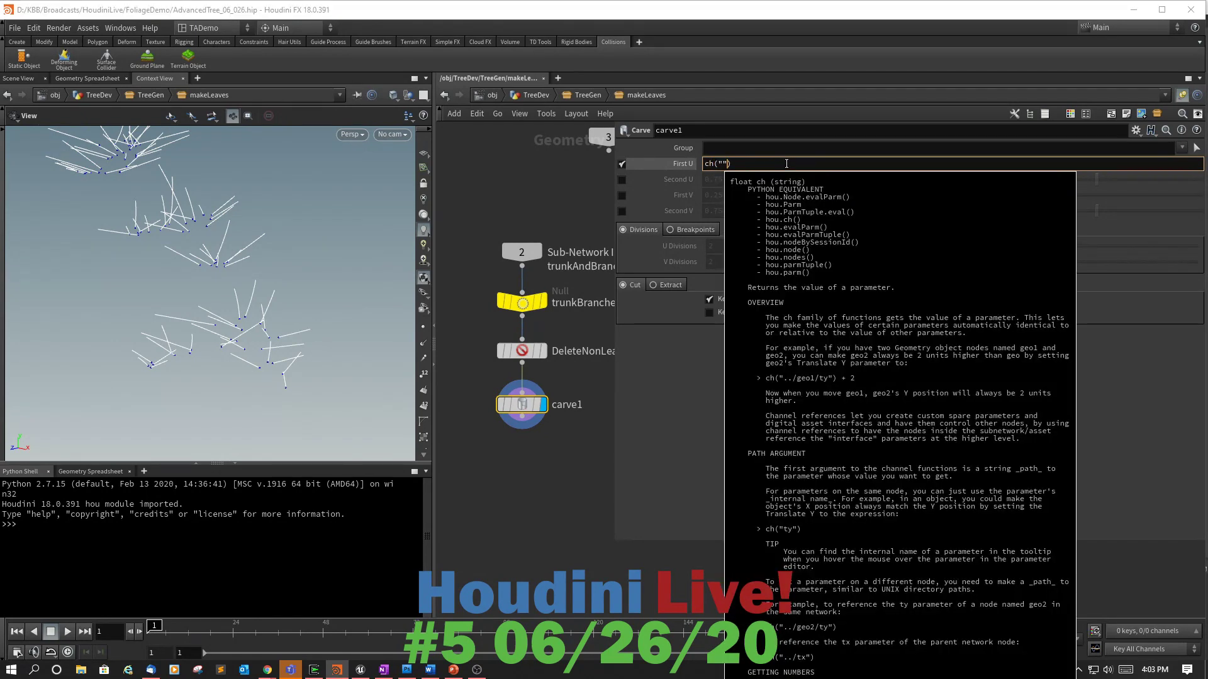
key("Left")
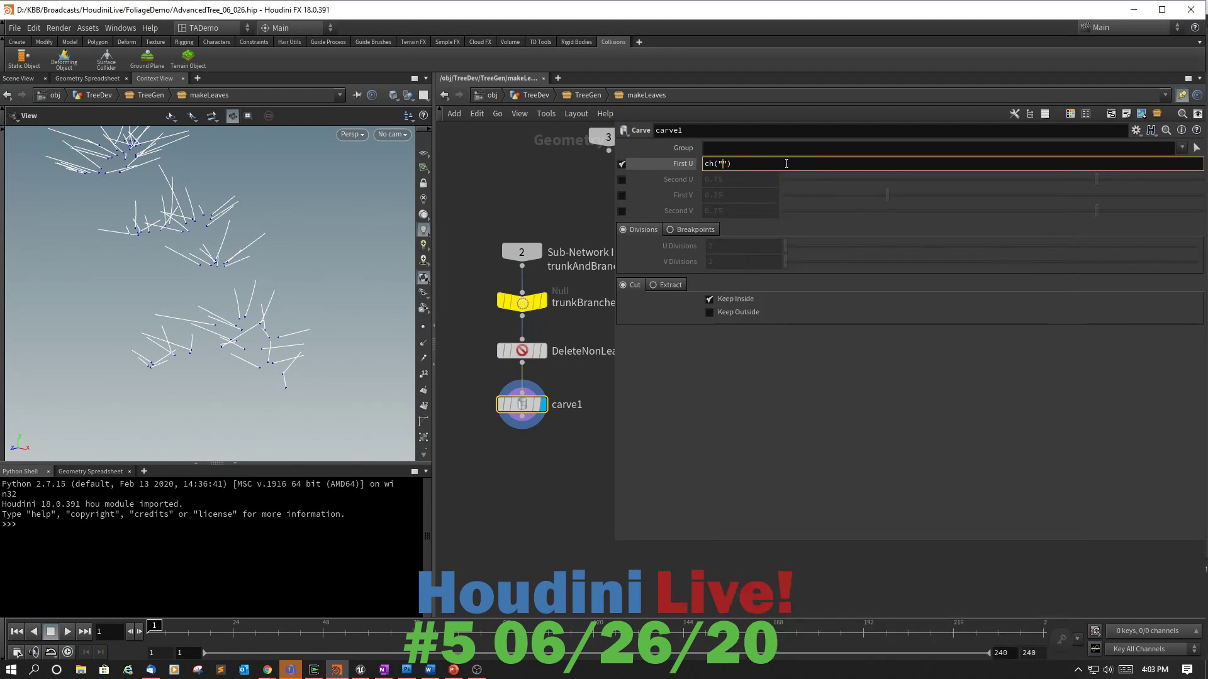
type("../../")
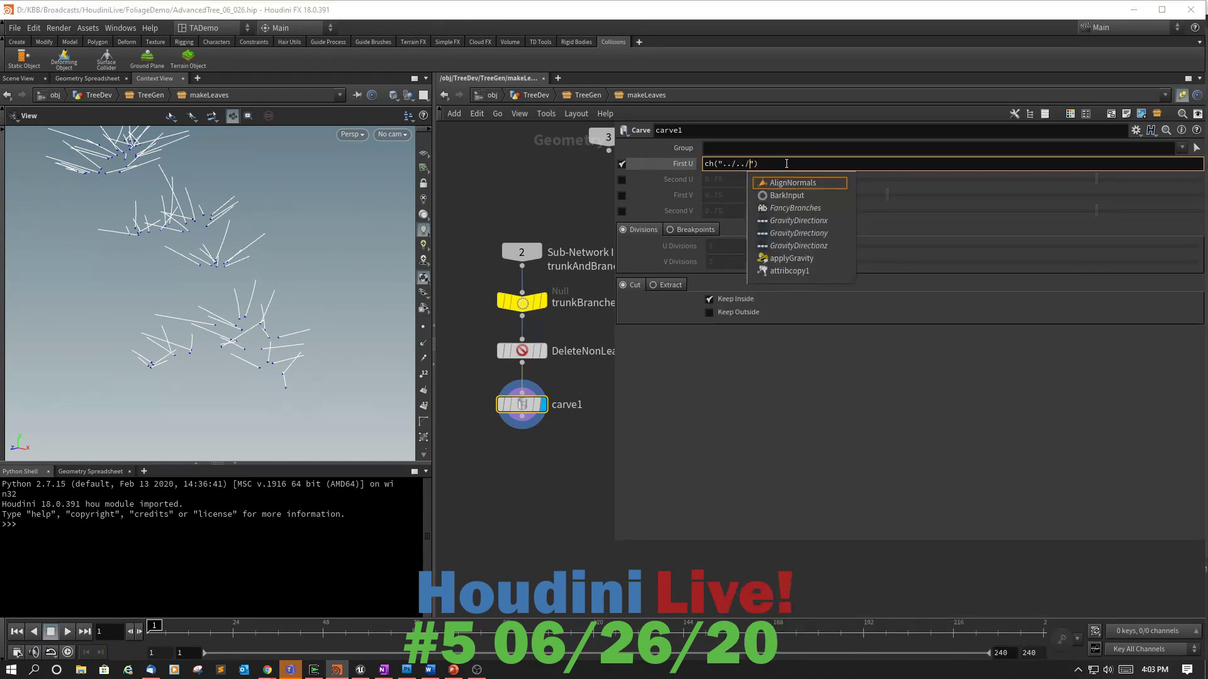
type("le")
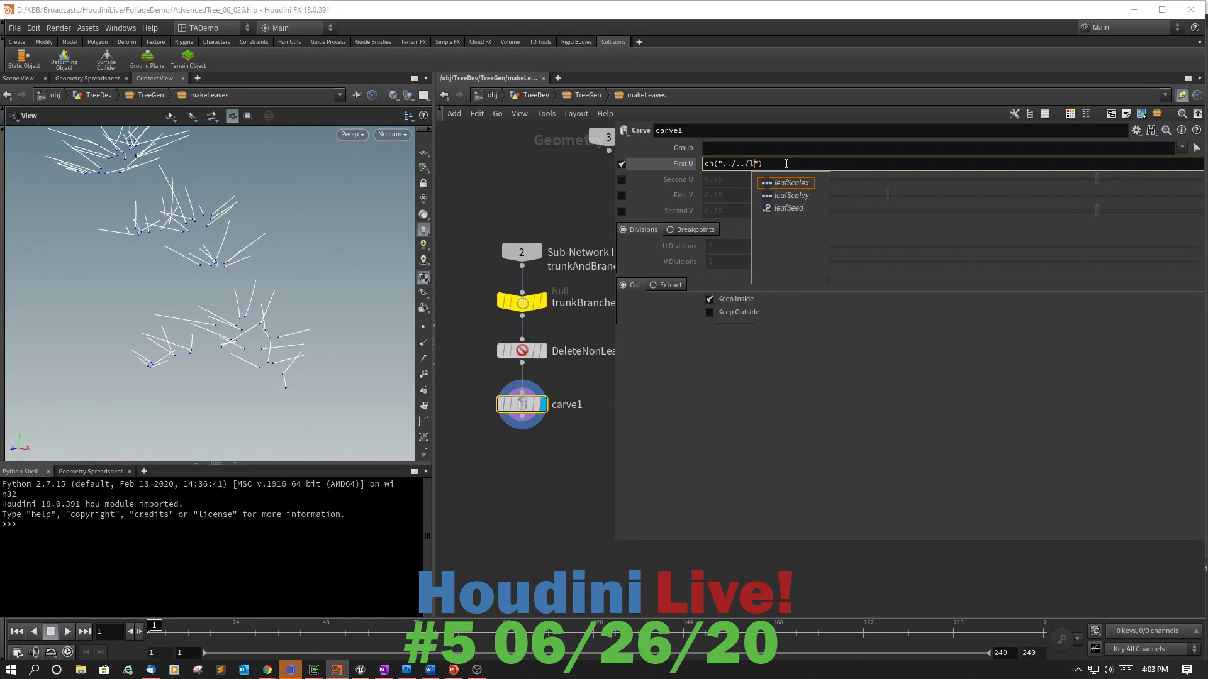
key("BackSpace")
key("BackSpace")
type("L")
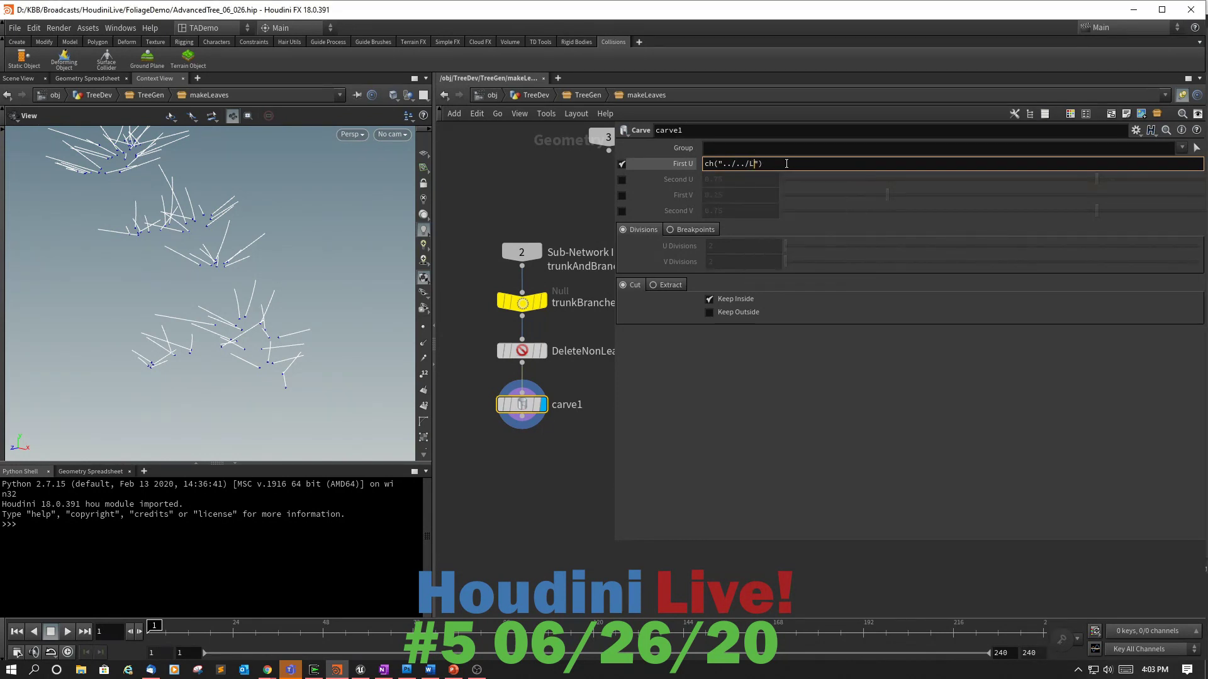
type("ea")
key("BackSpace")
key("BackSpace")
key("BackSpace")
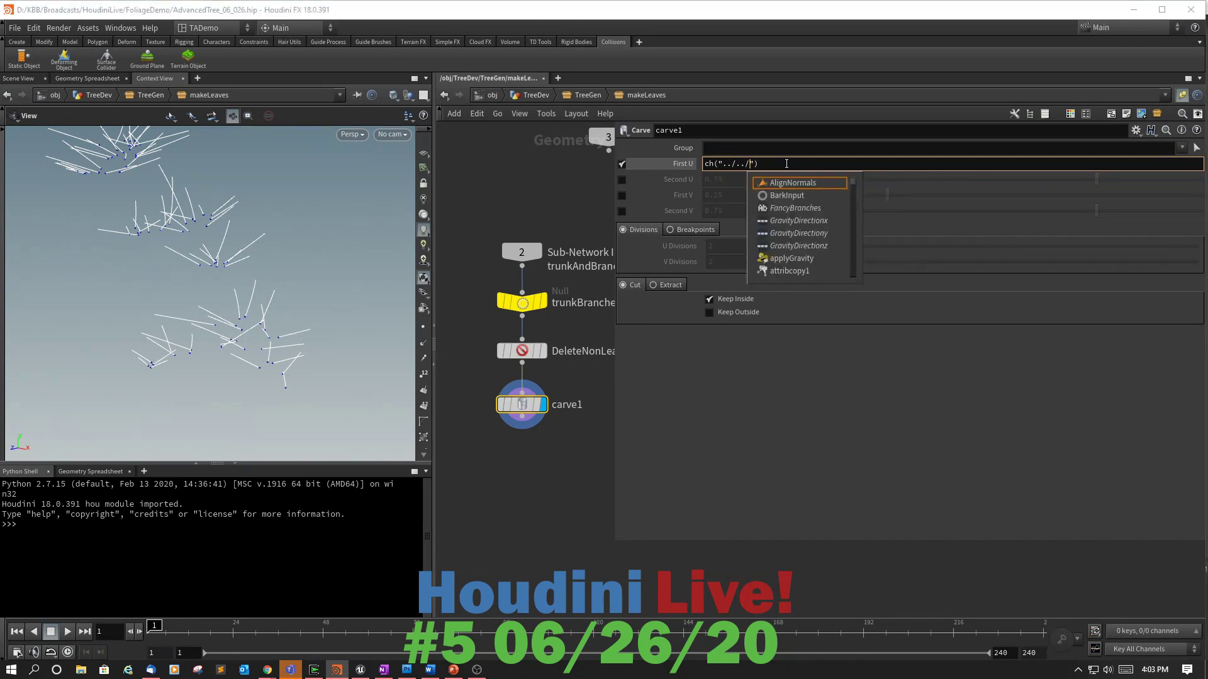
Complete the First U channel reference with the suggested minU parameter, giving ch("../../minU").
key("Down")
key("Down")
key("Down")
key("Down")
key("Down")
key("Down")
key("Down")
key("Down")
key("Down")
key("Down")
key("Down")
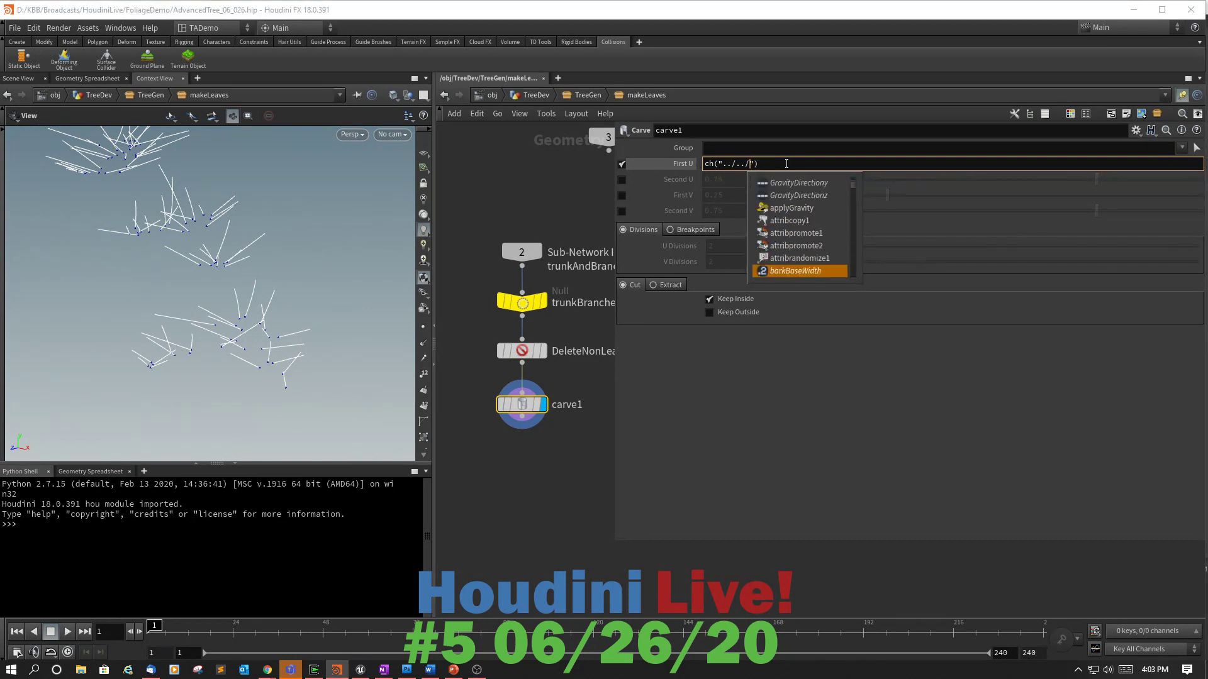
key("Down")
key("Down")
key("Down")
key("Down")
key("Down")
key("Down")
key("Down")
key("Down")
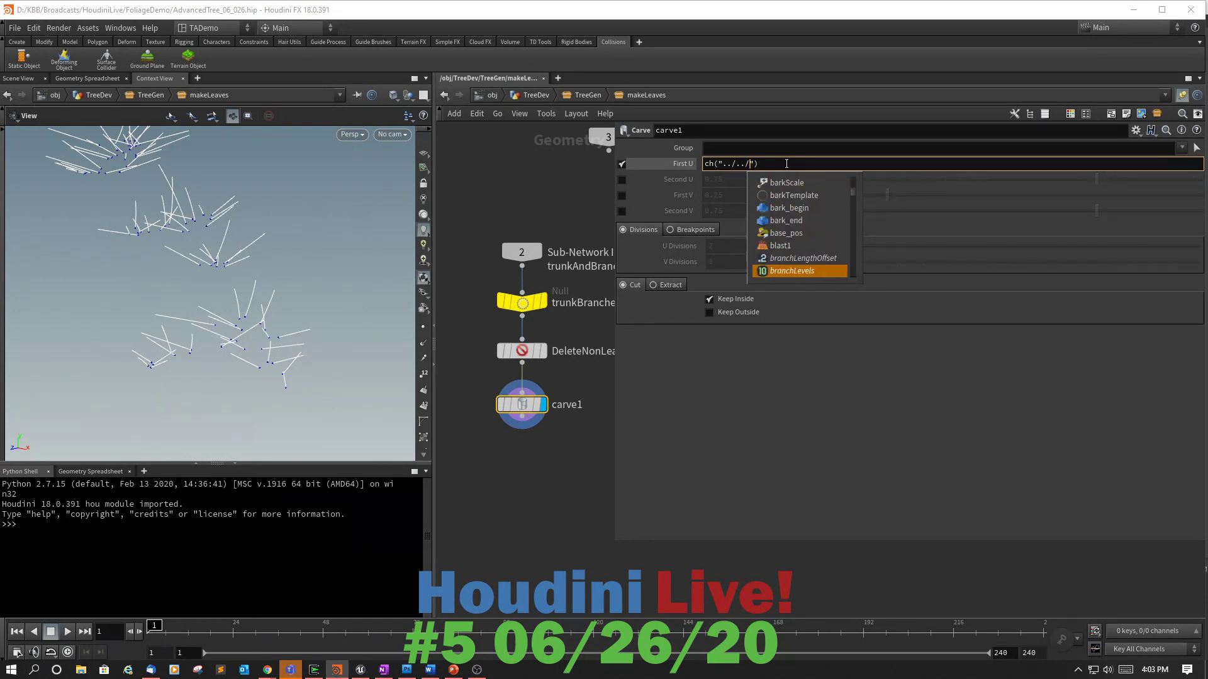
key("Down")
key("Down")
key("Down")
key("Down")
key("Down")
key("Down")
key("Down")
key("Down")
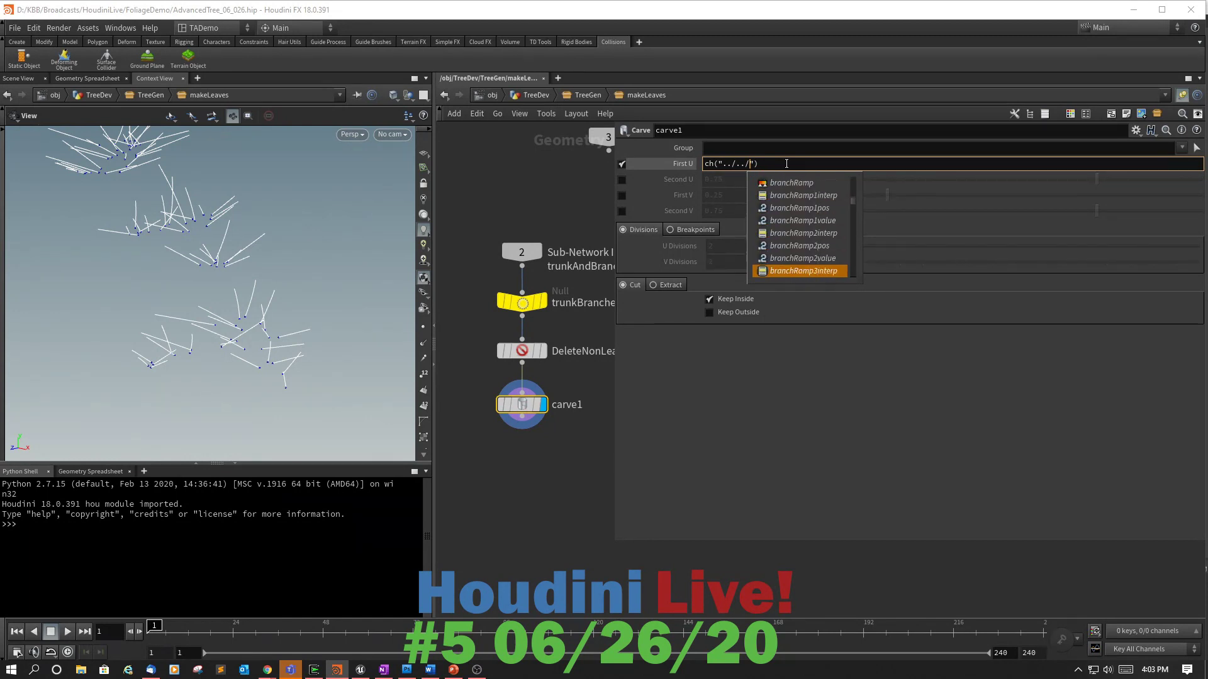
key("Down")
key("Down")
key("Down")
key("Down")
key("Down")
key("Down")
key("Down")
key("Down")
key("Down")
key("Down")
key("Down")
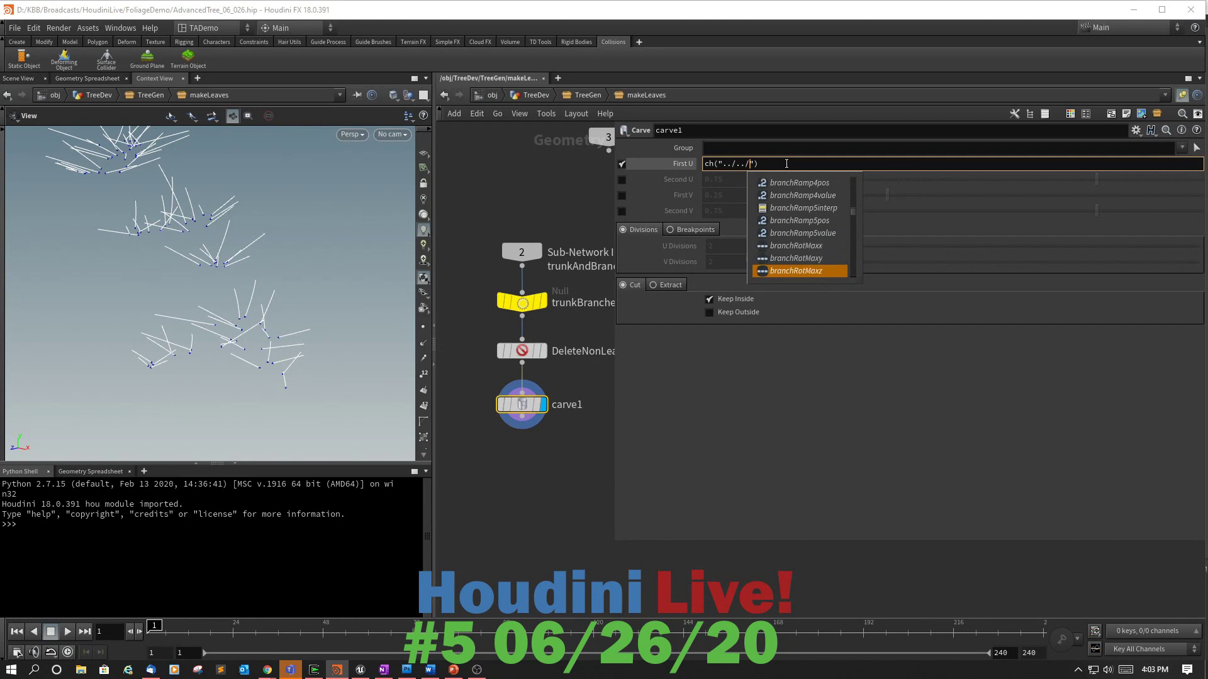
key("Down")
key("Down")
key("Down")
key("Down")
key("Down")
key("Down")
key("Down")
key("Down")
key("Down")
key("Down")
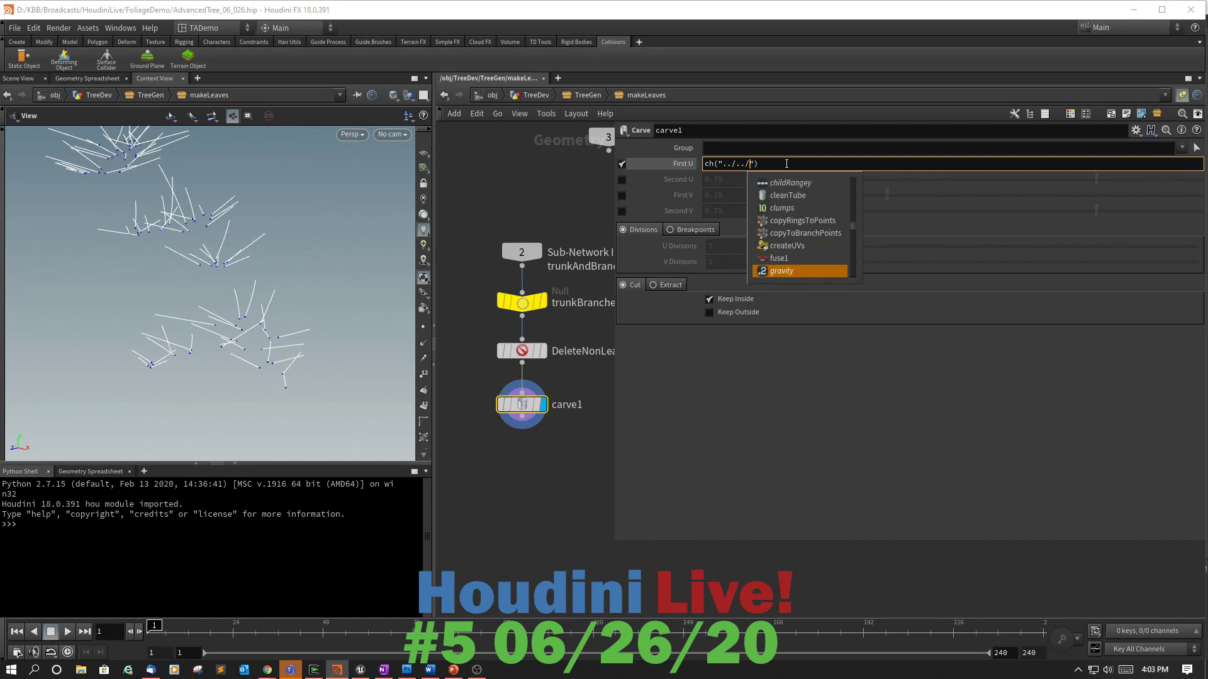
key("Down")
key("Down")
key("Down")
key("Down")
key("Down")
key("Down")
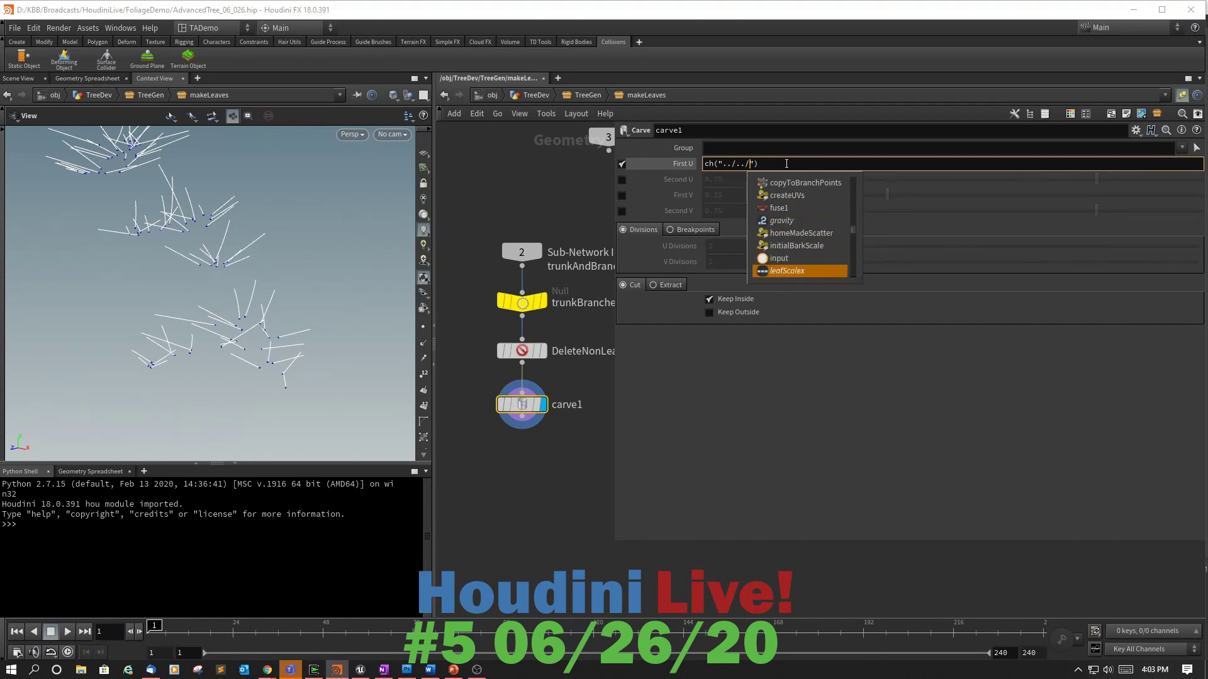
key("Down")
key("Down")
key("Down")
key("Down")
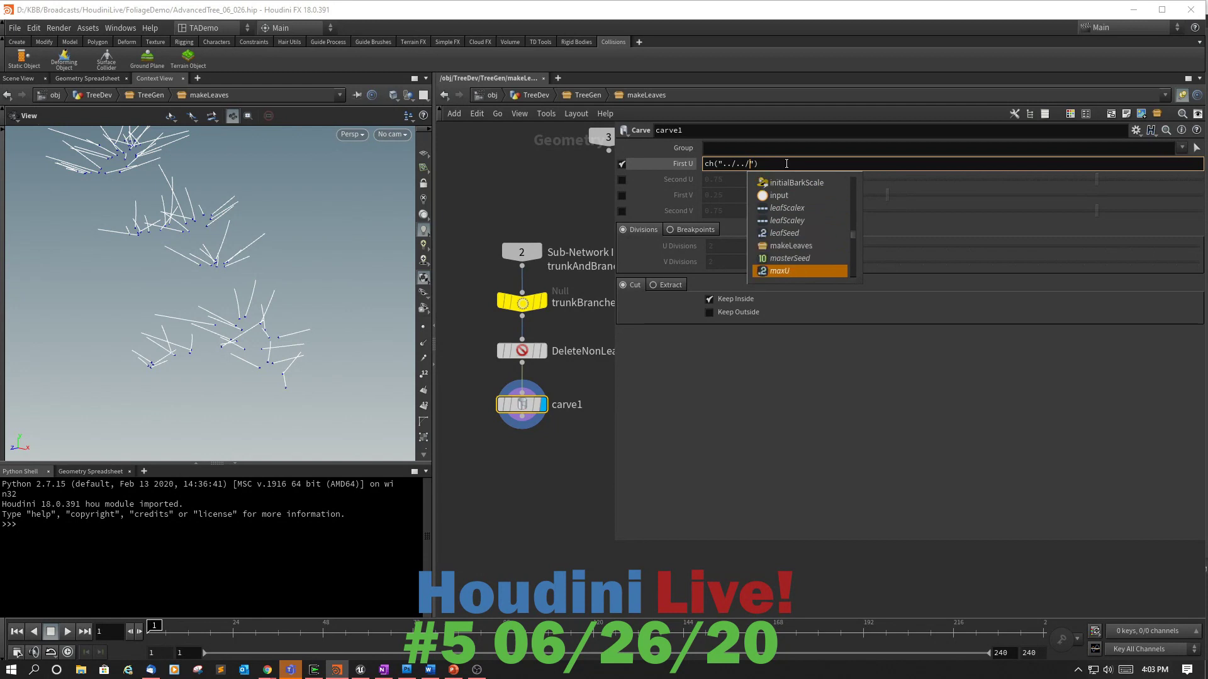
key("Up")
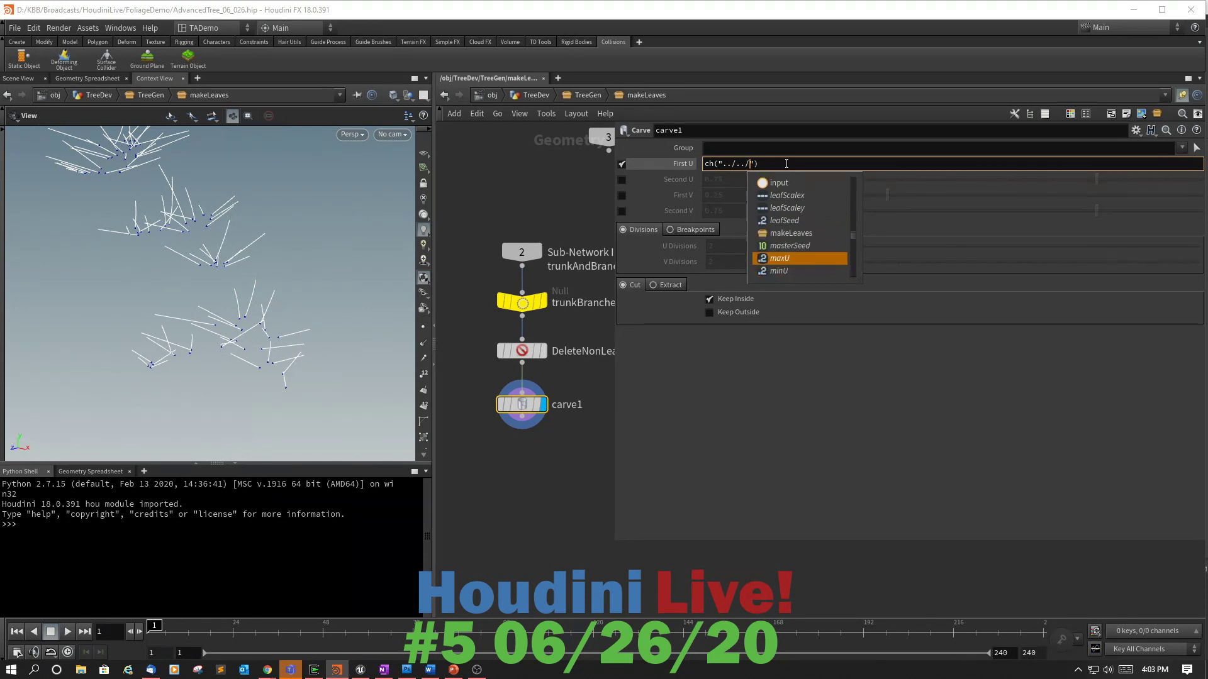
key("Down")
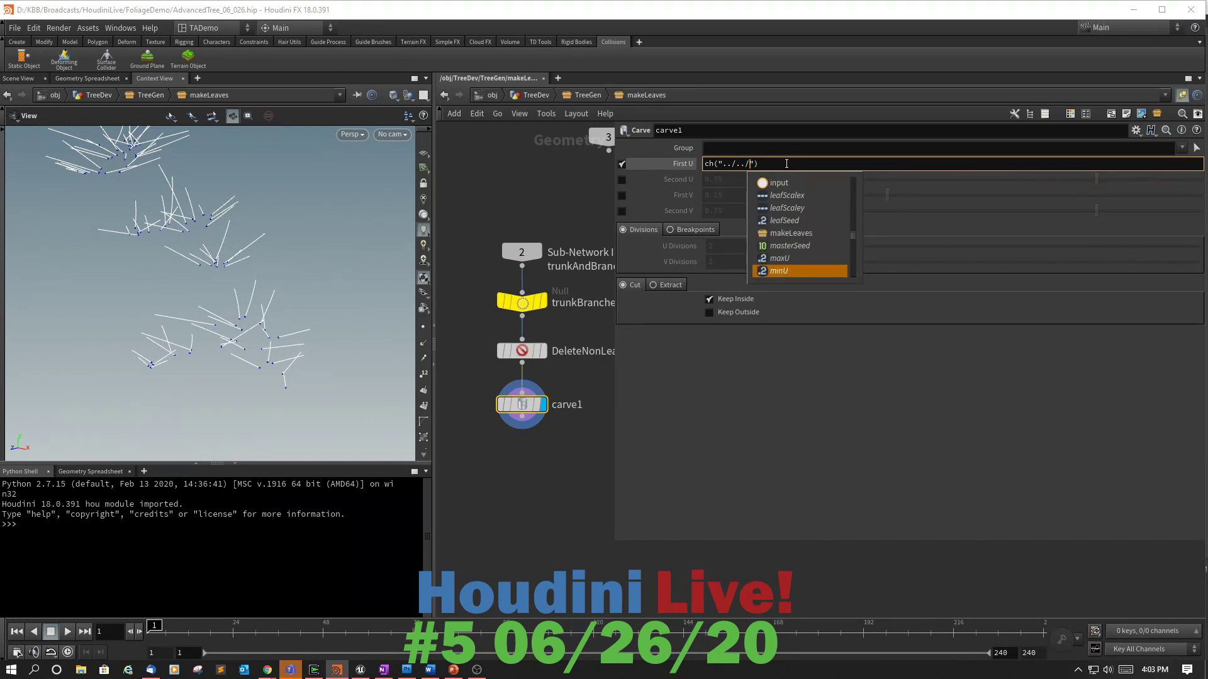
key("Up")
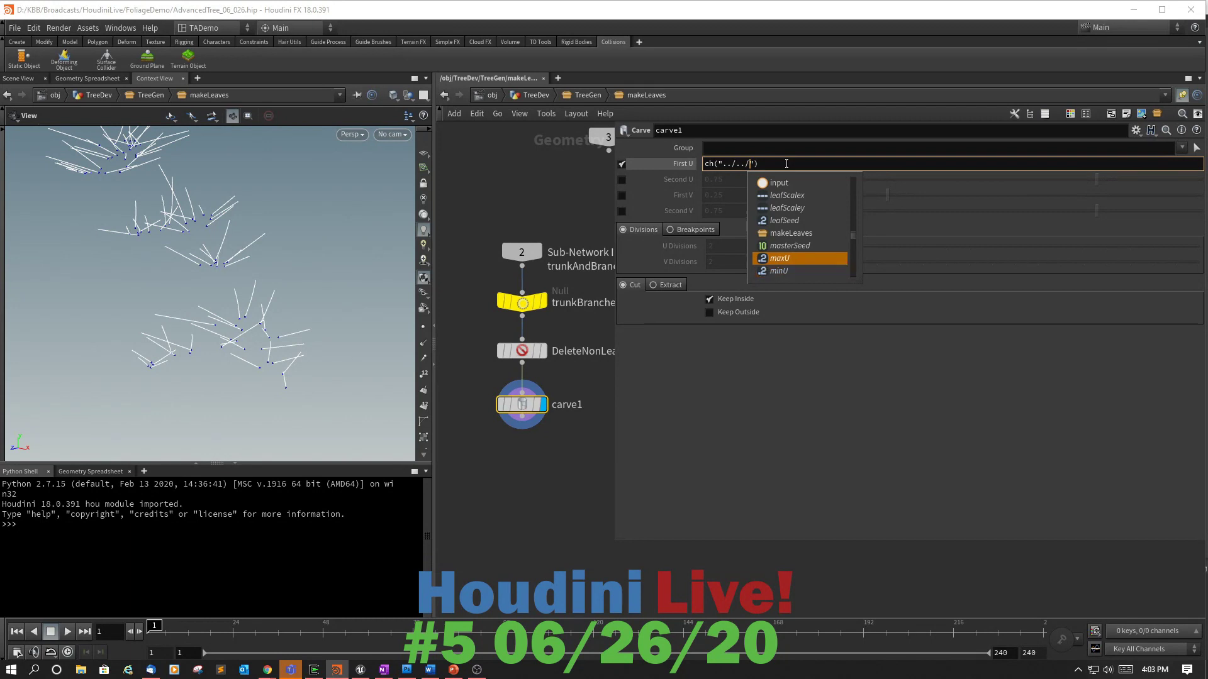
key("Down")
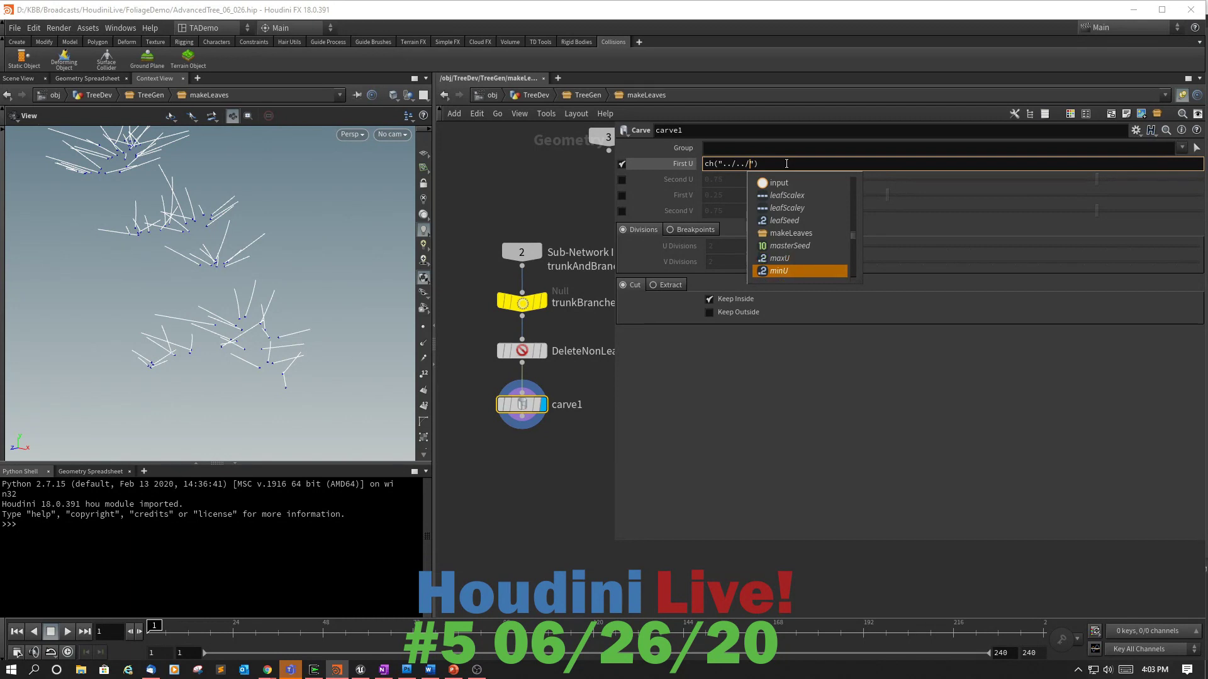
key("Return")
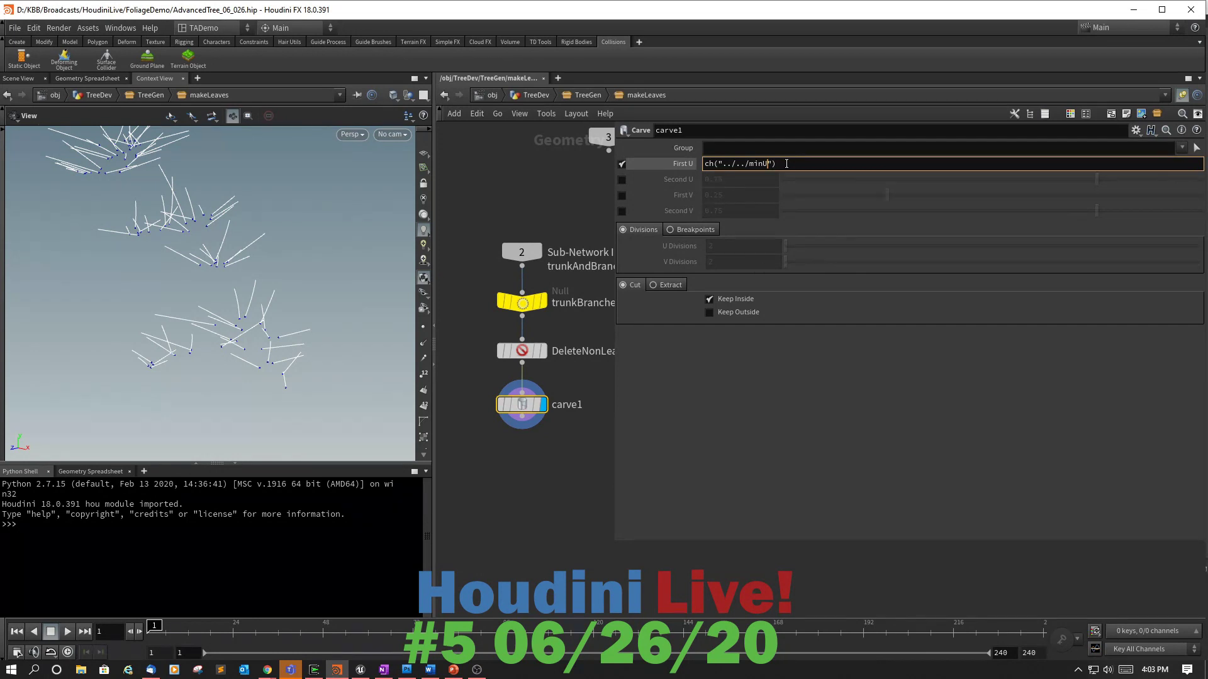
key("Return")
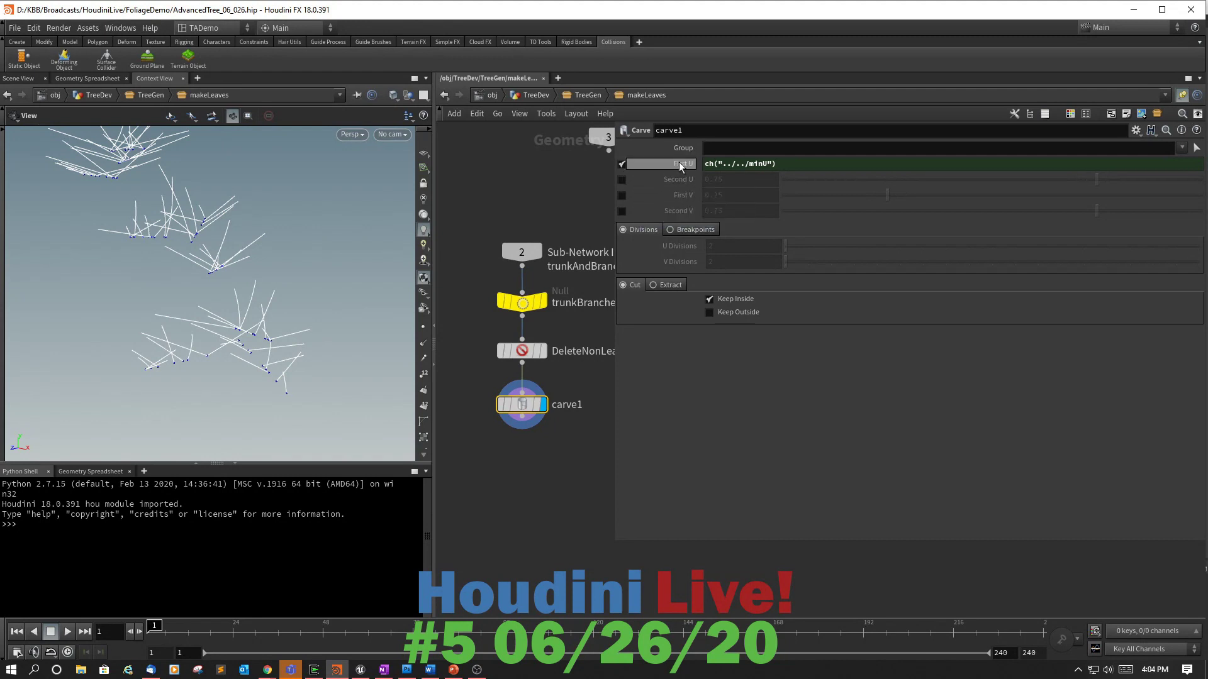
Enable the Carve node's Second U and set it to the channel reference ch("../../maxU").
left_click(621, 180)
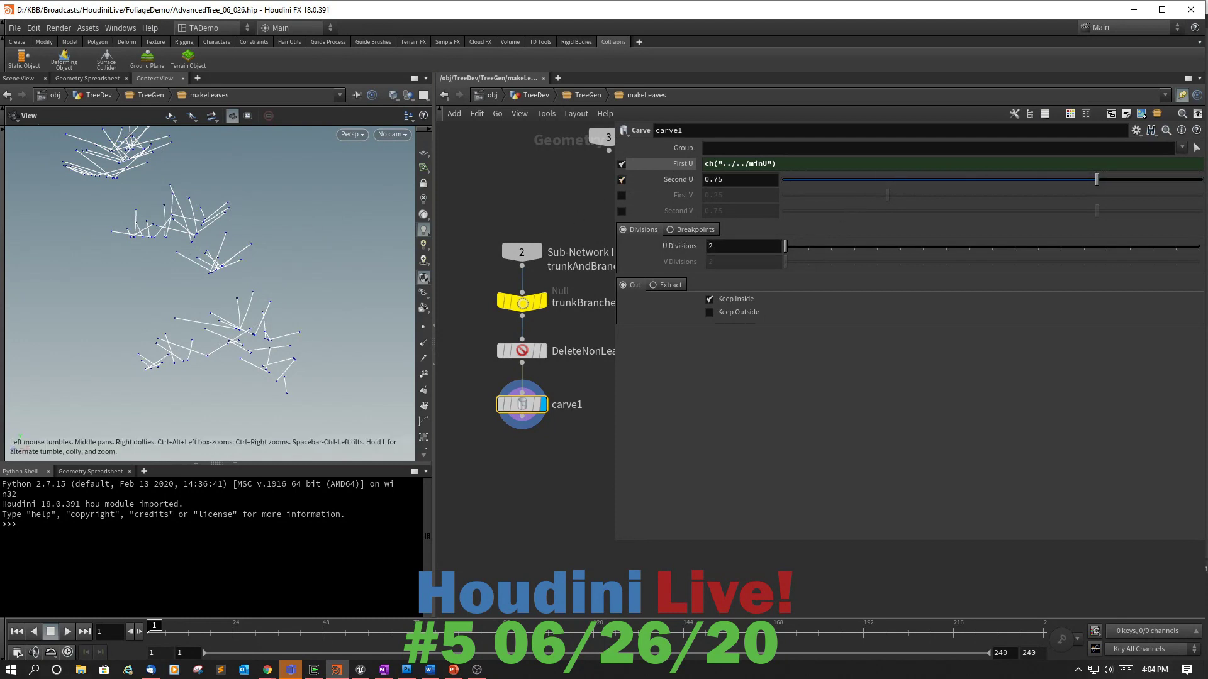
left_click_drag(1097, 183, 1159, 203)
left_click(761, 183)
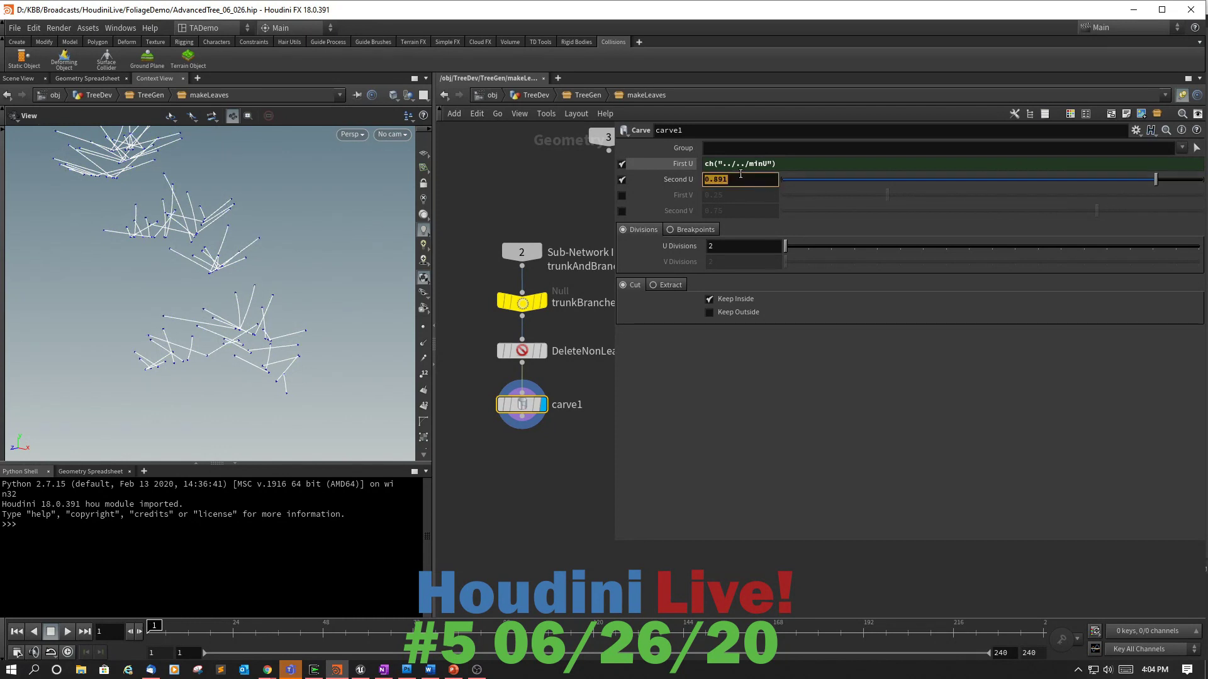
type("ch()")
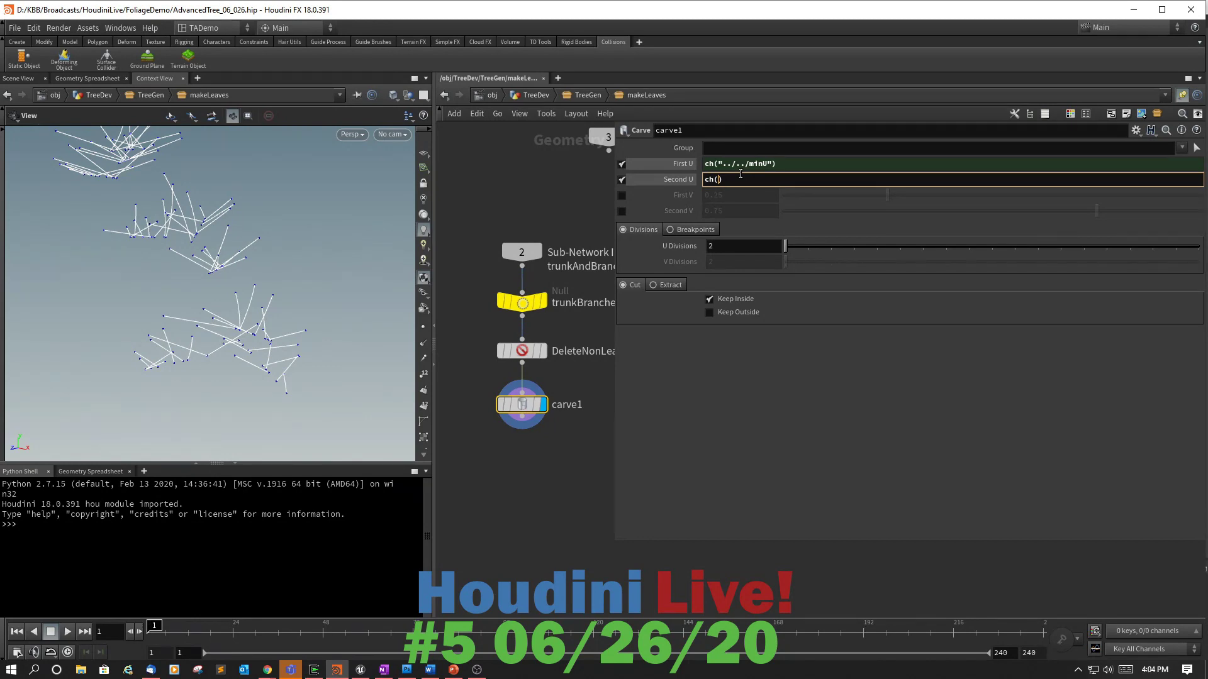
type("\"")
type("../../")
type("maxU")
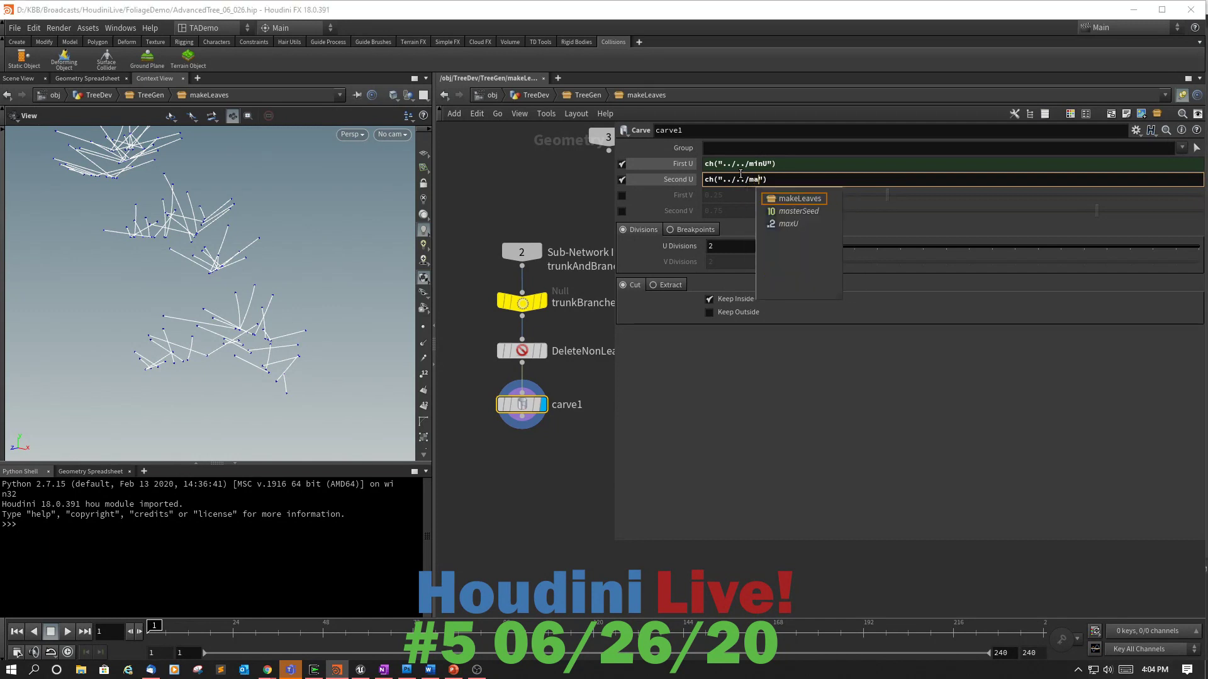
key("Return")
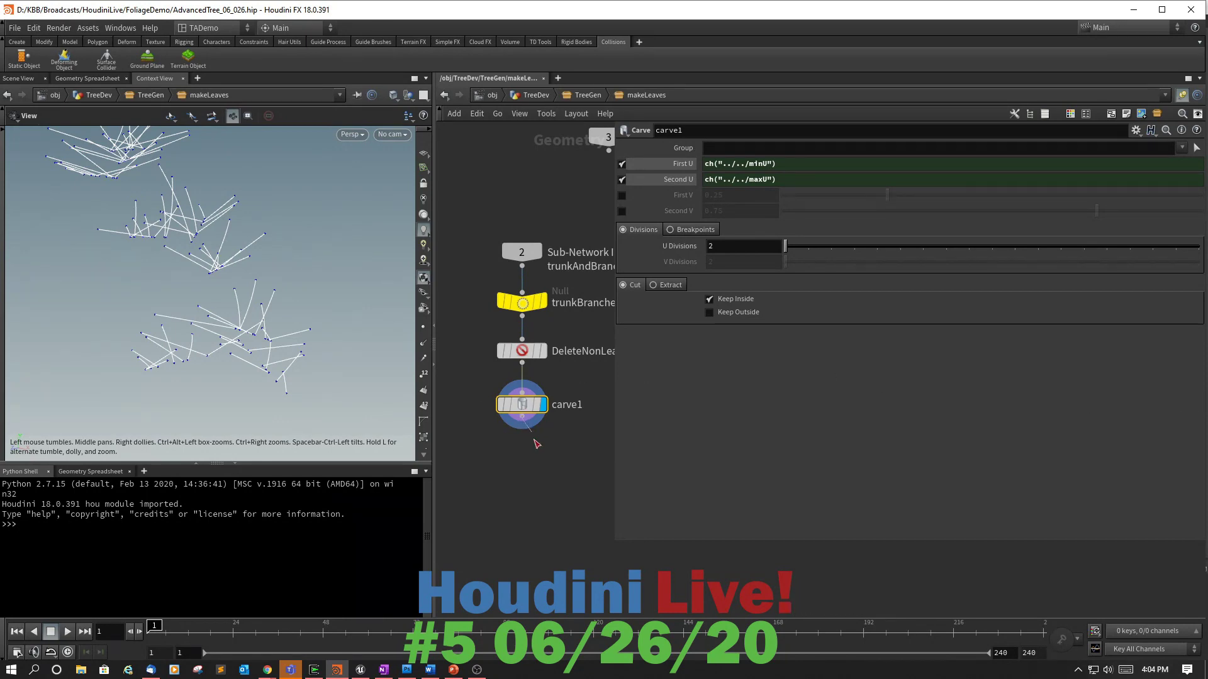
Add a Scatter node directly below carve1, connected to its output, and set it as the displayed node.
left_click(522, 417)
key("Tab")
type("sca")
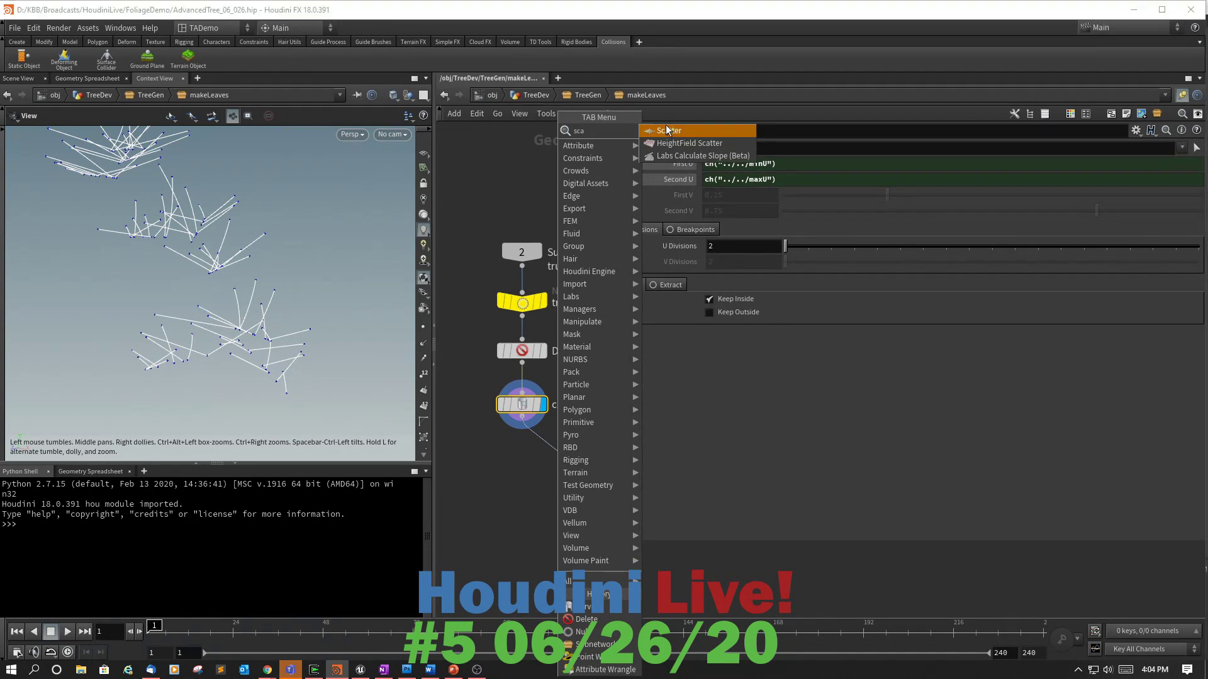
left_click(666, 131)
left_click(531, 461)
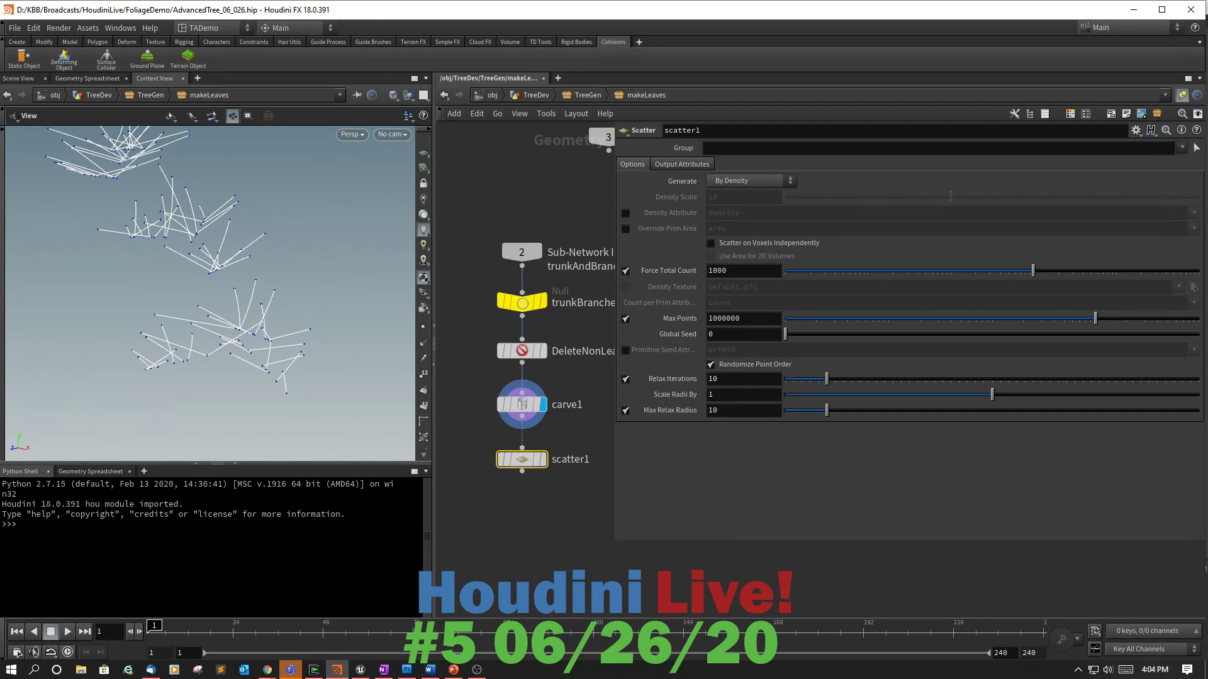
key("alt+Tab")
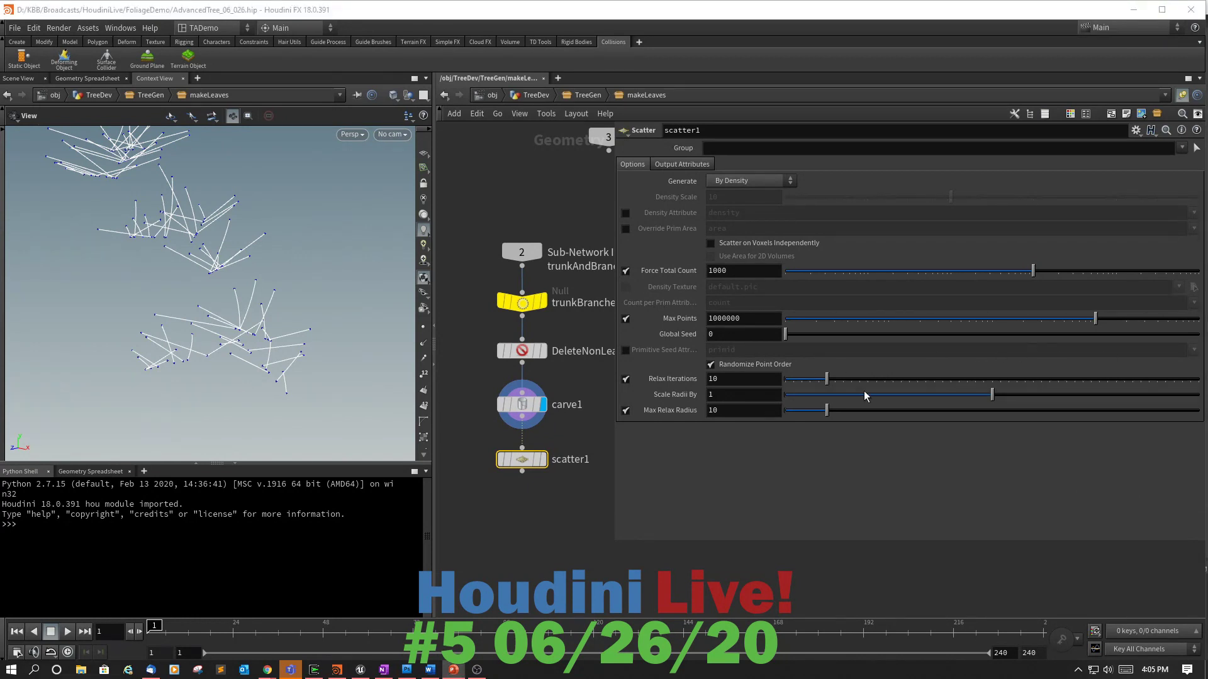
left_click(543, 460)
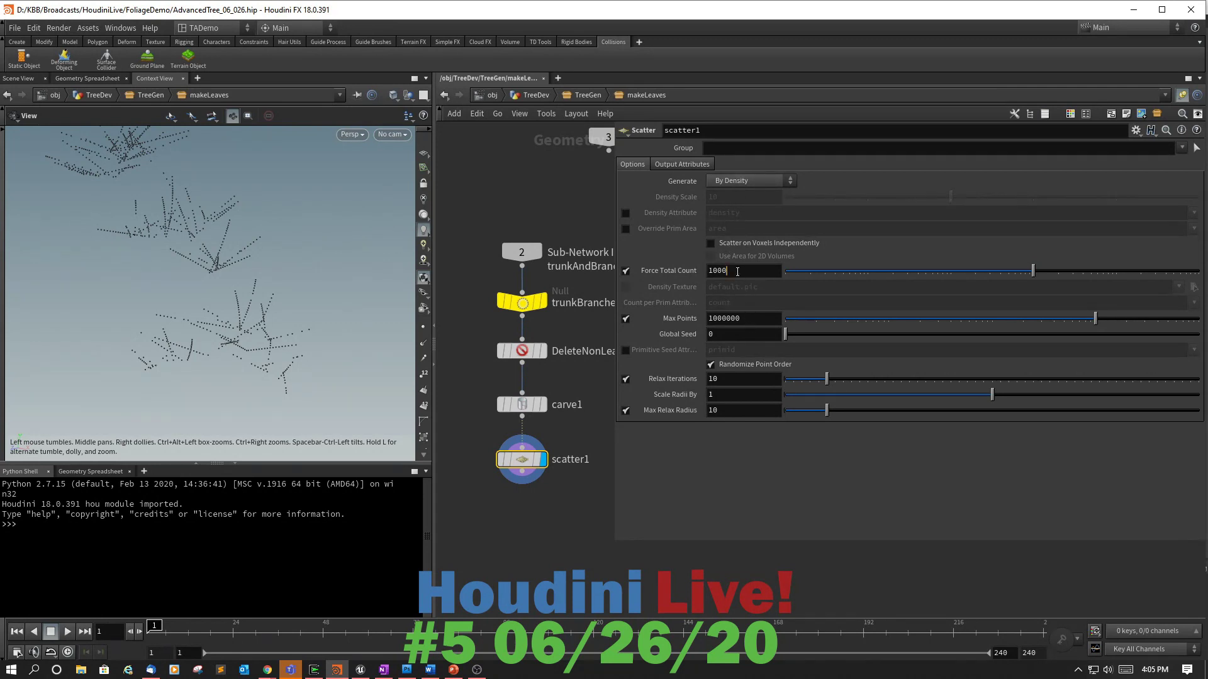
Replace the Scatter node's Force Total Count value with a channel reference to the nLeaves parameter.
left_click(754, 267)
type("ch()")
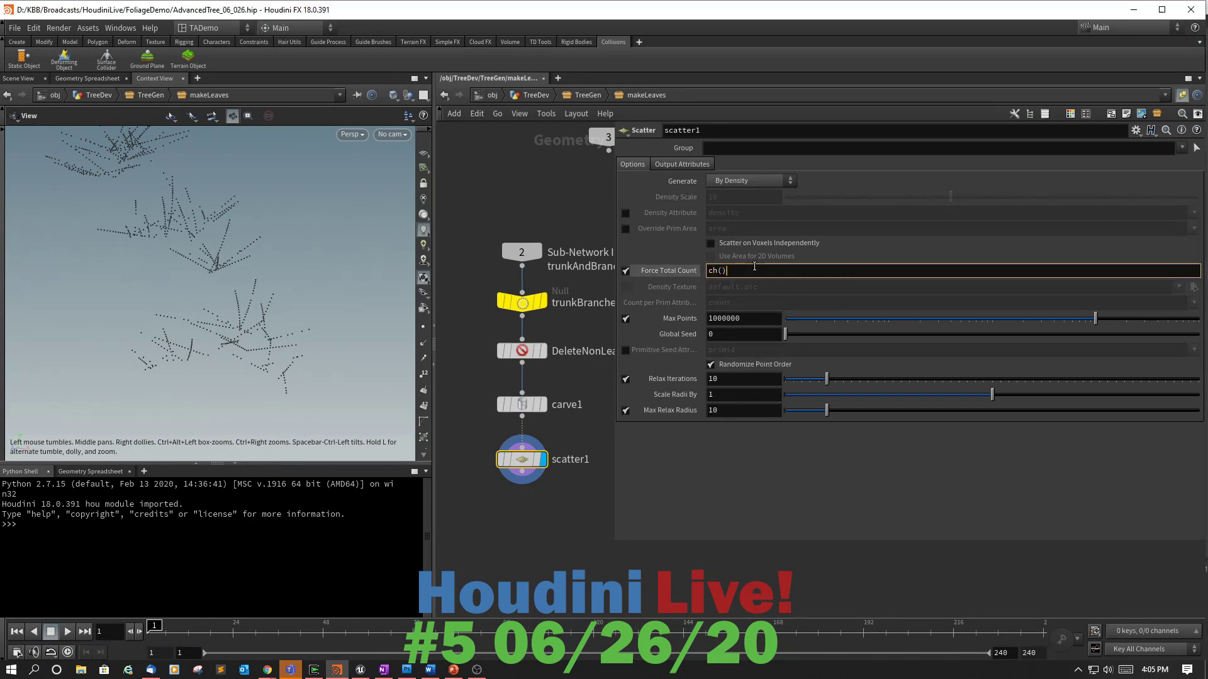
type("\"")
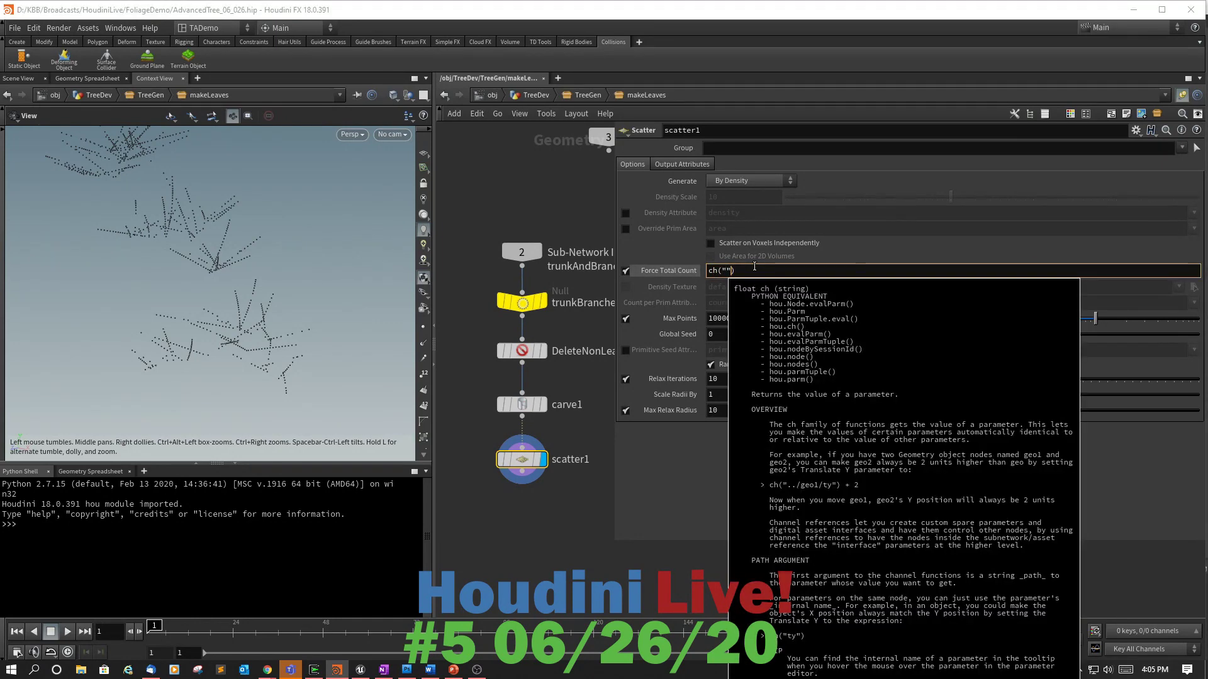
key("Left")
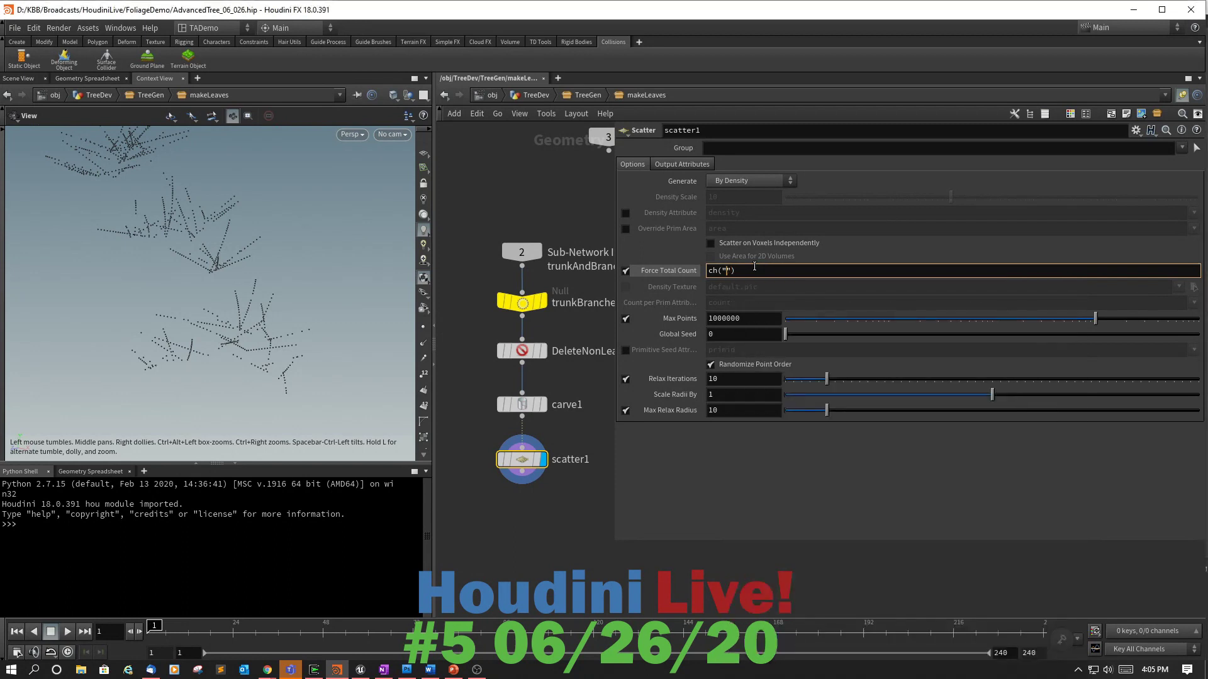
type(",,.,,/")
type("nLeaves")
key("Return")
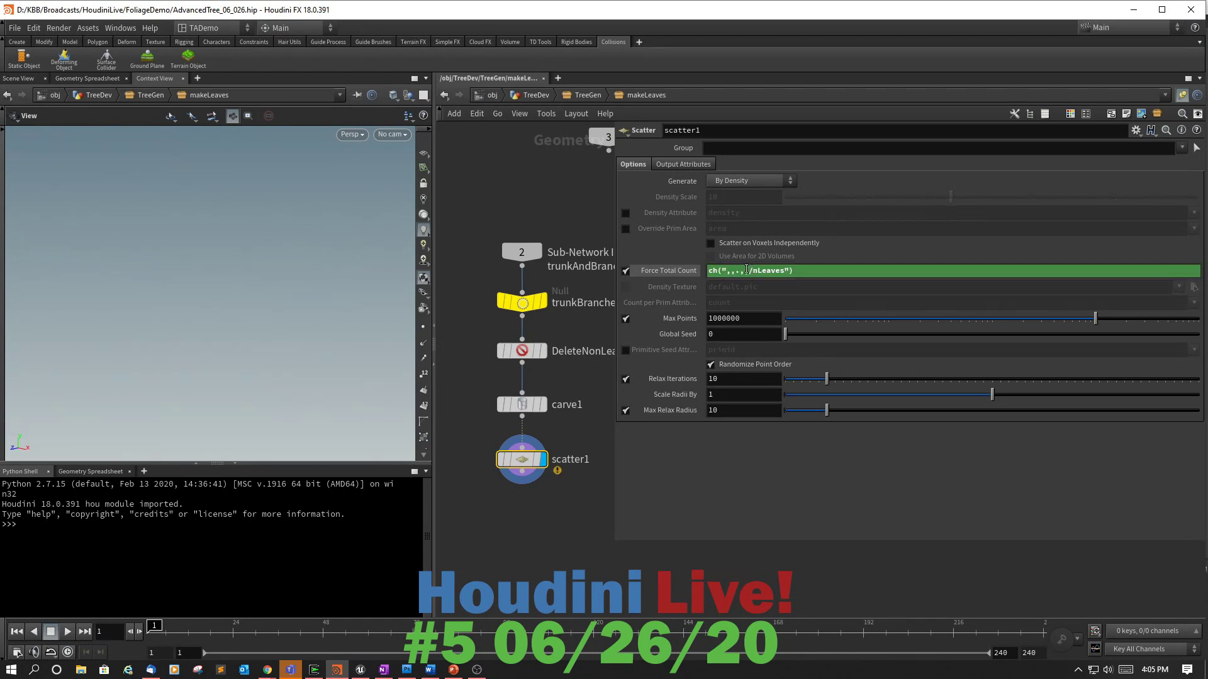
Correct the path in the Force Total Count reference to ch("../../nLeaves") and check the Scatter node's info.
key("BackSpace")
key("BackSpace")
key("BackSpace")
key("BackSpace")
key("BackSpace")
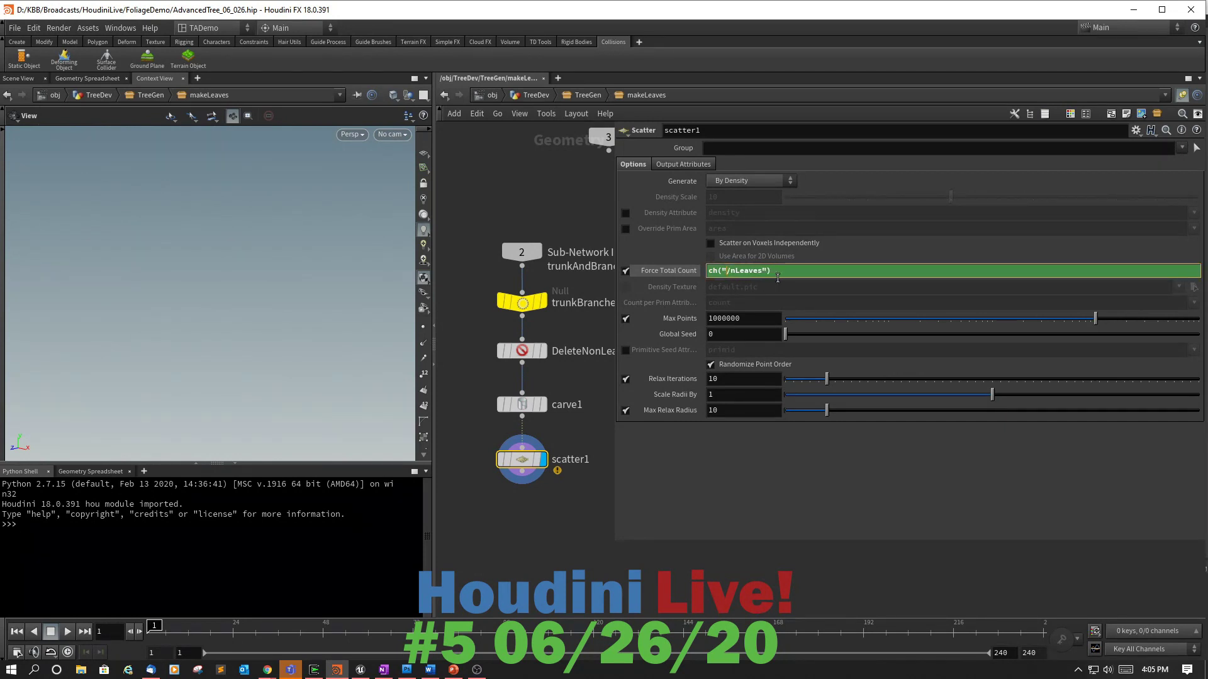
type("../..")
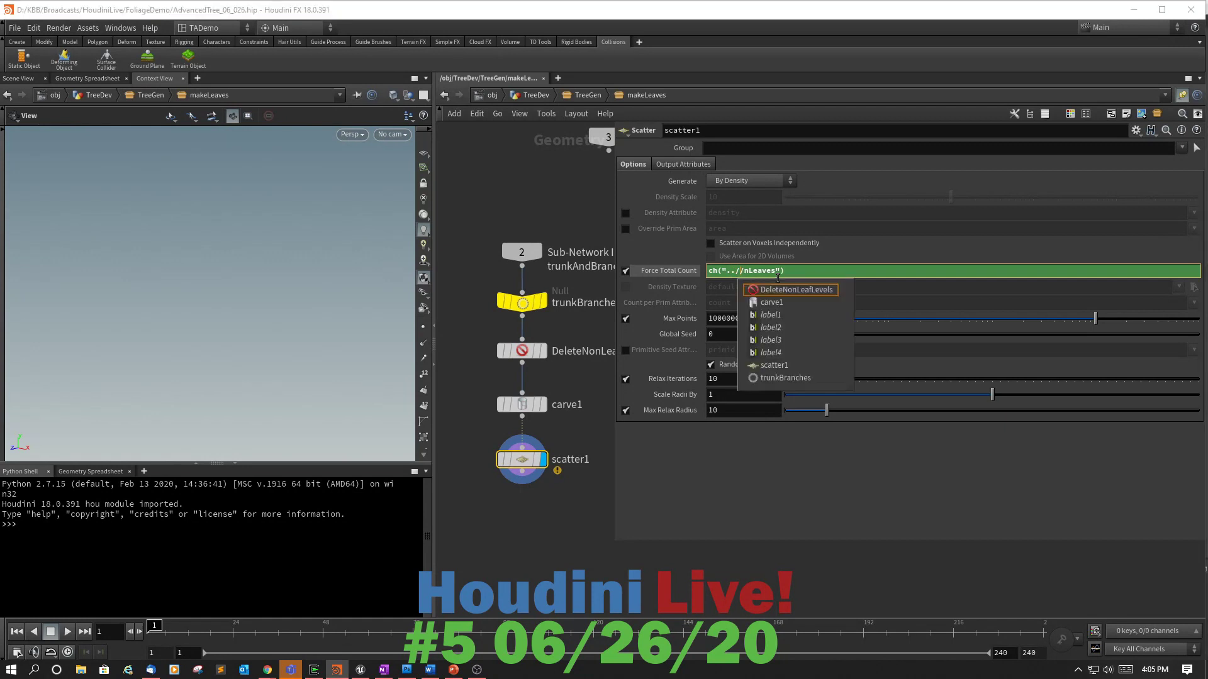
key("Return")
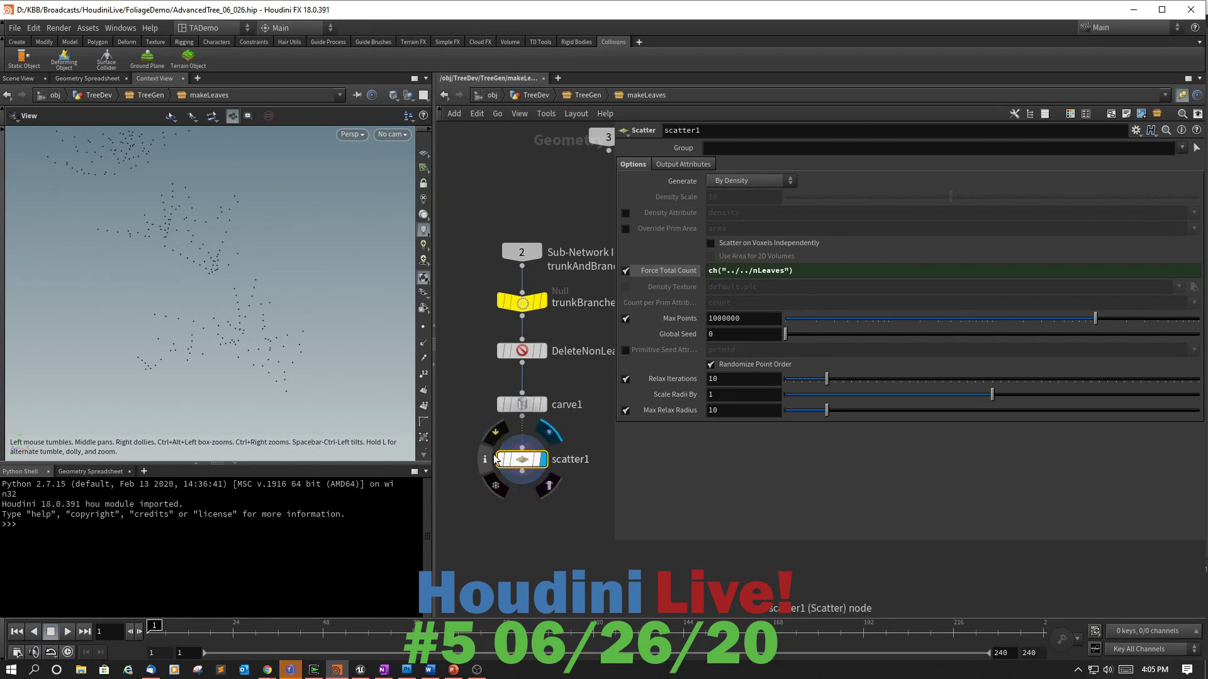
left_click(487, 456)
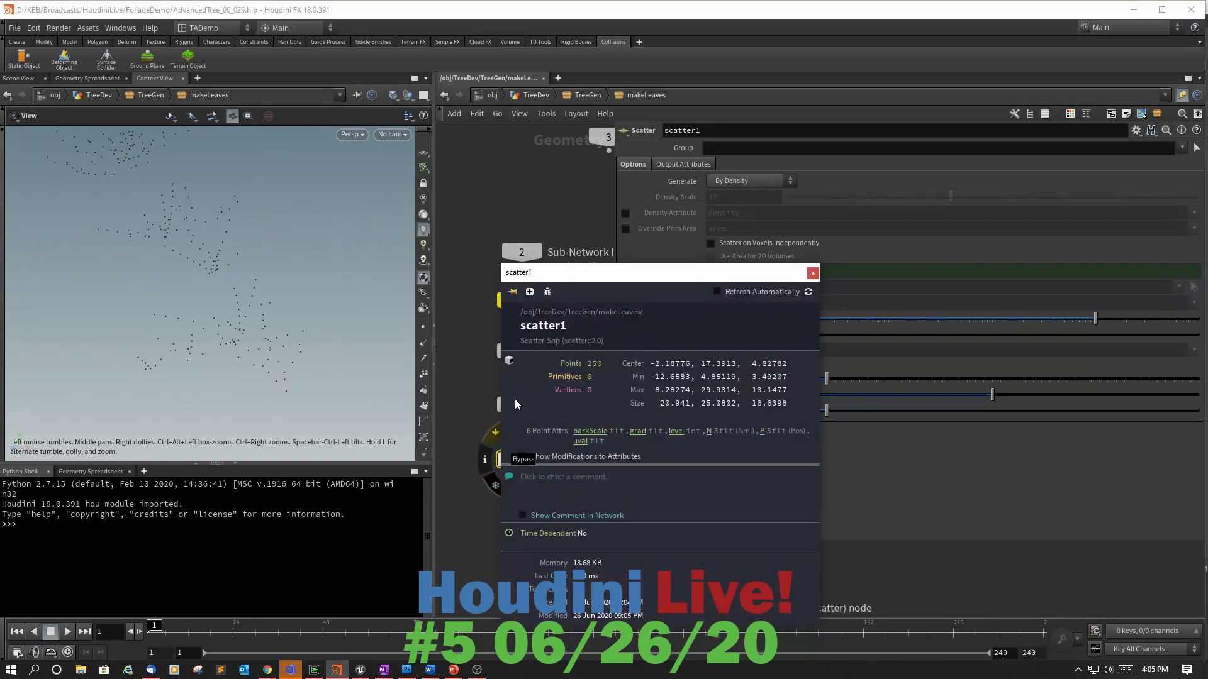
mouse_move(675, 270)
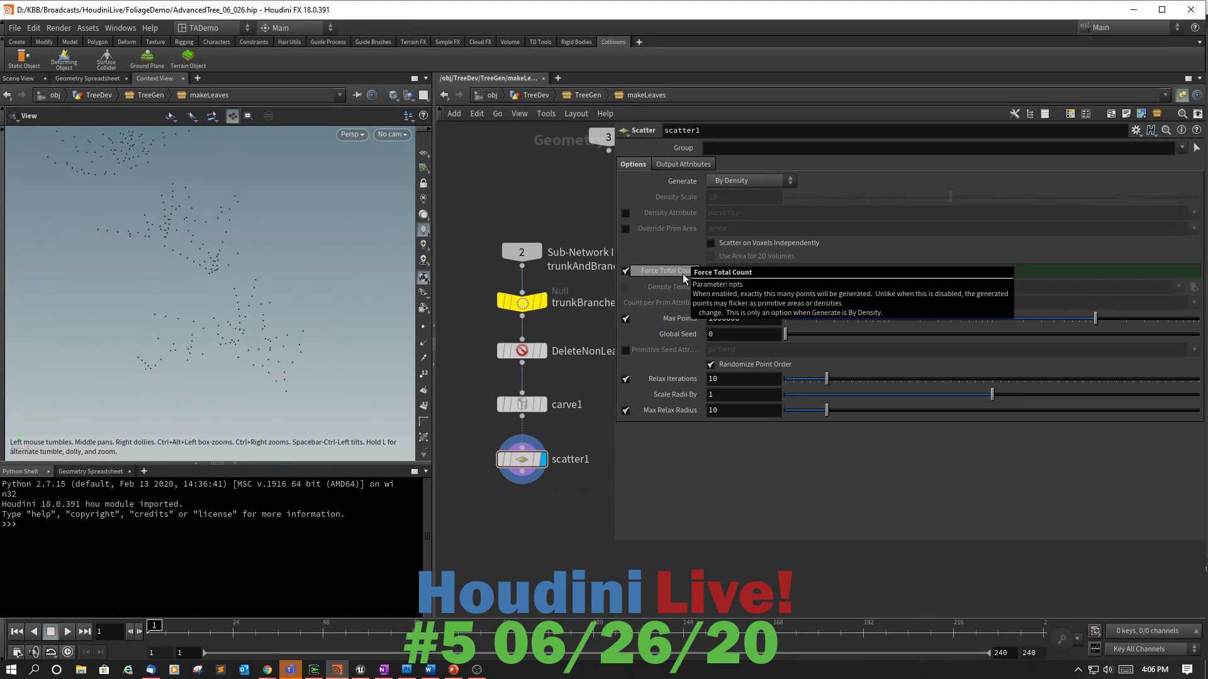
Open the expression editor for the Scatter node's Global Seed and replace its content with ch("../../leafSeed").
double_click(728, 335)
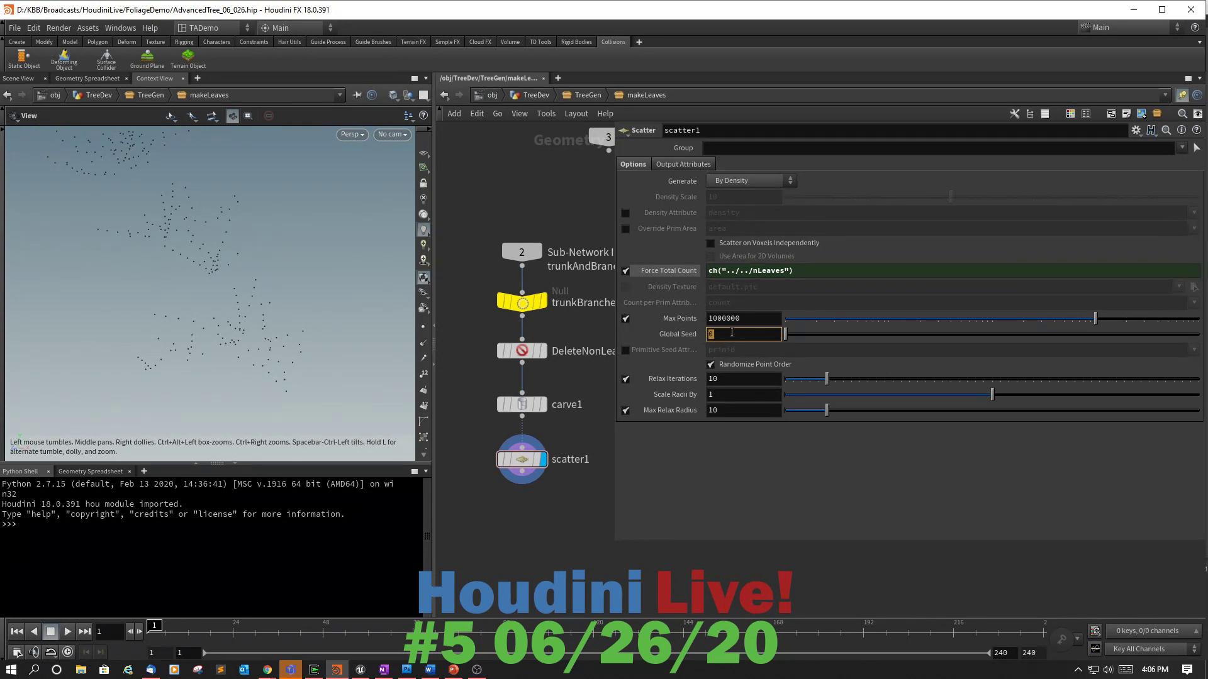
key("alt+e")
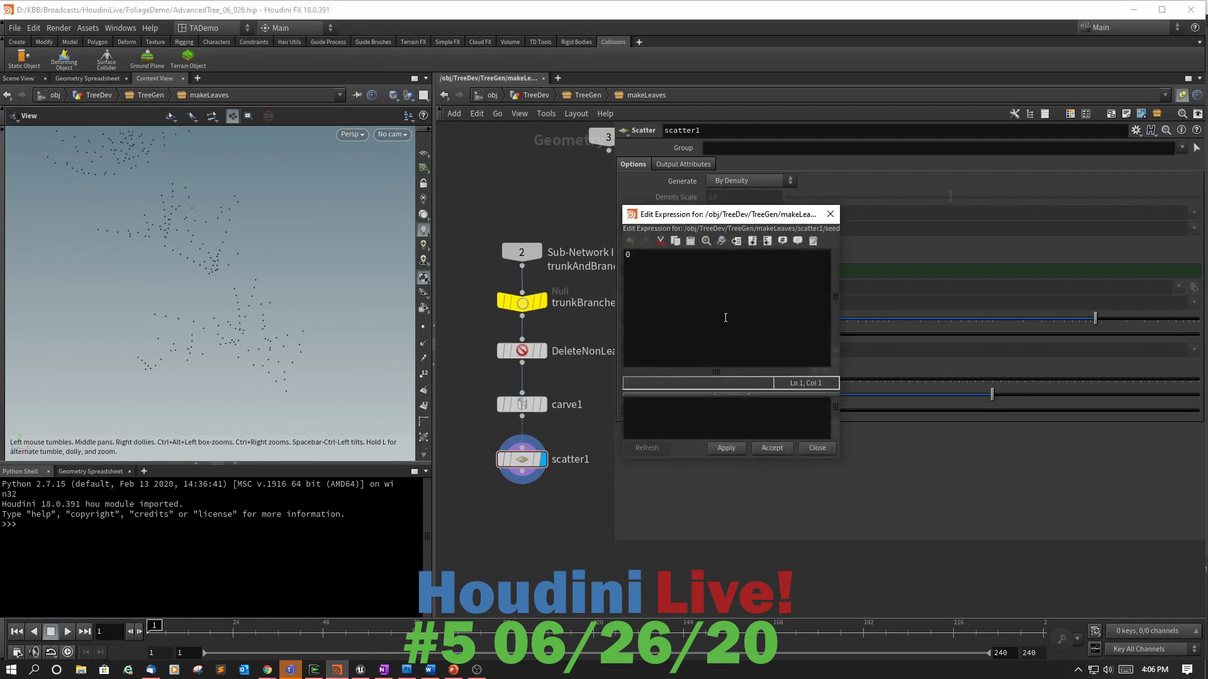
left_click_drag(651, 256, 620, 256)
type("ch")
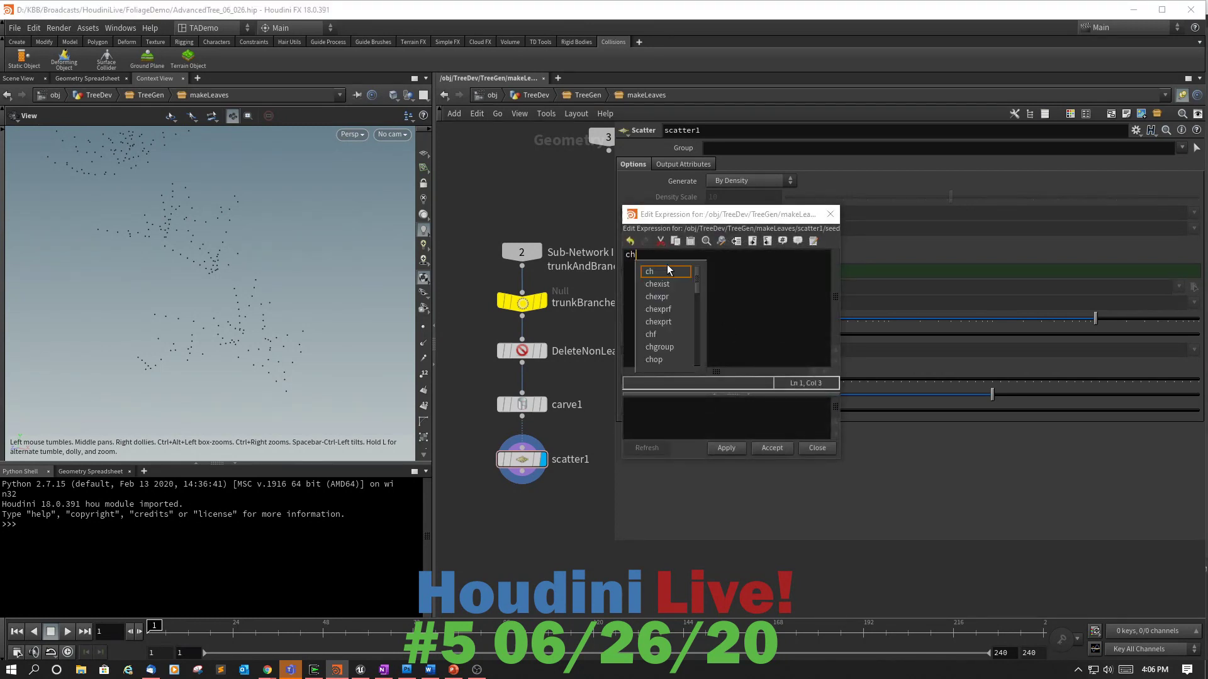
type("()")
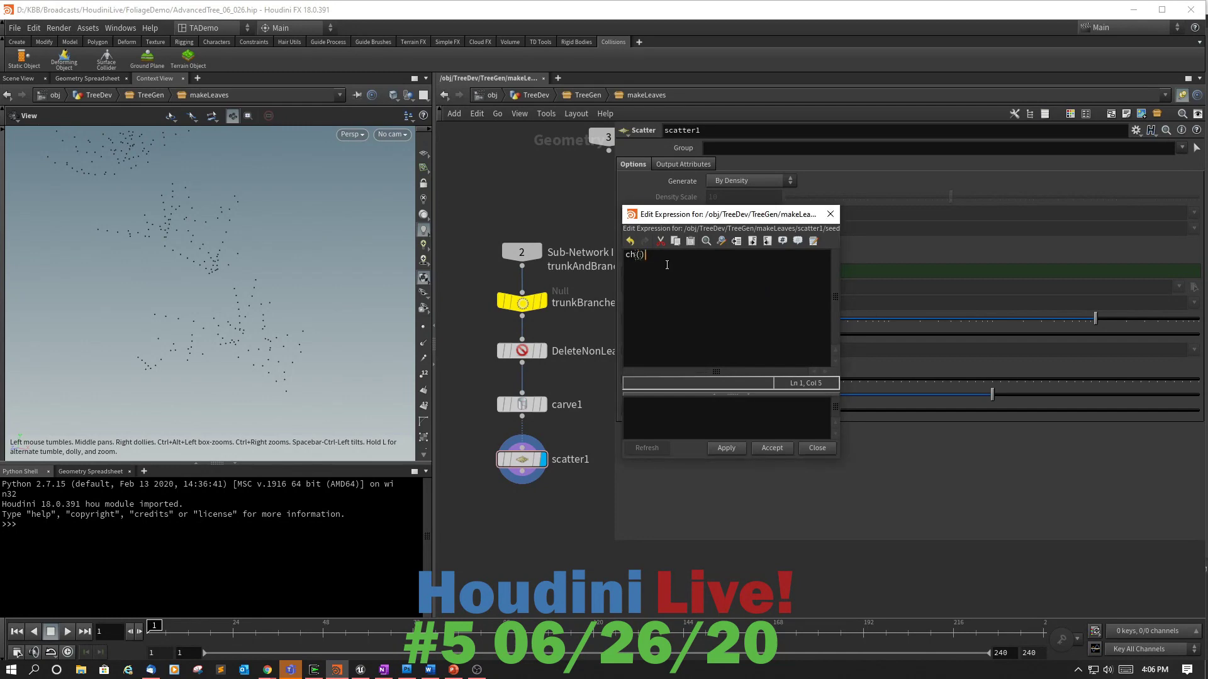
key("Left")
type("\"../../")
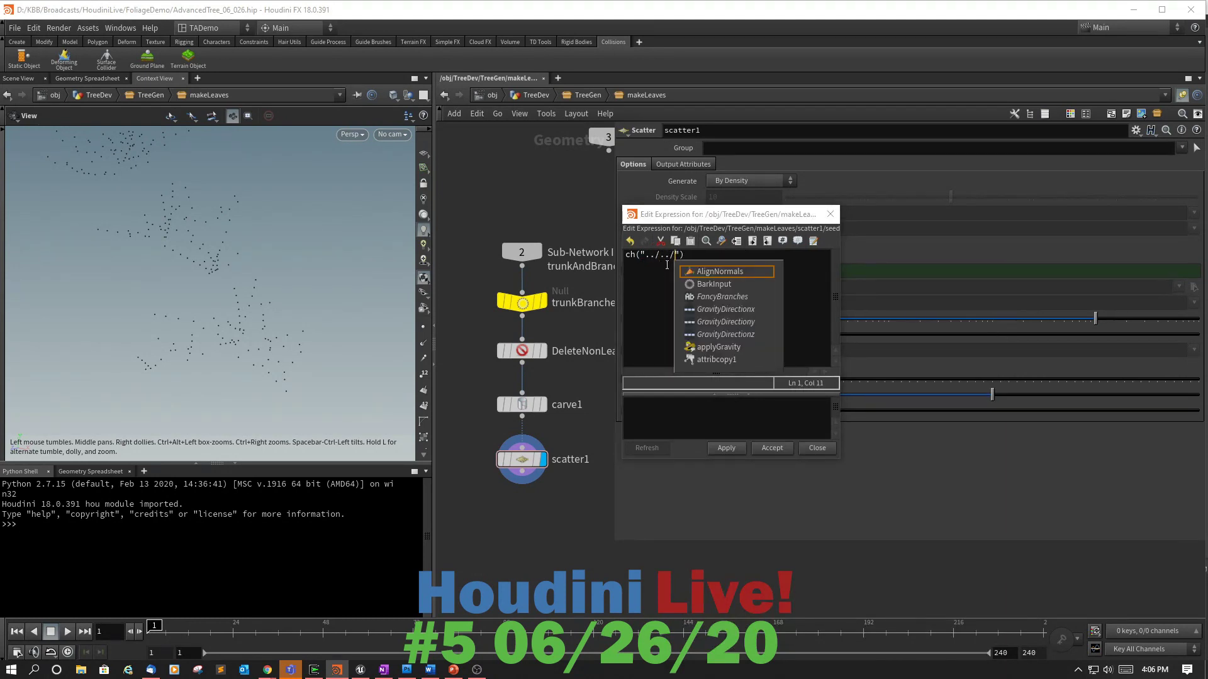
type("leav")
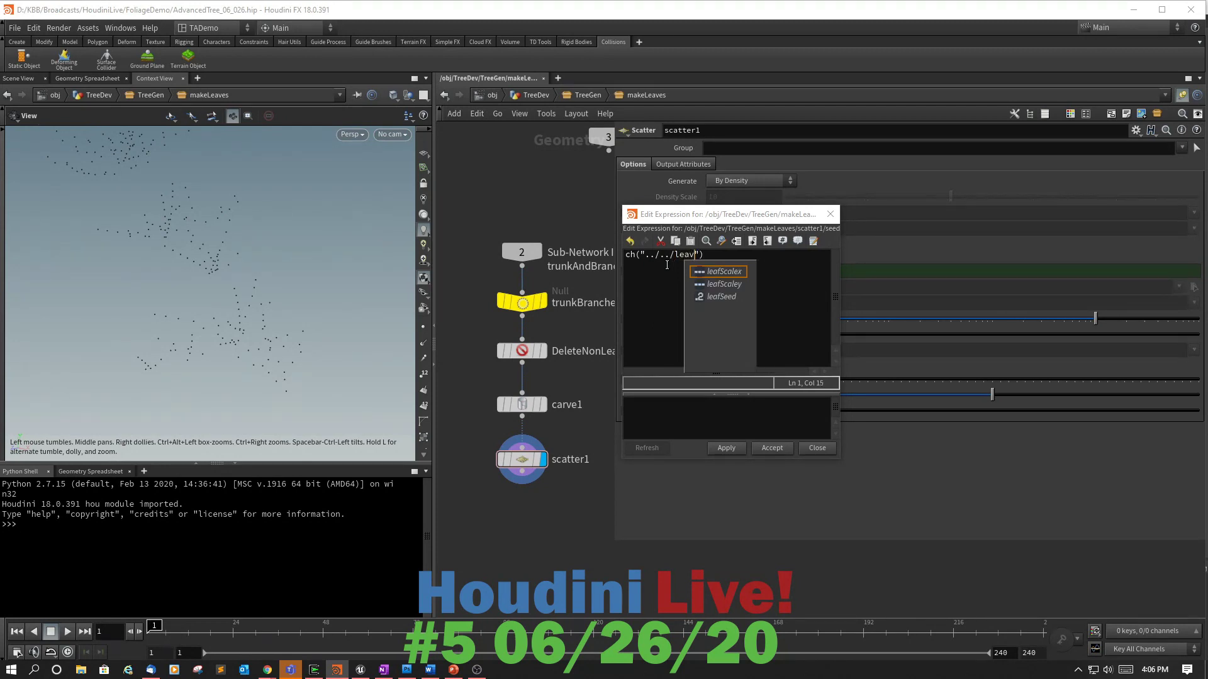
key("BackSpace")
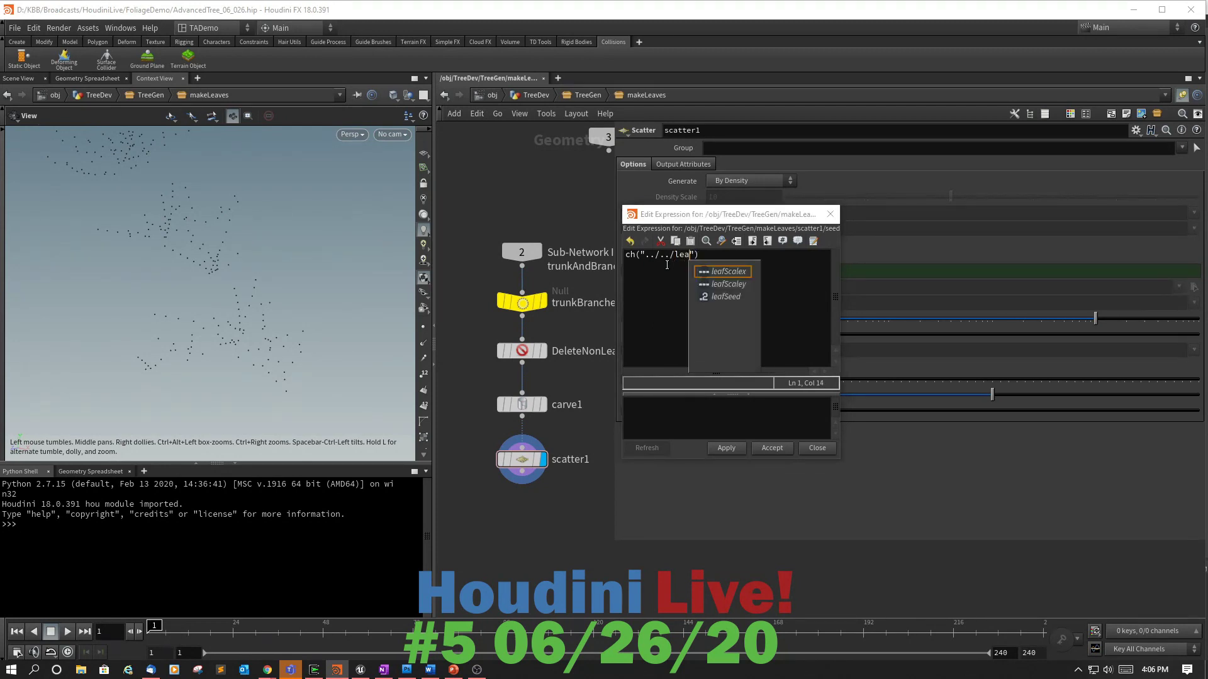
key("Down")
key("Down")
key("Return")
key("End")
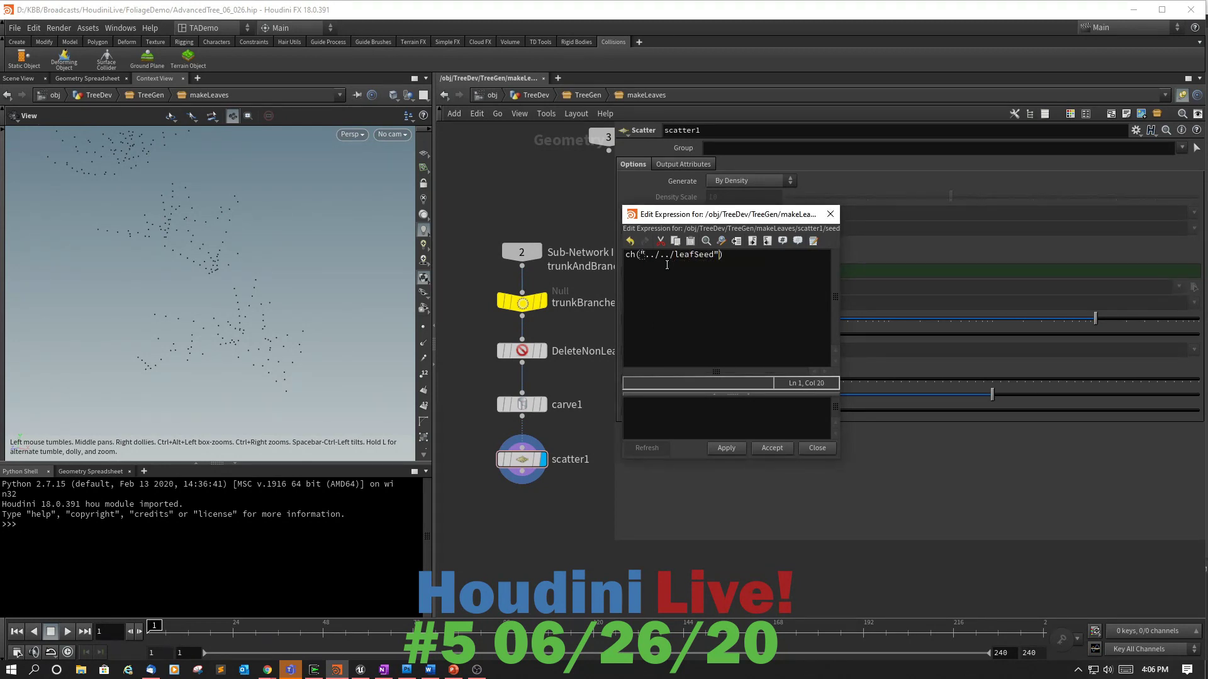
Add +ch("../../masterSeed") to the end of the Global Seed expression and accept it.
type("+ch()")
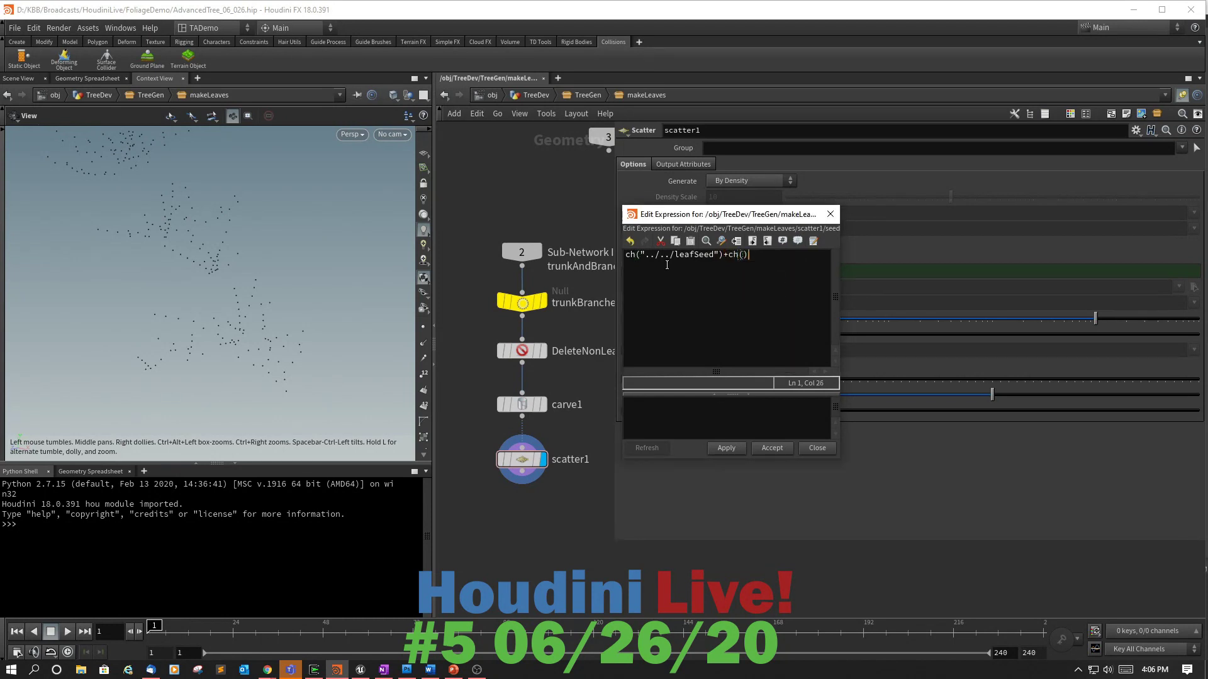
key("Left")
type("\"../../")
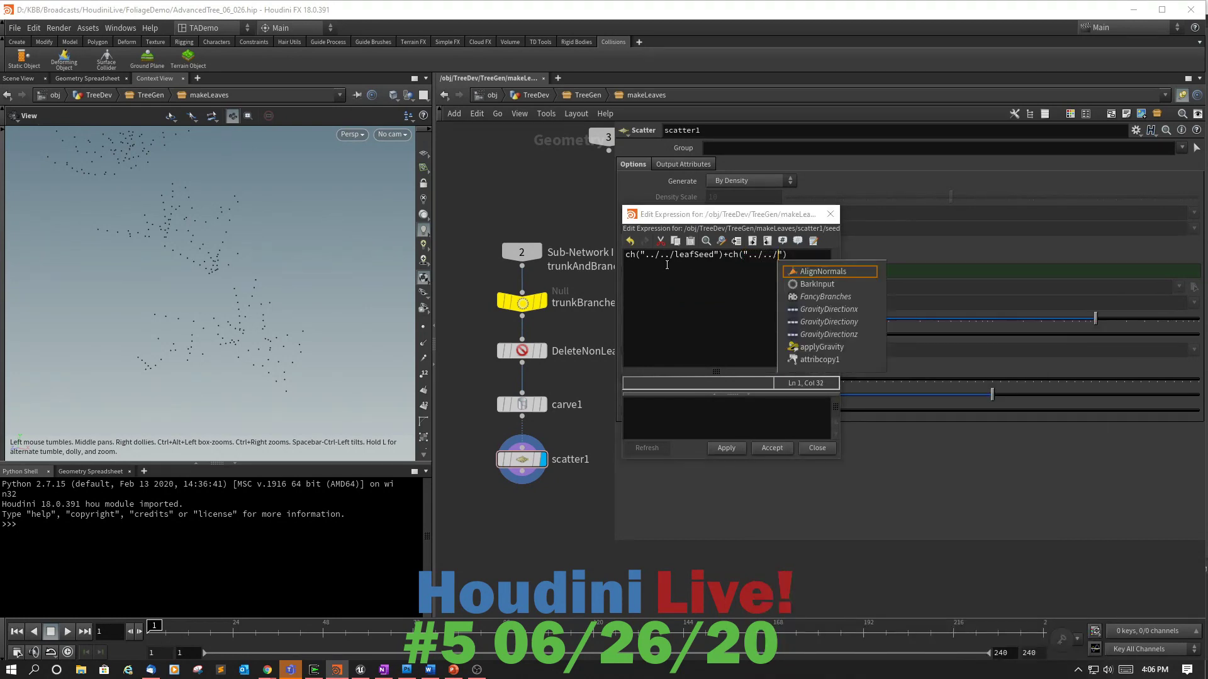
type("m")
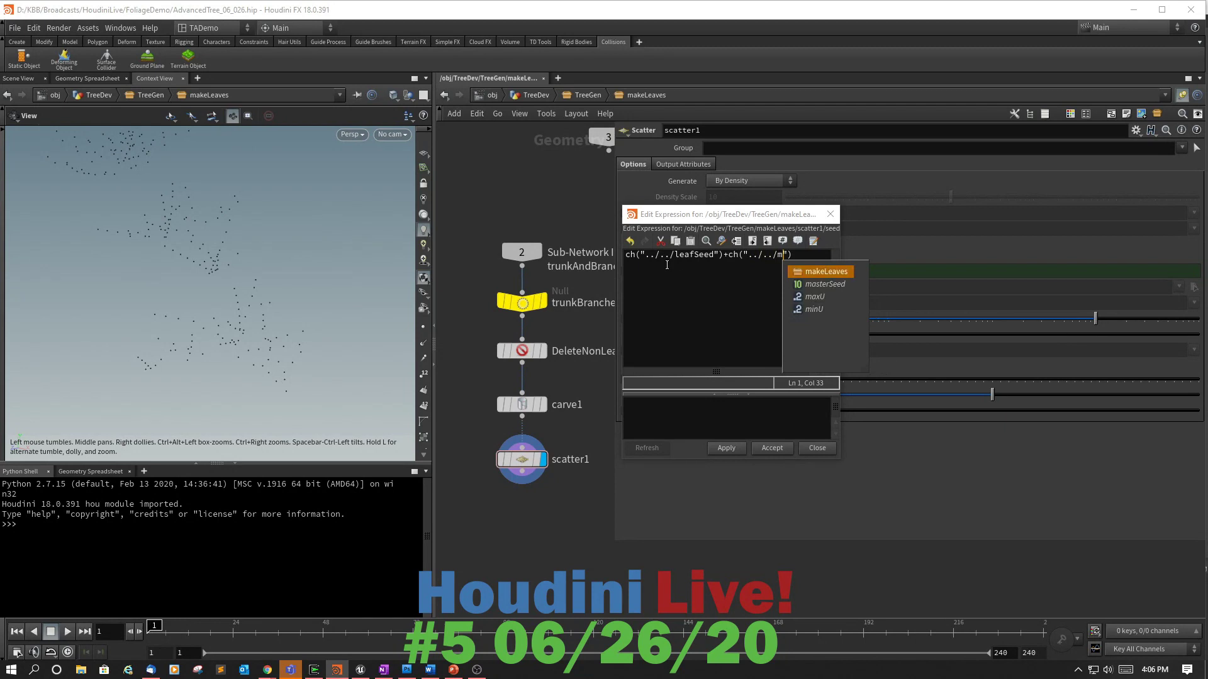
key("Down")
key("Return")
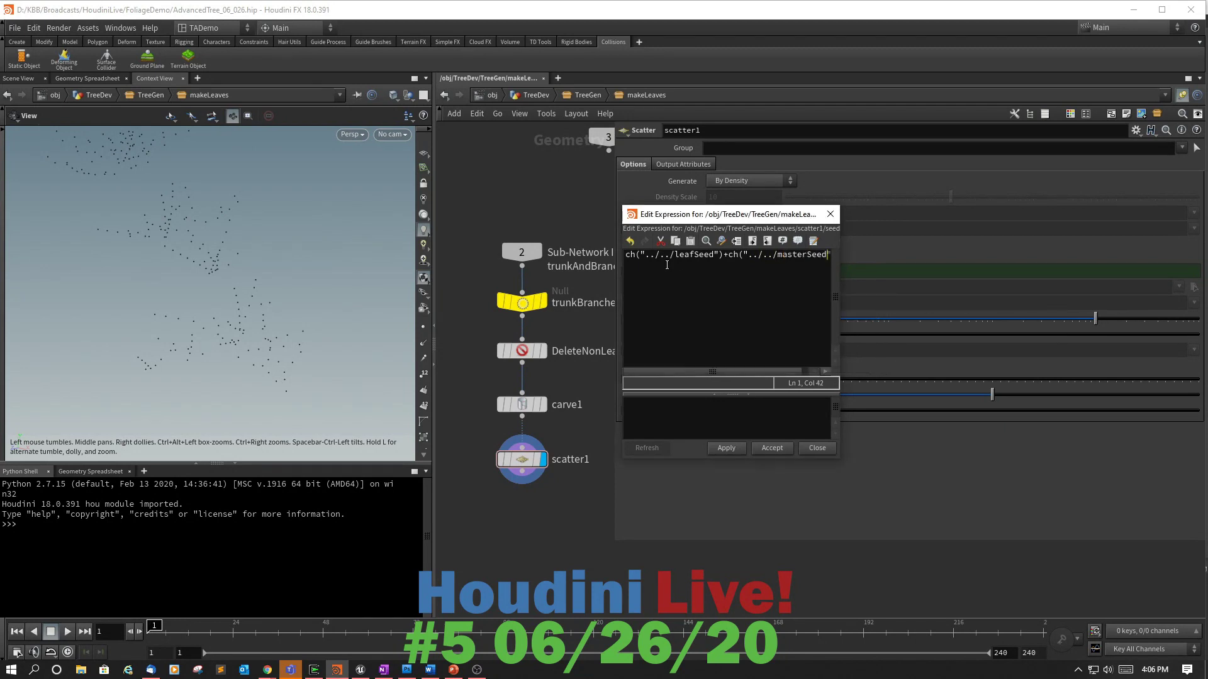
type("\")")
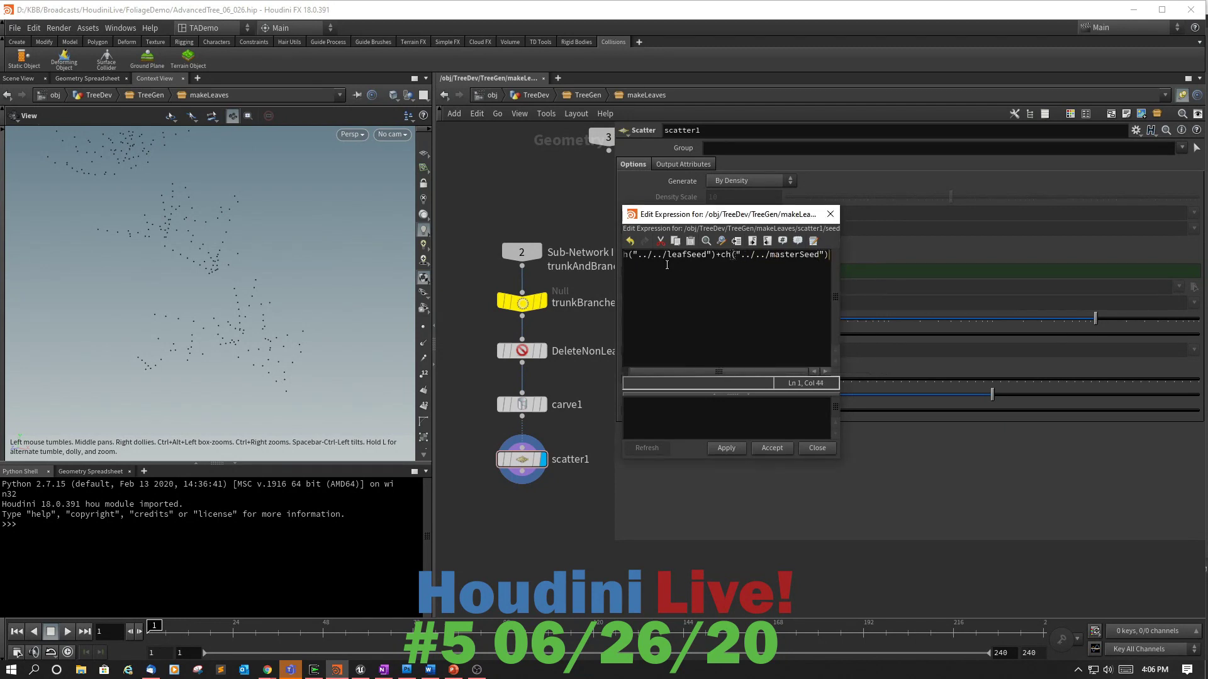
left_click(768, 446)
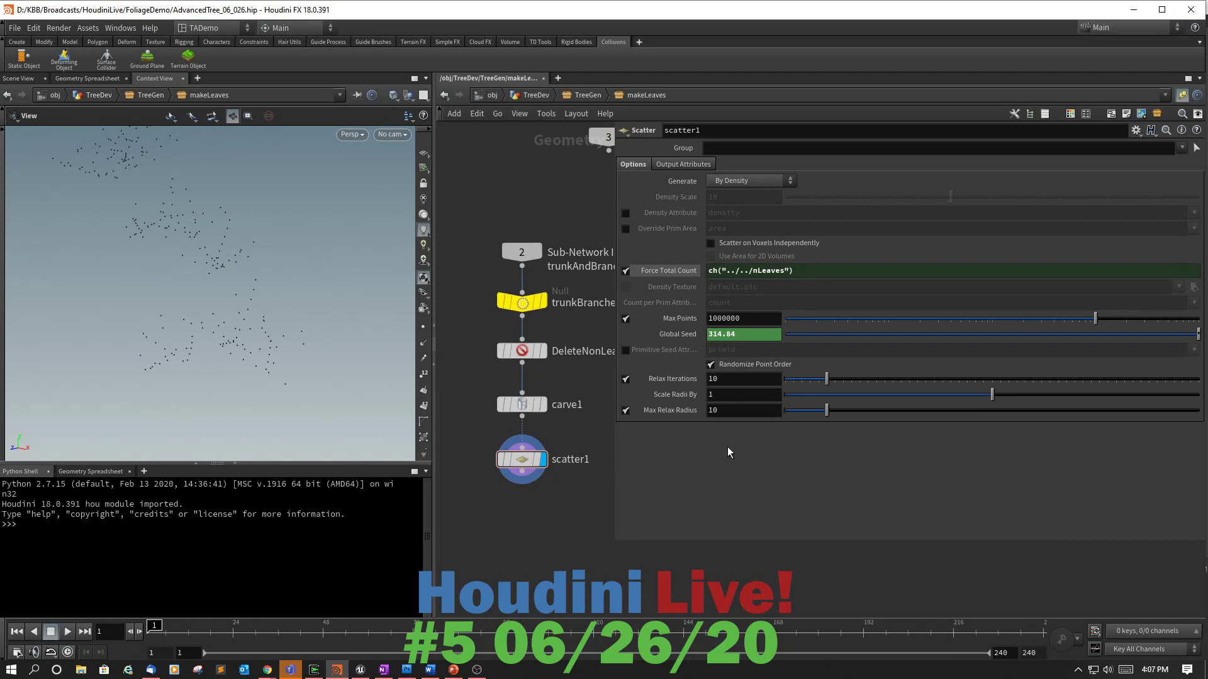
Replace the Scatter node's Relax Iterations value with the channel reference ch("../../relaxIterations").
double_click(712, 378)
type("ch()")
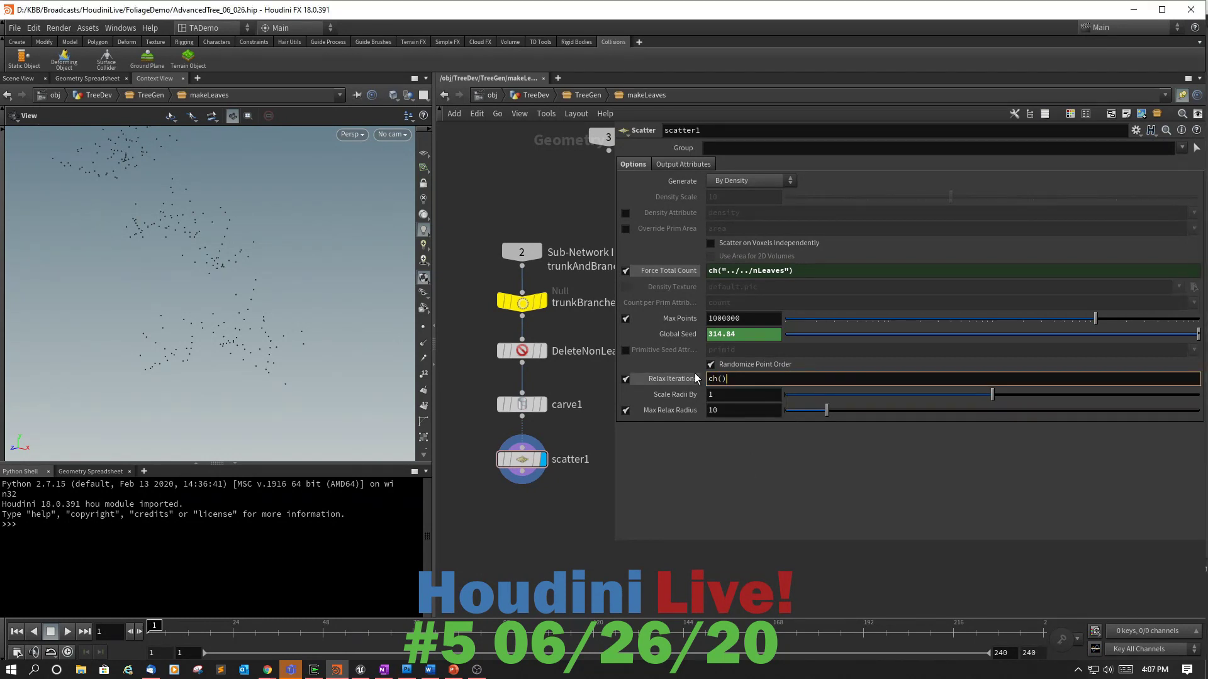
type("\"../../")
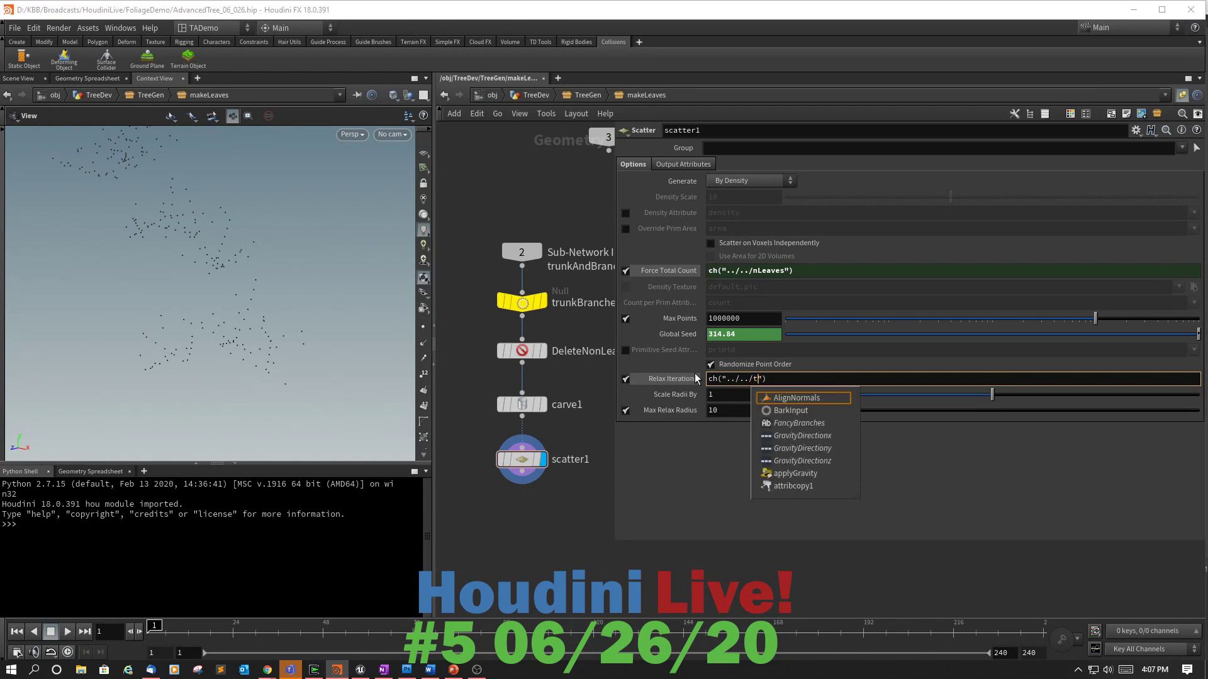
type("re")
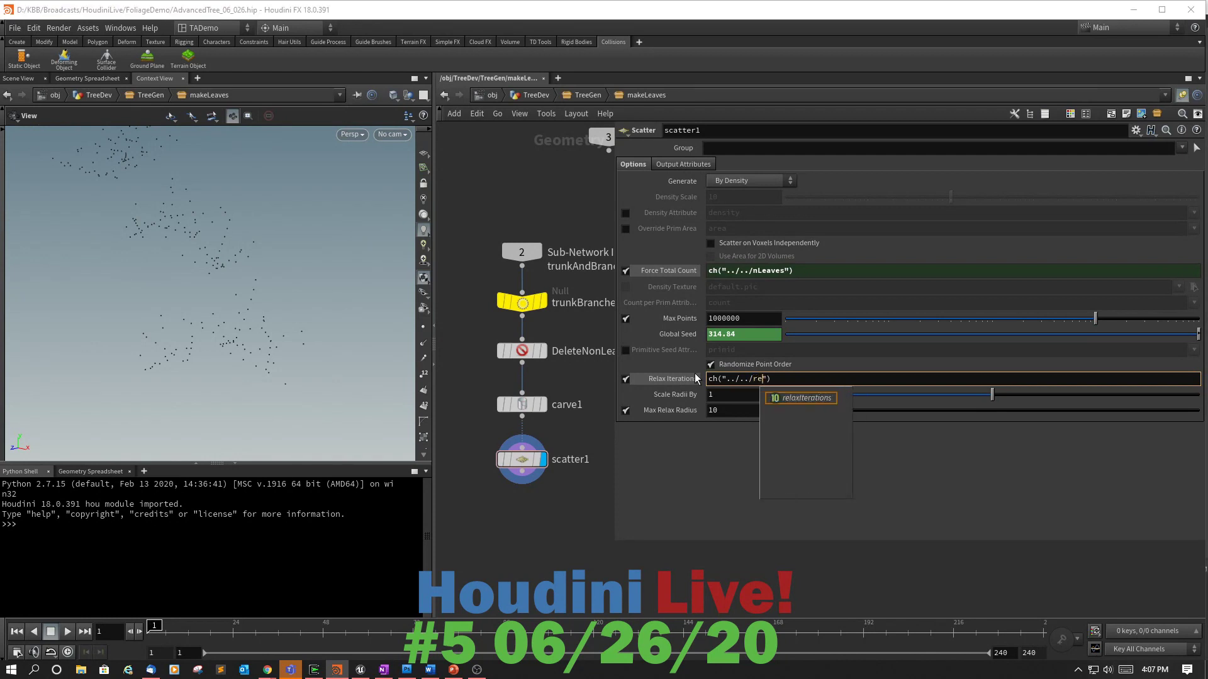
key("Tab")
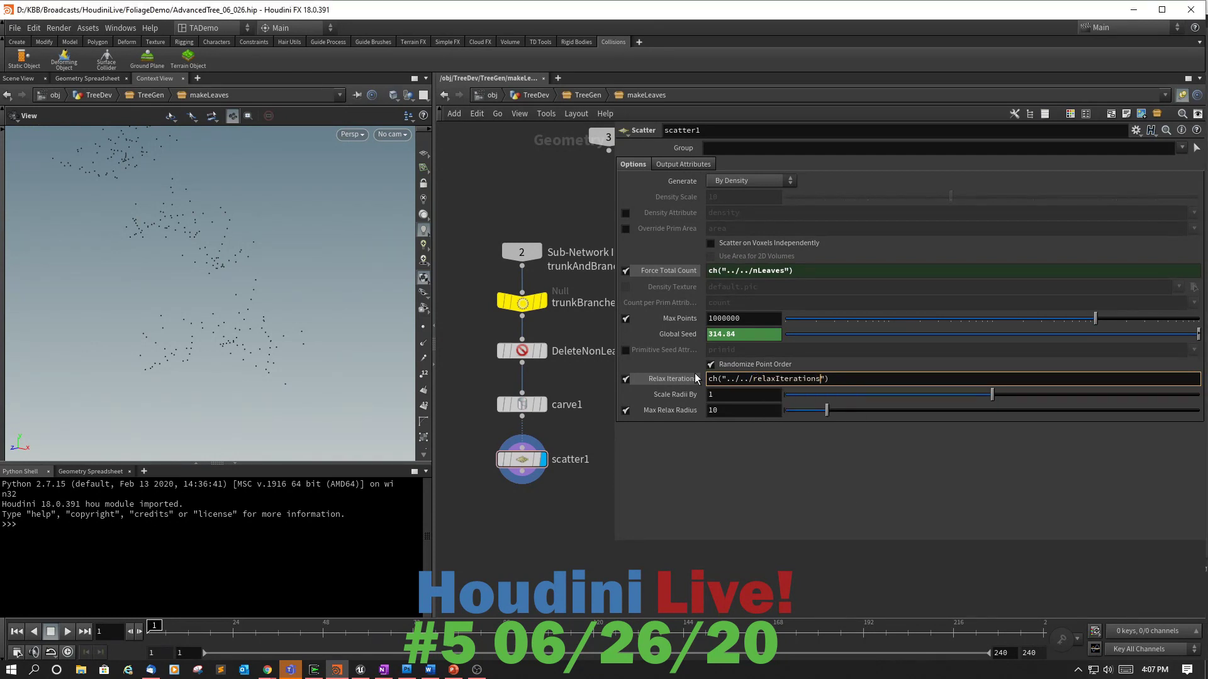
key("End")
key("Return")
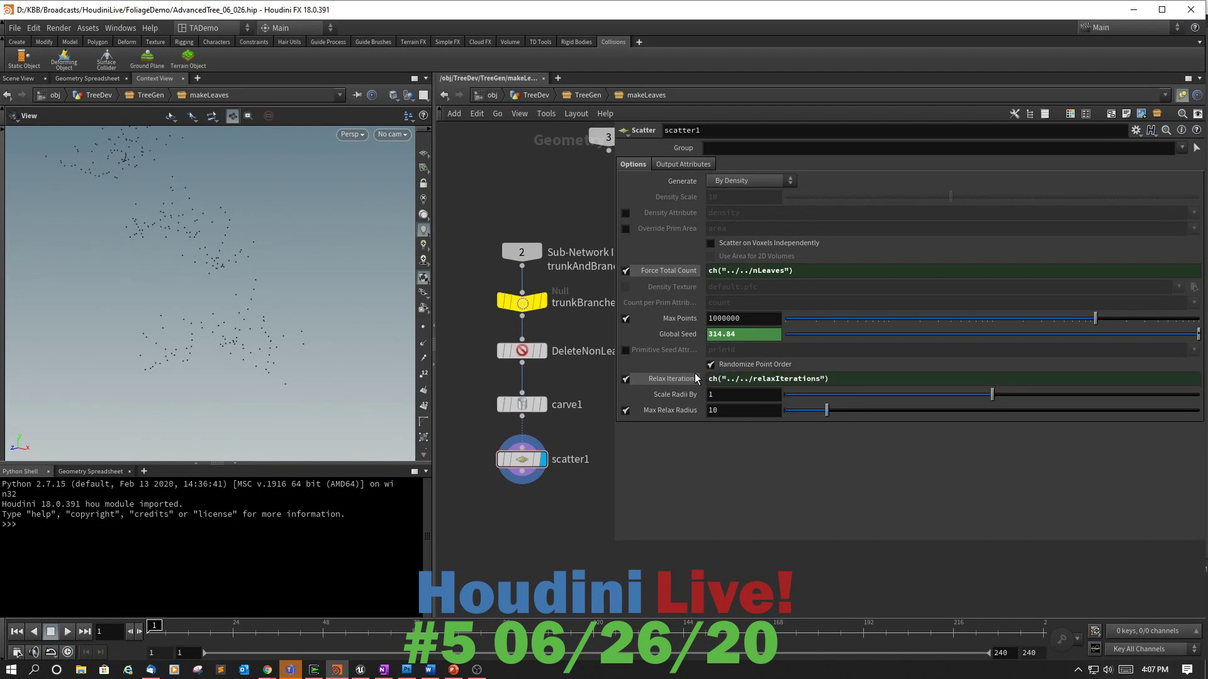
Replace the Scatter node's Scale Radii By value with the channel reference ch("../../radiiScatter").
left_click(723, 394)
type("ch(")
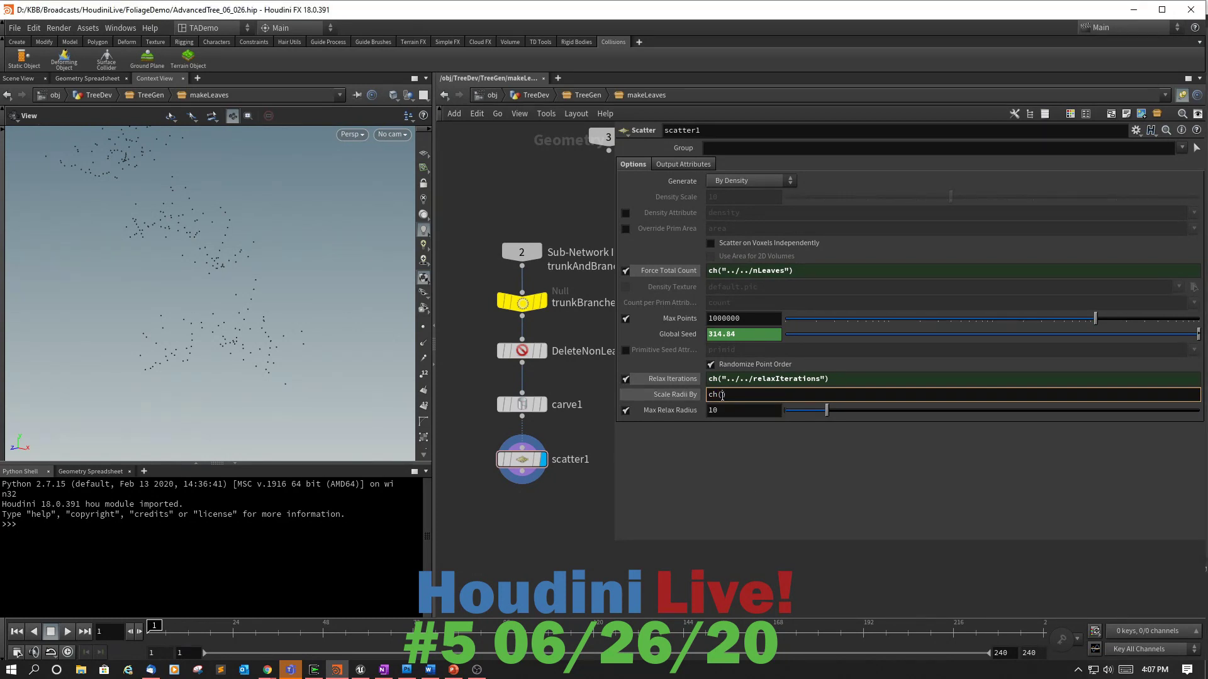
type("\"../../rad")
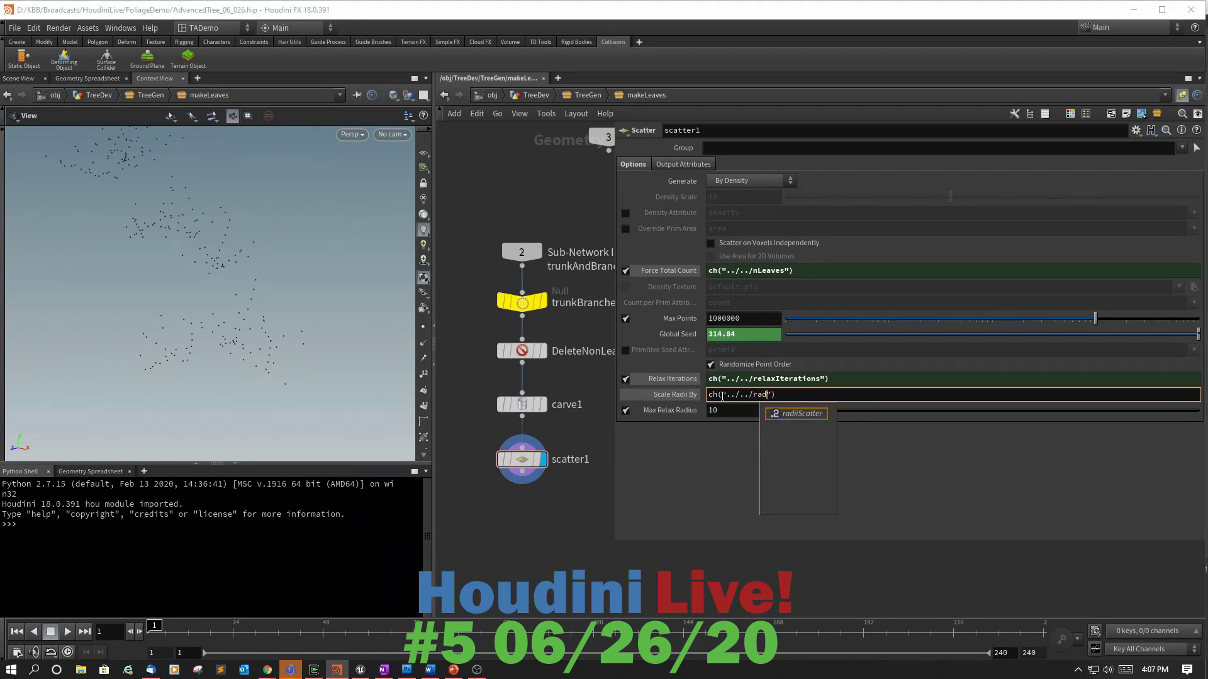
key("Down")
key("Return")
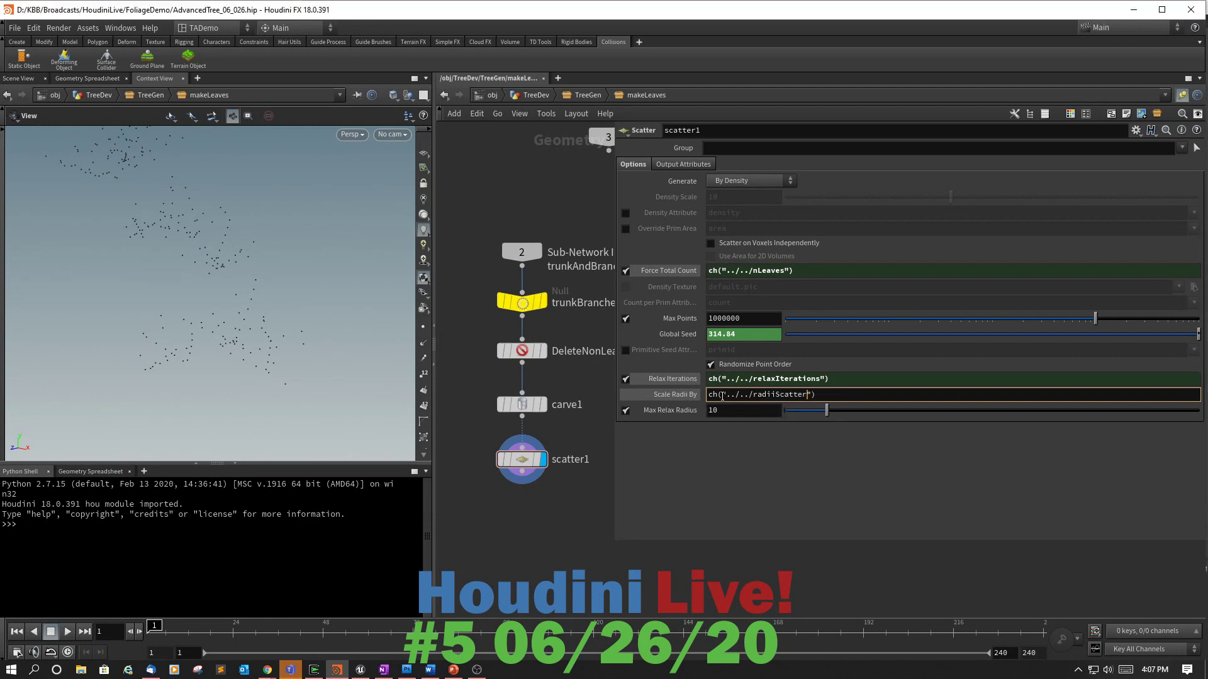
key("Return")
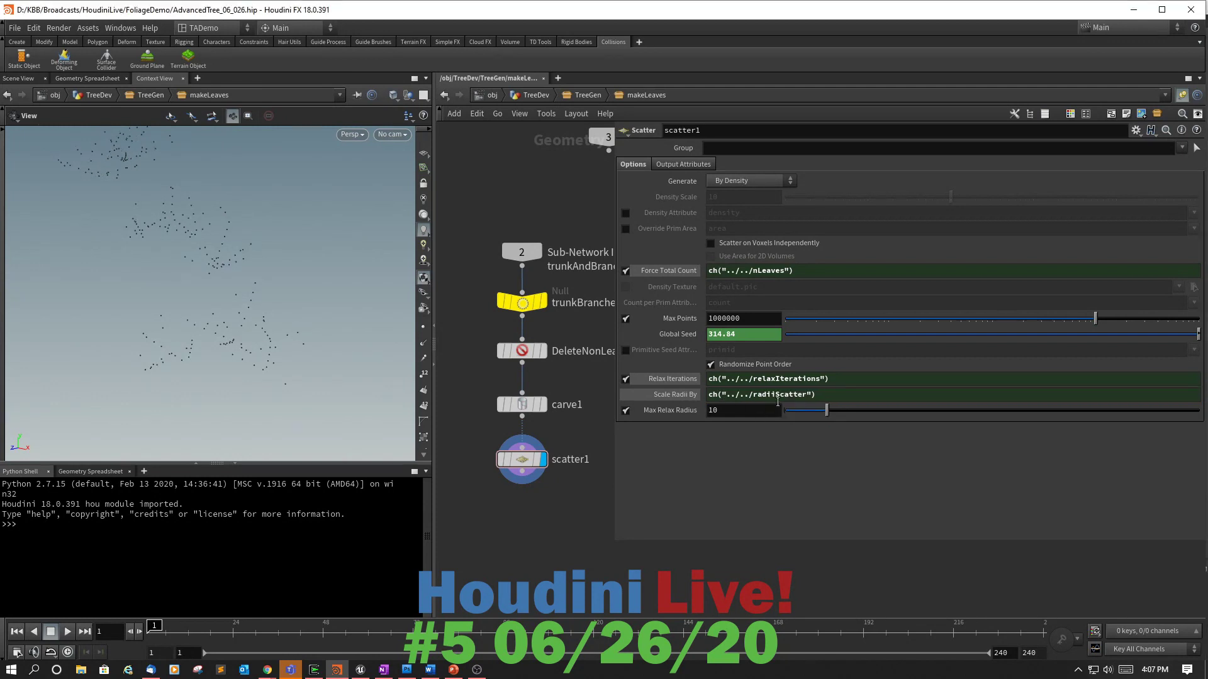
Set the Scatter node's Max Relax Radius to 13.4.
double_click(730, 410)
mouse_move(685, 396)
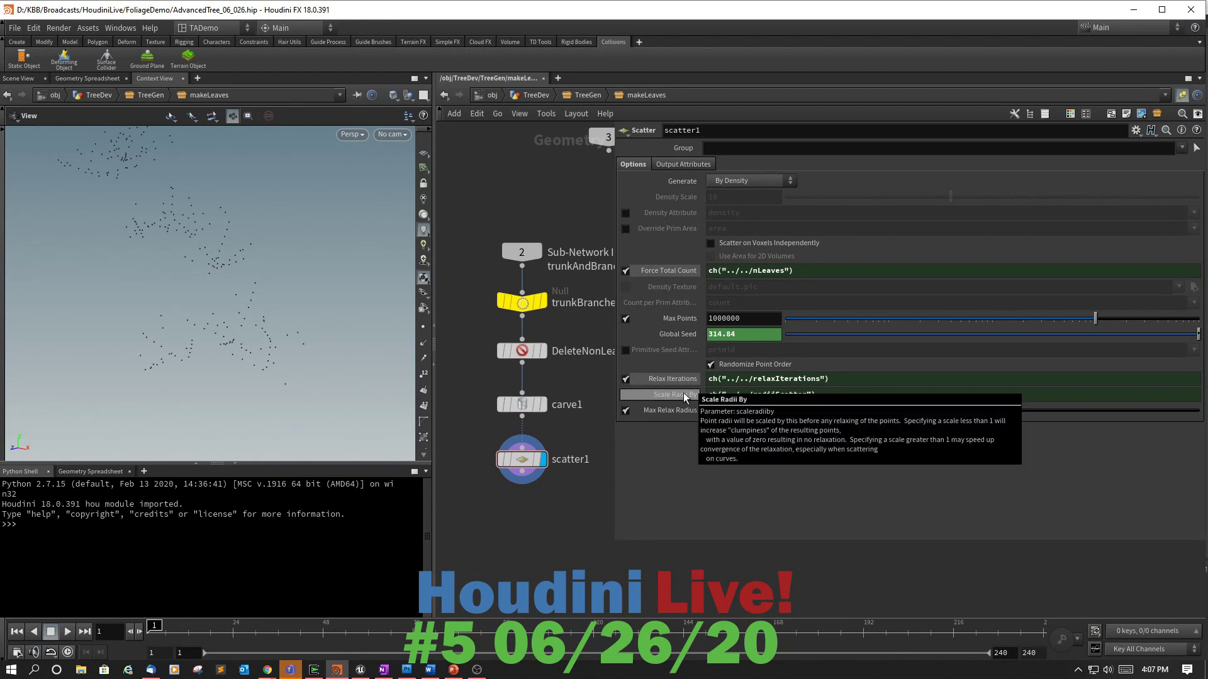
type("13.4")
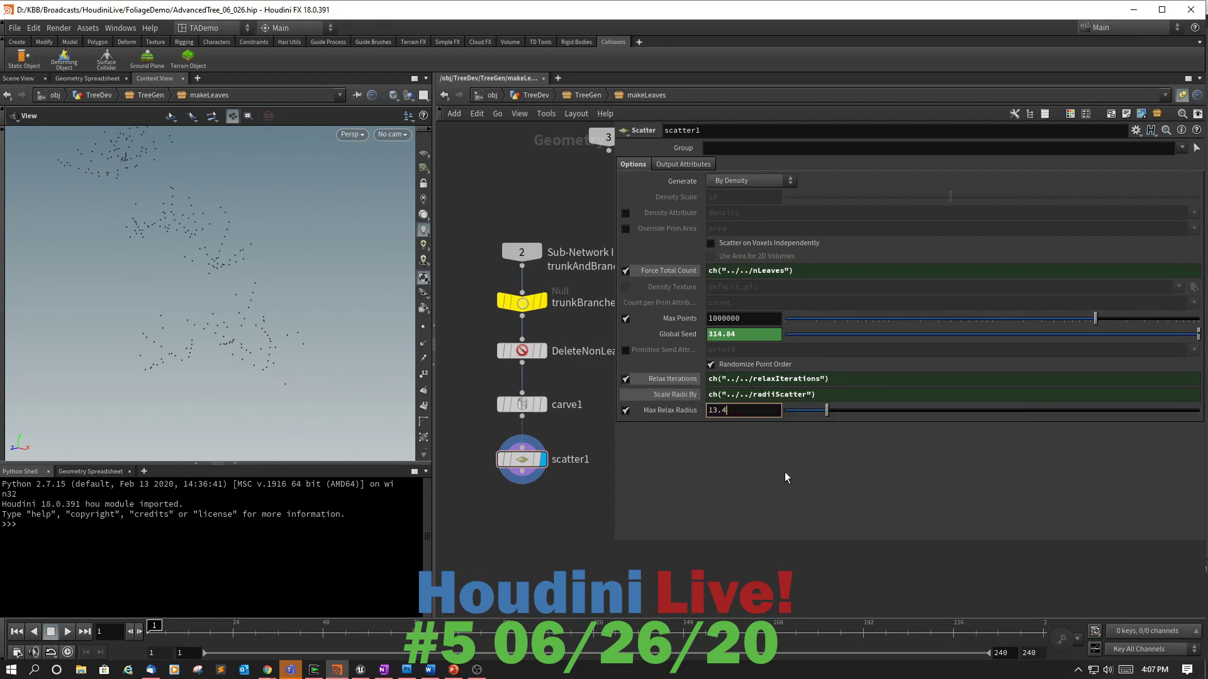
key("Return")
Go up to the TreeGen network and turn on the display flag of the makeLeaves subnetwork.
left_click(521, 460)
key("u")
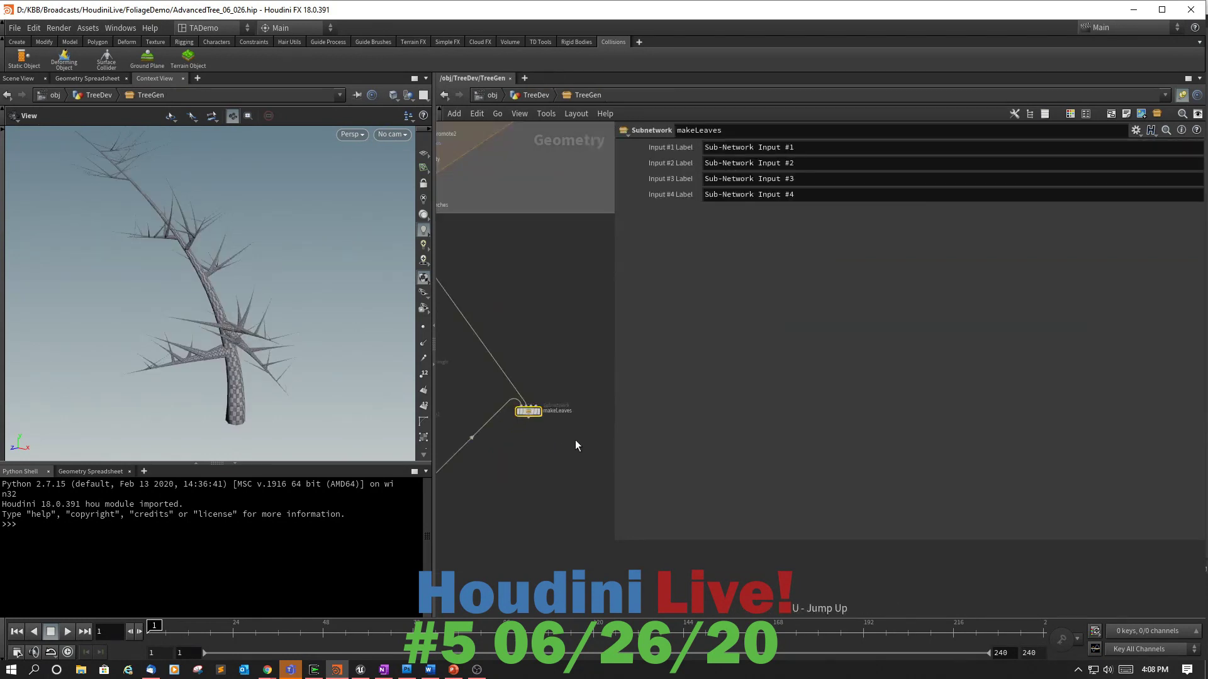
left_click(540, 414)
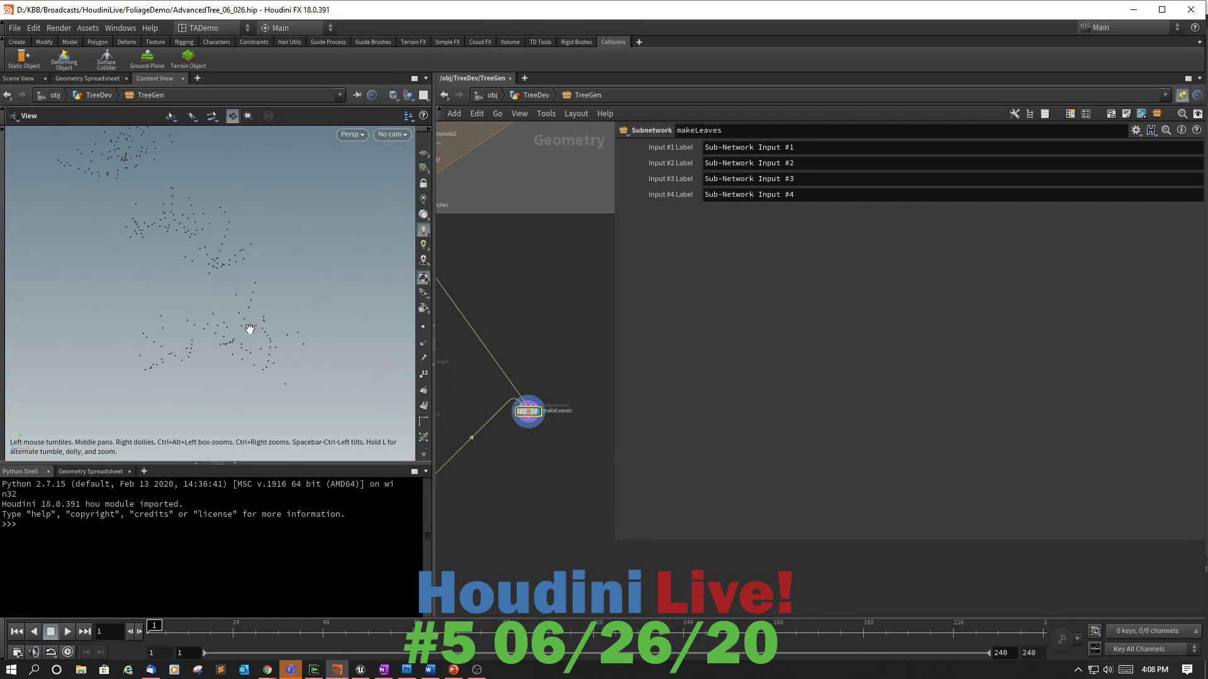
Vary Relax Iterations and Radii Scatter in TreeGen's leaf scatter parameters to test the links, and go back inside makeLeaves.
key("u")
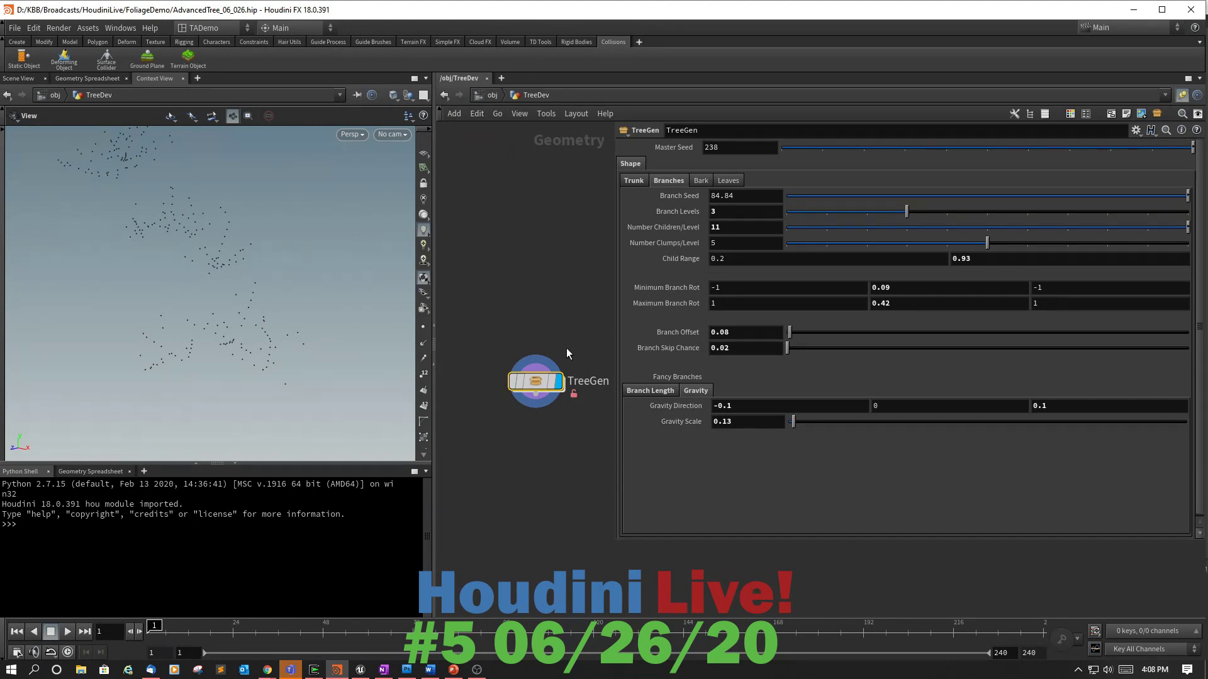
left_click(725, 182)
left_click(678, 196)
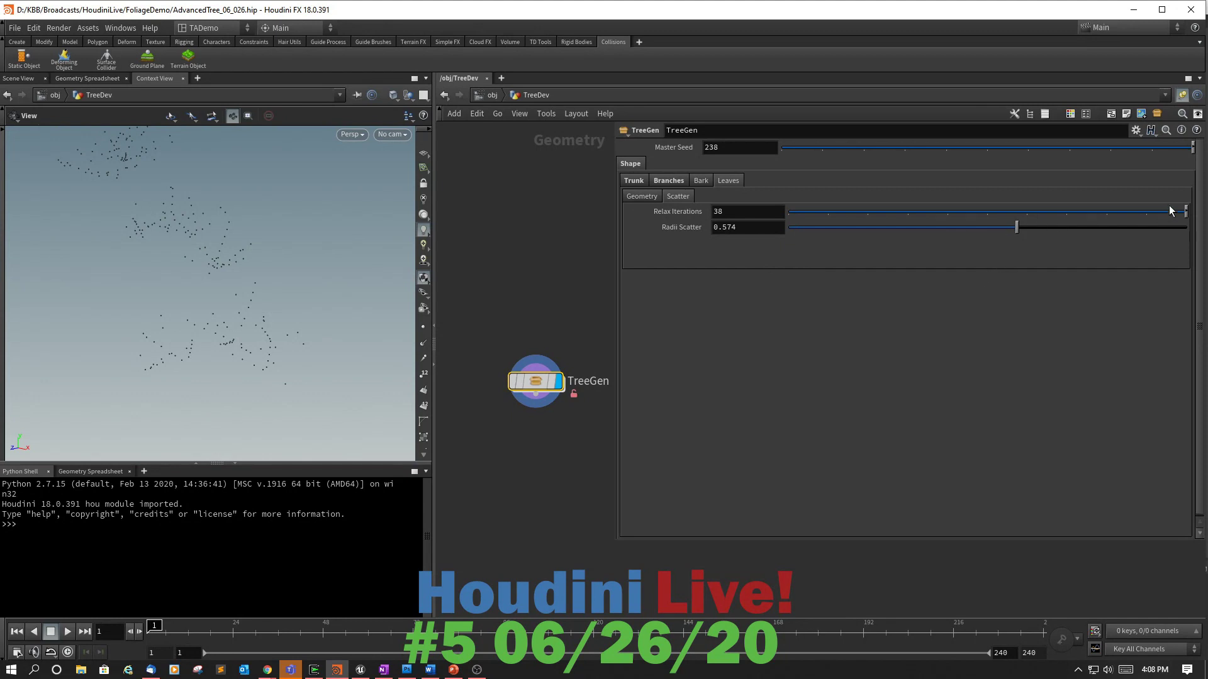
mouse_move(739, 213)
middle_mouse_down()
mouse_move(994, 217)
mouse_move(744, 212)
mouse_move(754, 218)
middle_mouse_up()
left_click_drag(970, 232, 1030, 306)
double_click(536, 380)
double_click(528, 412)
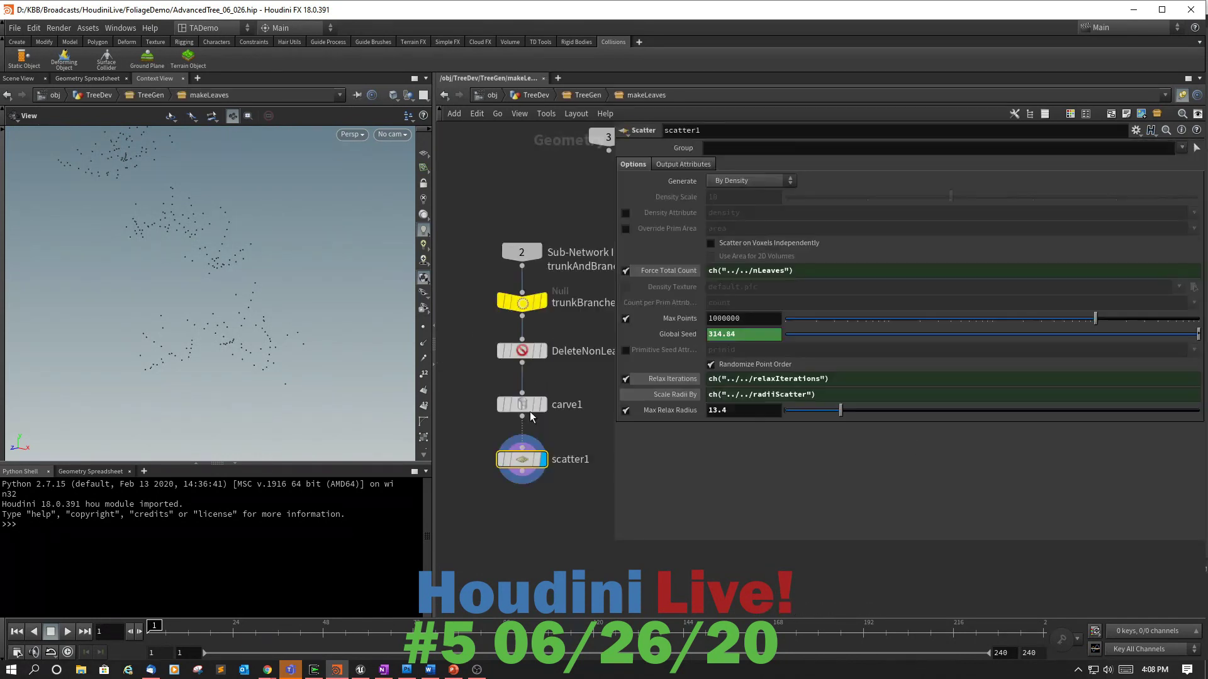
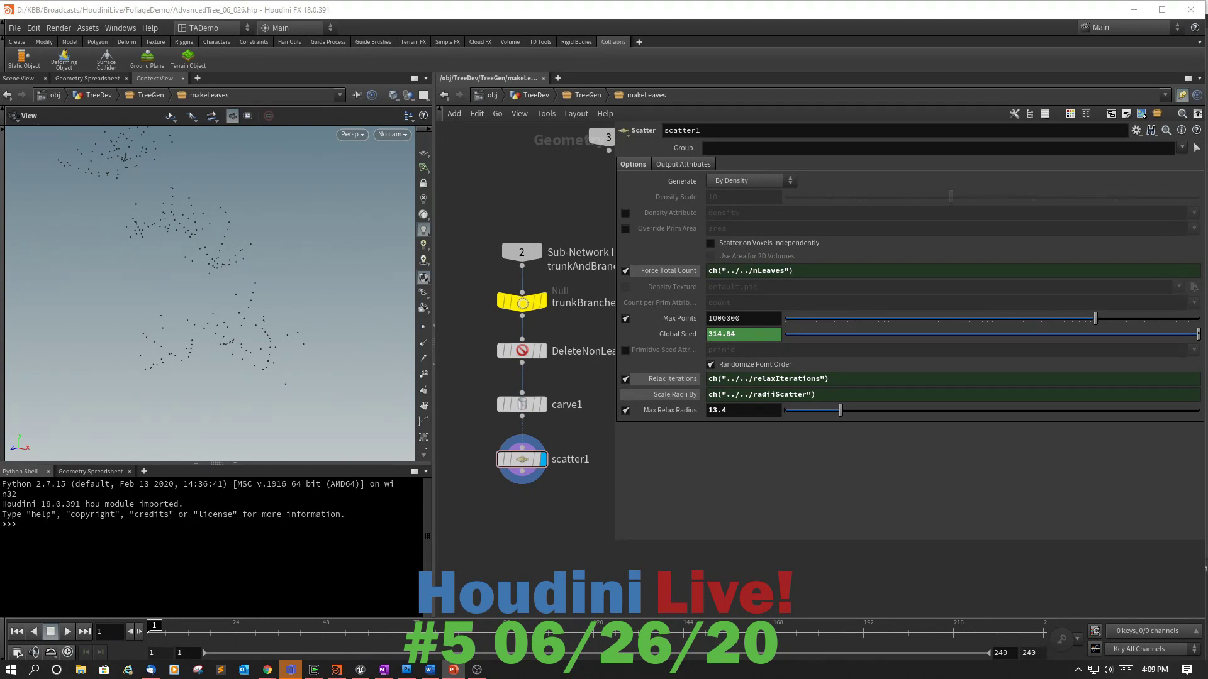
Add a Point Wrangle node wired to the output of scatter1.
middle_click_drag(560, 534, 562, 463)
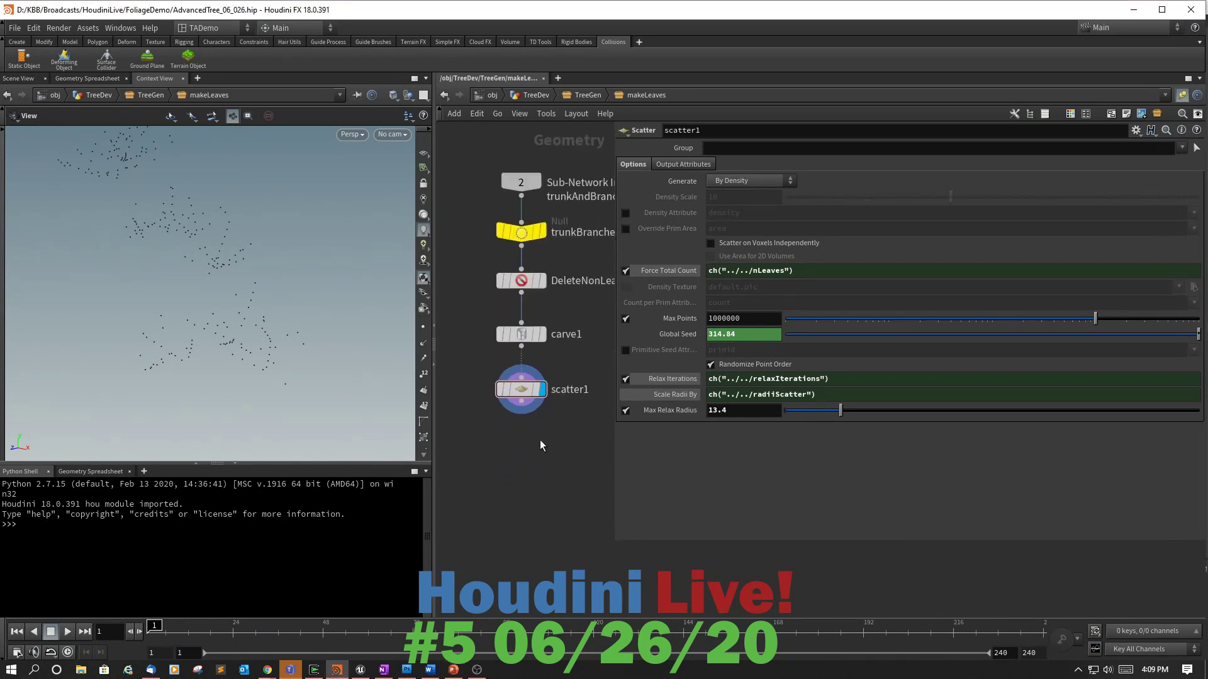
key("alt+Tab")
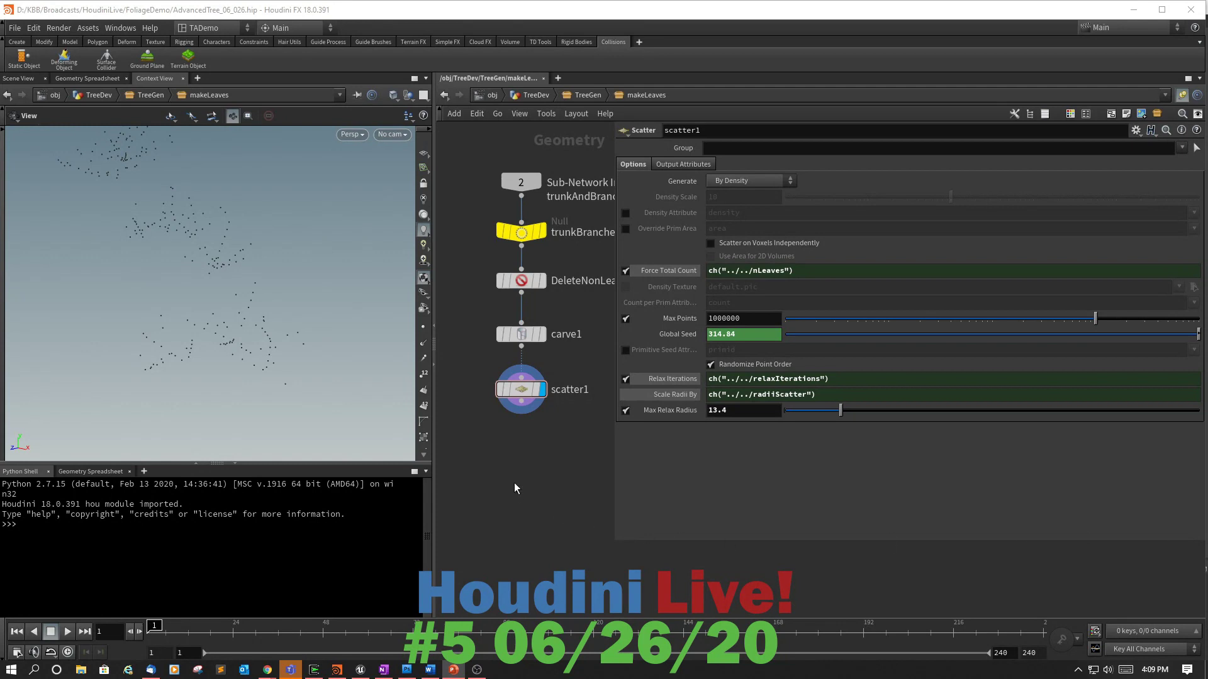
left_click(521, 412)
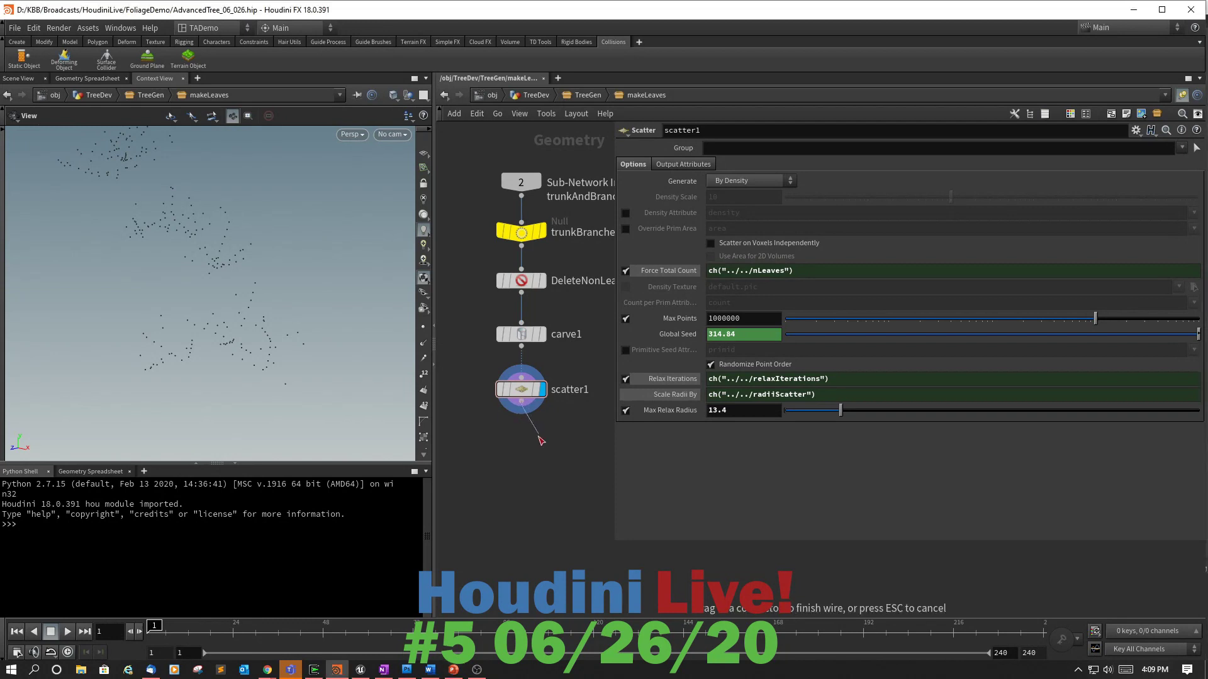
left_click(675, 422)
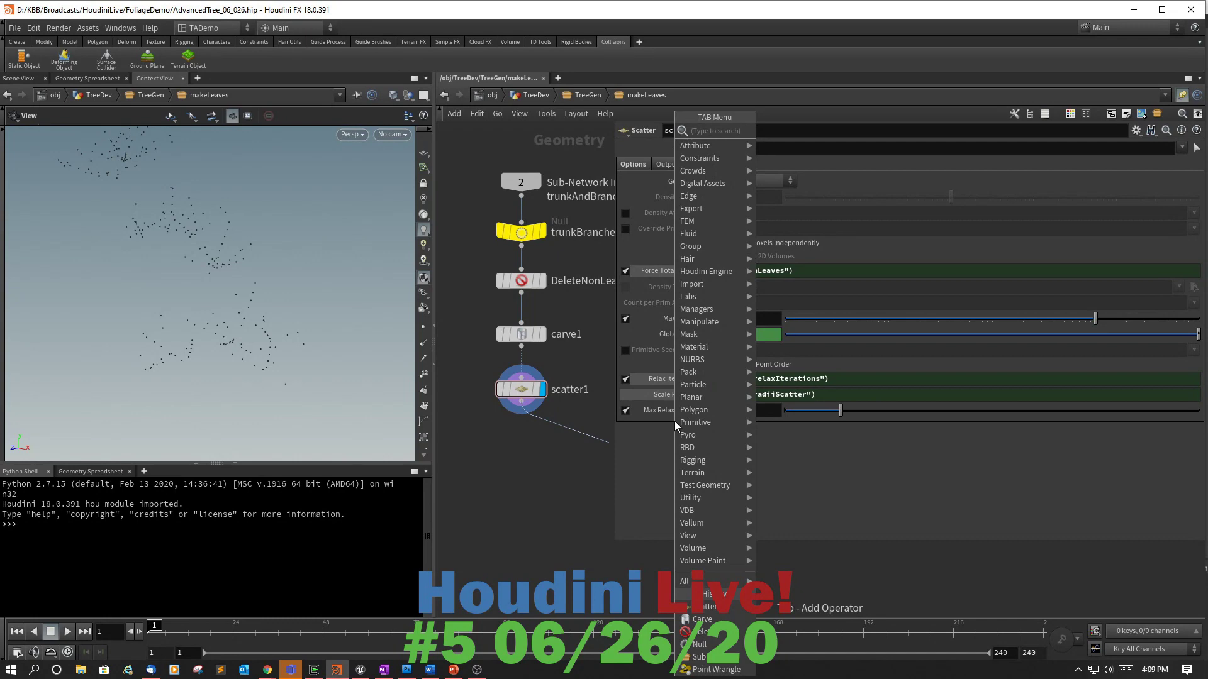
type("point")
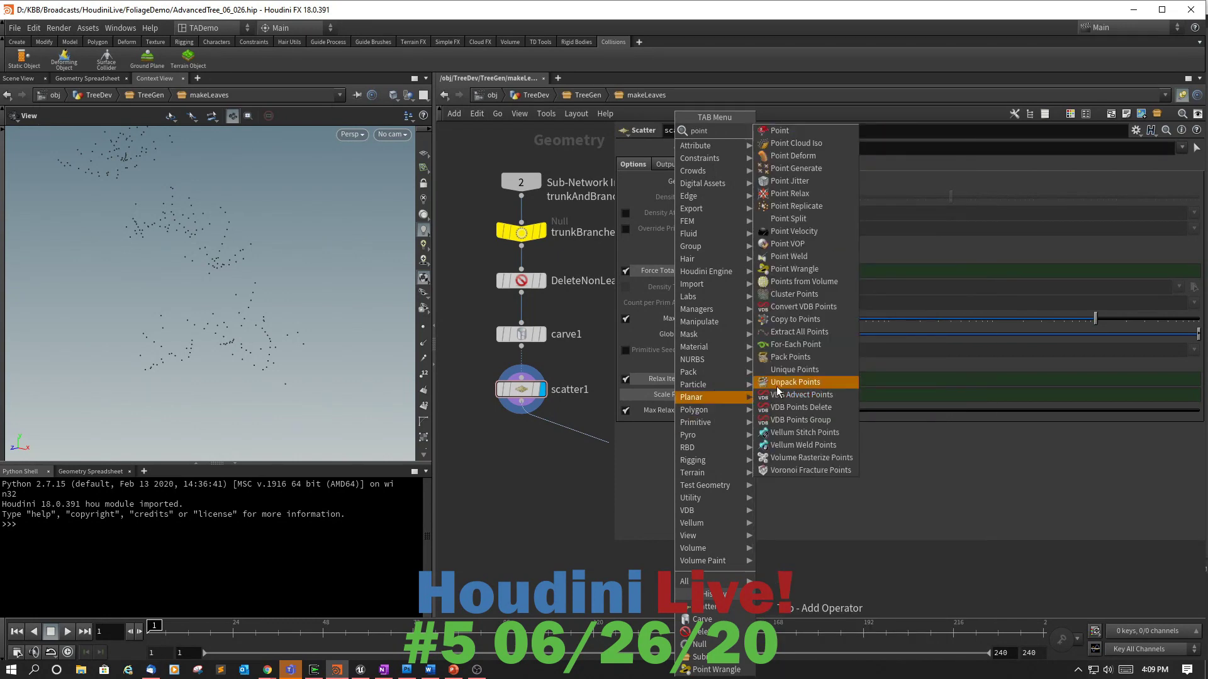
left_click(786, 268)
Place the new wrangle node directly below scatter1 and turn on its display flag.
scroll(564, 490, "down", 2)
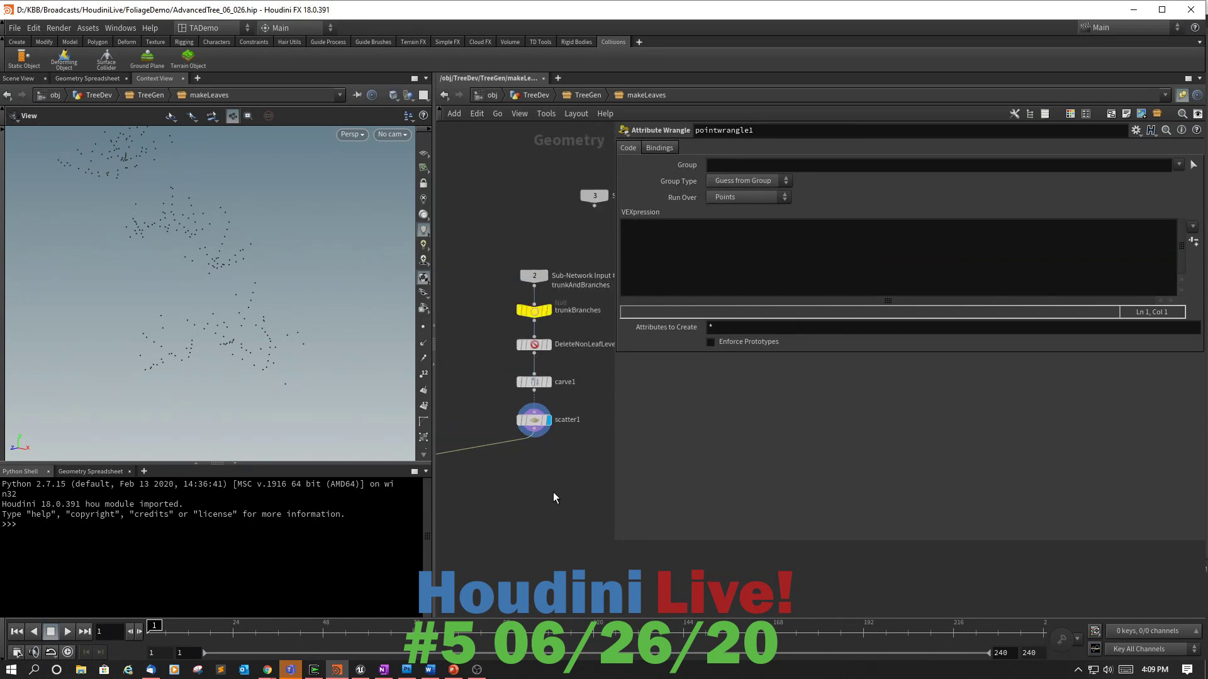
middle_click_drag(553, 494, 705, 440)
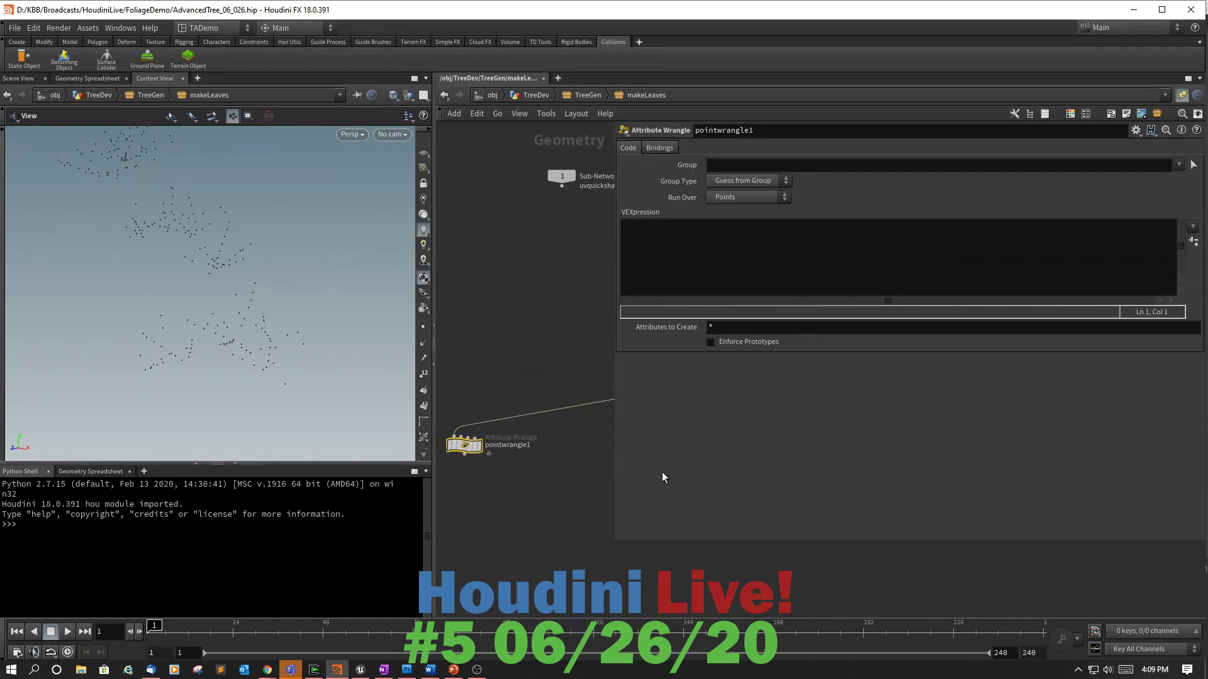
key("p")
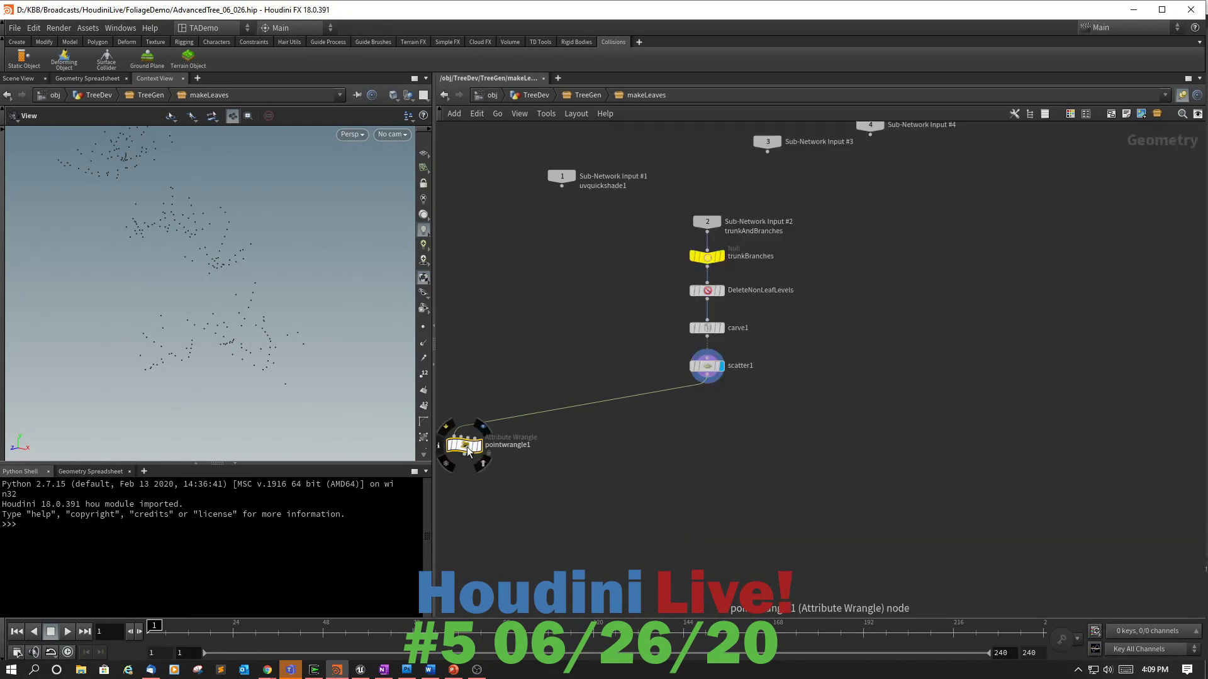
left_click_drag(465, 447, 703, 430)
middle_click_drag(969, 329, 802, 421)
left_click_drag(535, 520, 549, 493)
left_click(565, 496)
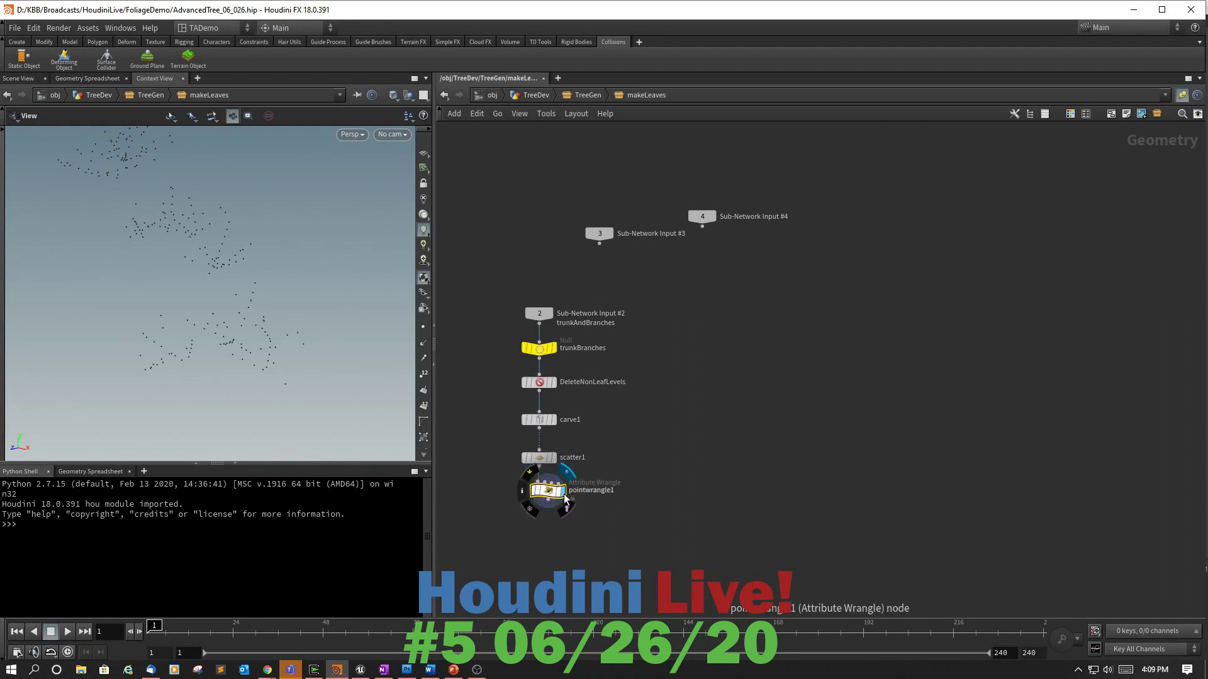
Write int seed = chi("../../leafSeed"); as the first line of the wrangle's VEXpression.
key("p")
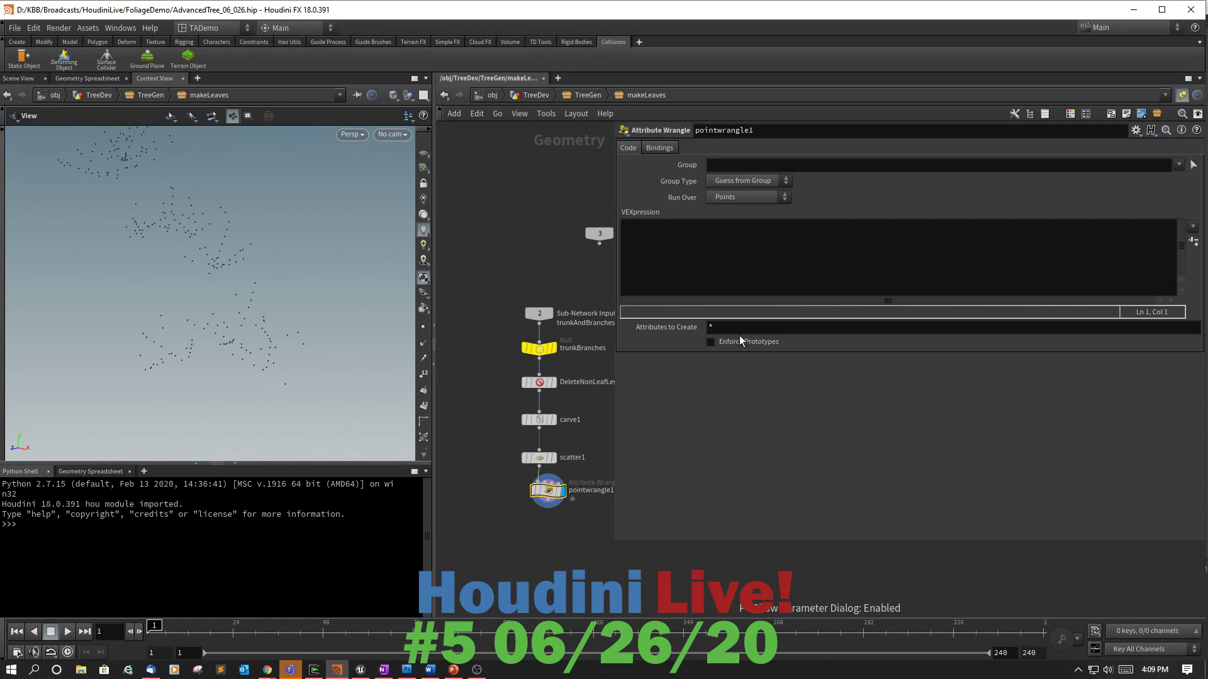
left_click(681, 243)
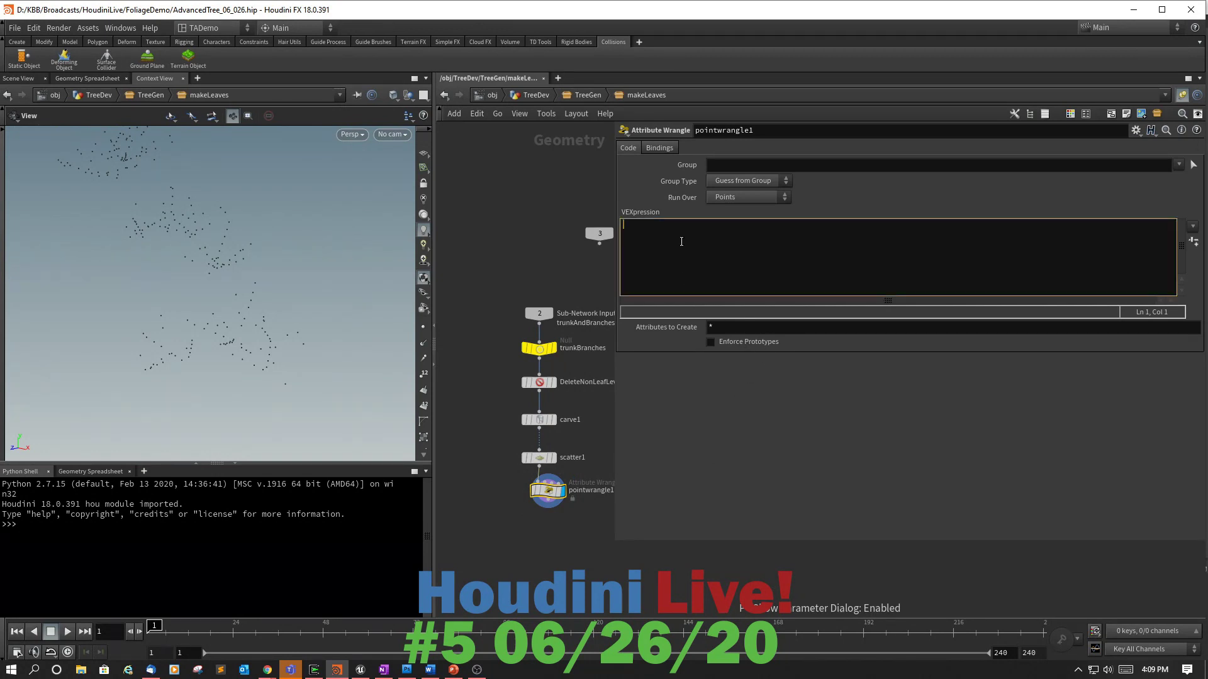
type("int")
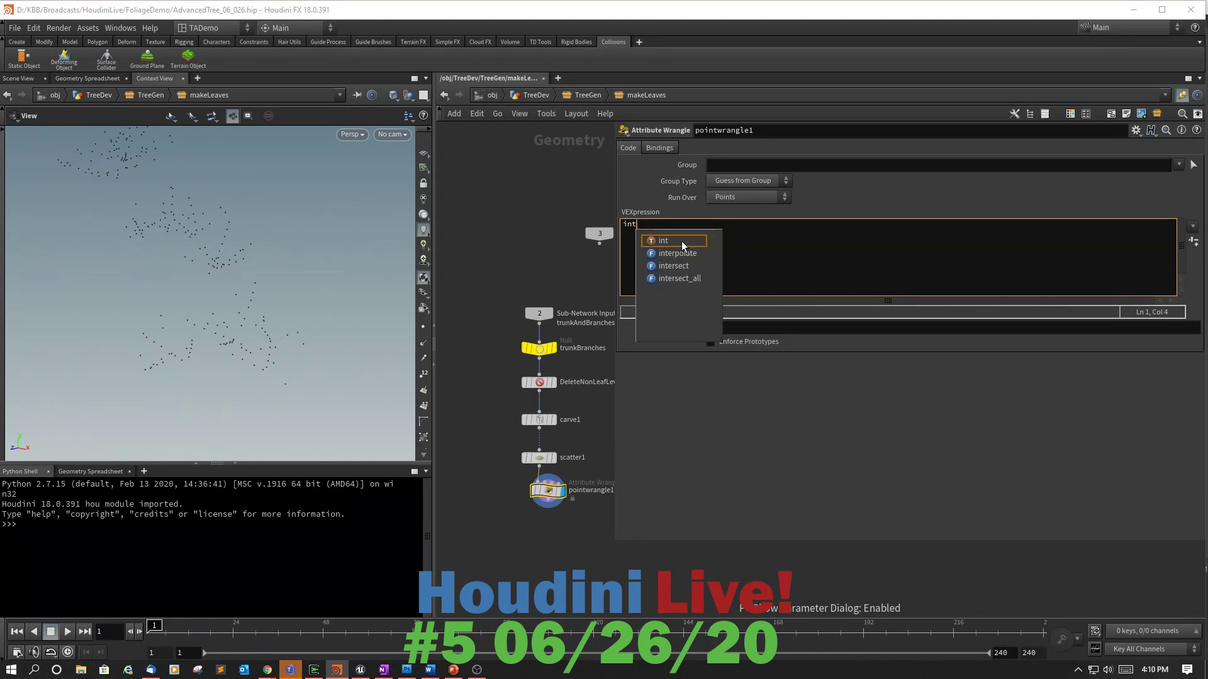
type(" seed = ch")
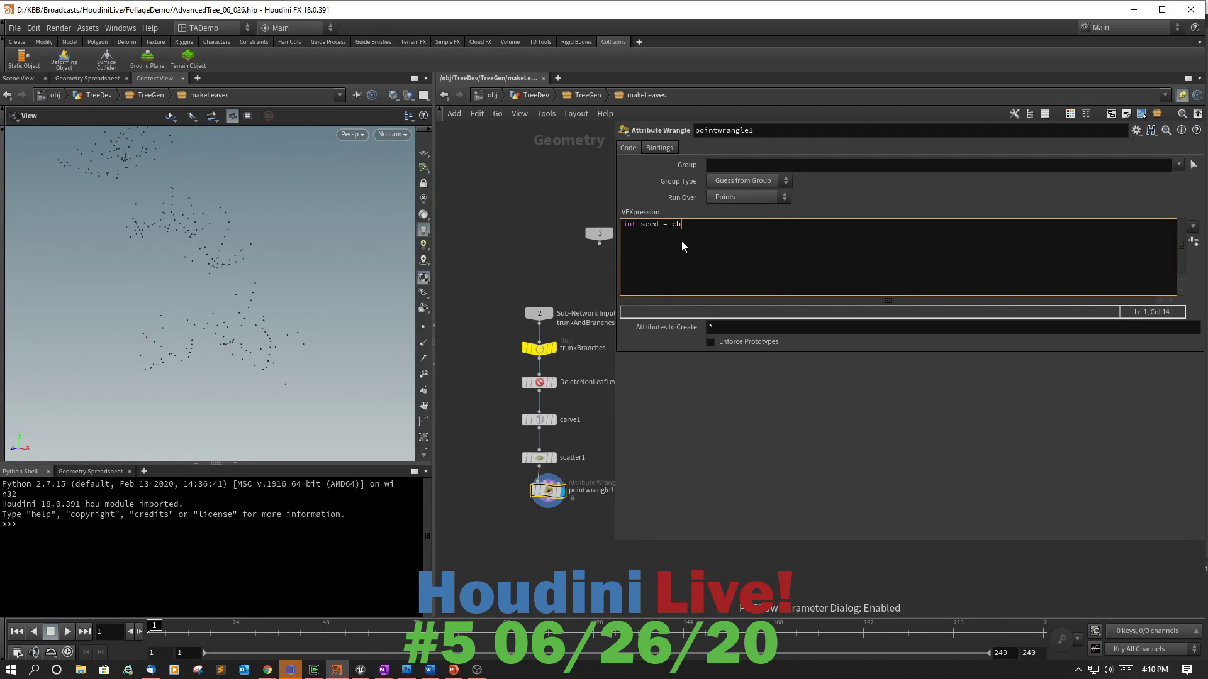
type("i(")
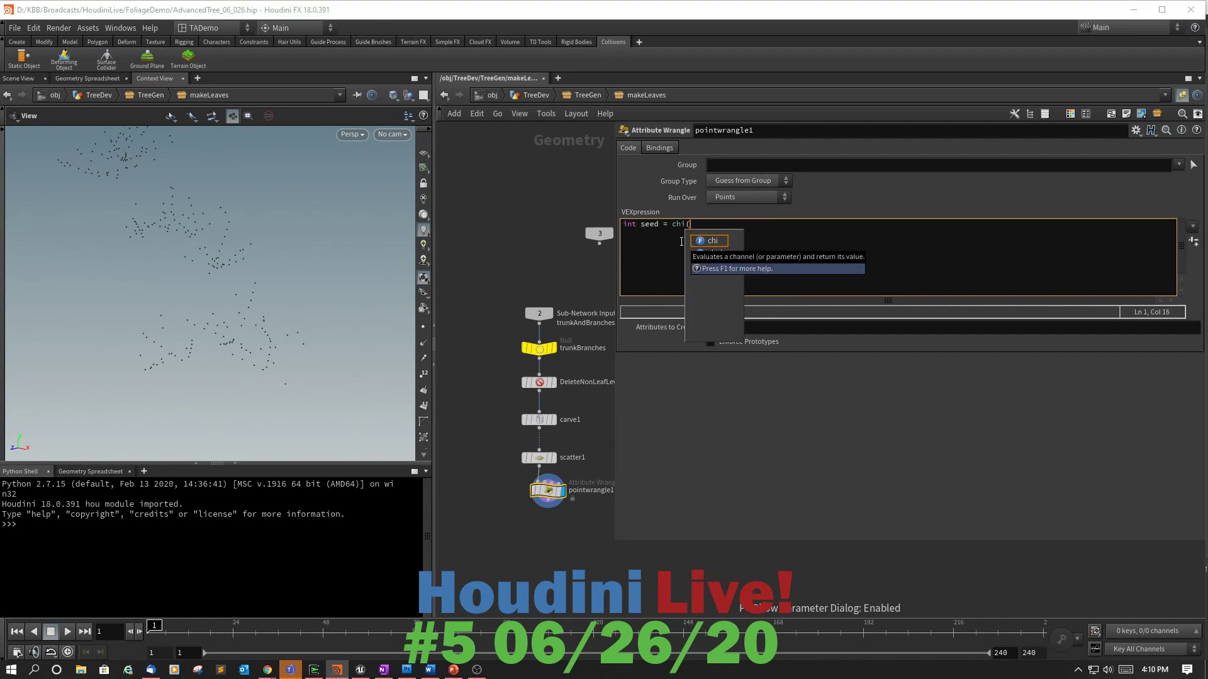
type(")")
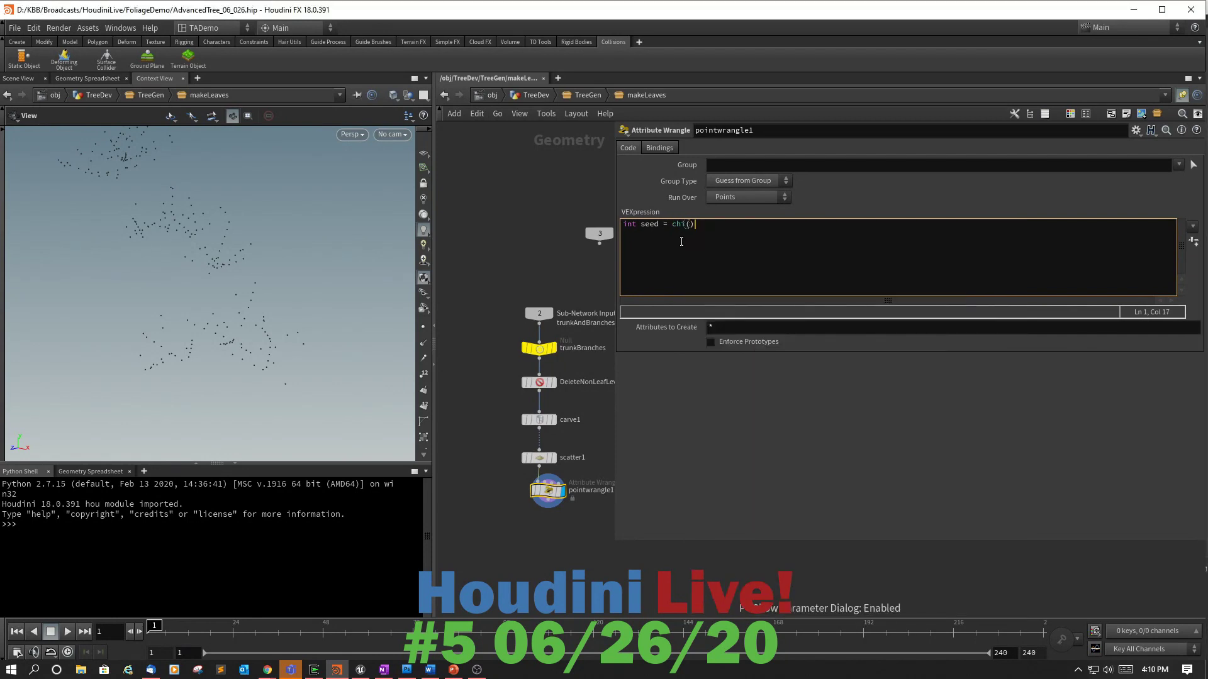
key("Left")
type("\"../../le")
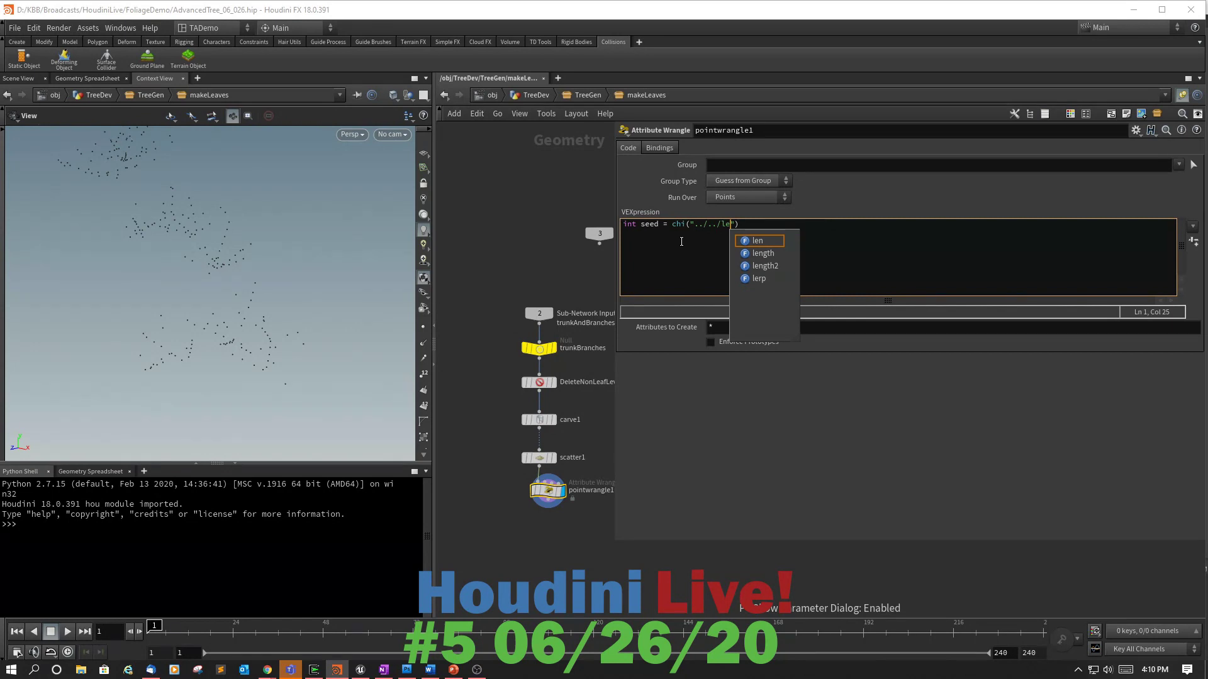
type("afSeed\"")
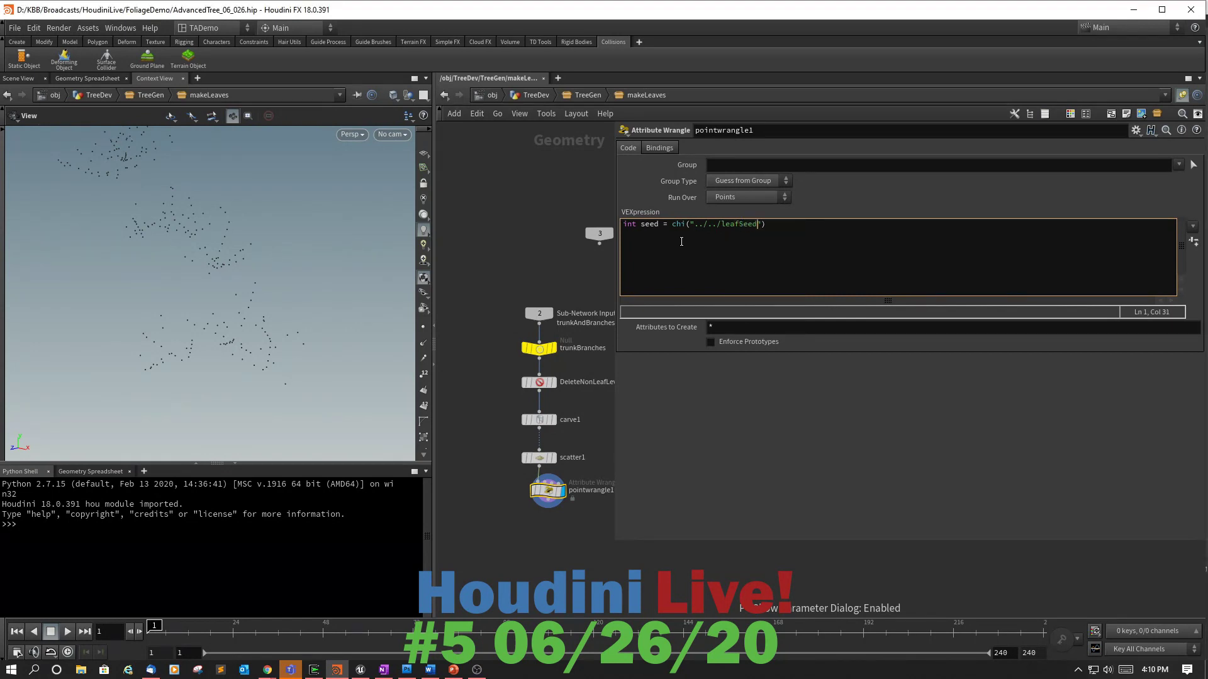
type(");")
Add the line float angle = radians(ch("angle")); below the seed line in the wrangle's VEXpression.
key("Return")
type("float angle = radiabn")
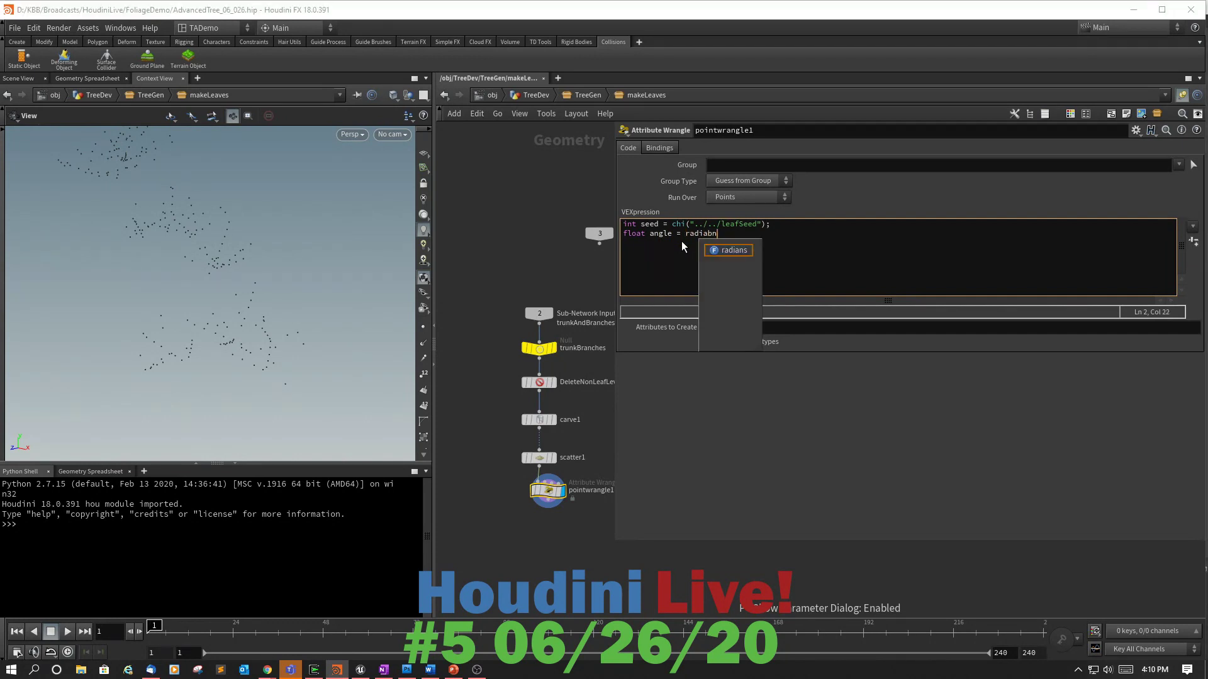
key("BackSpace")
key("BackSpace")
type("ns(")
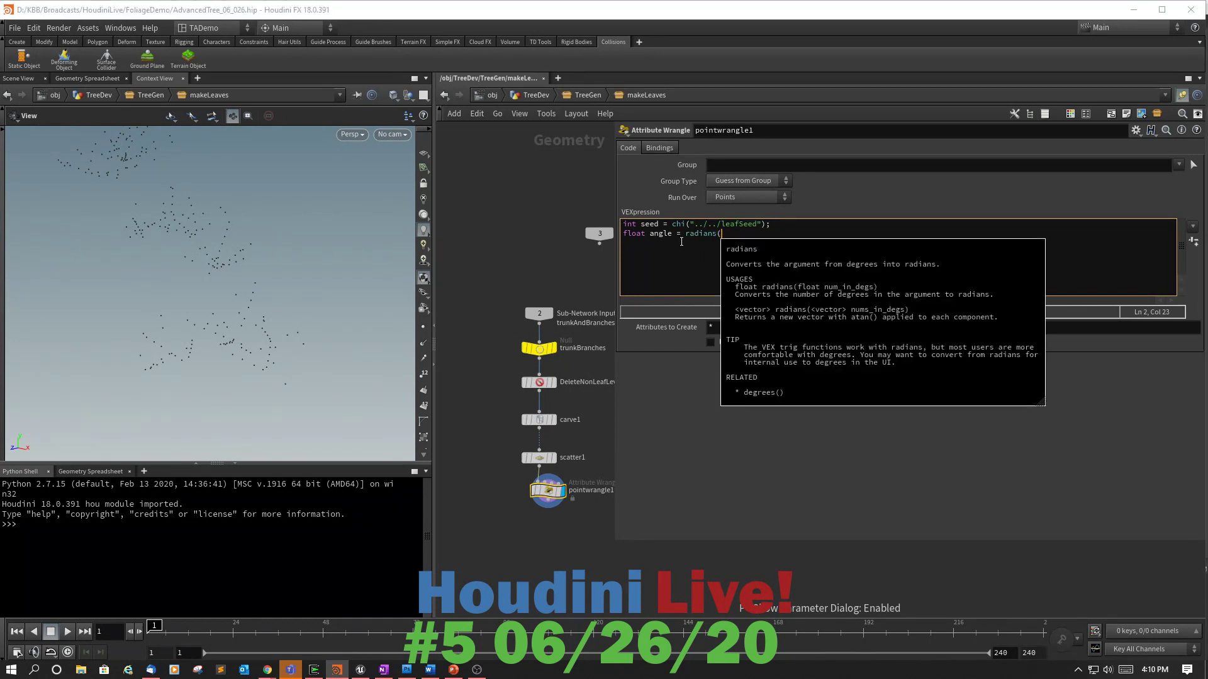
type("ch(")
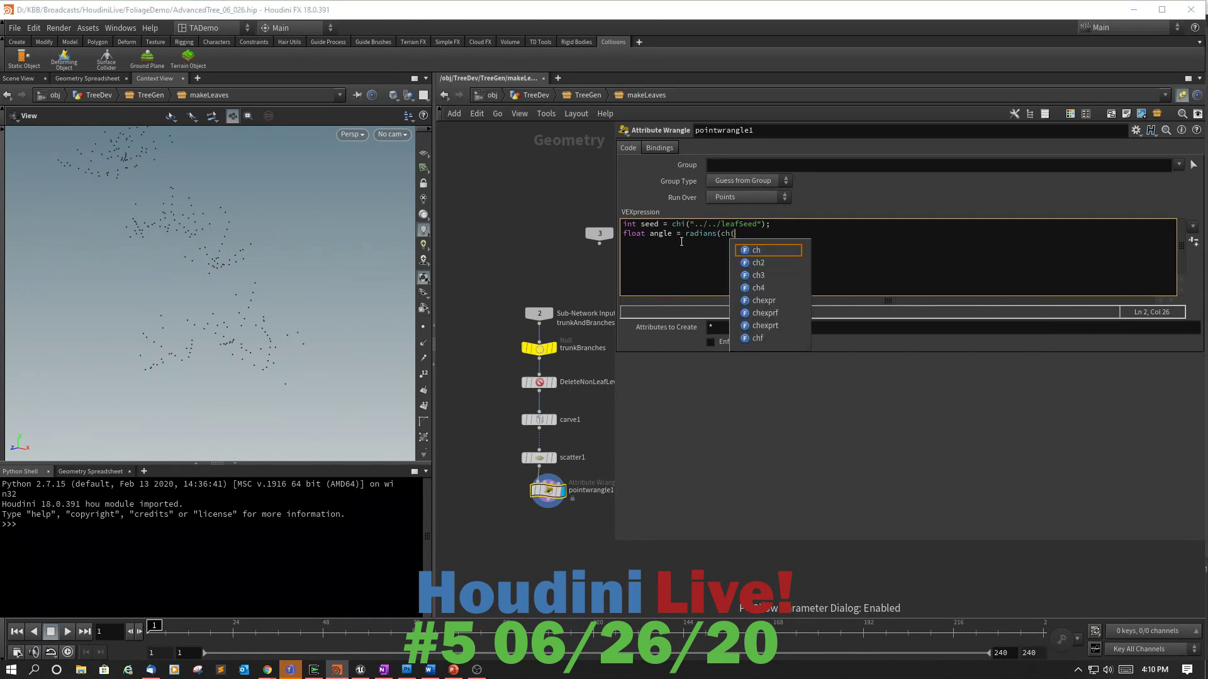
type(")")
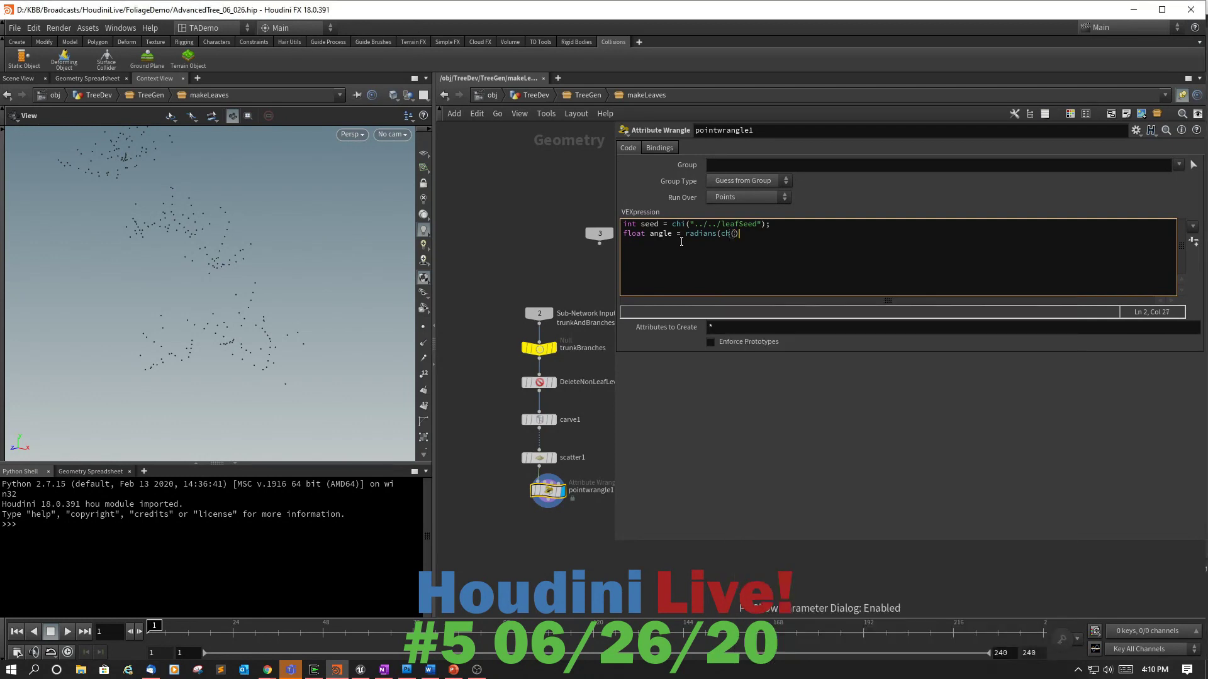
key("Left")
type("\"\"")
key("Left")
type("angle\"));")
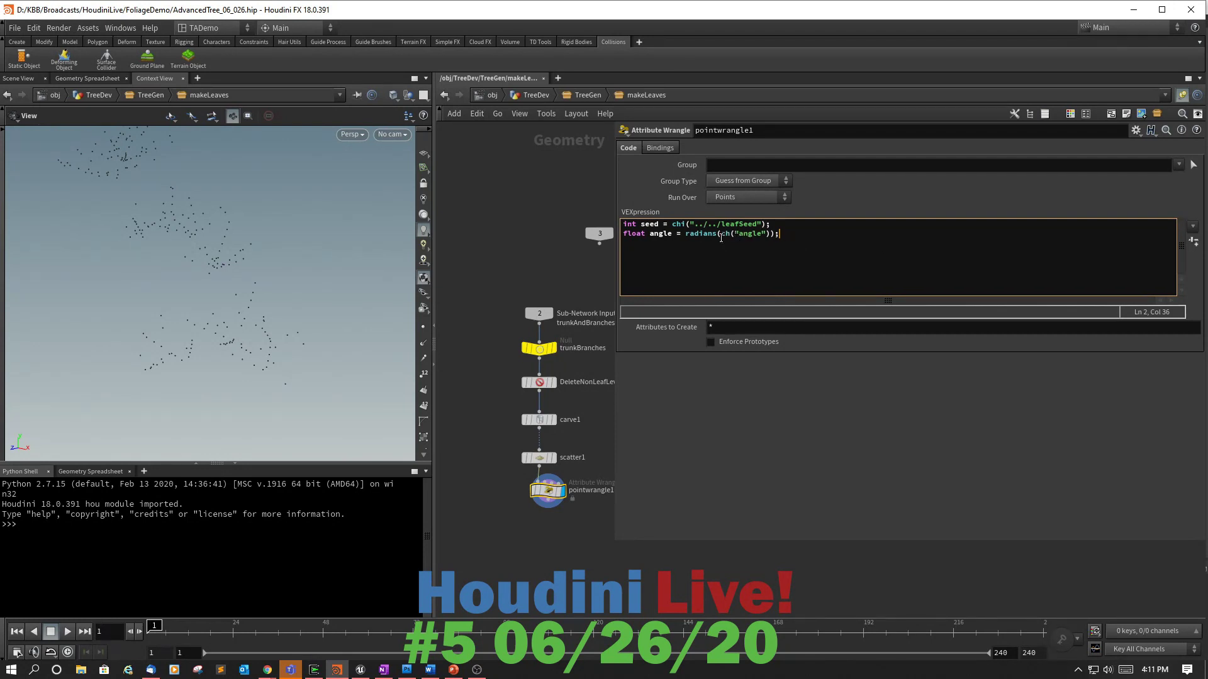
Create the wrangle's Angle parameter from the ch("angle") reference and set it to 60.
left_click(1193, 242)
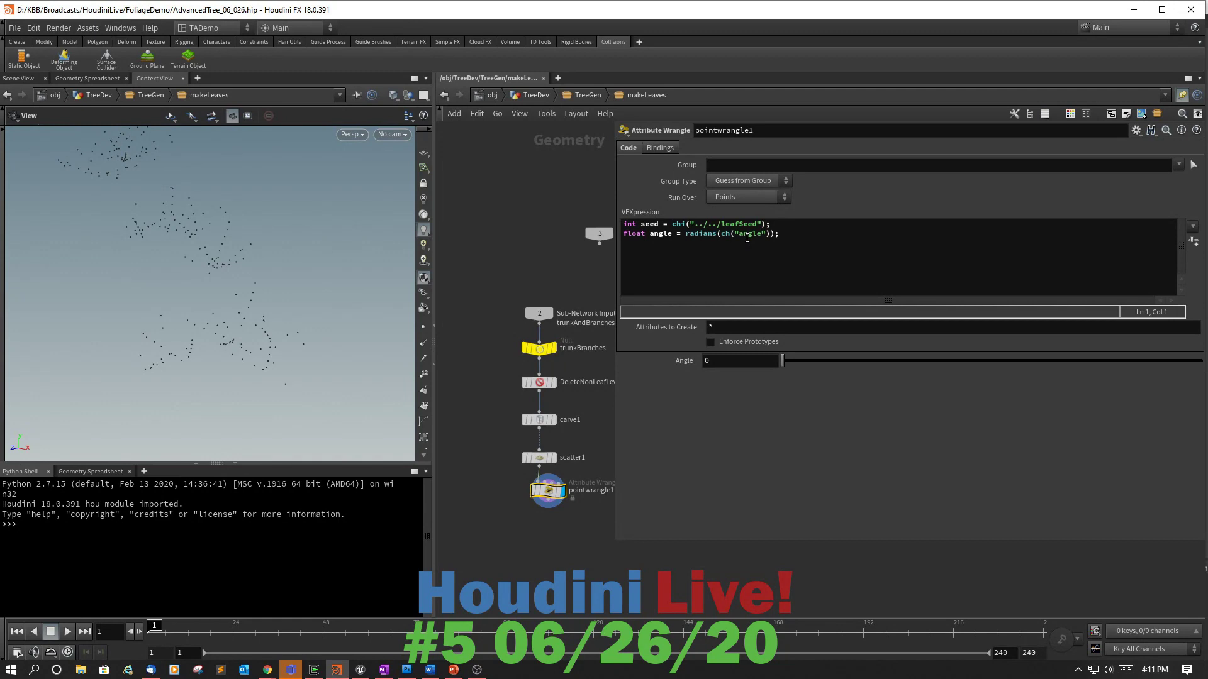
left_click(727, 365)
Append the comment //Could add mor randomness here to the end of the angle line.
left_click(779, 234)
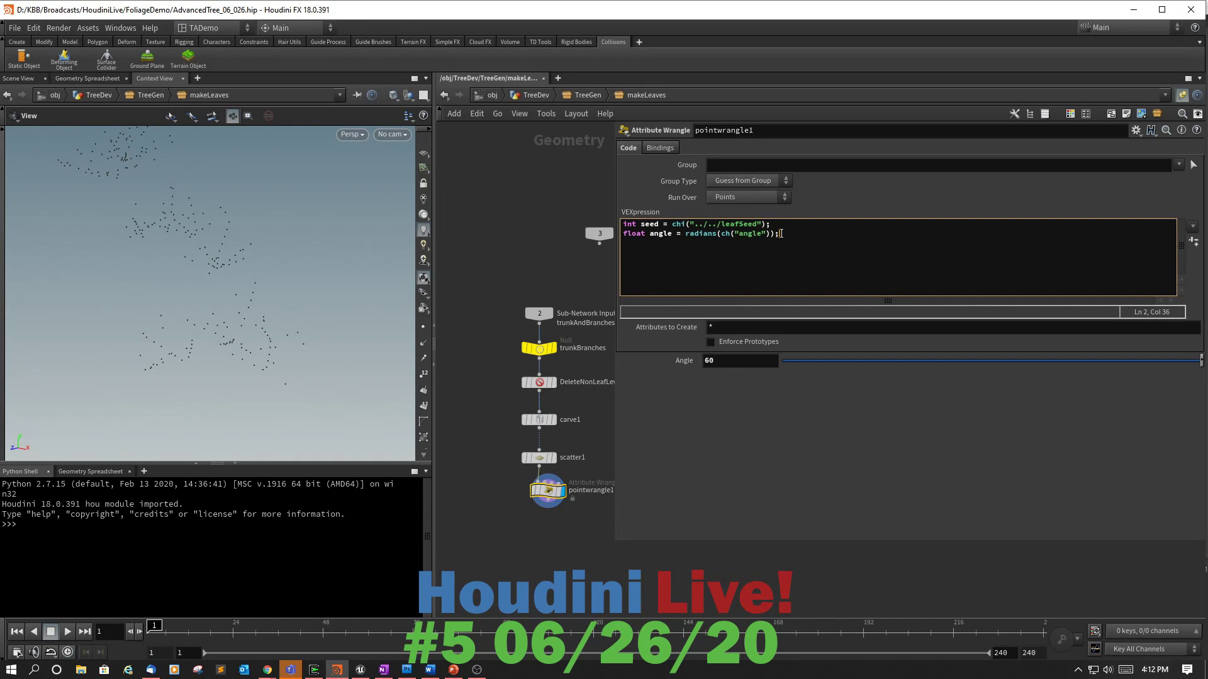
type("//Could add mor ran")
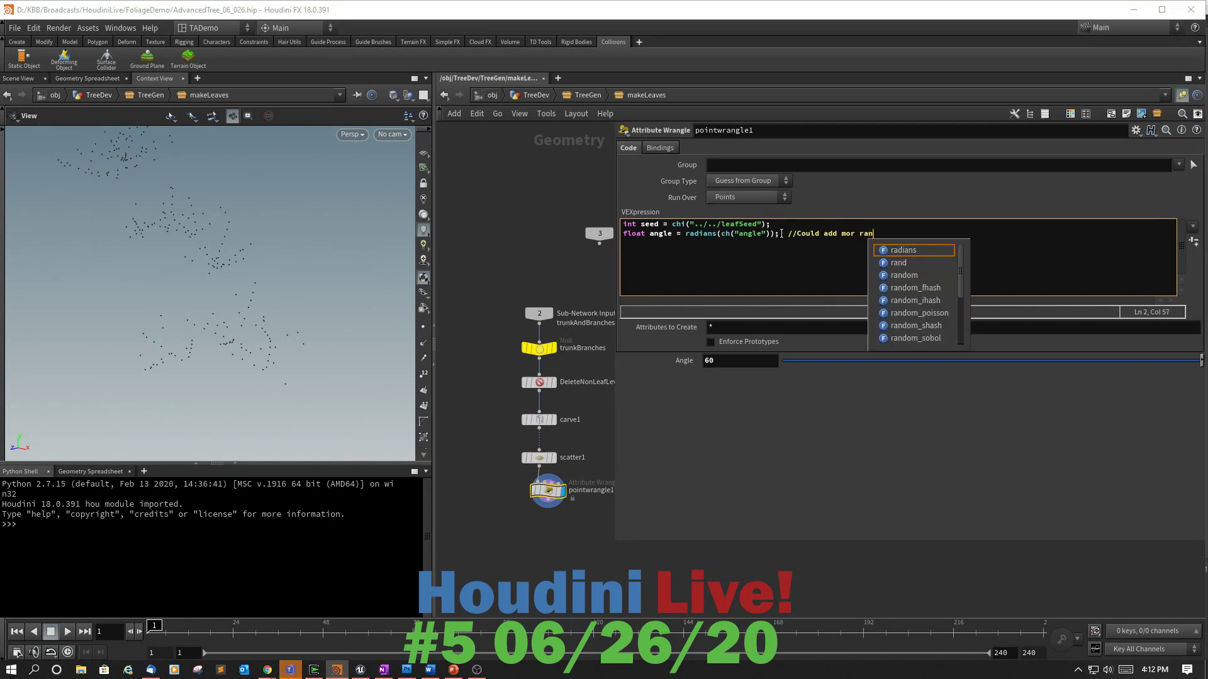
type("domness ")
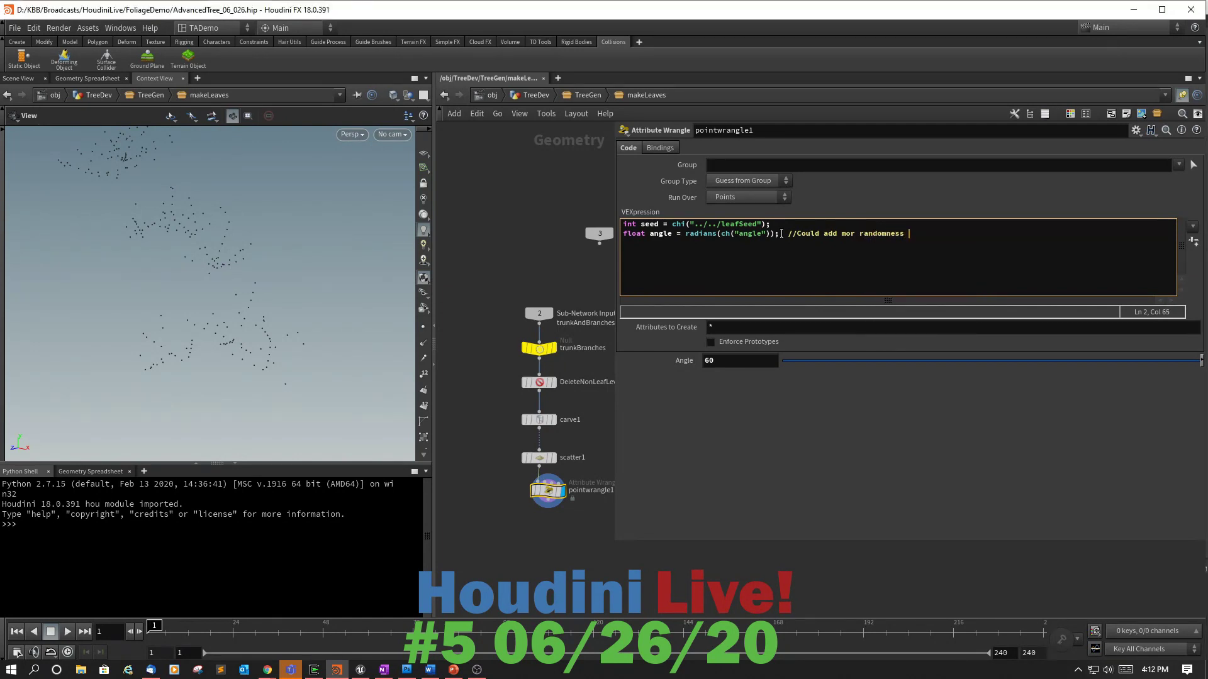
type("here")
Start a third code line declaring float randomAngle = radians(ch()) with the channel name still empty.
key("Return")
type("float random")
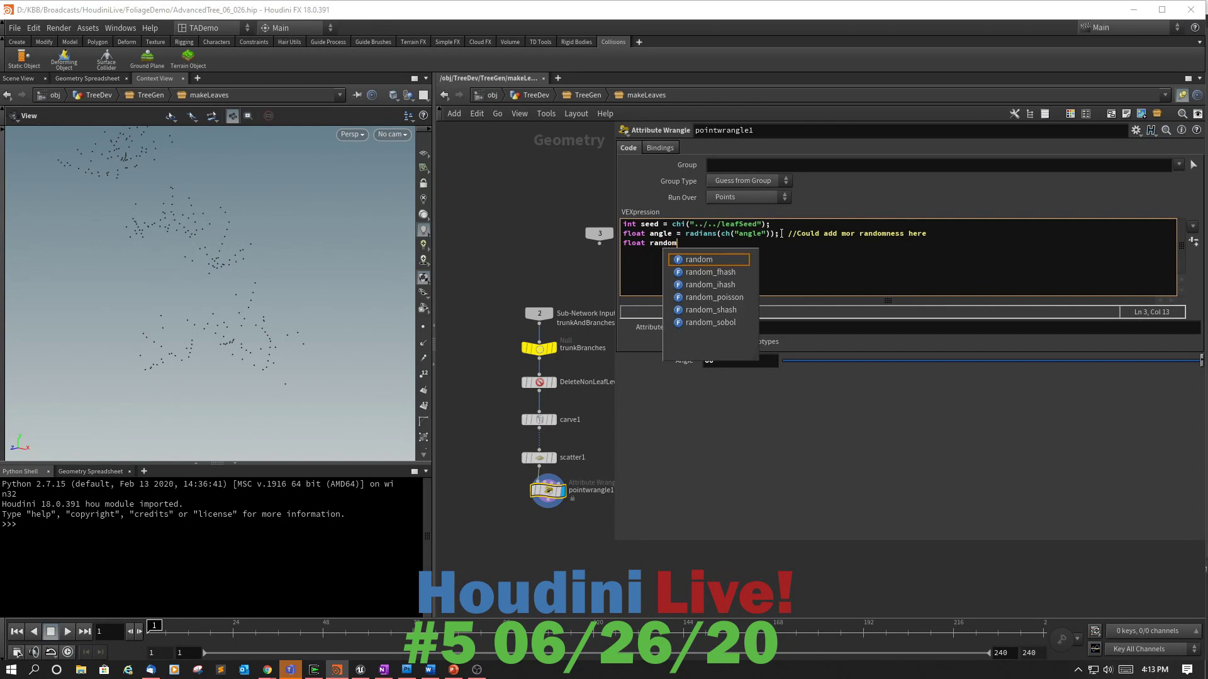
type("Angle")
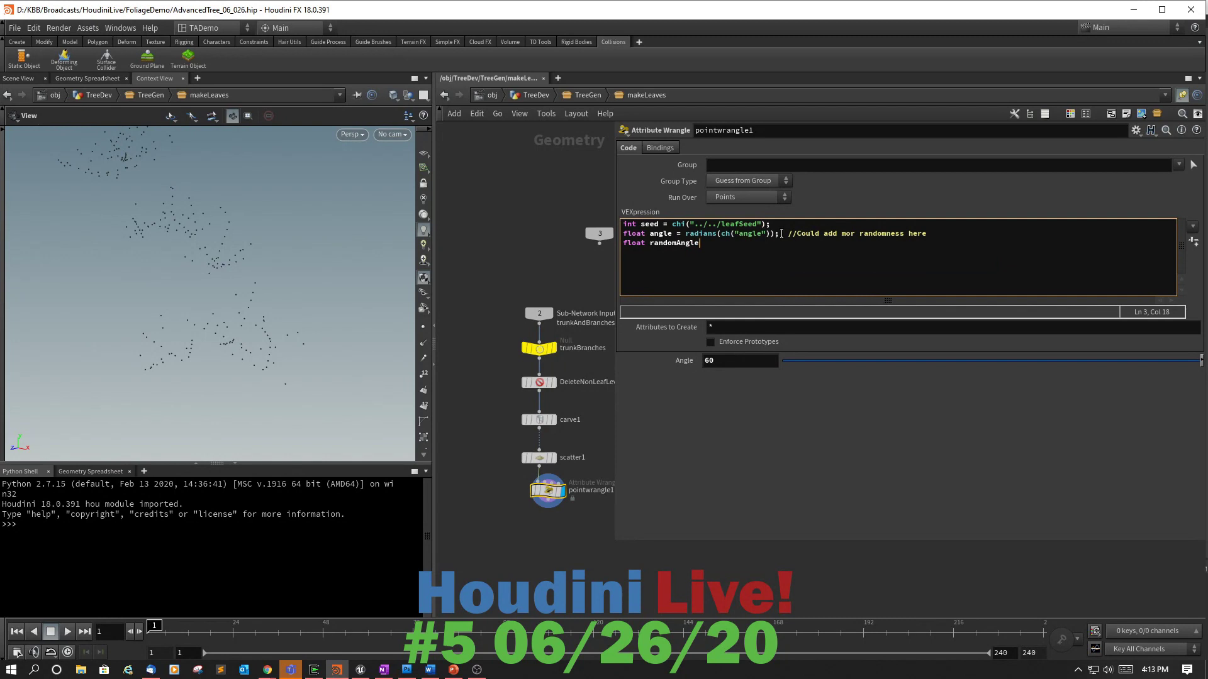
type(" = radian")
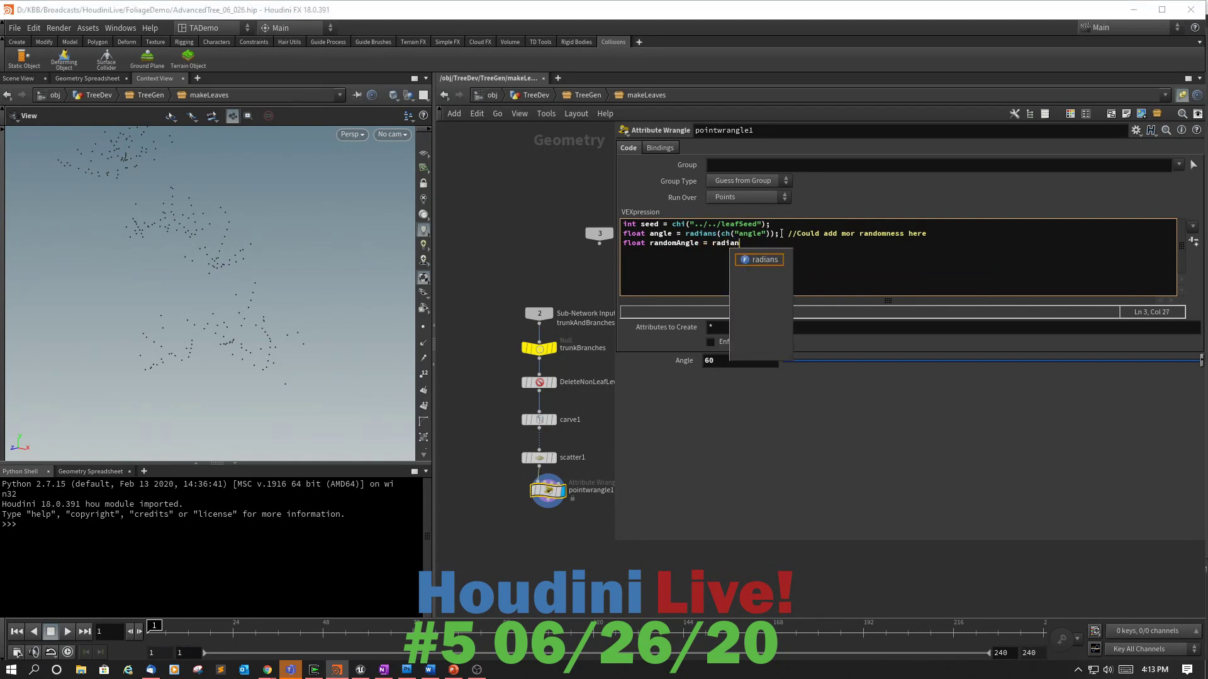
type("s()")
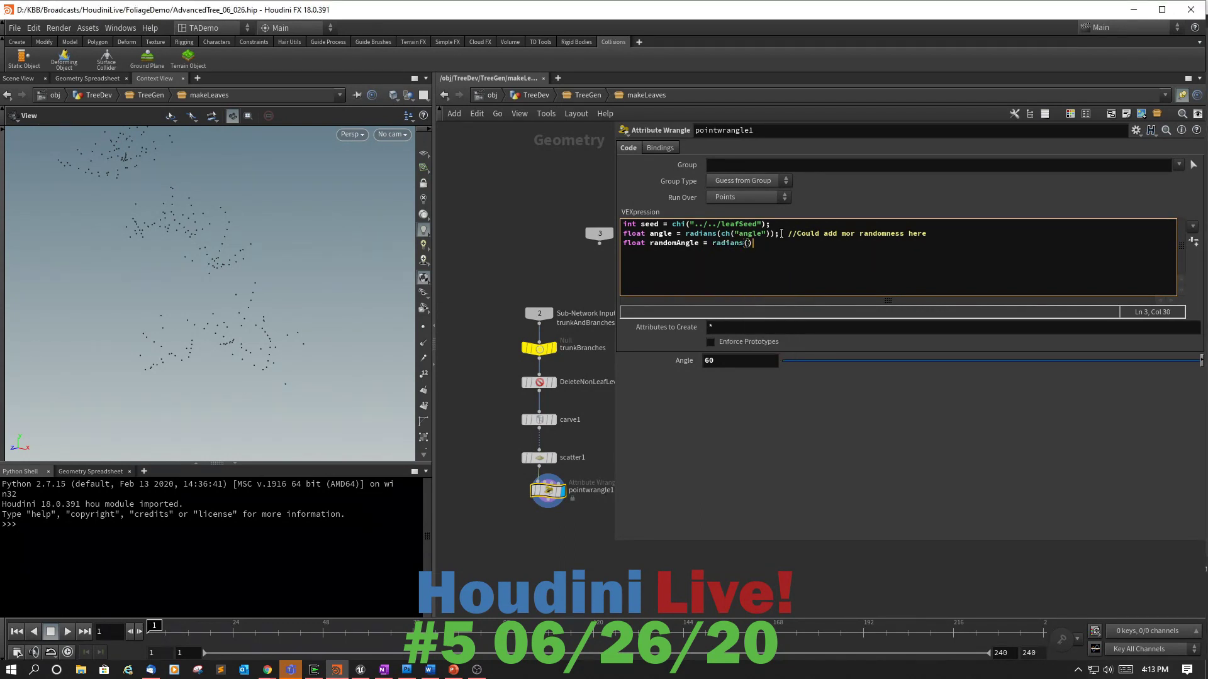
key("Left")
type("ch")
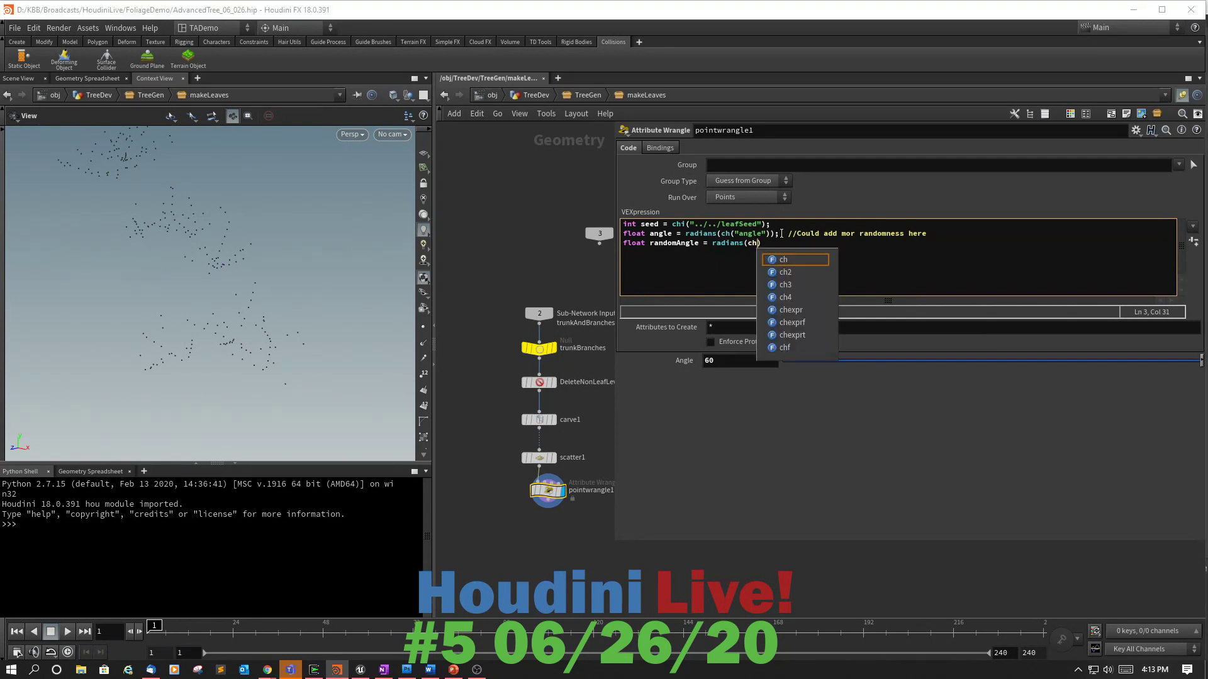
type("()")
key("Left")
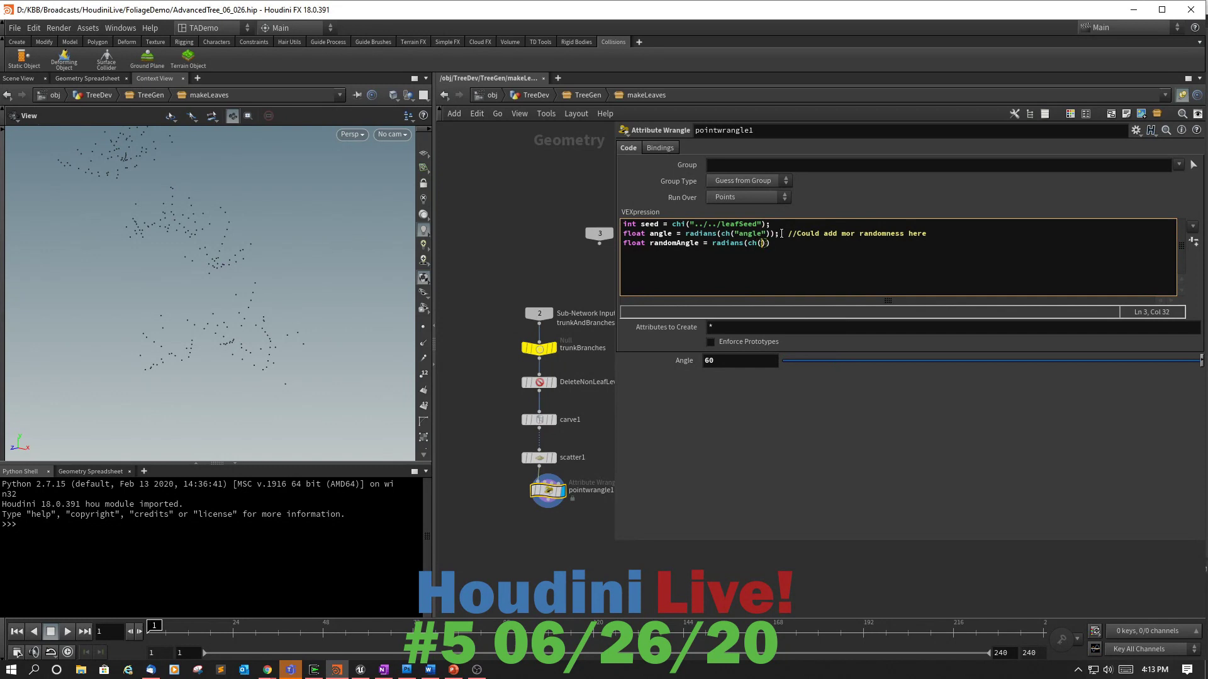
Enter "randAngle" as the channel name in the randomAngle line and end it with ; //also here.
type("\"")
type("trandom")
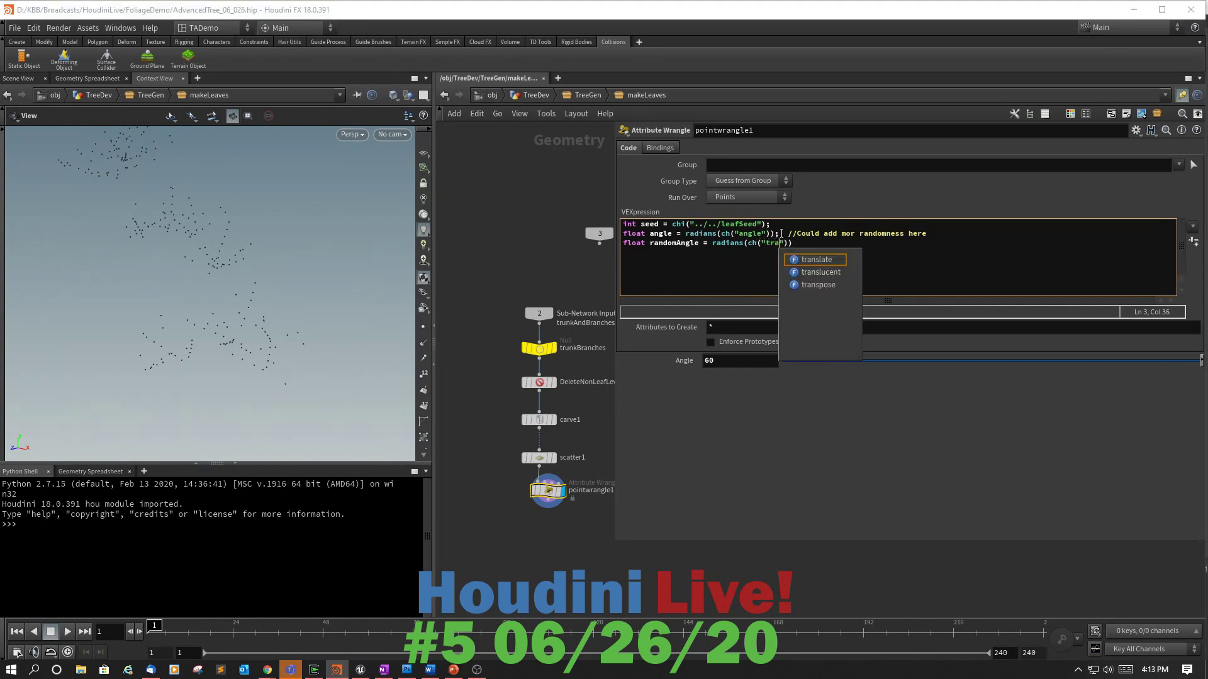
key("BackSpace")
key("BackSpace")
key("BackSpace")
key("BackSpace")
key("BackSpace")
key("BackSpace")
key("BackSpace")
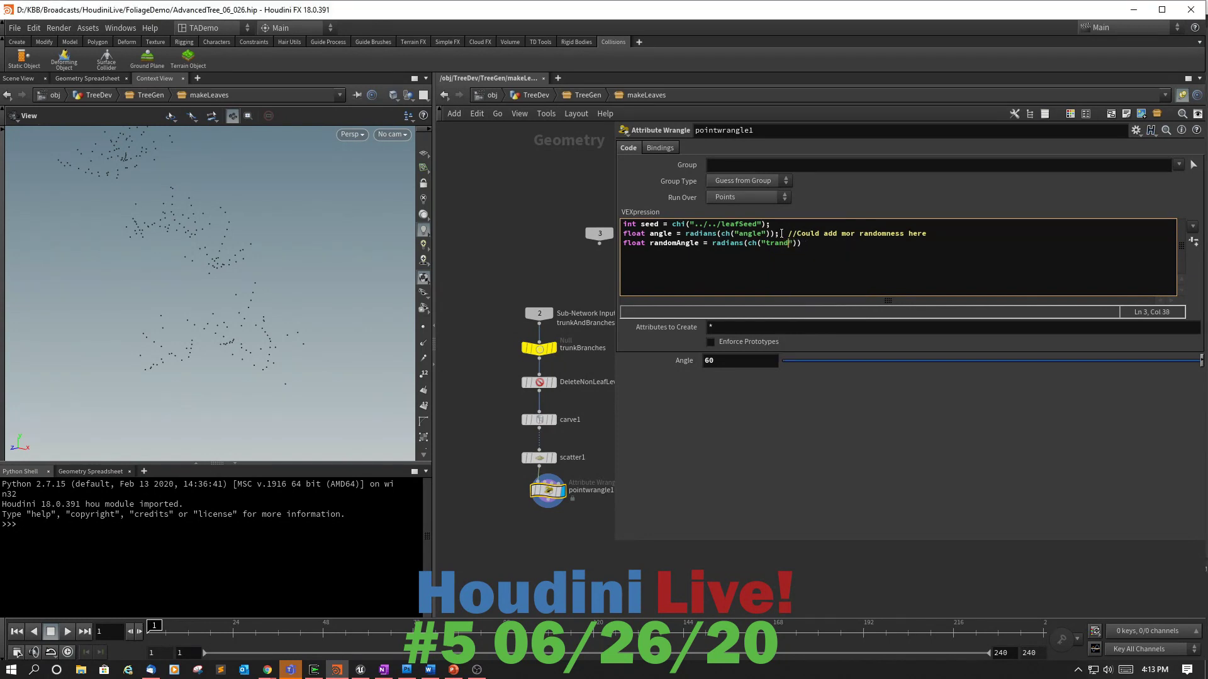
type("randAn")
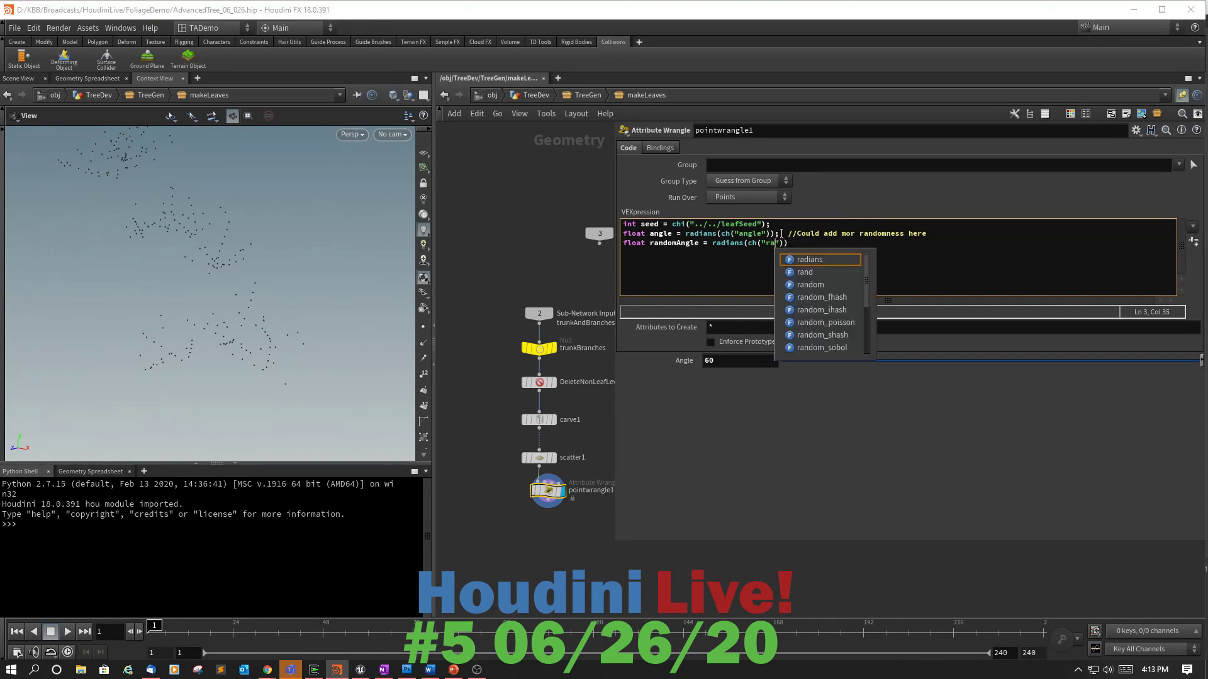
type("gle")
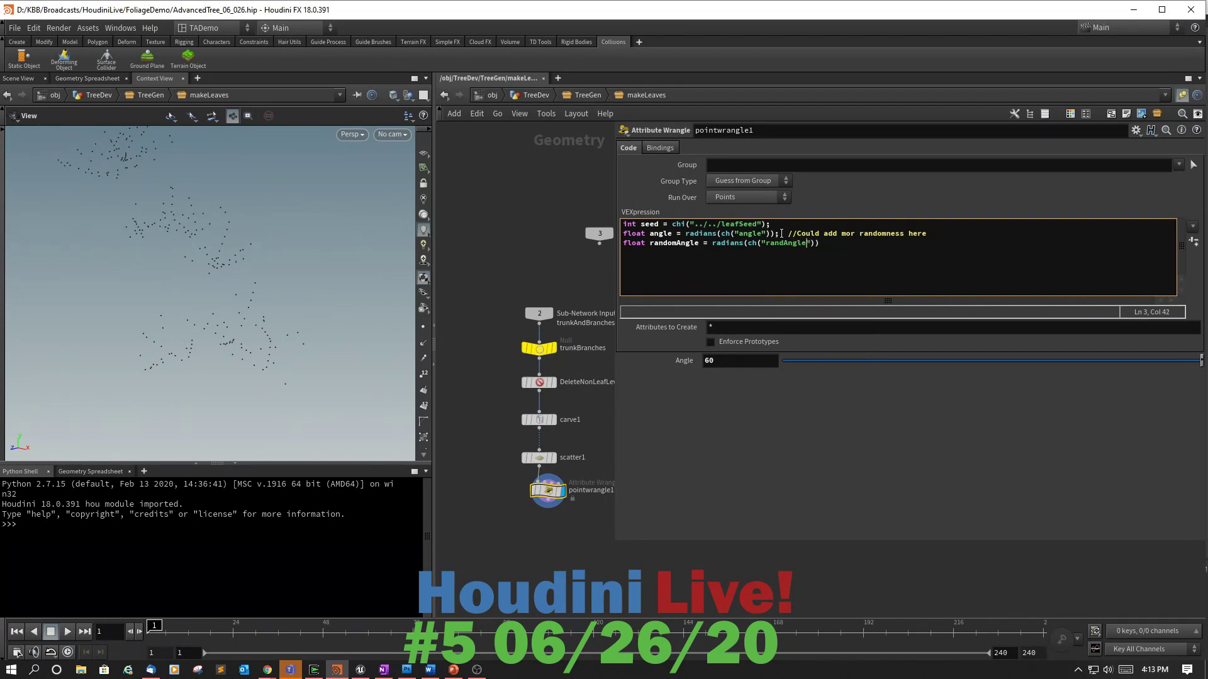
key("Right")
key("Right")
type(";")
type("//also here")
Create the wrangle's Randangle parameter from the new channel reference and set it to 90.
left_click(1193, 241)
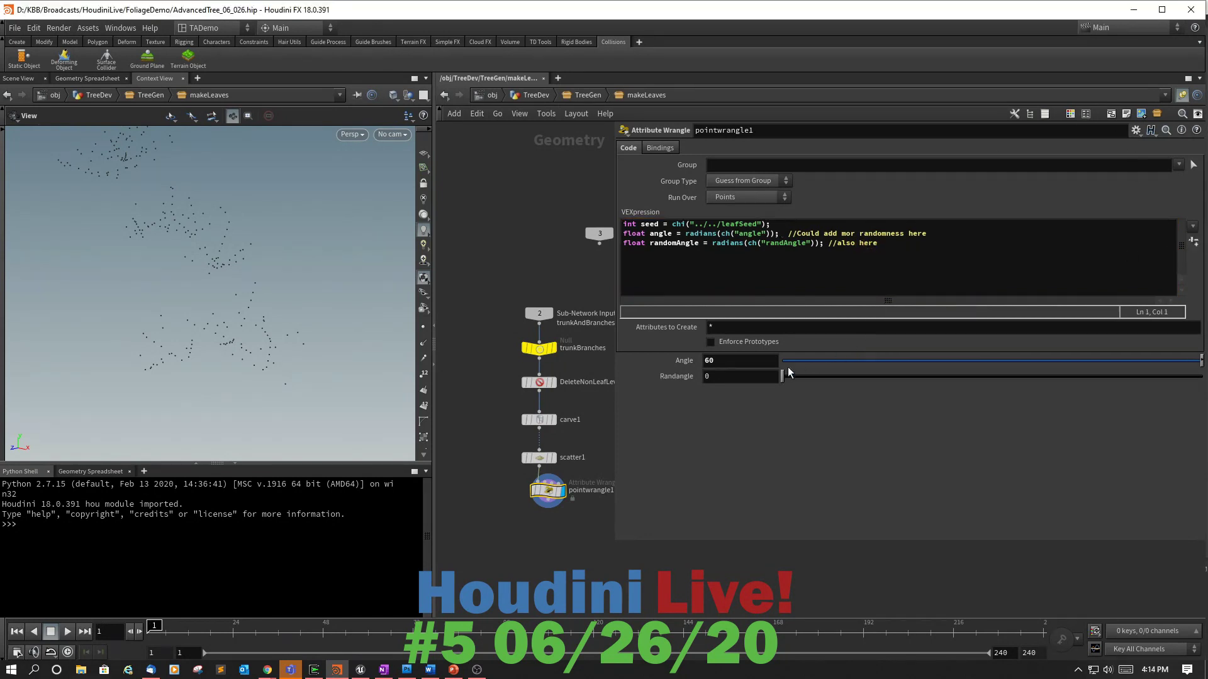
left_click(763, 376)
type("90")
key("Return")
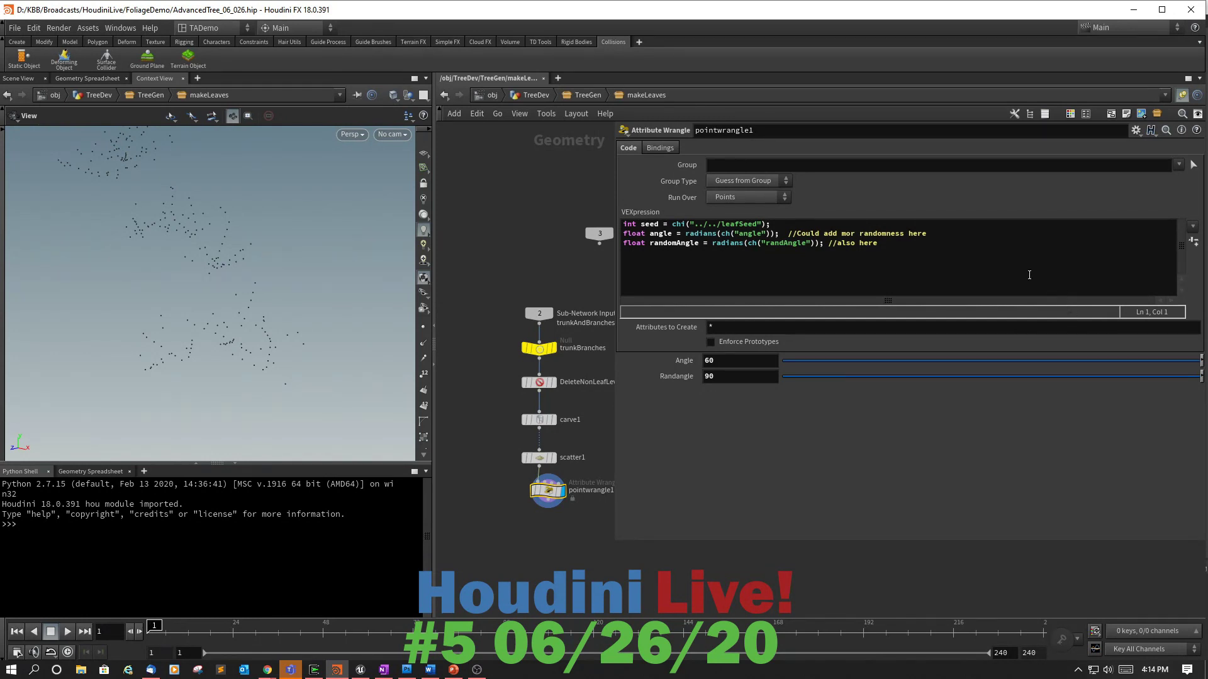
Add the line float ramp = f@grad; after a blank line below the randomAngle declaration.
left_click(900, 247)
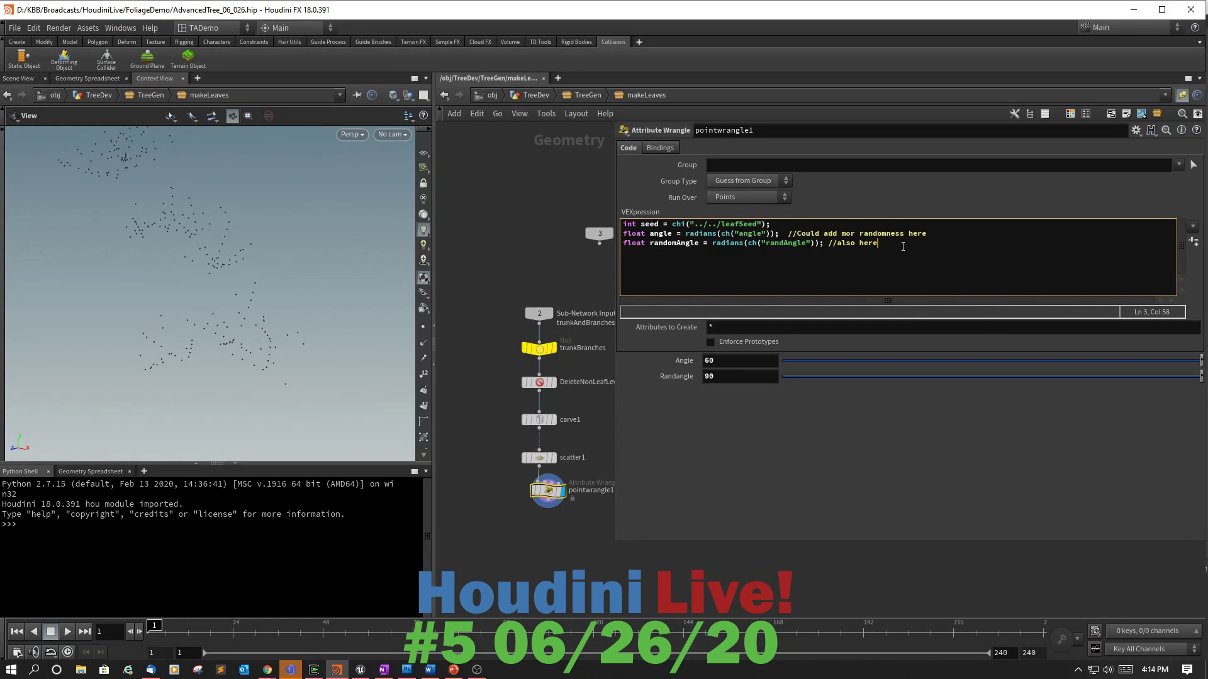
key("Return")
type("float ramp = f@grad")
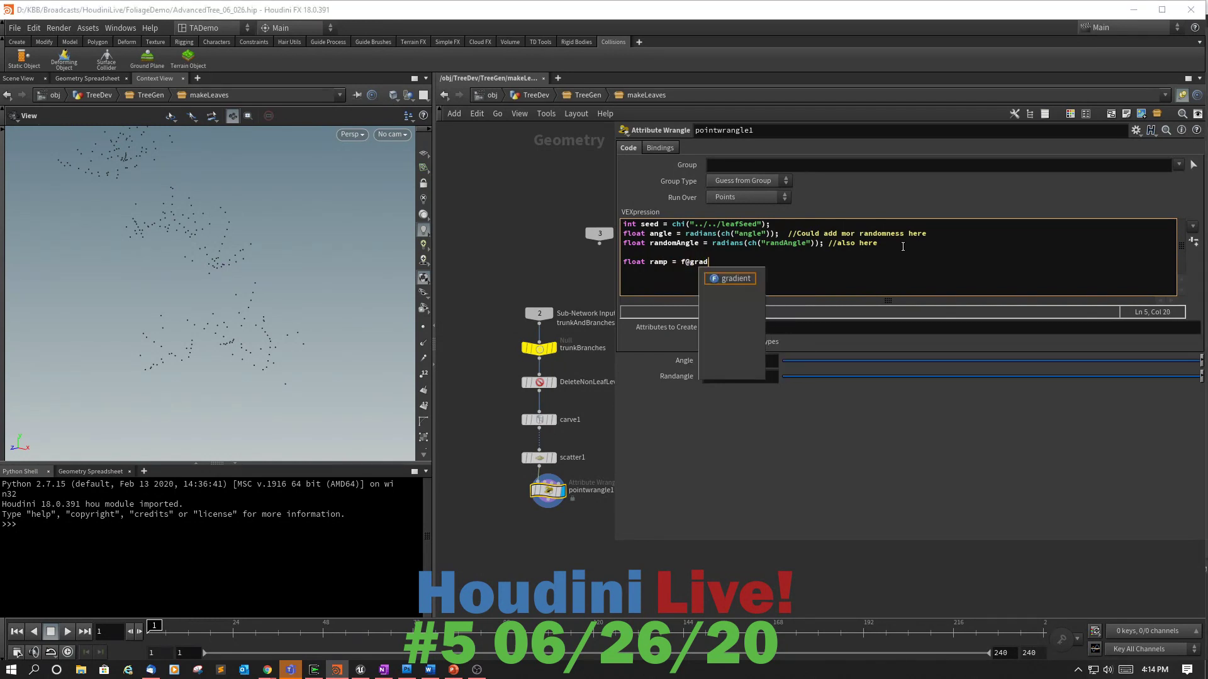
type(";")
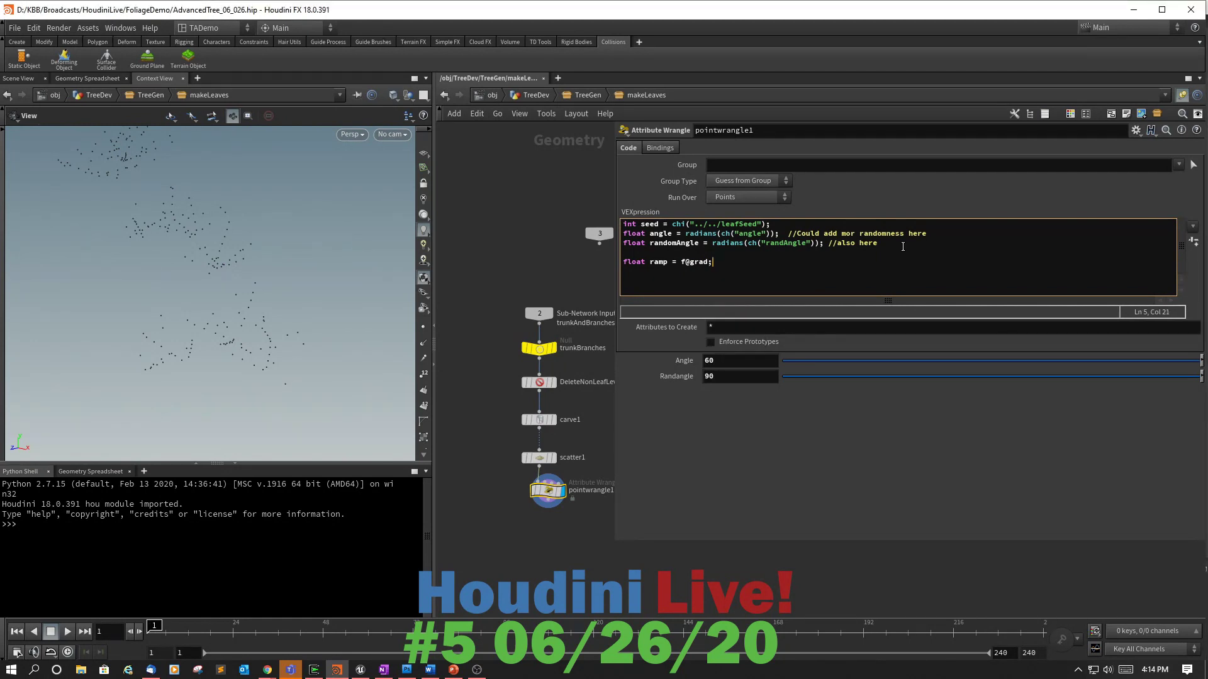
Start a phi declaration after another blank line as float phi = fit01(rand()).
key("Return")
key("Return")
type("float ")
type("phi")
type(" = ")
type("fit")
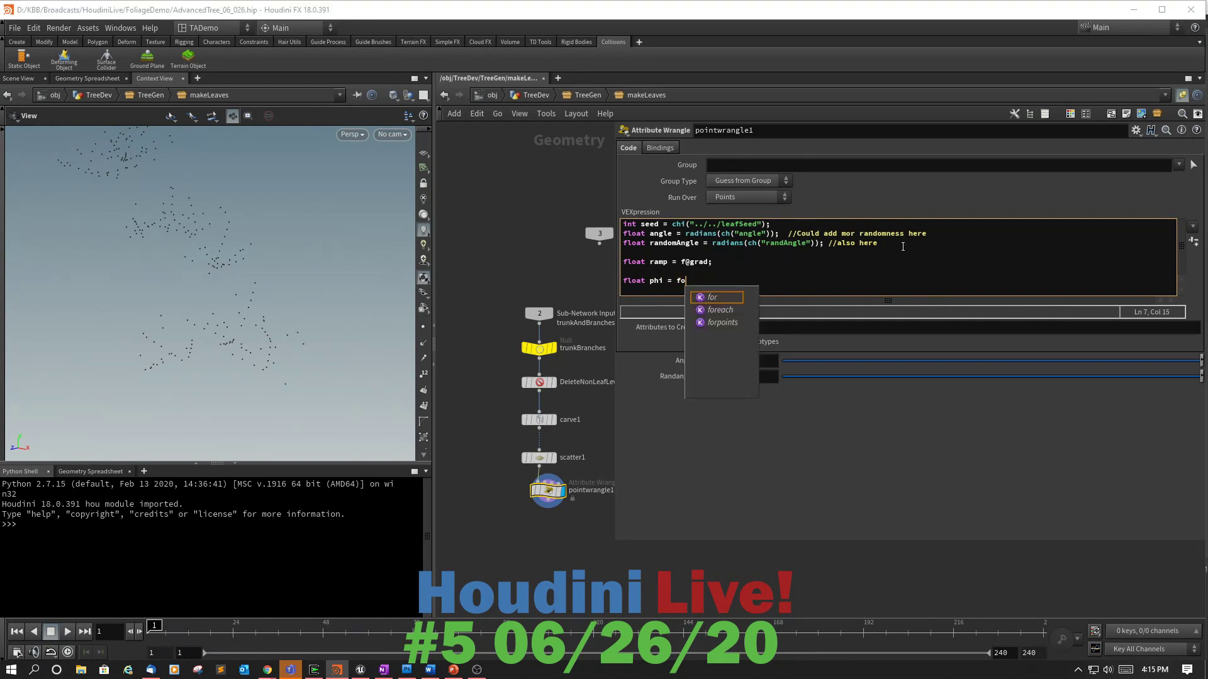
type("01")
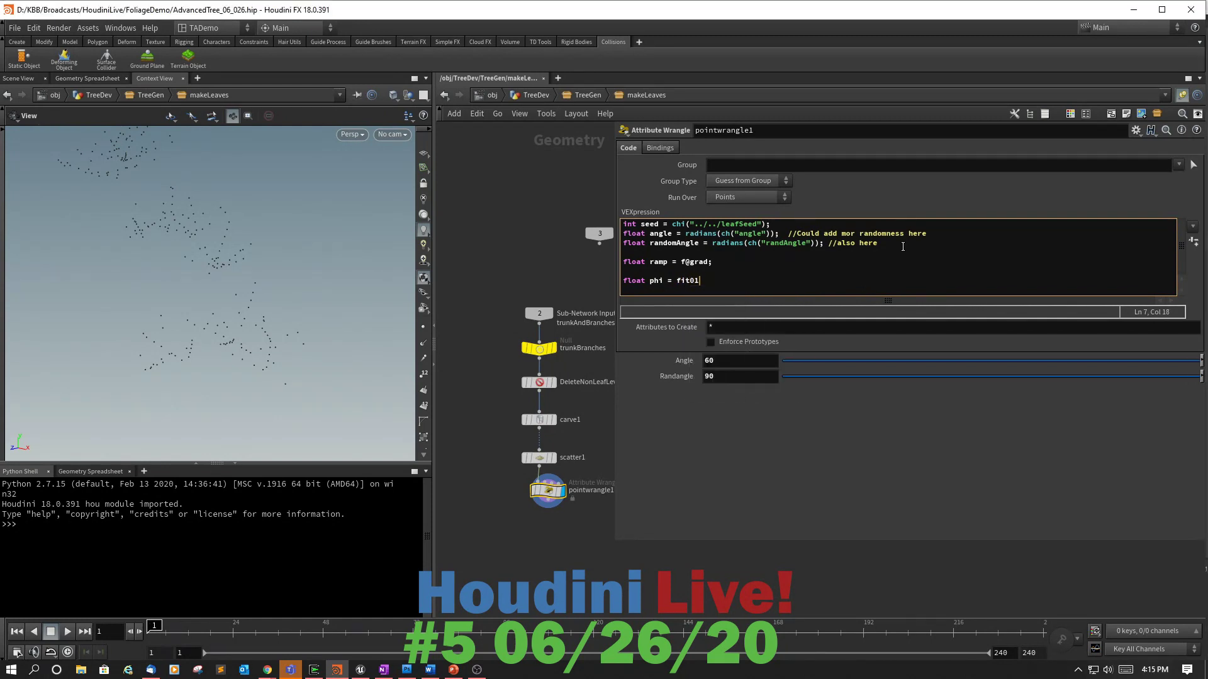
type("()")
key("Left")
type("rand(")
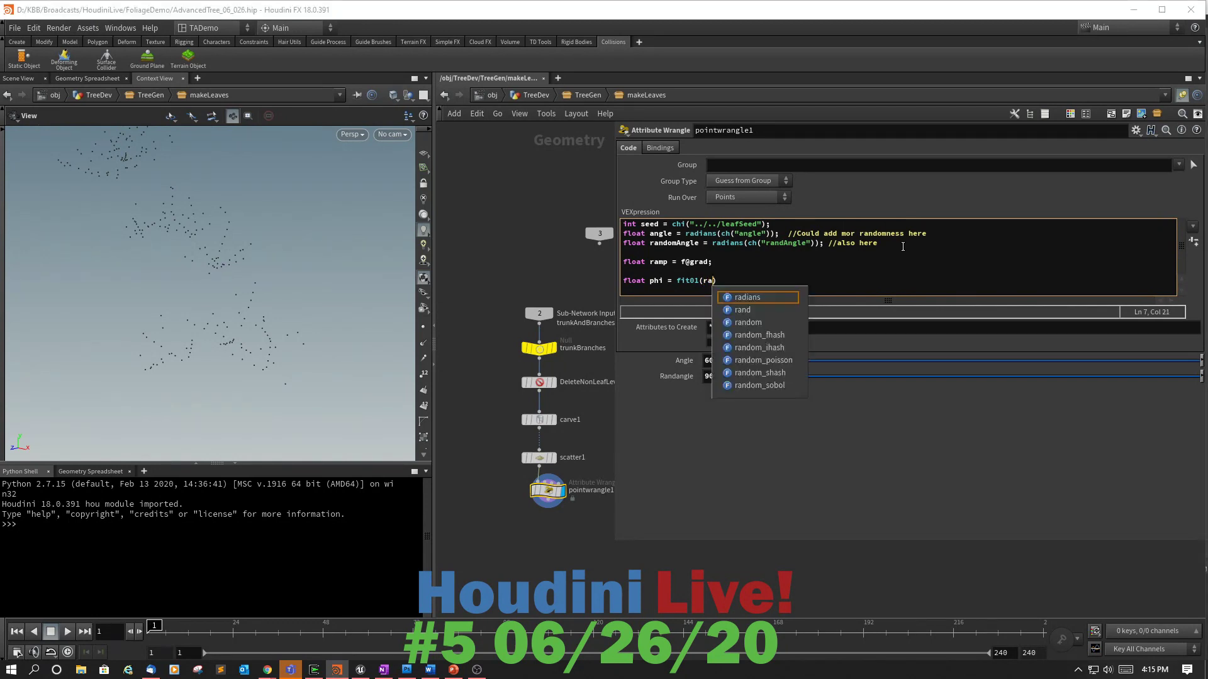
type(")")
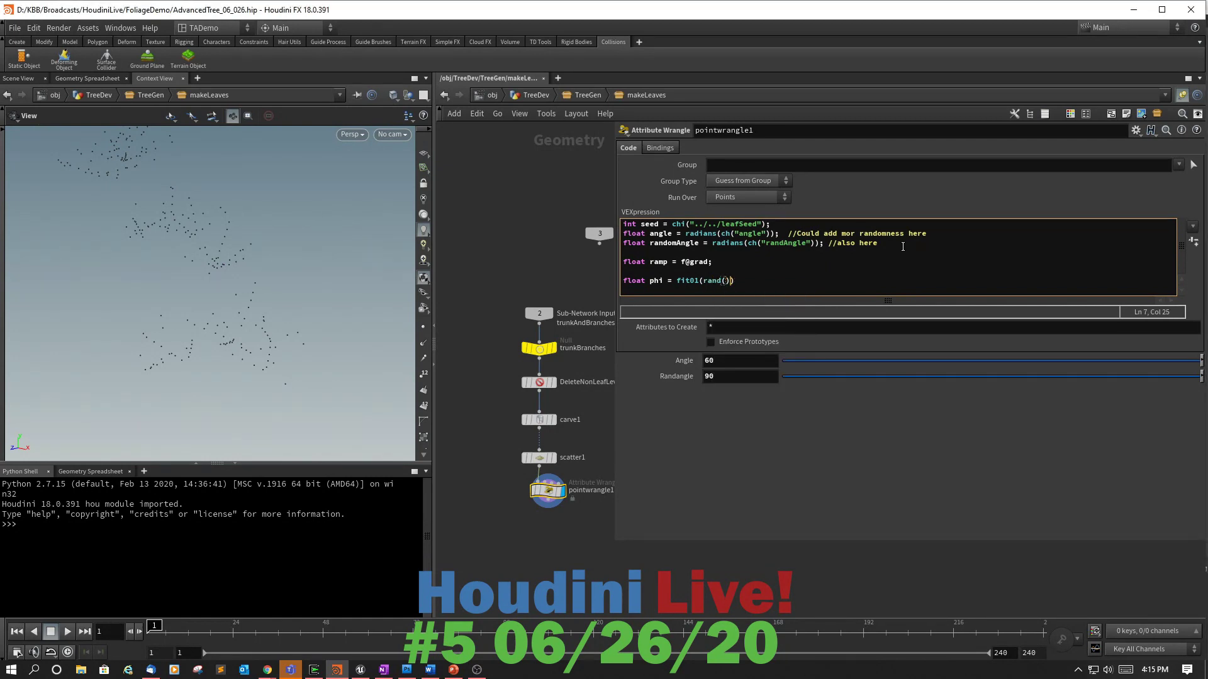
key("Left")
type("@")
type("ptnum")
type("+seed")
type("+")
type("43")
key("BackSpace")
key("BackSpace")
type("34102")
type(", 0, 2*$PI")
key("Right")
type(";")
Add a line below phi declaring float a = angle + fit01() with empty arguments.
key("Return")
type("float a")
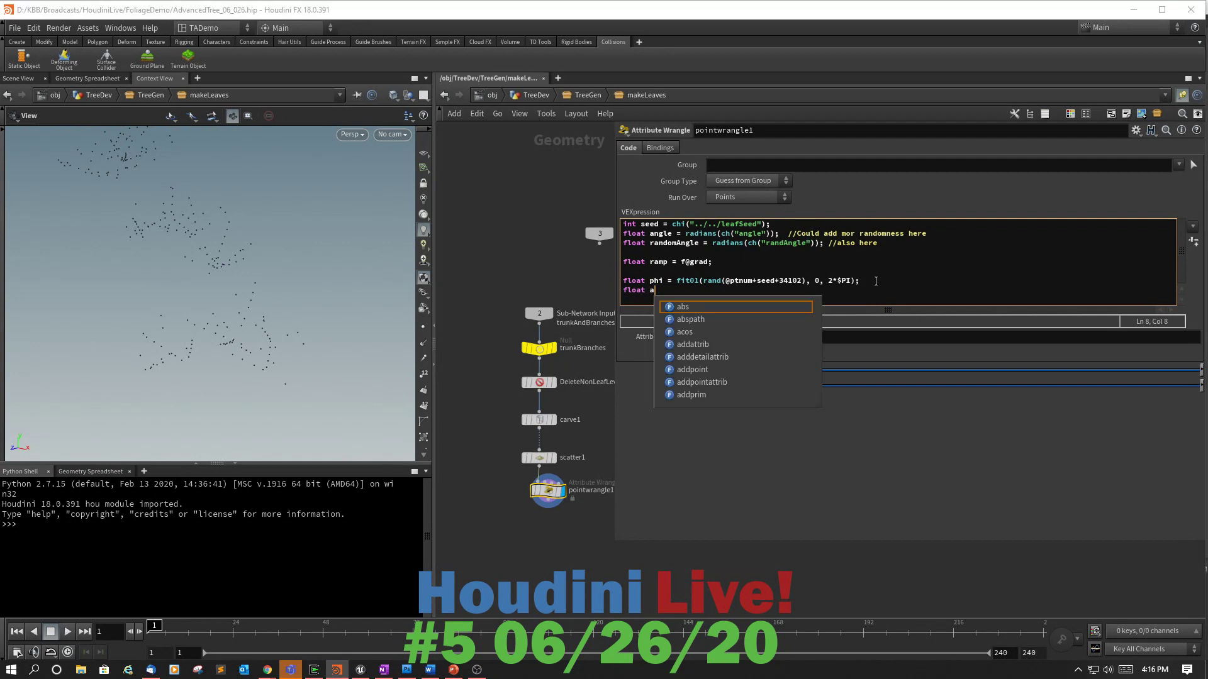
type(" = ")
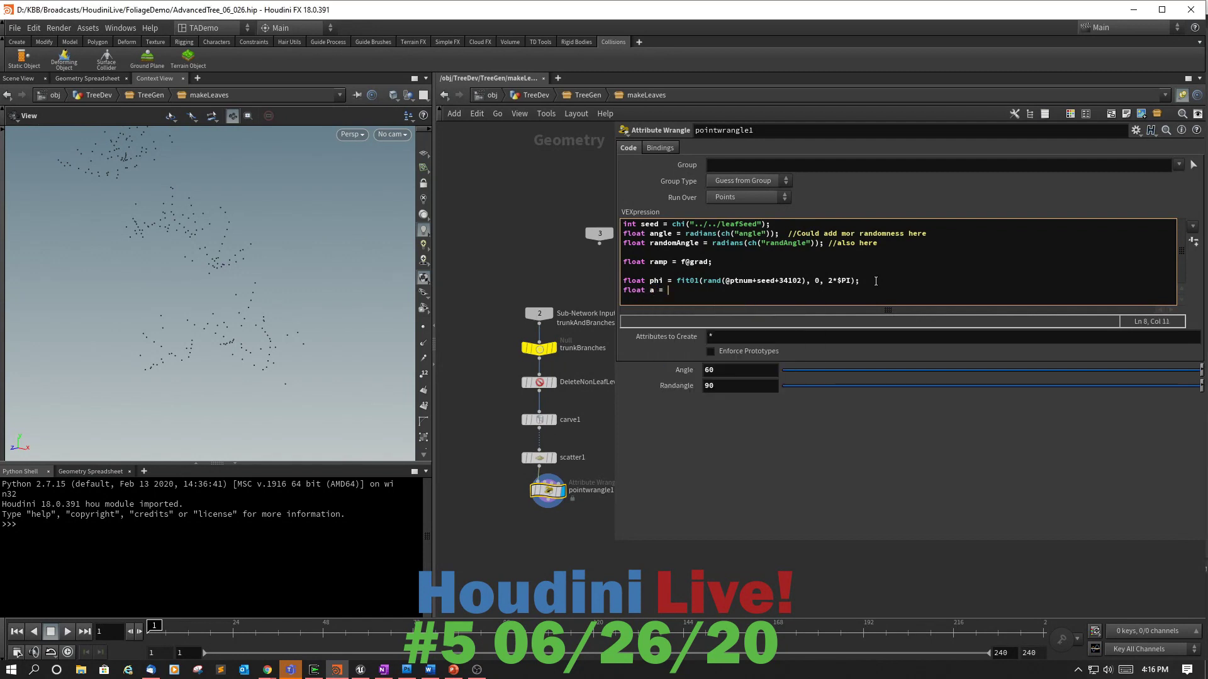
type("angle + fit02")
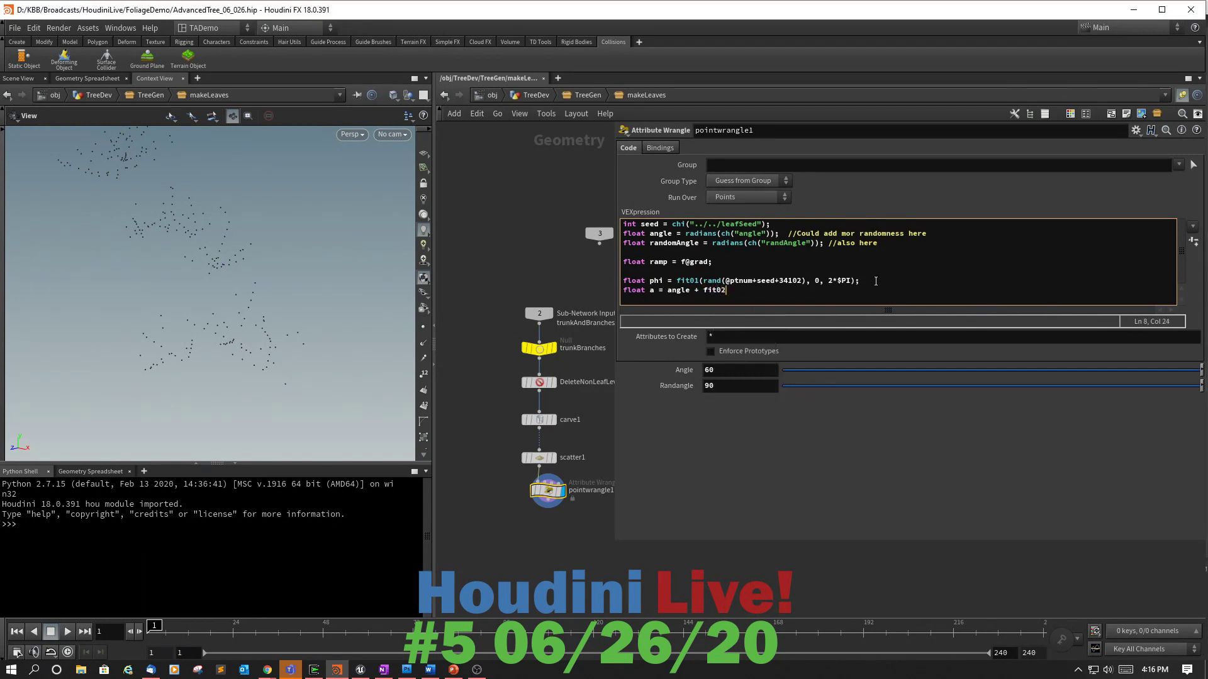
key("BackSpace")
type("1")
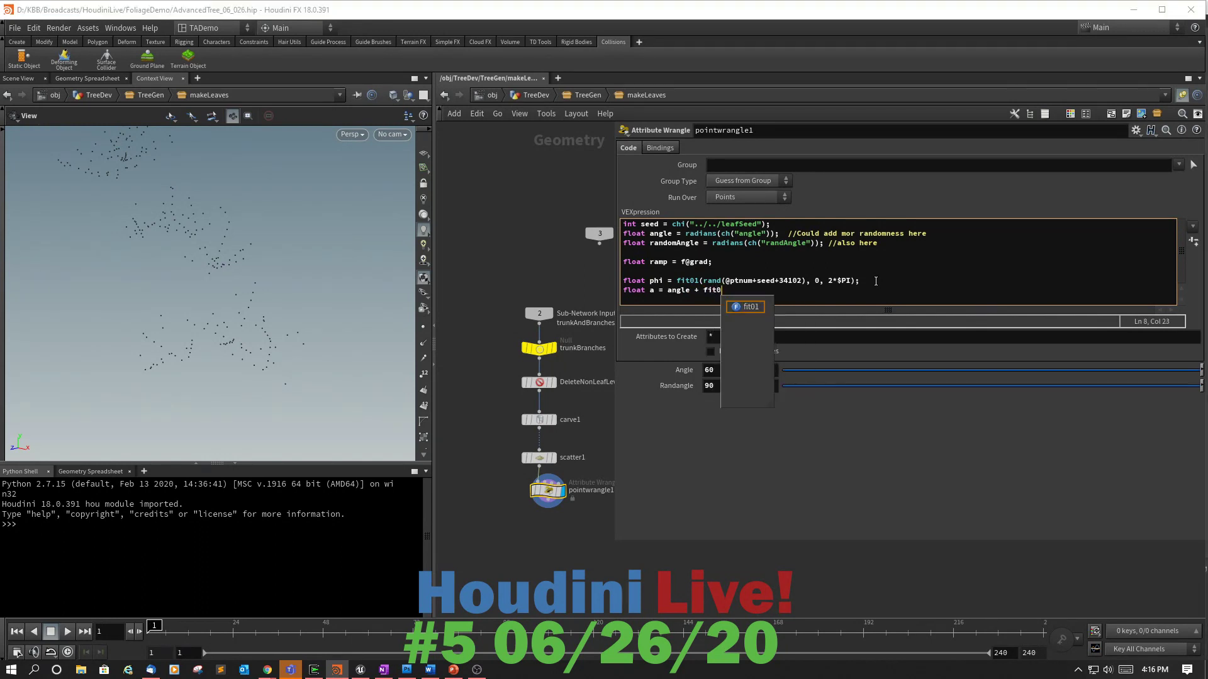
type("()")
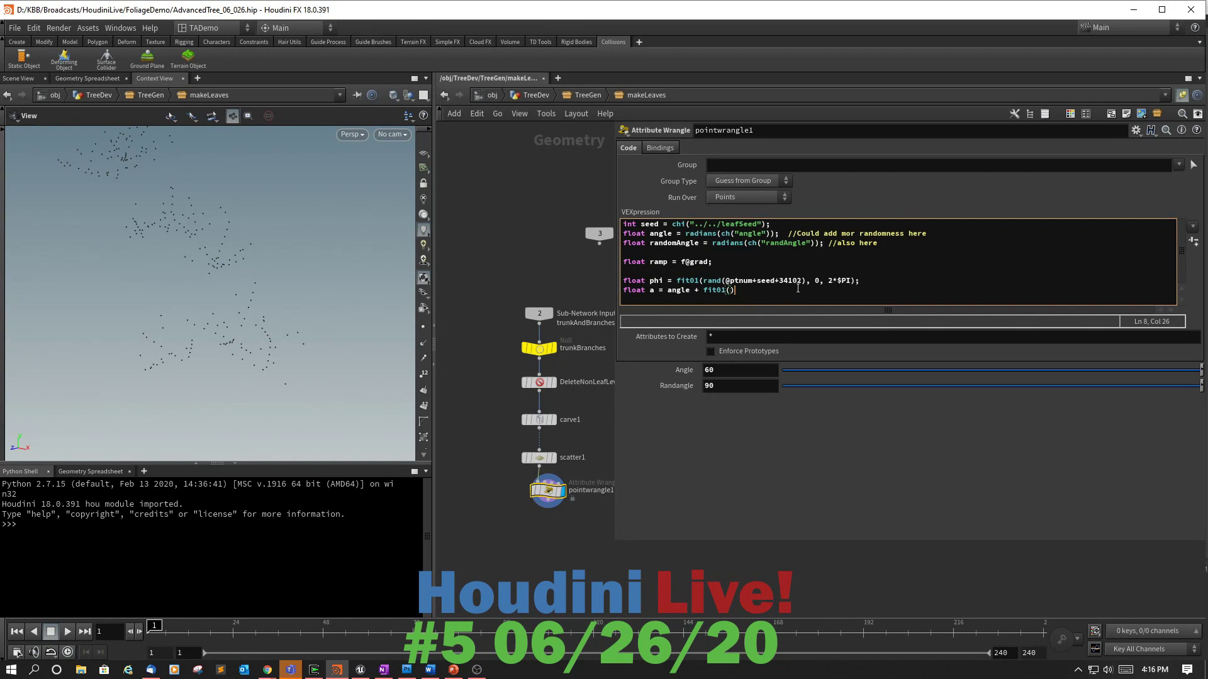
Copy the rand expression and its range from the phi line into the empty fit01 of the a declaration.
left_click_drag(857, 281, 702, 281)
key("ctrl+c")
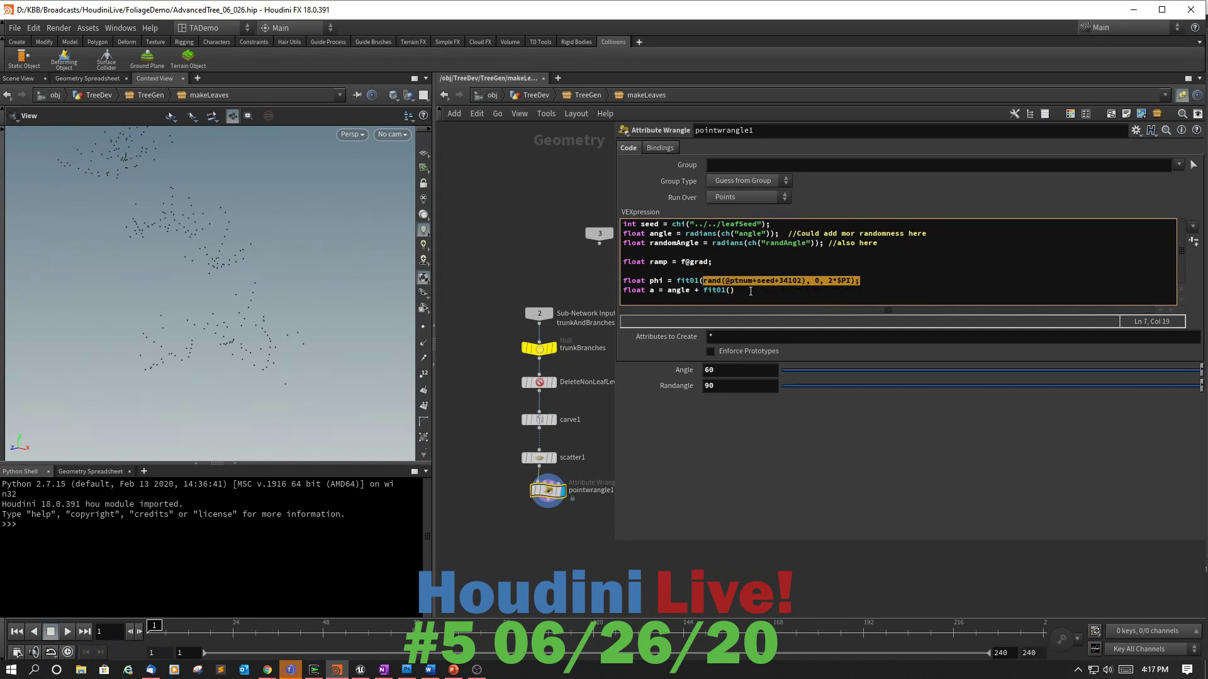
left_click(732, 290)
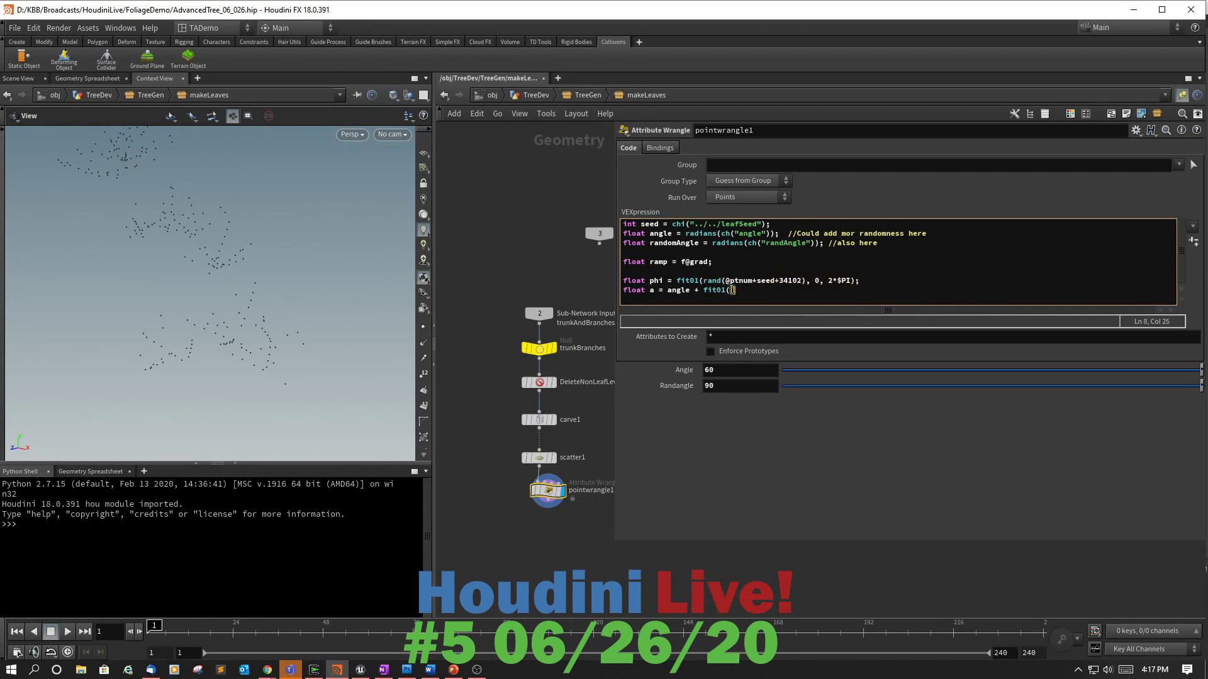
key("ctrl+v")
key("End")
Change the seed offset in the a line's rand call to 9001.
type(";")
key("BackSpace")
key("BackSpace")
key("BackSpace")
key("BackSpace")
key("BackSpace")
type("9001")
key("BackSpace")
Set the output range of the a line's fit01 to -randomAngle, randomAngle.
type("-randomA")
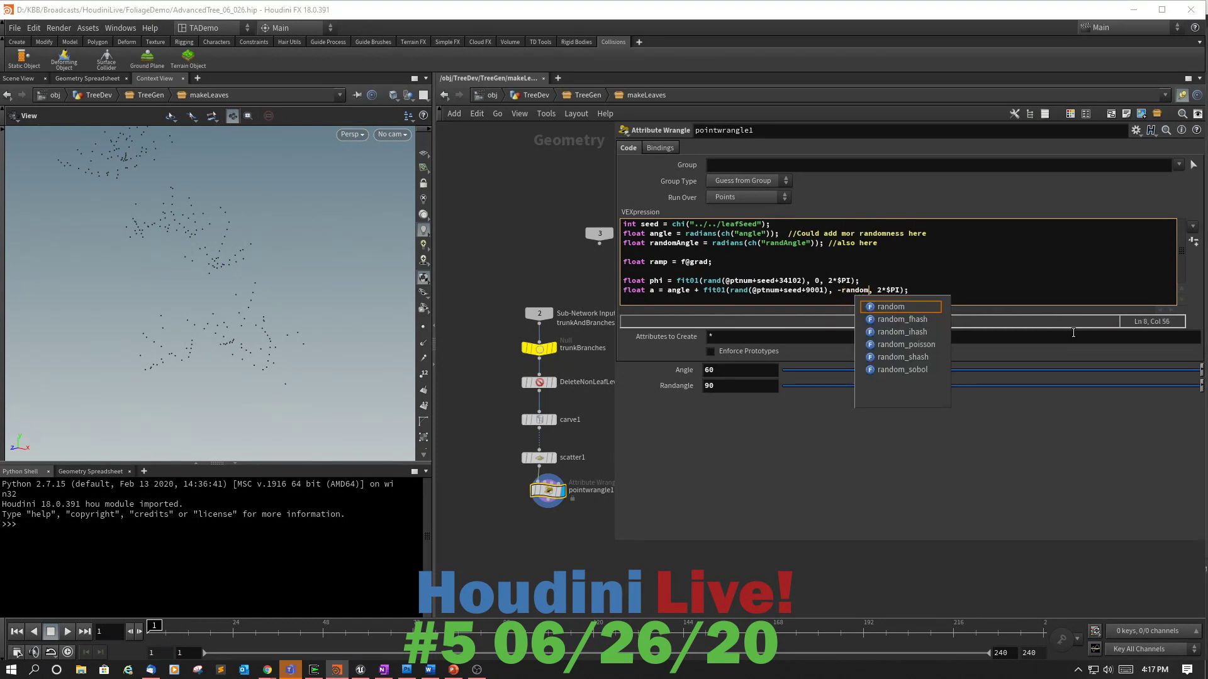
type("ngle")
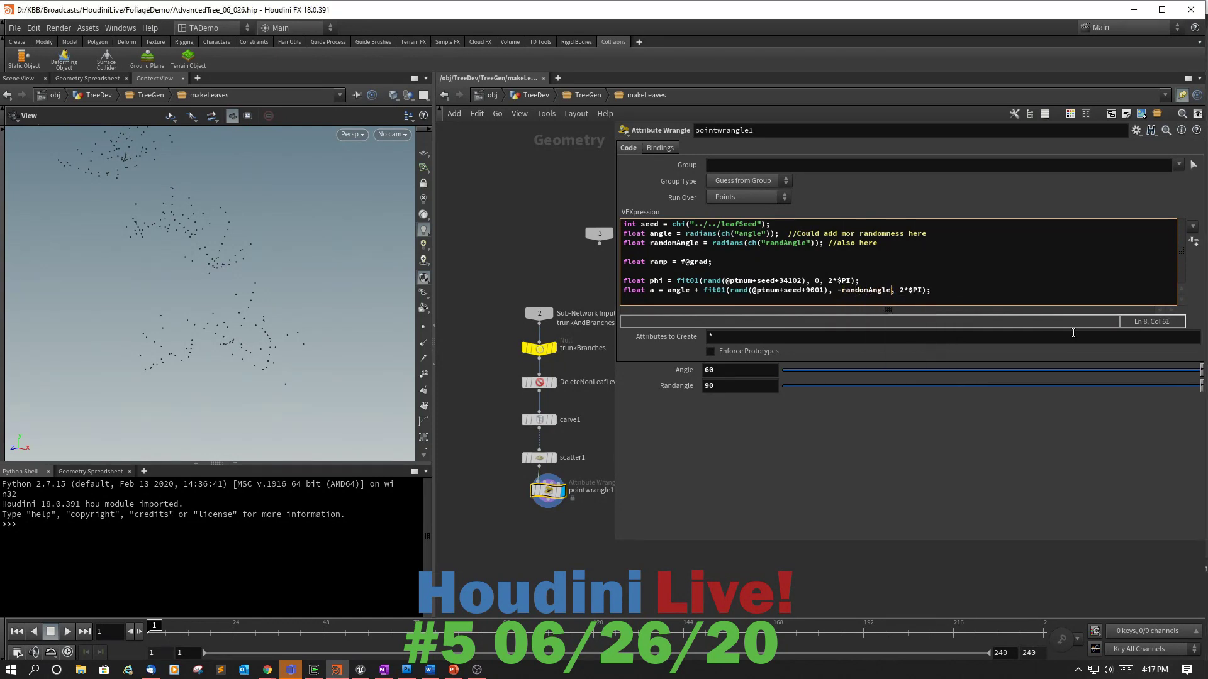
key("BackSpace")
key("BackSpace")
key("BackSpace")
key("BackSpace")
key("BackSpace")
type("randomAn")
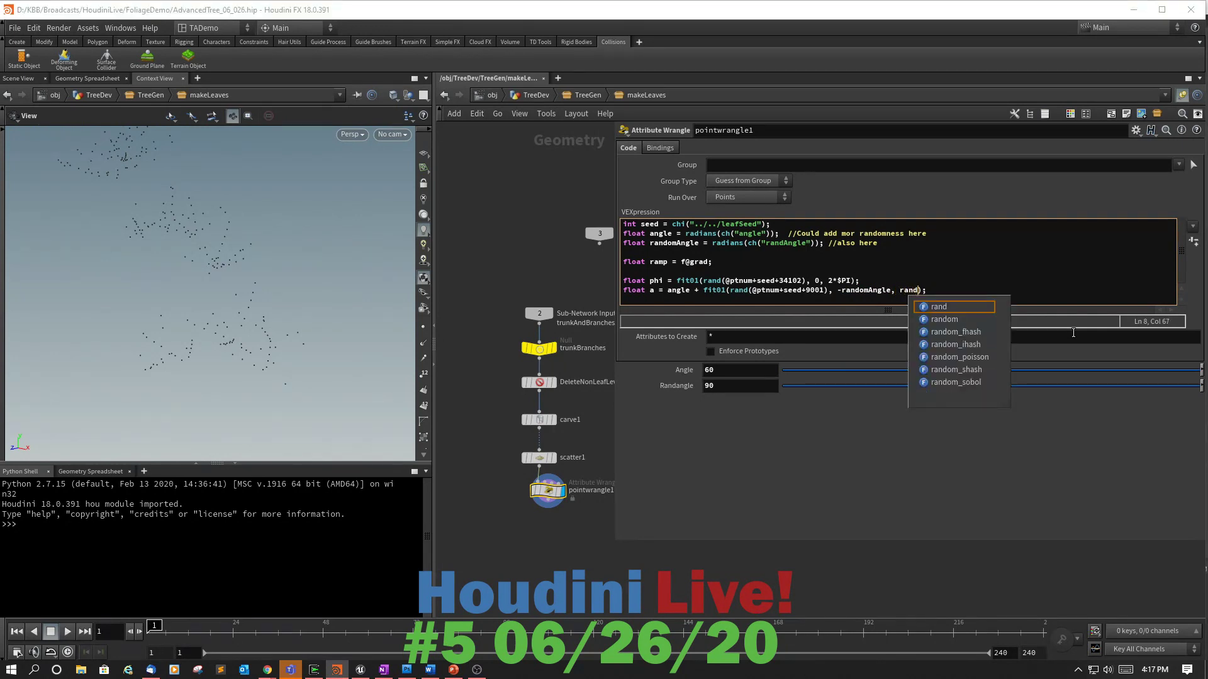
type("gle")
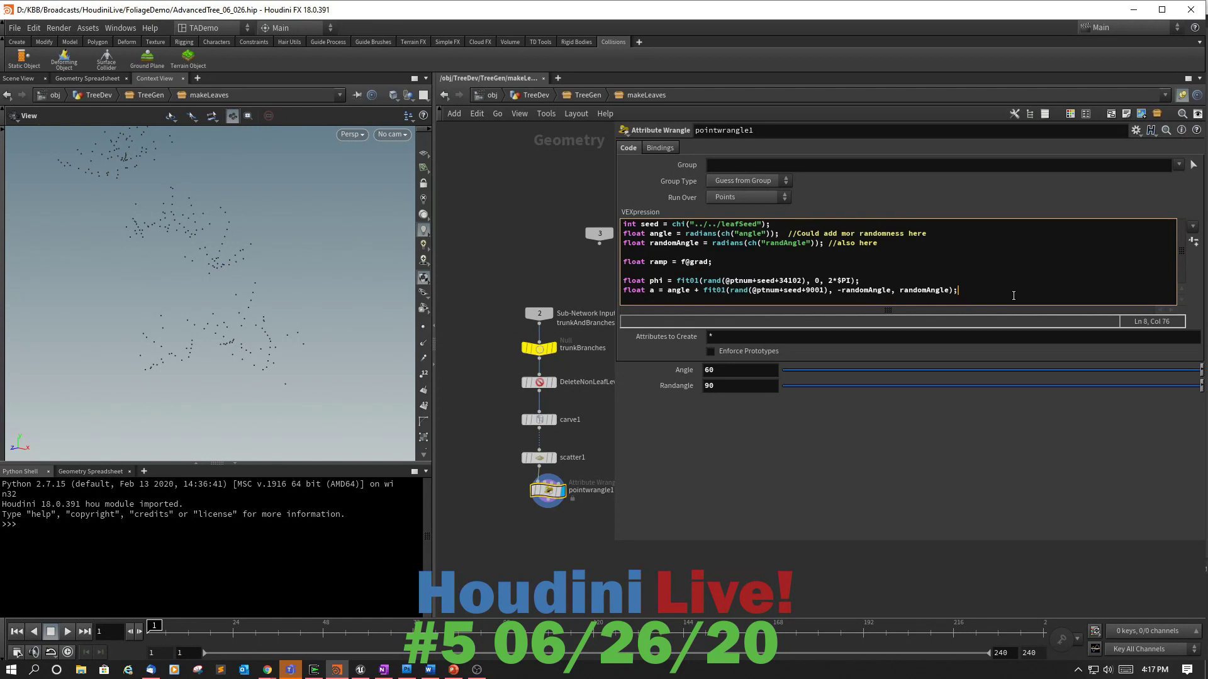
Add the line float theta = ramp*a; below the a declaration, followed by a blank line.
key("Return")
type("float ")
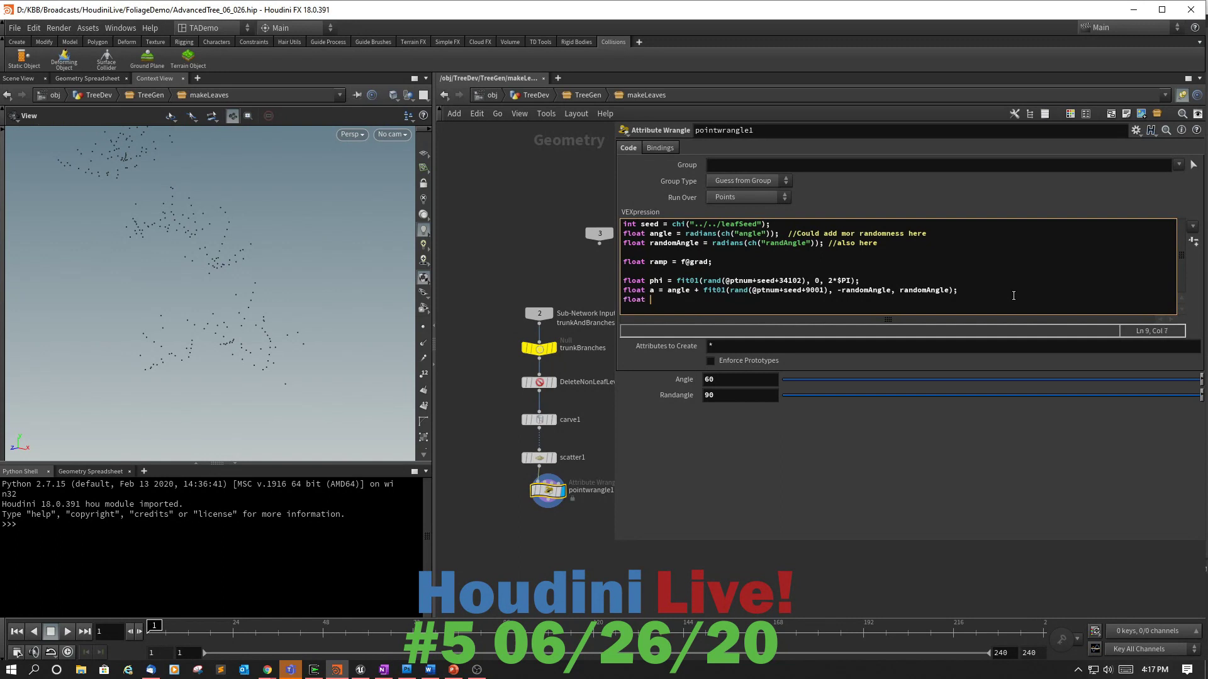
type("theta = ramp*a;")
key("Return")
key("Return")
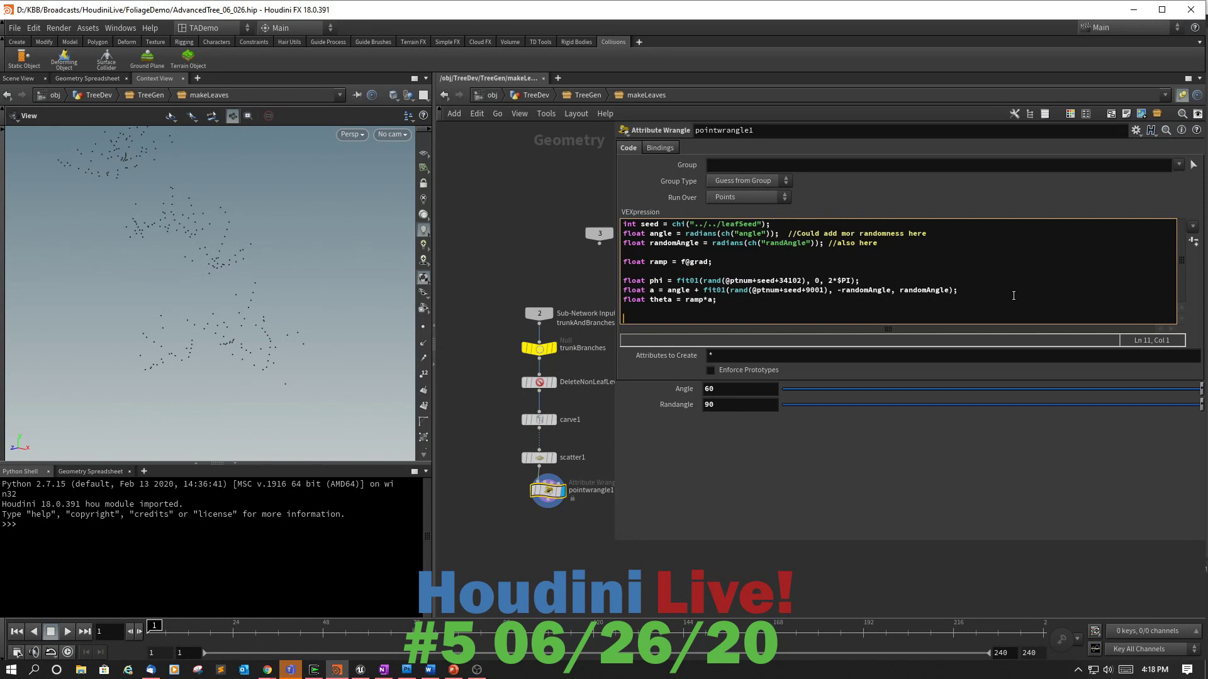
type("vector")
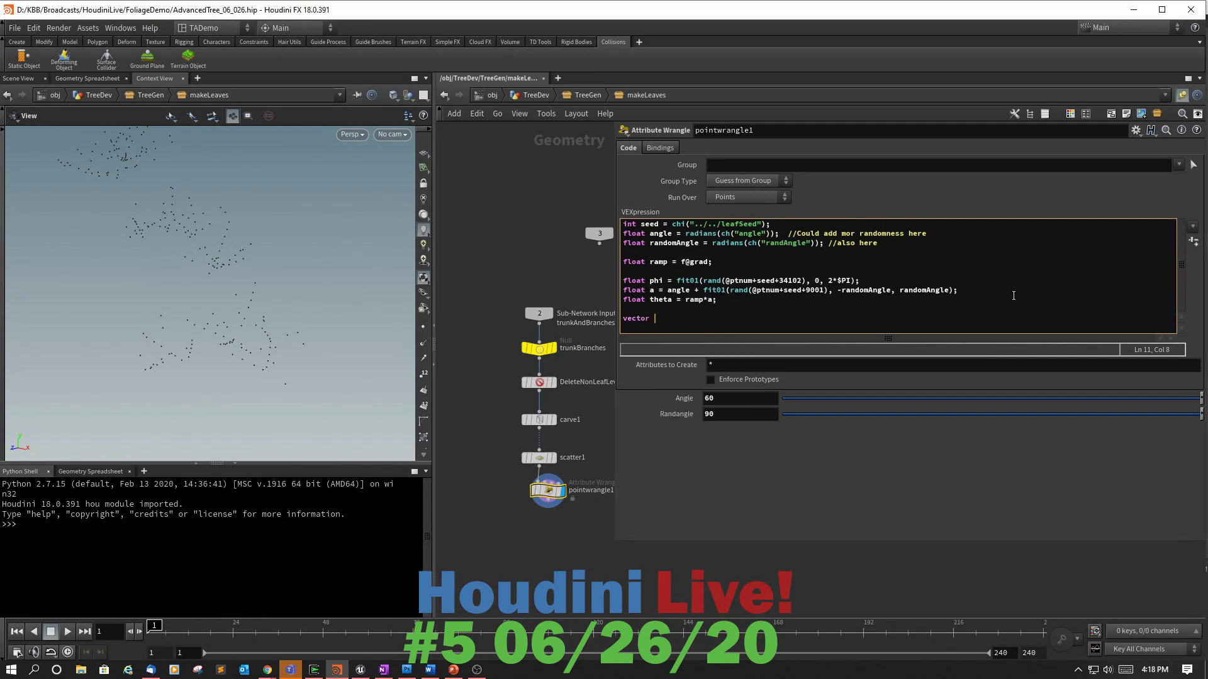
type(" result")
key("BackSpace")
key("BackSpace")
key("BackSpace")
key("BackSpace")
key("BackSpace")
key("BackSpace")
key("BackSpace")
key("BackSpace")
key("BackSpace")
key("BackSpace")
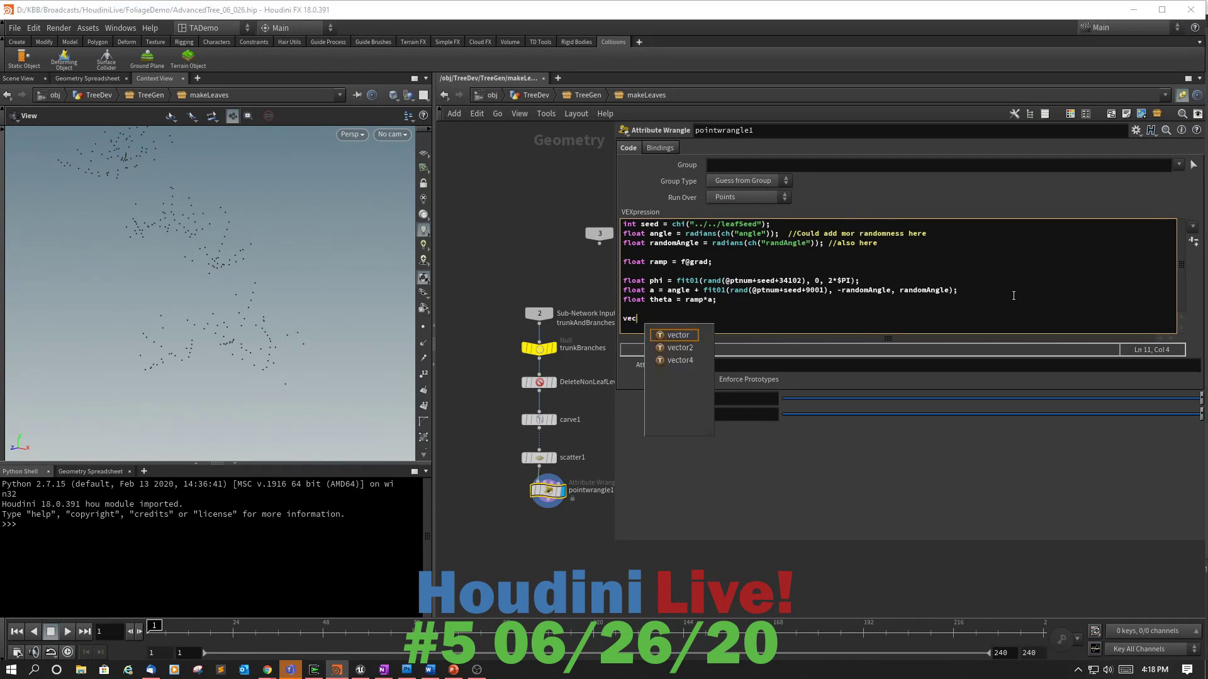
key("BackSpace")
key("BackSpace")
key("BackSpace")
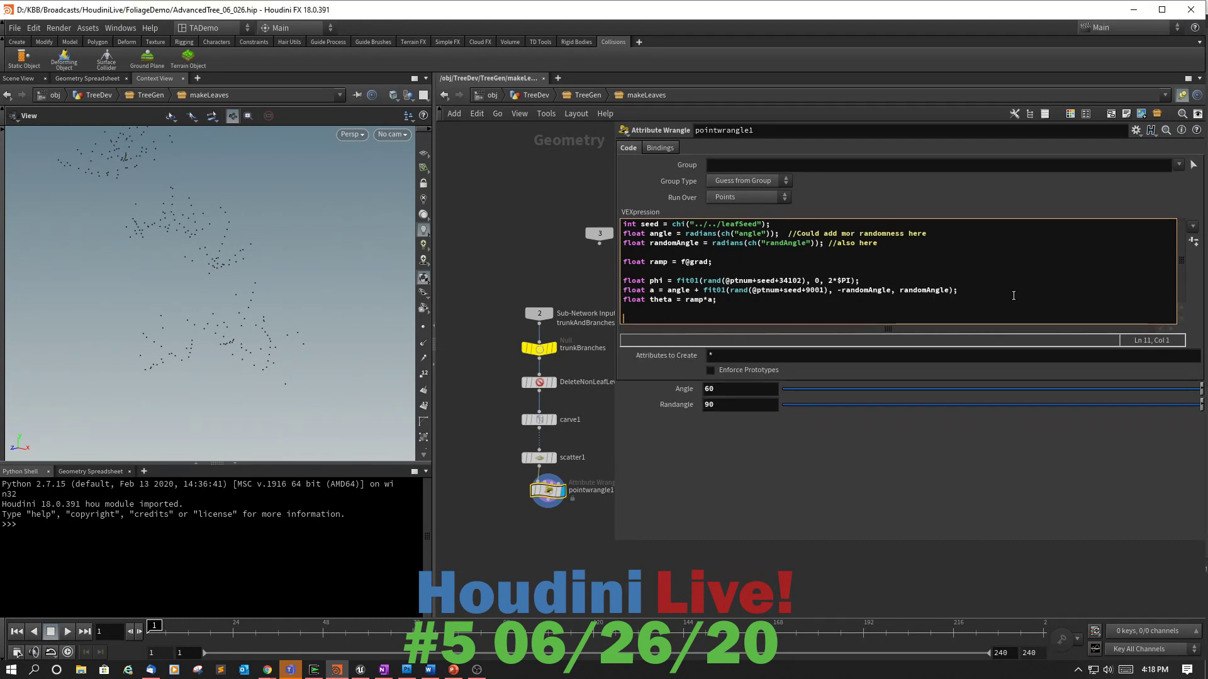
Start the normal assignment as @N = set() with cos(phi)*cos(theta) as the first component.
type("@N")
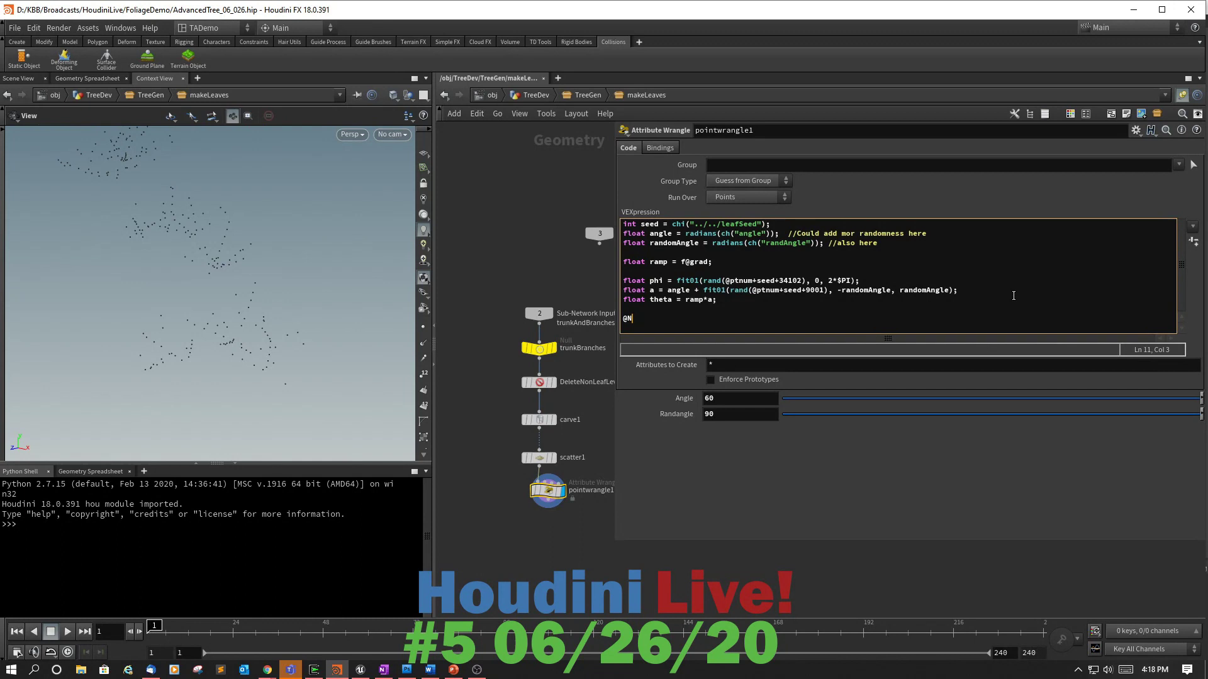
type(" = set(cos()")
type("cos()")
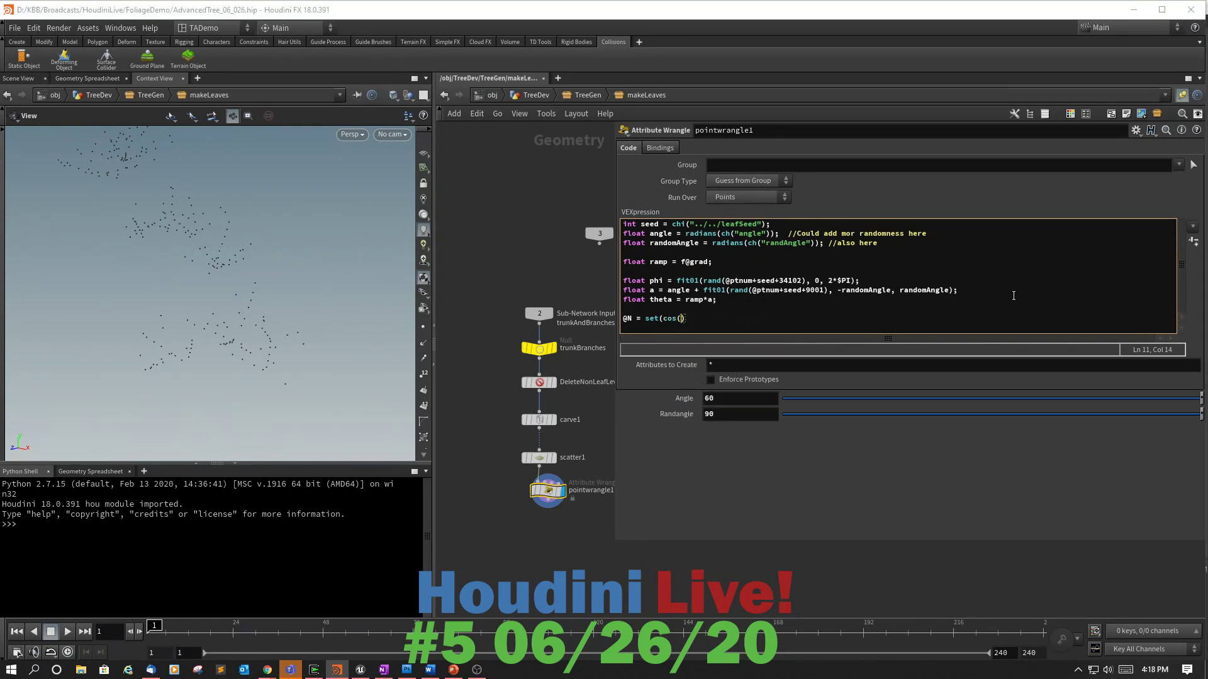
key("Left")
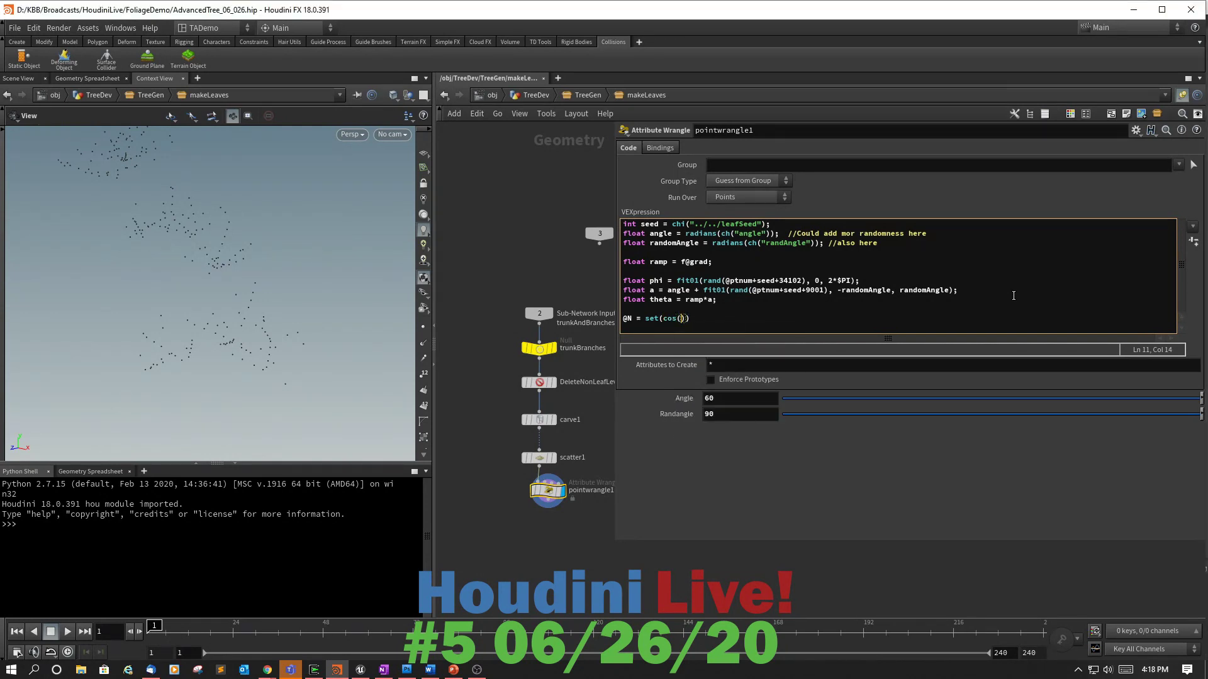
type("phi)*cos(")
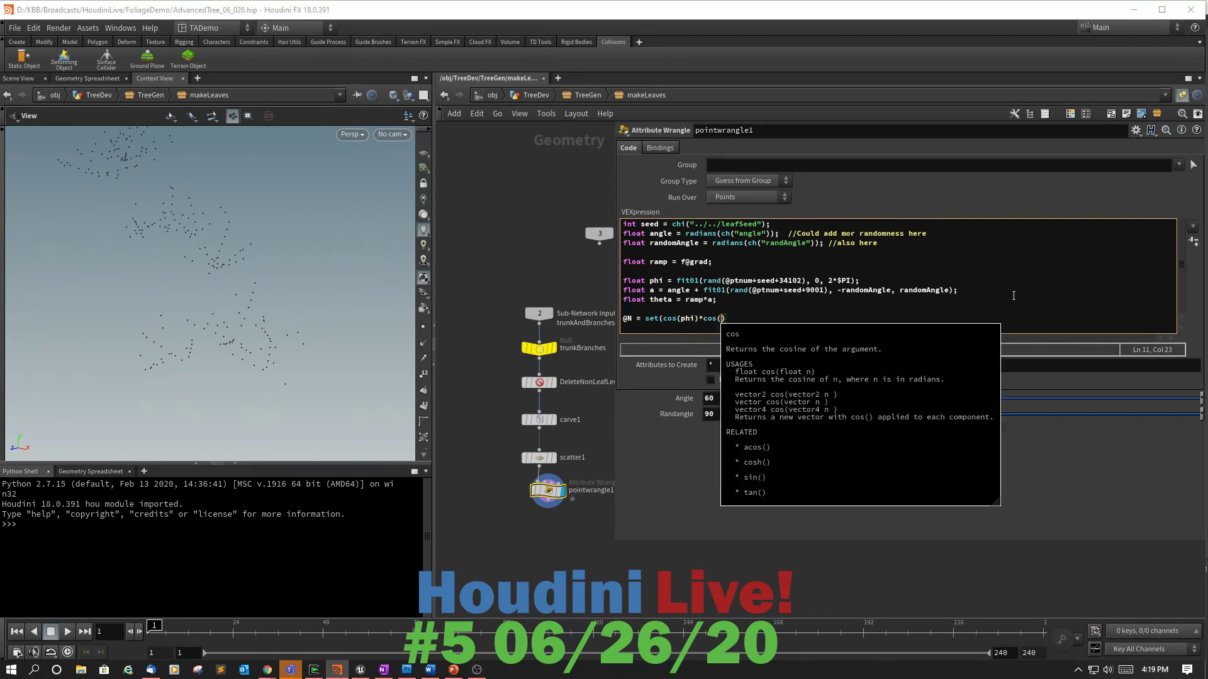
type("theta)")
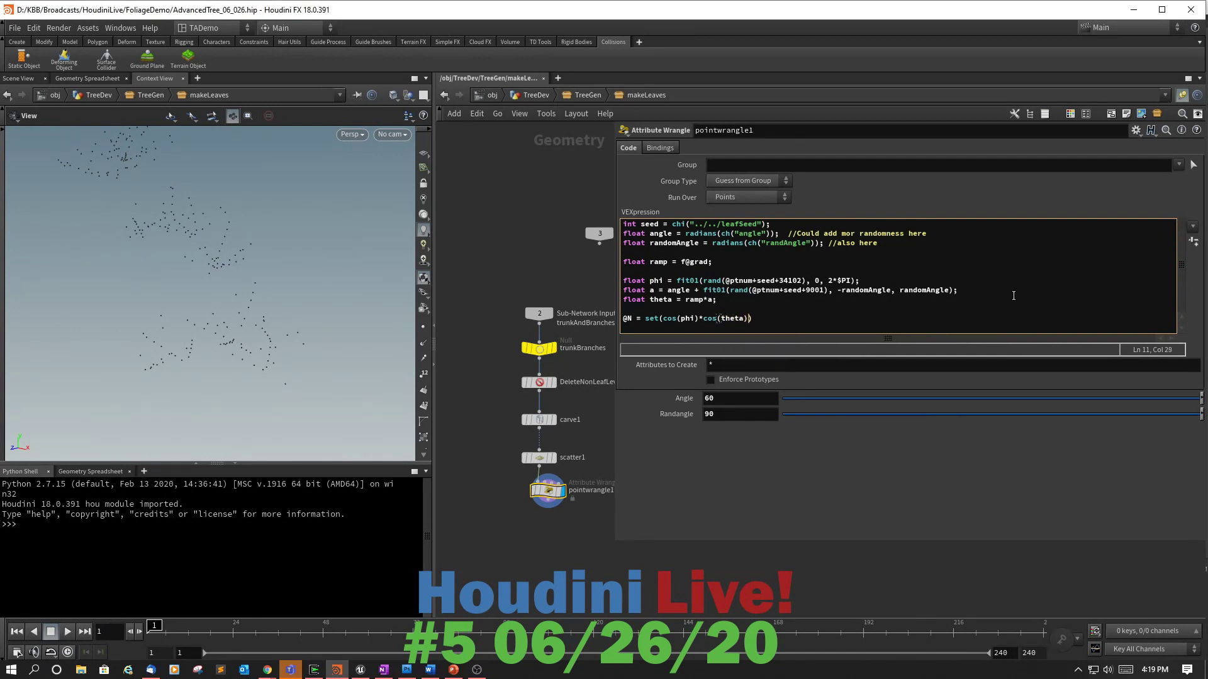
Add sin(theta) as the second component of the @N vector.
type(", sin")
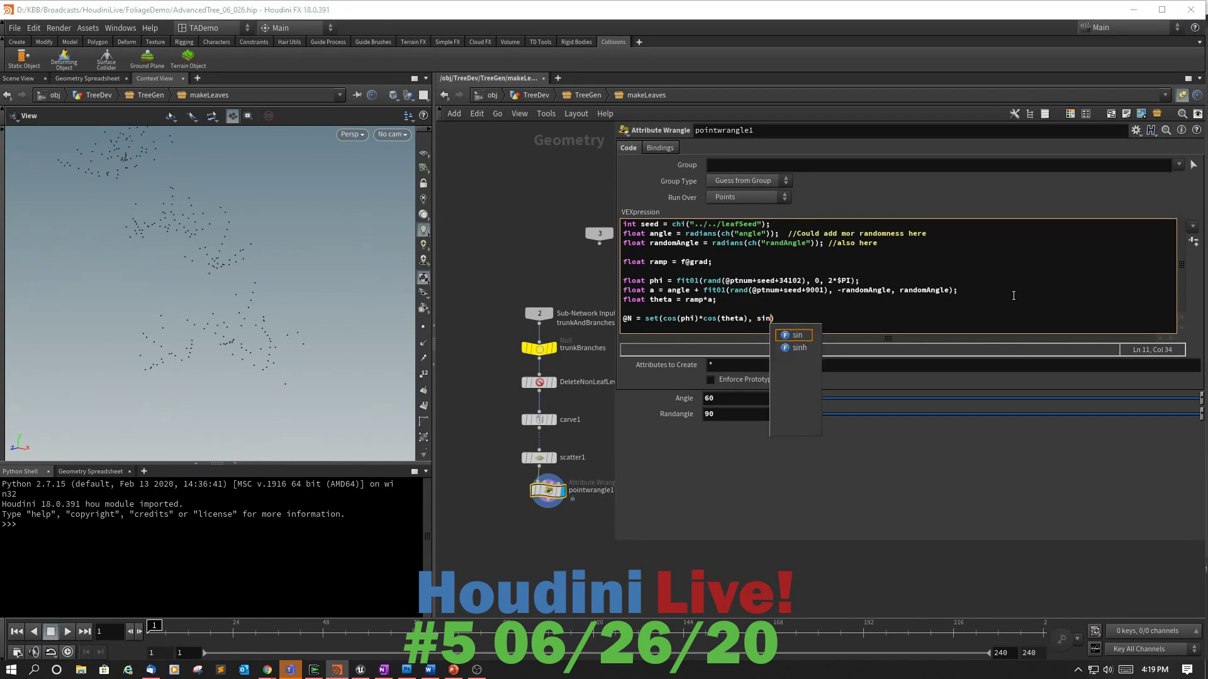
type("()")
key("Left")
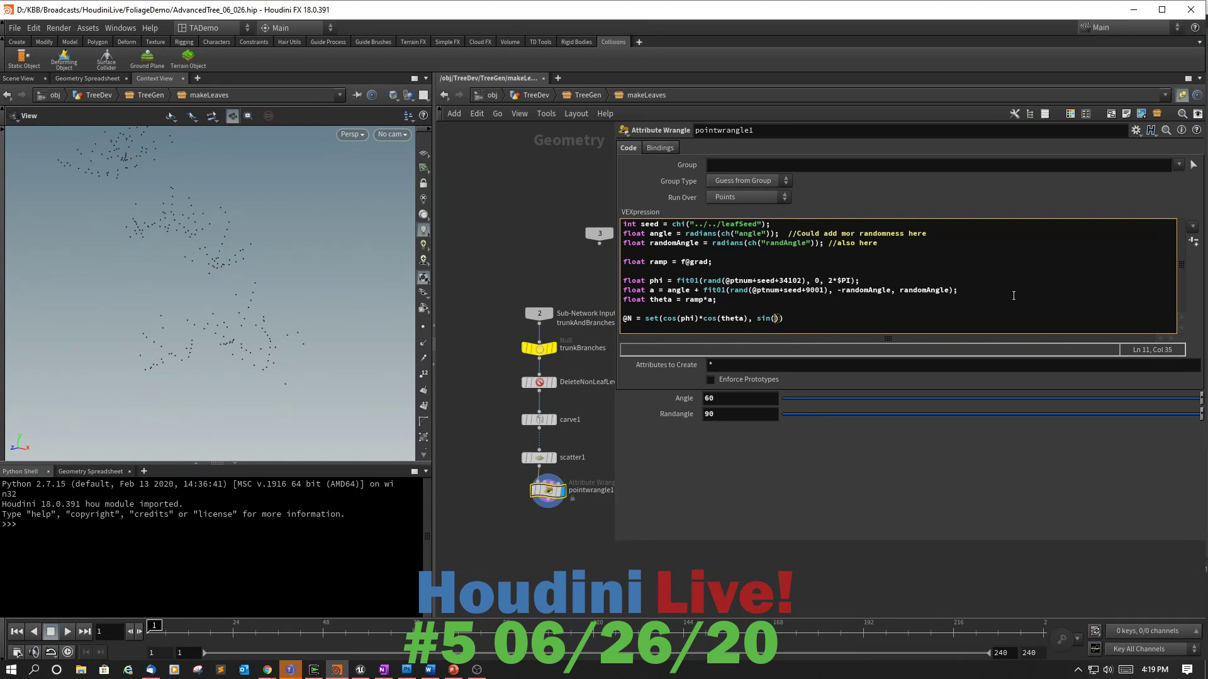
type("theta),")
Add sin(phi)*sin(theta) as the third @N component and end the statement with a semicolon.
type("sin()*sin()")
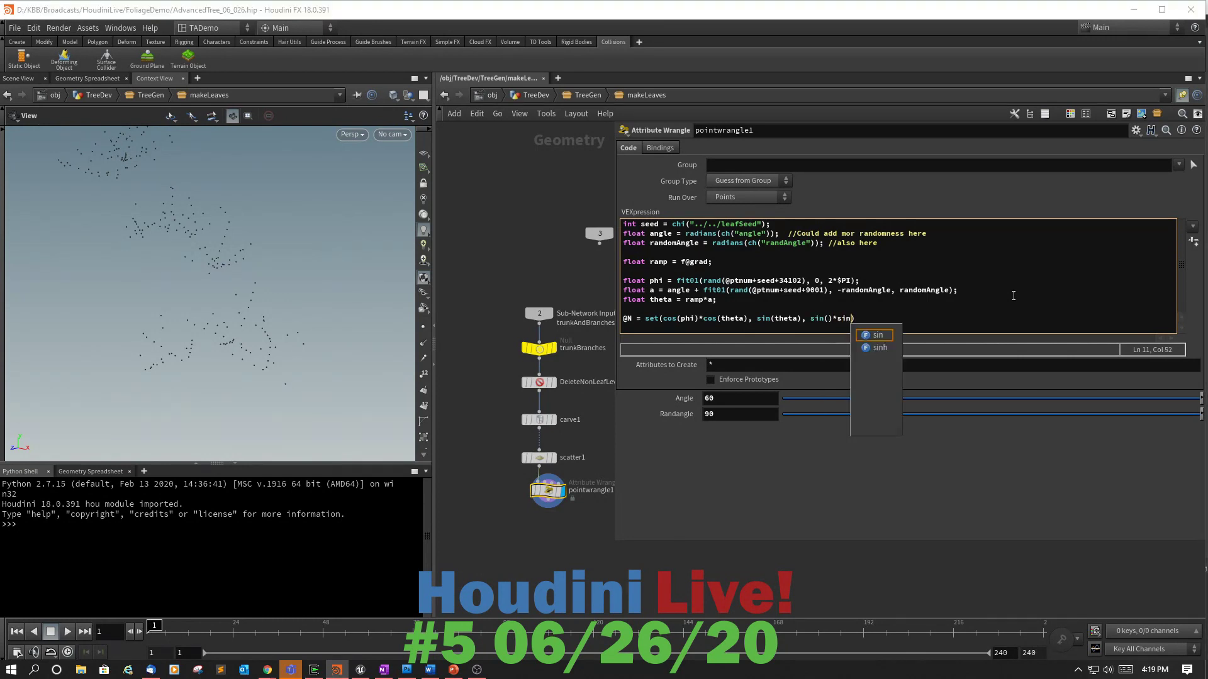
key("Left")
key("Left")
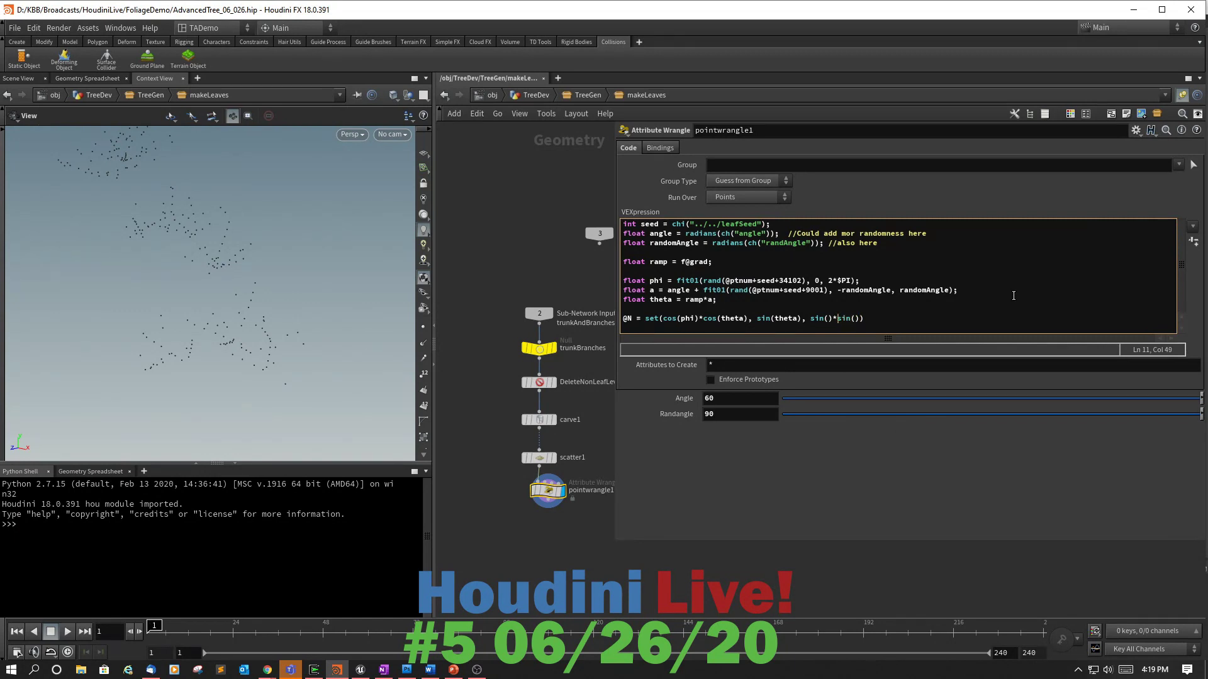
key("Left")
key("Left")
type("phi")
key("Right")
key("Right")
key("Right")
type("theta")
key("Right")
key("Right")
type(";")
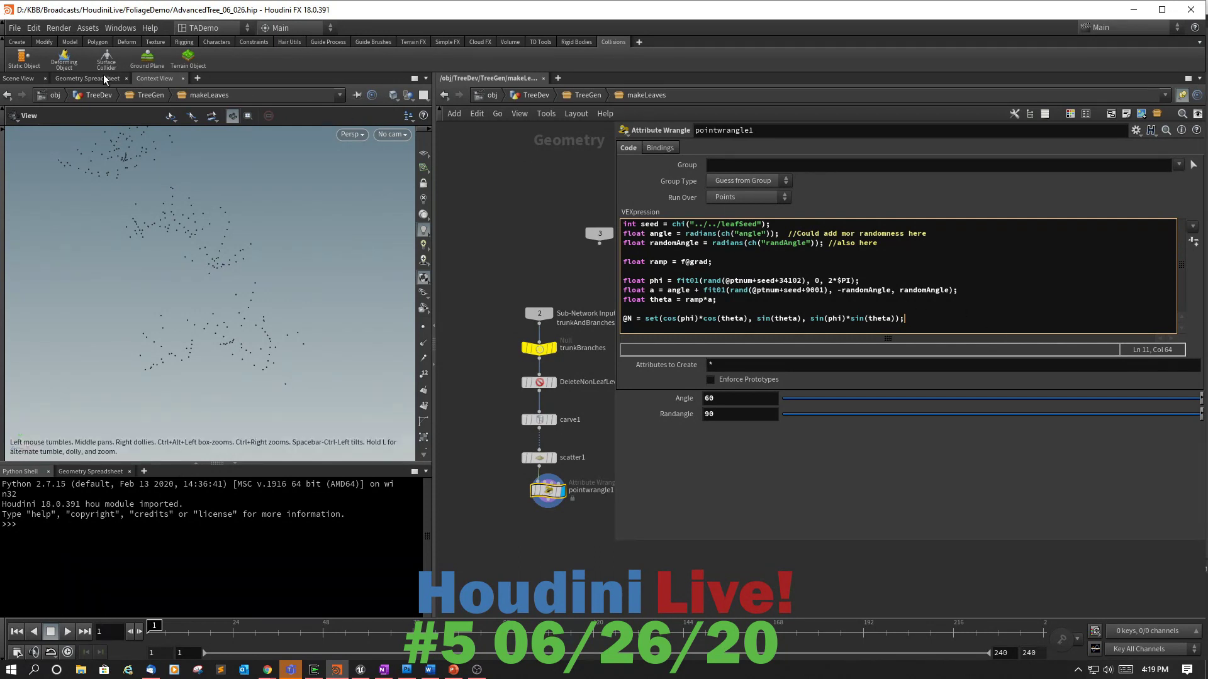
Apply the wrangle code and examine the points' N values in the Geometry Spreadsheet.
left_click(550, 488)
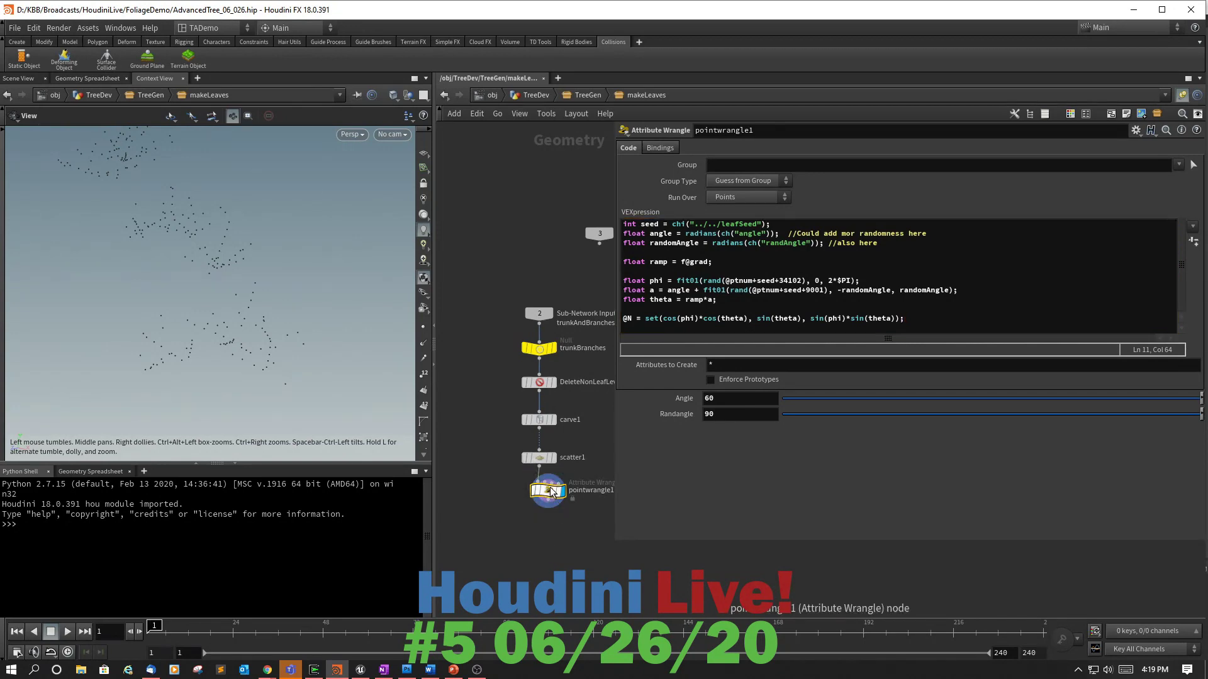
left_click(116, 78)
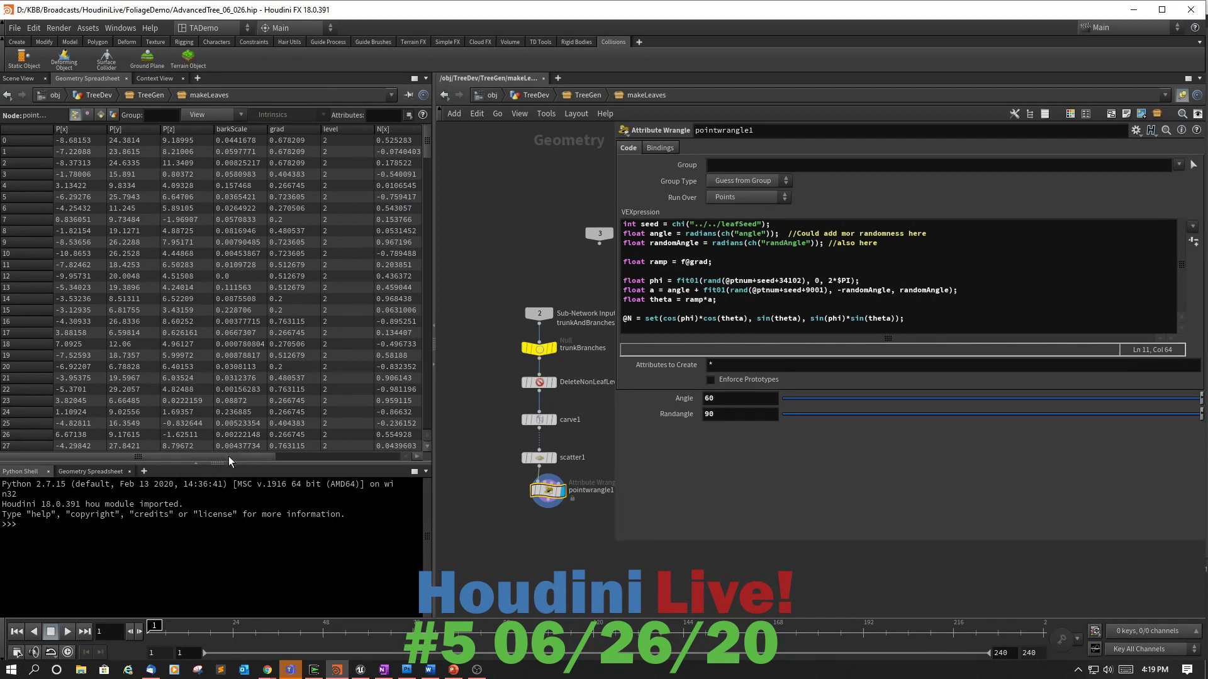
left_click_drag(205, 454, 322, 456)
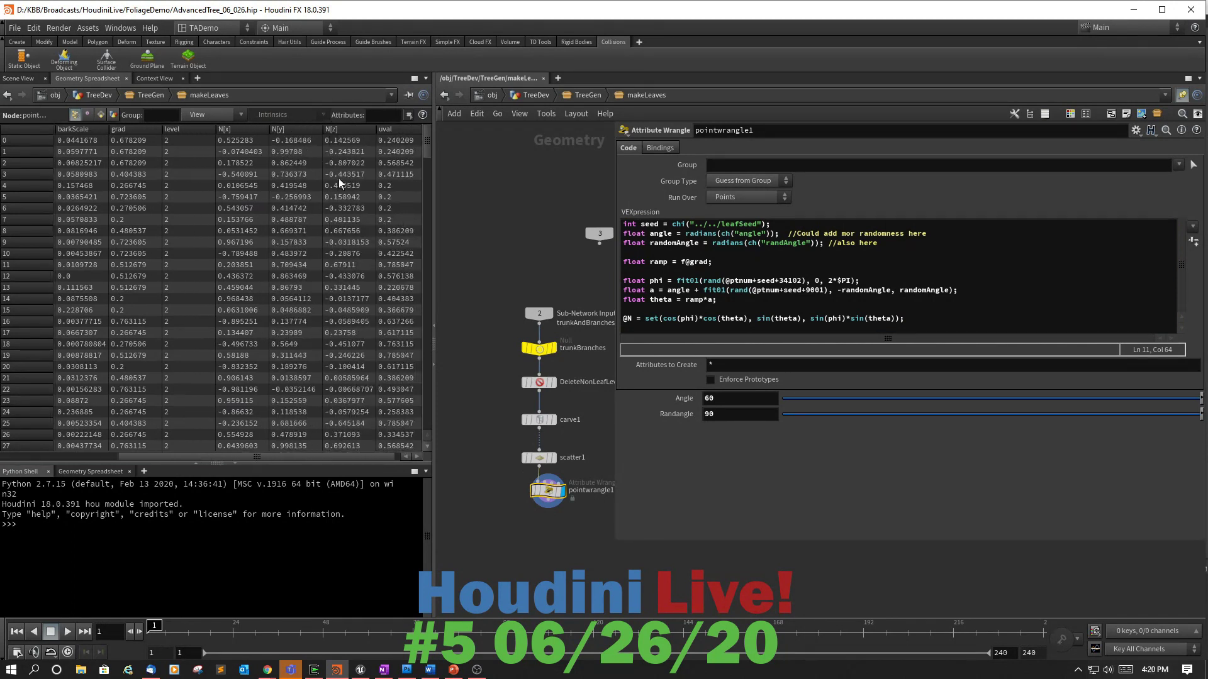
left_click_drag(428, 135, 391, 50)
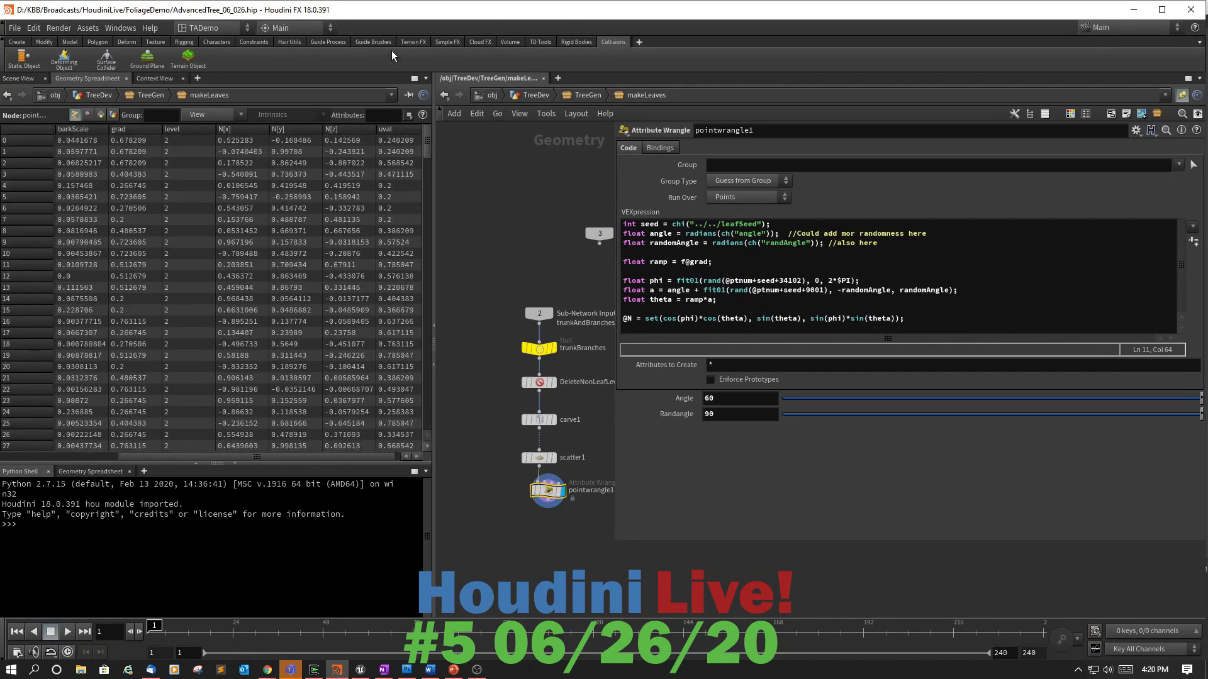
Return to the Scene View and turn on the display of point normals for the leaf points.
left_click(15, 79)
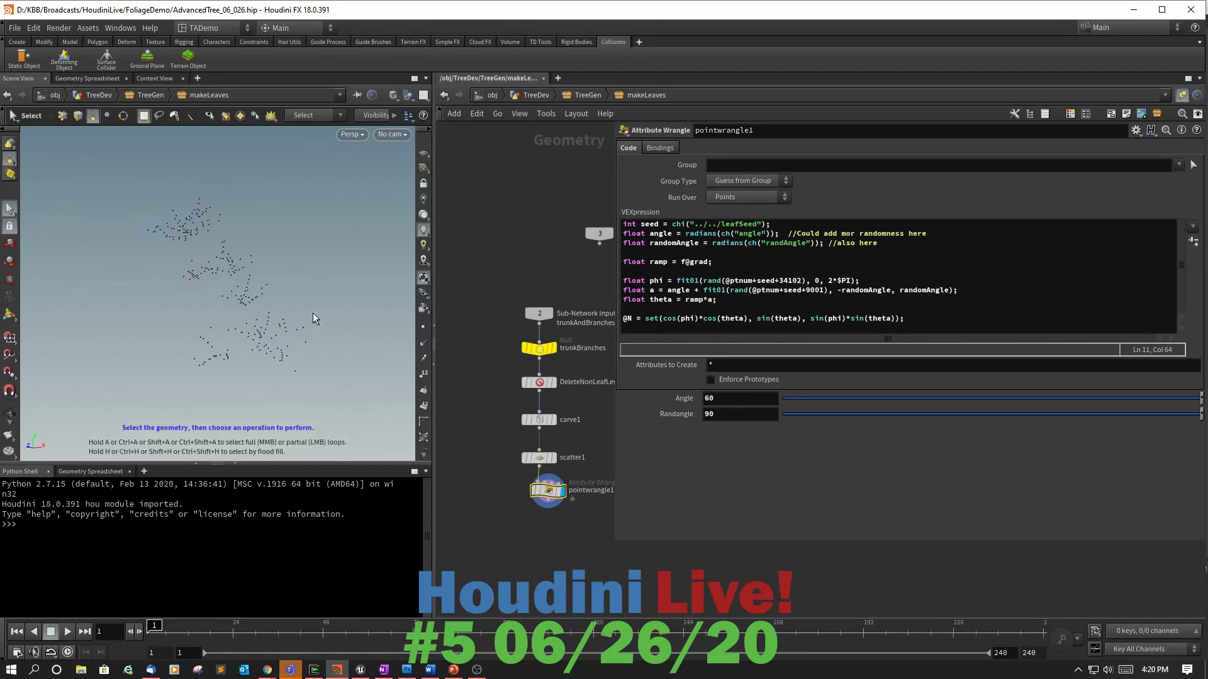
scroll(300, 317, "up", 5, "alt")
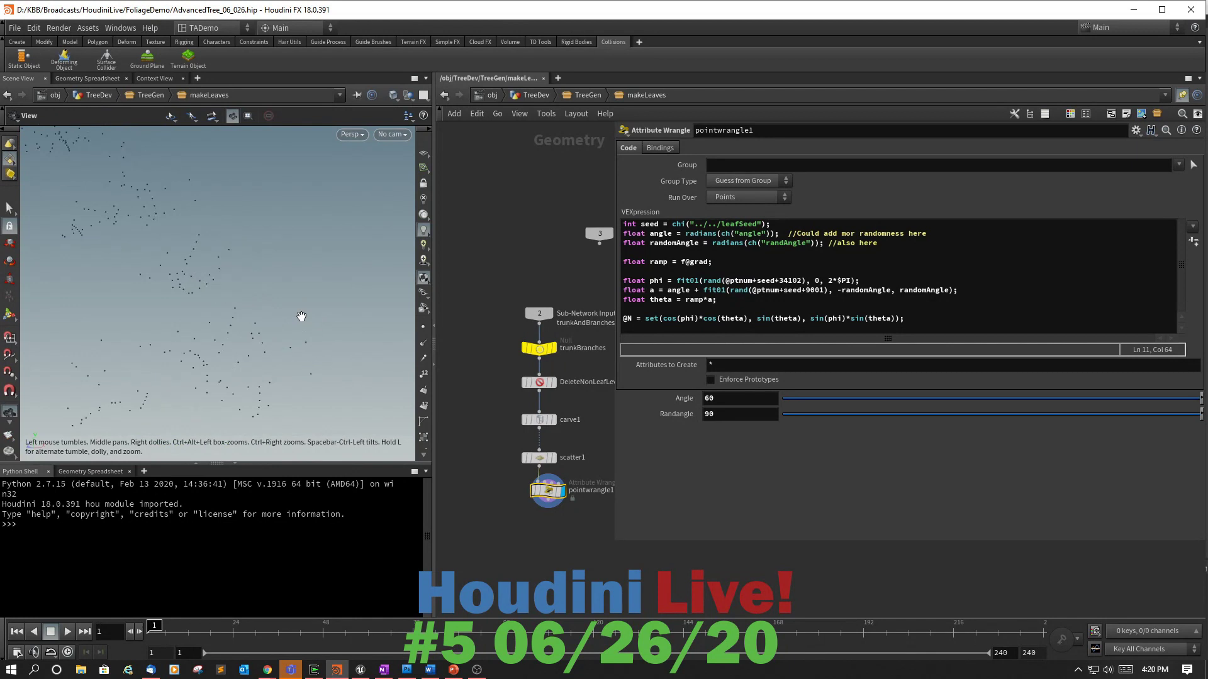
key("s")
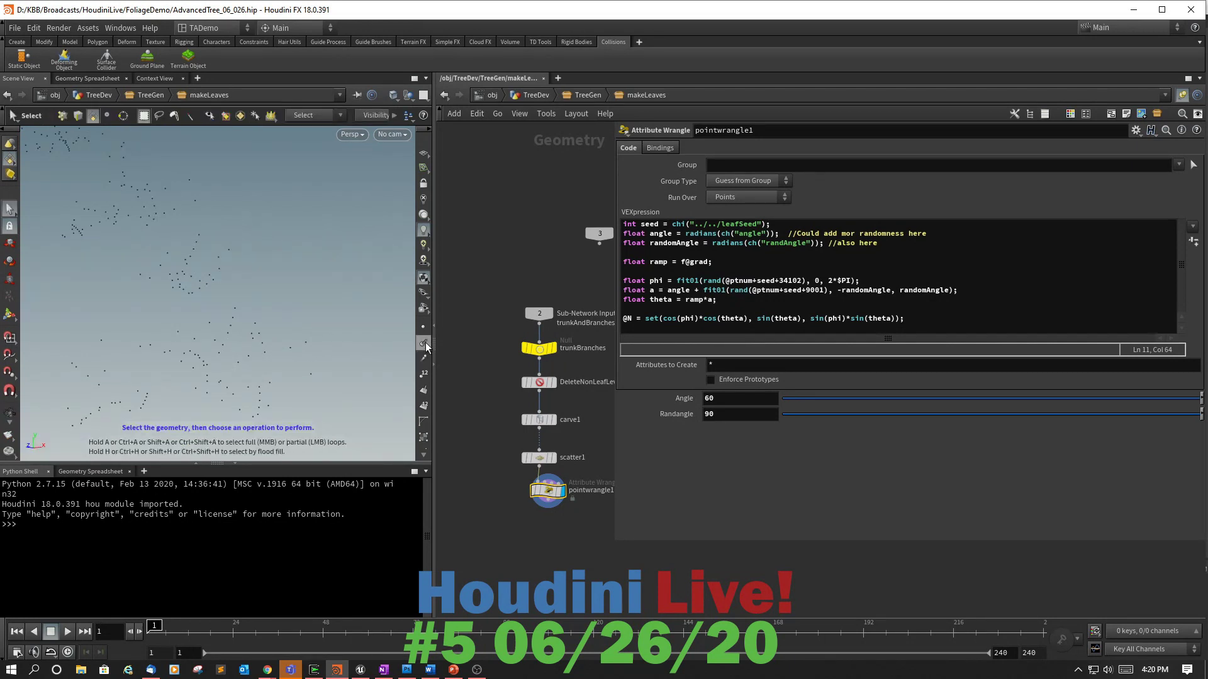
left_click(424, 344)
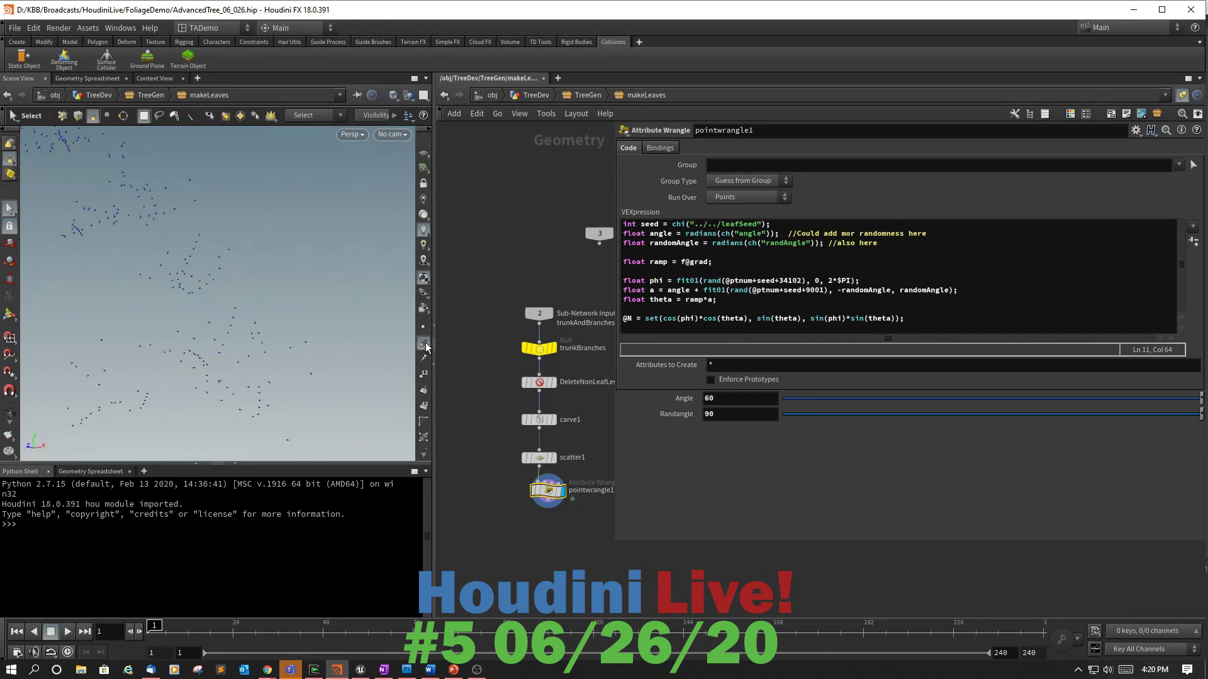
scroll(314, 317, "up", 4, "alt")
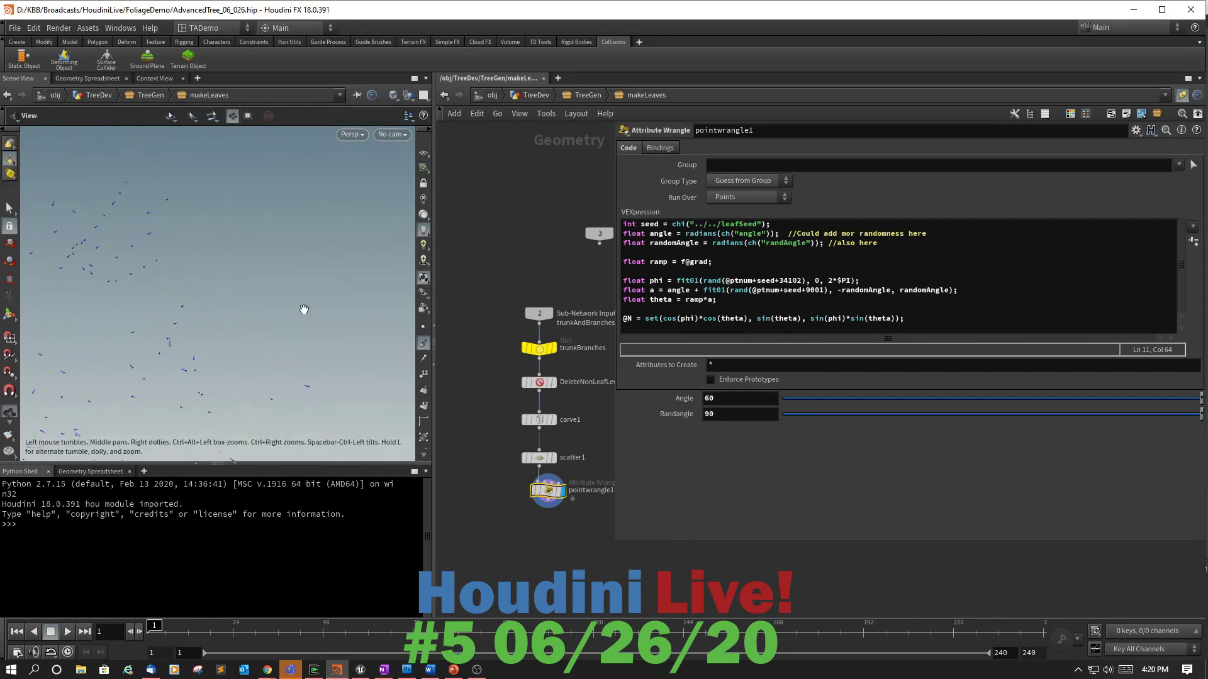
left_click_drag(303, 309, 321, 291)
key("s")
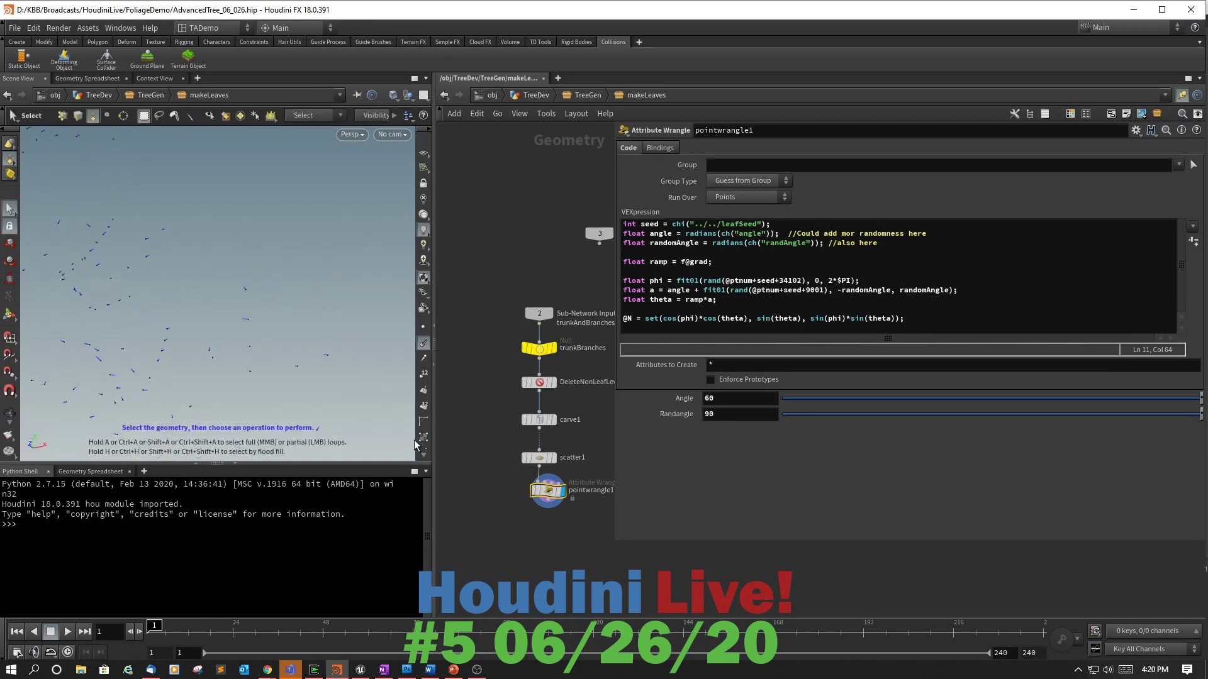
Increase the Scale Normal guide size in the viewport display options so the leaf-point normals are drawn longer.
left_click(426, 461)
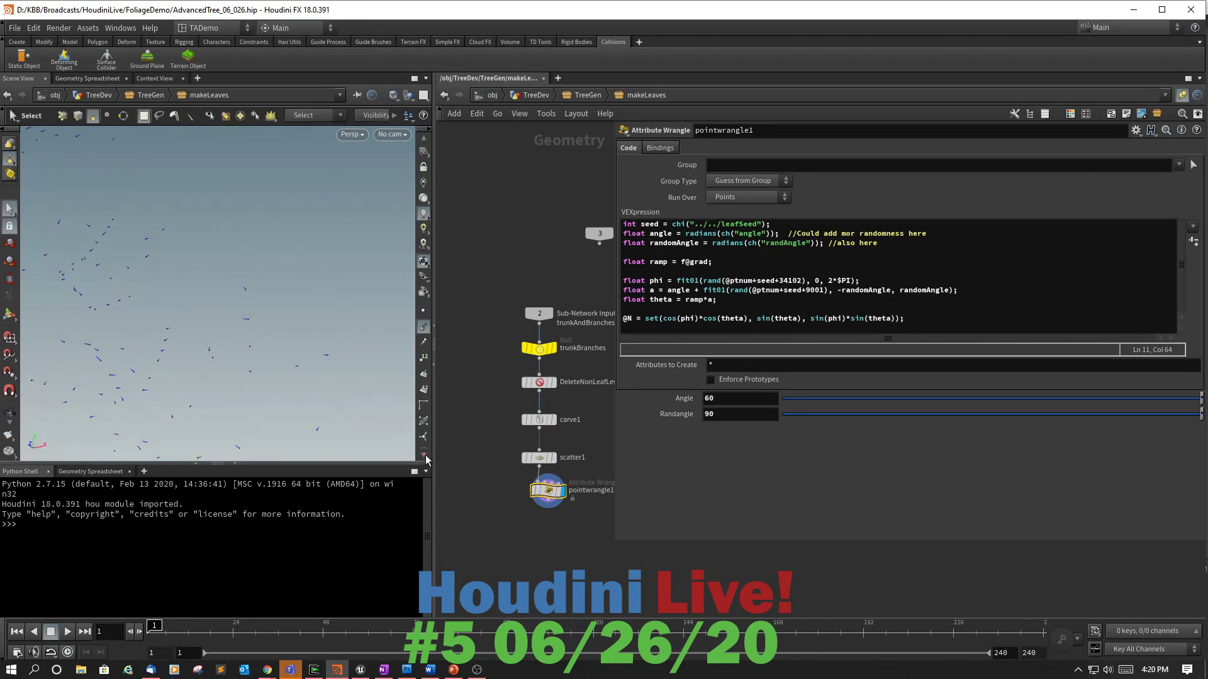
left_click(425, 456)
left_click(425, 456)
left_click(425, 456)
left_click(425, 456)
left_click(425, 456)
left_click(425, 456)
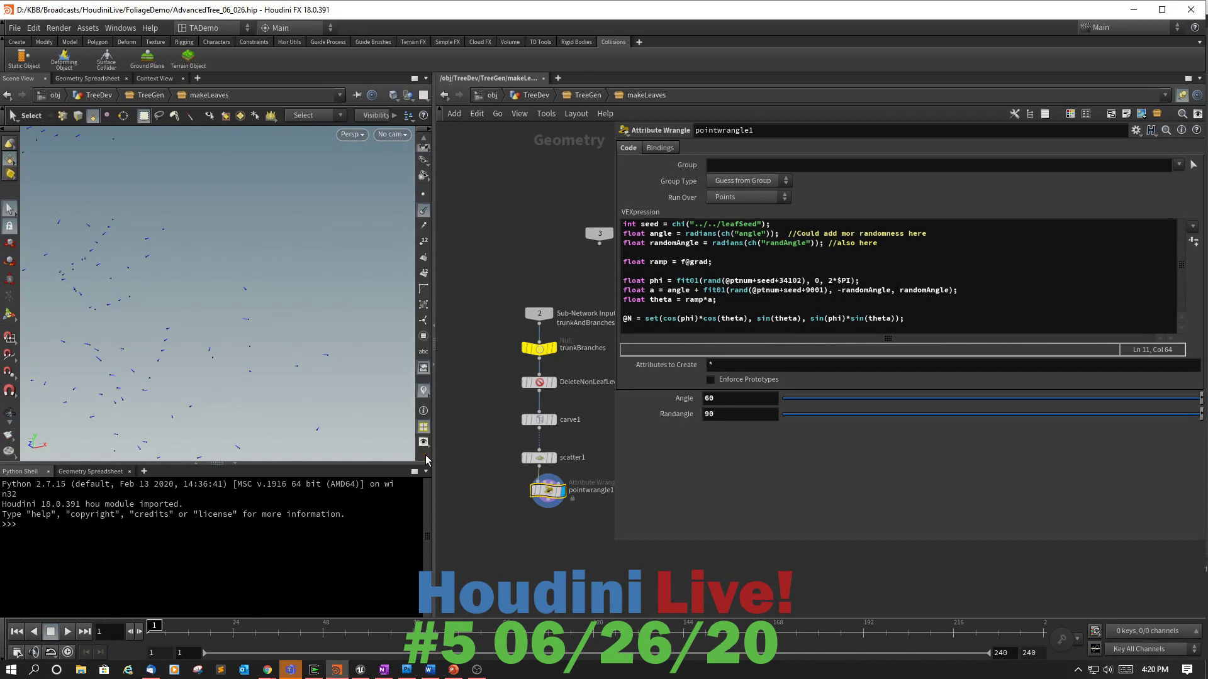
left_click(422, 442)
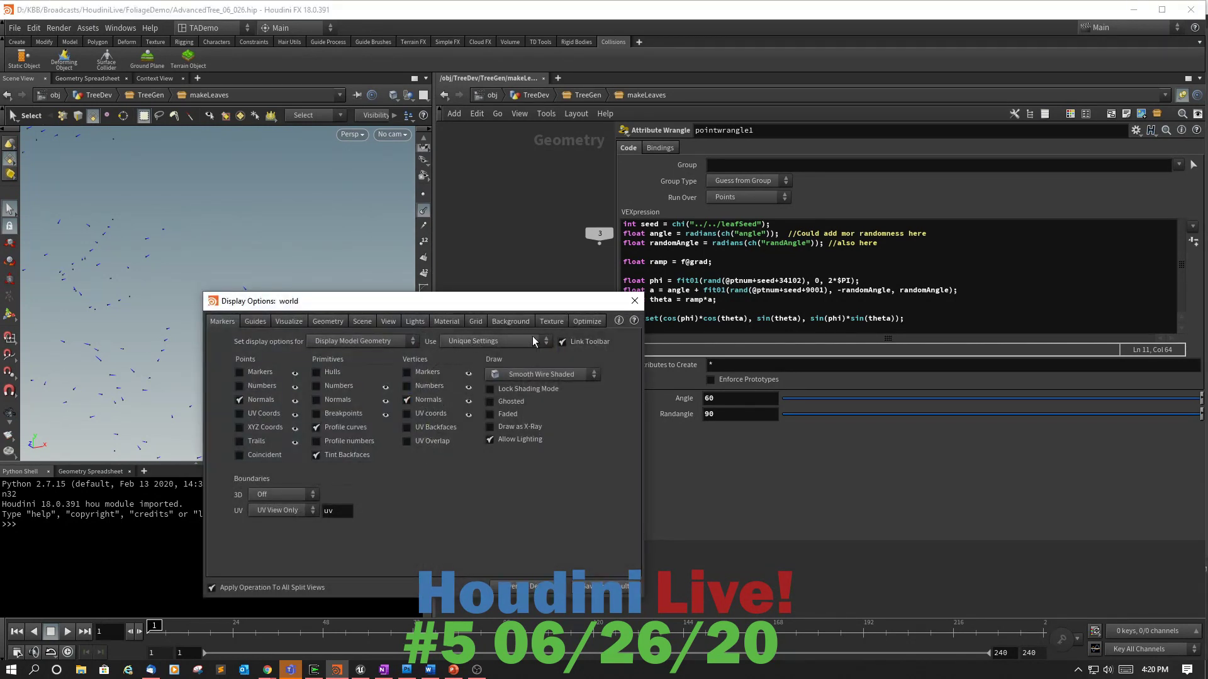
left_click(252, 322)
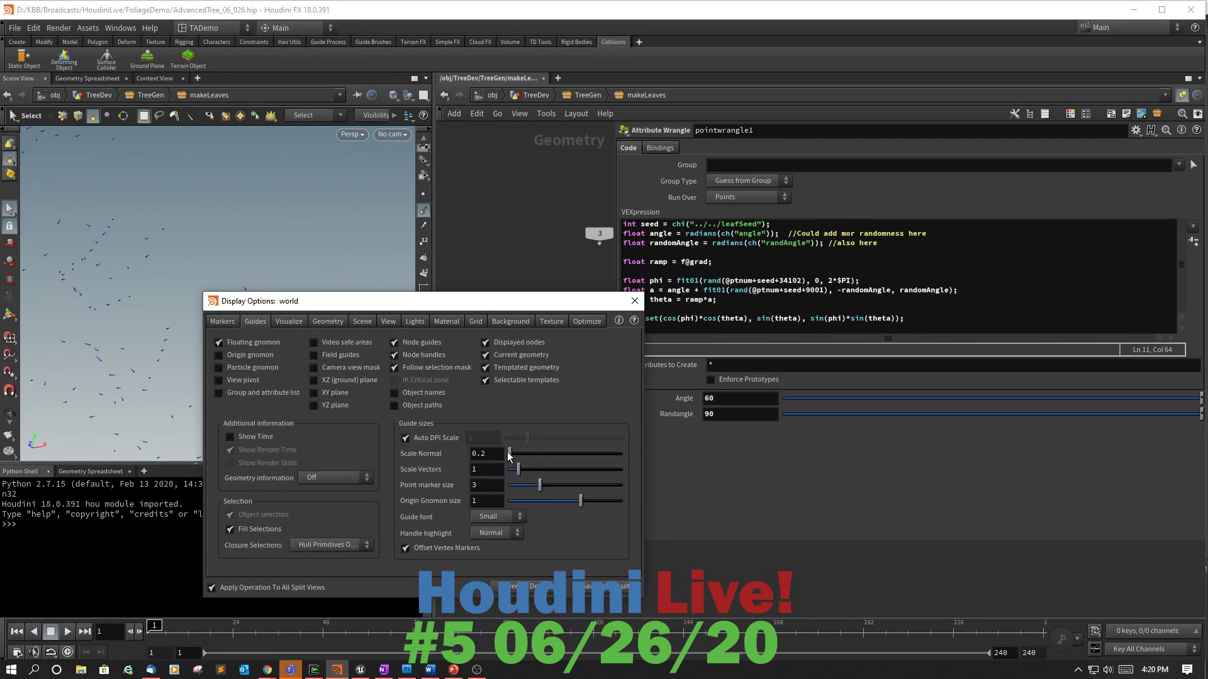
left_click_drag(510, 453, 519, 458)
left_click(634, 301)
key("Escape")
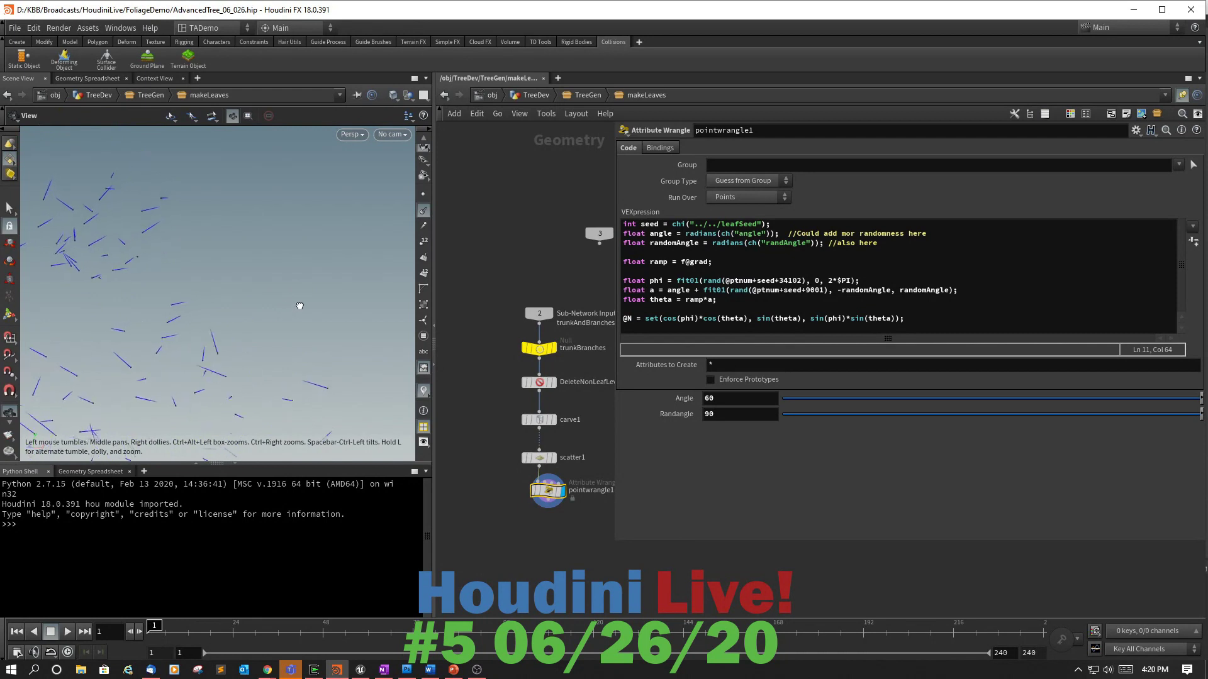
Inspect the leaf normals in the viewport, and set the point wrangle's Angle to 60.2 and Randangle to 500.
mouse_move(300, 306)
left_mouse_down()
mouse_move(313, 301)
mouse_move(283, 289)
mouse_move(289, 318)
mouse_move(319, 302)
mouse_move(281, 279)
mouse_move(305, 311)
left_mouse_up()
key("s")
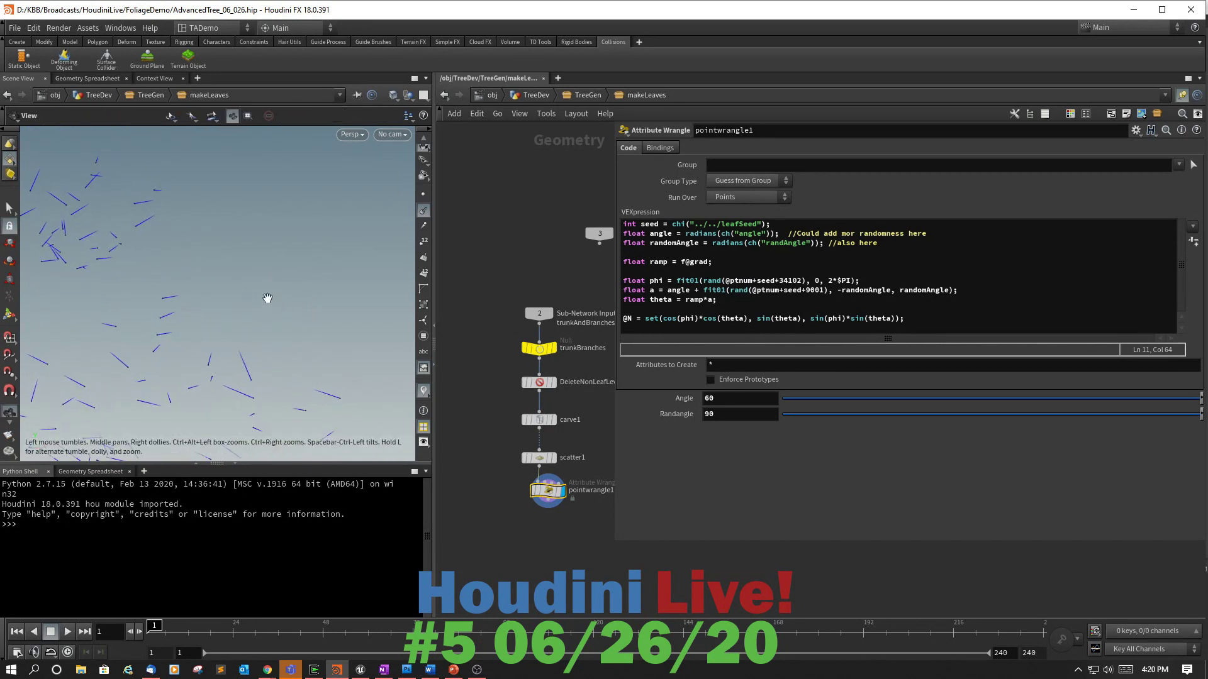
middle_click_drag(266, 298, 331, 272, "alt")
mouse_move(332, 272)
left_mouse_down()
mouse_move(329, 259)
mouse_move(314, 272)
left_mouse_up()
middle_click(741, 401)
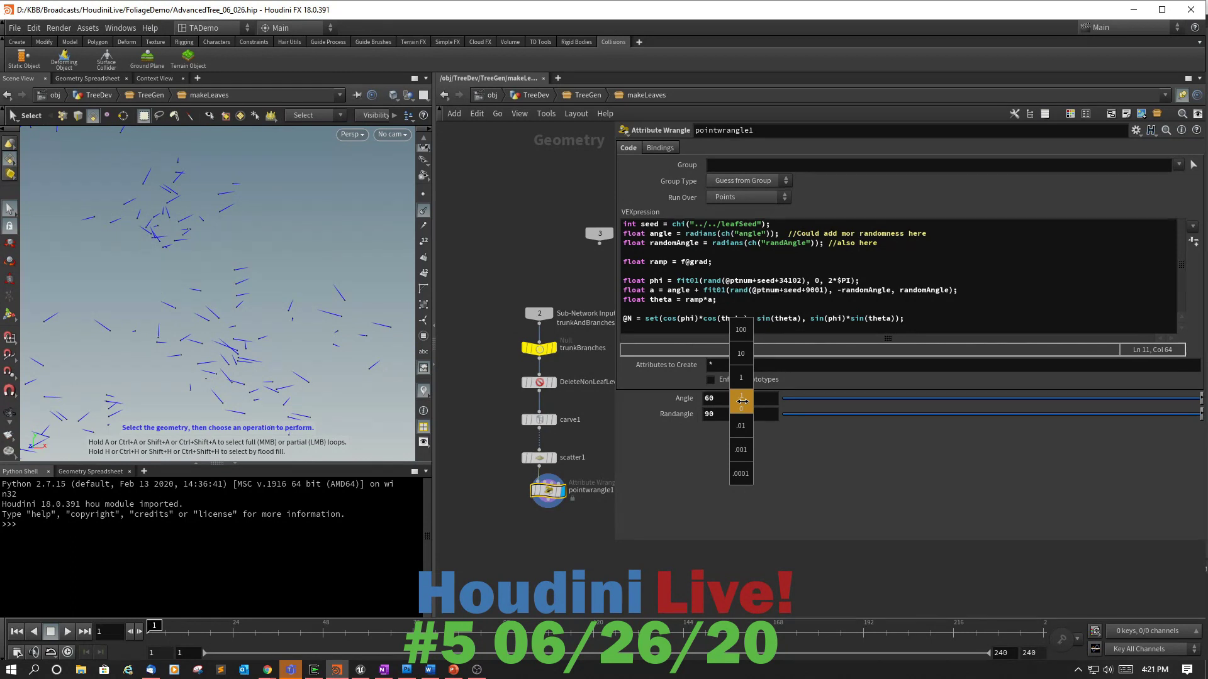
middle_click_drag(743, 401, 975, 363)
middle_click(732, 417)
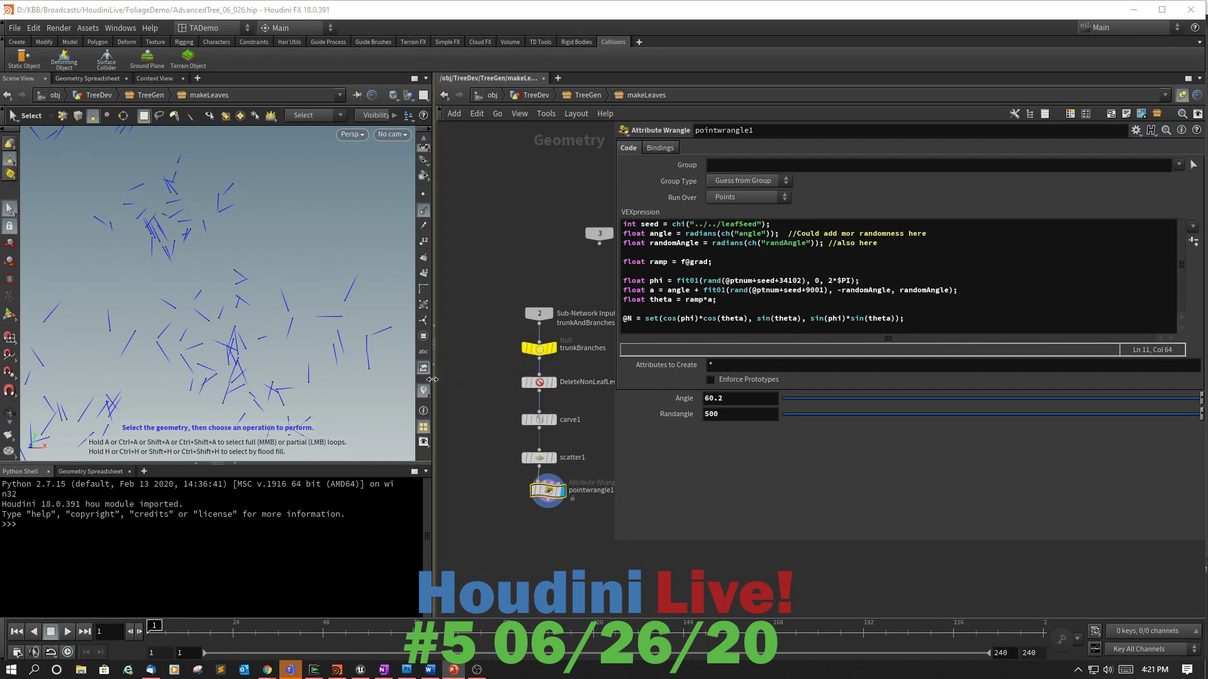
Show the trunkBranches curves as a template and compare the leaf points with and without normals against them.
left_click(424, 210)
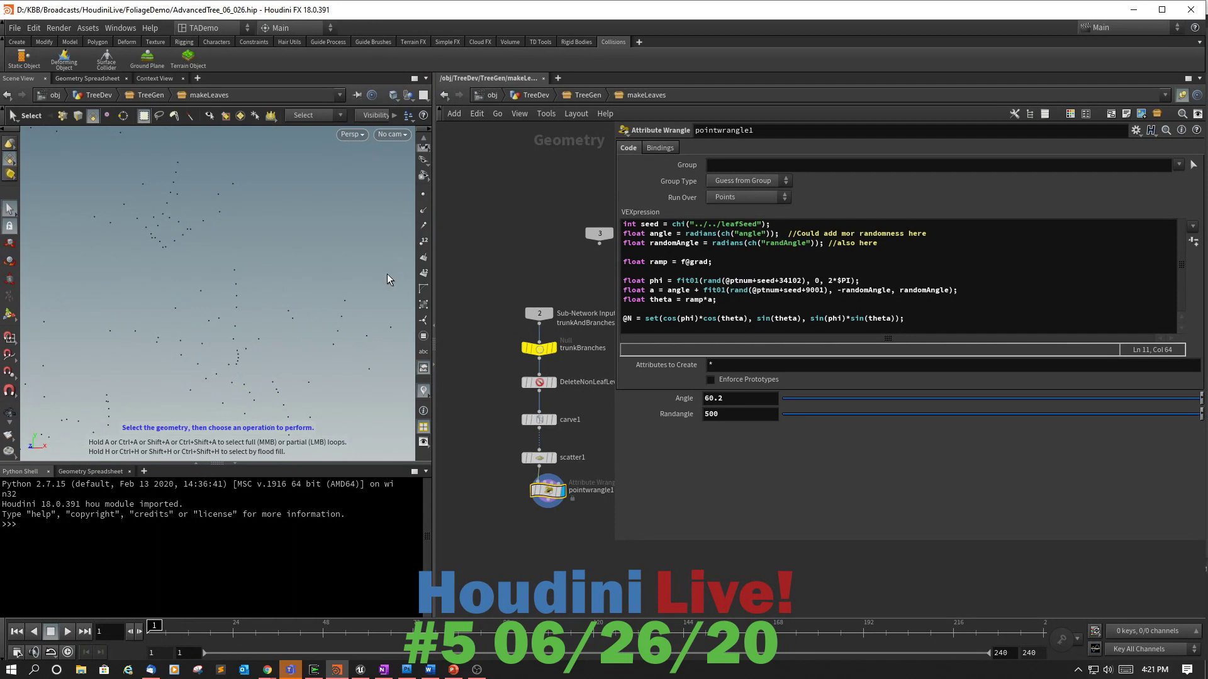
left_click(551, 353)
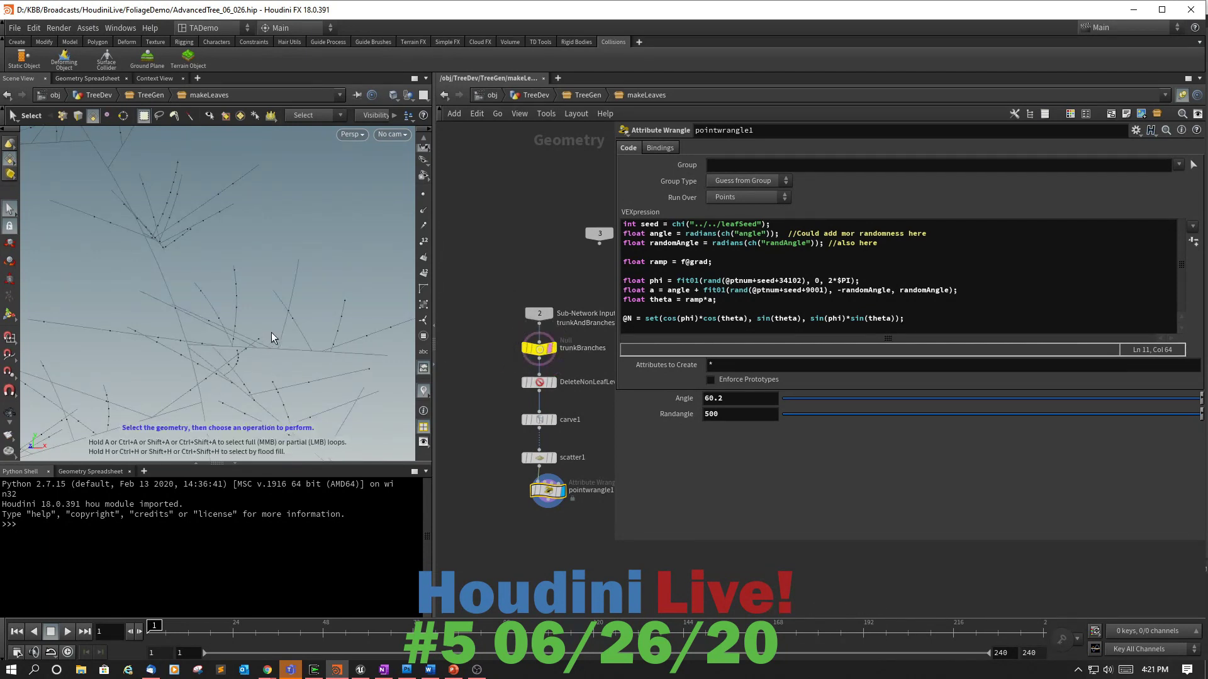
key("space")
left_click_drag(272, 333, 325, 339)
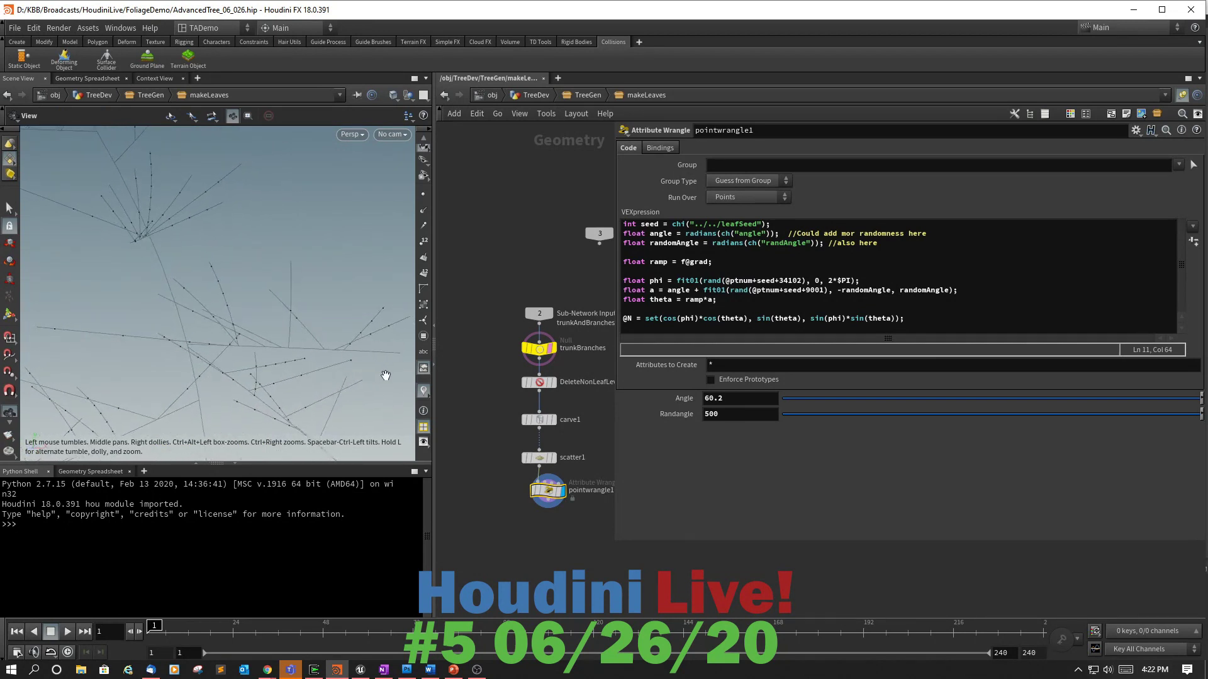
left_click(423, 211)
key("space")
left_click_drag(390, 248, 332, 245)
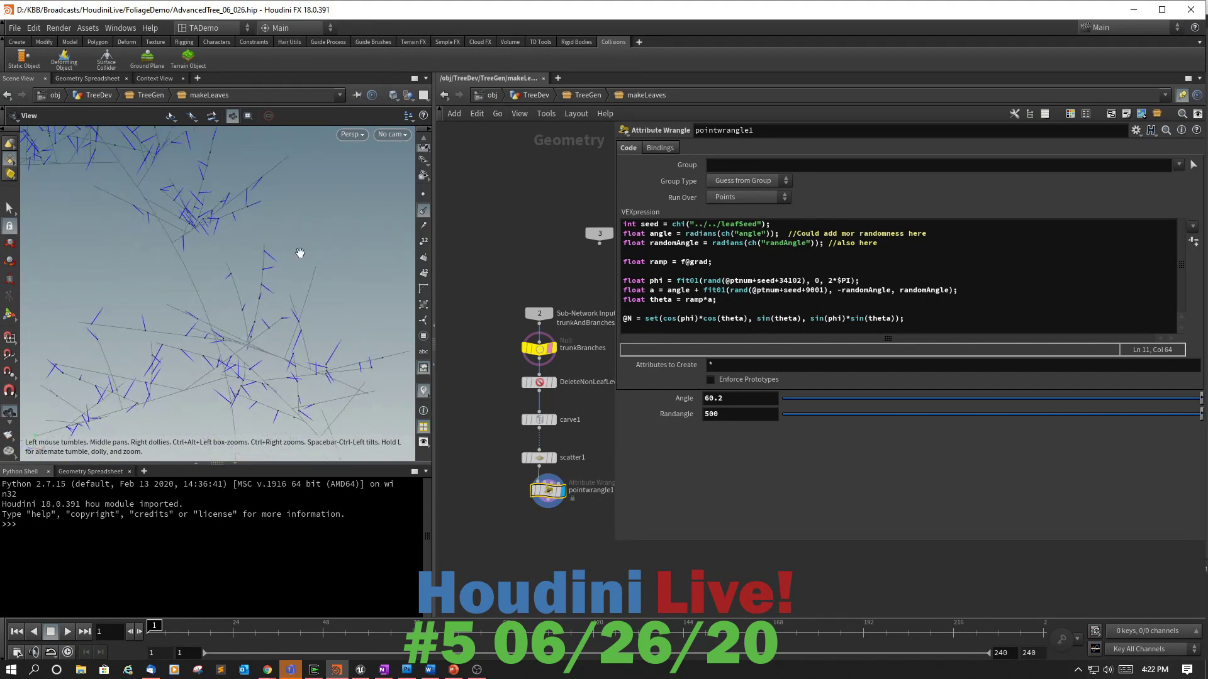
key("s")
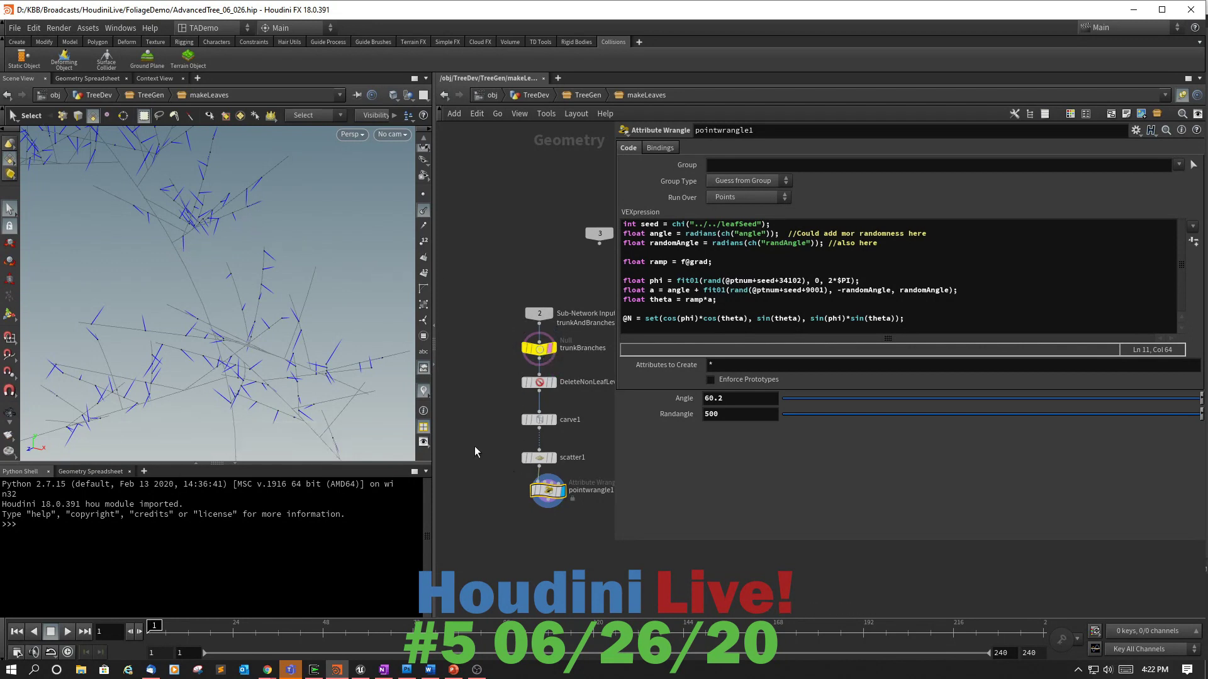
Add a Null node connected to Sub-Network Input #1 in the makeLeaves network.
middle_click_drag(475, 446, 546, 519)
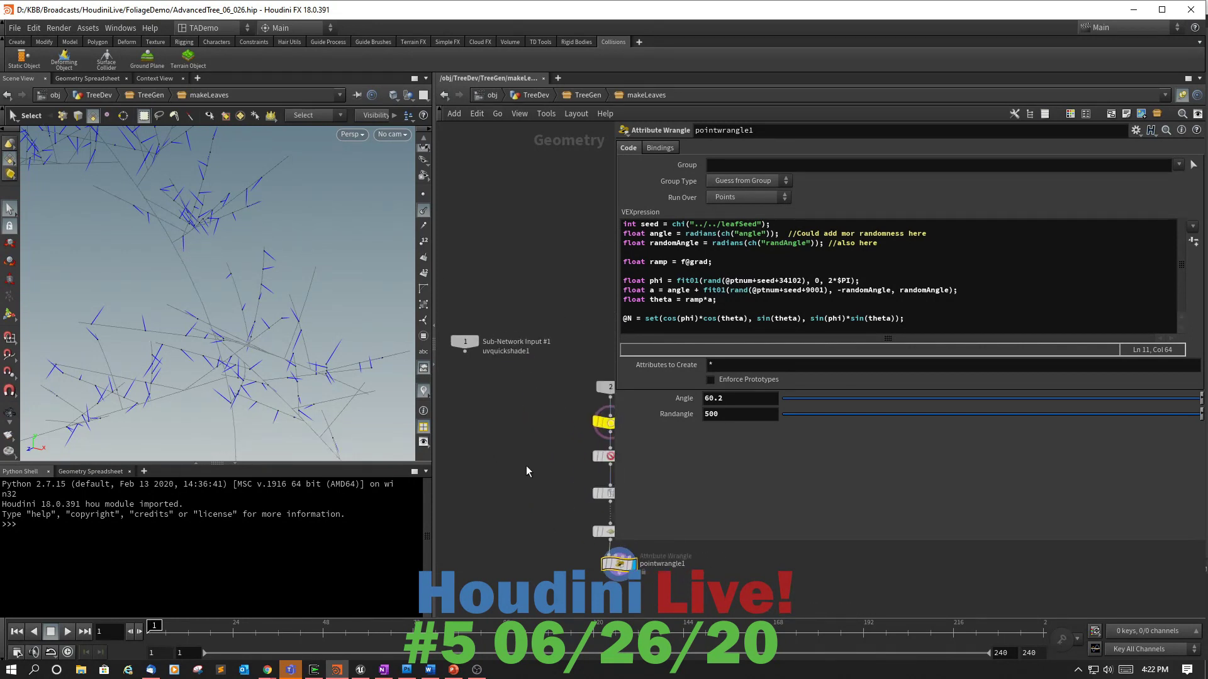
left_click(465, 354)
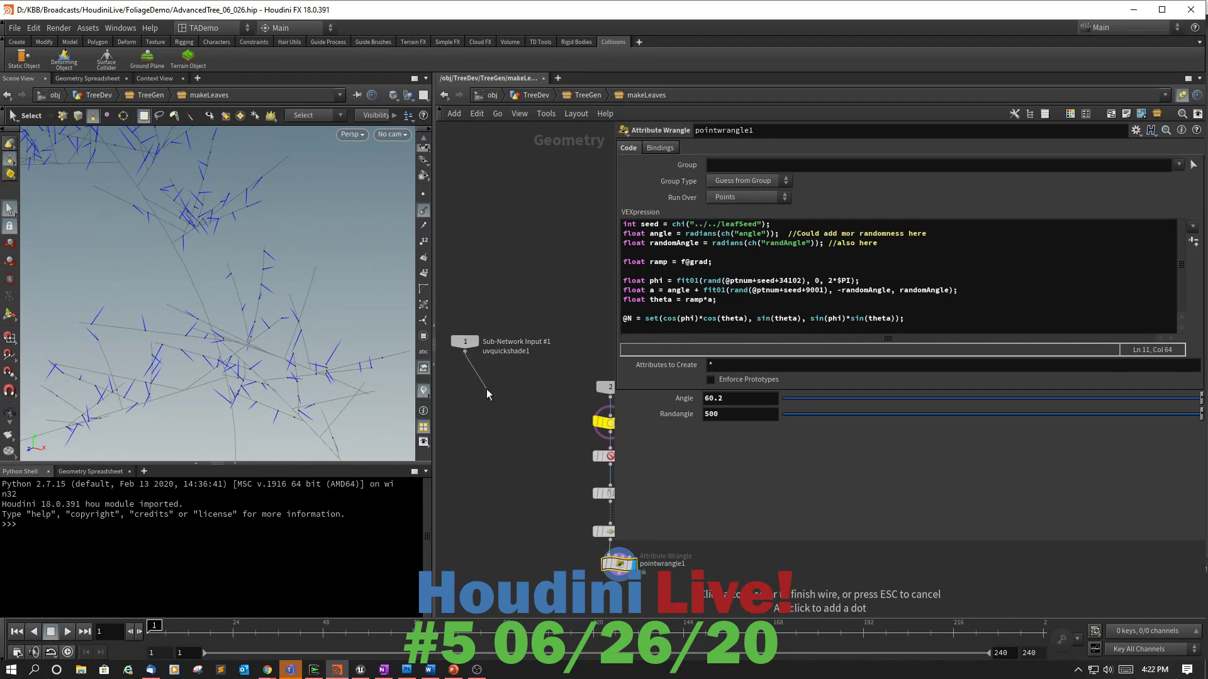
left_click(497, 395)
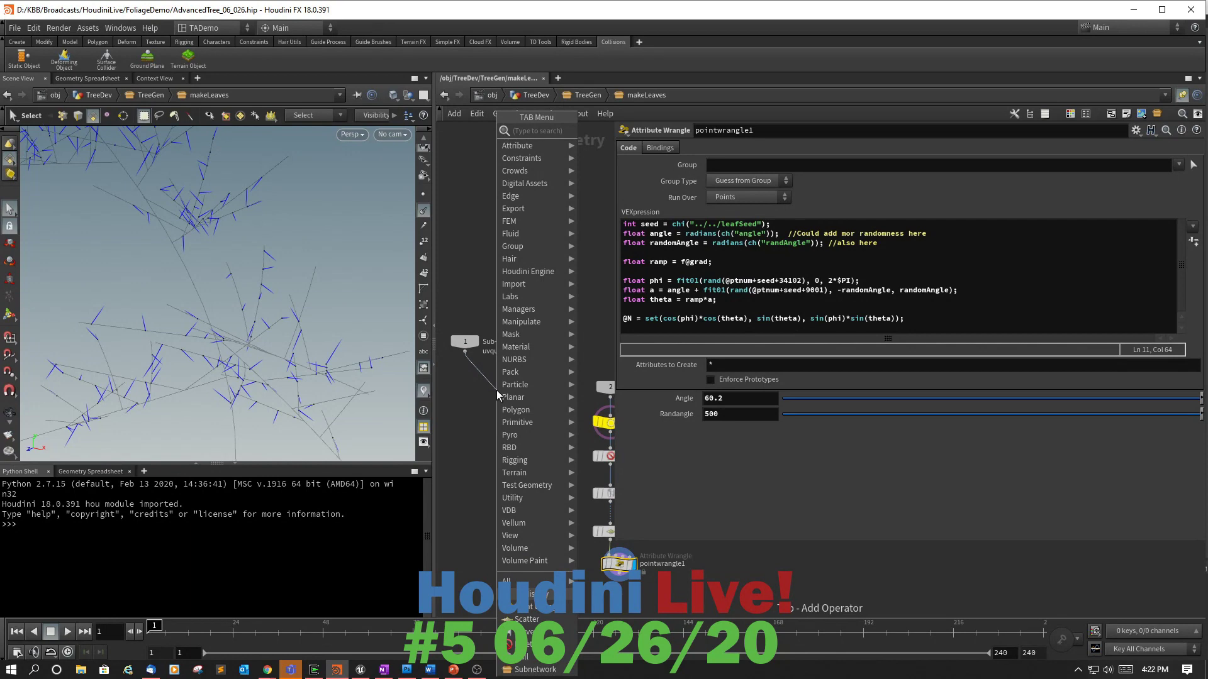
type("null")
key("Return")
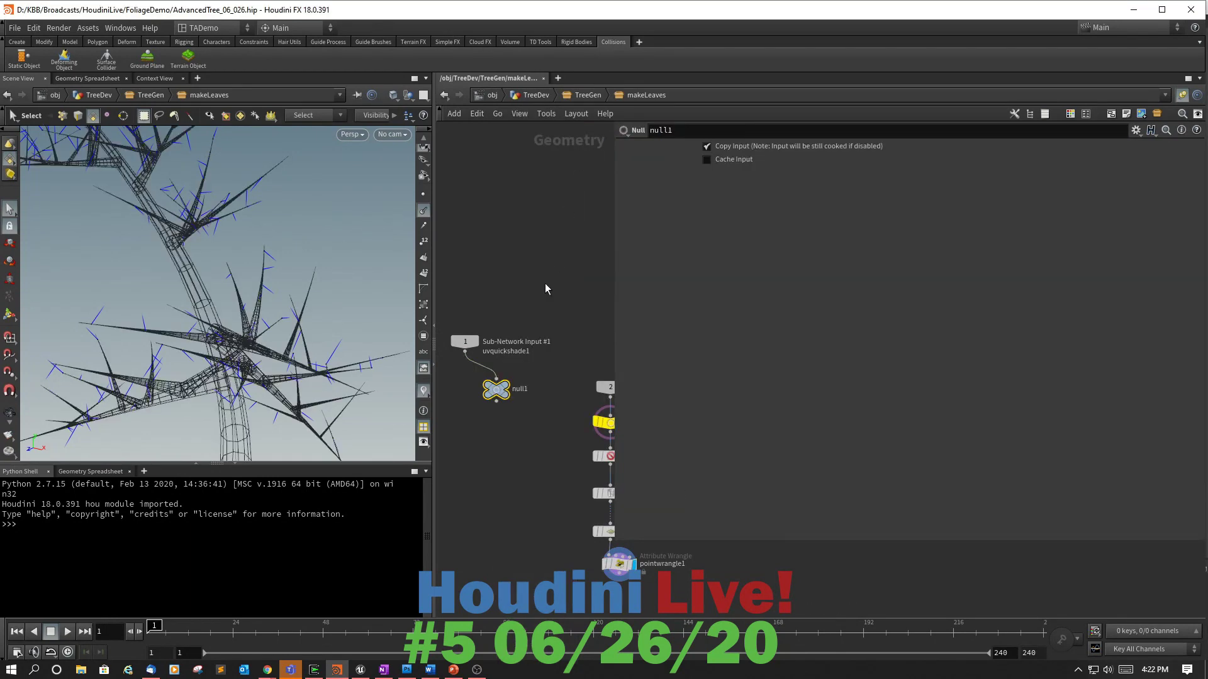
middle_click_drag(530, 426, 489, 441)
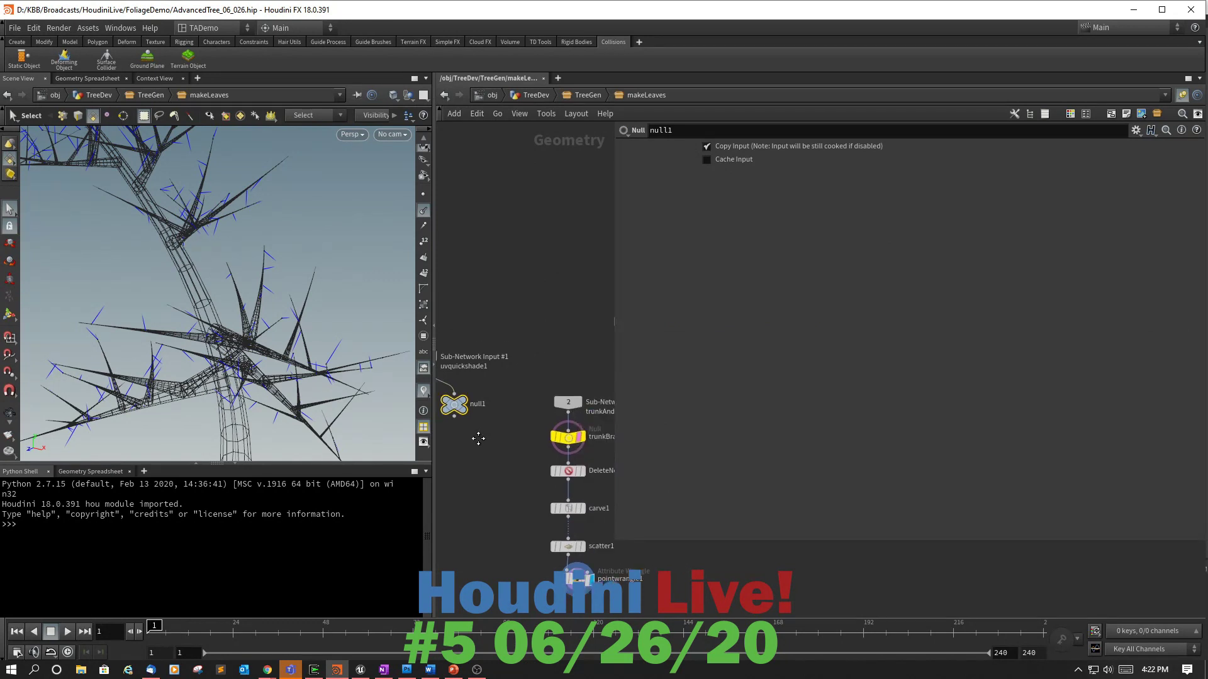
mouse_move(496, 448)
left_mouse_down()
mouse_move(474, 457)
mouse_move(505, 451)
left_mouse_up()
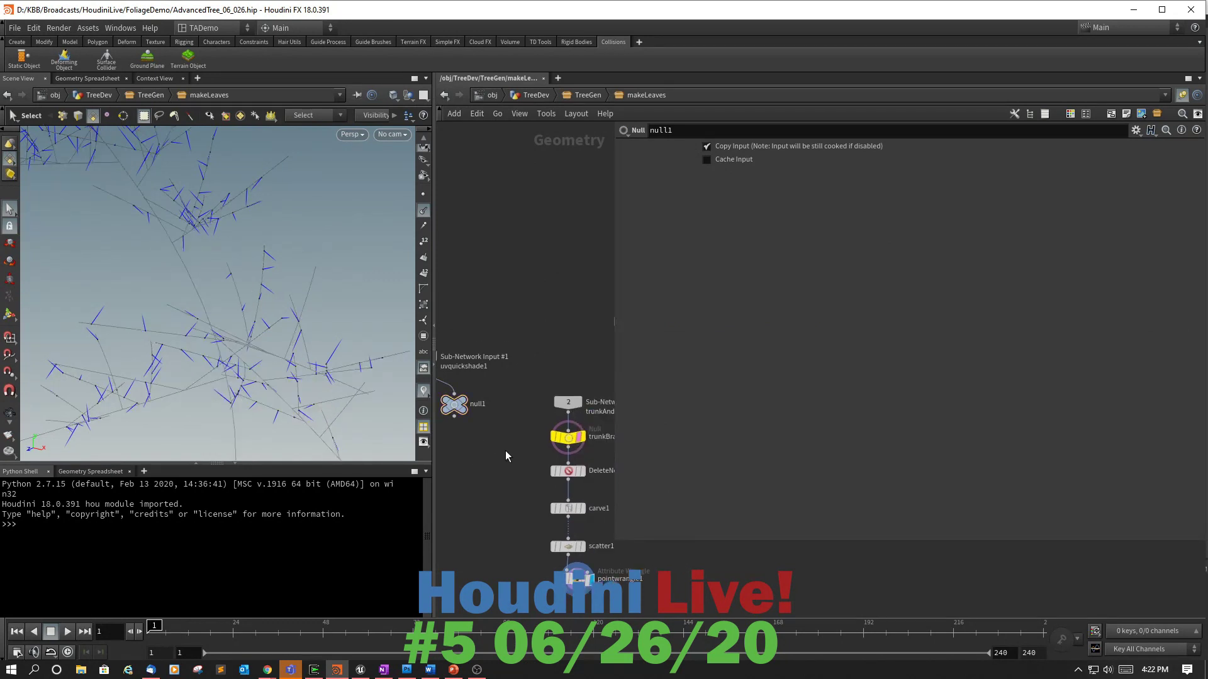
Rename the new null node connected to Sub-Network Input #1 as barkness.
double_click(477, 404)
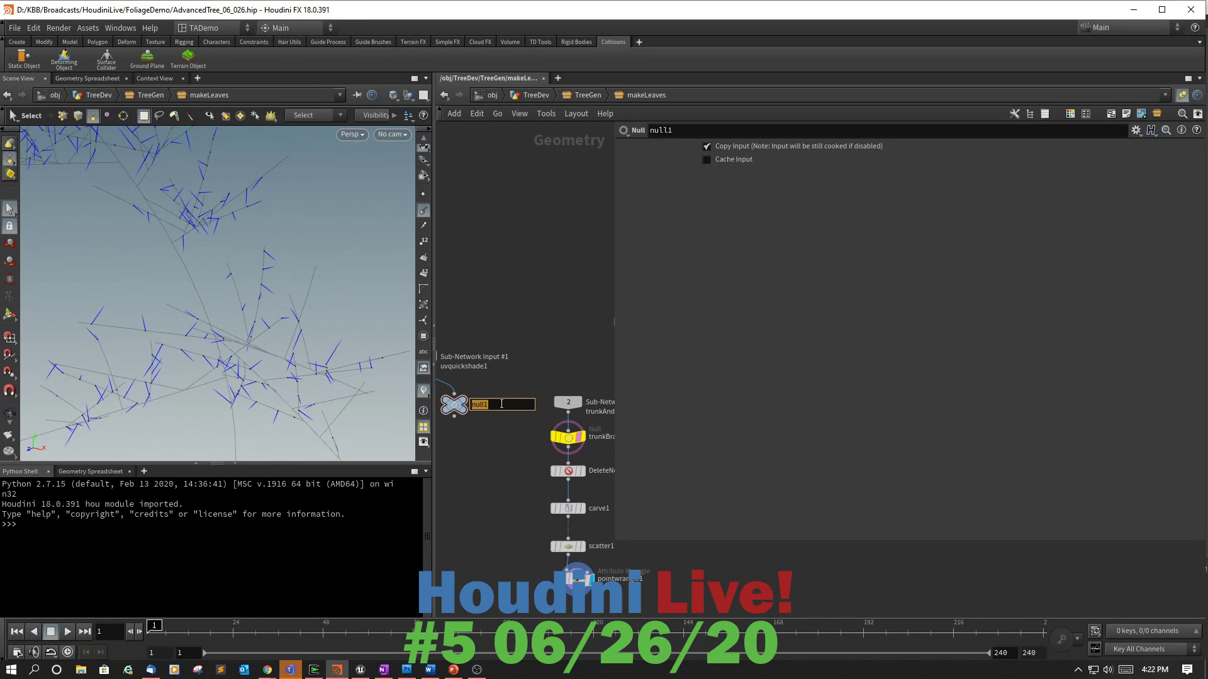
type("barnness")
key("Return")
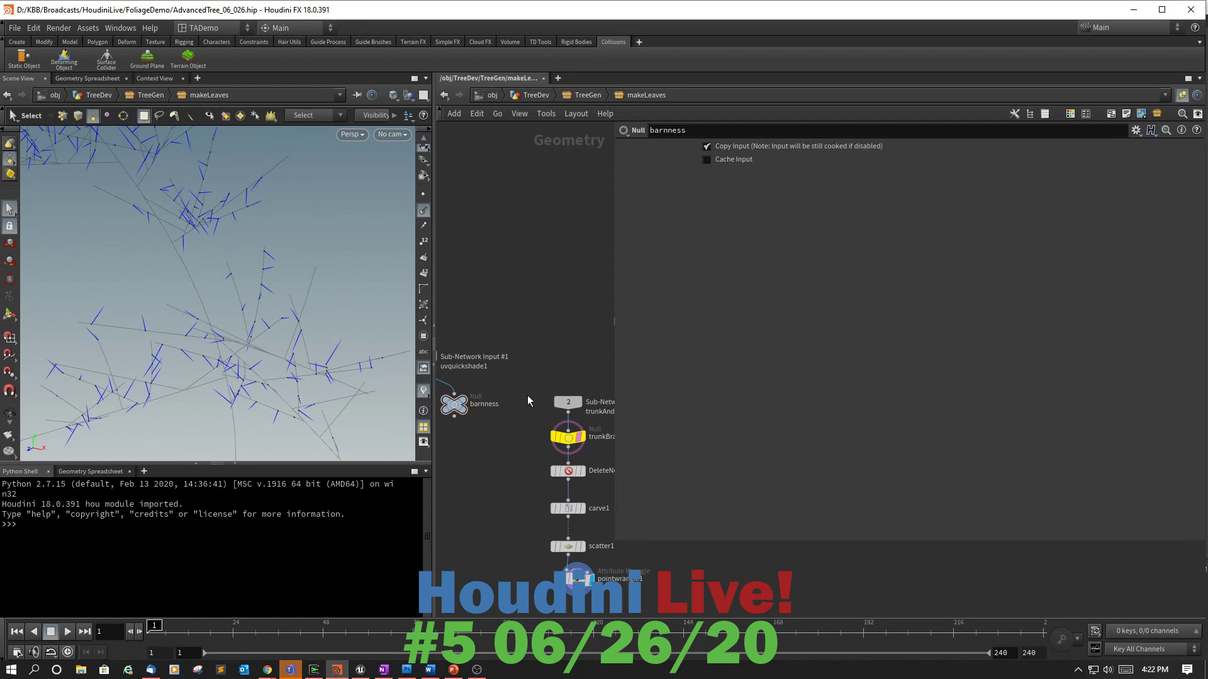
double_click(486, 405)
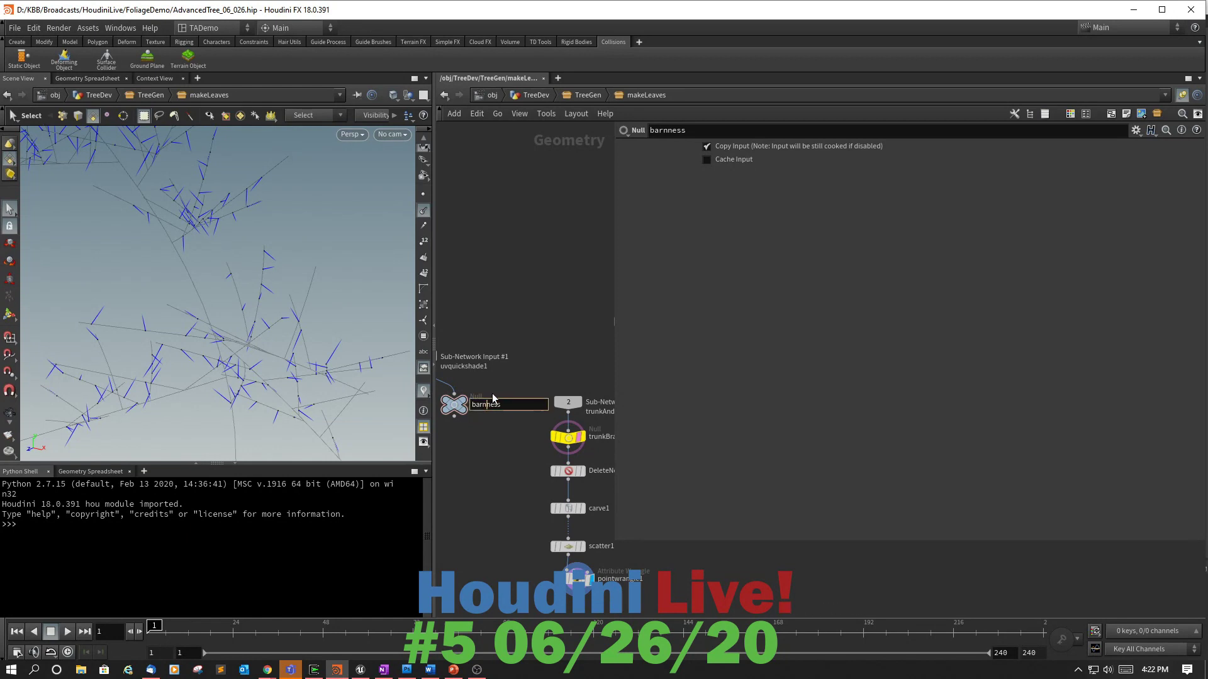
key("BackSpace")
type("k")
key("Return")
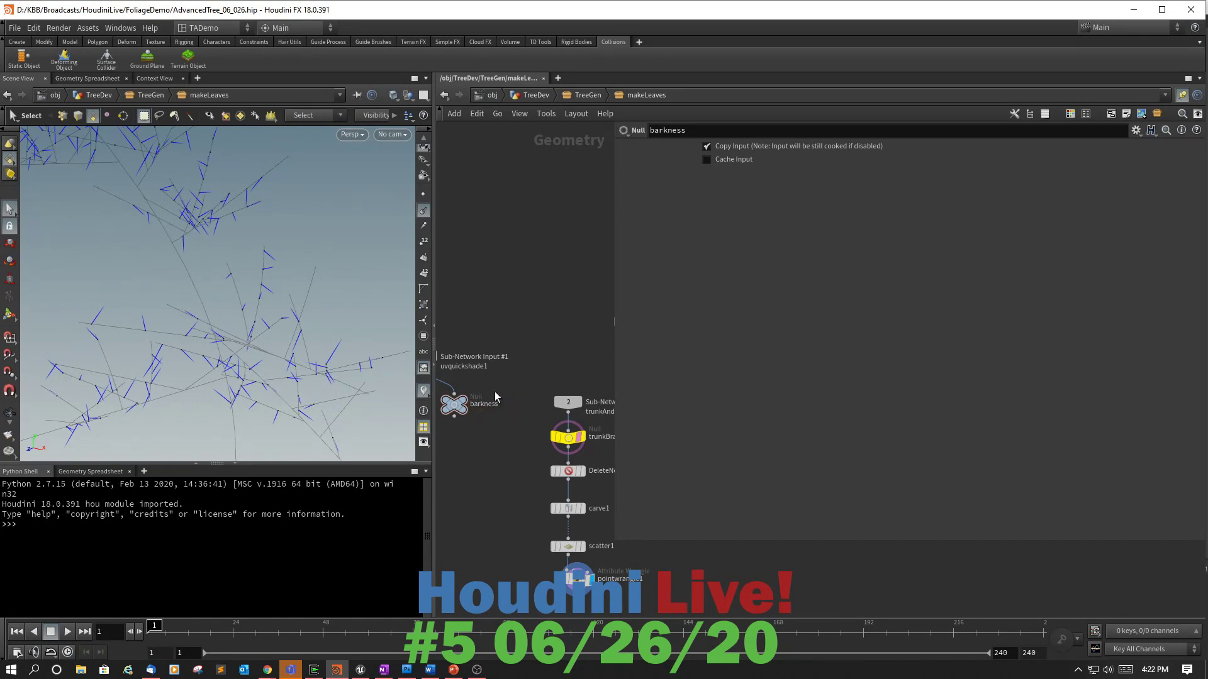
Hide the node parameters and give the barkness null the same node shape and yellow colour as trunkBranches.
key("p")
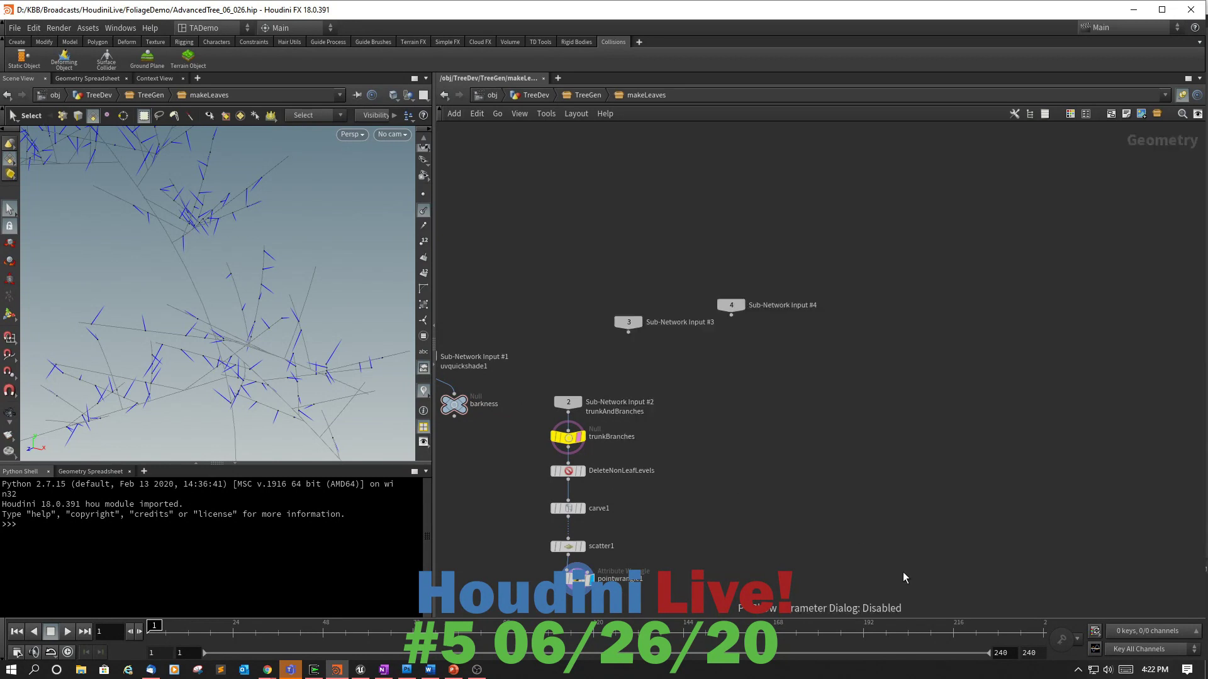
key("c")
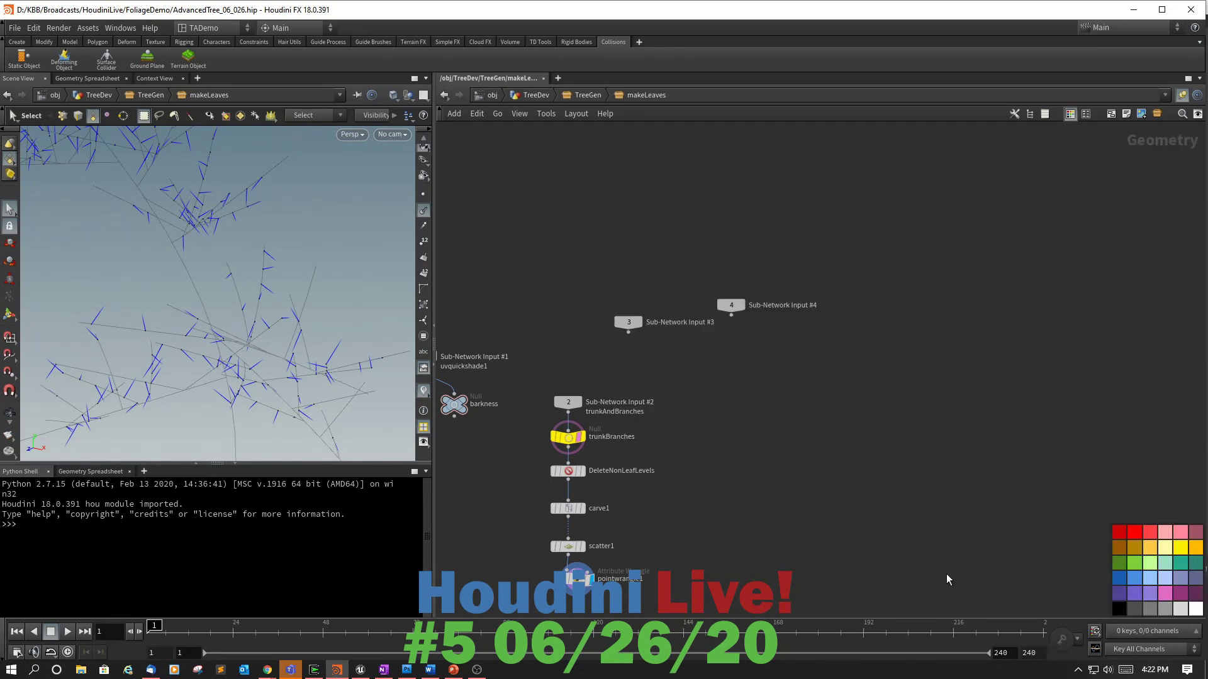
key("c")
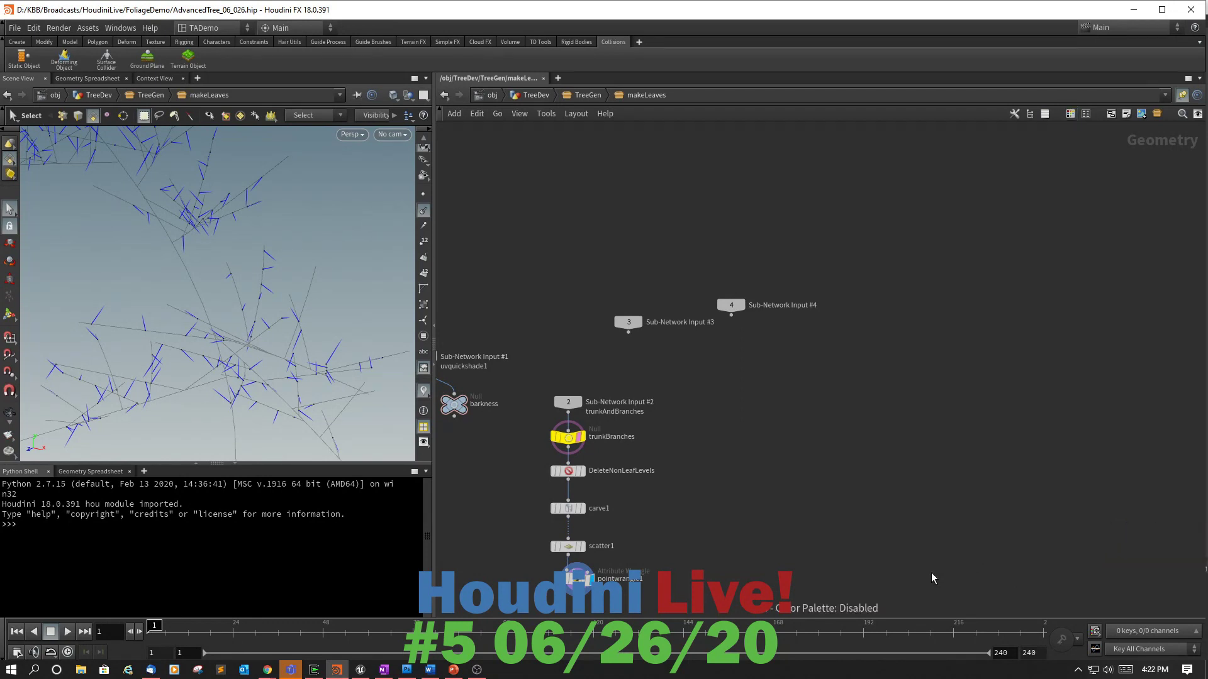
key("z")
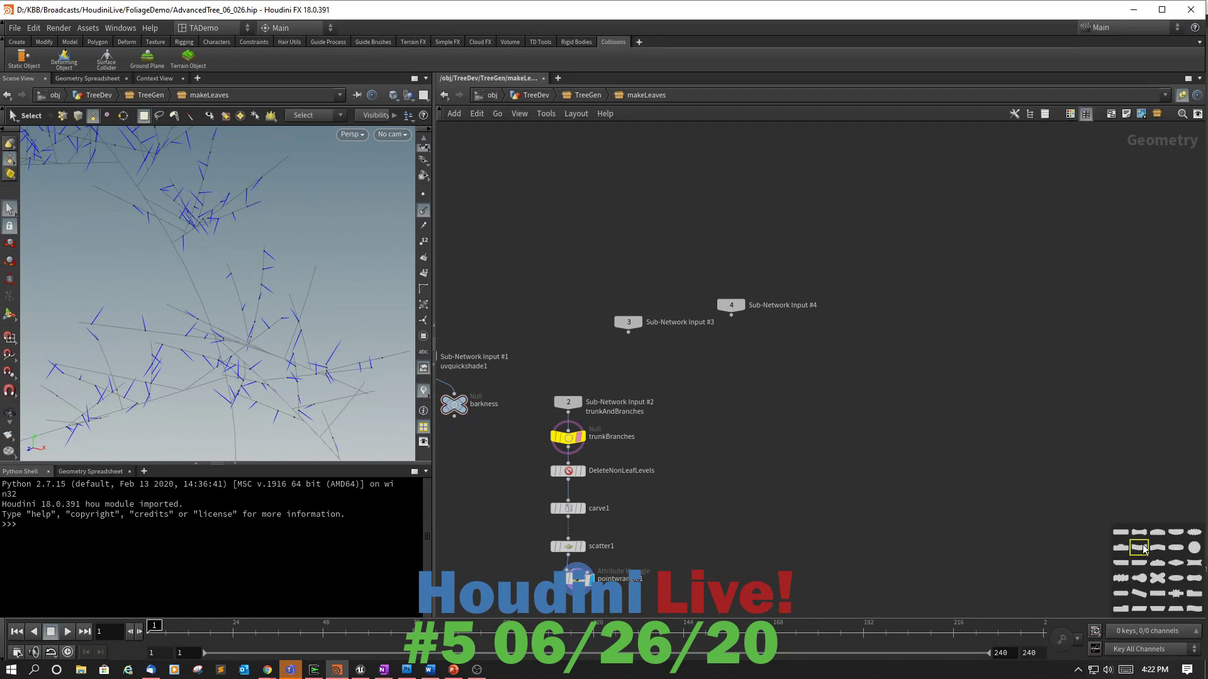
left_click(463, 404)
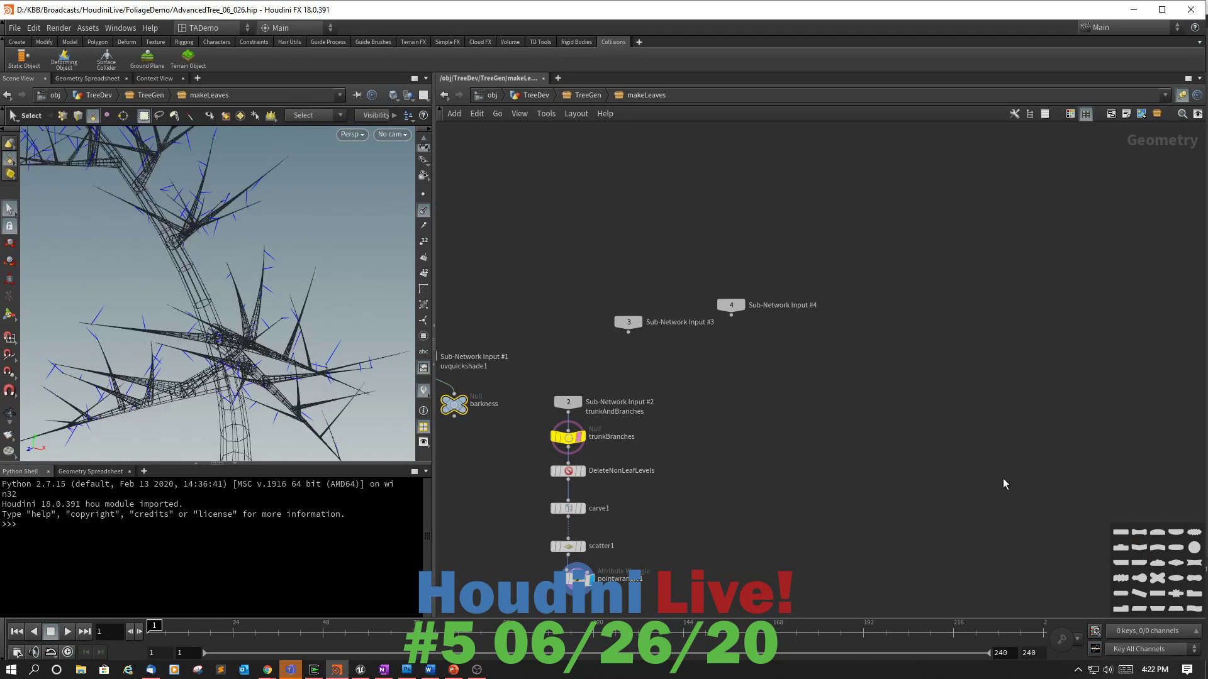
left_click(941, 545)
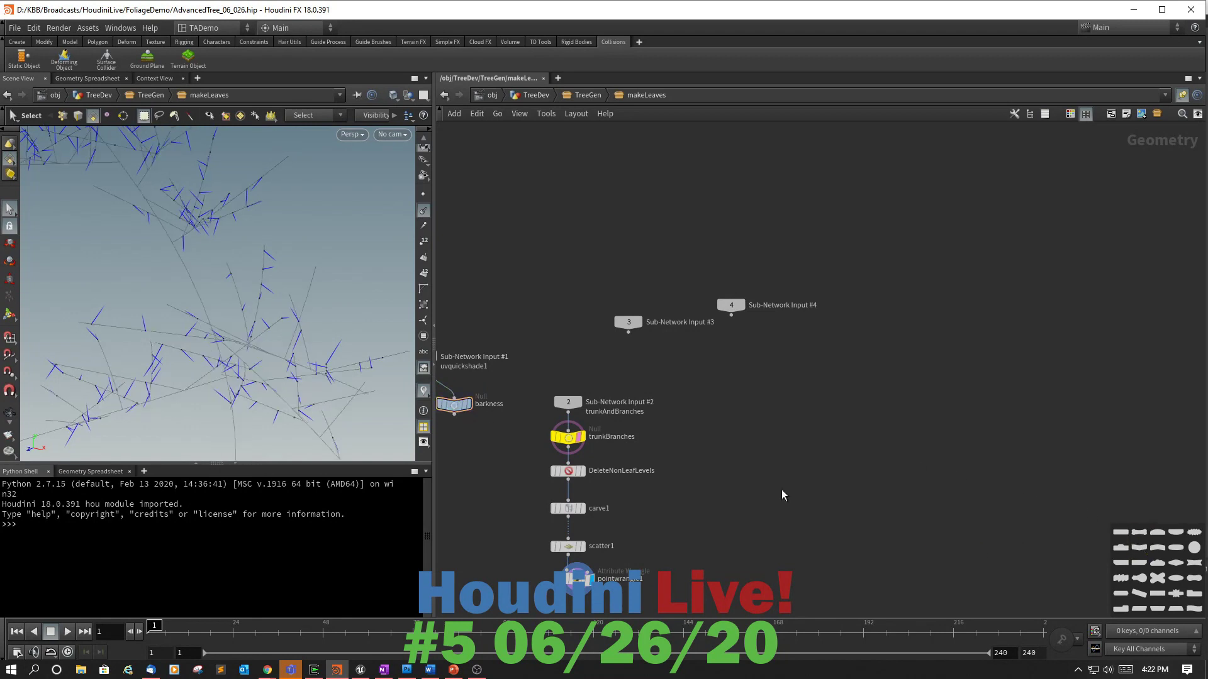
left_click(464, 405)
key("c")
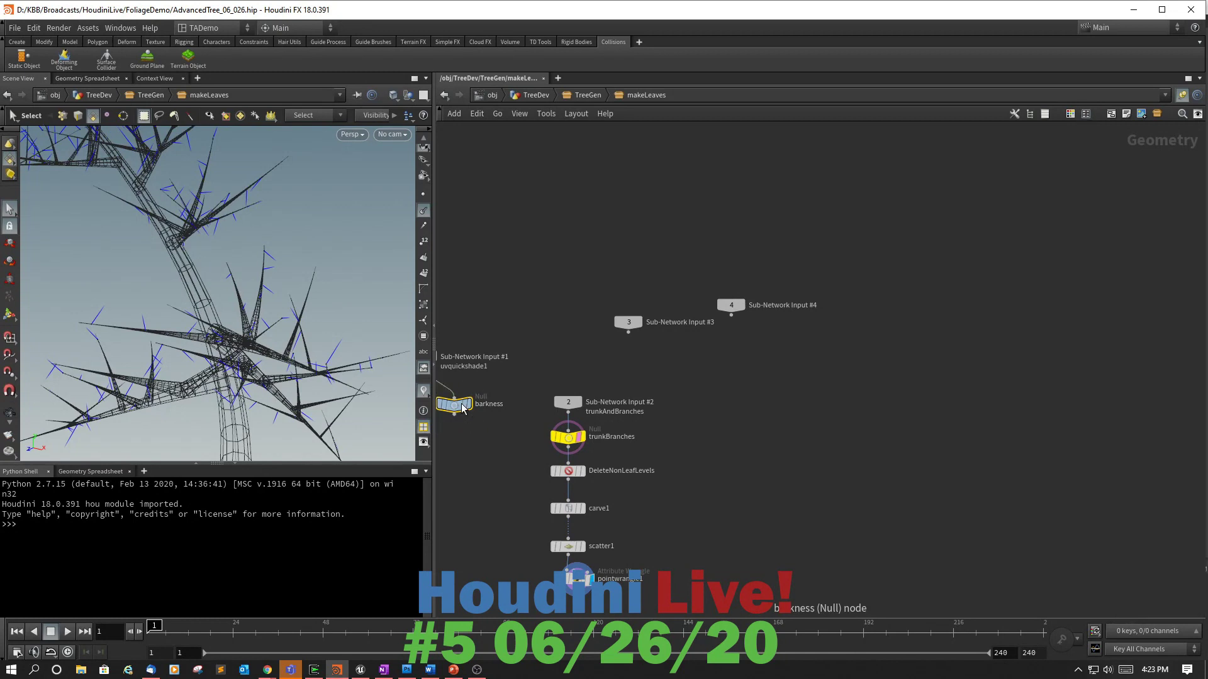
left_click(1180, 548)
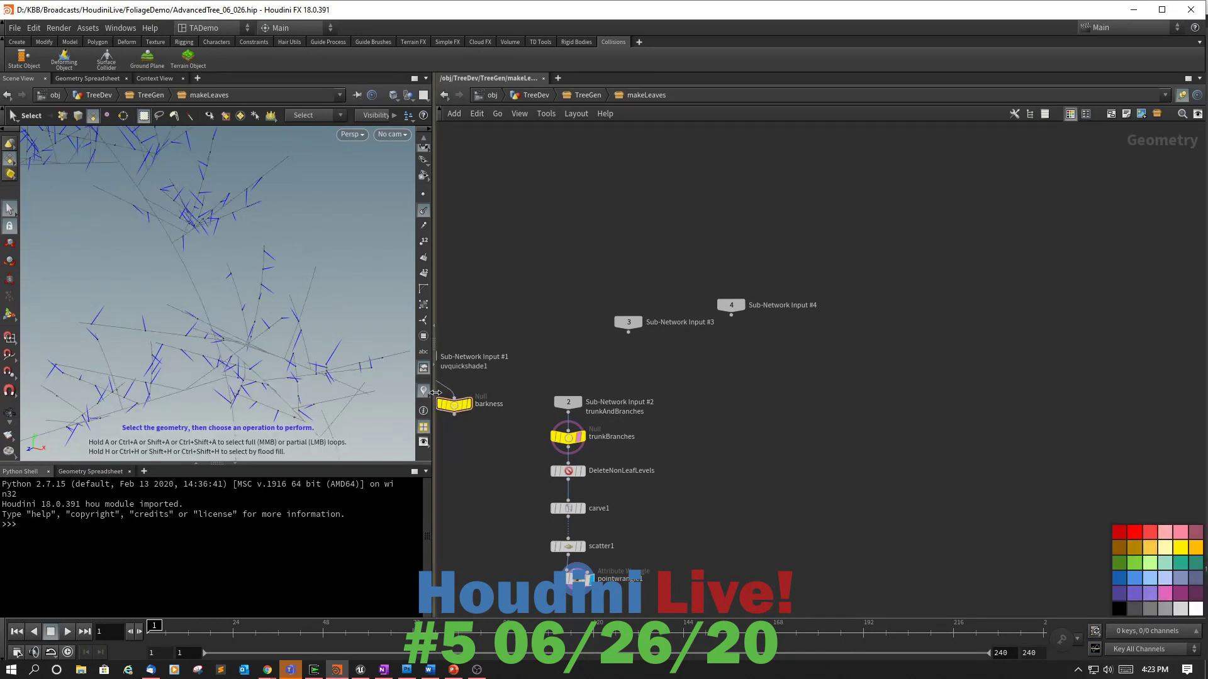
Overlay the barkness mesh as a template to inspect the leaf normals up close, and make barkness the displayed node.
left_click(463, 404)
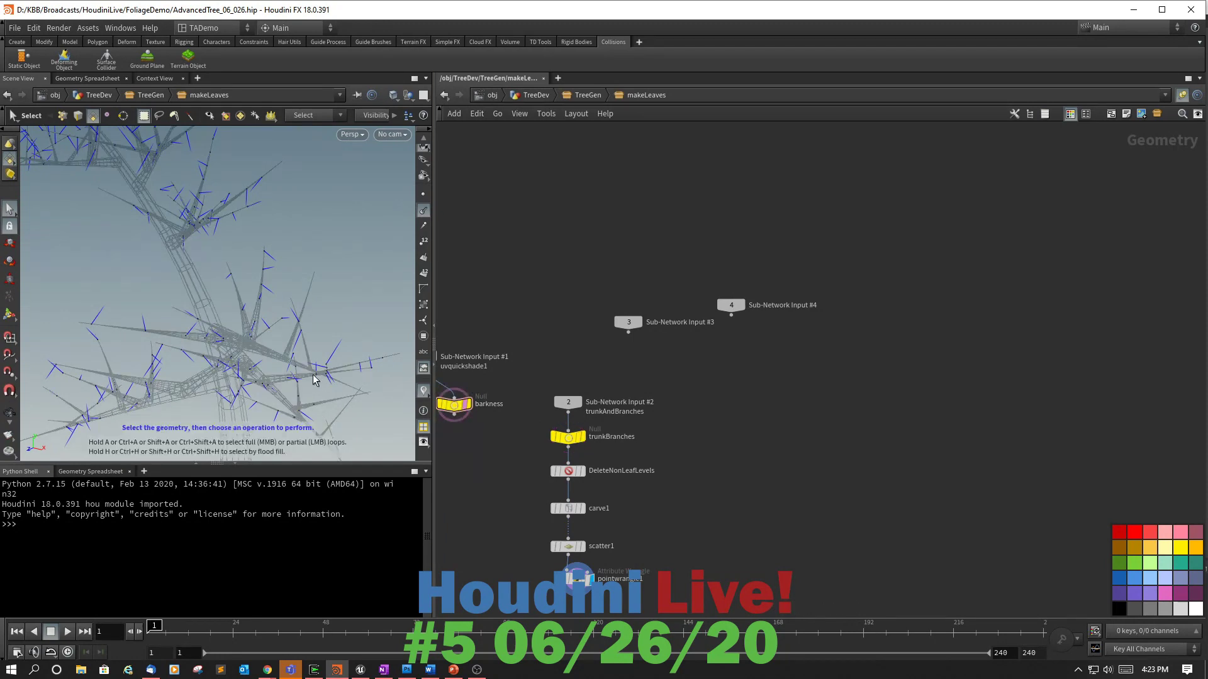
key("Escape")
mouse_move(315, 380)
left_mouse_down()
mouse_move(334, 383)
mouse_move(288, 381)
mouse_move(302, 378)
left_mouse_up()
scroll(330, 382, "up", 6)
left_click_drag(275, 275, 365, 262)
scroll(327, 289, "up", 10)
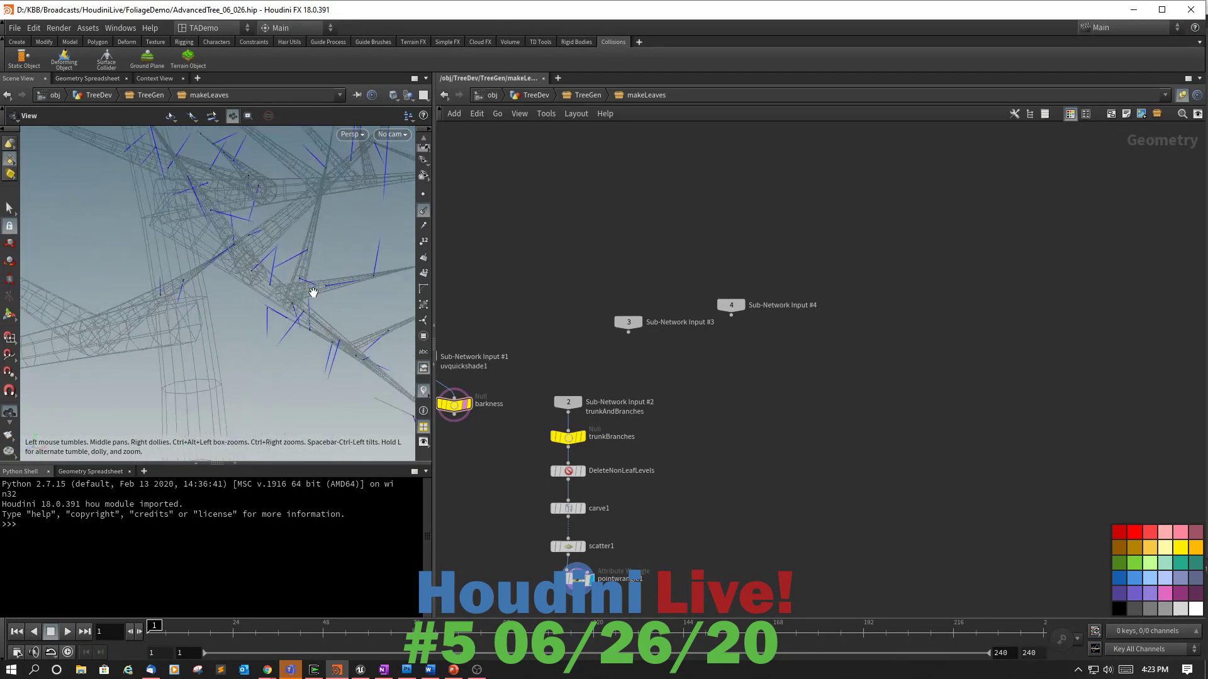
left_click_drag(260, 315, 198, 363)
key("s")
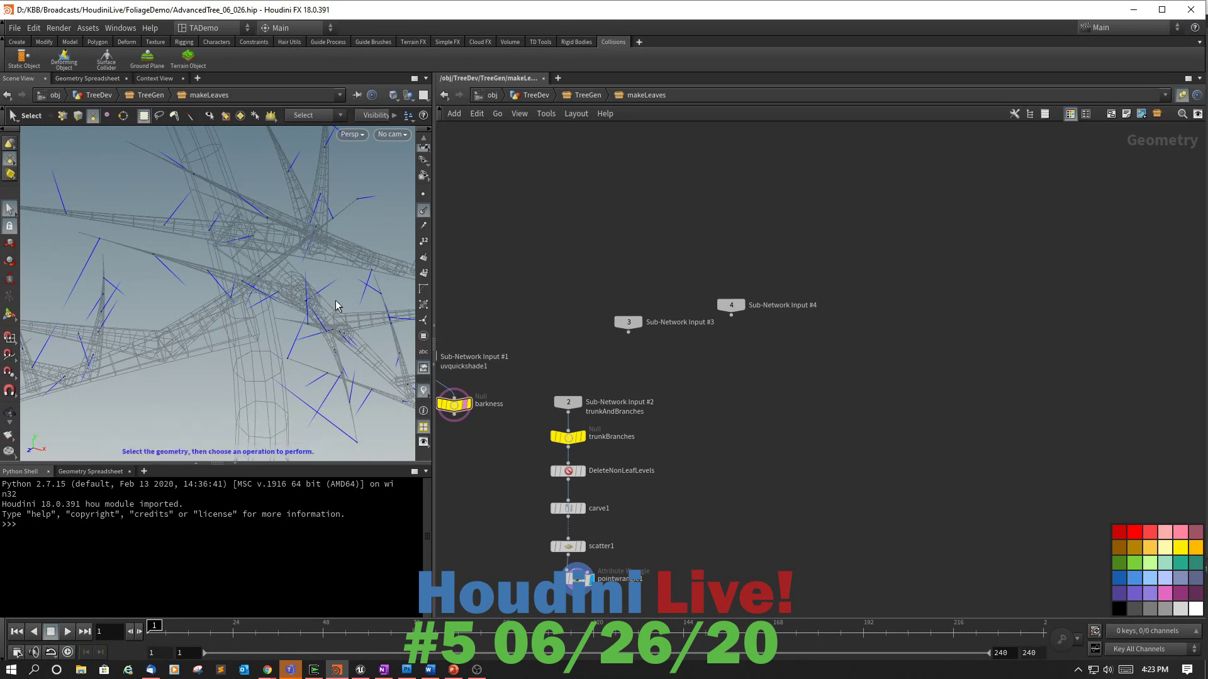
left_click(469, 405)
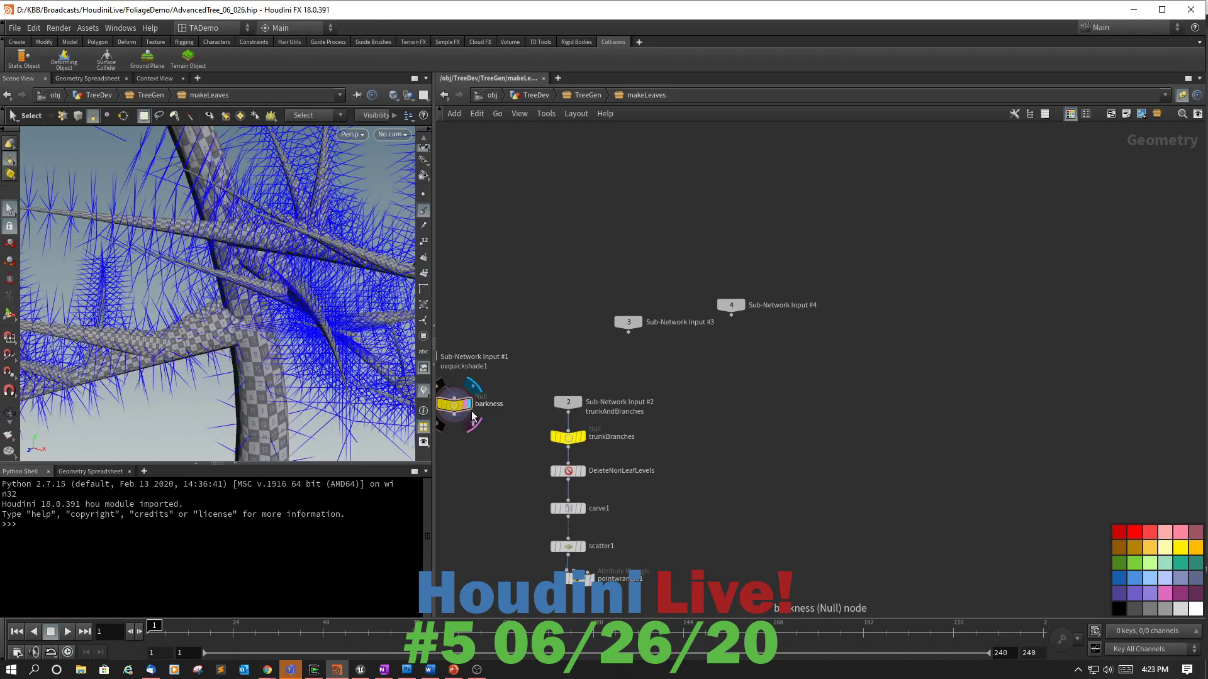
Make pointwrangle1 the displayed node and turn off the template overlay of the barkness null.
left_click(585, 578)
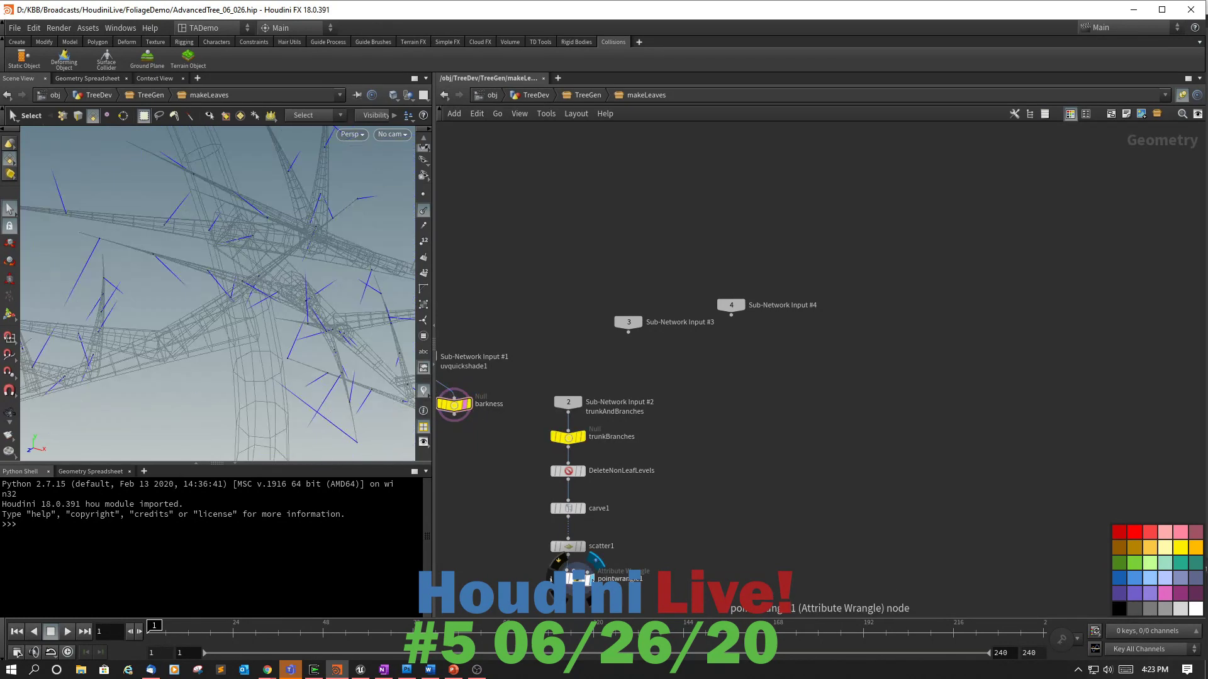
left_click(467, 406)
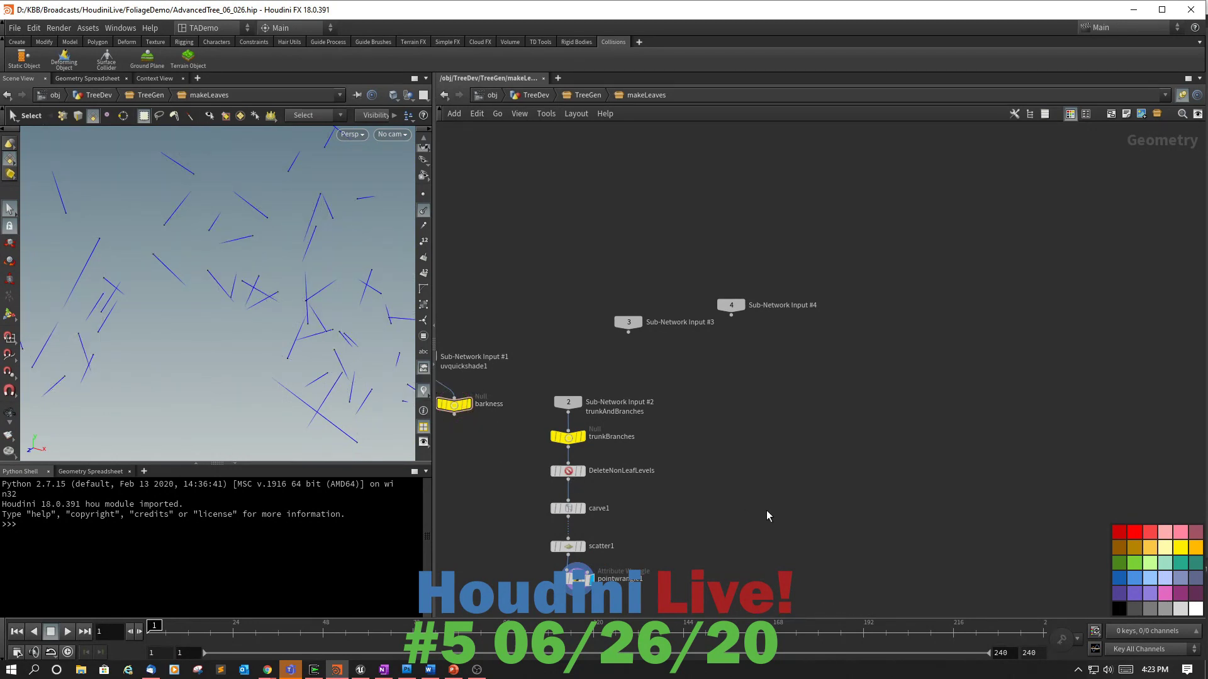
Add a Ray node below pointwrangle1, wired to that wrangle's output.
middle_click_drag(741, 515, 843, 461)
scroll(842, 461, "up", 2)
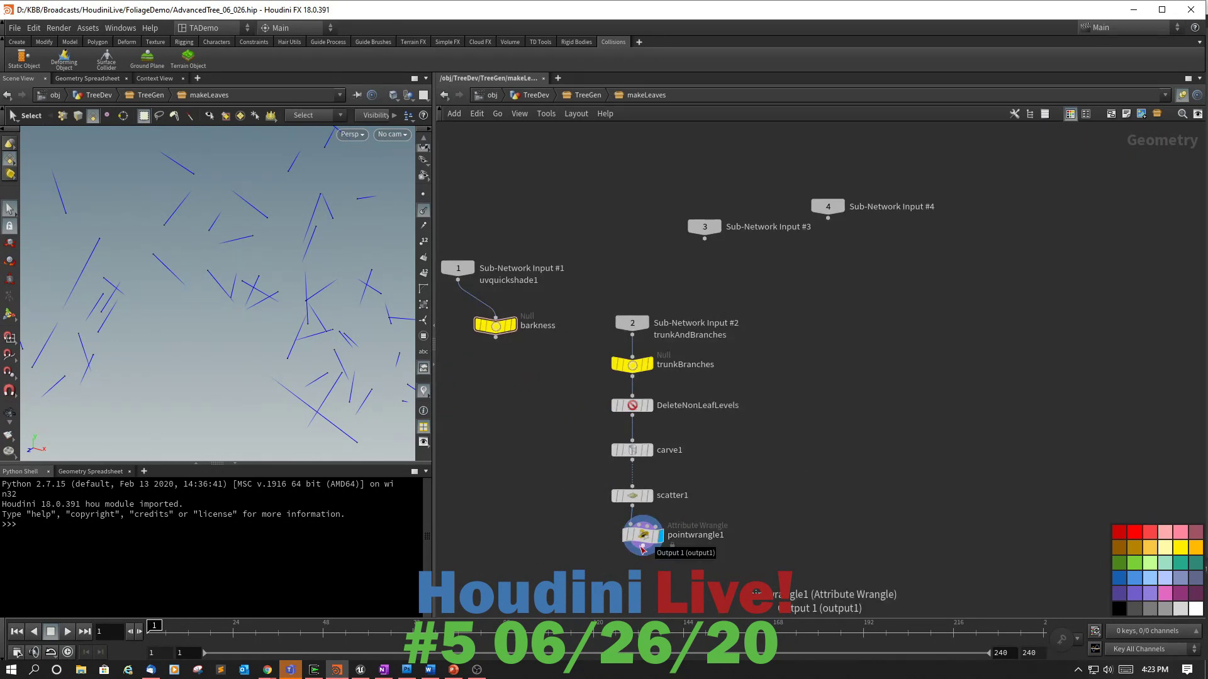
left_click_drag(641, 548, 583, 581)
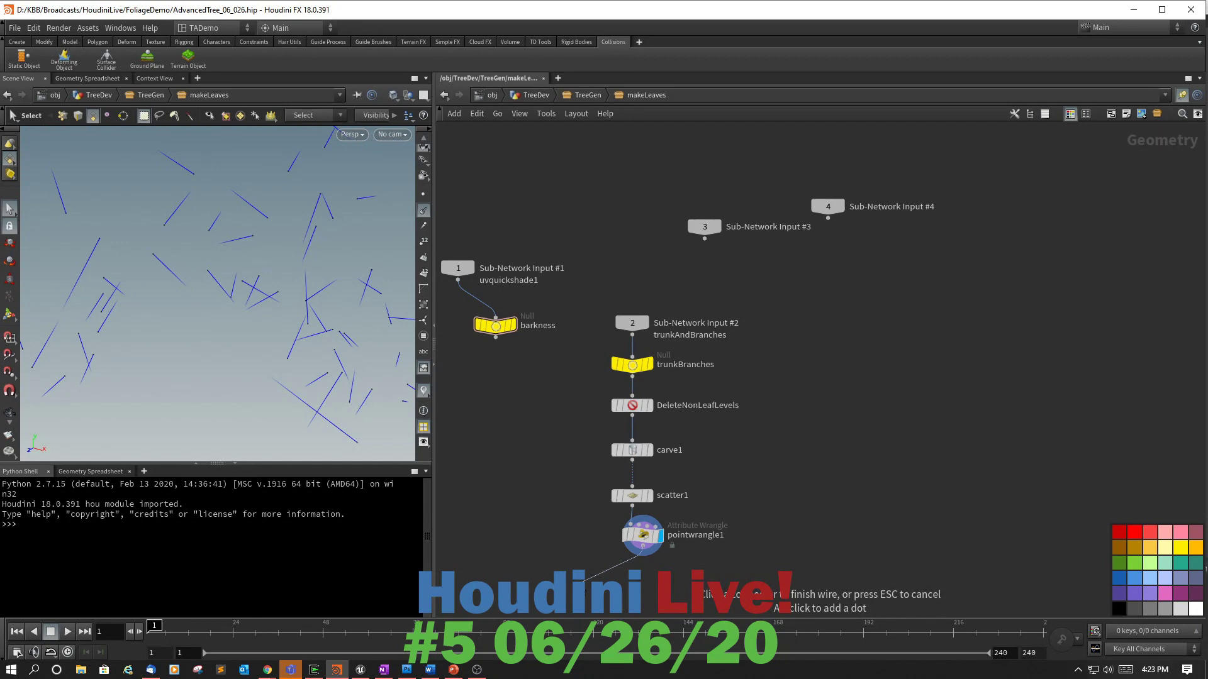
key("Tab")
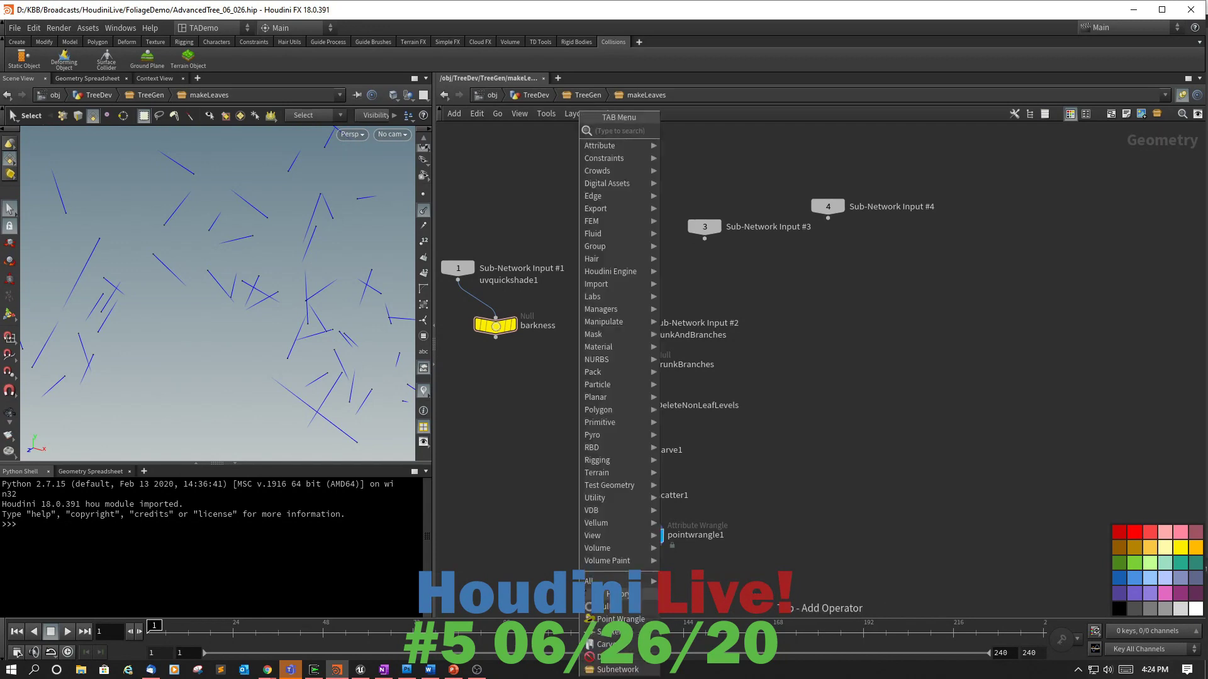
type("ray")
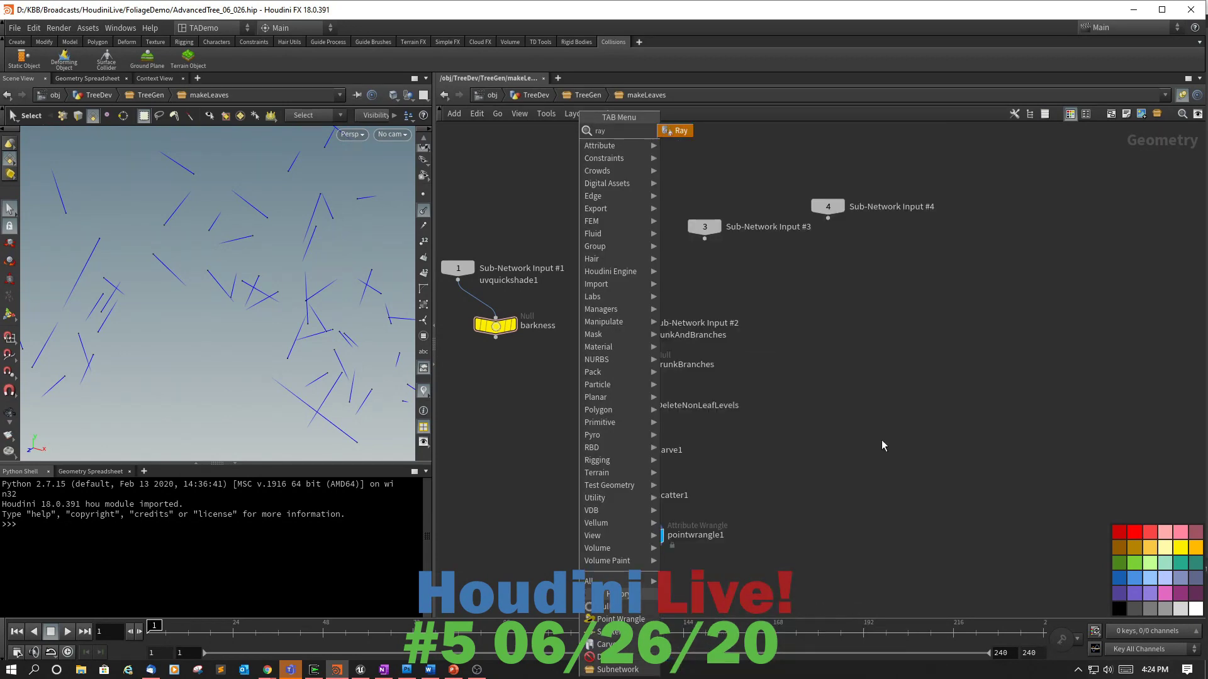
left_click(674, 131)
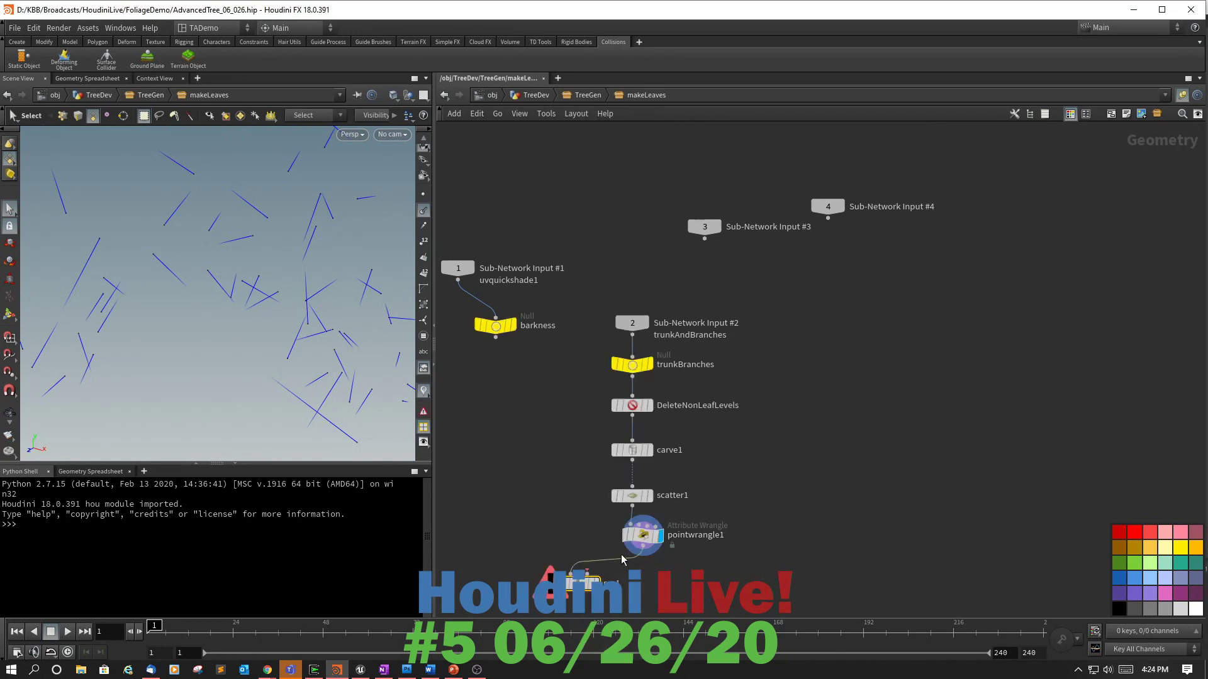
Connect the barkness null to the ray node's second input and display the ray node's result.
mouse_move(585, 584)
left_click_drag(586, 571, 494, 360)
left_click(495, 360)
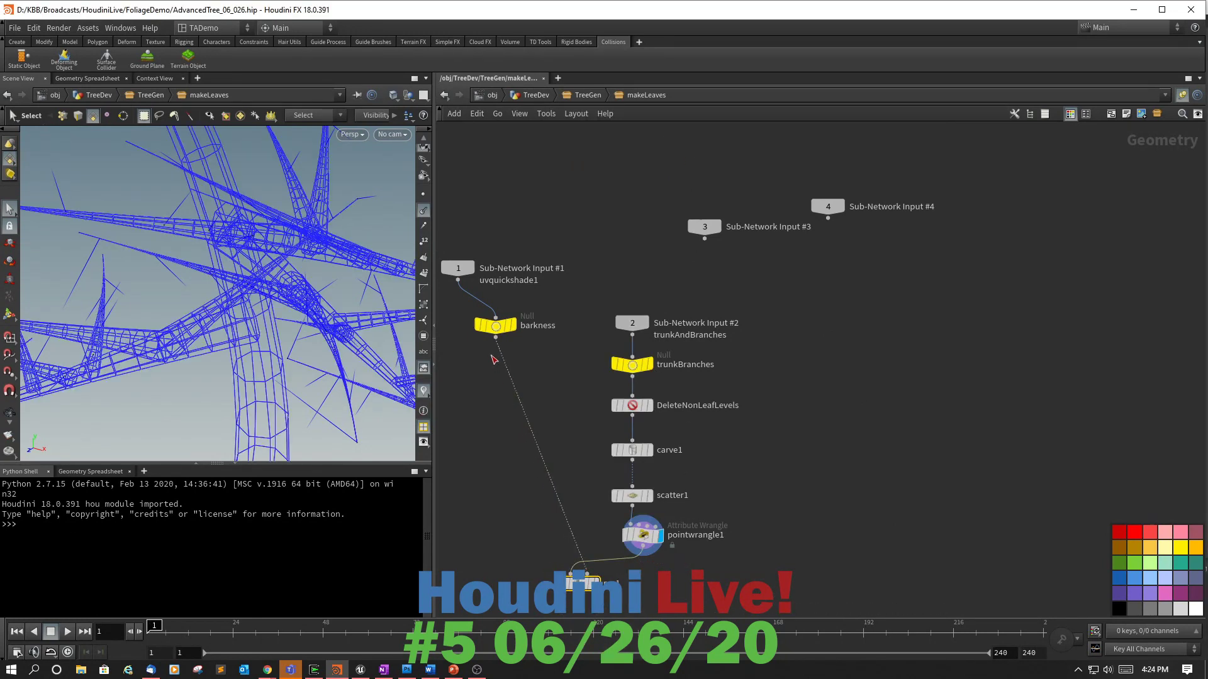
mouse_move(585, 582)
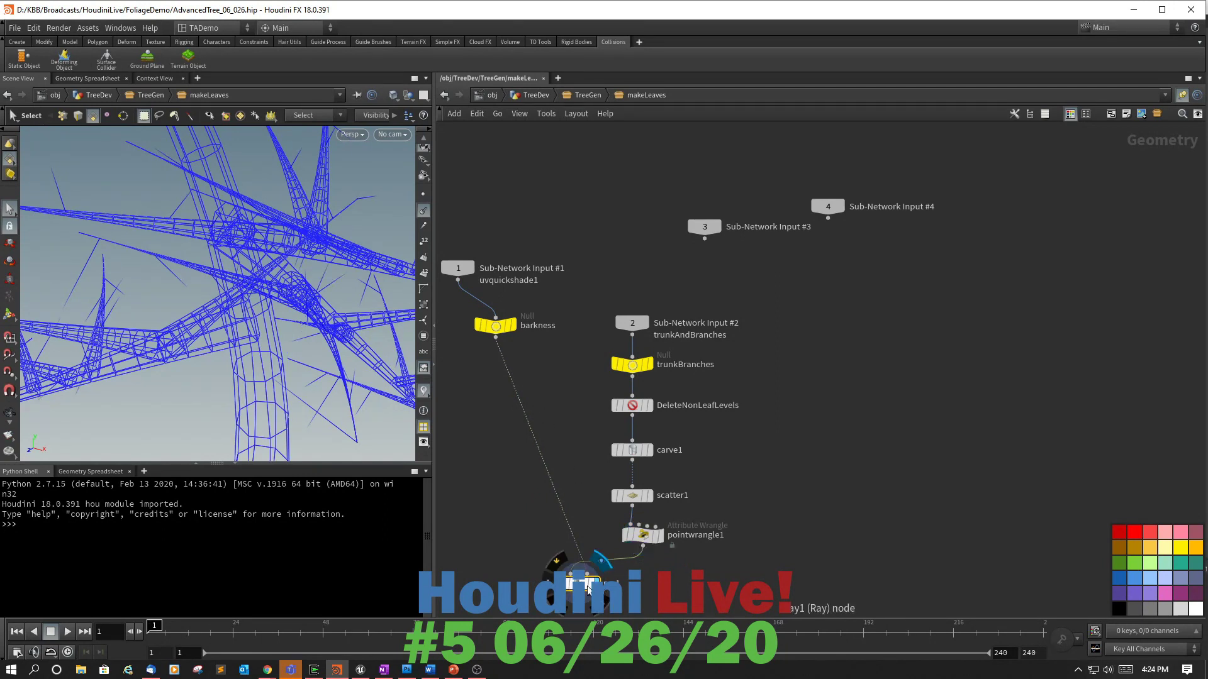
Show the ray node's parameters and choose Project Rays as its method.
key("p")
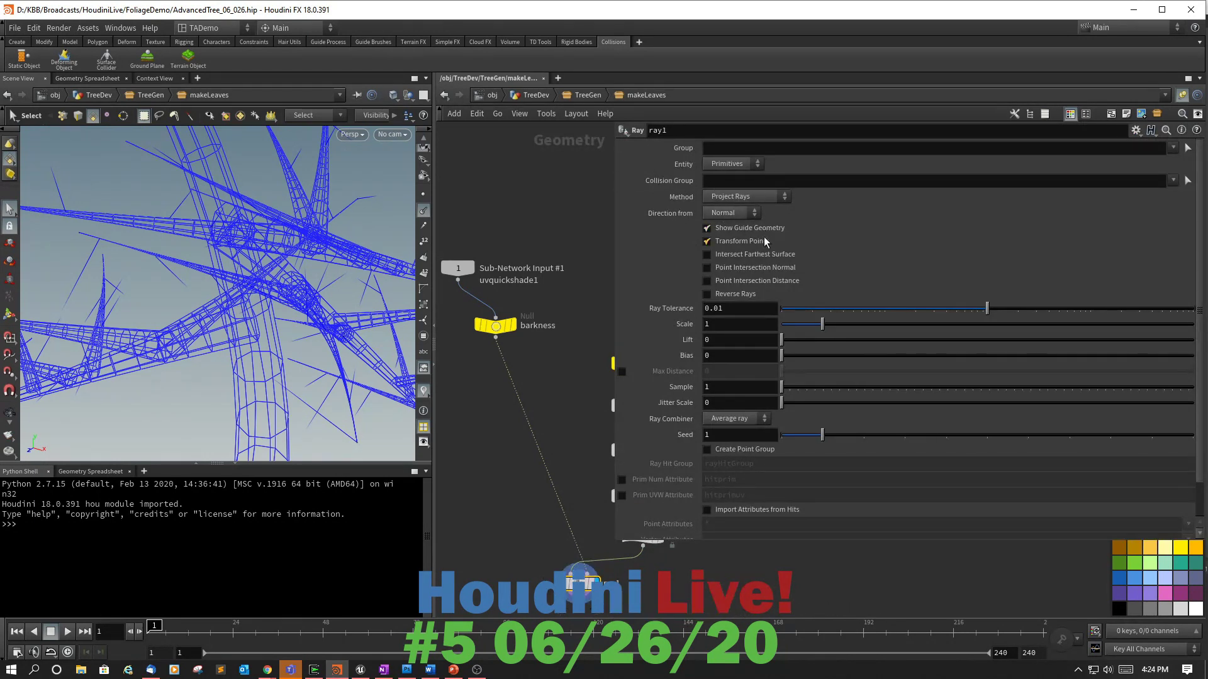
left_click(784, 196)
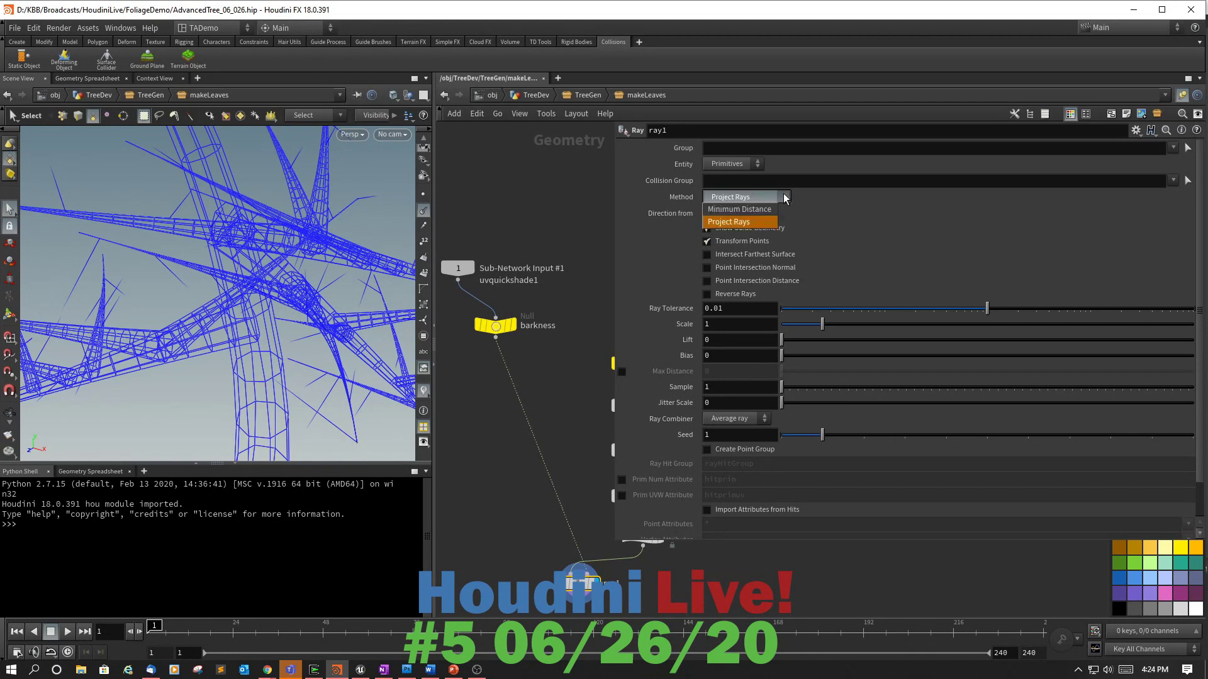
left_click(756, 221)
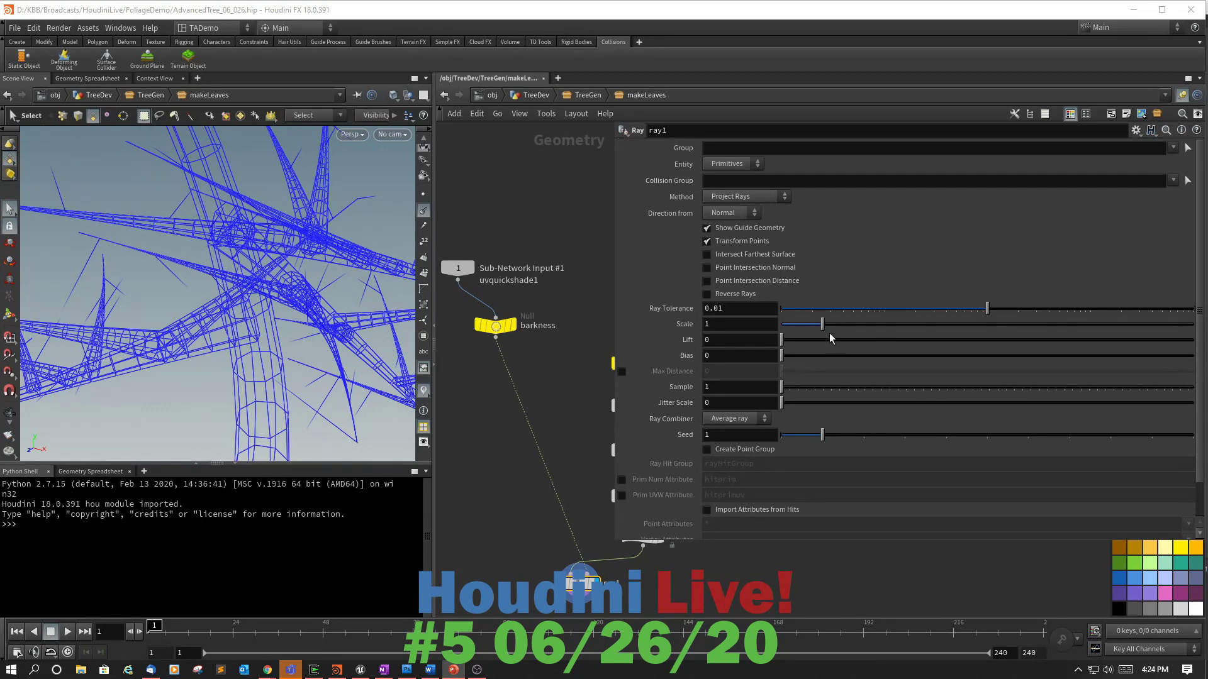
Examine the projected rays on the tree's branches up close and from several angles, ending with the whole tree in view.
key("space")
left_click_drag(323, 339, 159, 344)
middle_click_drag(159, 344, 252, 346)
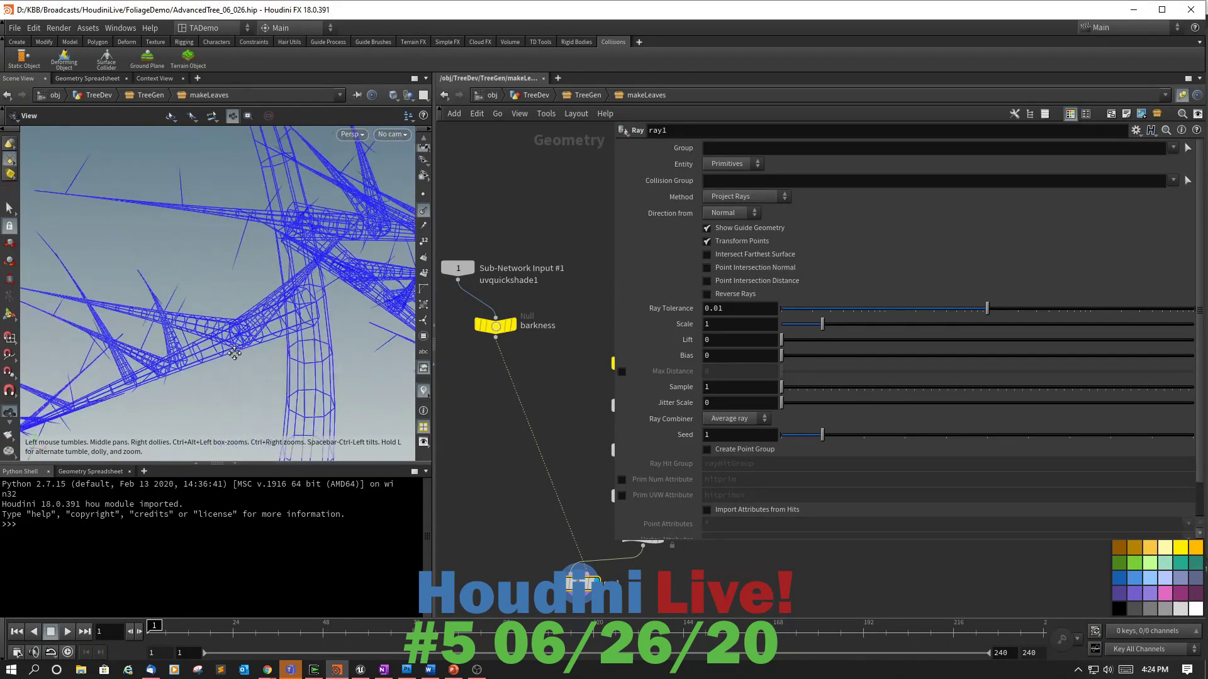
scroll(252, 347, "up", 3)
scroll(252, 289, "up", 3)
left_click_drag(252, 238, 246, 318)
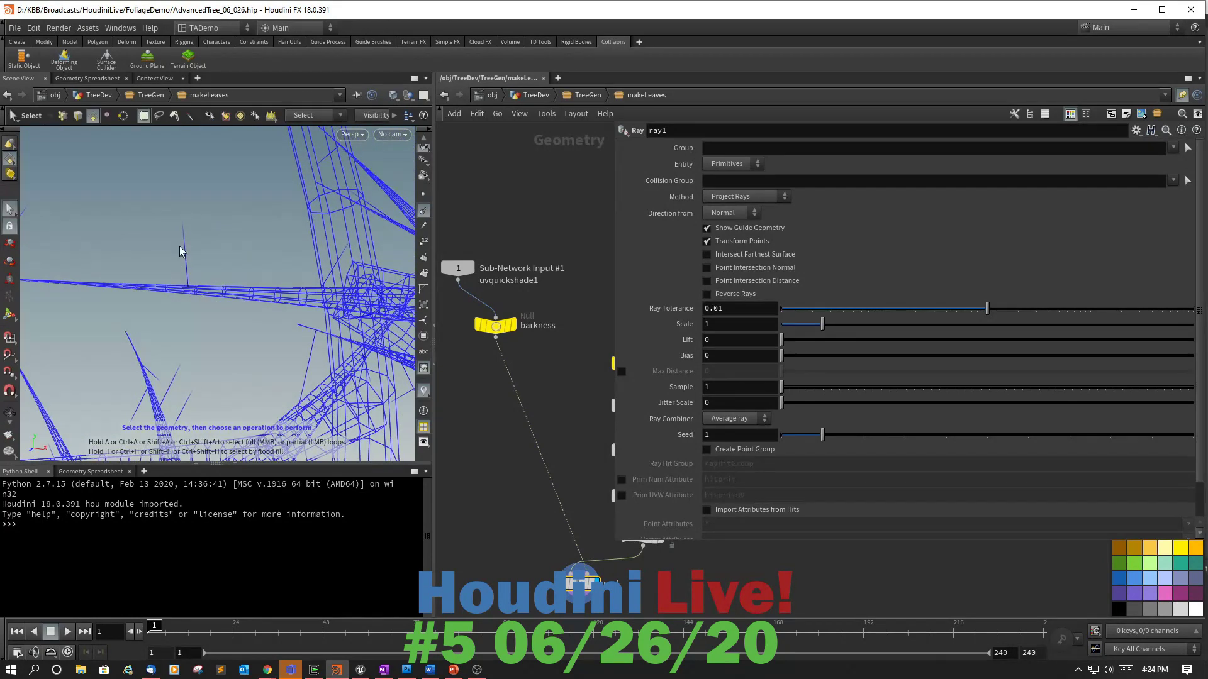
scroll(267, 353, "up", 2)
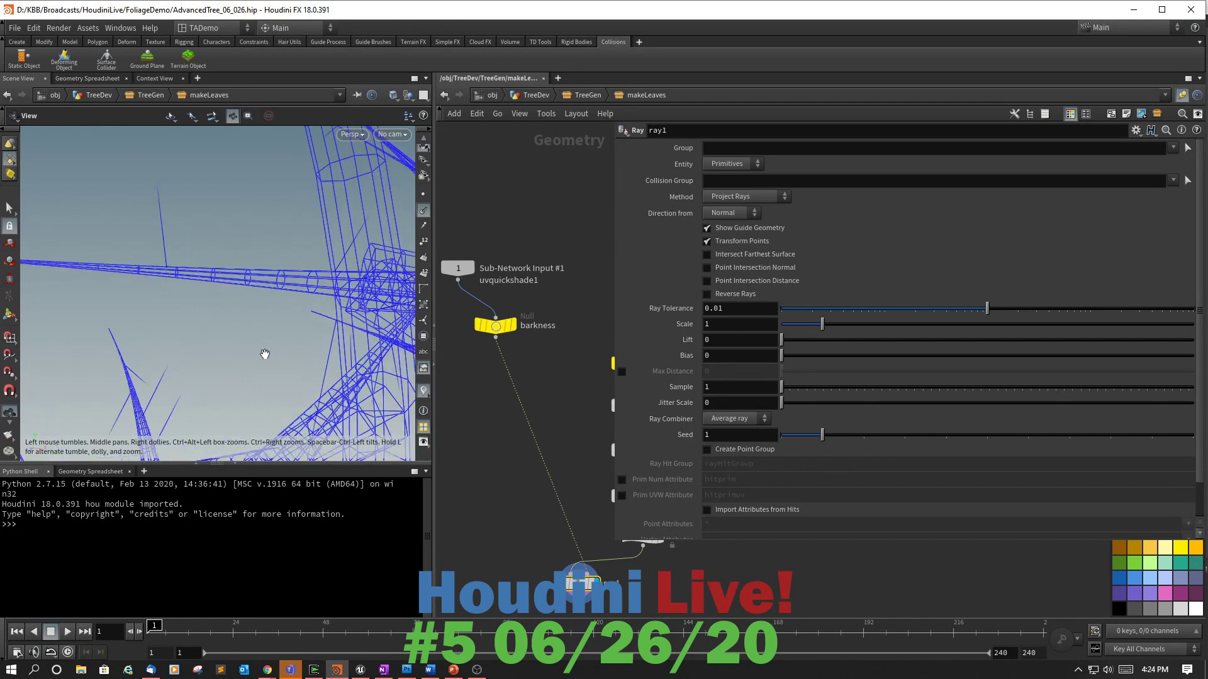
middle_click_drag(267, 353, 174, 356)
left_click_drag(235, 335, 231, 352)
key("s")
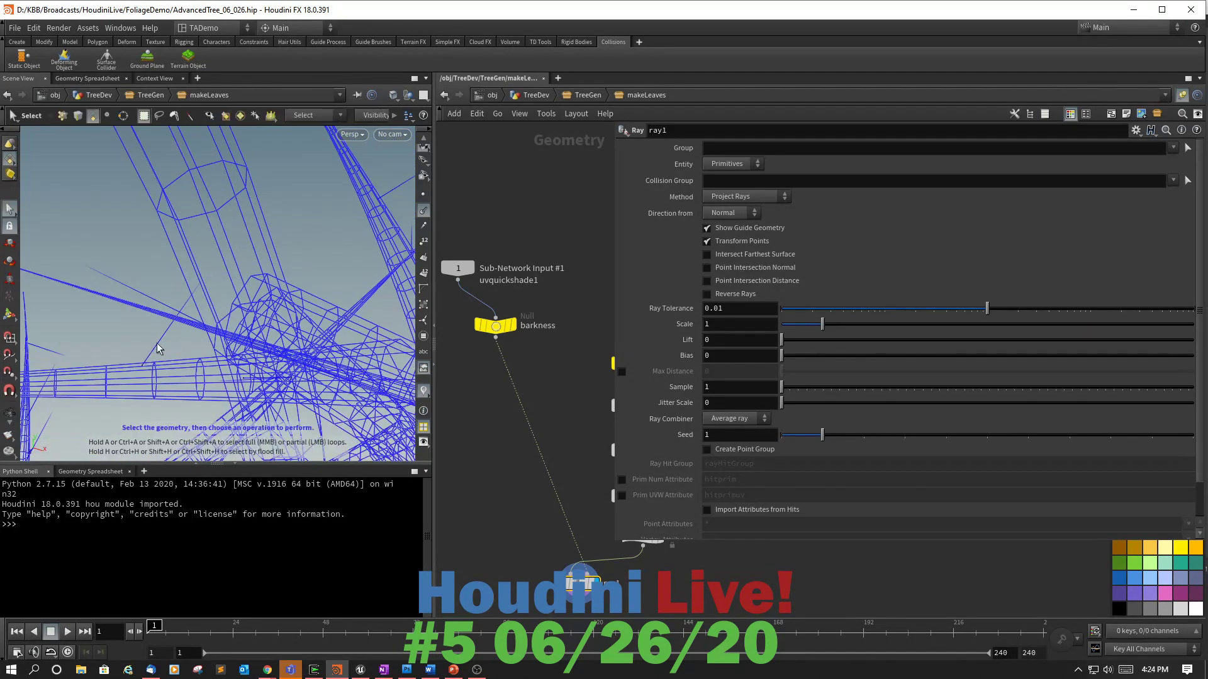
key("Escape")
left_click_drag(185, 361, 258, 315)
key("s")
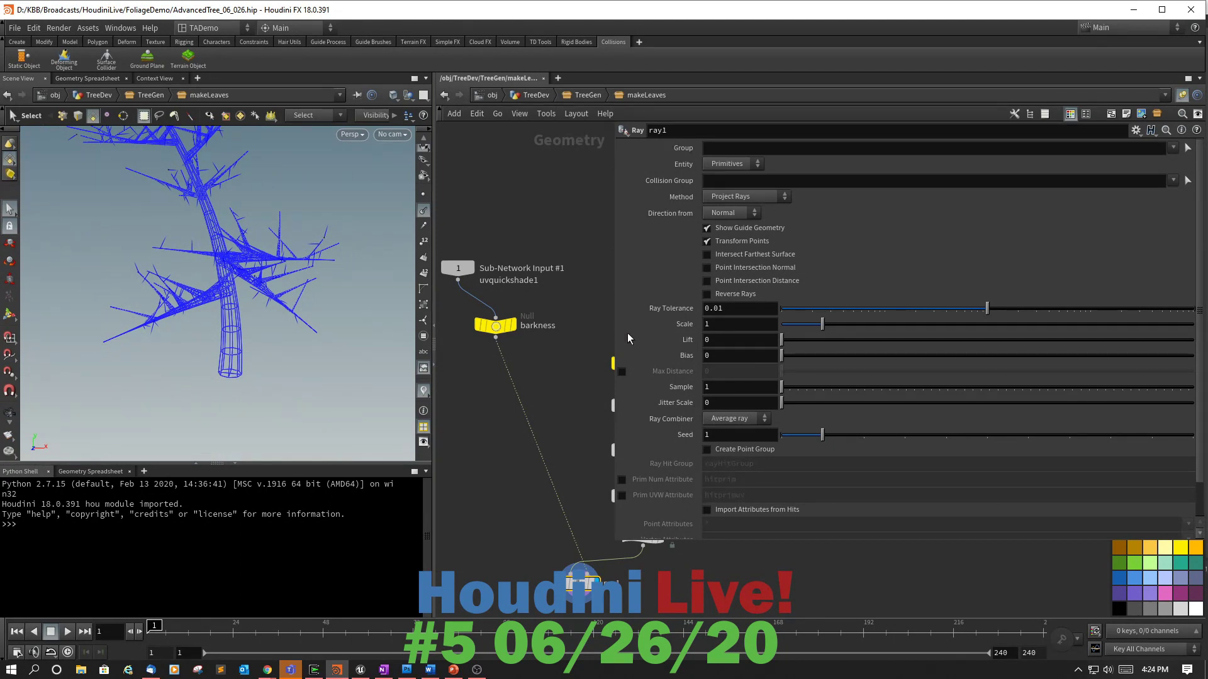
Turn off the ray node's guide geometry and show the barkness geometry as a template behind the points.
left_click(707, 229)
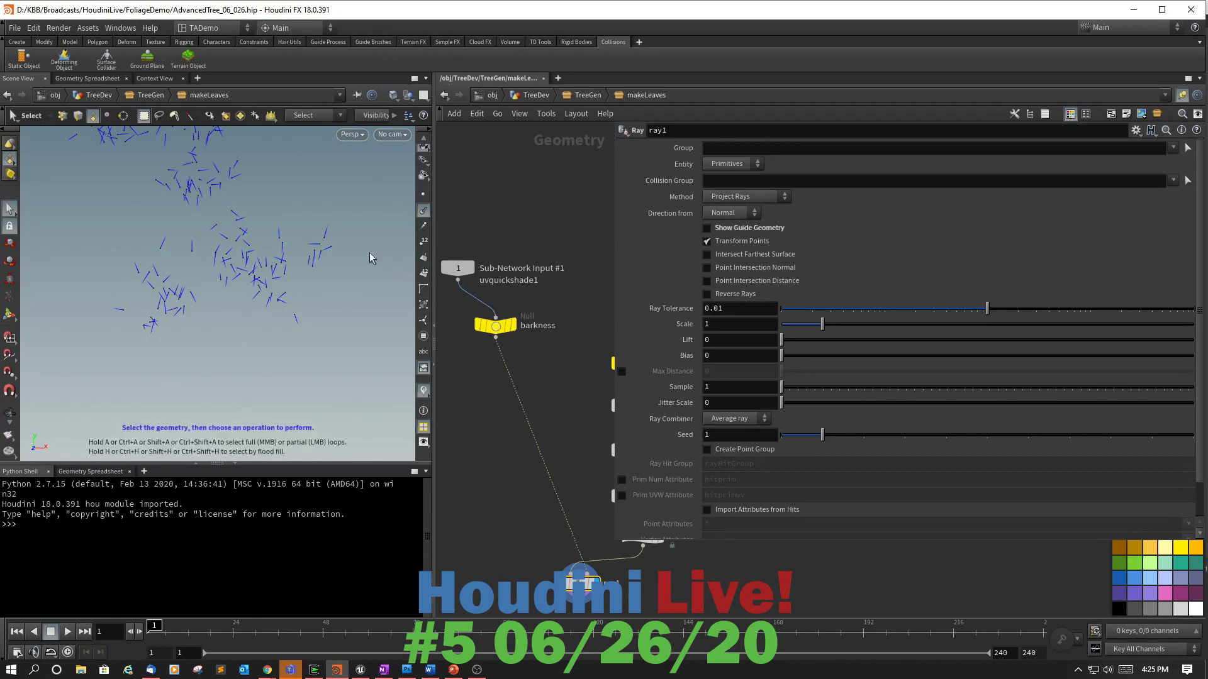
middle_click_drag(360, 246, 365, 330, "alt")
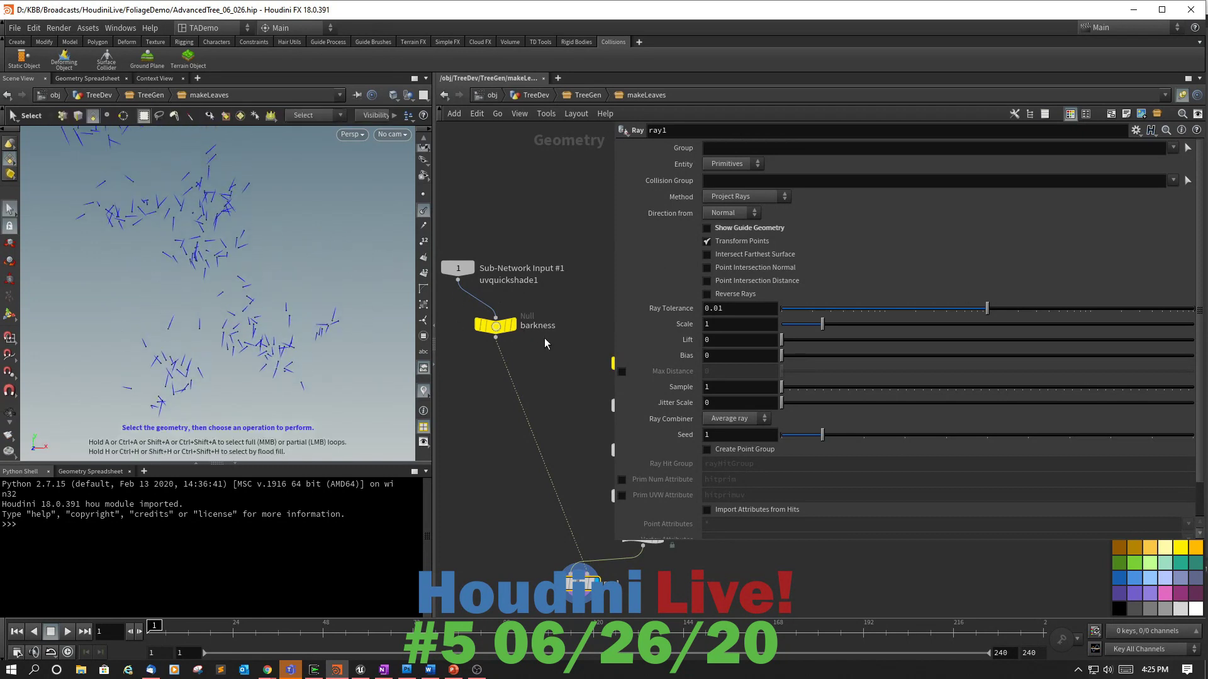
left_click(515, 342)
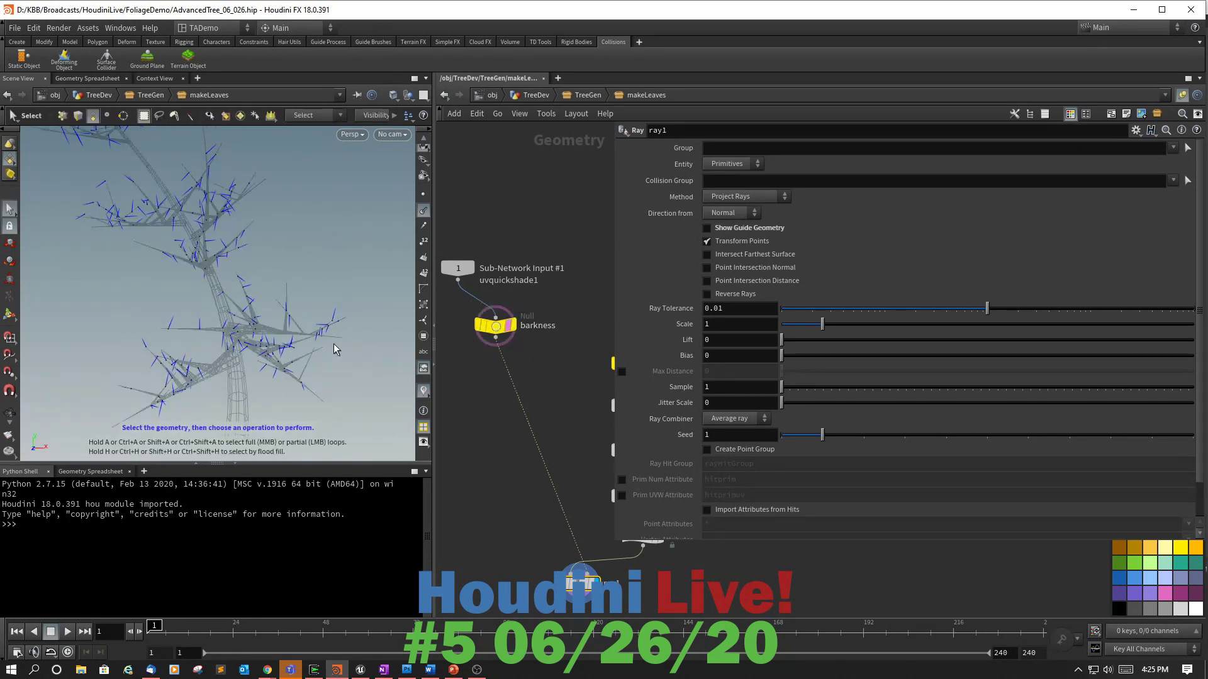
scroll(331, 346, "up", 6)
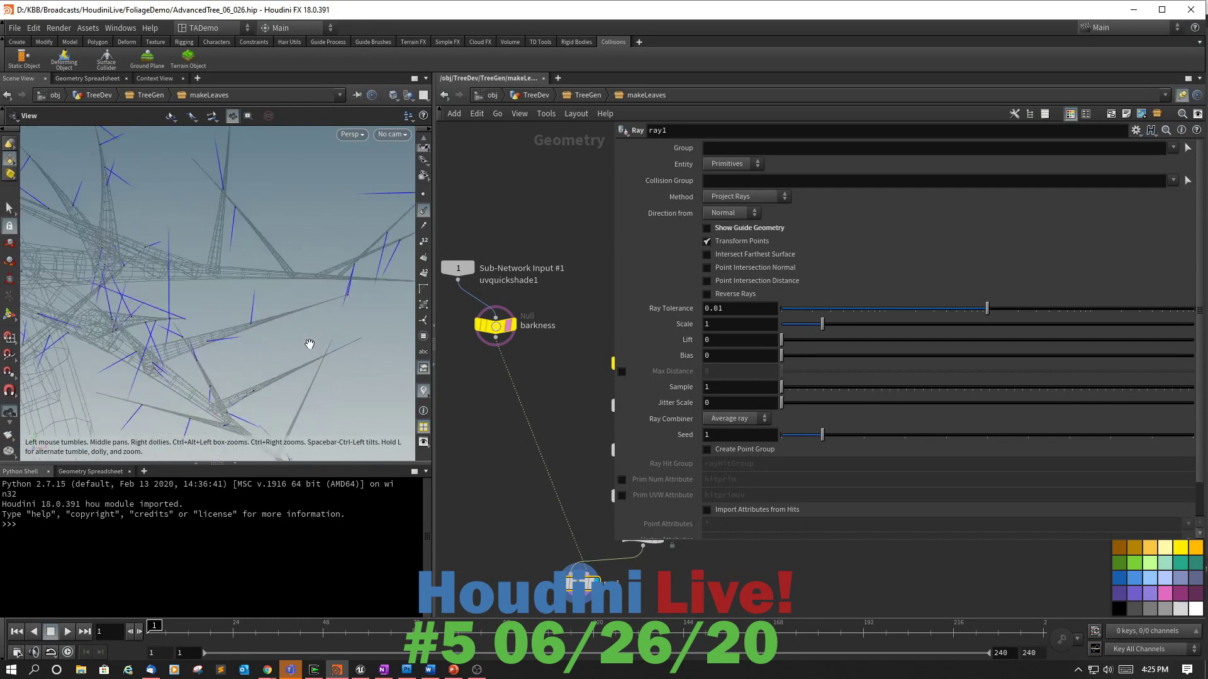
middle_click_drag(277, 345, 367, 346)
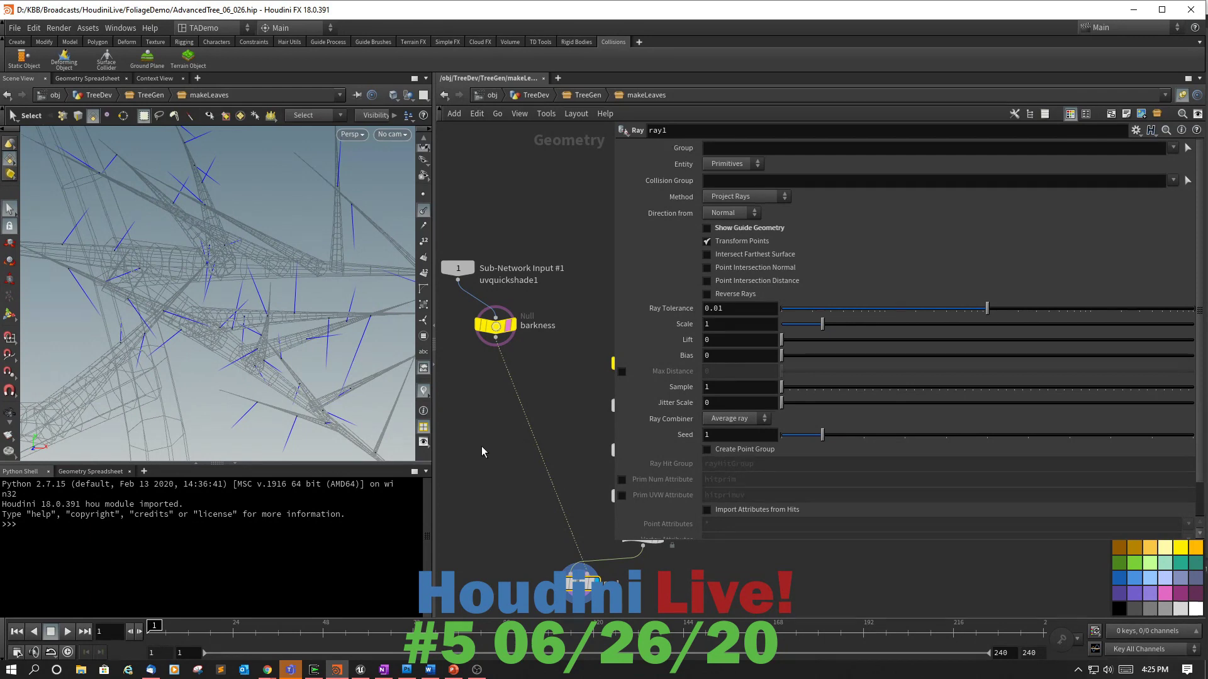
Save the scene file.
scroll(501, 402, "down", 2)
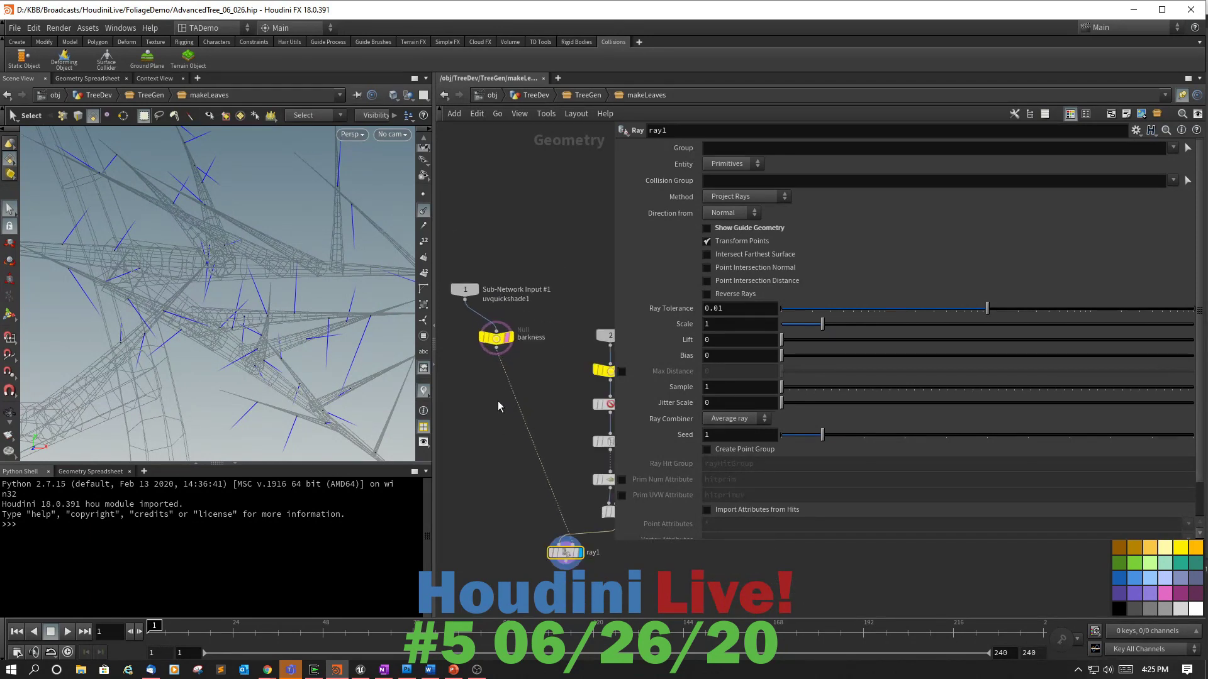
scroll(498, 403, "down", 1)
left_click(20, 31)
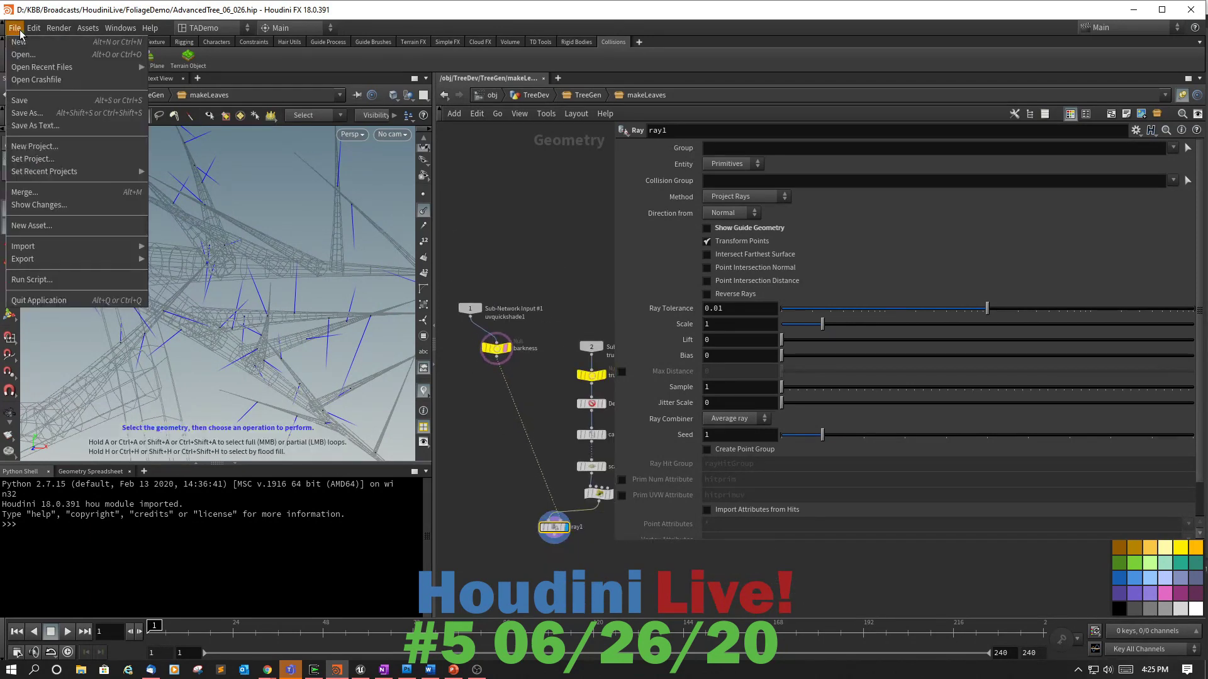
left_click(32, 101)
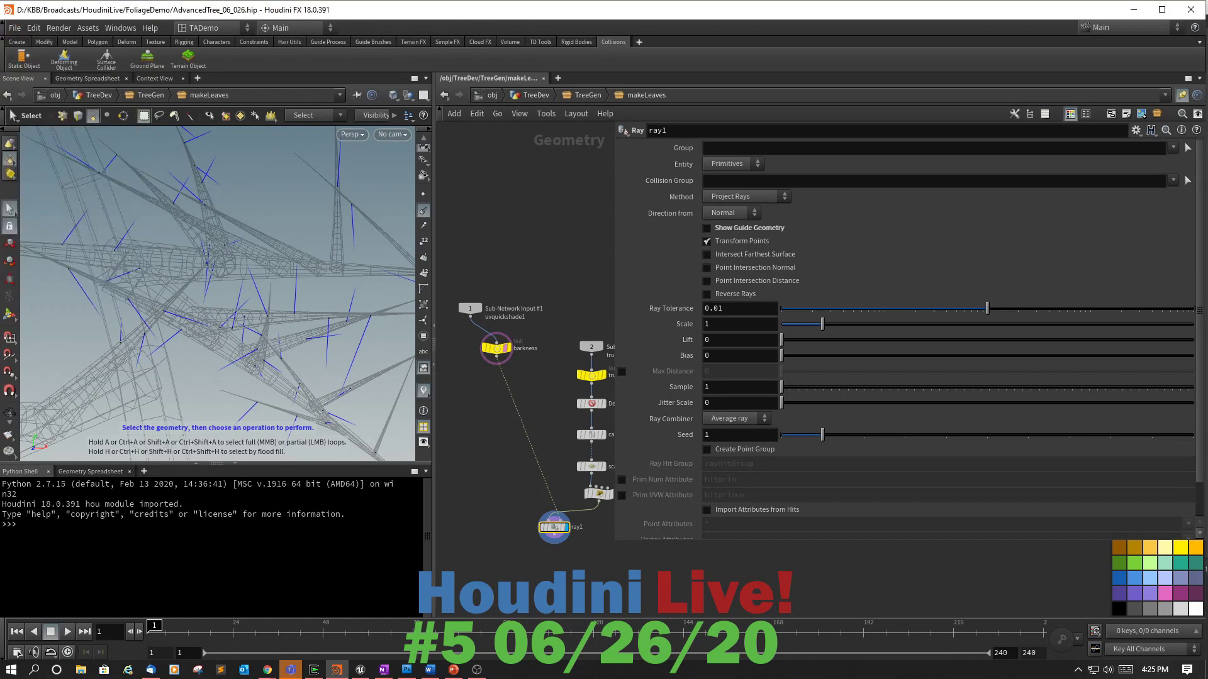
key("alt+Tab")
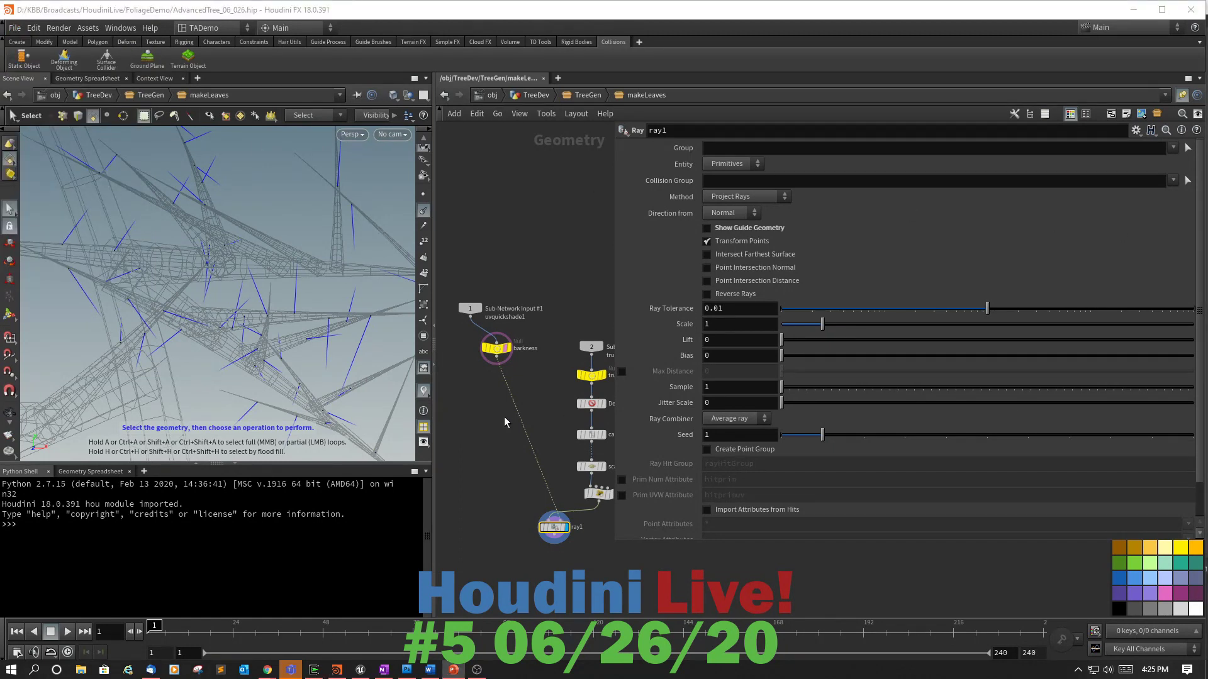
Move the node chain from Sub-Network Input #2 to pointwrangle1 upward and place the ray node just below barkness.
left_click_drag(550, 310, 570, 425)
left_click_drag(557, 368, 565, 359)
left_click_drag(553, 531, 519, 393)
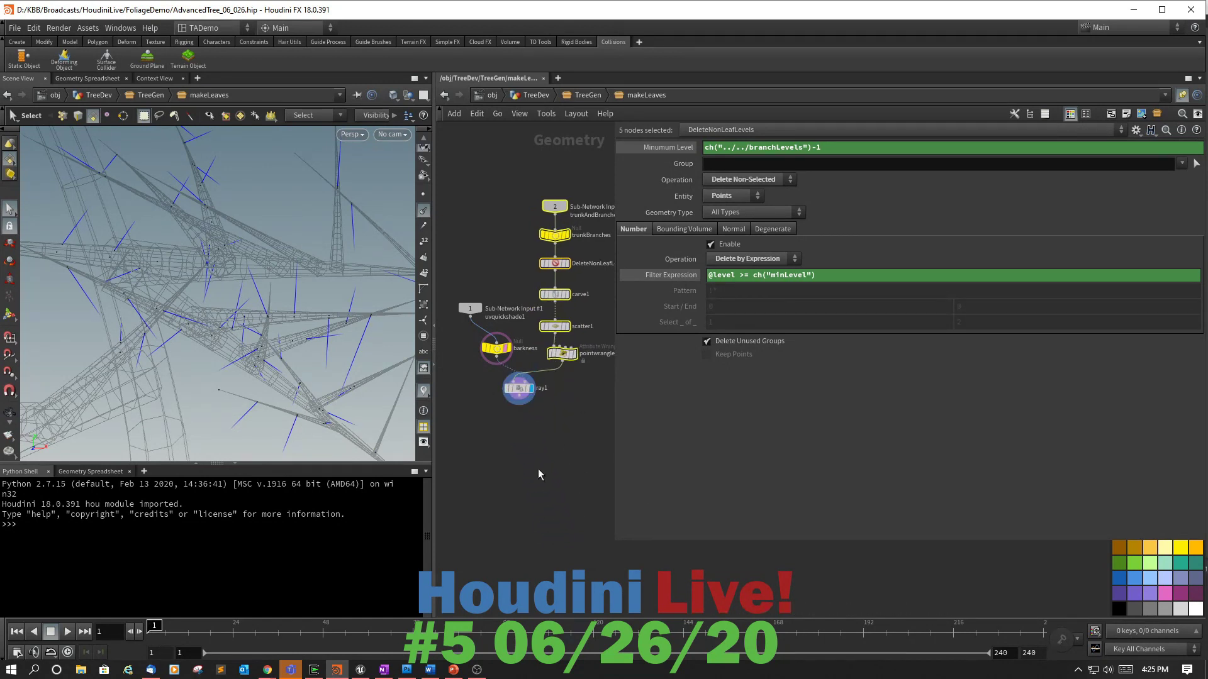
scroll(532, 475, "down", 3)
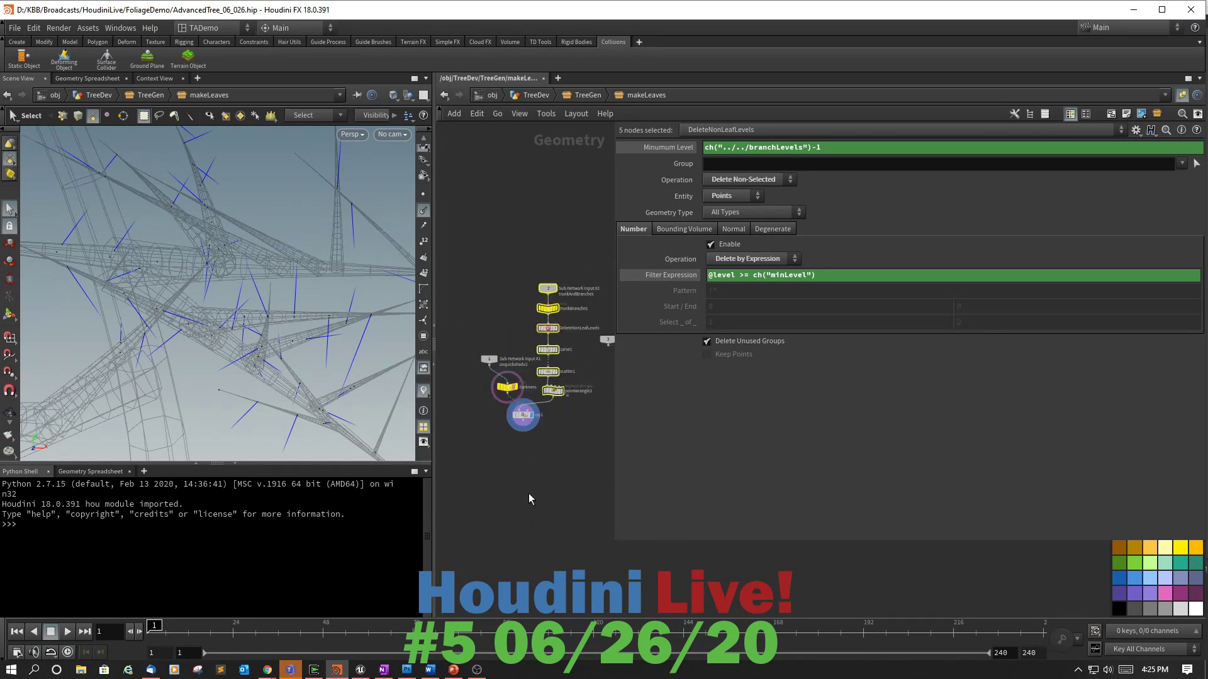
middle_click_drag(528, 493, 540, 522)
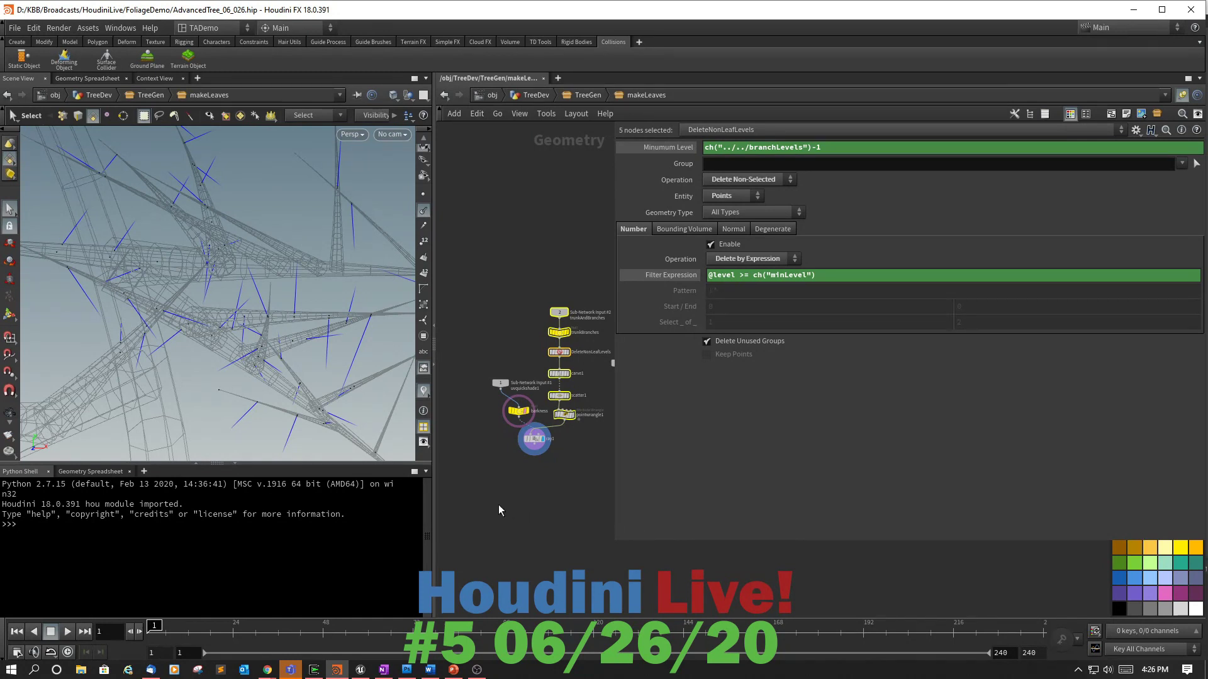
Hide the parameter overlay in the network editor so that the whole leaf network has free space around it.
middle_click_drag(498, 504, 550, 523)
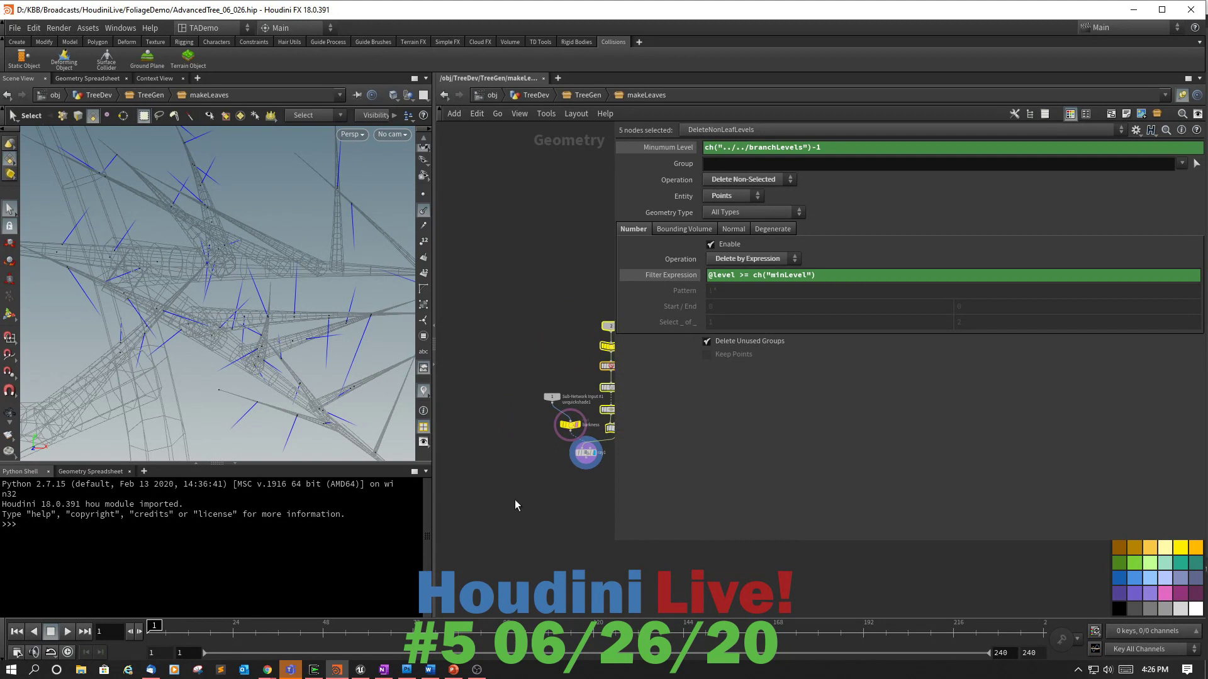
key("p")
middle_click_drag(559, 490, 760, 417)
scroll(759, 417, "up", 2)
middle_click_drag(763, 357, 830, 493)
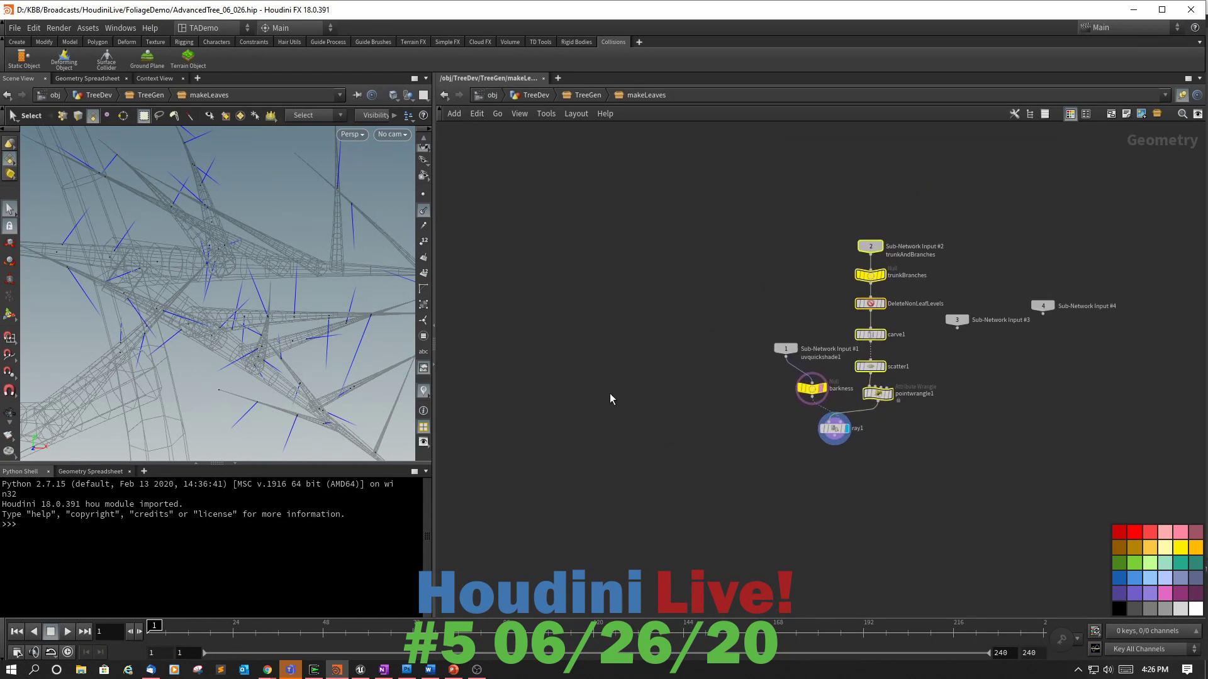
key("Tab")
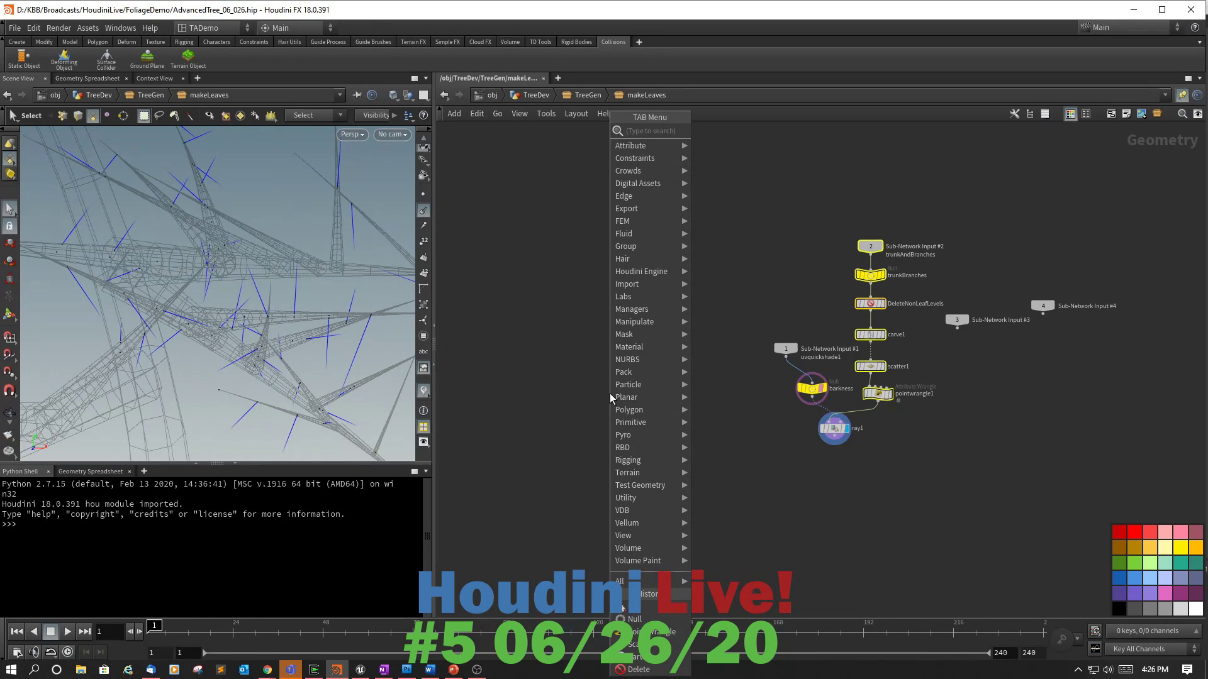
left_click(578, 408)
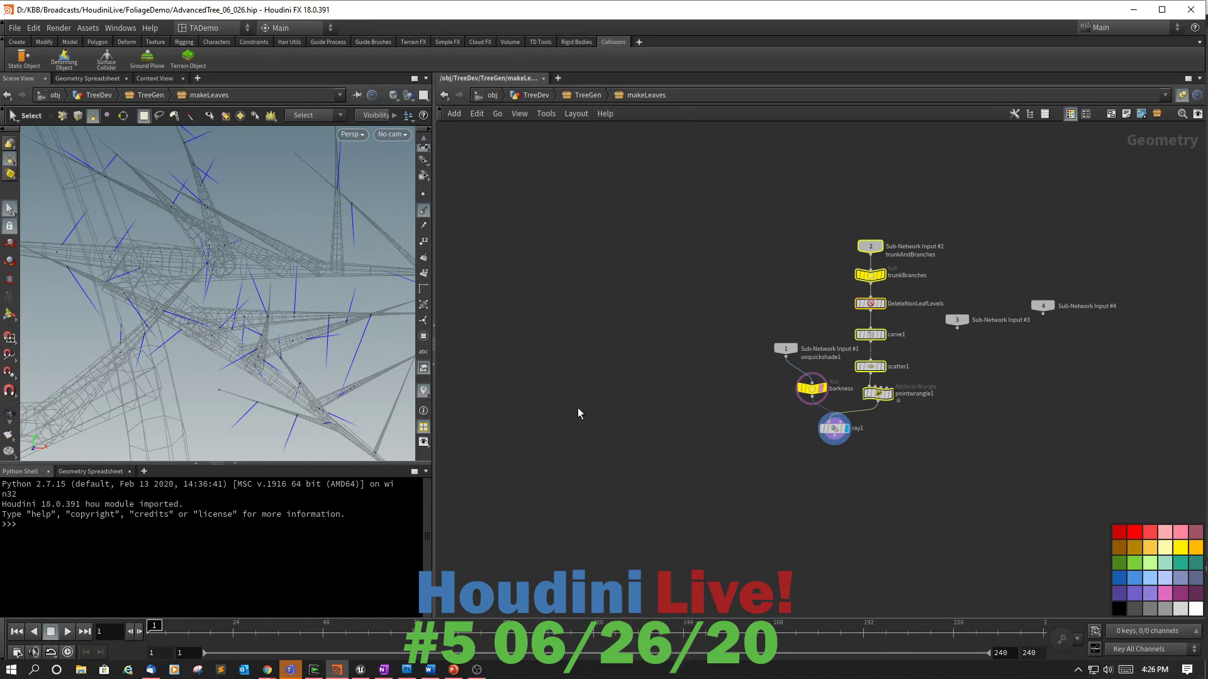
Switch to File Explorer and browse to the KBB\Broadcasts\HoudiniLive folder on drive D.
left_click(81, 672)
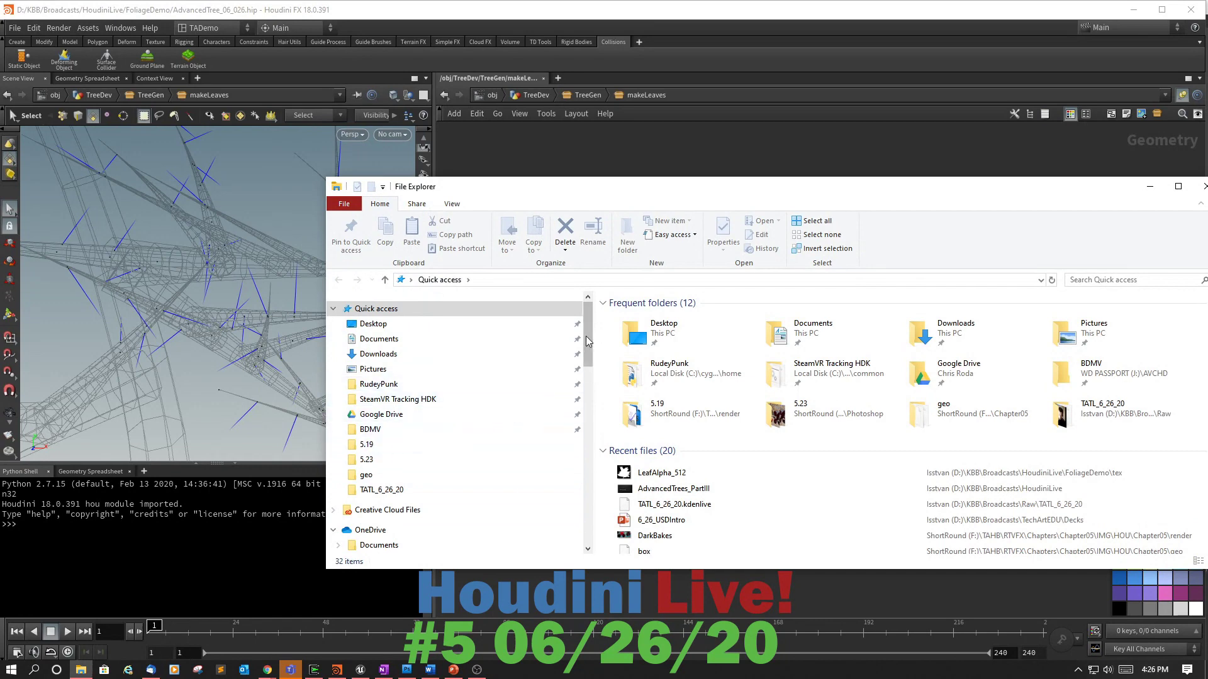
left_click_drag(584, 335, 588, 436)
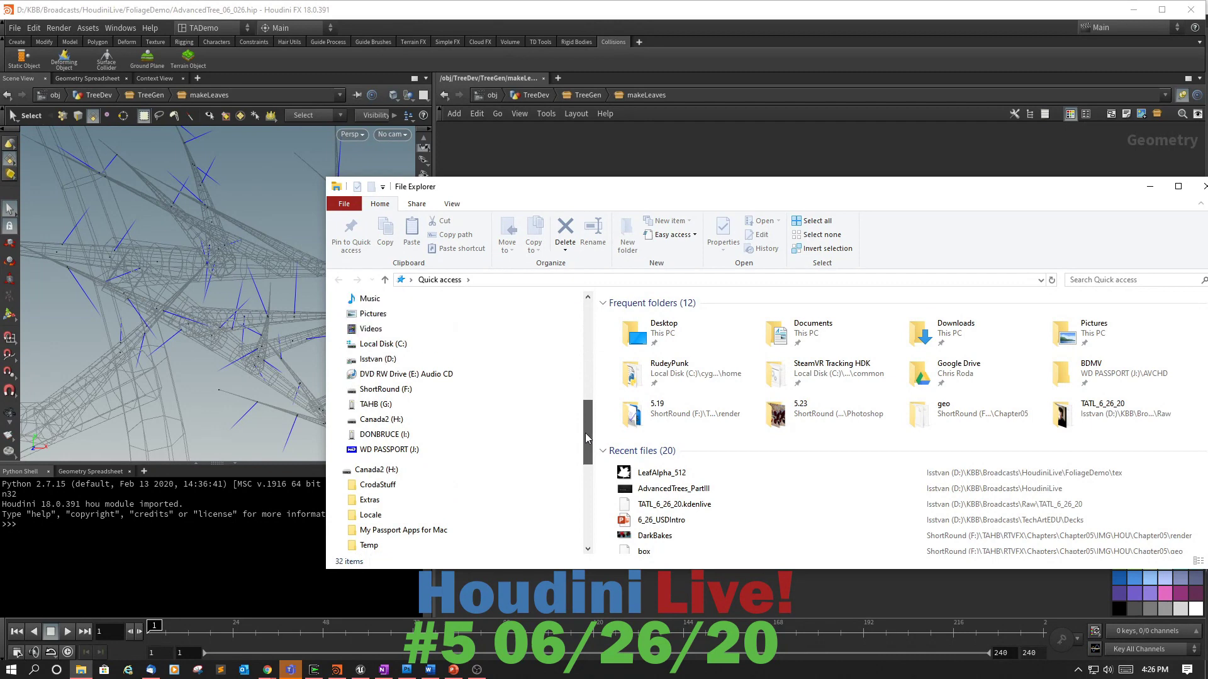
left_click(338, 359)
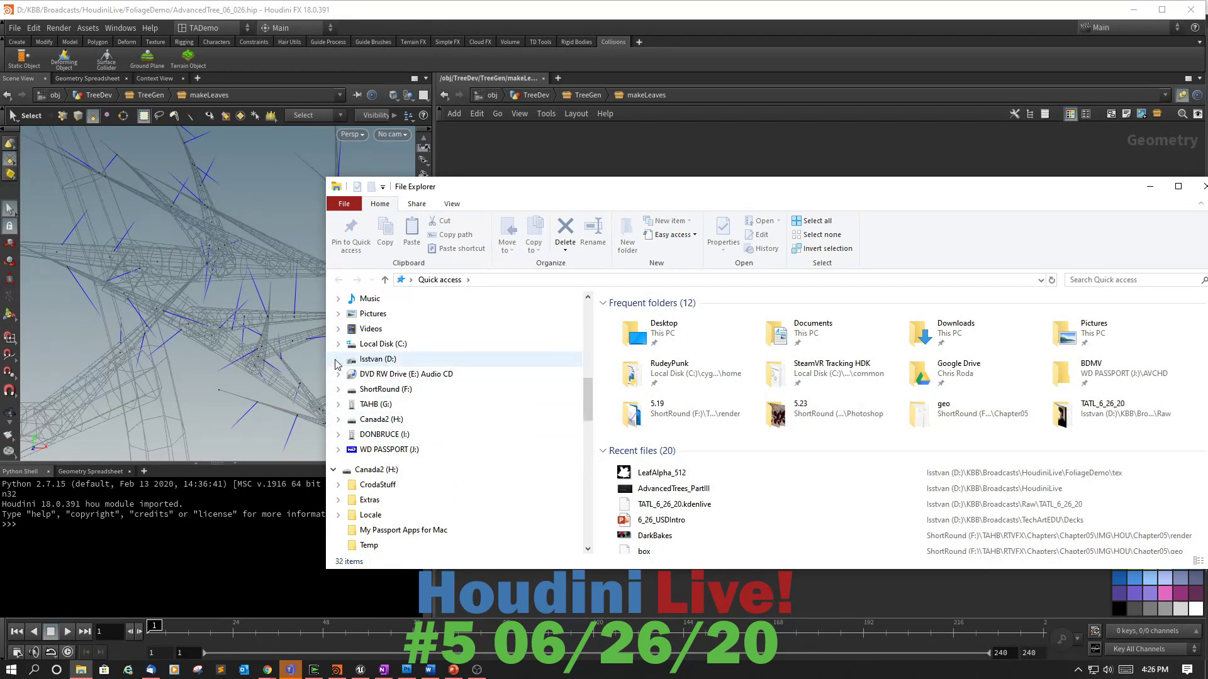
scroll(341, 497, "down", 1)
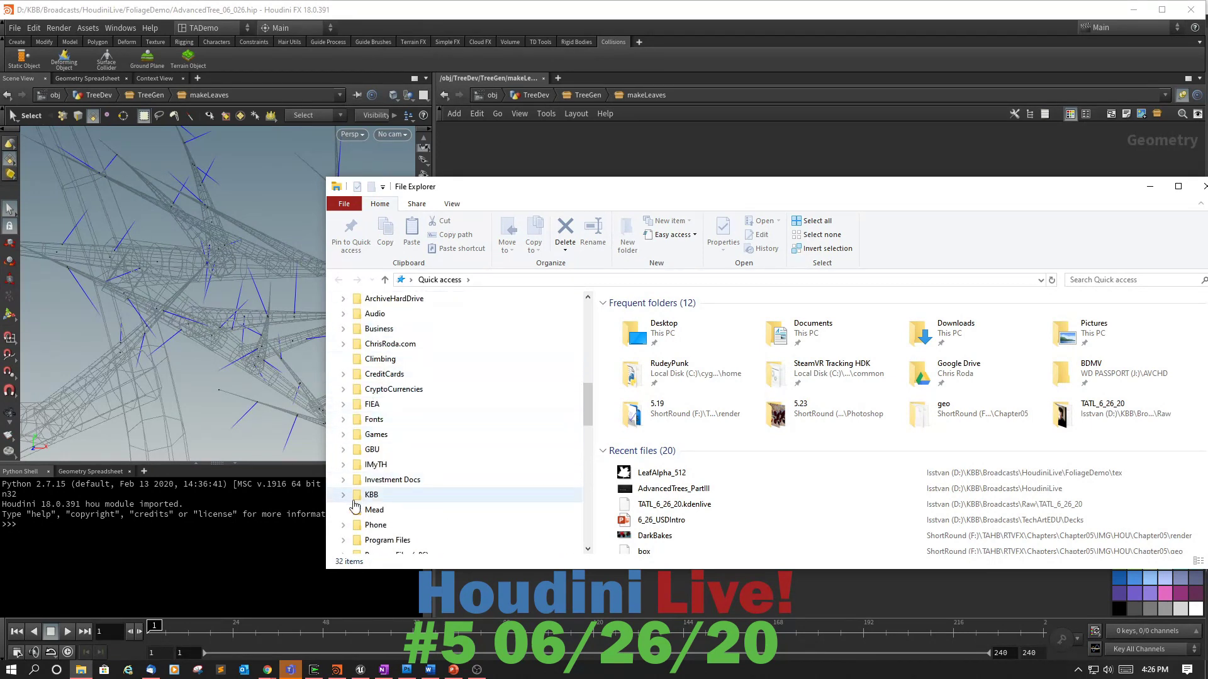
left_click(342, 495)
left_click(348, 480)
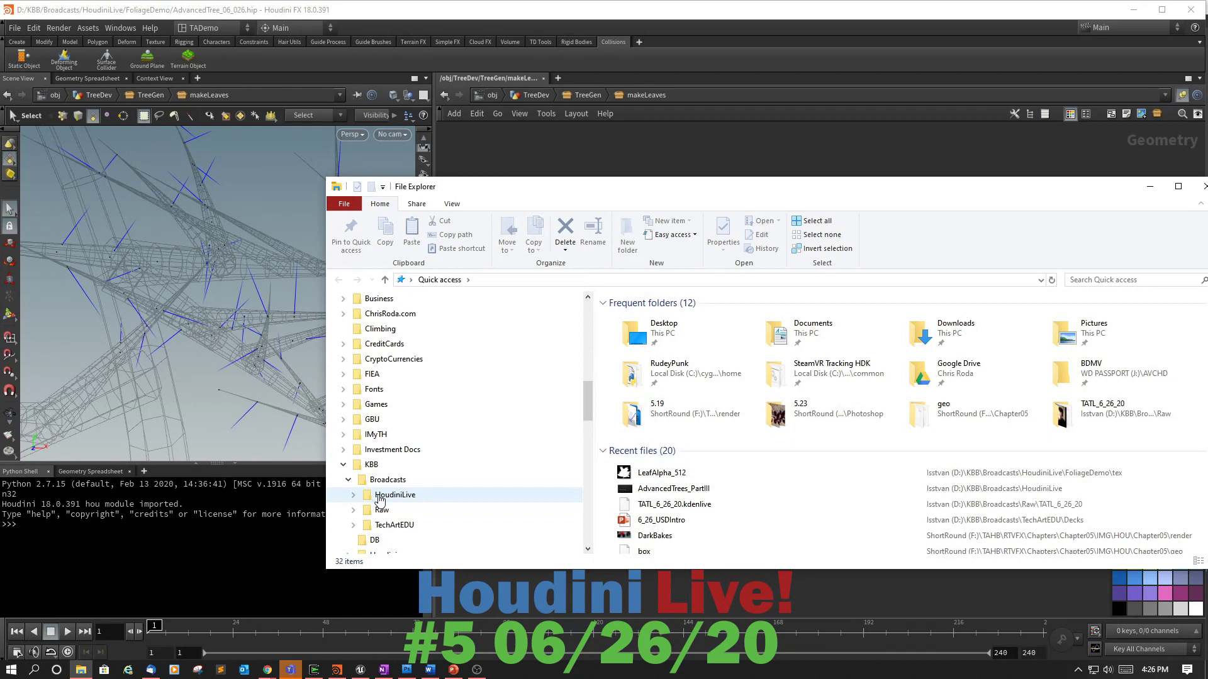
left_click(380, 497)
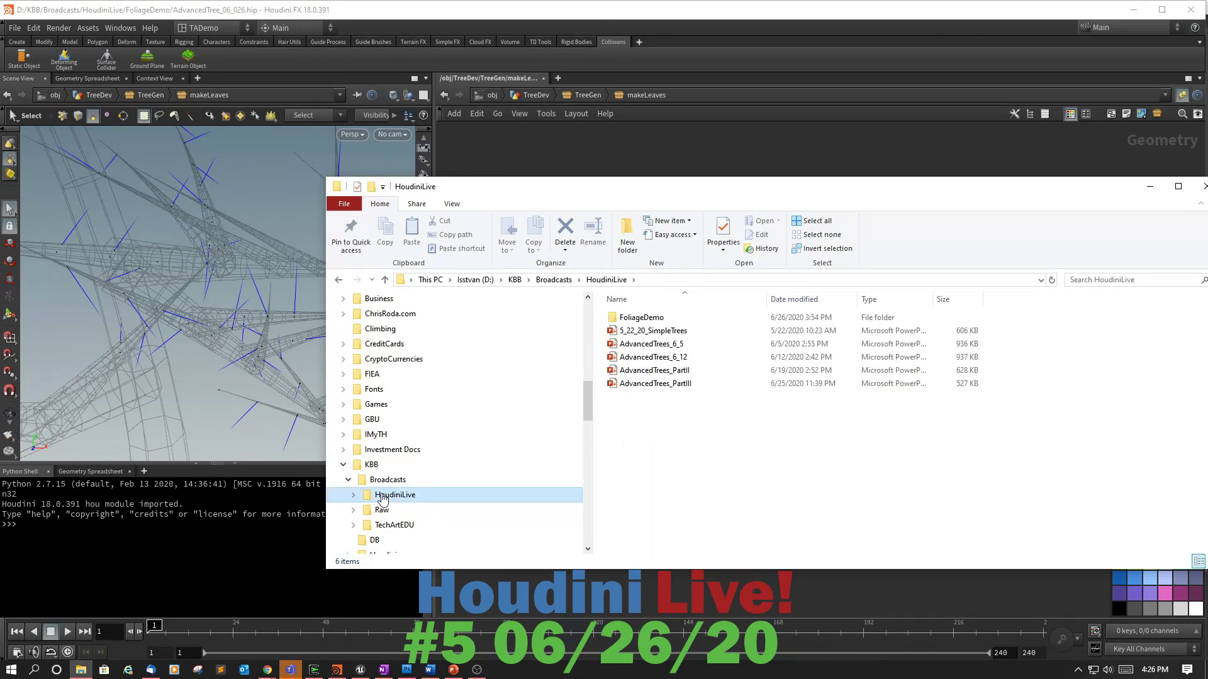
Open the LeafAlpha_512 image from the tex folder inside FoliageDemo.
double_click(640, 318)
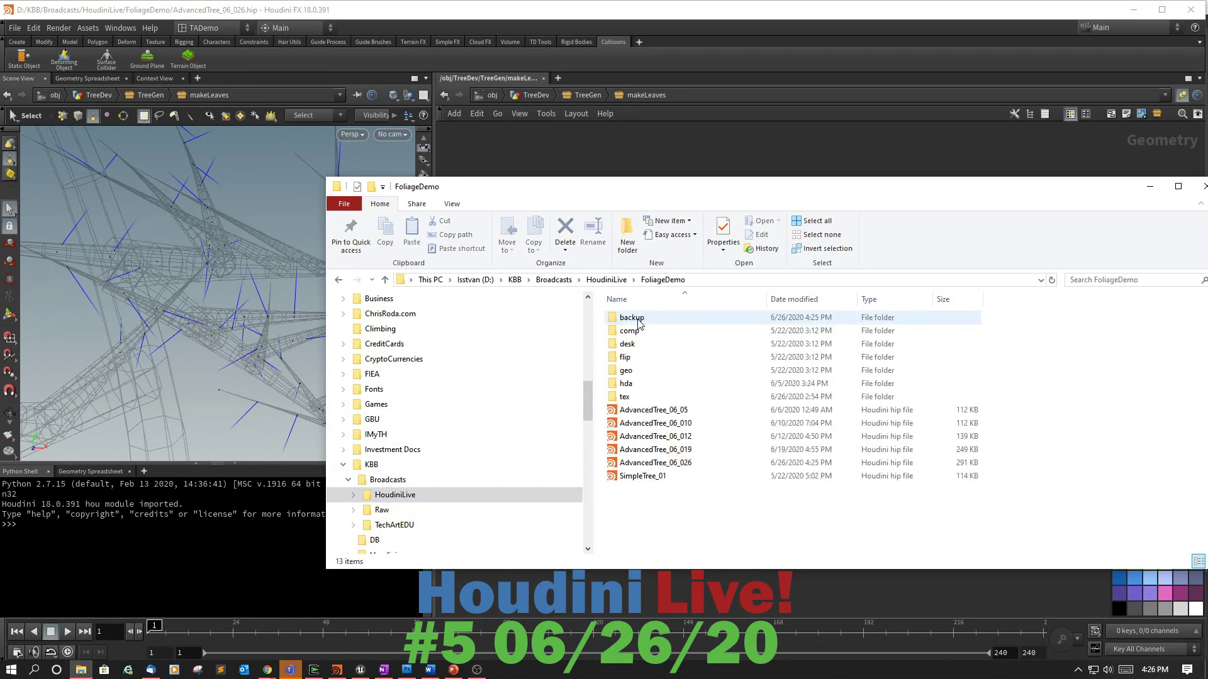
double_click(625, 402)
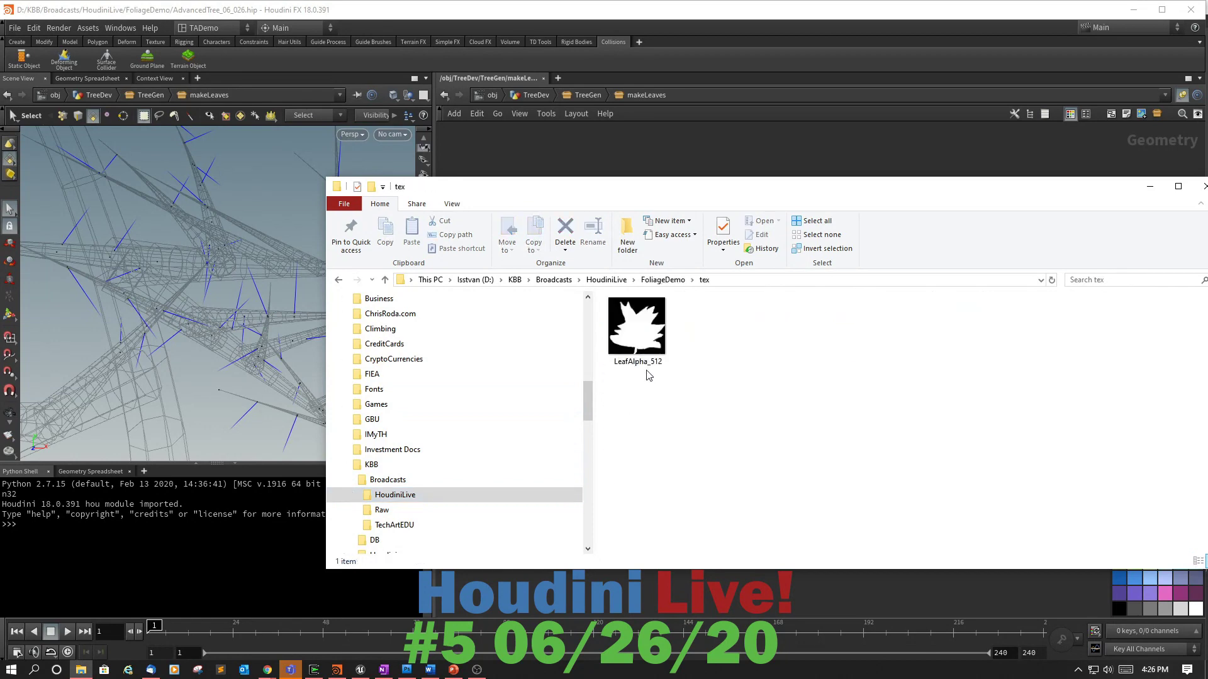
double_click(642, 343)
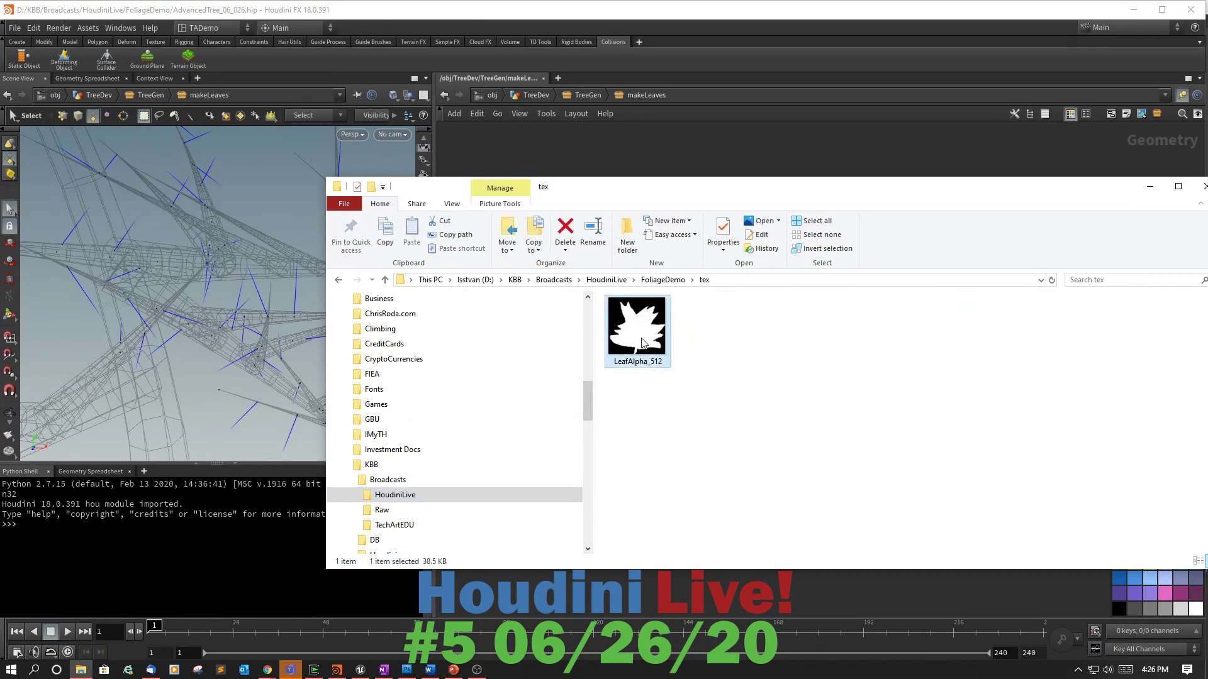
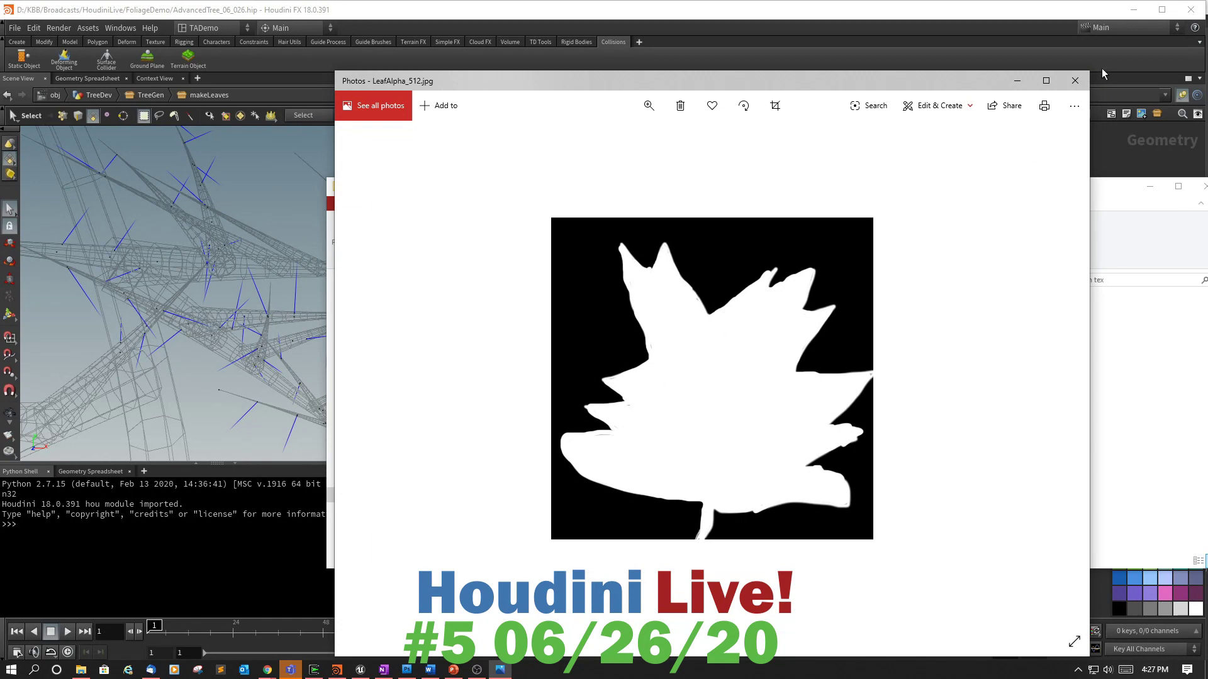
Close the LeafAlpha_512 image preview and switch back to the makeLeaves network in Houdini.
left_click(1074, 80)
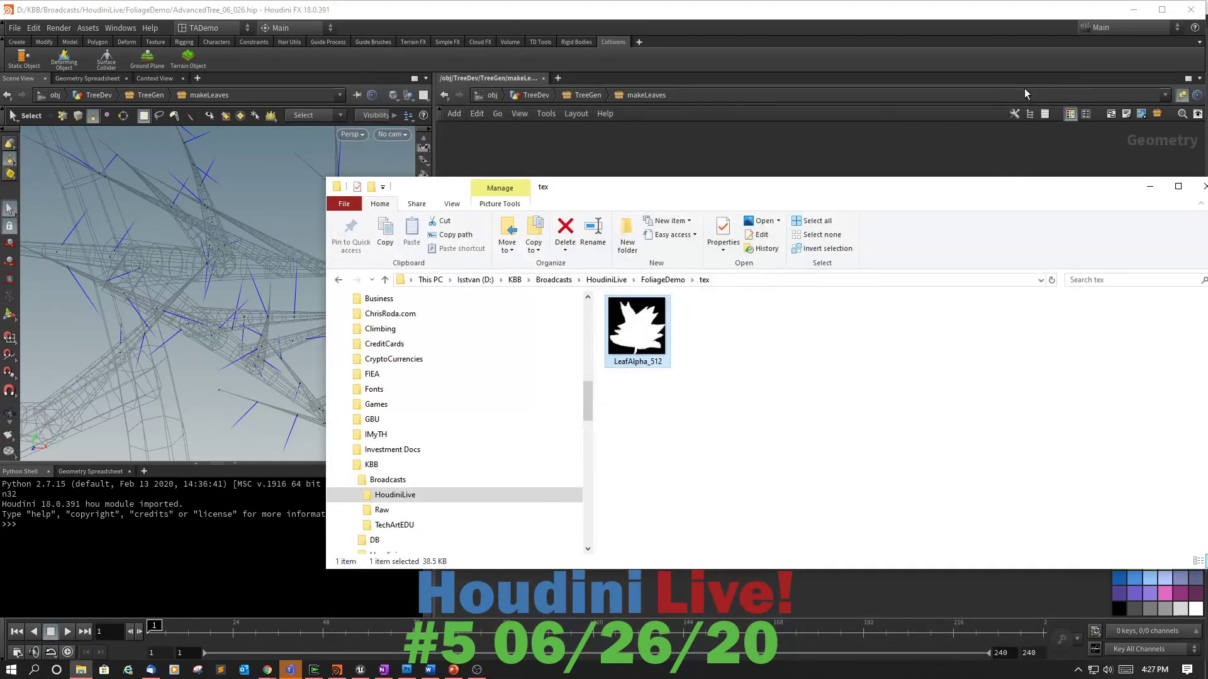
left_click(1016, 3)
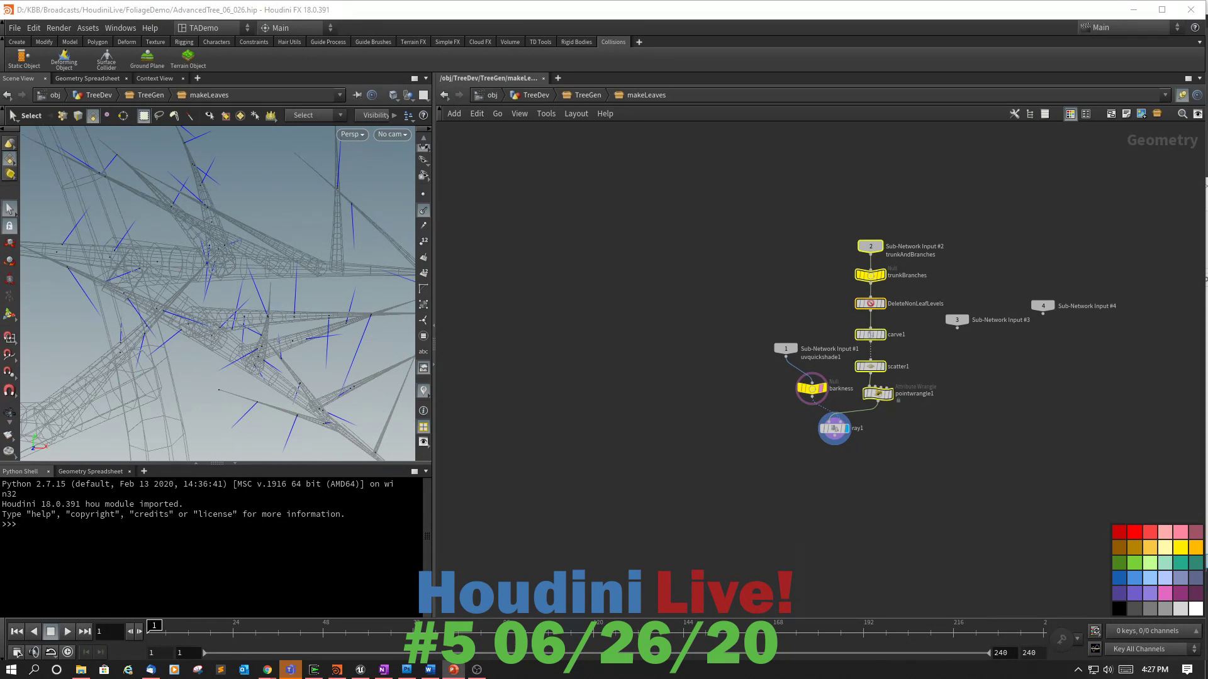
scroll(678, 410, "up", 3)
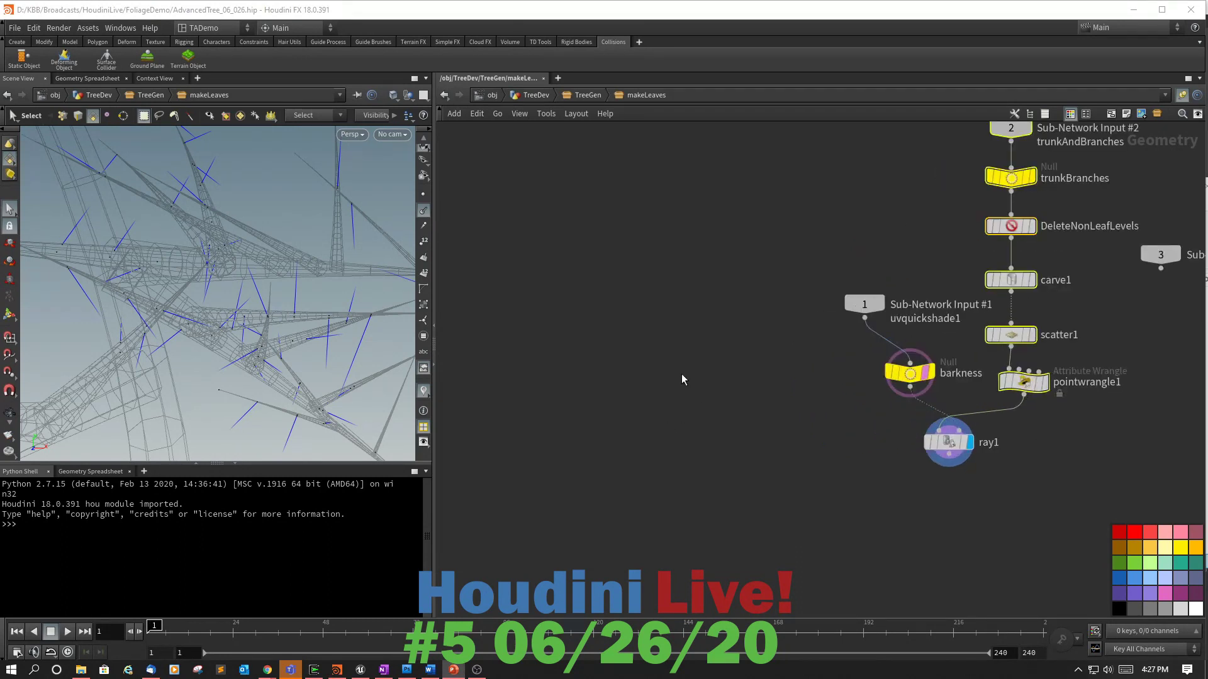
Add a Trace node in the free space beside the barkness and ray1 nodes.
key("Tab")
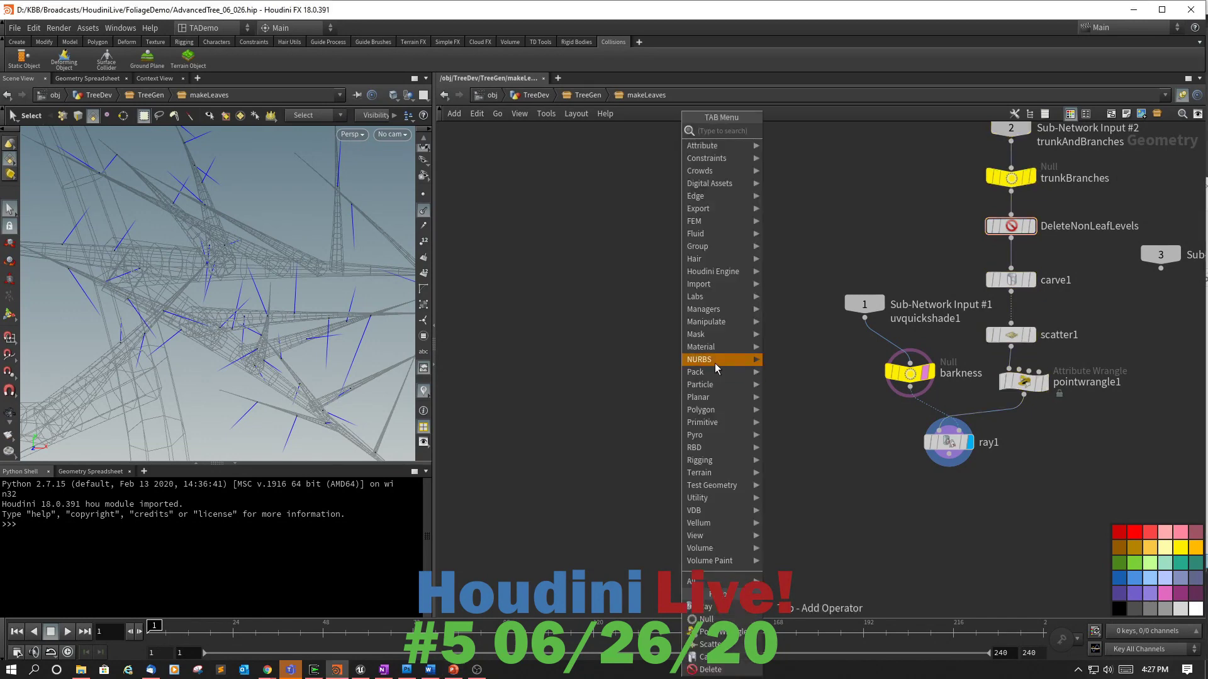
mouse_move(714, 364)
type("trace")
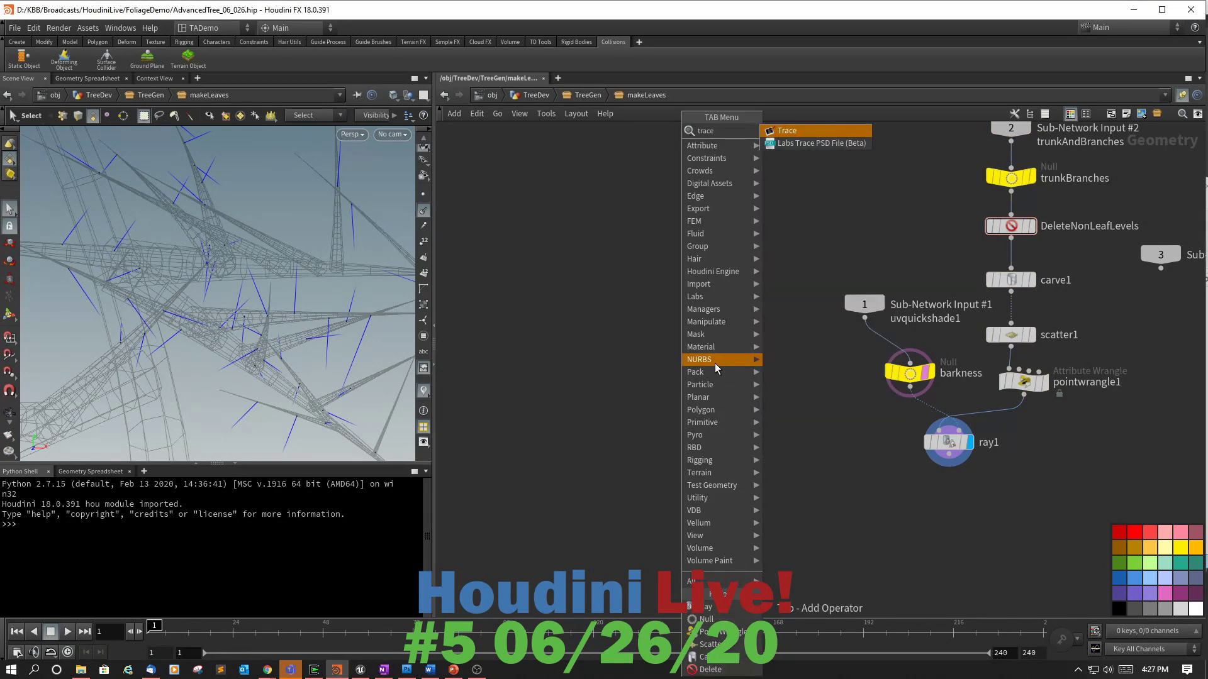
left_click(786, 134)
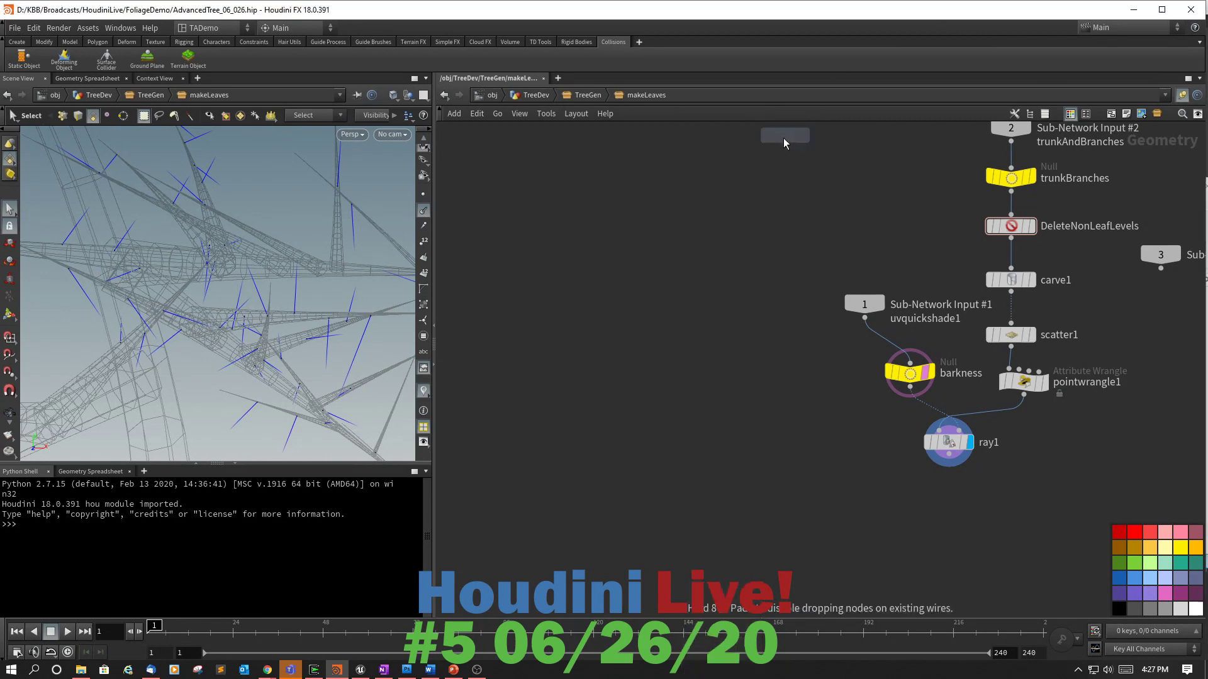
left_click(699, 407)
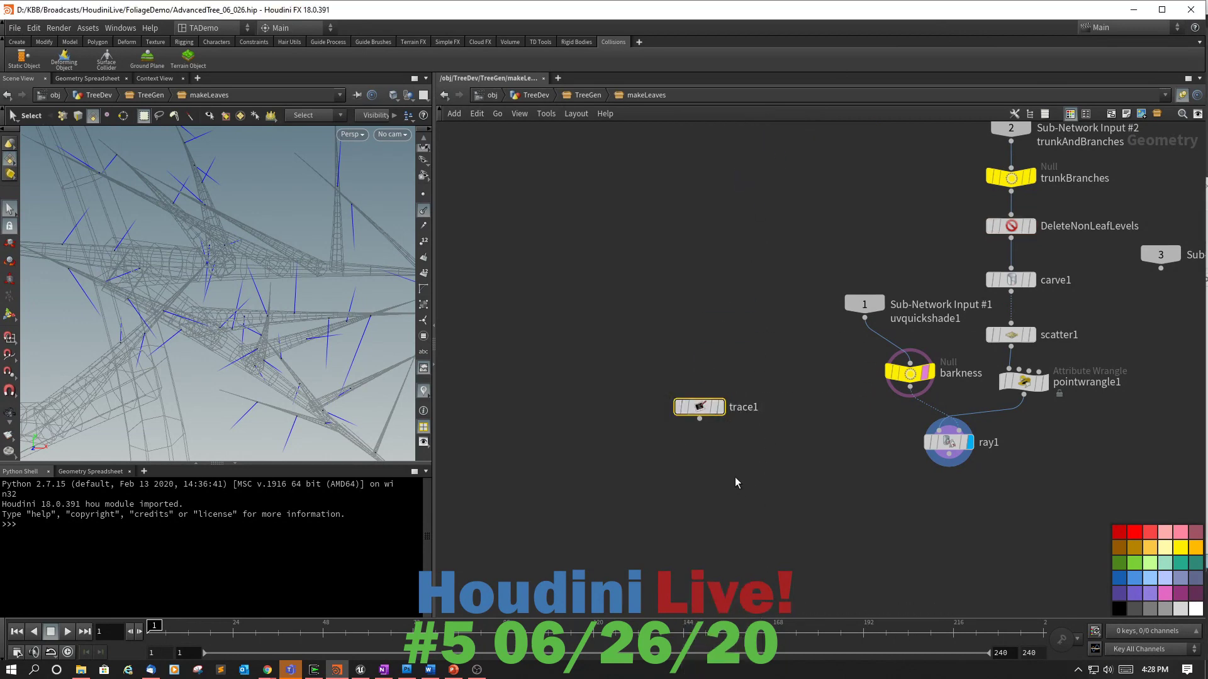
Show the parameters of trace1 and set its image input to $JOB/tex/LeafAlpha_512.jpg.
key("p")
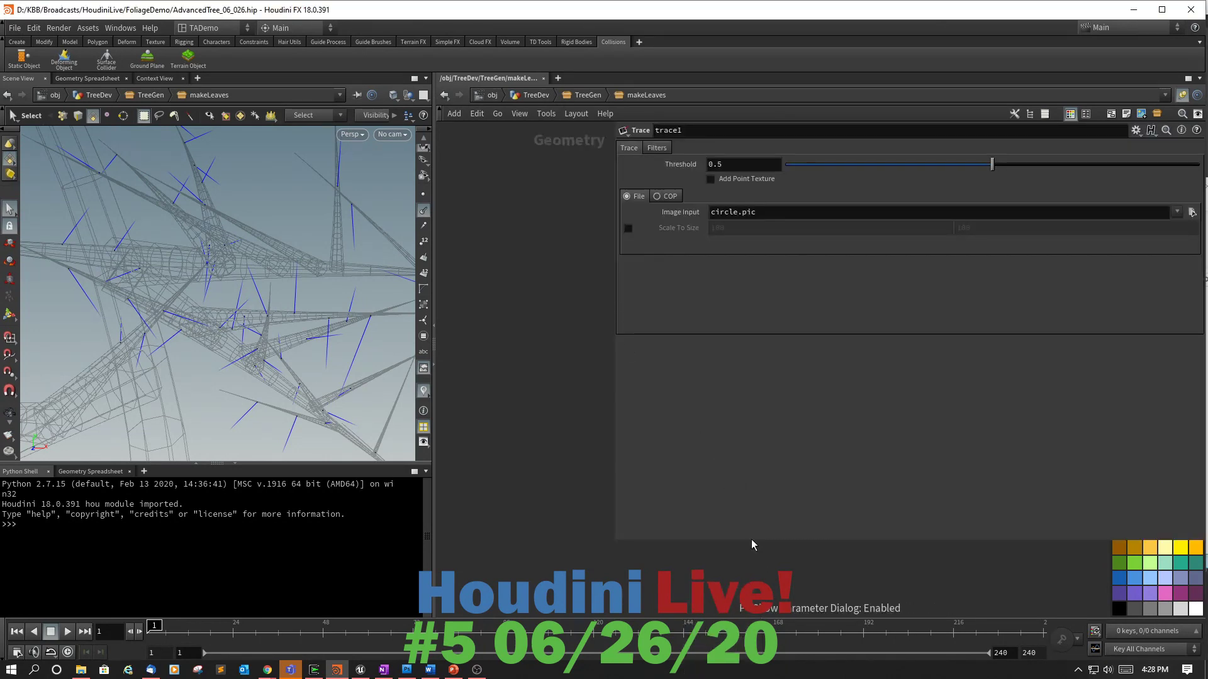
middle_click_drag(777, 585, 603, 608)
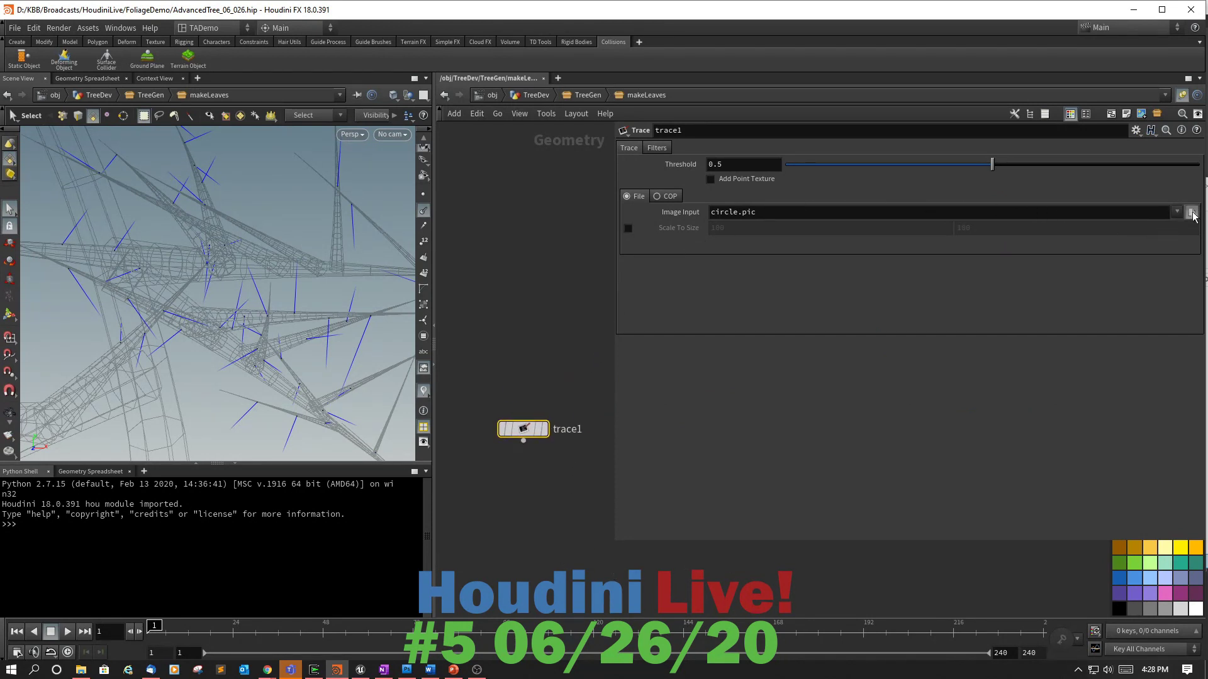
left_click(1192, 212)
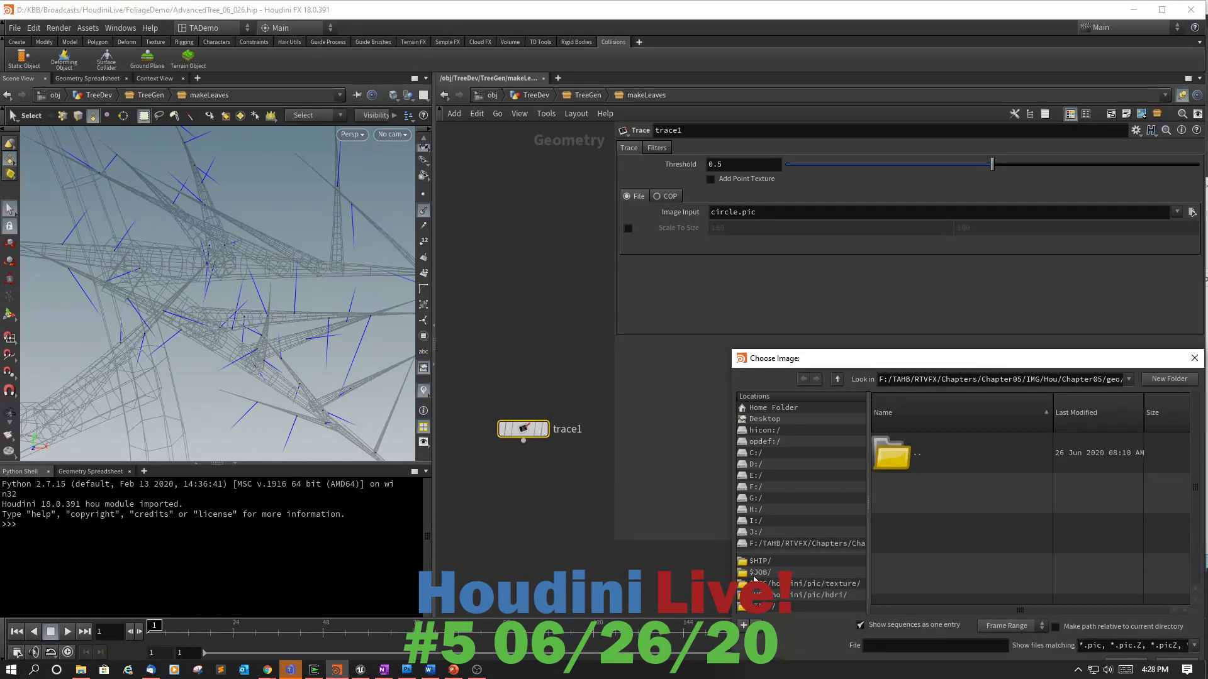
left_click(758, 573)
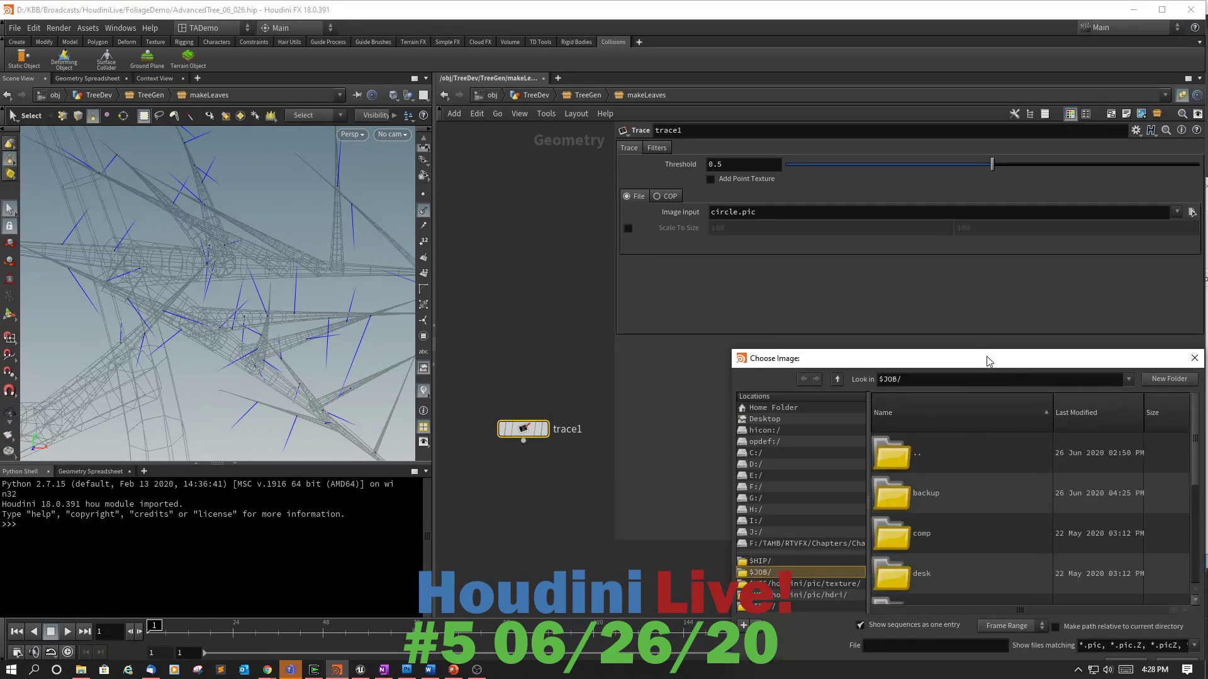
left_click_drag(984, 352, 899, 201)
left_click_drag(1109, 269, 1109, 362)
double_click(827, 403)
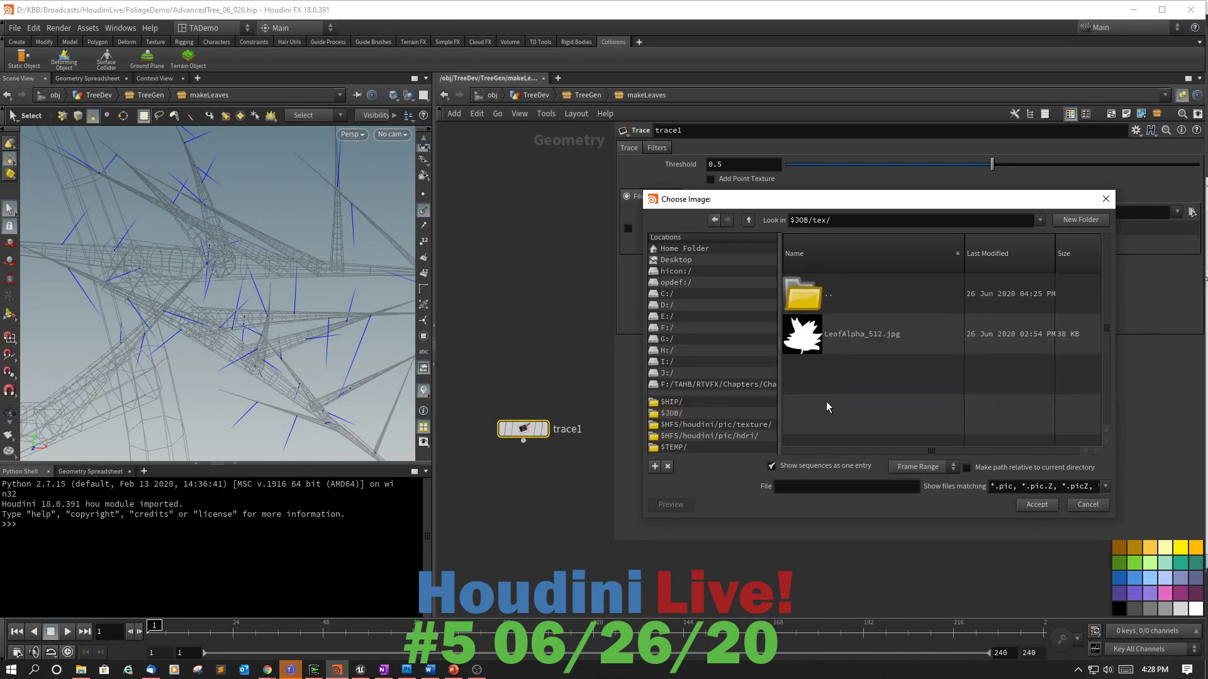
left_click(834, 346)
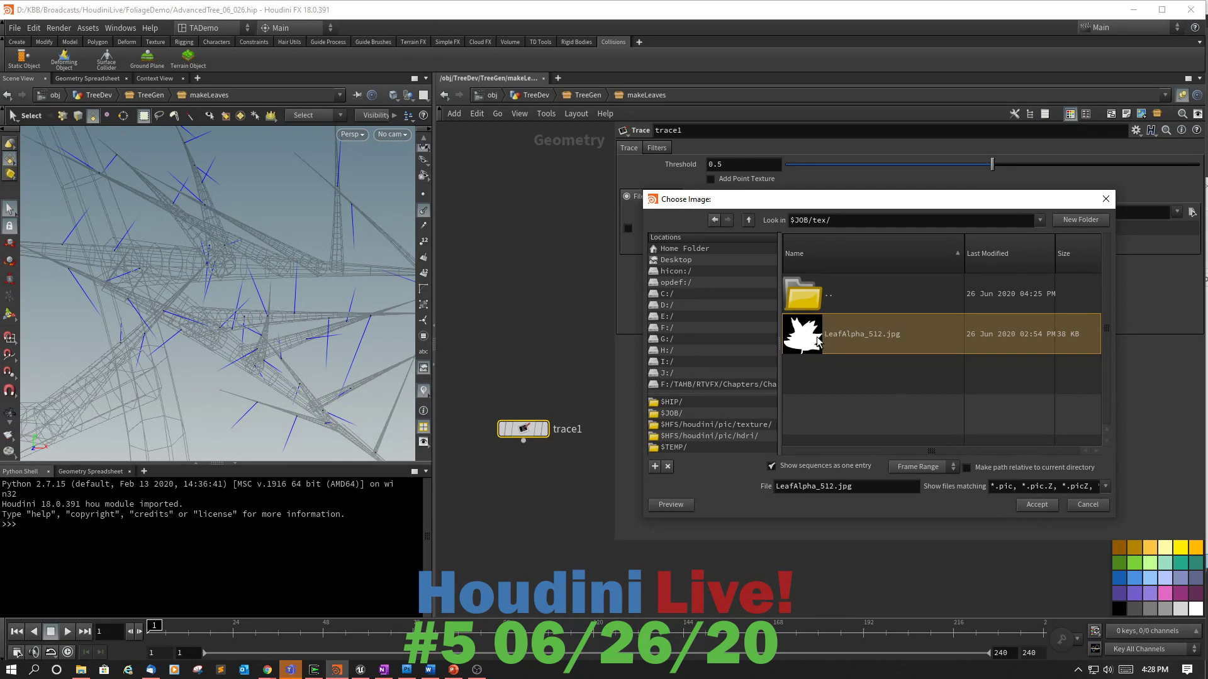
left_click(1032, 503)
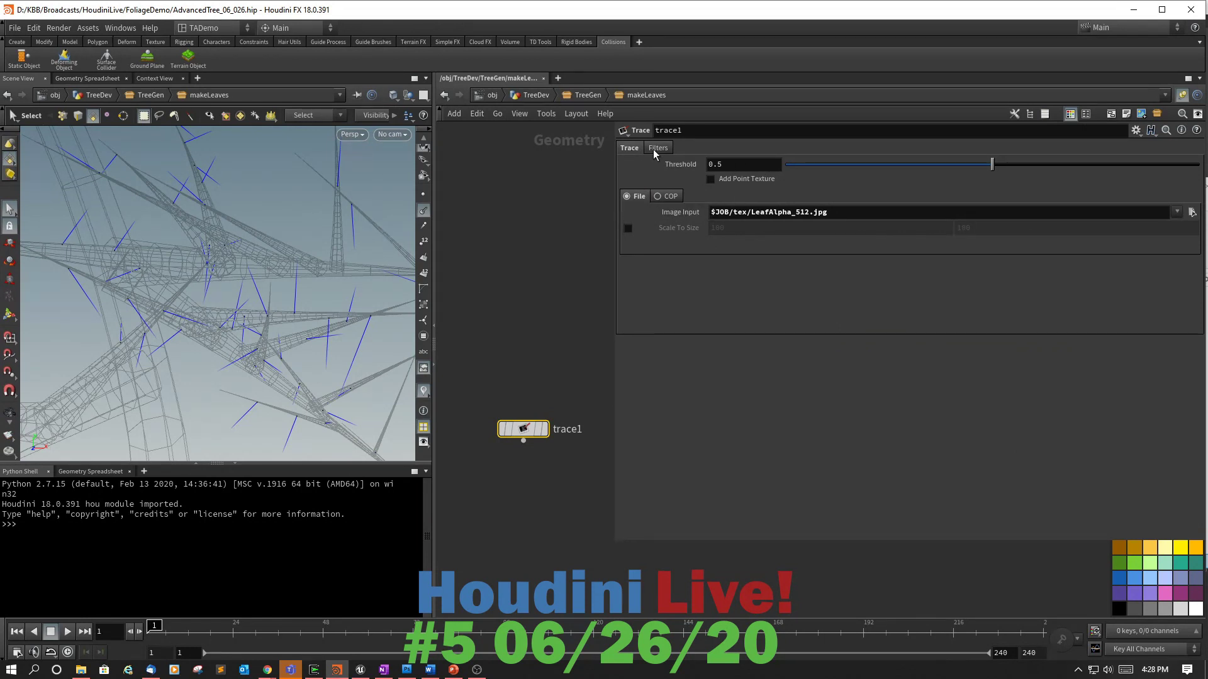
Display the trace1 node's output in the viewport and view the traced leaf face-on.
left_click(541, 432)
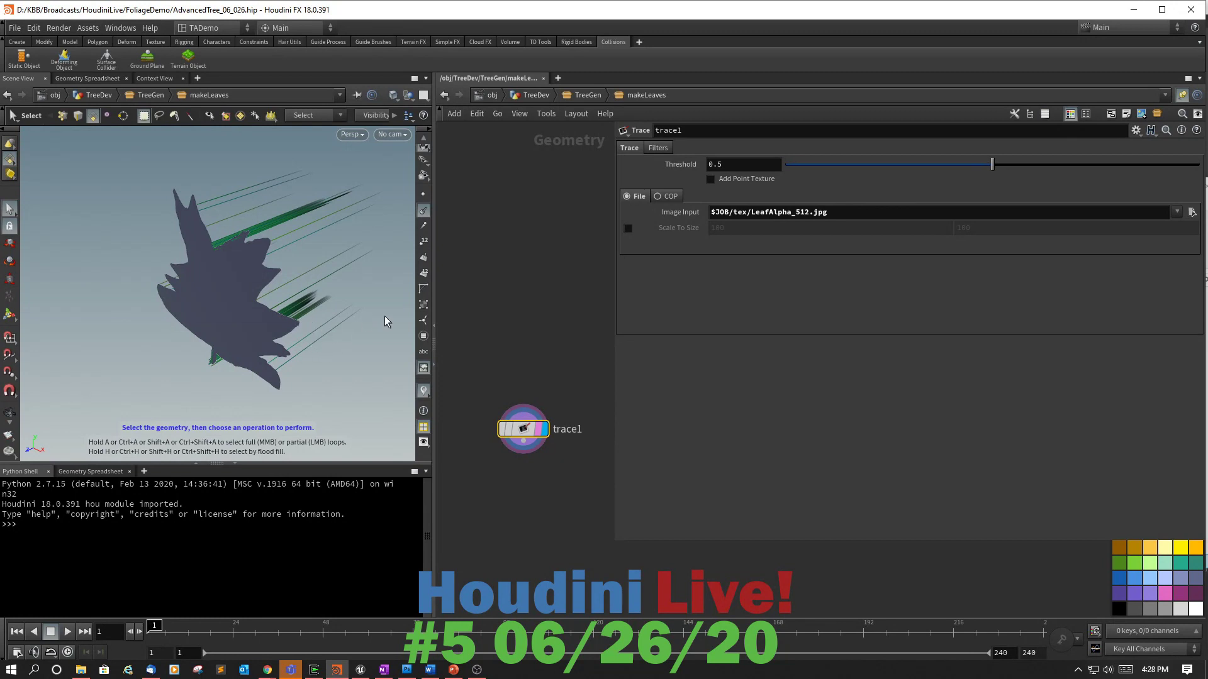
key("Escape")
left_click_drag(353, 296, 380, 258)
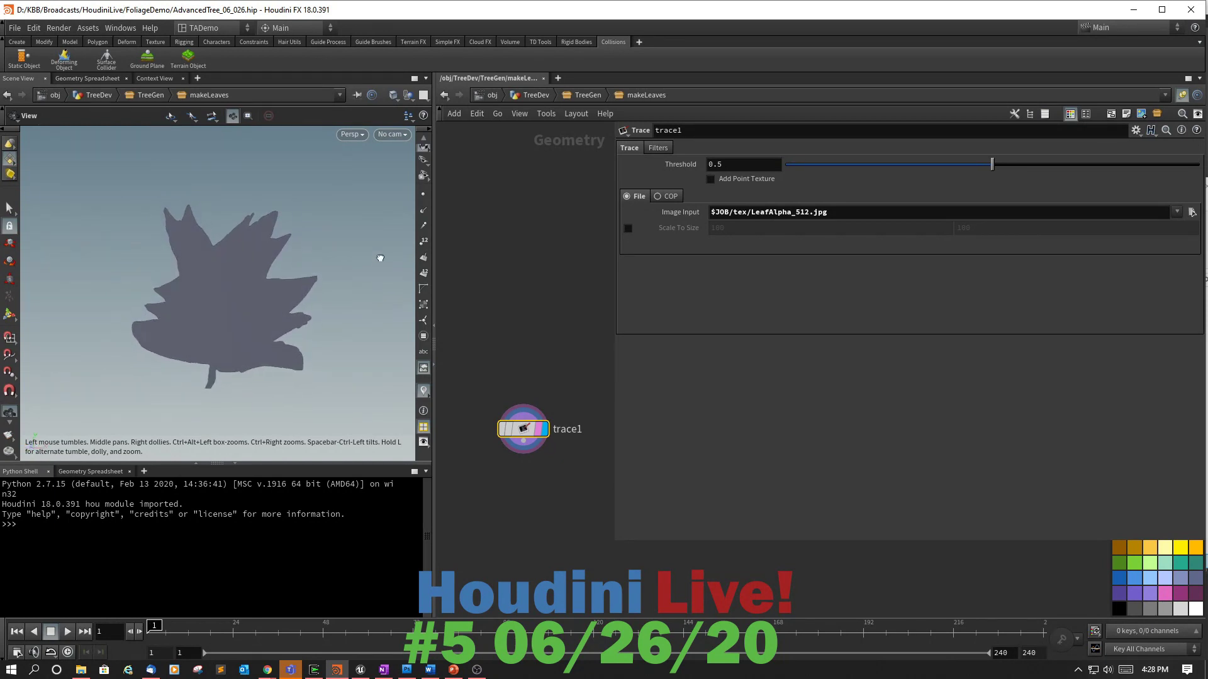
left_click_drag(321, 360, 294, 348)
key("s")
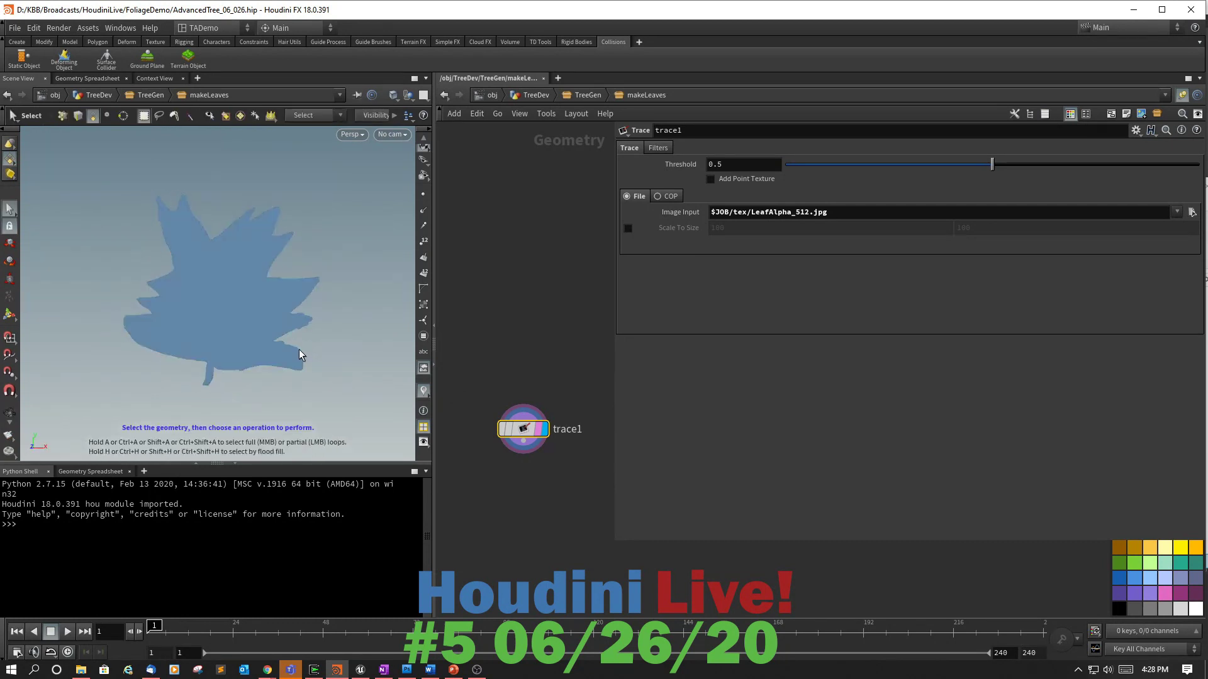
Turn on the origin gnomon in the viewport's display options to mark the origin on the leaf.
left_click(423, 443)
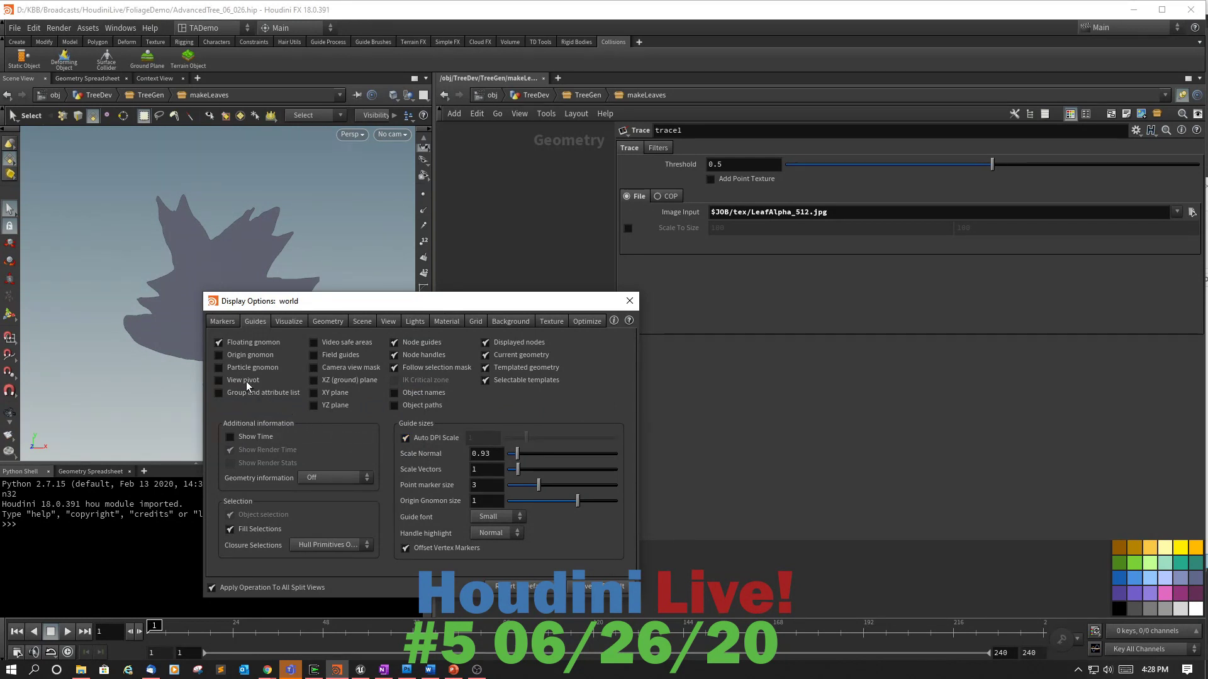
left_click(629, 300)
key("Escape")
left_click_drag(350, 328, 374, 275)
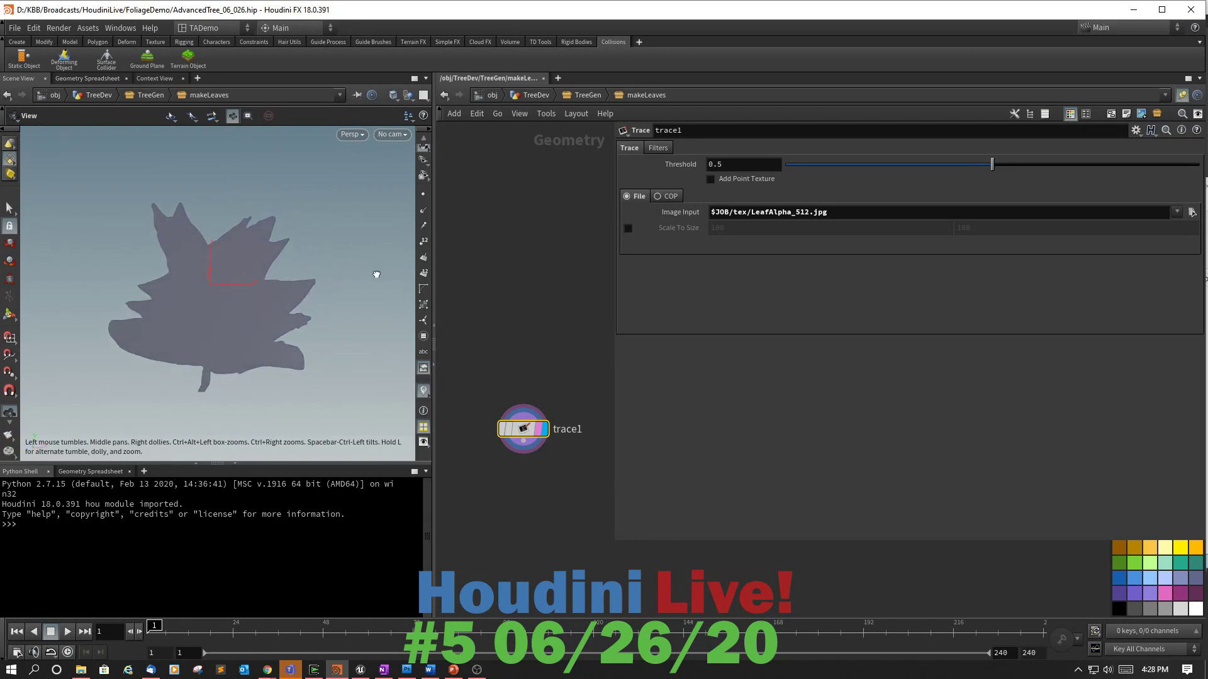
key("s")
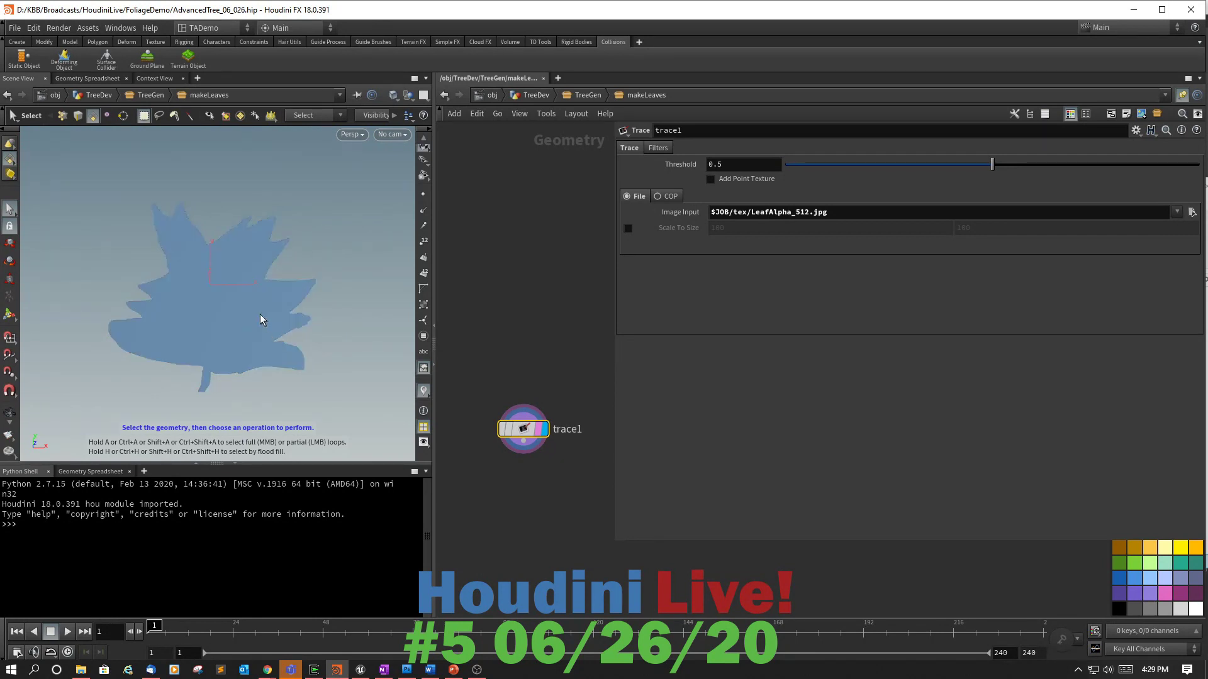
Move trace1 upward, connect a Transform node below it and display the Transform node's output.
left_click_drag(526, 445, 519, 360)
left_click(519, 359)
key("Tab")
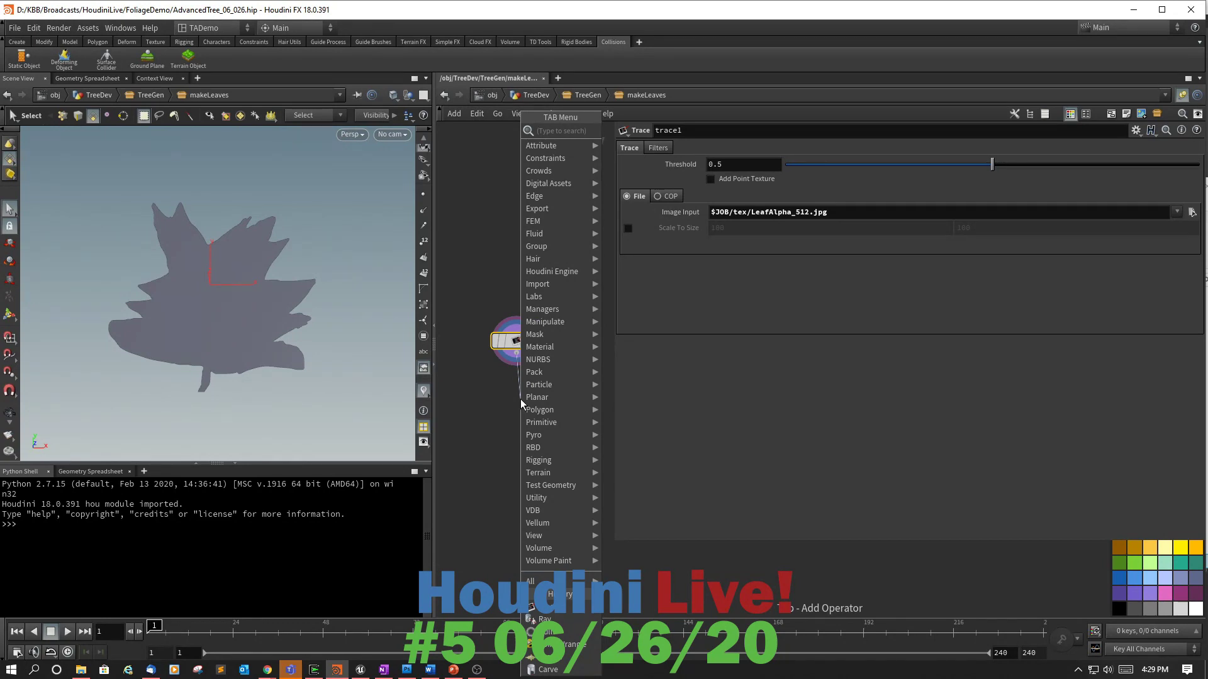
type("trans")
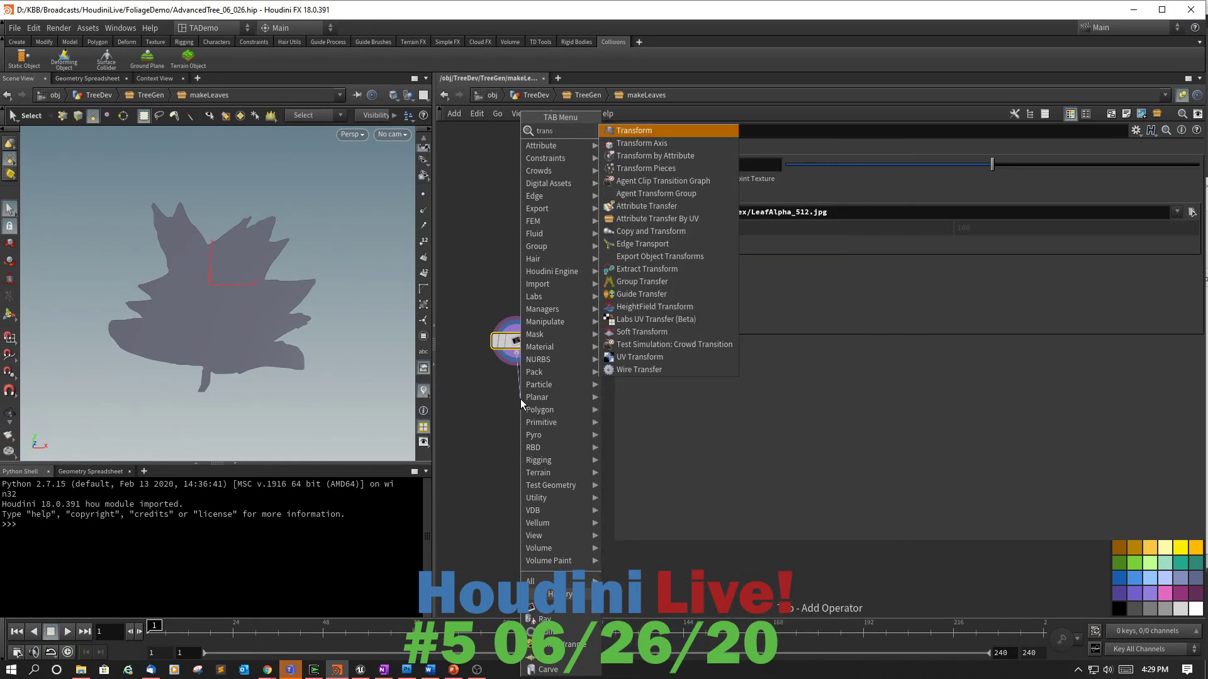
key("Return")
left_click(535, 397)
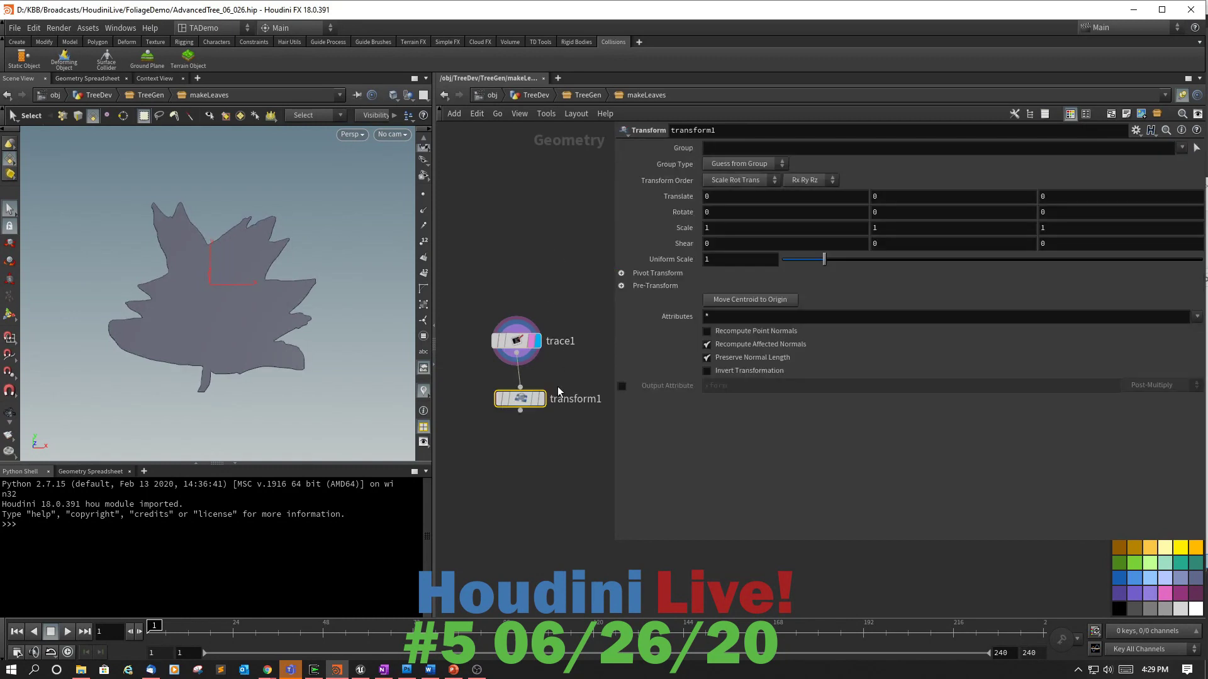
left_click(539, 399)
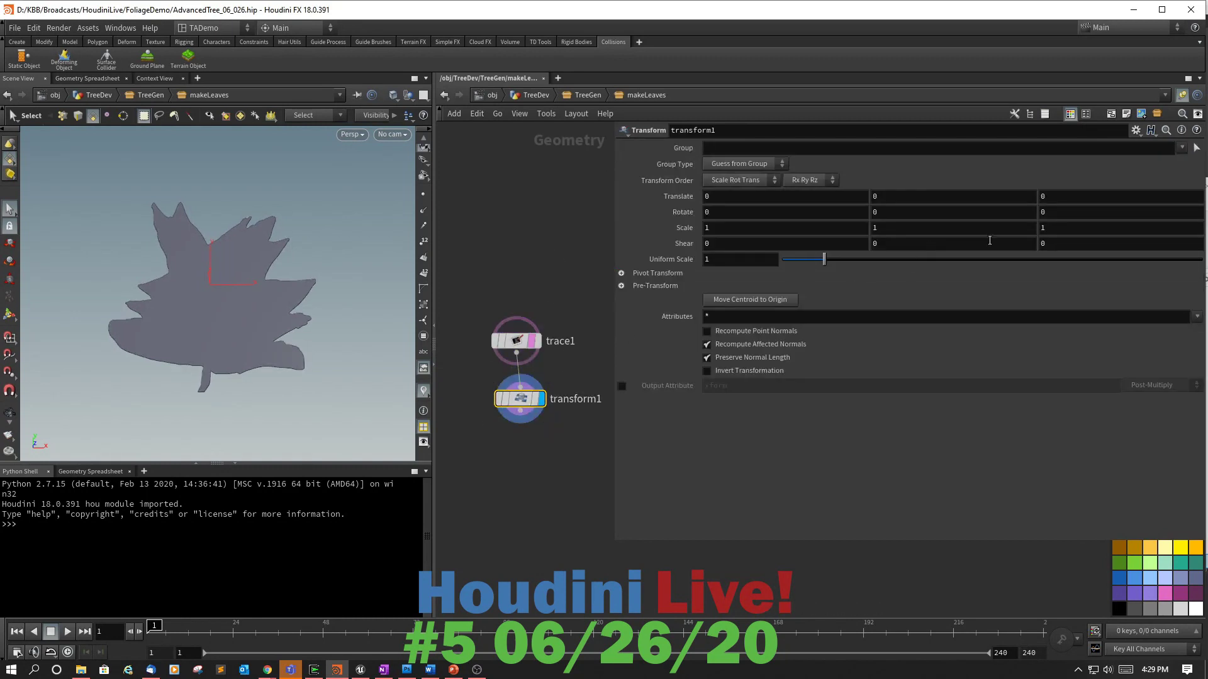
Set transform1's Z rotation to 90 and turn off the template display of trace1.
left_click(1097, 211)
type("90")
key("Return")
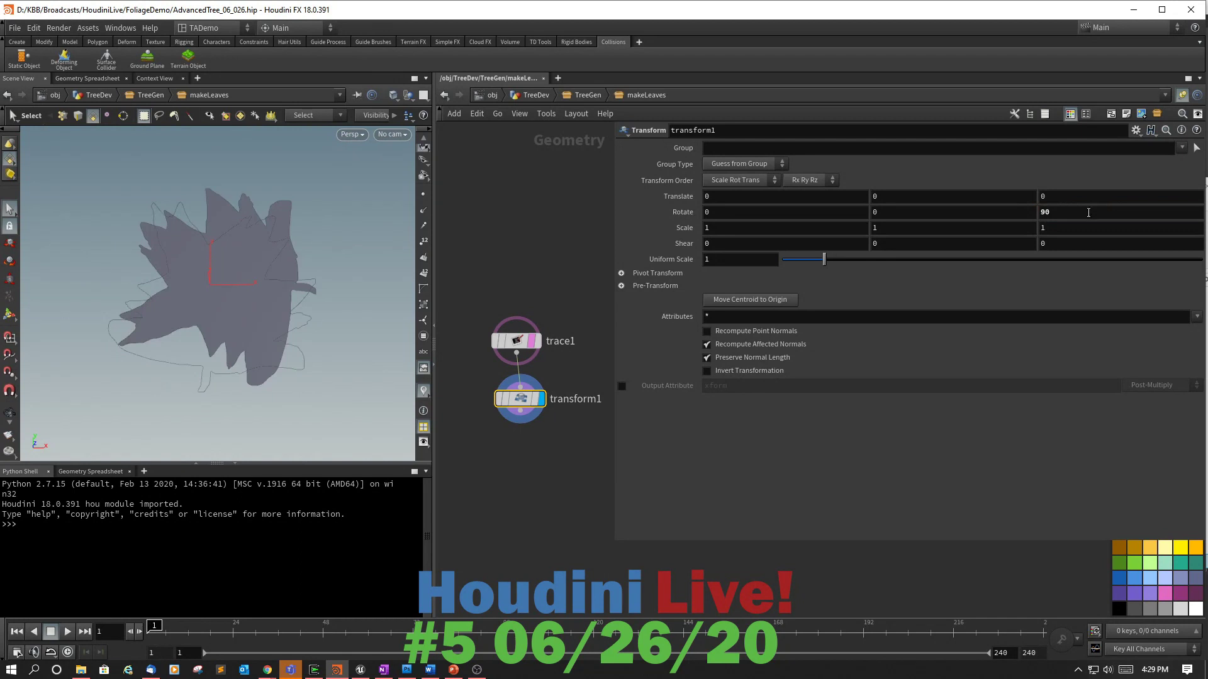
left_click(531, 342)
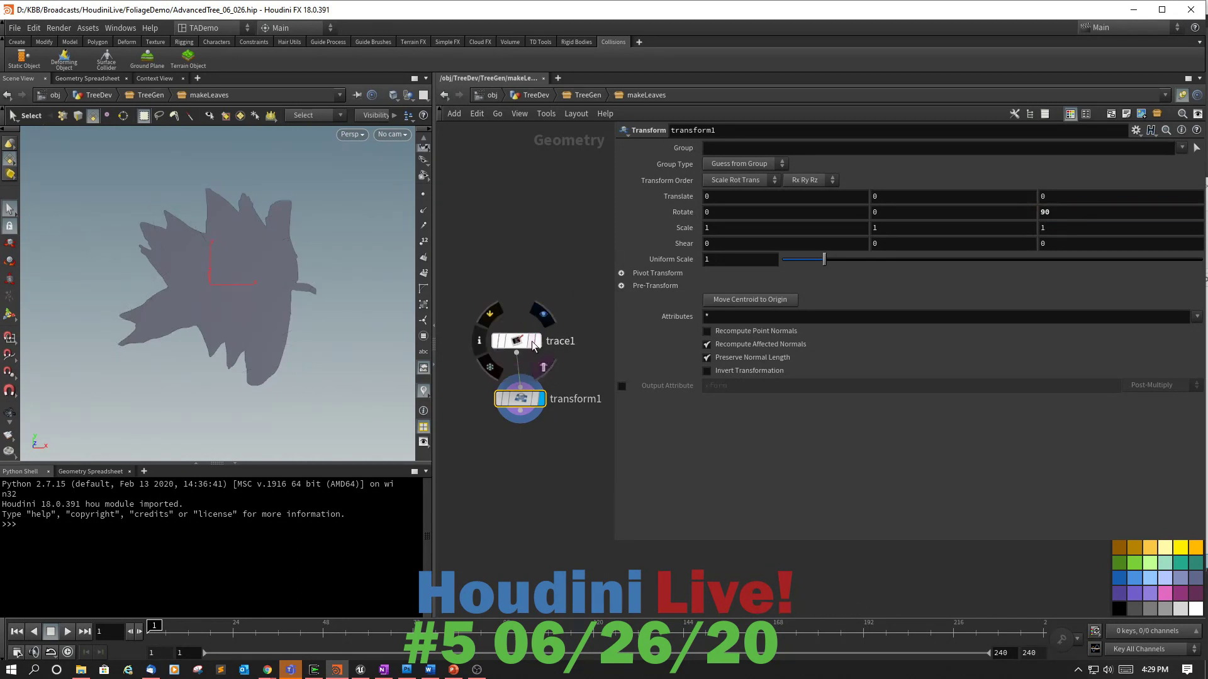
key("alt+Tab")
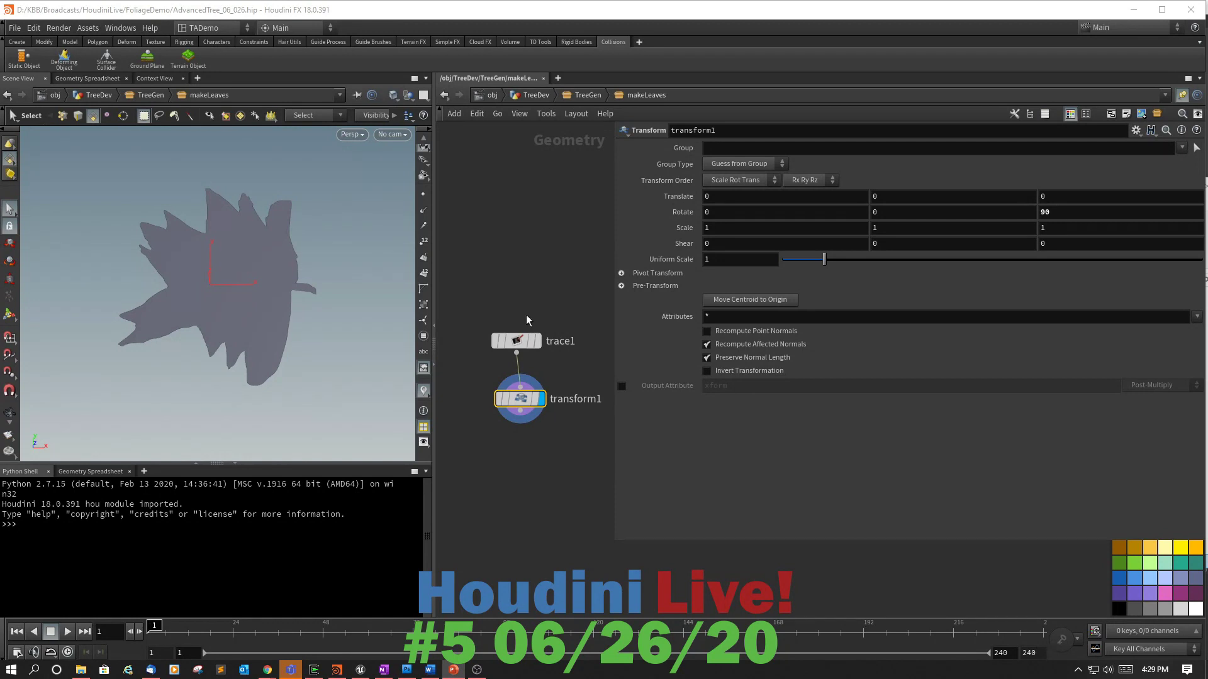
Move transform1 directly below trace1, connect a UV Texture node aligned beneath it and display the new node.
left_click_drag(529, 404, 526, 382)
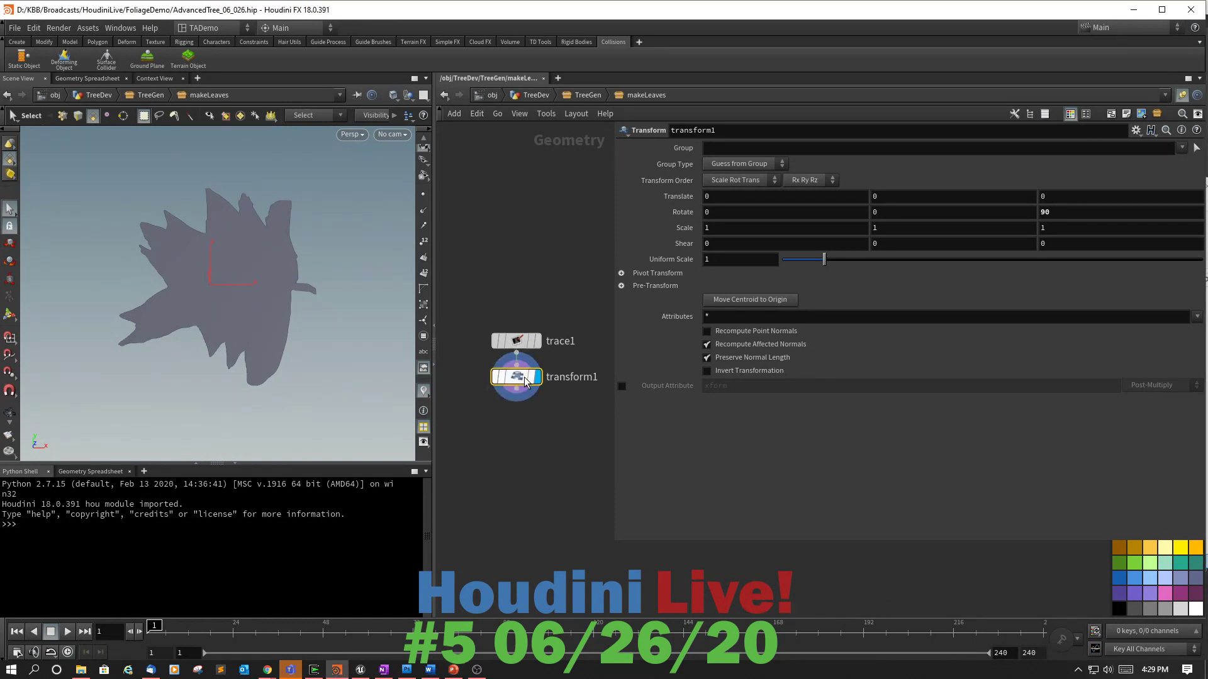
left_click(517, 388)
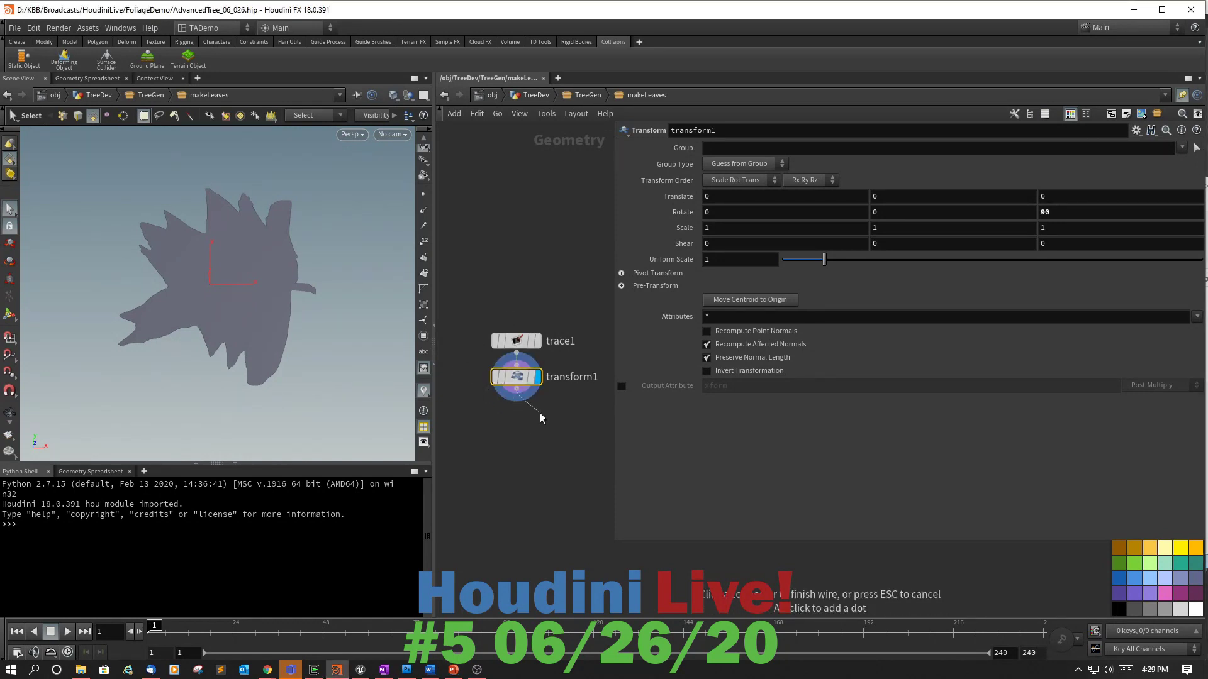
key("Tab")
type("uv")
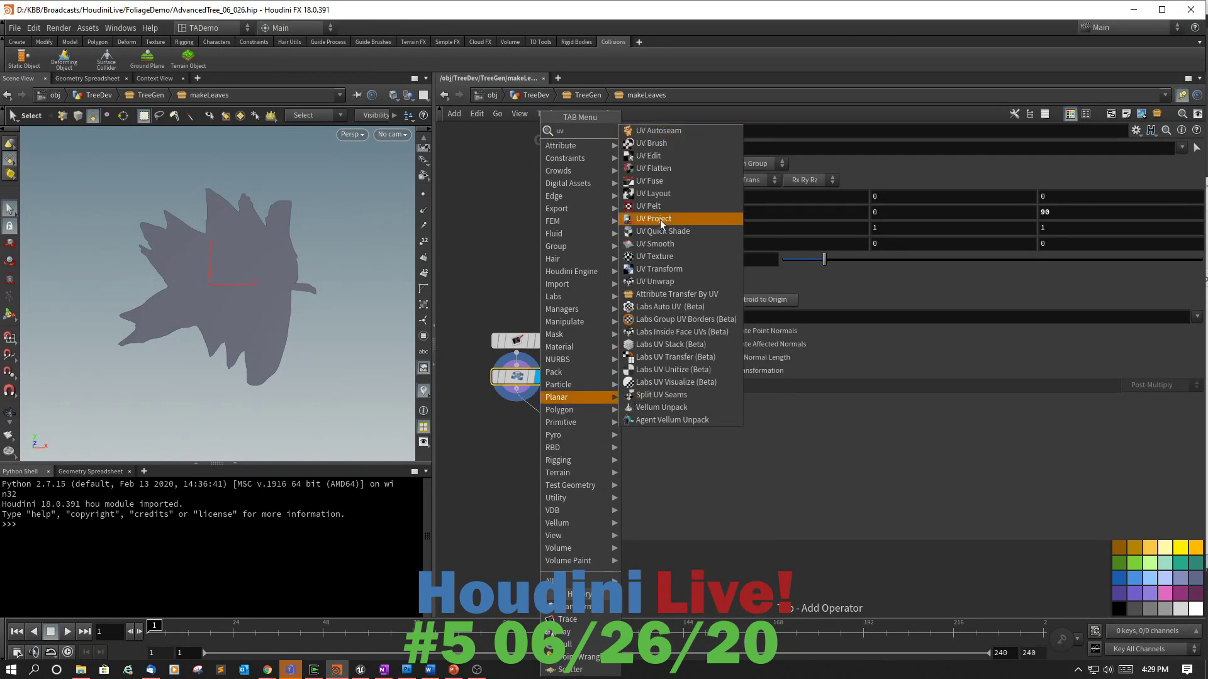
left_click(652, 258)
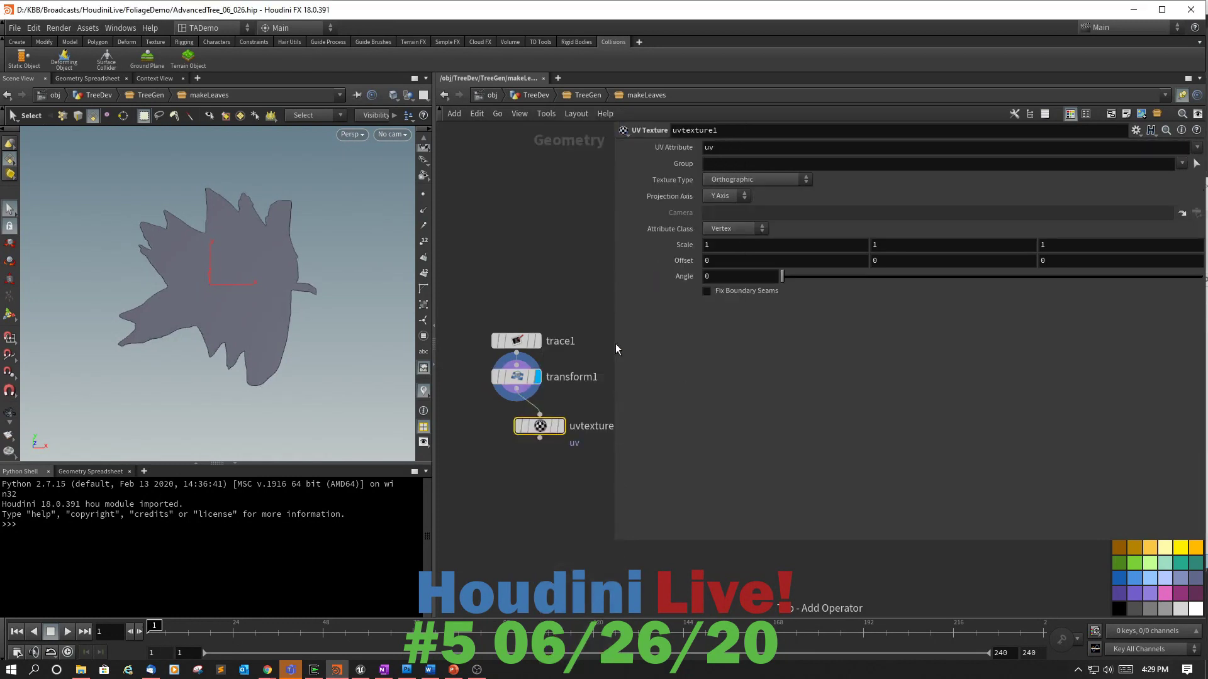
left_click_drag(551, 430, 526, 428)
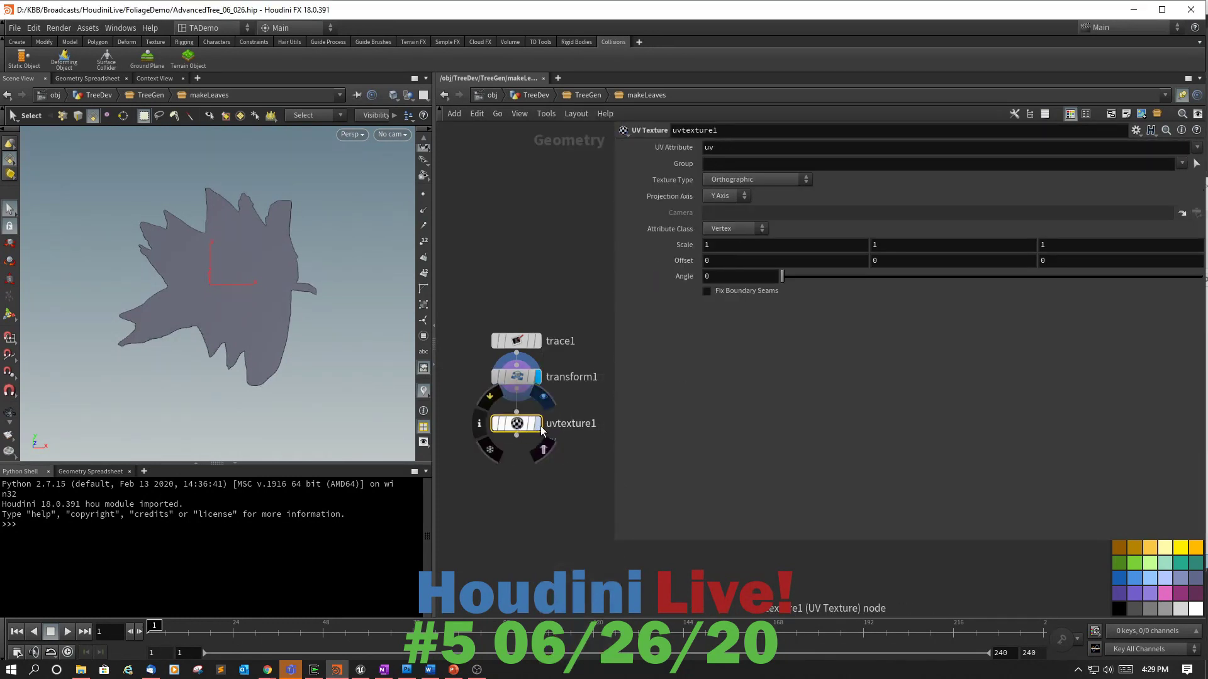
left_click(540, 425)
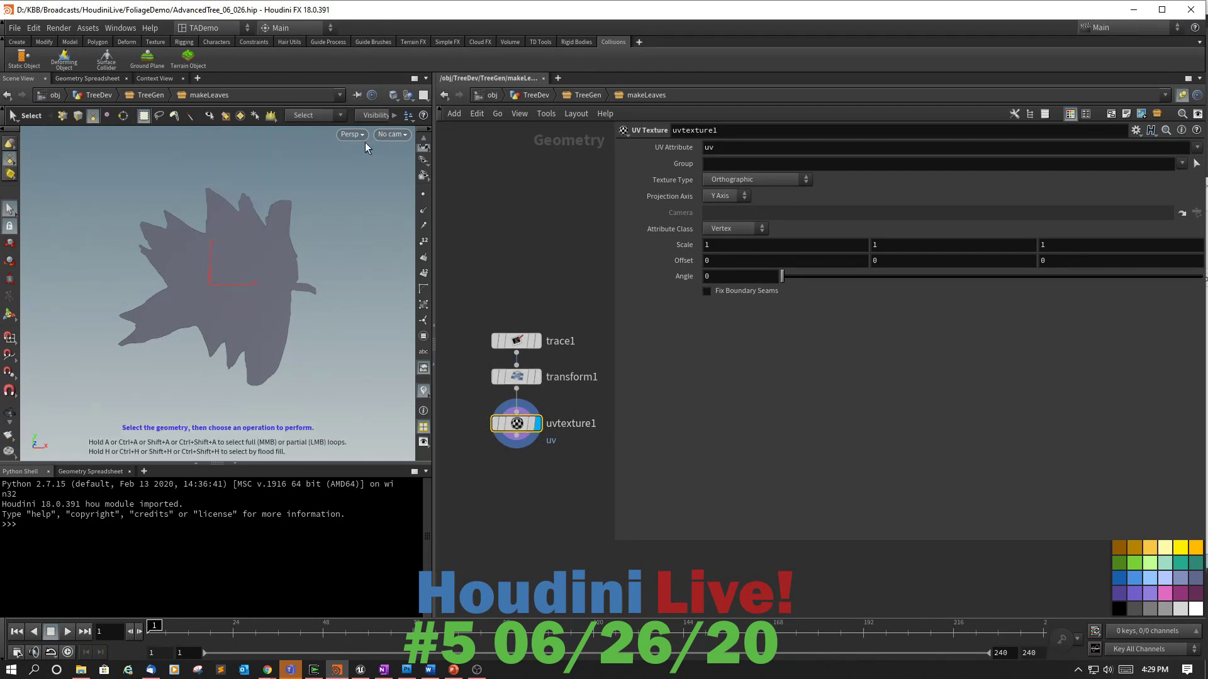
Switch the viewport to the UV view and inspect the leaf's UV layout from uvtexture1 against the grid.
left_click(350, 135)
mouse_move(354, 161)
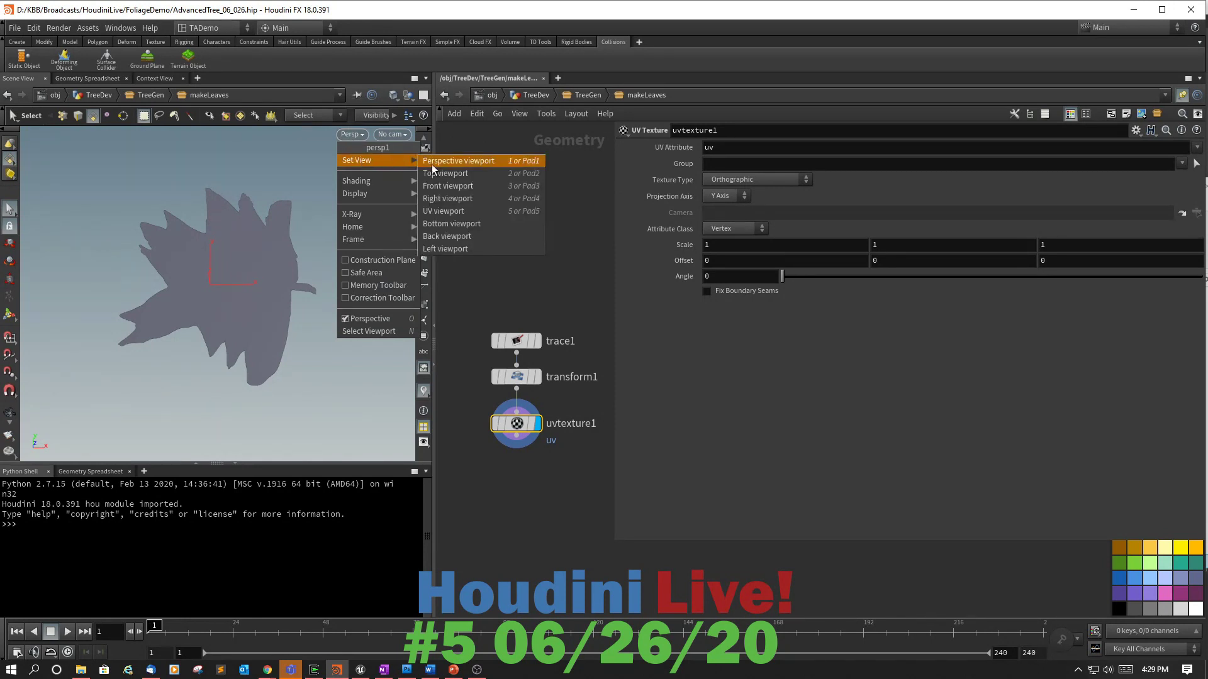
left_click(453, 210)
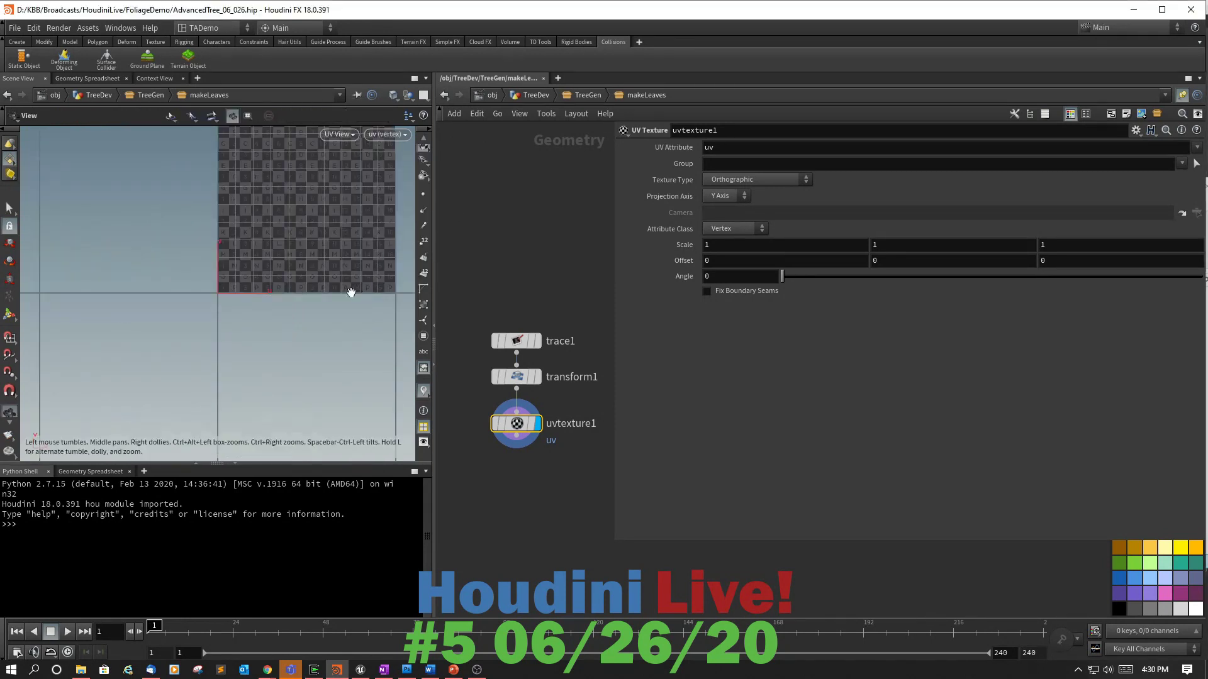
right_click_drag(350, 291, 351, 279, "alt")
middle_click_drag(329, 228, 272, 327, "alt")
scroll(270, 329, "up", 2)
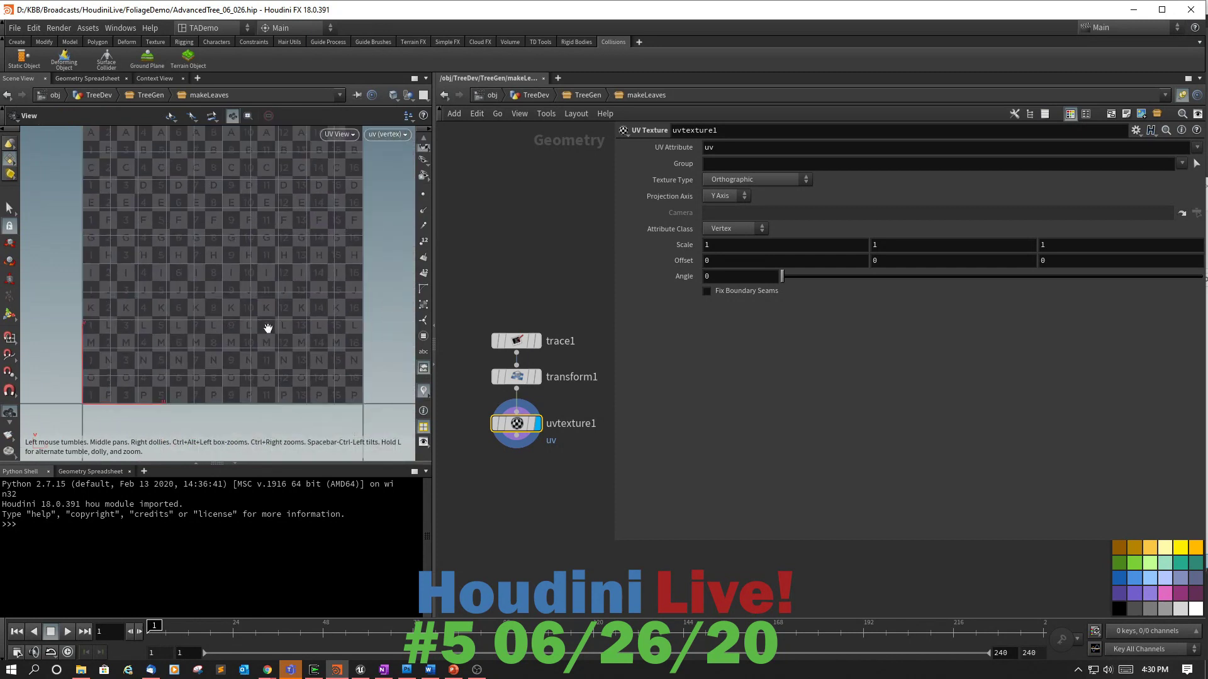
scroll(268, 321, "down", 4)
scroll(269, 320, "up", 5)
scroll(273, 312, "up", 1)
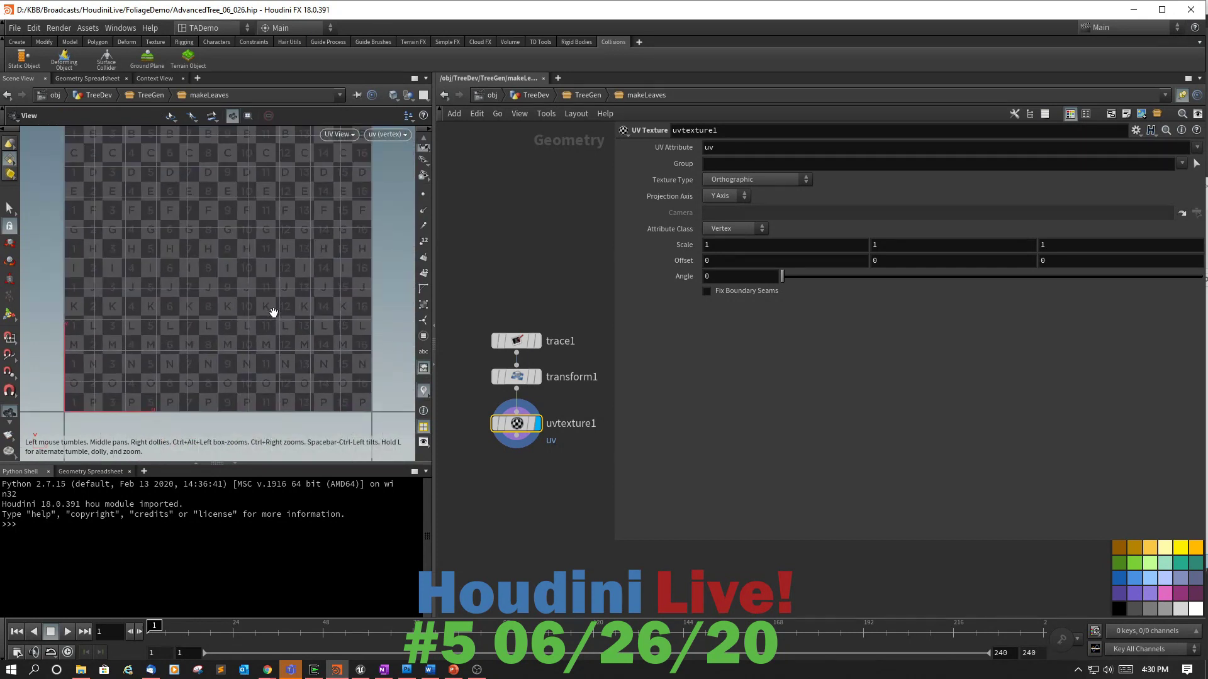
scroll(270, 316, "down", 3)
scroll(272, 315, "up", 2)
scroll(273, 315, "down", 5)
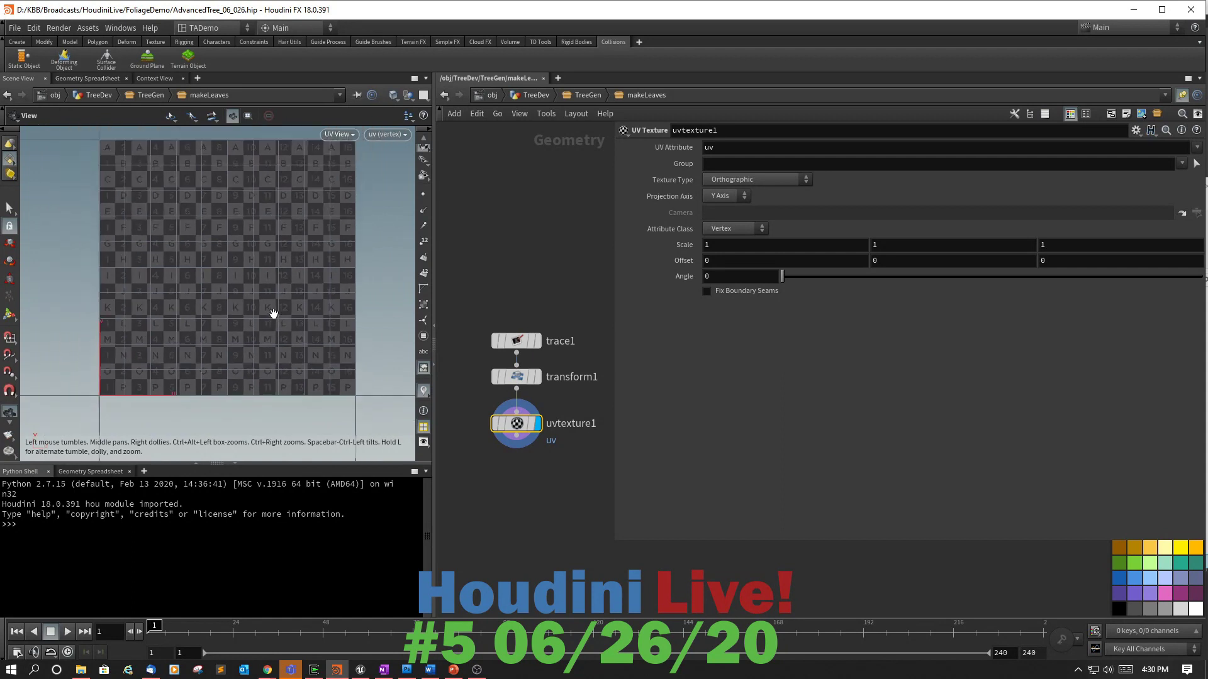
Return the viewport to the perspective view of the leaf with the Select tool active.
key("s")
left_click(337, 136)
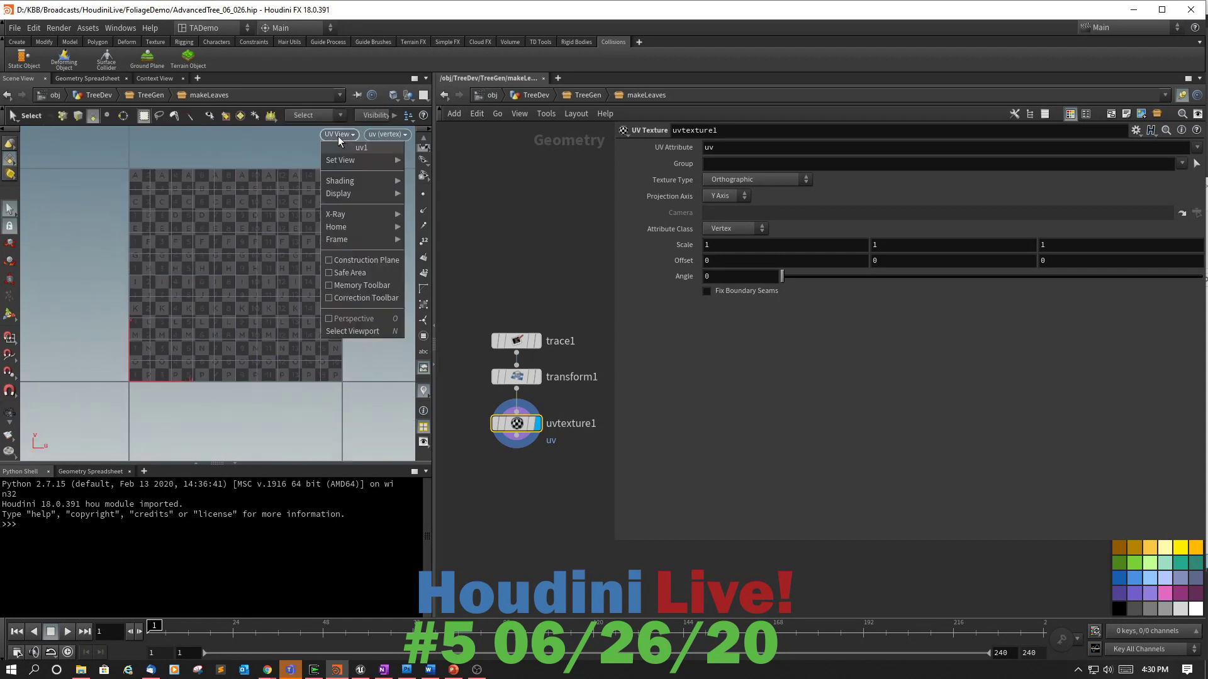
mouse_move(347, 162)
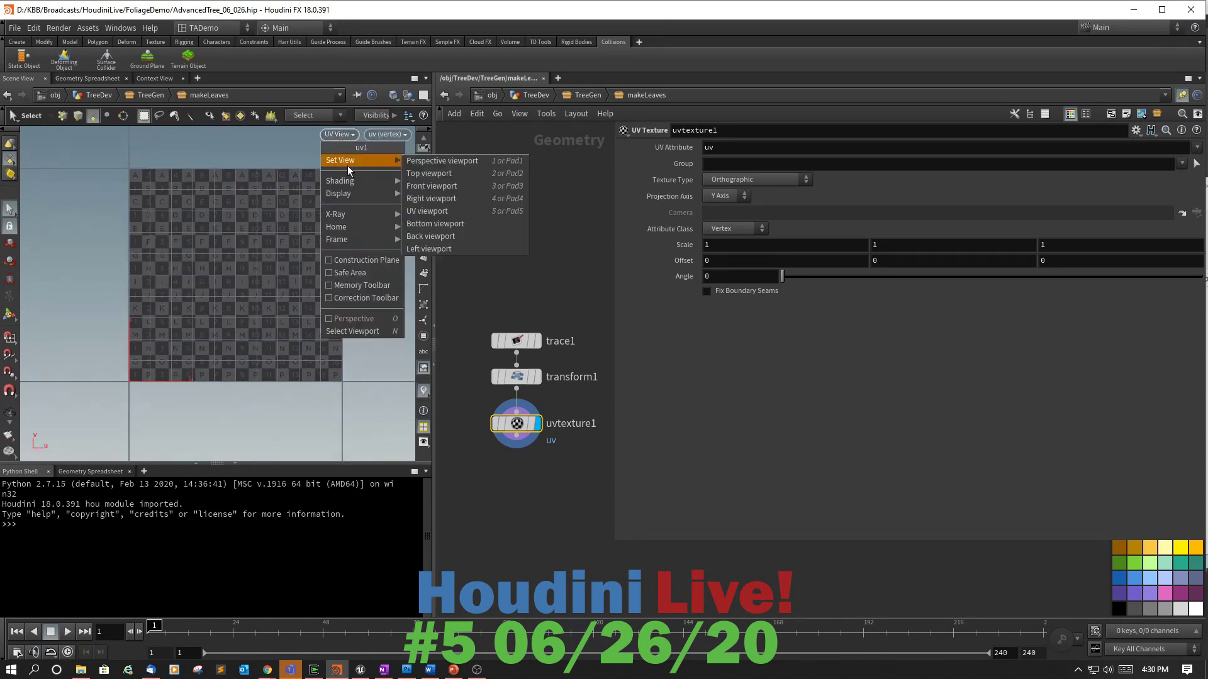
left_click(414, 163)
left_click_drag(380, 221, 337, 294)
key("s")
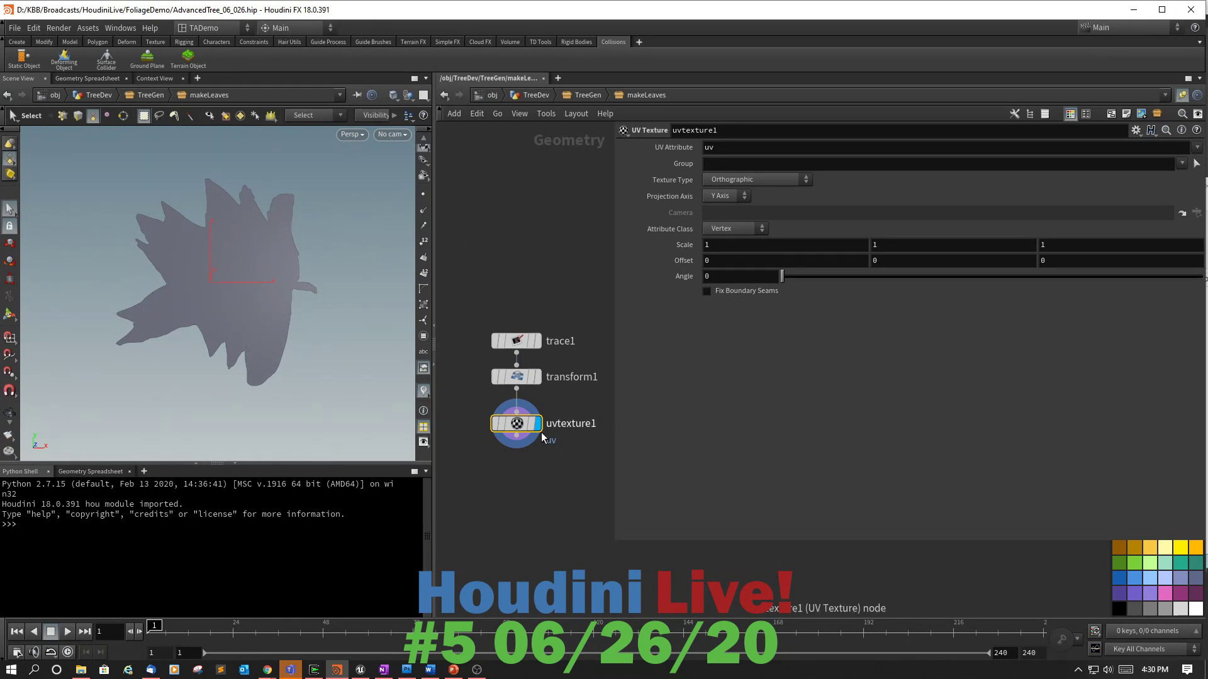
Add a Material Network node in the empty space above and beside trace1.
mouse_move(522, 425)
middle_click_drag(495, 293, 554, 313)
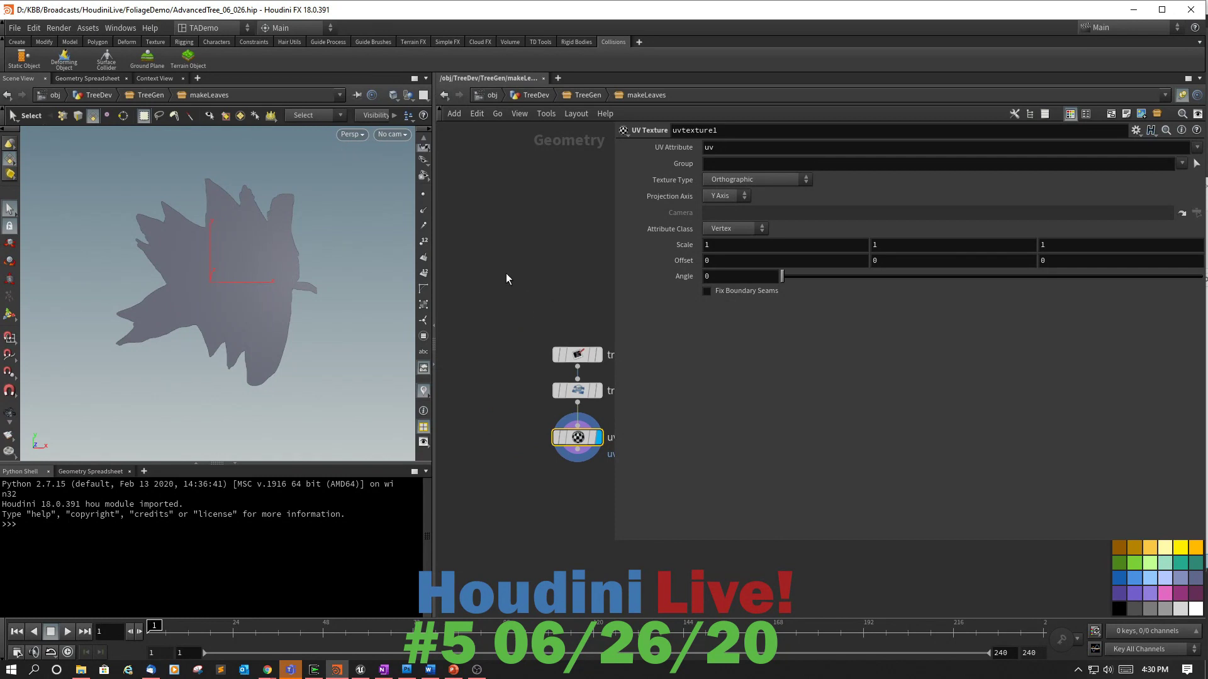
key("Tab")
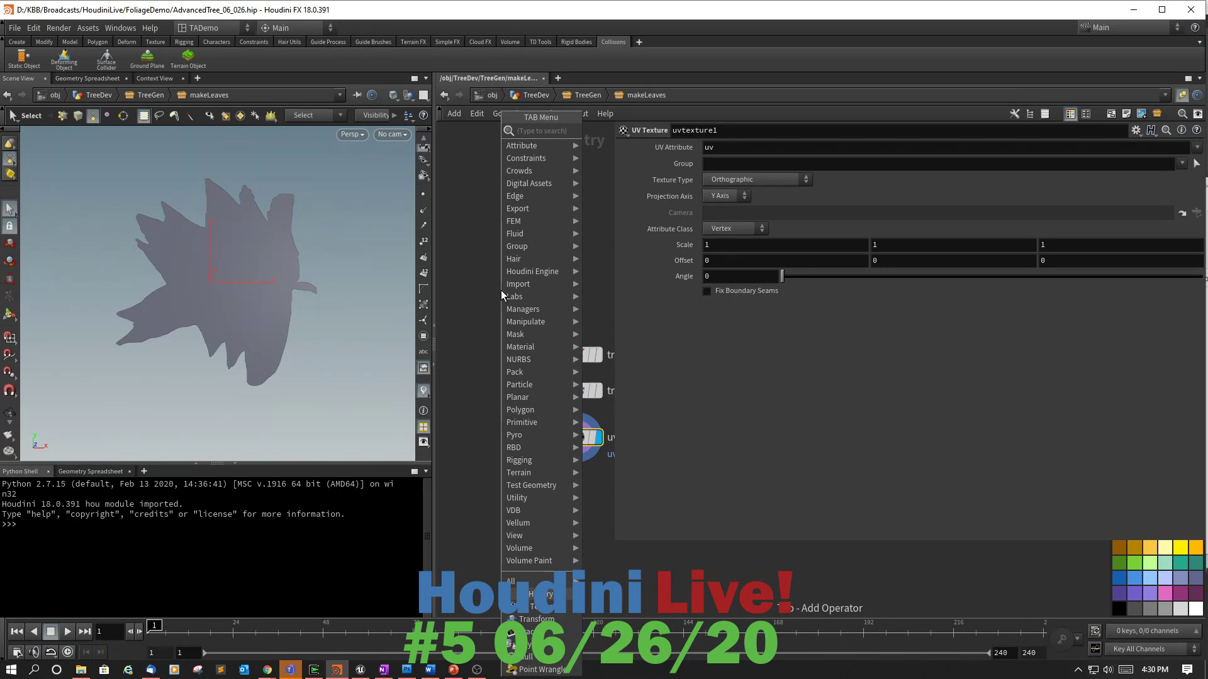
type("ma")
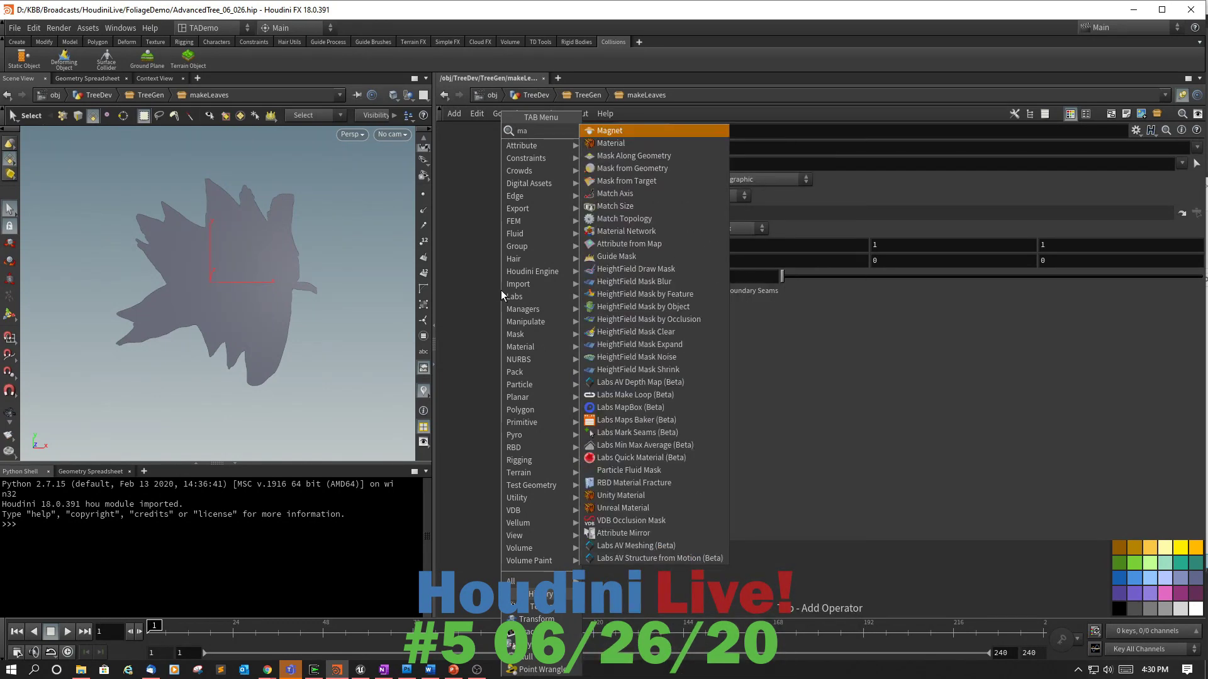
type("t")
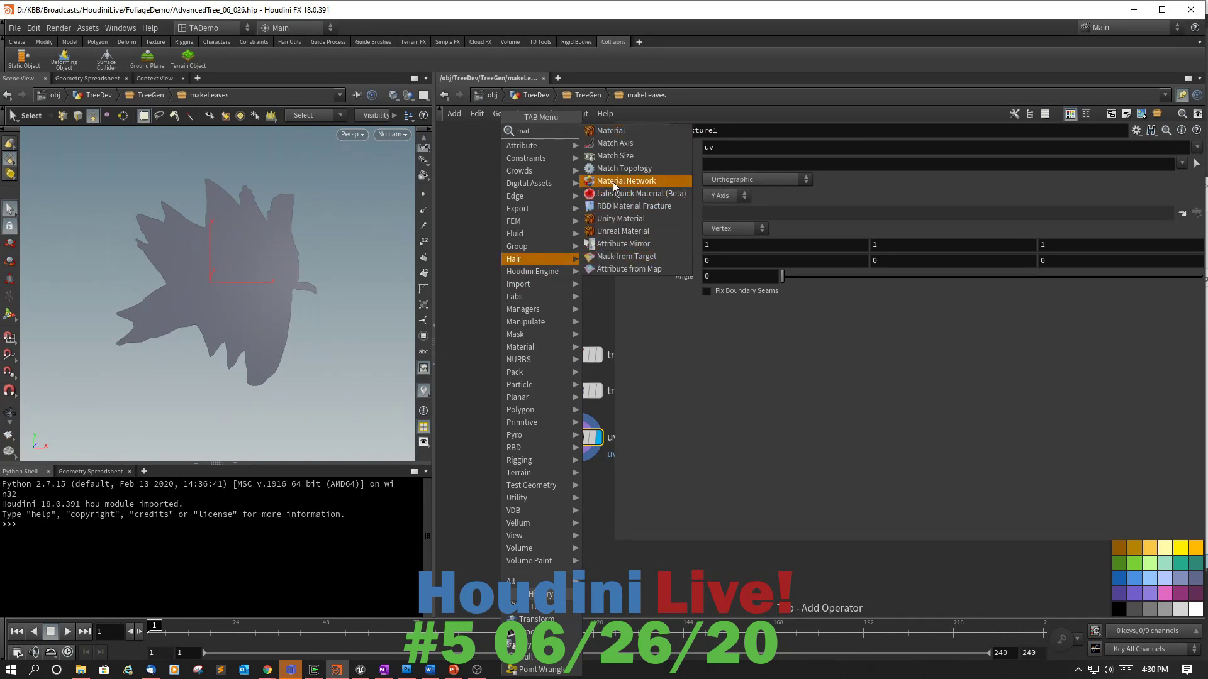
left_click(613, 182)
left_click(493, 306)
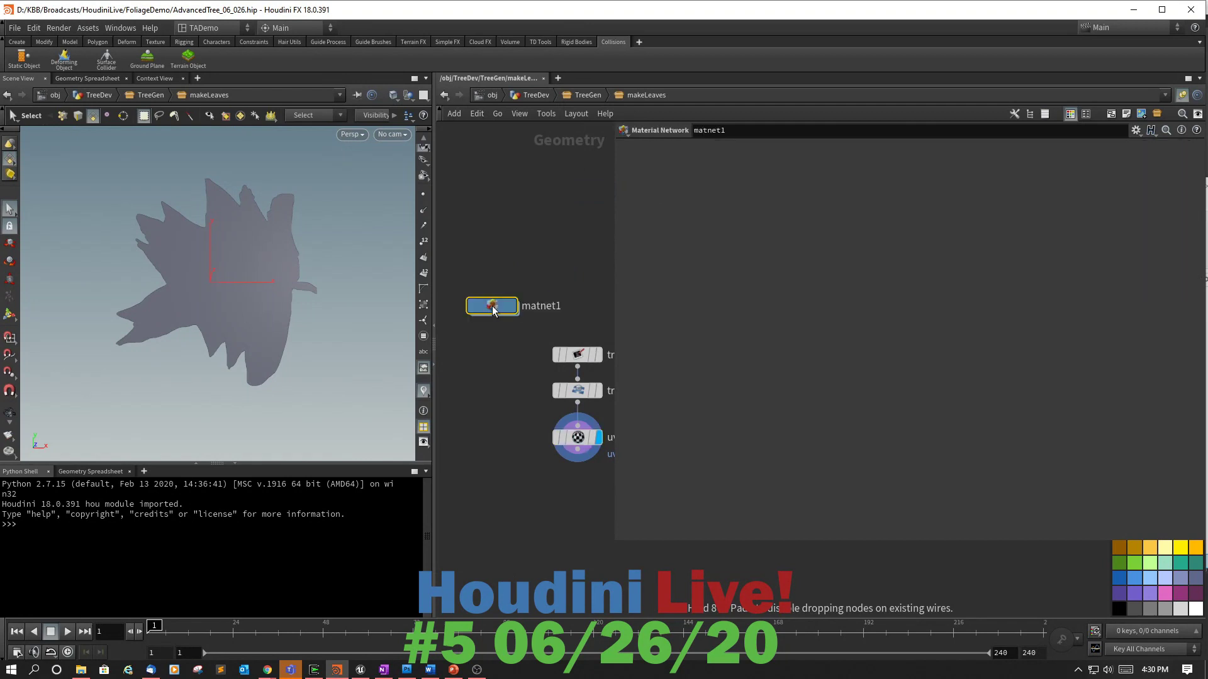
Rename the new material network leafMats and move it slightly down, closer to trace1.
double_click(541, 307)
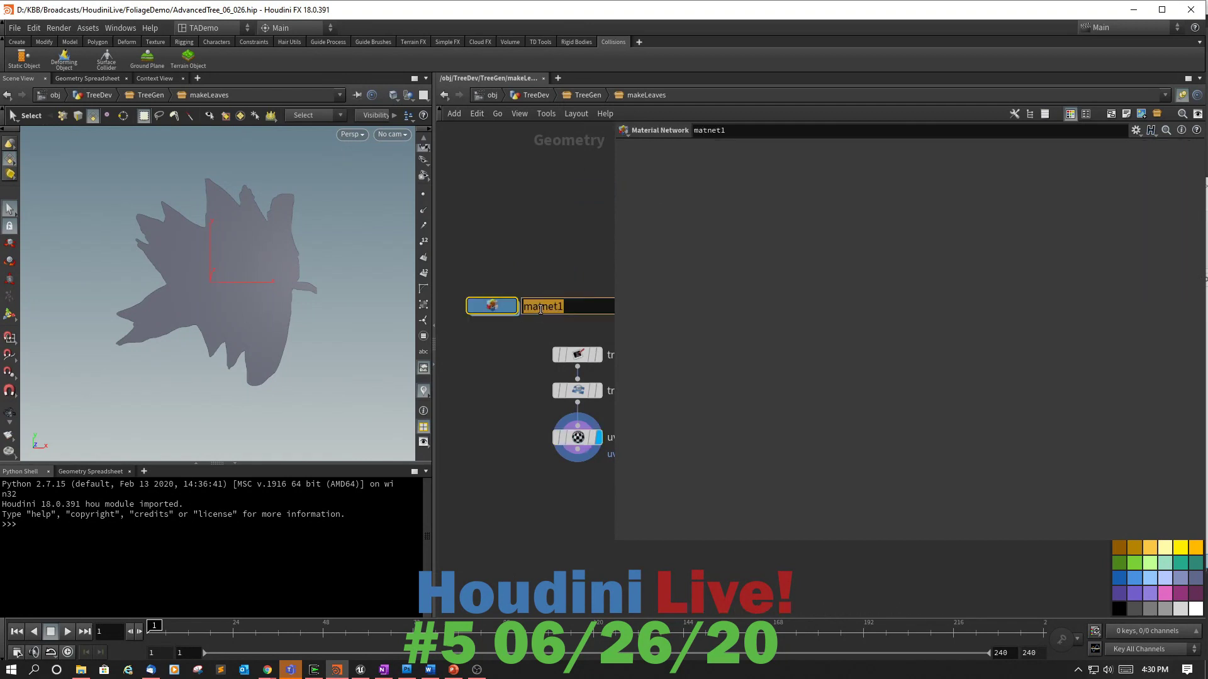
type("leafMats")
key("Return")
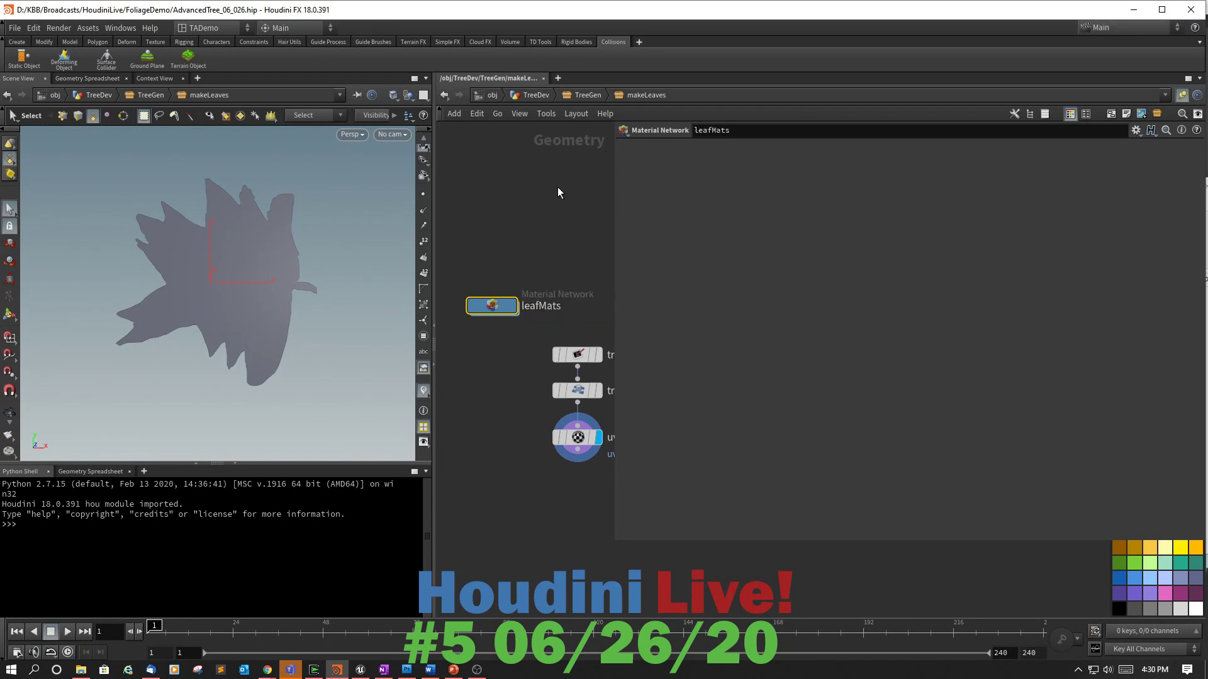
left_click_drag(504, 299, 509, 333)
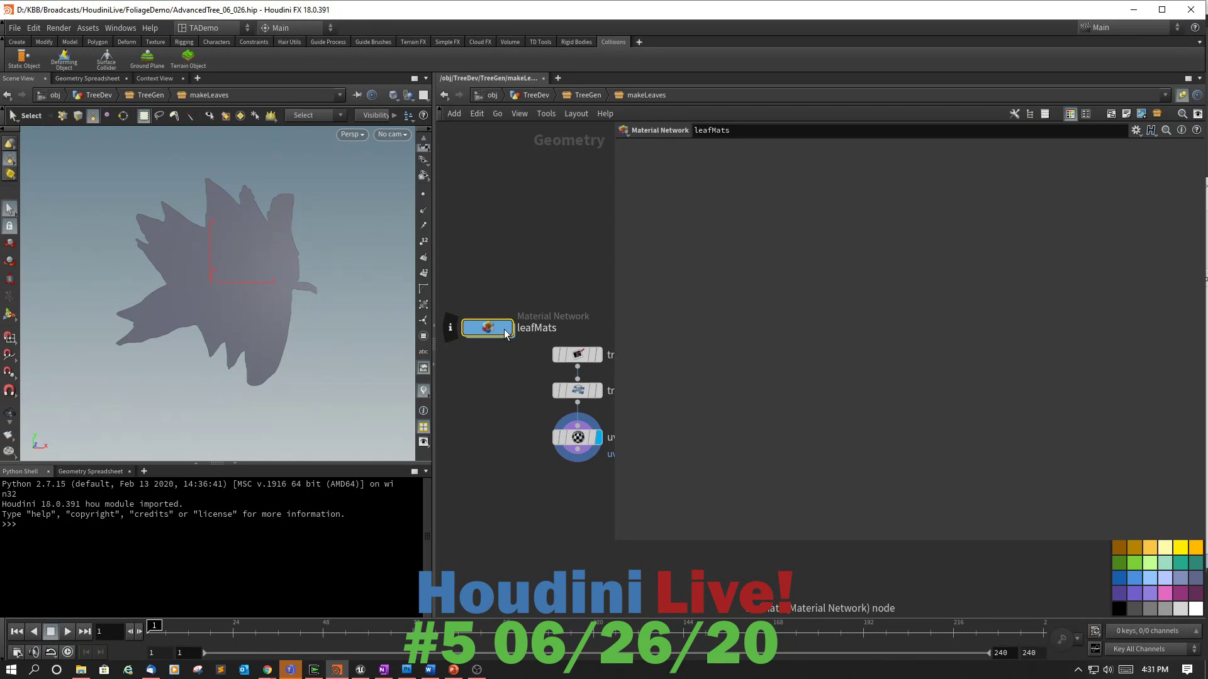
Go inside leafMats, place a Principled Shader node and move it up in the network.
double_click(507, 333)
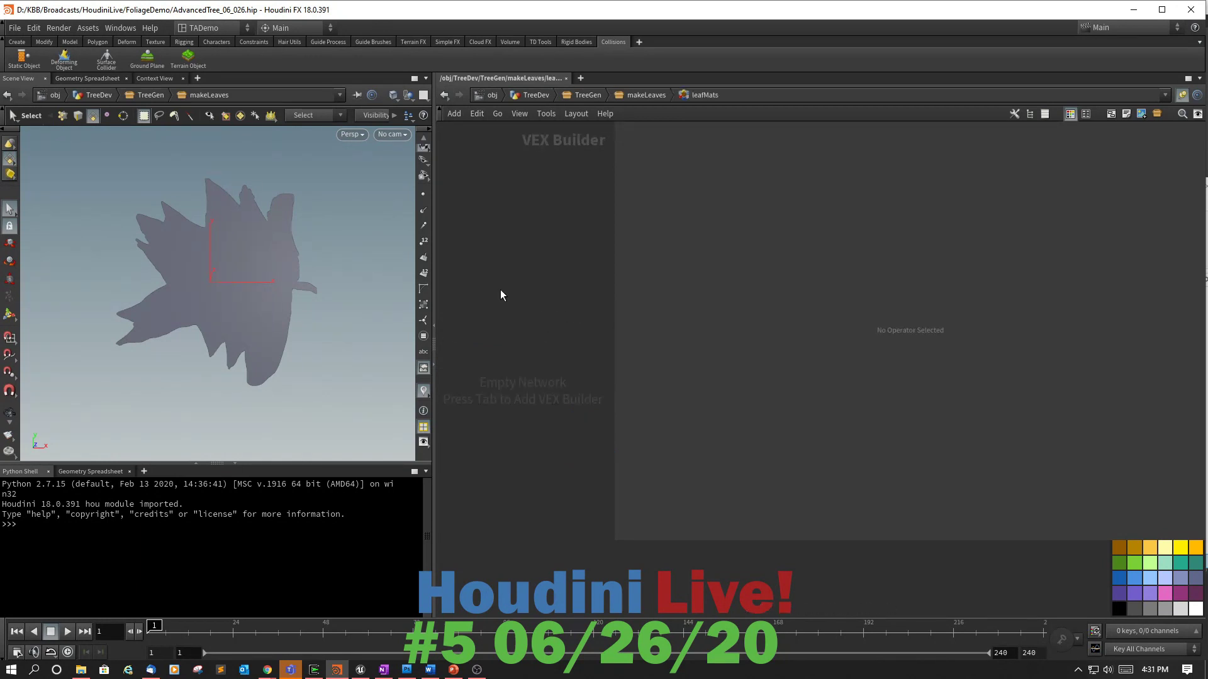
key("p")
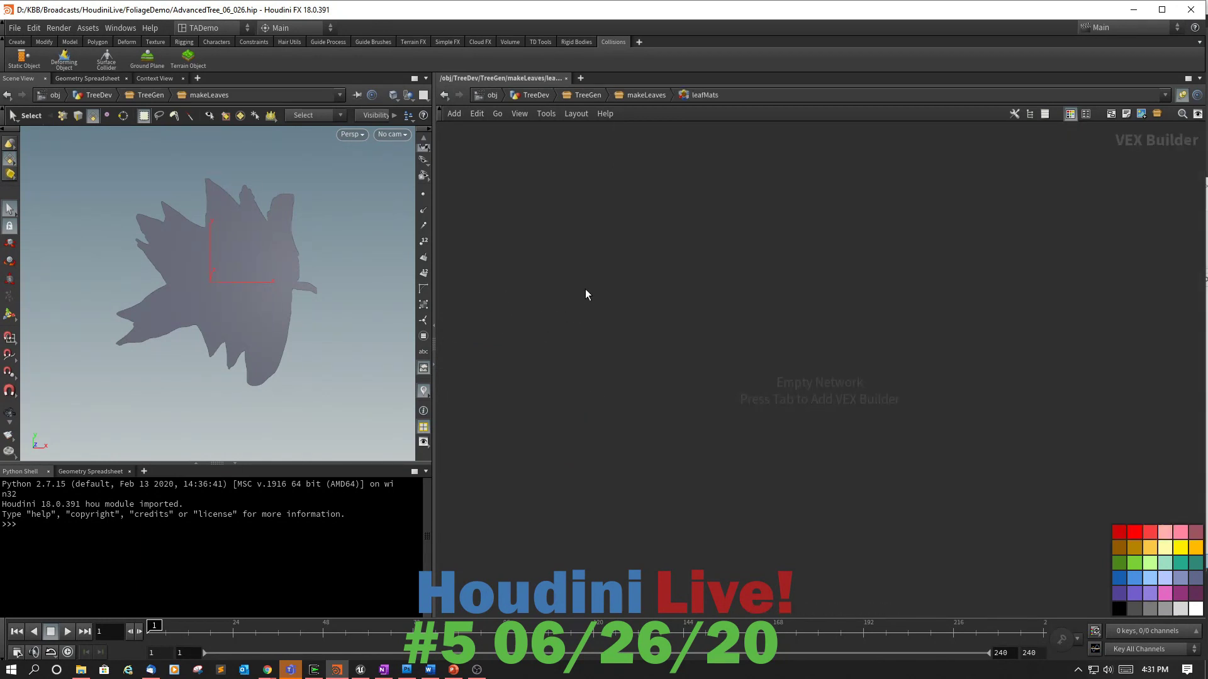
key("Tab")
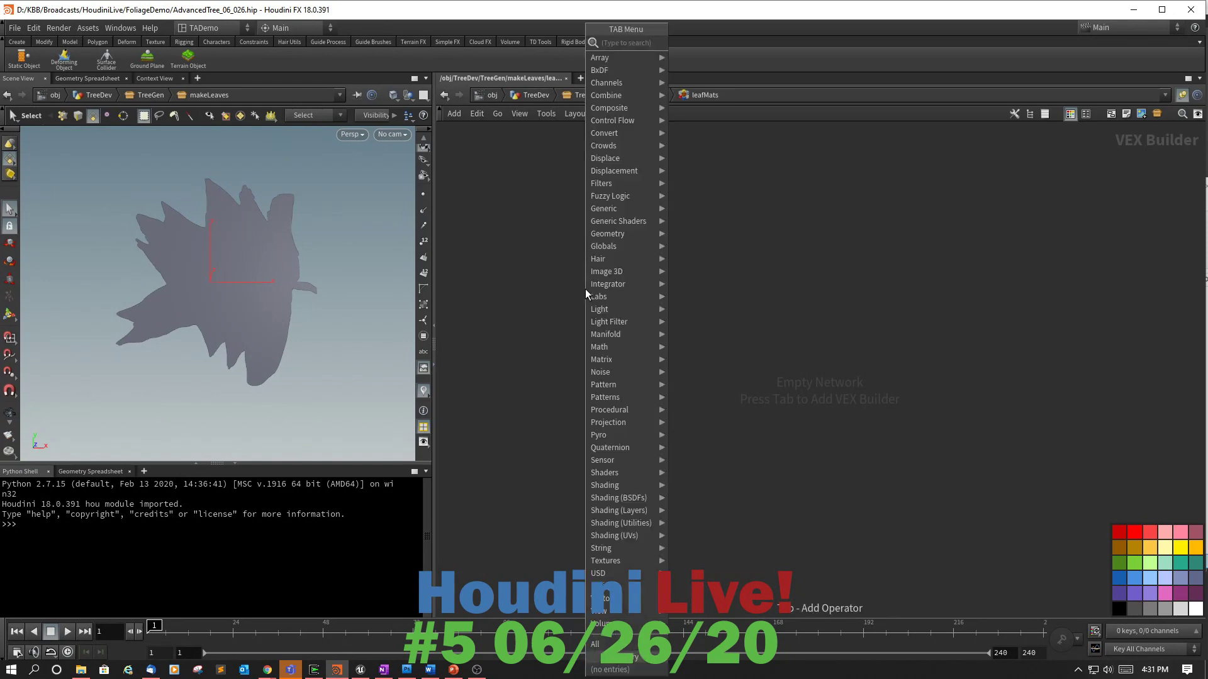
type("princ")
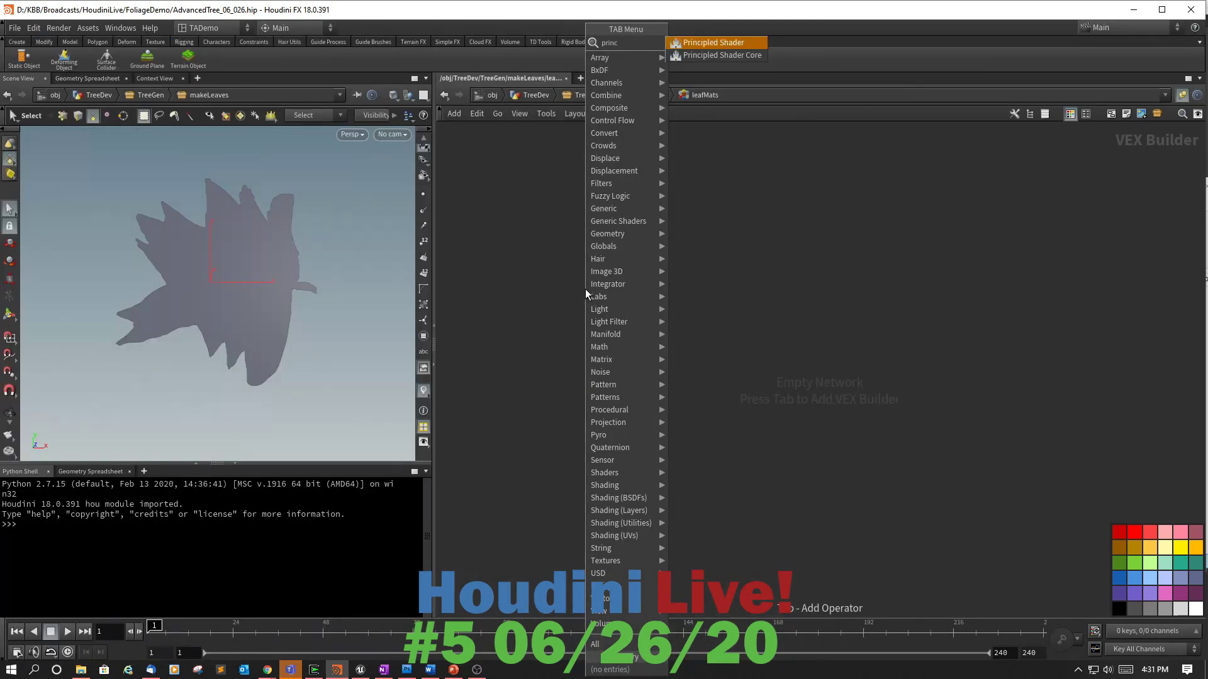
left_click(721, 43)
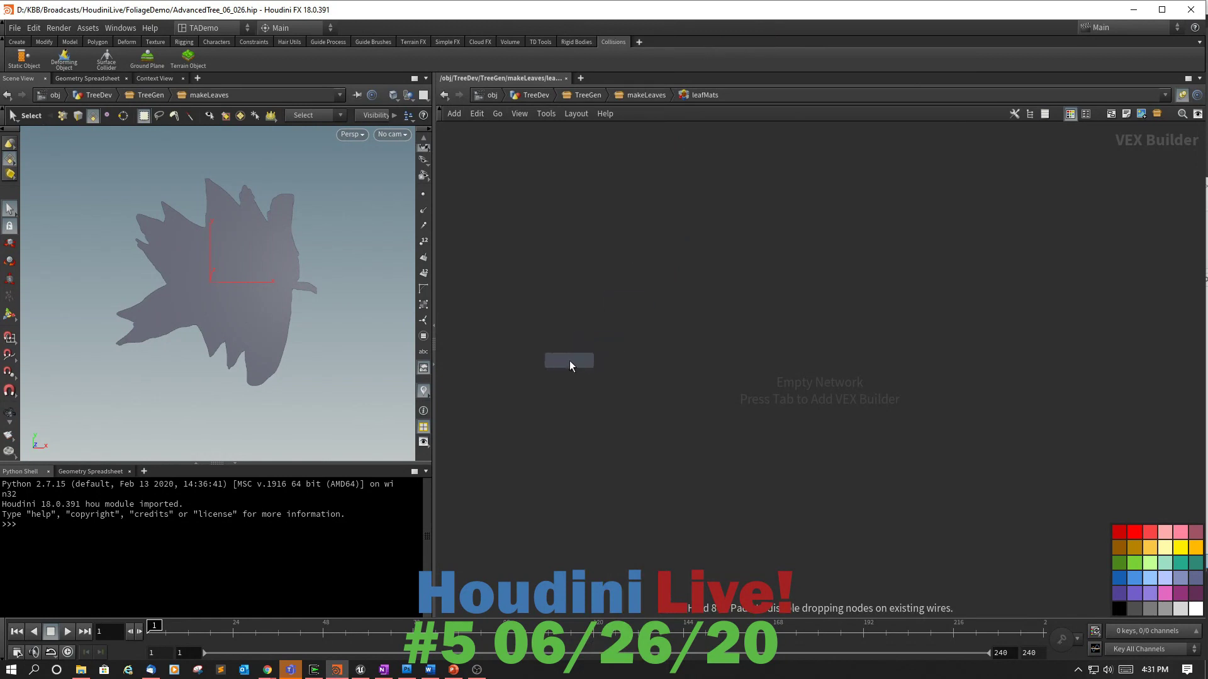
left_click(568, 360)
left_click_drag(582, 364, 587, 249)
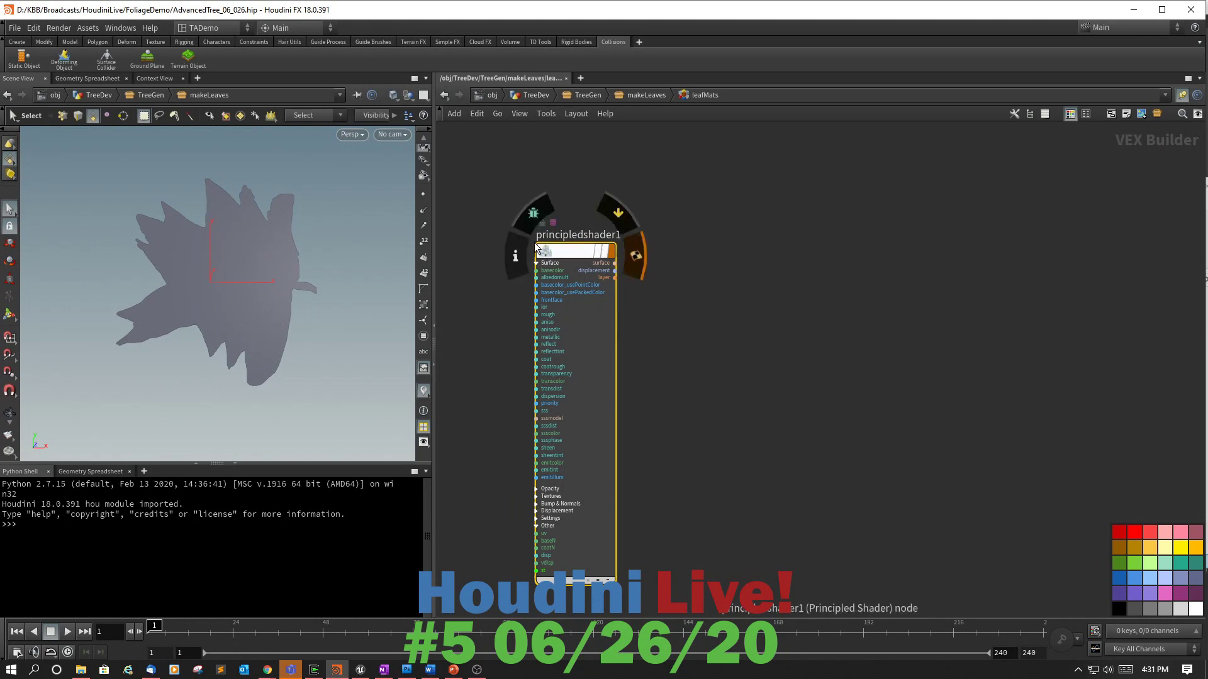
Rename the principled shader TempLeaf.
double_click(564, 235)
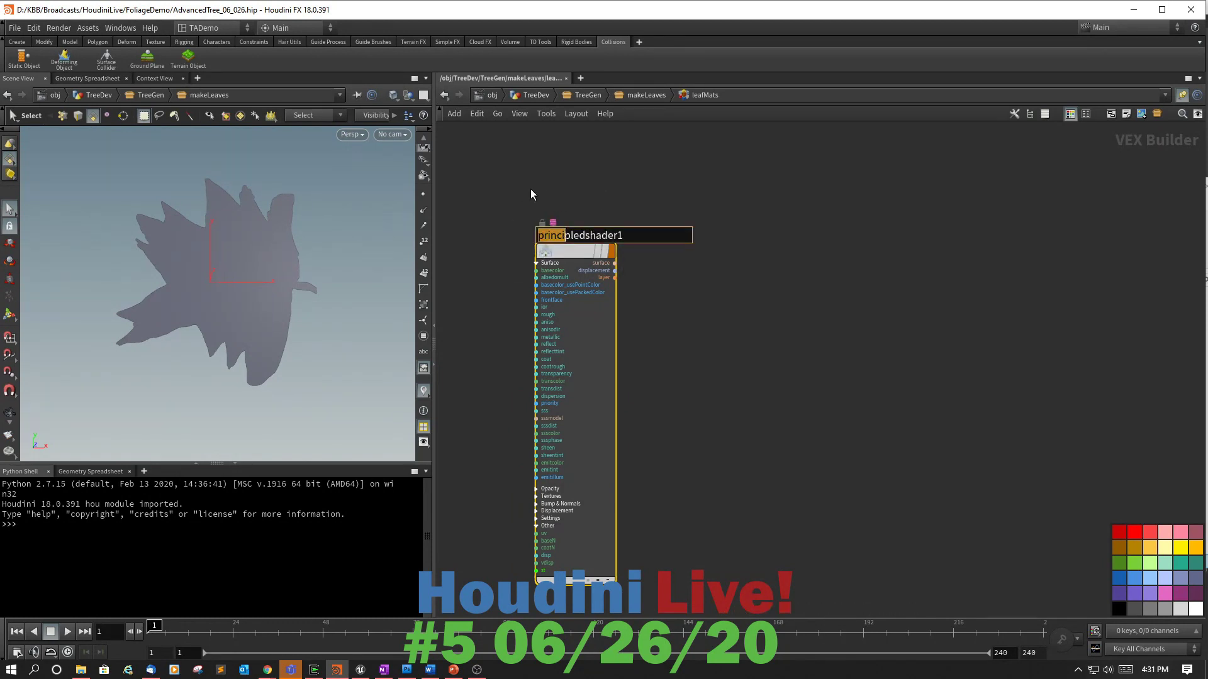
left_click_drag(625, 240, 529, 251)
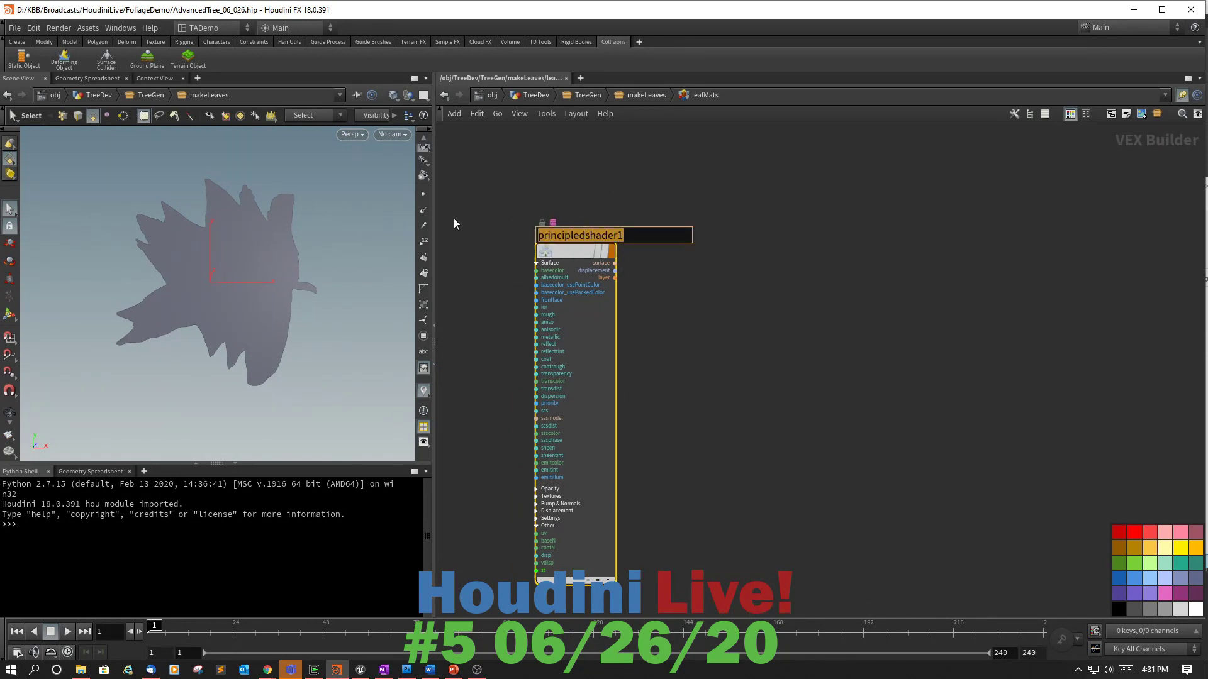
type("Tem")
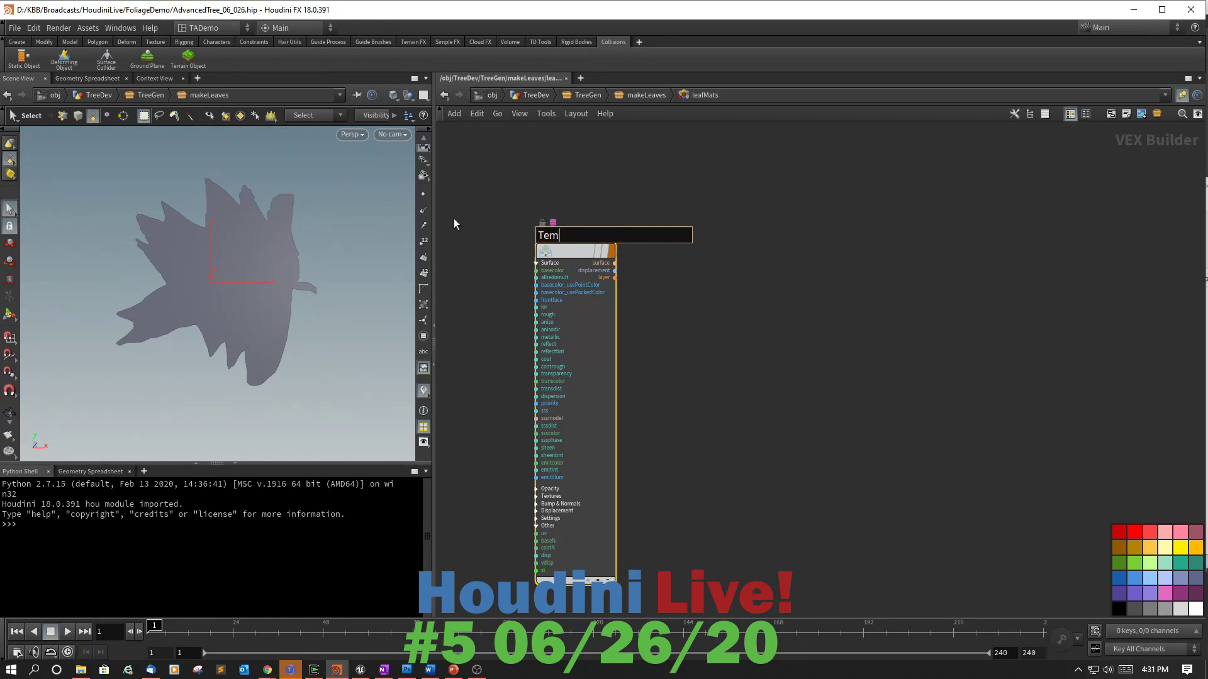
type("pLeaf")
key("Return")
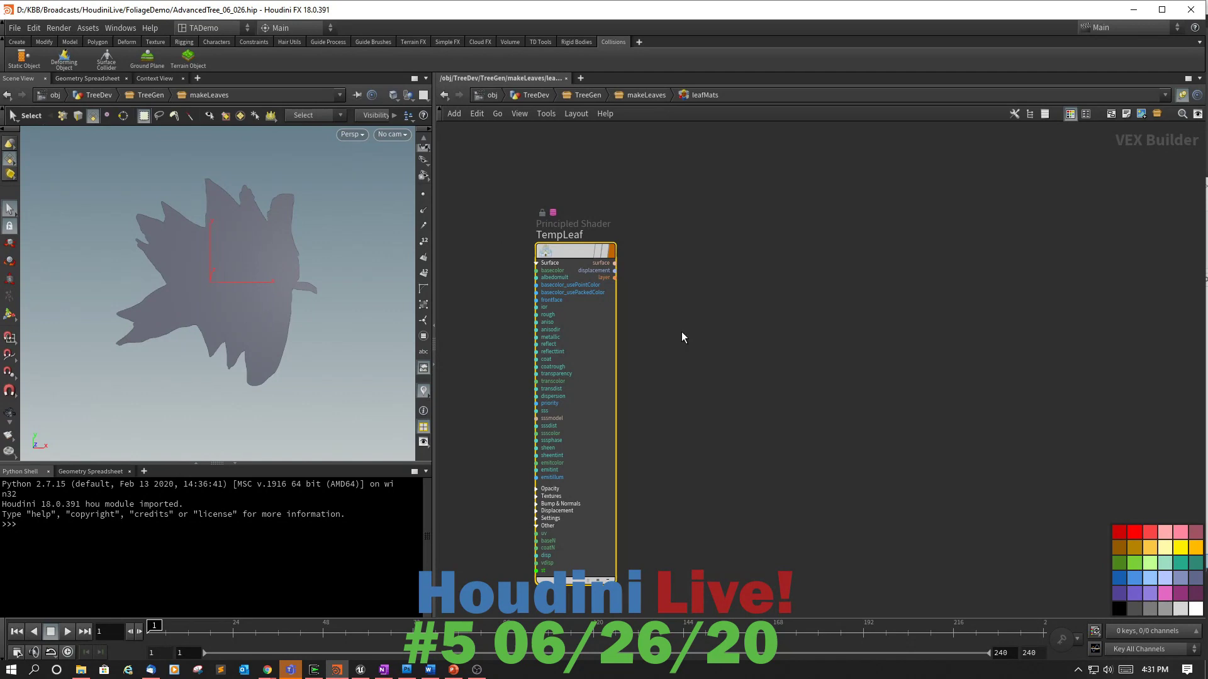
Show TempLeaf's parameters and set its Base Color to white (1, 1, 1).
key("p")
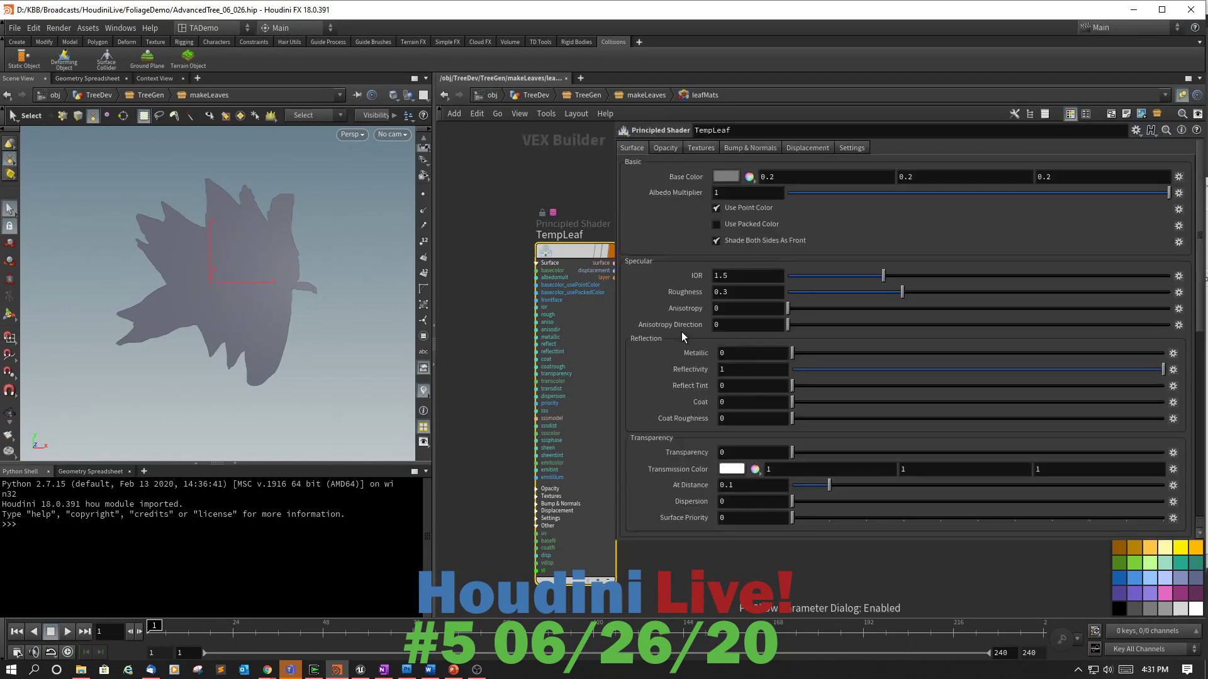
left_click(724, 178)
left_click(880, 153)
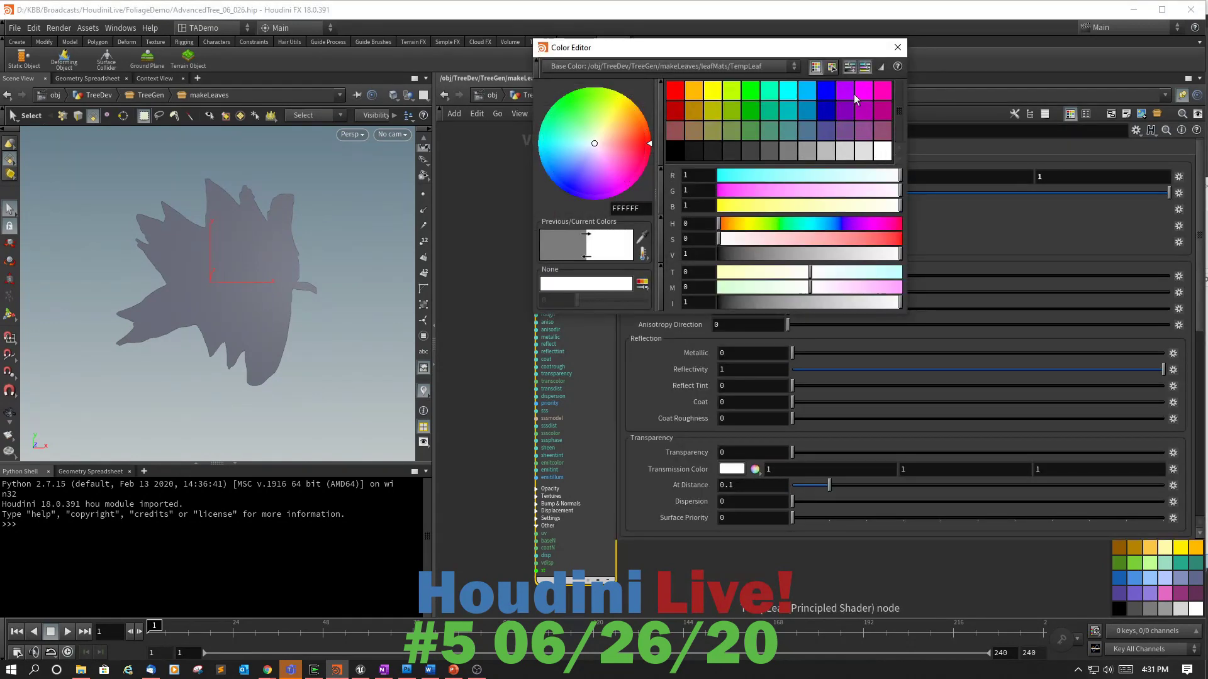
left_click(896, 49)
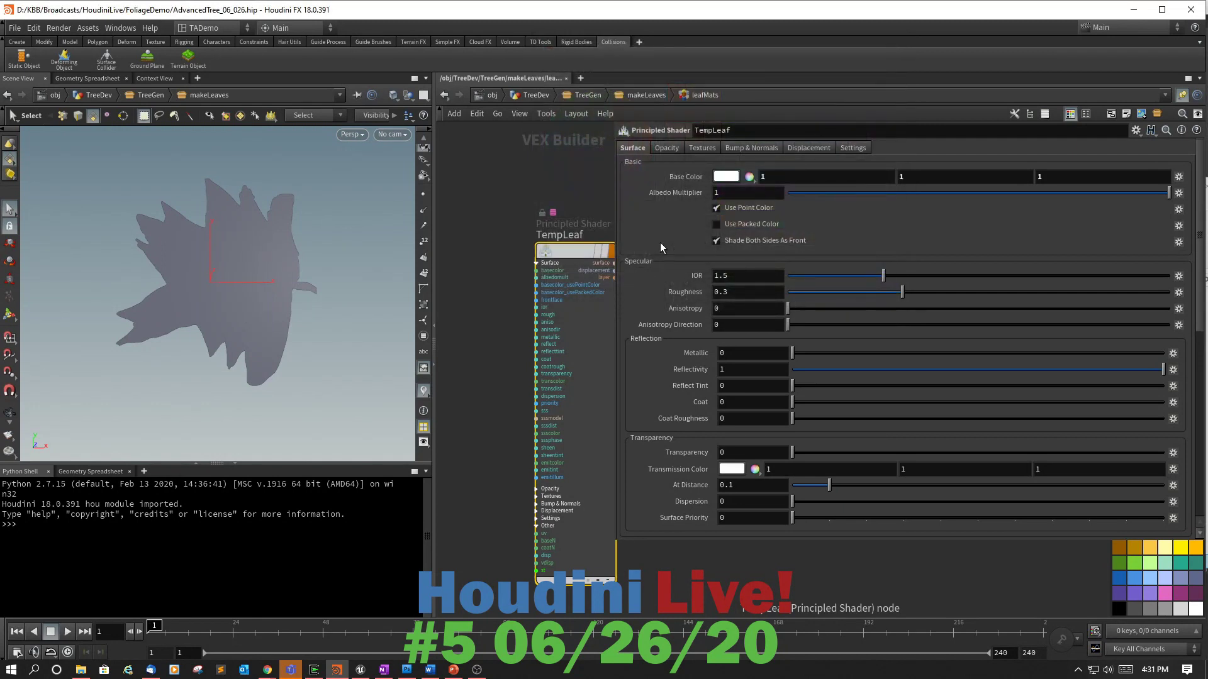
scroll(570, 189, "up", 2)
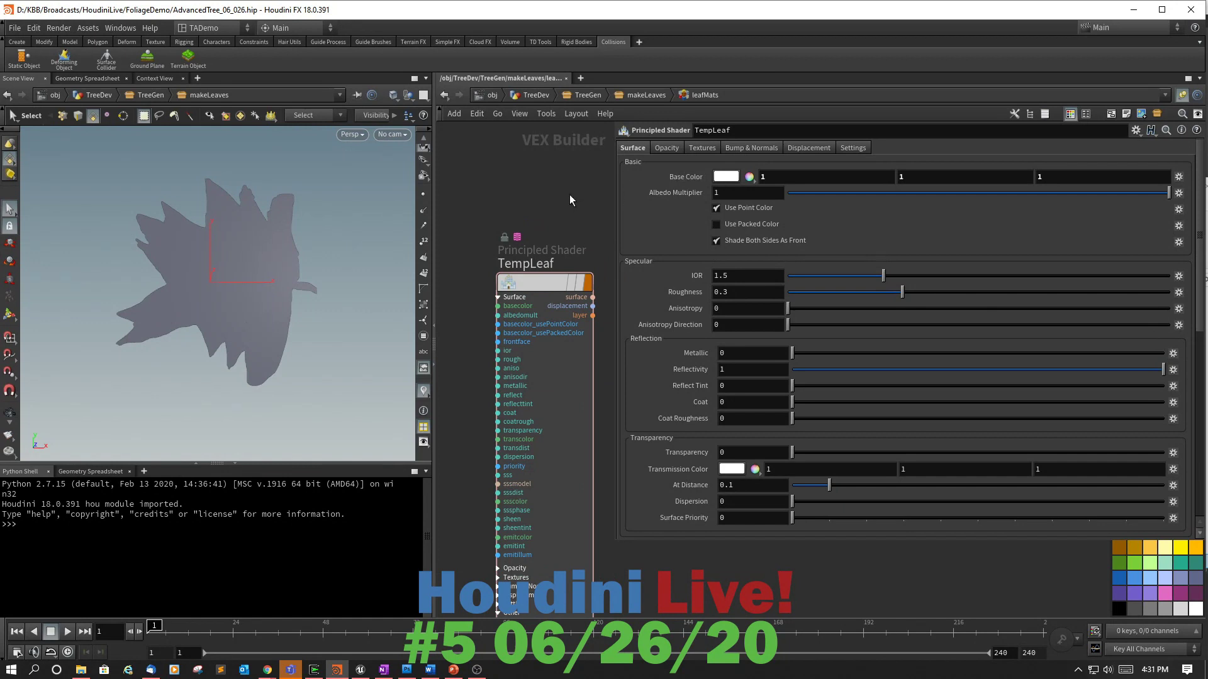
Return to the makeLeaves network and add a Material node connected below uvtexture1.
key("u")
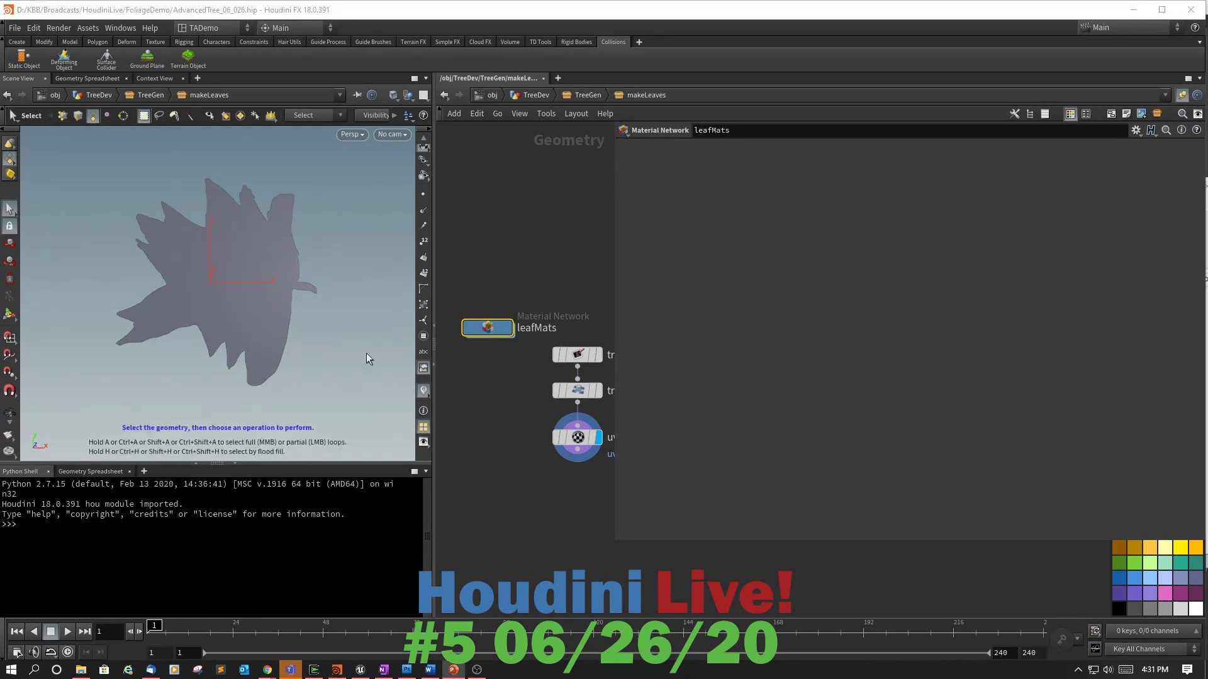
left_click(540, 455)
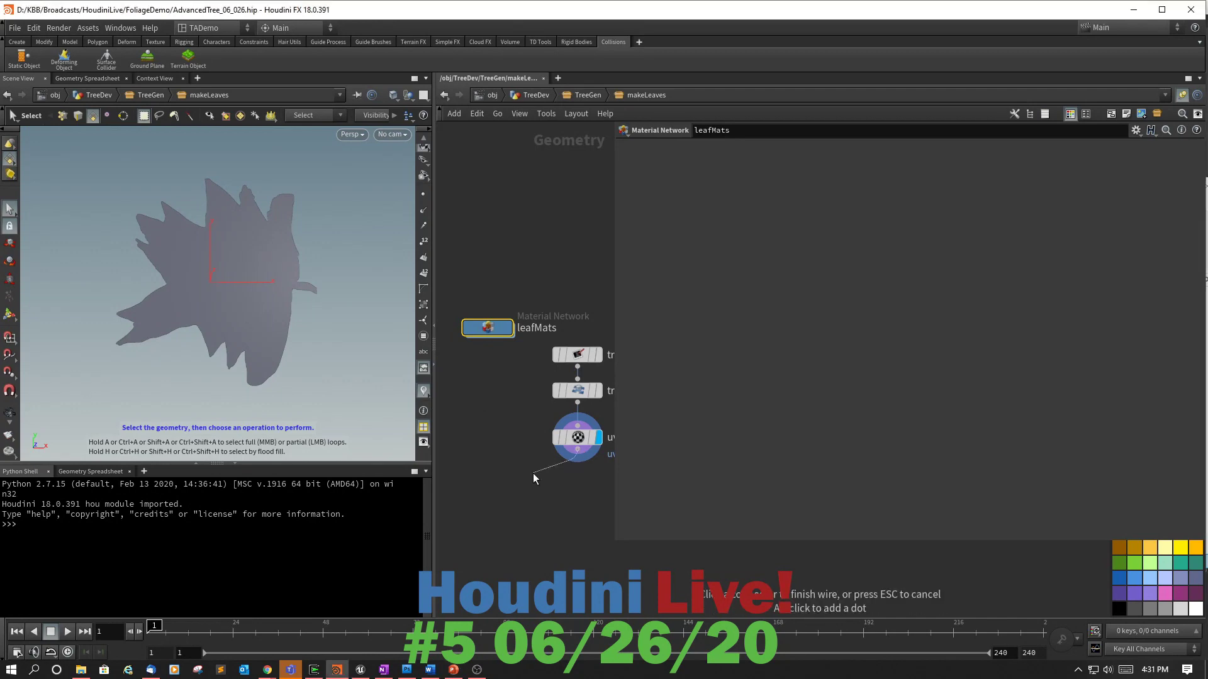
key("Tab")
type("mater")
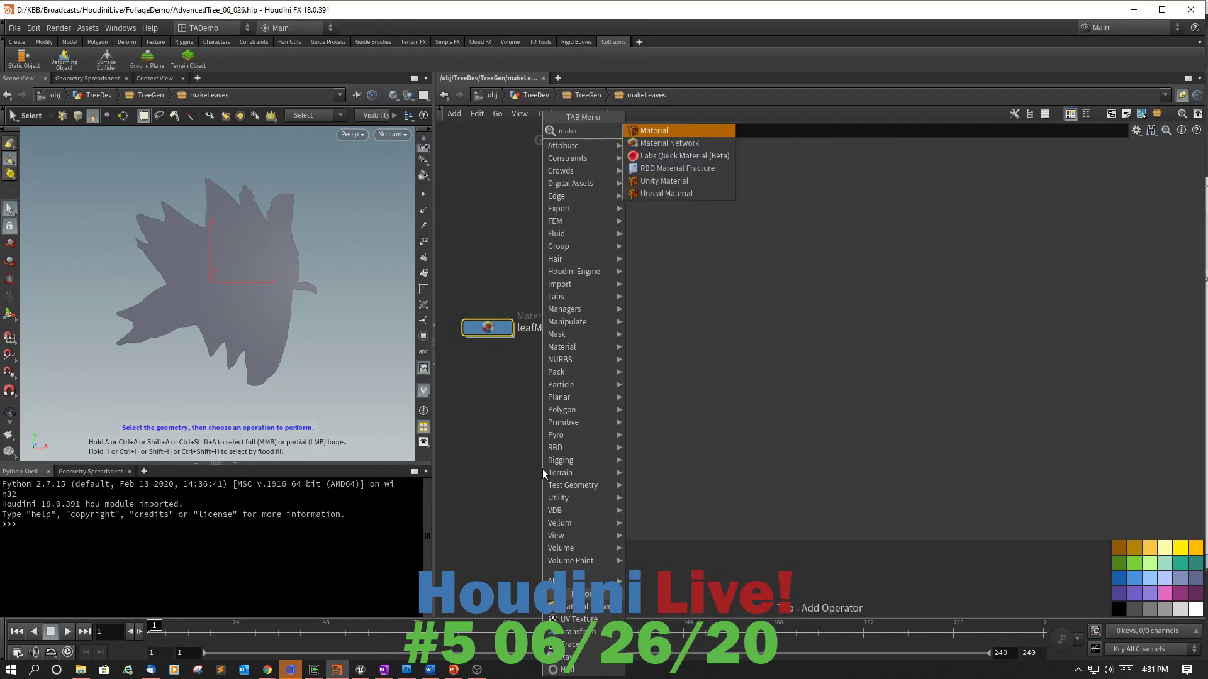
left_click(653, 130)
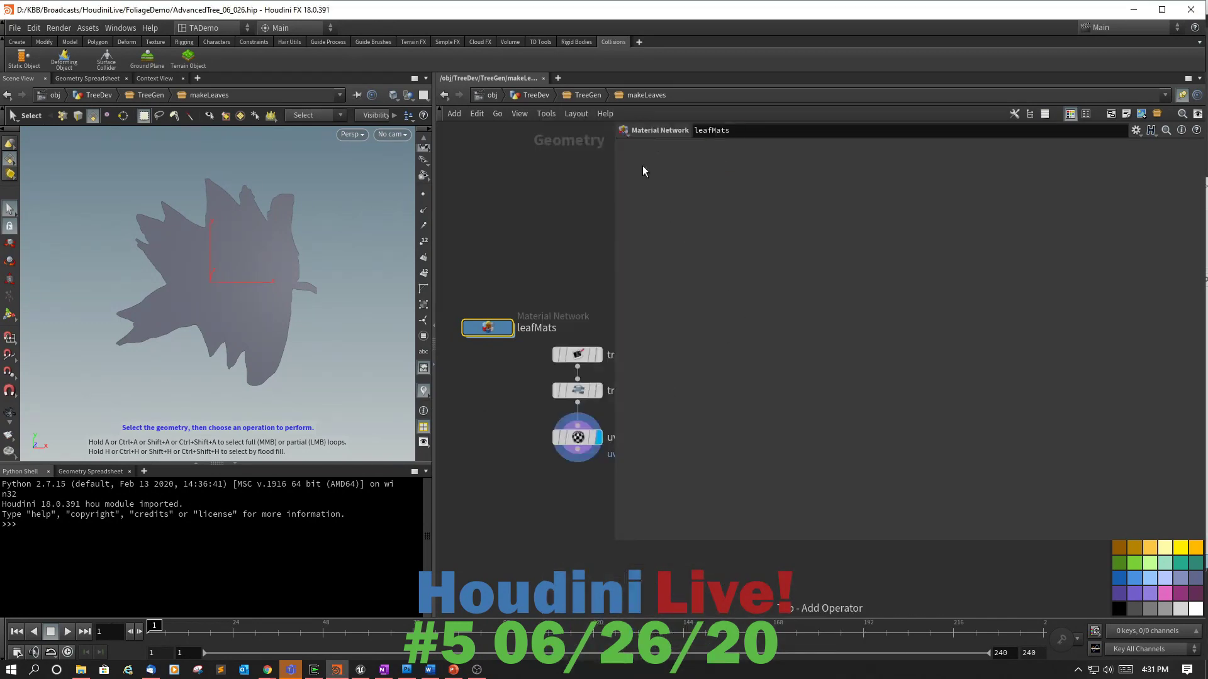
left_click(566, 487)
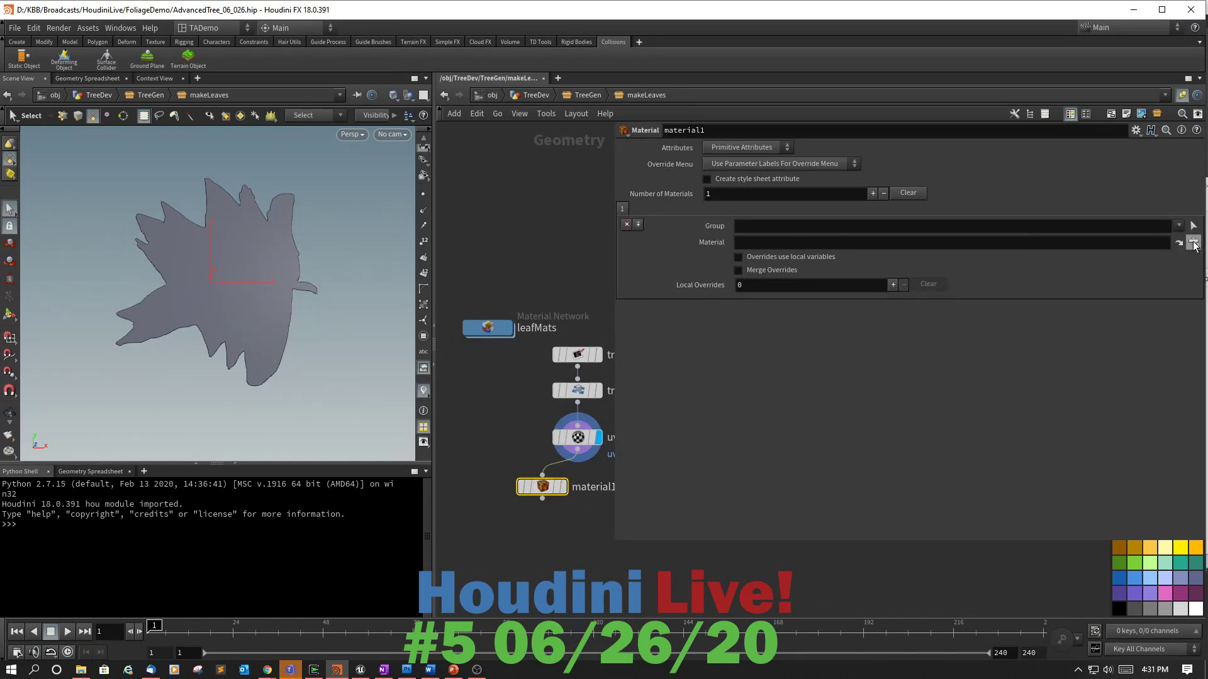
Set material1's material path to ../leafMats/TempLeaf.
left_click(1141, 244)
type("..")
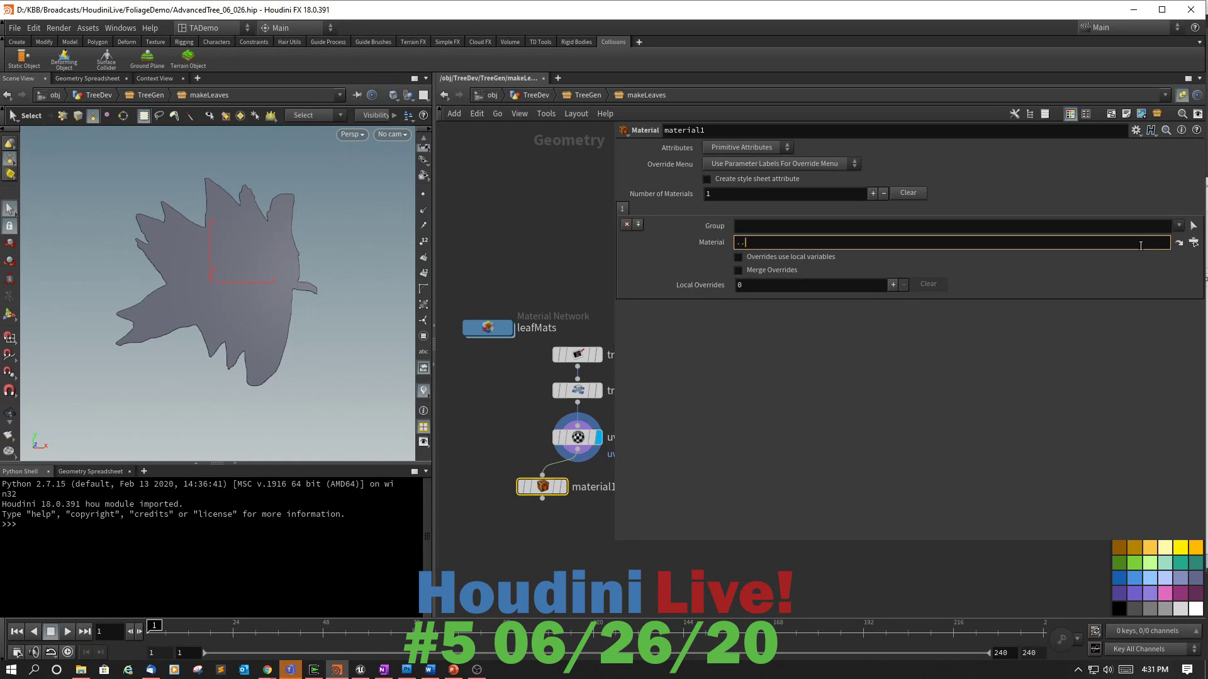
type("/")
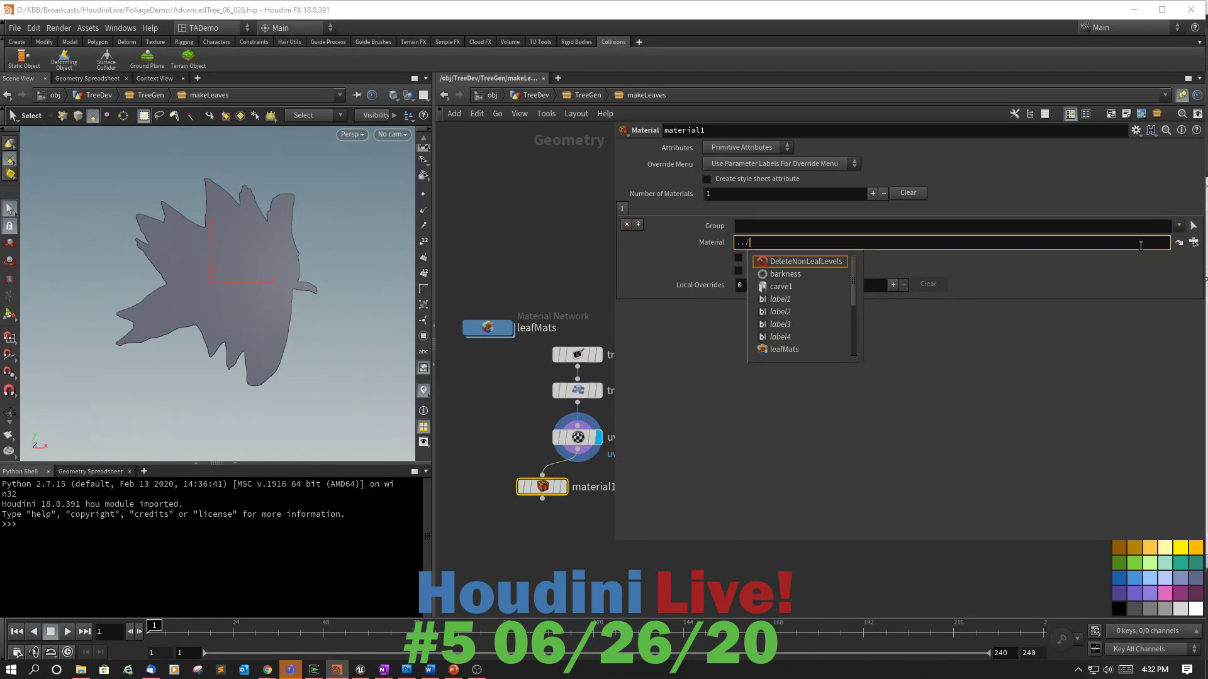
type("leaf")
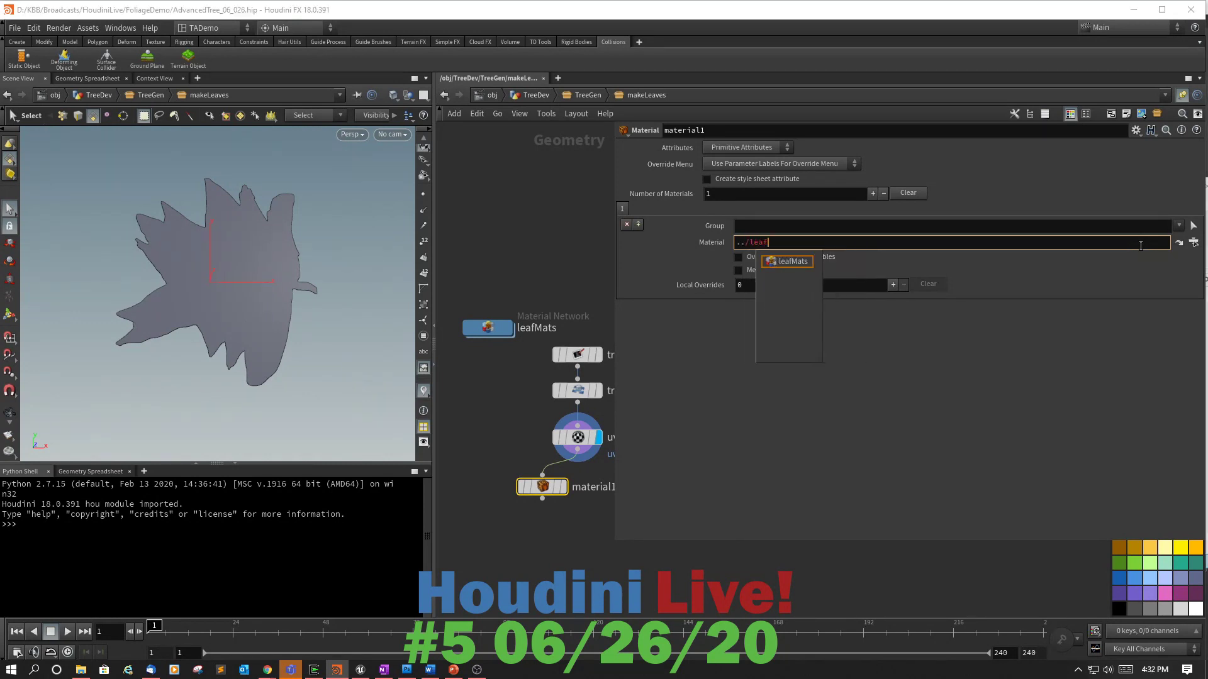
key("Tab")
type("/")
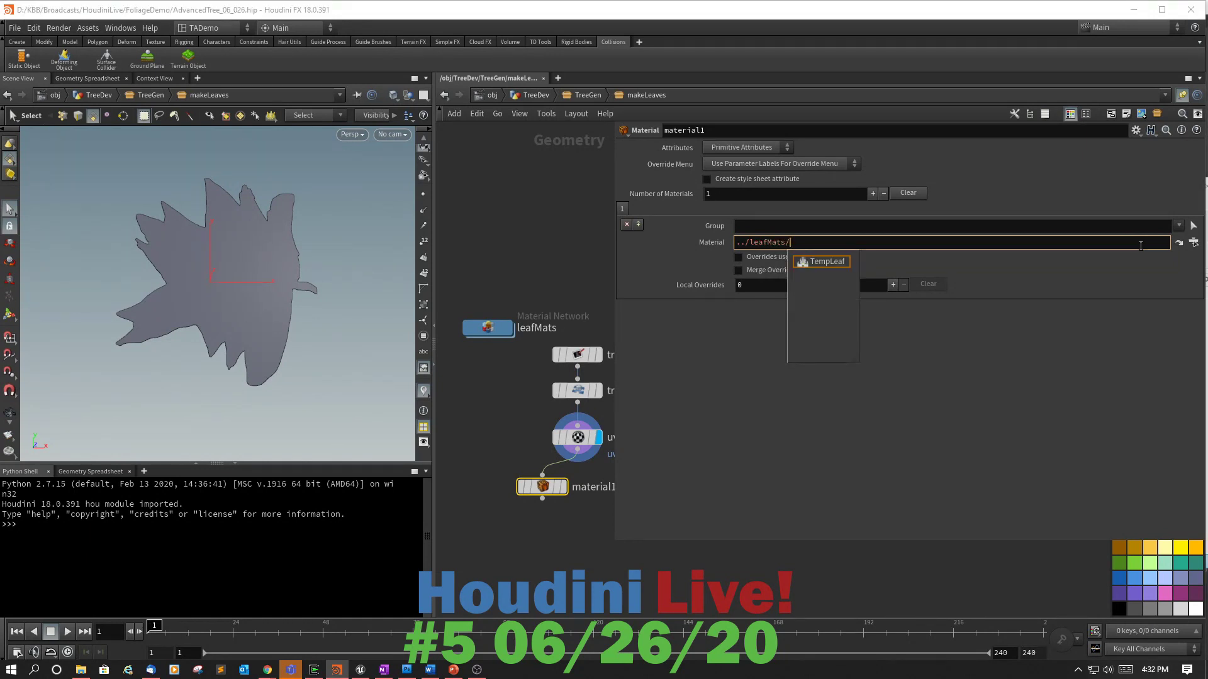
key("Tab")
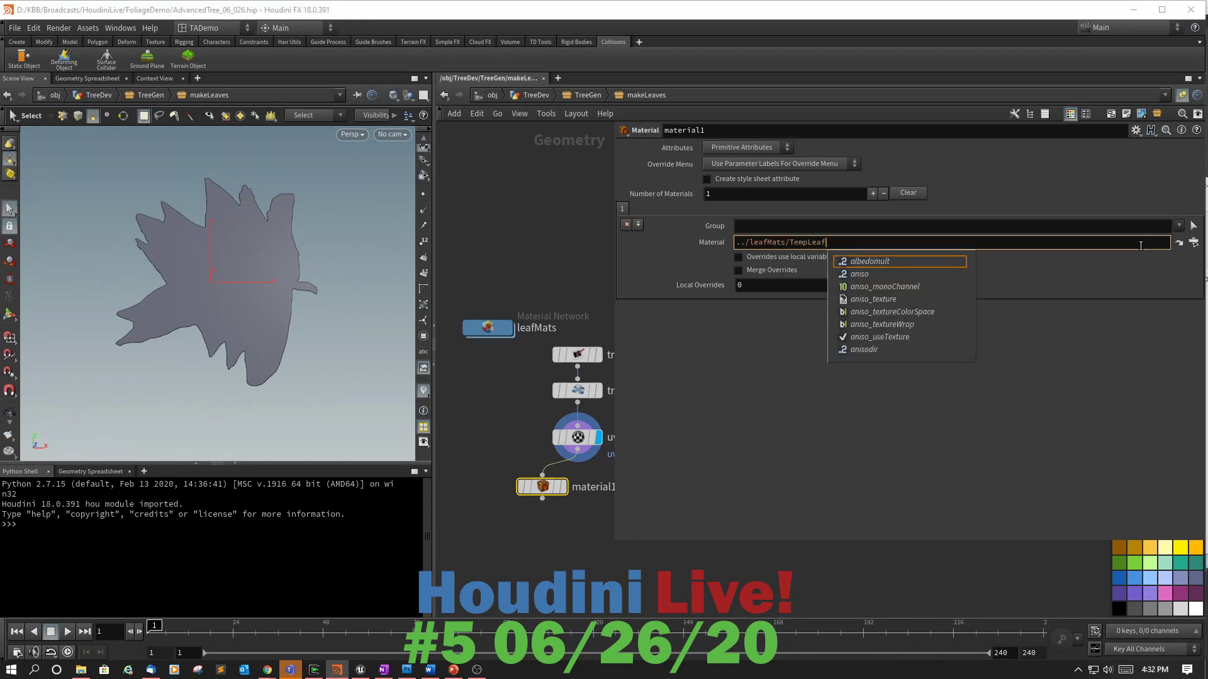
key("Return")
Display material1's output in the viewport and inspect the leaf's shading.
mouse_move(563, 494)
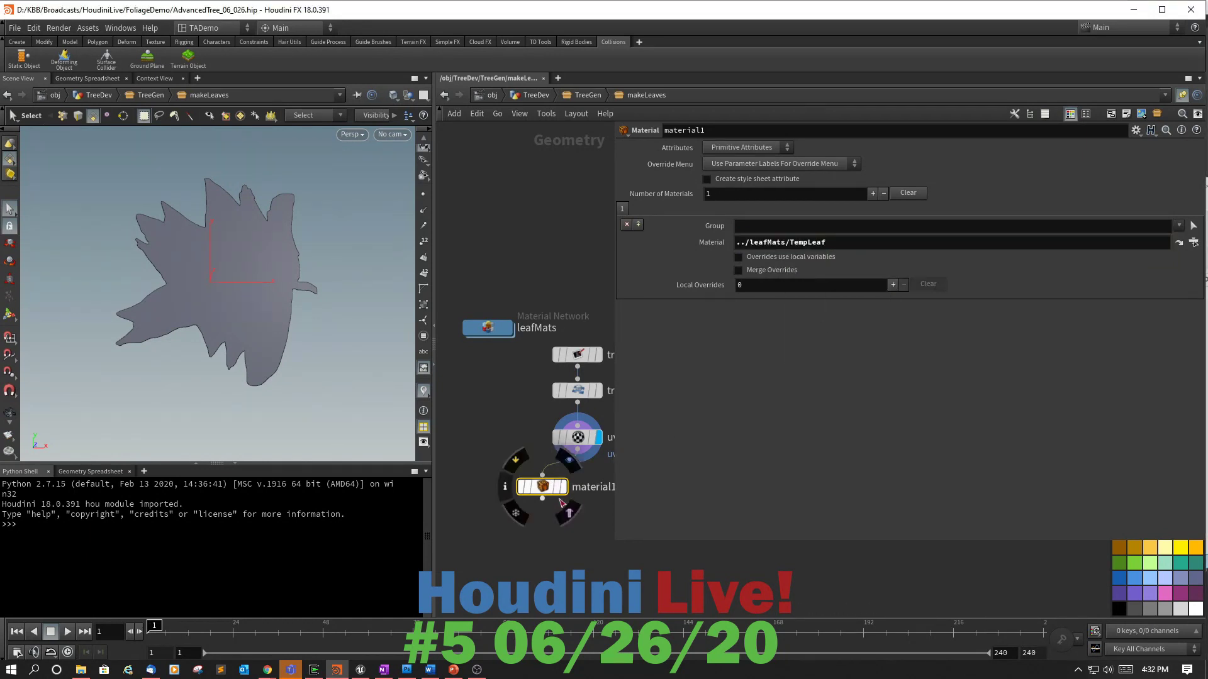
left_click(563, 491)
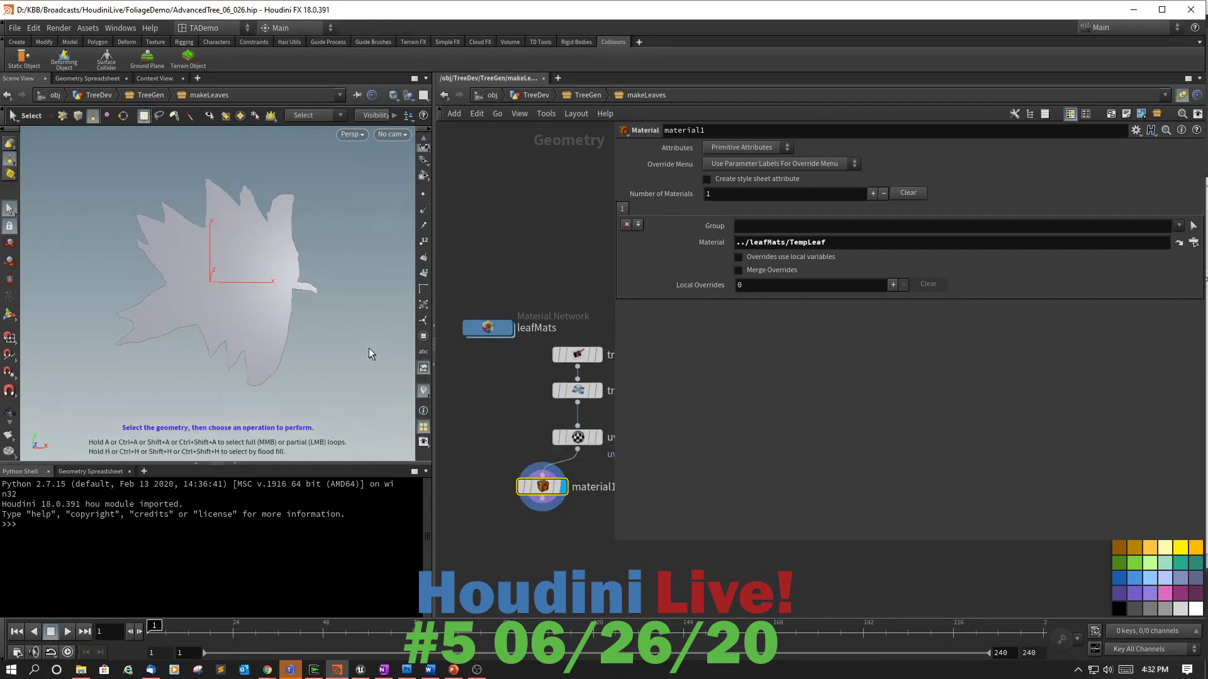
key("Escape")
mouse_move(334, 319)
left_mouse_down()
mouse_move(324, 305)
mouse_move(173, 306)
mouse_move(351, 336)
mouse_move(327, 334)
left_mouse_up()
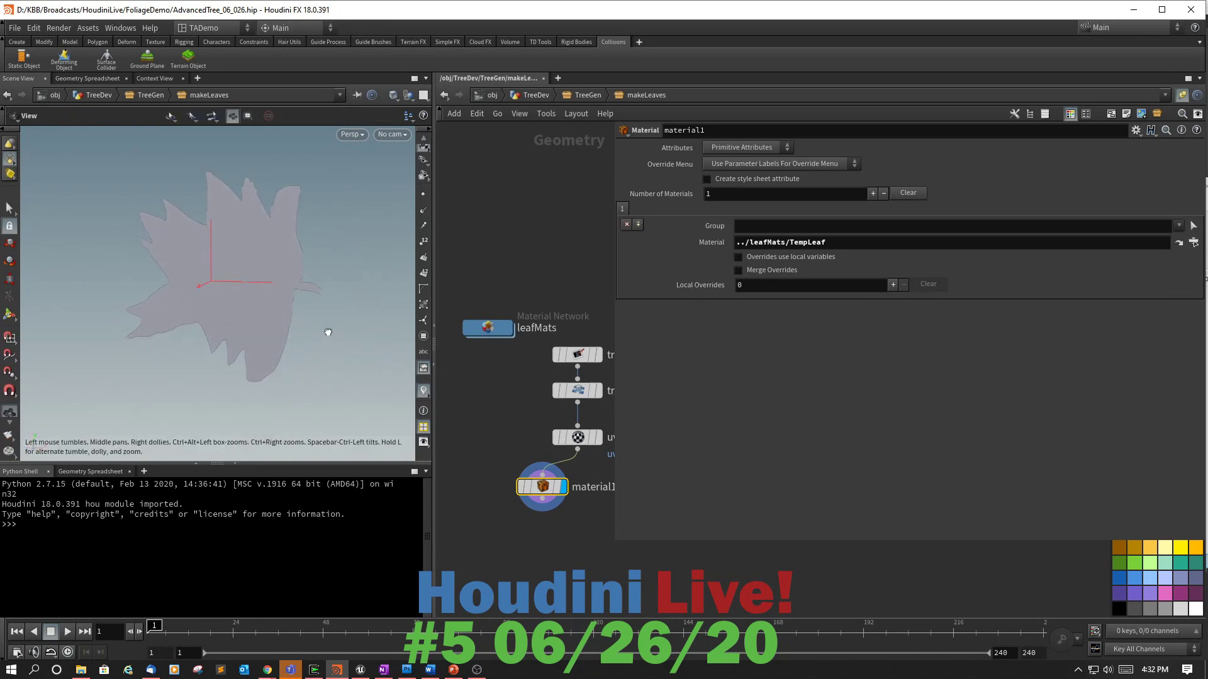
Add a Transform node connected below material1, line it up underneath and display its output.
mouse_move(578, 354)
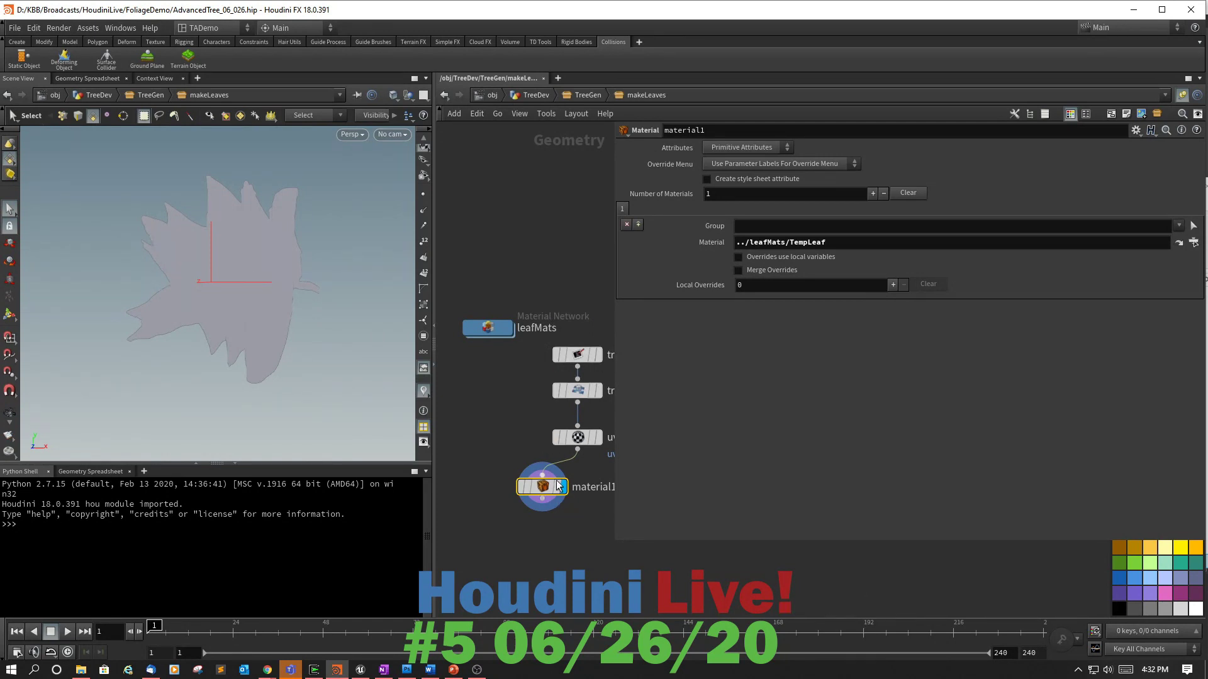
left_click(543, 501)
left_click(566, 539)
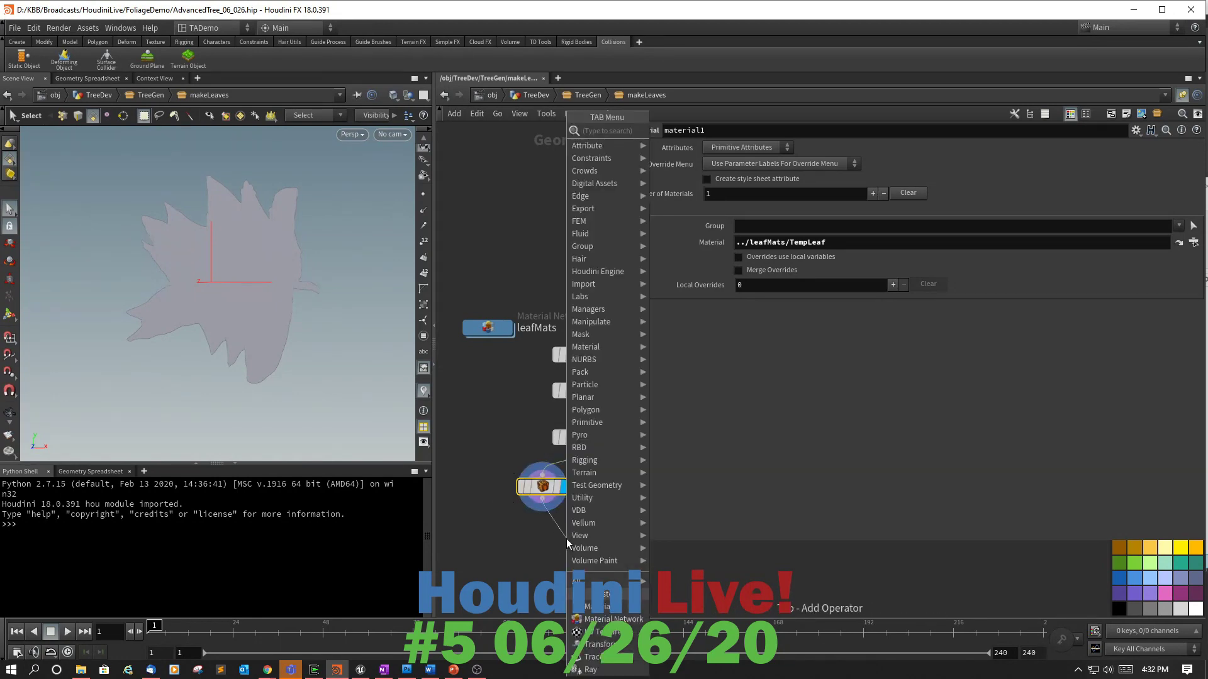
type("trans")
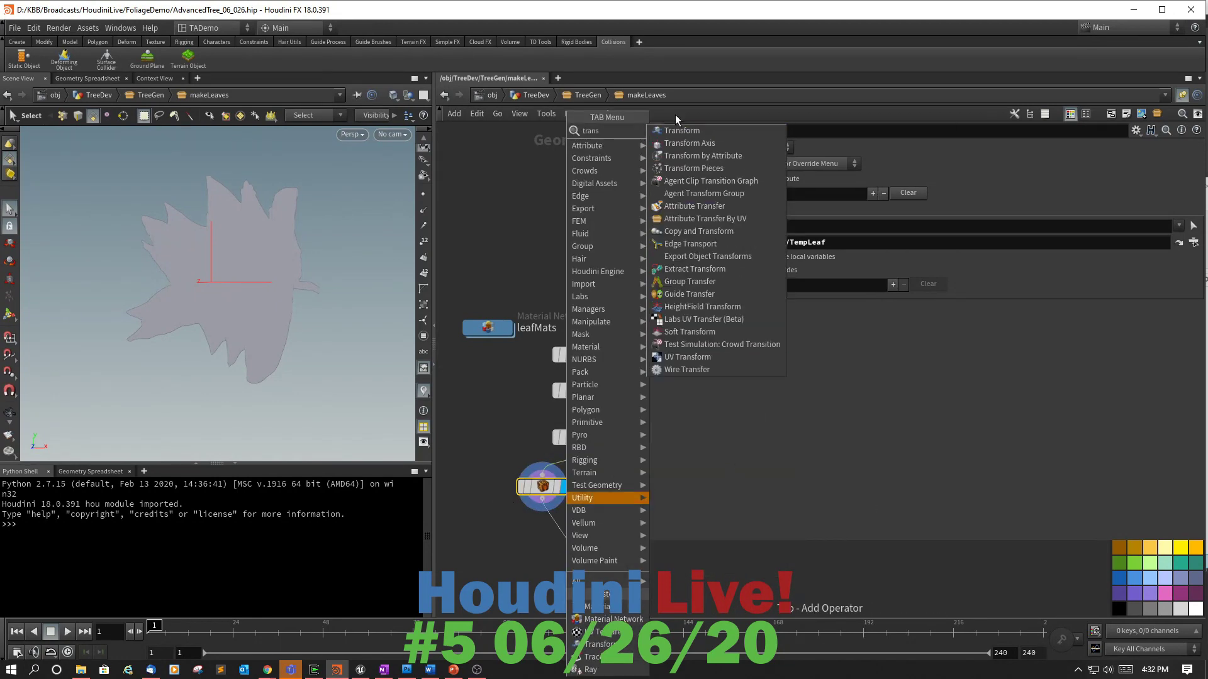
left_click(685, 131)
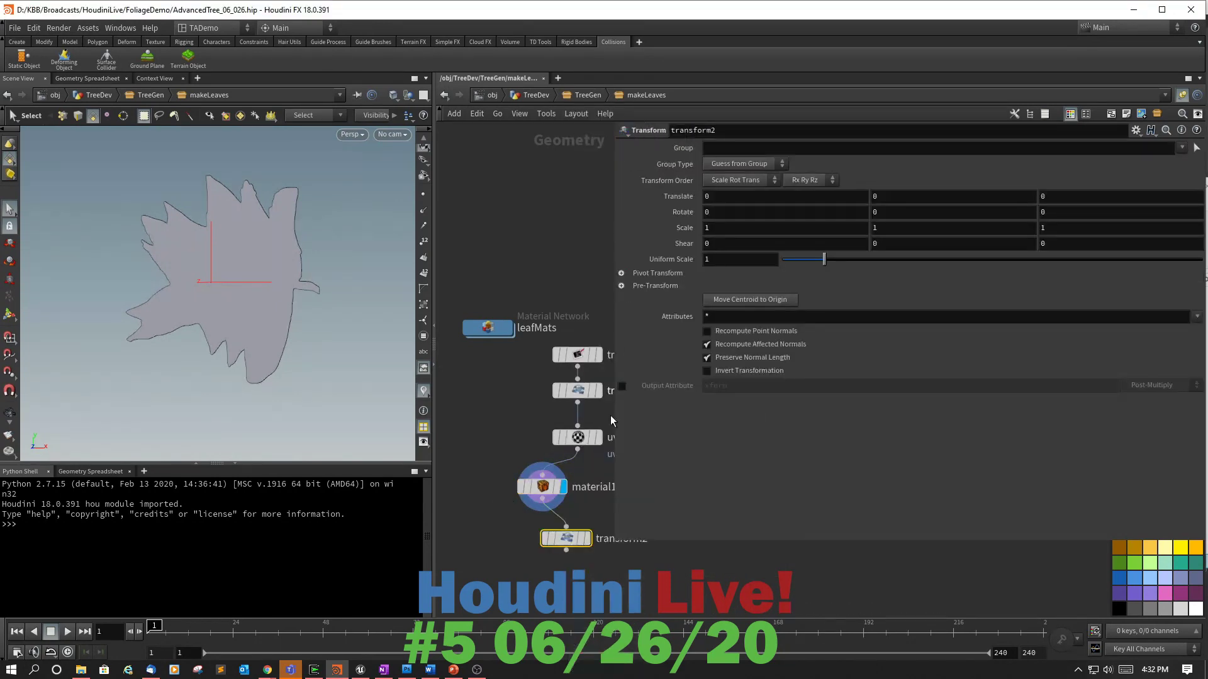
left_click_drag(566, 545, 542, 542)
left_click(564, 535)
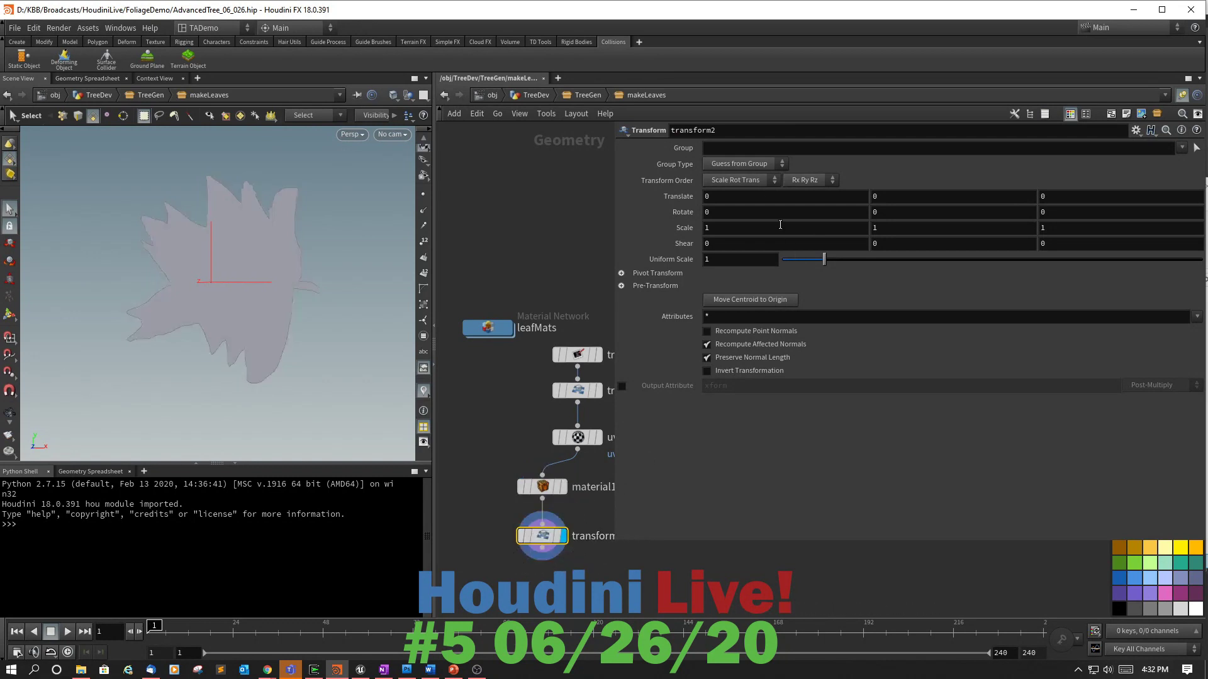
Set the new Transform node's Translate expressions to -$CEX, -$CEY and -$CEZ.
left_click(760, 197)
type("-$CEX")
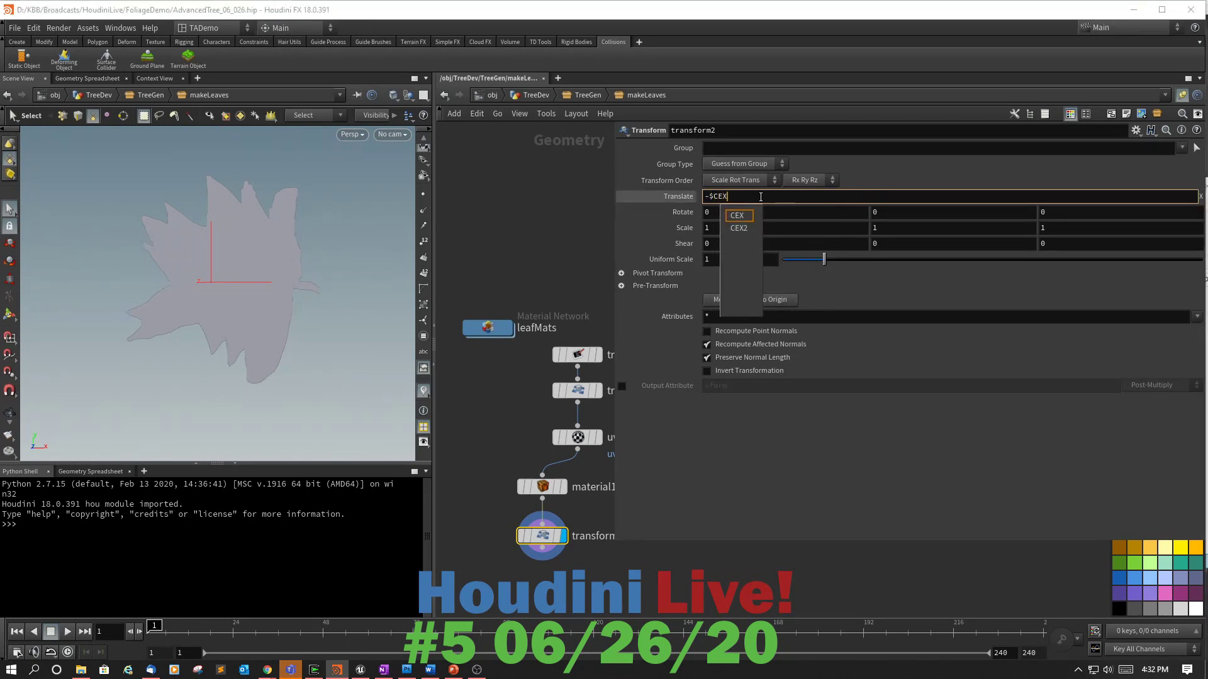
key("Tab")
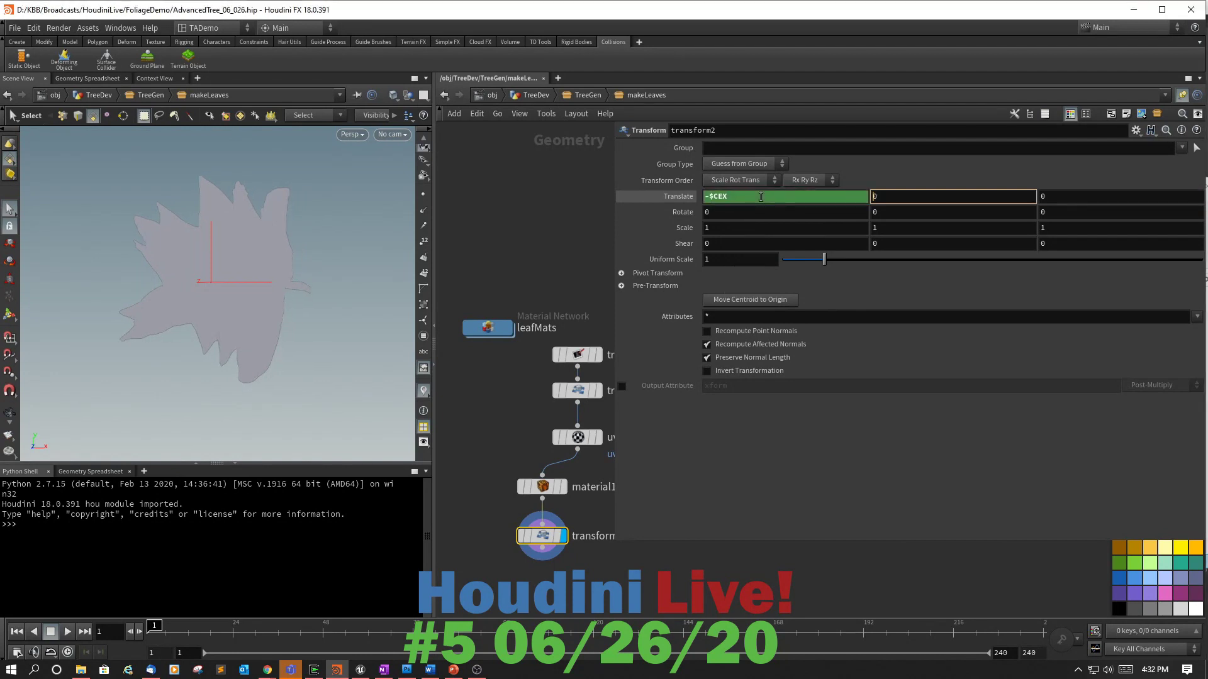
type("-")
type("$CE")
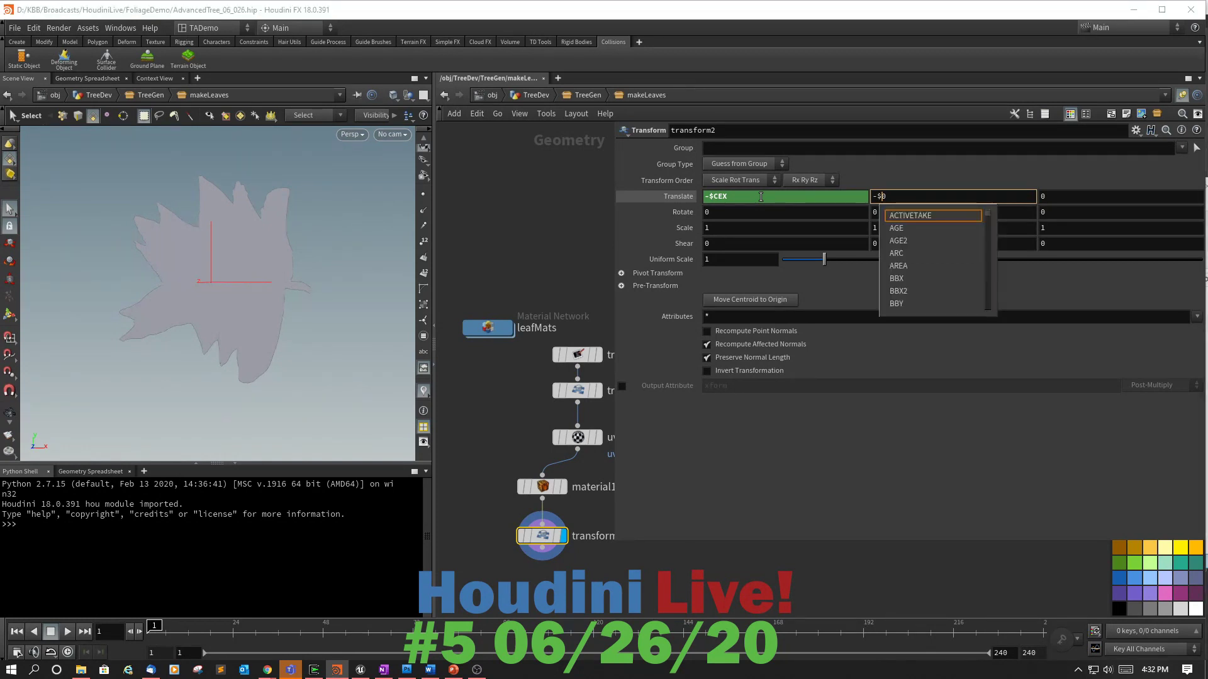
type("Y")
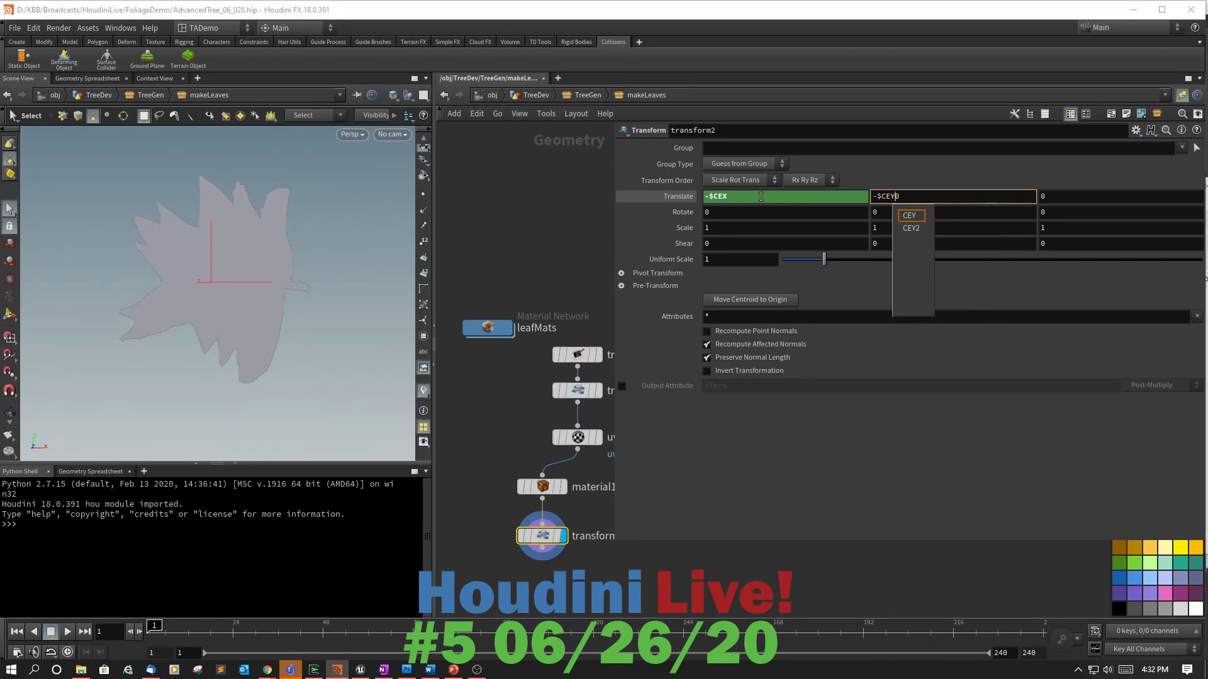
key("Delete")
key("Tab")
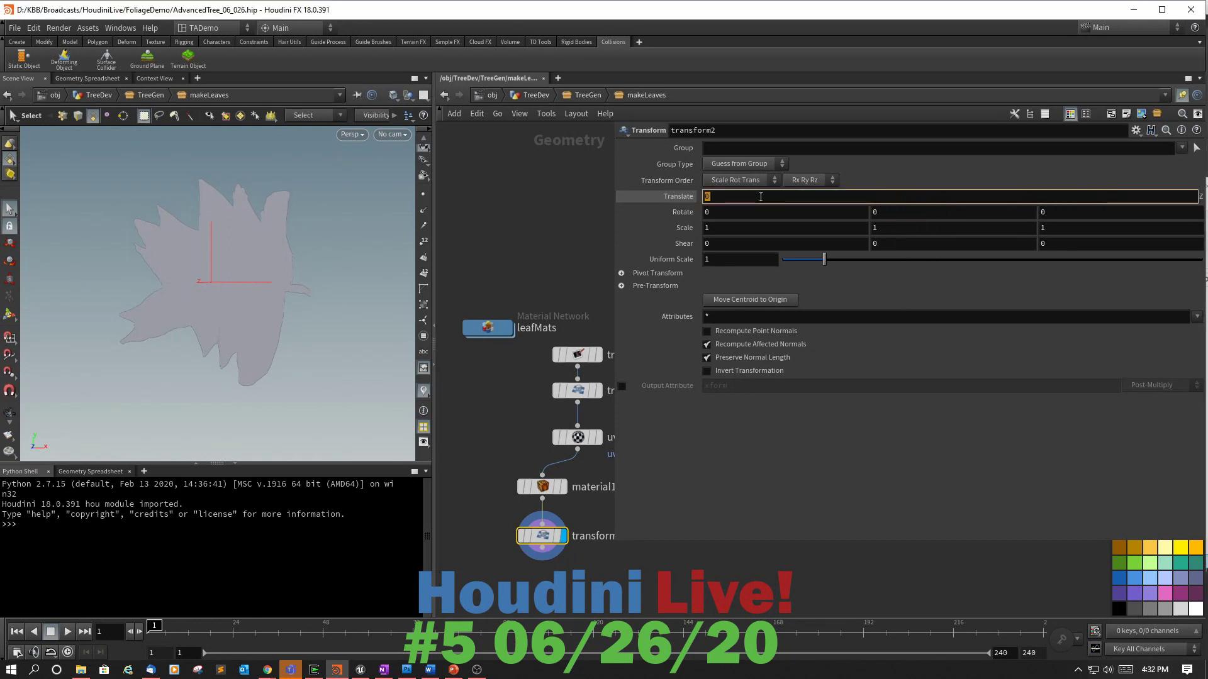
type("-$CE")
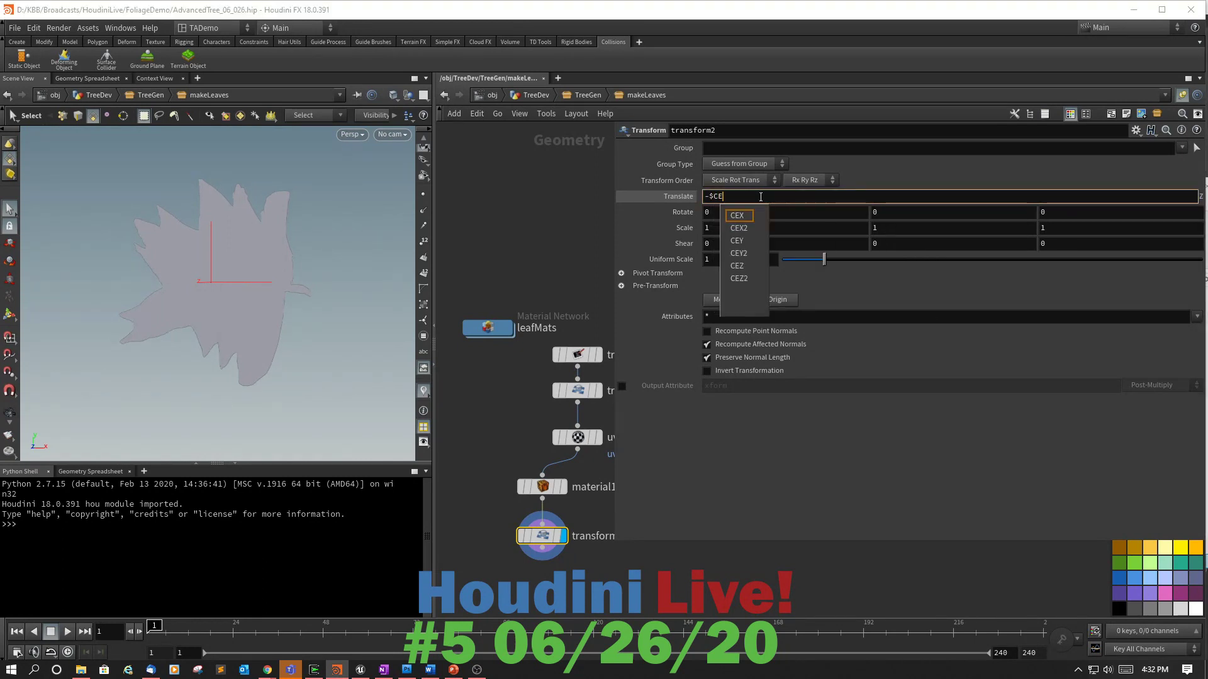
type("Z")
key("Return")
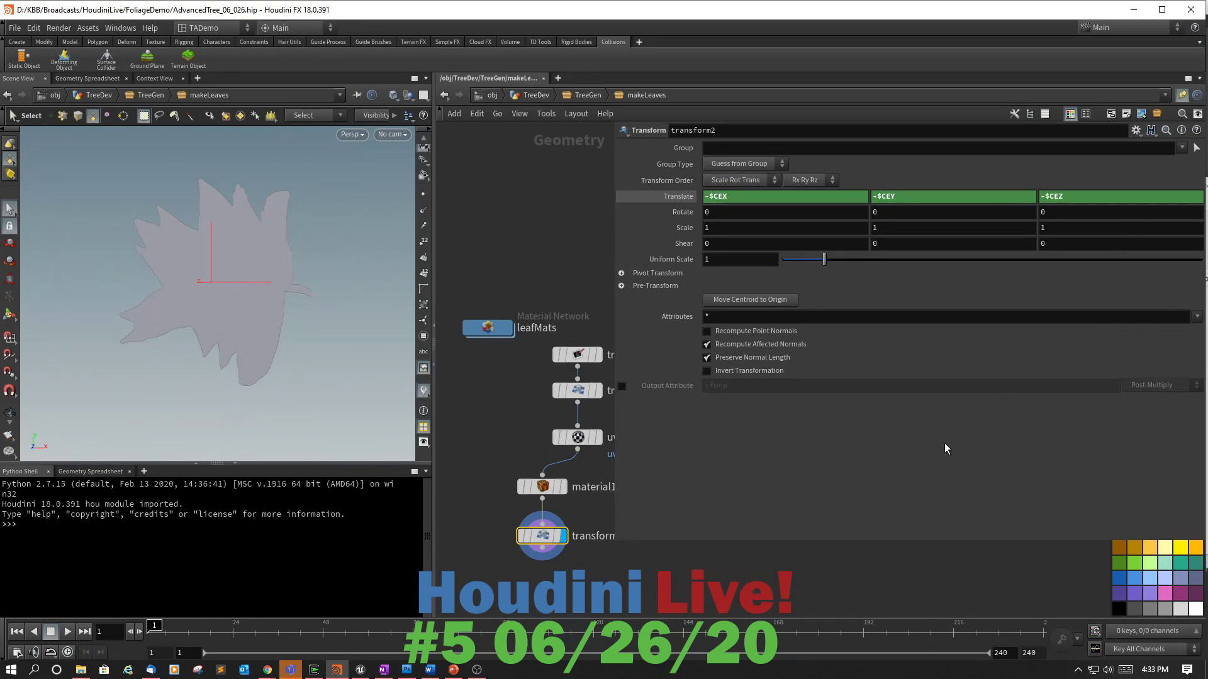
Consult the Locals section of the Transform node's help for its centroid and bounding-box variables, then close the help.
mouse_move(543, 539)
left_click(1195, 130)
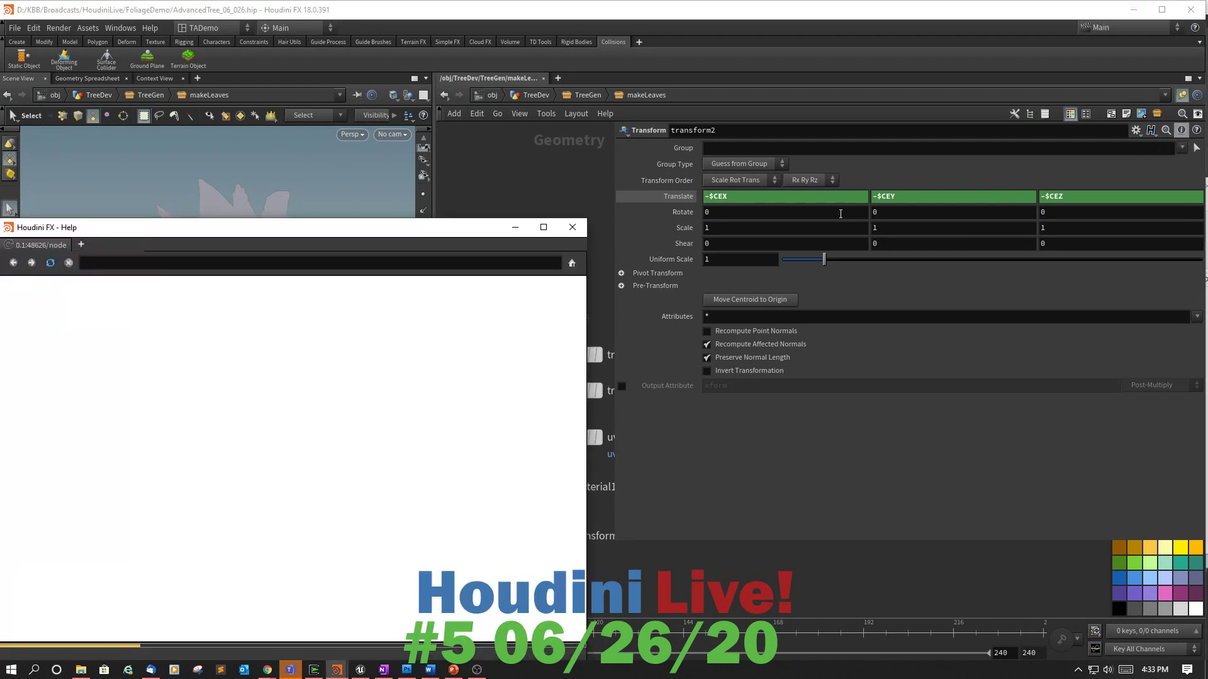
left_click_drag(461, 237, 957, 93)
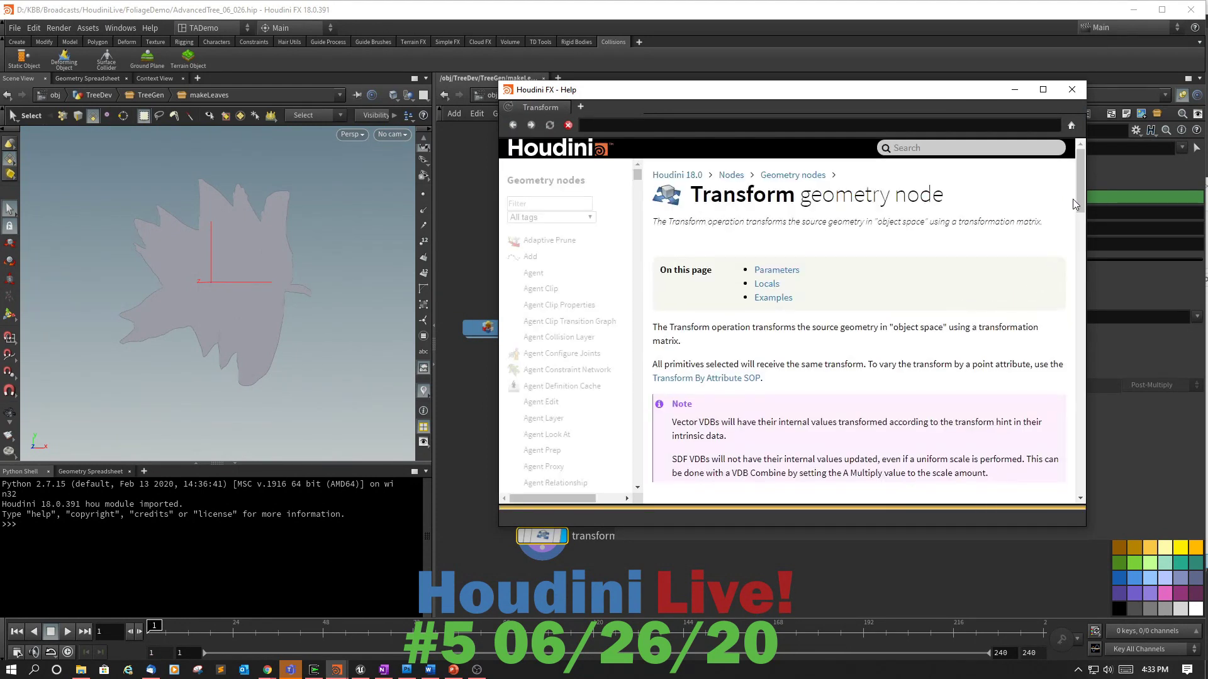
left_click(768, 284)
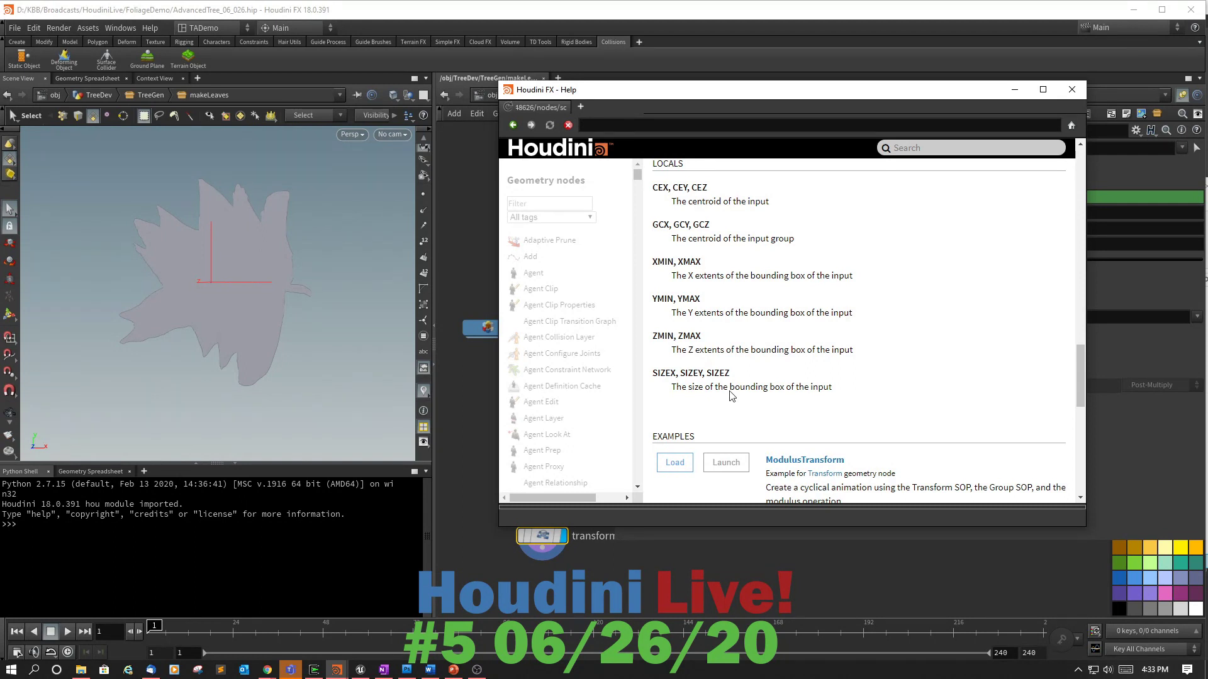
left_click(1072, 91)
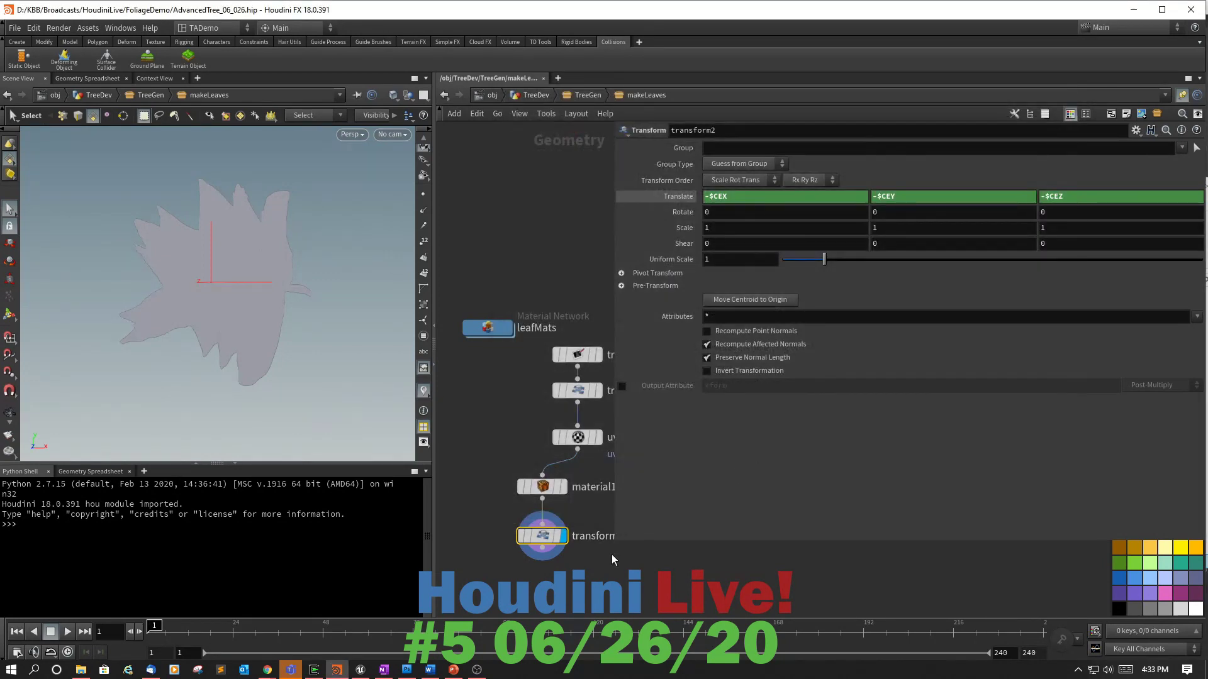
Rename the Transform node below material1 as TranslateToCneter.
double_click(593, 535)
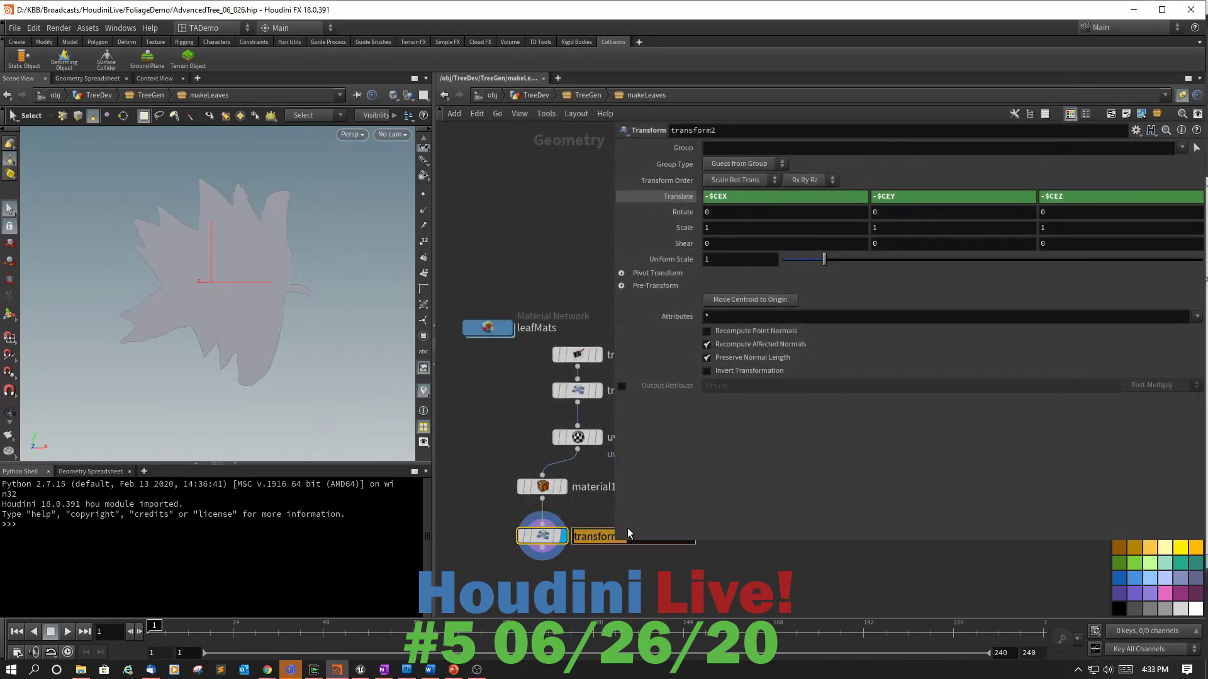
type("Tra")
type("nslateToCneter")
key("Return")
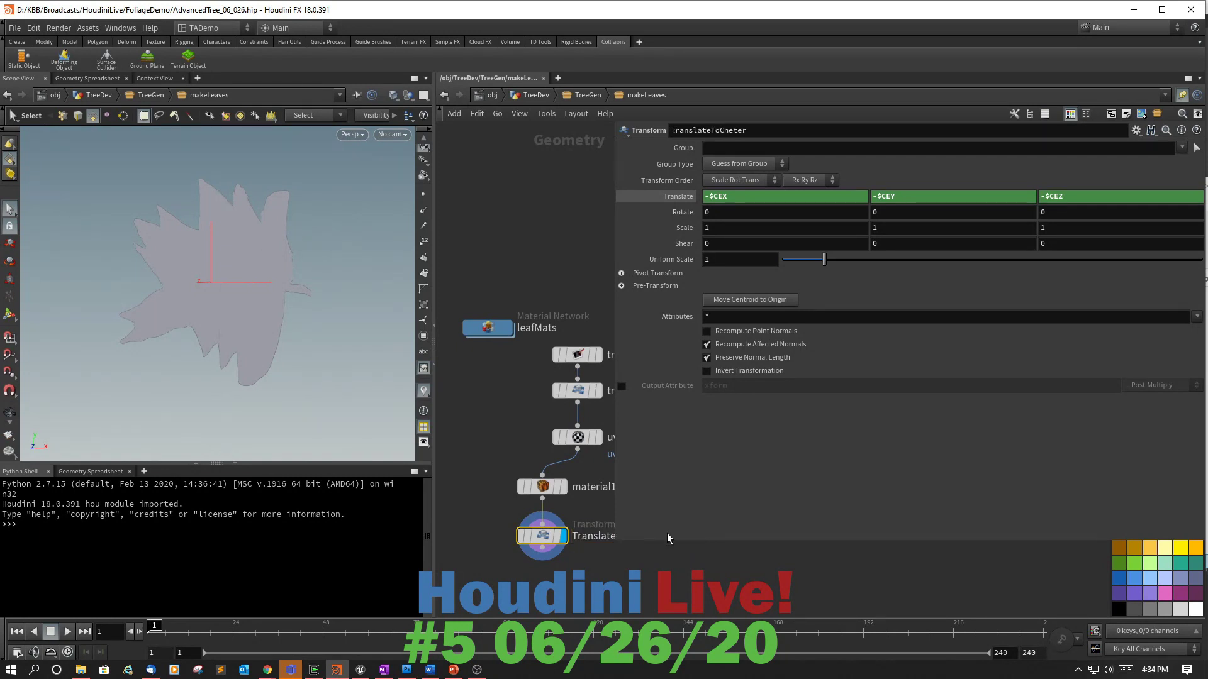
Add an Attribute Wrangle node connected below TranslateToCneter, move it underneath and display its output.
middle_click_drag(704, 582, 637, 501)
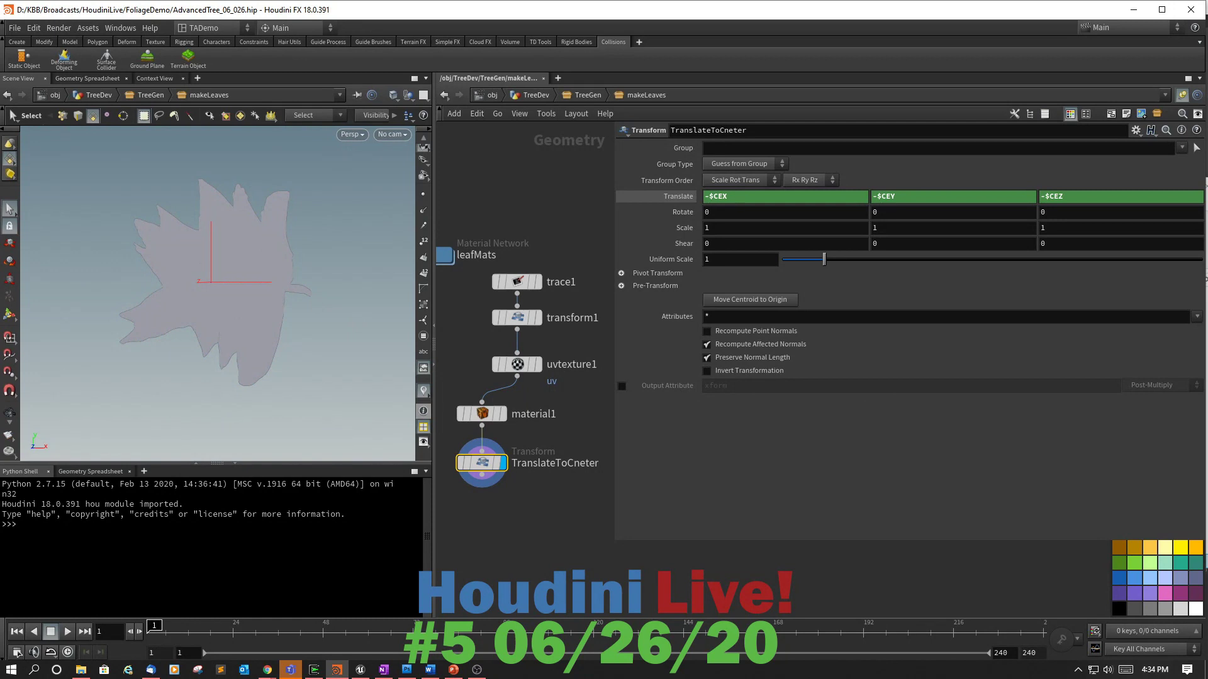
key("alt+Tab")
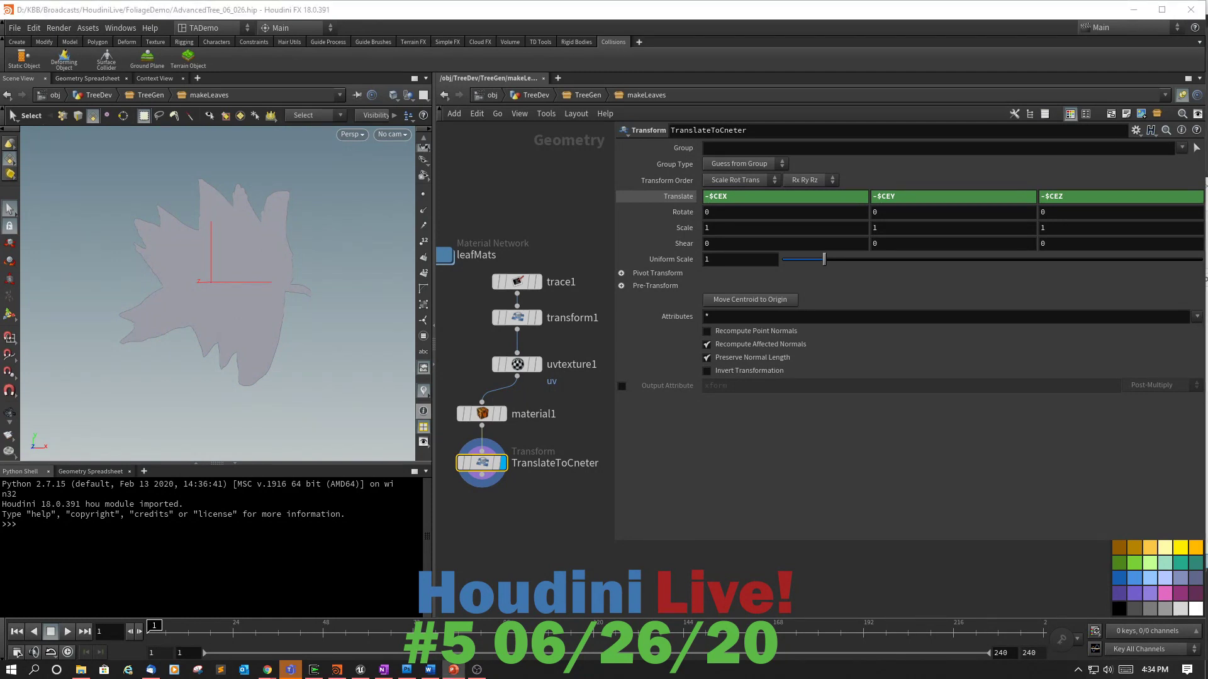
left_click(482, 476)
left_click(528, 524)
type("attribute")
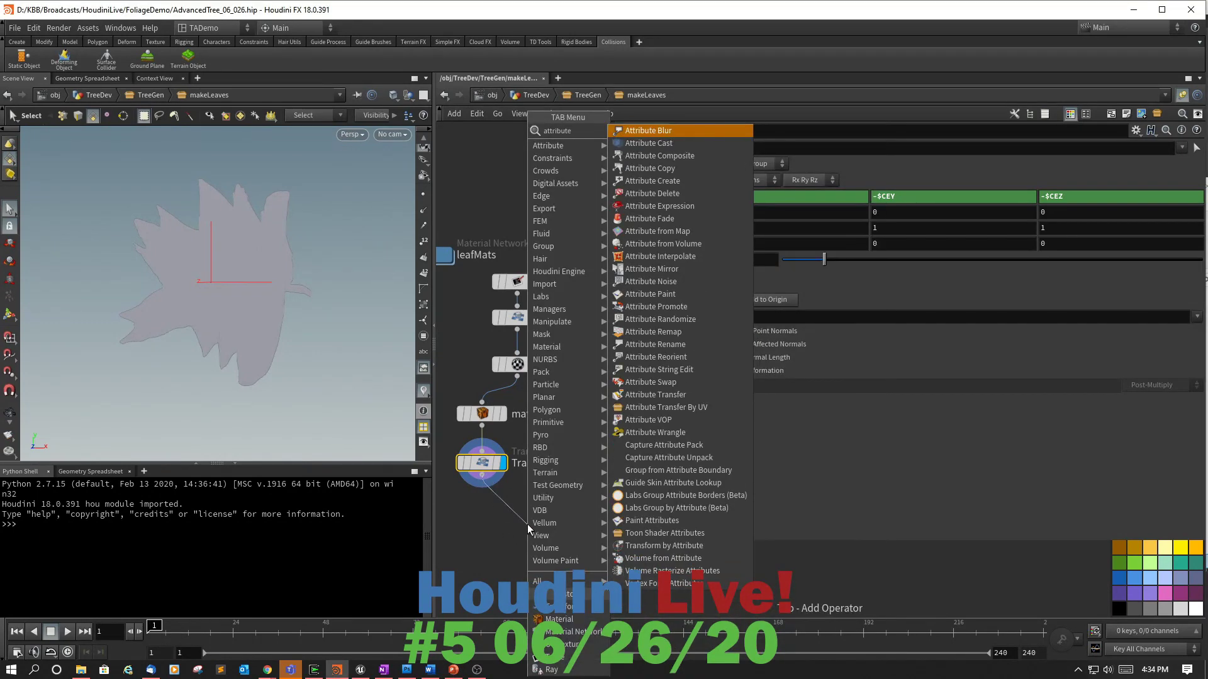
left_click(668, 432)
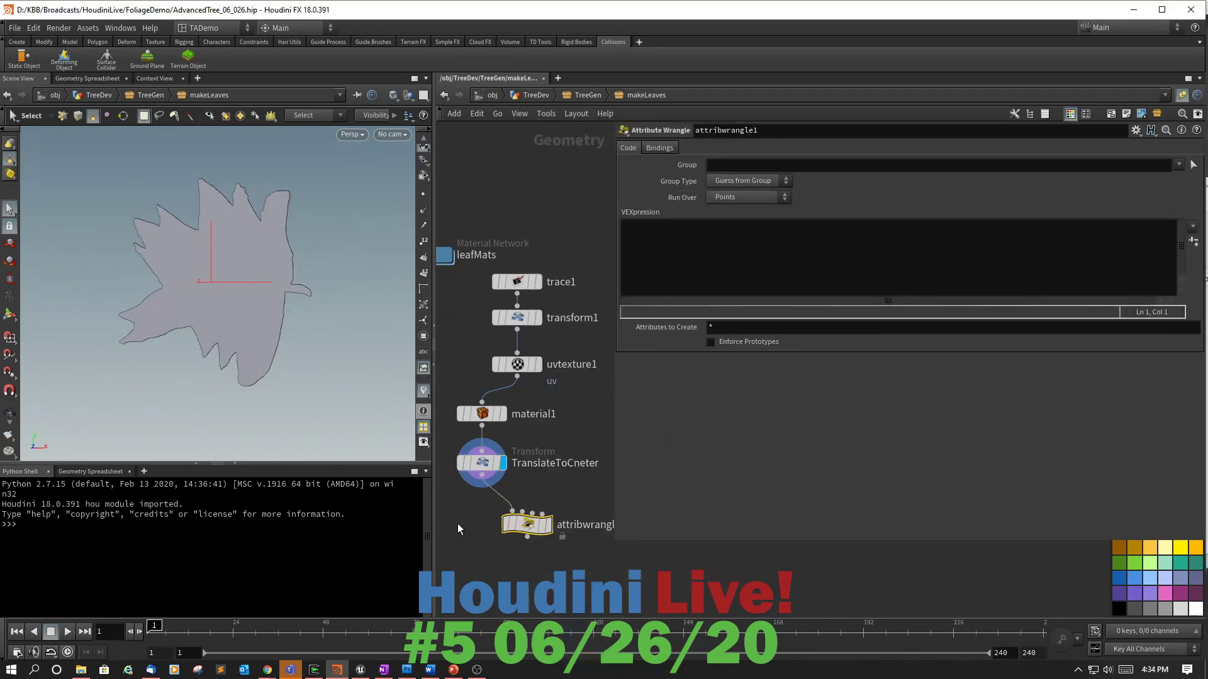
left_click_drag(526, 523, 489, 513)
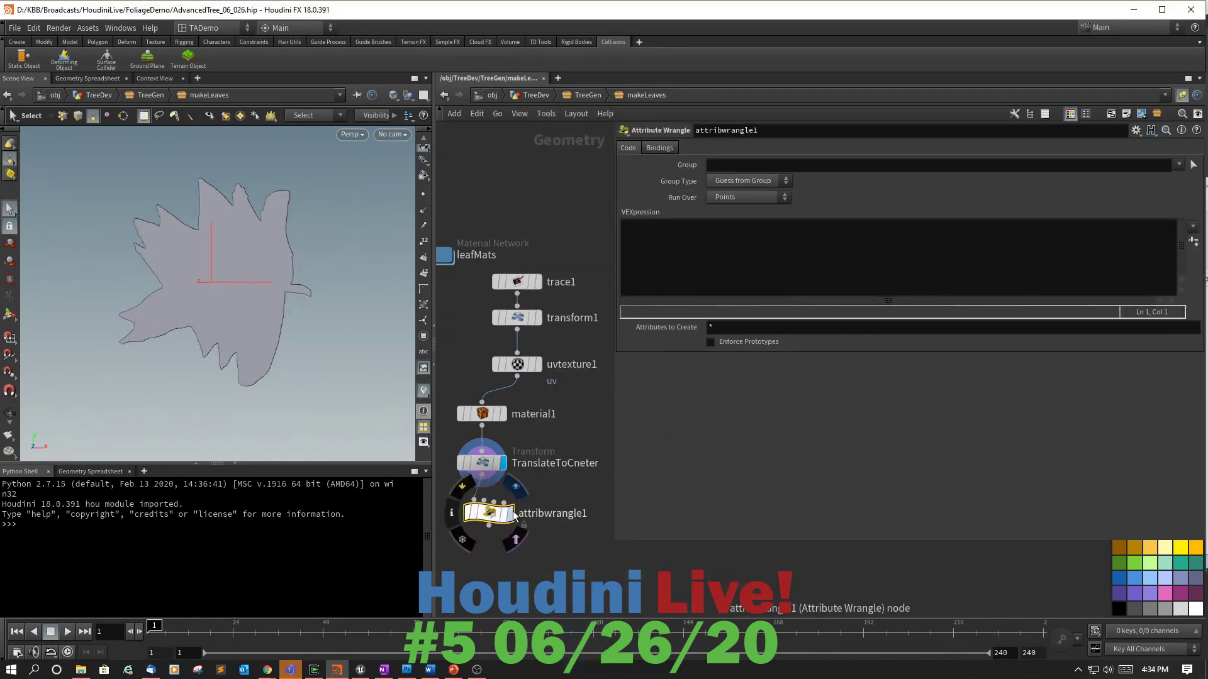
left_click(512, 514)
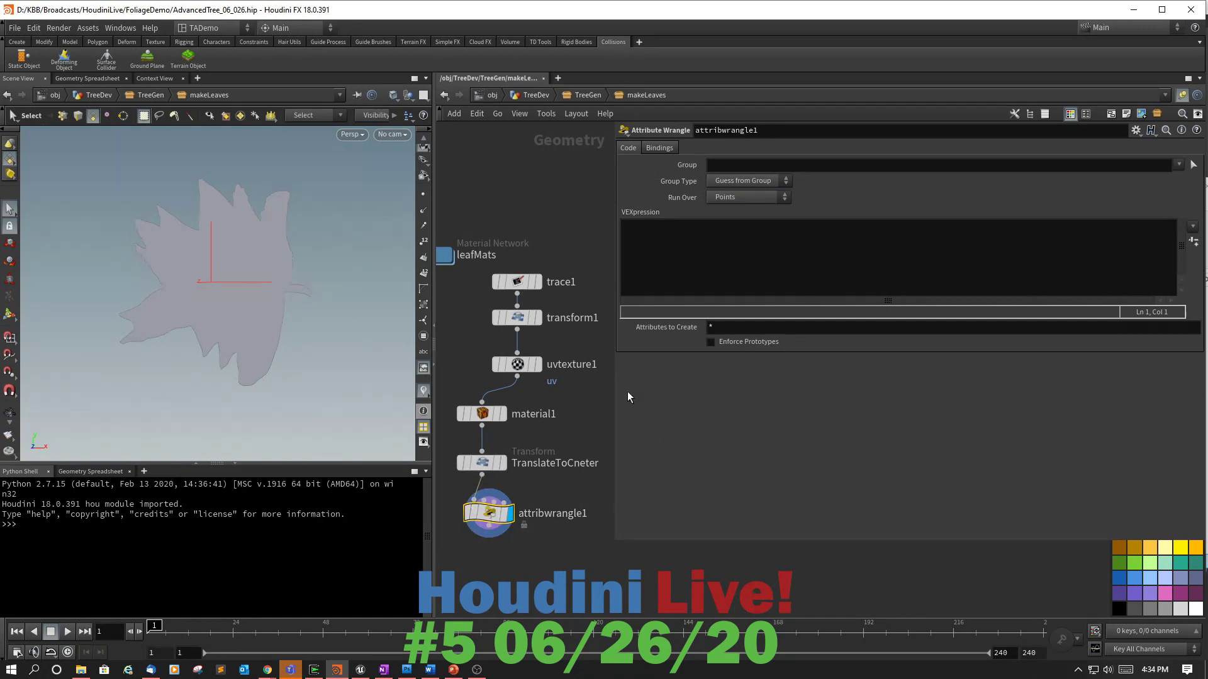
In the wrangle's VEXpression, declare float xDic[]; and add an empty loop for(int i = 0; i < npoints(0); i++).
left_click(673, 251)
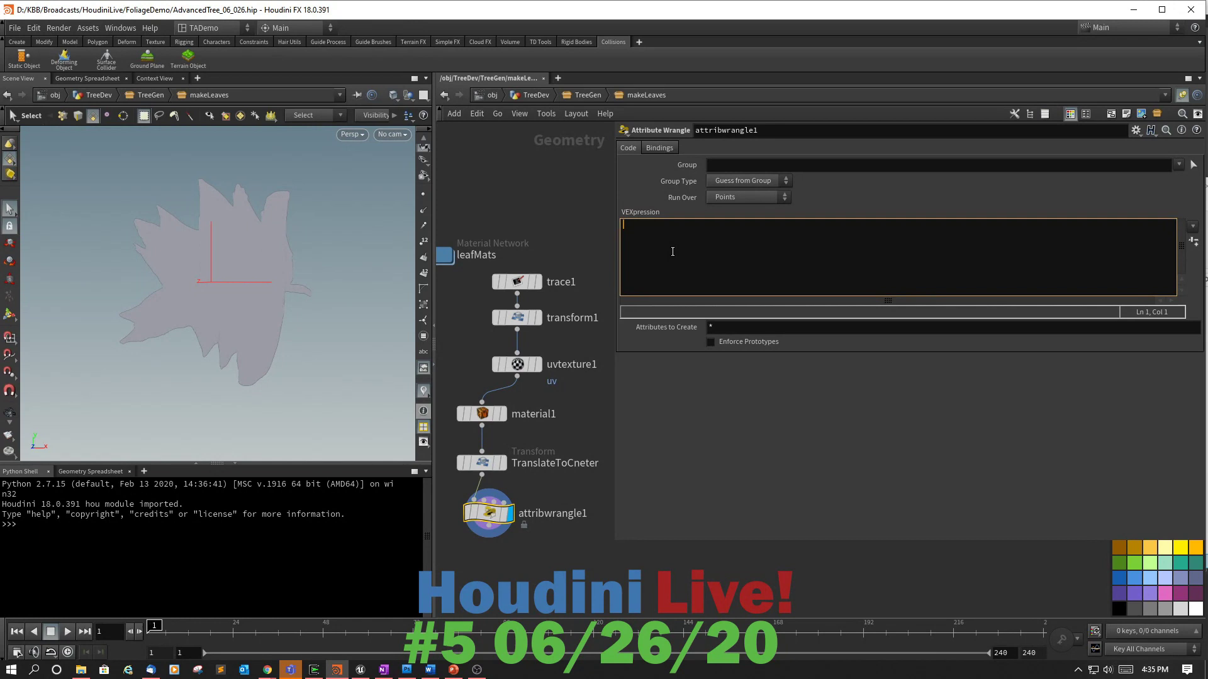
type("float xDic[];")
key("Return")
type("for()int i = 0; i <")
type("npoin")
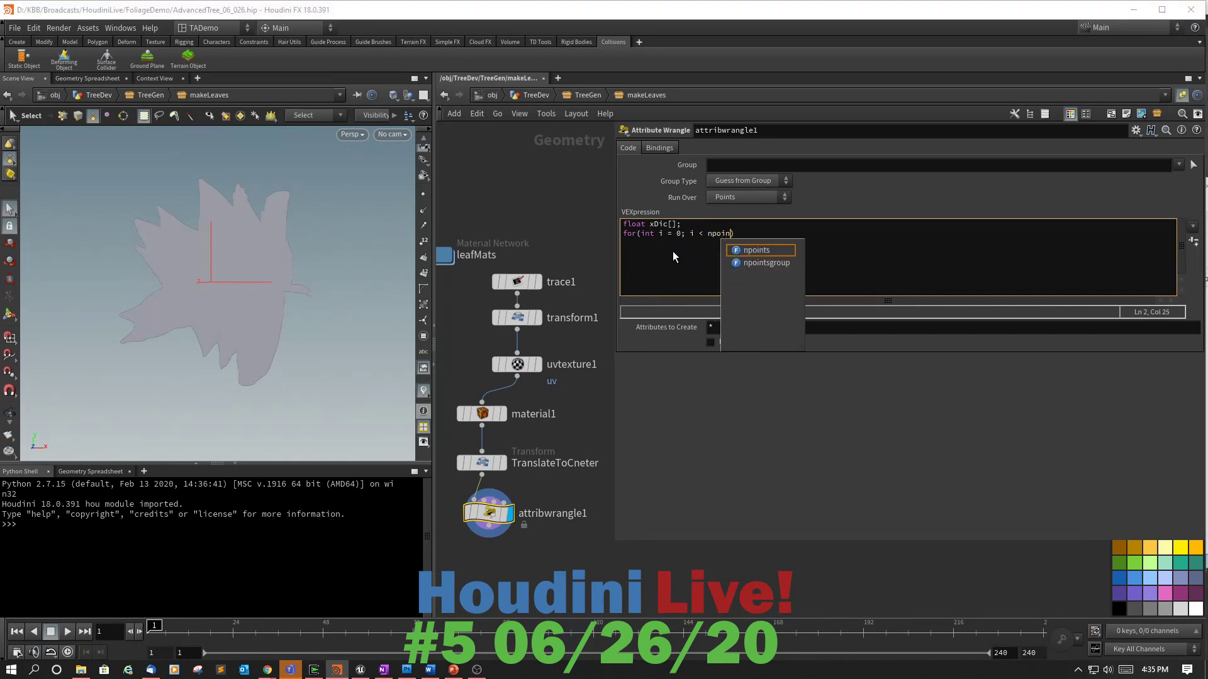
type("ts(0)")
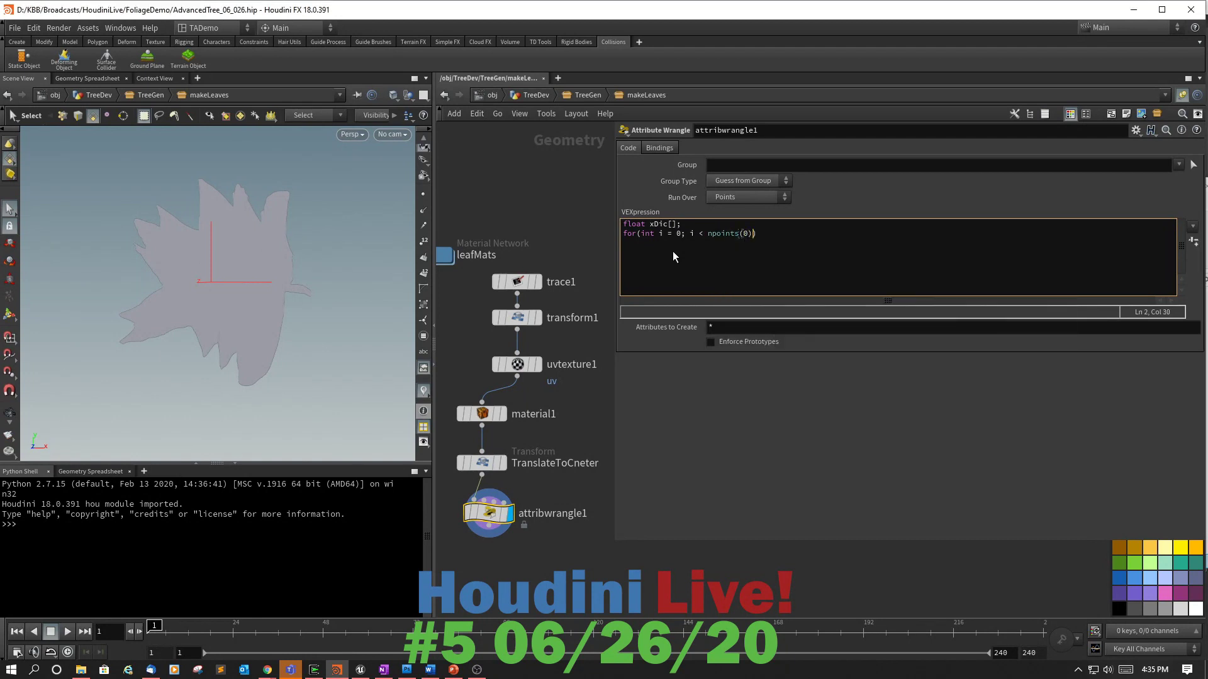
type("; i++")
key("Return")
type("{  ")
type("}")
Inside the loop, write vector pos = point(0, "P", i); and append(xDic, pos.x); to collect every point's X position.
key("Up")
key("Return")
type("vector pos = poin")
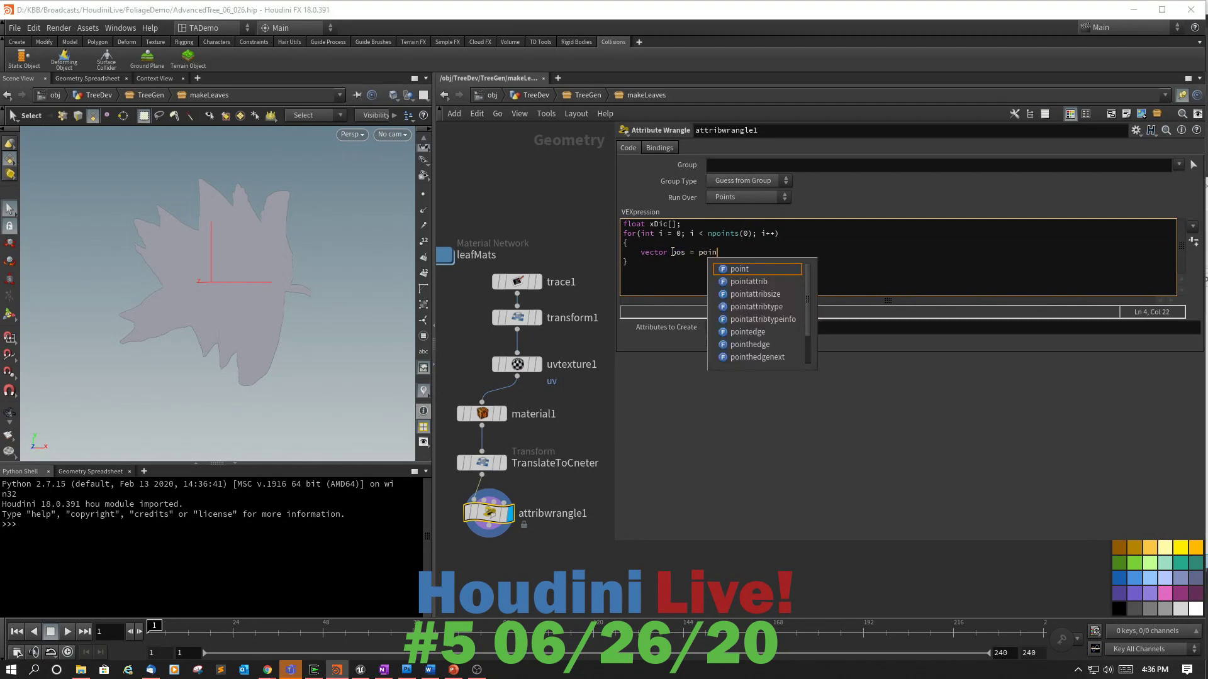
type("t(0")
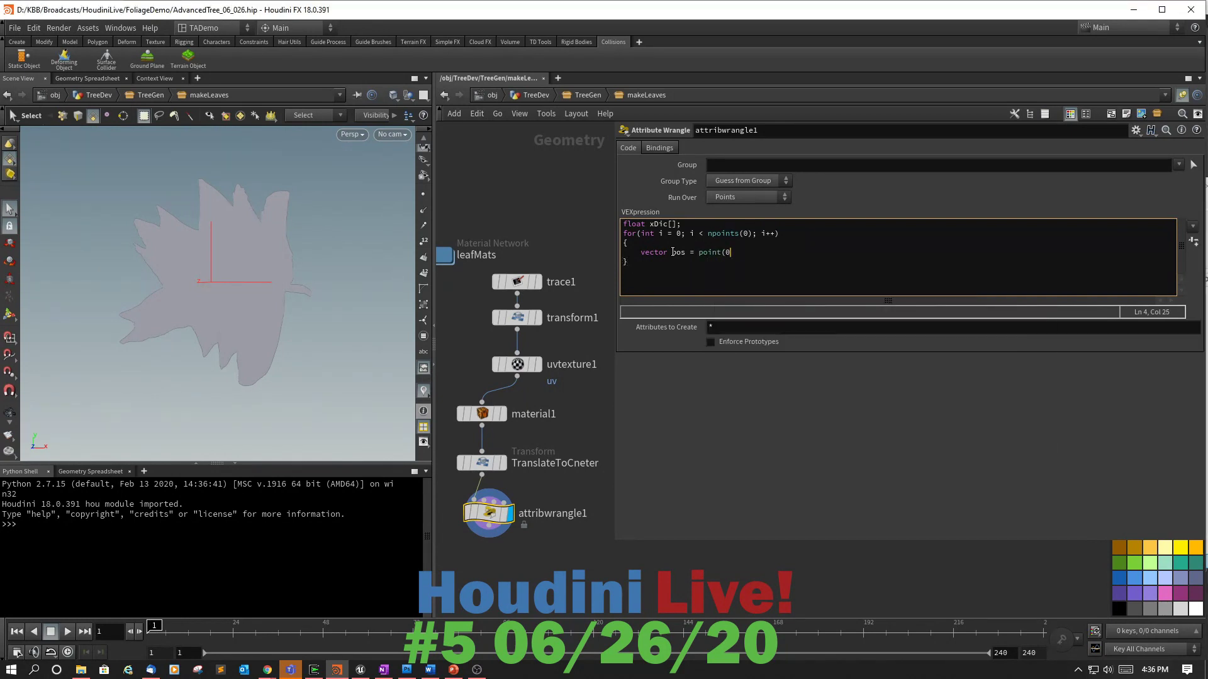
type(", P")
key("BackSpace")
type("\"P\", i);")
key("Return")
type("append(xDic, pos.x")
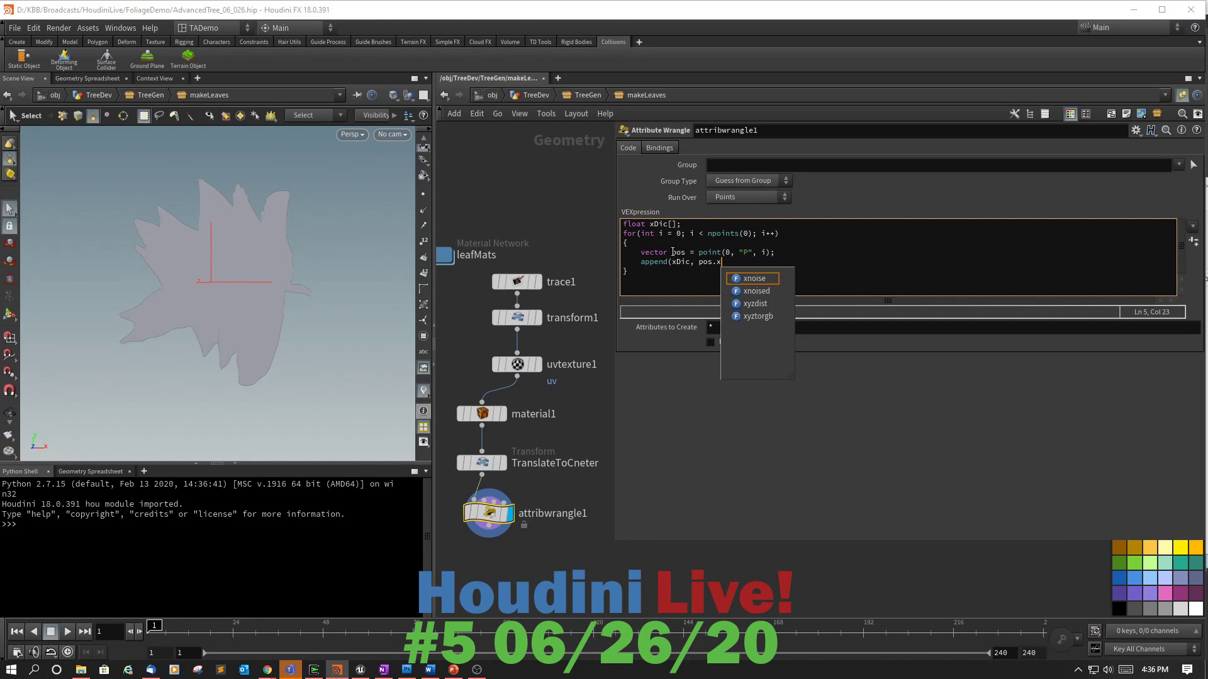
type(")")
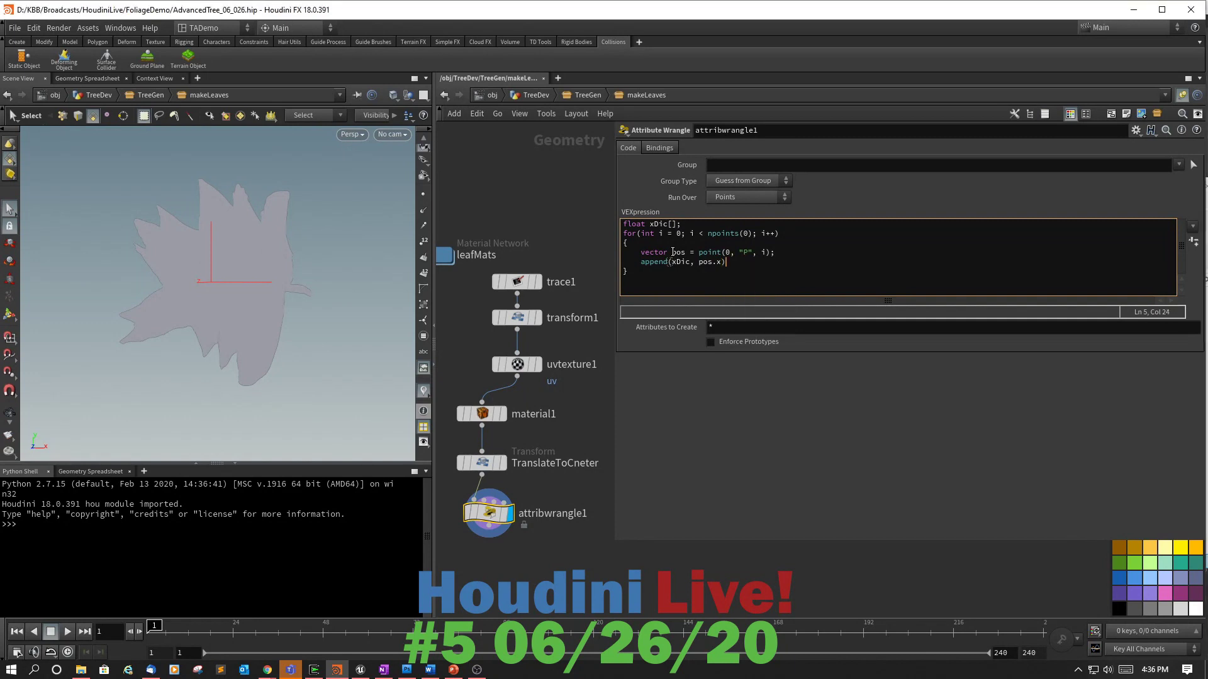
type(";")
Below the loop, store the largest collected X value with float rootVal = max(xDic);.
key("Down")
key("Return")
type("float ")
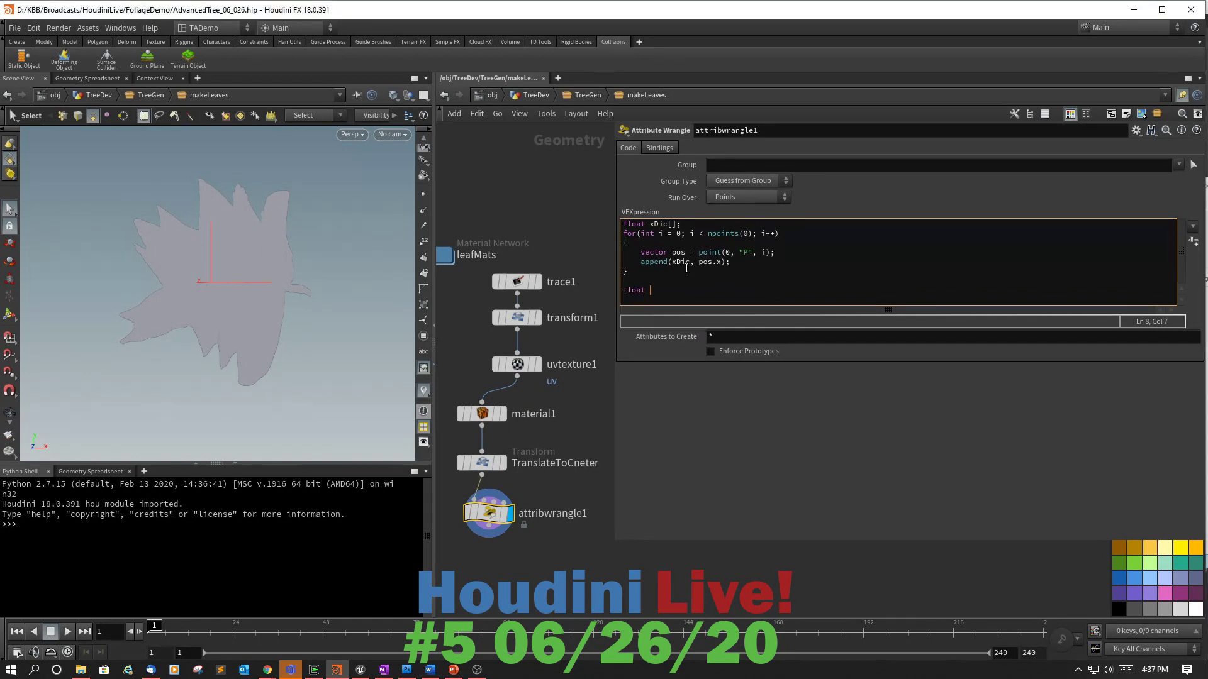
type("rootVal =")
type("max(")
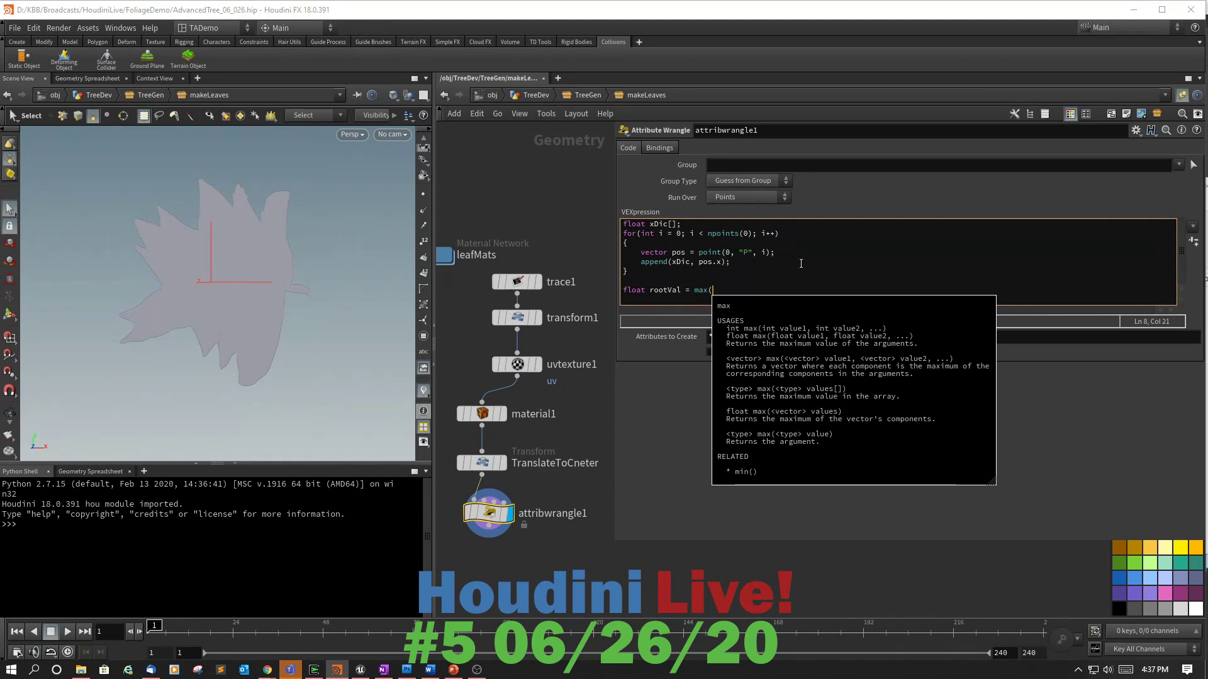
type("xDic")
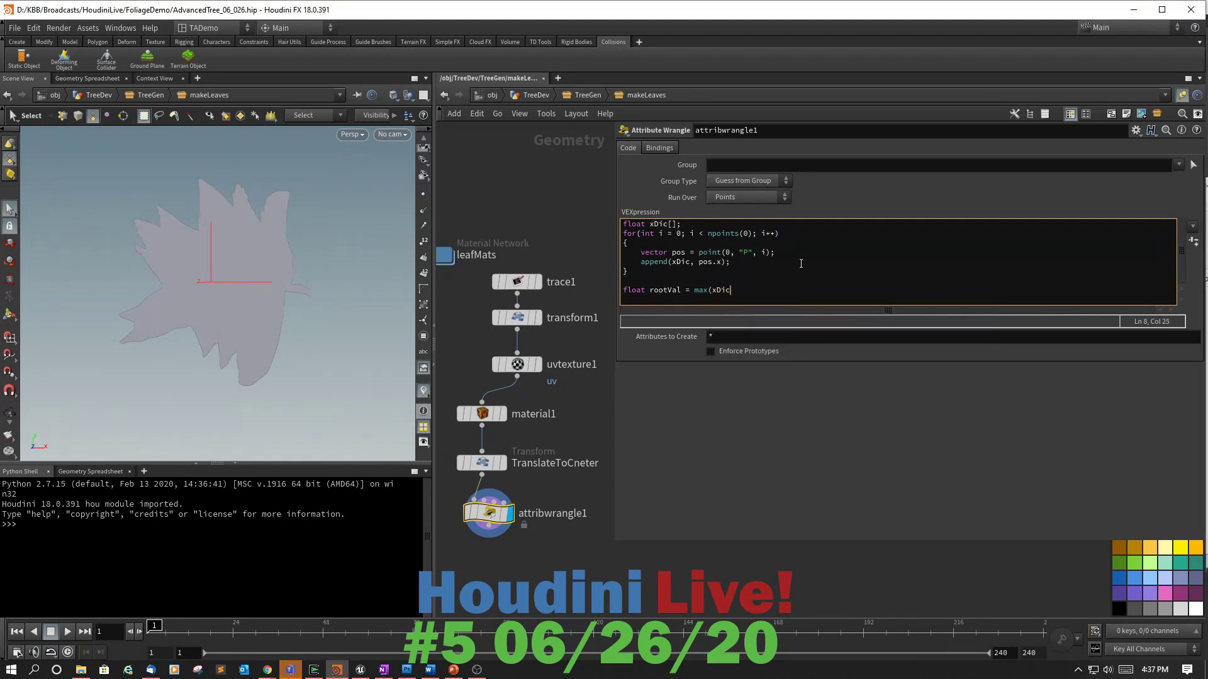
type(");")
Add a second loop with an empty body under rootVal: for(int pt = 0; pt>= 0; pt--).
key("Return")
type("for()")
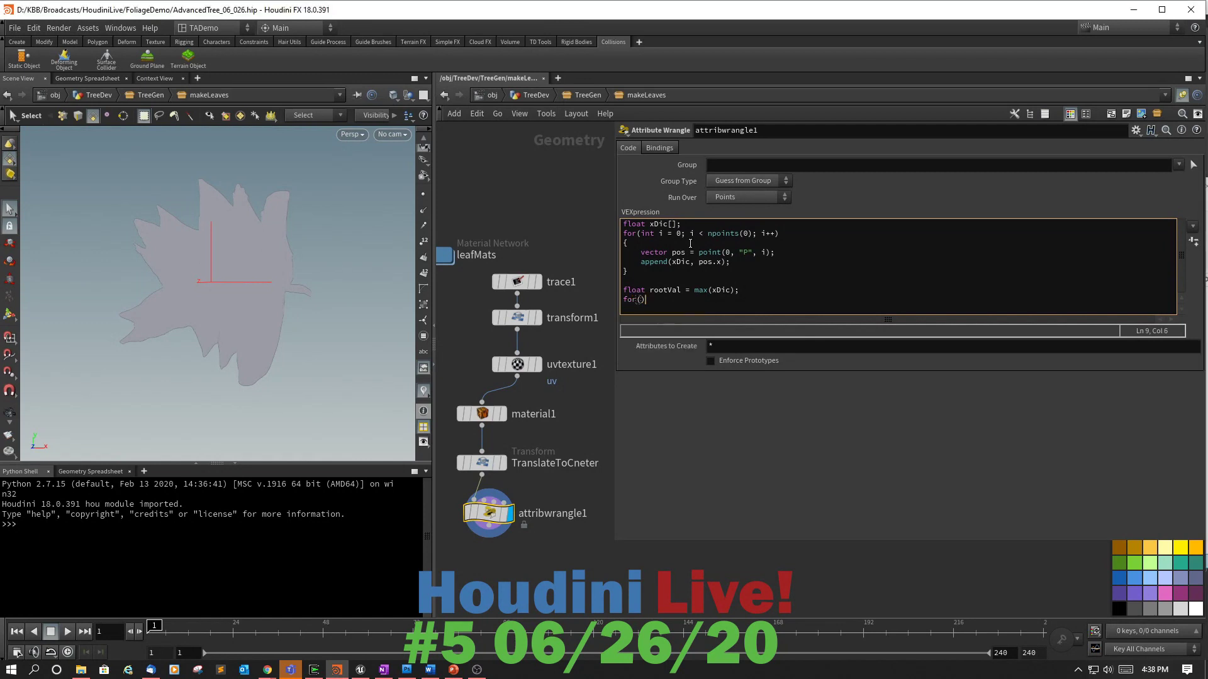
key("Left")
type("int")
type(" pt;")
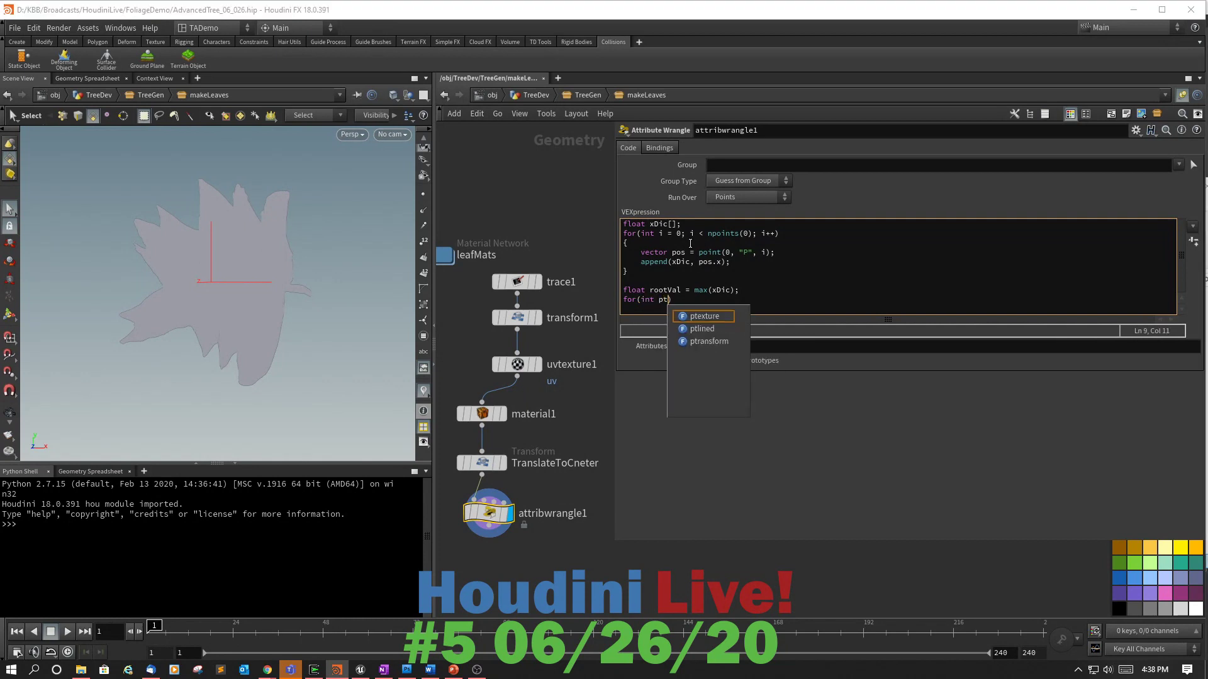
key("BackSpace")
key("BackSpace")
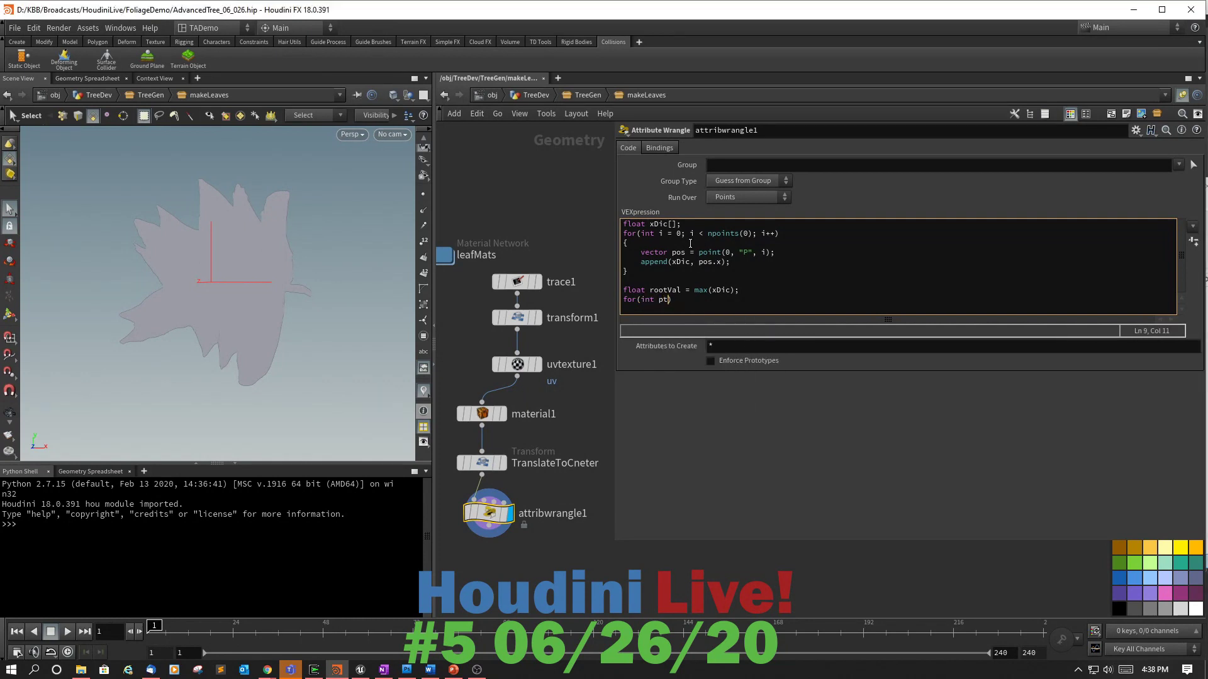
type("= 0; pt")
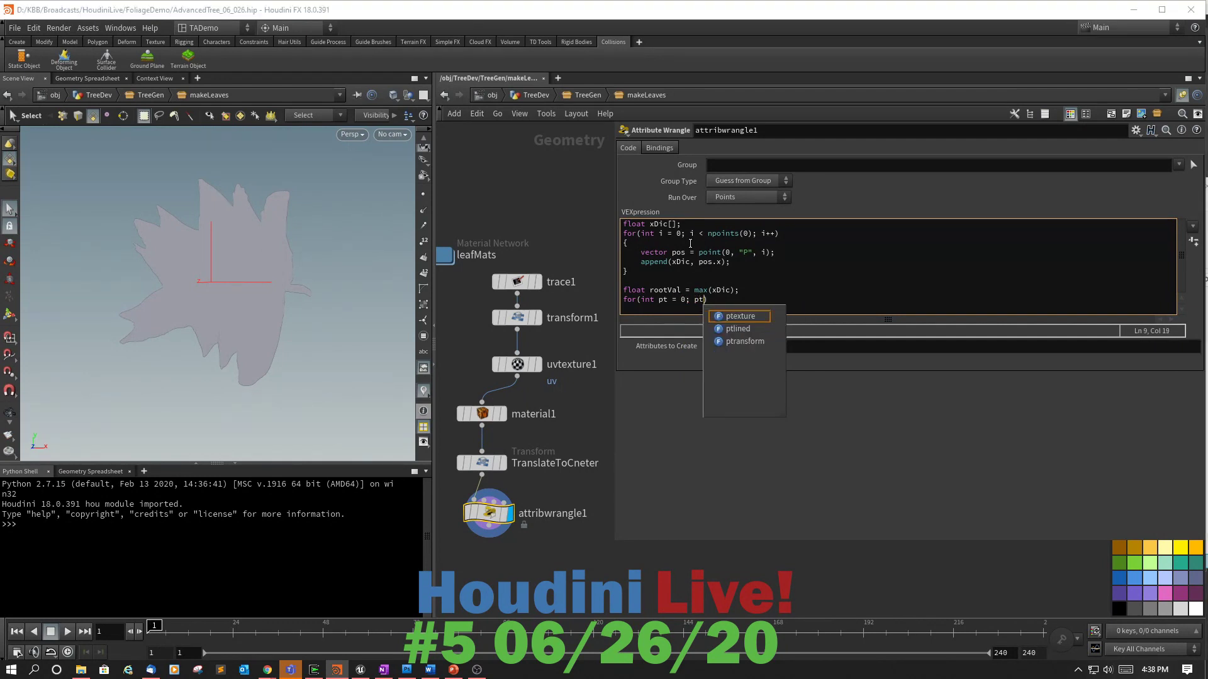
type("<")
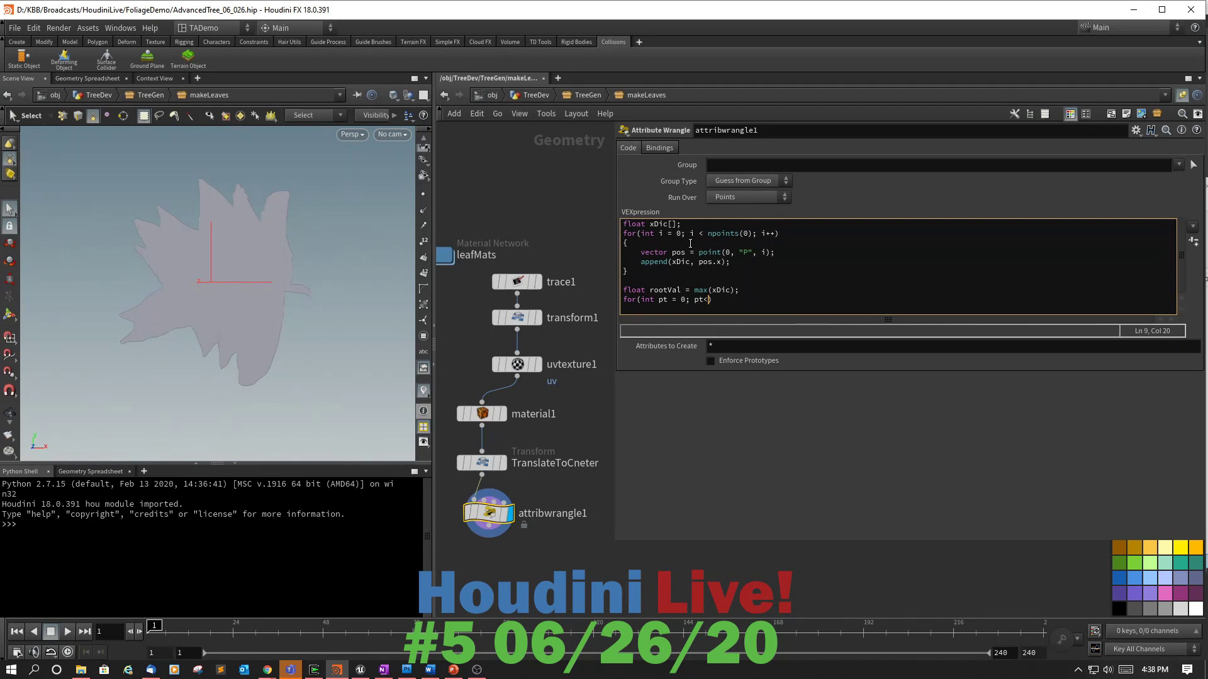
key("BackSpace")
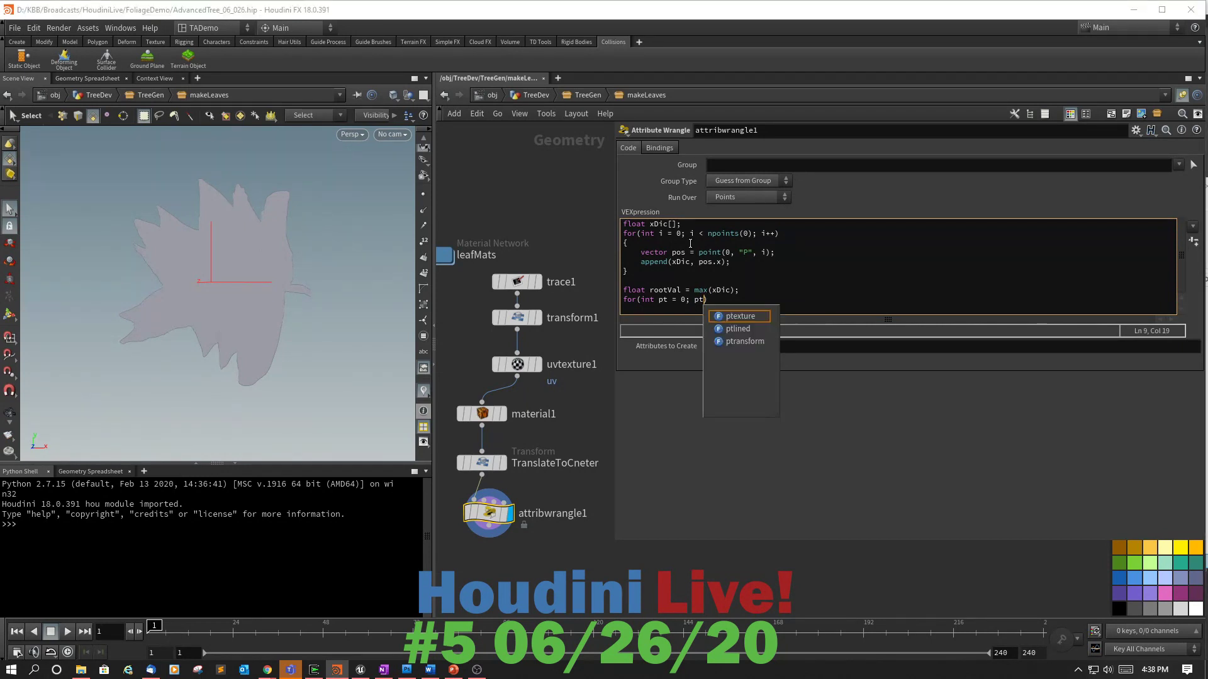
type(">= ")
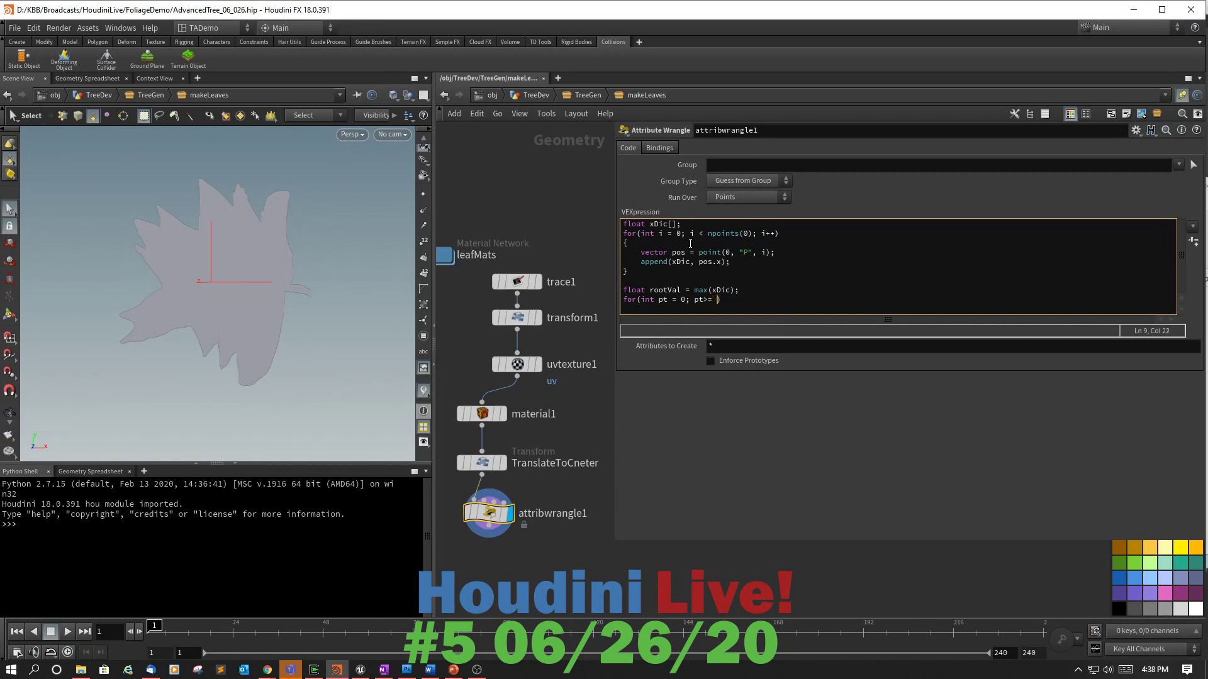
type("0; pt--")
key("Return")
type("{")
key("Return")
type("}")
key("Return")
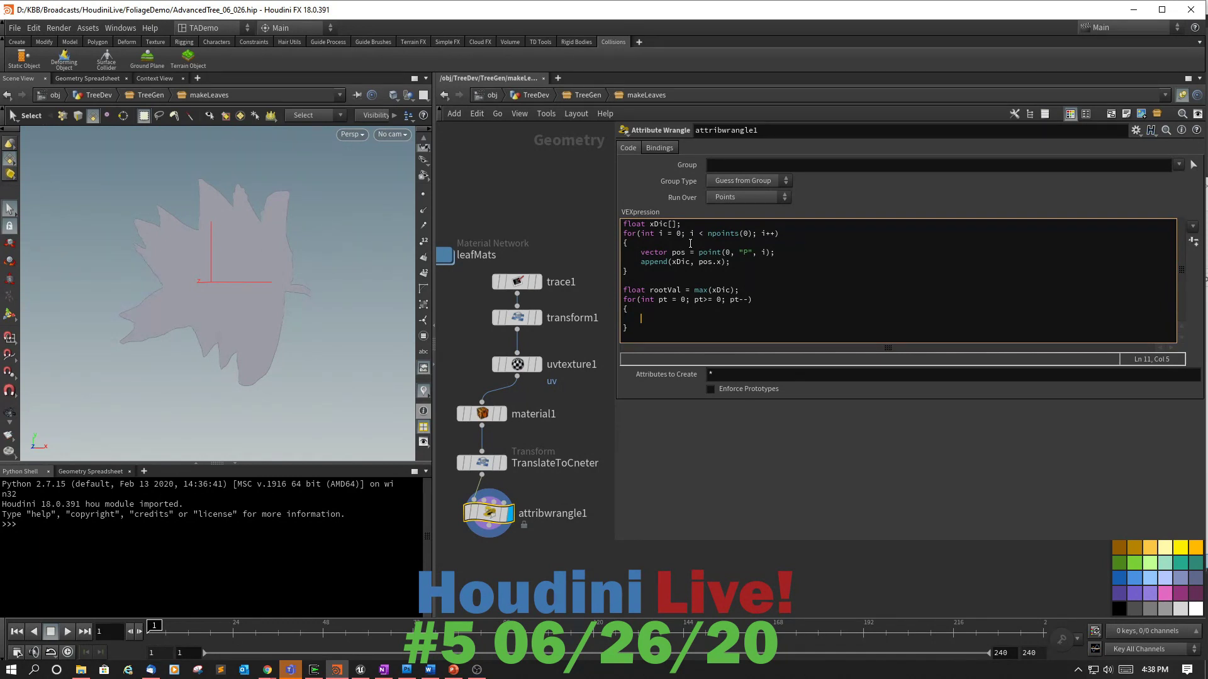
In the second loop's body, read the point position with vector pos = point(0, "P", pt);.
type("vector")
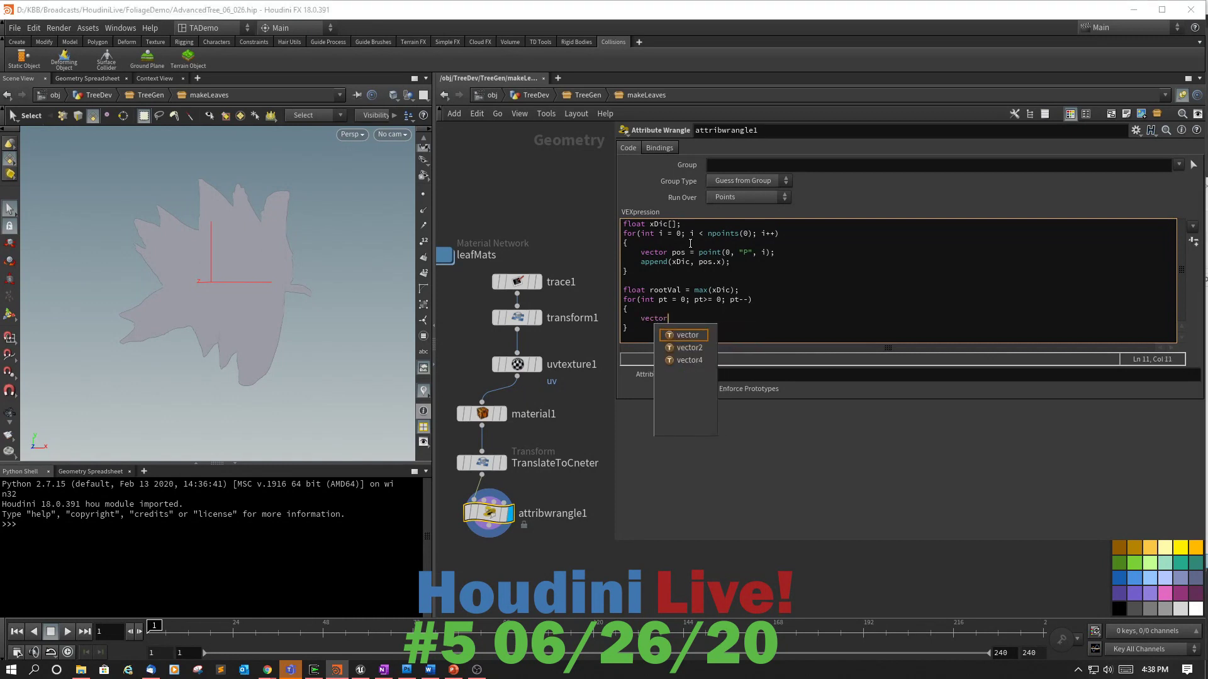
type(" pos = ")
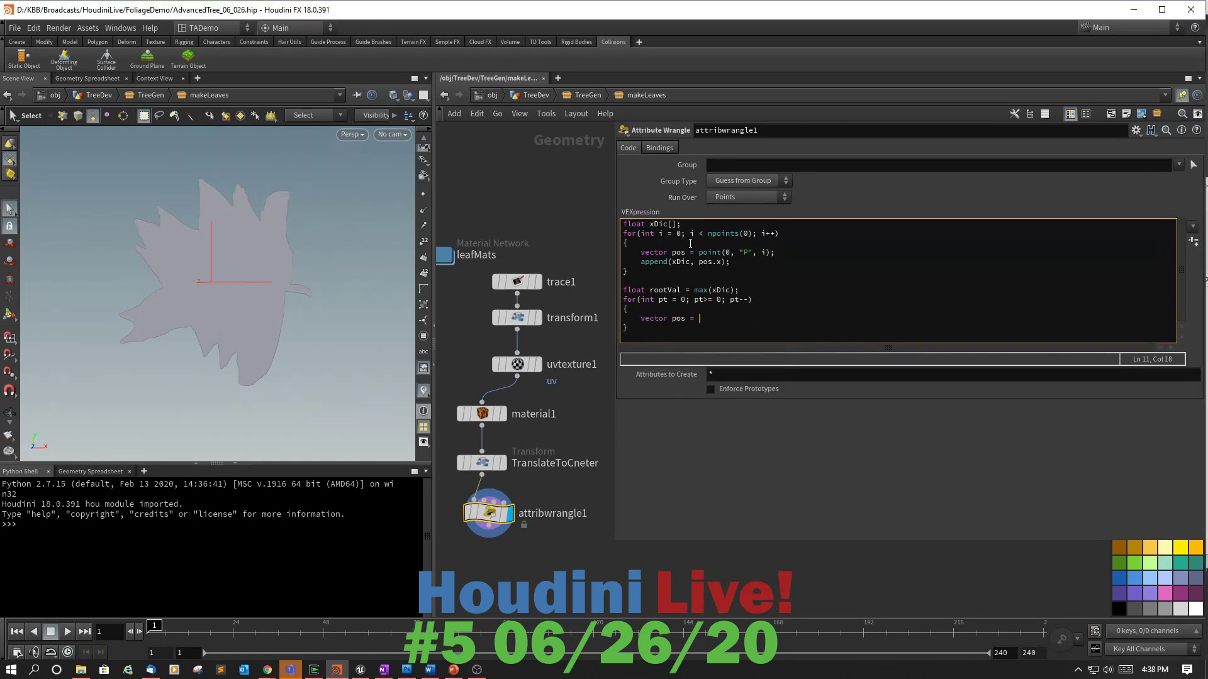
type("poin")
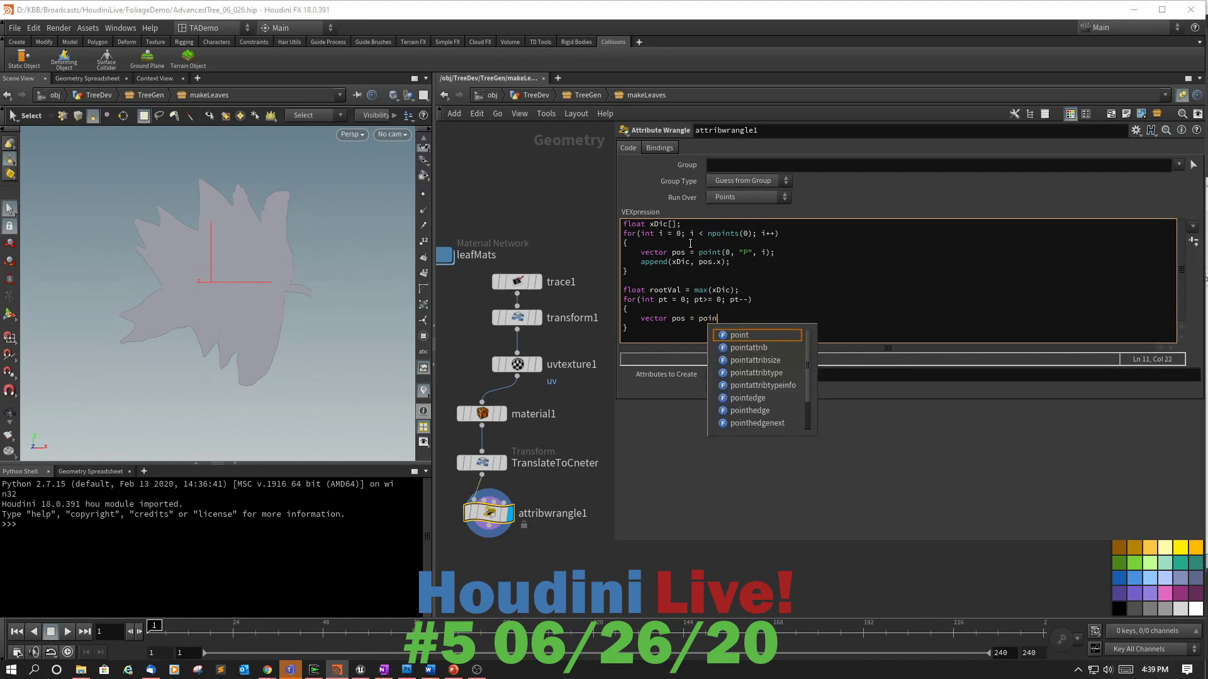
type("t(9")
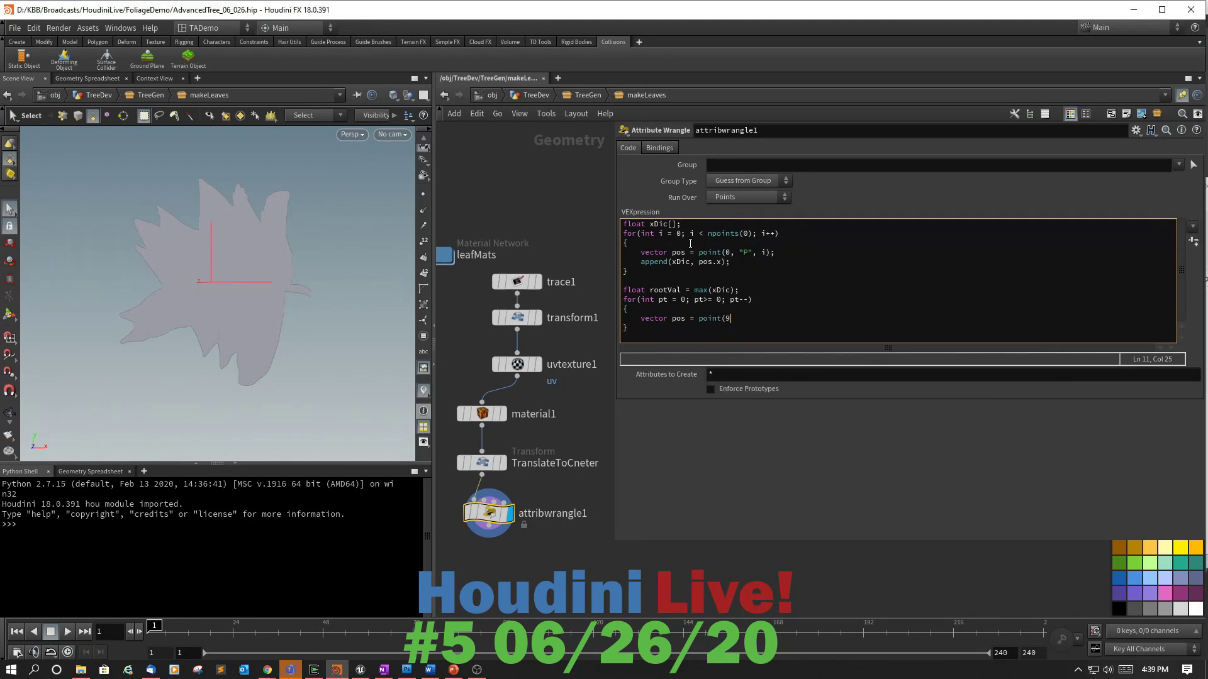
key("BackSpace")
type("0, \"\"")
key("Left")
type("P")
key("Right")
type(", pt);")
key("Return")
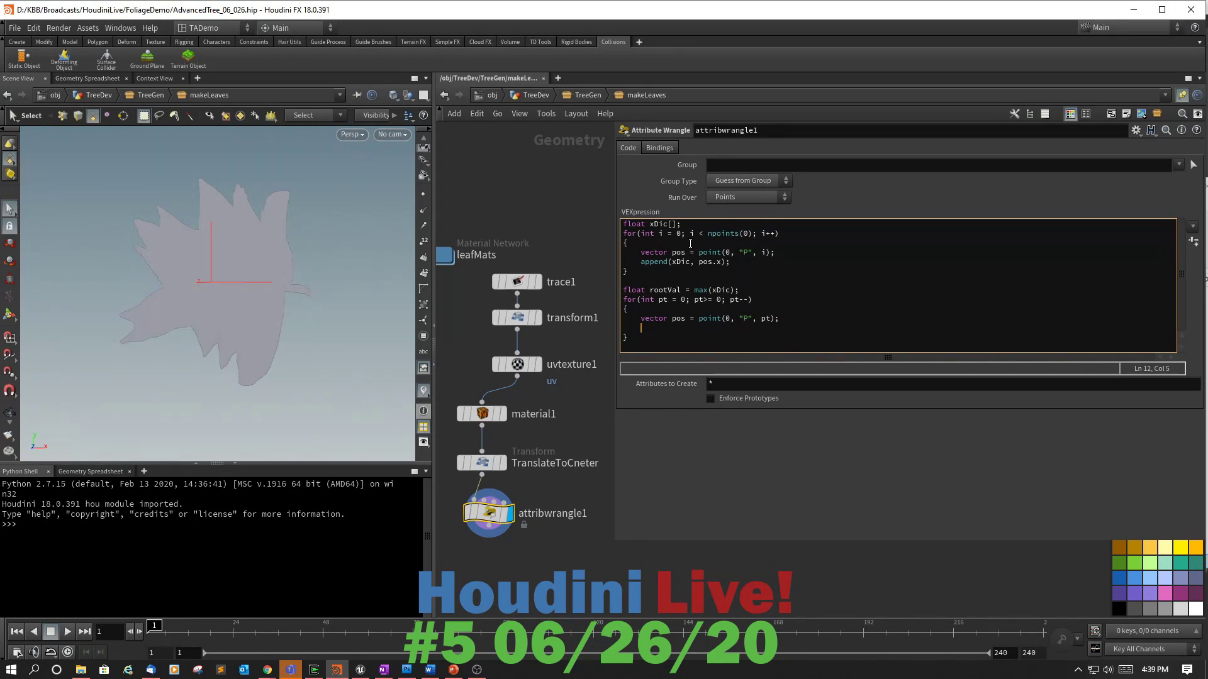
Add an if(pos.x == rootVal) condition with an empty braced block below the position line in the second loop.
type("if()")
key("Left")
type("pos.x == rootVal")
key("Return")
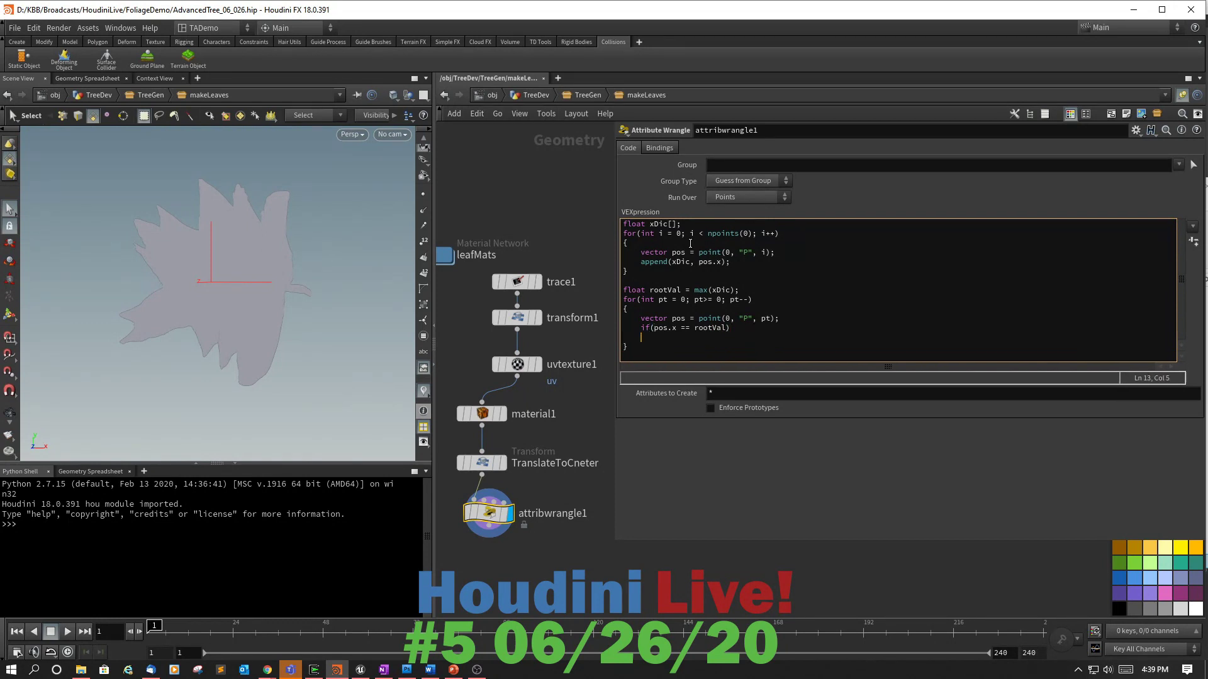
type("{")
key("Return")
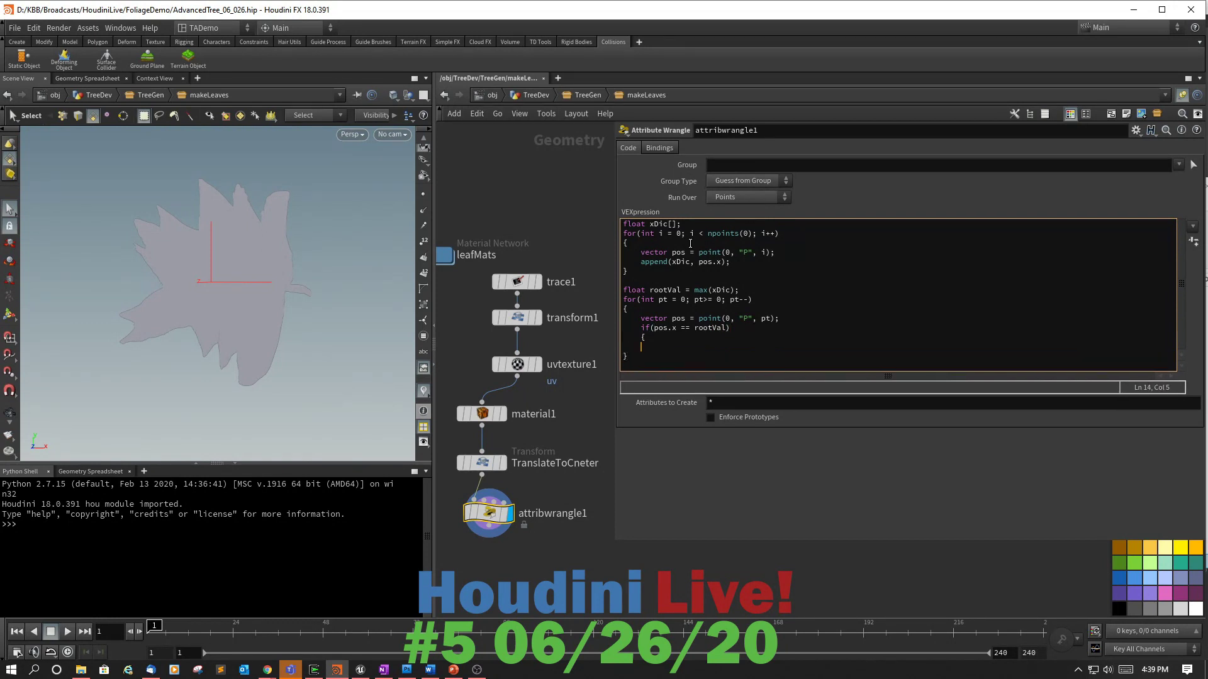
type("}")
key("Up")
key("Return")
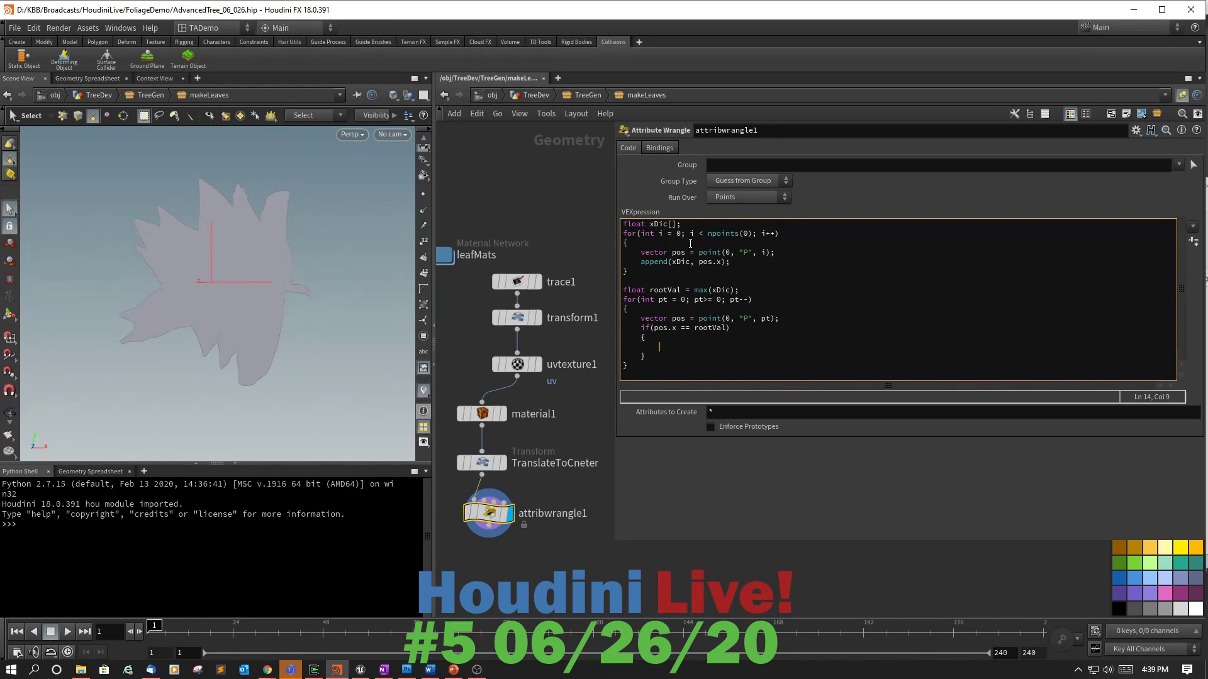
Inside the if block, write f@moveX = pos.x; and f@moveY = pos.y;, then apply the wrangle code.
type("f")
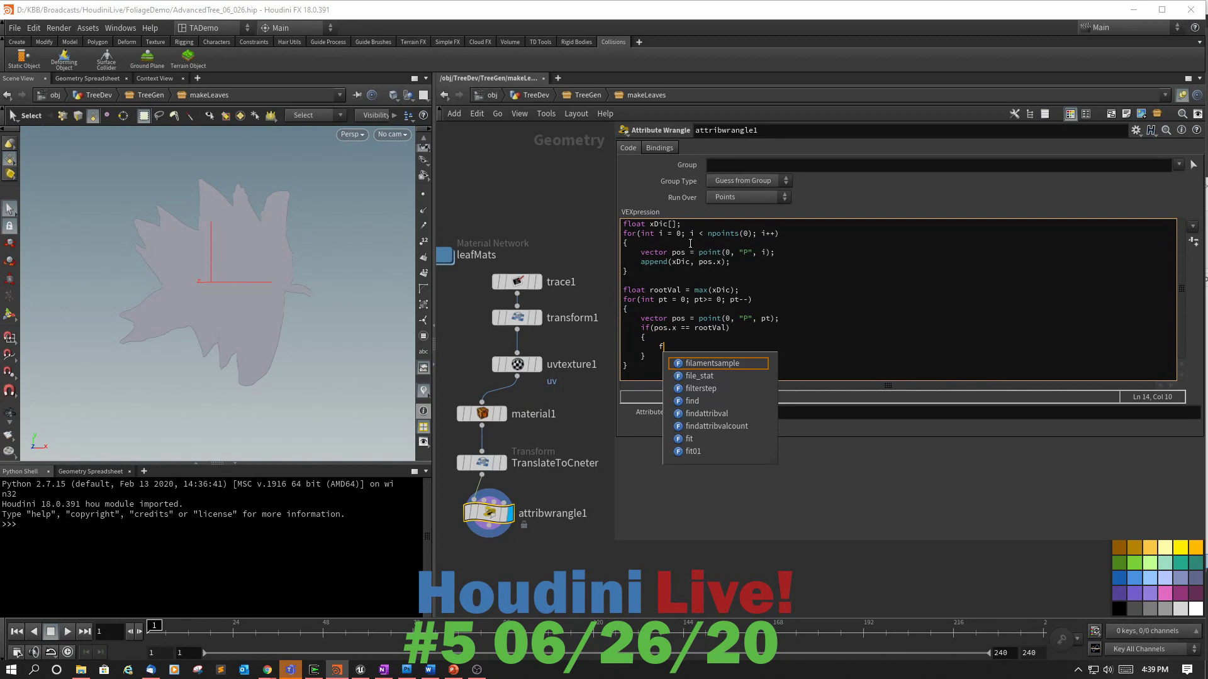
type("@")
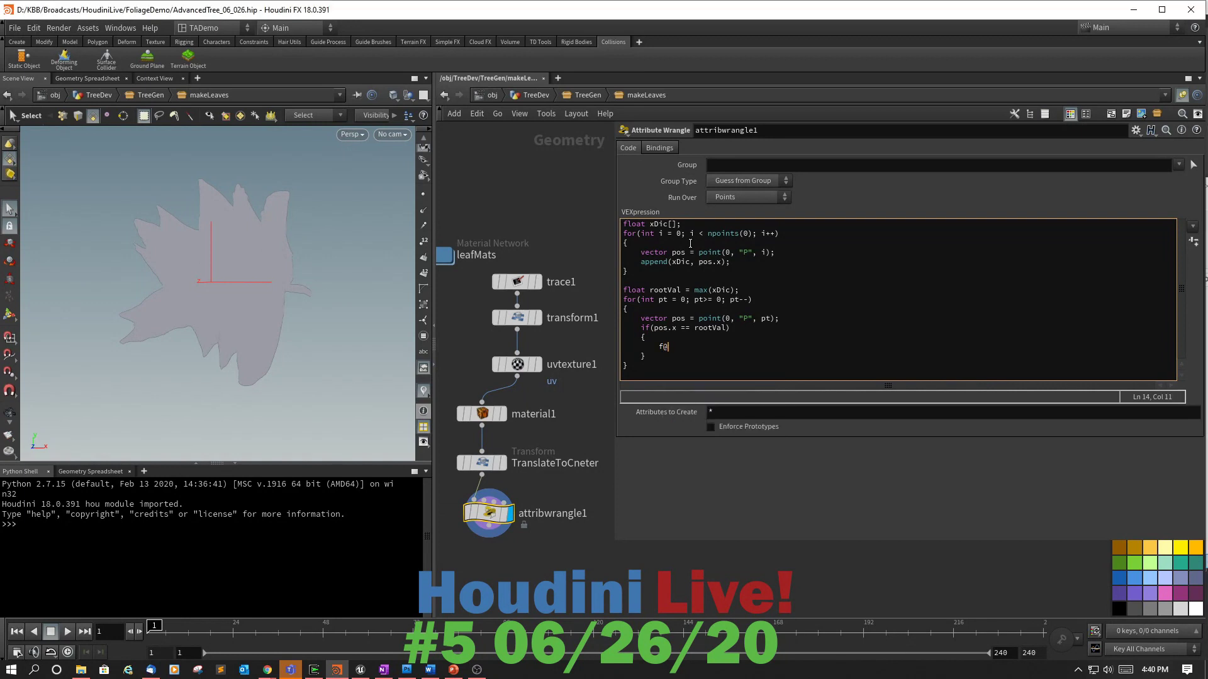
type("moveX = pos.x;")
key("Return")
type("f")
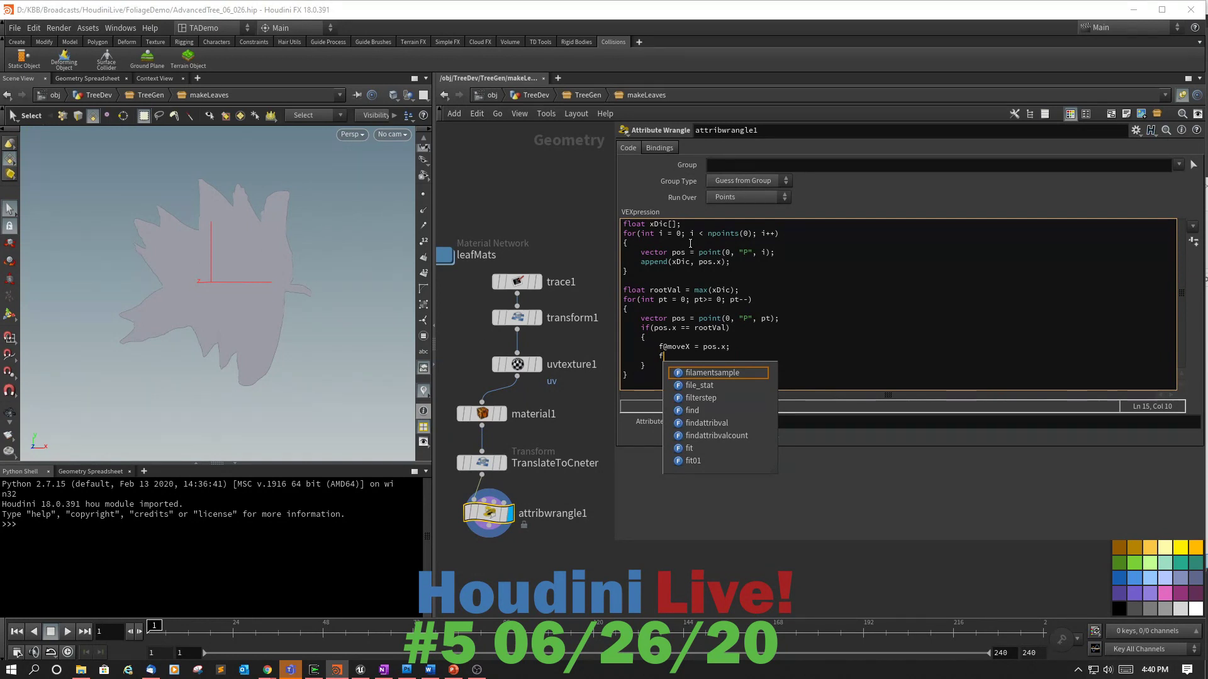
type("@move")
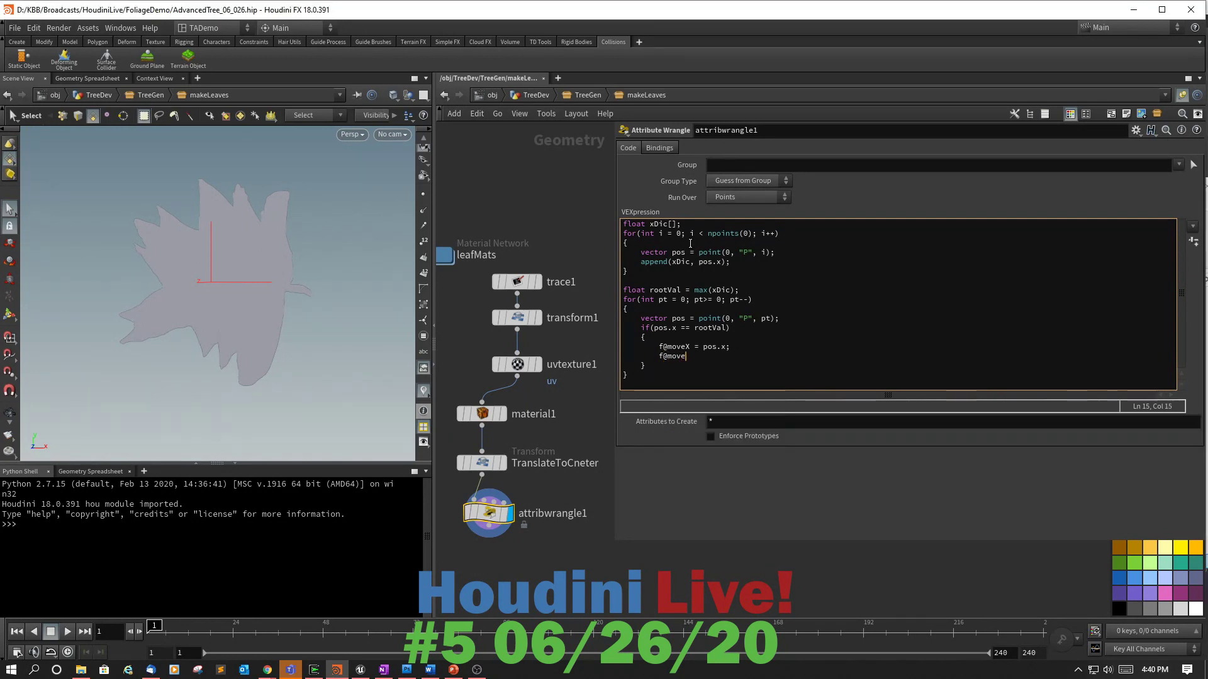
type("Y = pos.y;")
key("ctrl+Return")
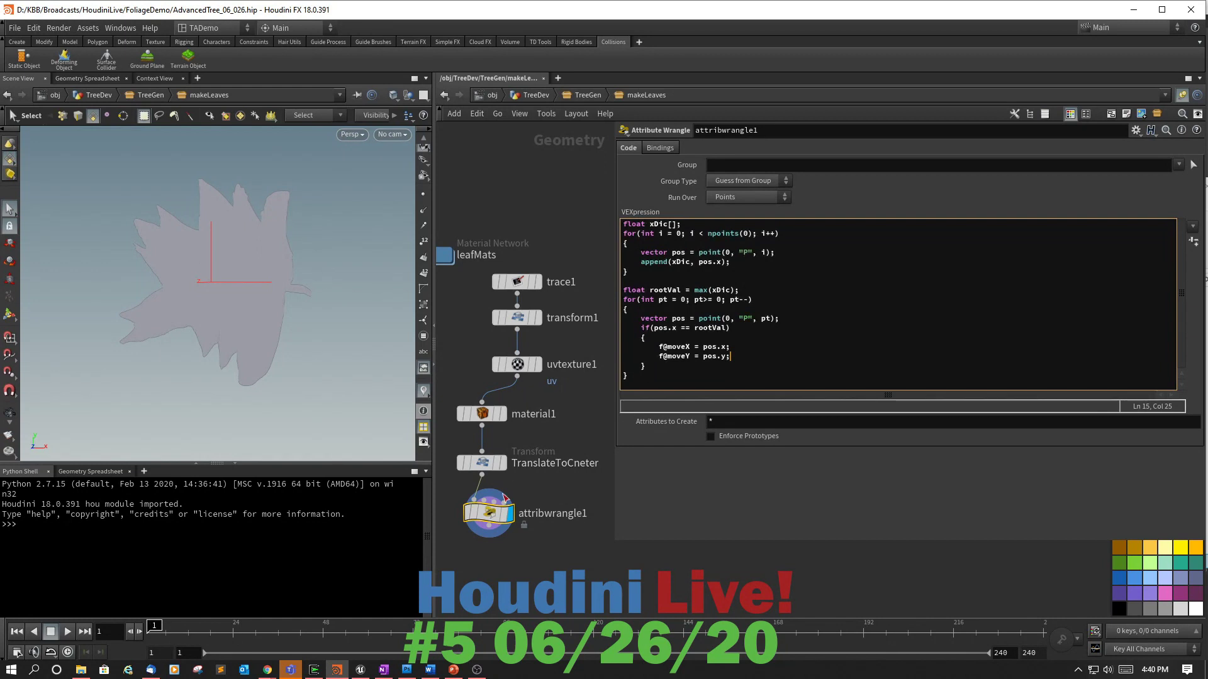
Examine the moveX and moveY point attributes of the wrangle in the Geometry Spreadsheet.
mouse_move(469, 490)
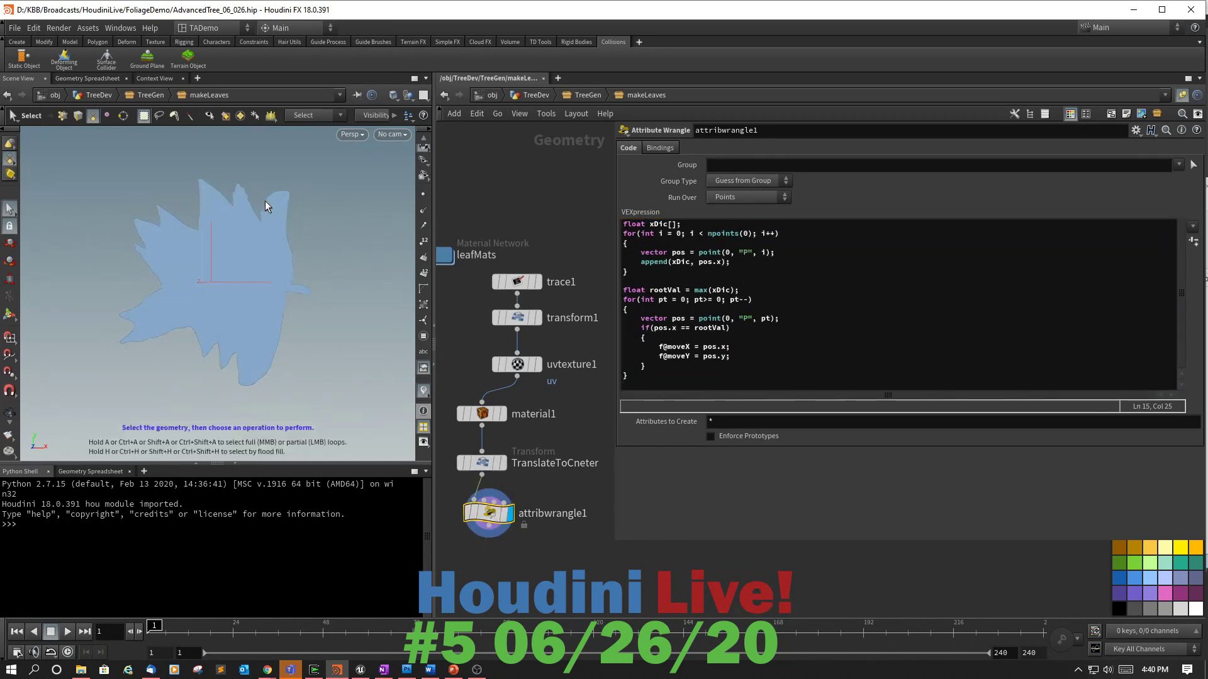
left_click(90, 78)
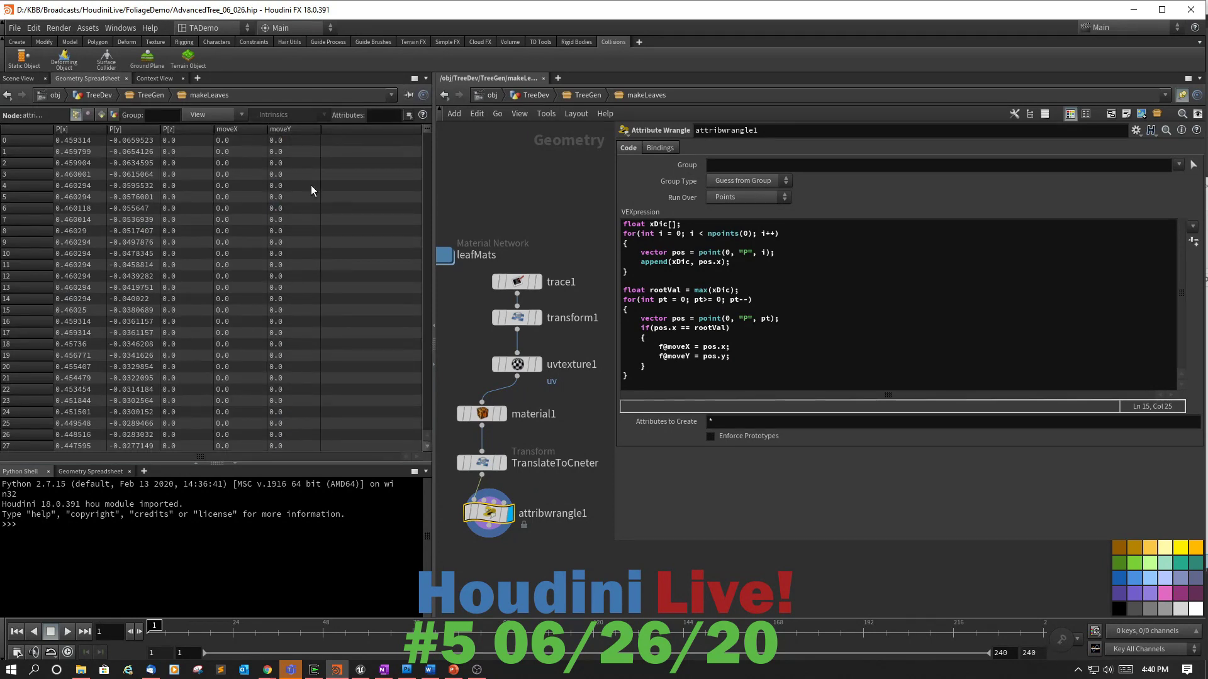
mouse_move(427, 127)
left_mouse_down()
mouse_move(439, 448)
mouse_move(466, 79)
mouse_move(435, 442)
mouse_move(439, 113)
left_mouse_up()
Change the second loop's starting value to npoints(0) so it reads int pt = npoints(0), and apply the wrangle code.
left_click(687, 300)
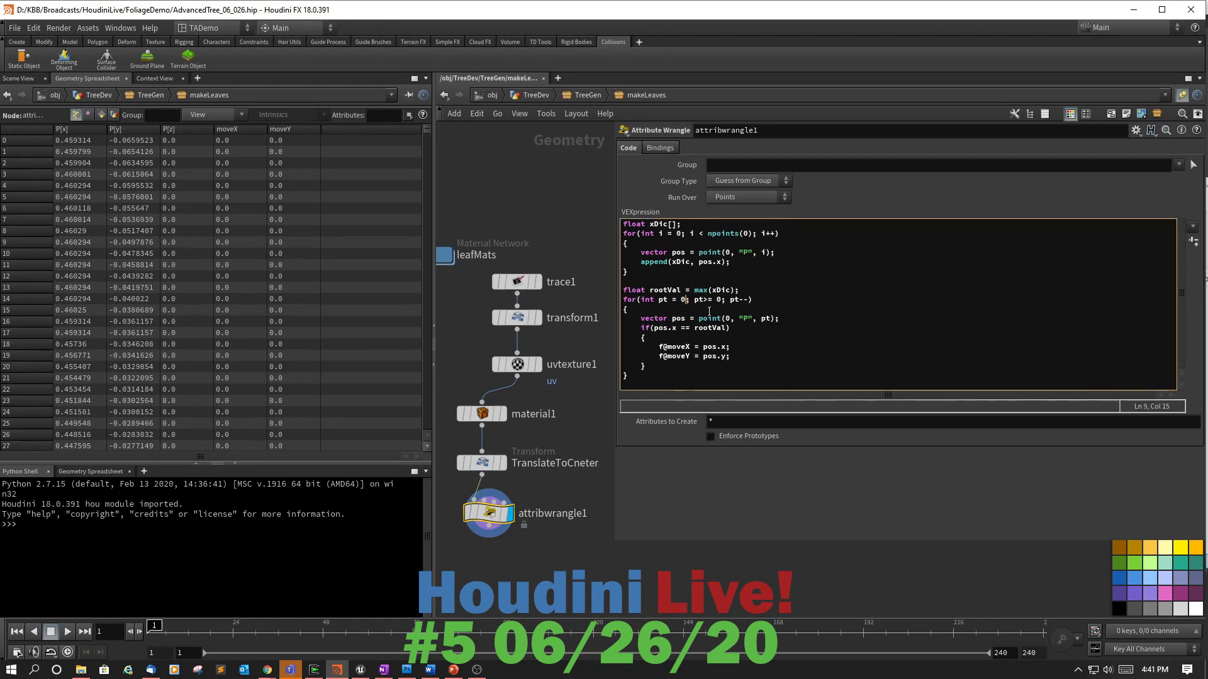
key("BackSpace")
type("npoints")
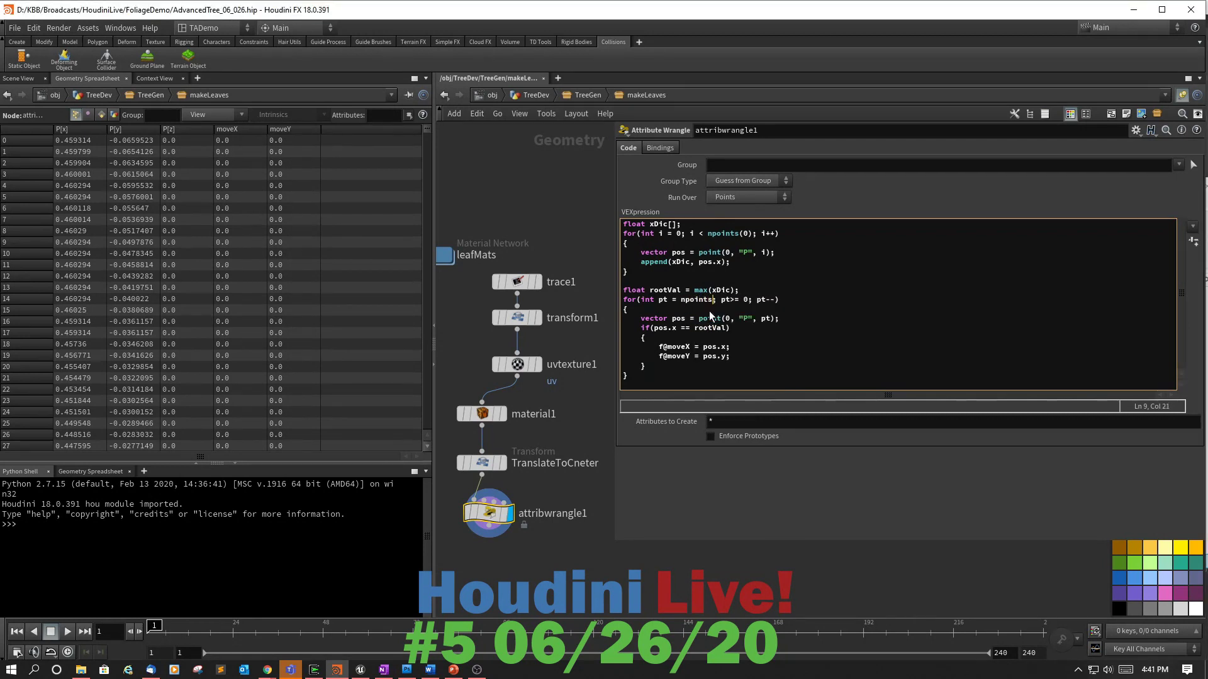
type("(0)")
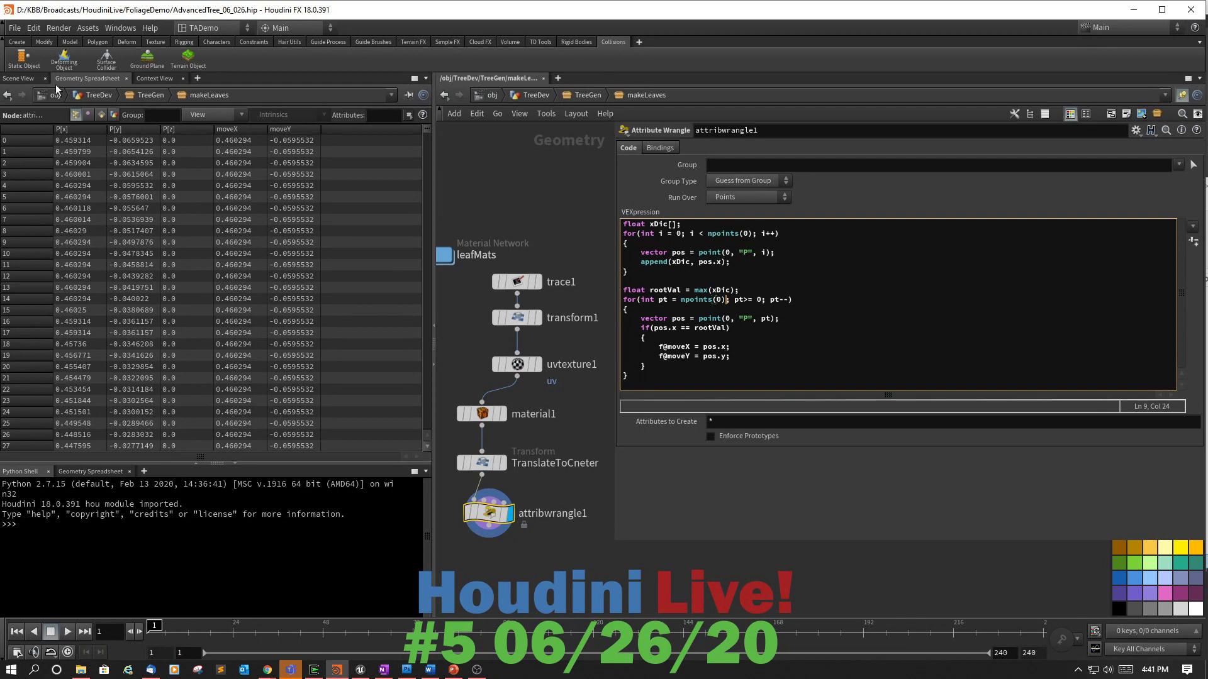
Show the leaf in the scene view and add a Transform node connected below attribwrangle1.
left_click(21, 79)
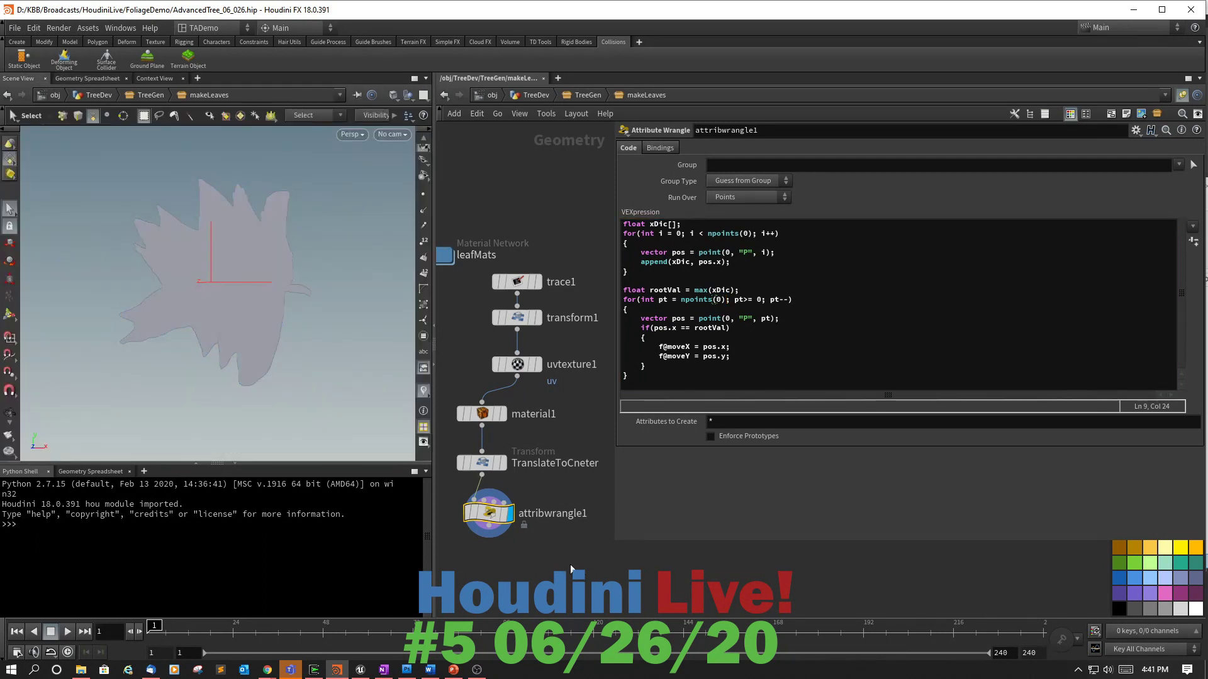
left_click_drag(489, 535, 517, 557)
key("Tab")
type("tra")
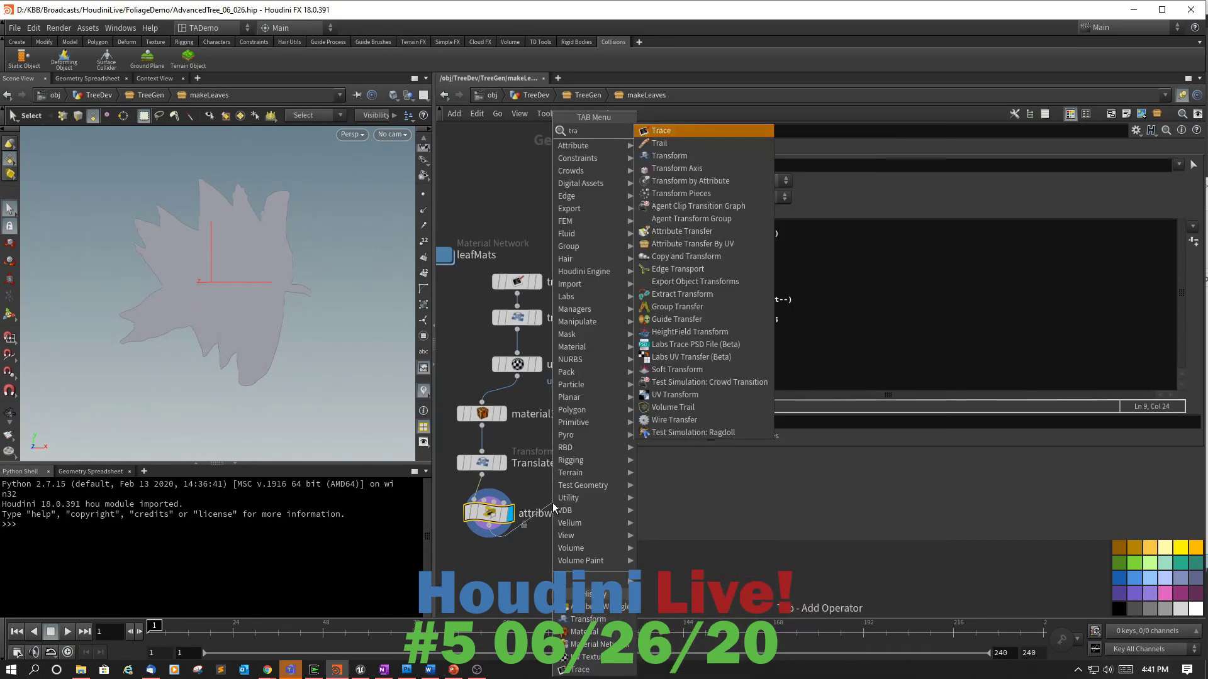
type("ns")
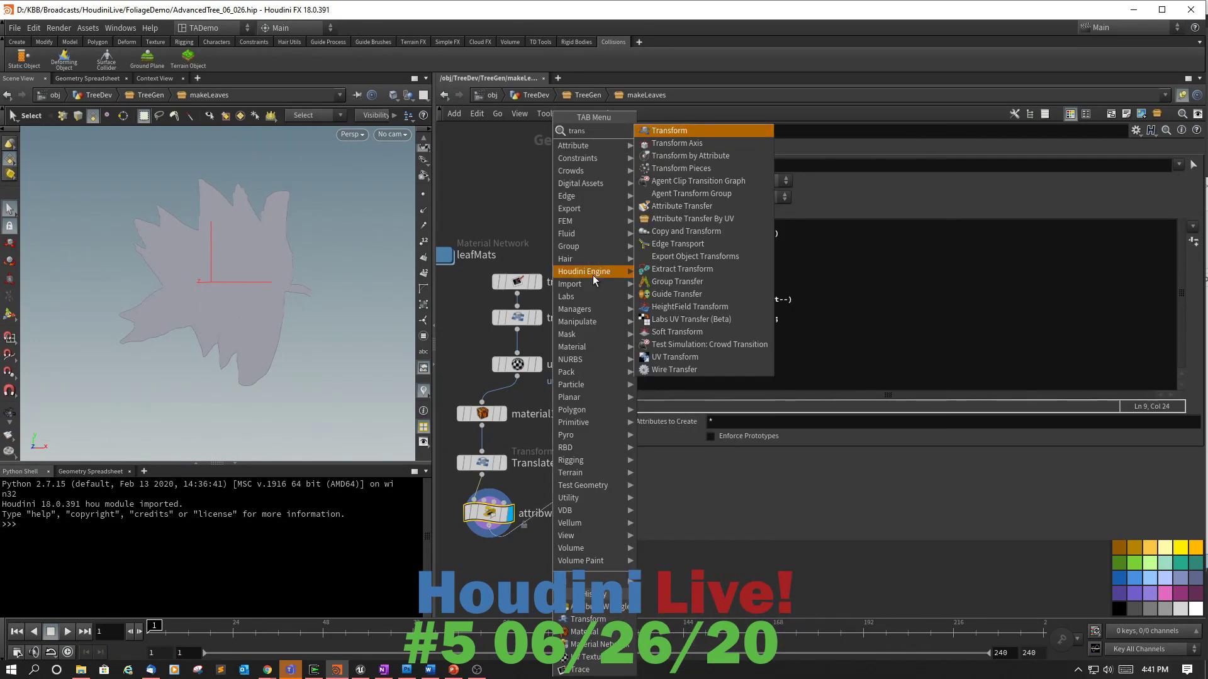
left_click(673, 131)
left_click(547, 566)
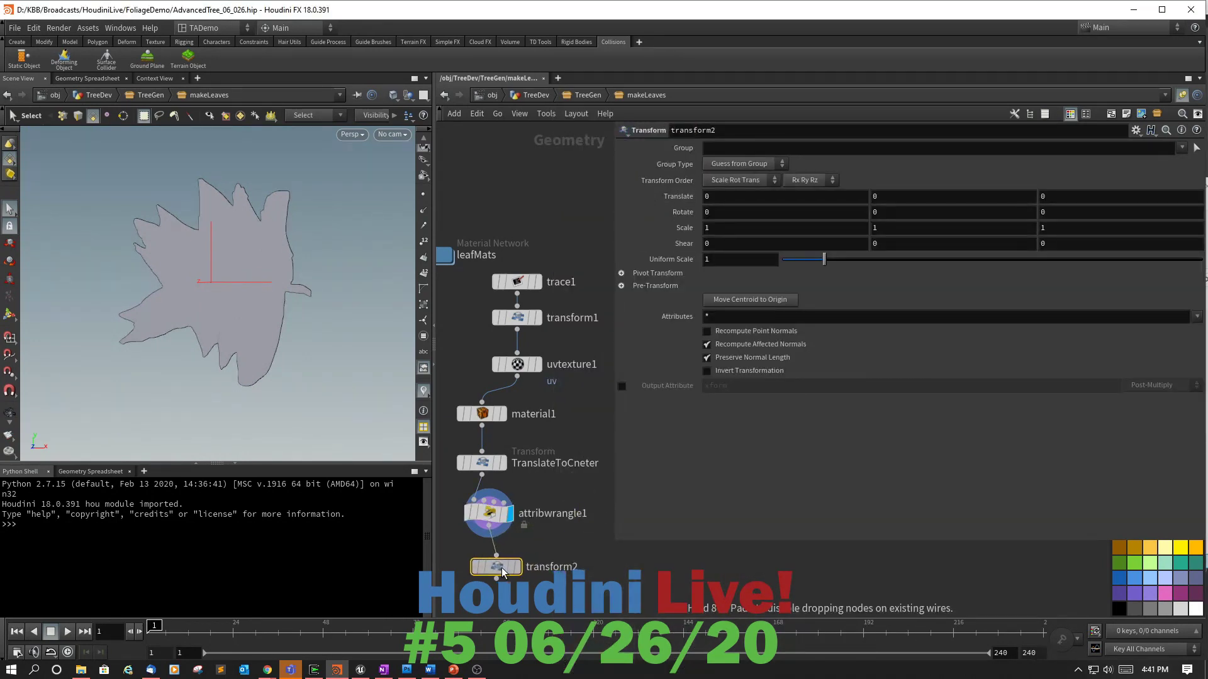
Rename the new Transform node as move_to_rightmost.
double_click(550, 568)
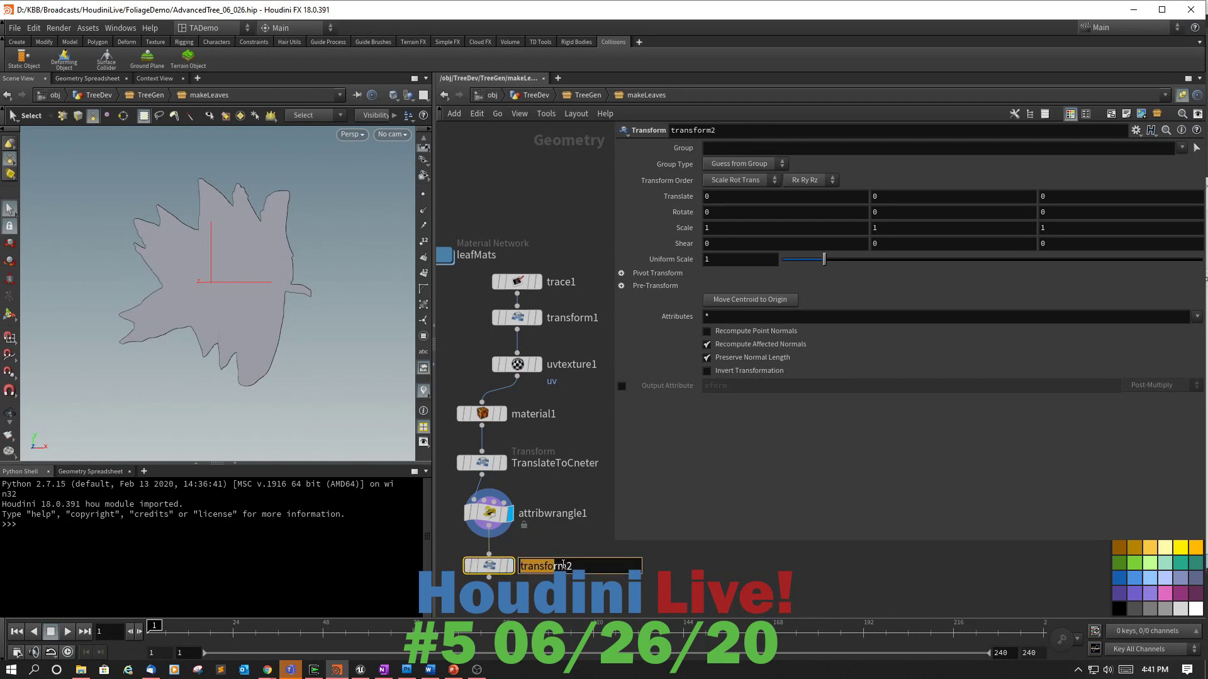
left_click_drag(587, 567, 519, 568)
left_click_drag(519, 568, 585, 570)
type("move_to_rightmost")
key("Return")
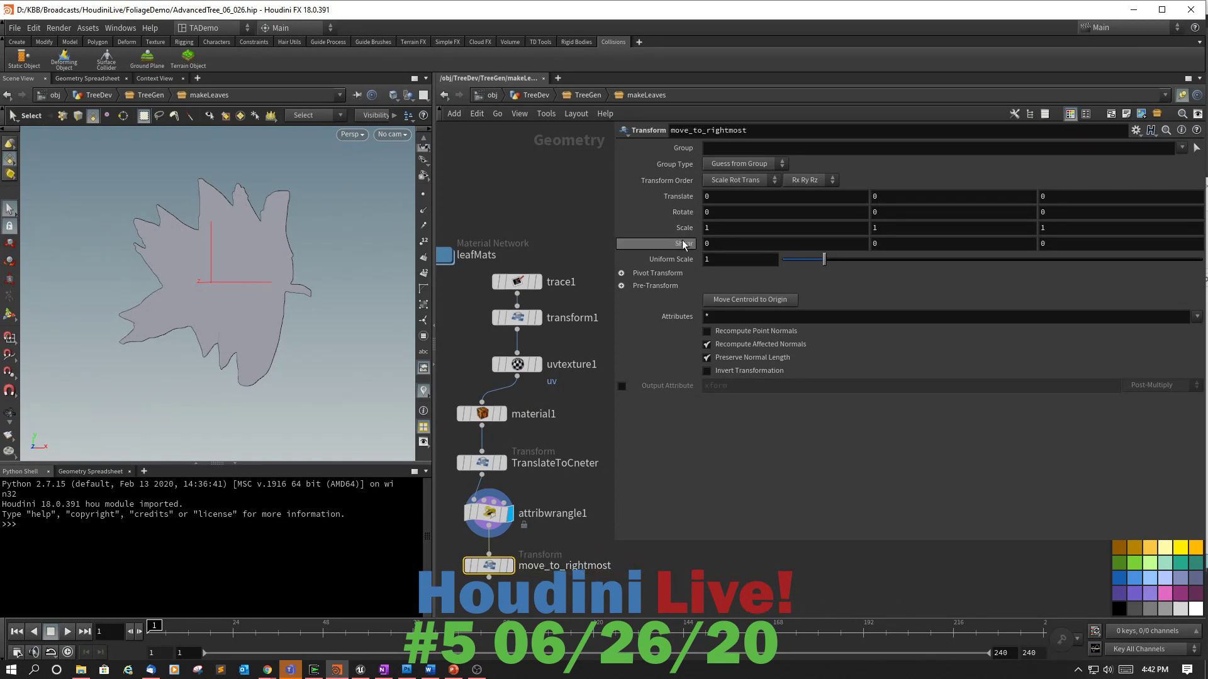
Set the X translation of move_to_rightmost to the expression -detail(0, "moveX", 0) and check how it evaluates.
left_click(724, 199)
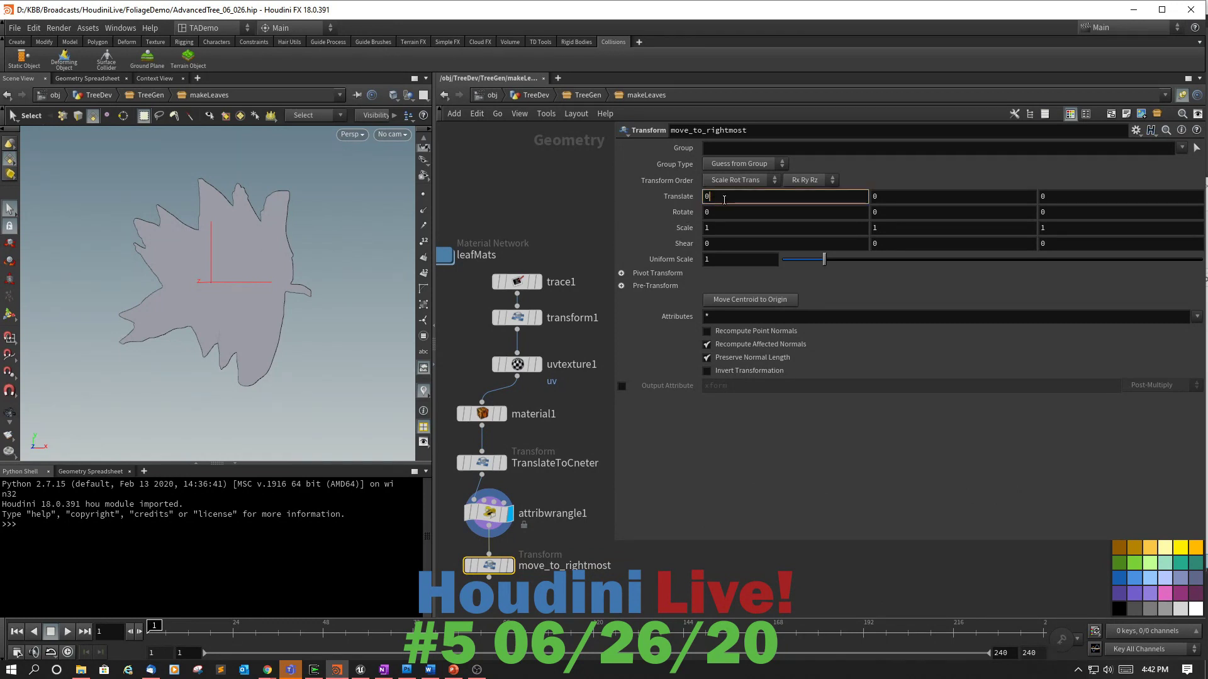
key("BackSpace")
type("-d")
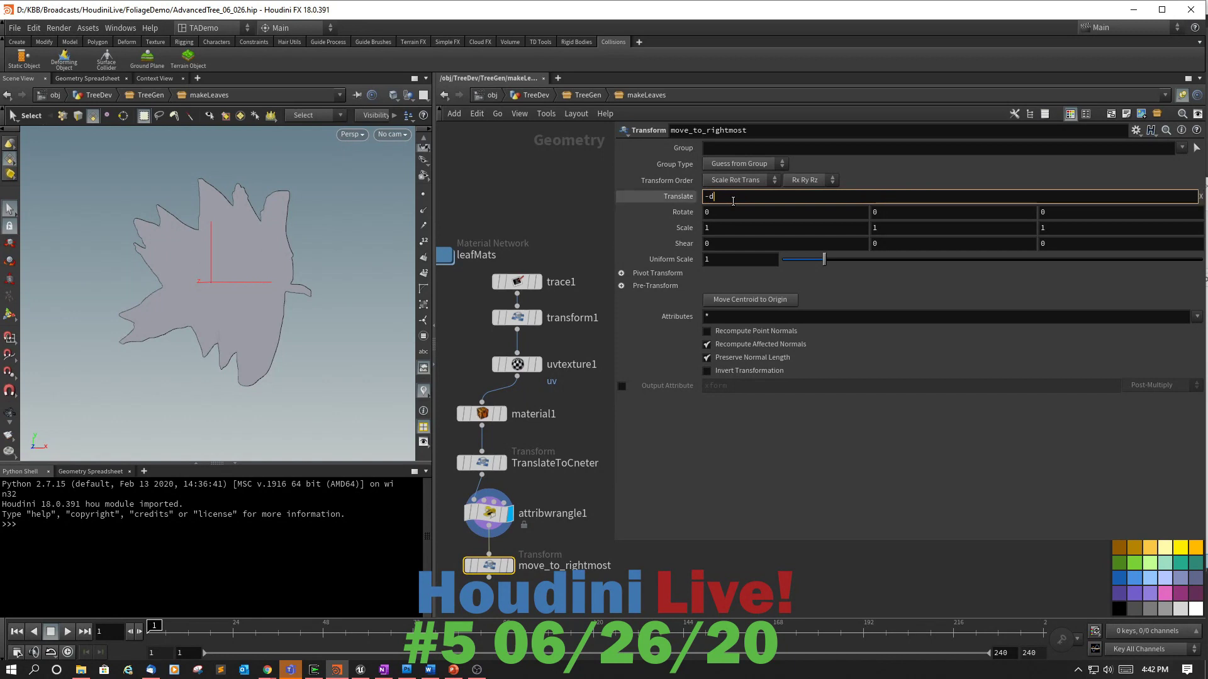
type("etail")
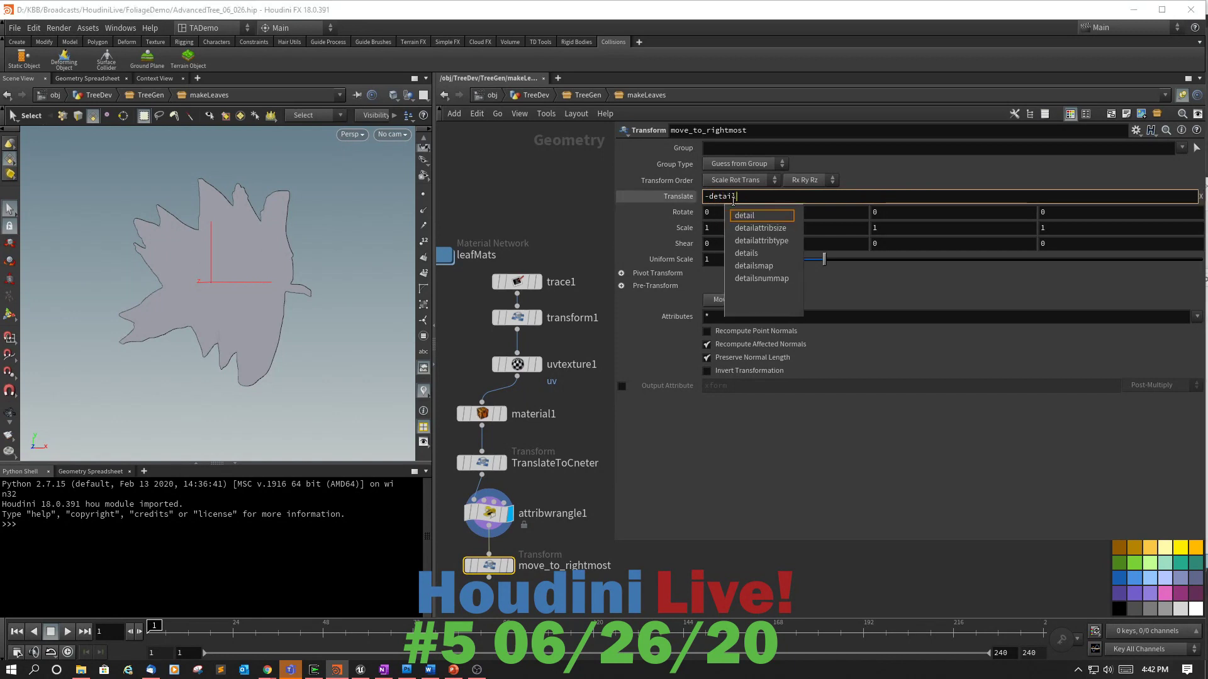
type("(")
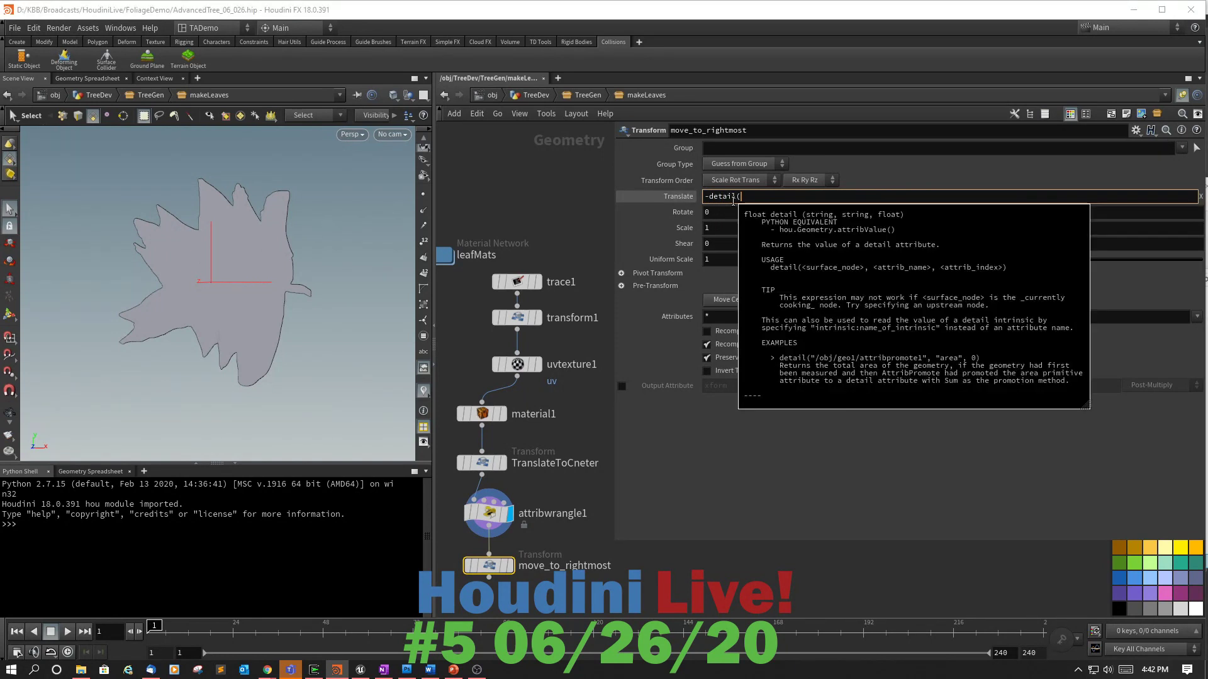
type("0,")
type(", \"\"")
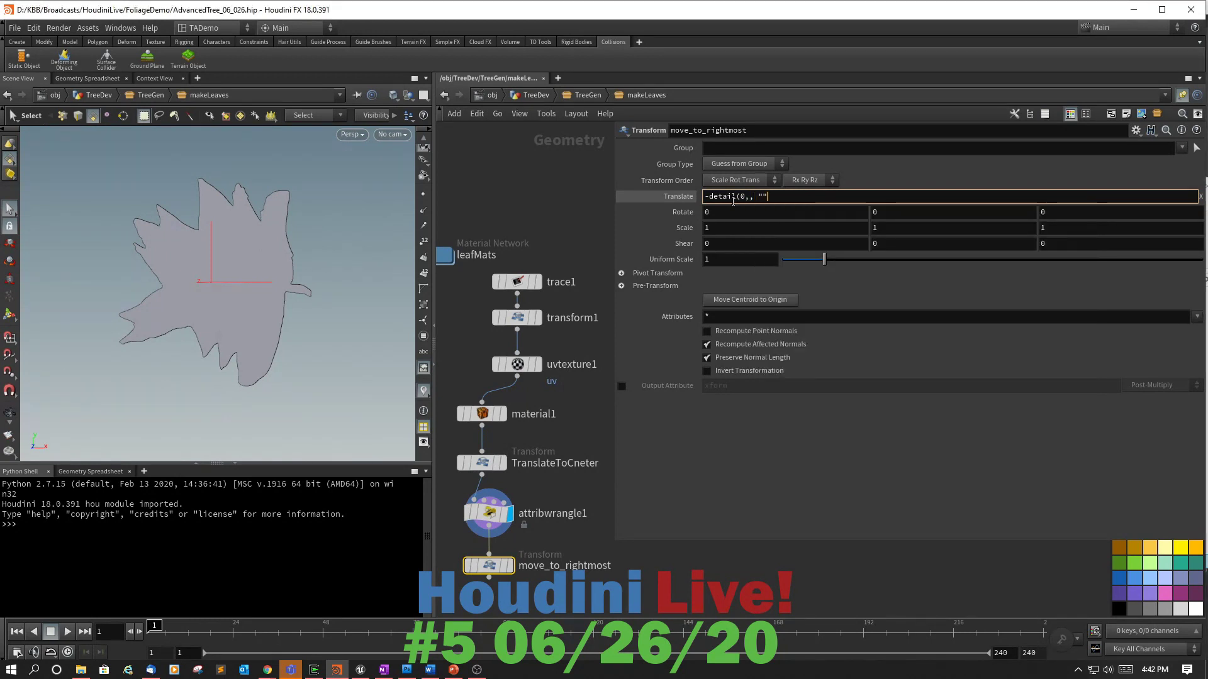
key("Left")
key("BackSpace")
type("moveX\"")
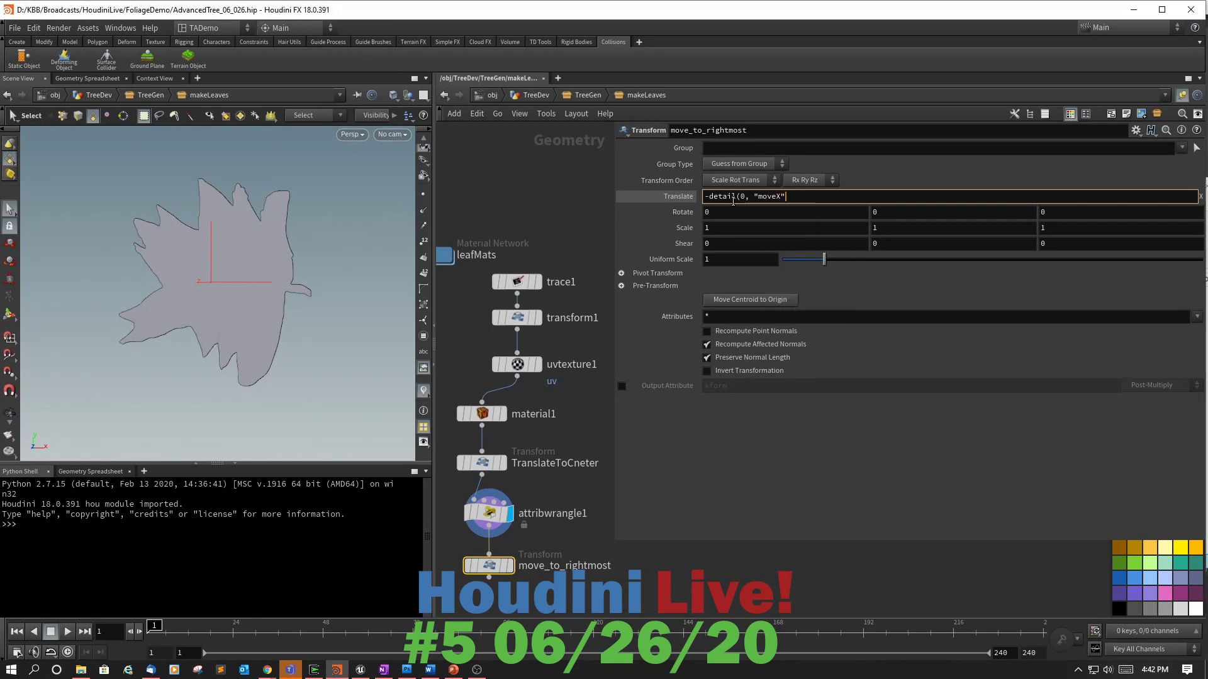
type(", 0)")
key("Tab")
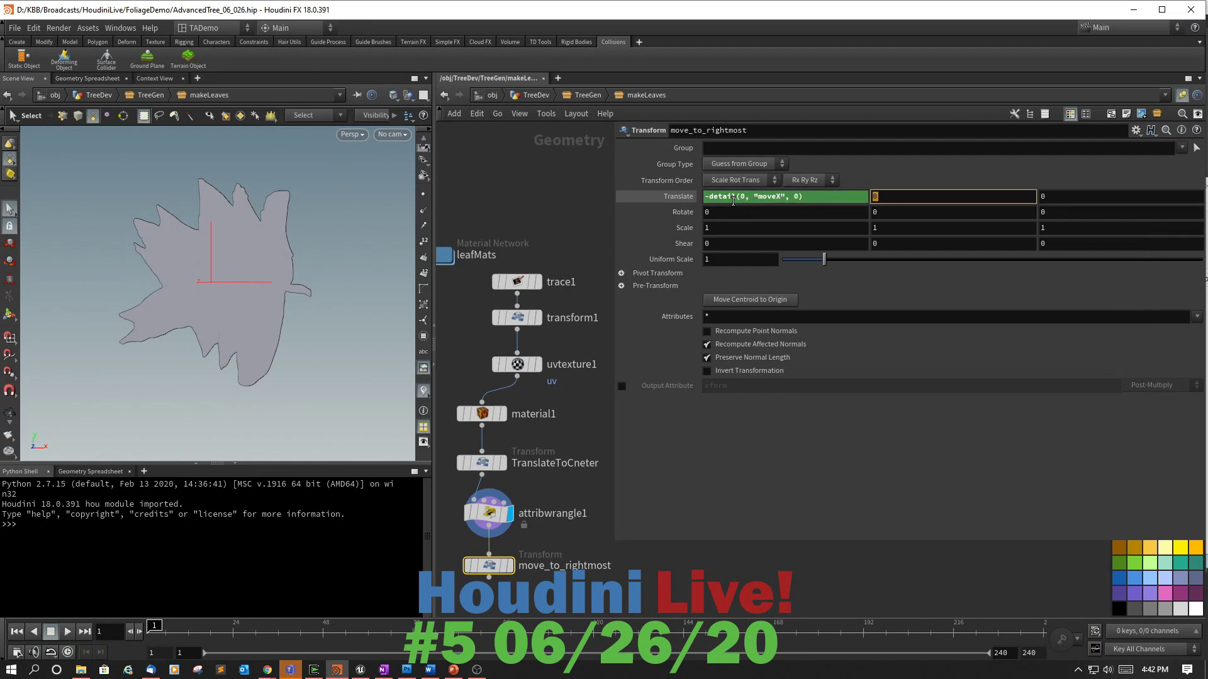
left_click(665, 196)
left_click(666, 196)
Check the attribute class of moveX and moveY on attribwrangle1 in the Geometry Spreadsheet, then return to the scene view.
mouse_move(497, 514)
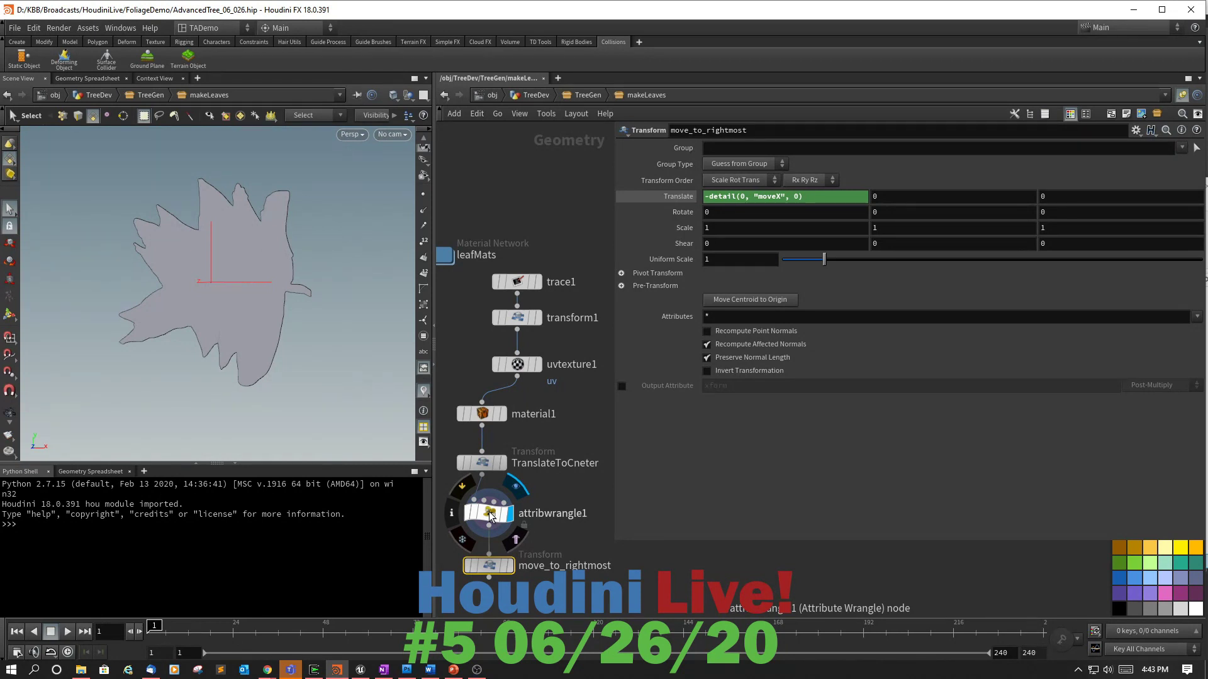
left_click(489, 511)
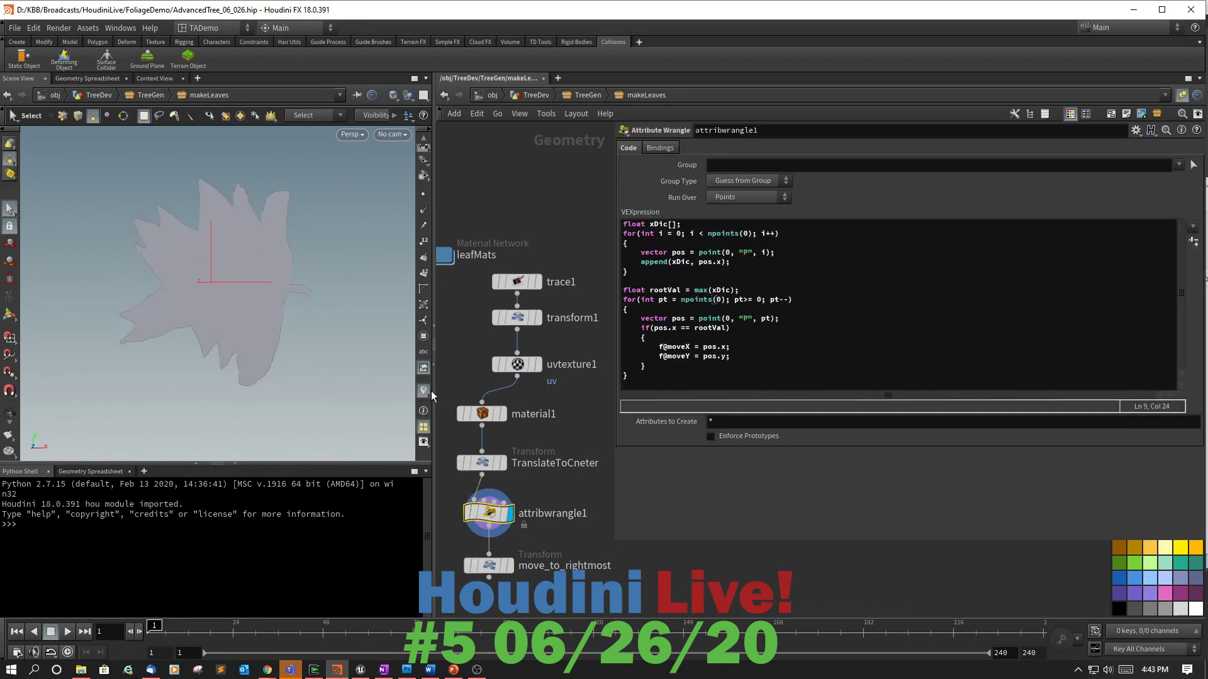
left_click(106, 80)
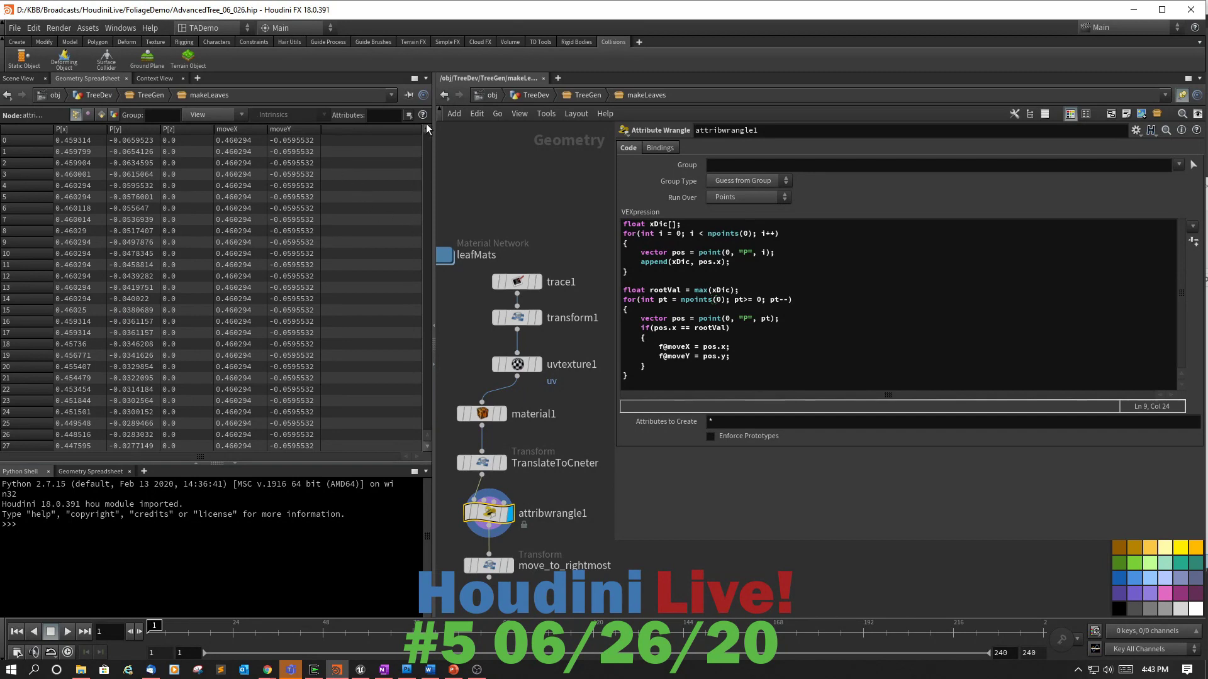
left_click_drag(425, 127, 394, 126)
left_click(29, 78)
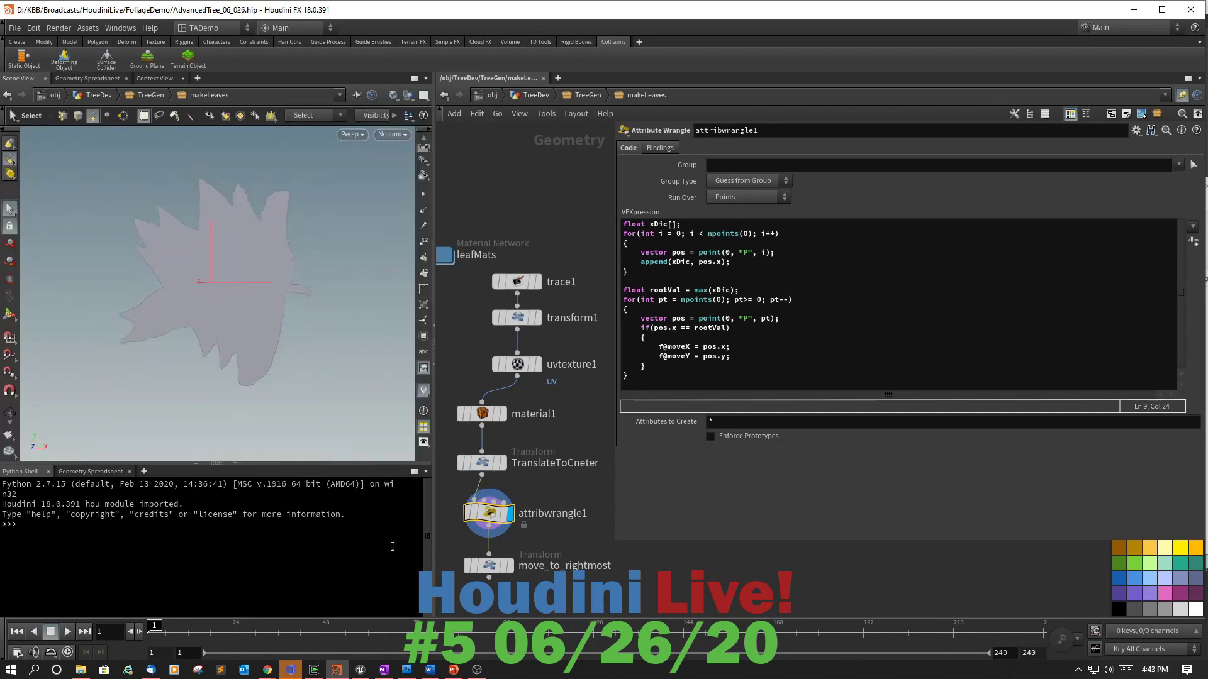
Replace the X translation expression of move_to_rightmost with an empty -point() call.
left_click(489, 566)
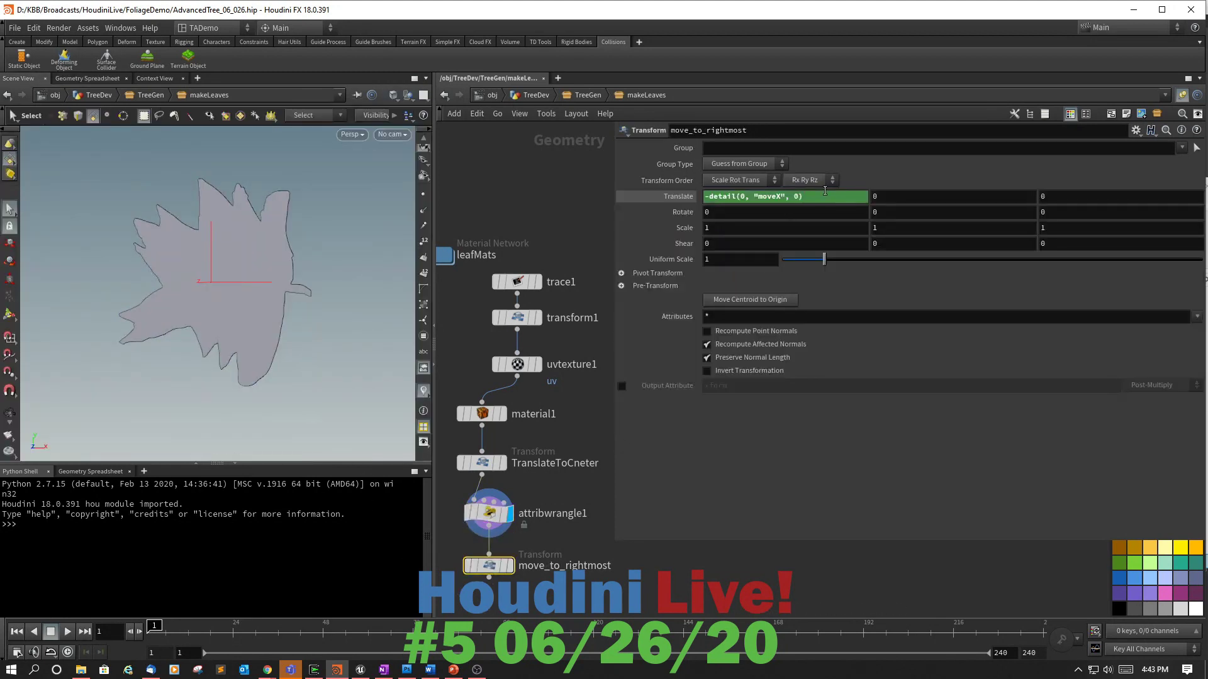
left_click(661, 195)
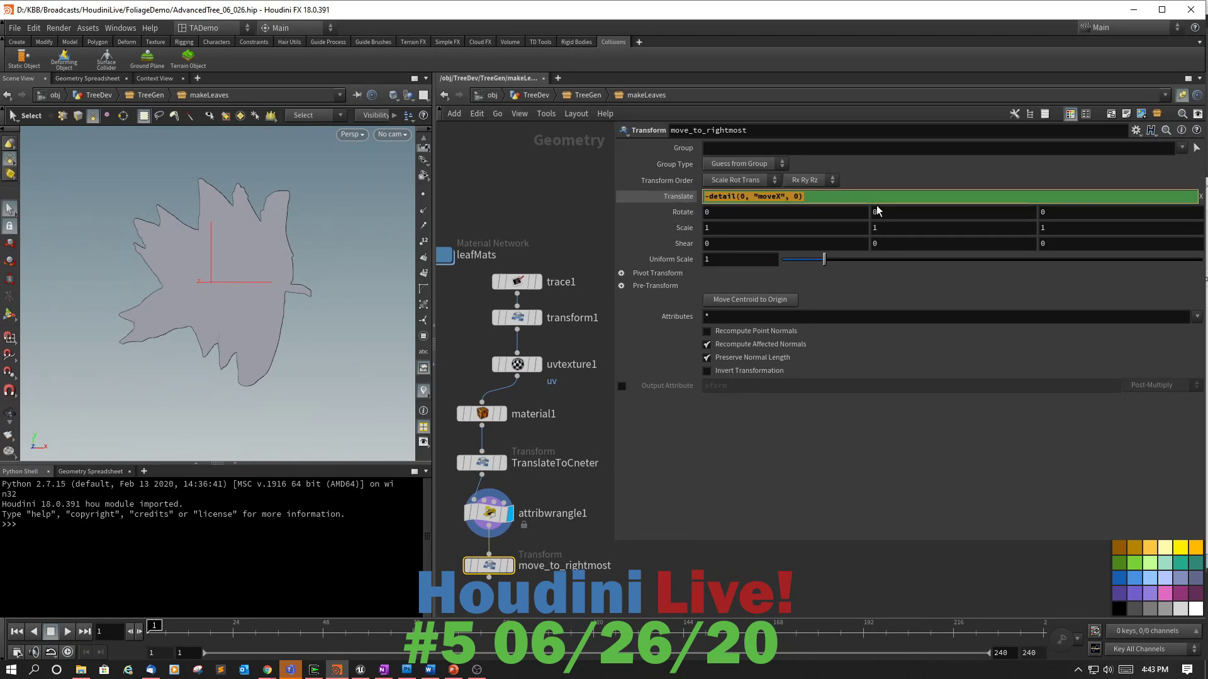
type("-")
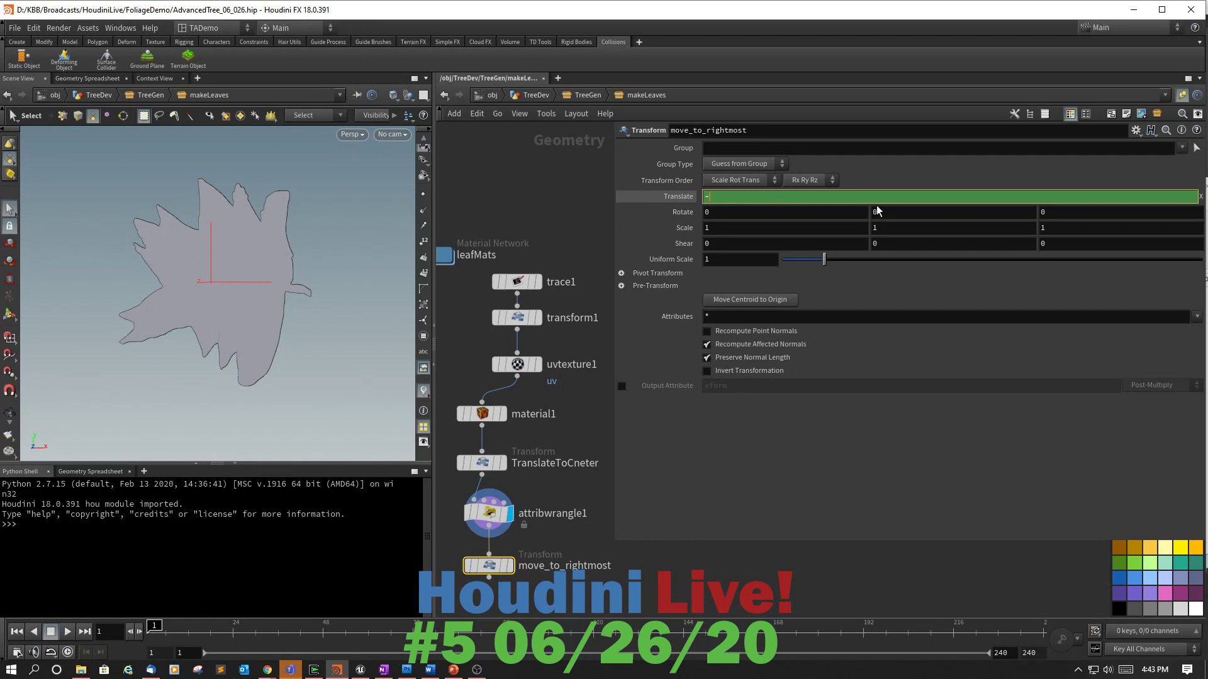
type("point")
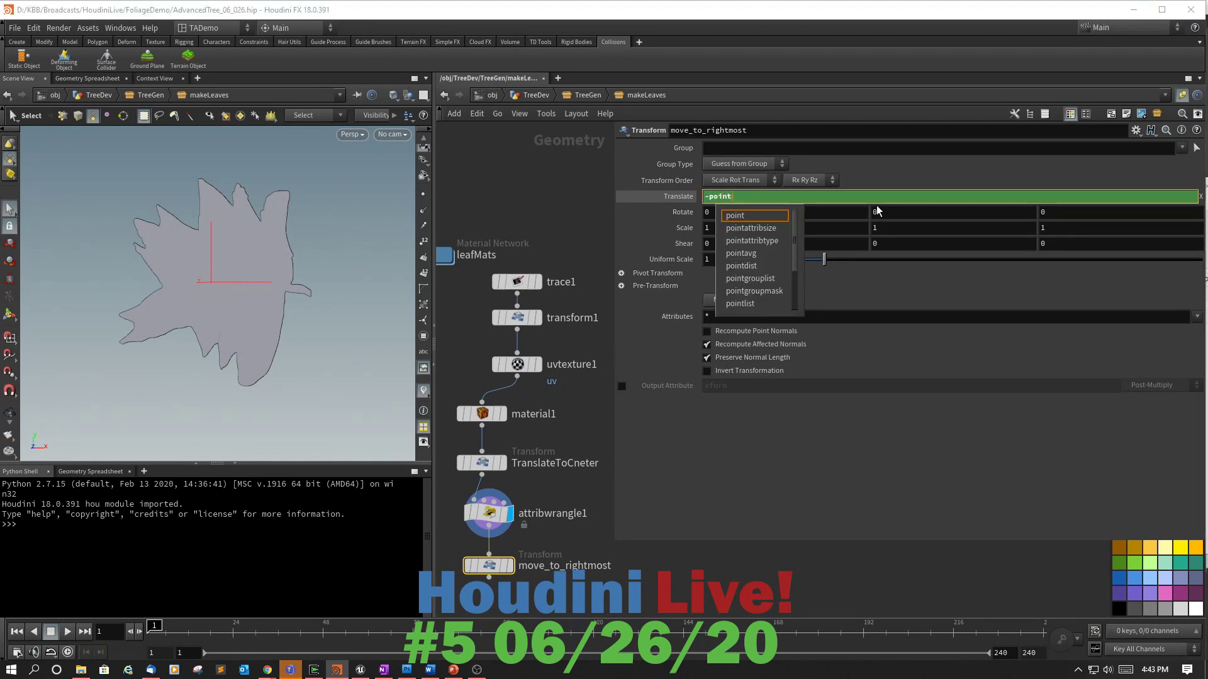
type("()")
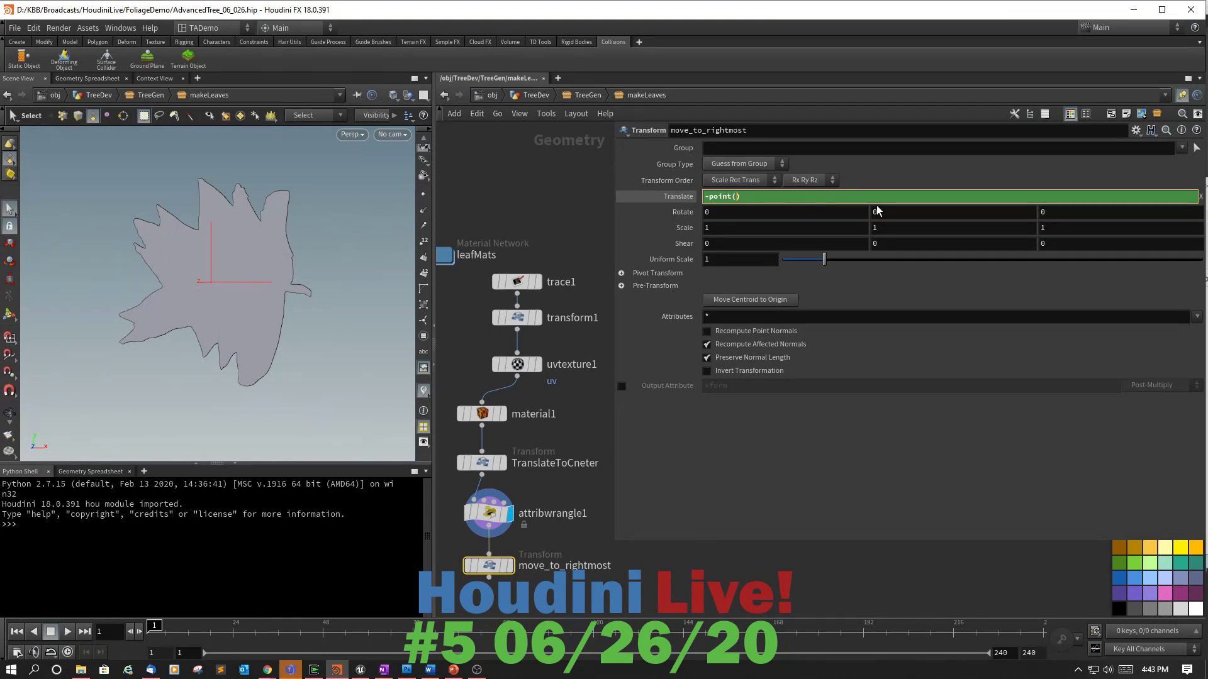
double_click(560, 512)
left_click_drag(597, 520, 519, 519)
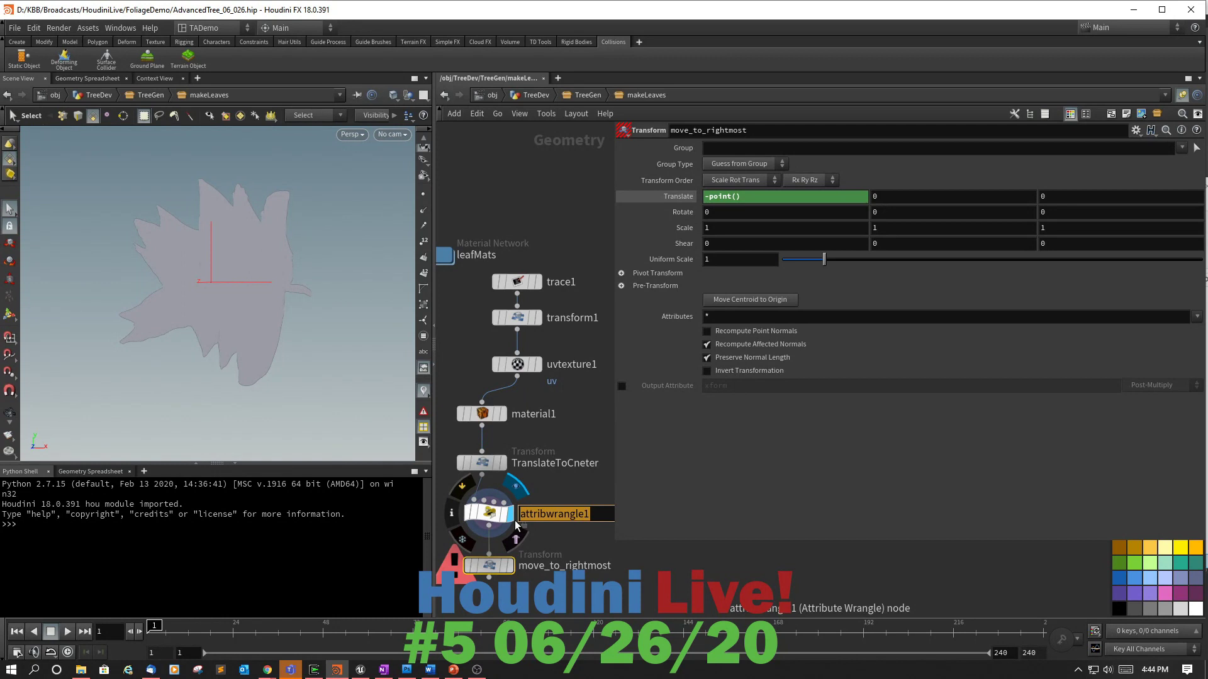
left_click(560, 539)
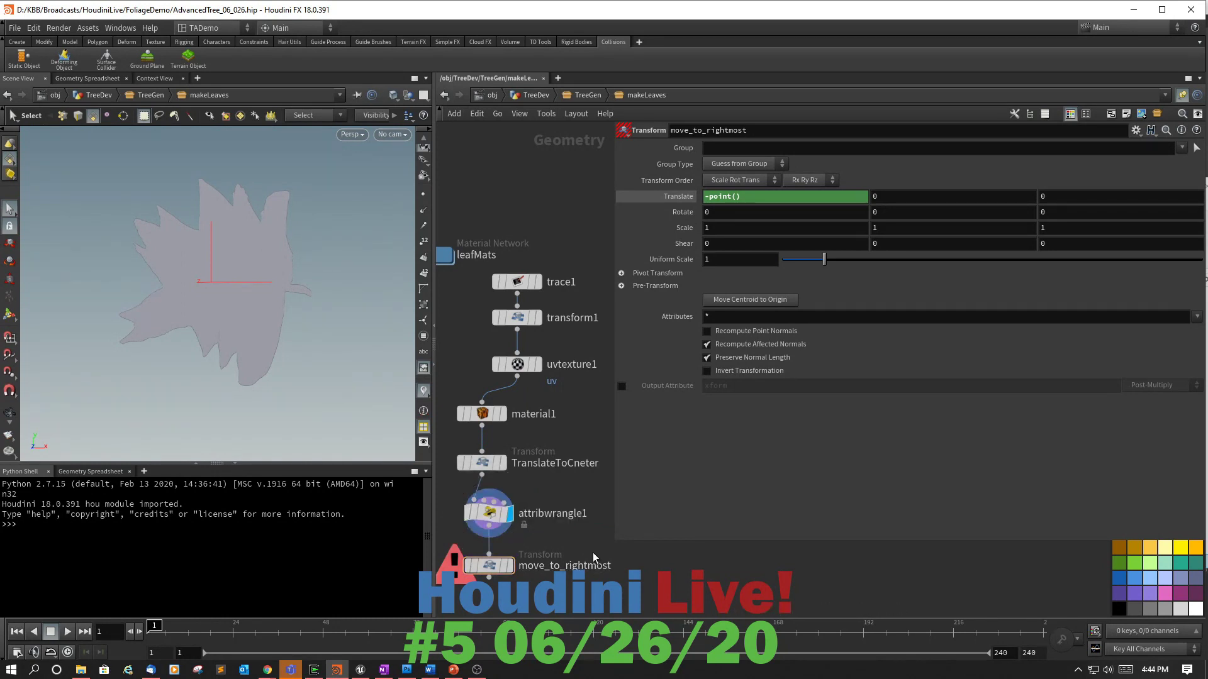
Move attribwrangle1 and move_to_rightmost apart to make room between them, keeping the wrangle as the displayed node.
left_click_drag(594, 565, 595, 594)
left_click_drag(494, 593, 493, 591)
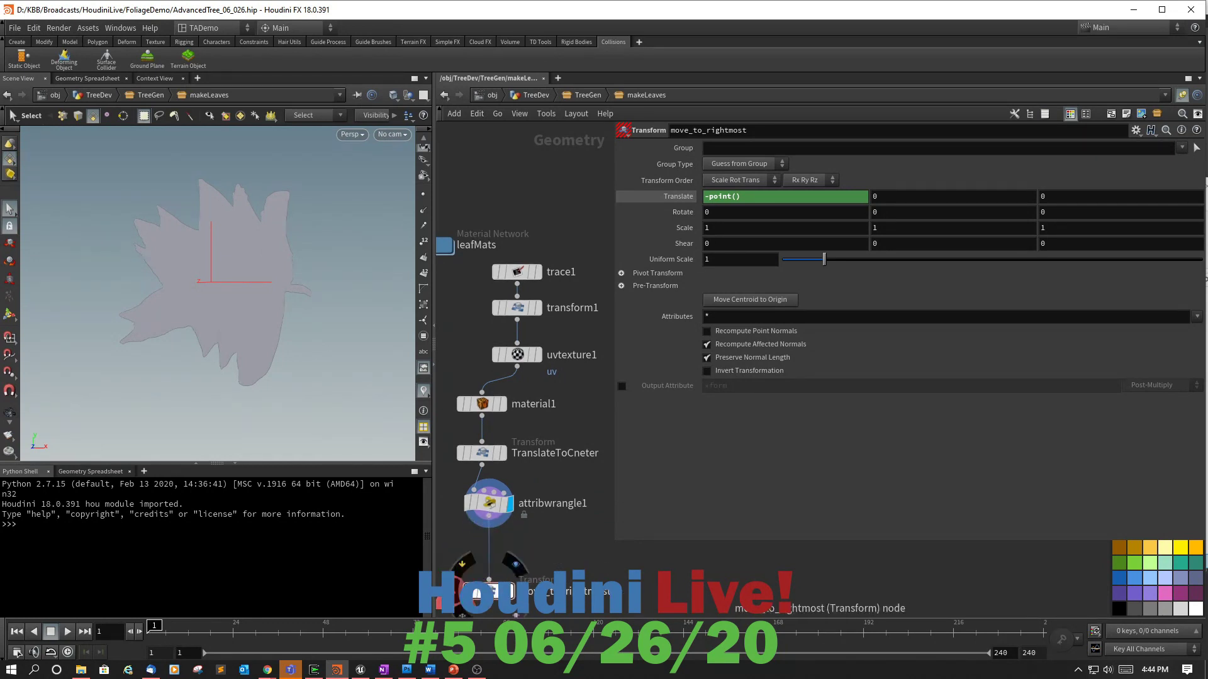
left_click(511, 592)
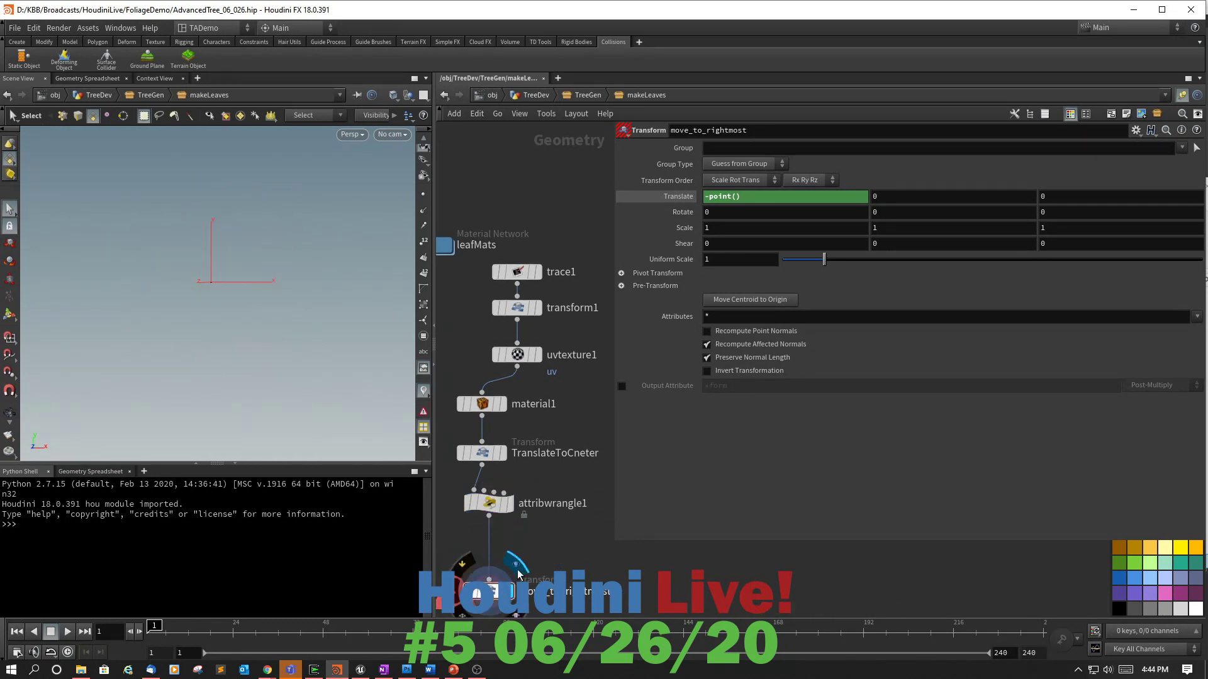
left_click(495, 505)
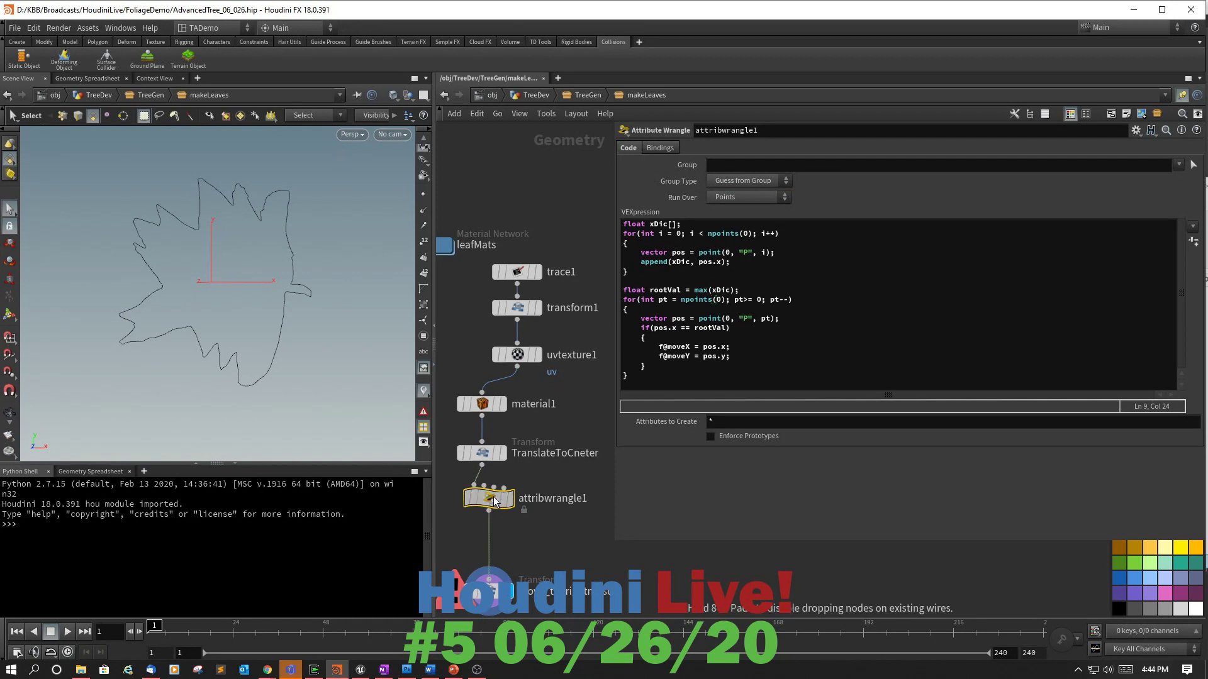
left_click_drag(495, 505, 490, 497)
left_click(503, 498)
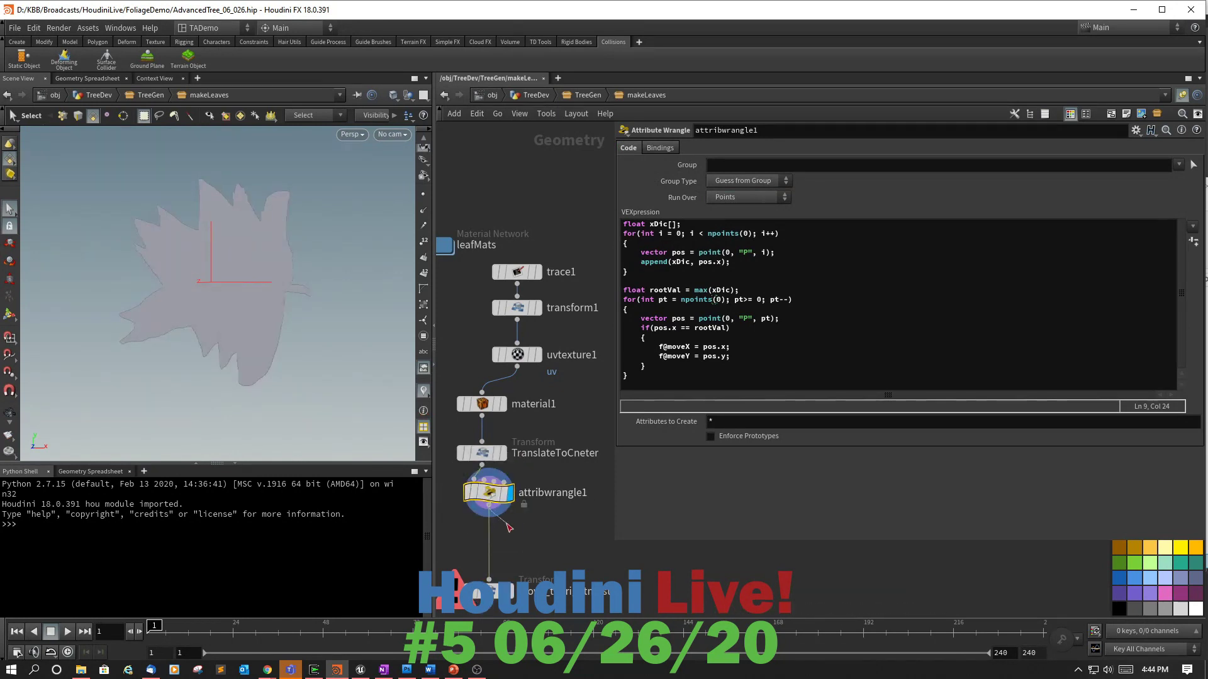
Add an Attribute Promote node and insert it on the wire between attribwrangle1 and move_to_rightmost.
key("Tab")
type("att")
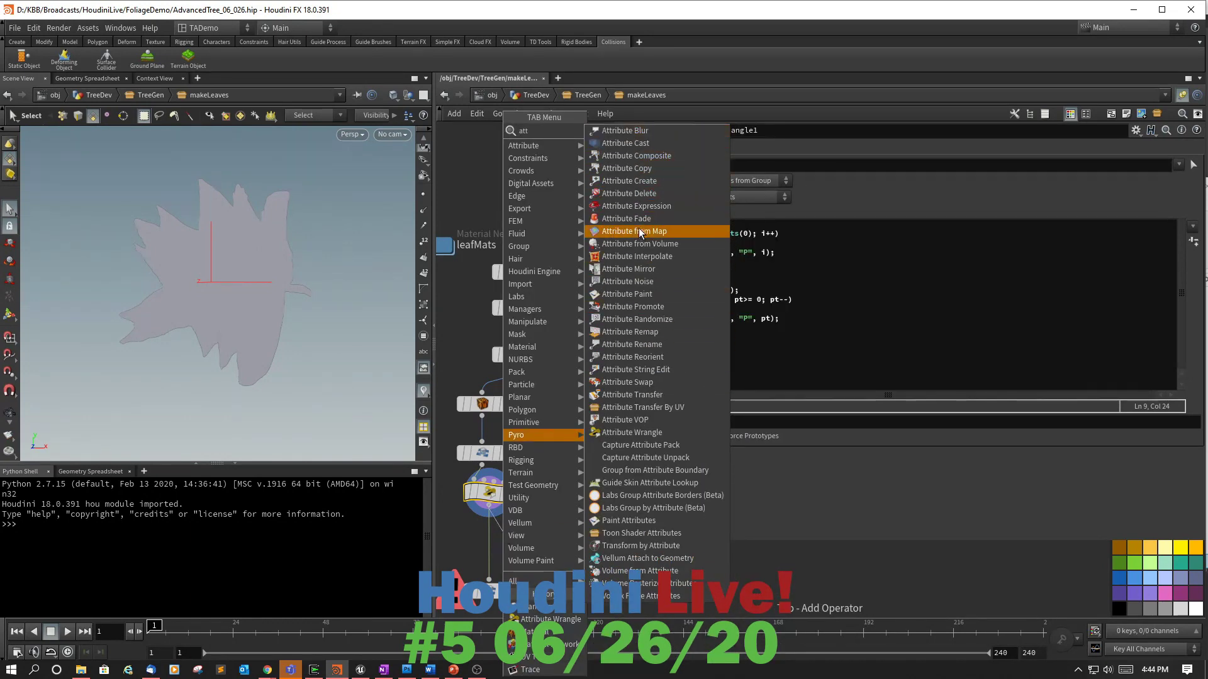
left_click(643, 308)
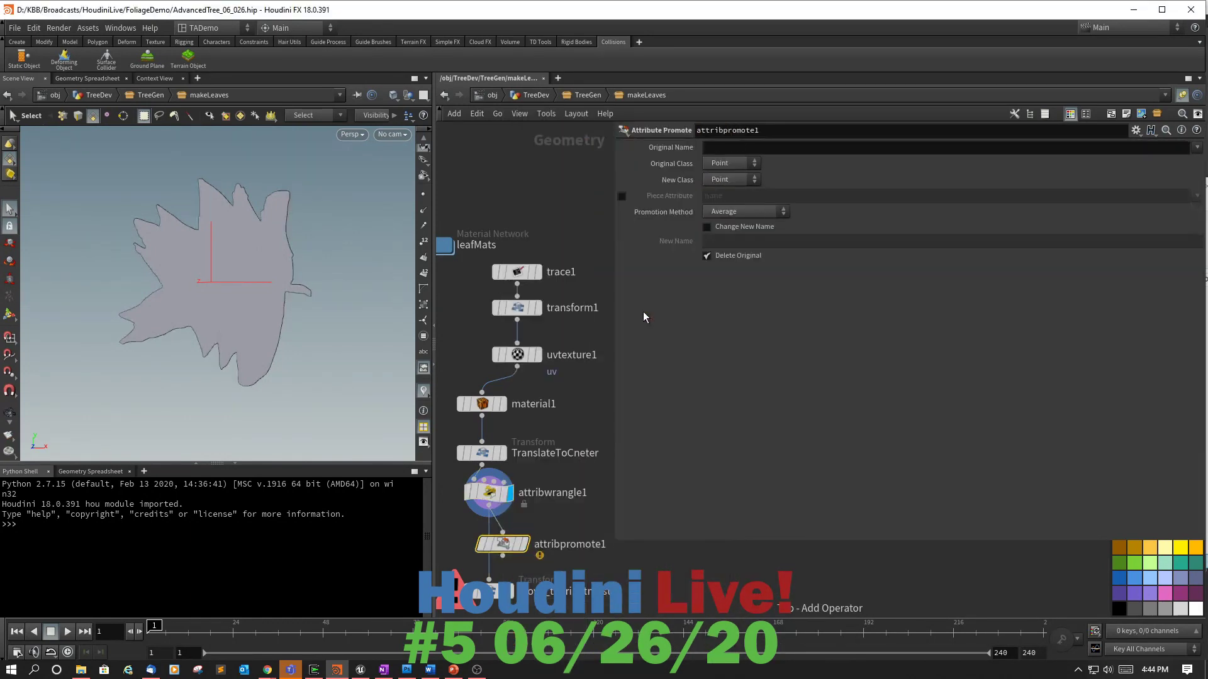
left_click(485, 557)
left_click_drag(506, 549, 493, 550)
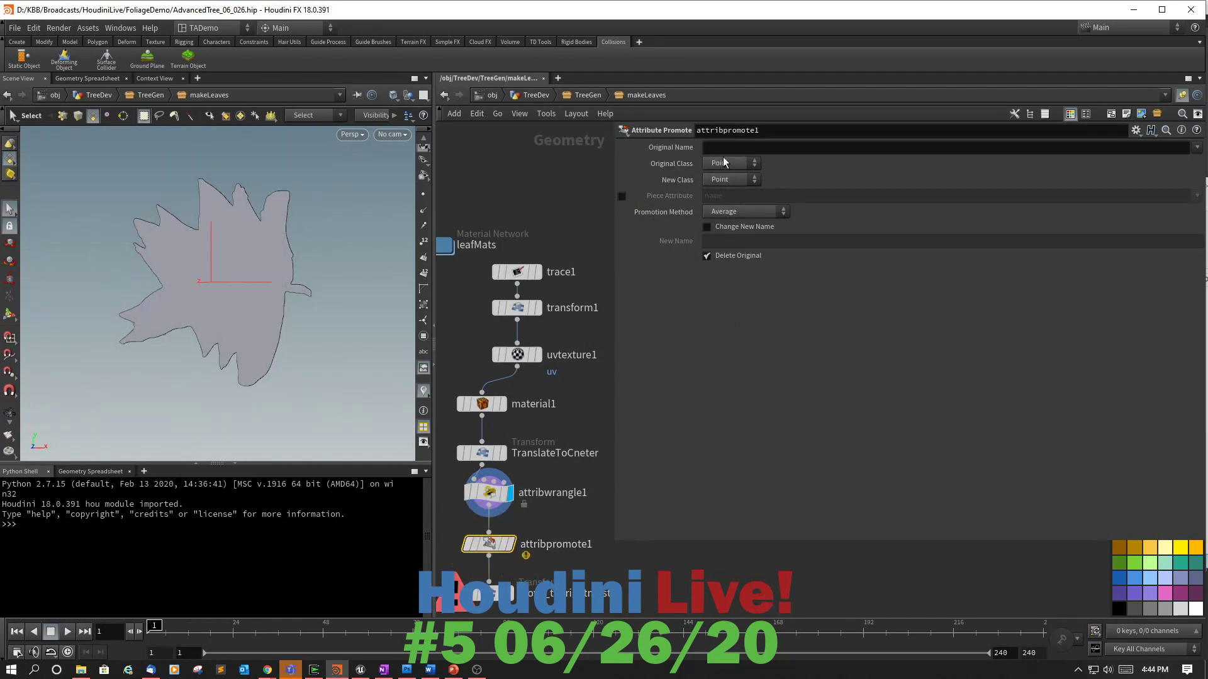
mouse_move(487, 505)
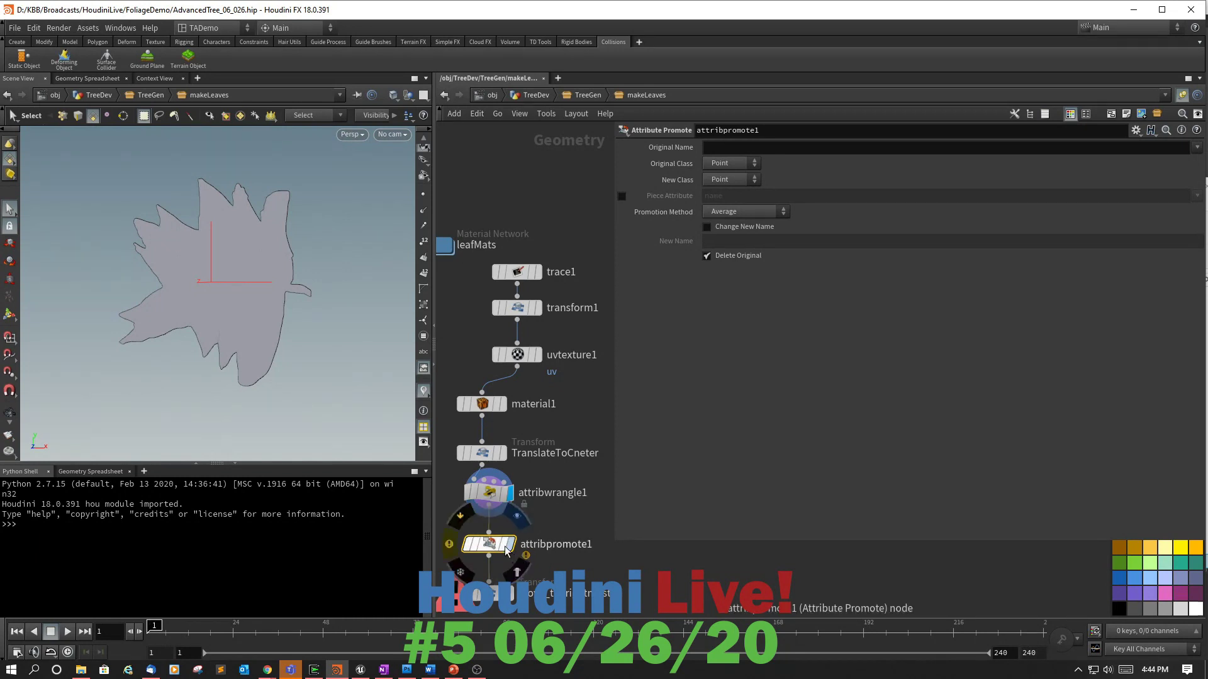
Delete the Attribute Promote node, and set attribwrangle1's Group Type to Points and Run Over to Detail (only once).
key("Delete")
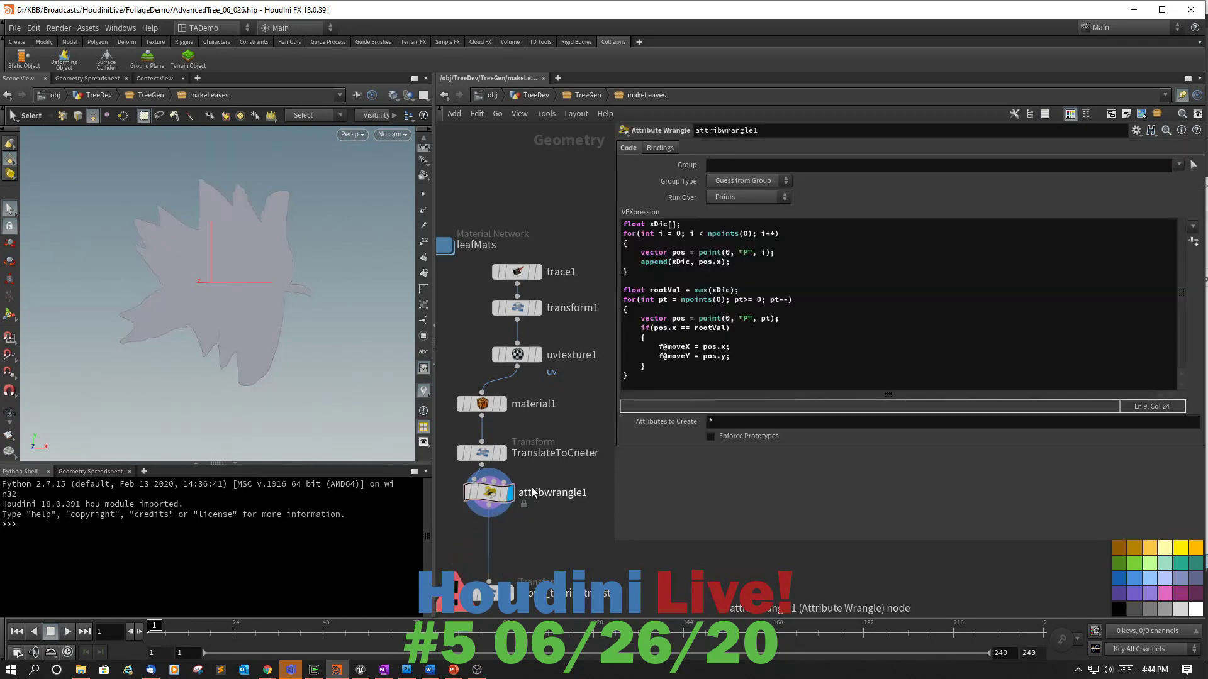
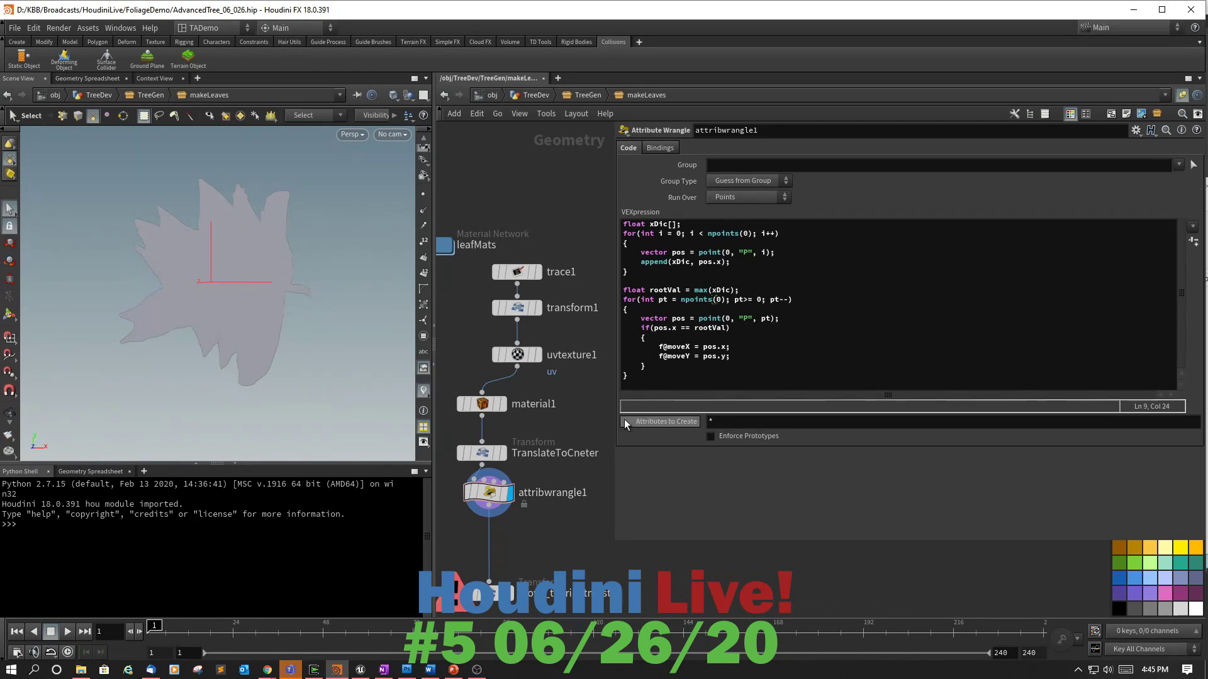
mouse_move(502, 505)
left_click(783, 181)
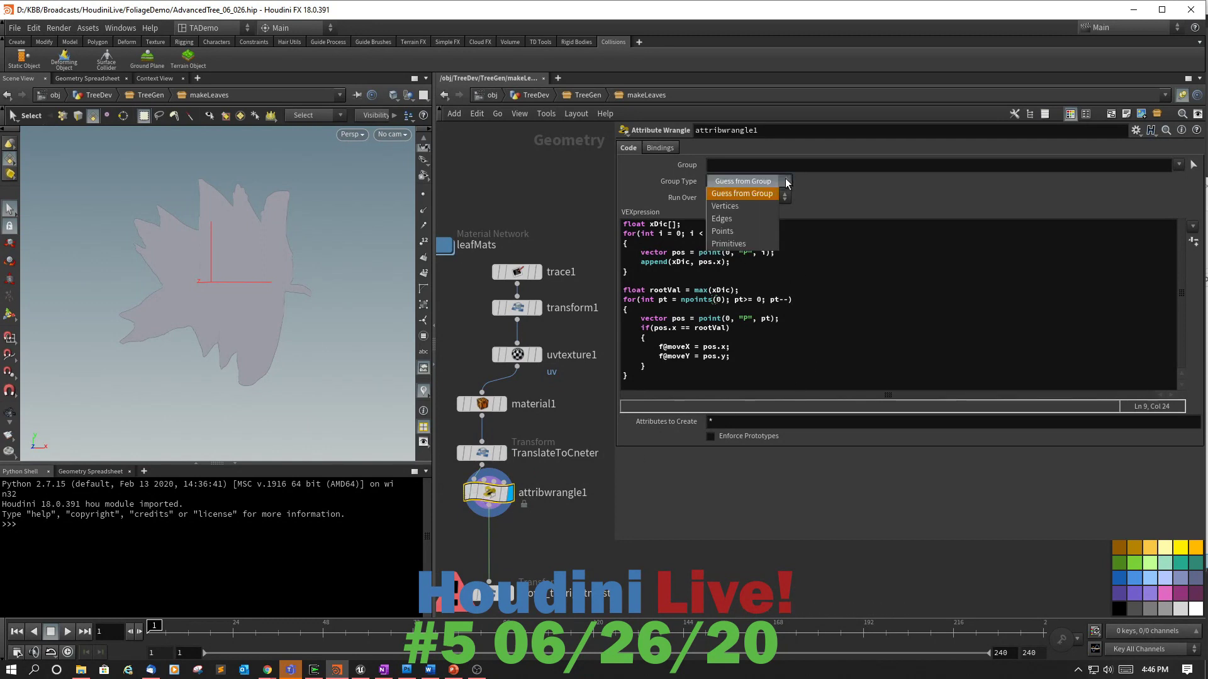
left_click(764, 230)
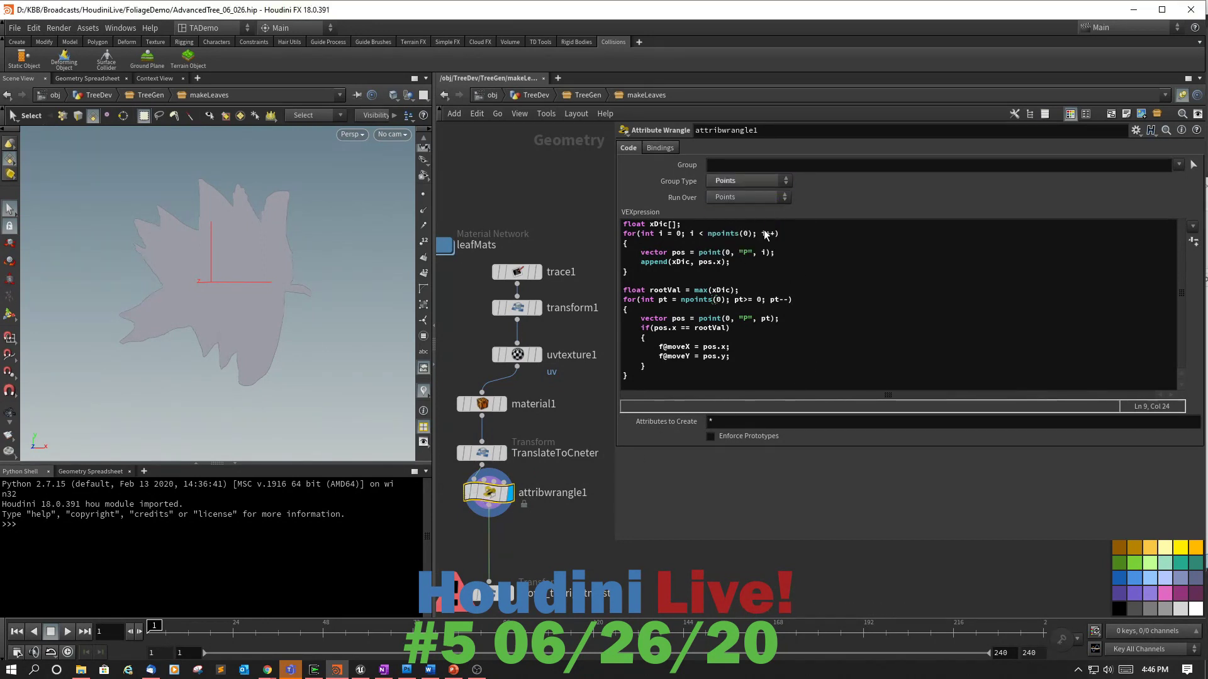
left_click(784, 195)
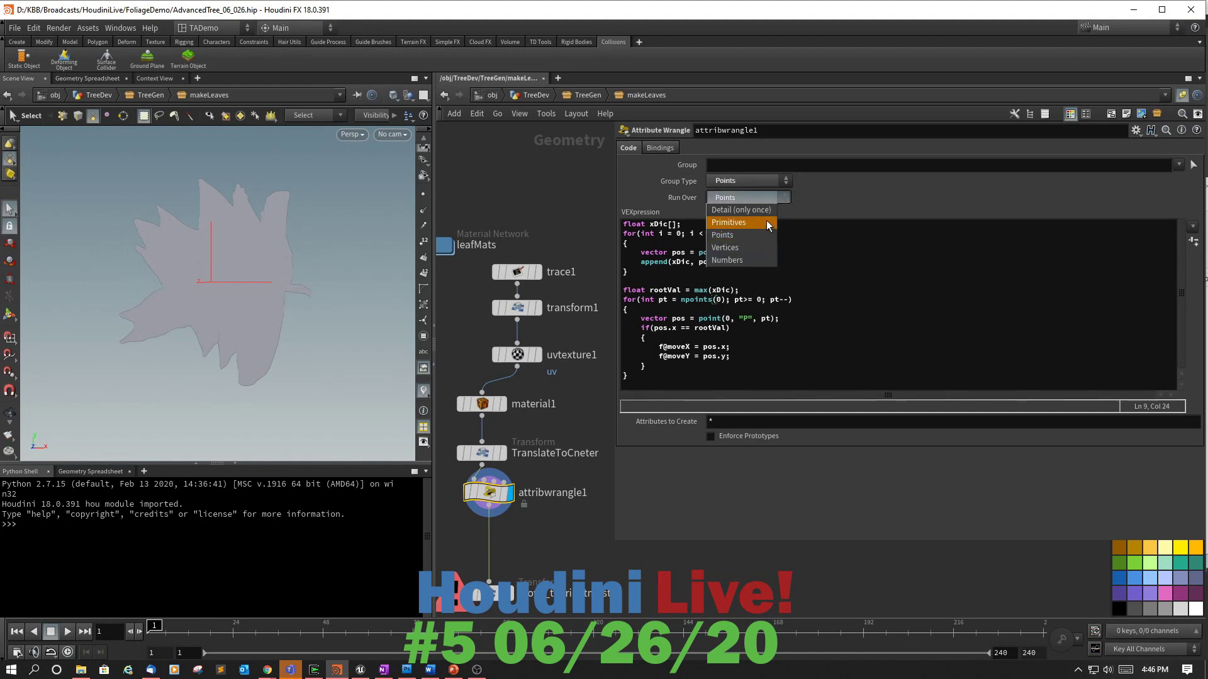
left_click(765, 214)
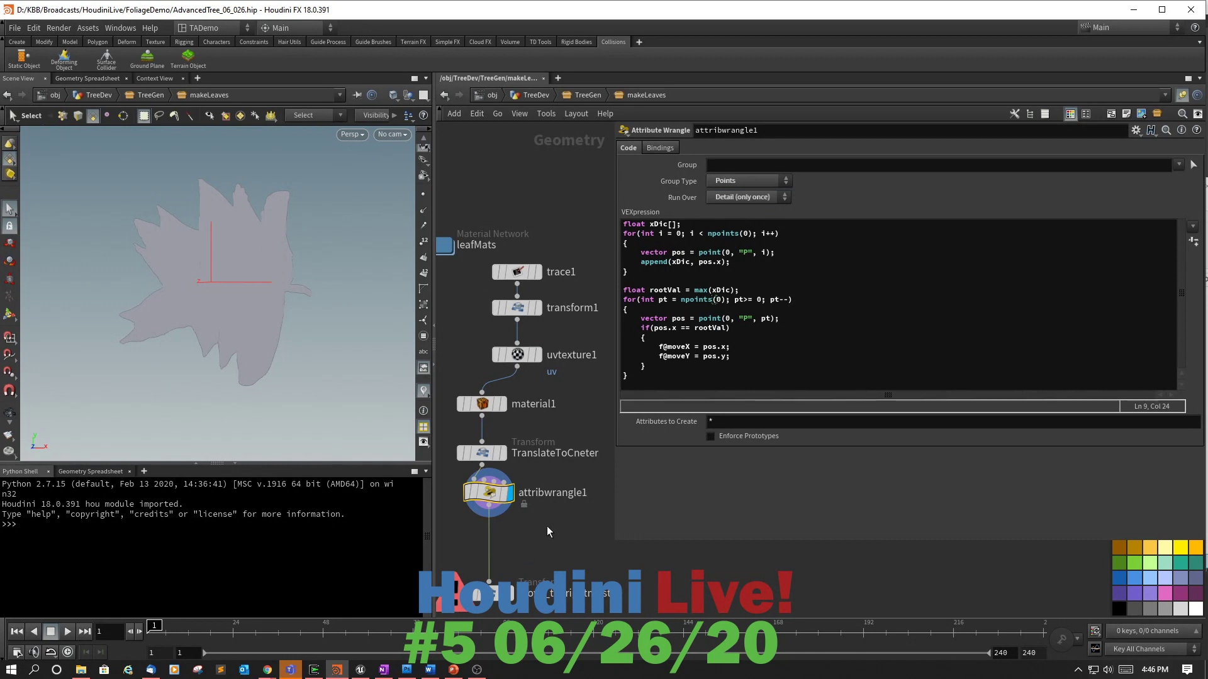
Check the detail attributes of attribwrangle1 in the Geometry Spreadsheet.
mouse_move(486, 499)
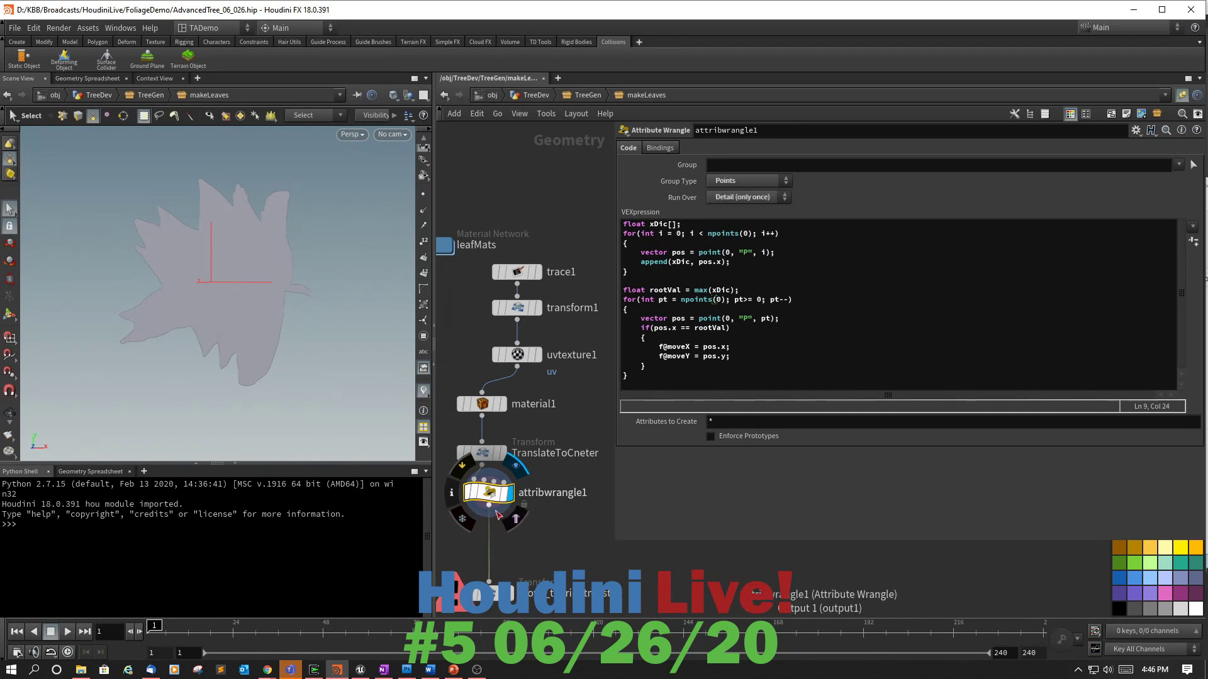
left_click(86, 79)
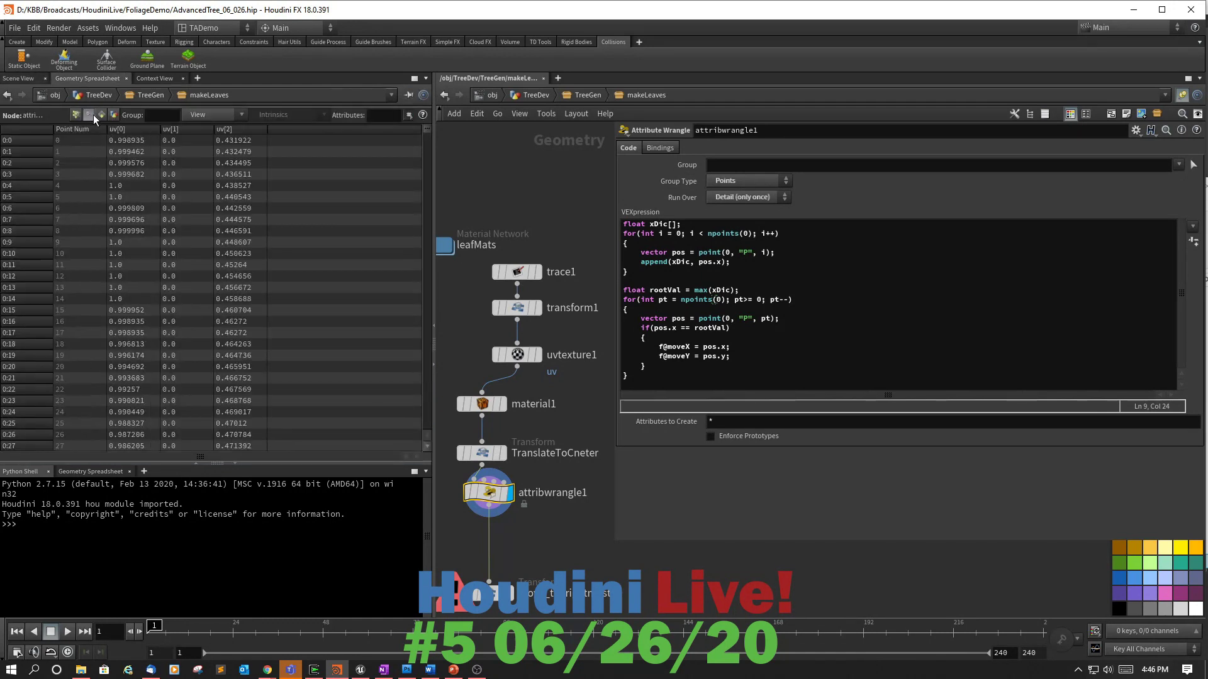
left_click(114, 114)
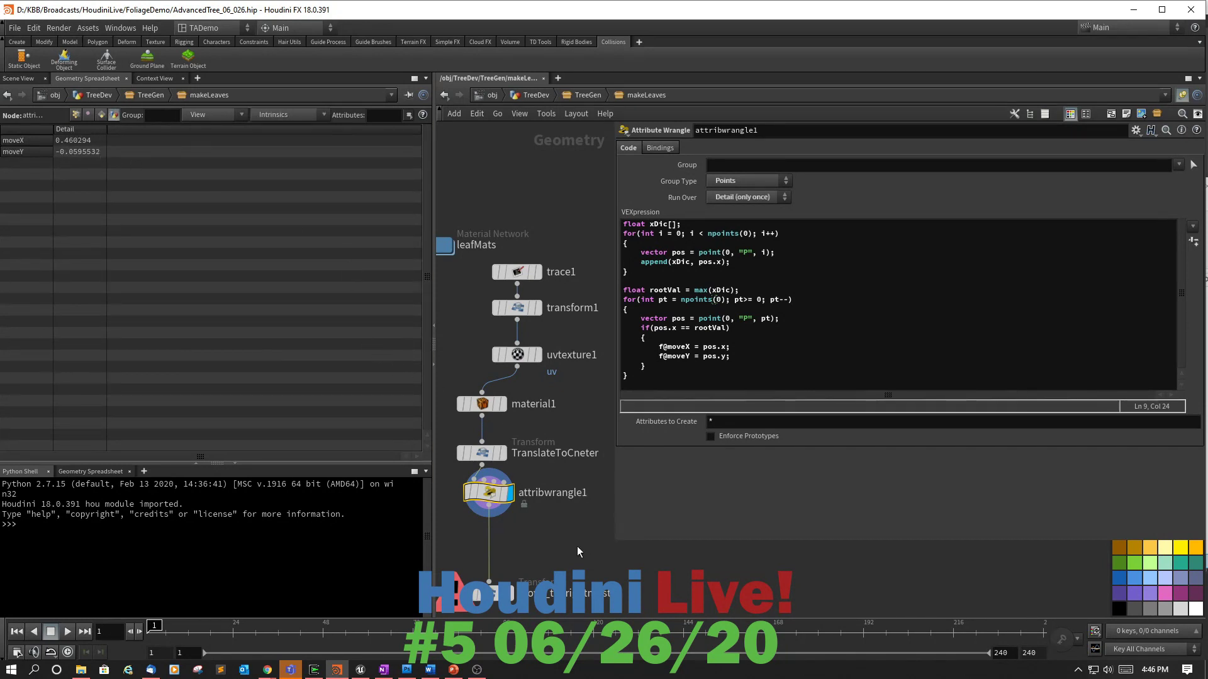
Set the X translation of move_to_rightmost to the expression -detail(0, "moveX", 0) and return to the scene view.
left_click(493, 593)
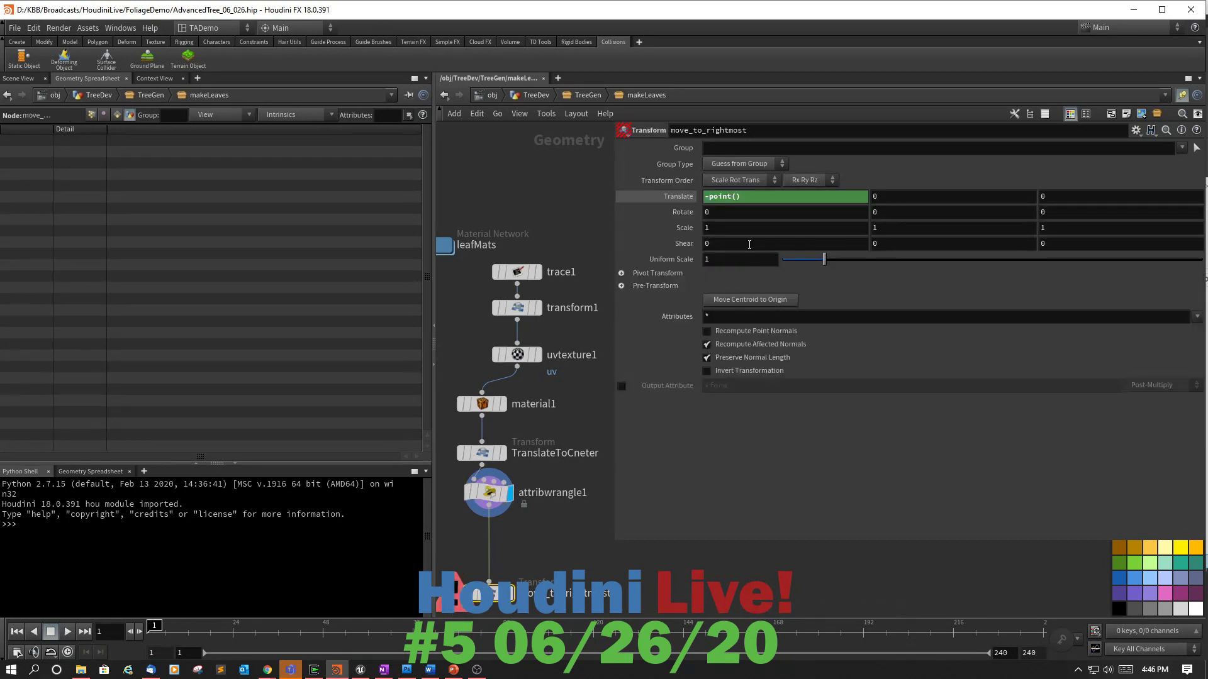
left_click(749, 198)
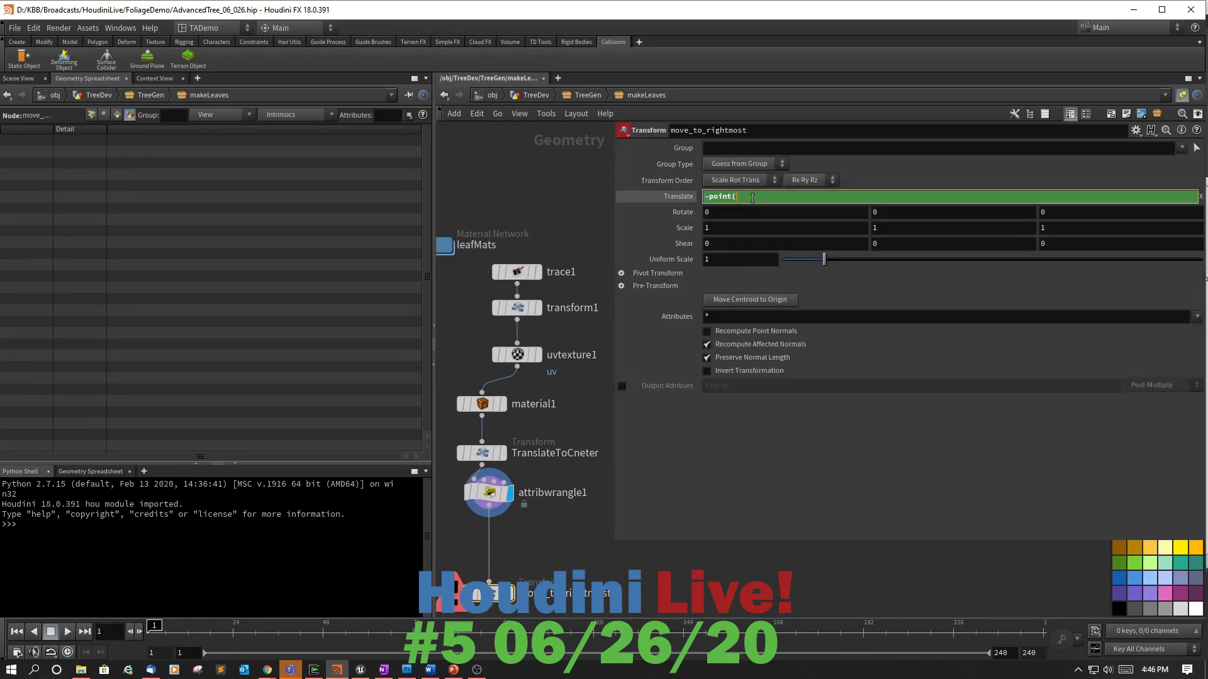
key("BackSpace")
key("BackSpace")
key("BackSpace")
key("BackSpace")
key("BackSpace")
key("BackSpace")
type("detail")
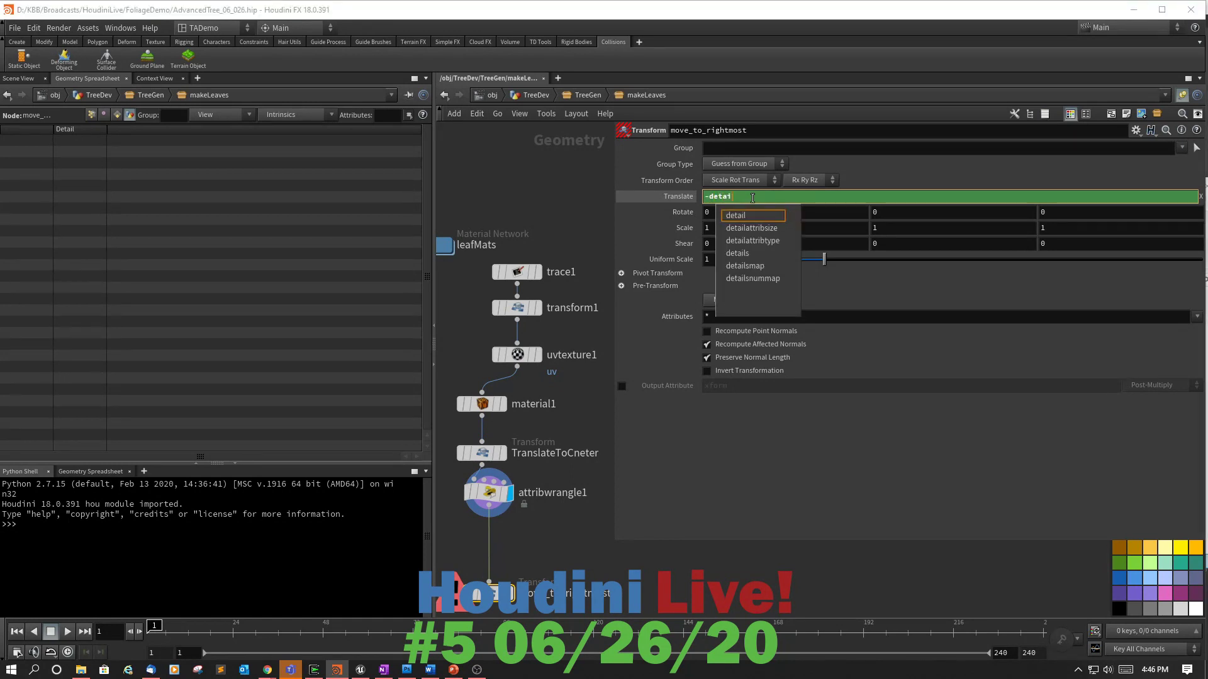
type("(")
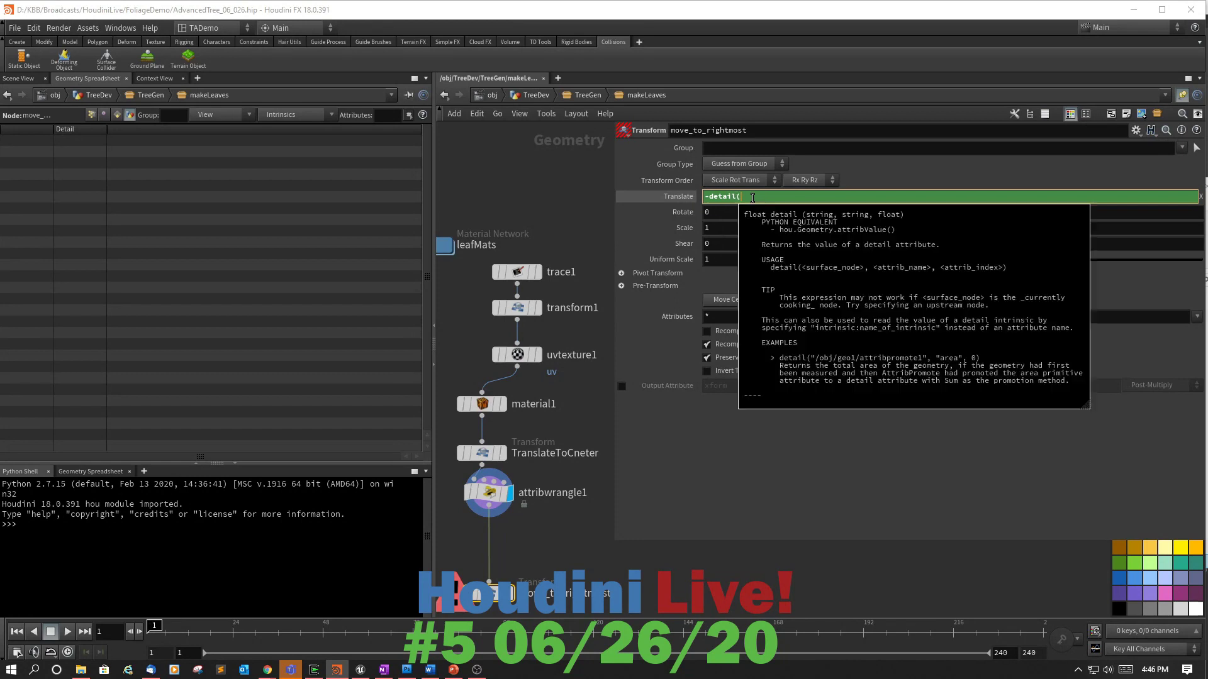
type("0, \"move")
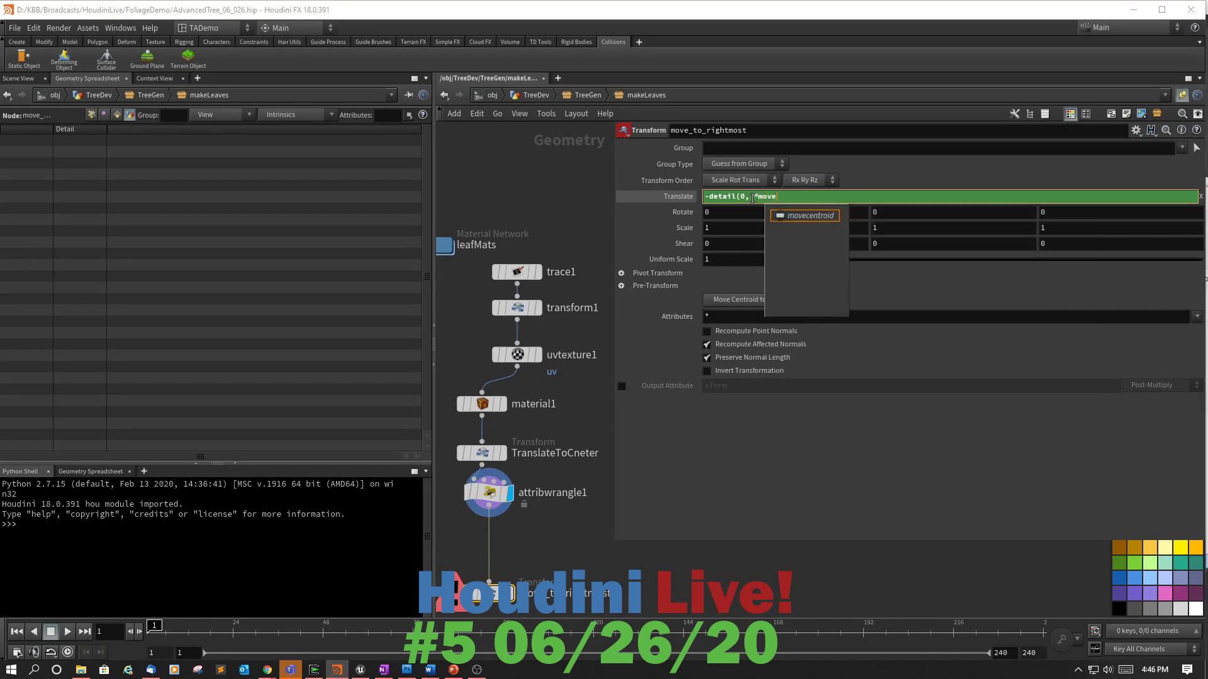
type("X\"")
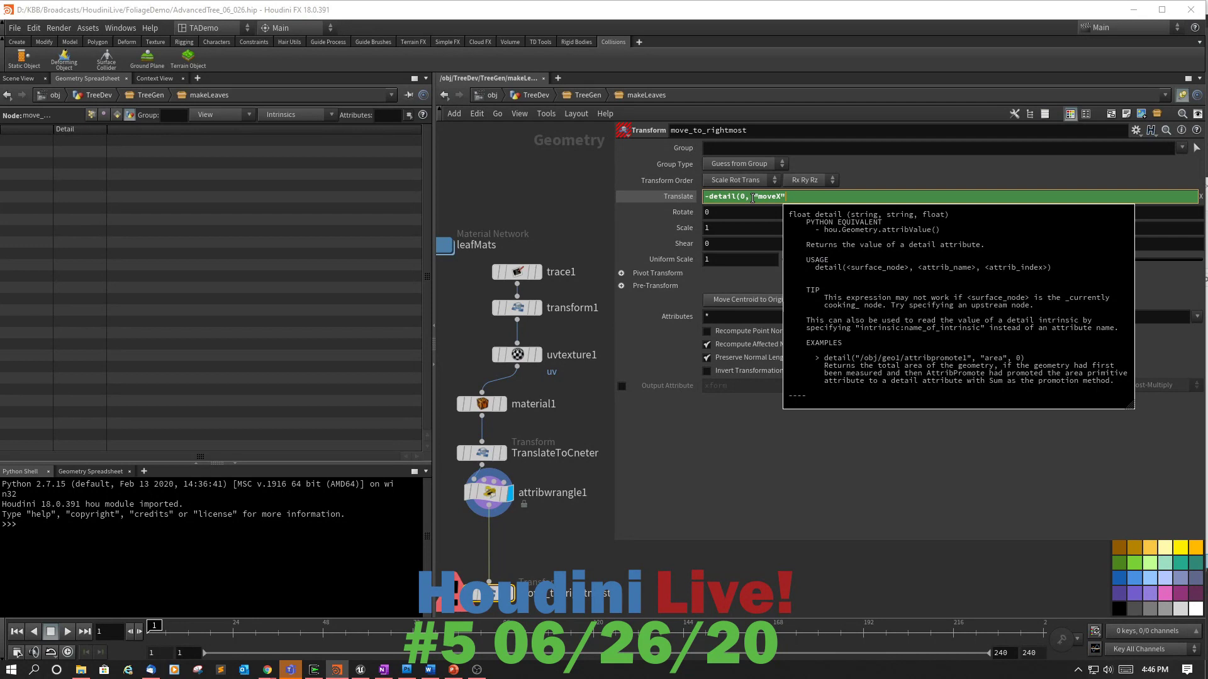
type(", 0")
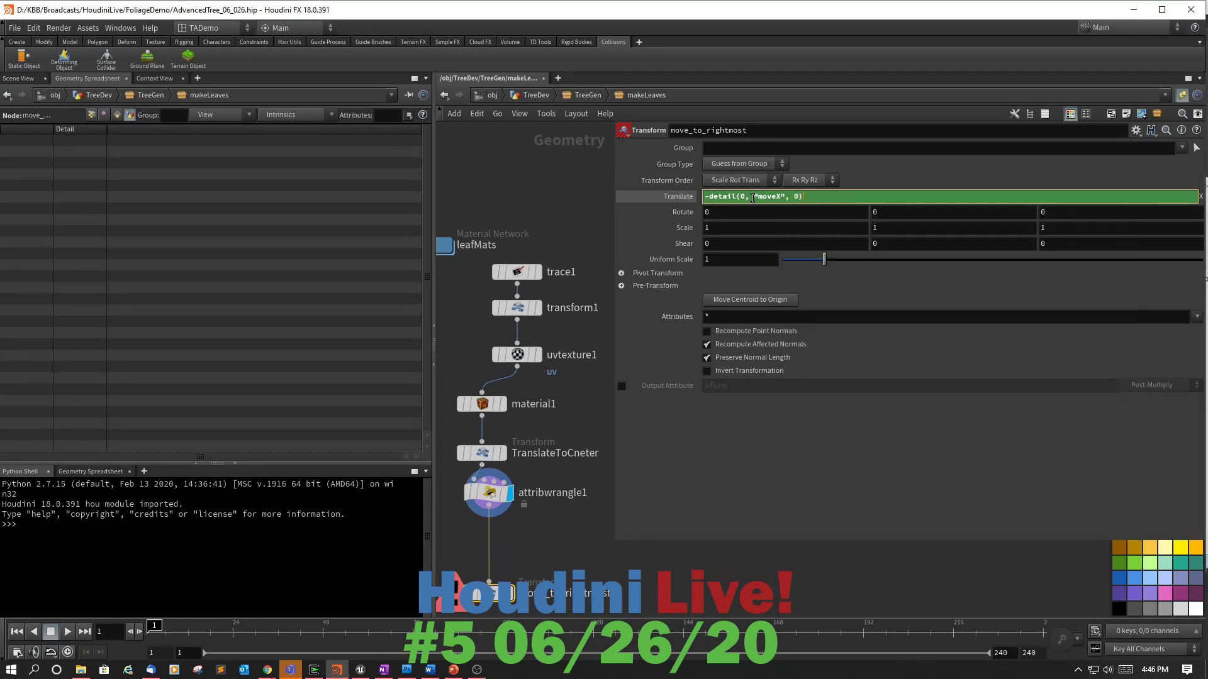
key("Return")
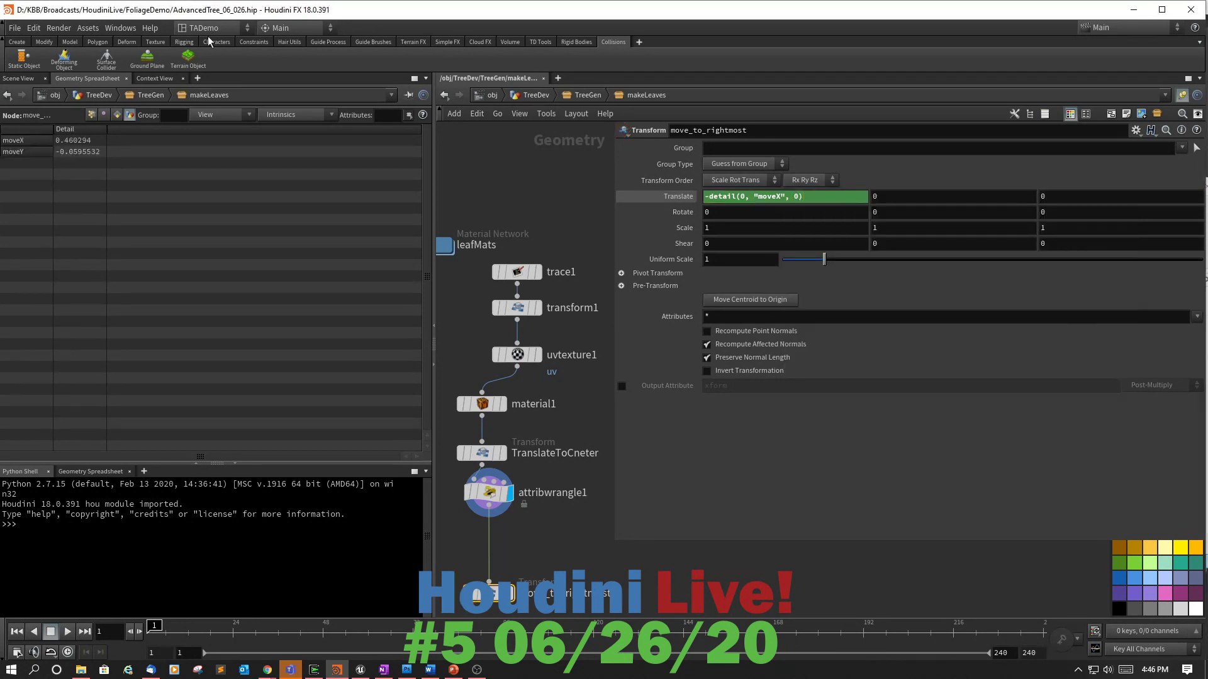
left_click(25, 76)
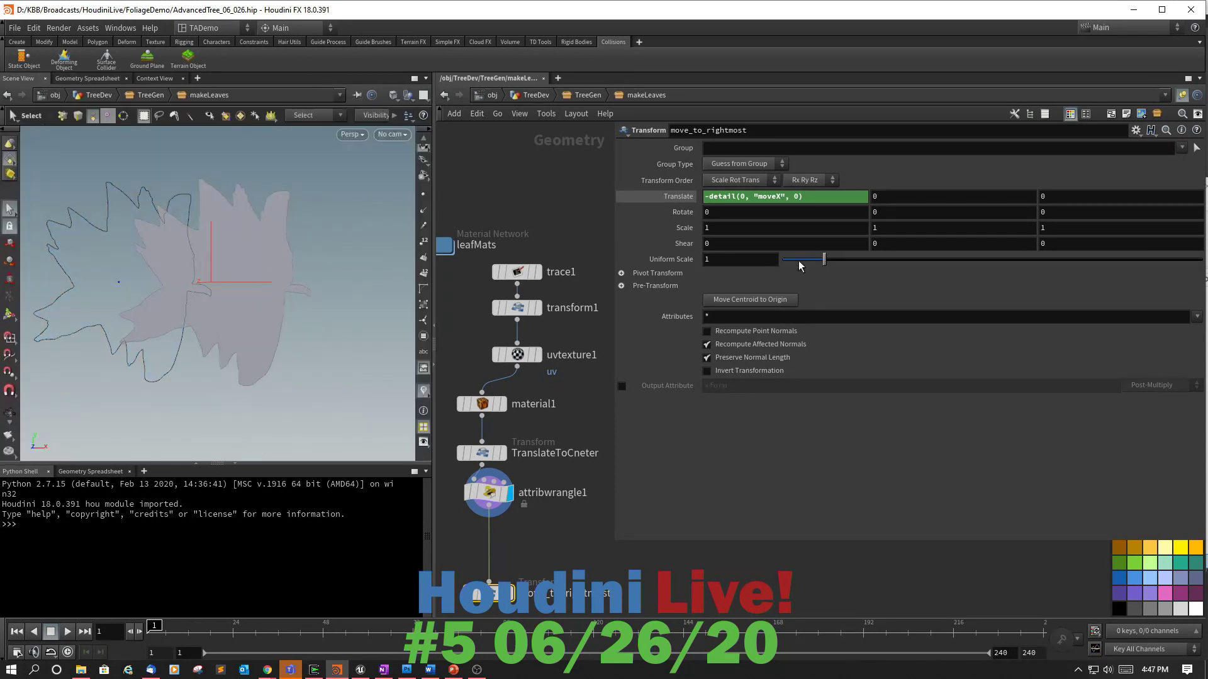
Copy the X translation expression of move_to_rightmost into its Y translation as -detail(0, "movey", 0).
left_click(837, 198)
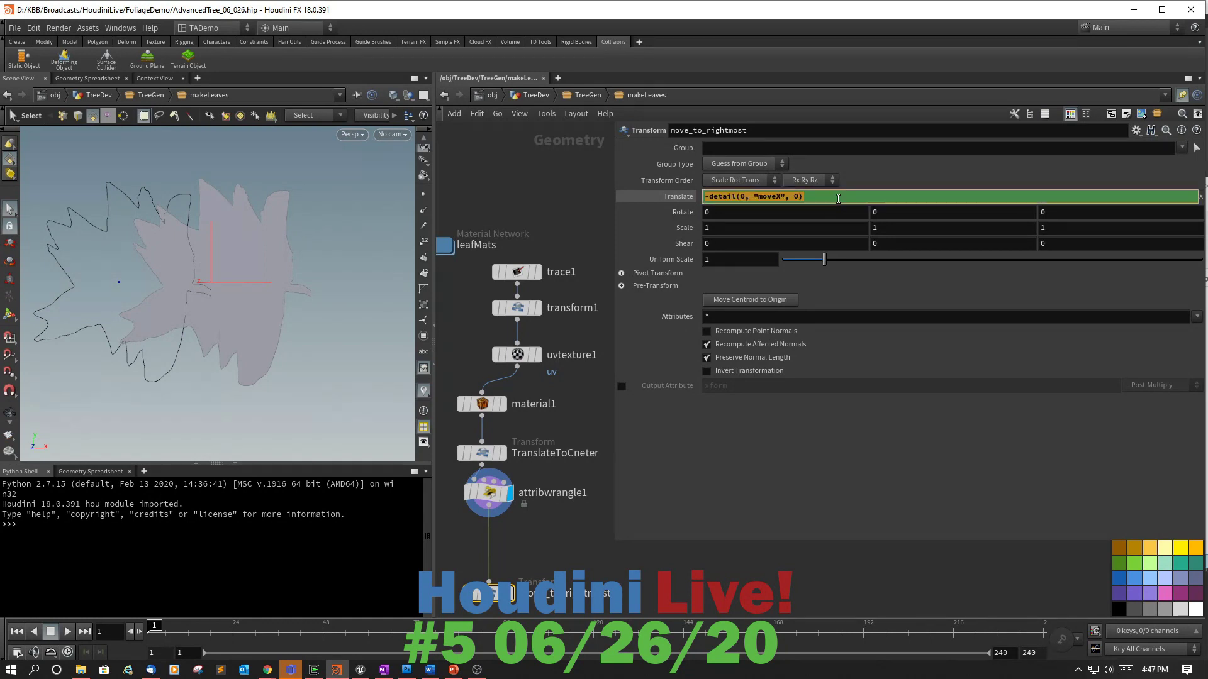
type("0")
key("ctrl+z")
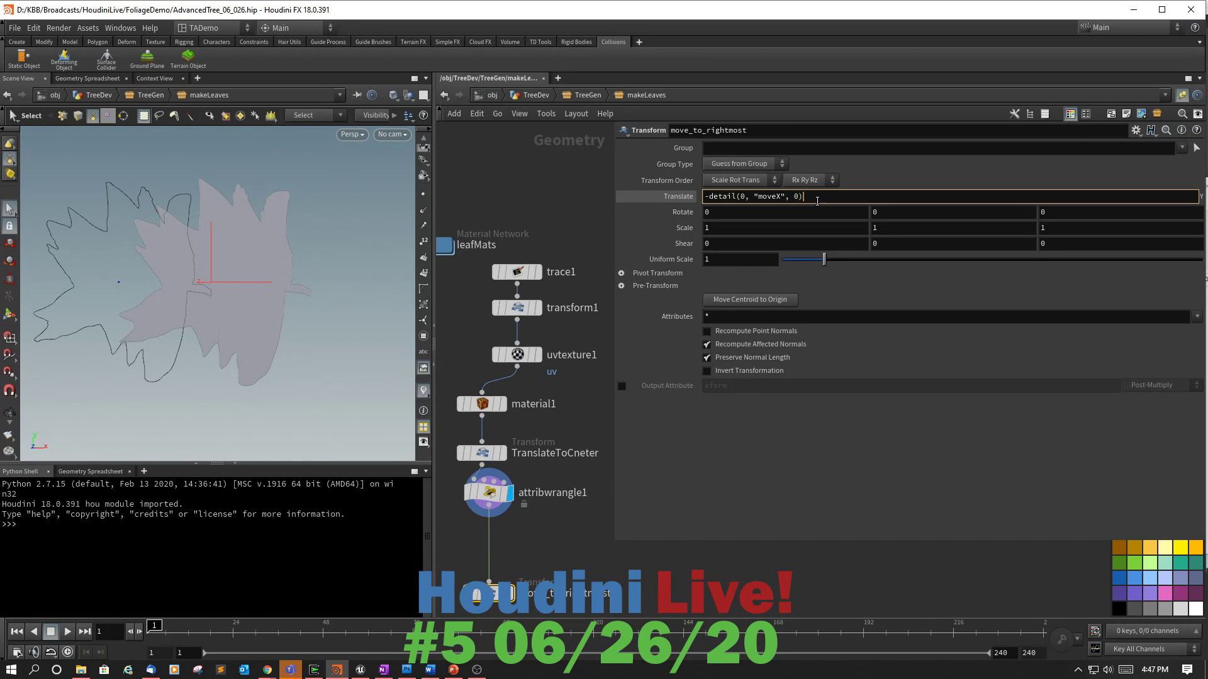
key("BackSpace")
type("y")
key("Return")
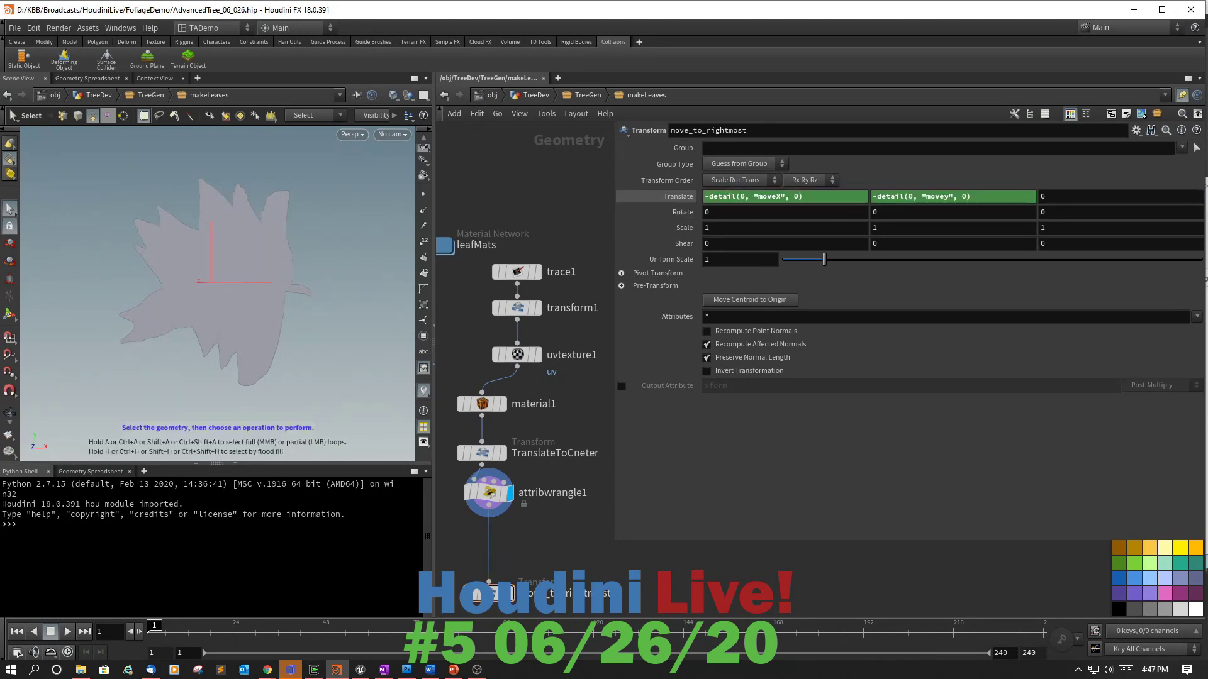
Make move_to_rightmost the displayed node and inspect the leaf's position relative to the origin.
left_click(511, 593)
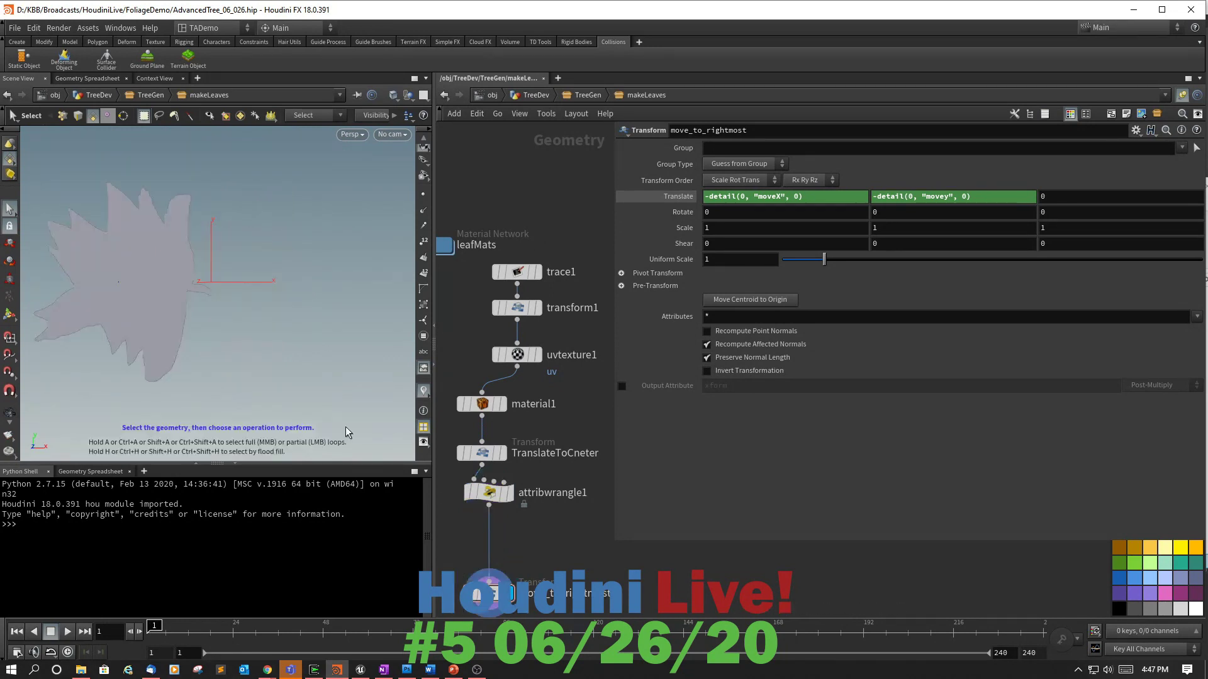
key("Escape")
mouse_move(250, 315)
left_mouse_down()
mouse_move(272, 283)
mouse_move(206, 321)
mouse_move(162, 315)
mouse_move(262, 323)
left_mouse_up()
key("s")
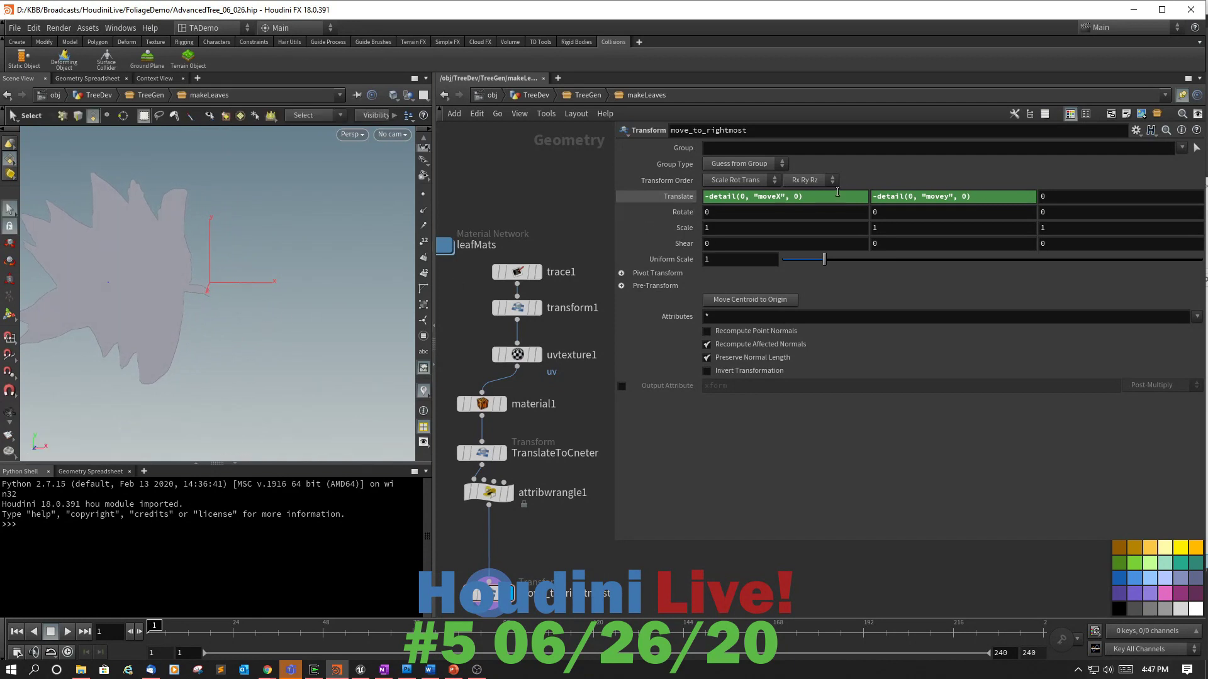
Try the Y translation expression of move_to_rightmost without its minus sign.
left_click(875, 196)
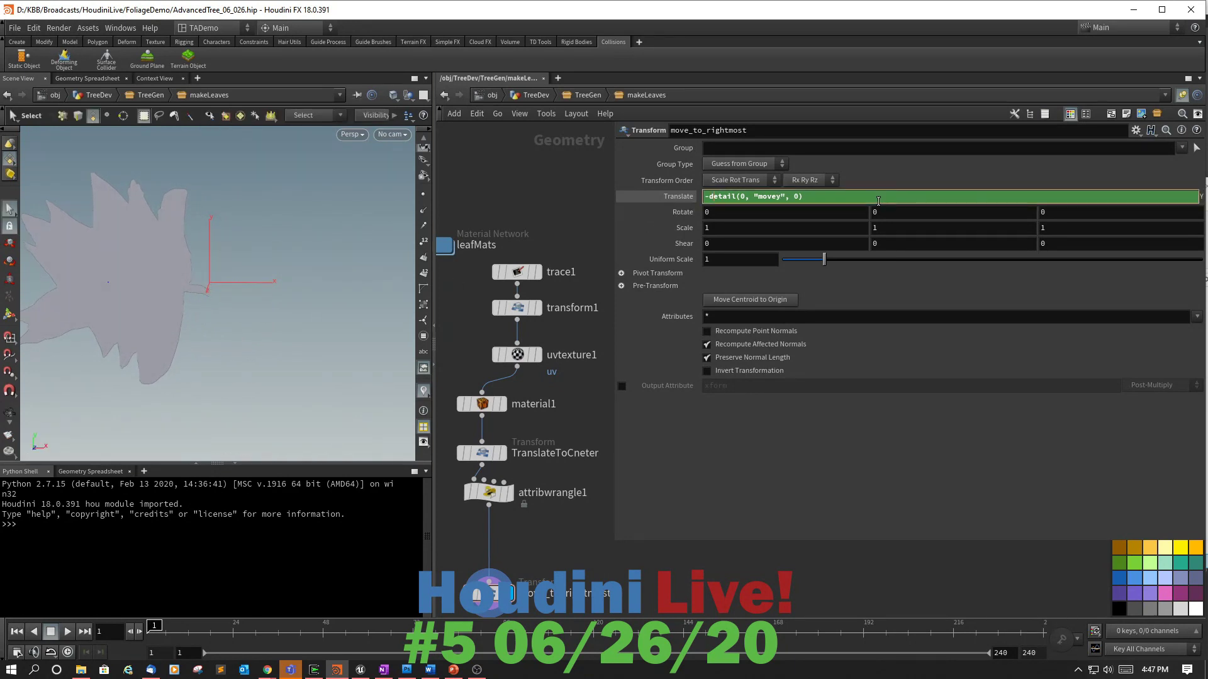
key("Delete")
key("Return")
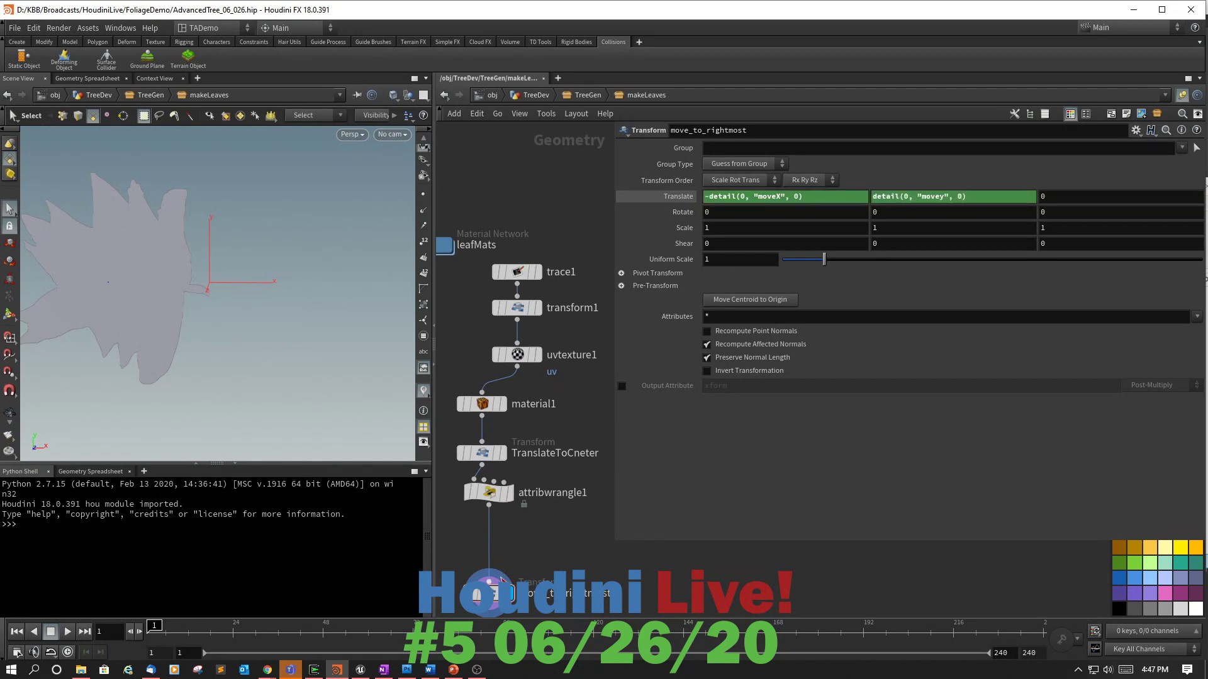
Correct the attribute name in the Y translation expression of move_to_rightmost to moveY.
mouse_move(494, 597)
left_click(651, 196)
left_click(652, 196)
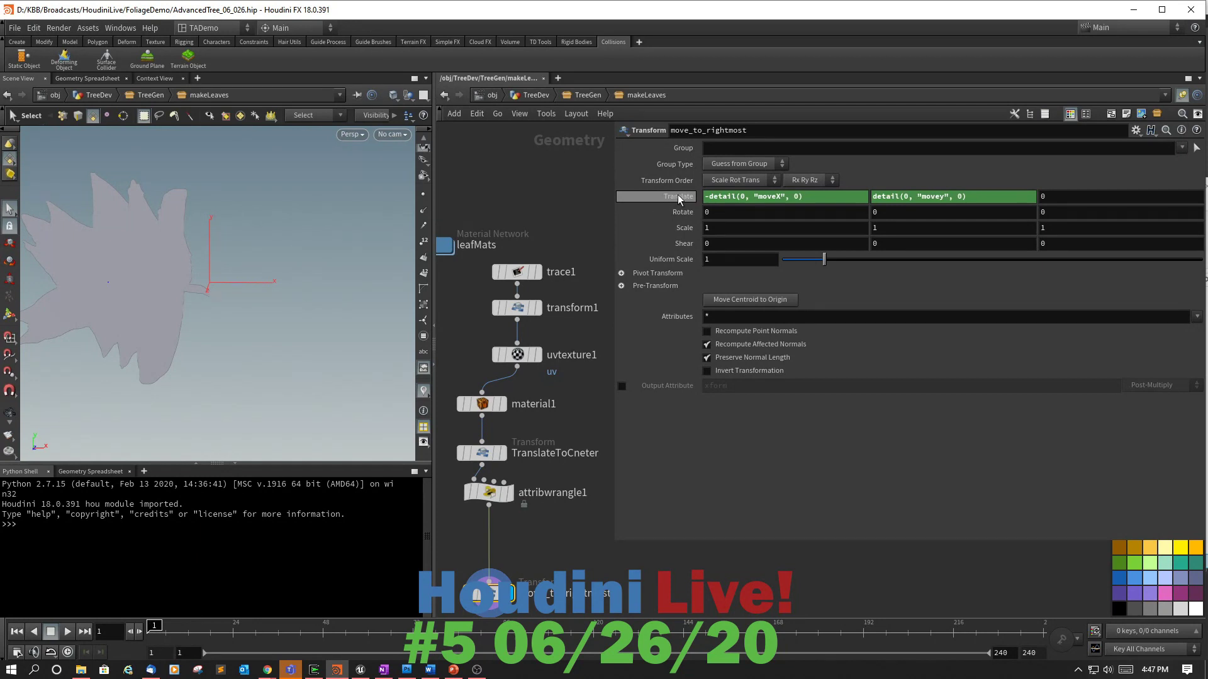
left_click(944, 197)
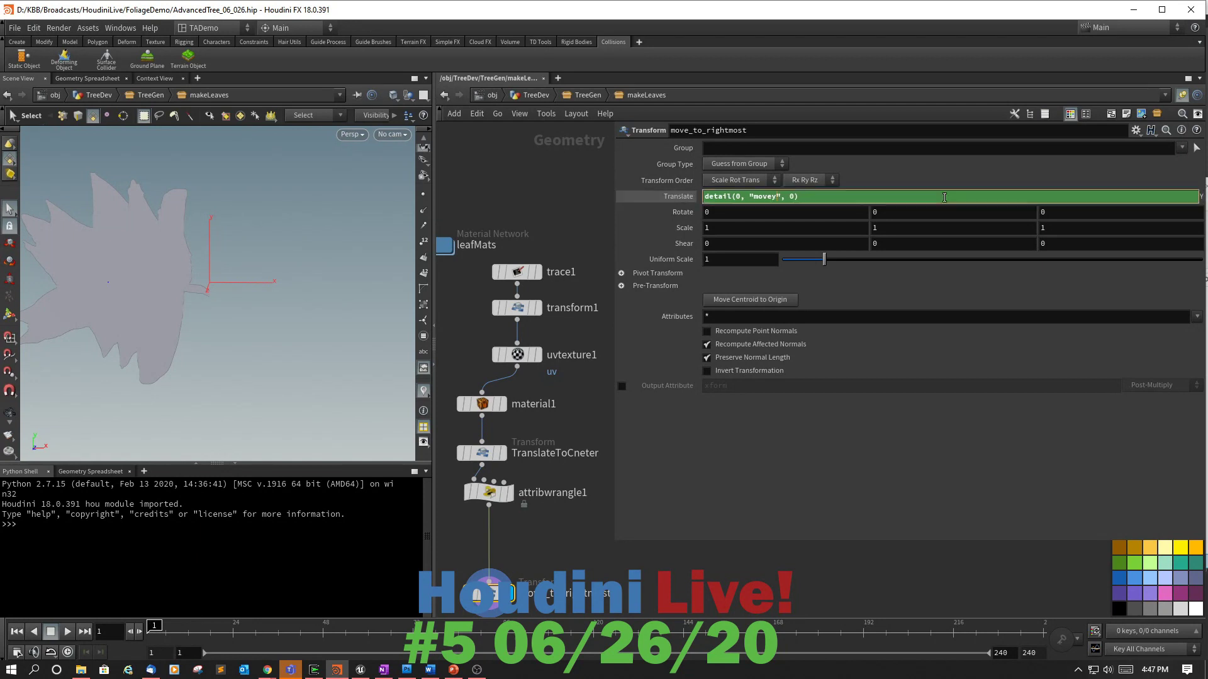
key("BackSpace")
type("Y")
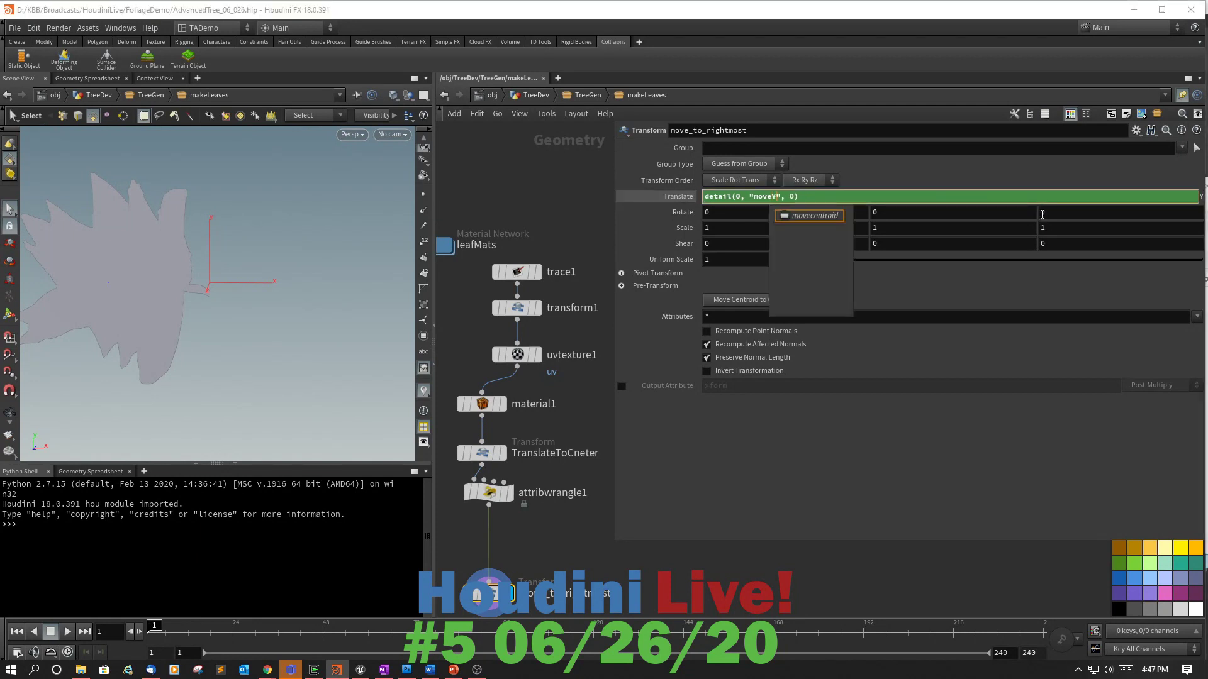
key("Return")
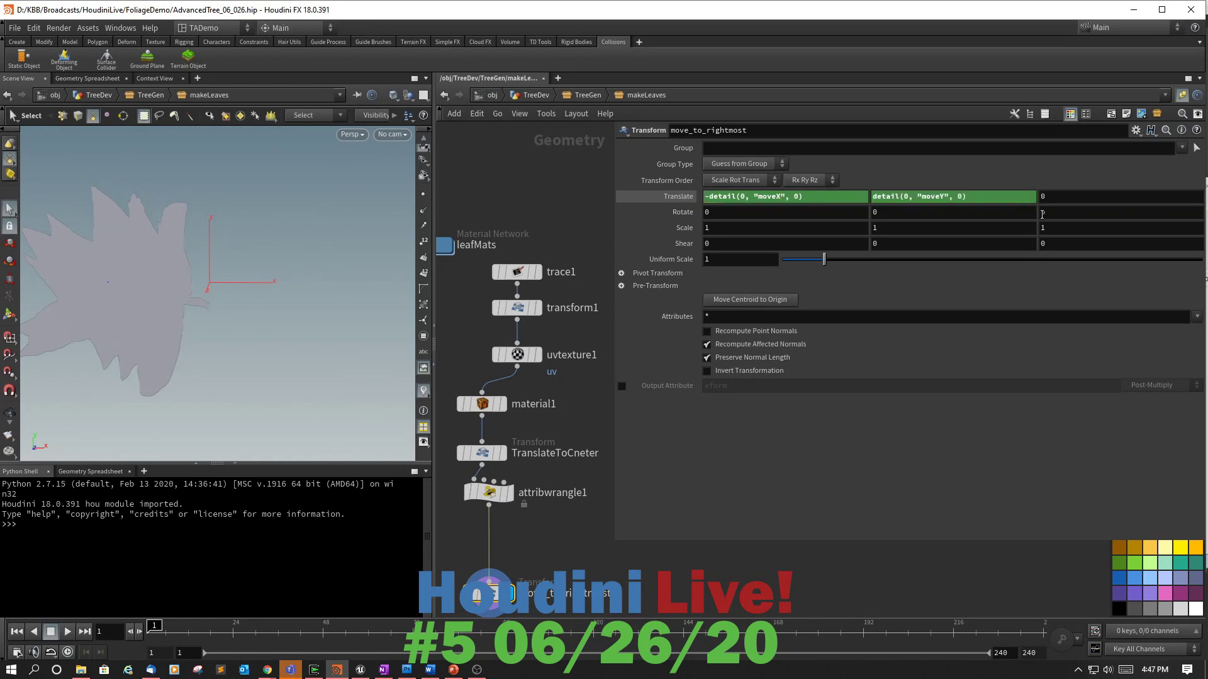
Negate the Y translation expression of move_to_rightmost so it reads -detail(0, "moveY", 0).
left_click(873, 196)
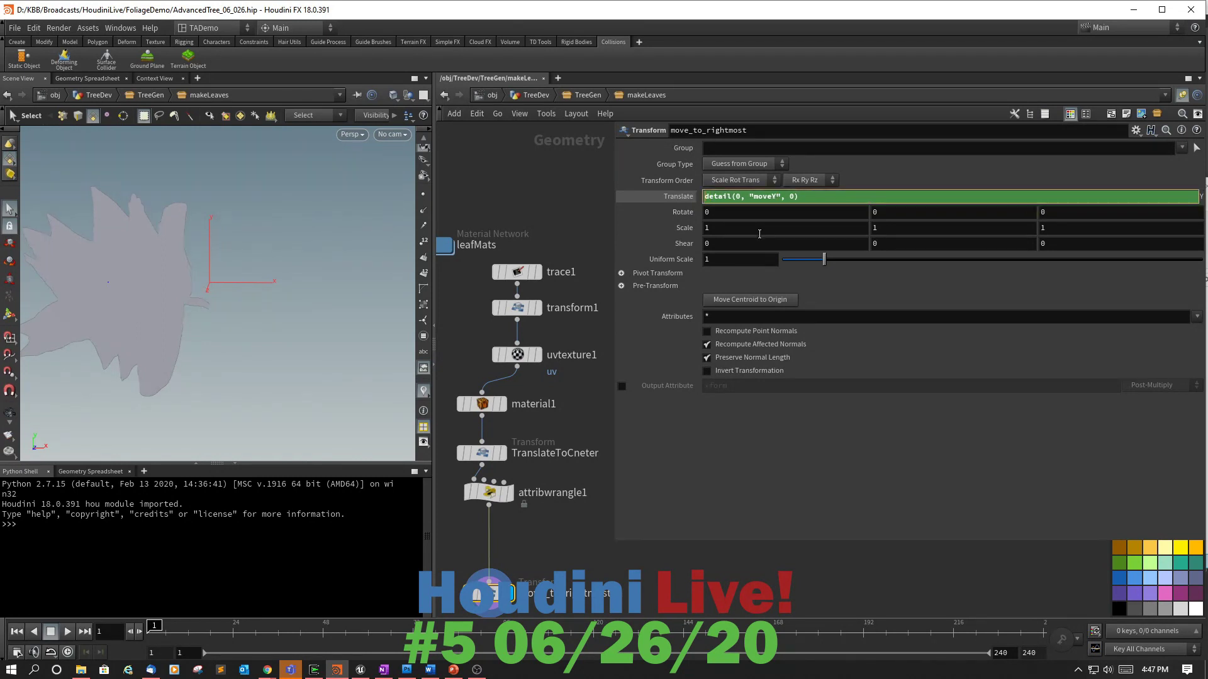
type("-")
key("Return")
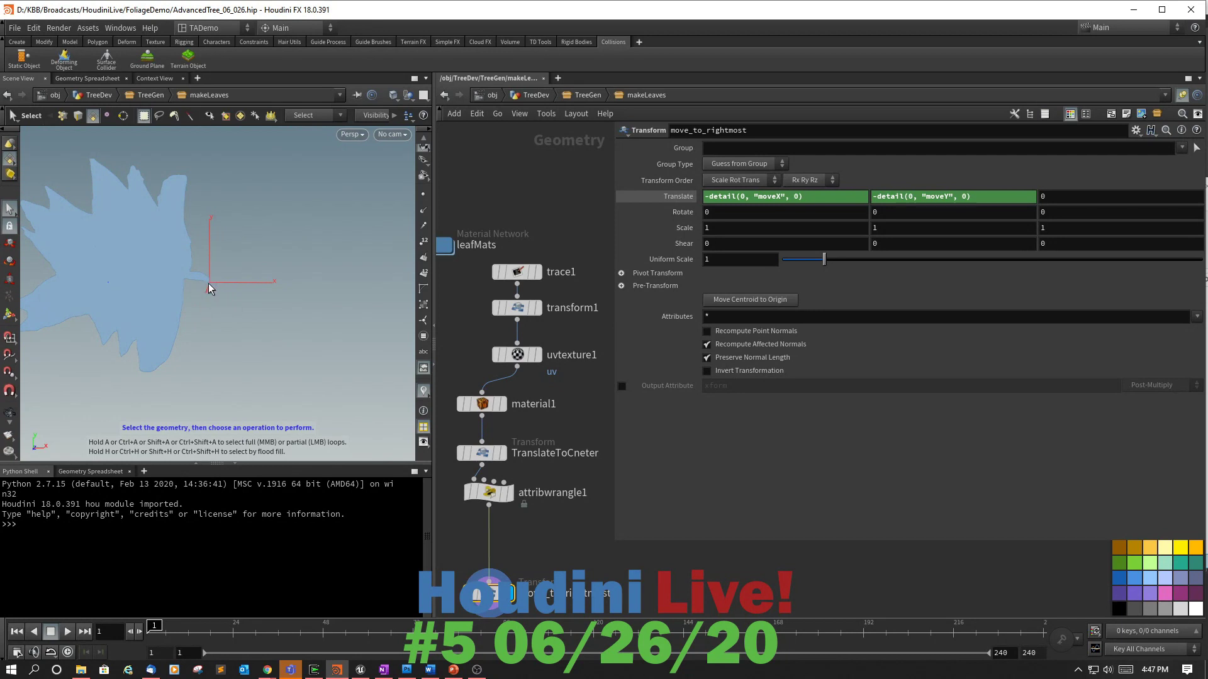
Move move_to_rightmost closer below attribwrangle1 and add a Resample node wired to its output.
left_click_drag(488, 595, 487, 546)
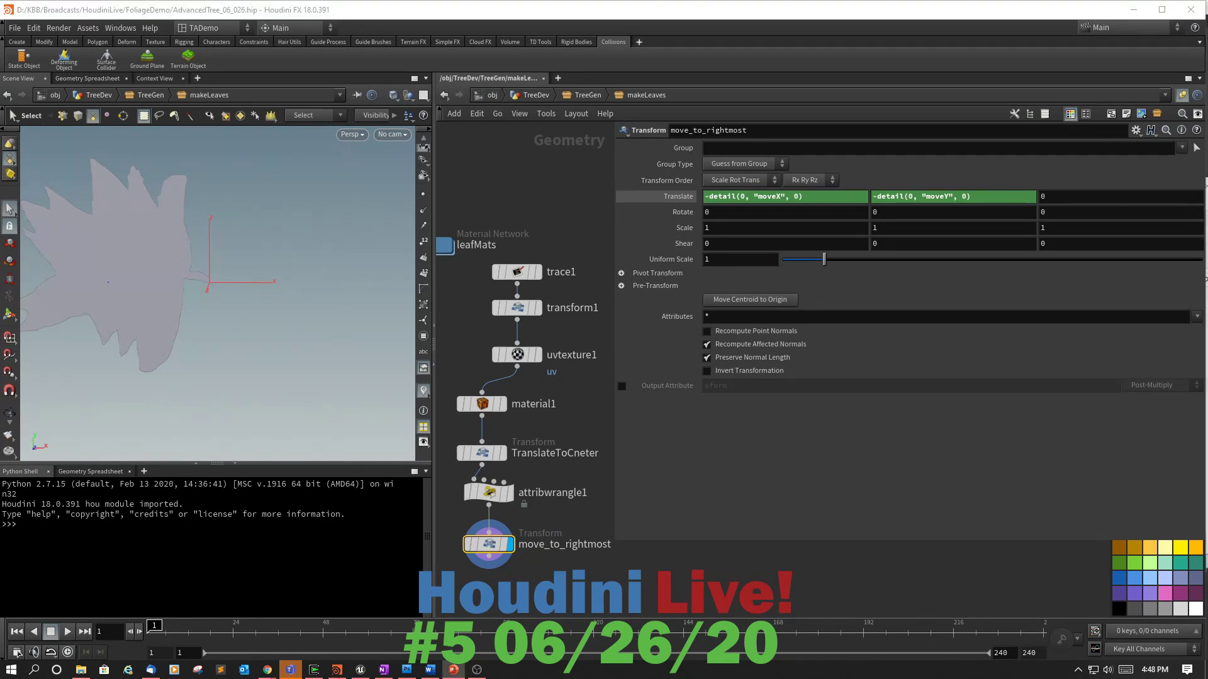
middle_click_drag(675, 576, 709, 477)
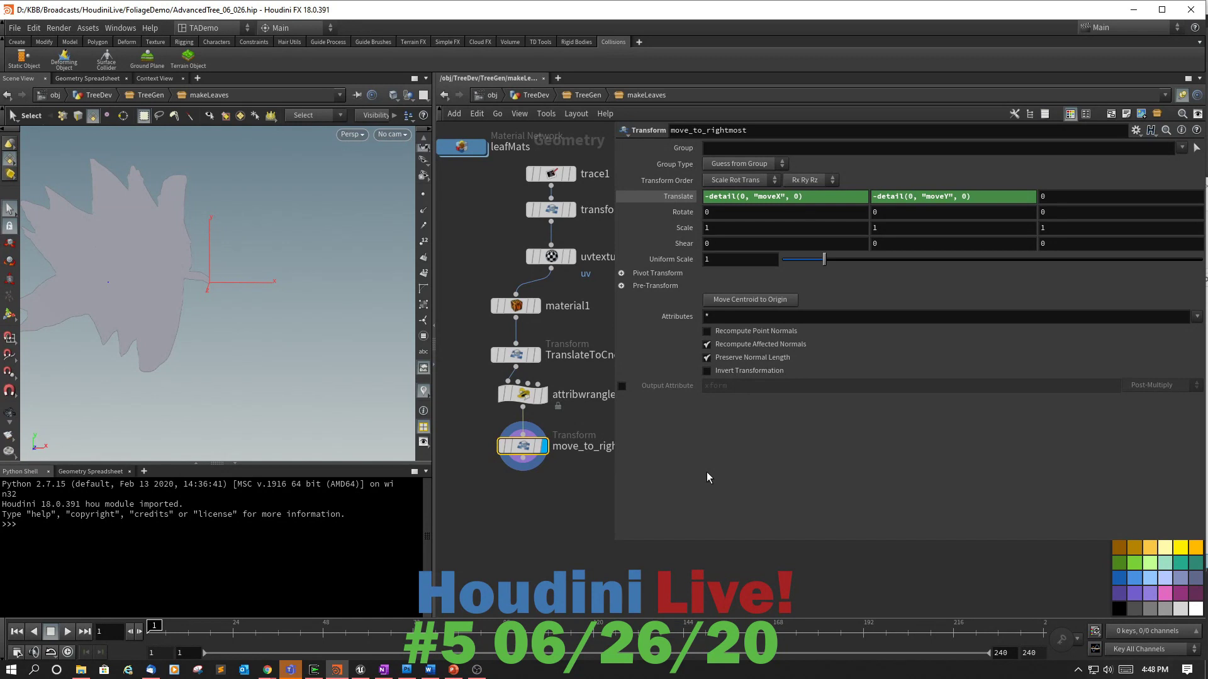
left_click_drag(523, 458, 535, 492)
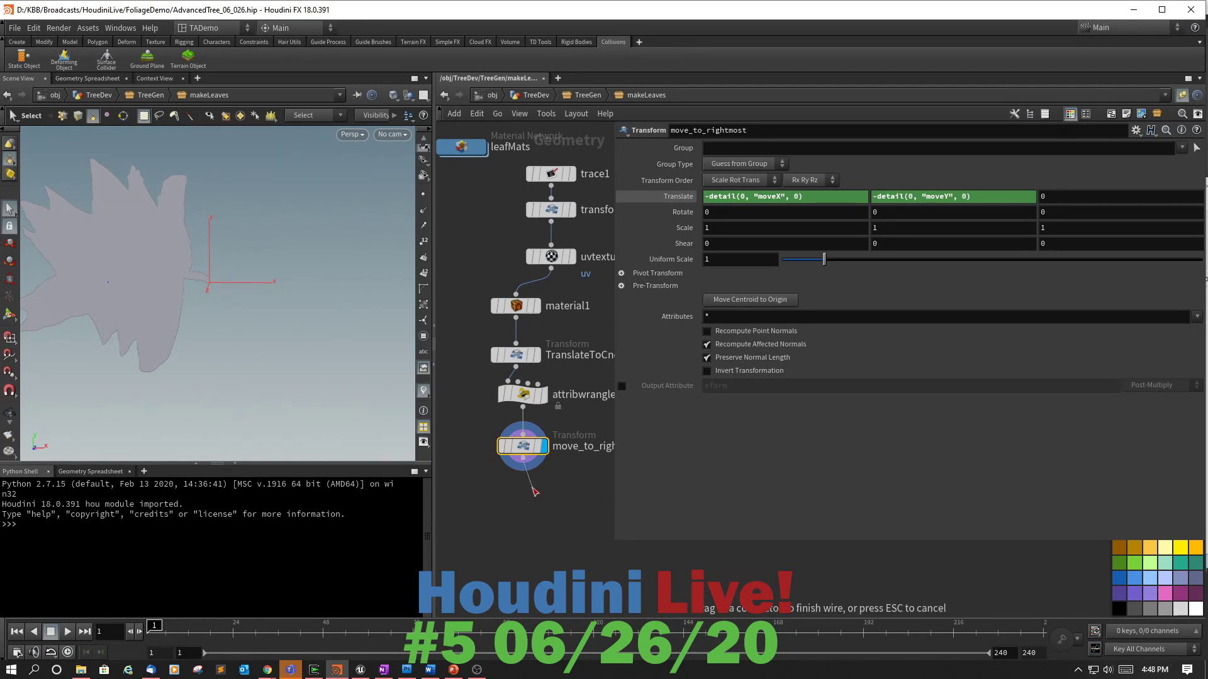
left_click_drag(534, 490, 533, 488)
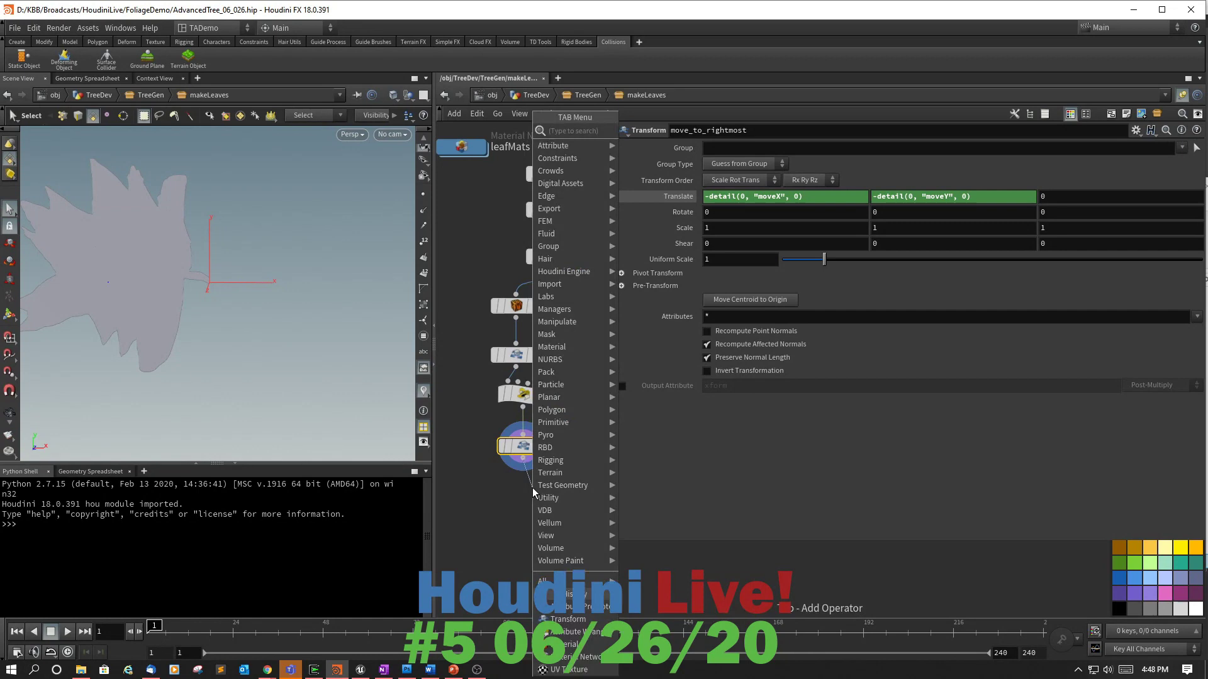
type("resampl")
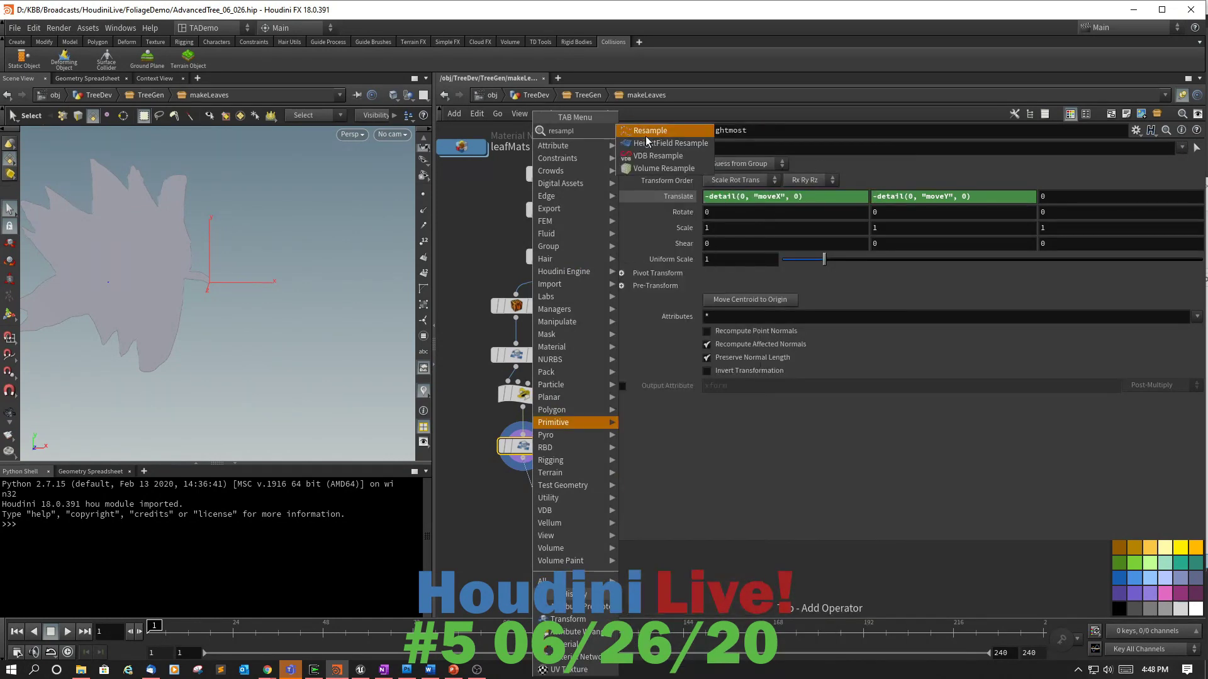
key("Return")
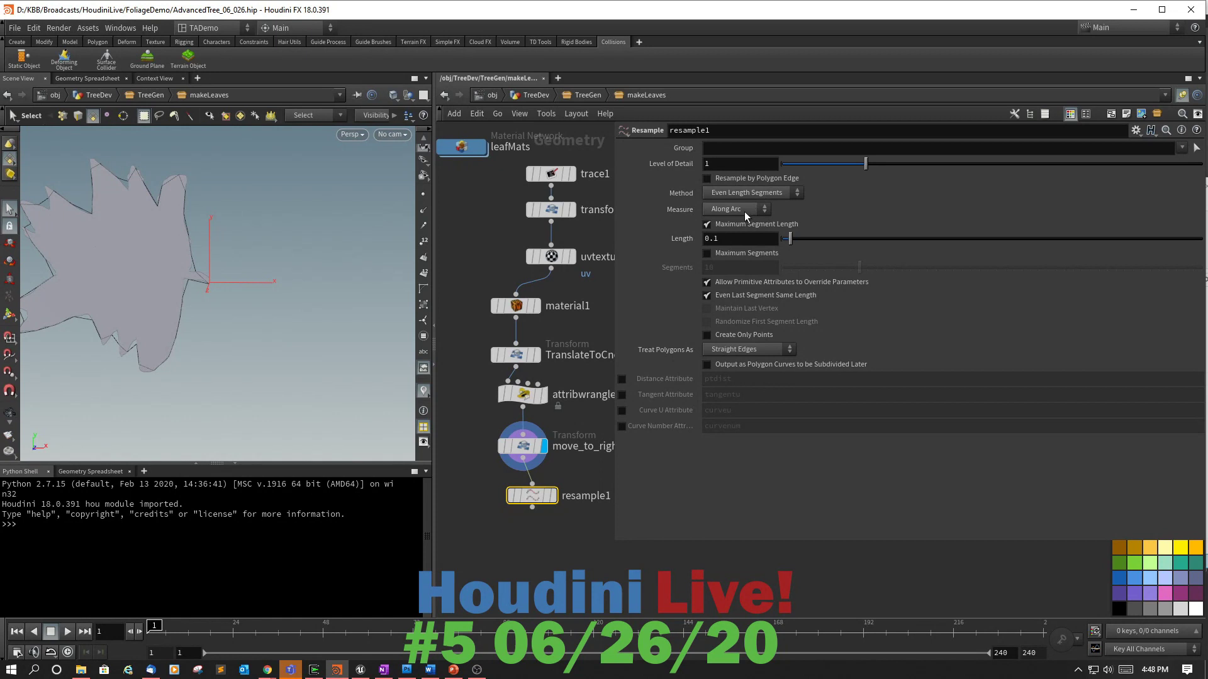
double_click(737, 242)
type(".-6")
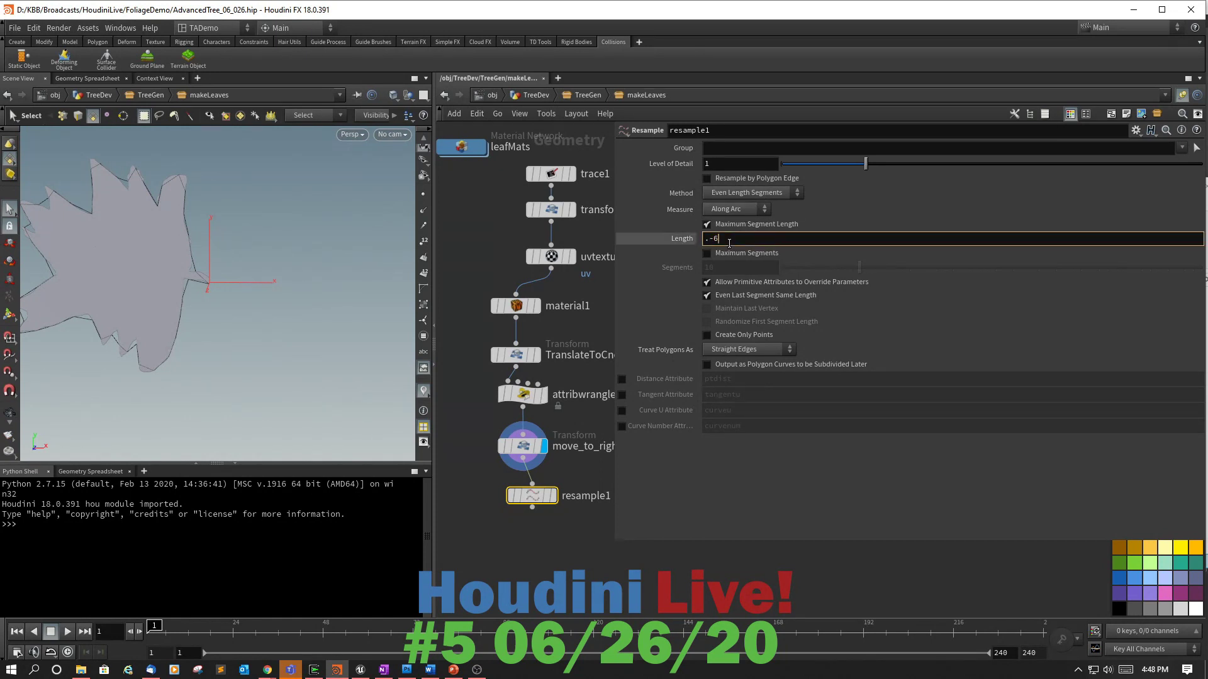
key("Return")
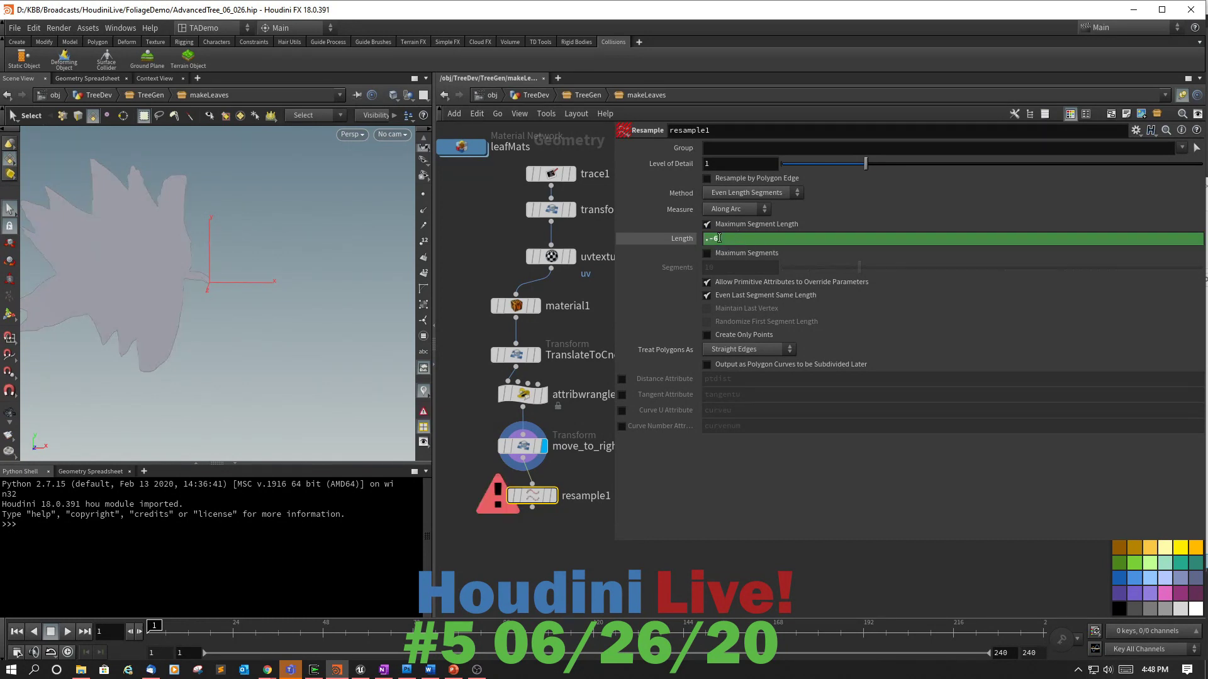
key("ctrl+z")
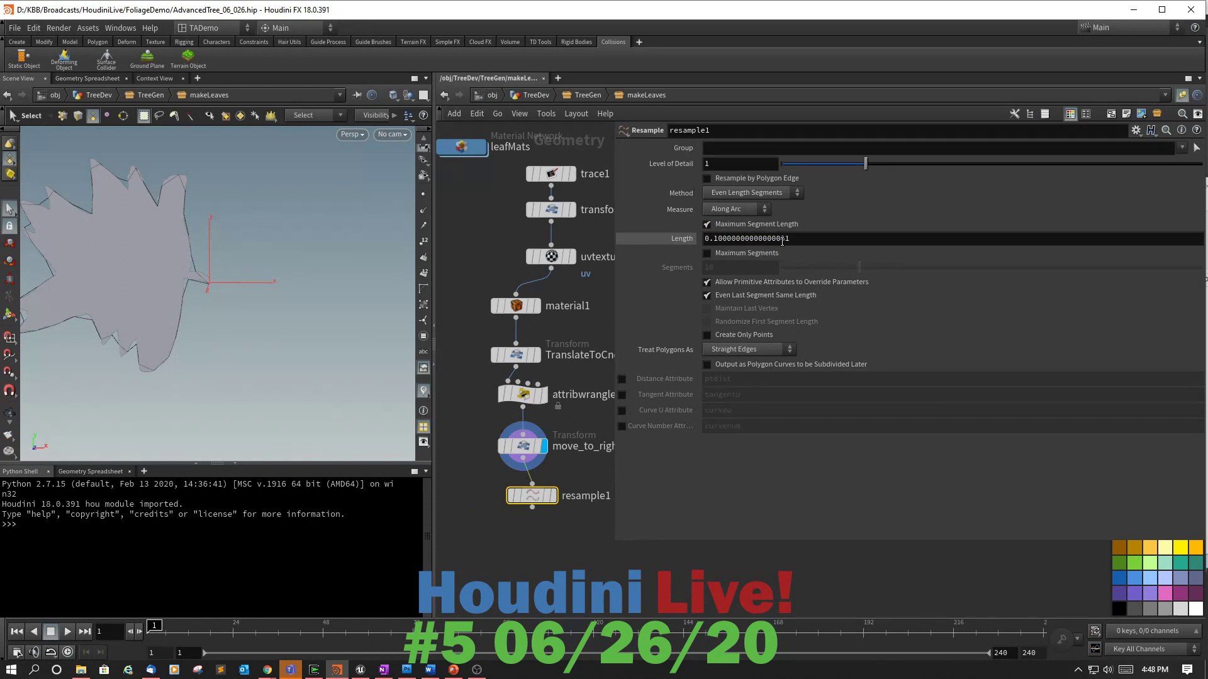
Set the maximum segment length of resample1 to 0.06.
double_click(744, 239)
type(".0")
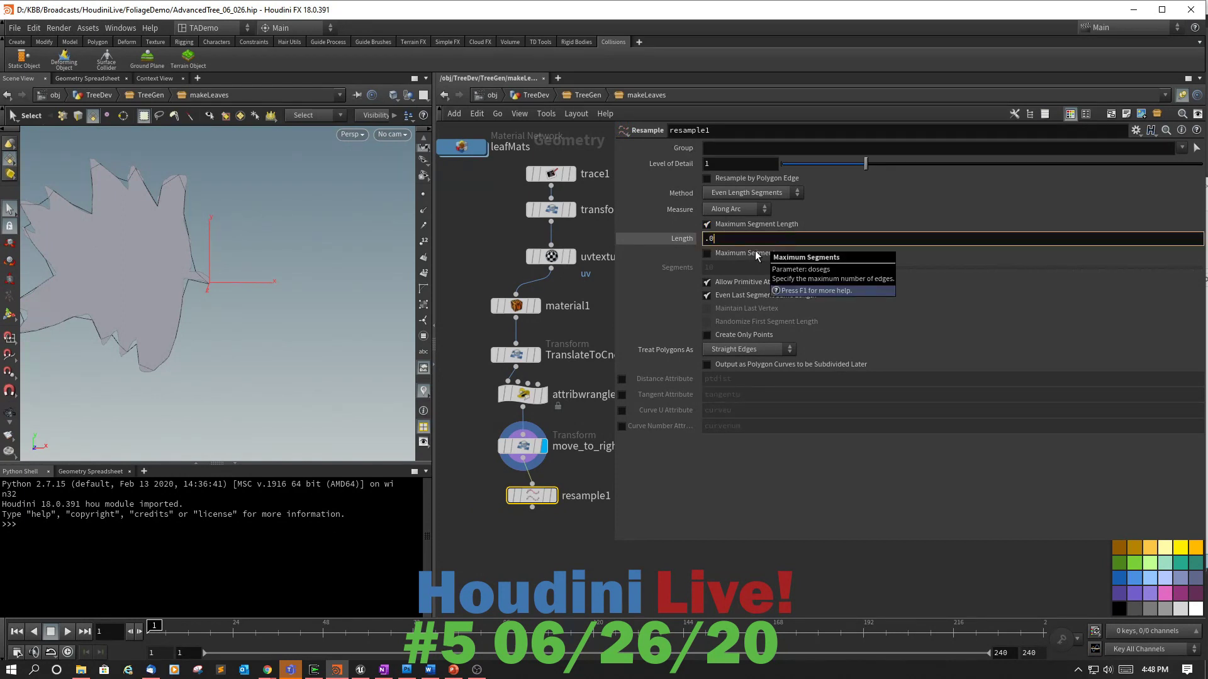
type("6")
key("Return")
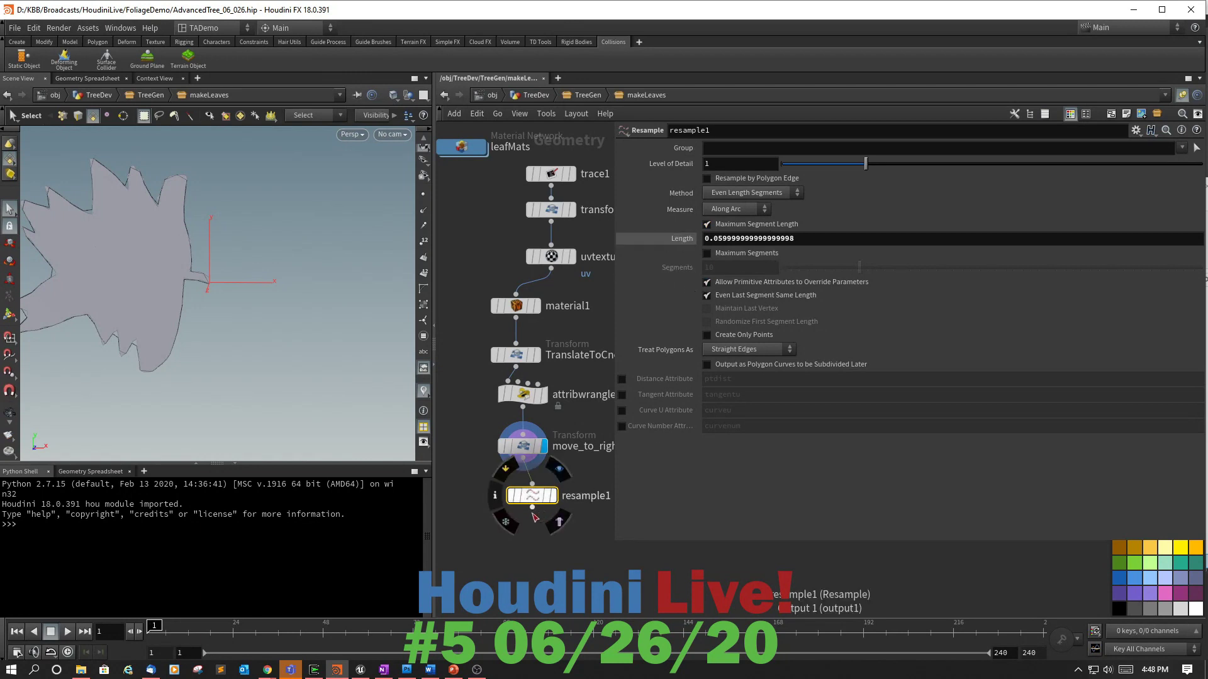
Add a Remesh node wired to the output of resample1 and place it below.
left_click_drag(533, 509, 549, 536)
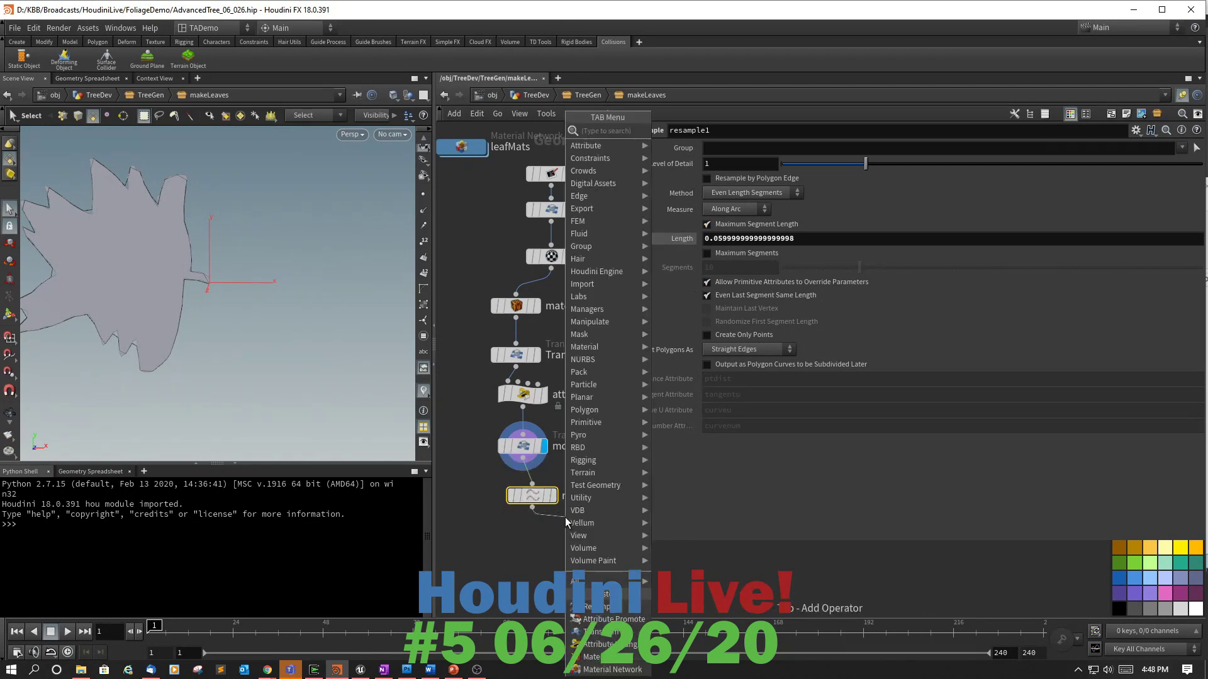
key("Tab")
type("remes")
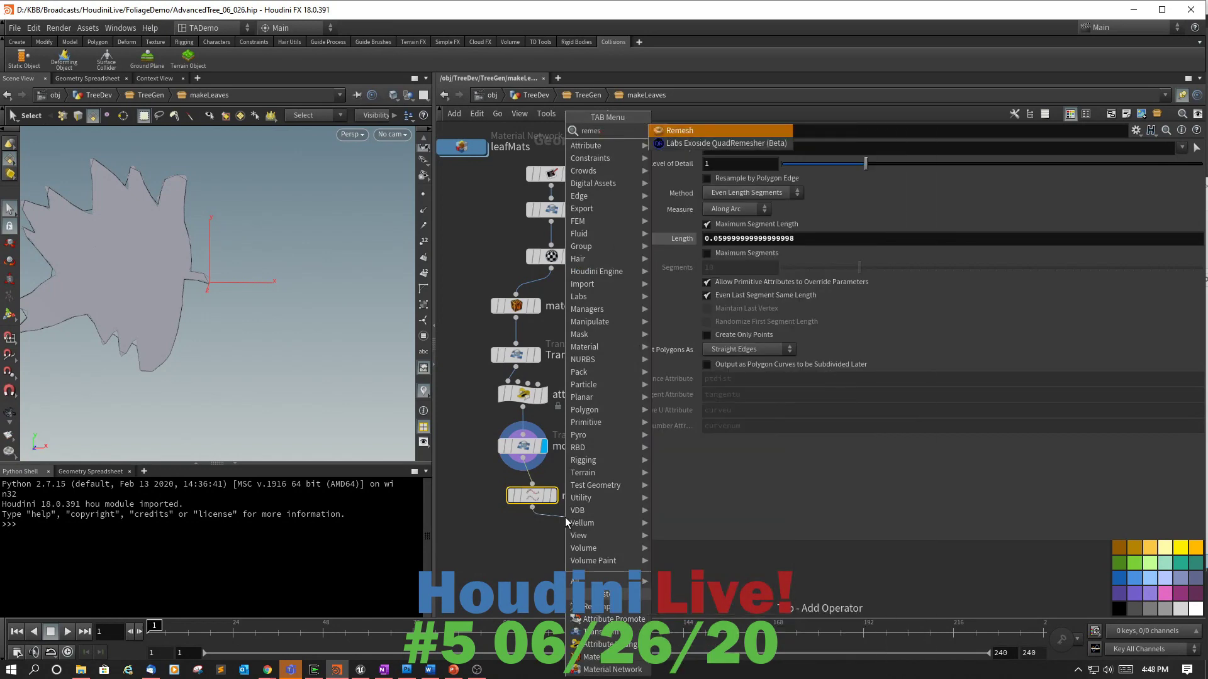
left_click(679, 133)
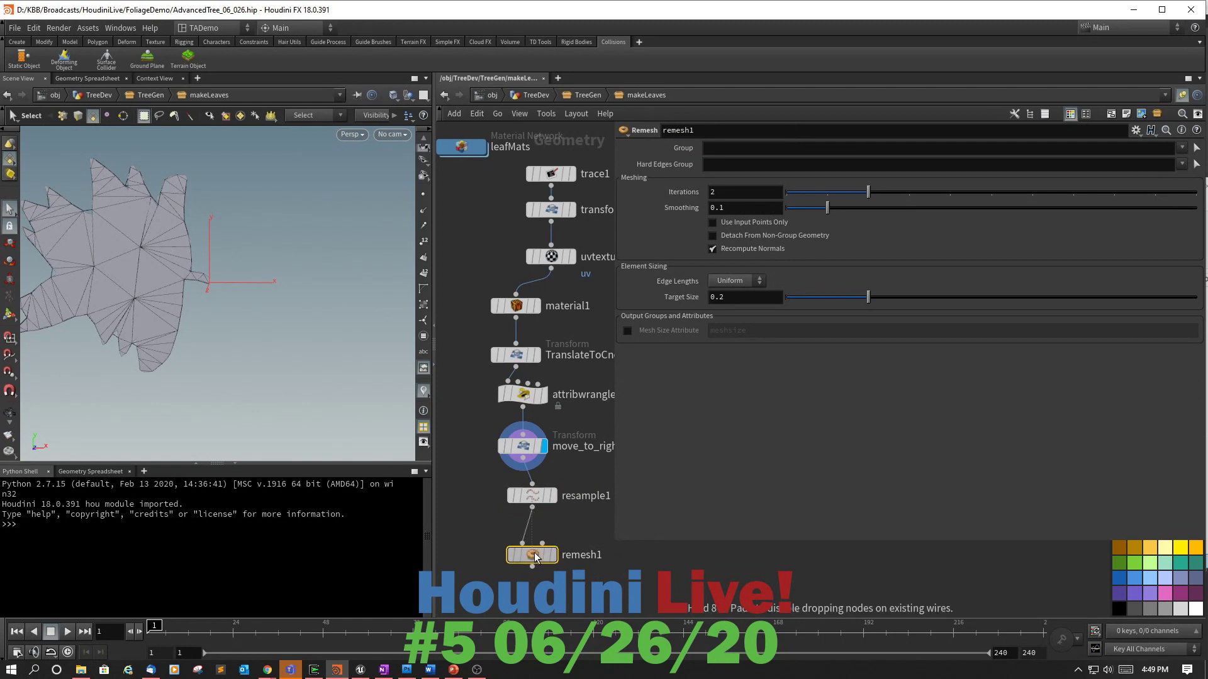
left_click(539, 554)
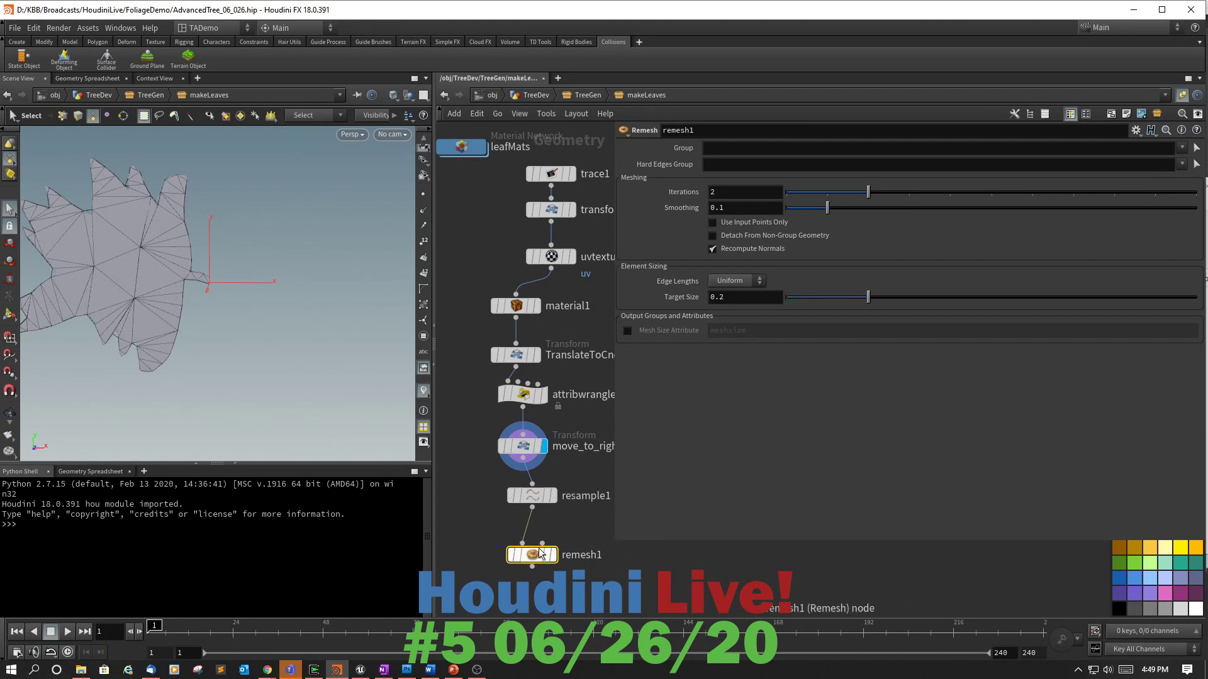
Set remesh1 to 1 iteration and 0 smoothing, and turn off Recompute Normals.
left_click(732, 190)
key("Tab")
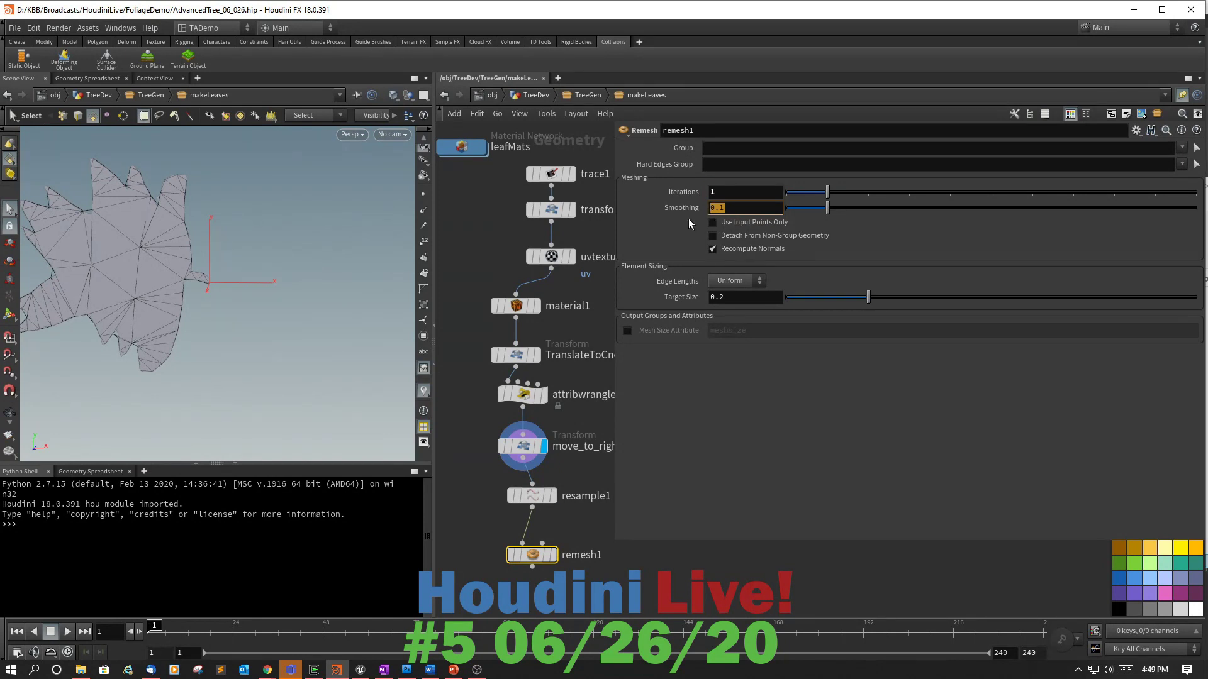
key("Tab")
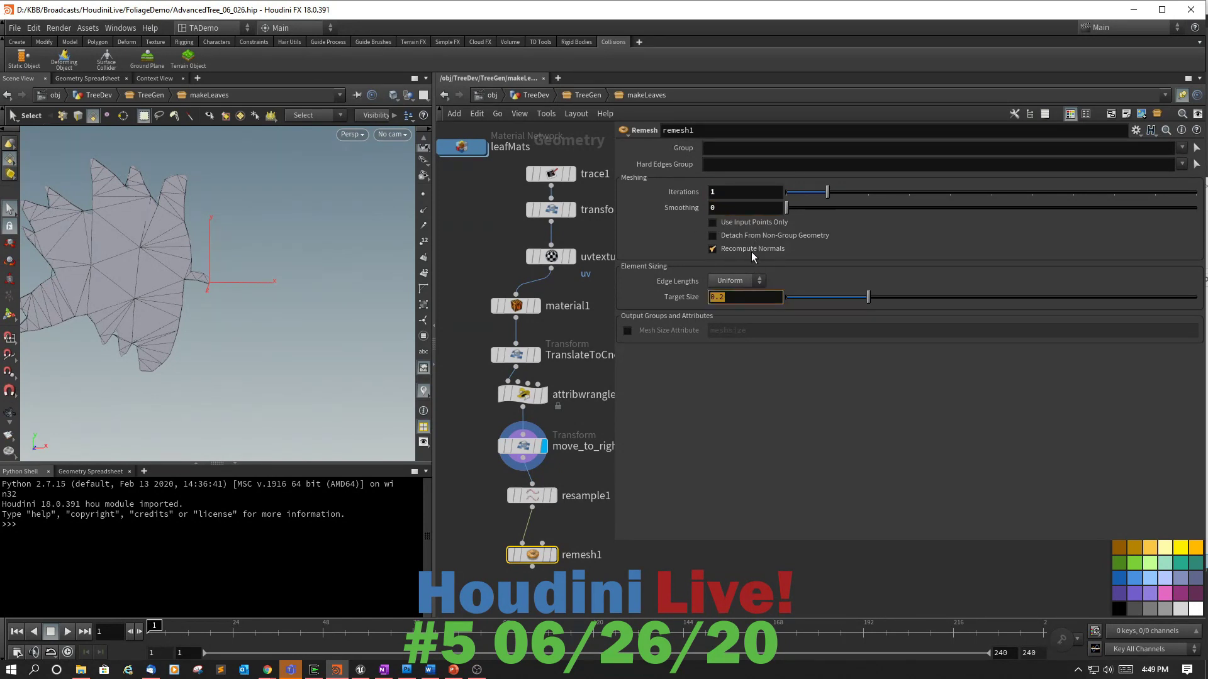
left_click(712, 248)
Set the target size of remesh1 to .807 and make it the displayed node.
left_click(731, 295)
type(".80")
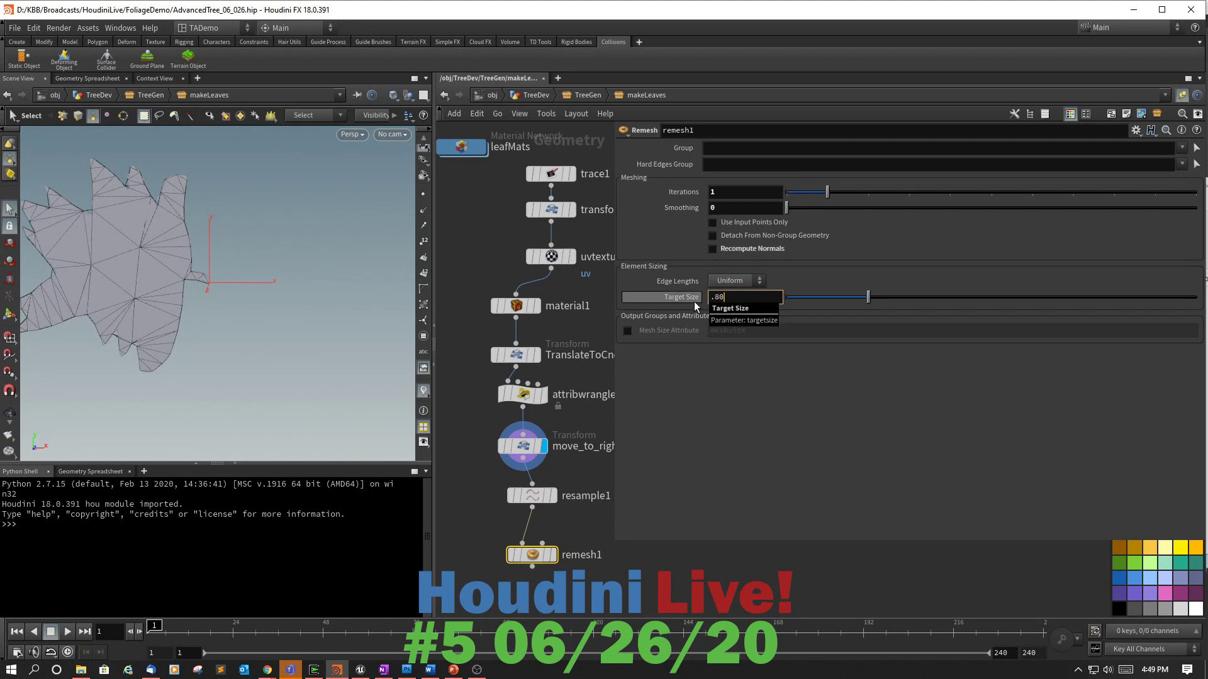
type("7")
key("Return")
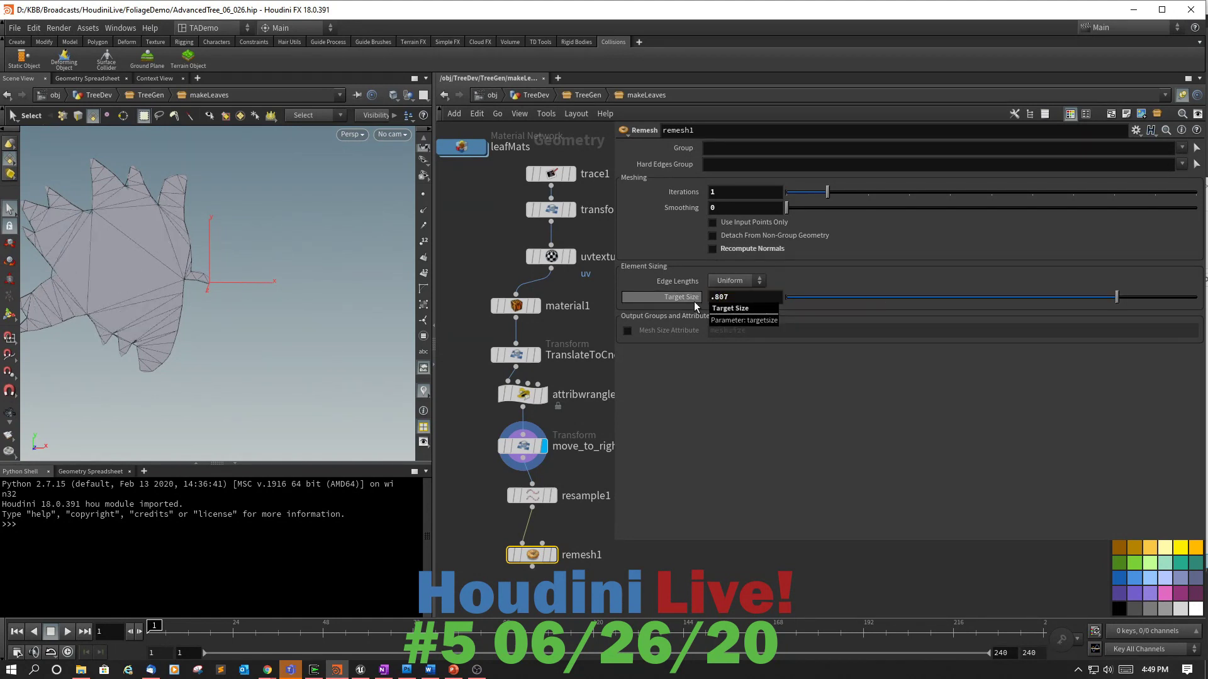
left_click(552, 555)
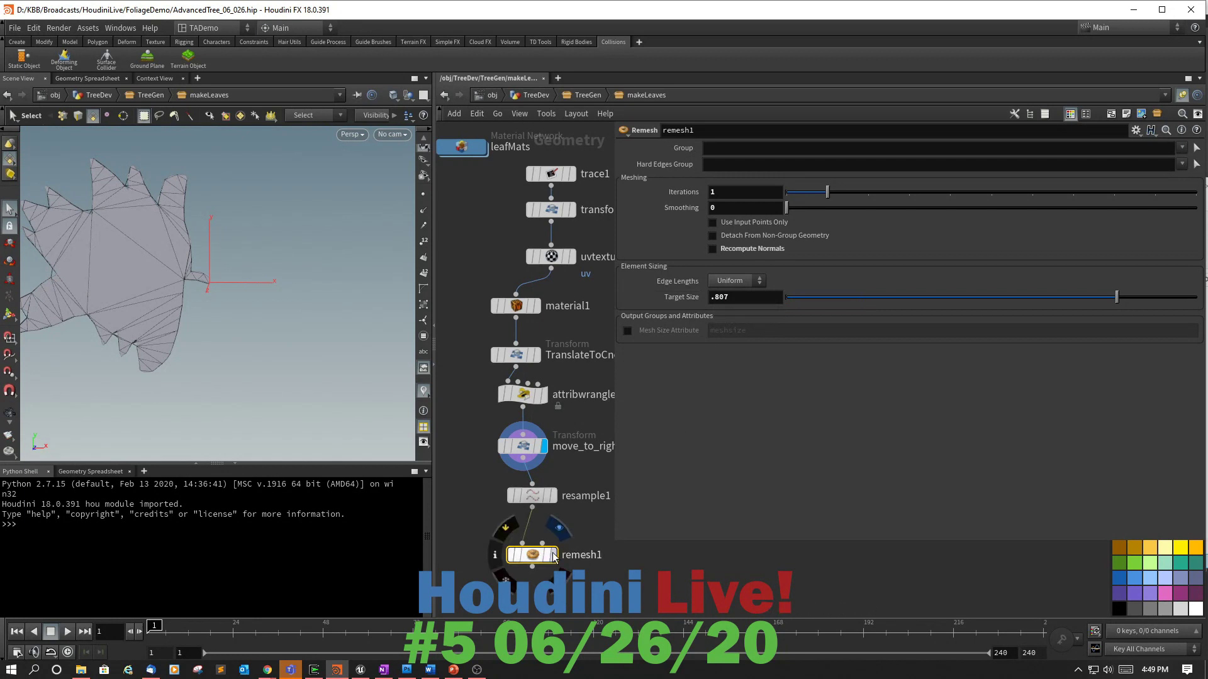
left_click_drag(140, 237, 101, 236, "alt")
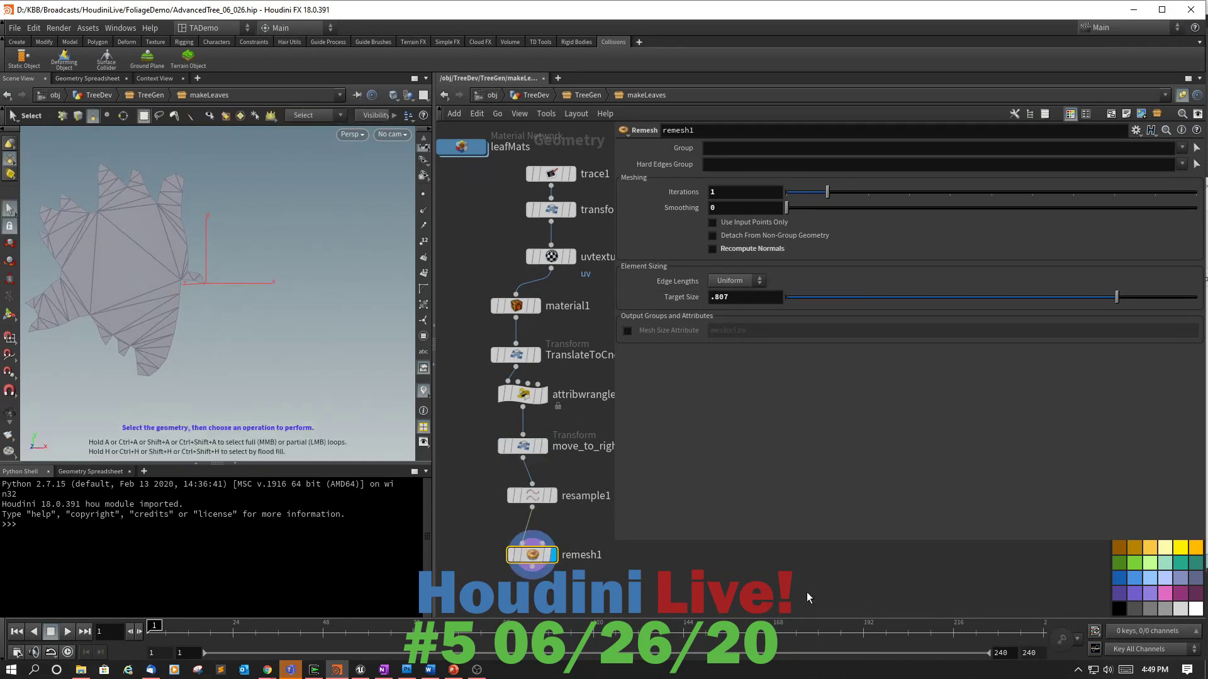
Enclose the leaf nodes from leafMats down to remesh1 in a network box titled "make Leave Geo".
key("alt+Tab")
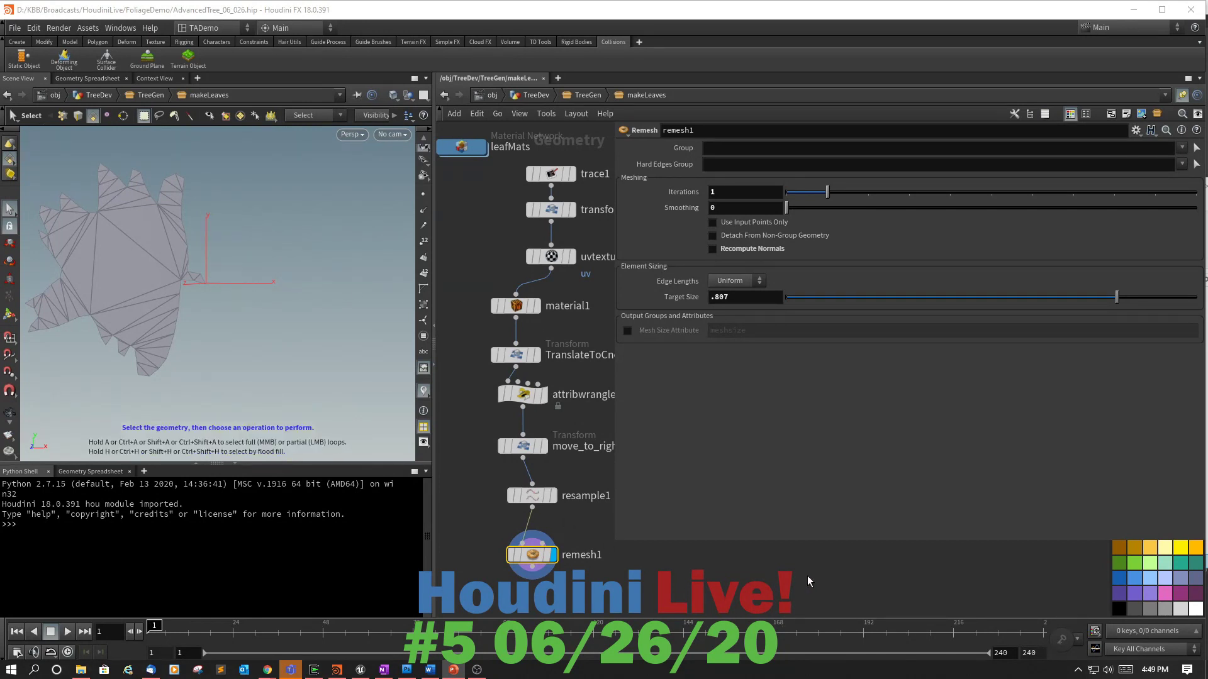
left_click(792, 569)
key("p")
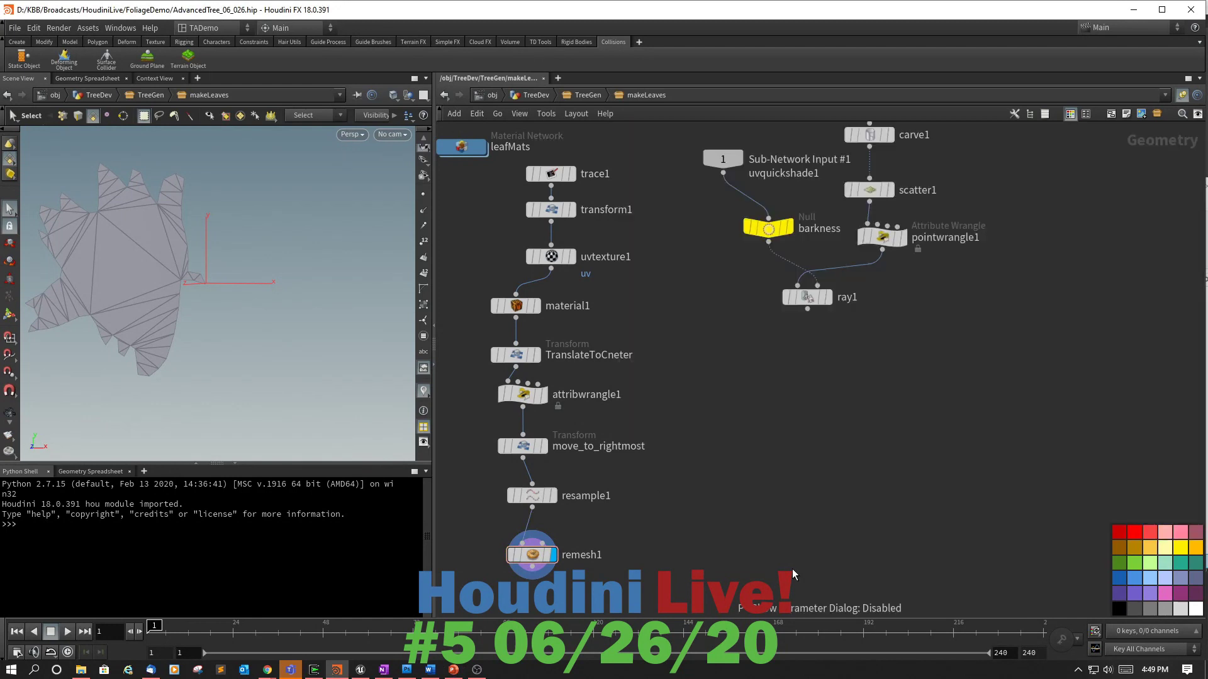
middle_click_drag(802, 451, 905, 466)
left_click_drag(513, 143, 810, 572)
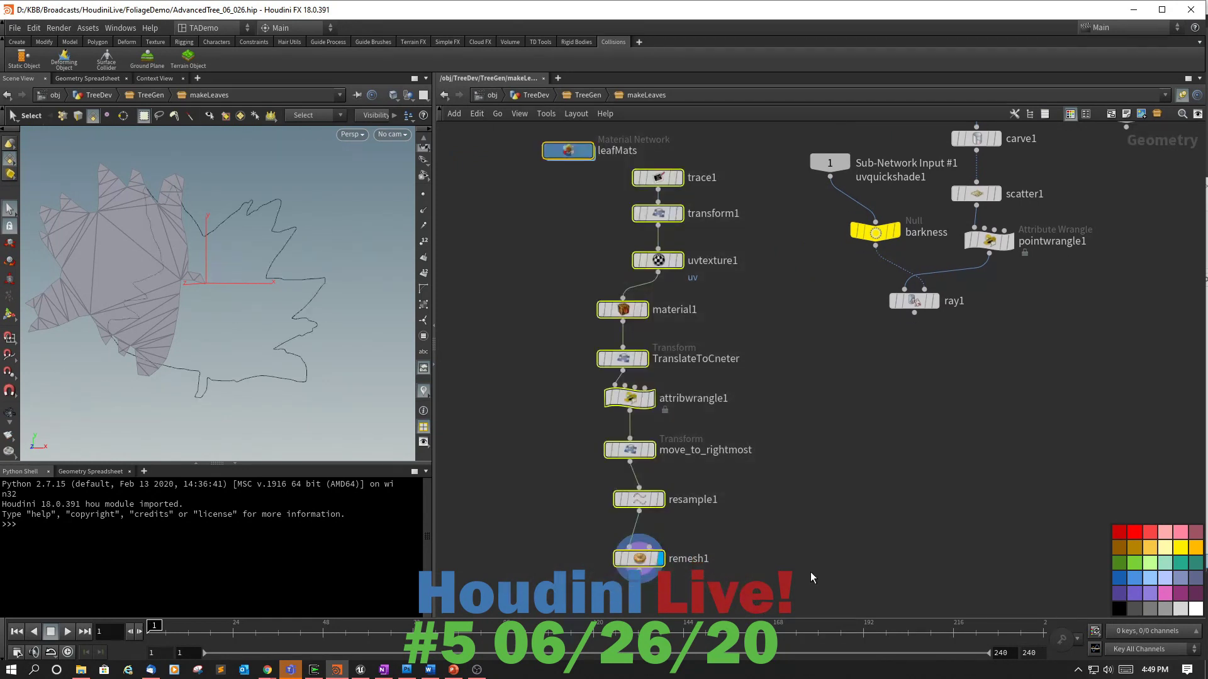
key("shift+o")
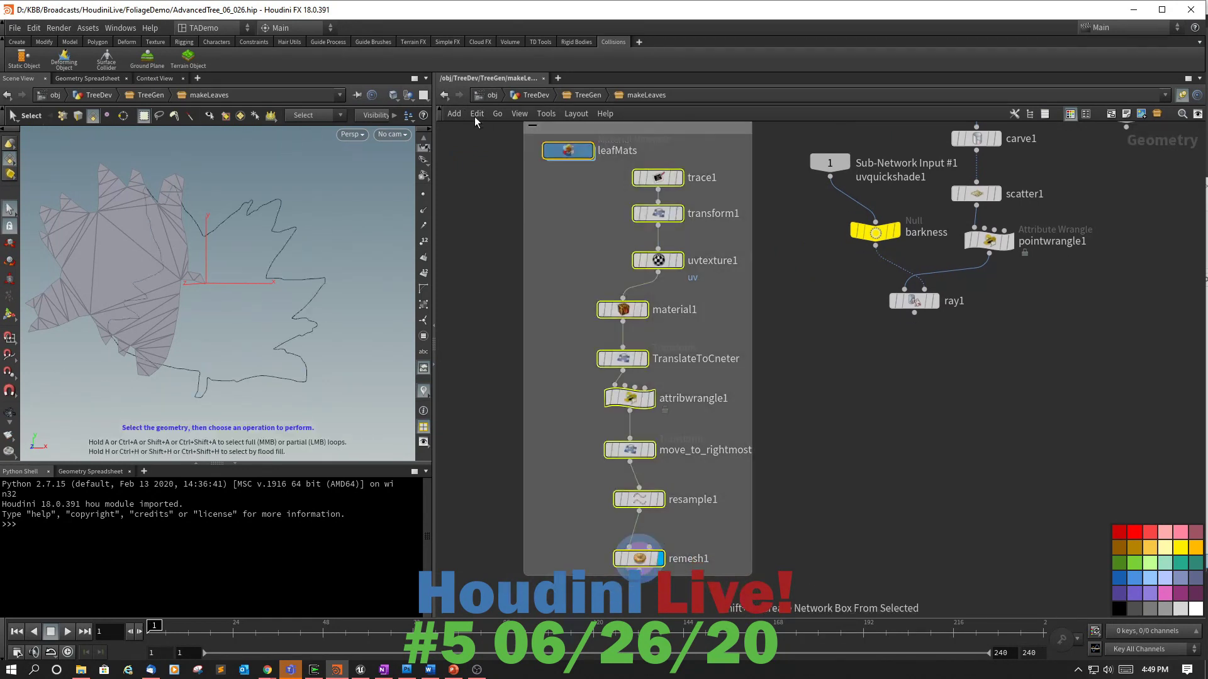
double_click(563, 130)
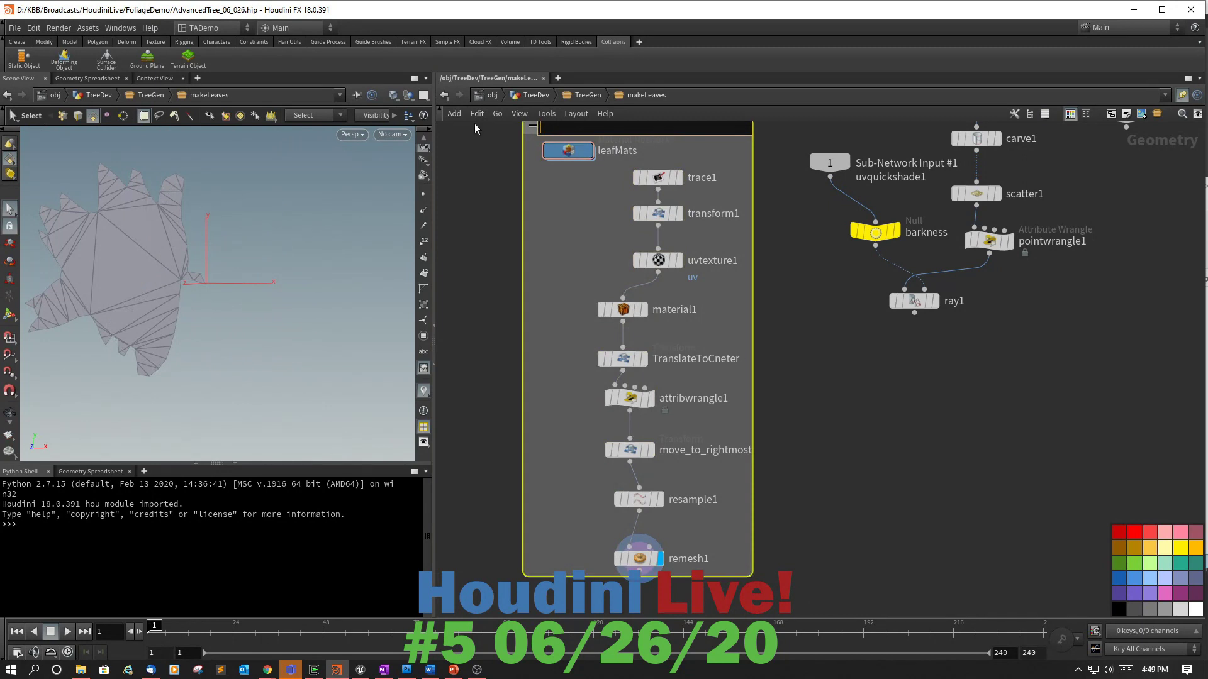
type("make Leave Geo")
key("Return")
Move the make Leave Geo network box higher up in the network, beside the branch chain.
middle_click_drag(789, 312, 760, 414)
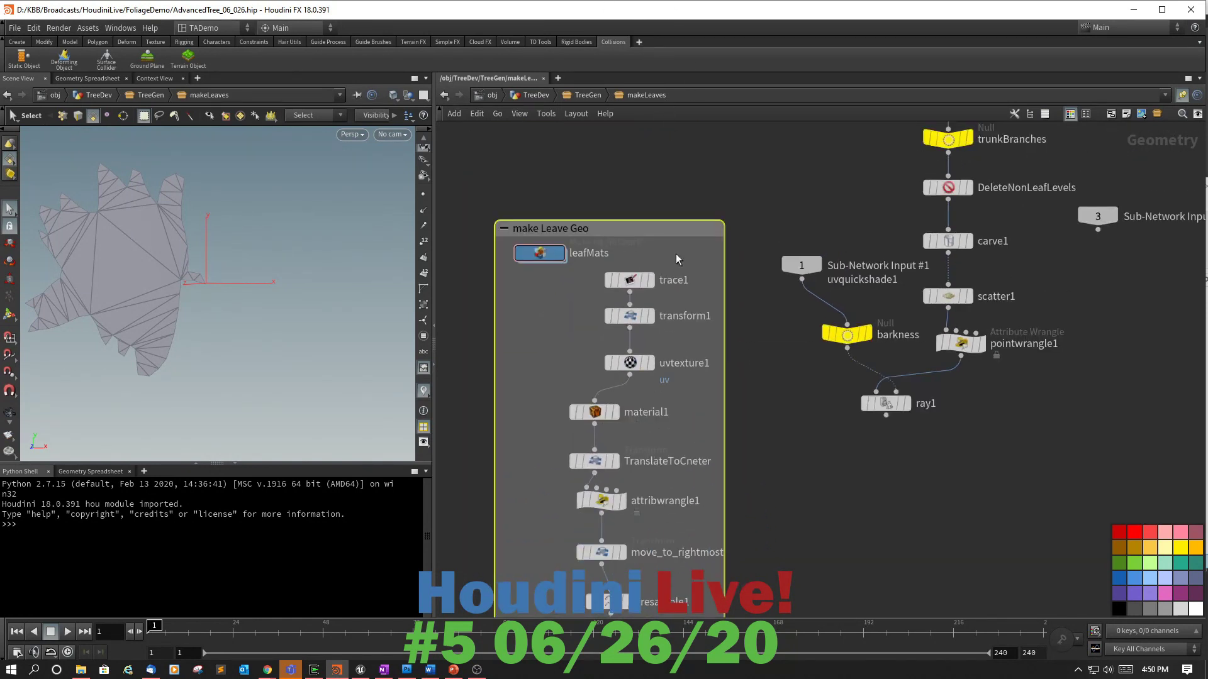
middle_click_drag(811, 400, 916, 639)
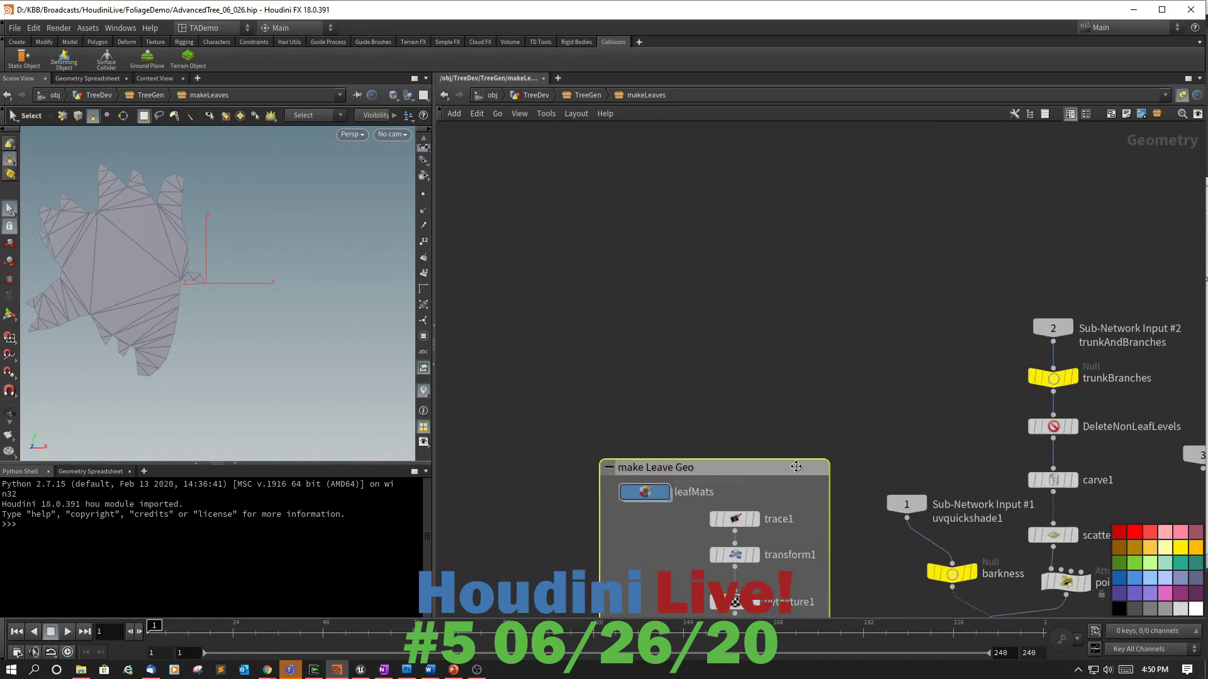
left_click_drag(797, 466, 767, 160)
middle_click_drag(860, 390, 741, 187)
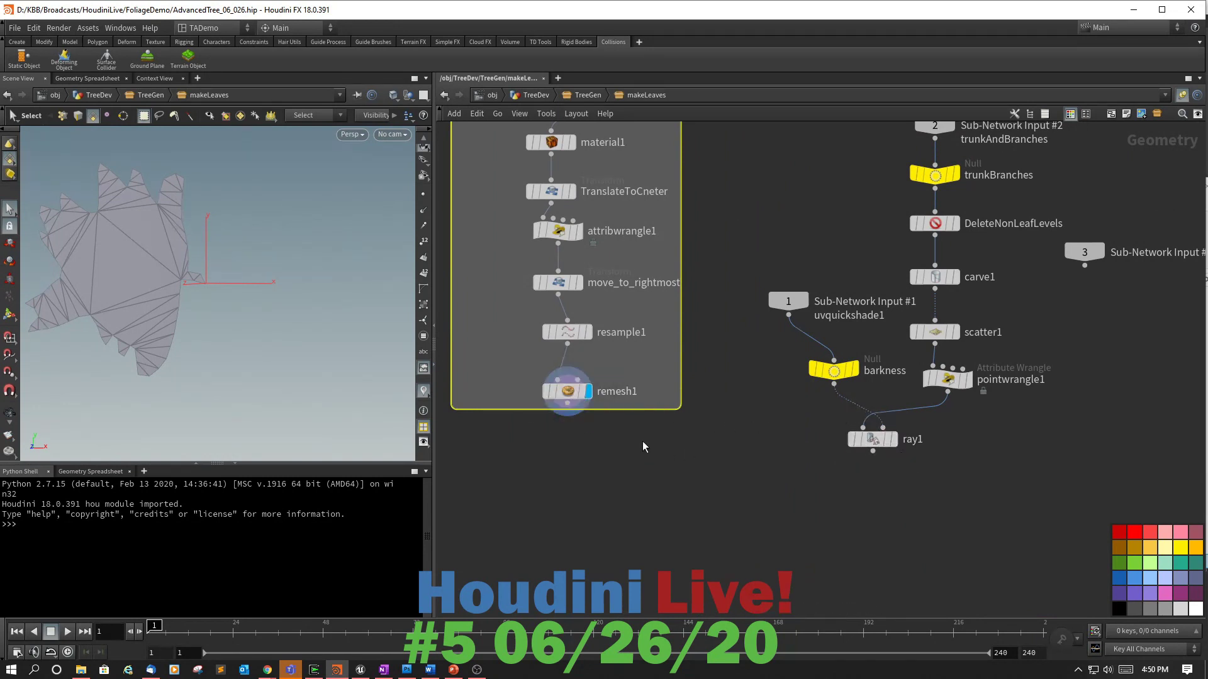
Add a Copy Stamp node fed by remesh1 and place it below the leaf and ray1 branches.
left_click(567, 403)
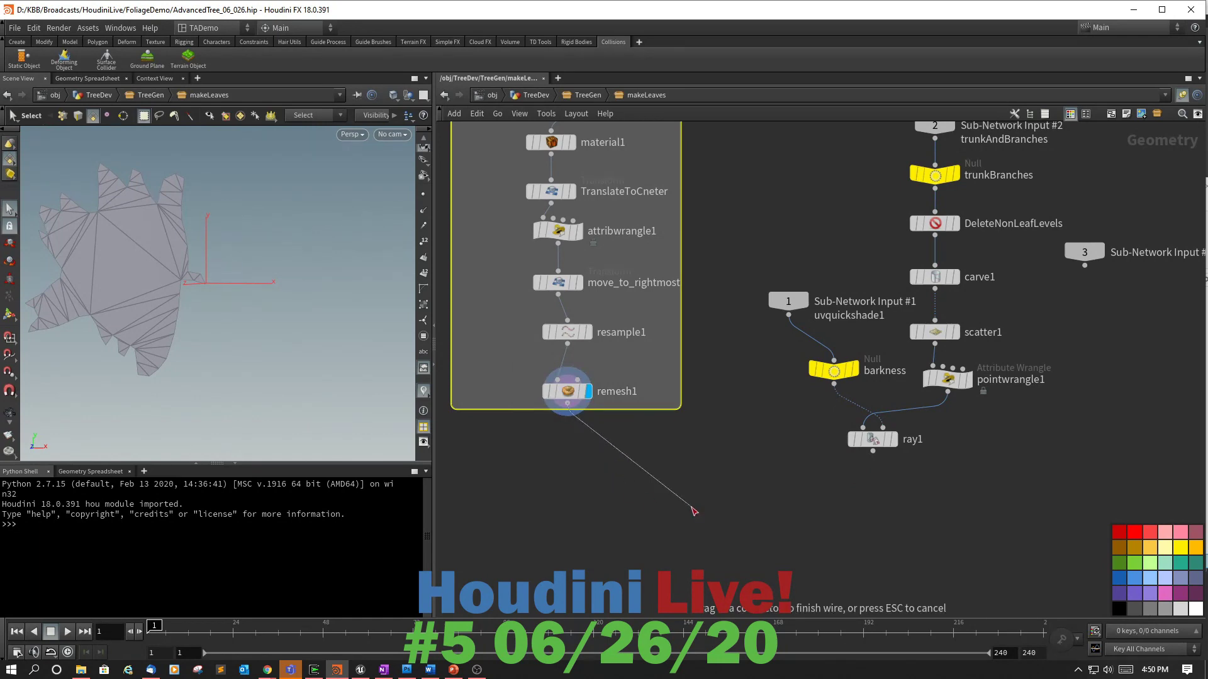
left_click(694, 511)
type("copy")
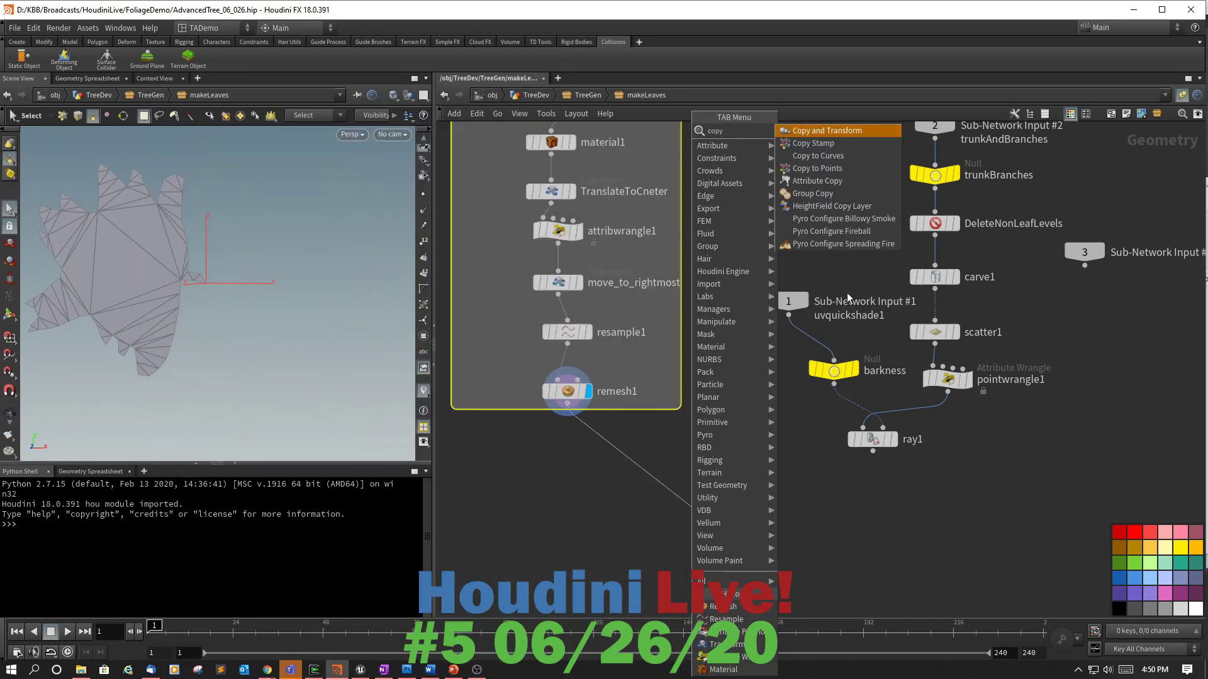
left_click(826, 146)
left_click_drag(708, 513, 750, 535)
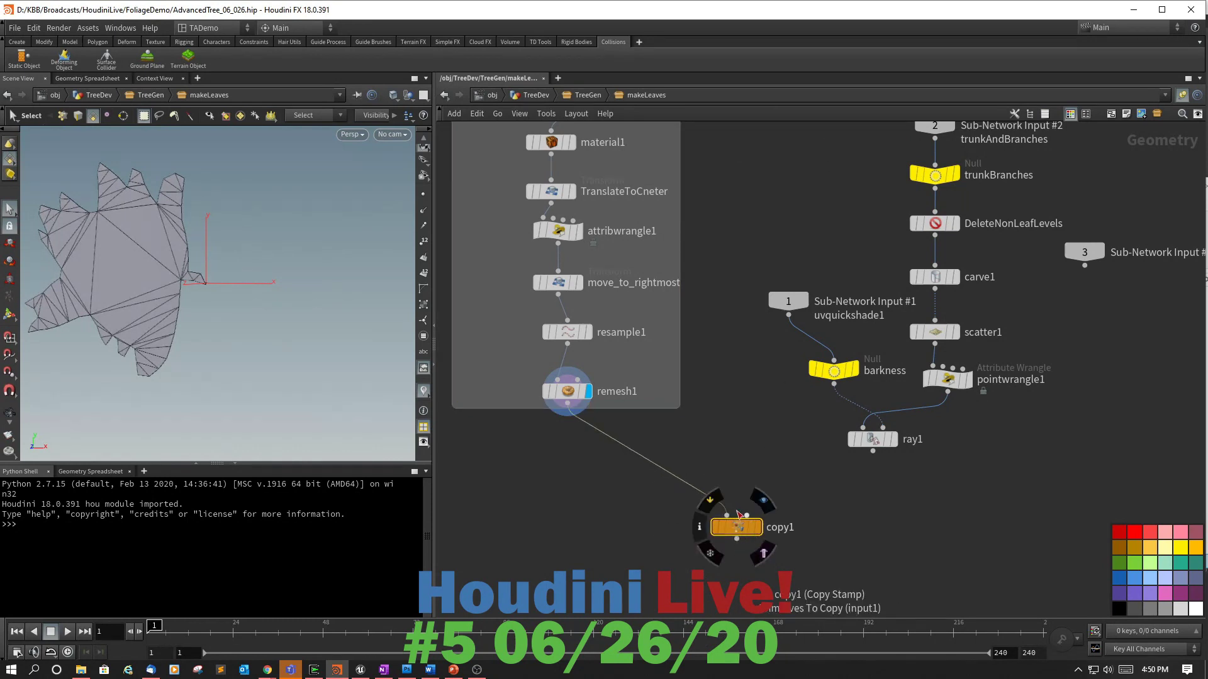
Wire ray1 into the second input of copy1, display copy1 and frame the copied leaves.
left_click_drag(749, 517, 872, 453)
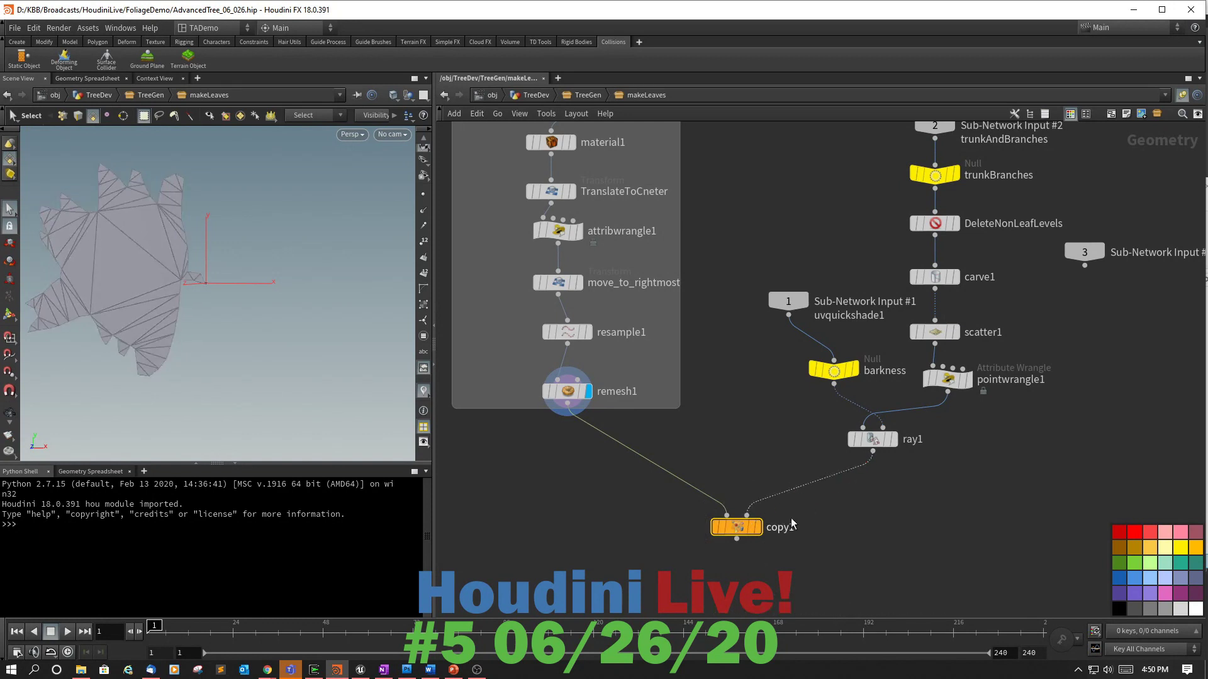
left_click(759, 527)
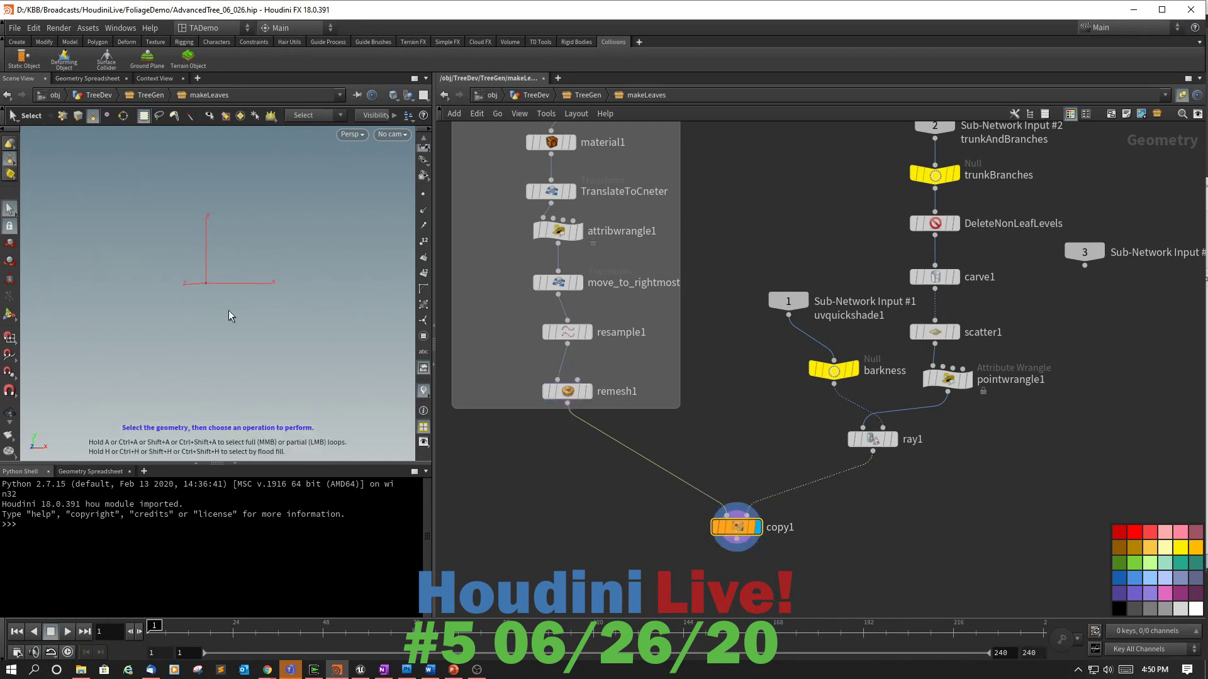
key("space+g")
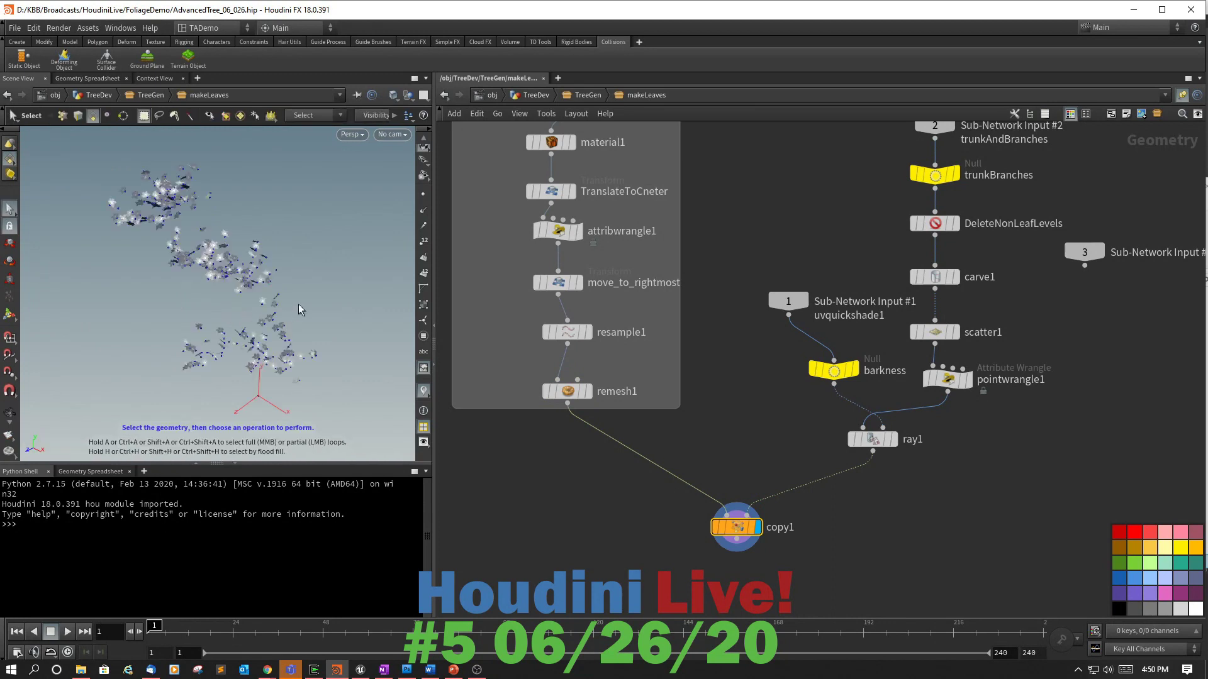
Examine how the copied leaves are spread and oriented across the tree, toggling the viewport's point display options.
mouse_move(301, 307)
left_mouse_down("alt")
mouse_move(331, 300)
mouse_move(301, 284)
left_mouse_up("alt")
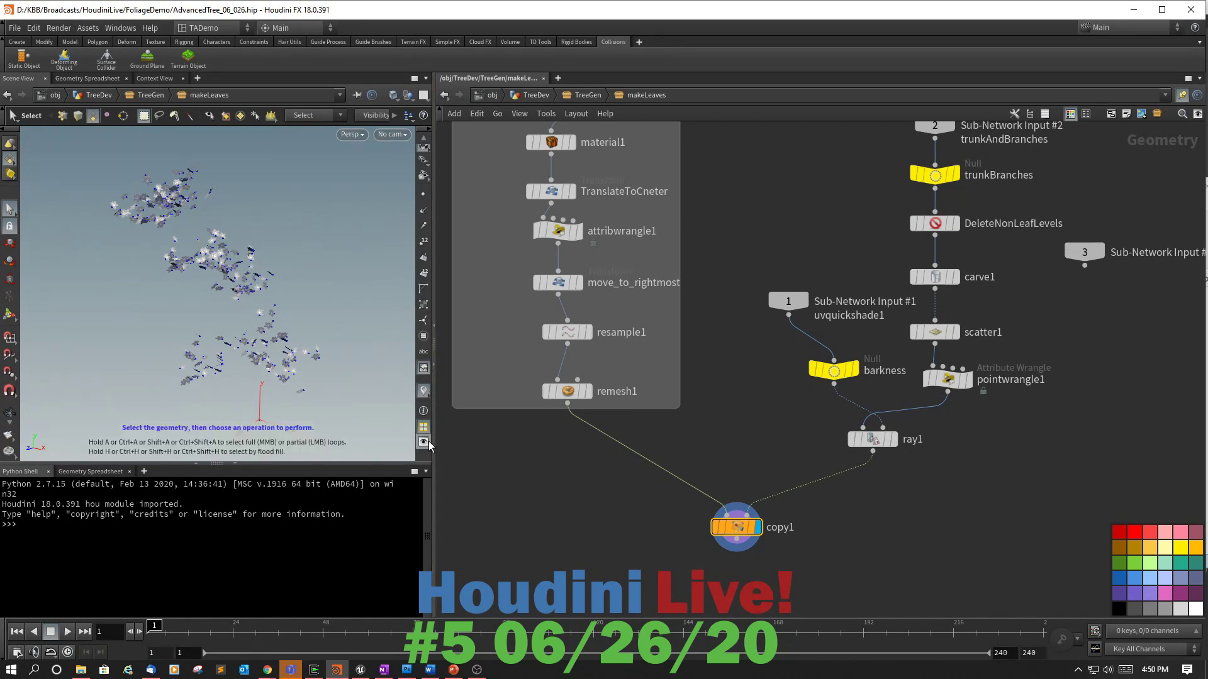
scroll(421, 371, "up", 3)
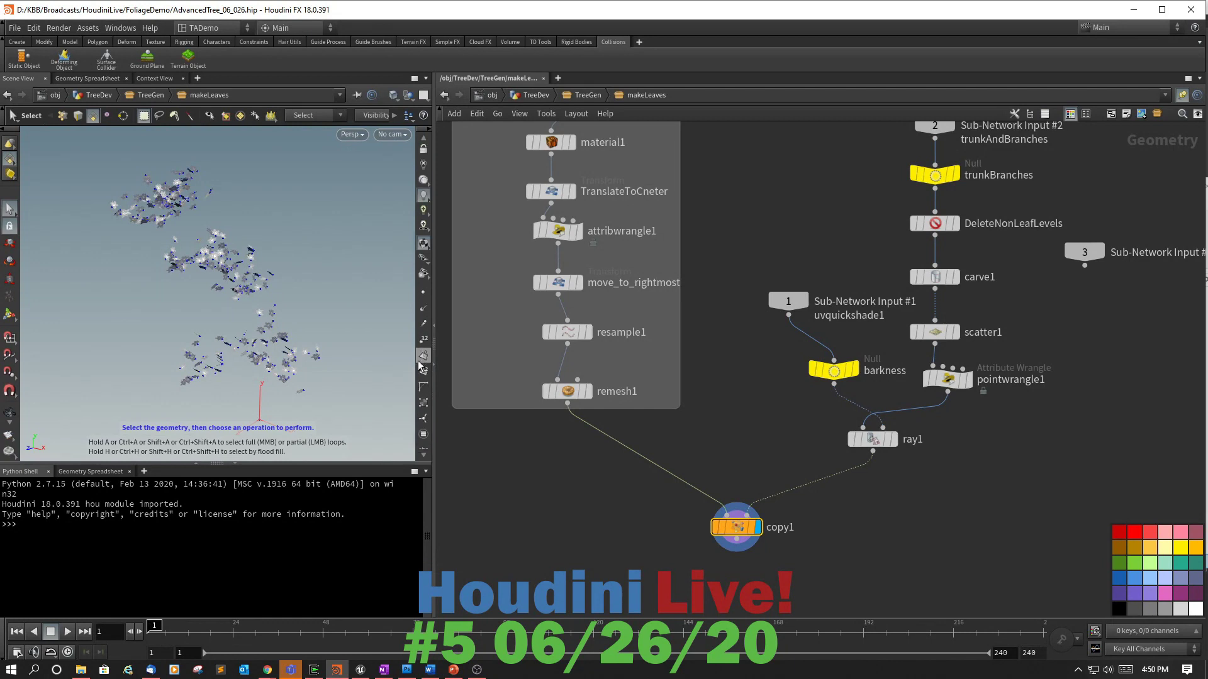
left_click(426, 309)
left_click(426, 307)
scroll(359, 321, "up", 7, "alt")
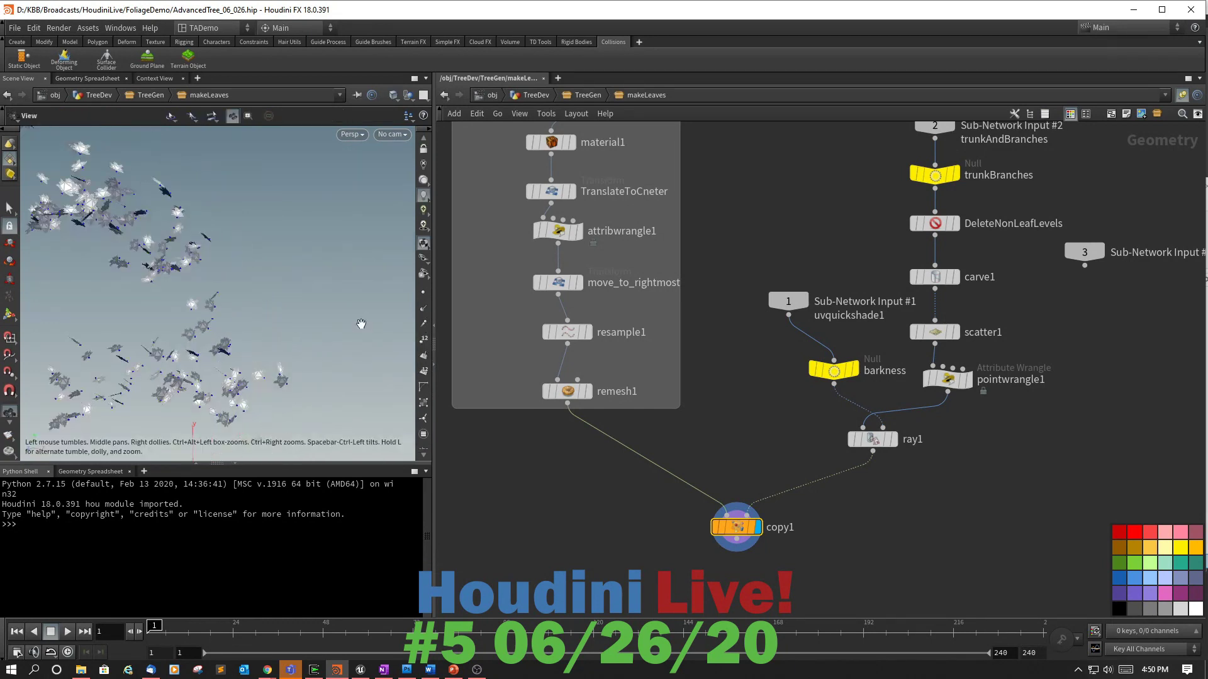
middle_click_drag(302, 330, 380, 336, "alt")
left_click_drag(354, 345, 314, 334, "alt")
scroll(327, 321, "up", 3, "alt")
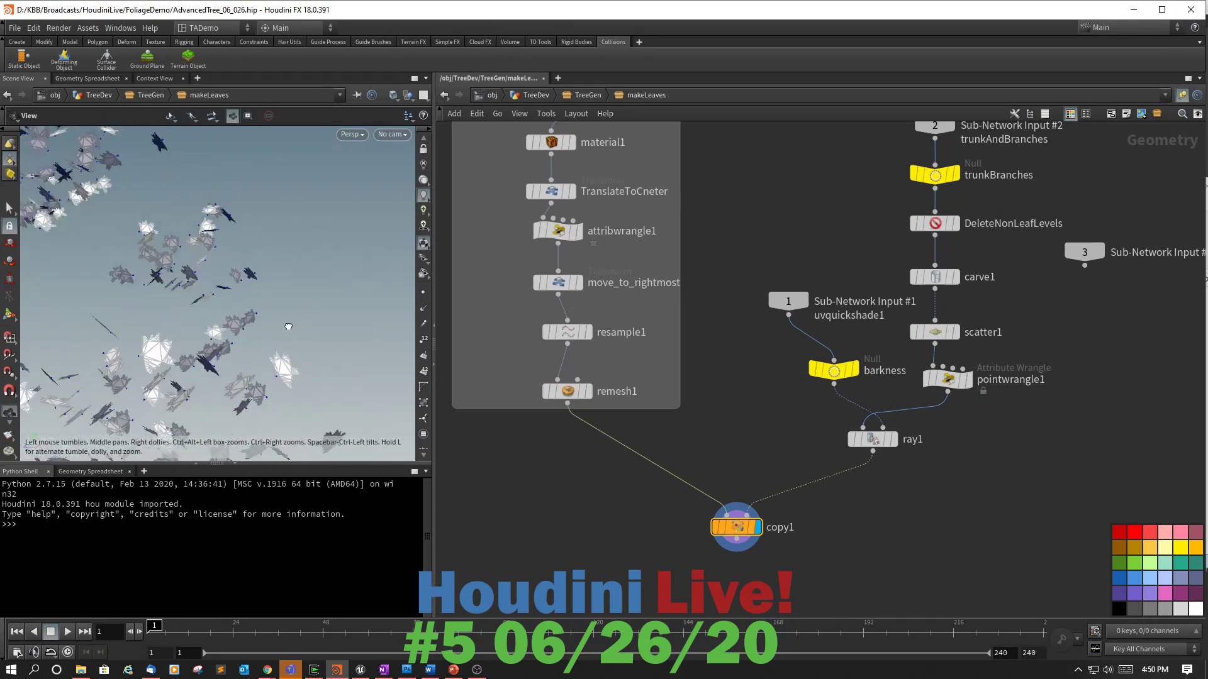
key("s")
left_click(421, 293)
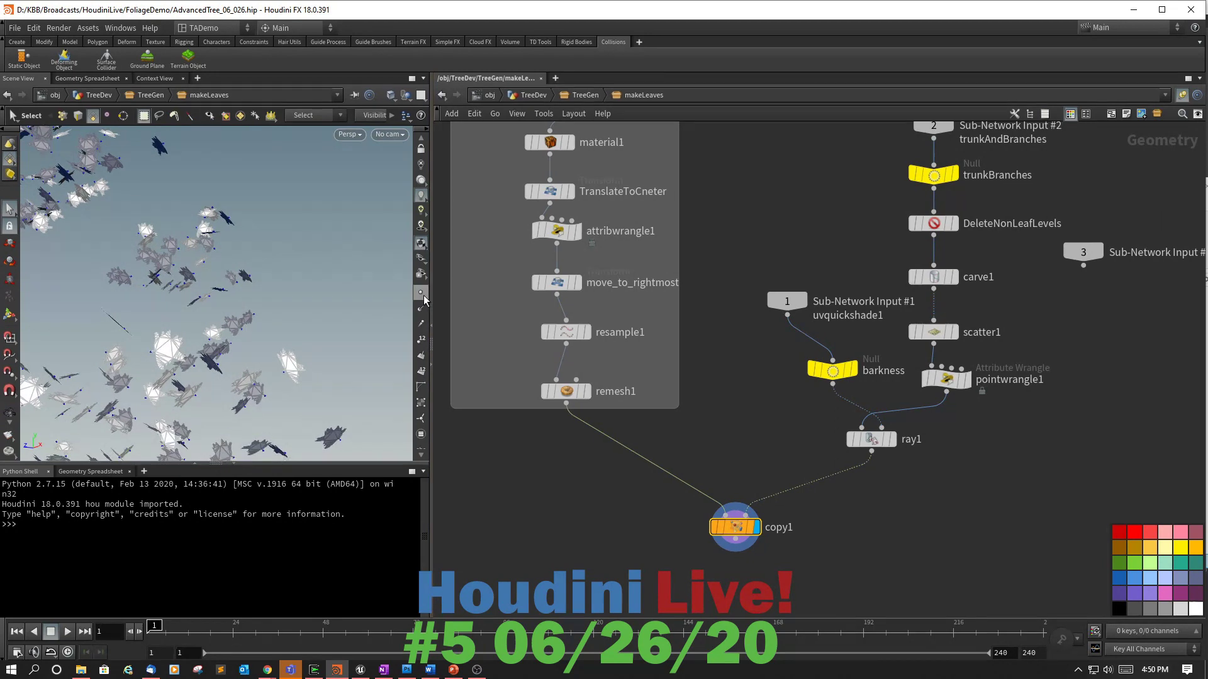
left_click(423, 295)
Examine individual copied leaves up close and from a distance to check their mesh, roots and spacing.
key("Escape")
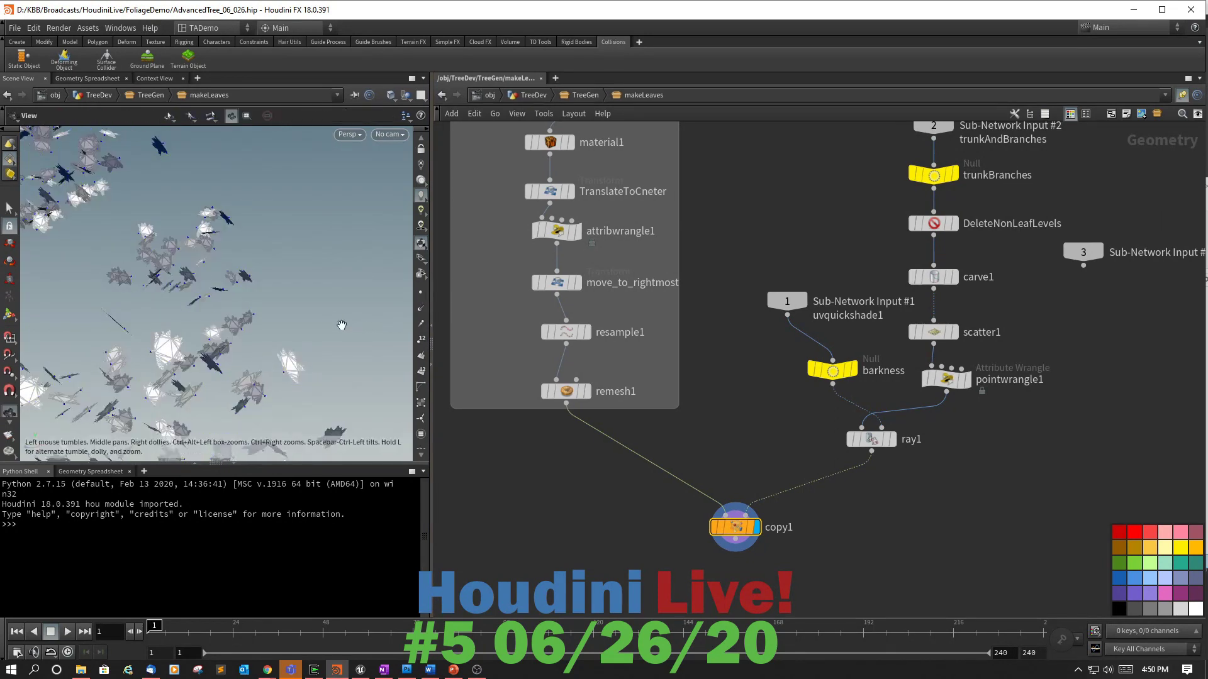
left_click_drag(342, 327, 321, 348)
scroll(319, 348, "up", 8)
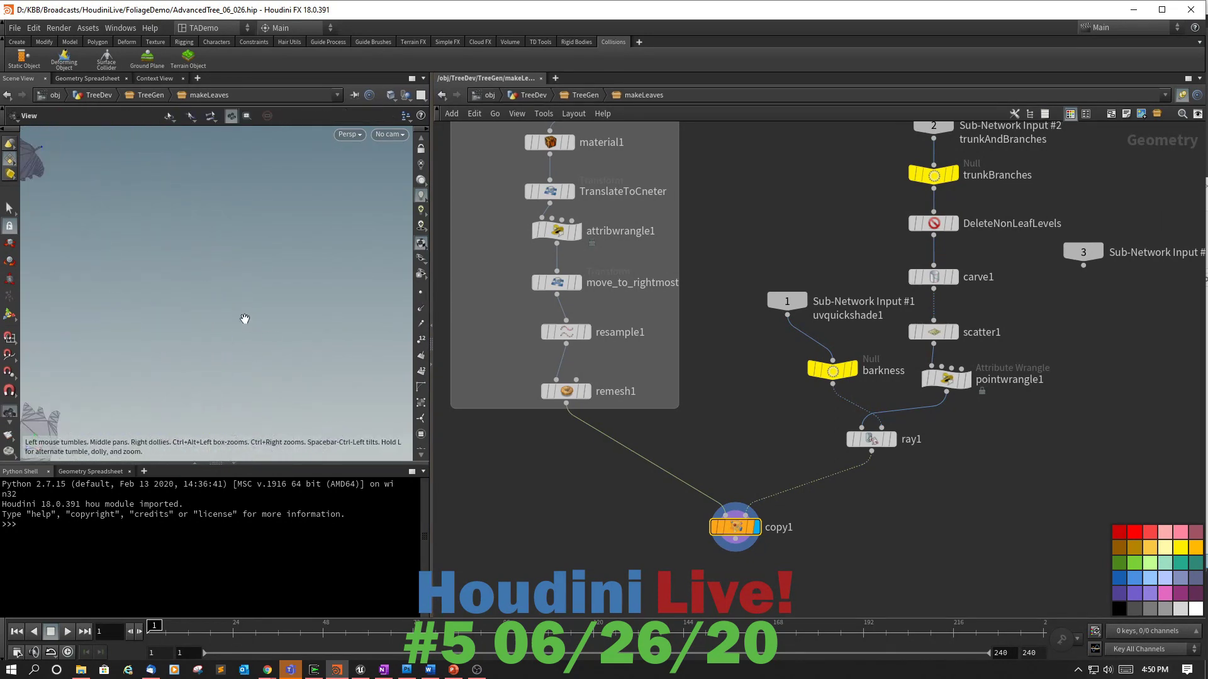
middle_click_drag(163, 286, 315, 336)
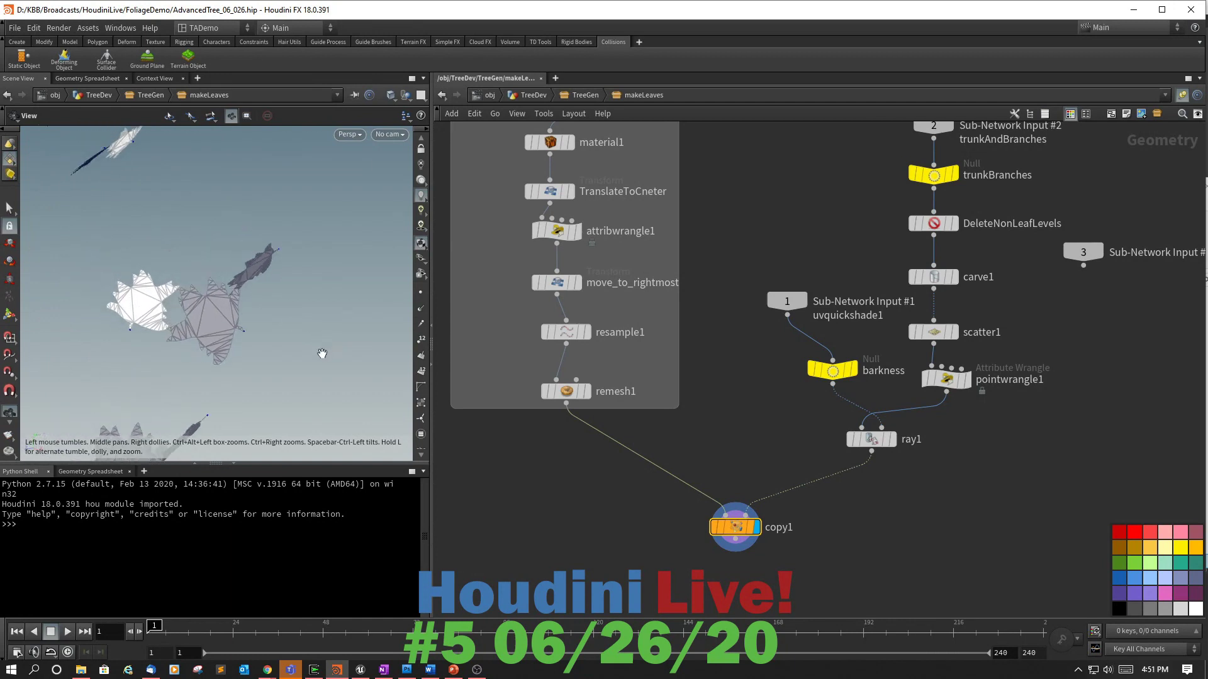
scroll(322, 353, "up", 3)
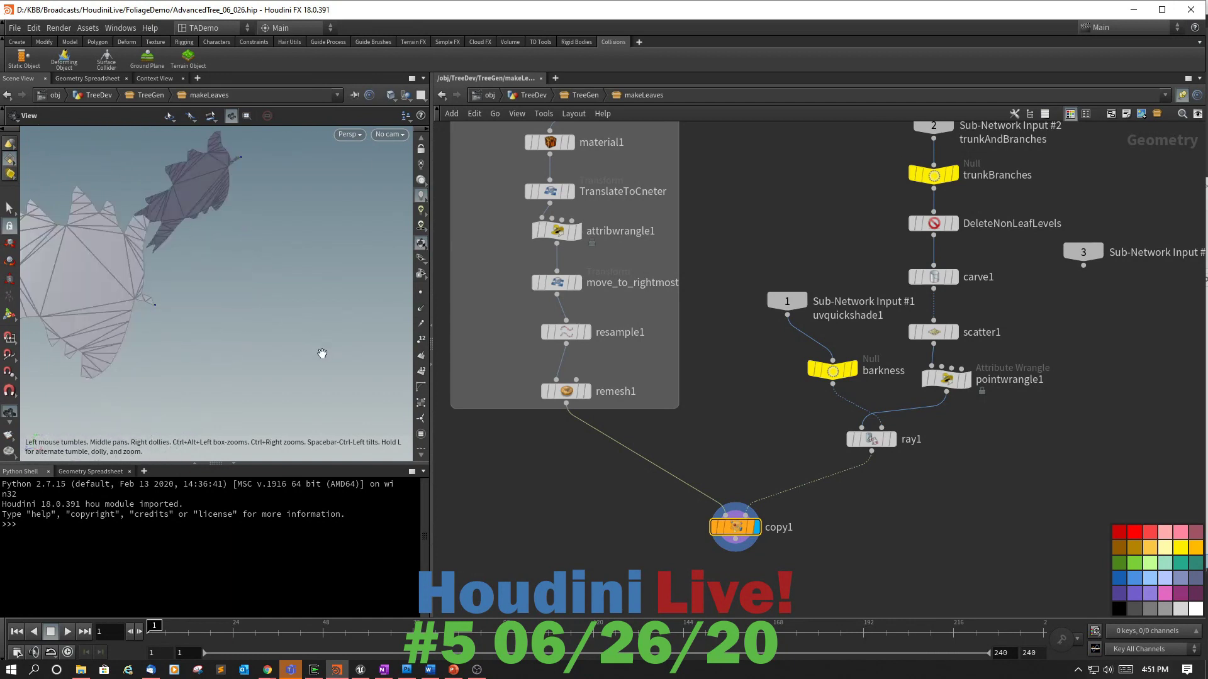
scroll(322, 353, "down", 8)
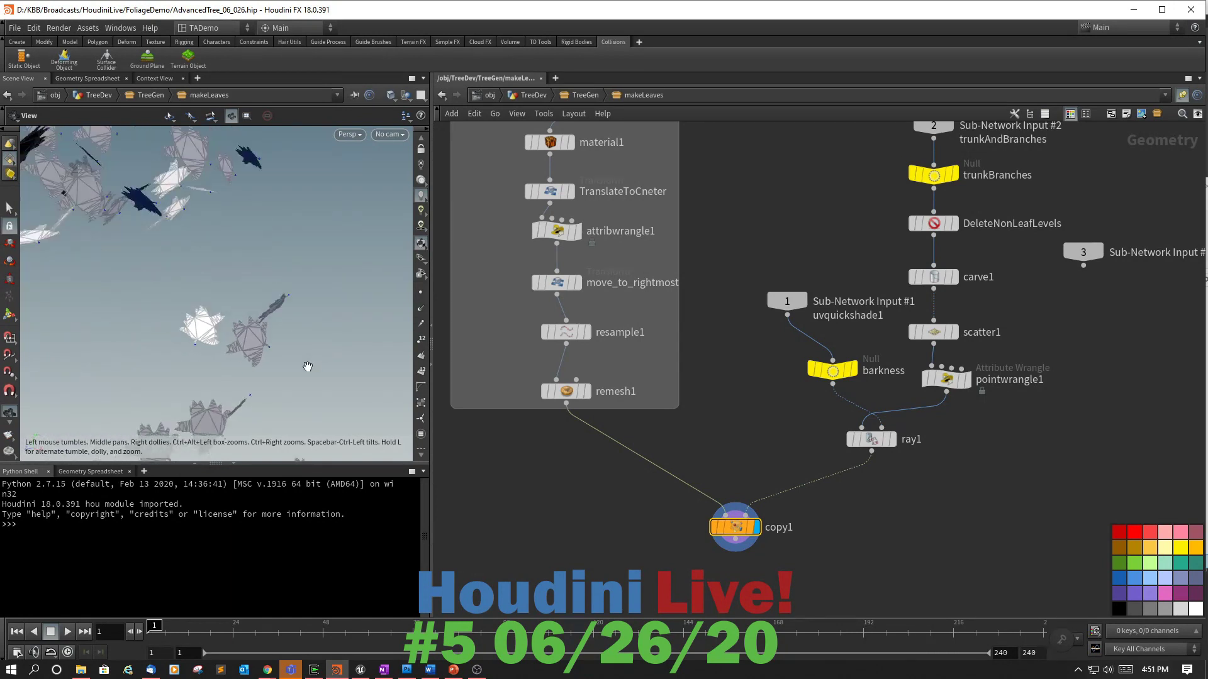
scroll(307, 367, "up", 6)
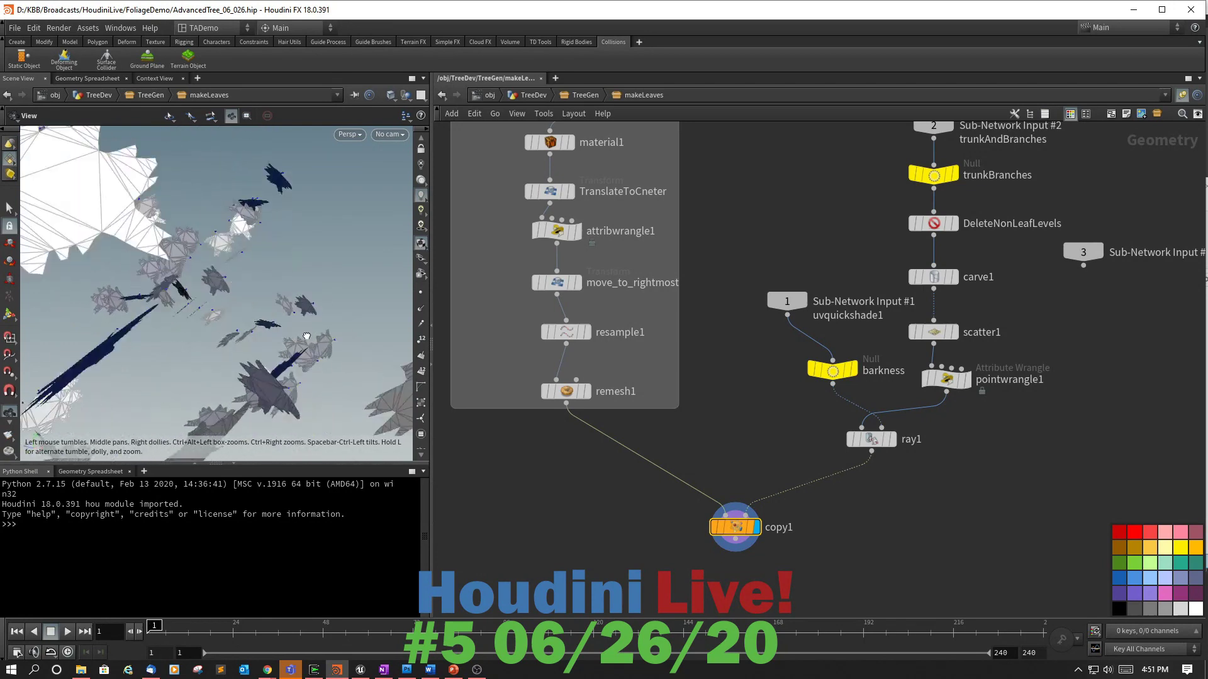
scroll(281, 349, "down", 6)
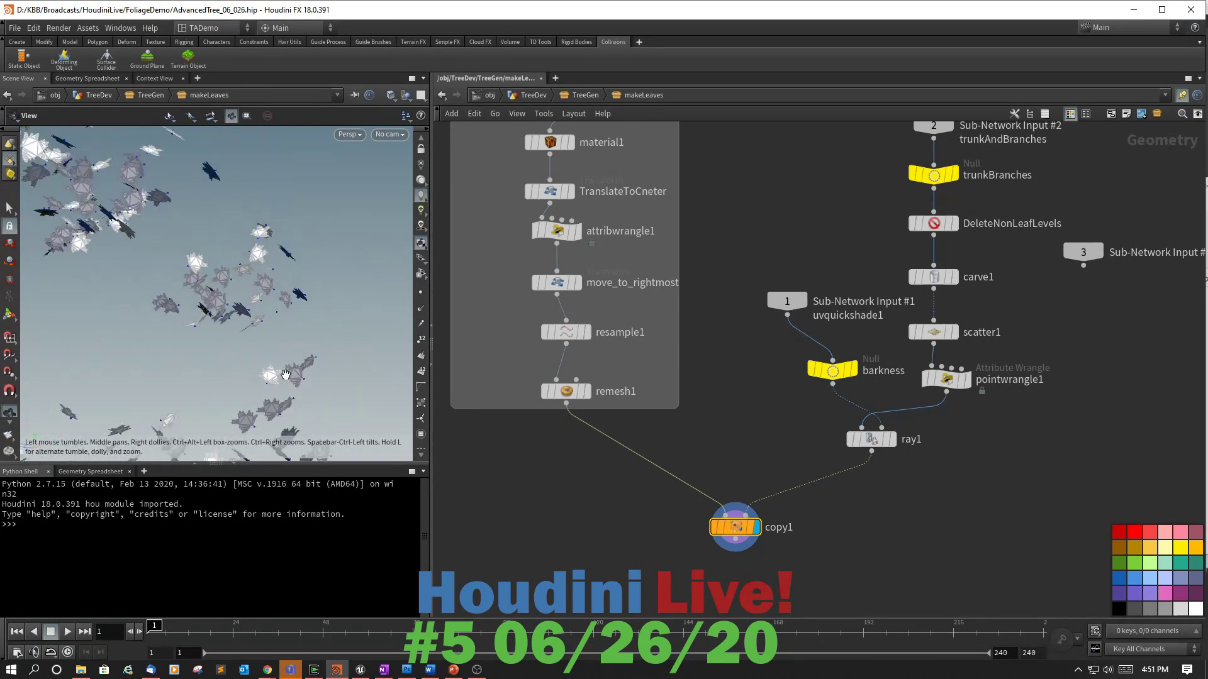
scroll(281, 377, "down", 2)
left_click_drag(169, 384, 208, 376)
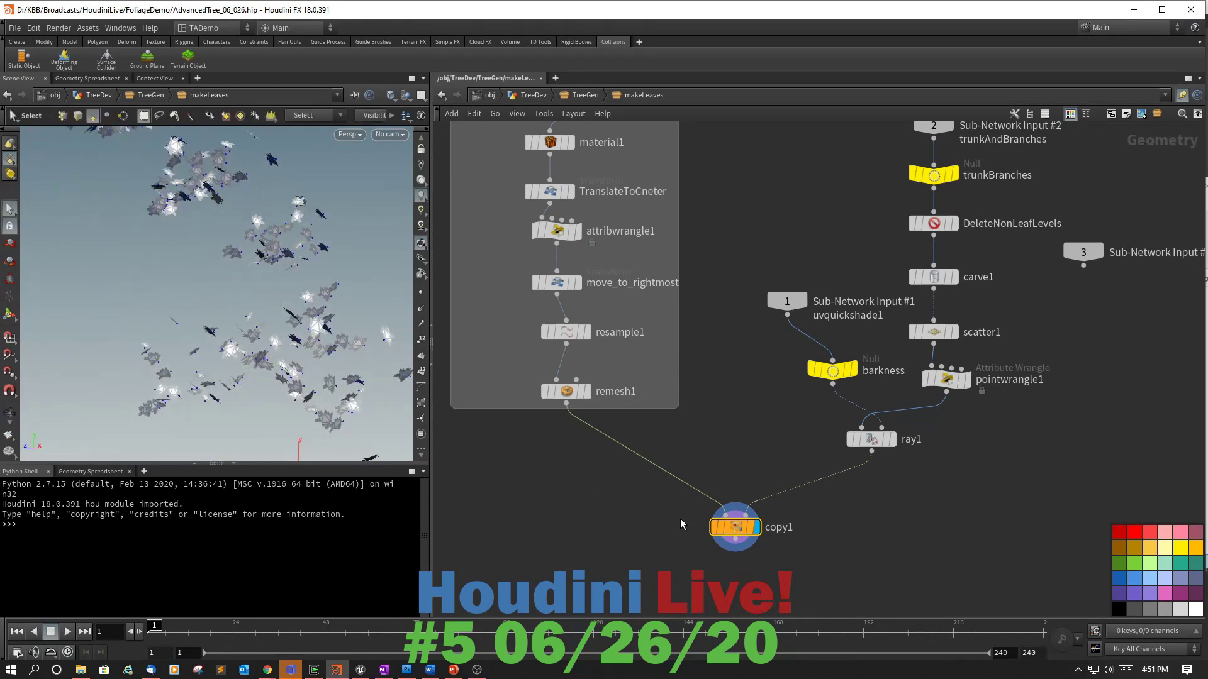
Add a Null node wired from copy1's output and place it directly below copy1.
left_click(739, 545)
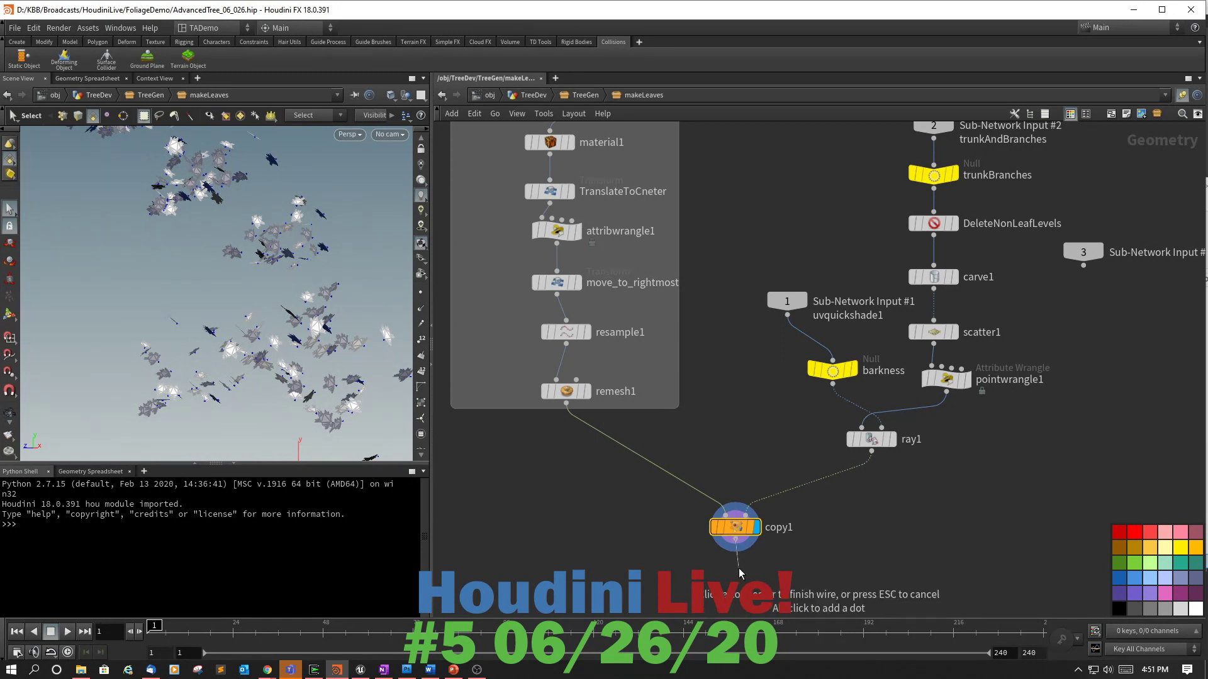
key("Tab")
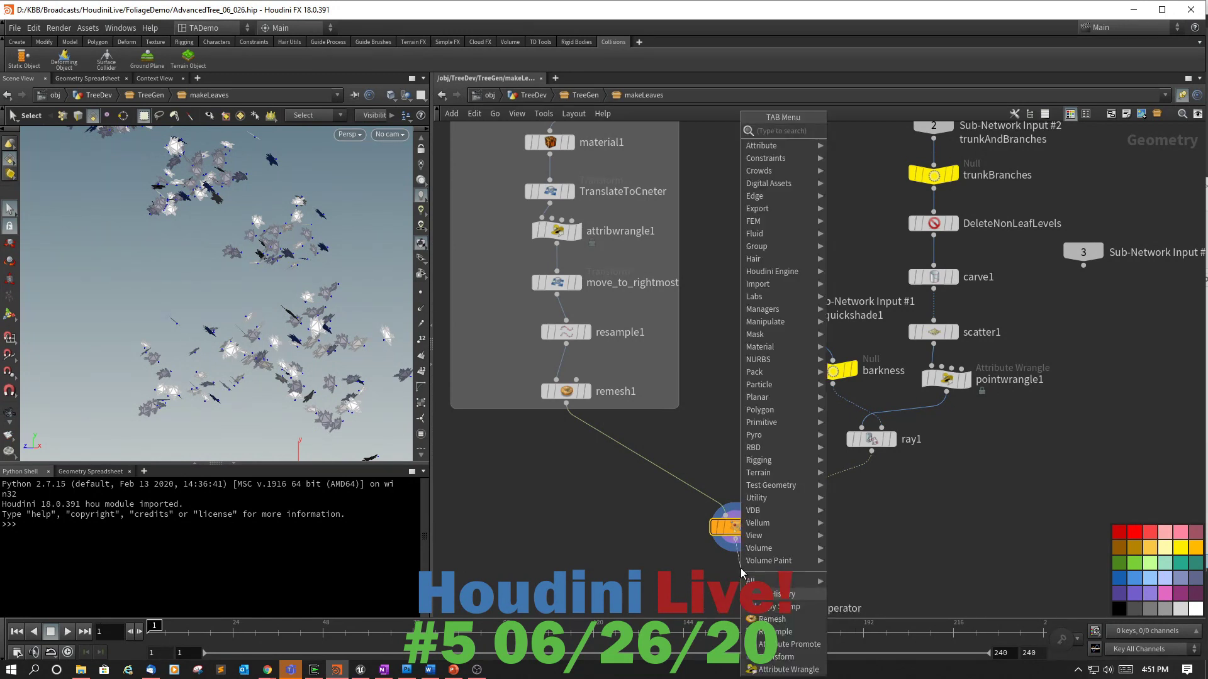
type("null")
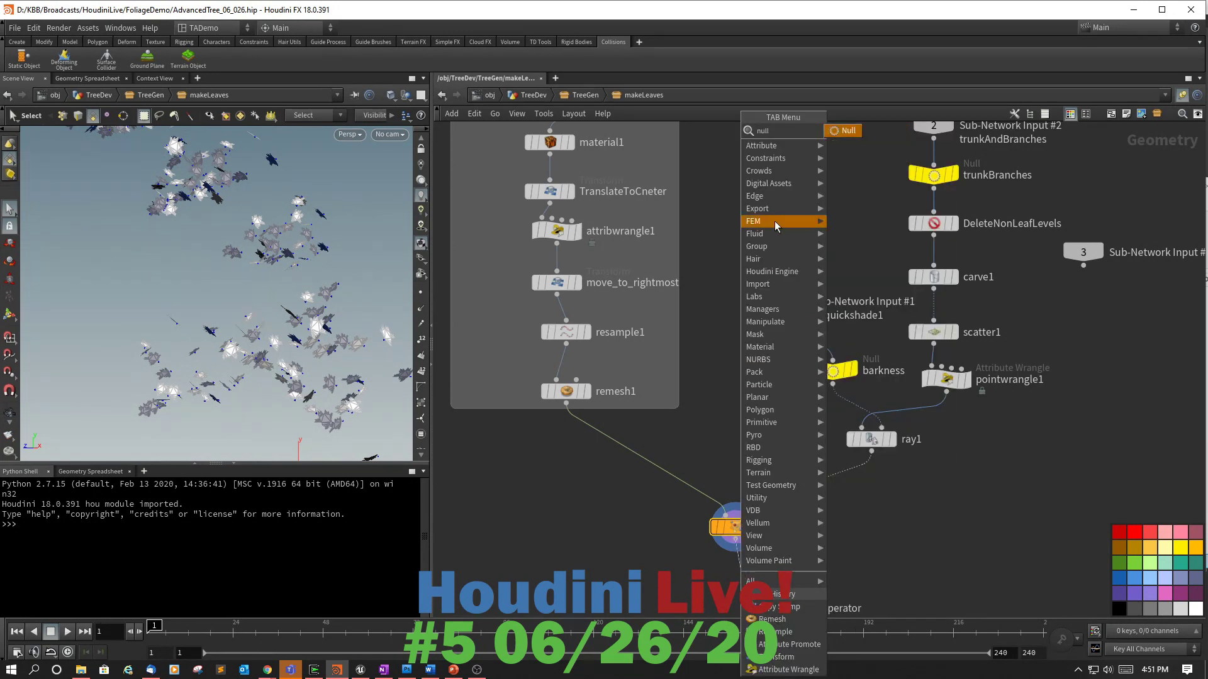
left_click(843, 130)
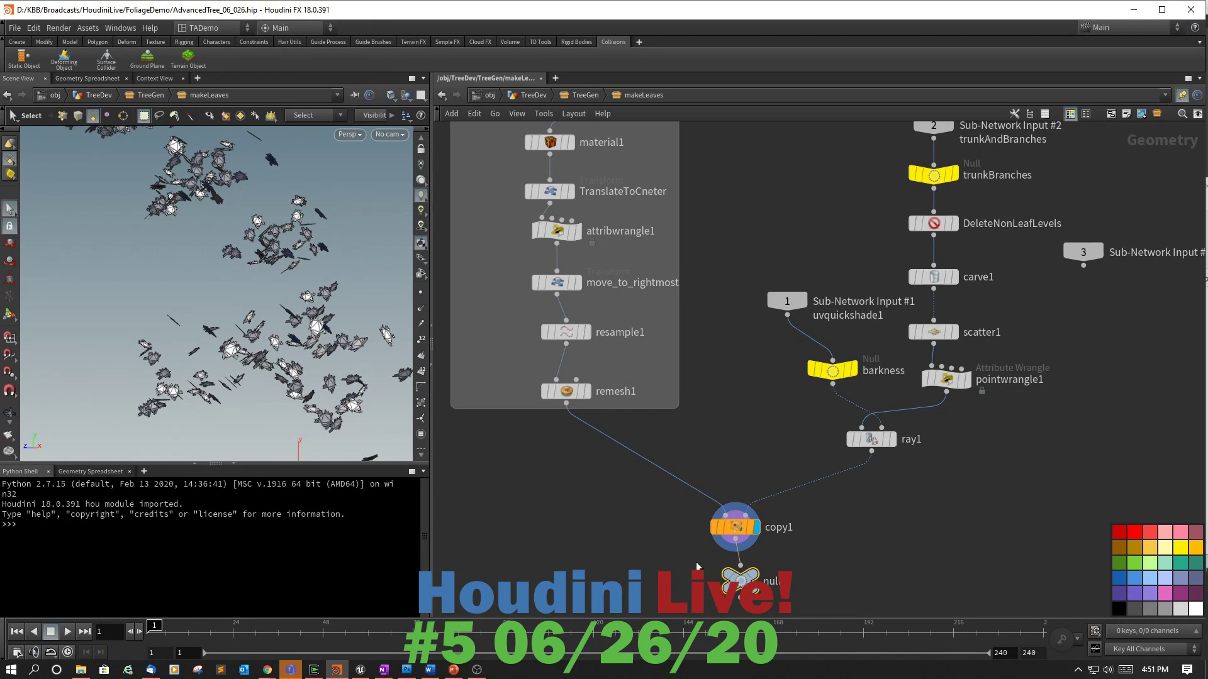
Color the null below copy1 teal green and give it a tapered trapezoid node shape.
key("c")
key("c")
left_click(1172, 566)
key("c")
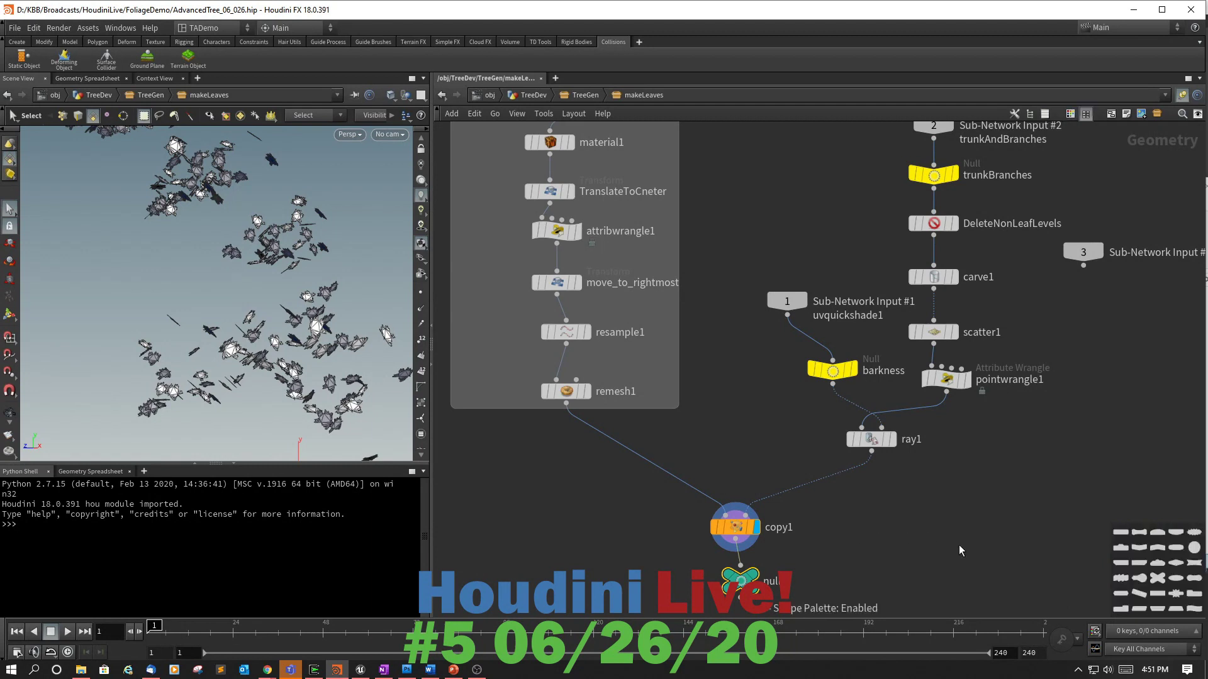
left_click(1157, 610)
Rename the null below copy1 as leavesOut.
double_click(783, 581)
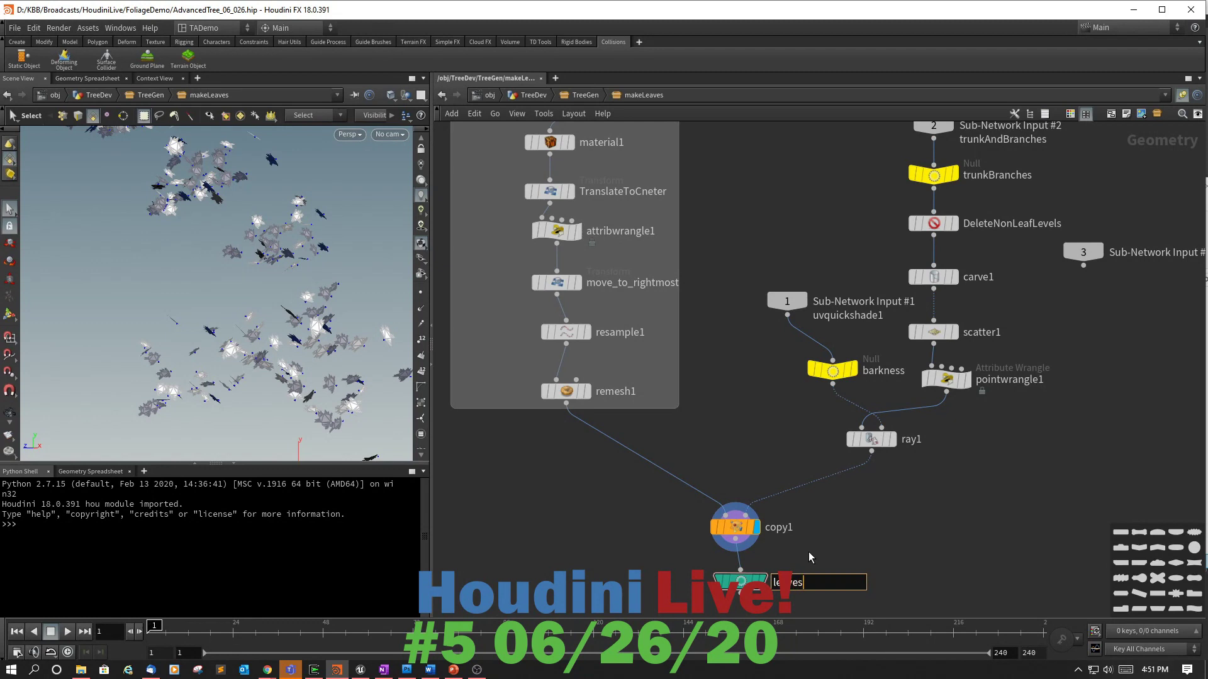
type("leavesOut")
key("Return")
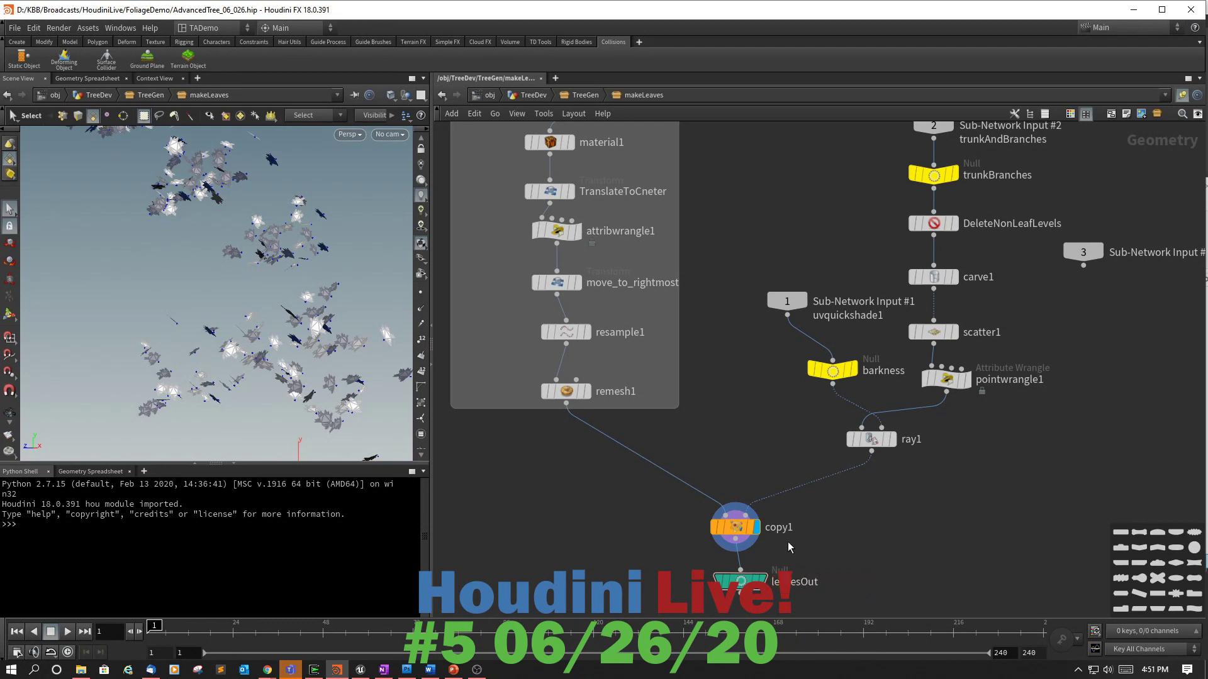
Return to the TreeGen network and move the makeLeaves subnetwork down beside uvquickshade1.
key("u")
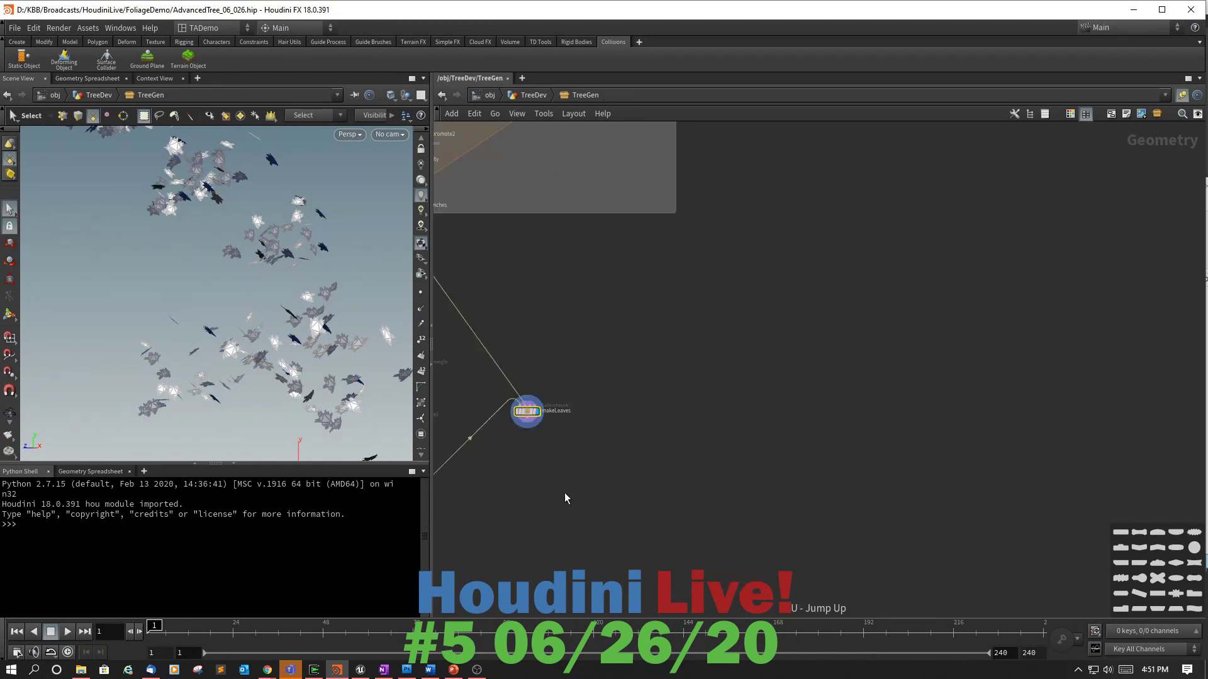
middle_click_drag(564, 499, 796, 421)
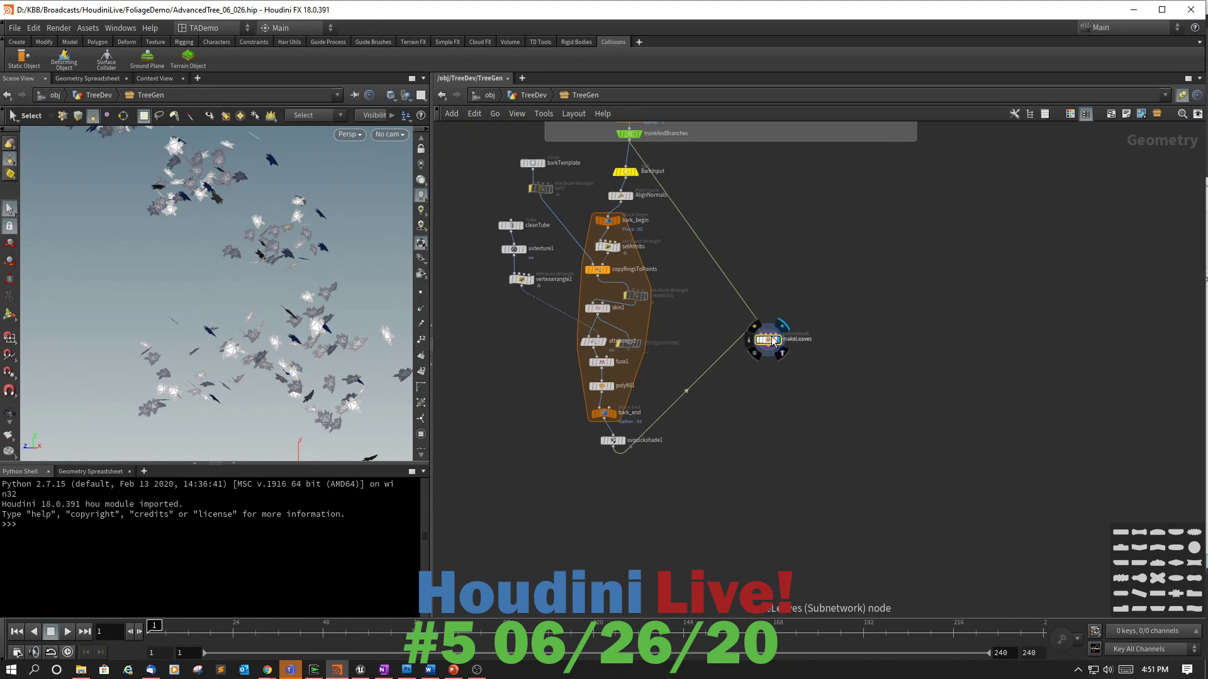
left_click_drag(770, 341, 786, 459)
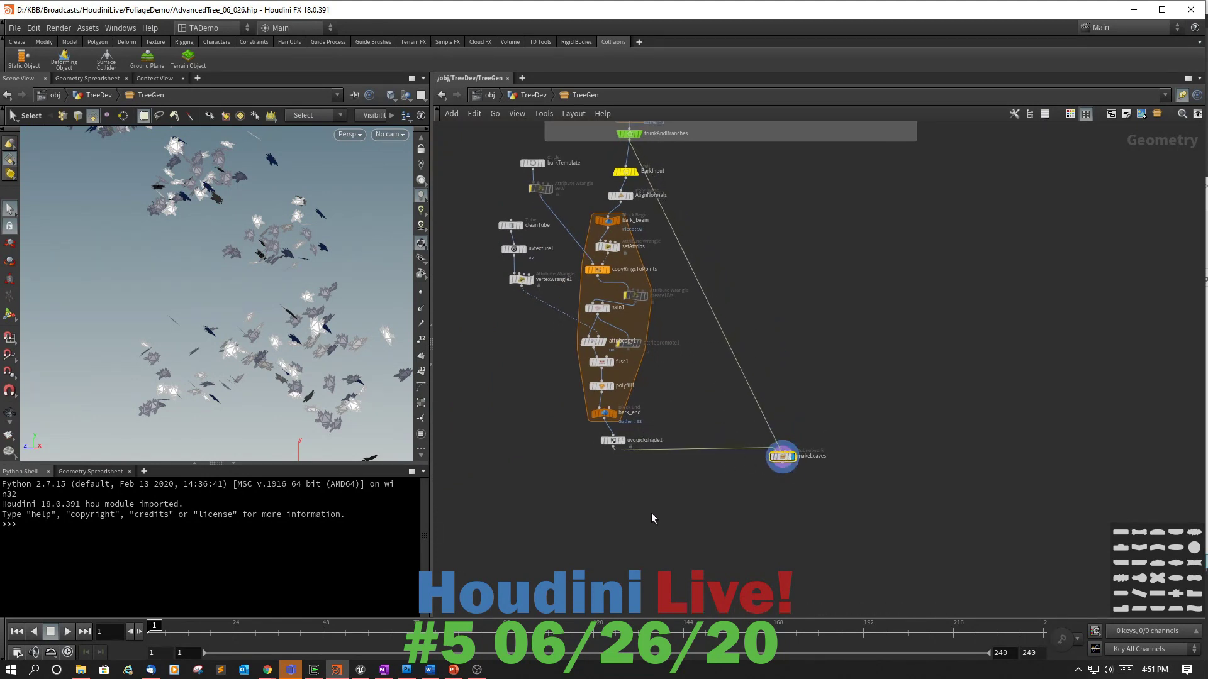
Add a Normal node wired from uvquickshade1 and place it just below that node.
middle_click_drag(651, 512, 671, 413)
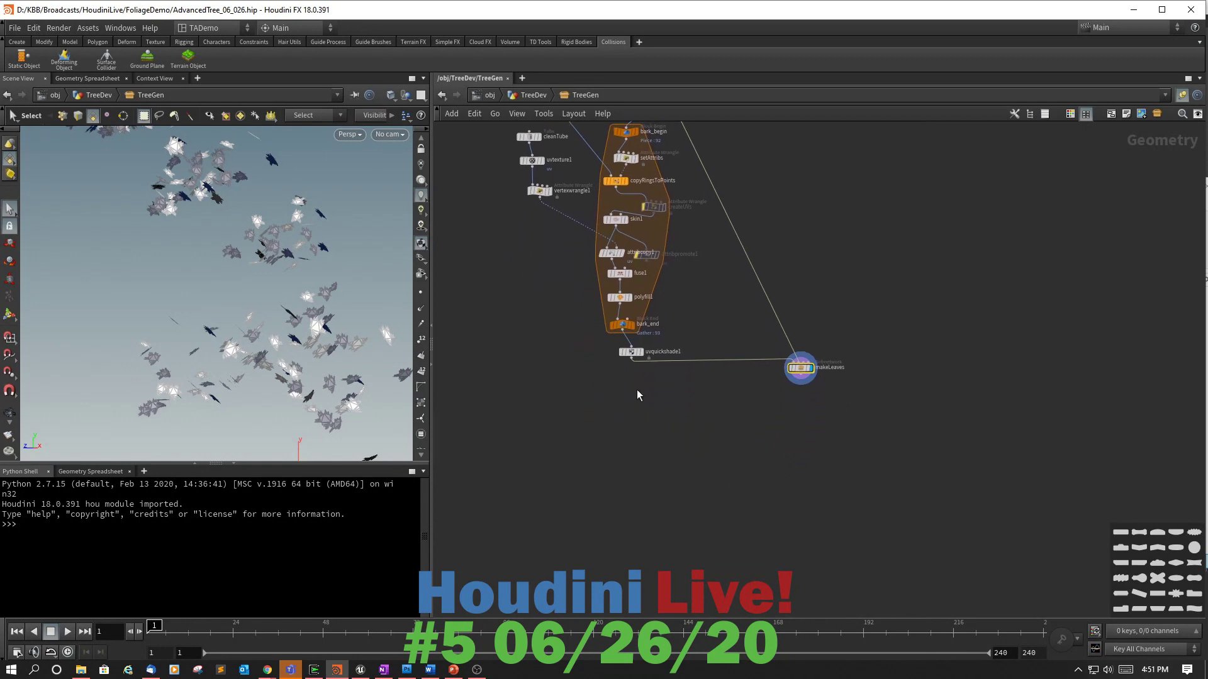
left_click(631, 359)
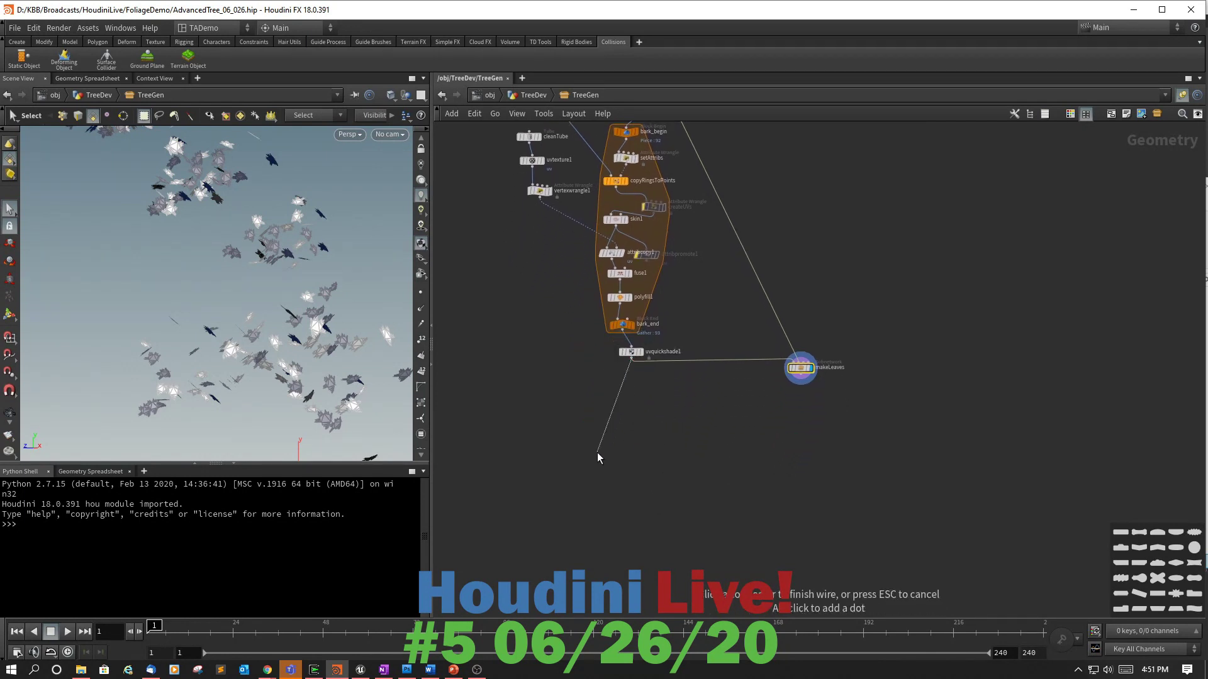
key("Tab")
type("norml")
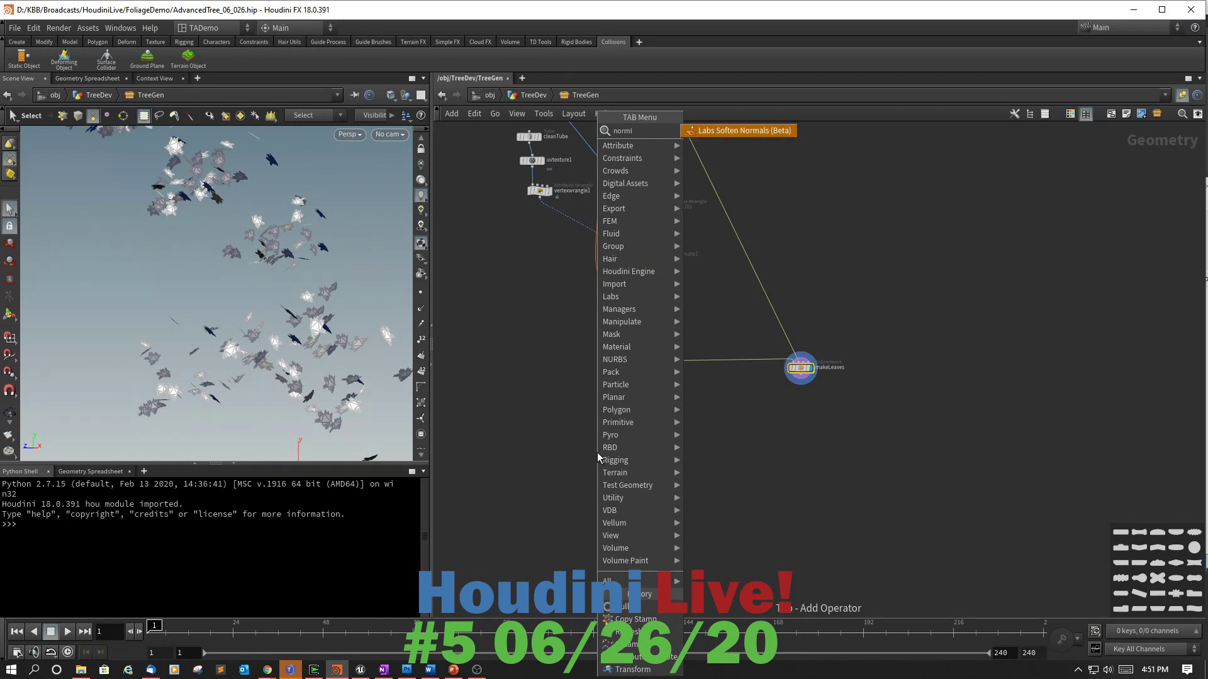
key("BackSpace")
key("BackSpace")
key("BackSpace")
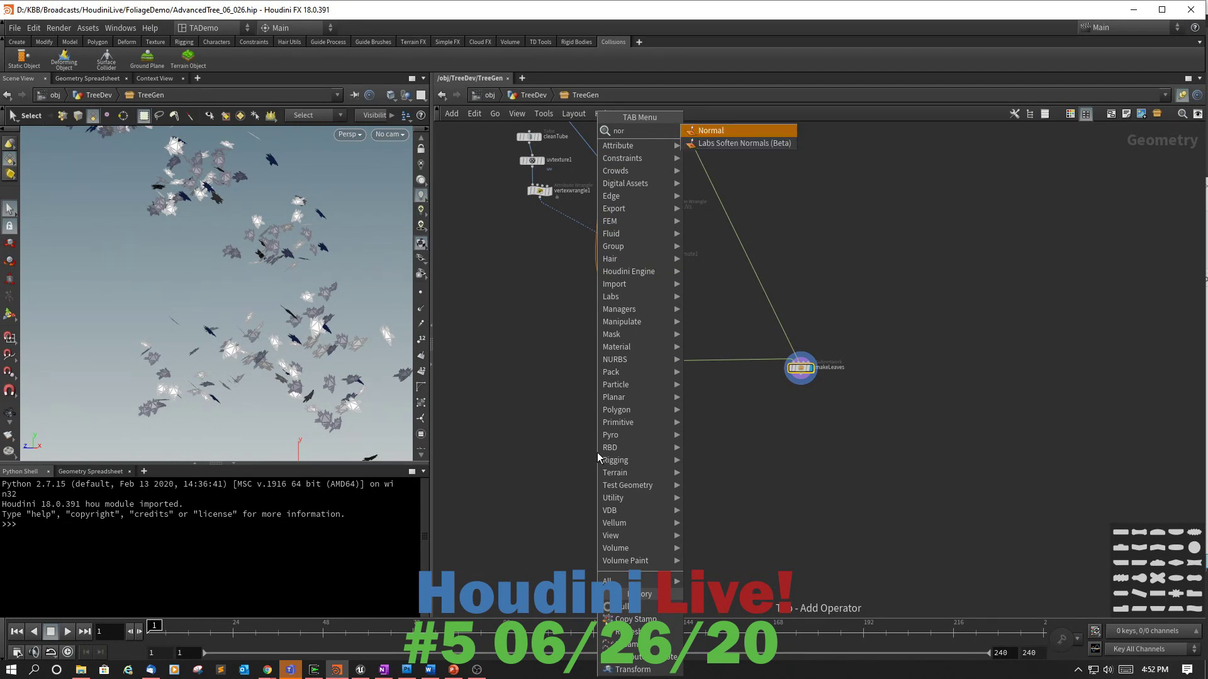
left_click(711, 132)
left_click_drag(585, 459, 624, 402)
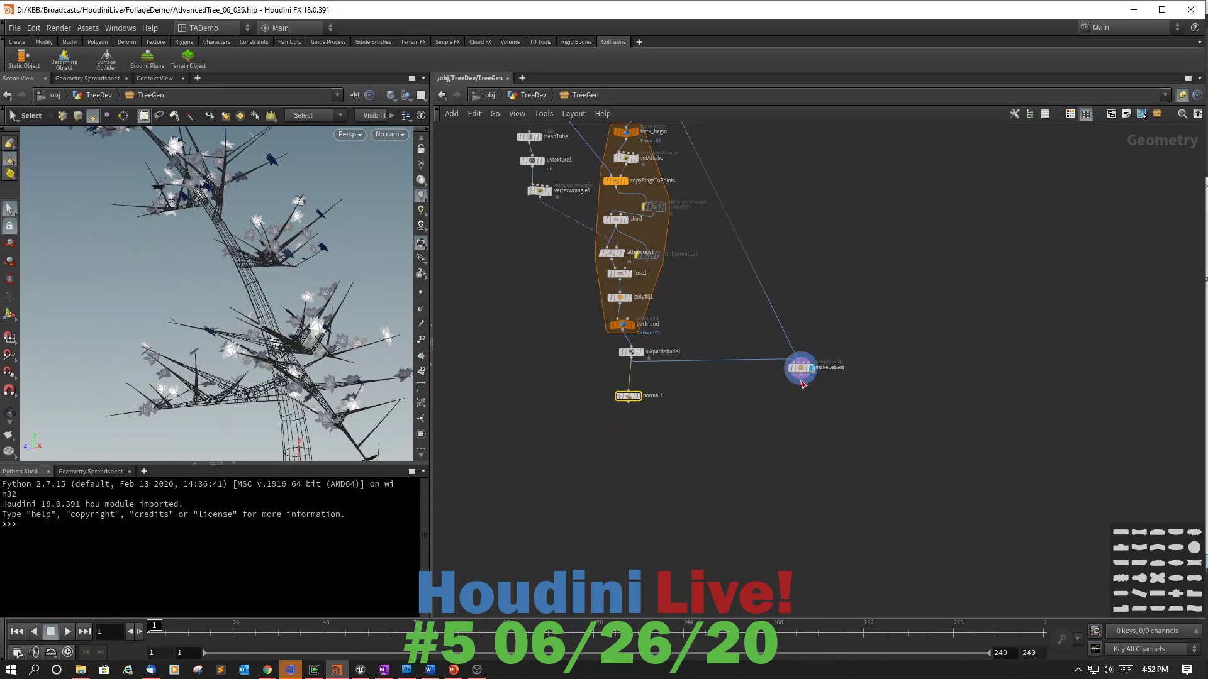
Add a second Normal node fed by makeLeaves and place it just below the subnetwork.
key("Tab")
type("nor")
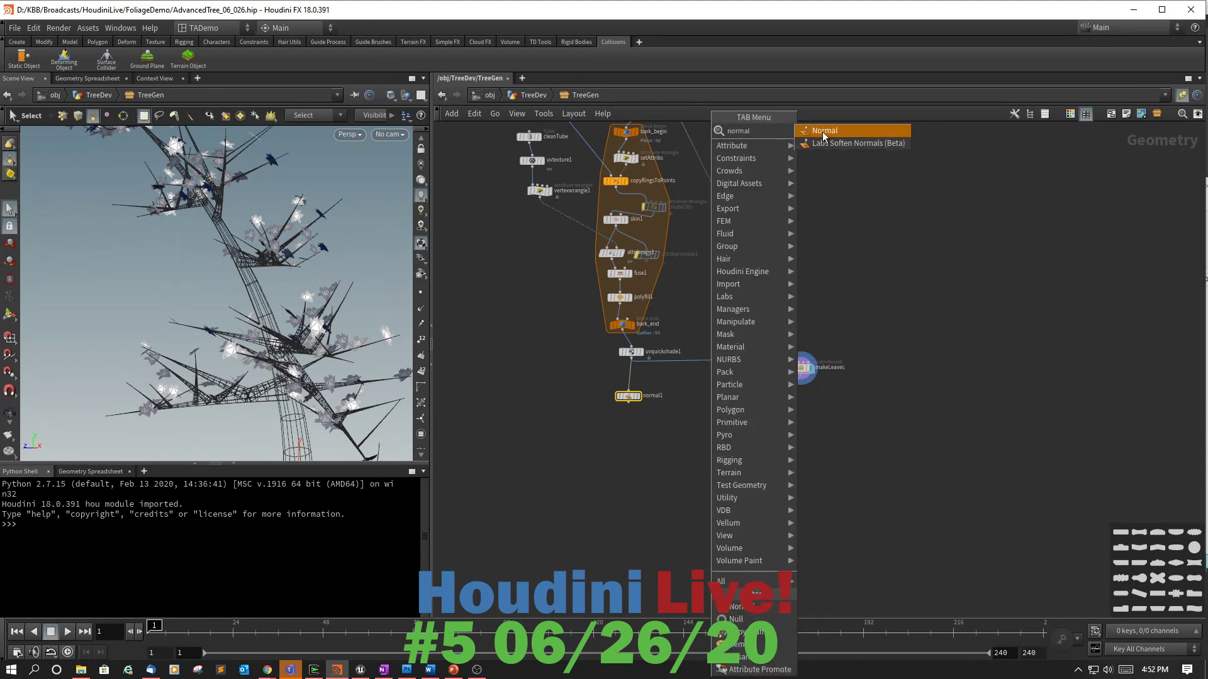
key("Return")
left_click_drag(713, 461, 782, 409)
Combine normal1 and normal2 in a new Merge node below them and display the merged result.
left_click(630, 408)
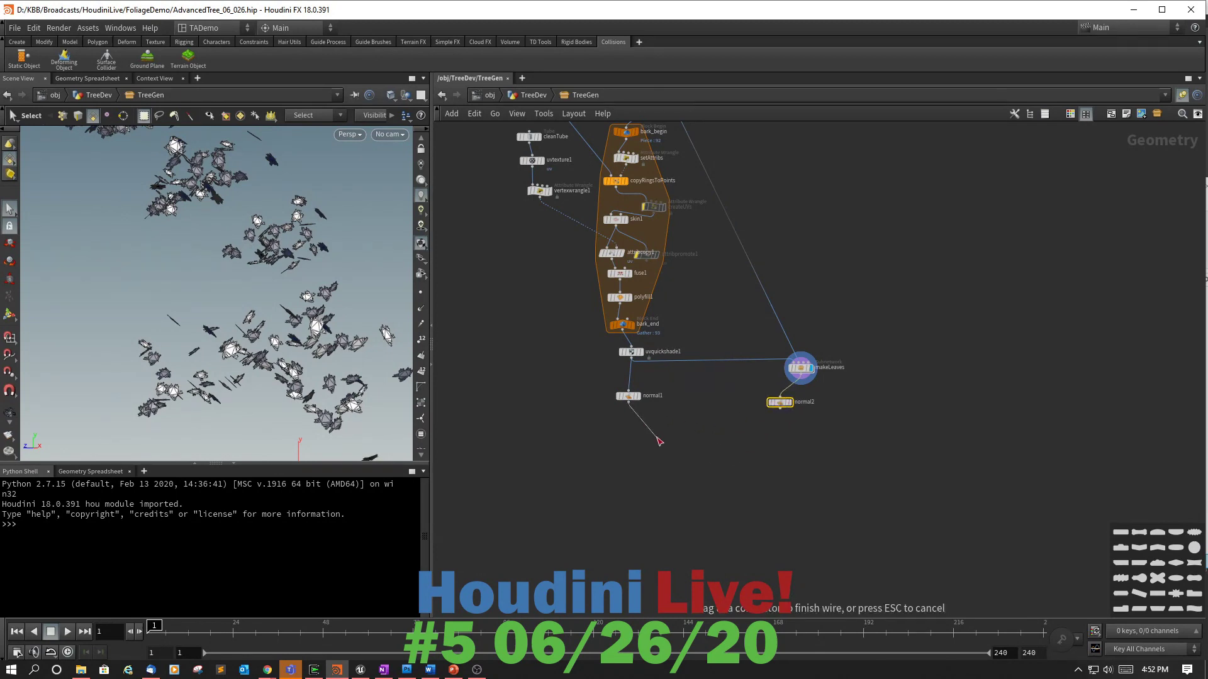
key("Tab")
type("merge")
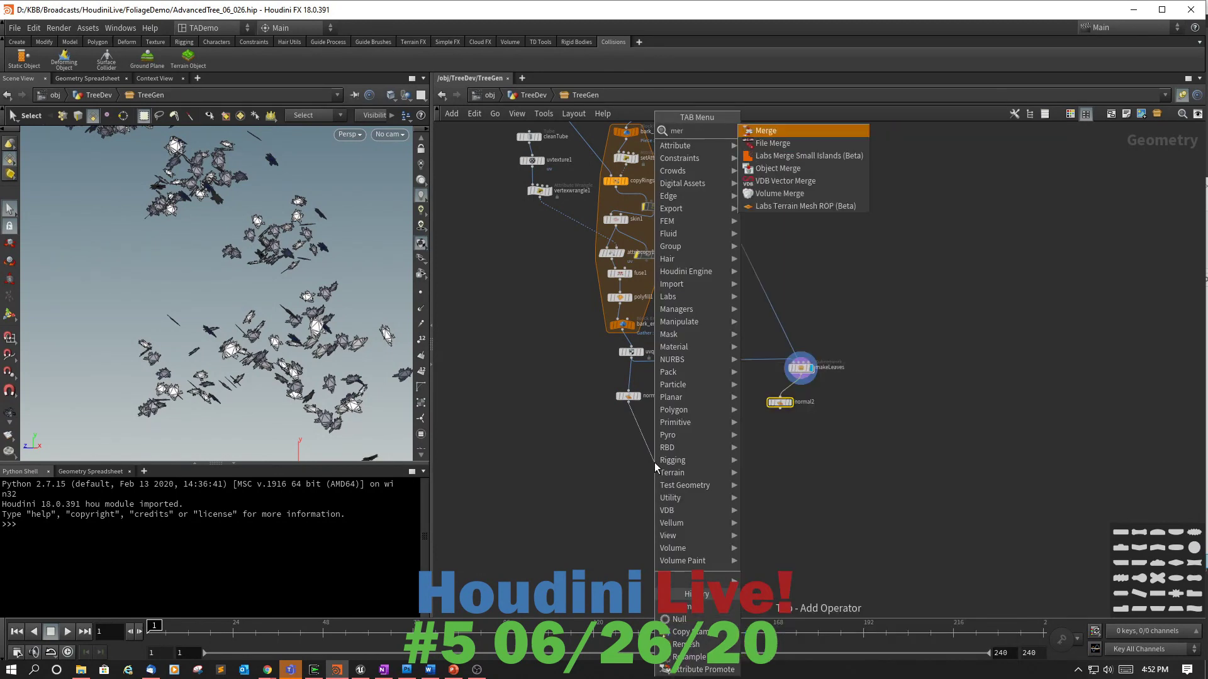
left_click(766, 131)
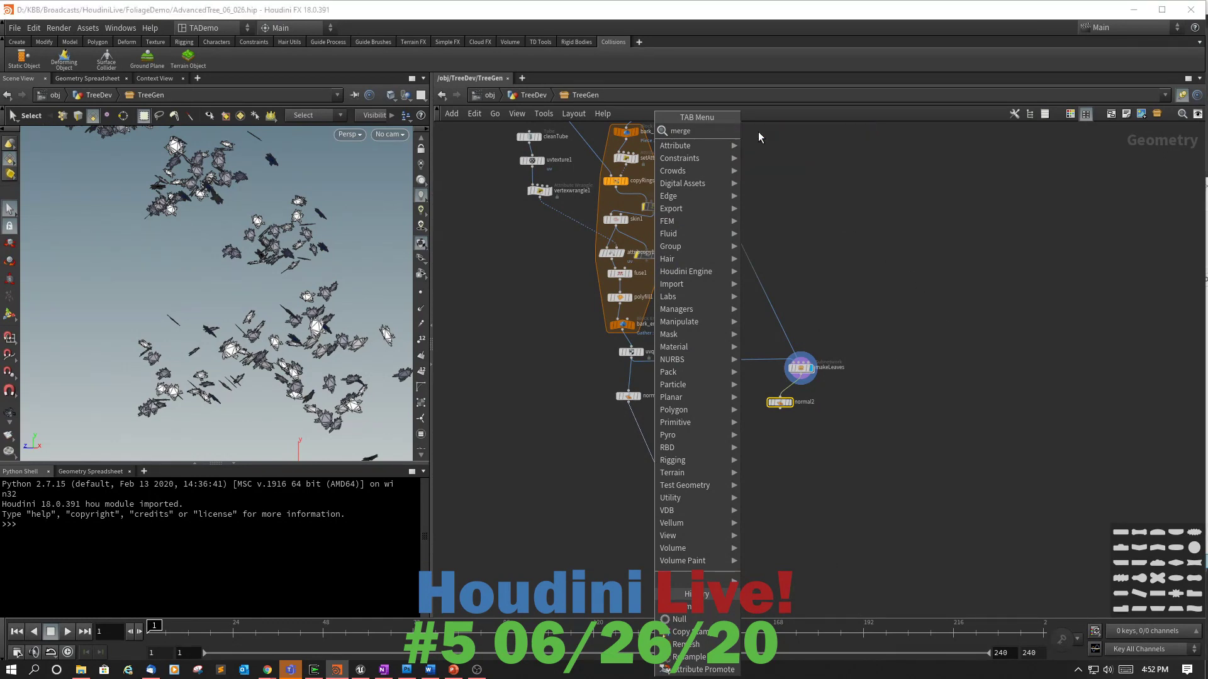
left_click_drag(665, 457, 780, 409)
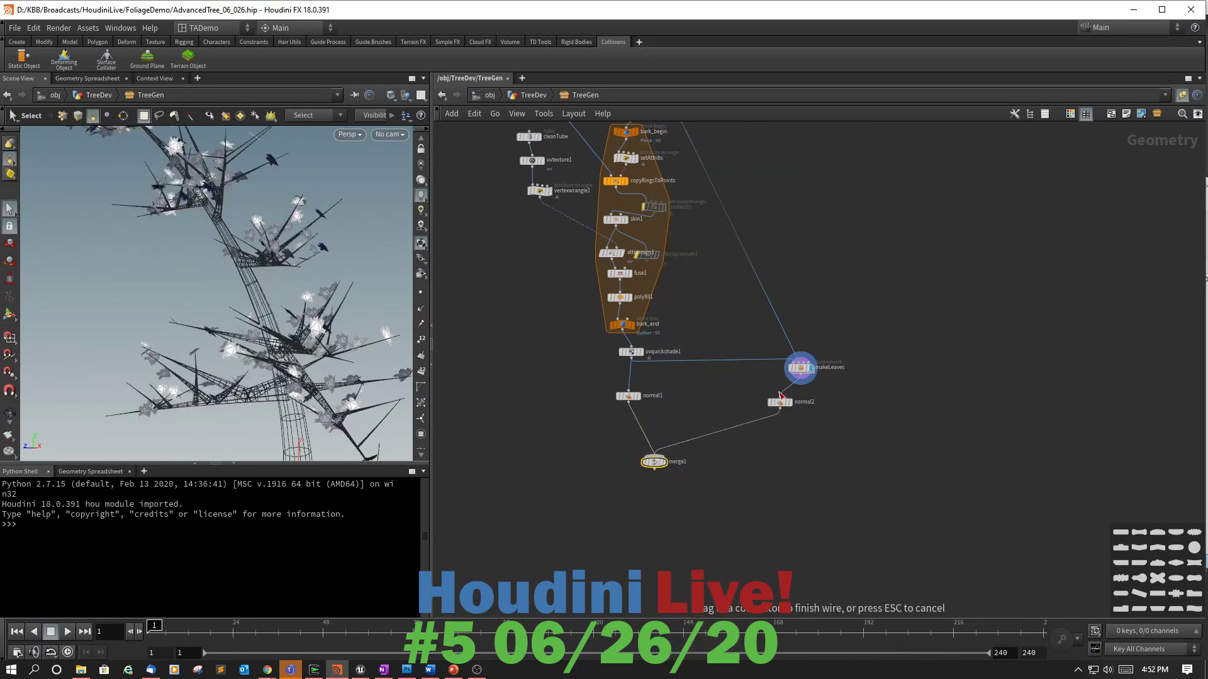
left_click(667, 451)
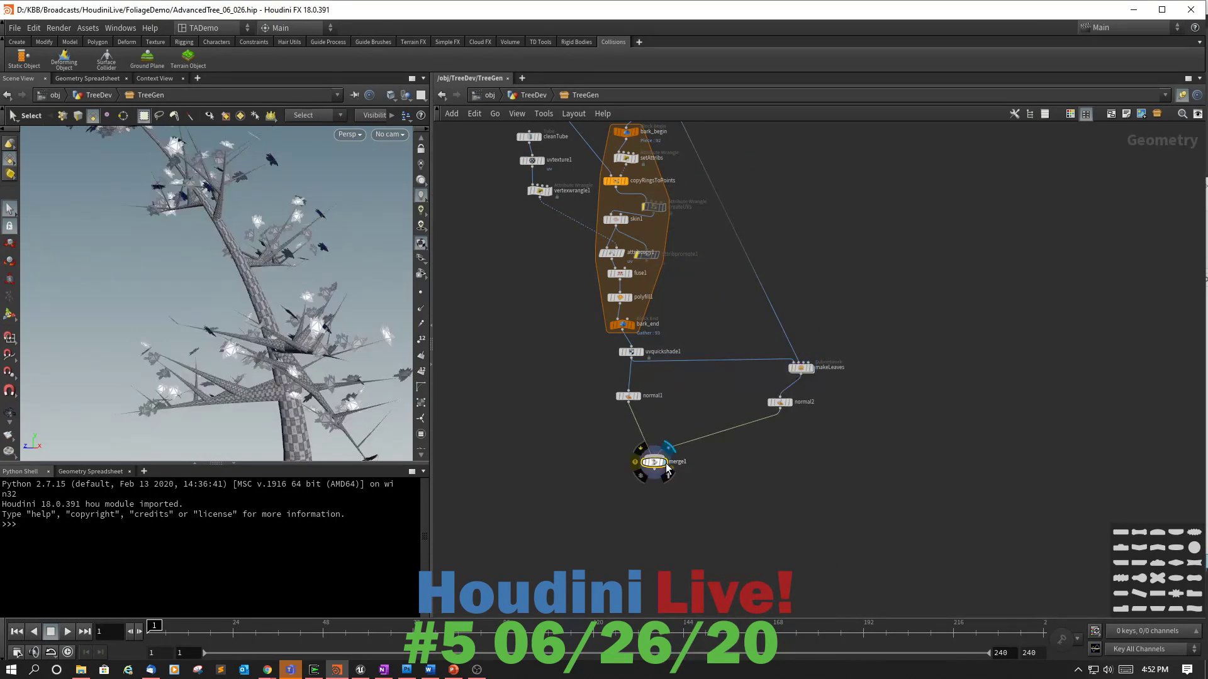
Move merge1 up so it sits closer beneath the two Normal nodes.
right_click_drag(370, 279, 370, 342, "alt")
mouse_move(370, 343)
left_mouse_down("alt")
mouse_move(388, 356)
mouse_move(360, 384)
mouse_move(421, 356)
mouse_move(394, 310)
mouse_move(388, 333)
left_mouse_up("alt")
right_click_drag(361, 329, 378, 319, "alt")
scroll(374, 319, "up", 4)
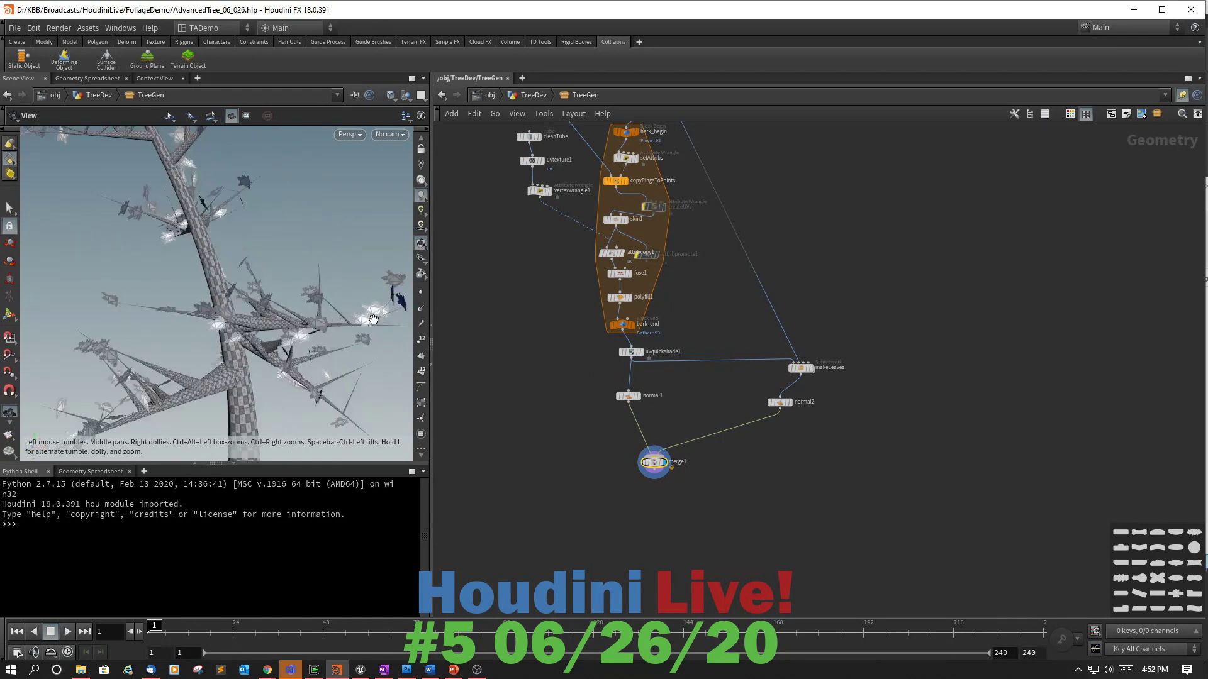
middle_click_drag(290, 230, 326, 321)
left_click_drag(333, 314, 264, 340)
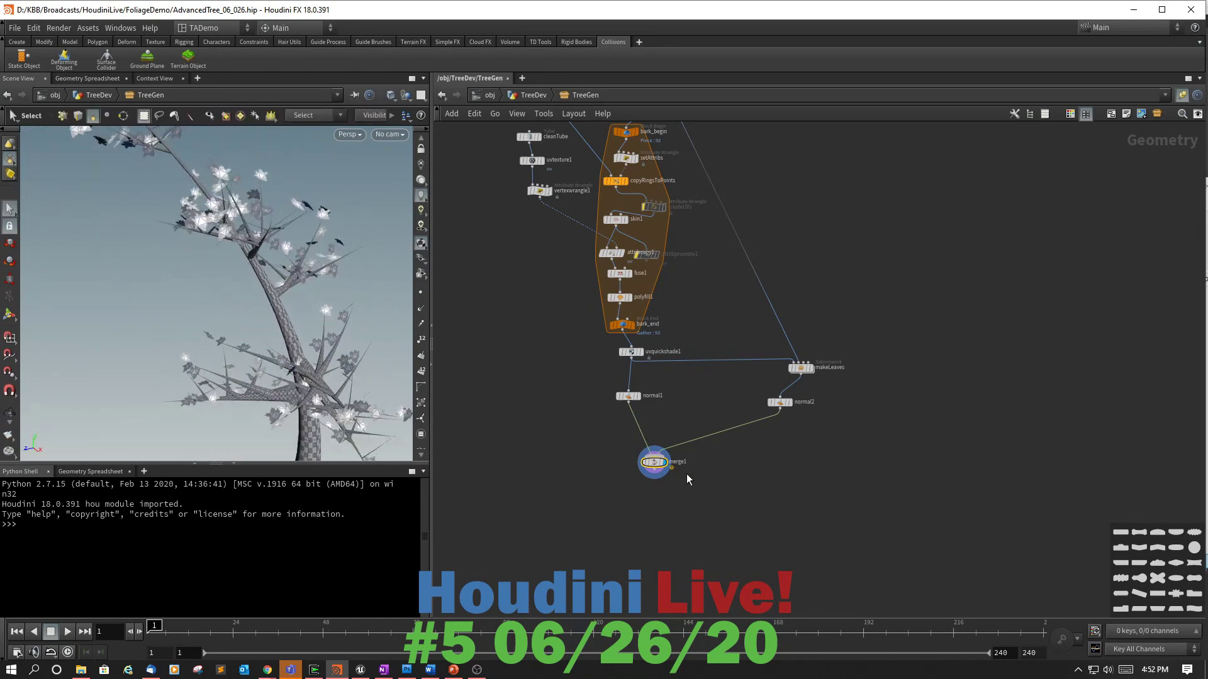
left_click_drag(654, 464, 661, 438)
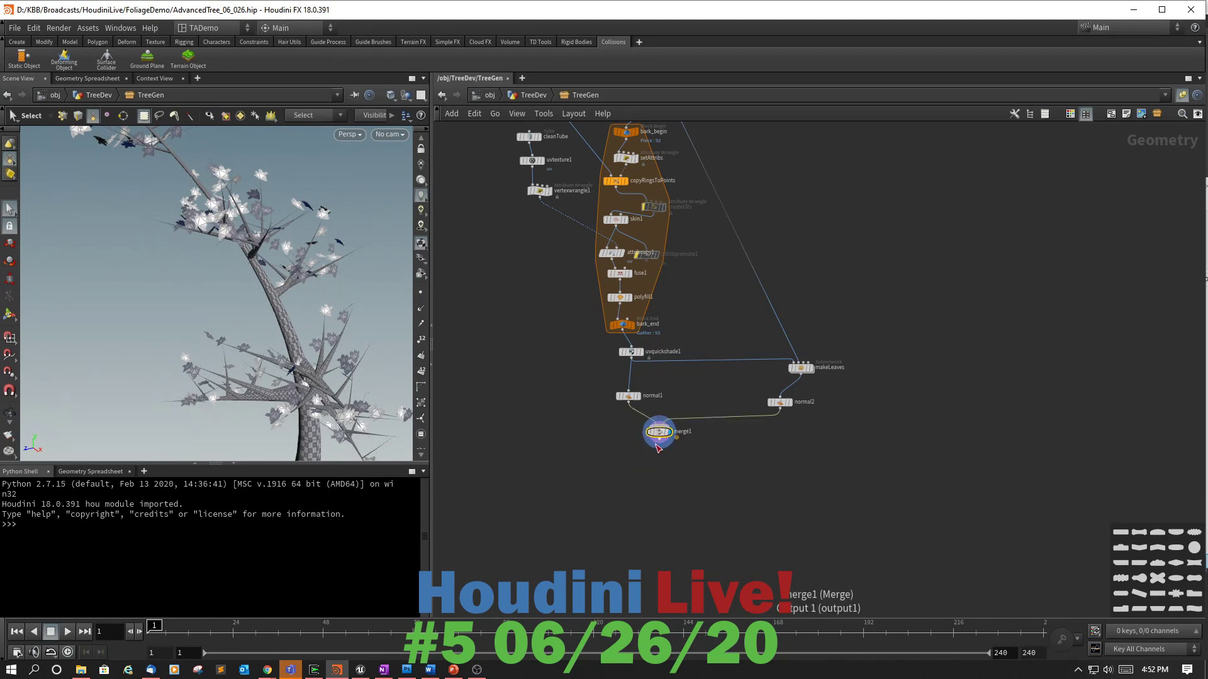
Add a Null node wired from merge1, name it TreeOut and make it the displayed node.
left_click(661, 444)
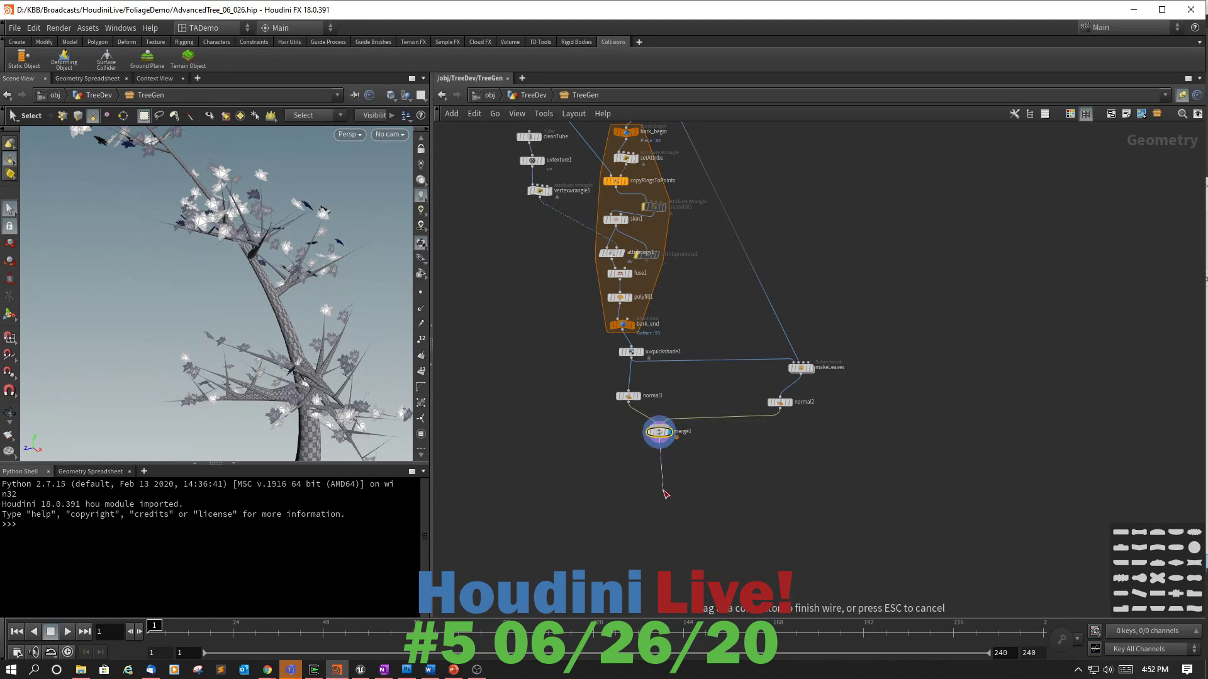
key("Tab")
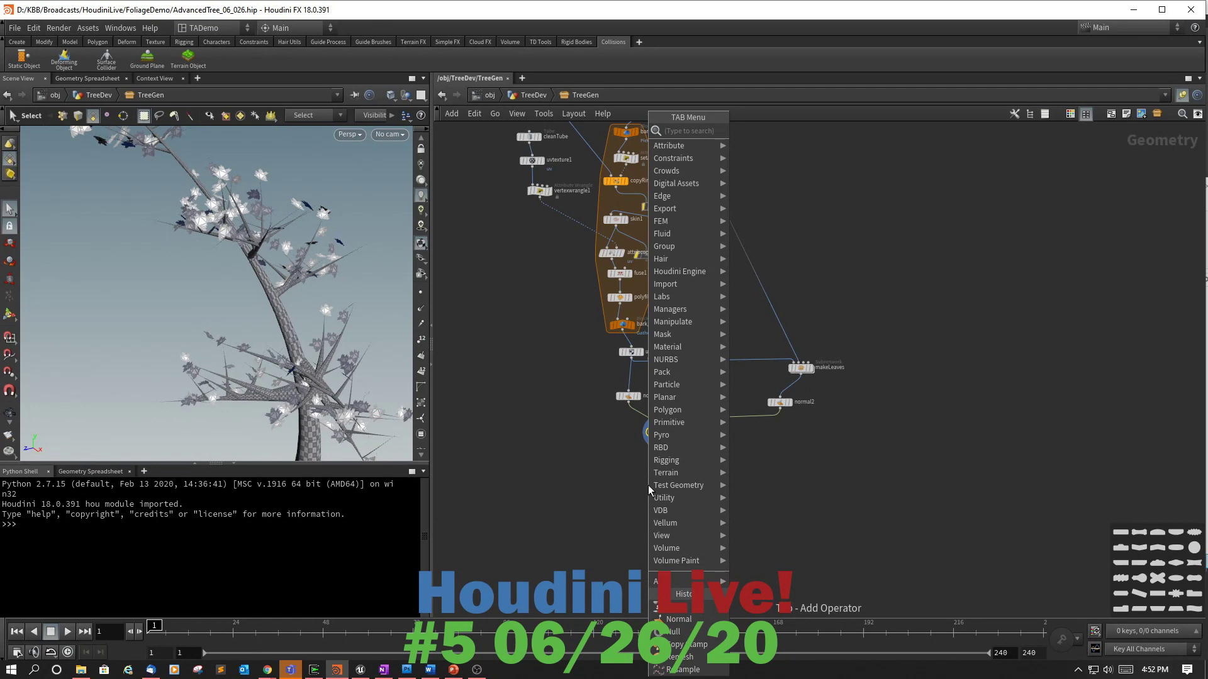
type("null")
key("Return")
left_click(648, 486)
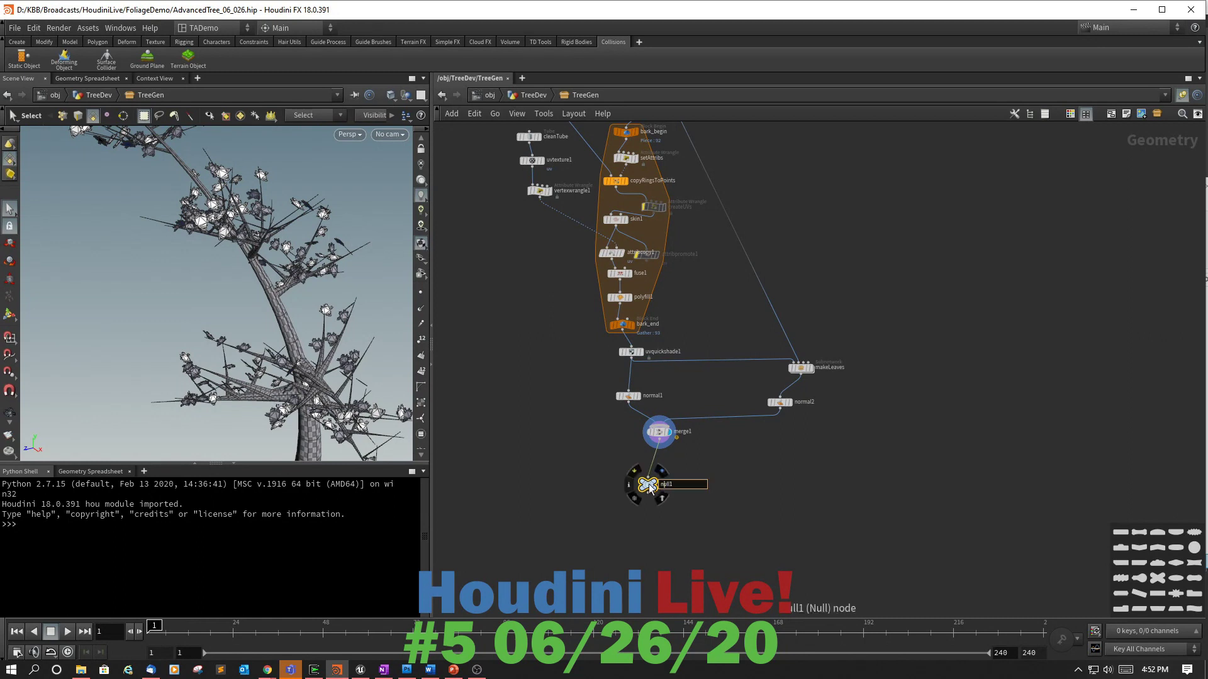
double_click(669, 483)
type("TreeOut")
key("Return")
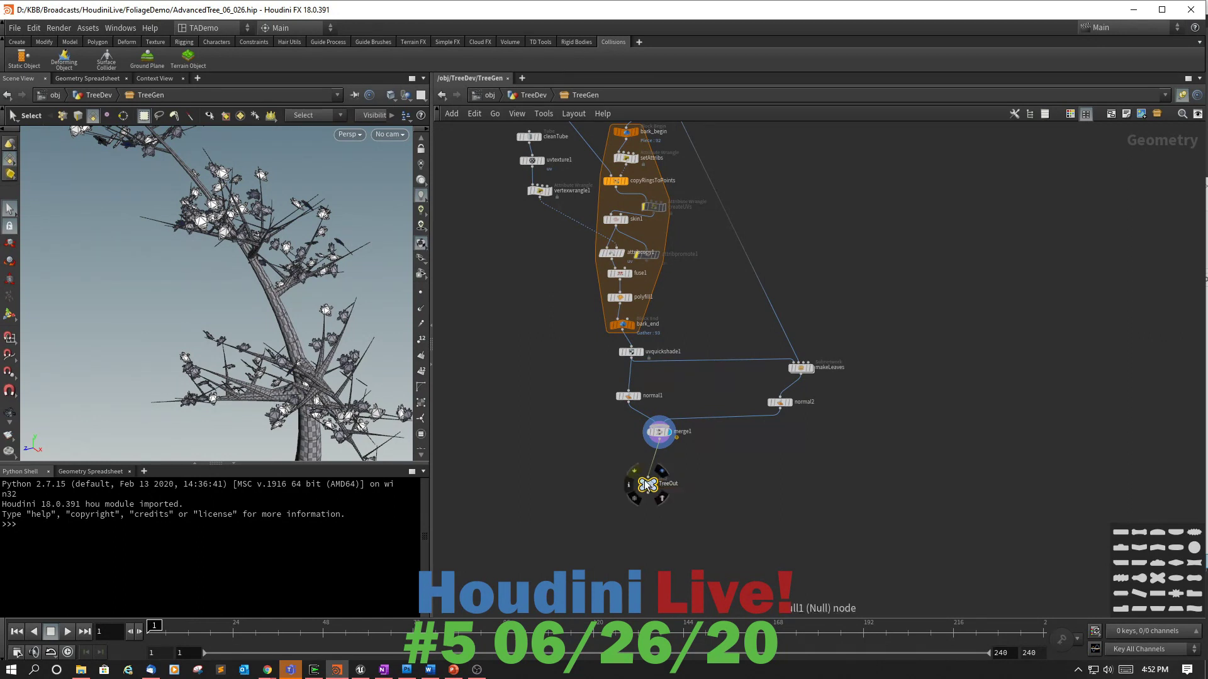
left_click(767, 459)
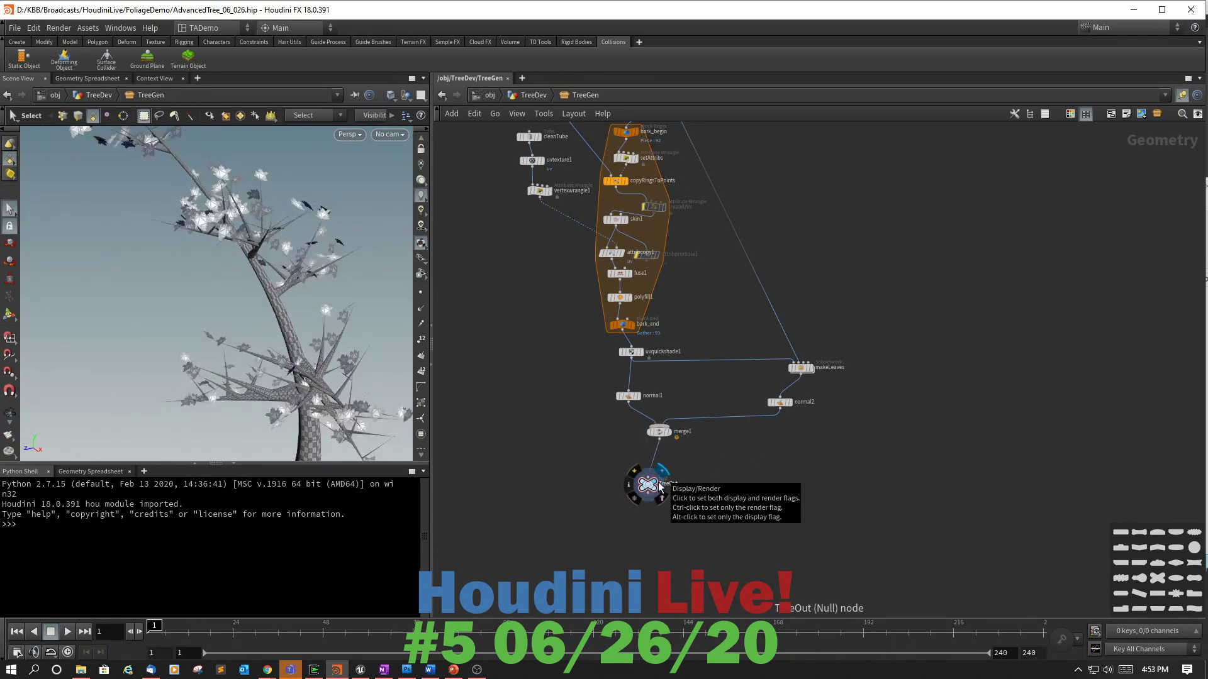
Give the TreeOut node a starburst-like shape and a teal colour.
key("c")
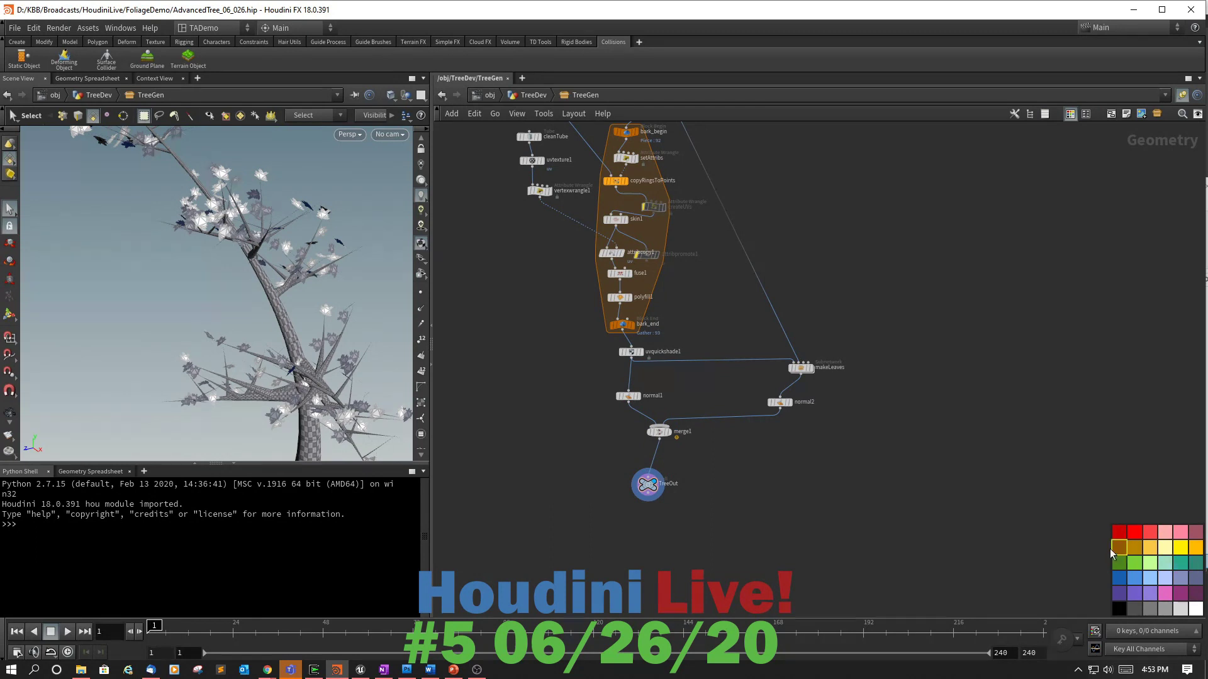
key("c")
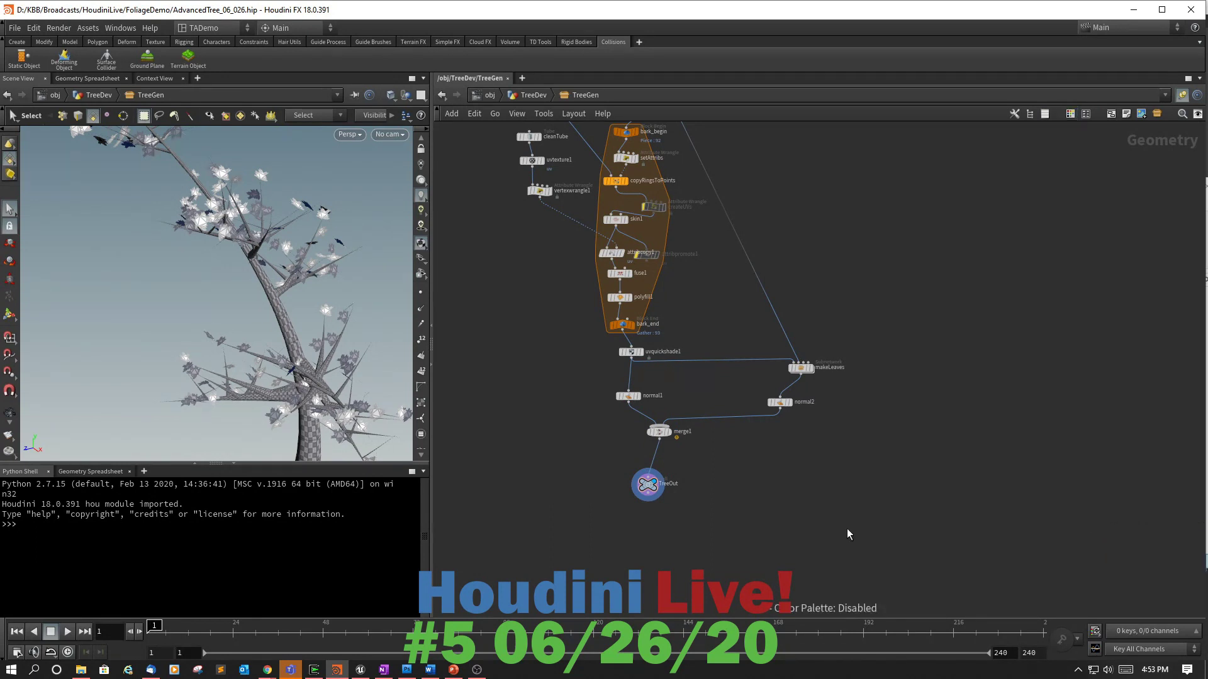
key("z")
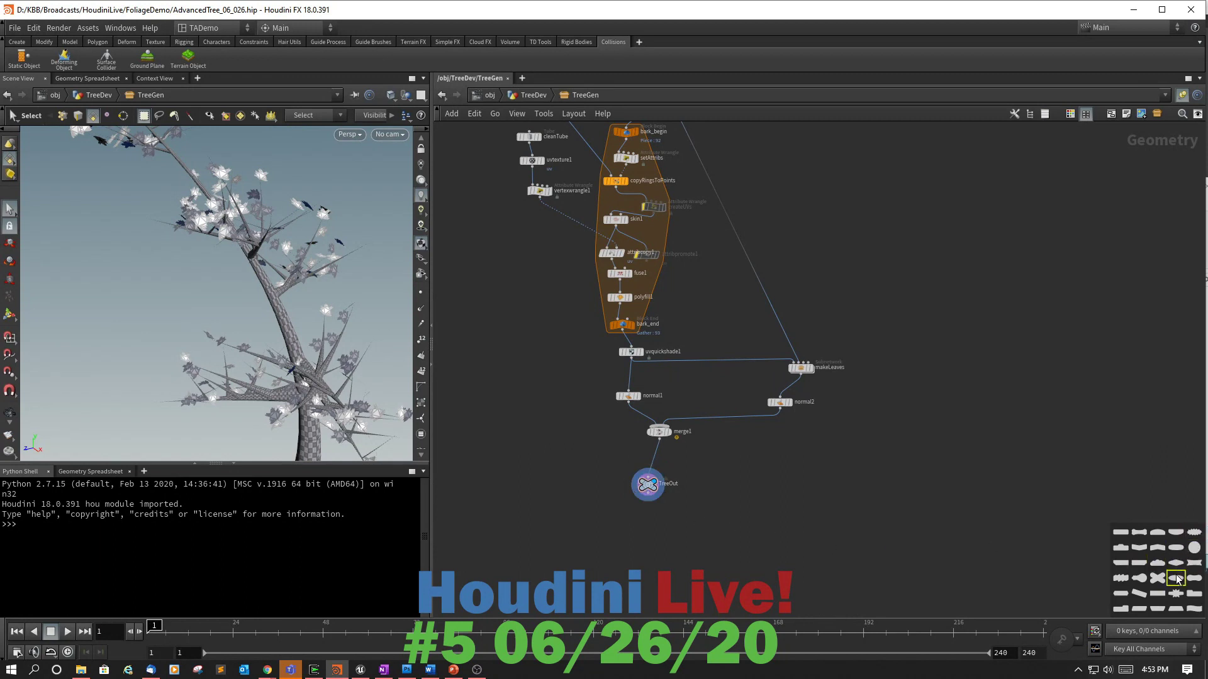
left_click(648, 484)
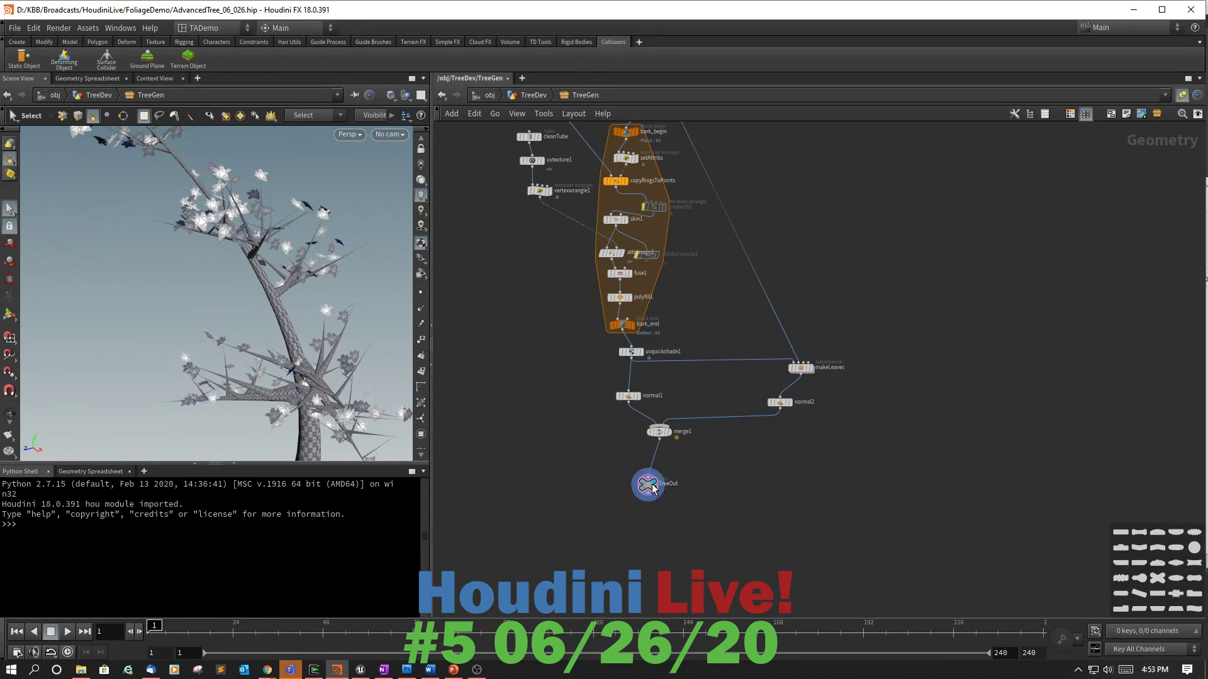
left_click(1176, 594)
key("c")
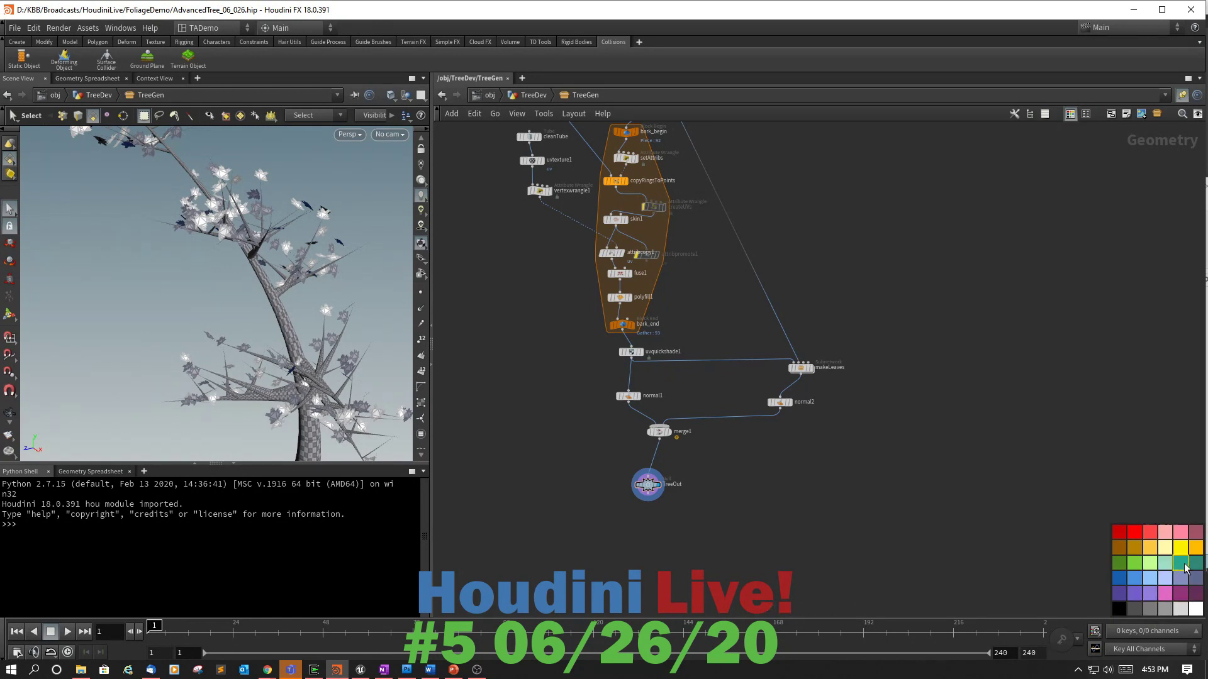
mouse_move(664, 489)
left_click(652, 491)
key("c")
Save the scene file and check the whole tree in the viewport.
scroll(815, 542, "up", 3)
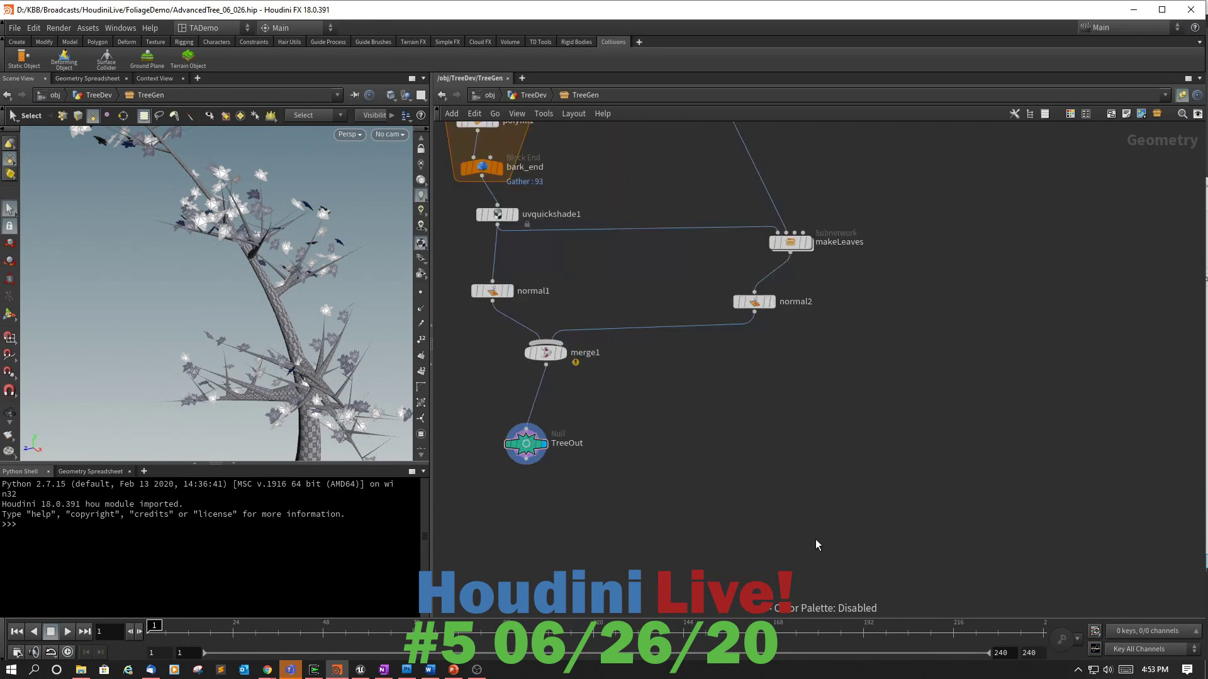
scroll(815, 545, "down", 3)
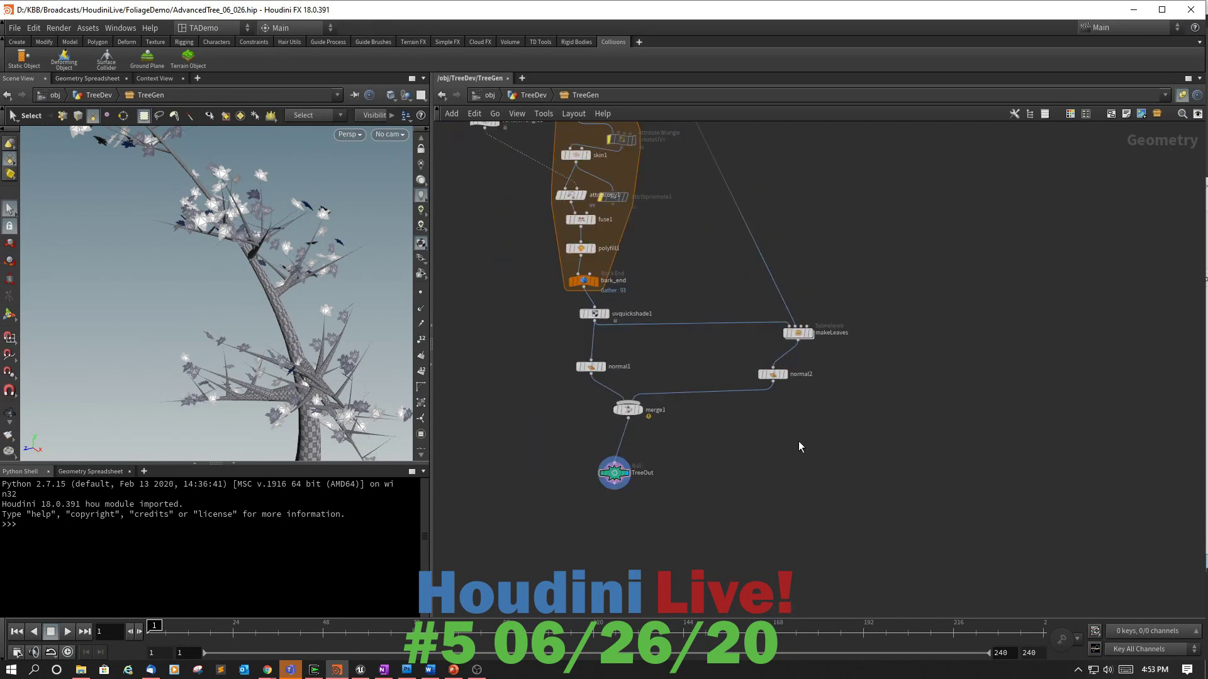
left_click(12, 30)
left_click(17, 102)
scroll(791, 408, "down", 3)
scroll(255, 308, "down", 4)
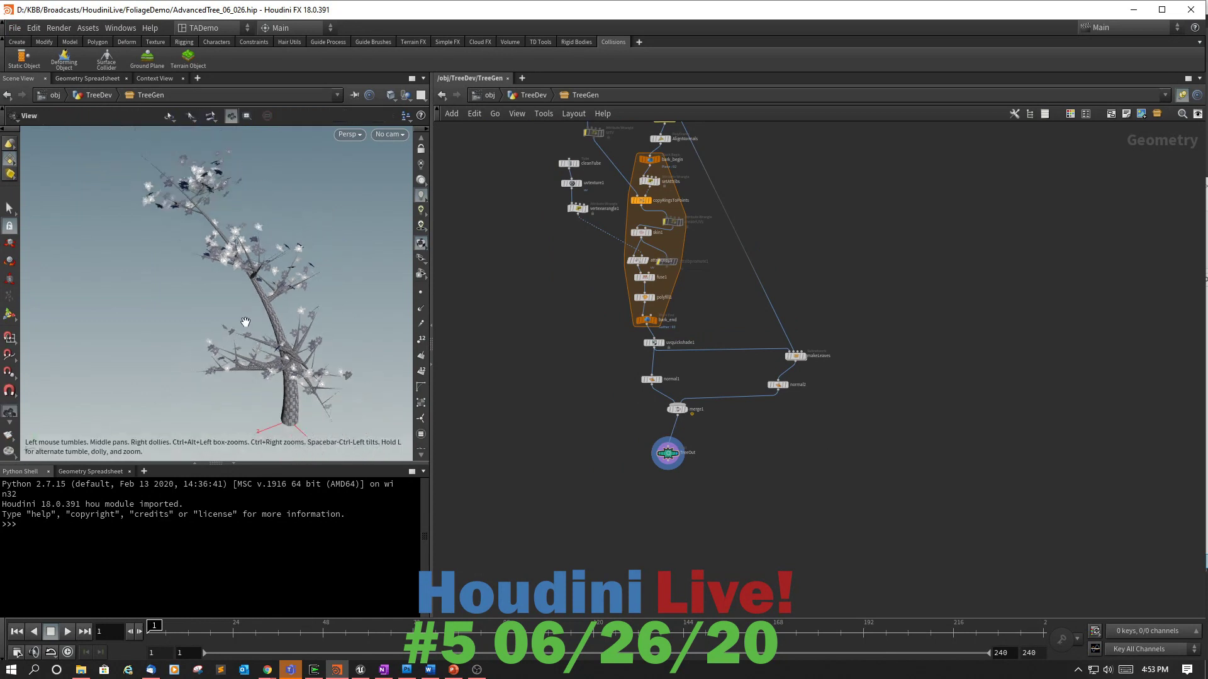
left_click_drag(246, 322, 202, 323)
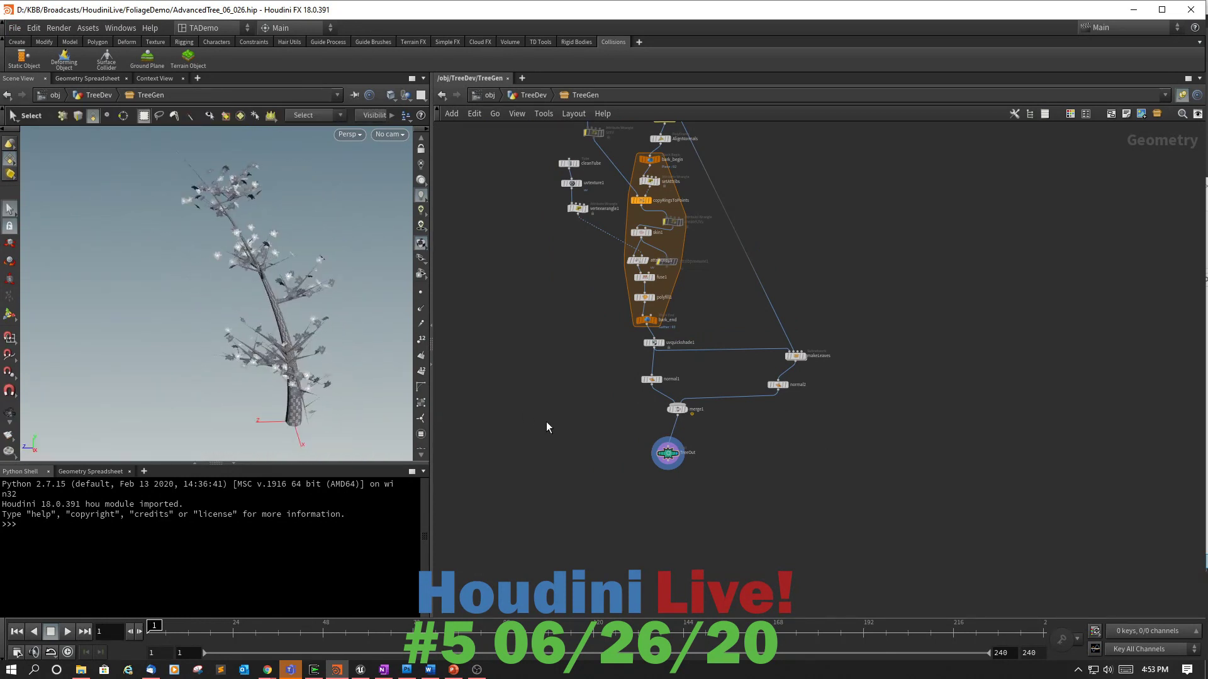
Go up to the TreeDev network and show TreeGen's leaf geometry parameters.
key("u")
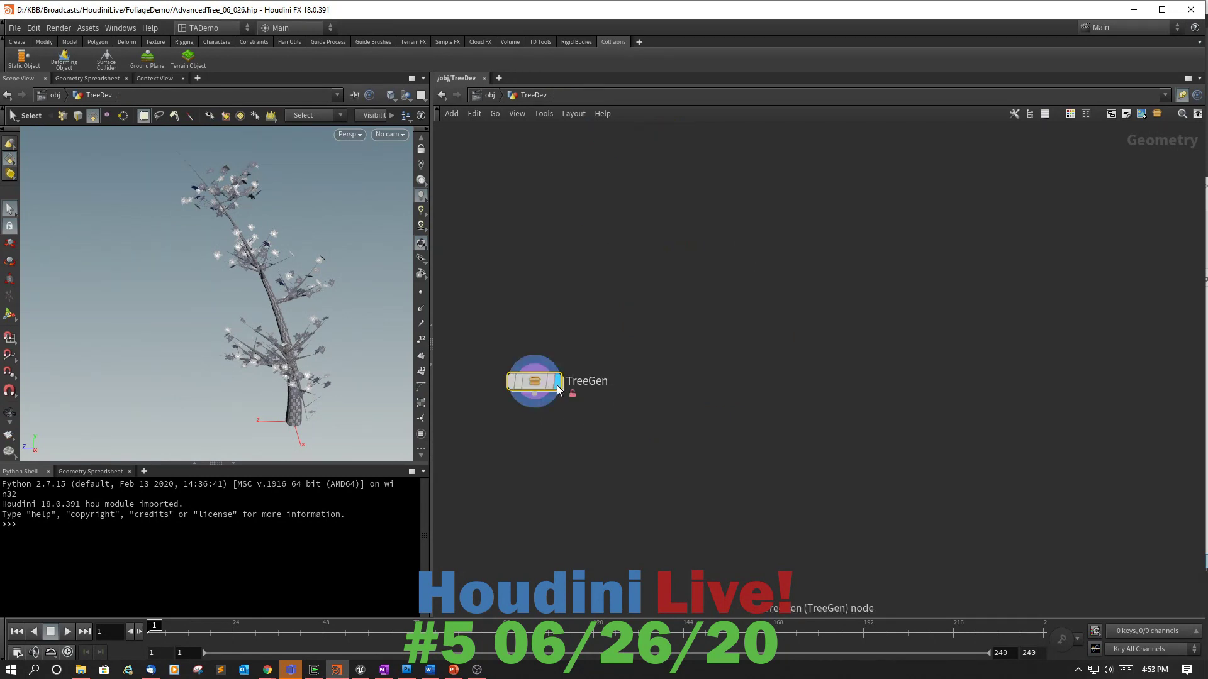
key("p")
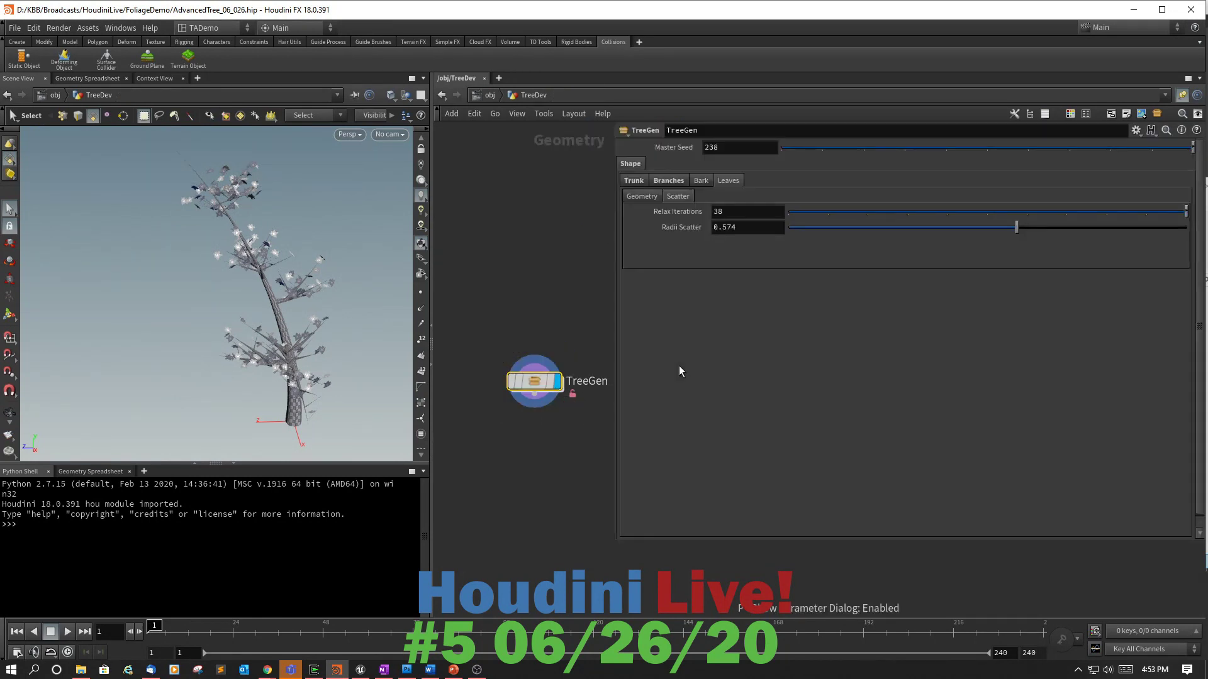
left_click(637, 195)
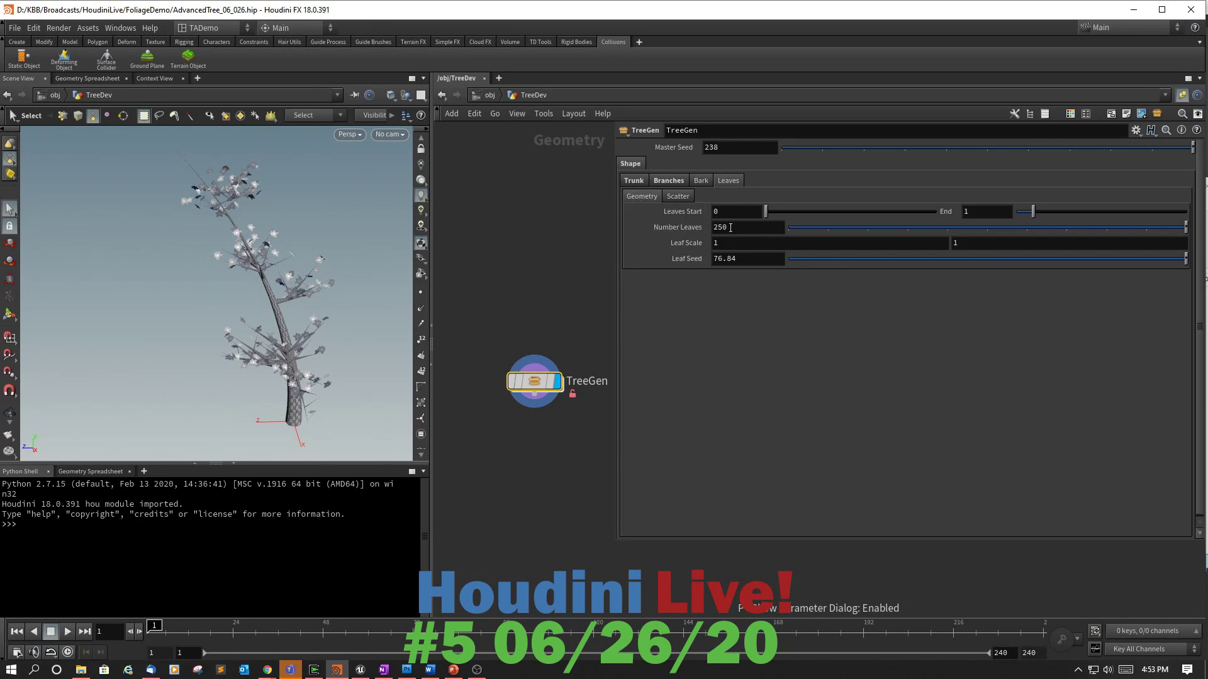
Set TreeGen's Number Leaves to 750, Leaves Start to 0.215 and End to 0.85.
middle_click_drag(731, 227, 772, 187)
mouse_move(310, 286)
left_mouse_down("alt")
mouse_move(307, 275)
mouse_move(282, 287)
mouse_move(305, 283)
left_mouse_up("alt")
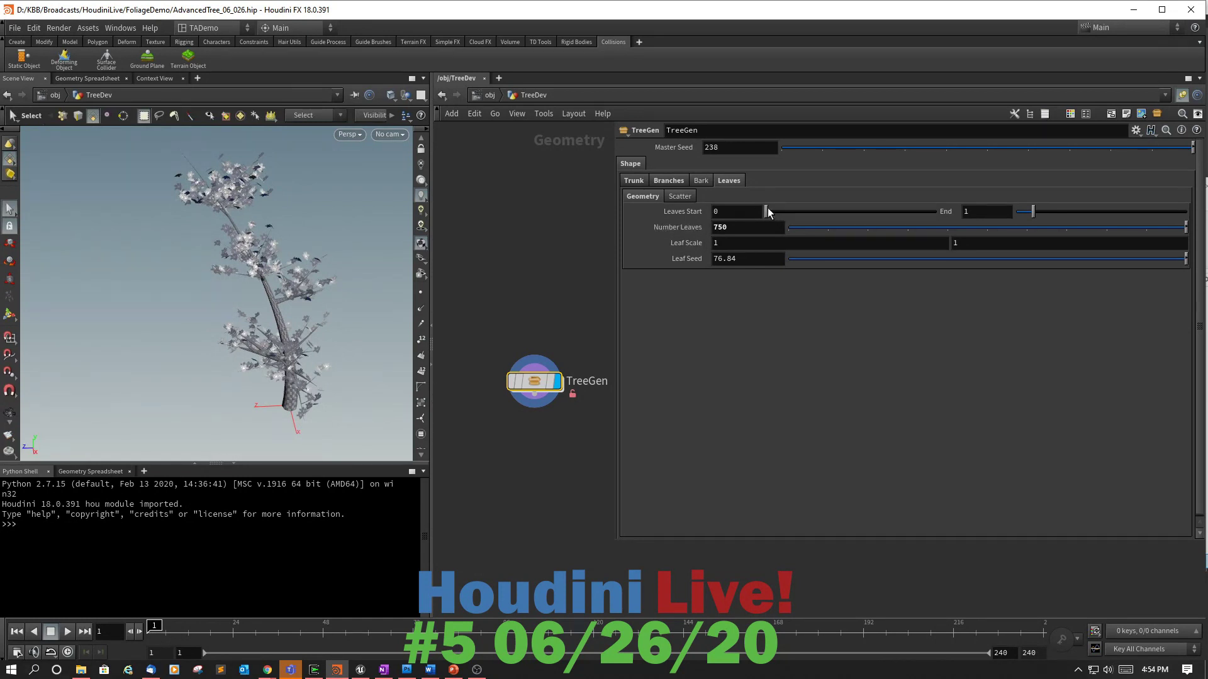
left_click_drag(767, 208, 803, 233)
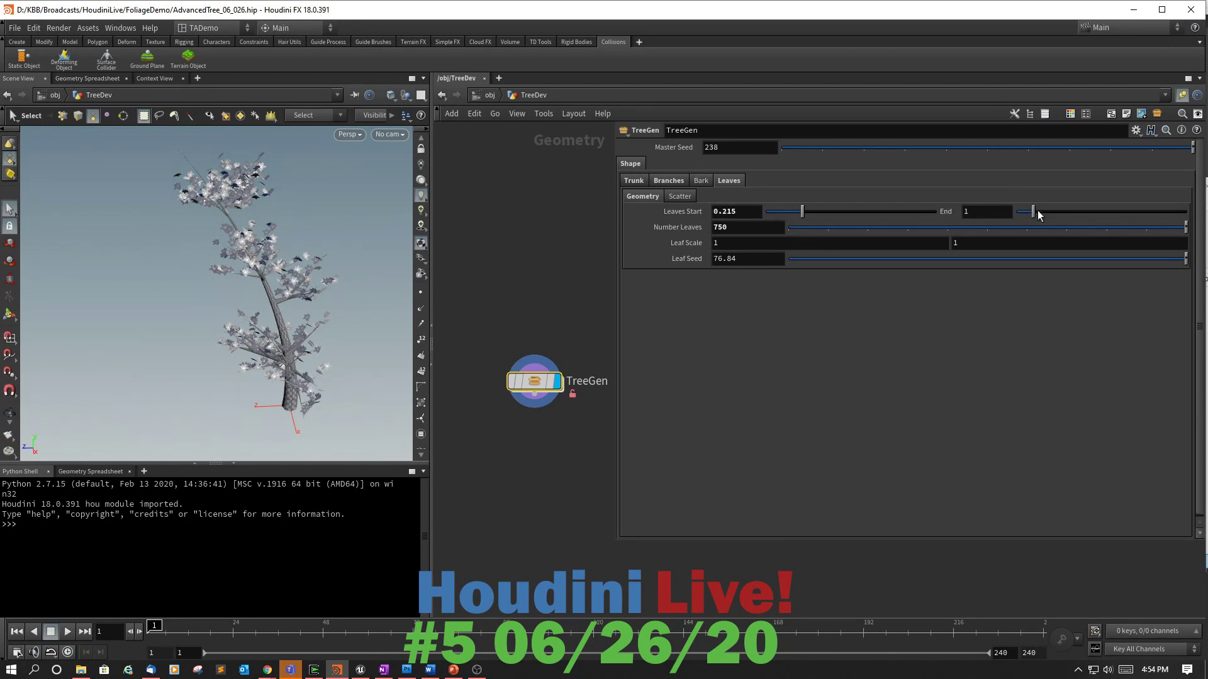
left_click_drag(1032, 213, 1032, 217)
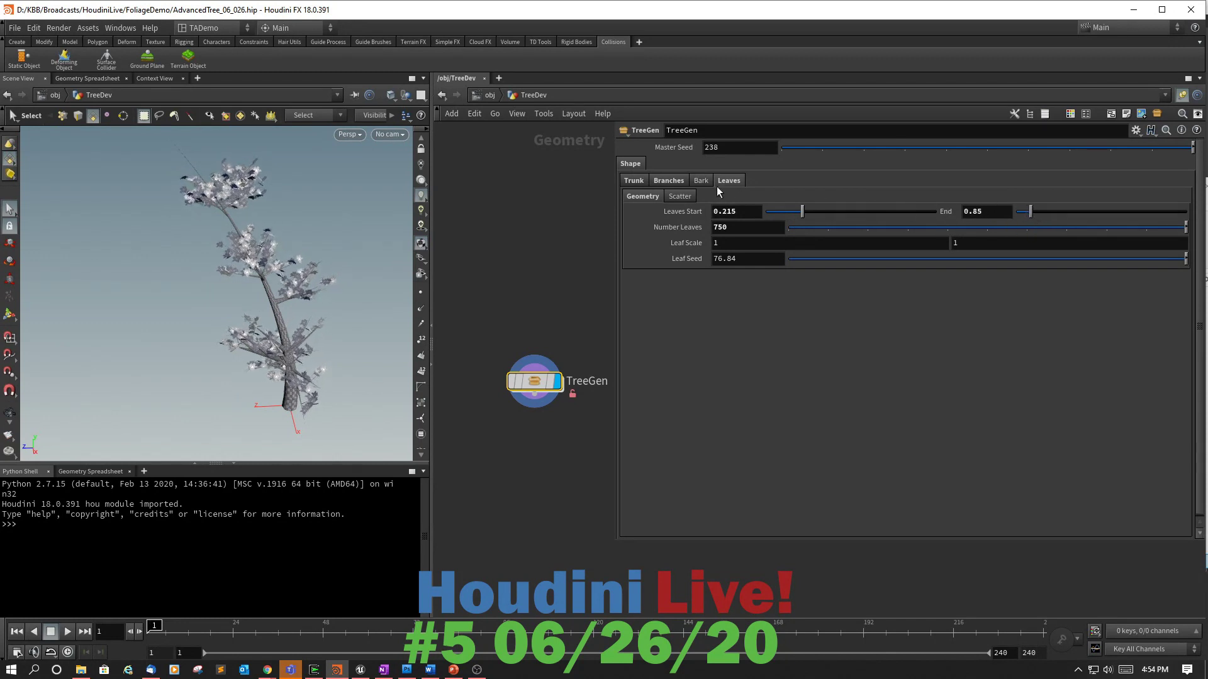
Raise TreeGen's Branch Levels to 4 and inspect the fuller tree.
left_click(672, 180)
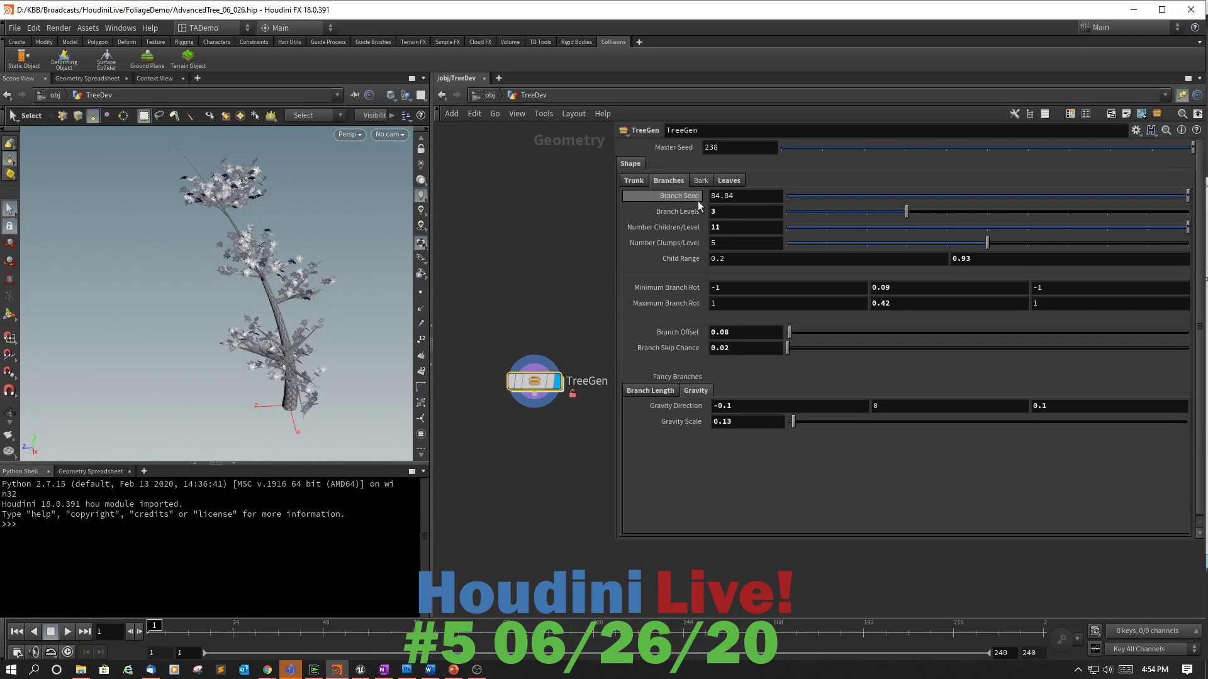
left_click(948, 213)
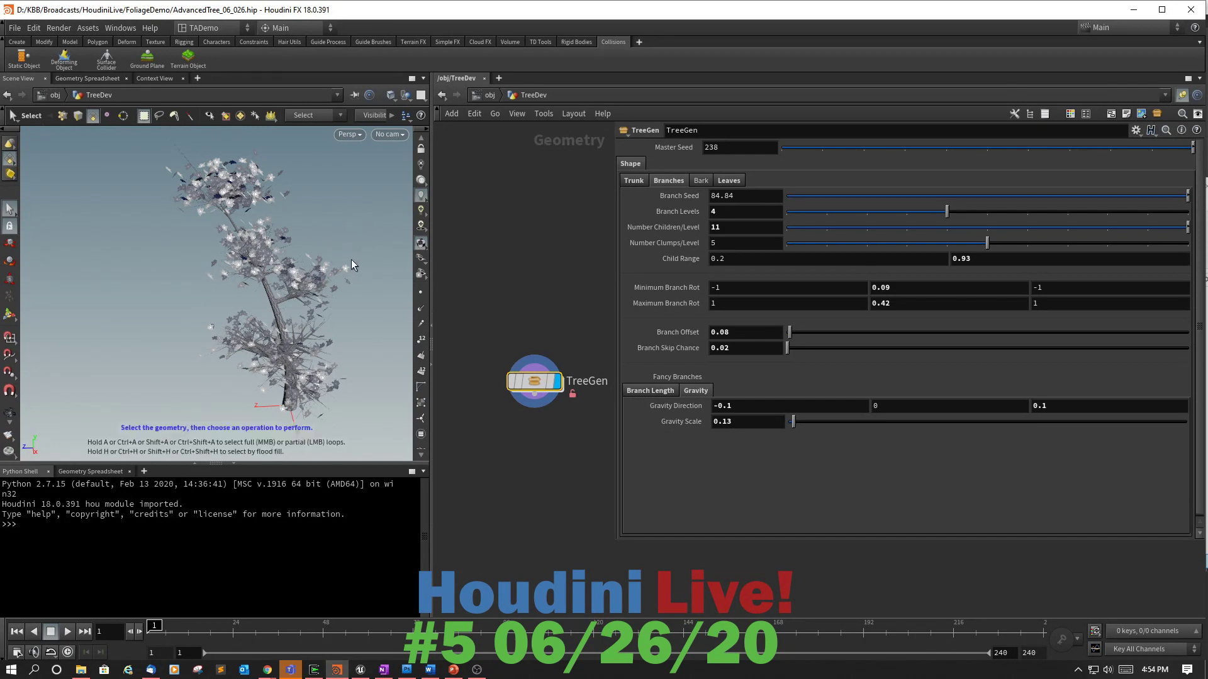
key("Escape")
left_click_drag(300, 251, 362, 198)
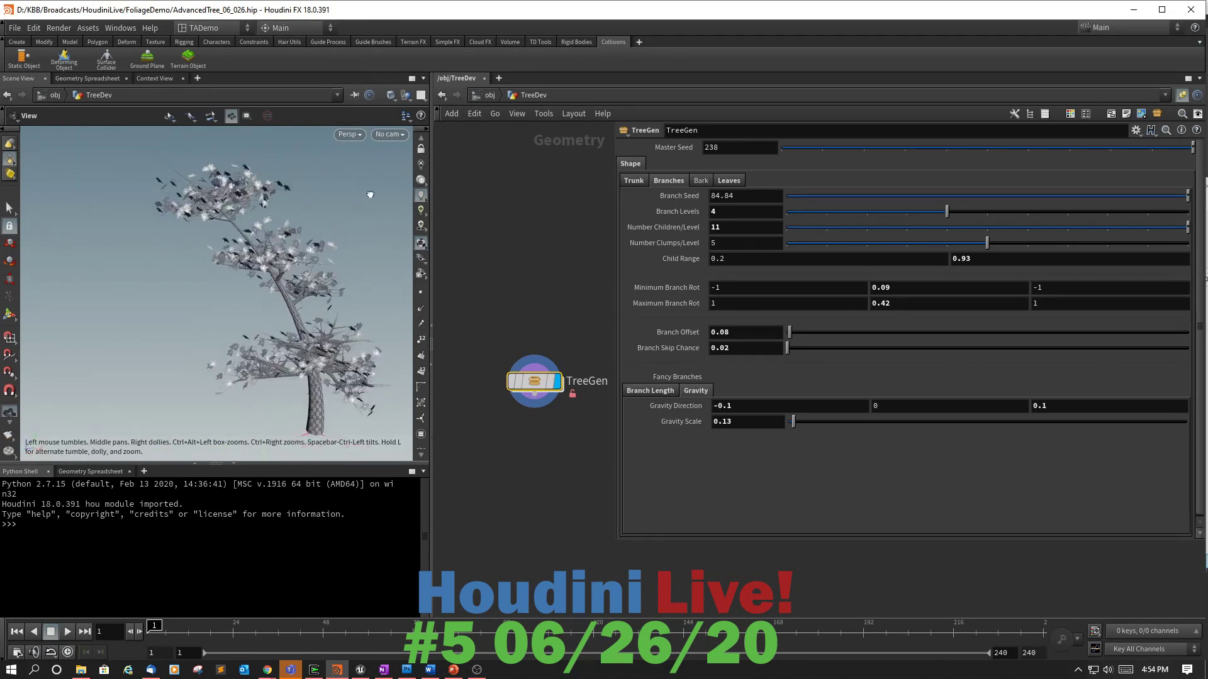
key("s")
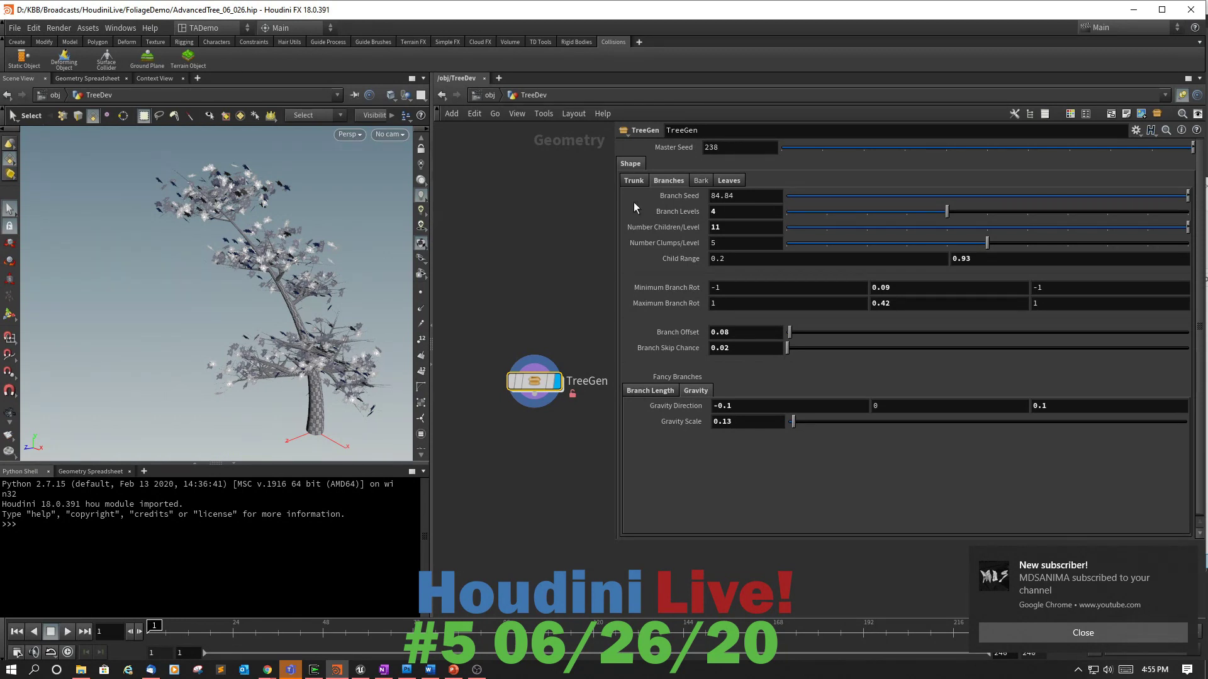
Add raised points to the bark's Width Ramp at positions of about 0.53 and 0.22.
left_click(700, 182)
left_click(634, 180)
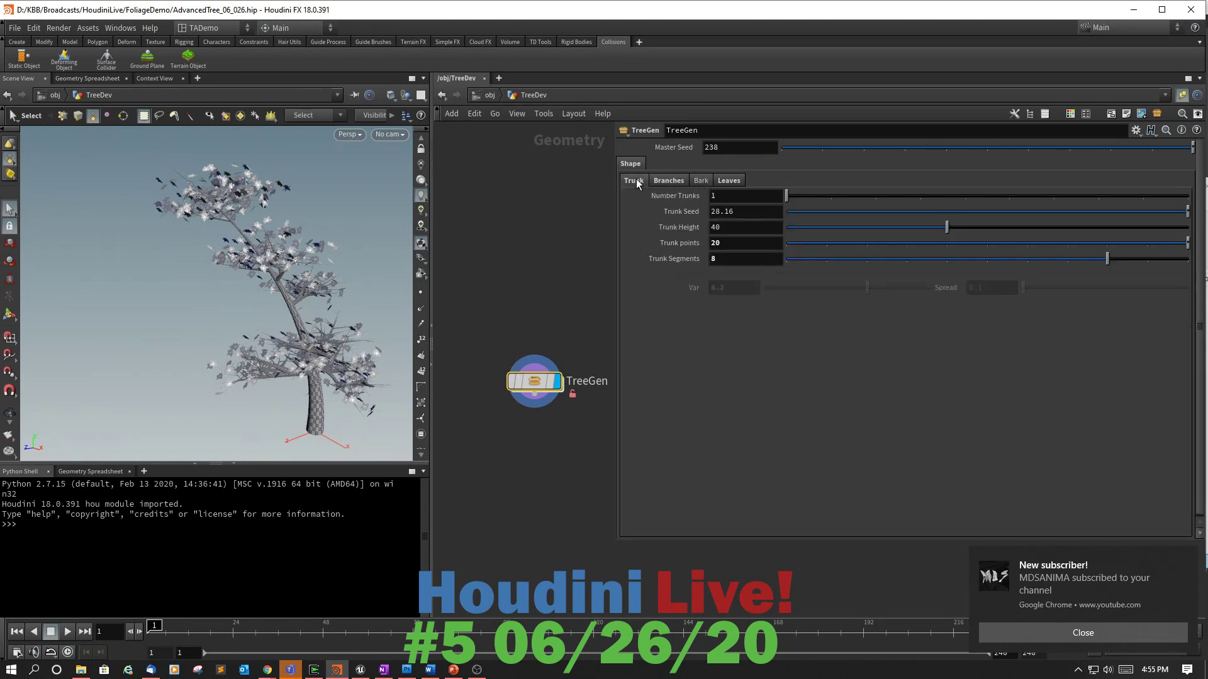
left_click(700, 181)
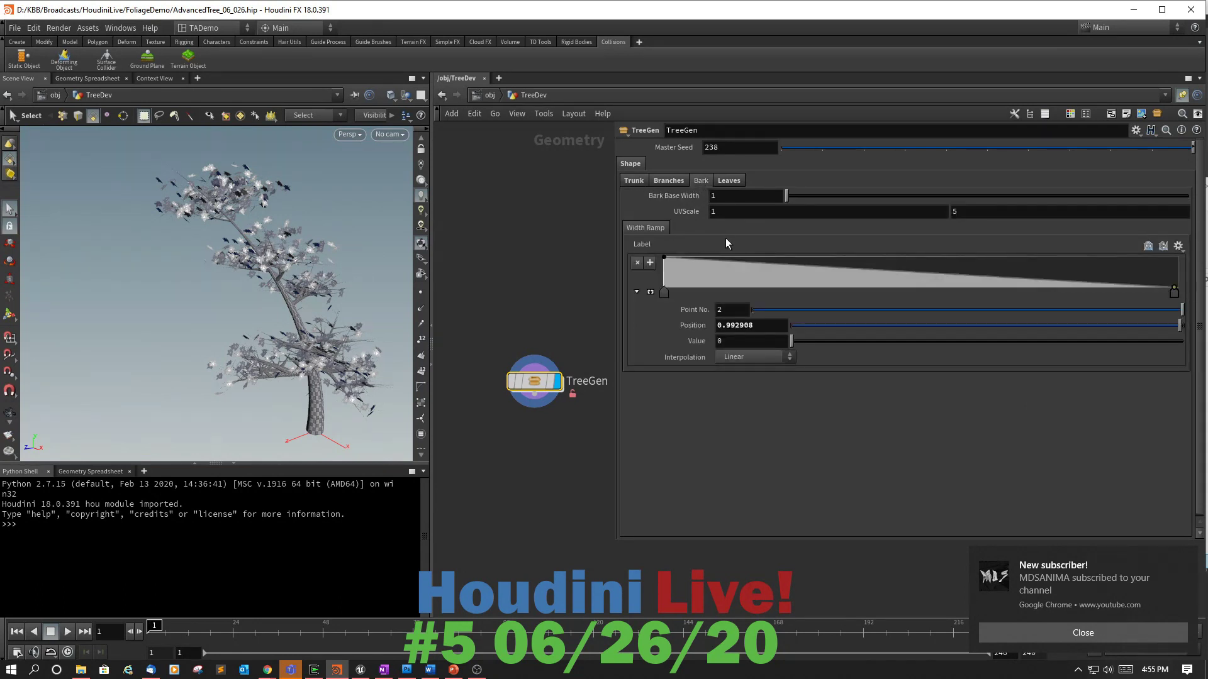
left_click(934, 275)
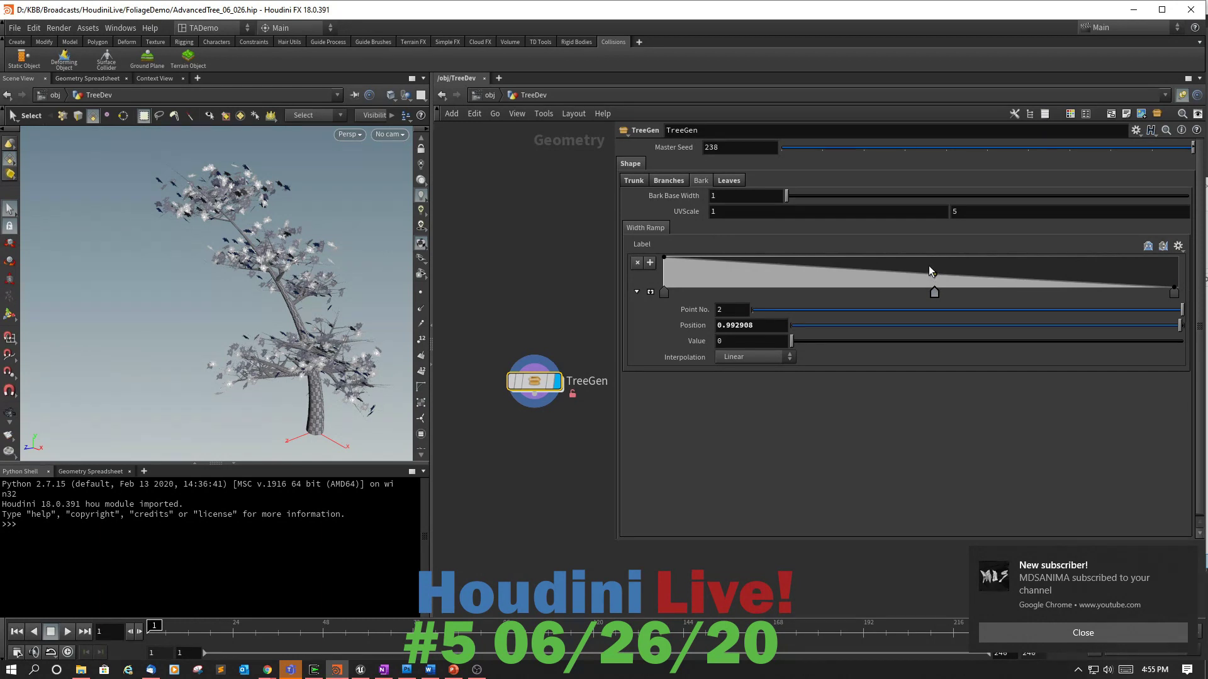
left_click(930, 266)
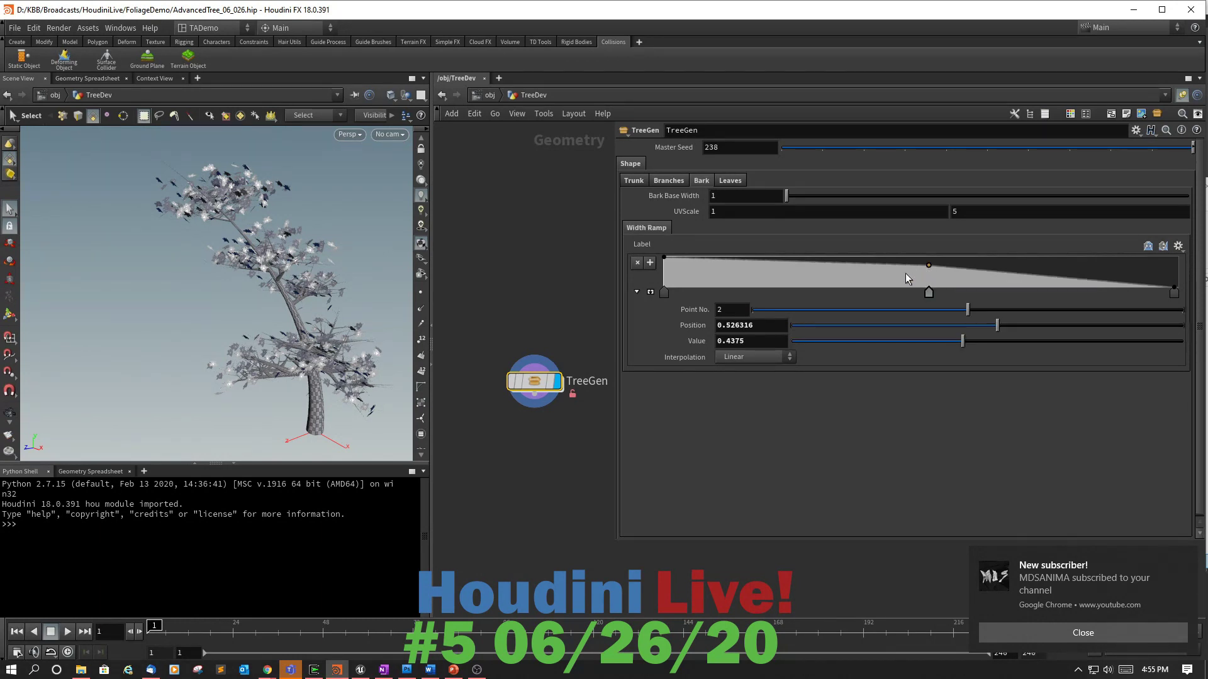
Try an extra Width Ramp point at position about 0.18 with its value lowered to 0, and undo it.
left_click(759, 261)
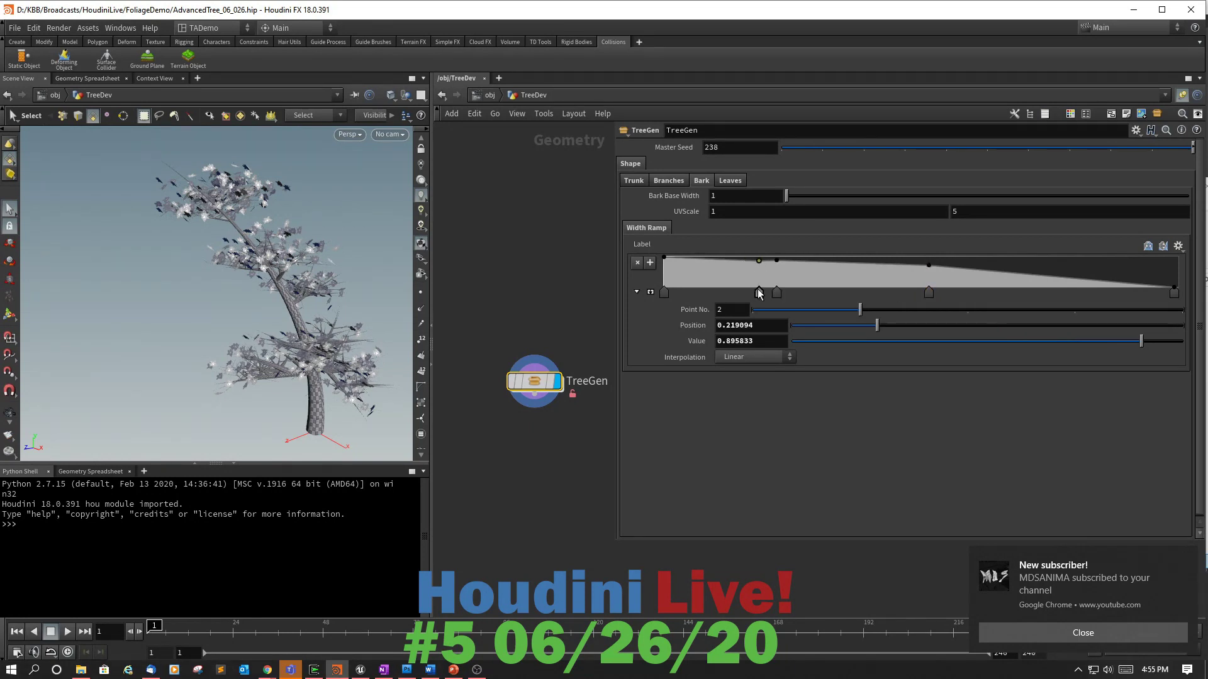
left_click(759, 293)
left_click_drag(759, 286, 757, 295)
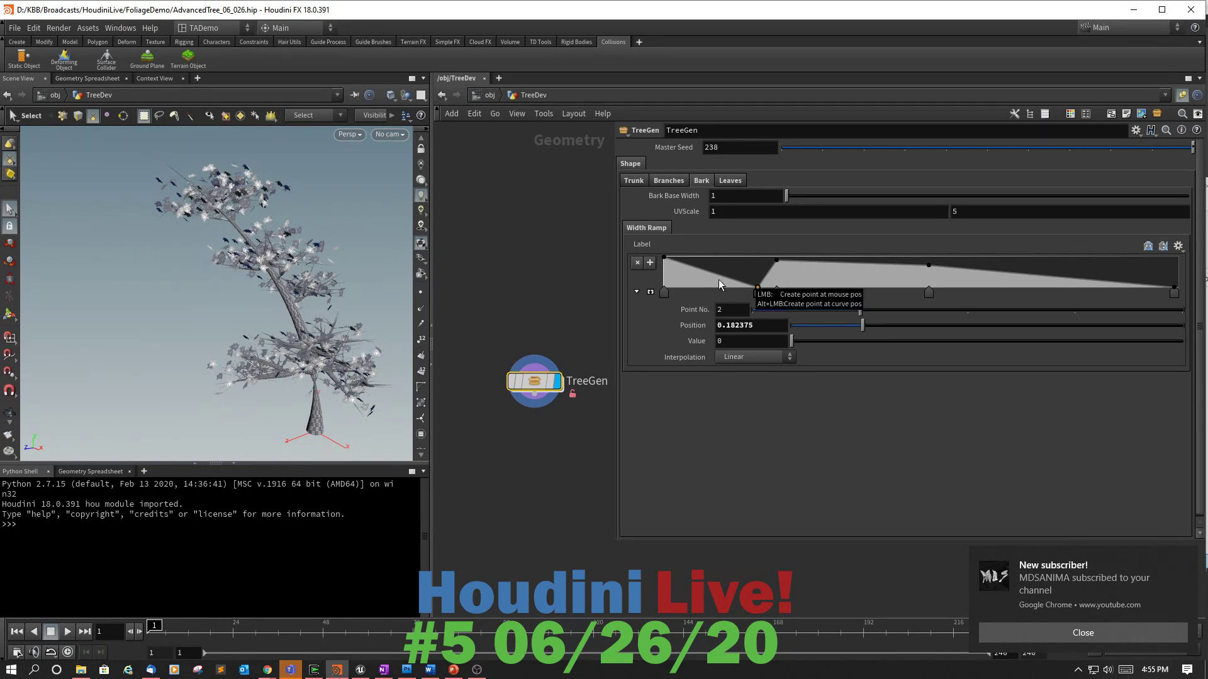
key("ctrl+z")
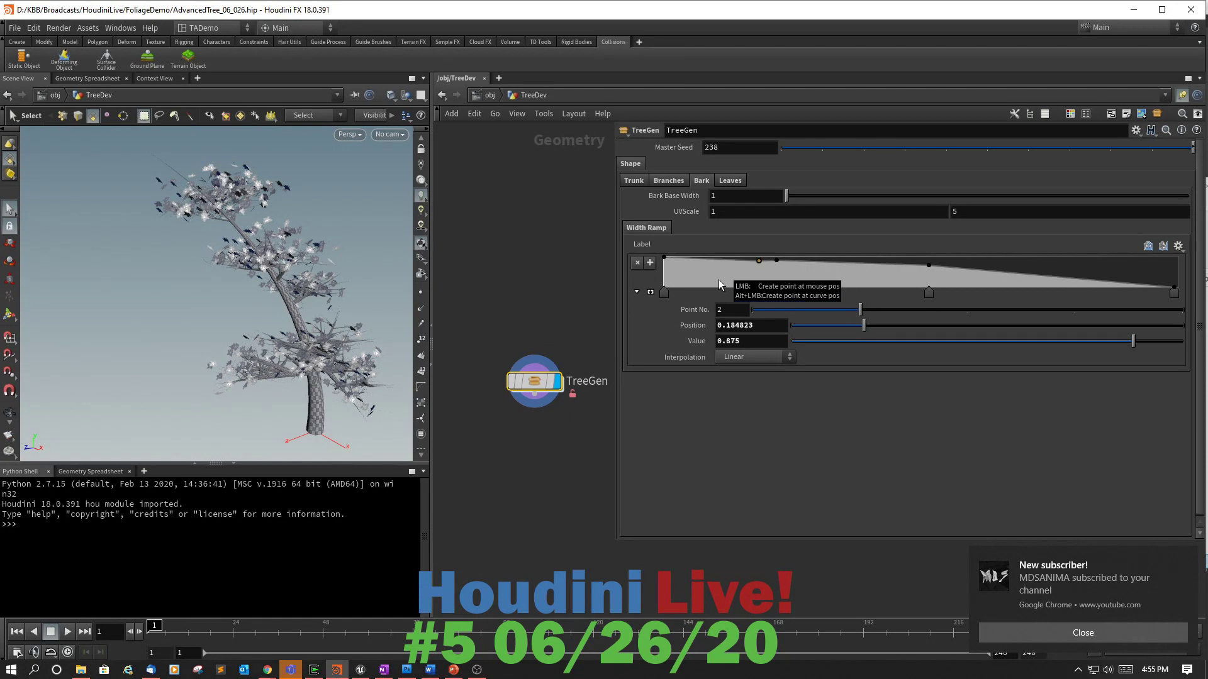
key("ctrl+z")
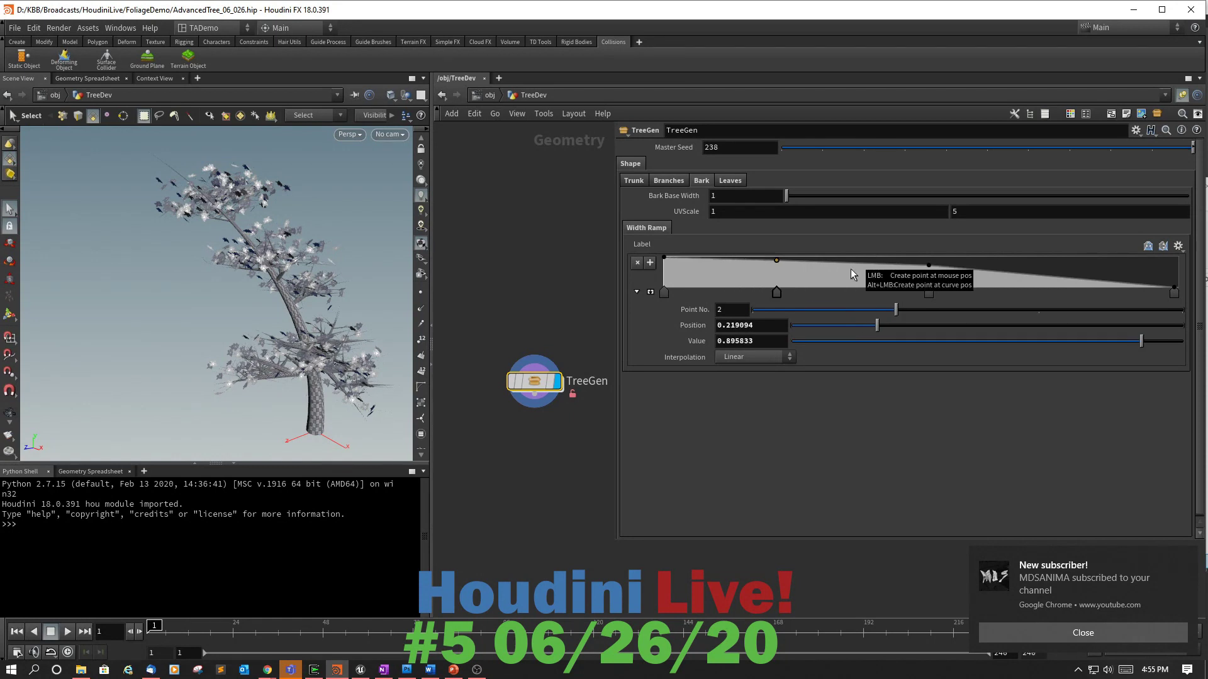